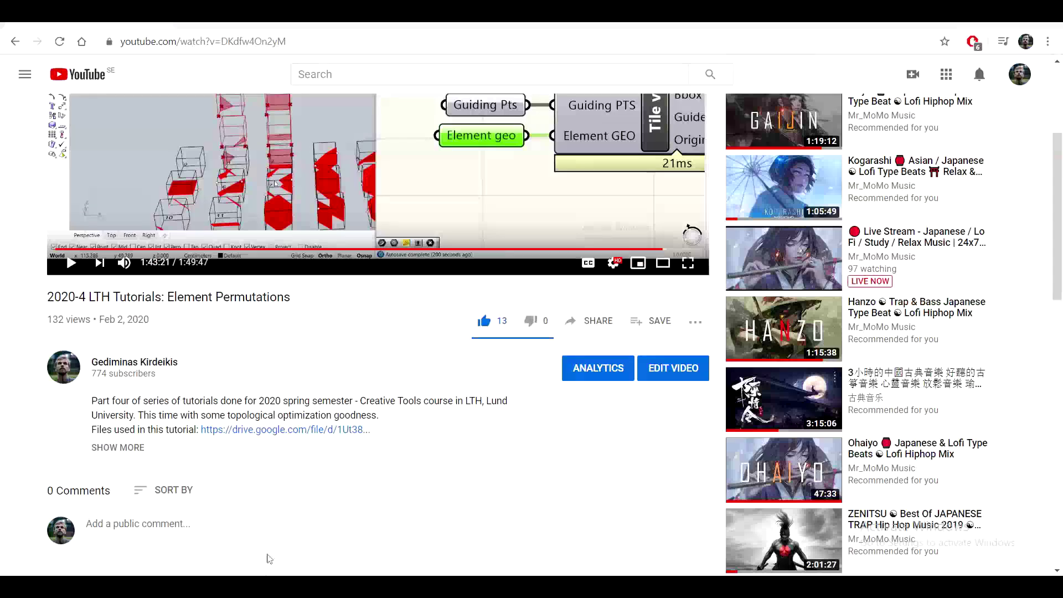
Review the 2020-4 Element Permutations tutorial page and highlight the tutorial files line in its description.
{"action": "scroll", "coordinate": [215, 446], "scroll_direction": "up", "scroll_amount": 4}
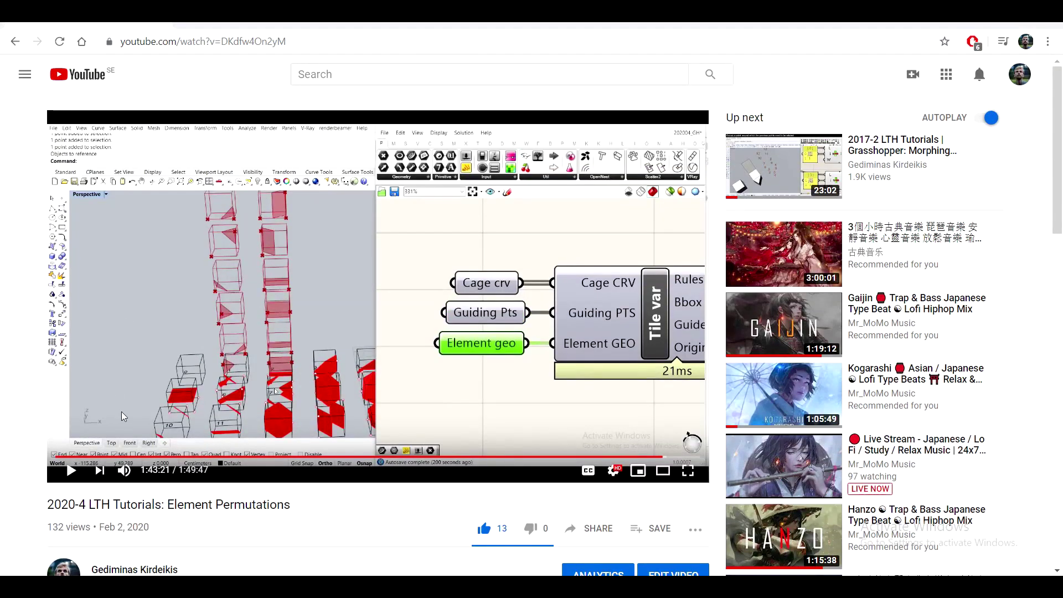
{"action": "scroll", "coordinate": [17, 377], "scroll_direction": "down", "scroll_amount": 3}
{"action": "left_click_drag", "start_coordinate": [168, 367], "coordinate": [47, 367]}
{"action": "left_click", "coordinate": [60, 369]}
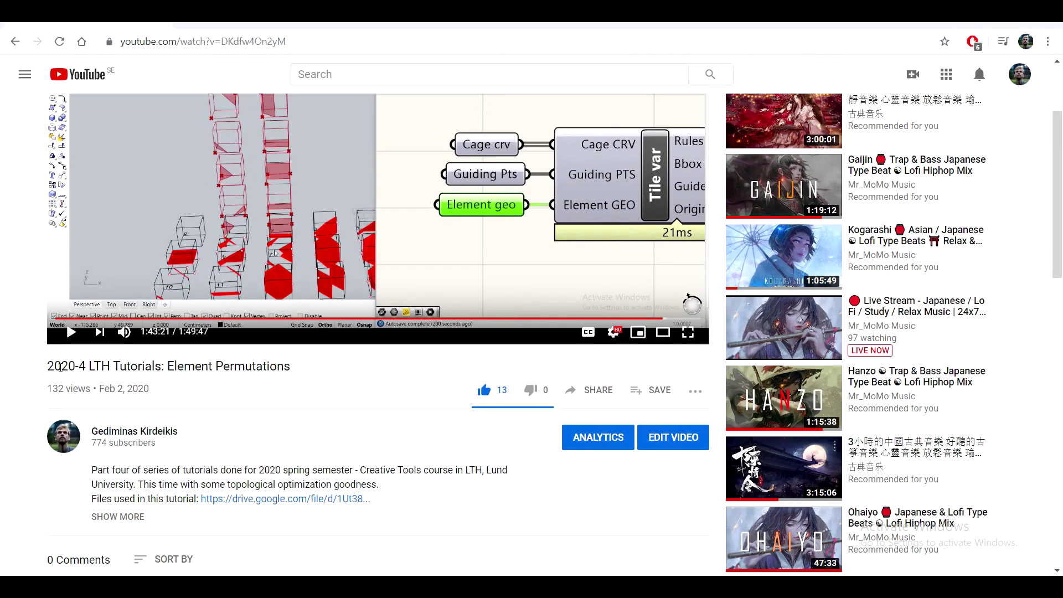
{"action": "left_click_drag", "start_coordinate": [86, 502], "coordinate": [301, 514]}
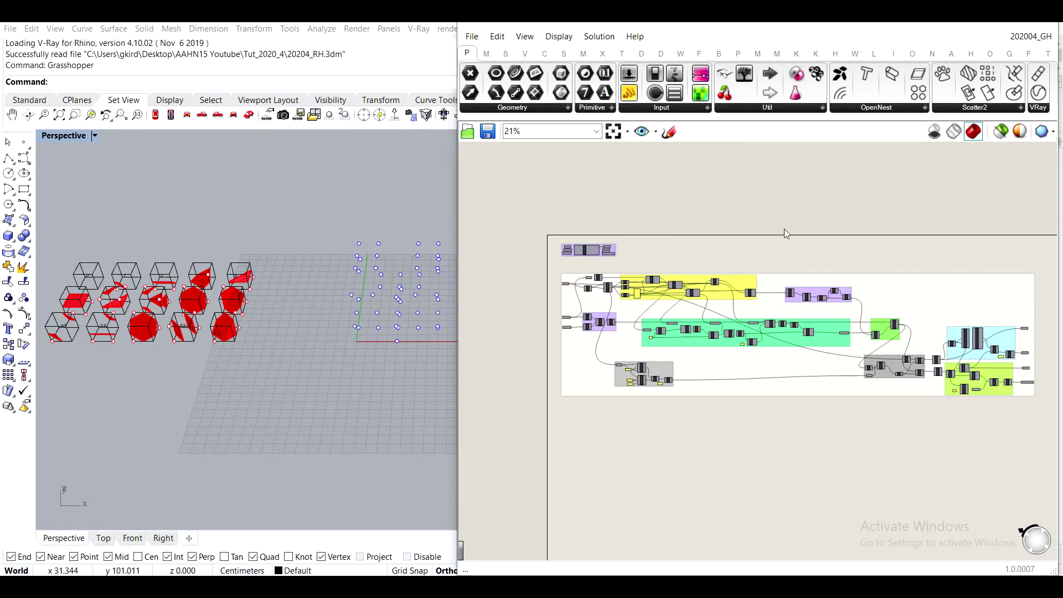
Switch to Grasshopper and delete the large white group of components beneath the Tile var group.
{"action": "right_click_drag", "start_coordinate": [785, 294], "coordinate": [760, 284]}
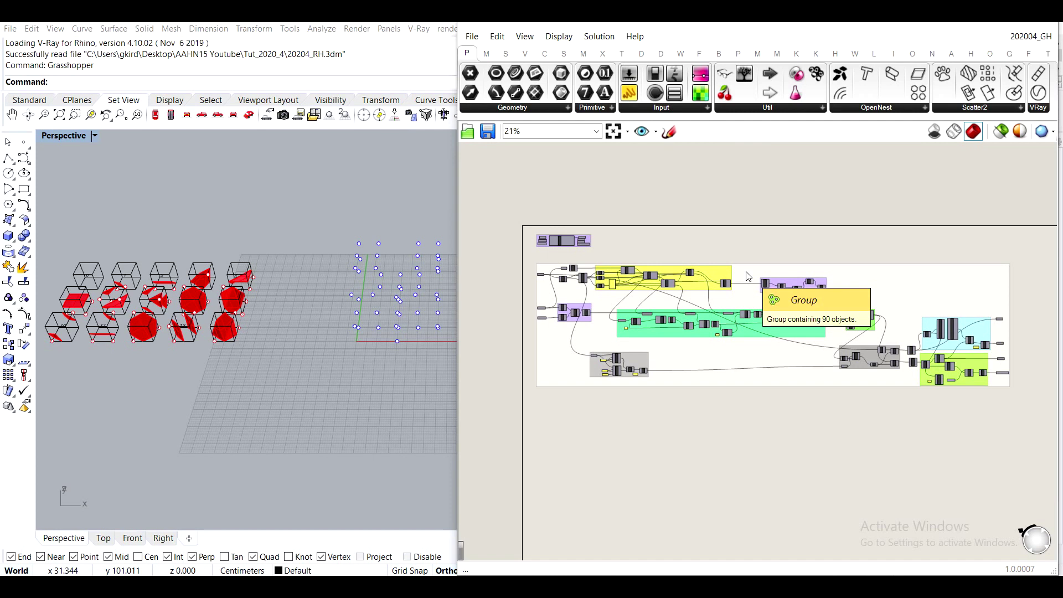
{"action": "scroll", "coordinate": [589, 240], "scroll_direction": "down", "scroll_amount": 2}
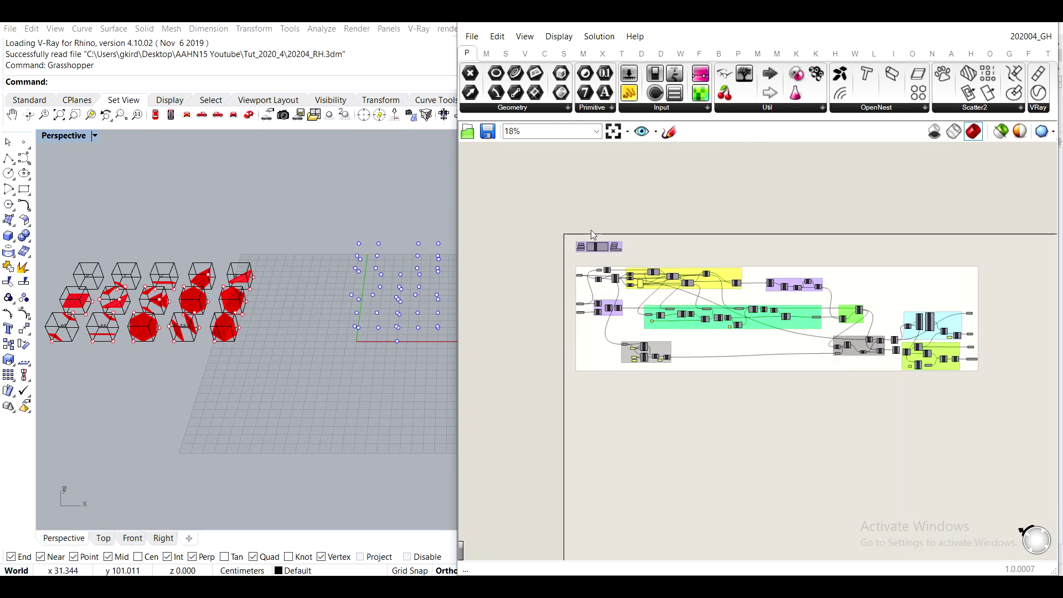
{"action": "scroll", "coordinate": [631, 247], "scroll_direction": "up", "scroll_amount": 8}
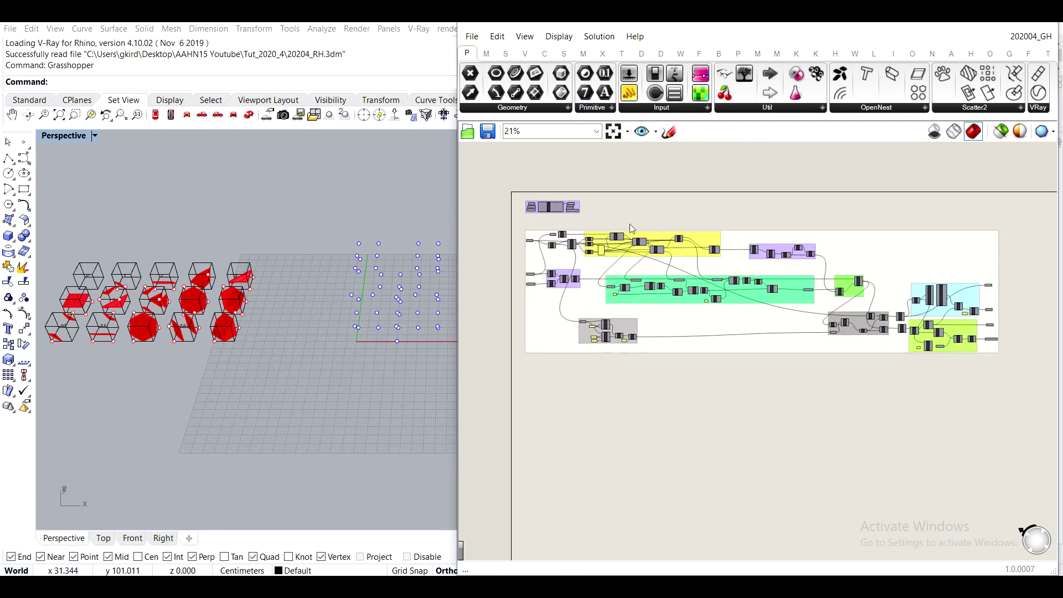
{"action": "scroll", "coordinate": [563, 257], "scroll_direction": "down", "scroll_amount": 7}
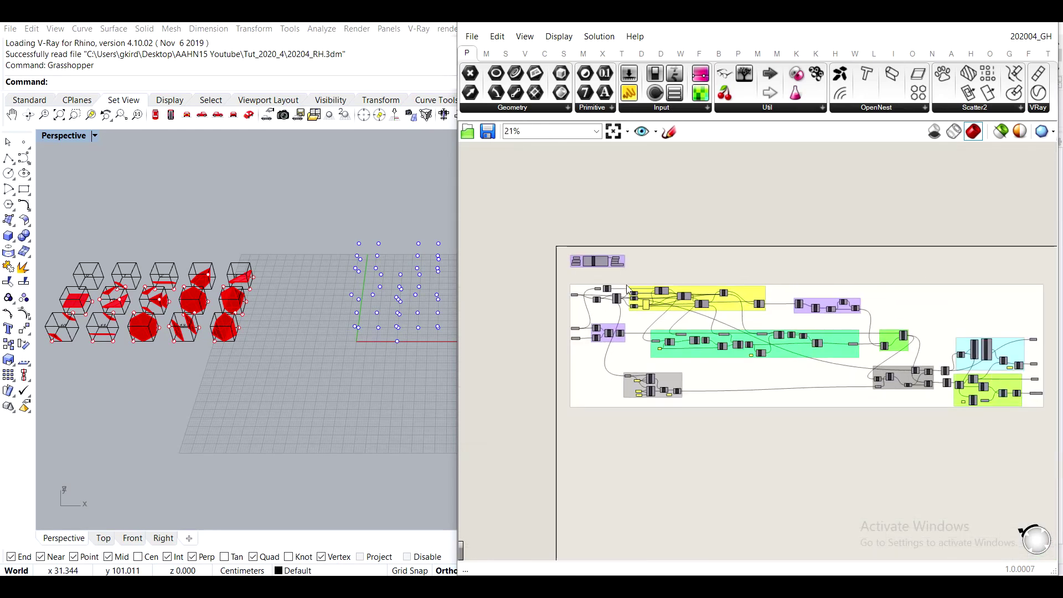
{"action": "scroll", "coordinate": [627, 267], "scroll_direction": "up", "scroll_amount": 7}
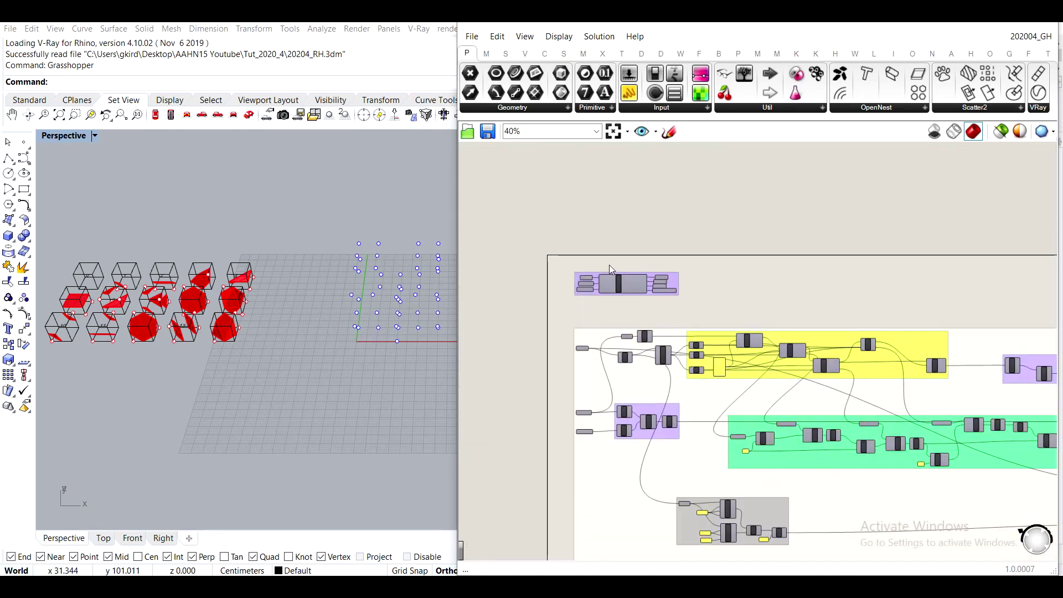
{"action": "scroll", "coordinate": [626, 265], "scroll_direction": "down", "scroll_amount": 8}
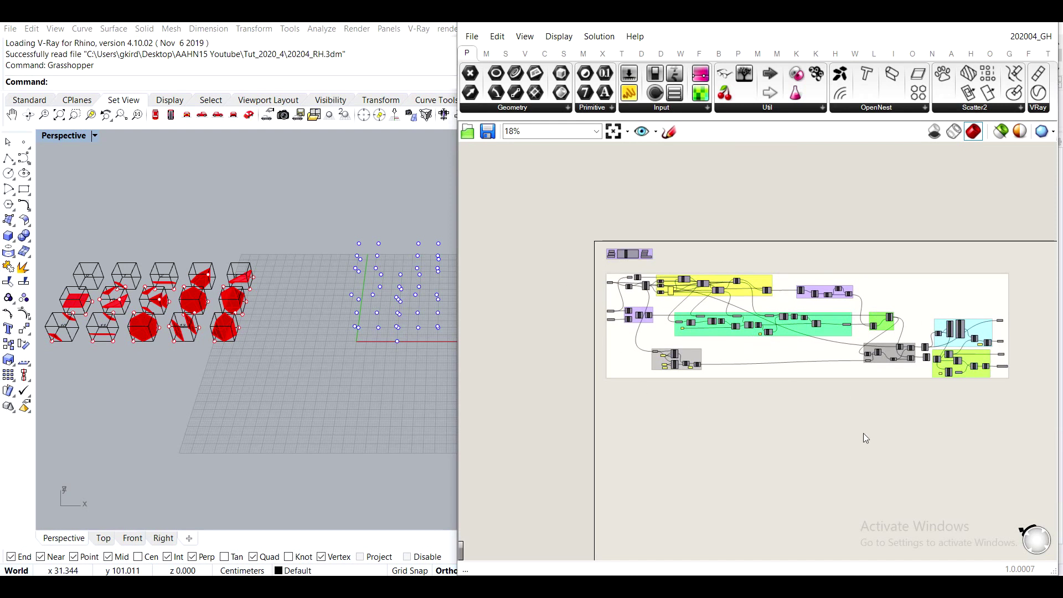
{"action": "left_click_drag", "start_coordinate": [1061, 407], "coordinate": [1061, 374]}
{"action": "left_click_drag", "start_coordinate": [1006, 408], "coordinate": [525, 265]}
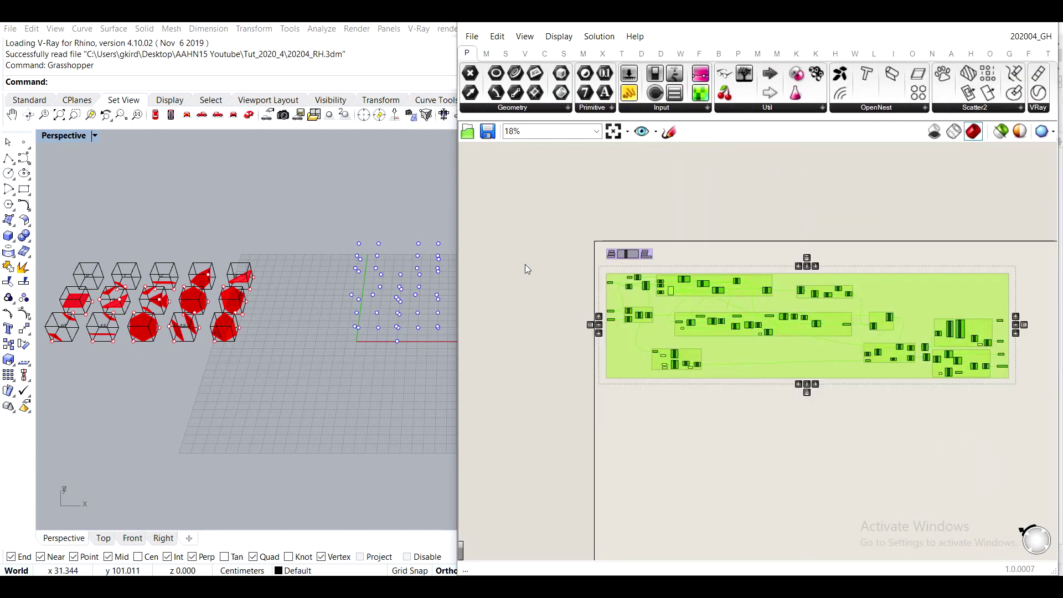
{"action": "key", "text": "Delete"}
Move the Tile var group with its inputs and outputs above the upper border of the canvas.
{"action": "scroll", "coordinate": [613, 255], "scroll_direction": "up", "scroll_amount": 10}
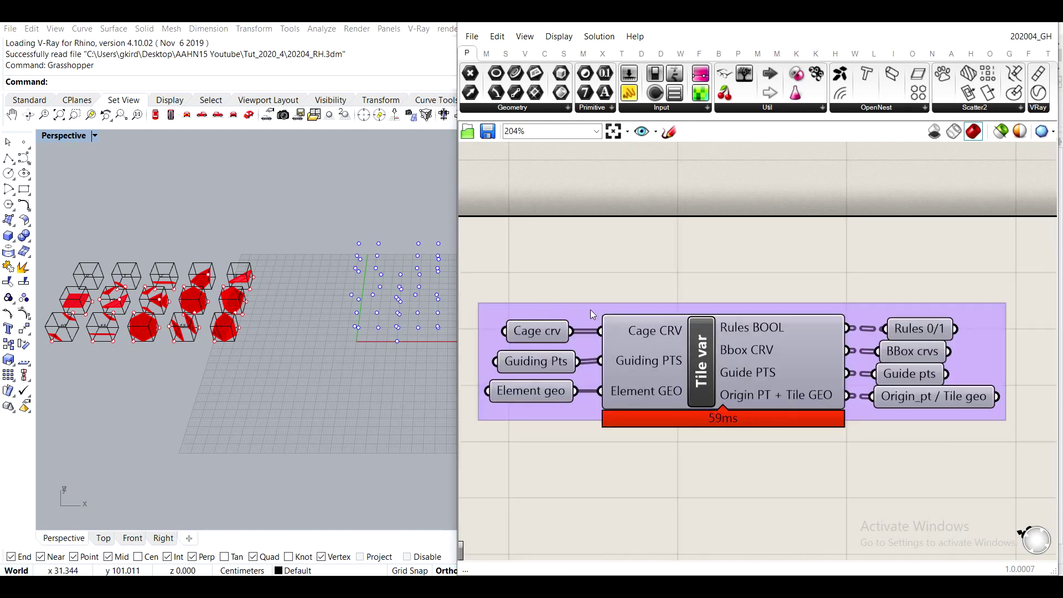
{"action": "scroll", "coordinate": [559, 309], "scroll_direction": "down", "scroll_amount": 4}
{"action": "left_click_drag", "start_coordinate": [559, 309], "coordinate": [606, 176]}
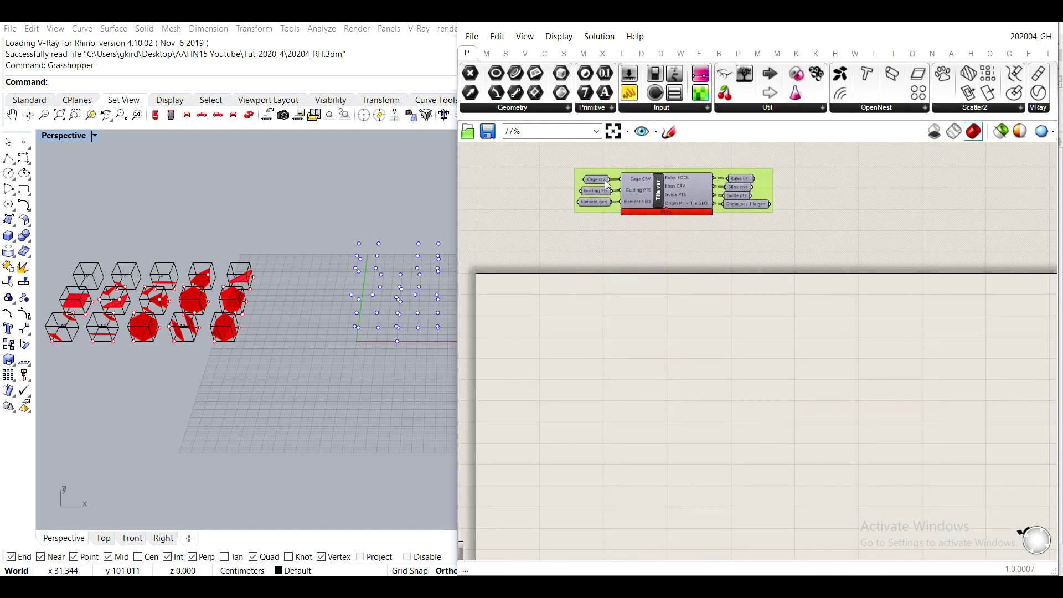
{"action": "left_click", "coordinate": [738, 276]}
{"action": "right_click_drag", "start_coordinate": [739, 278], "coordinate": [736, 293]}
Enable the preview of the four Tile var output parameters and inspect the tile column in the Rhino viewport.
{"action": "scroll", "coordinate": [715, 160], "scroll_direction": "up", "scroll_amount": 5}
{"action": "middle_click", "coordinate": [821, 395]}
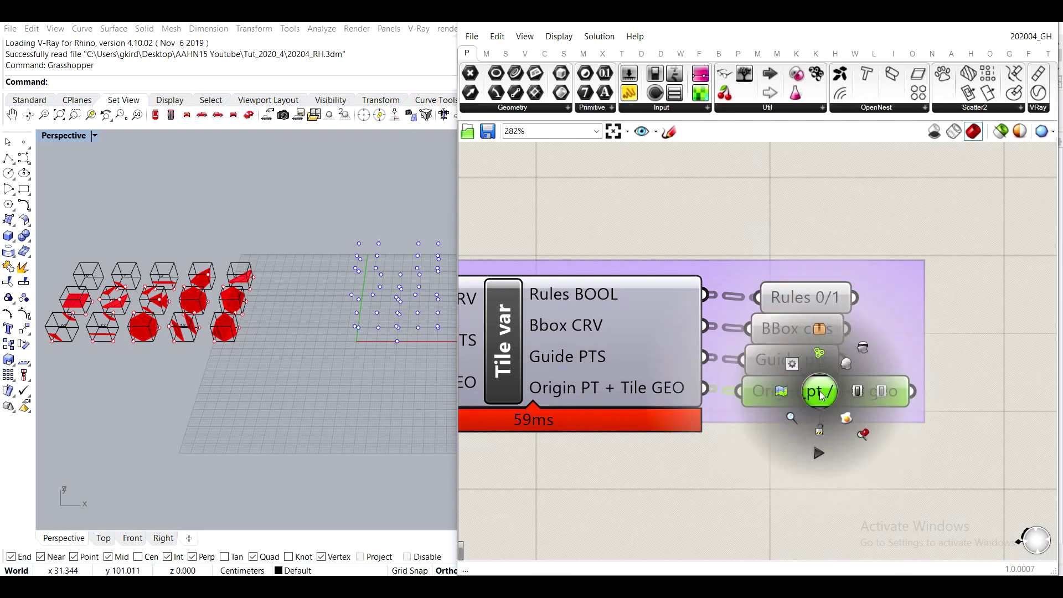
{"action": "left_click", "coordinate": [846, 364]}
{"action": "left_click", "coordinate": [975, 354]}
{"action": "left_click_drag", "start_coordinate": [869, 457], "coordinate": [786, 253]}
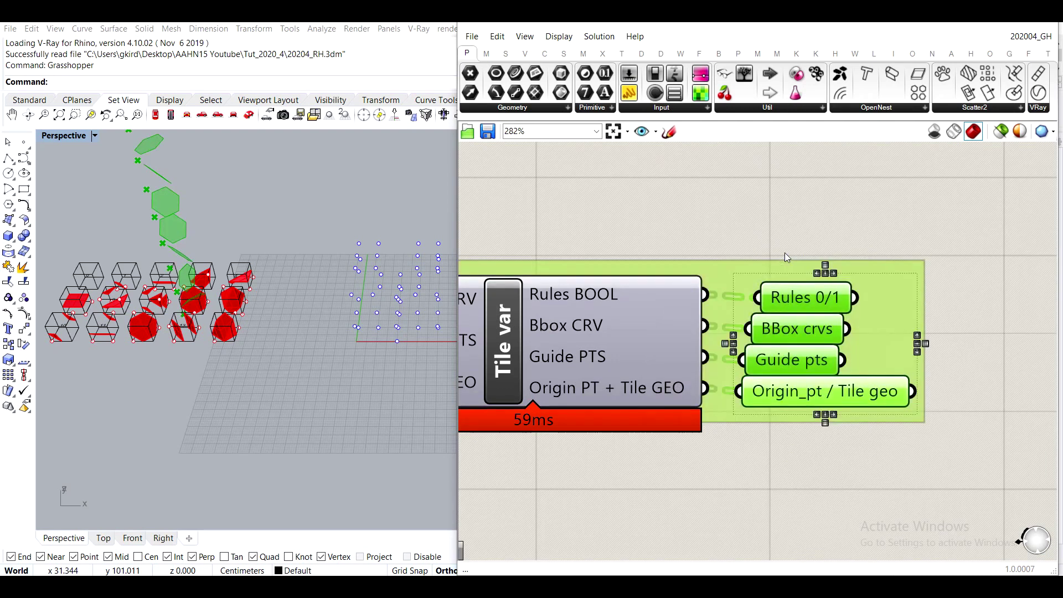
{"action": "middle_click", "coordinate": [786, 252]}
{"action": "left_click", "coordinate": [812, 227]}
{"action": "left_click", "coordinate": [896, 216]}
{"action": "scroll", "coordinate": [304, 218], "scroll_direction": "down", "scroll_amount": 4}
{"action": "right_click_drag", "start_coordinate": [304, 217], "coordinate": [224, 293]}
{"action": "scroll", "coordinate": [214, 265], "scroll_direction": "up", "scroll_amount": 6}
{"action": "scroll", "coordinate": [213, 266], "scroll_direction": "down", "scroll_amount": 6}
{"action": "right_click_drag", "start_coordinate": [211, 392], "coordinate": [253, 277], "text": "shift"}
{"action": "scroll", "coordinate": [253, 278], "scroll_direction": "up", "scroll_amount": 5}
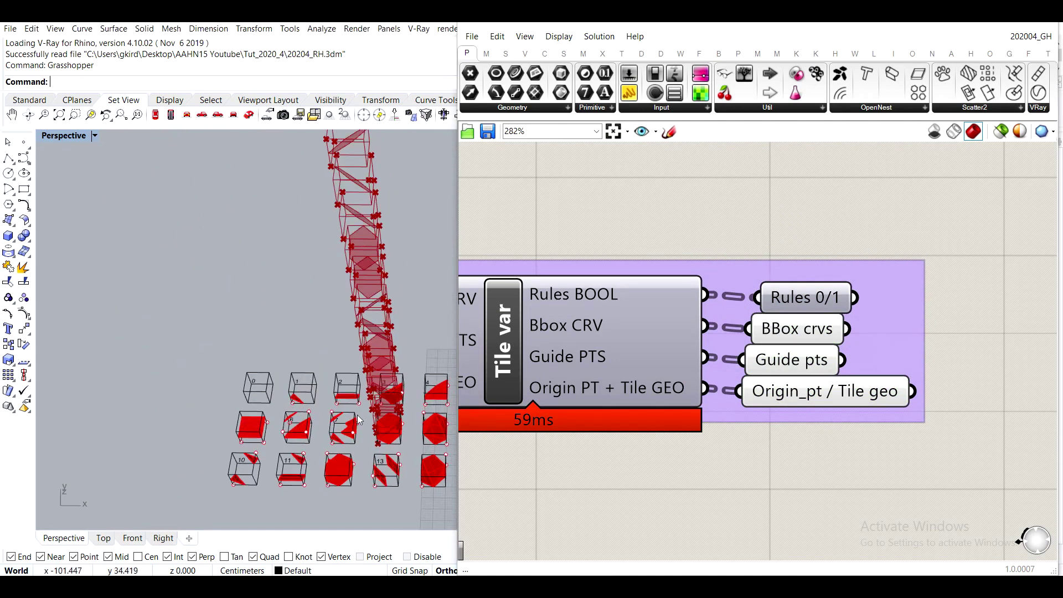
Disable the preview of the Rules, BBox crvs, Guide pts and Origin_pt / Tile geo output parameters.
{"action": "left_click_drag", "start_coordinate": [840, 501], "coordinate": [783, 240]}
{"action": "middle_click", "coordinate": [784, 240]}
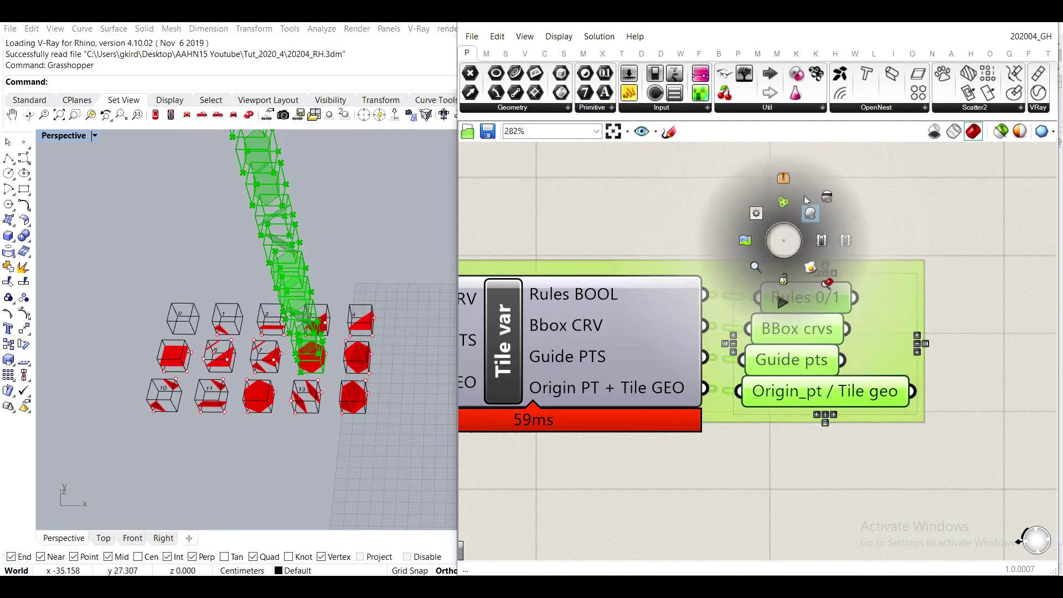
{"action": "left_click", "coordinate": [839, 201]}
{"action": "scroll", "coordinate": [834, 332], "scroll_direction": "down", "scroll_amount": 7}
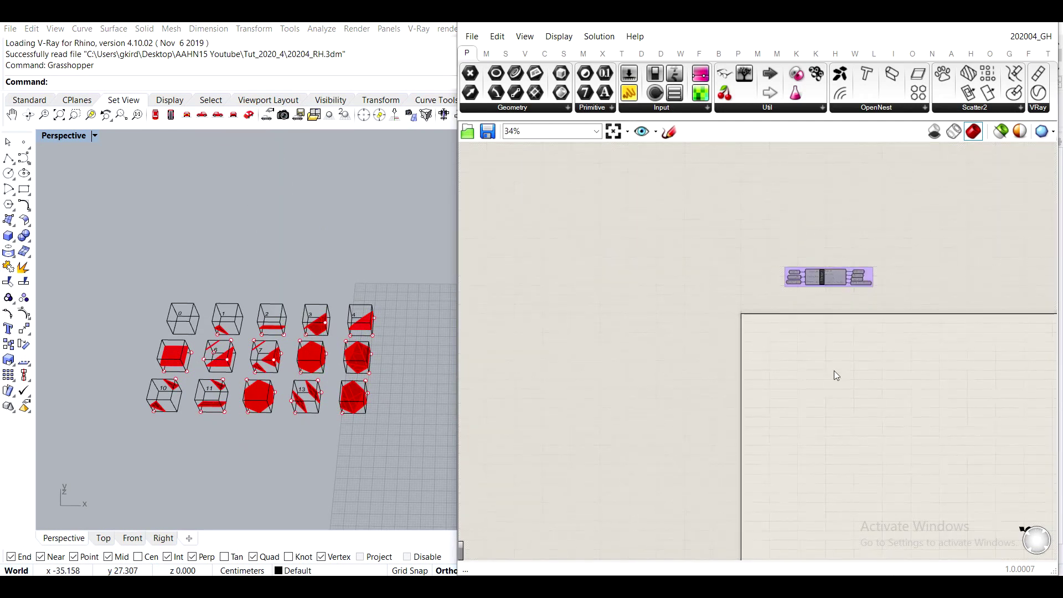
{"action": "scroll", "coordinate": [753, 267], "scroll_direction": "up", "scroll_amount": 1}
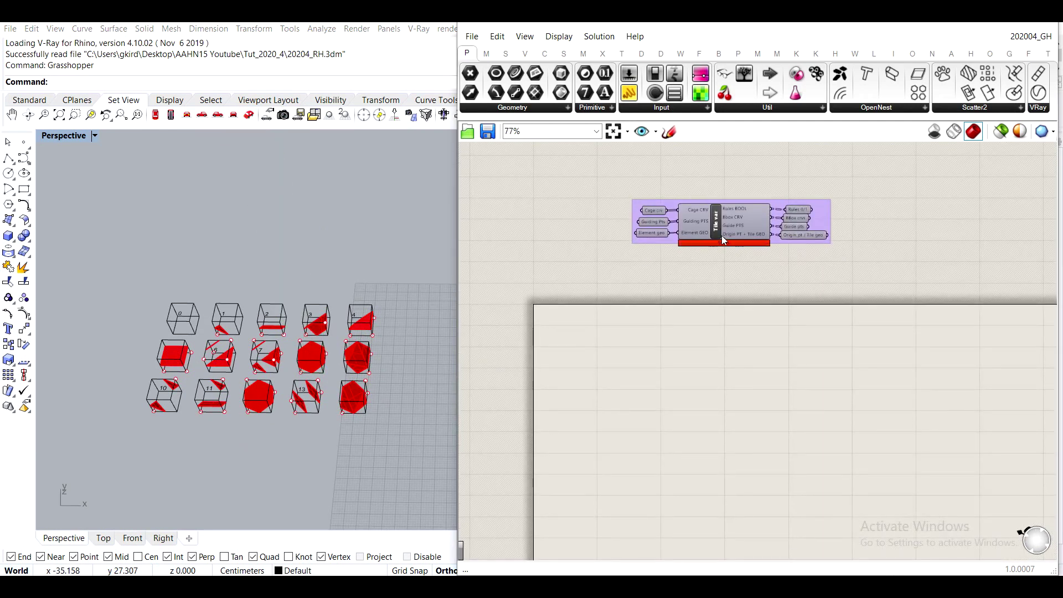
Examine the boxed tile elements and the field of blue points in the Perspective view from several angles.
{"action": "mouse_move", "coordinate": [723, 238]}
{"action": "left_click", "coordinate": [977, 18]}
{"action": "right_click_drag", "start_coordinate": [616, 220], "coordinate": [741, 402], "text": "shift"}
{"action": "scroll", "coordinate": [741, 402], "scroll_direction": "up", "scroll_amount": 6}
{"action": "right_click_drag", "start_coordinate": [316, 394], "coordinate": [432, 267], "text": "shift"}
{"action": "scroll", "coordinate": [460, 226], "scroll_direction": "down", "scroll_amount": 5}
{"action": "scroll", "coordinate": [361, 232], "scroll_direction": "up", "scroll_amount": 6}
{"action": "scroll", "coordinate": [406, 341], "scroll_direction": "down", "scroll_amount": 4}
{"action": "scroll", "coordinate": [375, 260], "scroll_direction": "up", "scroll_amount": 4}
{"action": "scroll", "coordinate": [214, 293], "scroll_direction": "down", "scroll_amount": 6}
{"action": "right_click_drag", "start_coordinate": [191, 296], "coordinate": [422, 339], "text": "shift"}
{"action": "scroll", "coordinate": [422, 339], "scroll_direction": "up", "scroll_amount": 4}
{"action": "scroll", "coordinate": [429, 341], "scroll_direction": "down", "scroll_amount": 4}
{"action": "right_click_drag", "start_coordinate": [612, 361], "coordinate": [454, 303], "text": "shift"}
{"action": "scroll", "coordinate": [480, 308], "scroll_direction": "up", "scroll_amount": 4}
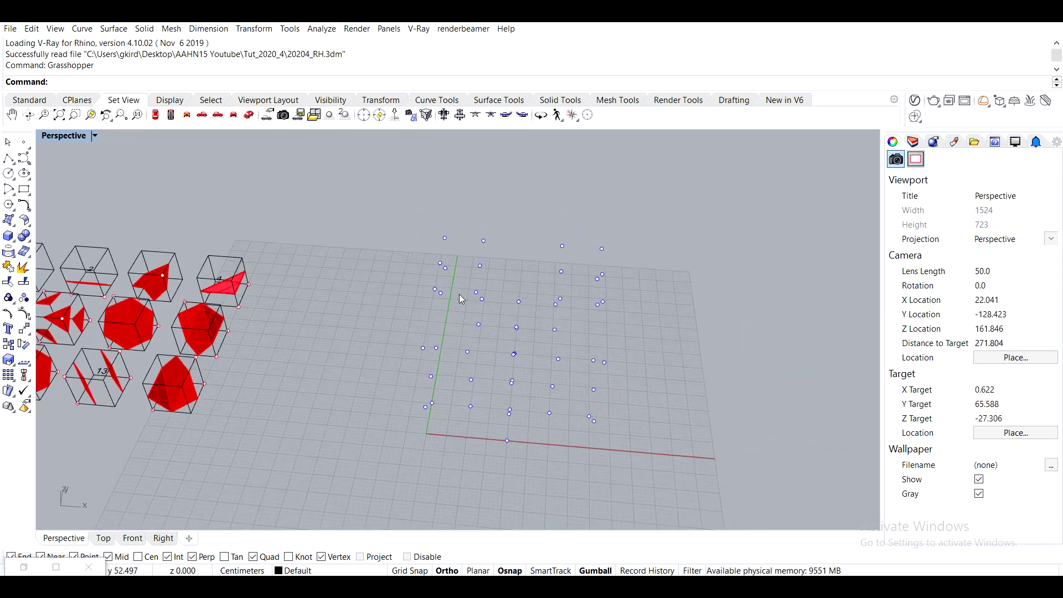
{"action": "right_click_drag", "start_coordinate": [430, 392], "coordinate": [527, 303]}
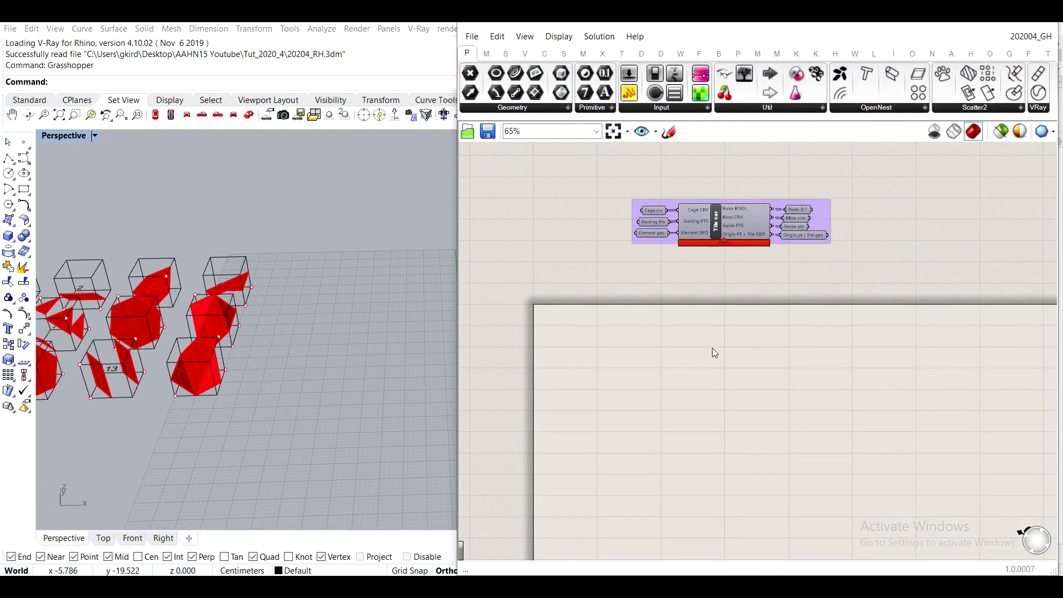
{"action": "right_click_drag", "start_coordinate": [359, 281], "coordinate": [294, 346], "text": "shift"}
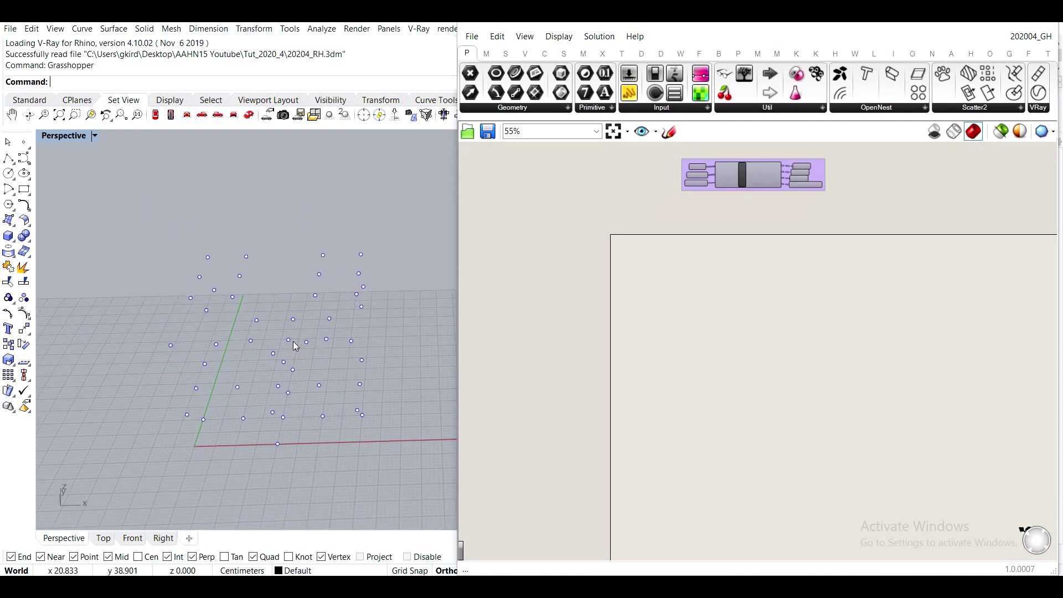
Unlock the CA points layer in Rhino and select all the points in the Perspective view.
{"action": "left_click", "coordinate": [992, 24]}
{"action": "left_click", "coordinate": [992, 24]}
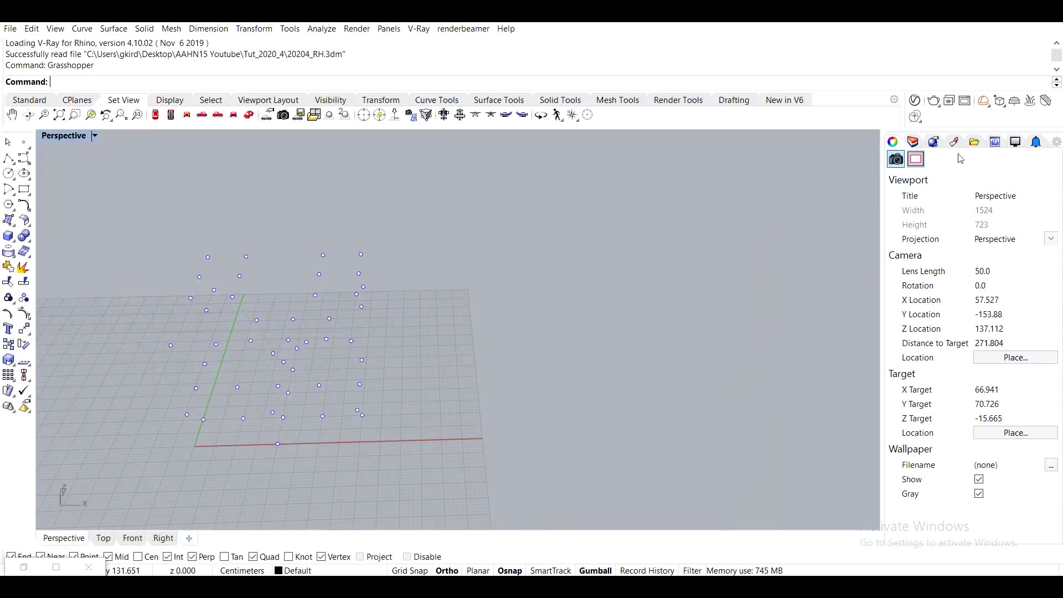
{"action": "left_click", "coordinate": [1007, 200]}
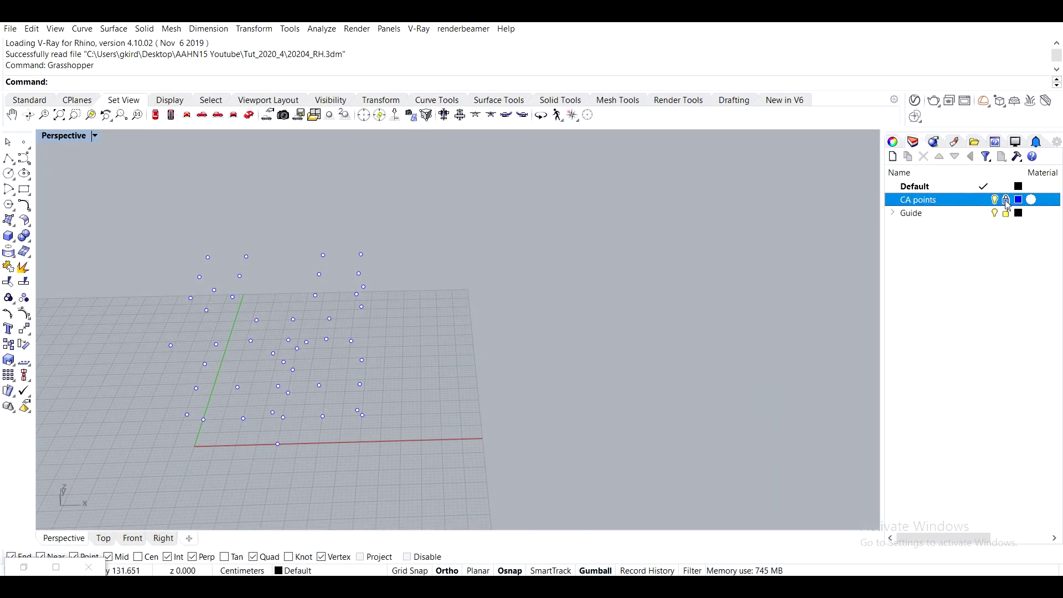
{"action": "left_click_drag", "start_coordinate": [223, 179], "coordinate": [536, 465]}
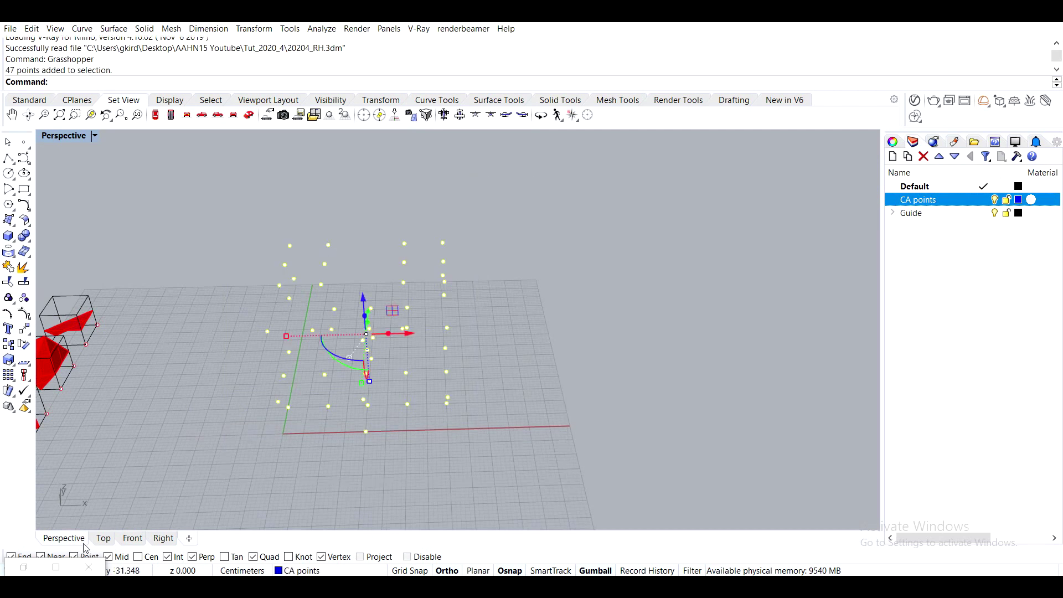
Add a Point parameter to the Grasshopper canvas and place the Grasshopper window beside the Rhino viewport.
{"action": "left_click", "coordinate": [24, 567]}
{"action": "double_click", "coordinate": [447, 286]}
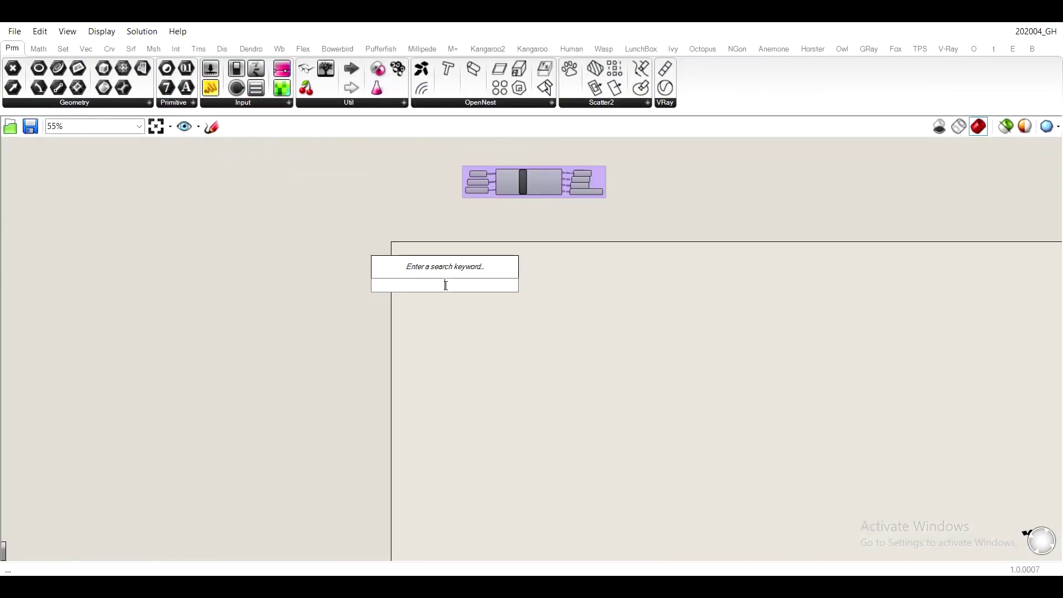
{"action": "type", "text": "point"}
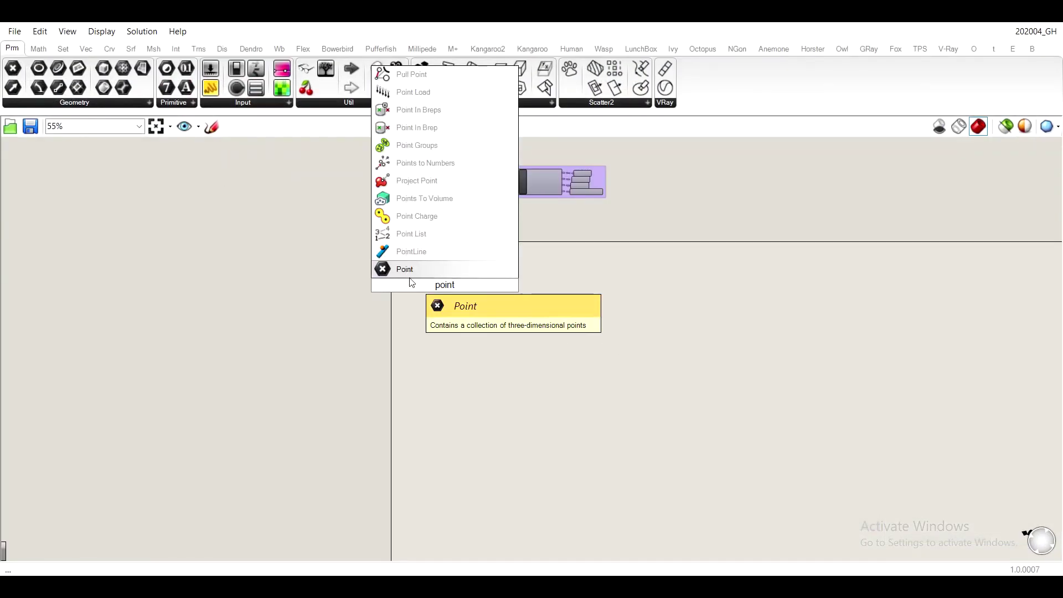
{"action": "key", "text": "Return"}
{"action": "scroll", "coordinate": [444, 287], "scroll_direction": "up", "scroll_amount": 5}
{"action": "left_click_drag", "start_coordinate": [401, 17], "coordinate": [1062, 177]}
{"action": "right_click_drag", "start_coordinate": [976, 297], "coordinate": [727, 301]}
{"action": "scroll", "coordinate": [728, 300], "scroll_direction": "up", "scroll_amount": 5}
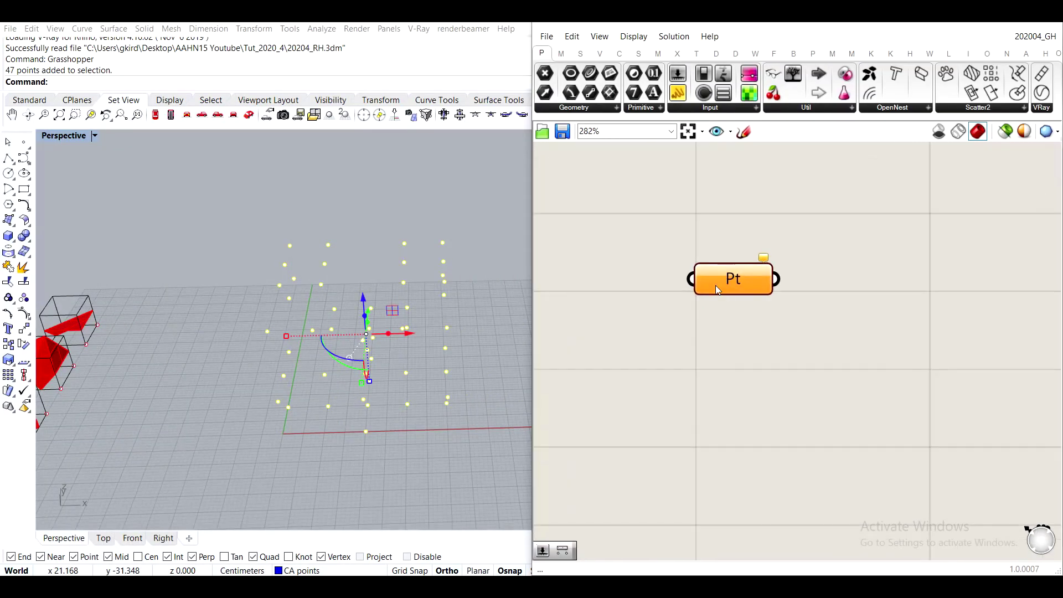
Reference the selected Rhino points into the Point parameter as multiple points and move the parameter slightly downward.
{"action": "right_click", "coordinate": [716, 285]}
{"action": "left_click", "coordinate": [773, 477]}
{"action": "key", "text": "Escape"}
{"action": "right_click_drag", "start_coordinate": [471, 318], "coordinate": [521, 231]}
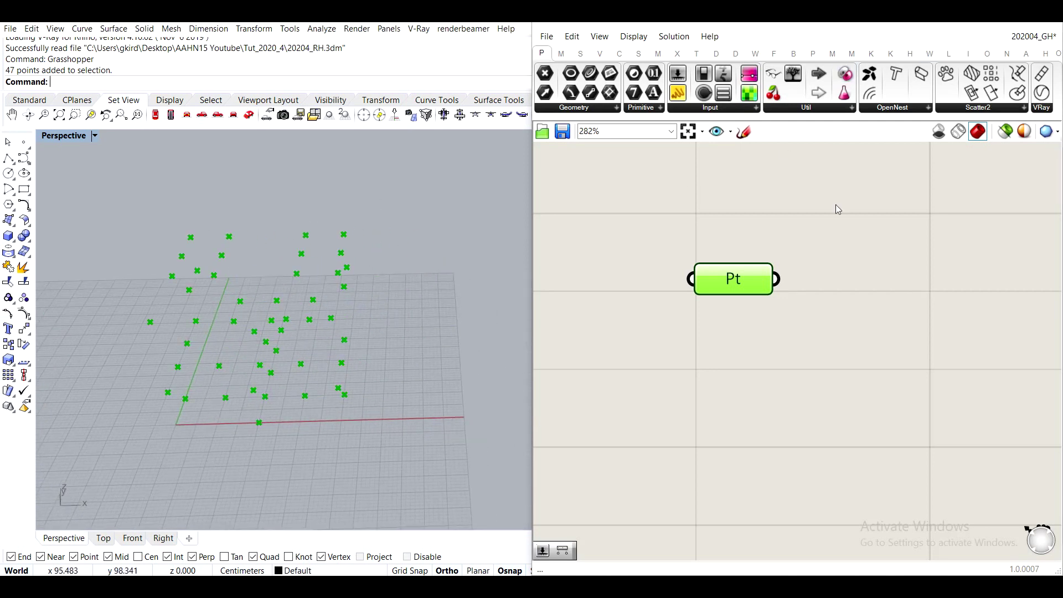
{"action": "left_click_drag", "start_coordinate": [745, 279], "coordinate": [737, 336]}
{"action": "left_click", "coordinate": [784, 210]}
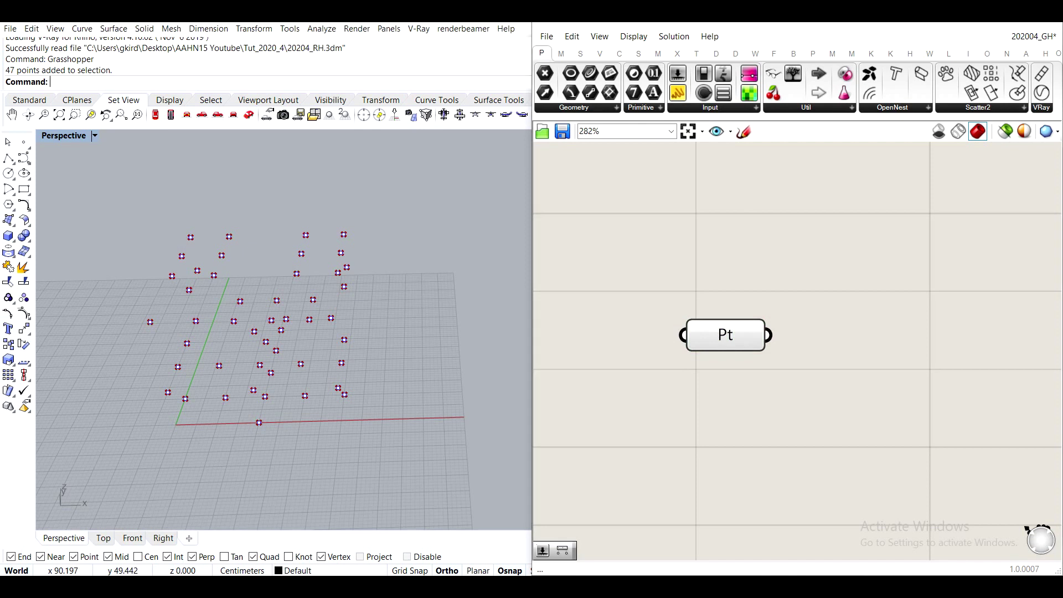
Lock the CA points layer in Rhino and bring the Grasshopper window back.
{"action": "left_click", "coordinate": [983, 18]}
{"action": "left_click", "coordinate": [1006, 200]}
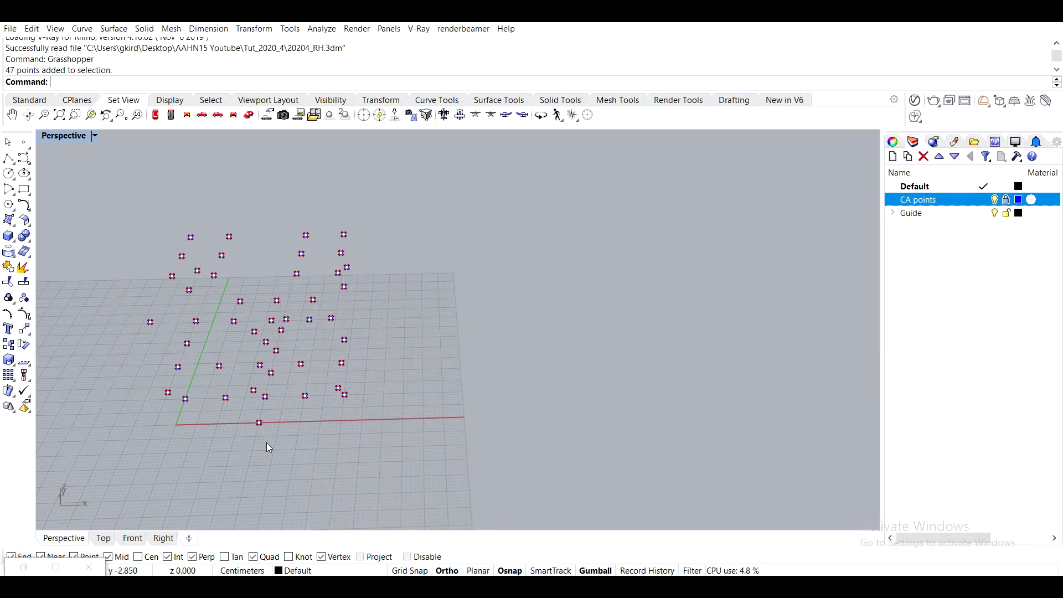
{"action": "left_click", "coordinate": [24, 567]}
Reposition the Point parameter slightly and keep it selected to view its referenced points in the viewport.
{"action": "scroll", "coordinate": [726, 338], "scroll_direction": "down", "scroll_amount": 4}
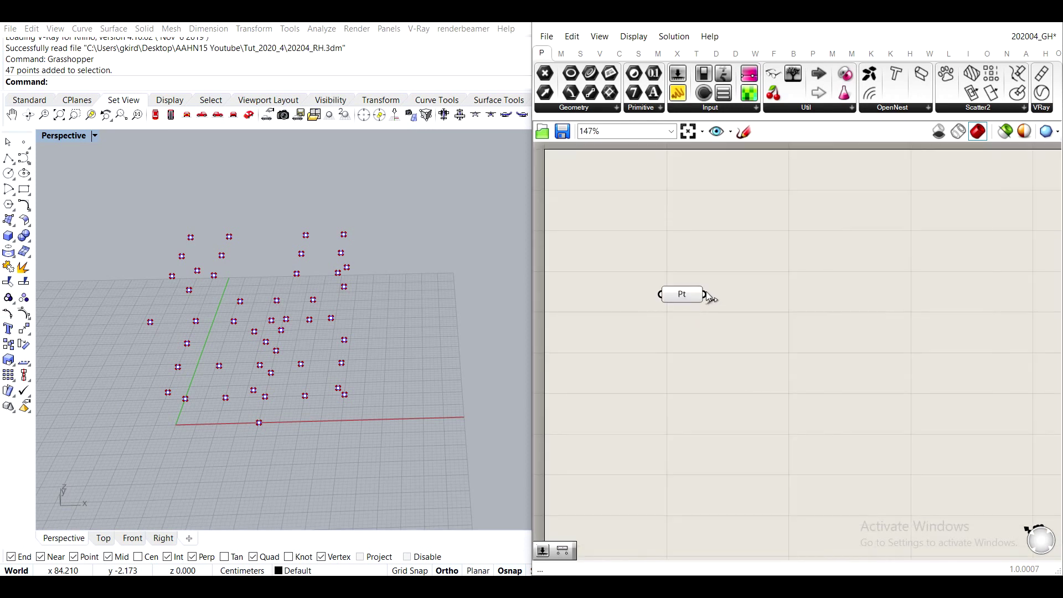
{"action": "left_click_drag", "start_coordinate": [637, 346], "coordinate": [665, 368]}
{"action": "left_click", "coordinate": [733, 412]}
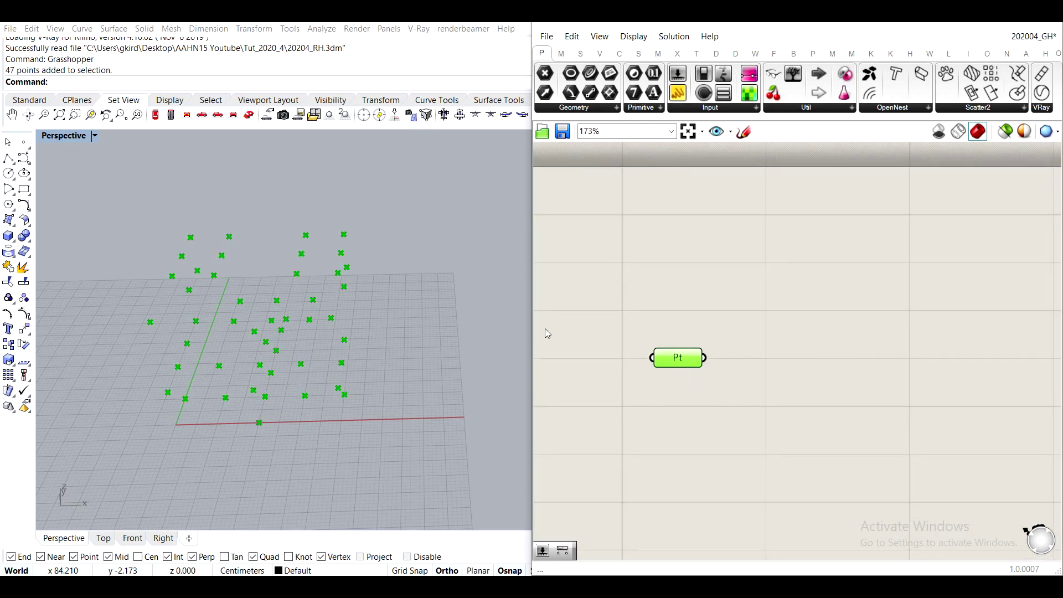
{"action": "right_click_drag", "start_coordinate": [238, 390], "coordinate": [269, 363]}
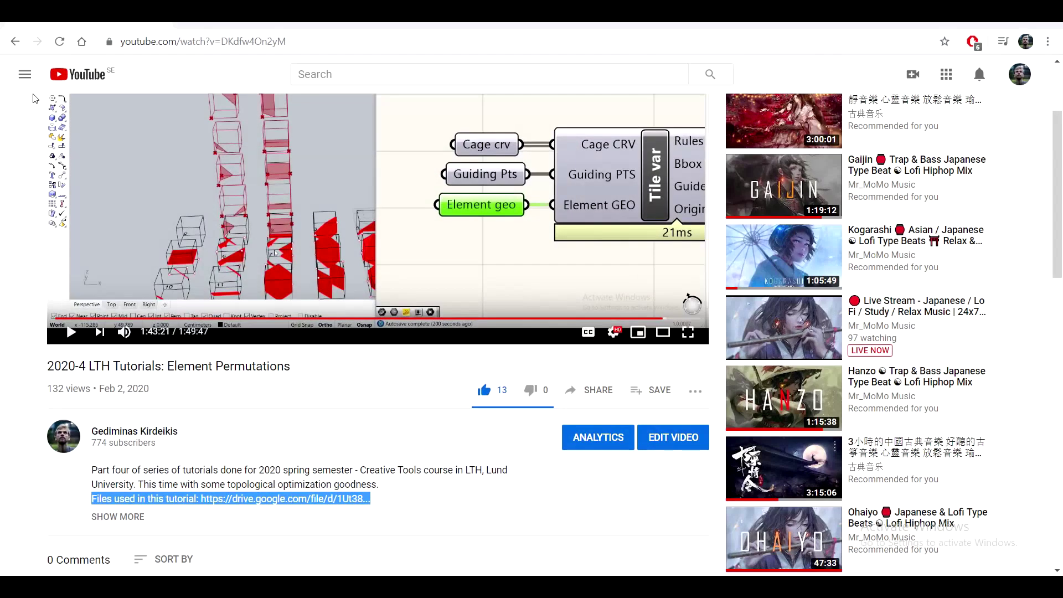
Switch to the browser, return to the YouTube channel's home page and browse further through its uploads.
{"action": "left_click", "coordinate": [16, 42]}
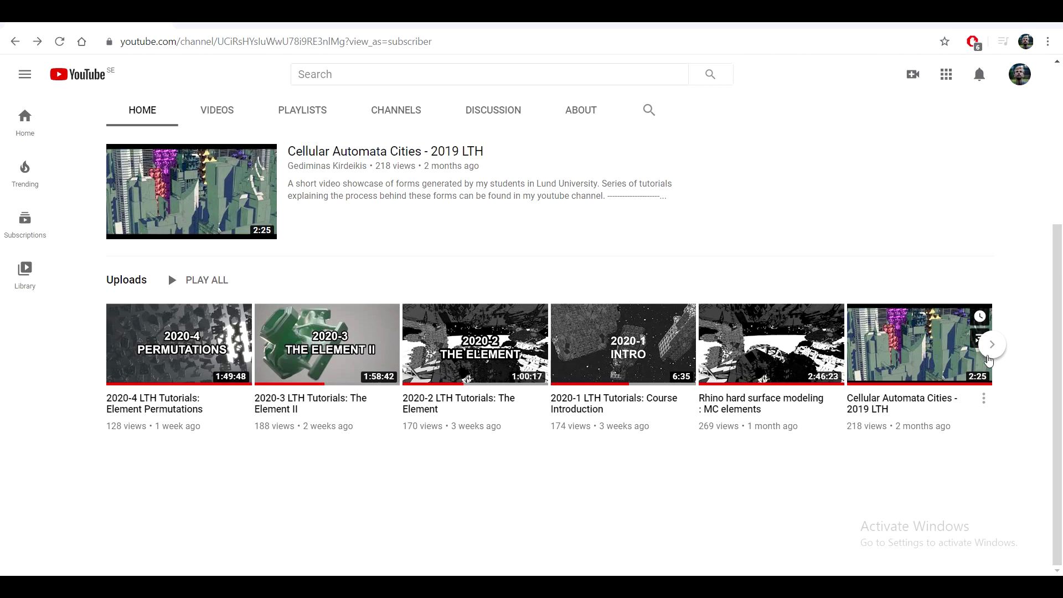
{"action": "left_click", "coordinate": [992, 345]}
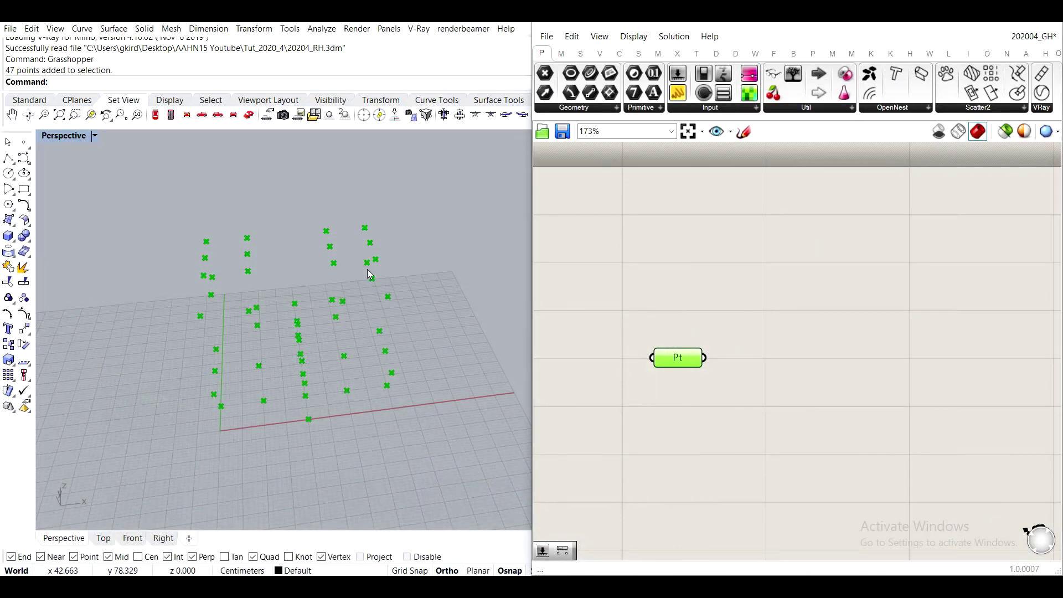
Examine the referenced points from several angles and distances in the Rhino perspective view.
{"action": "right_click_drag", "start_coordinate": [367, 269], "coordinate": [337, 270]}
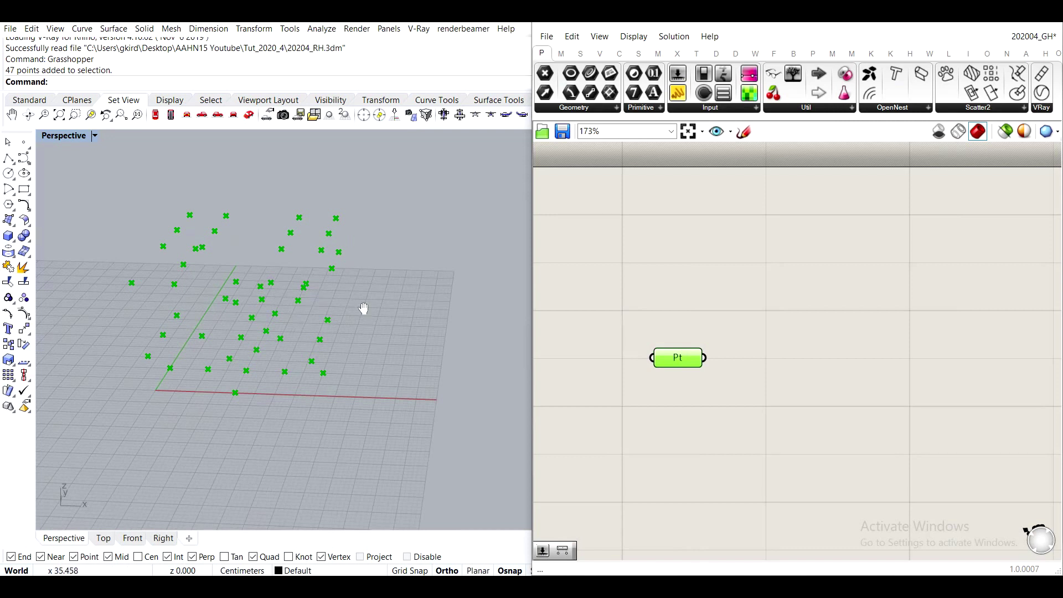
{"action": "right_click_drag", "start_coordinate": [363, 309], "coordinate": [392, 314], "text": "shift"}
{"action": "scroll", "coordinate": [314, 288], "scroll_direction": "down", "scroll_amount": 1}
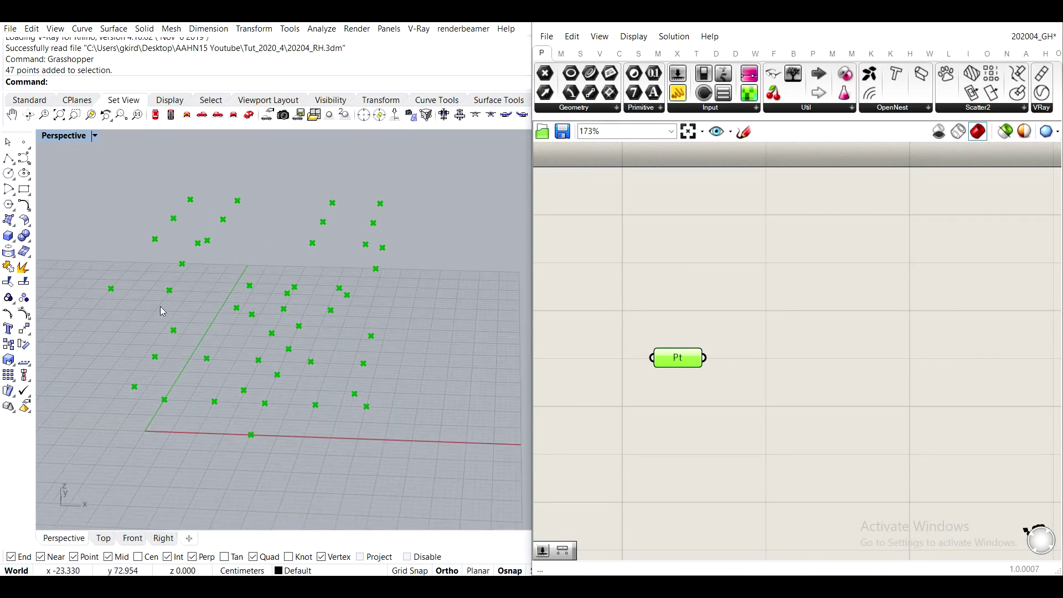
{"action": "scroll", "coordinate": [324, 264], "scroll_direction": "down", "scroll_amount": 2}
{"action": "mouse_move", "coordinate": [296, 250]}
{"action": "right_mouse_down", "text": "shift"}
{"action": "mouse_move", "coordinate": [310, 293]}
{"action": "mouse_move", "coordinate": [380, 311]}
{"action": "mouse_move", "coordinate": [249, 256]}
{"action": "mouse_move", "coordinate": [282, 257]}
{"action": "right_mouse_up", "text": "shift"}
{"action": "scroll", "coordinate": [237, 299], "scroll_direction": "up", "scroll_amount": 2}
{"action": "right_click_drag", "start_coordinate": [237, 299], "coordinate": [212, 280], "text": "shift"}
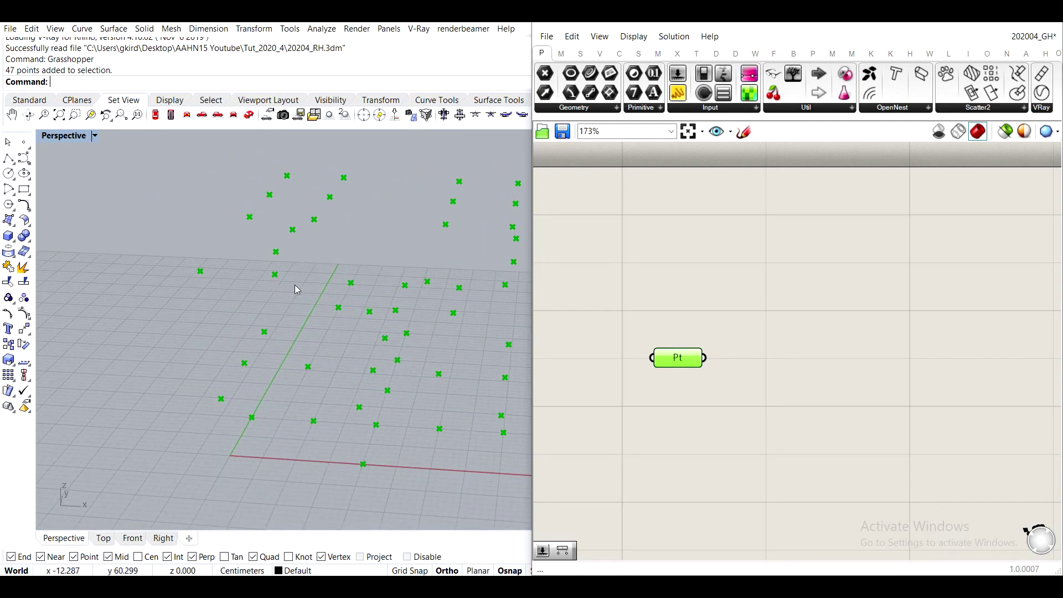
{"action": "scroll", "coordinate": [288, 300], "scroll_direction": "down", "scroll_amount": 5}
{"action": "scroll", "coordinate": [316, 303], "scroll_direction": "up", "scroll_amount": 3}
{"action": "right_click_drag", "start_coordinate": [317, 300], "coordinate": [288, 287], "text": "shift"}
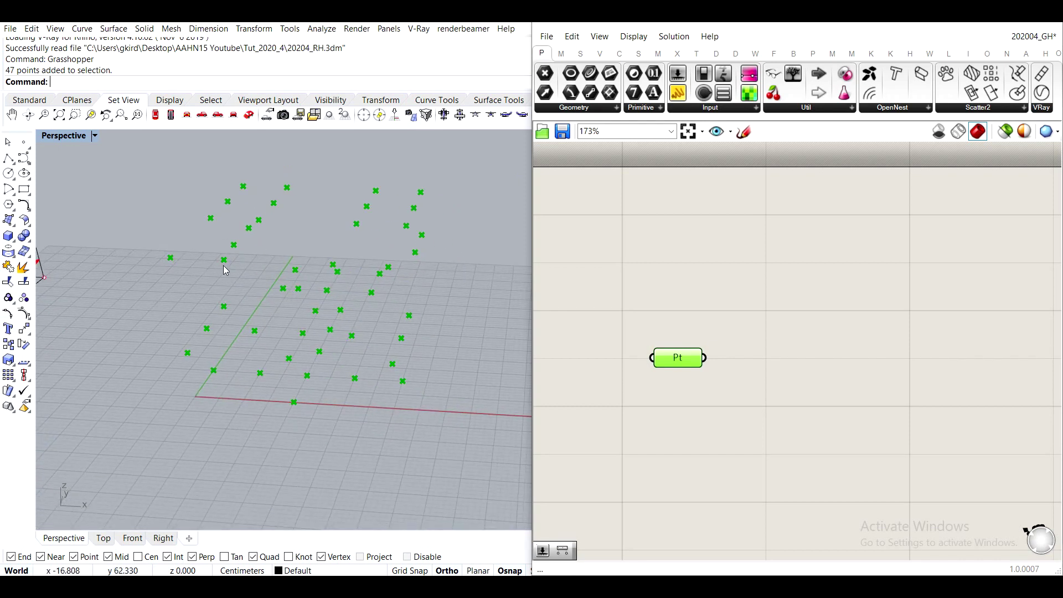
Examine the numbered tile variations beside the points and return the Rhino view to the point set.
{"action": "scroll", "coordinate": [244, 288], "scroll_direction": "down", "scroll_amount": 3}
{"action": "scroll", "coordinate": [148, 305], "scroll_direction": "up", "scroll_amount": 6}
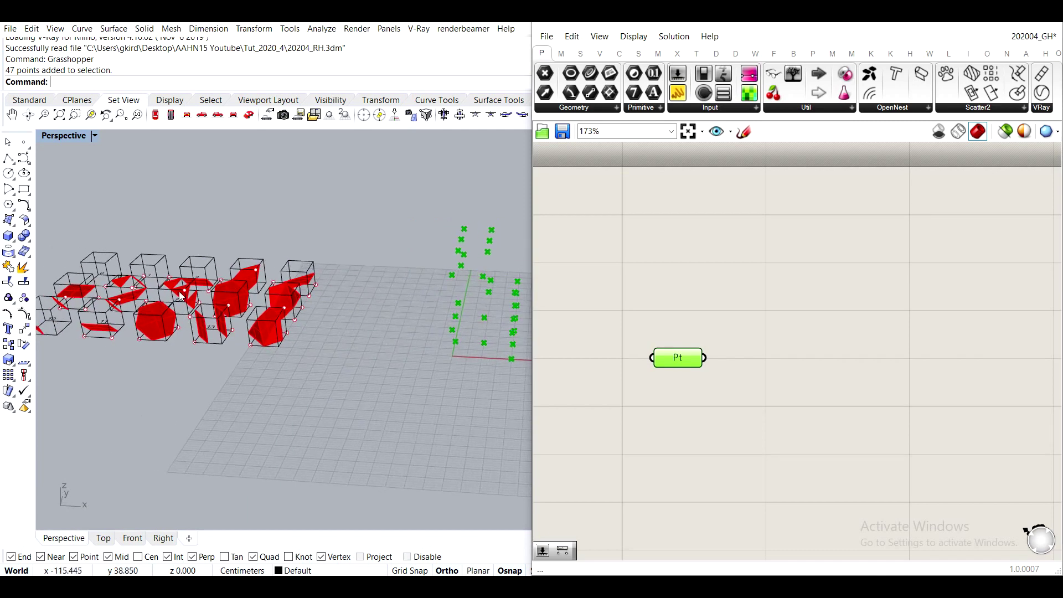
{"action": "right_click_drag", "start_coordinate": [275, 353], "coordinate": [297, 395]}
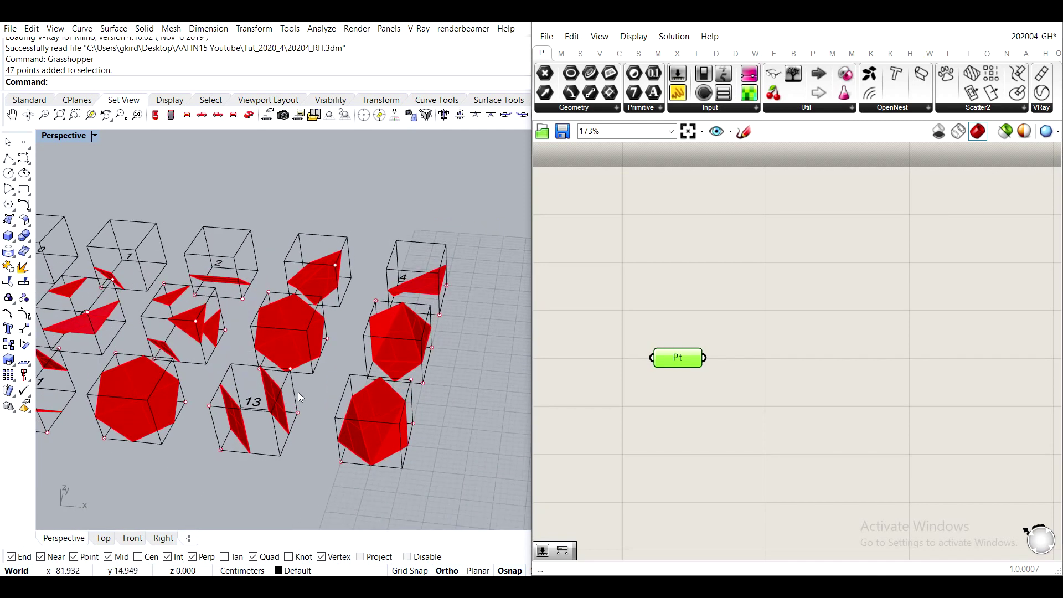
{"action": "scroll", "coordinate": [295, 388], "scroll_direction": "down", "scroll_amount": 4}
{"action": "right_click_drag", "start_coordinate": [339, 334], "coordinate": [268, 308], "text": "shift"}
{"action": "right_click_drag", "start_coordinate": [449, 333], "coordinate": [392, 299], "text": "shift"}
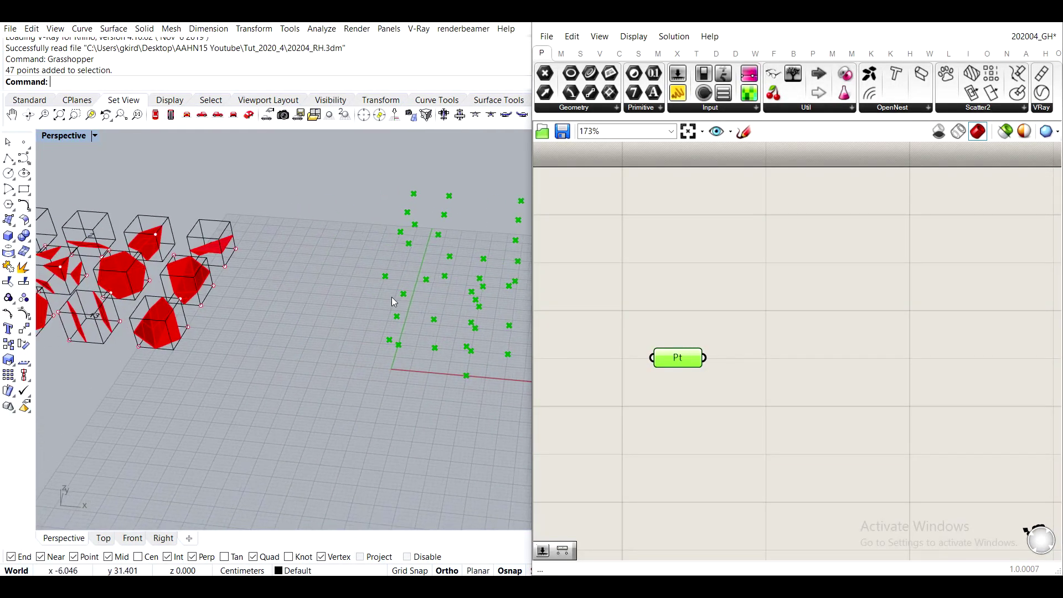
{"action": "scroll", "coordinate": [348, 299], "scroll_direction": "down", "scroll_amount": 3}
{"action": "scroll", "coordinate": [420, 288], "scroll_direction": "up", "scroll_amount": 5}
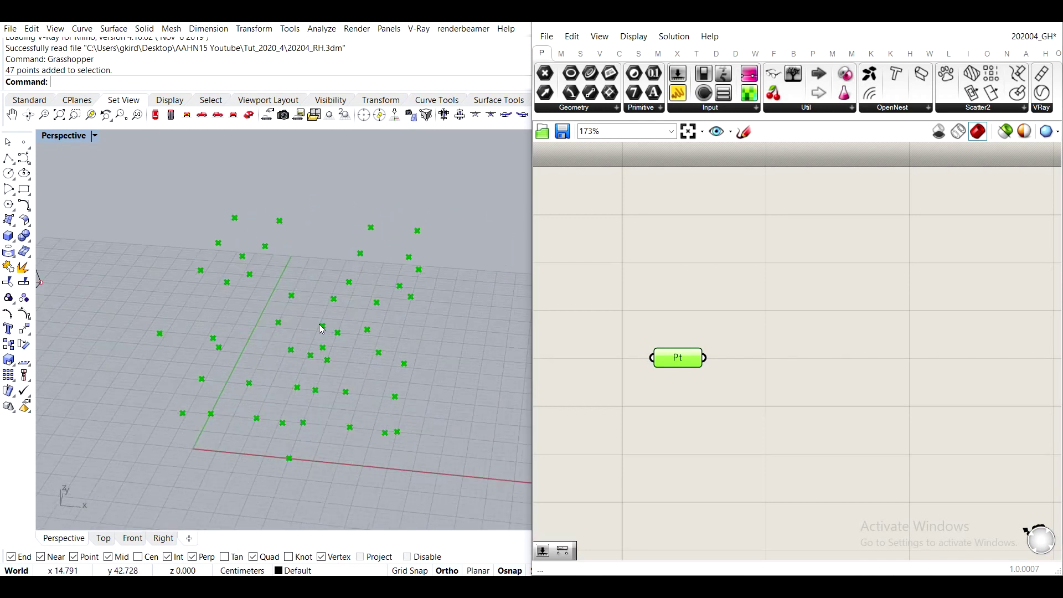
Move the Point parameter slightly to the right on the Grasshopper canvas and leave it deselected.
{"action": "right_click_drag", "start_coordinate": [678, 365], "coordinate": [665, 387]}
{"action": "left_click", "coordinate": [739, 333]}
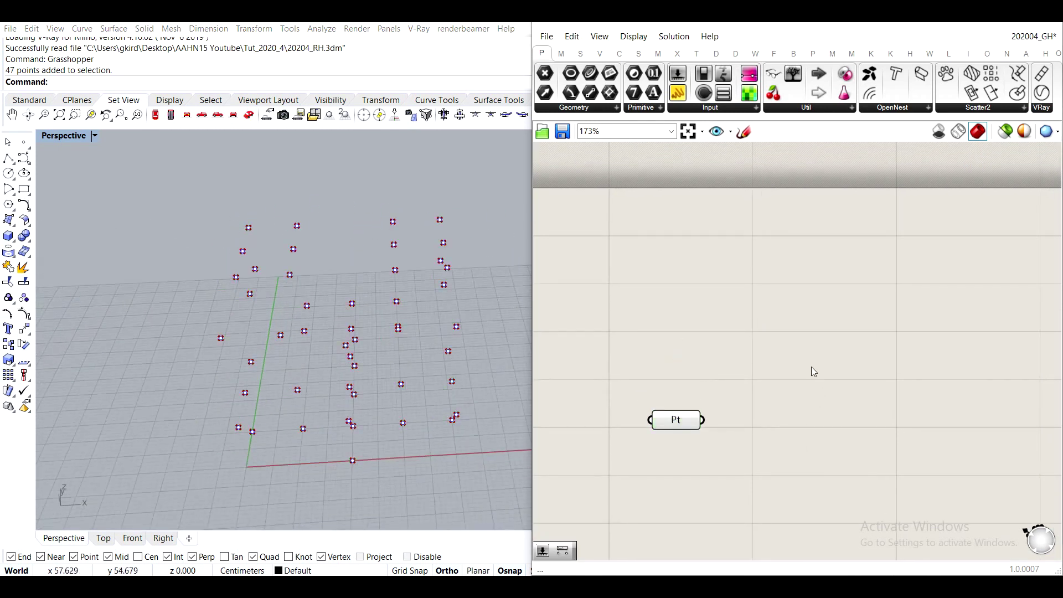
{"action": "right_click_drag", "start_coordinate": [452, 291], "coordinate": [148, 282]}
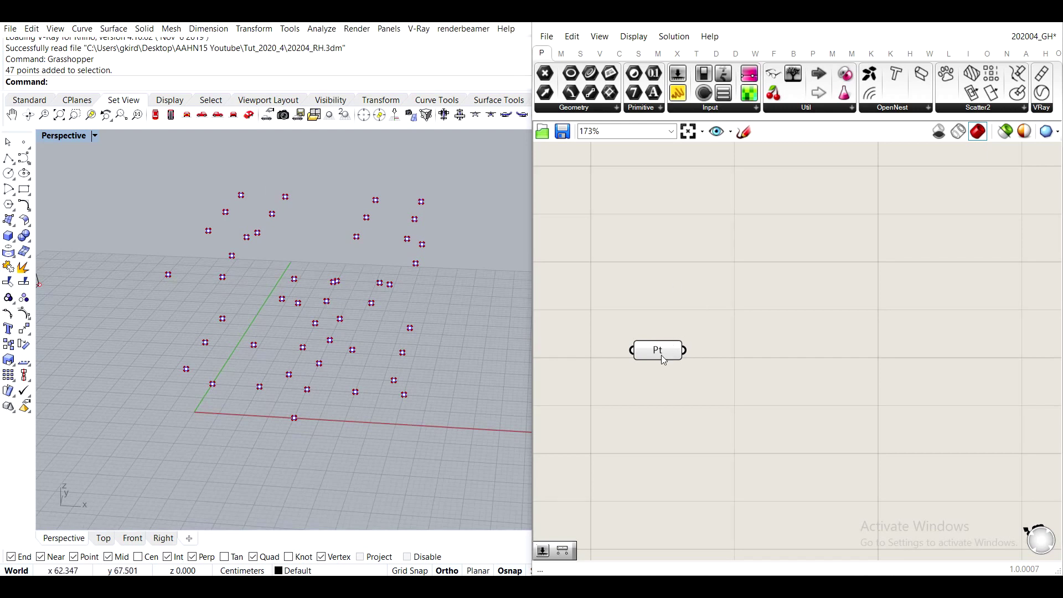
{"action": "left_click_drag", "start_coordinate": [664, 360], "coordinate": [704, 373]}
{"action": "left_click", "coordinate": [625, 314]}
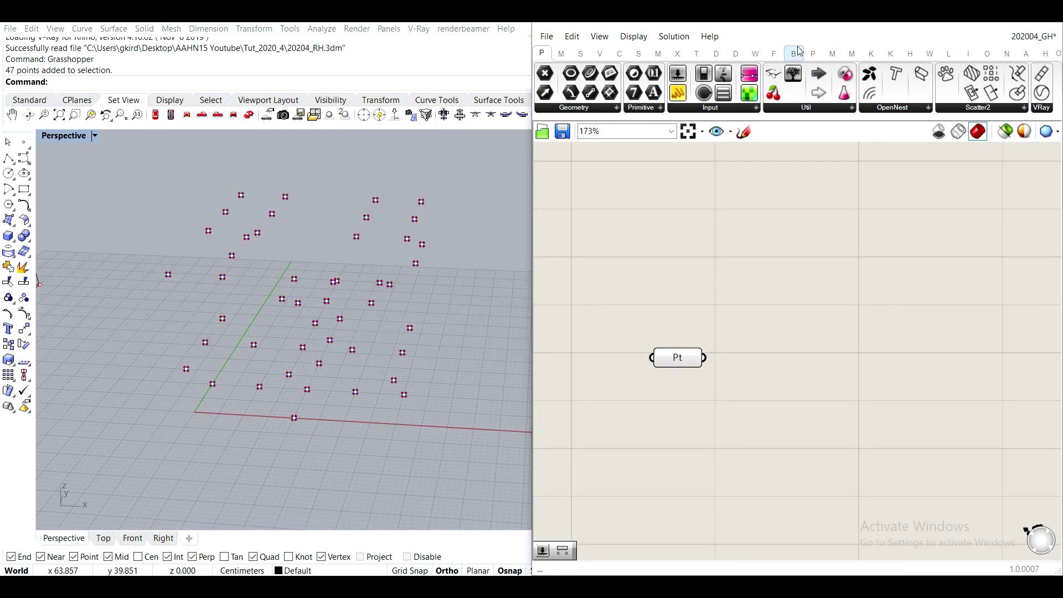
Add a Cocoon Point Charge component and connect the Point parameter to its P input.
{"action": "scroll", "coordinate": [839, 57], "scroll_direction": "down", "scroll_amount": 2}
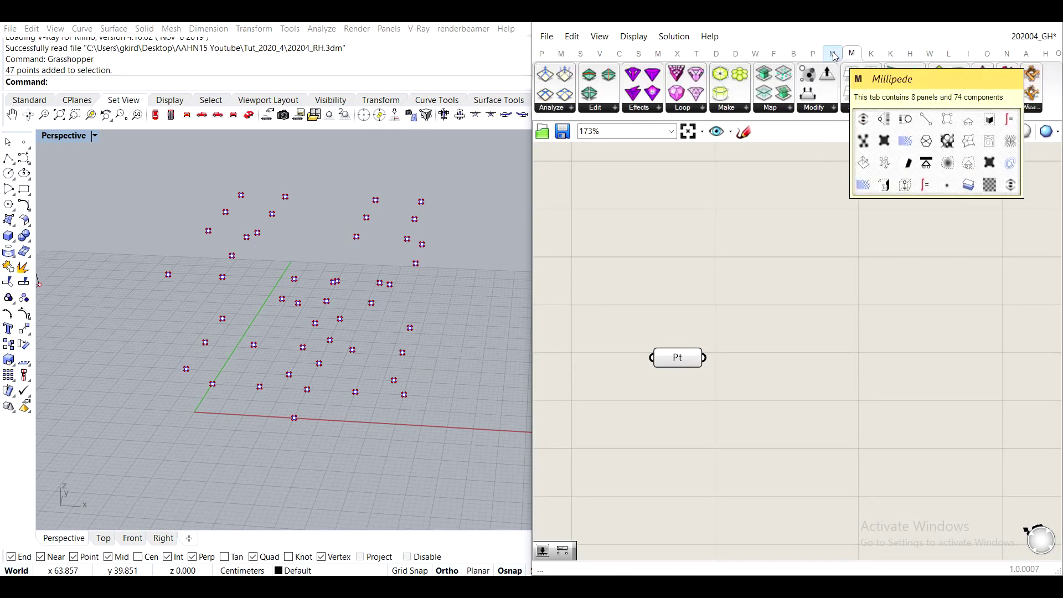
{"action": "left_click", "coordinate": [658, 54]}
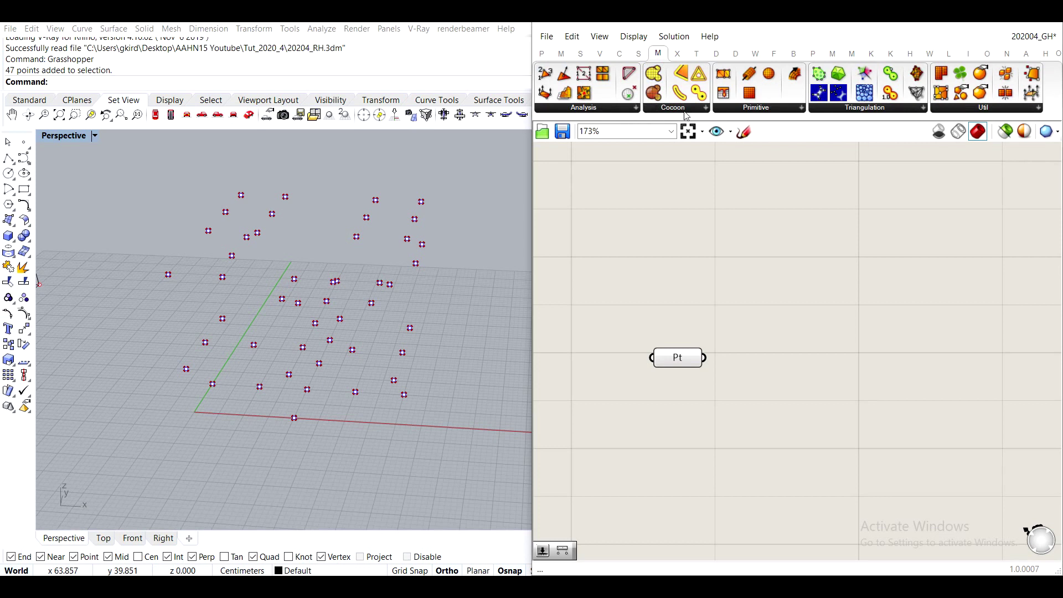
{"action": "left_click", "coordinate": [686, 110]}
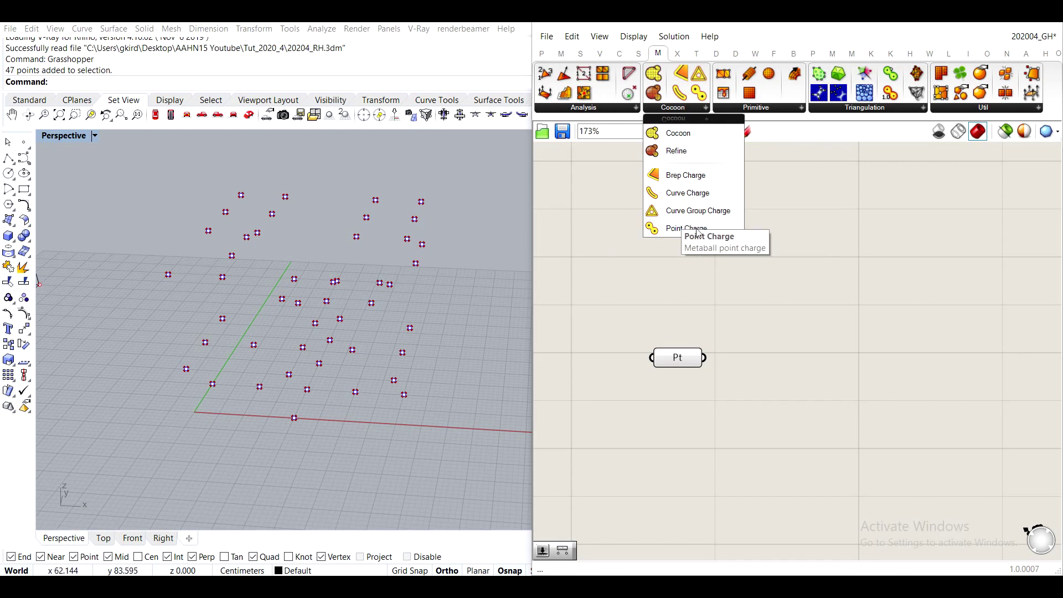
{"action": "left_click_drag", "start_coordinate": [679, 230], "coordinate": [767, 400]}
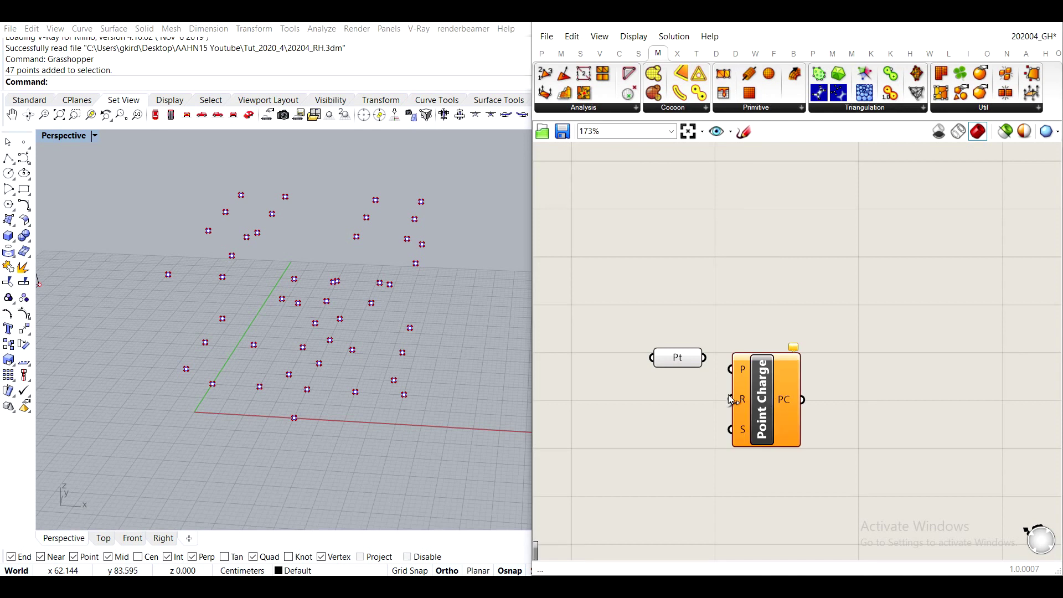
{"action": "left_click_drag", "start_coordinate": [702, 357], "coordinate": [731, 369]}
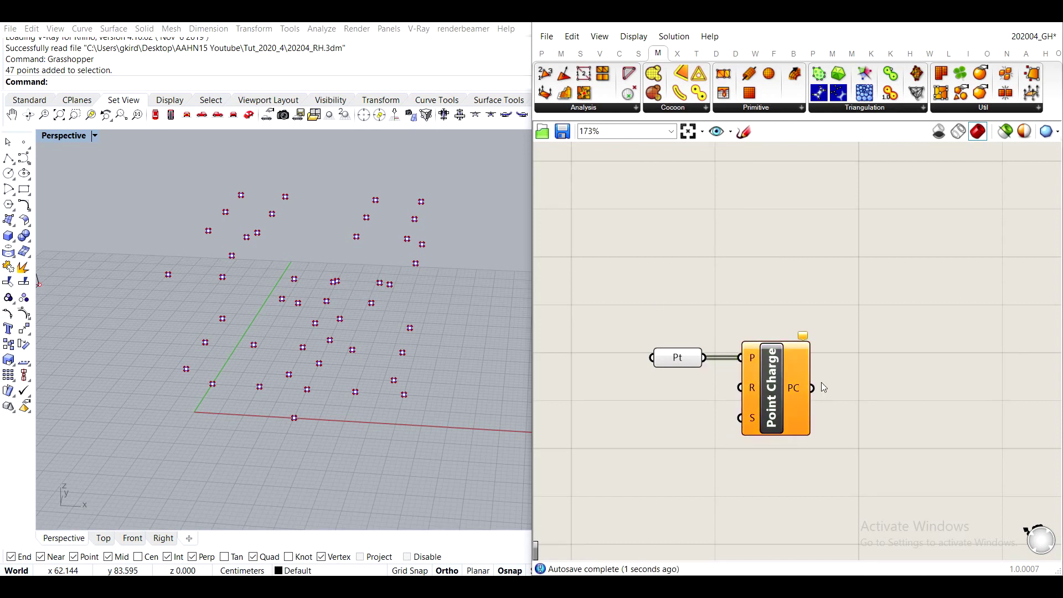
Add a number slider set to 10, connect it to Point Charge's radius input (R) and align it with that input.
{"action": "scroll", "coordinate": [826, 388], "scroll_direction": "up", "scroll_amount": 2}
{"action": "scroll", "coordinate": [844, 264], "scroll_direction": "up", "scroll_amount": 1}
{"action": "right_click_drag", "start_coordinate": [778, 270], "coordinate": [893, 211]}
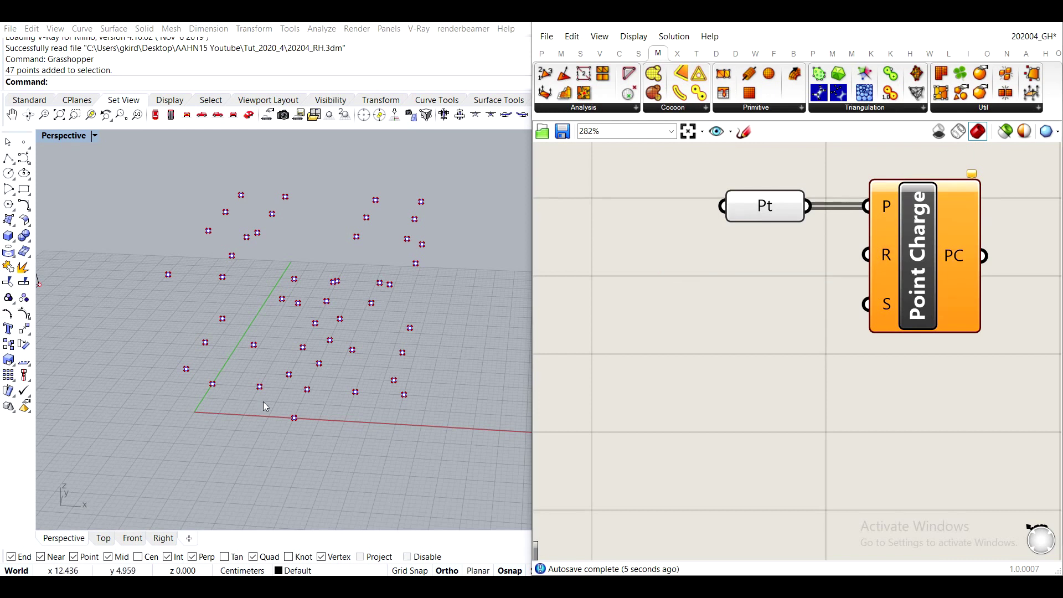
{"action": "double_click", "coordinate": [634, 264]}
{"action": "type", "text": "10"}
{"action": "key", "text": "Return"}
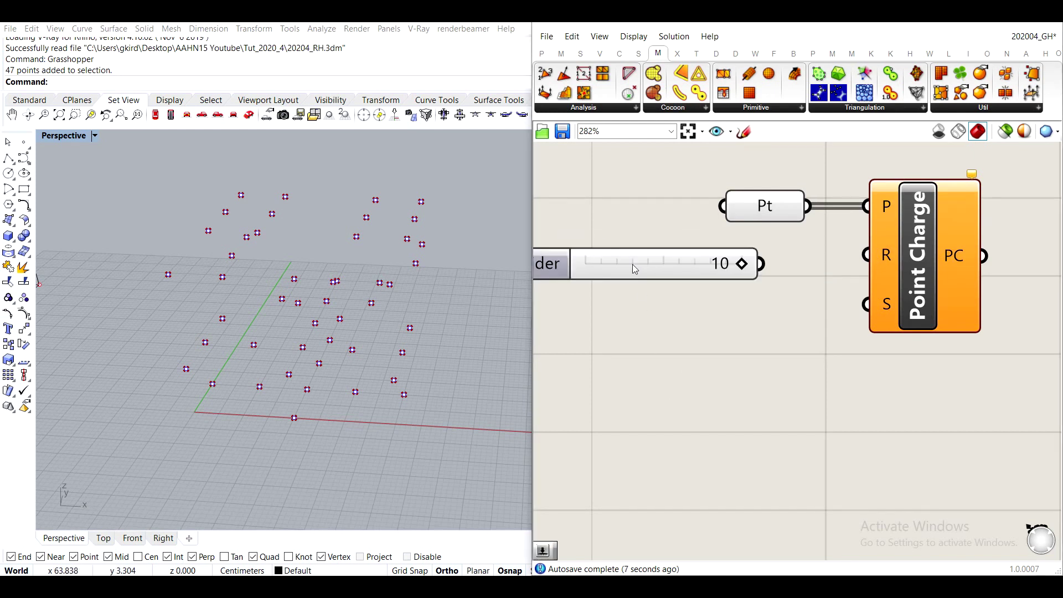
{"action": "left_click_drag", "start_coordinate": [763, 265], "coordinate": [867, 254]}
{"action": "left_click_drag", "start_coordinate": [713, 274], "coordinate": [784, 265]}
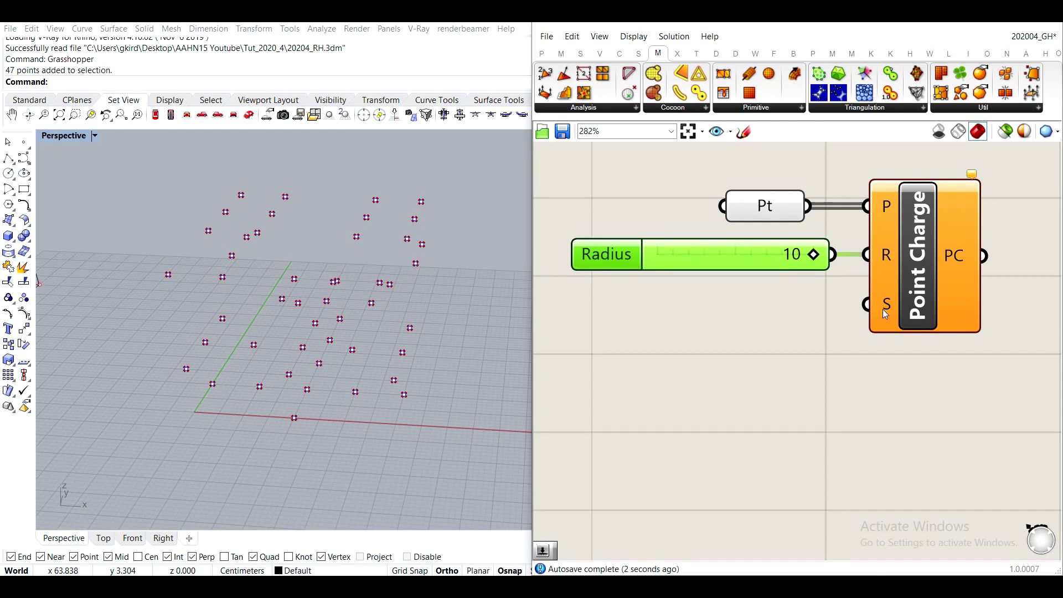
Add a number slider set to 1, connect it to Point Charge's strength input (S) and align it under the Radius slider.
{"action": "double_click", "coordinate": [678, 332]}
{"action": "type", "text": "1"}
{"action": "key", "text": "Return"}
{"action": "left_click_drag", "start_coordinate": [677, 334], "coordinate": [699, 304]}
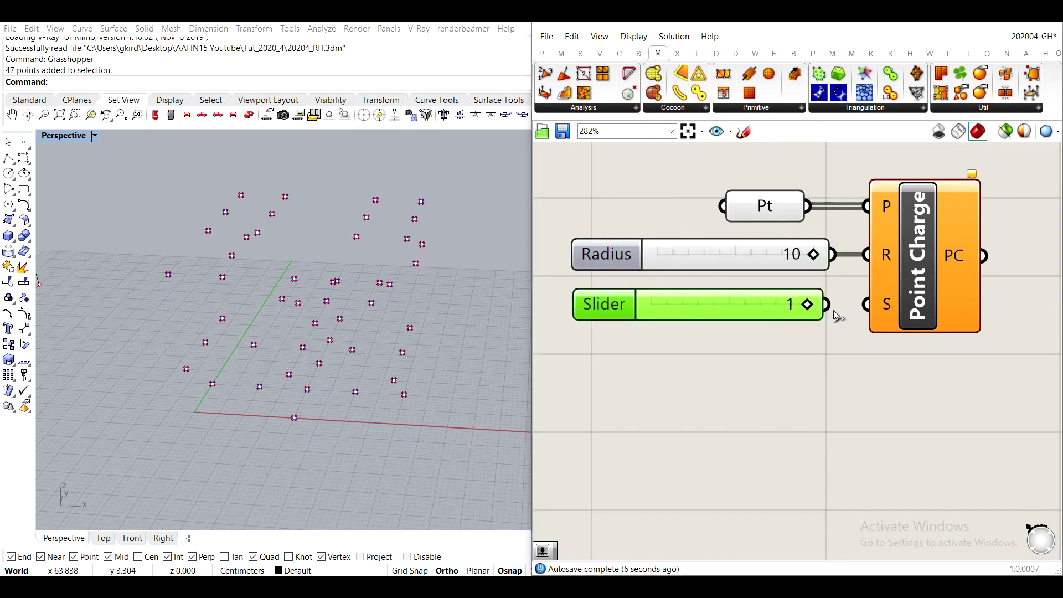
{"action": "left_click_drag", "start_coordinate": [828, 305], "coordinate": [867, 304]}
{"action": "left_click_drag", "start_coordinate": [744, 302], "coordinate": [677, 304]}
{"action": "left_click", "coordinate": [791, 364]}
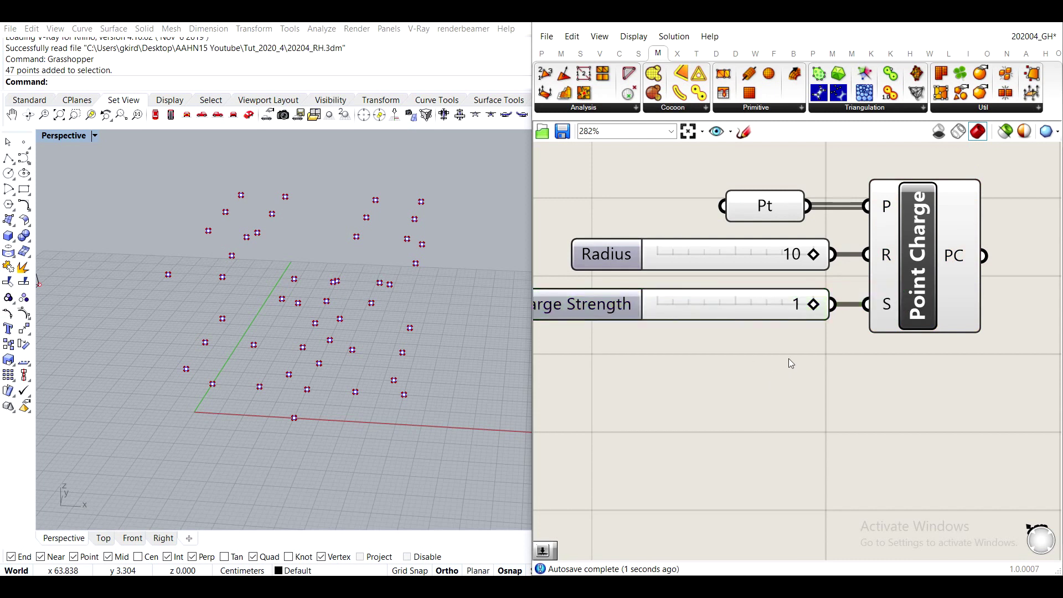
Check the Point Charge output and place a Cocoon component to the right of Point Charge.
{"action": "scroll", "coordinate": [789, 357], "scroll_direction": "down", "scroll_amount": 3}
{"action": "scroll", "coordinate": [742, 324], "scroll_direction": "up", "scroll_amount": 2}
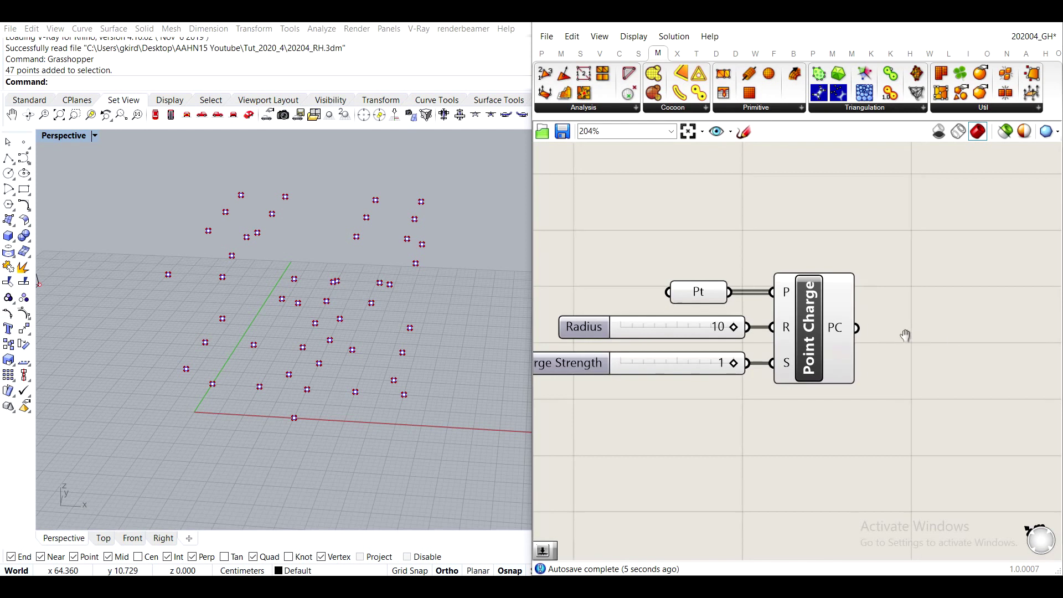
{"action": "right_click_drag", "start_coordinate": [905, 335], "coordinate": [817, 326]}
{"action": "mouse_move", "coordinate": [758, 322]}
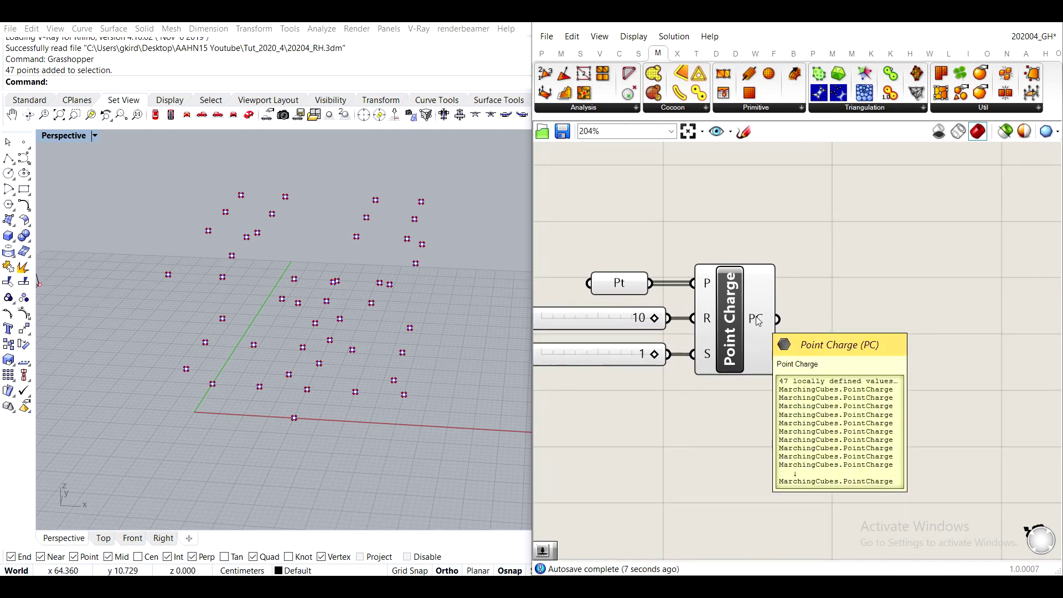
{"action": "left_click", "coordinate": [675, 107]}
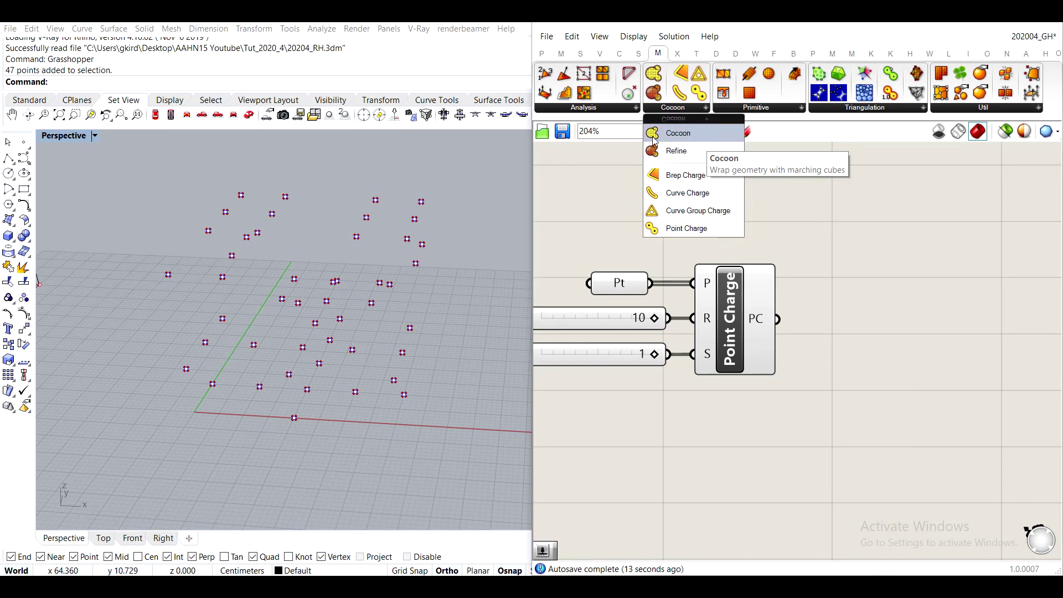
{"action": "left_click", "coordinate": [678, 133]}
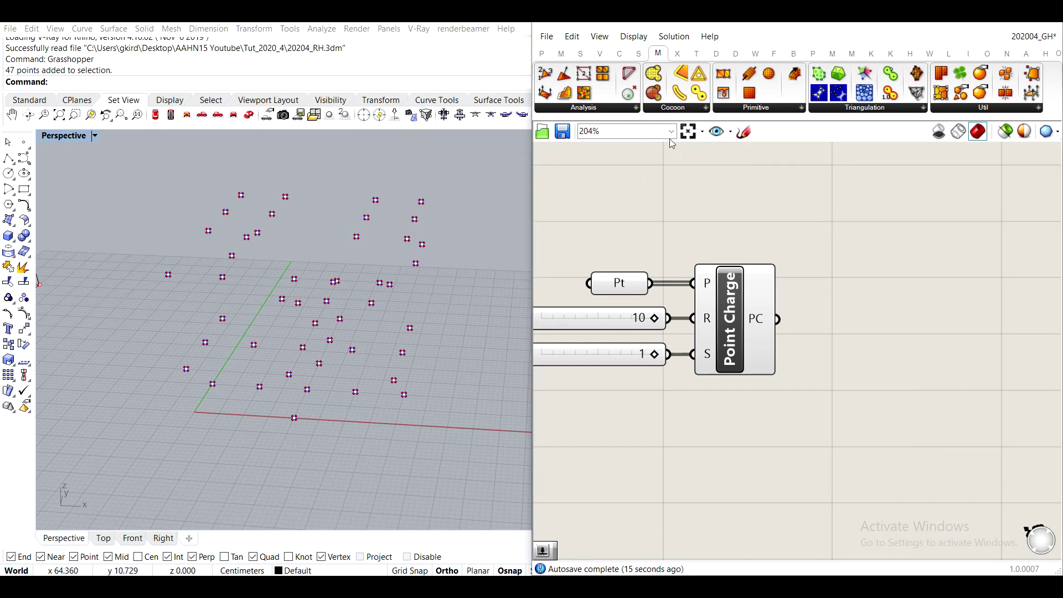
{"action": "left_click", "coordinate": [887, 369]}
{"action": "left_click_drag", "start_coordinate": [915, 360], "coordinate": [926, 350]}
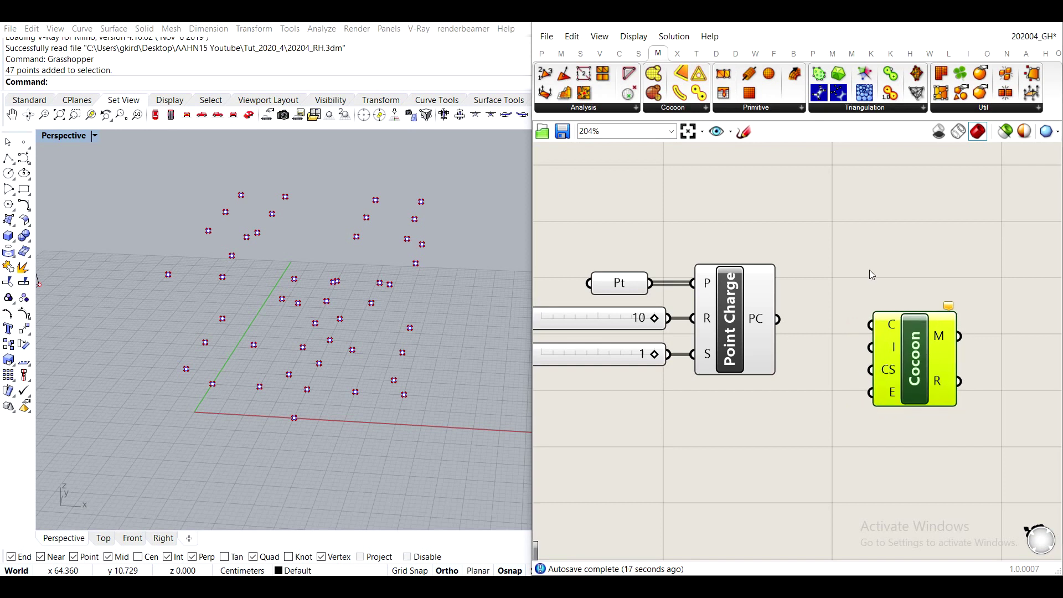
Connect the Point Charge output (PC) to Cocoon's C input and move Cocoon farther right in line with it.
{"action": "left_click", "coordinate": [831, 343]}
{"action": "left_click_drag", "start_coordinate": [779, 320], "coordinate": [881, 327]}
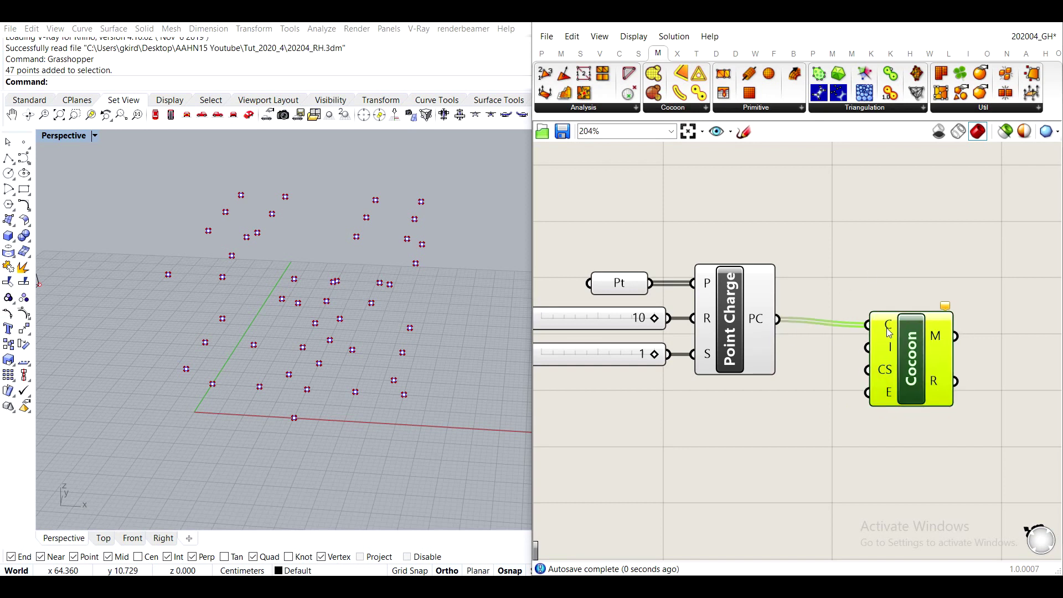
{"action": "mouse_move", "coordinate": [883, 330]}
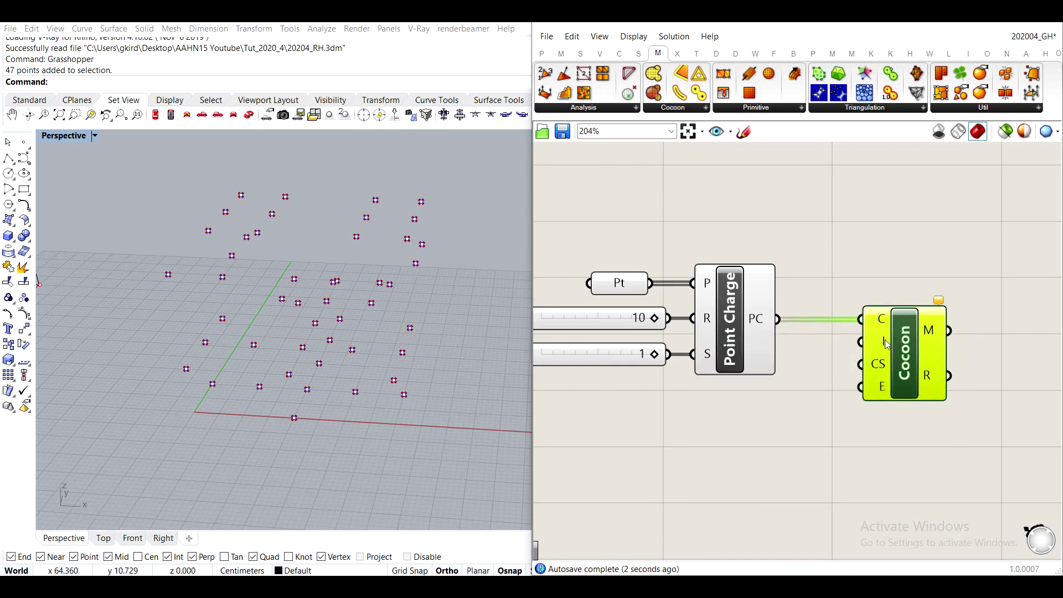
{"action": "left_click_drag", "start_coordinate": [883, 343], "coordinate": [942, 345]}
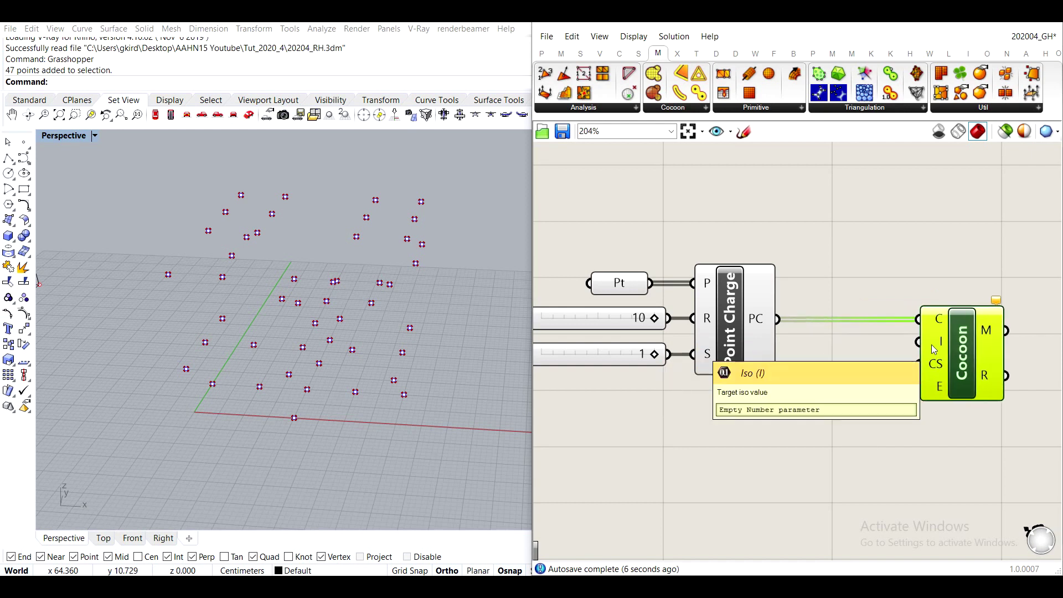
Add a number slider set to 0.500, connect it to Cocoon's Iso input and position it below Point Charge.
{"action": "double_click", "coordinate": [793, 432]}
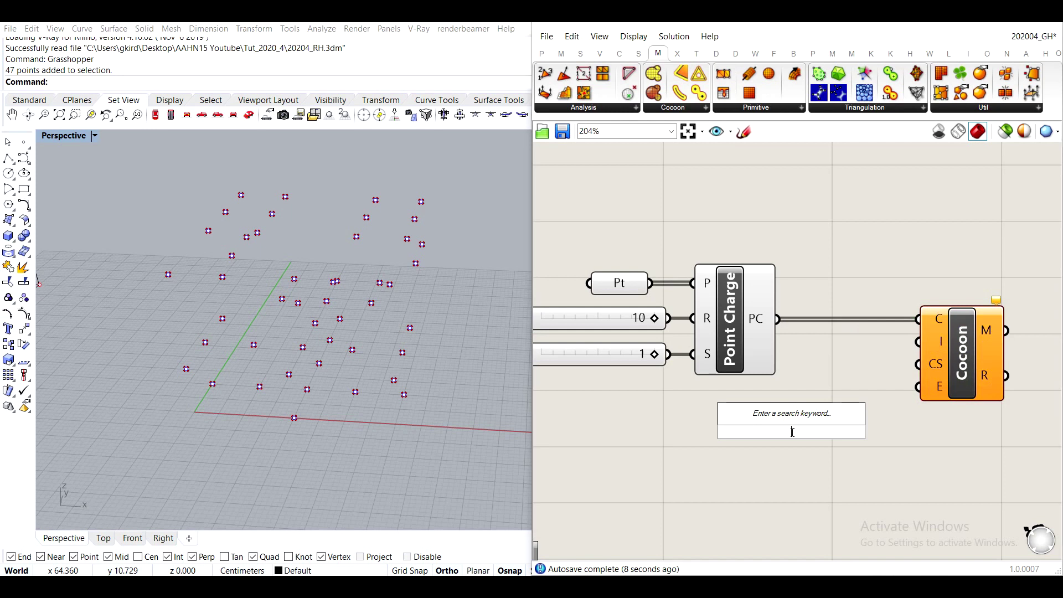
{"action": "type", "text": "0"}
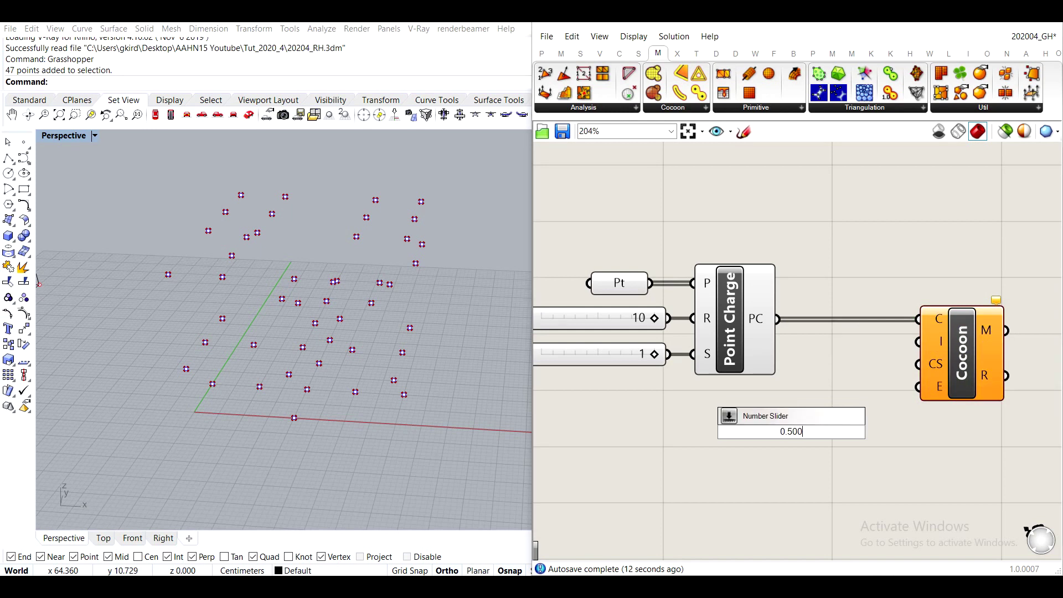
{"action": "type", "text": ".500"}
{"action": "key", "text": "Return"}
{"action": "left_click_drag", "start_coordinate": [884, 432], "coordinate": [818, 400]}
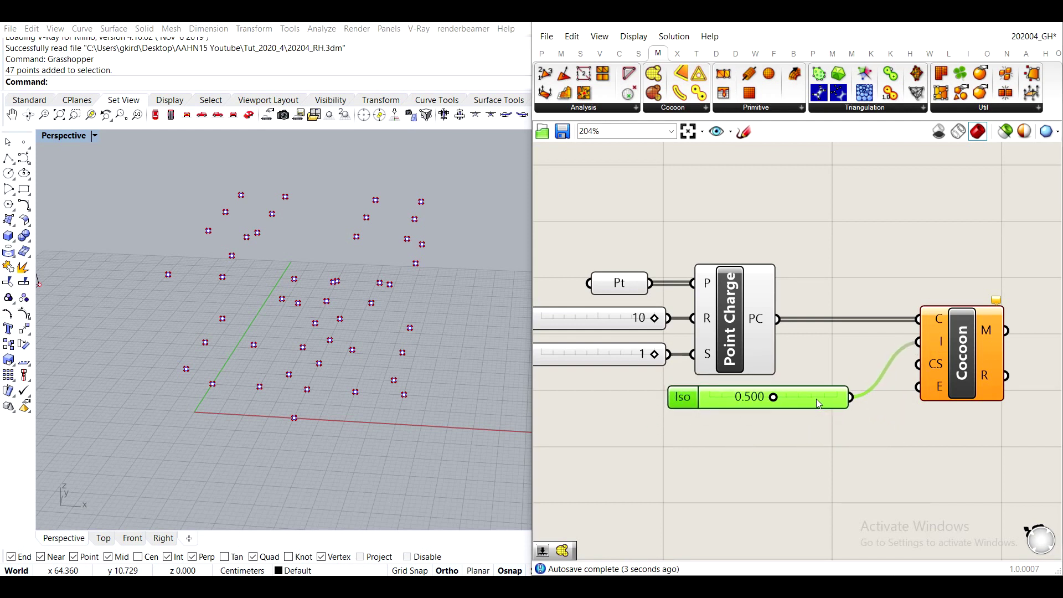
{"action": "left_click", "coordinate": [858, 461]}
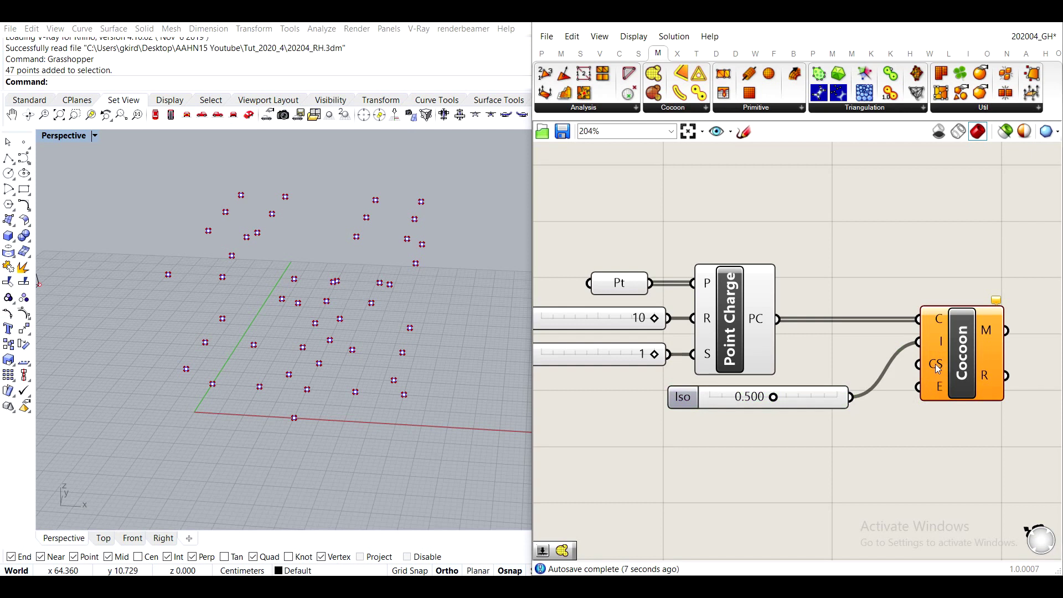
Check Cocoon's CS input and shift the Radius slider slightly away from Point Charge.
{"action": "mouse_move", "coordinate": [938, 369]}
{"action": "right_click_drag", "start_coordinate": [736, 408], "coordinate": [831, 404]}
{"action": "right_click_drag", "start_coordinate": [729, 301], "coordinate": [688, 301]}
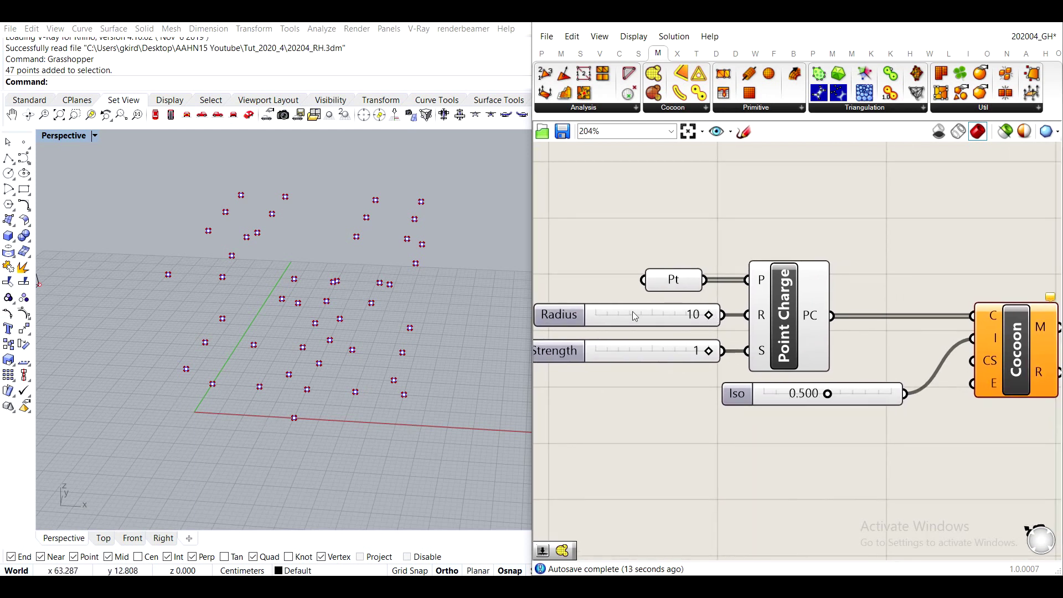
{"action": "left_click", "coordinate": [613, 313]}
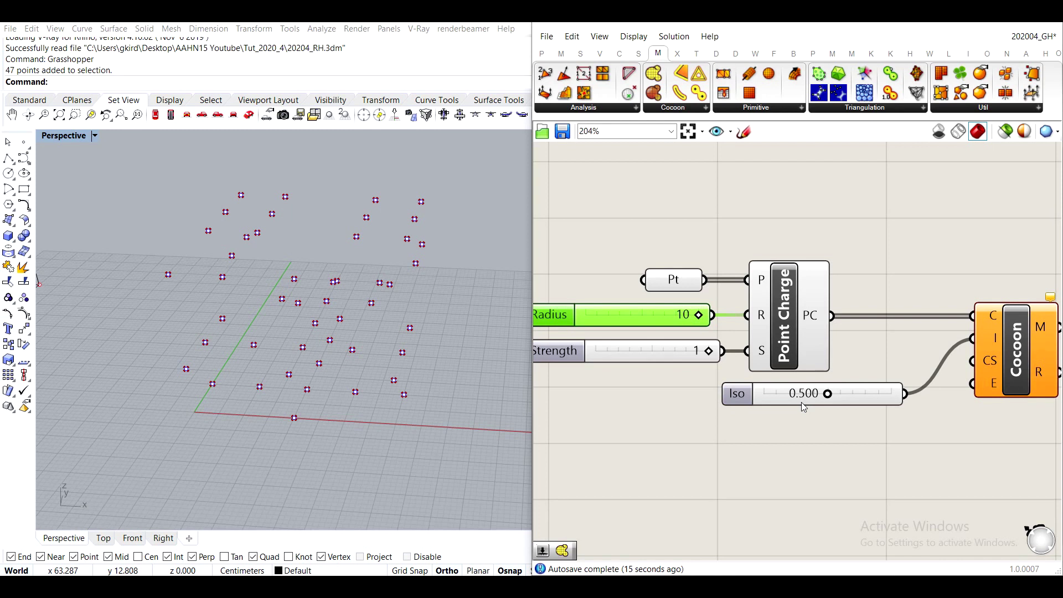
Connect the Radius slider to Cocoon's CS input as well, and wire a new Boolean Toggle into its E input.
{"action": "left_click_drag", "start_coordinate": [756, 330], "coordinate": [976, 362], "text": "ctrl+shift"}
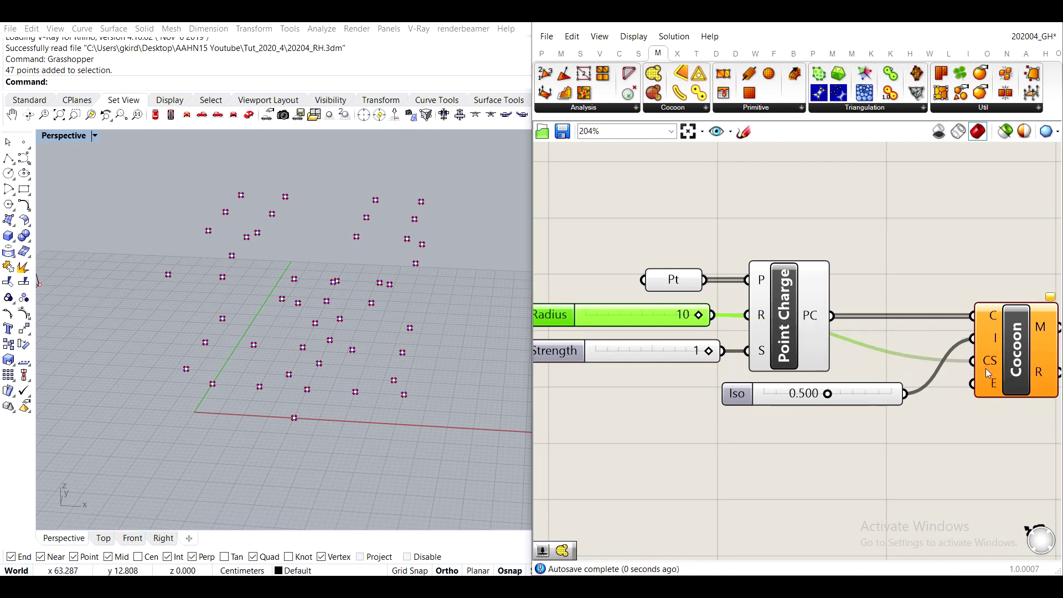
{"action": "mouse_move", "coordinate": [993, 376]}
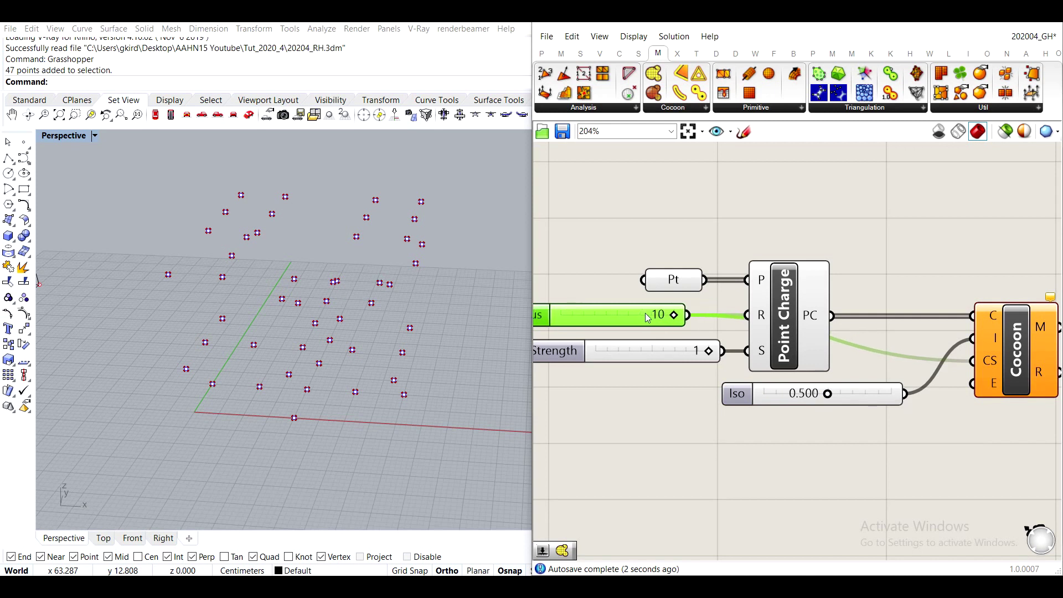
{"action": "right_click_drag", "start_coordinate": [984, 394], "coordinate": [837, 343]}
{"action": "double_click", "coordinate": [767, 420]}
{"action": "type", "text": "toggle"}
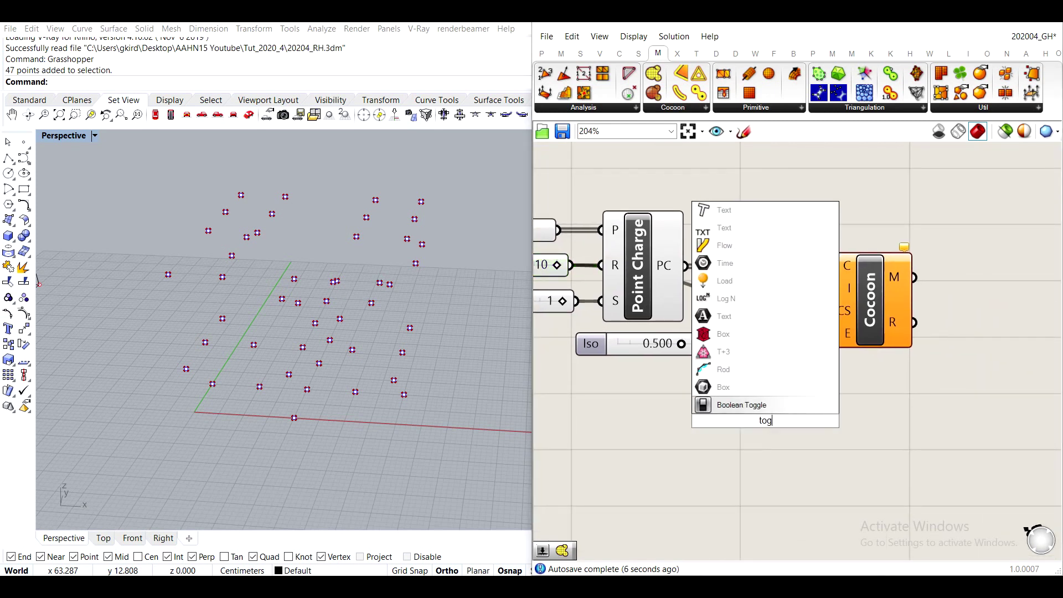
{"action": "key", "text": "Return"}
{"action": "left_click_drag", "start_coordinate": [826, 421], "coordinate": [827, 334]}
Set the Boolean Toggle to True and position it below the Iso slider.
{"action": "left_click", "coordinate": [792, 421]}
{"action": "left_click_drag", "start_coordinate": [747, 422], "coordinate": [731, 392]}
{"action": "left_click", "coordinate": [752, 443]}
{"action": "right_click_drag", "start_coordinate": [752, 443], "coordinate": [864, 453]}
{"action": "right_click_drag", "start_coordinate": [880, 415], "coordinate": [879, 452]}
Turn off the preview of the Pt parameter and the Point Charge component.
{"action": "left_click_drag", "start_coordinate": [763, 477], "coordinate": [585, 226]}
{"action": "middle_click", "coordinate": [634, 231]}
{"action": "left_click", "coordinate": [678, 189]}
{"action": "left_click", "coordinate": [761, 368]}
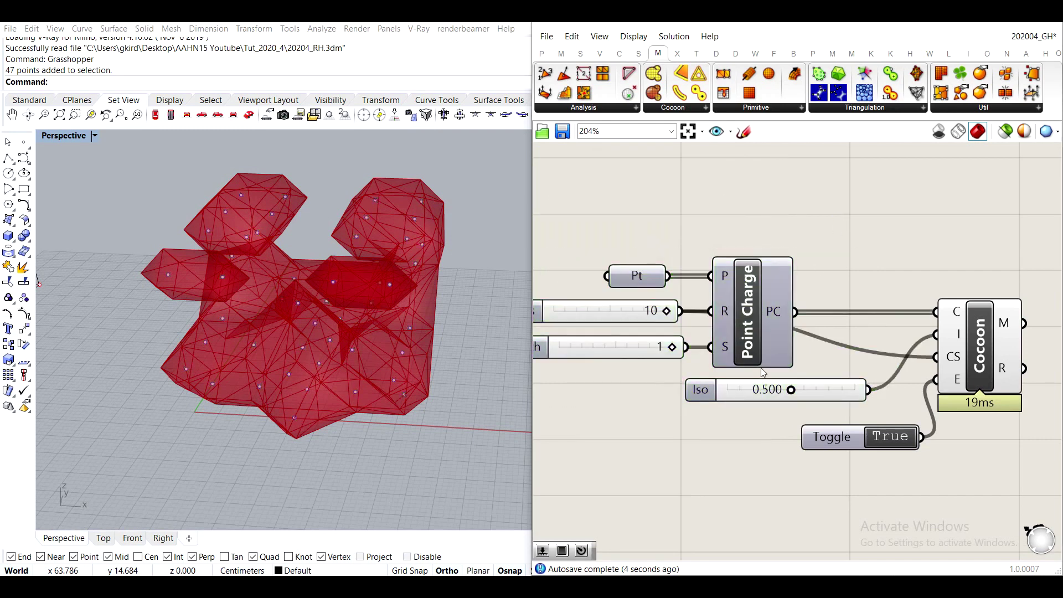
Examine the Cocoon mesh wrapped around the points and the component's outputs.
{"action": "right_click_drag", "start_coordinate": [761, 368], "coordinate": [755, 298]}
{"action": "right_click_drag", "start_coordinate": [526, 353], "coordinate": [487, 310]}
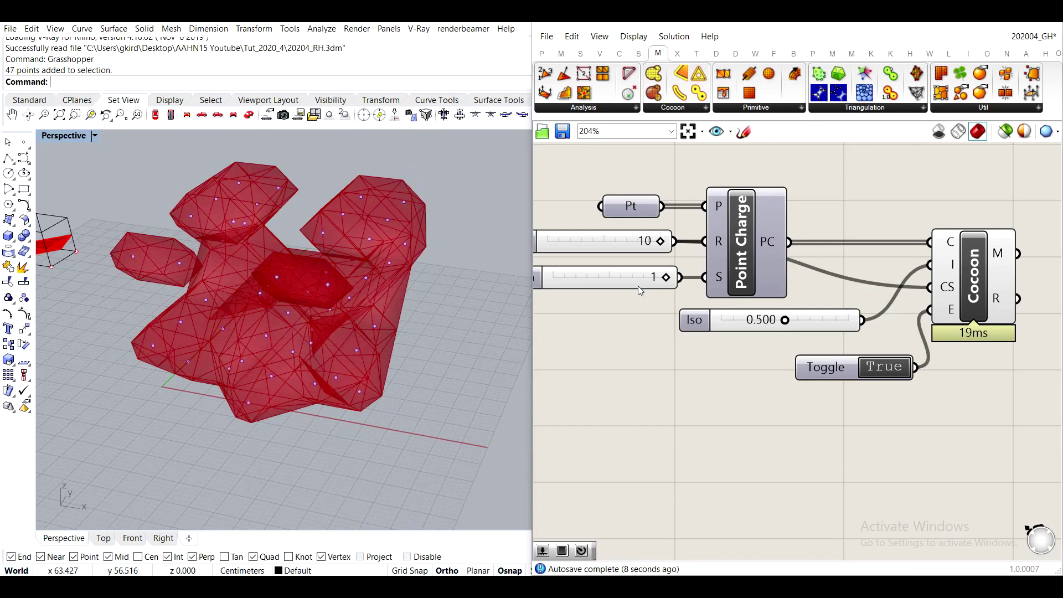
{"action": "mouse_move", "coordinate": [428, 297]}
{"action": "right_mouse_down"}
{"action": "mouse_move", "coordinate": [447, 304]}
{"action": "mouse_move", "coordinate": [422, 306]}
{"action": "right_mouse_up"}
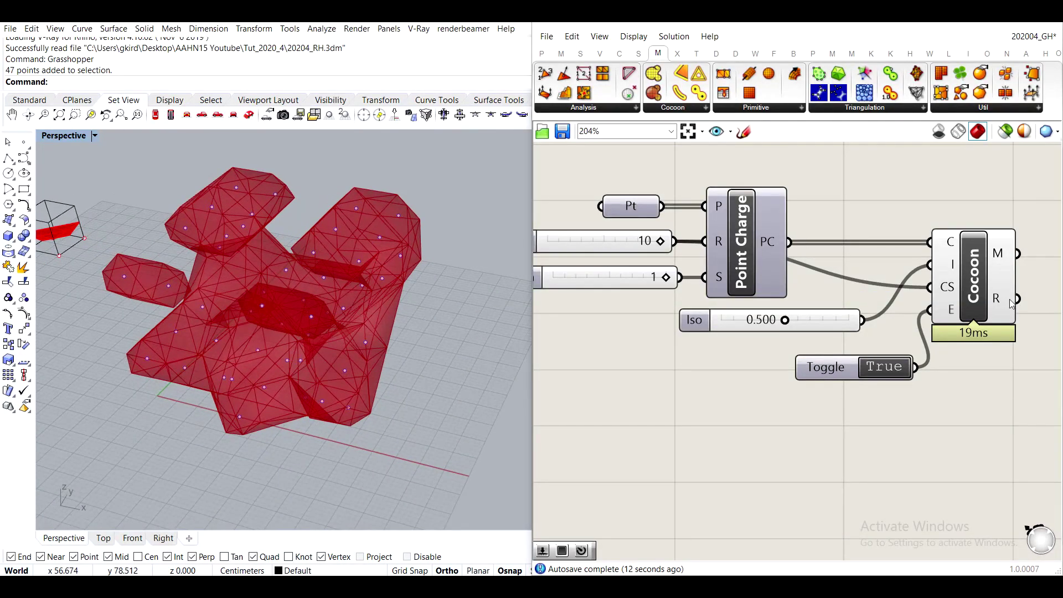
{"action": "right_click_drag", "start_coordinate": [832, 287], "coordinate": [679, 334]}
{"action": "scroll", "coordinate": [772, 356], "scroll_direction": "up", "scroll_amount": 3}
{"action": "mouse_move", "coordinate": [650, 370]}
{"action": "right_mouse_down"}
{"action": "mouse_move", "coordinate": [799, 357]}
{"action": "mouse_move", "coordinate": [639, 372]}
{"action": "right_mouse_up"}
{"action": "scroll", "coordinate": [792, 333], "scroll_direction": "down", "scroll_amount": 3}
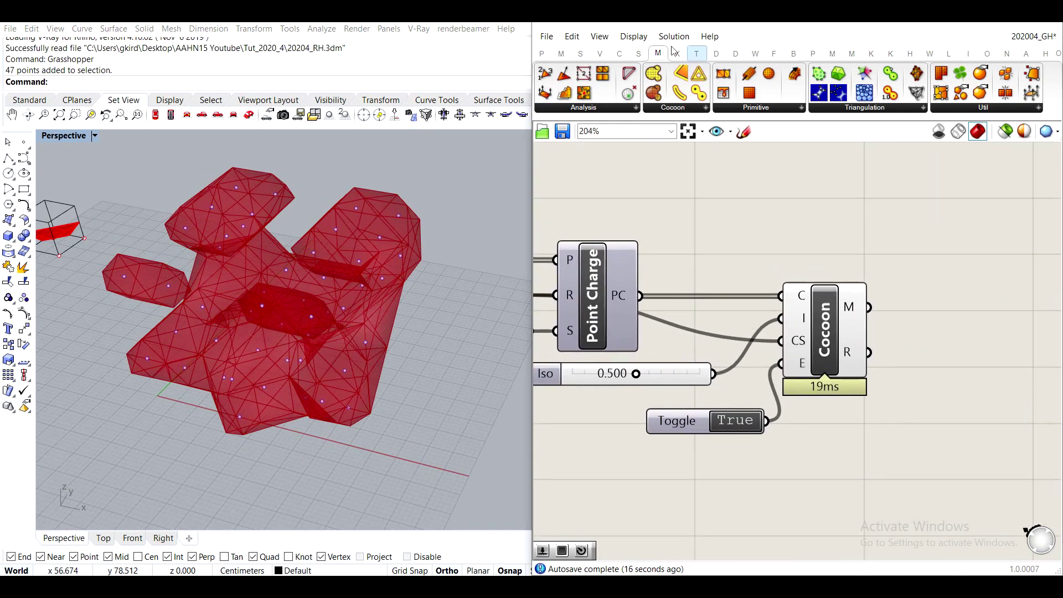
Try smoothing Cocoon's mesh output (M) with a wbCatmullClark component, with Cocoon's own preview hidden.
{"action": "left_click", "coordinate": [756, 53]}
{"action": "left_click", "coordinate": [817, 107]}
{"action": "left_click", "coordinate": [853, 131]}
{"action": "left_click", "coordinate": [987, 340]}
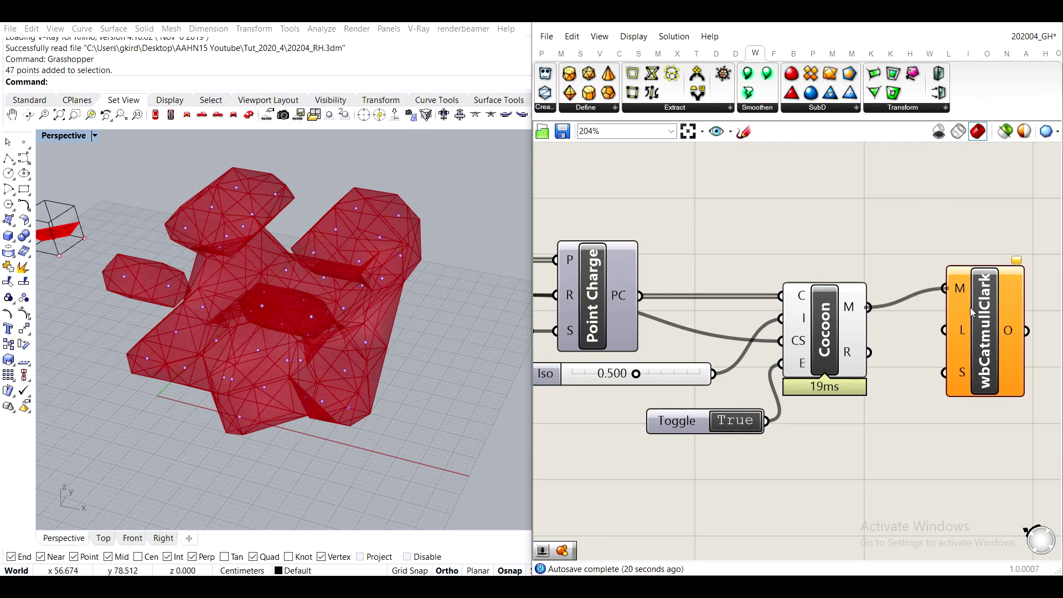
{"action": "left_click_drag", "start_coordinate": [870, 307], "coordinate": [945, 288]}
{"action": "middle_click", "coordinate": [823, 327]}
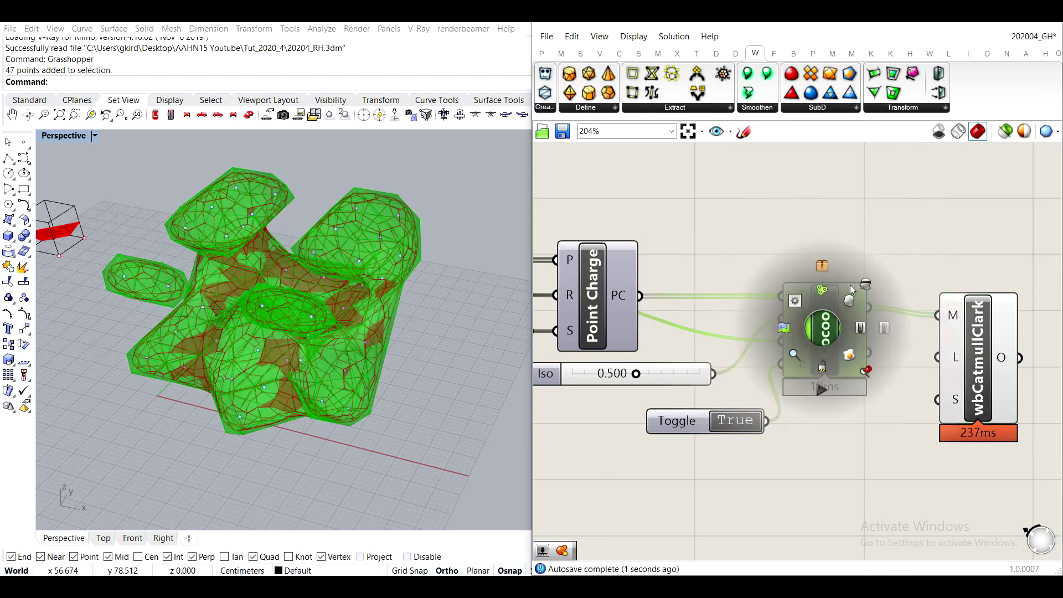
{"action": "left_click", "coordinate": [863, 283]}
{"action": "right_click_drag", "start_coordinate": [360, 288], "coordinate": [343, 250]}
Delete the wbCatmullClark component and turn Cocoon's preview back on.
{"action": "left_click", "coordinate": [1012, 335]}
{"action": "key", "text": "Delete"}
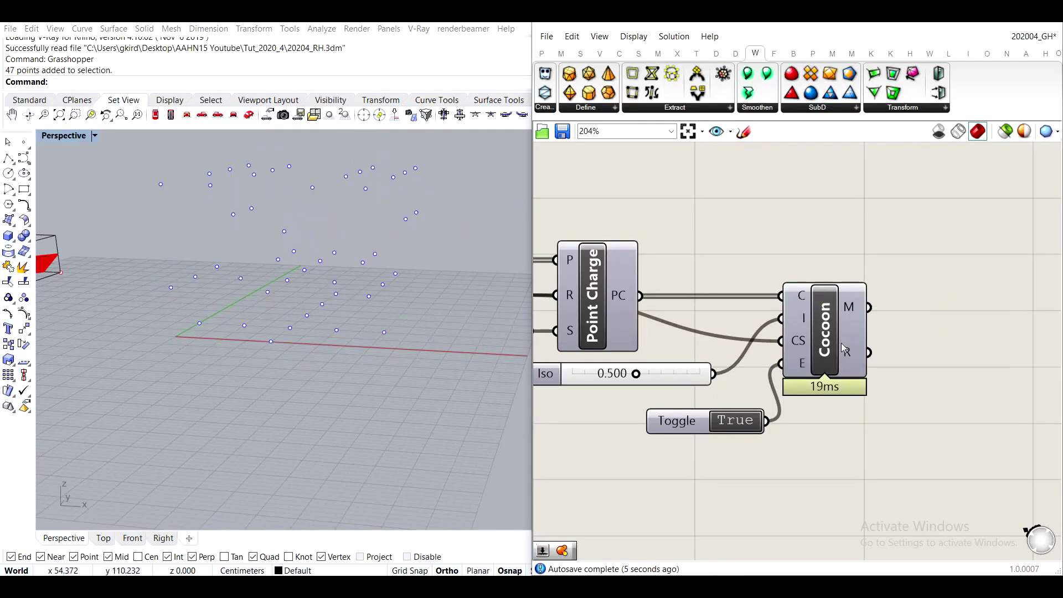
{"action": "middle_click", "coordinate": [842, 321]}
{"action": "left_click", "coordinate": [825, 326]}
{"action": "left_click", "coordinate": [789, 313]}
Inspect the mesh's outer lobes up close to see how it encloses the points, and view the whole form.
{"action": "right_click_drag", "start_coordinate": [417, 264], "coordinate": [162, 250]}
{"action": "scroll", "coordinate": [260, 279], "scroll_direction": "up", "scroll_amount": 5}
{"action": "right_click_drag", "start_coordinate": [259, 279], "coordinate": [240, 279]}
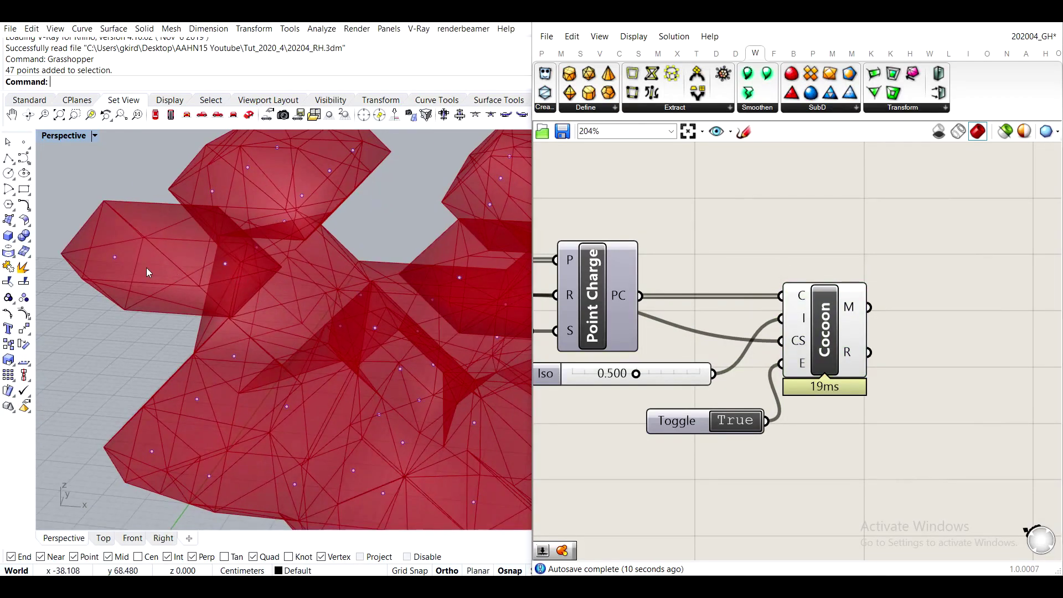
{"action": "right_click_drag", "start_coordinate": [122, 291], "coordinate": [168, 292]}
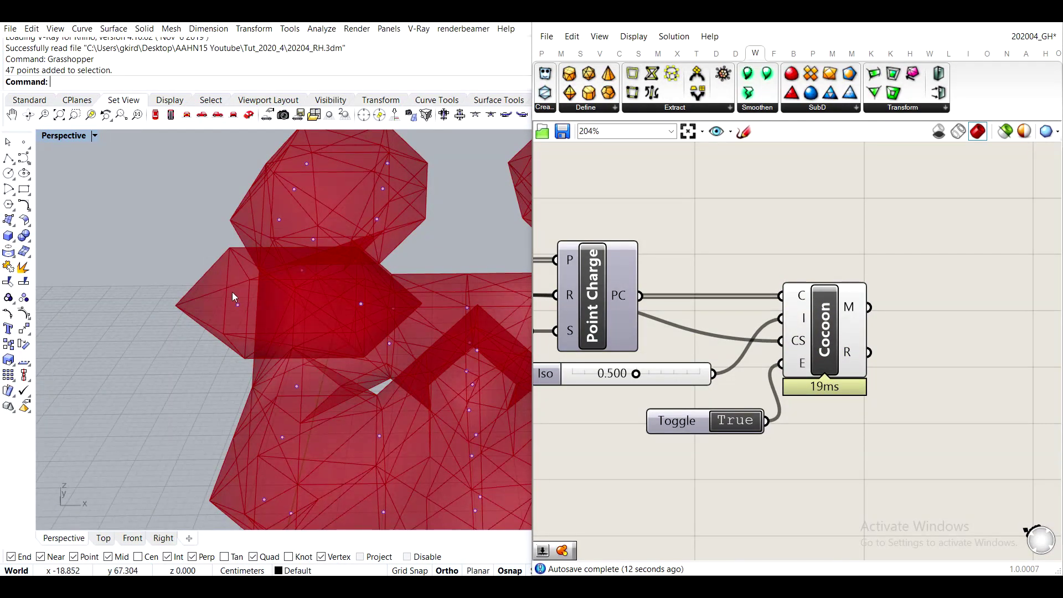
{"action": "scroll", "coordinate": [224, 277], "scroll_direction": "down", "scroll_amount": 5}
{"action": "right_click_drag", "start_coordinate": [221, 270], "coordinate": [251, 314]}
{"action": "scroll", "coordinate": [251, 315], "scroll_direction": "up", "scroll_amount": 4}
{"action": "left_click_drag", "start_coordinate": [233, 173], "coordinate": [272, 285]}
{"action": "scroll", "coordinate": [317, 276], "scroll_direction": "down", "scroll_amount": 5}
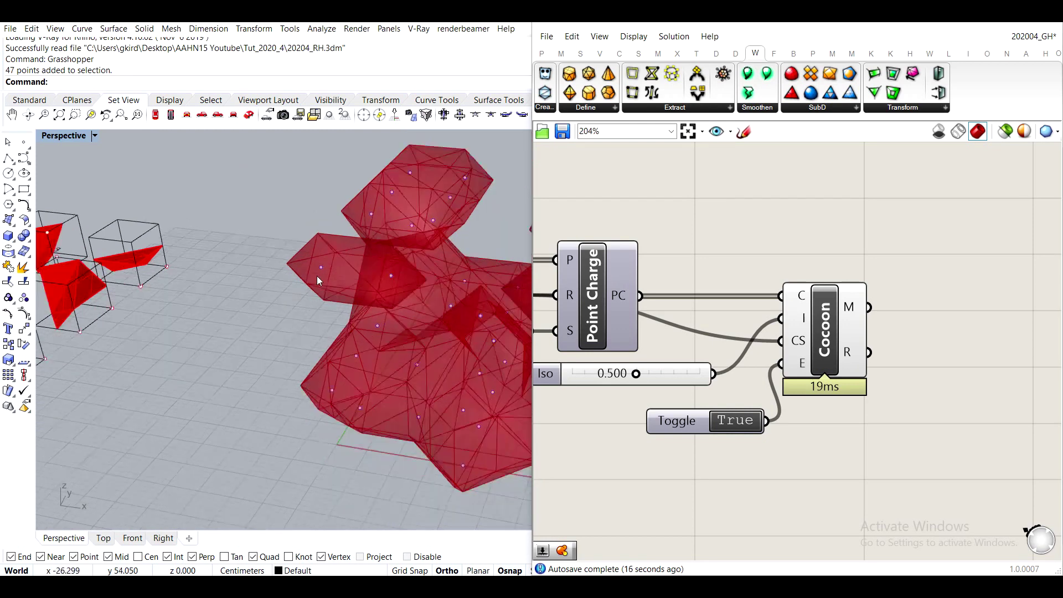
{"action": "right_click_drag", "start_coordinate": [317, 276], "coordinate": [274, 361]}
{"action": "right_click_drag", "start_coordinate": [292, 434], "coordinate": [286, 274]}
{"action": "right_click_drag", "start_coordinate": [194, 210], "coordinate": [418, 270]}
Check the Point Charge inputs and compare the radius setting with the mesh around the outermost points.
{"action": "right_click_drag", "start_coordinate": [623, 271], "coordinate": [845, 264]}
{"action": "scroll", "coordinate": [845, 265], "scroll_direction": "down", "scroll_amount": 1}
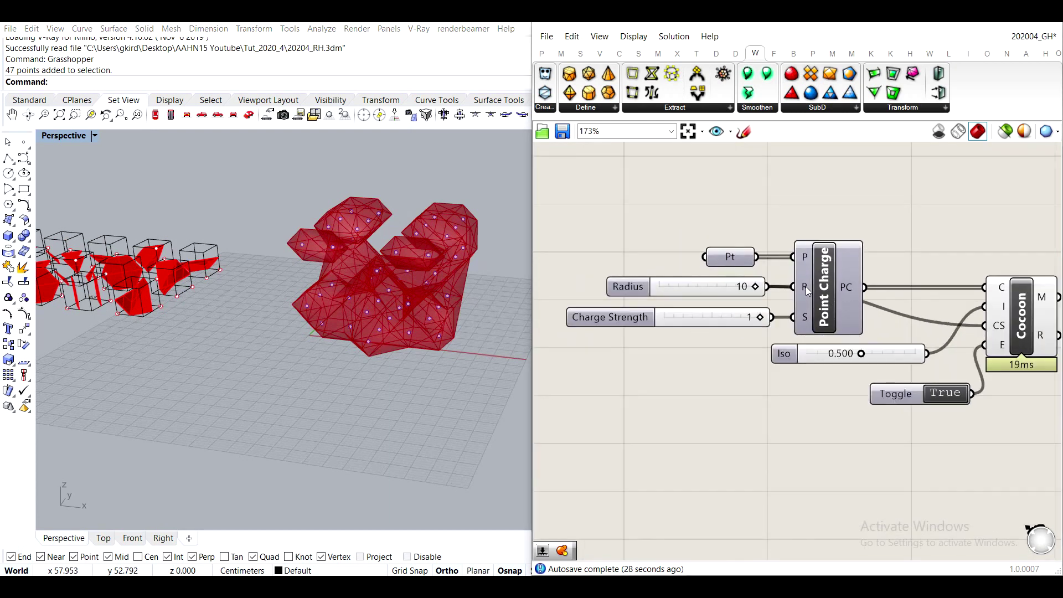
{"action": "scroll", "coordinate": [328, 245], "scroll_direction": "up", "scroll_amount": 3}
{"action": "scroll", "coordinate": [300, 232], "scroll_direction": "down", "scroll_amount": 2}
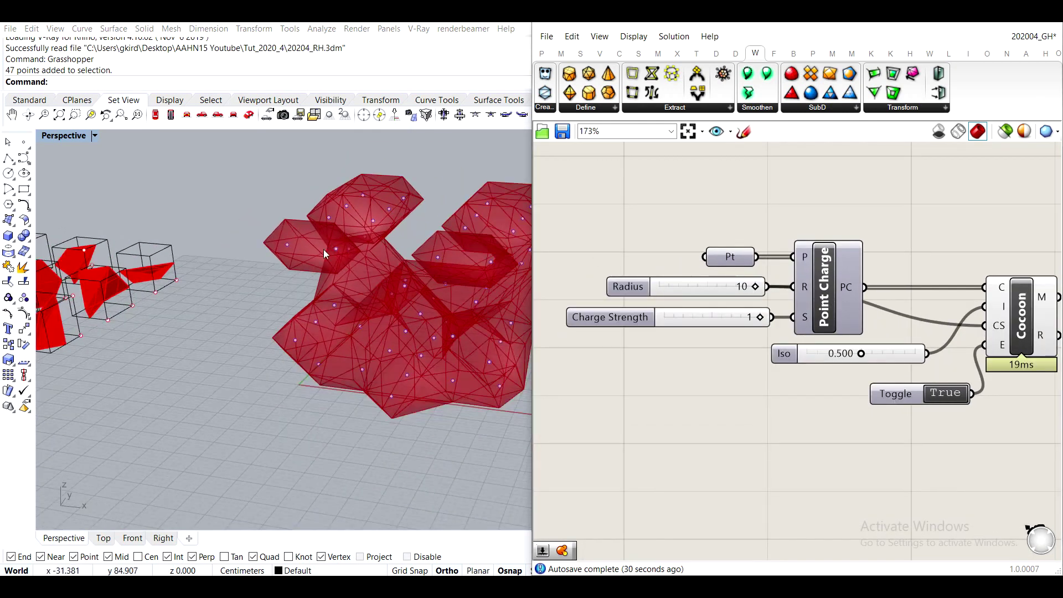
{"action": "scroll", "coordinate": [347, 255], "scroll_direction": "up", "scroll_amount": 1}
{"action": "scroll", "coordinate": [346, 255], "scroll_direction": "down", "scroll_amount": 2}
{"action": "scroll", "coordinate": [354, 244], "scroll_direction": "down", "scroll_amount": 1}
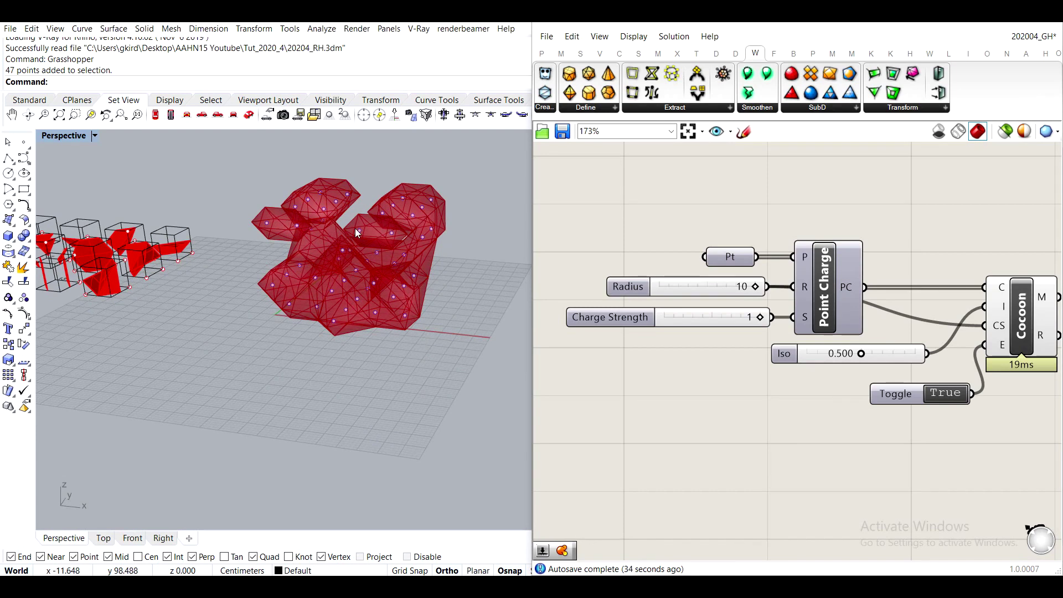
{"action": "scroll", "coordinate": [357, 235], "scroll_direction": "up", "scroll_amount": 4}
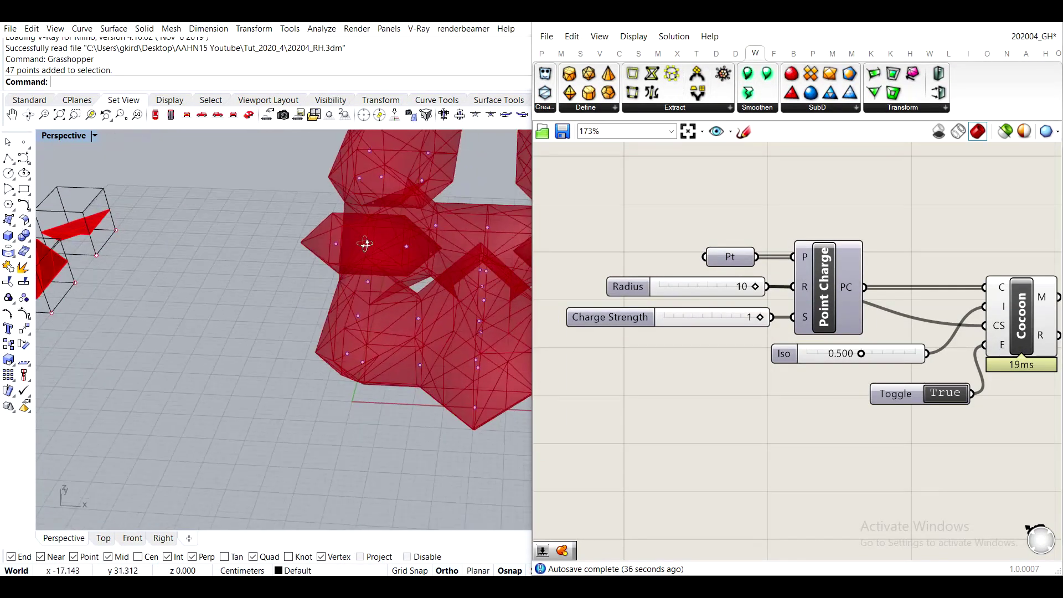
{"action": "scroll", "coordinate": [365, 243], "scroll_direction": "up", "scroll_amount": 3}
{"action": "left_click_drag", "start_coordinate": [267, 172], "coordinate": [348, 269]}
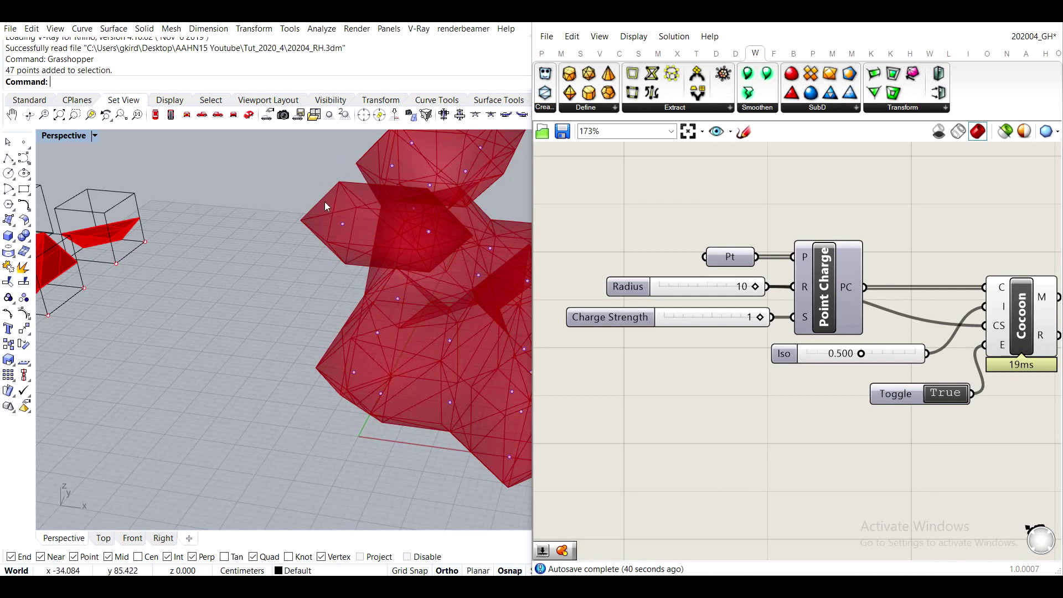
{"action": "scroll", "coordinate": [355, 222], "scroll_direction": "down", "scroll_amount": 2}
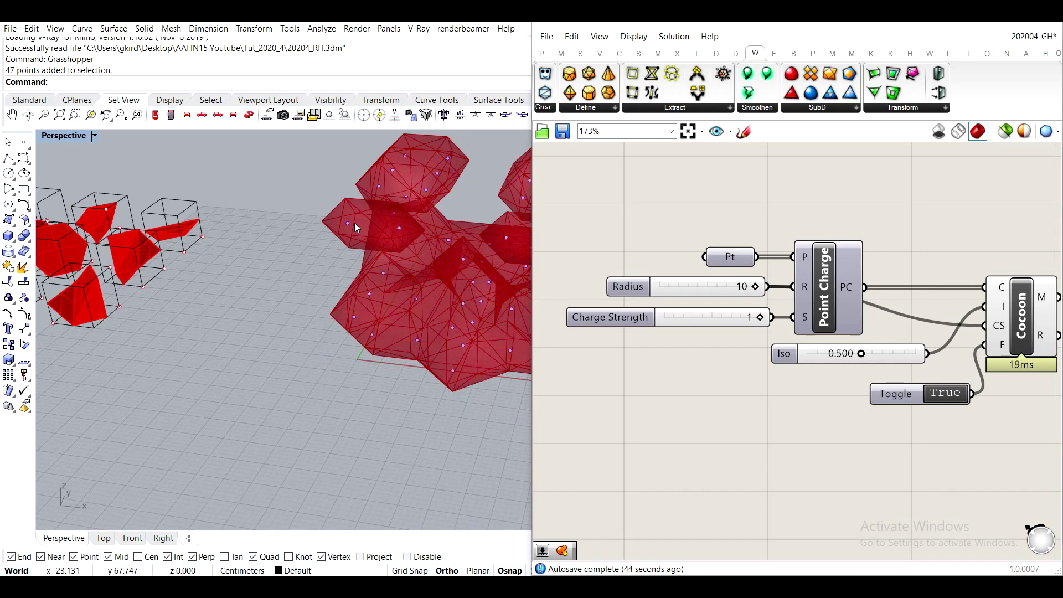
{"action": "mouse_move", "coordinate": [351, 253]}
{"action": "right_mouse_down"}
{"action": "mouse_move", "coordinate": [397, 244]}
{"action": "mouse_move", "coordinate": [366, 267]}
{"action": "right_mouse_up"}
Raise the Iso slider to 0.954 and inspect the mesh around the points from several angles.
{"action": "right_click_drag", "start_coordinate": [875, 380], "coordinate": [732, 342]}
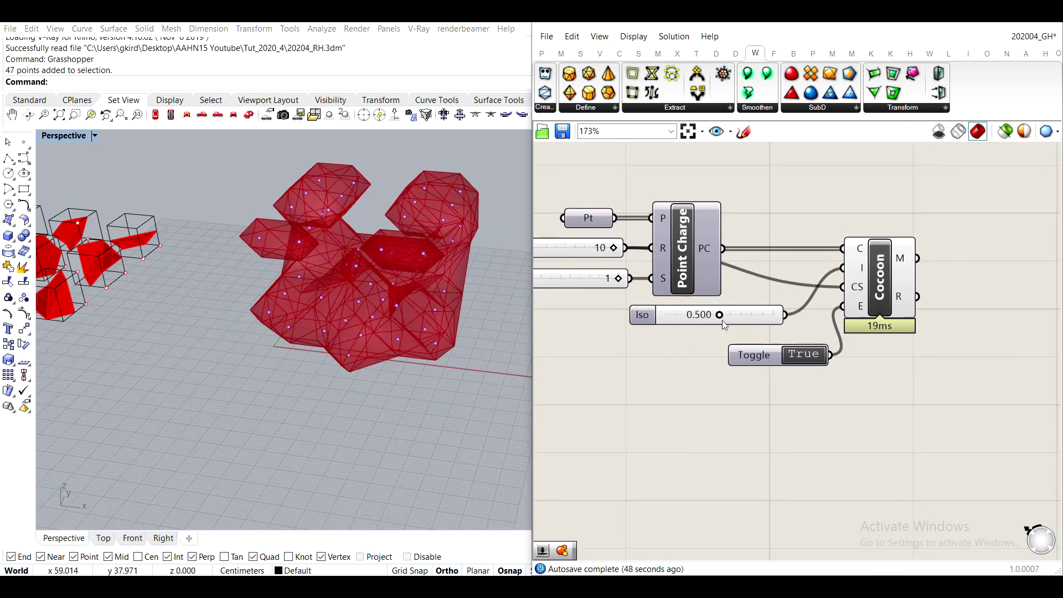
{"action": "scroll", "coordinate": [724, 325], "scroll_direction": "up", "scroll_amount": 3}
{"action": "left_click_drag", "start_coordinate": [802, 331], "coordinate": [893, 331]}
{"action": "scroll", "coordinate": [284, 287], "scroll_direction": "up", "scroll_amount": 4}
{"action": "scroll", "coordinate": [284, 288], "scroll_direction": "up", "scroll_amount": 3}
{"action": "right_click_drag", "start_coordinate": [342, 272], "coordinate": [495, 255]}
{"action": "scroll", "coordinate": [301, 331], "scroll_direction": "up", "scroll_amount": 2}
{"action": "scroll", "coordinate": [300, 332], "scroll_direction": "down", "scroll_amount": 5}
{"action": "mouse_move", "coordinate": [353, 308]}
{"action": "right_mouse_down"}
{"action": "mouse_move", "coordinate": [397, 284]}
{"action": "mouse_move", "coordinate": [362, 291]}
{"action": "right_mouse_up"}
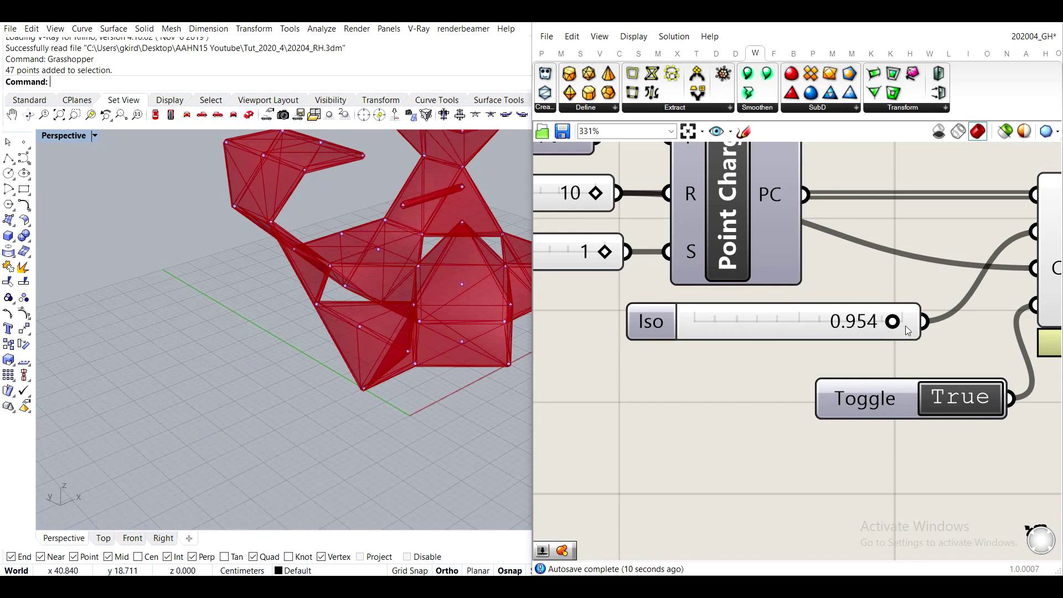
Lower the Iso slider to 0.092 and inspect the mesh around the points.
{"action": "left_click_drag", "start_coordinate": [894, 328], "coordinate": [715, 324]}
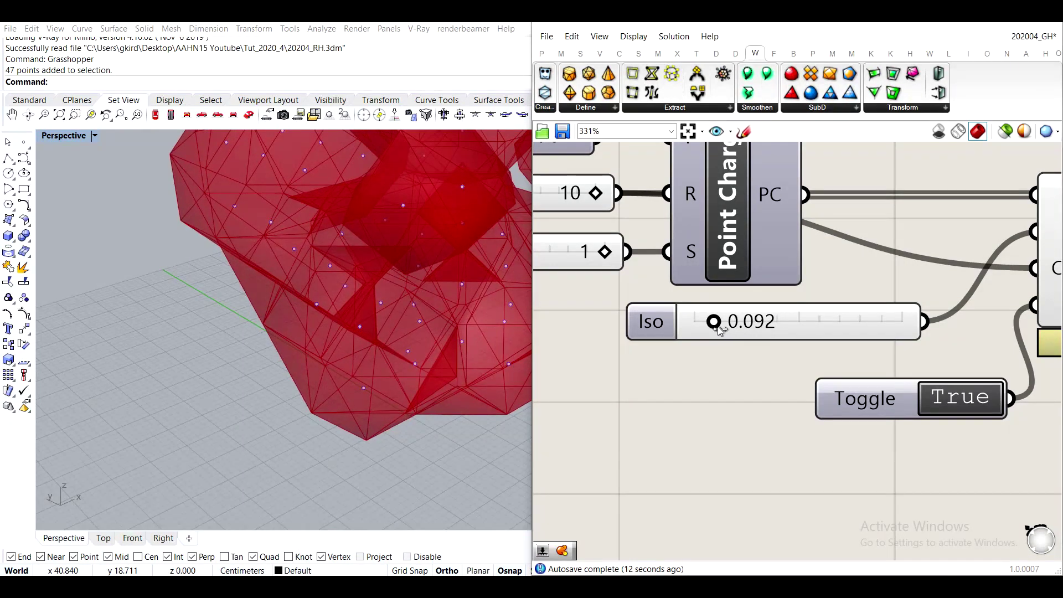
{"action": "scroll", "coordinate": [415, 268], "scroll_direction": "down", "scroll_amount": 5}
{"action": "scroll", "coordinate": [347, 347], "scroll_direction": "up", "scroll_amount": 5}
{"action": "right_click_drag", "start_coordinate": [346, 350], "coordinate": [304, 304]}
Try higher Iso values and set the Iso slider back to 0.5.
{"action": "left_click_drag", "start_coordinate": [716, 327], "coordinate": [1007, 370]}
{"action": "left_click_drag", "start_coordinate": [902, 321], "coordinate": [798, 322]}
{"action": "double_click", "coordinate": [729, 318]}
{"action": "type", "text": ".5"}
{"action": "key", "text": "Return"}
Bring the numbered marching-cube cases into view and shift the Iso slider slightly toward Cocoon.
{"action": "right_click_drag", "start_coordinate": [277, 310], "coordinate": [310, 319]}
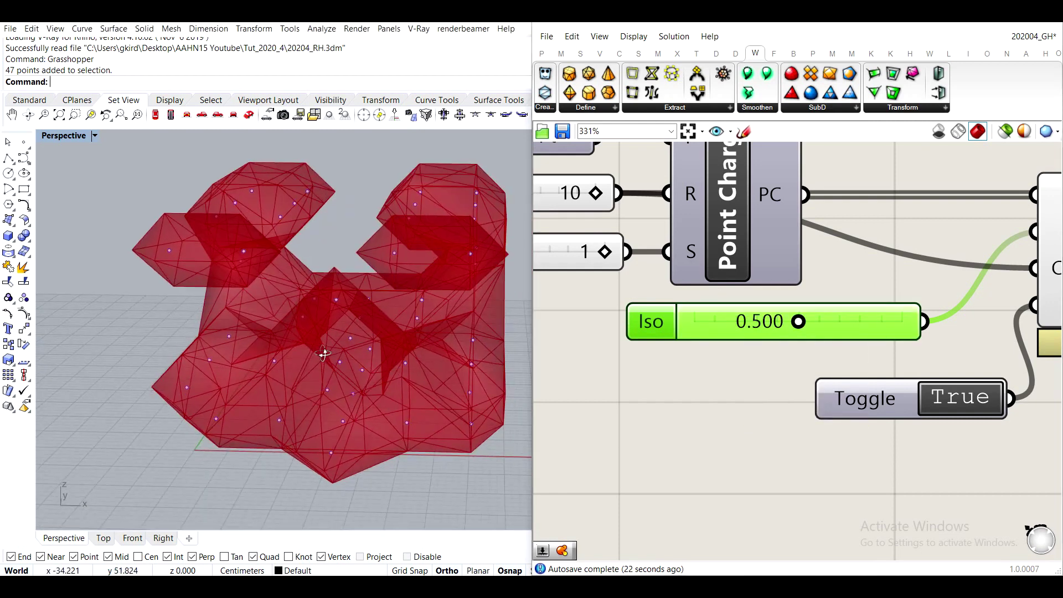
{"action": "scroll", "coordinate": [310, 319], "scroll_direction": "down", "scroll_amount": 5}
{"action": "scroll", "coordinate": [310, 319], "scroll_direction": "up", "scroll_amount": 5}
{"action": "right_click_drag", "start_coordinate": [205, 259], "coordinate": [234, 378]}
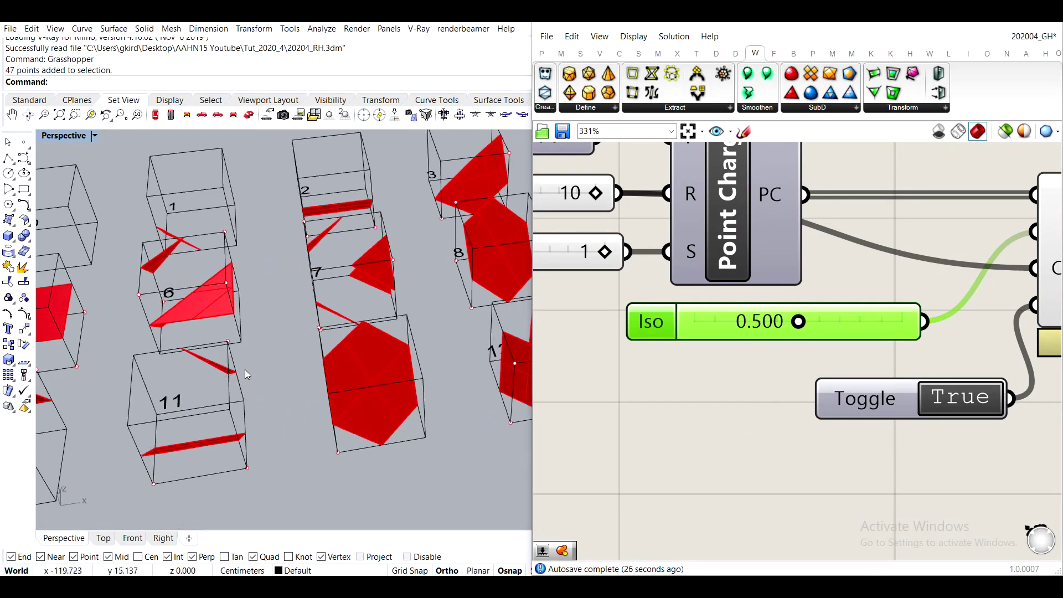
{"action": "left_click_drag", "start_coordinate": [645, 335], "coordinate": [669, 342]}
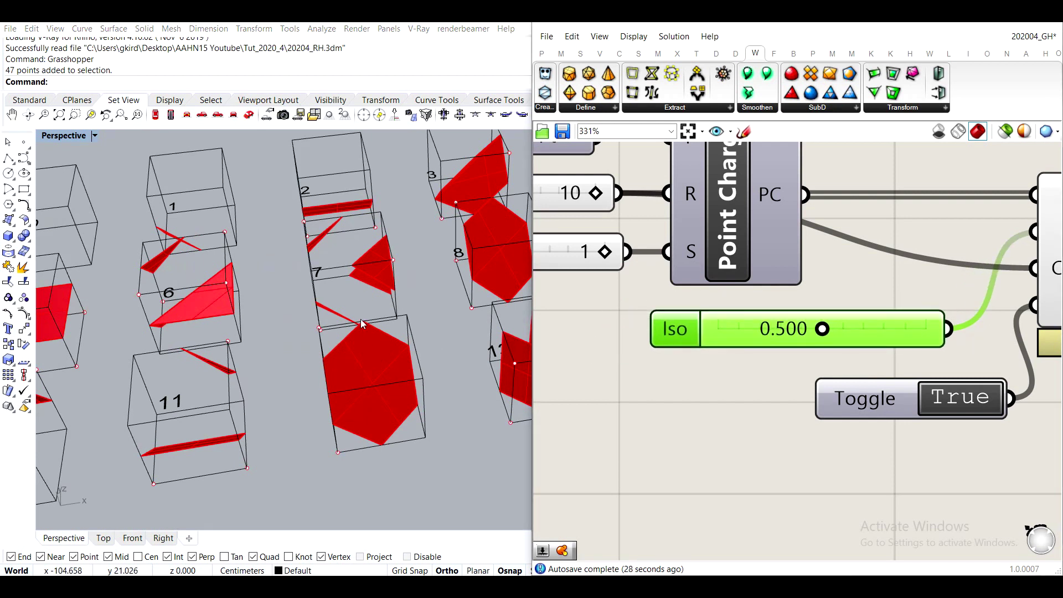
Examine marching-cube cases 6, 7, 11 and the hexagonal case beside 11, and compare them with the full mesh.
{"action": "right_click_drag", "start_coordinate": [211, 321], "coordinate": [180, 370], "text": "shift"}
{"action": "scroll", "coordinate": [320, 330], "scroll_direction": "up", "scroll_amount": 6}
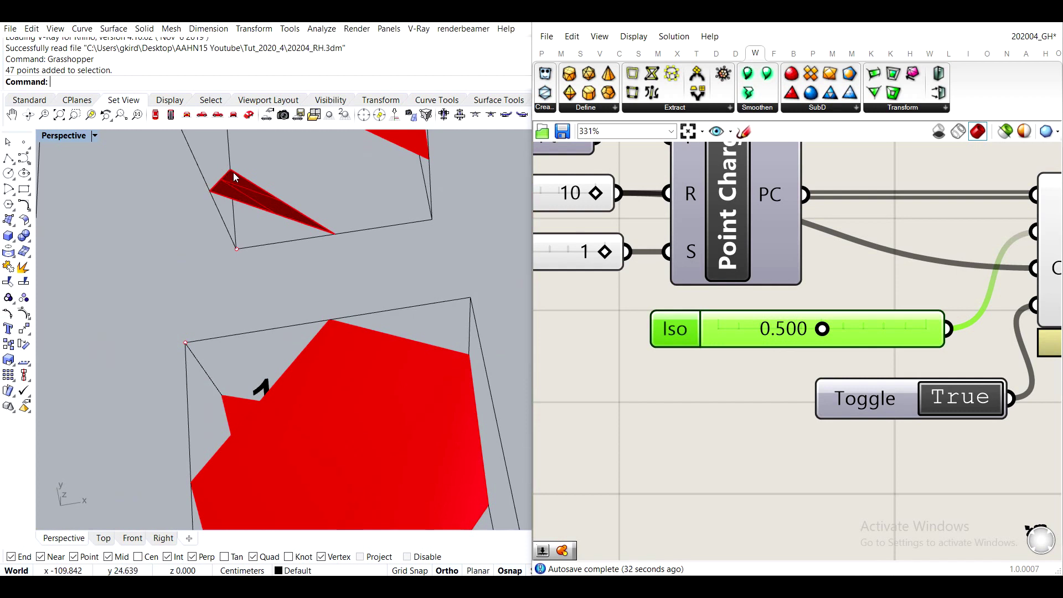
{"action": "scroll", "coordinate": [211, 203], "scroll_direction": "down", "scroll_amount": 3}
{"action": "scroll", "coordinate": [333, 253], "scroll_direction": "up", "scroll_amount": 4}
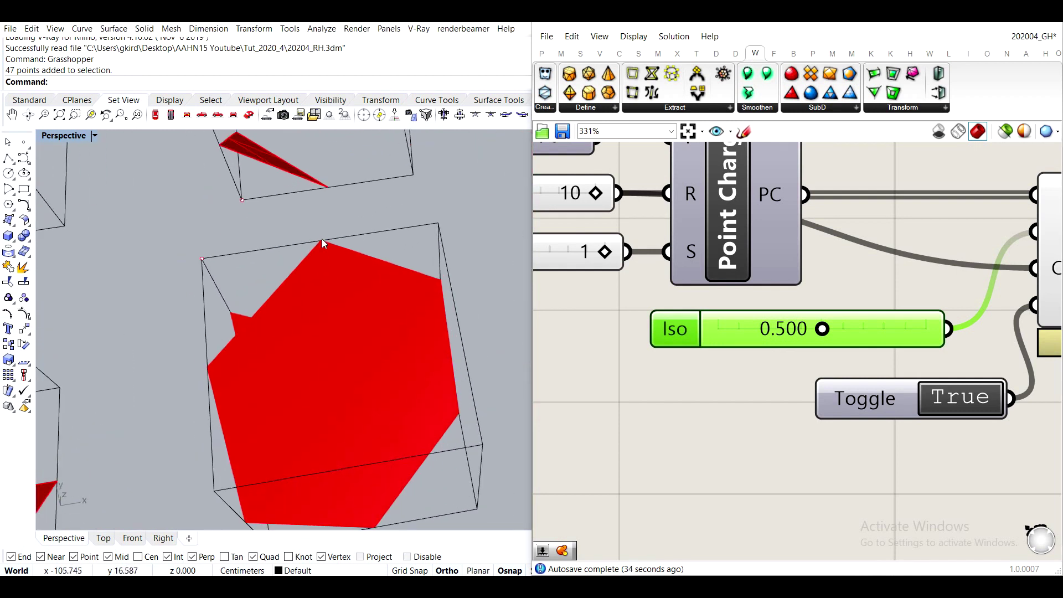
{"action": "scroll", "coordinate": [443, 305], "scroll_direction": "down", "scroll_amount": 2}
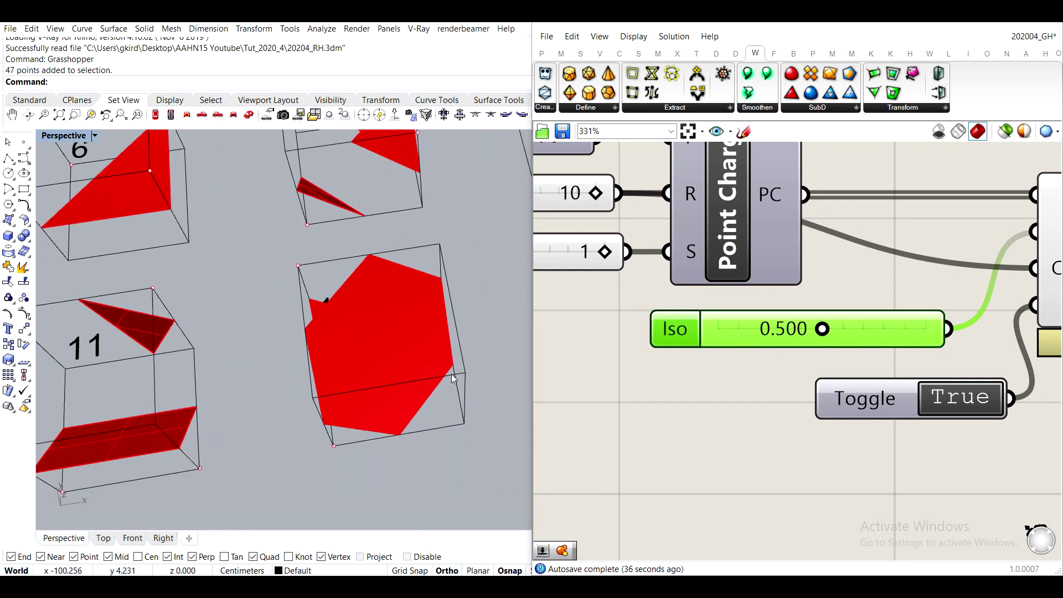
{"action": "scroll", "coordinate": [387, 445], "scroll_direction": "down", "scroll_amount": 2}
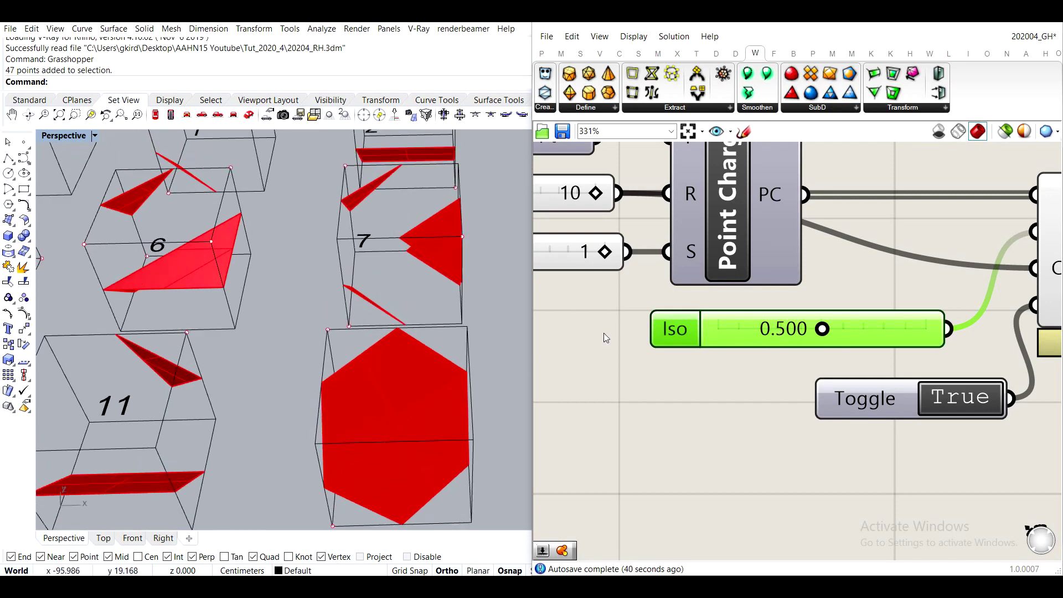
{"action": "scroll", "coordinate": [448, 330], "scroll_direction": "down", "scroll_amount": 3}
{"action": "scroll", "coordinate": [447, 330], "scroll_direction": "up", "scroll_amount": 3}
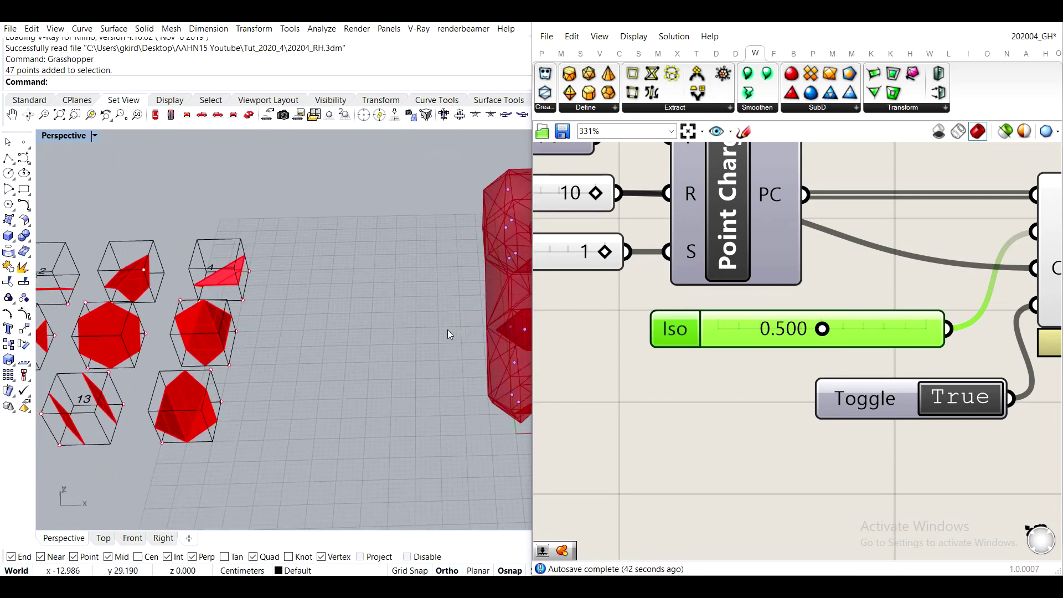
{"action": "scroll", "coordinate": [447, 330], "scroll_direction": "down", "scroll_amount": 4}
{"action": "scroll", "coordinate": [963, 379], "scroll_direction": "down", "scroll_amount": 5}
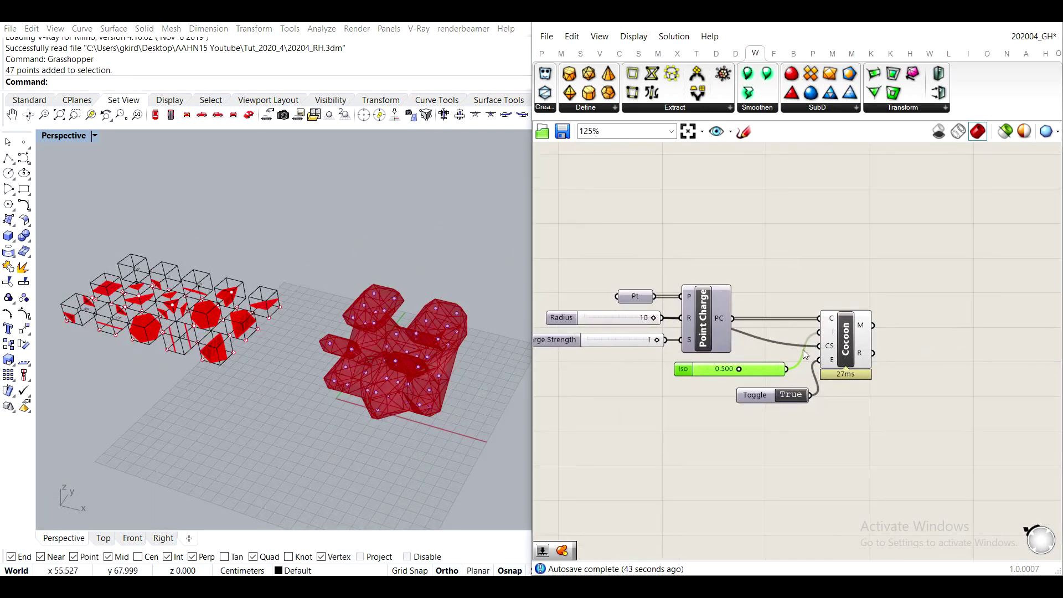
Hide Cocoon's preview to view the points and marching-cube cases alone, and show the preview again.
{"action": "left_click", "coordinate": [833, 330]}
{"action": "middle_click", "coordinate": [833, 330]}
{"action": "left_click", "coordinate": [882, 291]}
{"action": "left_click", "coordinate": [883, 239]}
{"action": "mouse_move", "coordinate": [361, 280]}
{"action": "right_mouse_down"}
{"action": "mouse_move", "coordinate": [231, 285]}
{"action": "mouse_move", "coordinate": [225, 308]}
{"action": "mouse_move", "coordinate": [420, 407]}
{"action": "mouse_move", "coordinate": [351, 291]}
{"action": "right_mouse_up"}
{"action": "left_click", "coordinate": [846, 350]}
{"action": "middle_click", "coordinate": [846, 350]}
{"action": "left_click", "coordinate": [884, 316]}
{"action": "left_click", "coordinate": [906, 259]}
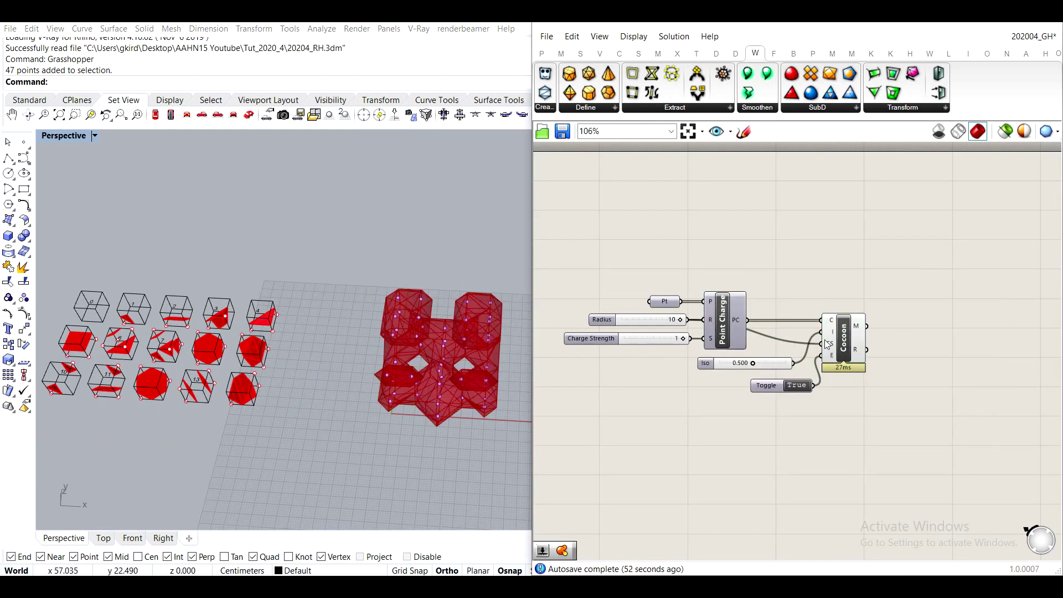
Select the Cocoon component and examine its highlighted mesh in the Rhino viewport.
{"action": "left_click", "coordinate": [843, 337]}
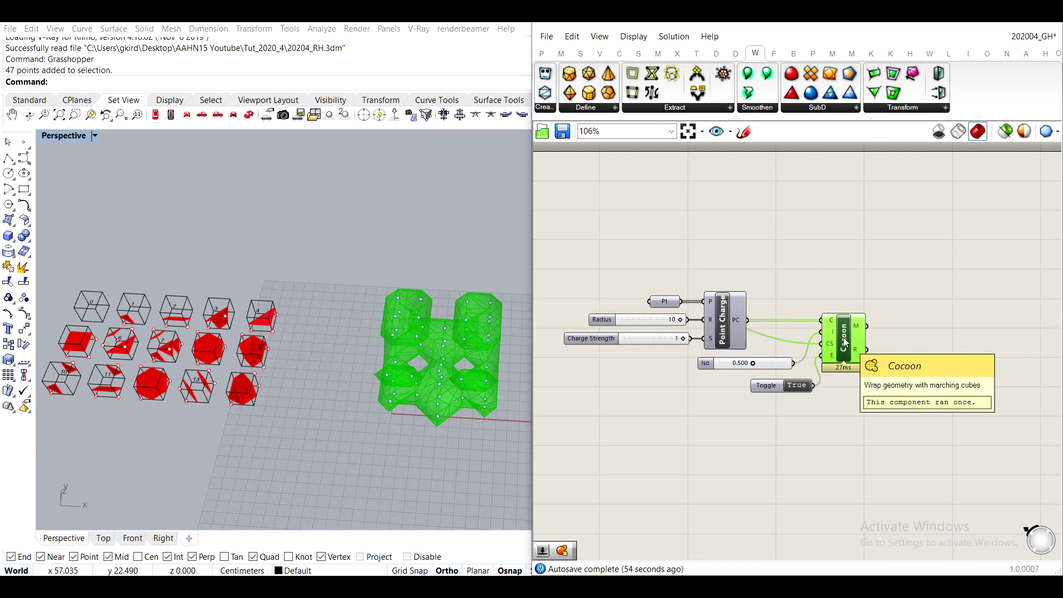
{"action": "middle_click", "coordinate": [843, 337]}
{"action": "left_click", "coordinate": [848, 331]}
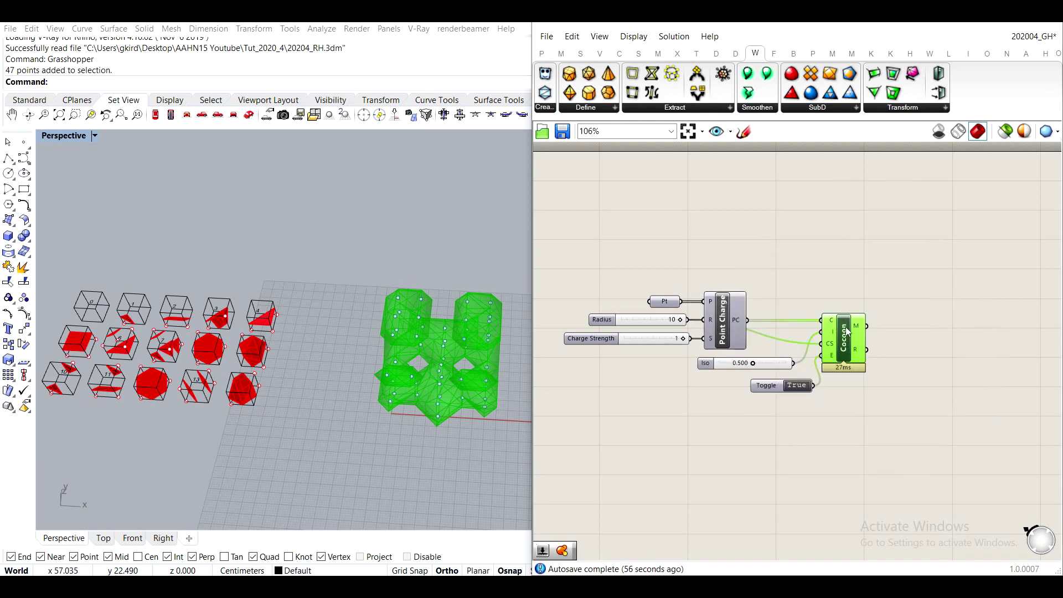
{"action": "right_click_drag", "start_coordinate": [411, 383], "coordinate": [346, 408]}
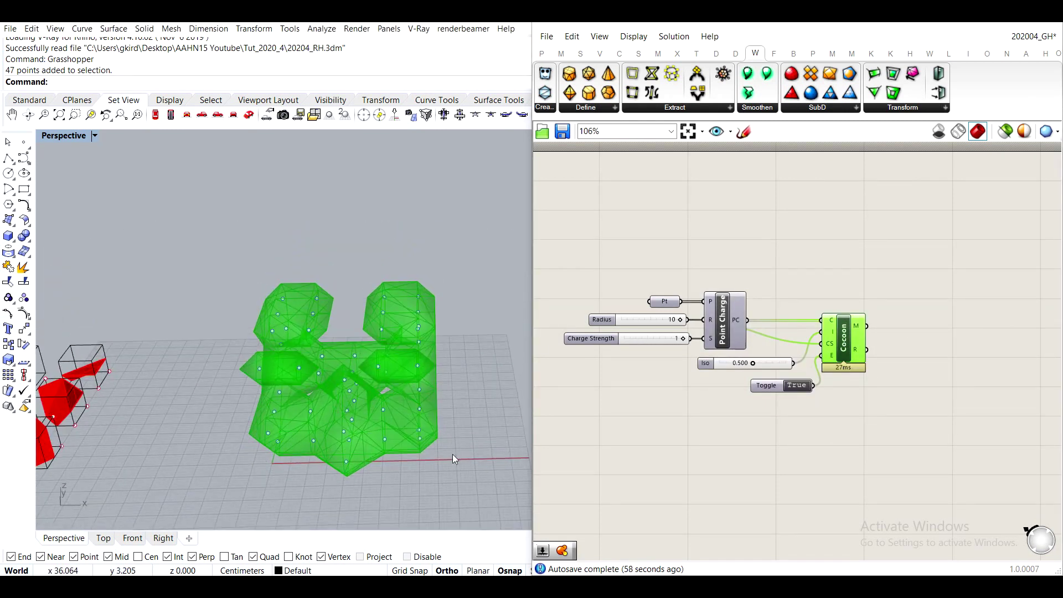
Hide Cocoon's mesh preview and return to the full Rhino viewport.
{"action": "middle_click", "coordinate": [844, 343]}
{"action": "left_click", "coordinate": [891, 301]}
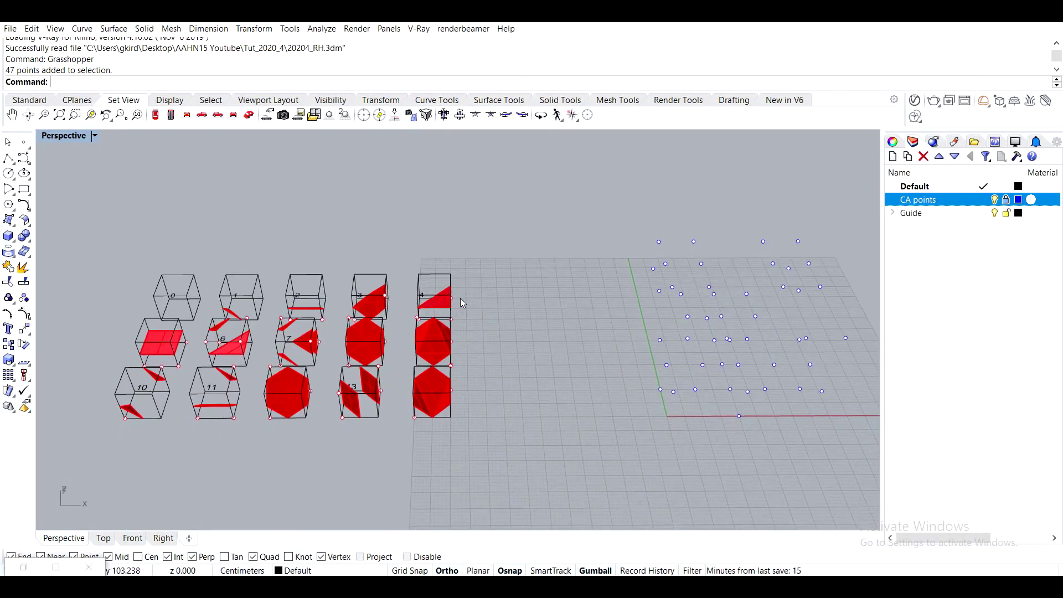
Draw a solid box matching the cube of case 2 and move it behind the numbered cases, clear of the row.
{"action": "scroll", "coordinate": [266, 294], "scroll_direction": "up", "scroll_amount": 3}
{"action": "left_click", "coordinate": [7, 251]}
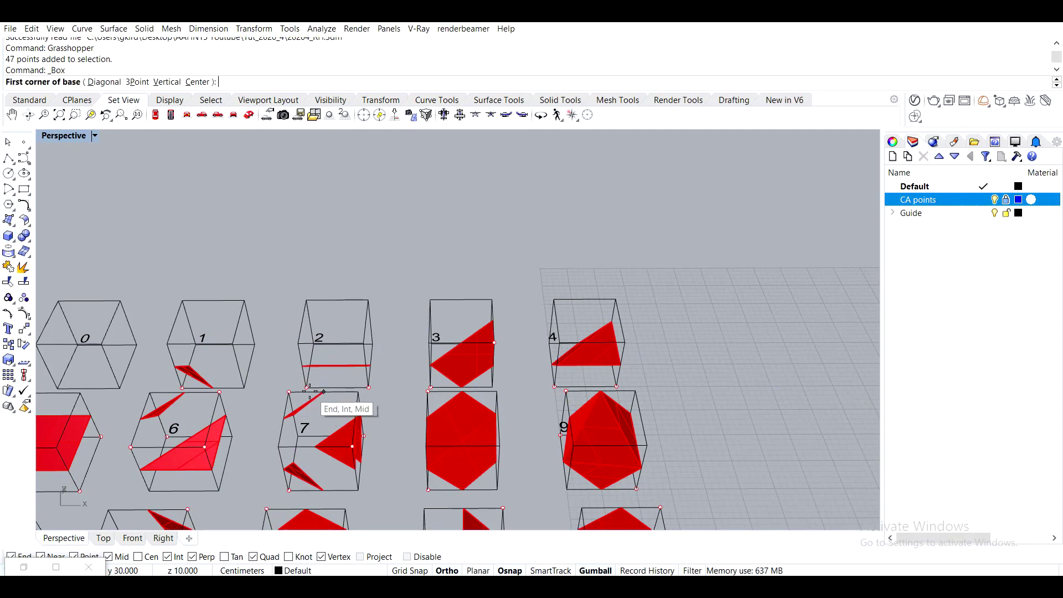
{"action": "left_click", "coordinate": [306, 387]}
{"action": "left_click", "coordinate": [366, 348]}
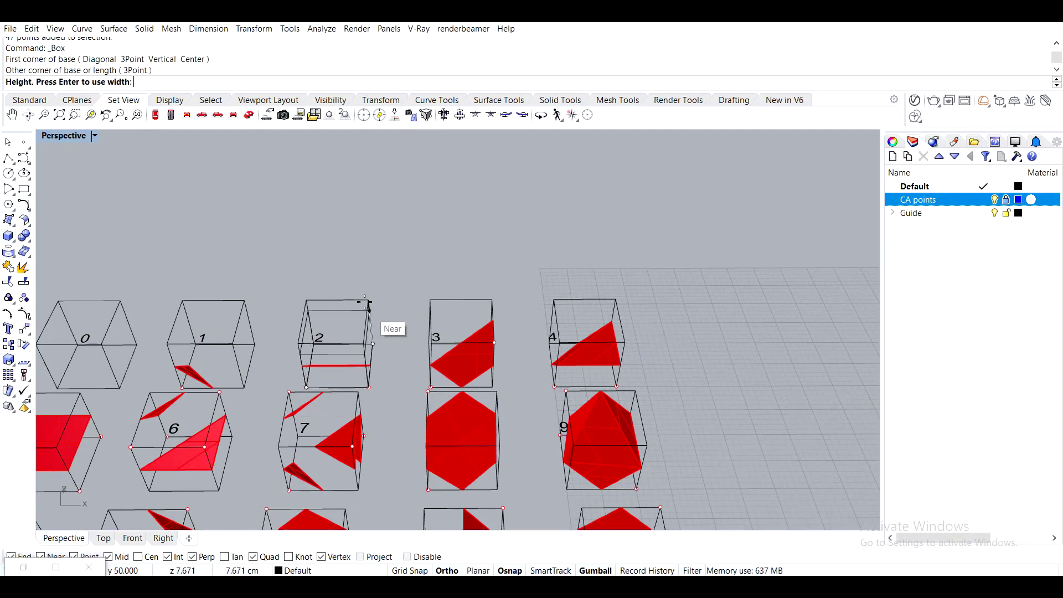
{"action": "left_click", "coordinate": [362, 303]}
{"action": "left_click_drag", "start_coordinate": [334, 322], "coordinate": [343, 188]}
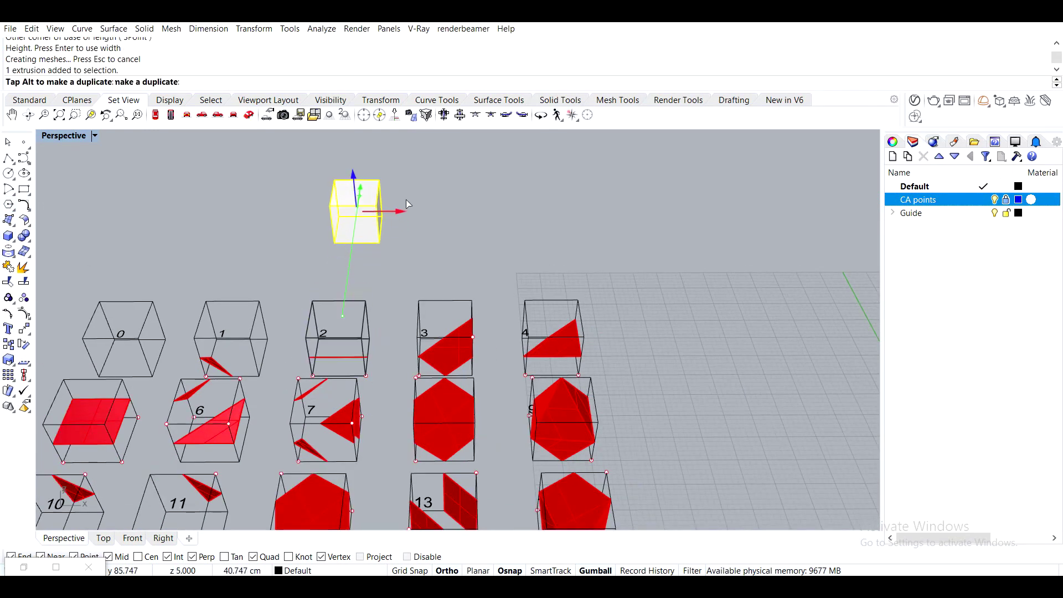
Copy the box twice from corner to corner to form a row of three adjoining boxes.
{"action": "right_click_drag", "start_coordinate": [505, 234], "coordinate": [386, 336], "text": "shift"}
{"action": "key", "text": "Return"}
{"action": "scroll", "coordinate": [452, 424], "scroll_direction": "down", "scroll_amount": 5}
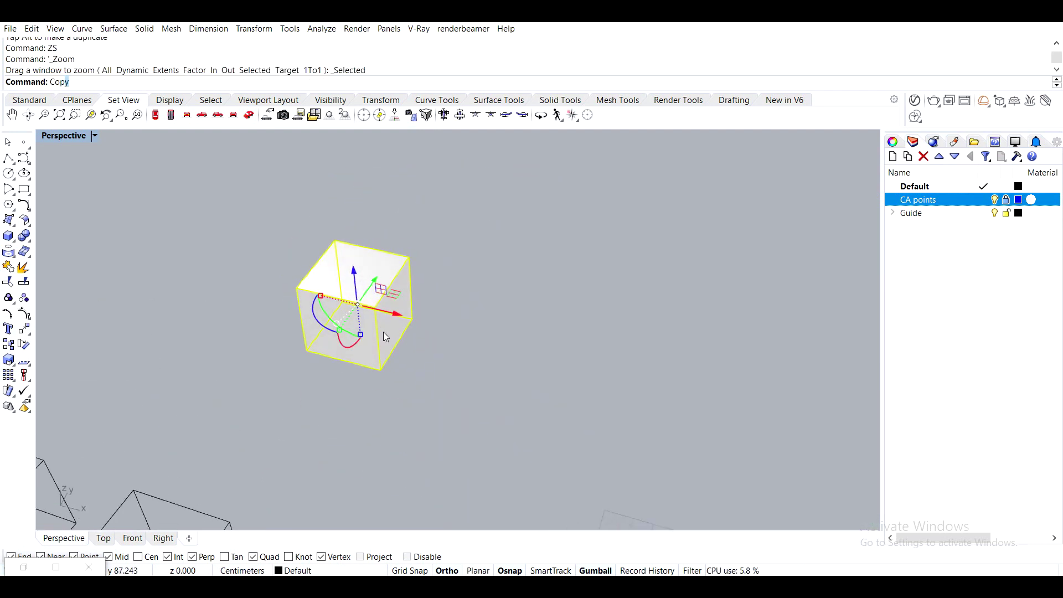
{"action": "type", "text": "Copy"}
{"action": "key", "text": "Return"}
{"action": "left_click", "coordinate": [307, 350]}
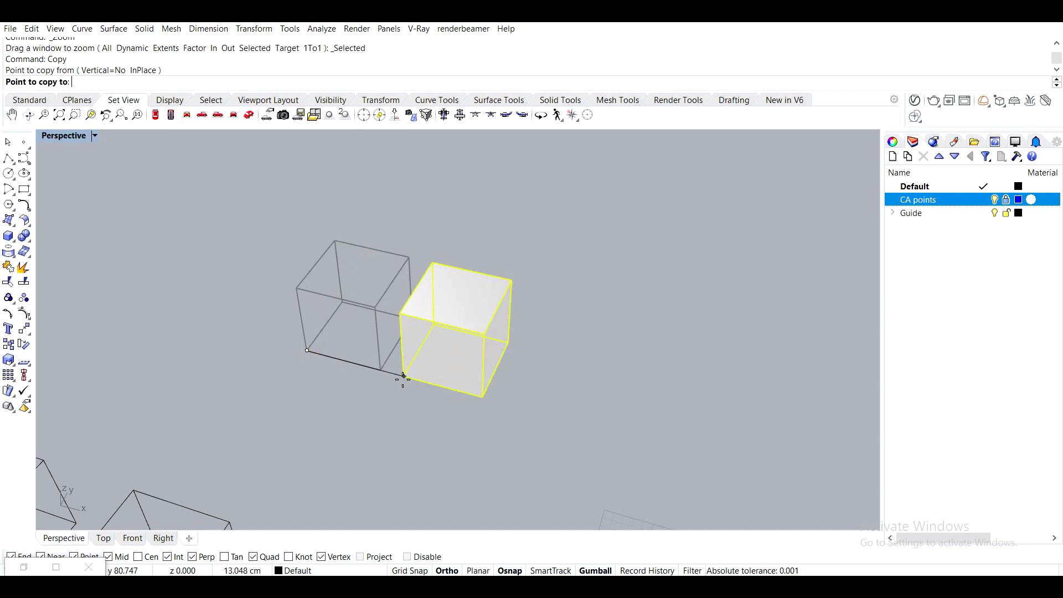
{"action": "left_click", "coordinate": [380, 370]}
{"action": "left_click", "coordinate": [457, 392]}
{"action": "key", "text": "Return"}
Copy the row of three boxes once along its depth to form a three-by-two layer.
{"action": "left_click_drag", "start_coordinate": [543, 473], "coordinate": [316, 277]}
{"action": "type", "text": "Copy"}
{"action": "key", "text": "Return"}
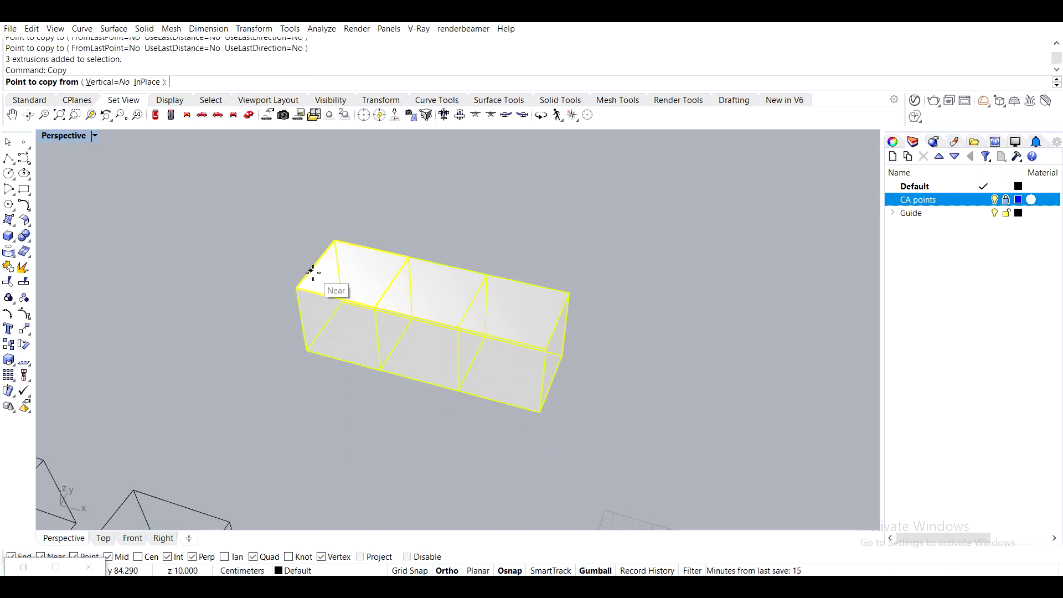
{"action": "right_click_drag", "start_coordinate": [517, 339], "coordinate": [491, 434]}
{"action": "left_click", "coordinate": [471, 433]}
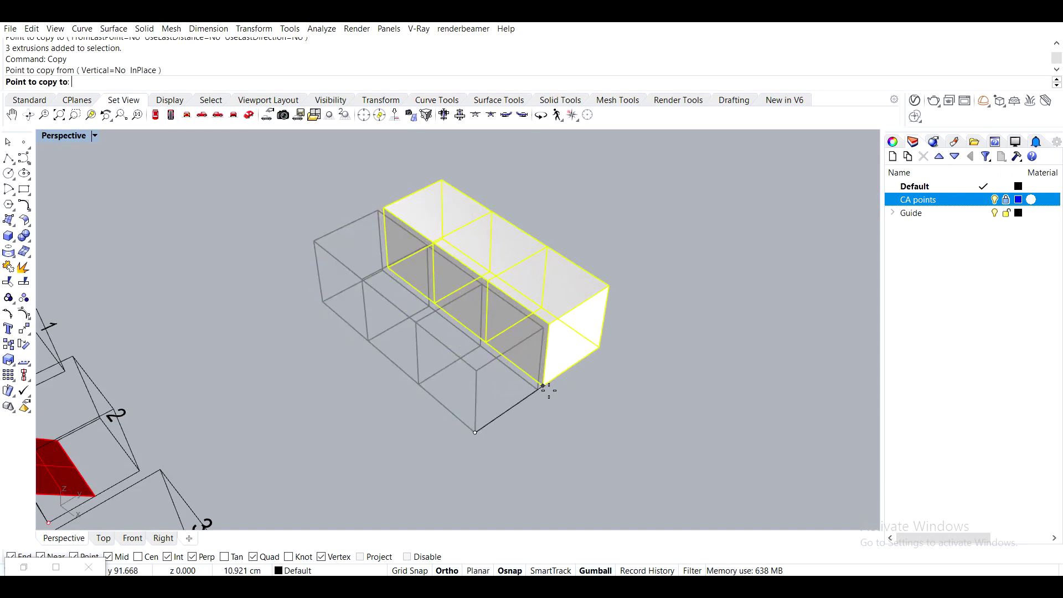
{"action": "left_click", "coordinate": [540, 389]}
{"action": "key", "text": "Escape"}
Copy the six-box layer upward by one box height to form a two-level block.
{"action": "left_click_drag", "start_coordinate": [356, 196], "coordinate": [356, 197]}
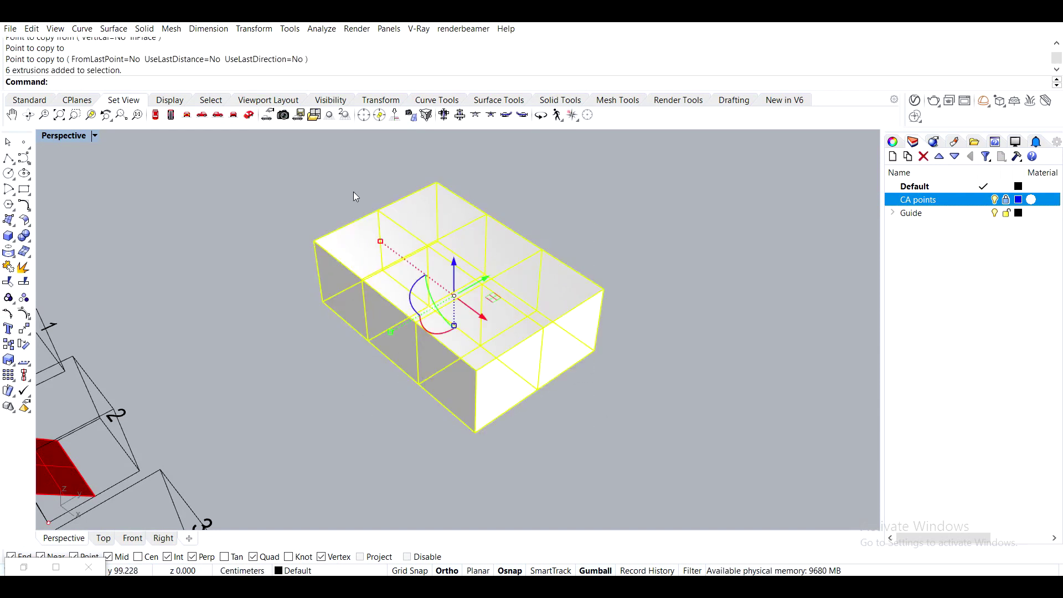
{"action": "type", "text": "Cop"}
{"action": "key", "text": "Return"}
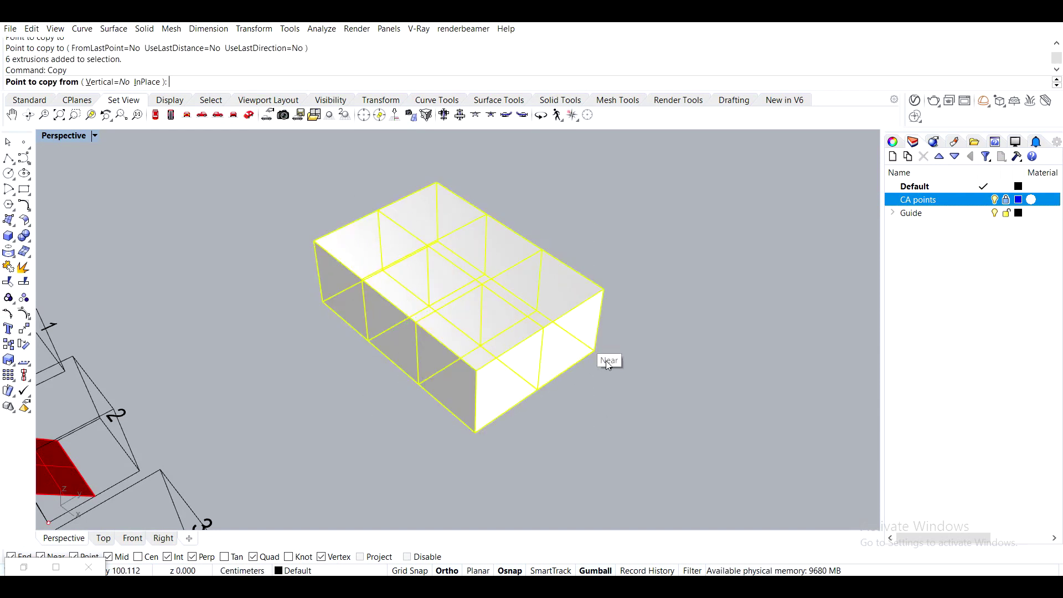
{"action": "left_click", "coordinate": [596, 351]}
{"action": "left_click", "coordinate": [603, 289]}
{"action": "key", "text": "Escape"}
Extract silhouette curves from all twelve boxes with Silhouette and lock the curves.
{"action": "scroll", "coordinate": [452, 326], "scroll_direction": "down", "scroll_amount": 3}
{"action": "mouse_move", "coordinate": [452, 325]}
{"action": "right_mouse_down"}
{"action": "mouse_move", "coordinate": [396, 294]}
{"action": "mouse_move", "coordinate": [439, 310]}
{"action": "right_mouse_up"}
{"action": "left_click_drag", "start_coordinate": [553, 434], "coordinate": [257, 205]}
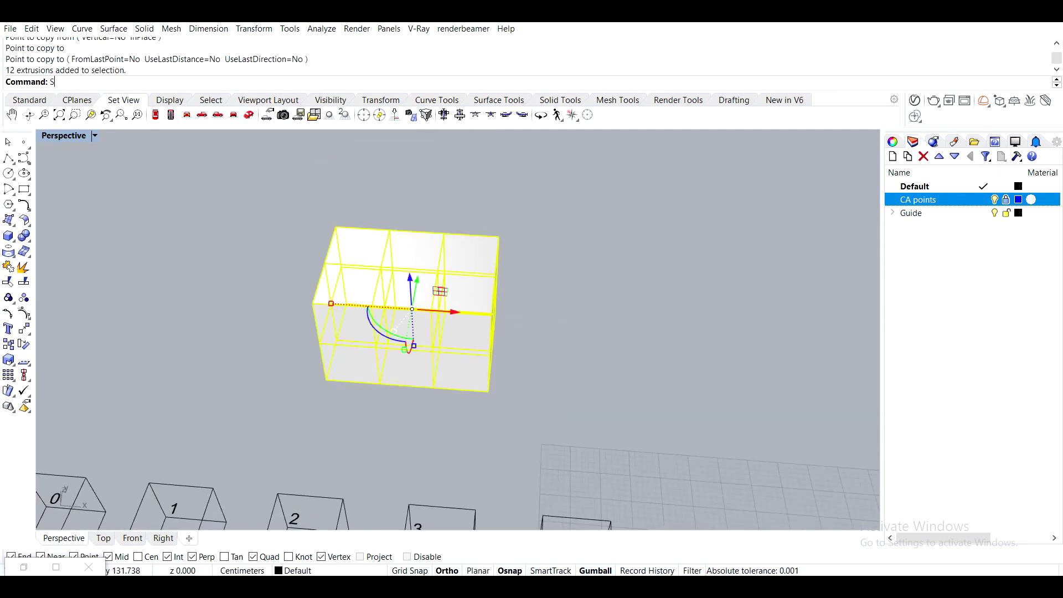
{"action": "type", "text": "Silh"}
{"action": "key", "text": "Return"}
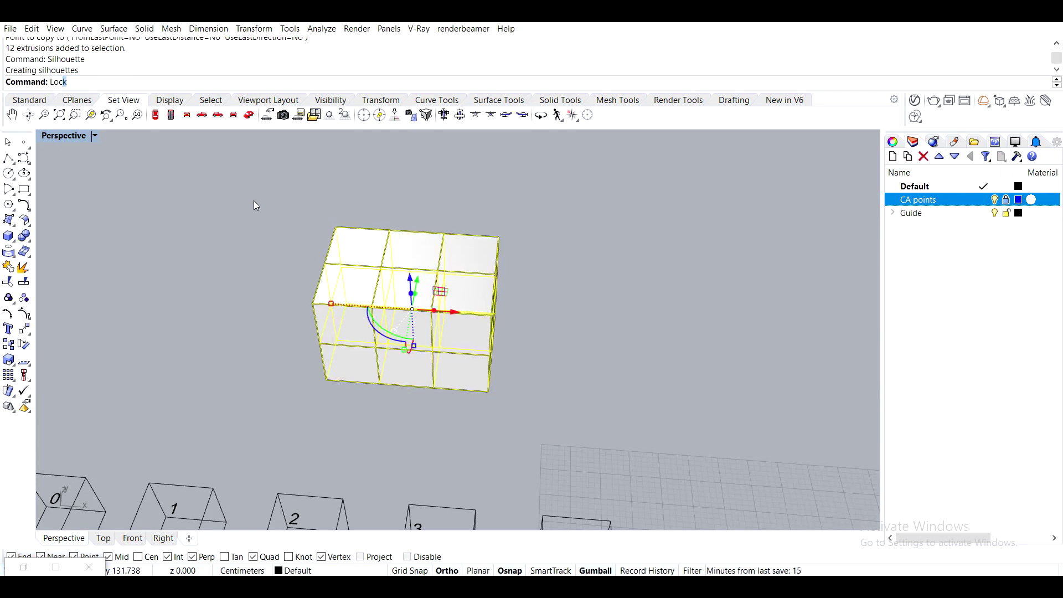
{"action": "key", "text": "Return"}
Delete the twelve solid boxes, keeping the locked grid curves.
{"action": "left_click_drag", "start_coordinate": [257, 206], "coordinate": [558, 399]}
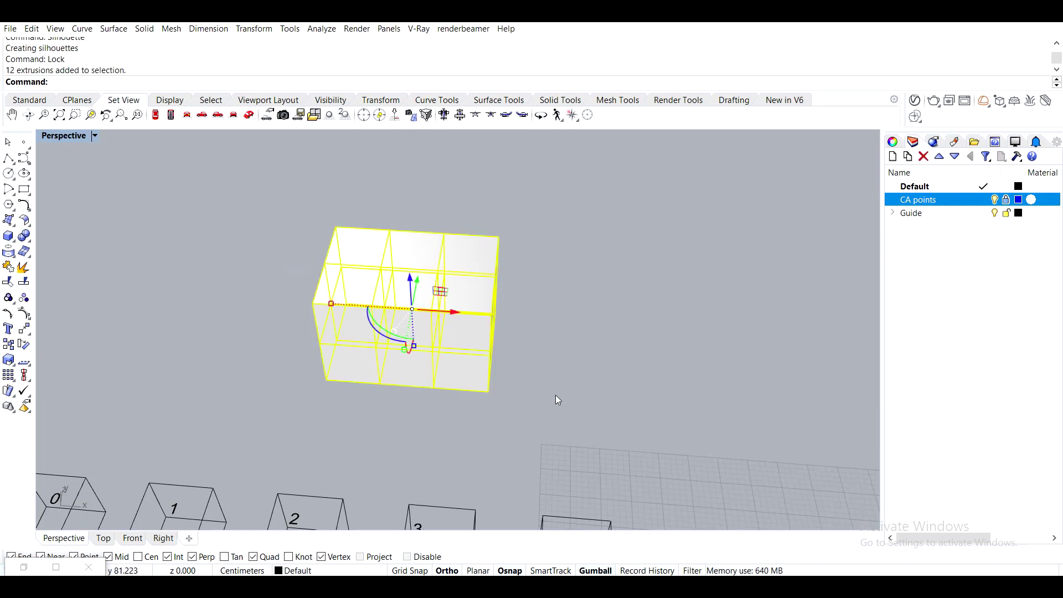
{"action": "key", "text": "Delete"}
{"action": "right_click_drag", "start_coordinate": [435, 380], "coordinate": [412, 372]}
{"action": "scroll", "coordinate": [397, 287], "scroll_direction": "up", "scroll_amount": 7}
{"action": "mouse_move", "coordinate": [408, 300]}
{"action": "right_mouse_down", "text": "shift"}
{"action": "mouse_move", "coordinate": [432, 359]}
{"action": "mouse_move", "coordinate": [410, 320]}
{"action": "right_mouse_up", "text": "shift"}
{"action": "scroll", "coordinate": [432, 349], "scroll_direction": "down", "scroll_amount": 5}
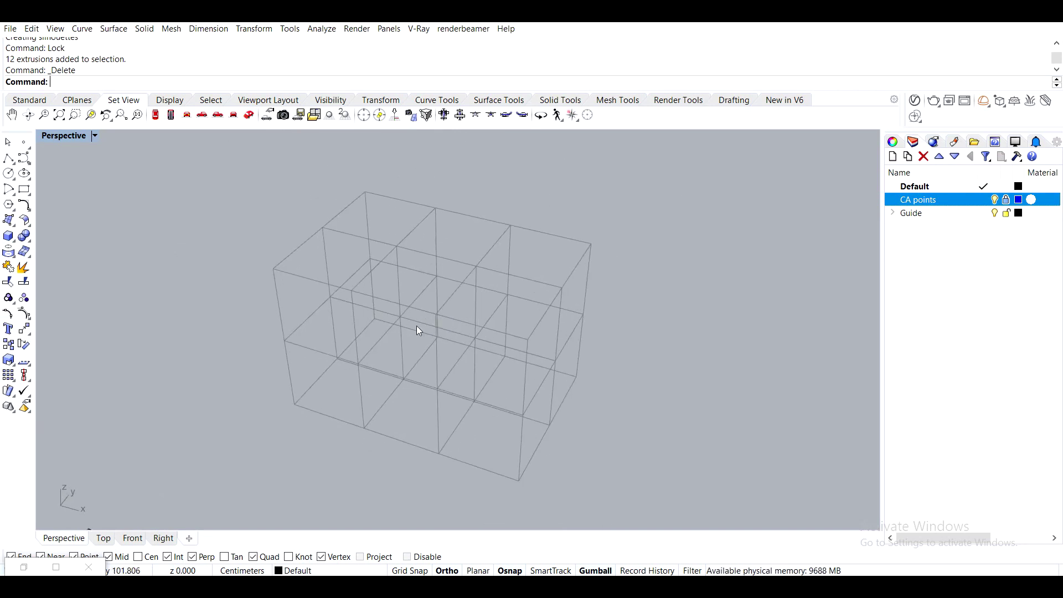
Place two points on the two neighbouring interior nodes of the wireframe grid.
{"action": "scroll", "coordinate": [387, 294], "scroll_direction": "down", "scroll_amount": 8}
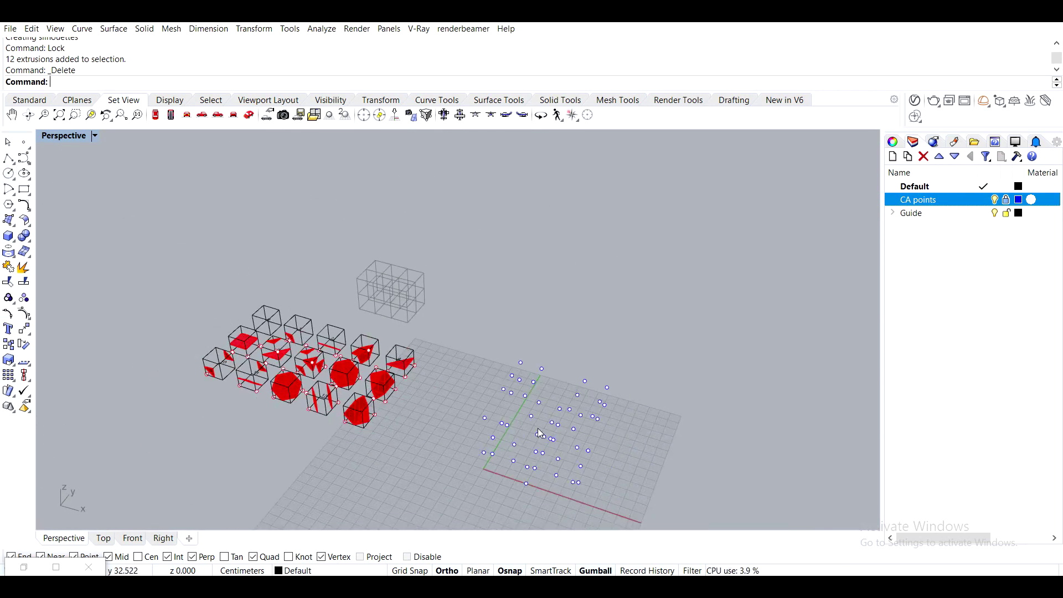
{"action": "right_click_drag", "start_coordinate": [539, 428], "coordinate": [485, 374]}
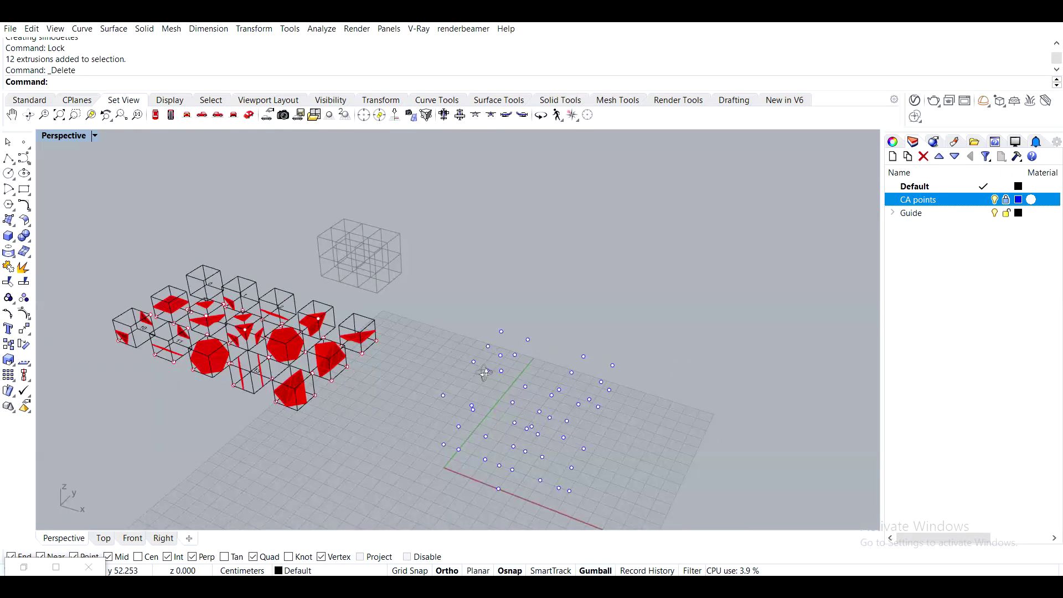
{"action": "right_click_drag", "start_coordinate": [548, 389], "coordinate": [297, 213]}
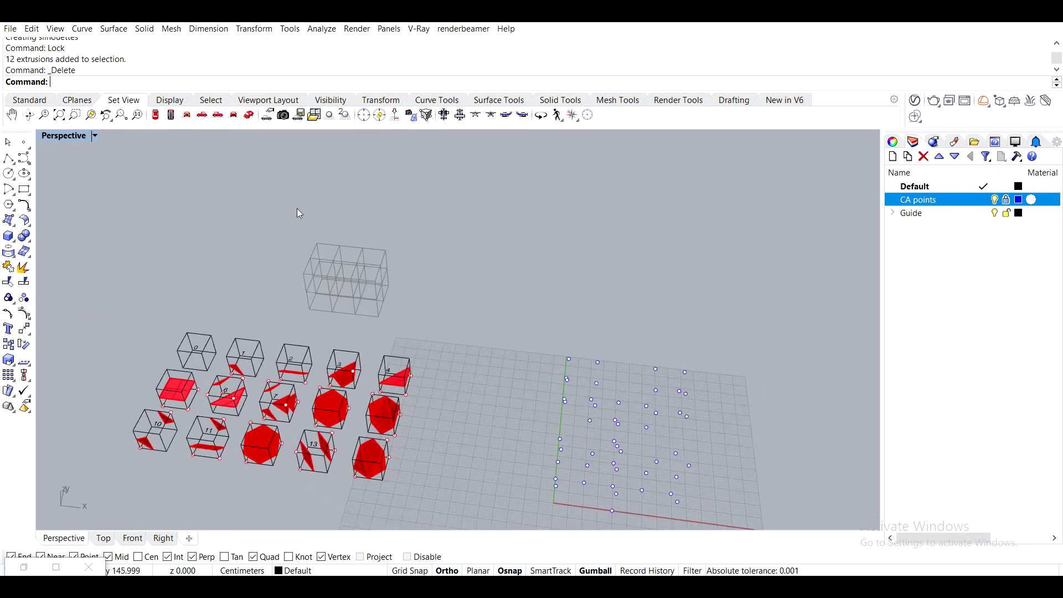
{"action": "scroll", "coordinate": [459, 396], "scroll_direction": "up", "scroll_amount": 5}
{"action": "right_click_drag", "start_coordinate": [459, 396], "coordinate": [414, 365]}
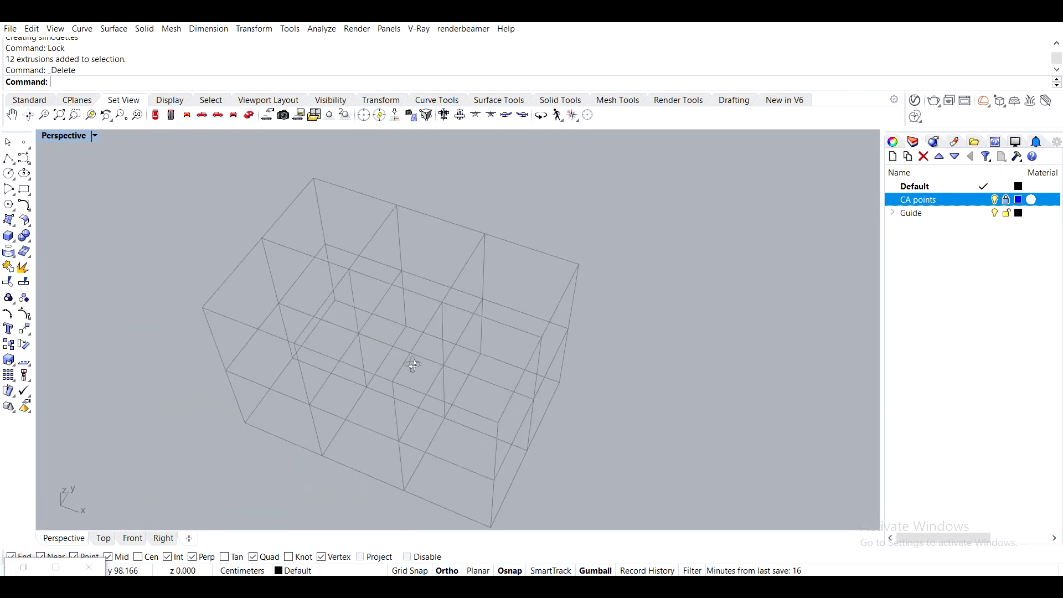
{"action": "left_click", "coordinate": [23, 143]}
{"action": "left_click", "coordinate": [24, 142]}
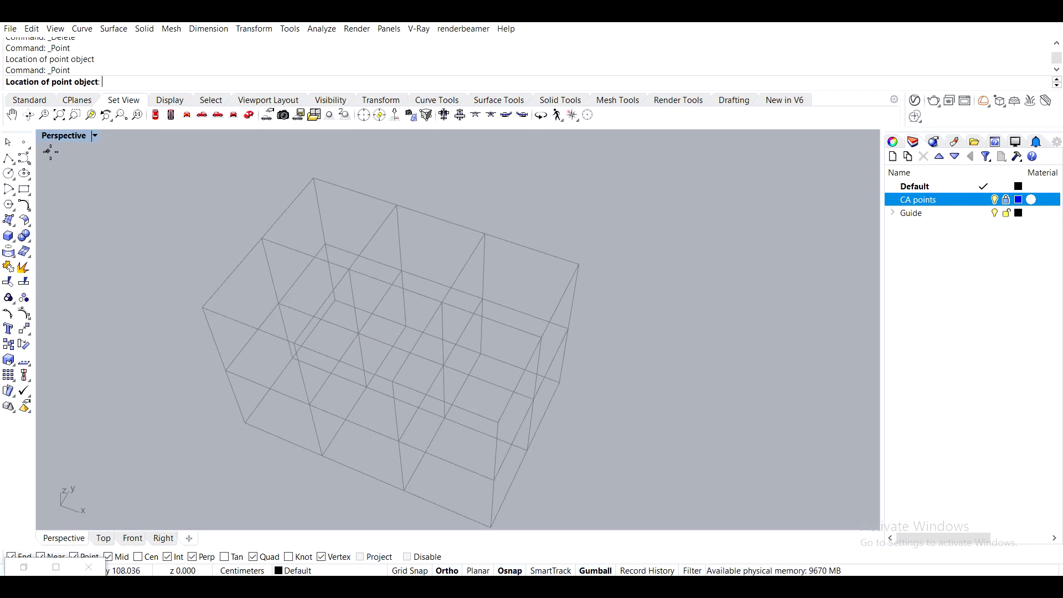
{"action": "left_click", "coordinate": [358, 332]}
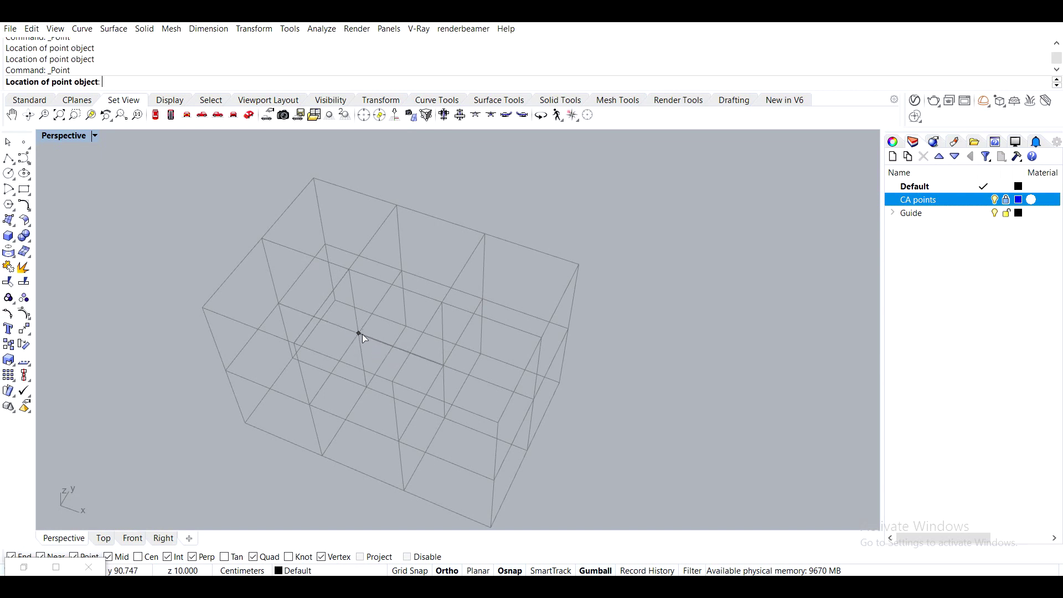
{"action": "right_click", "coordinate": [443, 368]}
{"action": "left_click", "coordinate": [444, 364]}
Compare the grid and its two points with the cube cases and CA points, and check the Grasshopper definition.
{"action": "right_click_drag", "start_coordinate": [407, 369], "coordinate": [681, 357]}
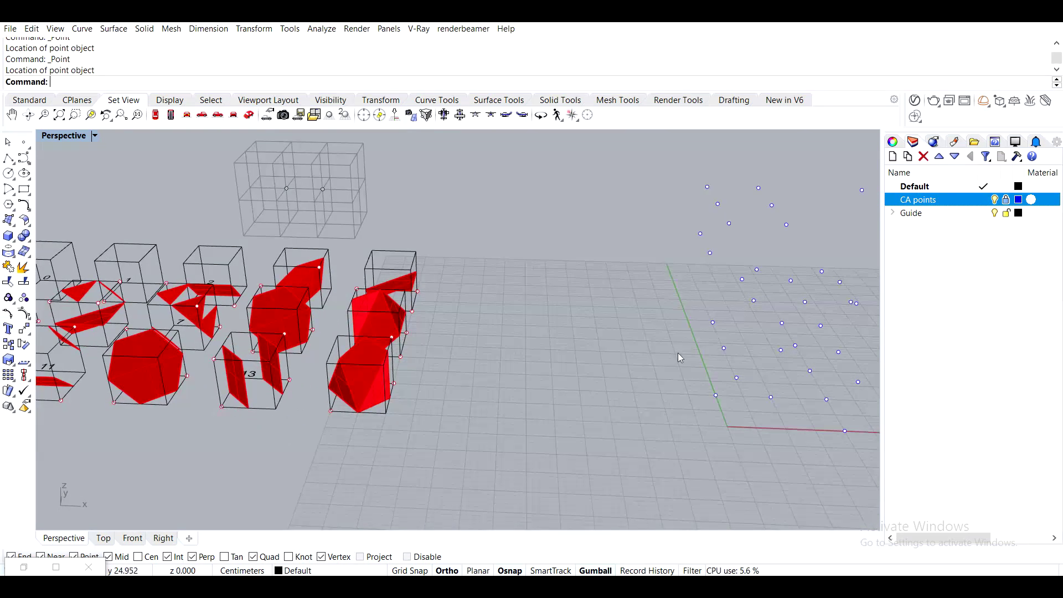
{"action": "right_click_drag", "start_coordinate": [817, 316], "coordinate": [563, 275]}
{"action": "scroll", "coordinate": [380, 303], "scroll_direction": "down", "scroll_amount": 4}
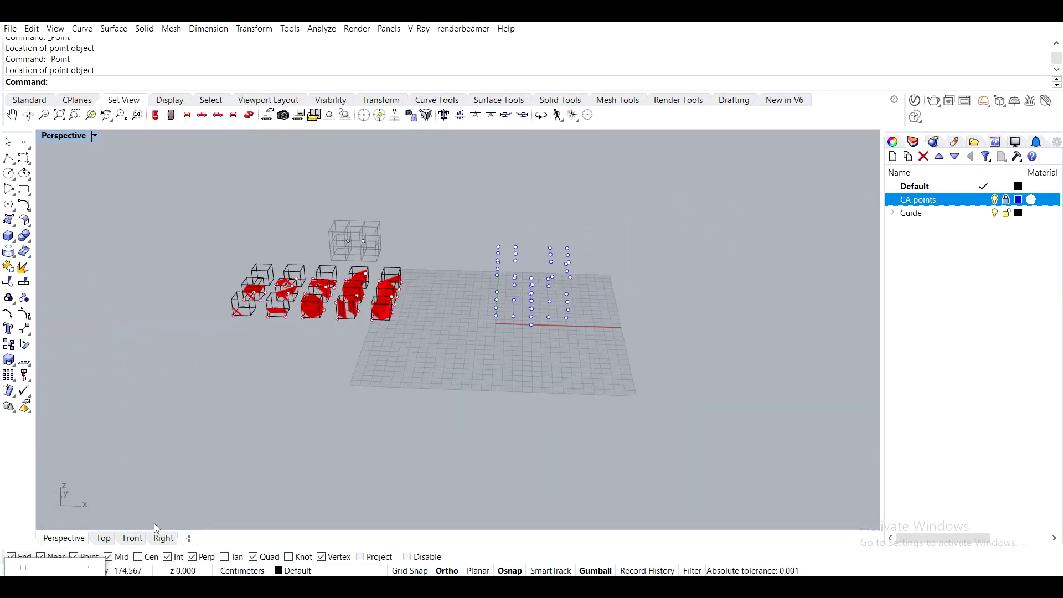
{"action": "left_click", "coordinate": [24, 567]}
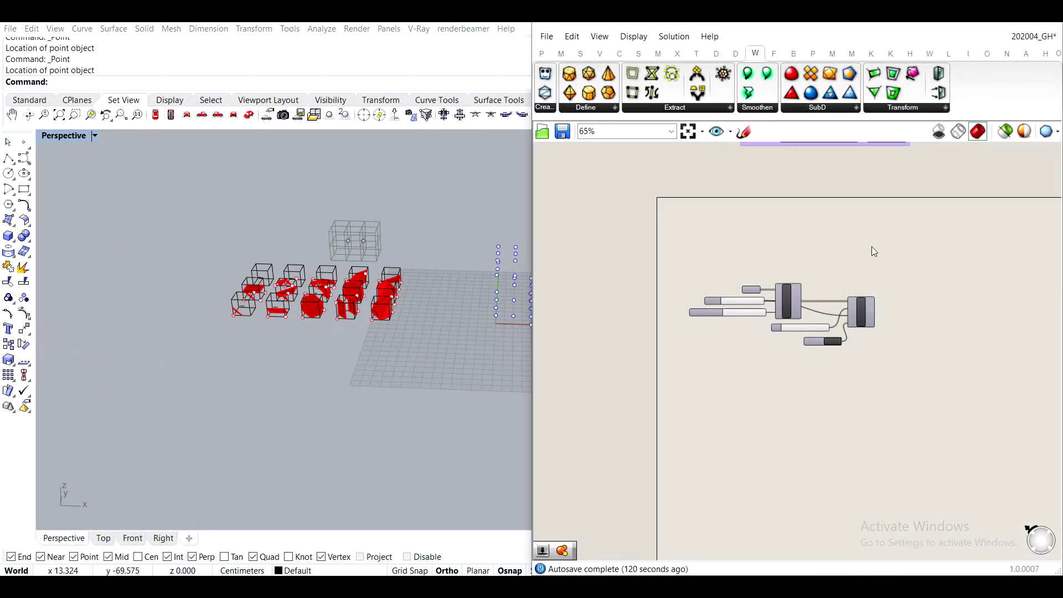
{"action": "left_click", "coordinate": [1015, 24]}
{"action": "left_click", "coordinate": [1015, 24]}
{"action": "left_click", "coordinate": [981, 24]}
Draw a box filling the lower front corner cell of the wireframe grid, up to the first interior point.
{"action": "scroll", "coordinate": [462, 238], "scroll_direction": "up", "scroll_amount": 8}
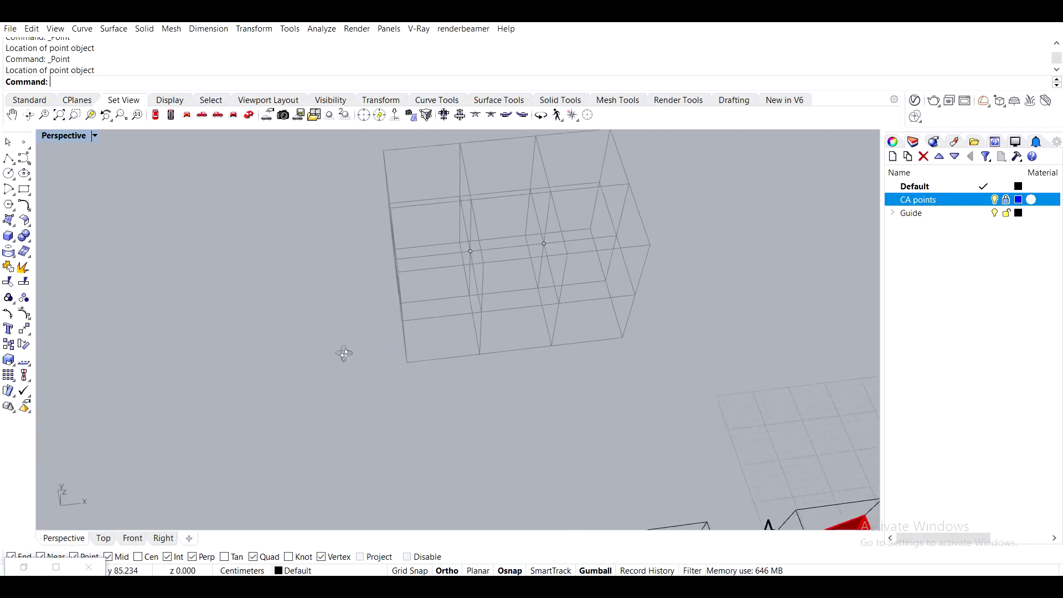
{"action": "left_click", "coordinate": [9, 237]}
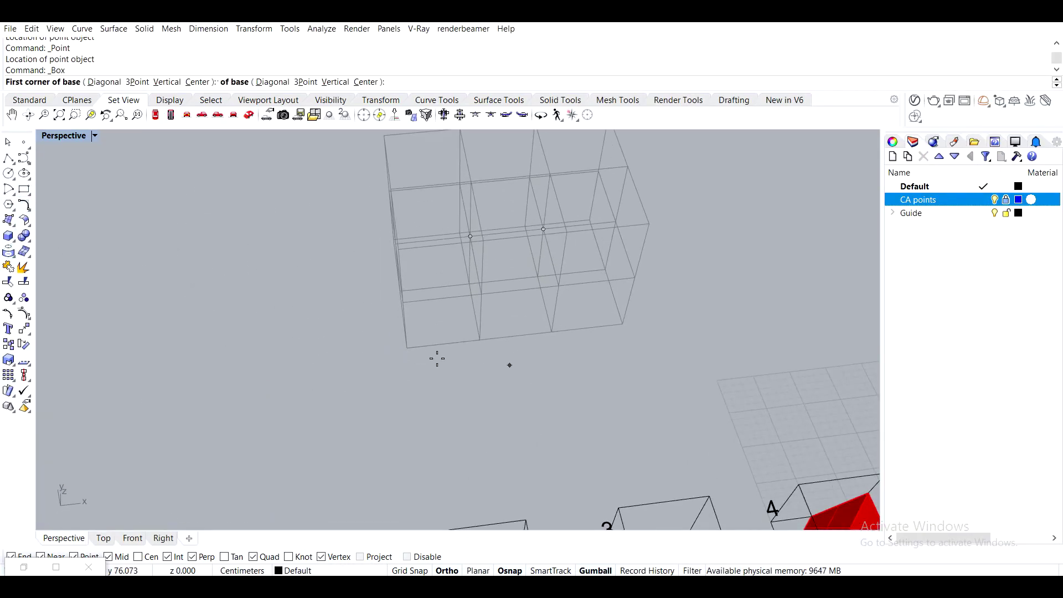
{"action": "left_click", "coordinate": [407, 347]}
{"action": "scroll", "coordinate": [430, 304], "scroll_direction": "down", "scroll_amount": 2}
{"action": "scroll", "coordinate": [452, 245], "scroll_direction": "up", "scroll_amount": 5}
{"action": "left_click", "coordinate": [452, 245]}
{"action": "left_click", "coordinate": [449, 145]}
{"action": "left_click", "coordinate": [316, 193]}
Duplicate the box with its corner point outside the grid and delete the original box from the grid.
{"action": "scroll", "coordinate": [458, 273], "scroll_direction": "down", "scroll_amount": 3}
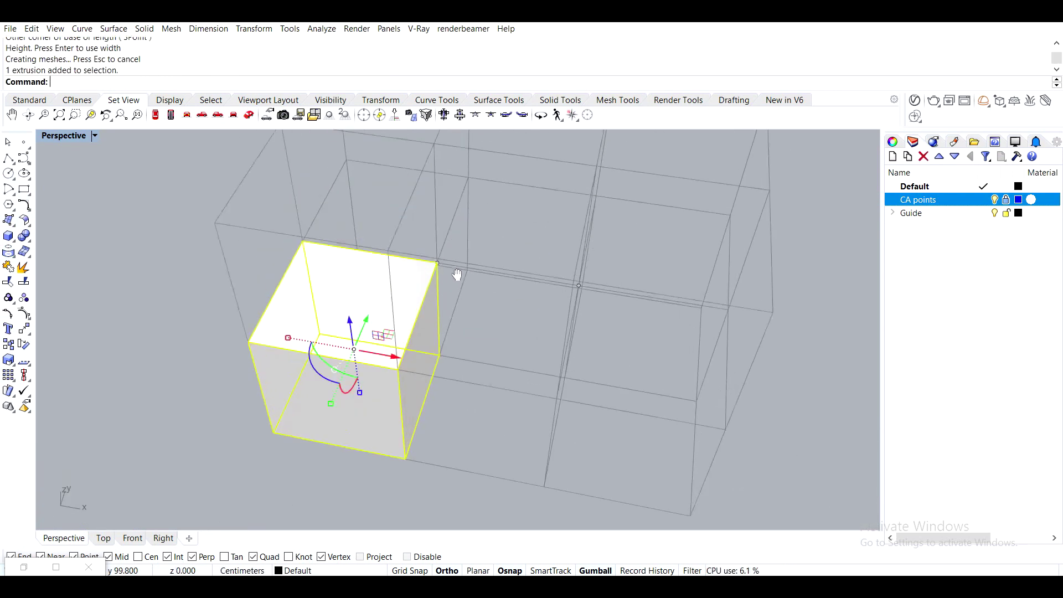
{"action": "scroll", "coordinate": [326, 395], "scroll_direction": "down", "scroll_amount": 1}
{"action": "scroll", "coordinate": [326, 394], "scroll_direction": "up", "scroll_amount": 3}
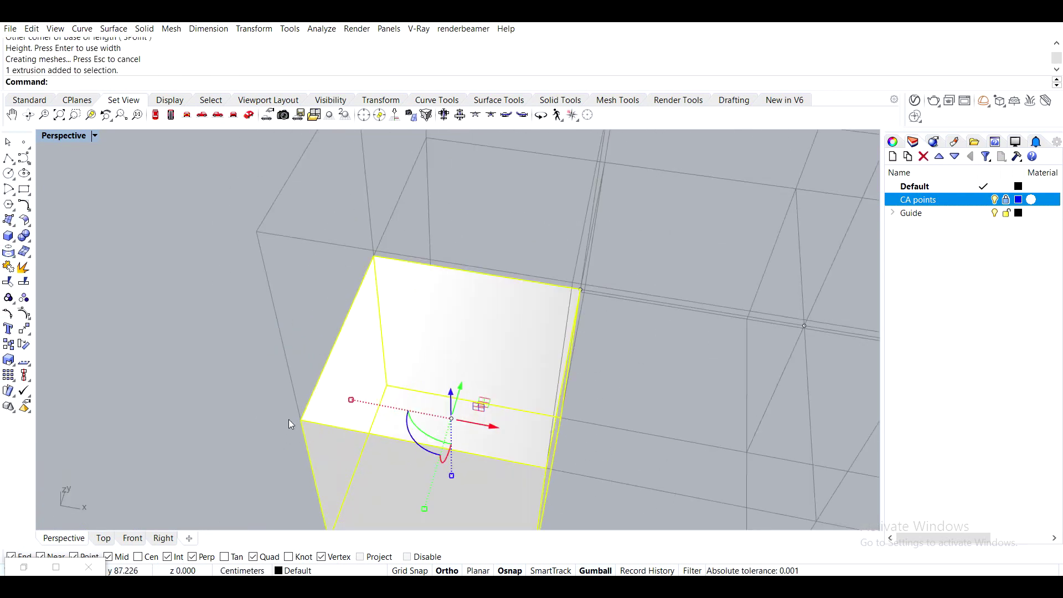
{"action": "left_click_drag", "start_coordinate": [516, 237], "coordinate": [633, 346]}
{"action": "right_click_drag", "start_coordinate": [633, 345], "coordinate": [551, 277]}
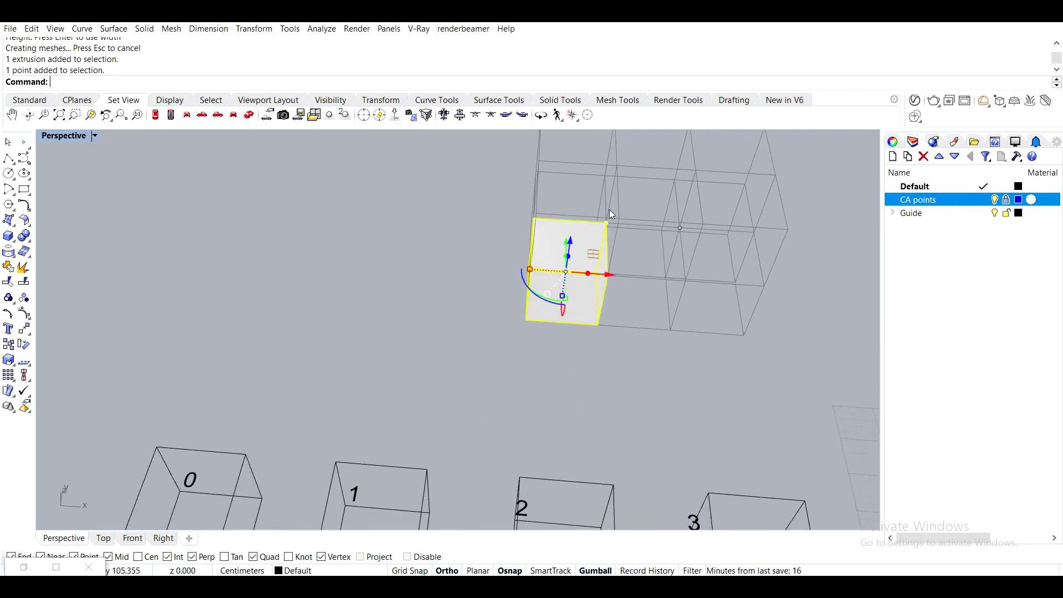
{"action": "left_click_drag", "start_coordinate": [598, 231], "coordinate": [373, 216]}
{"action": "key", "text": "alt"}
{"action": "left_click", "coordinate": [424, 378]}
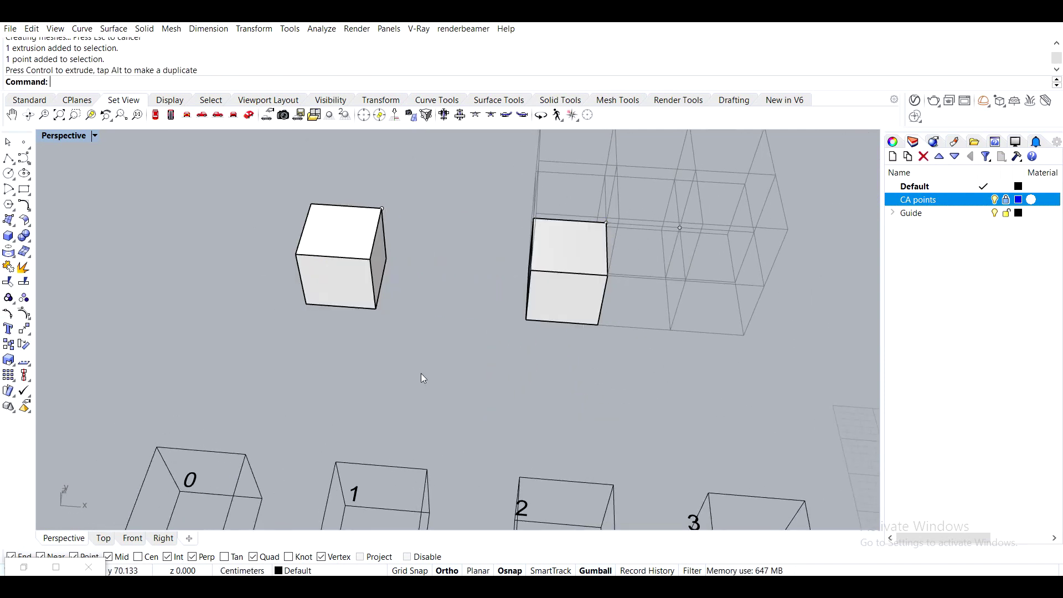
{"action": "left_click", "coordinate": [573, 271]}
{"action": "key", "text": "Delete"}
Examine the single point on the isolated box's corner and compare the box with the numbered marching-cube cases.
{"action": "right_click_drag", "start_coordinate": [570, 268], "coordinate": [310, 216]}
{"action": "scroll", "coordinate": [383, 159], "scroll_direction": "up", "scroll_amount": 4}
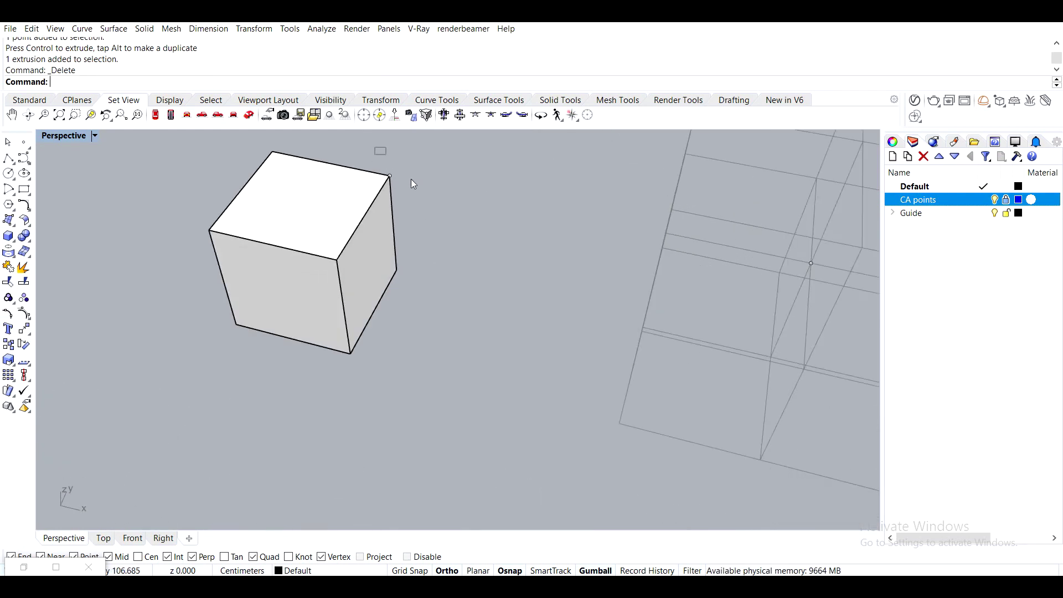
{"action": "left_click", "coordinate": [390, 176]}
{"action": "left_click", "coordinate": [508, 256]}
{"action": "scroll", "coordinate": [499, 266], "scroll_direction": "down", "scroll_amount": 5}
{"action": "scroll", "coordinate": [482, 289], "scroll_direction": "up", "scroll_amount": 5}
{"action": "right_click_drag", "start_coordinate": [482, 288], "coordinate": [449, 293]}
{"action": "scroll", "coordinate": [508, 386], "scroll_direction": "down", "scroll_amount": 6}
{"action": "scroll", "coordinate": [442, 320], "scroll_direction": "up", "scroll_amount": 3}
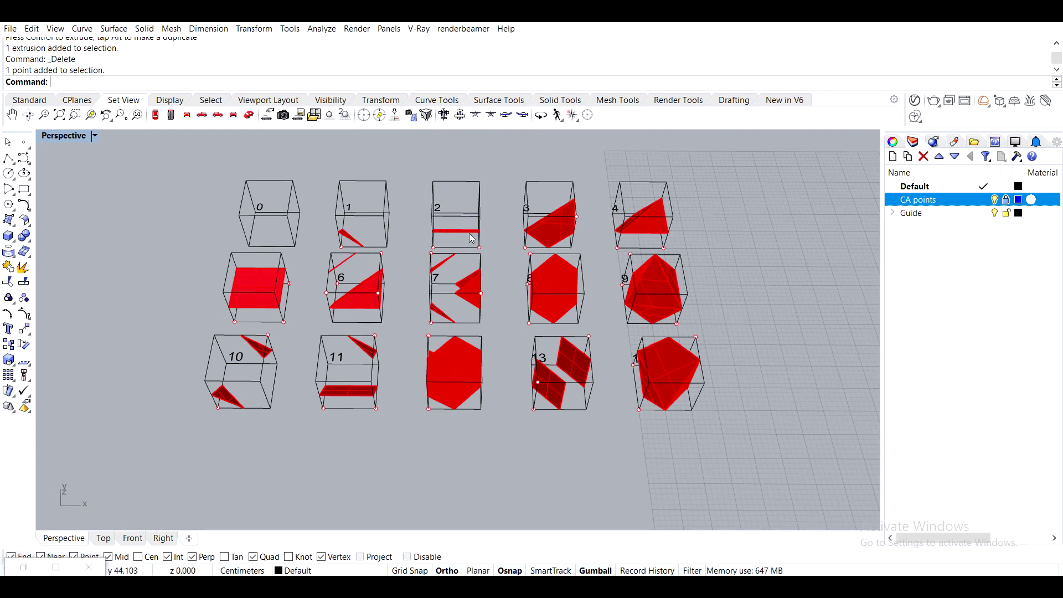
{"action": "scroll", "coordinate": [471, 238], "scroll_direction": "down", "scroll_amount": 3}
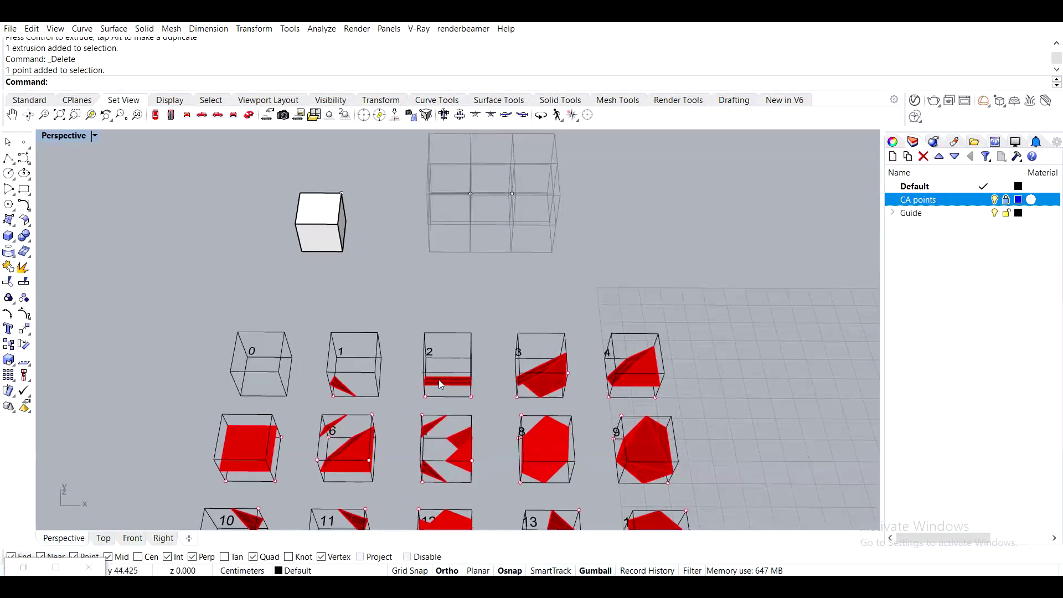
{"action": "scroll", "coordinate": [365, 143], "scroll_direction": "up", "scroll_amount": 3}
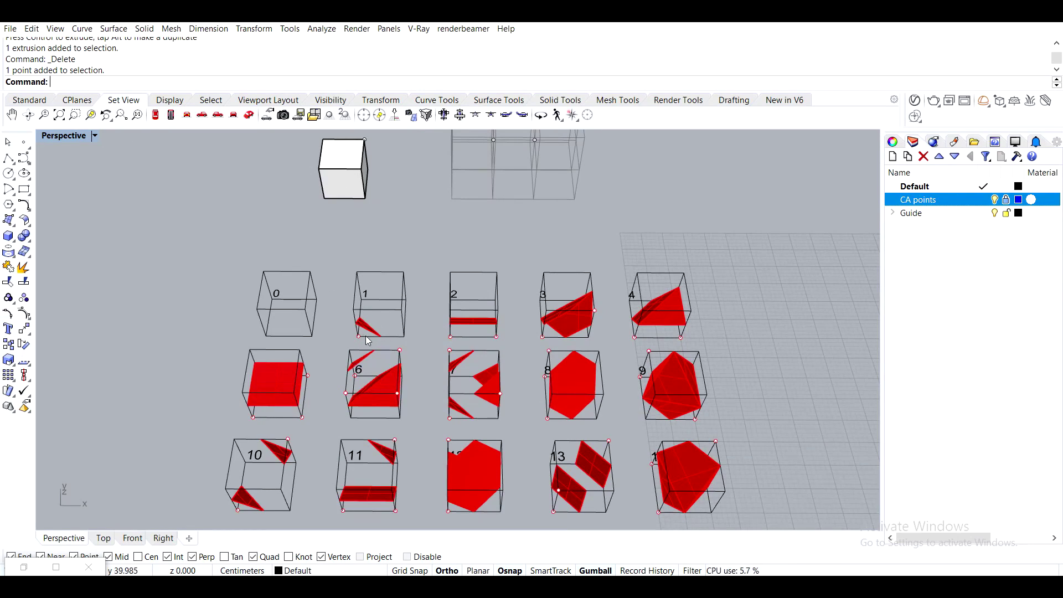
Copy the case 1 triangular surface from its cube corner to the matching corner of the isolated box.
{"action": "scroll", "coordinate": [368, 341], "scroll_direction": "up", "scroll_amount": 3}
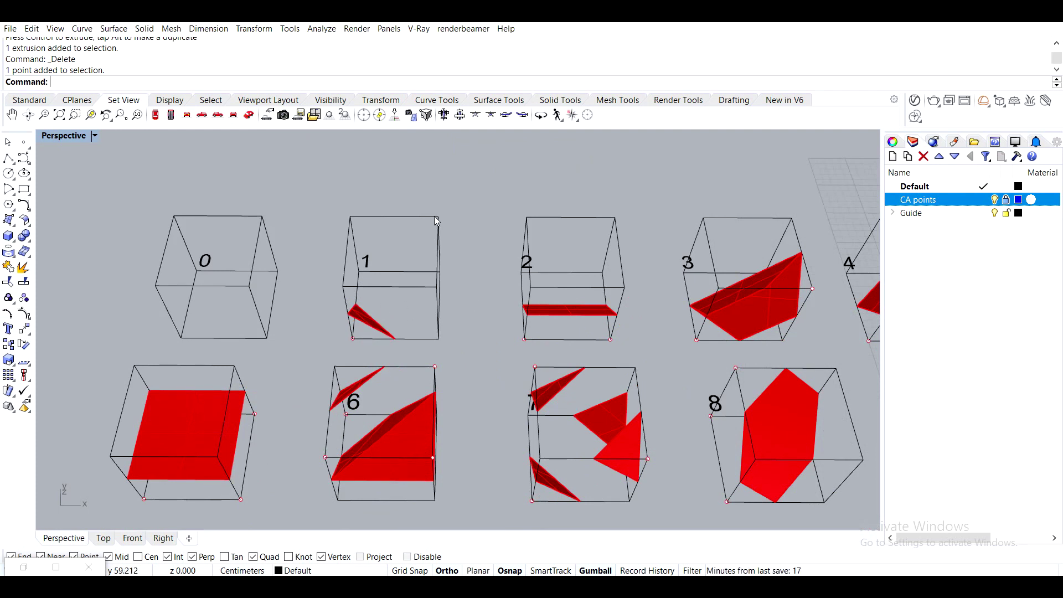
{"action": "left_click", "coordinate": [364, 324]}
{"action": "scroll", "coordinate": [333, 331], "scroll_direction": "up", "scroll_amount": 3}
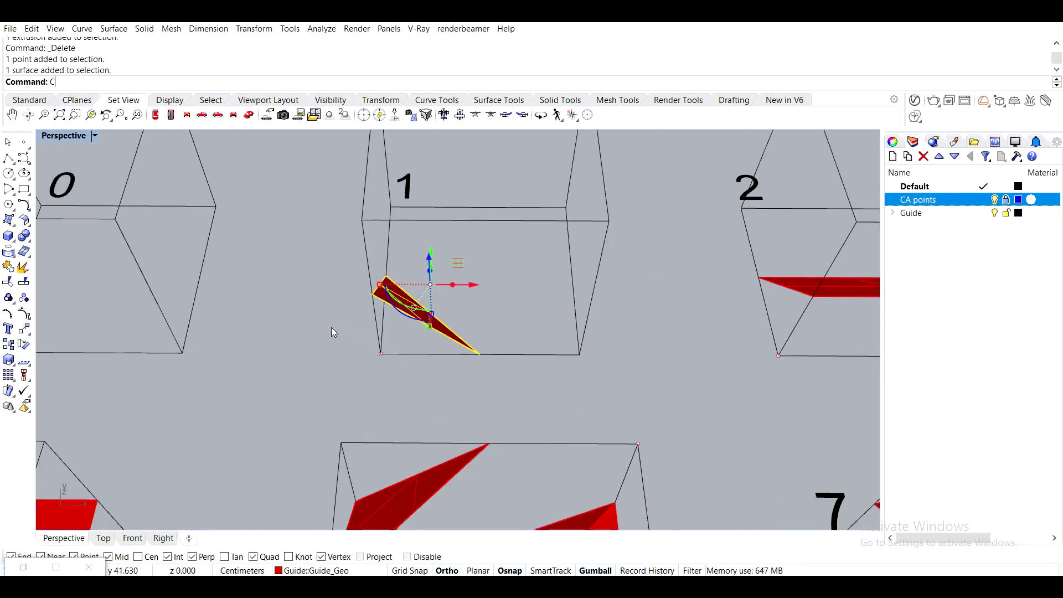
{"action": "key", "text": "Return"}
{"action": "left_click", "coordinate": [368, 351]}
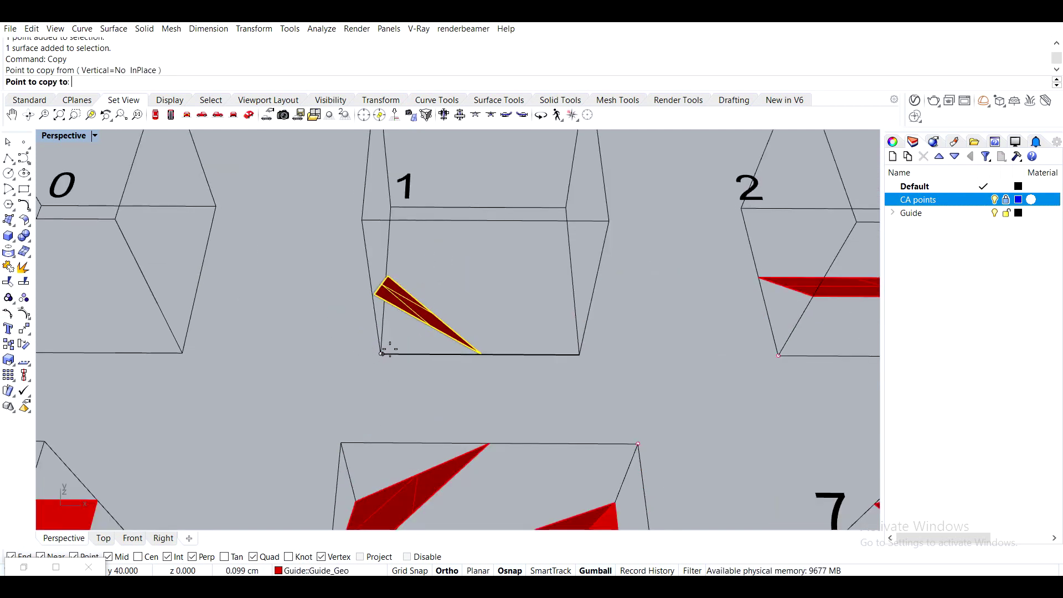
{"action": "scroll", "coordinate": [386, 339], "scroll_direction": "down", "scroll_amount": 5}
{"action": "right_click_drag", "start_coordinate": [351, 149], "coordinate": [426, 310], "text": "shift"}
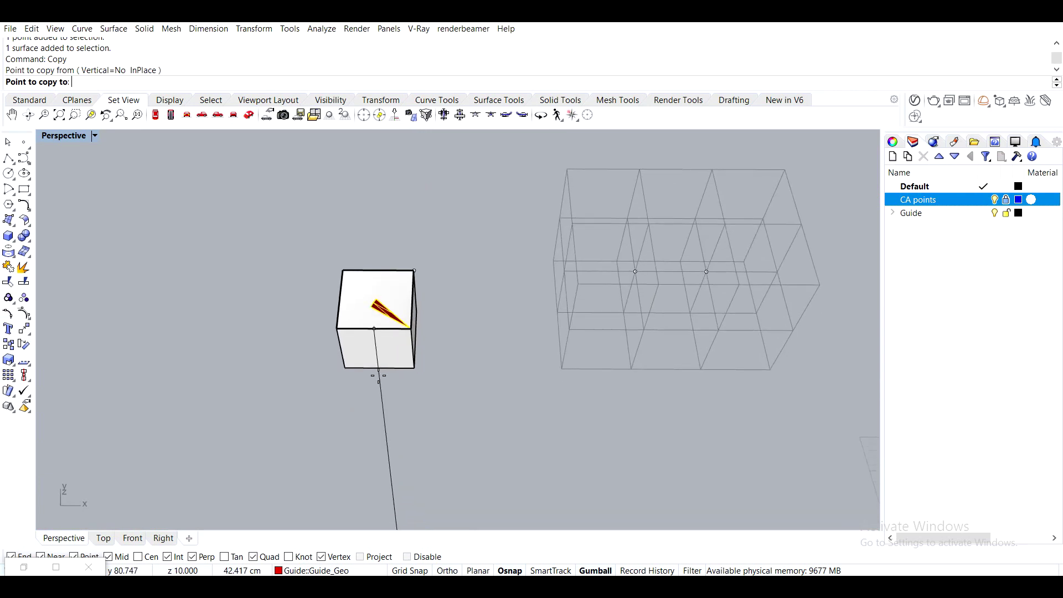
{"action": "scroll", "coordinate": [375, 373], "scroll_direction": "up", "scroll_amount": 3}
{"action": "left_click", "coordinate": [328, 356]}
{"action": "key", "text": "Return"}
Shift the copied triangle out of the isolated box and rotate it to face the corner that carries the point.
{"action": "left_click_drag", "start_coordinate": [273, 271], "coordinate": [441, 423]}
{"action": "right_click_drag", "start_coordinate": [442, 422], "coordinate": [386, 375]}
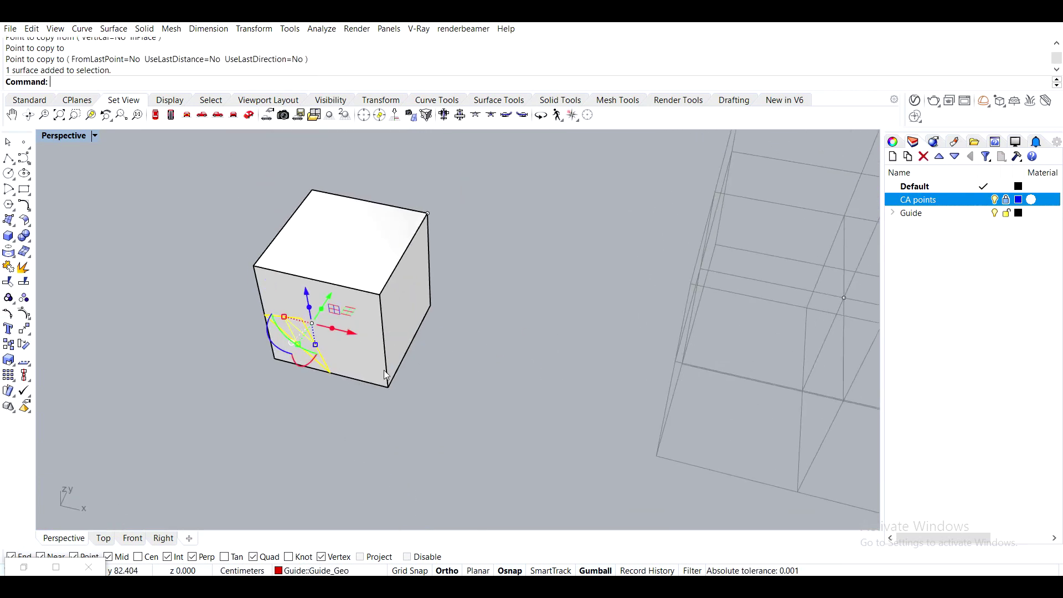
{"action": "left_click_drag", "start_coordinate": [344, 340], "coordinate": [554, 381]}
{"action": "right_click_drag", "start_coordinate": [555, 294], "coordinate": [561, 374]}
{"action": "left_click_drag", "start_coordinate": [440, 276], "coordinate": [454, 215]}
{"action": "right_click_drag", "start_coordinate": [465, 222], "coordinate": [470, 276]}
Move the triangle by its tip onto the midpoints of the box edges around the point's corner.
{"action": "type", "text": "m"}
{"action": "key", "text": "Return"}
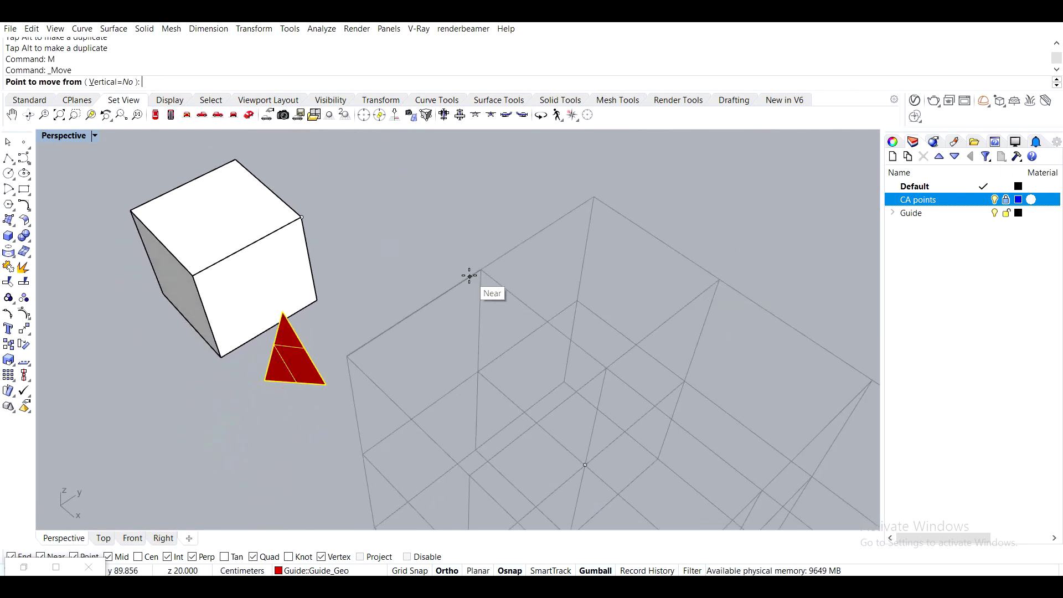
{"action": "left_click", "coordinate": [283, 311]}
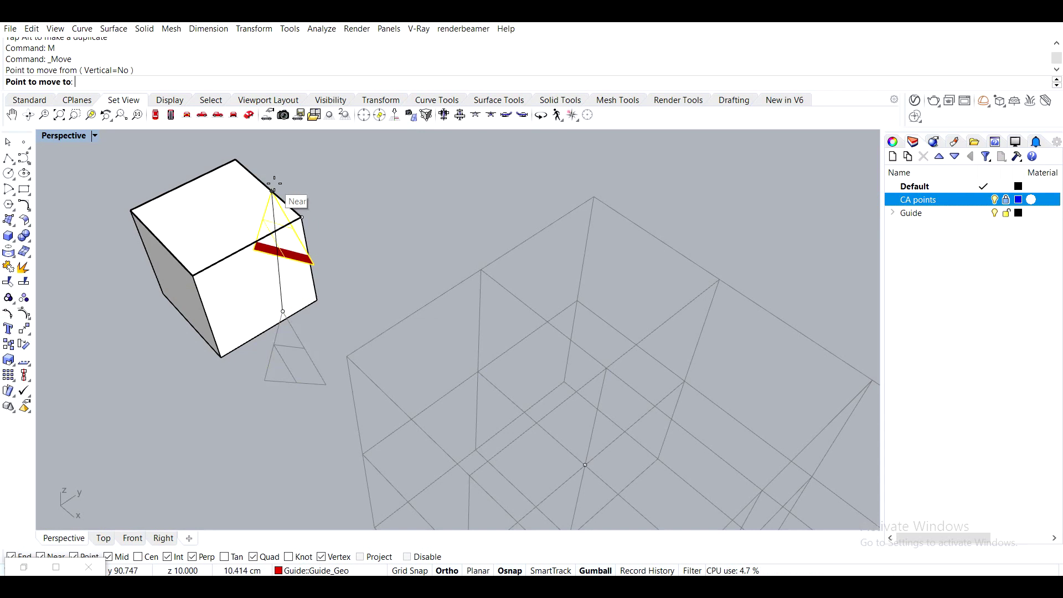
{"action": "left_click", "coordinate": [247, 246]}
{"action": "right_click_drag", "start_coordinate": [392, 223], "coordinate": [440, 223]}
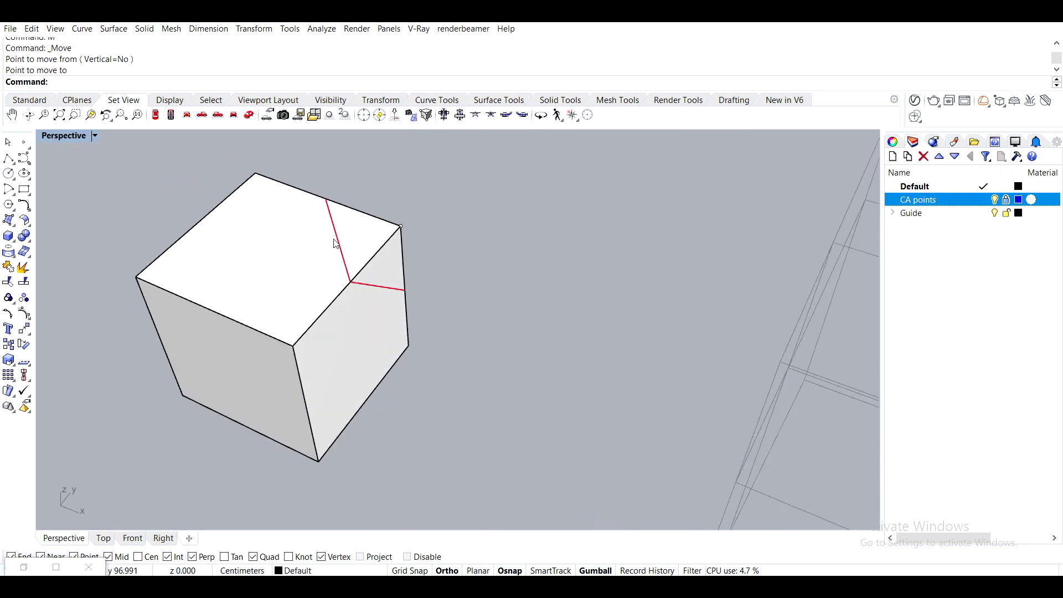
Delete the isolated box around the triangle, keeping the triangle and its corner point.
{"action": "scroll", "coordinate": [353, 347], "scroll_direction": "down", "scroll_amount": 5}
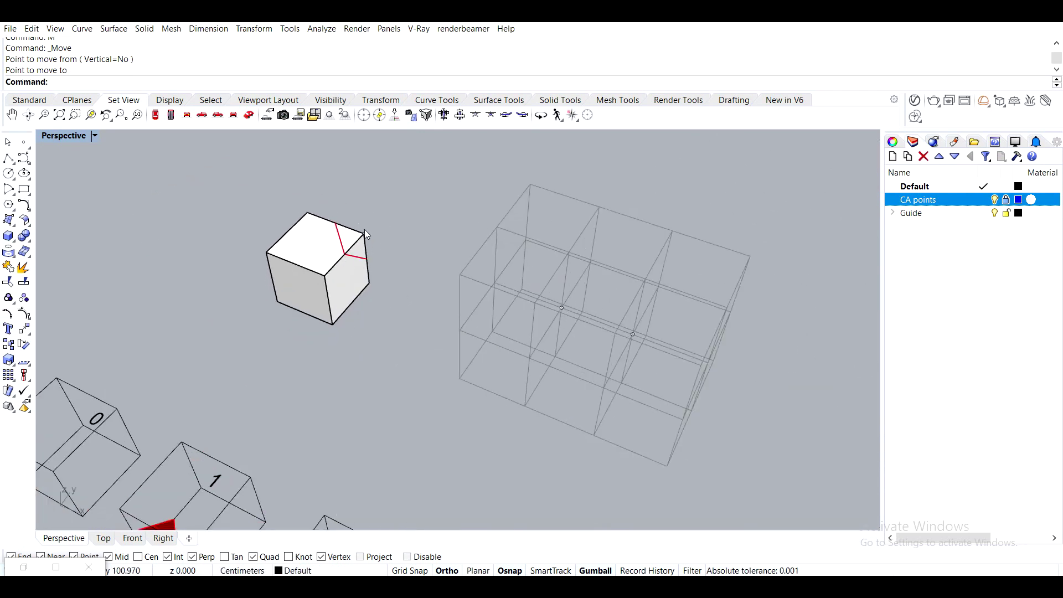
{"action": "scroll", "coordinate": [320, 268], "scroll_direction": "up", "scroll_amount": 2}
{"action": "left_click", "coordinate": [319, 268]}
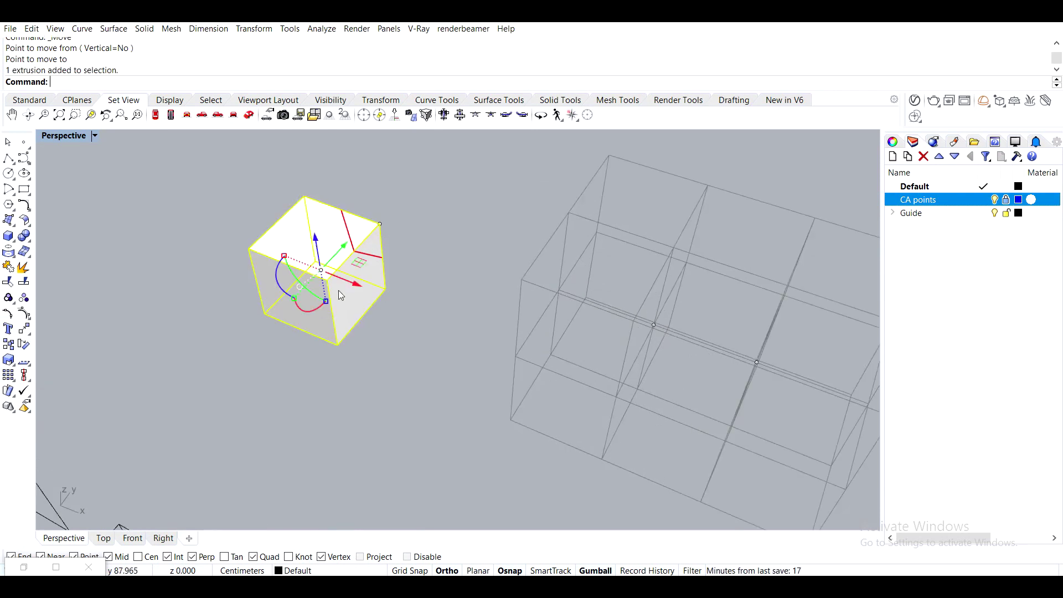
{"action": "key", "text": "Delete"}
Move the triangle into the wireframe grid, using its reference point as base and the first interior point as target.
{"action": "scroll", "coordinate": [364, 237], "scroll_direction": "up", "scroll_amount": 3}
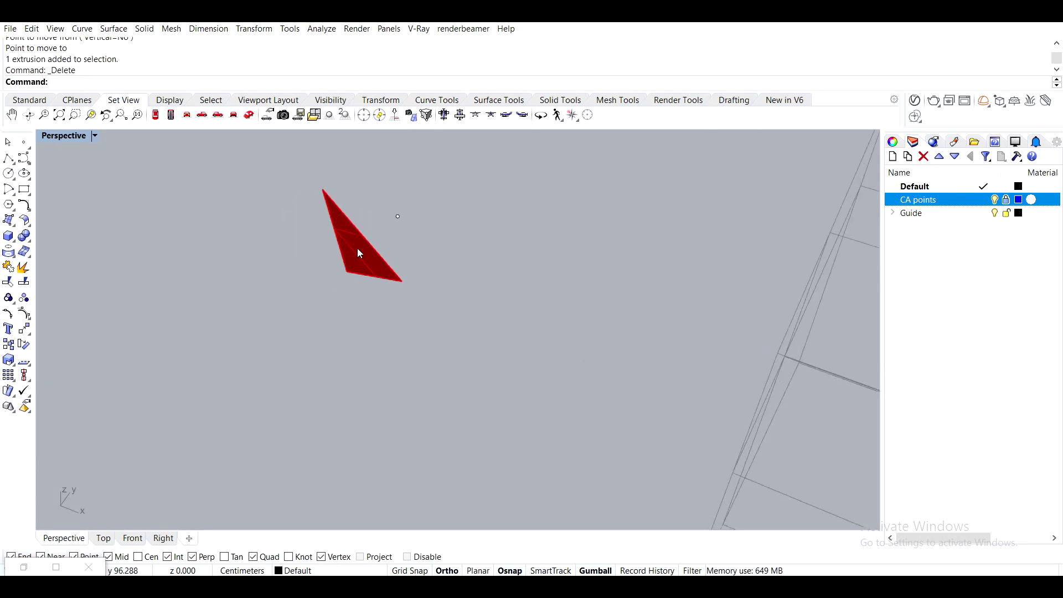
{"action": "left_click", "coordinate": [359, 253]}
{"action": "type", "text": "M"}
{"action": "key", "text": "Return"}
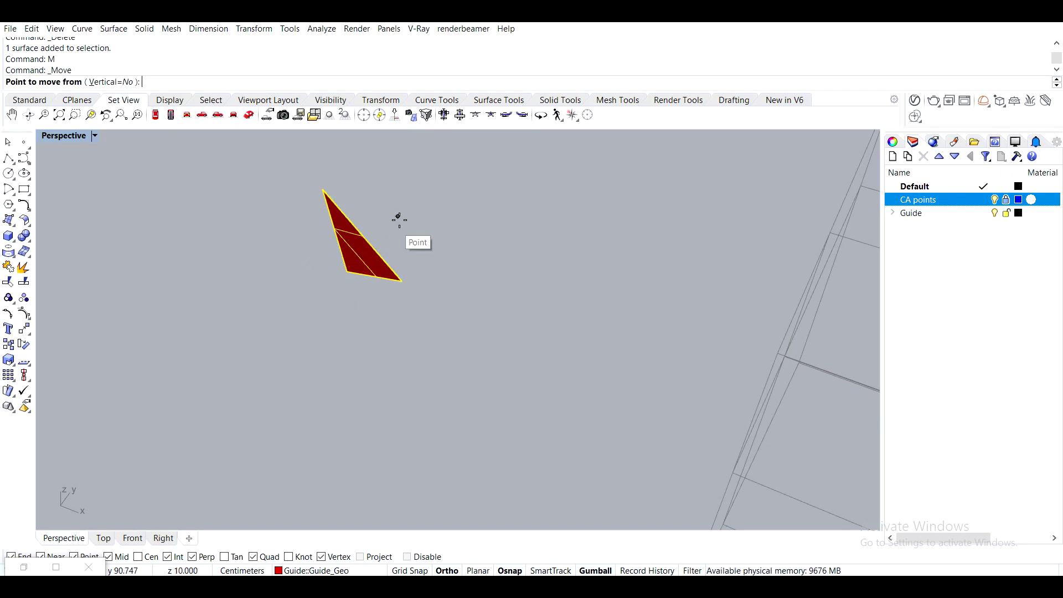
{"action": "left_click", "coordinate": [398, 216]}
{"action": "scroll", "coordinate": [415, 209], "scroll_direction": "down", "scroll_amount": 5}
{"action": "scroll", "coordinate": [532, 249], "scroll_direction": "up", "scroll_amount": 6}
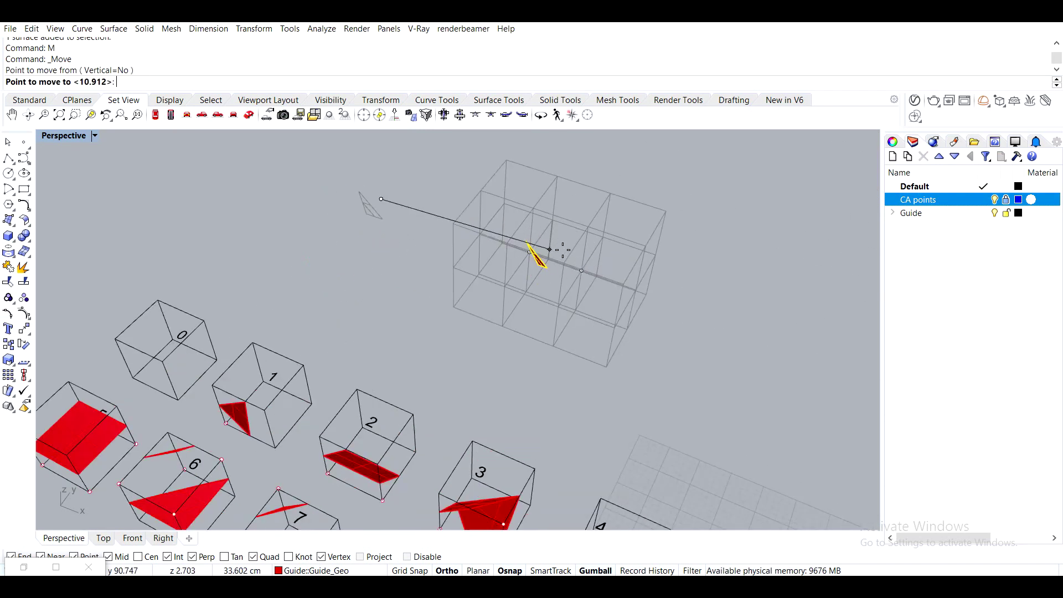
{"action": "left_click", "coordinate": [471, 248]}
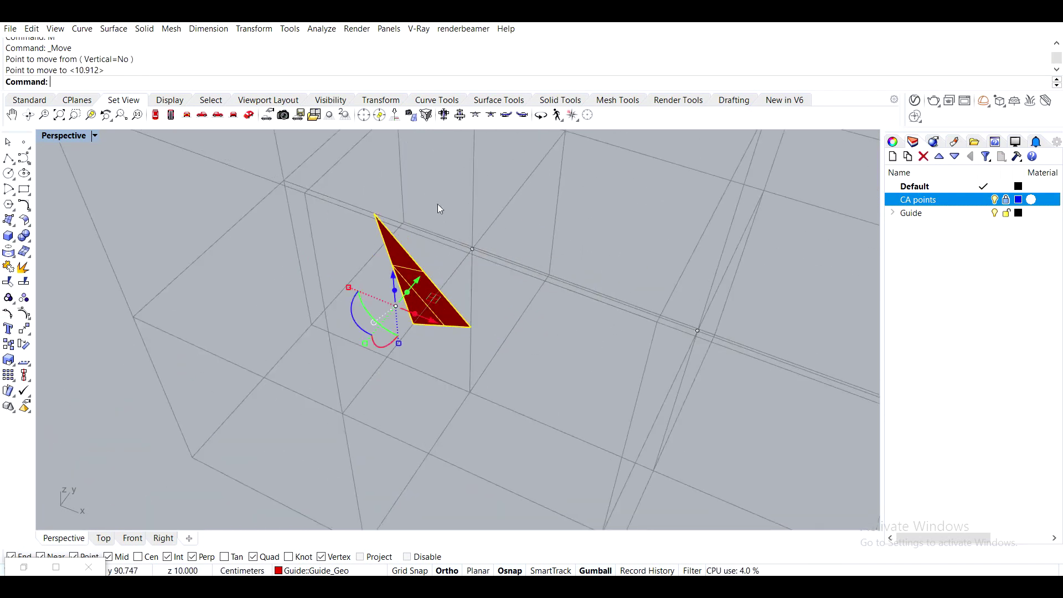
Delete the leftover reference point outside the wireframe grid.
{"action": "scroll", "coordinate": [437, 209], "scroll_direction": "down", "scroll_amount": 5}
{"action": "key", "text": "Escape"}
{"action": "left_click_drag", "start_coordinate": [142, 189], "coordinate": [237, 279]}
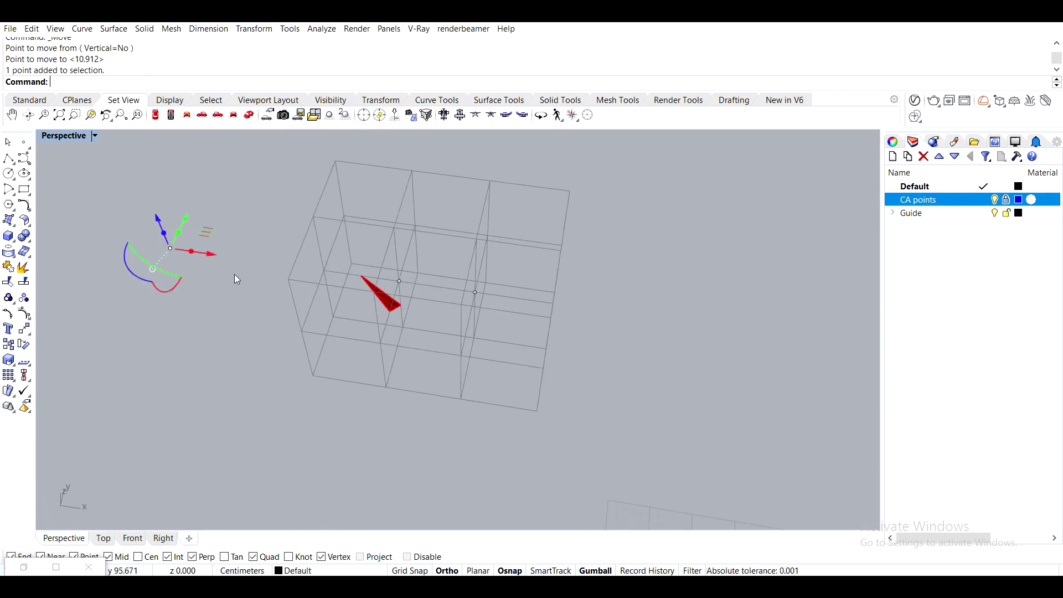
{"action": "key", "text": "Delete"}
Draw a box filling the lower front middle cell of the grid, up to the second interior point.
{"action": "scroll", "coordinate": [390, 363], "scroll_direction": "up", "scroll_amount": 3}
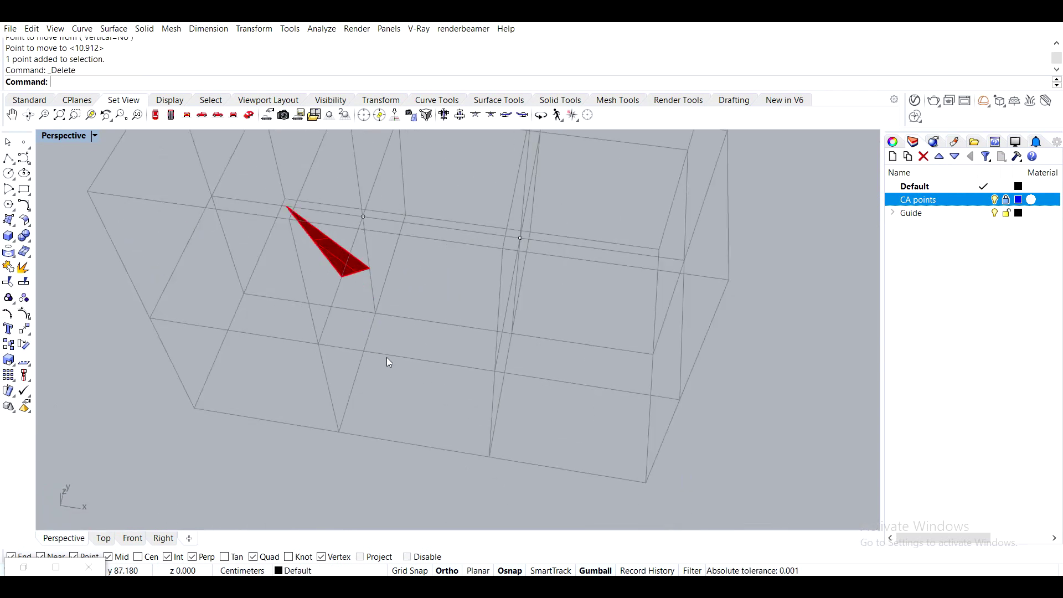
{"action": "left_click_drag", "start_coordinate": [387, 231], "coordinate": [388, 231]}
{"action": "left_click_drag", "start_coordinate": [487, 204], "coordinate": [570, 268]}
{"action": "right_click_drag", "start_coordinate": [554, 288], "coordinate": [446, 337]}
{"action": "left_click", "coordinate": [9, 236]}
{"action": "left_click", "coordinate": [323, 397]}
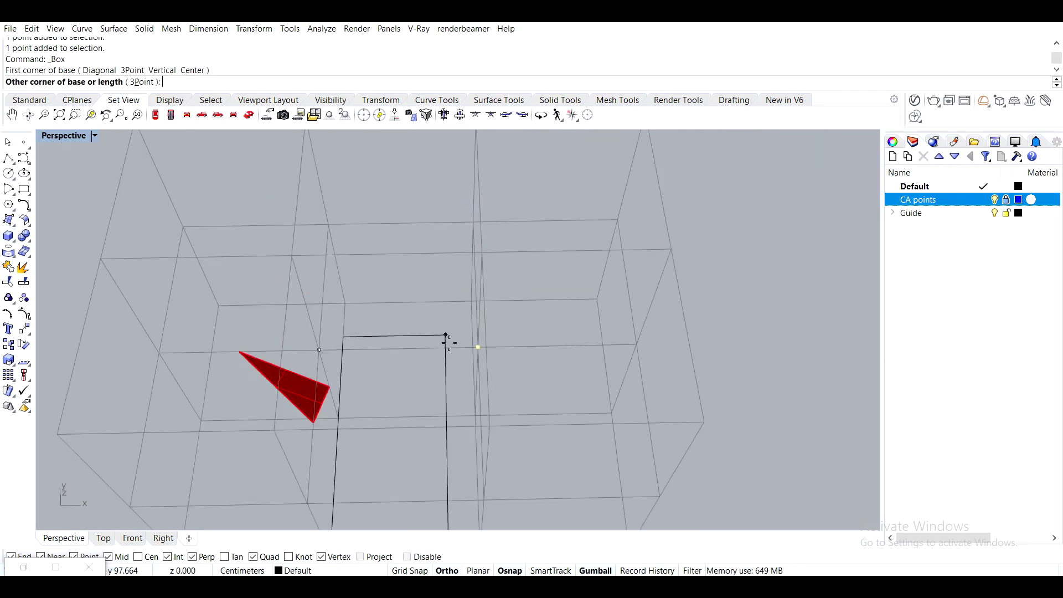
{"action": "right_click_drag", "start_coordinate": [475, 427], "coordinate": [459, 381]}
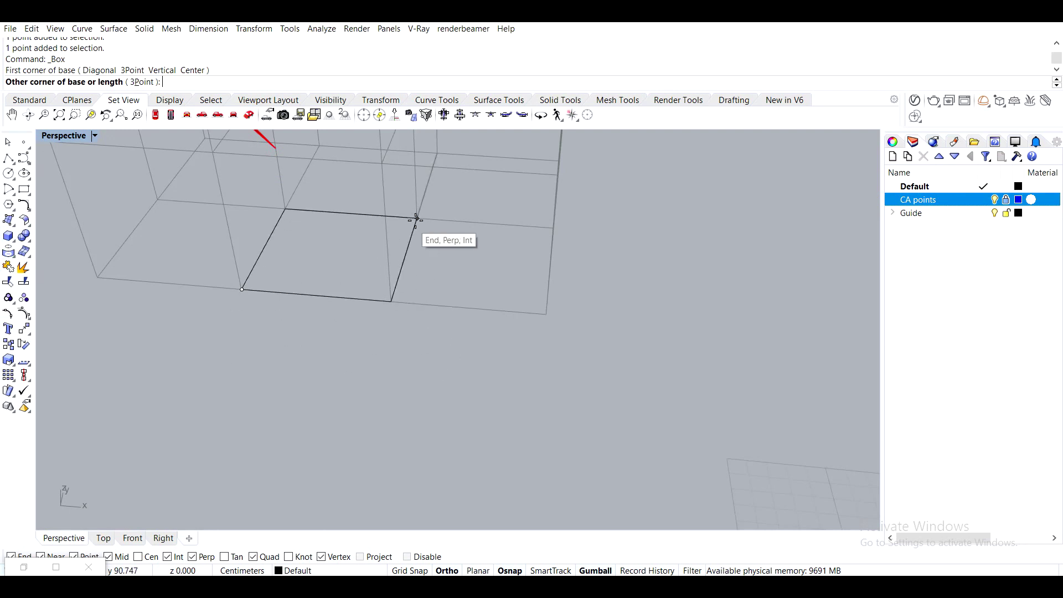
{"action": "left_click", "coordinate": [420, 228]}
{"action": "scroll", "coordinate": [419, 229], "scroll_direction": "down", "scroll_amount": 3}
{"action": "right_click_drag", "start_coordinate": [420, 229], "coordinate": [408, 273]}
{"action": "scroll", "coordinate": [414, 243], "scroll_direction": "up", "scroll_amount": 5}
{"action": "left_click", "coordinate": [409, 244]}
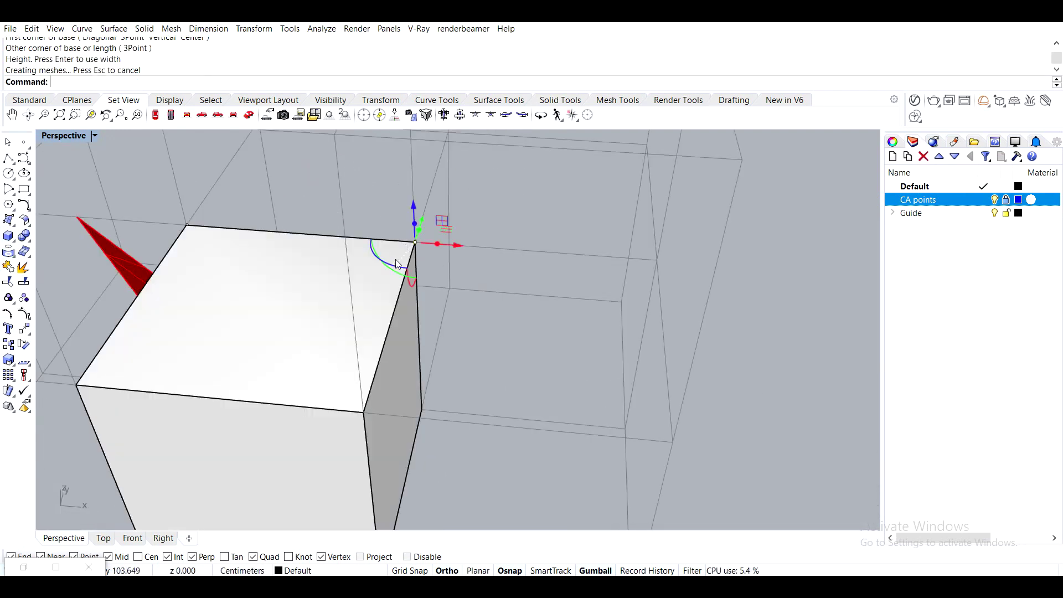
Check the two points on the middle cell box's upper corners and delete the box.
{"action": "key", "text": "Escape"}
{"action": "left_click_drag", "start_coordinate": [147, 201], "coordinate": [231, 247]}
{"action": "left_click_drag", "start_coordinate": [349, 216], "coordinate": [450, 265], "text": "shift"}
{"action": "left_click", "coordinate": [277, 349]}
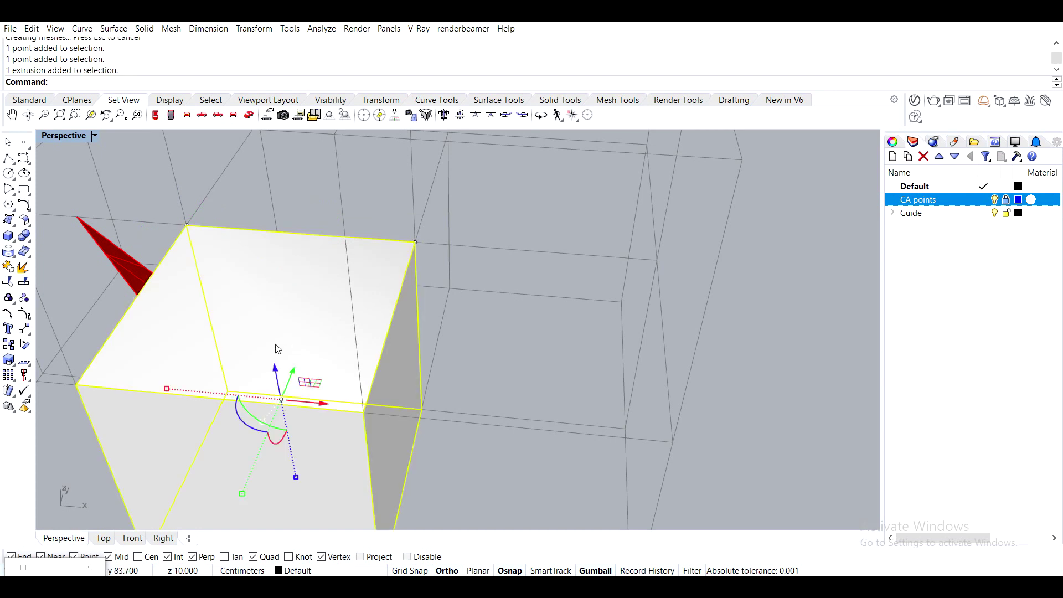
{"action": "scroll", "coordinate": [277, 355], "scroll_direction": "down", "scroll_amount": 5}
{"action": "key", "text": "Delete"}
{"action": "scroll", "coordinate": [296, 332], "scroll_direction": "down", "scroll_amount": 3}
{"action": "scroll", "coordinate": [271, 427], "scroll_direction": "up", "scroll_amount": 6}
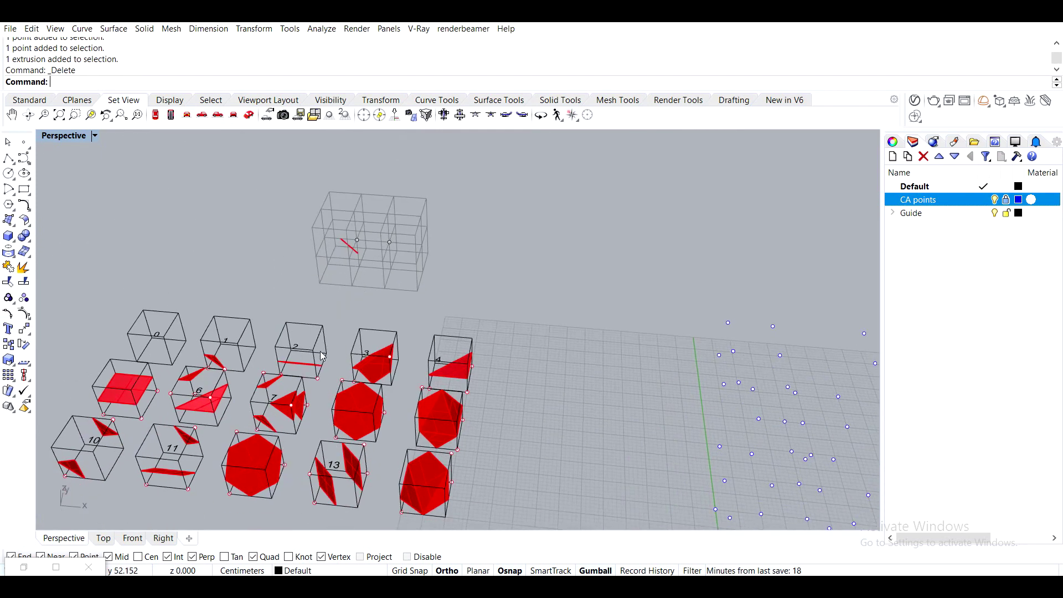
Bring the case 2 strip surface from the numbered cubes over to just in front of the wireframe grid.
{"action": "left_click", "coordinate": [275, 350]}
{"action": "scroll", "coordinate": [275, 358], "scroll_direction": "down", "scroll_amount": 5}
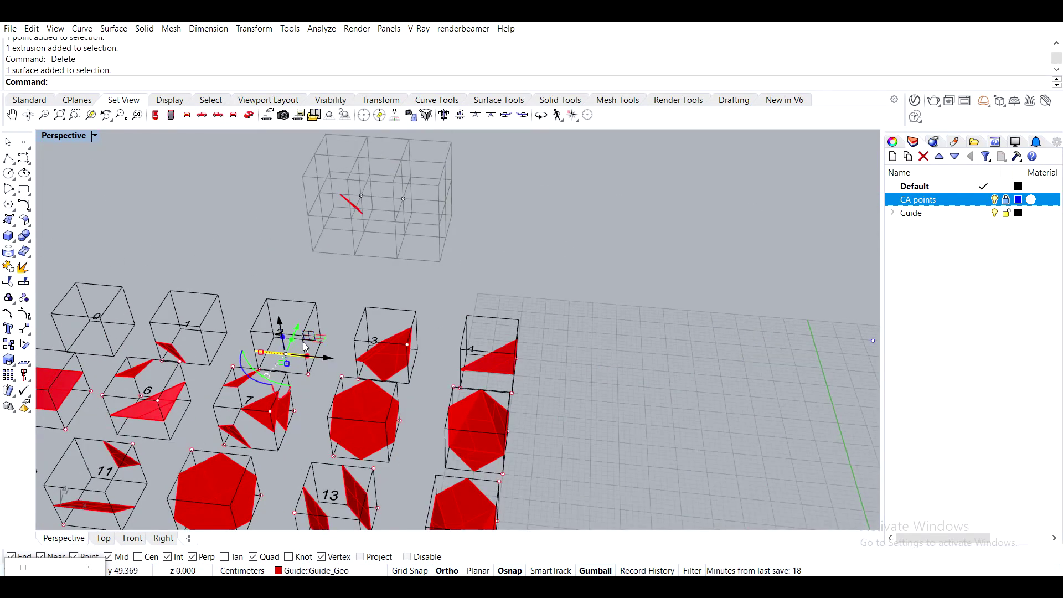
{"action": "scroll", "coordinate": [282, 382], "scroll_direction": "up", "scroll_amount": 2}
{"action": "right_click_drag", "start_coordinate": [285, 392], "coordinate": [275, 373]}
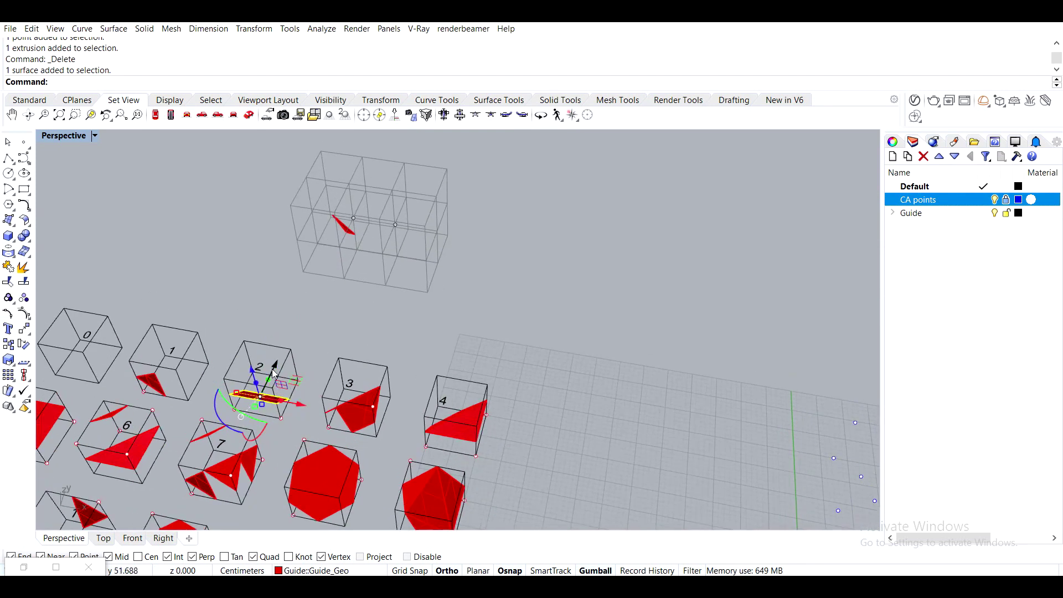
{"action": "left_click_drag", "start_coordinate": [275, 371], "coordinate": [318, 277]}
{"action": "scroll", "coordinate": [351, 266], "scroll_direction": "up", "scroll_amount": 4}
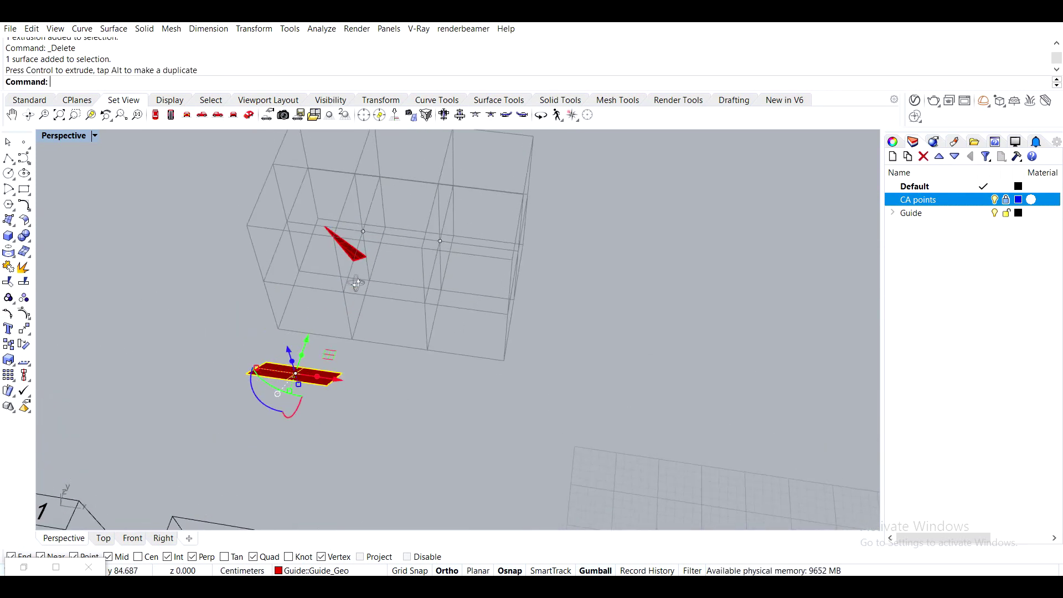
Move the strip by its end corner onto the triangle's lower corner so it fills the middle cell.
{"action": "type", "text": "M"}
{"action": "key", "text": "Return"}
{"action": "left_click", "coordinate": [247, 374]}
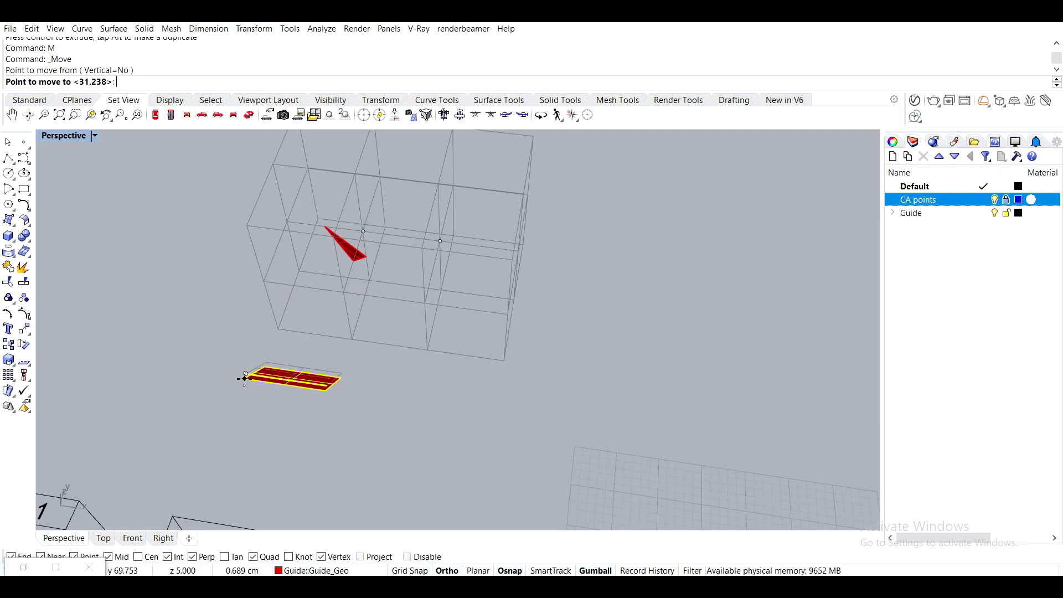
{"action": "scroll", "coordinate": [362, 254], "scroll_direction": "up", "scroll_amount": 3}
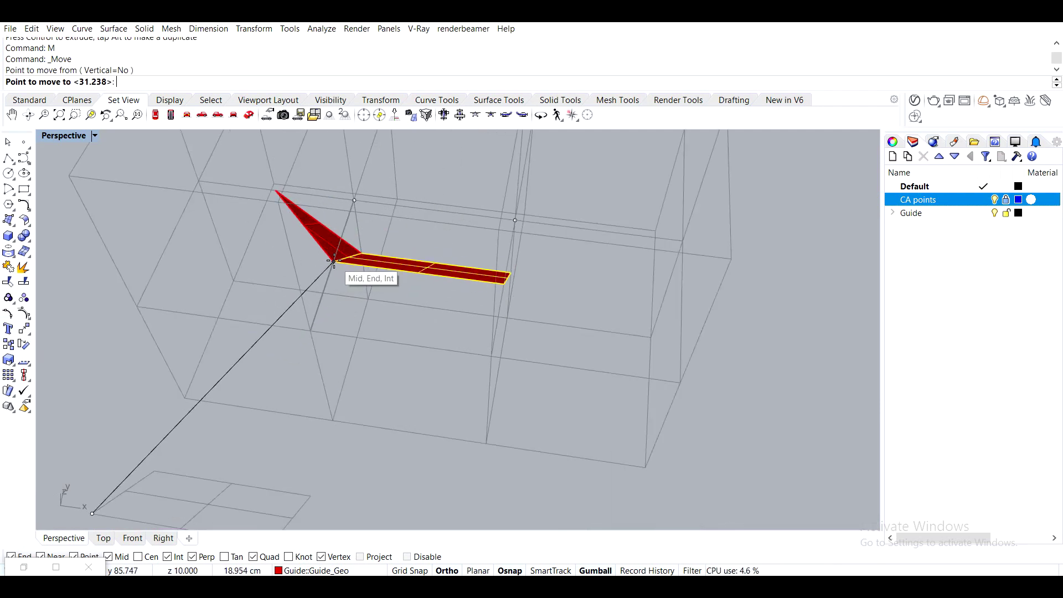
{"action": "left_click", "coordinate": [335, 260]}
{"action": "key", "text": "Escape"}
{"action": "scroll", "coordinate": [360, 266], "scroll_direction": "down", "scroll_amount": 5}
{"action": "right_click_drag", "start_coordinate": [360, 266], "coordinate": [438, 314]}
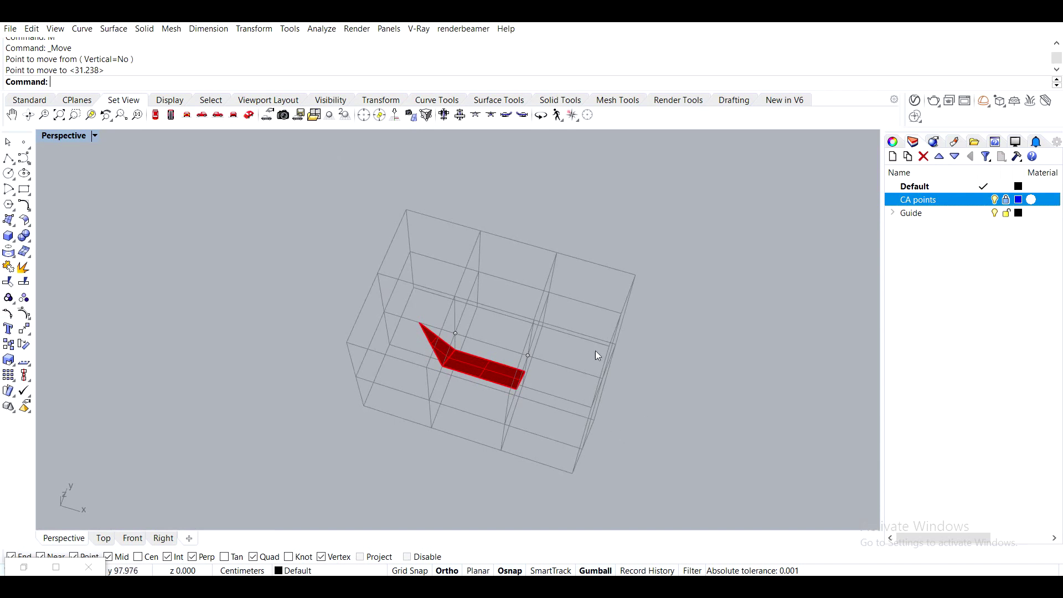
Mirror the corner triangle across the middle of the strip's length to the strip's other end.
{"action": "right_click_drag", "start_coordinate": [598, 356], "coordinate": [526, 280]}
{"action": "scroll", "coordinate": [497, 267], "scroll_direction": "up", "scroll_amount": 3}
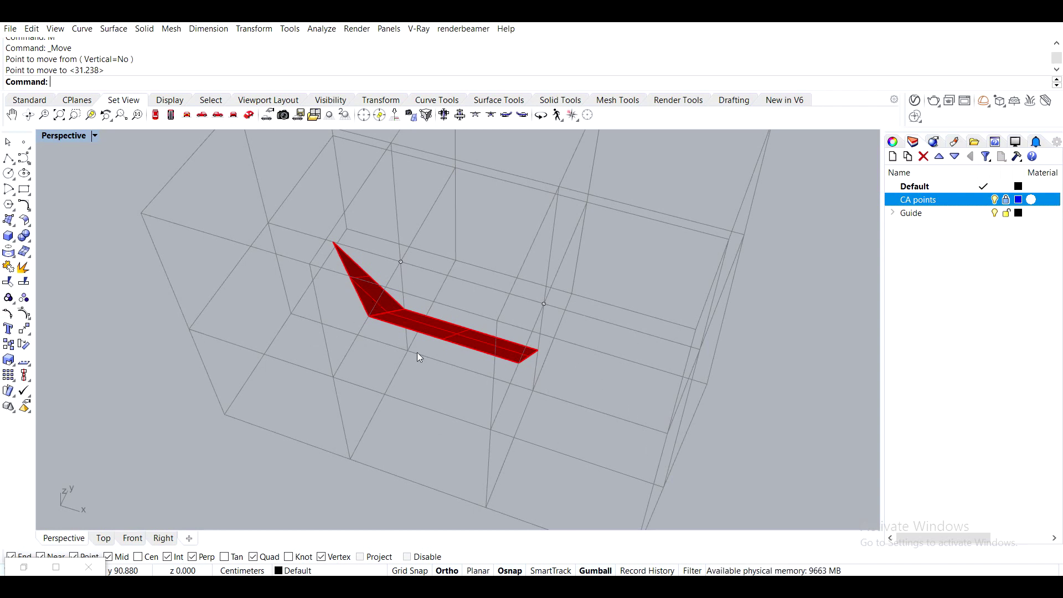
{"action": "left_click", "coordinate": [366, 315]}
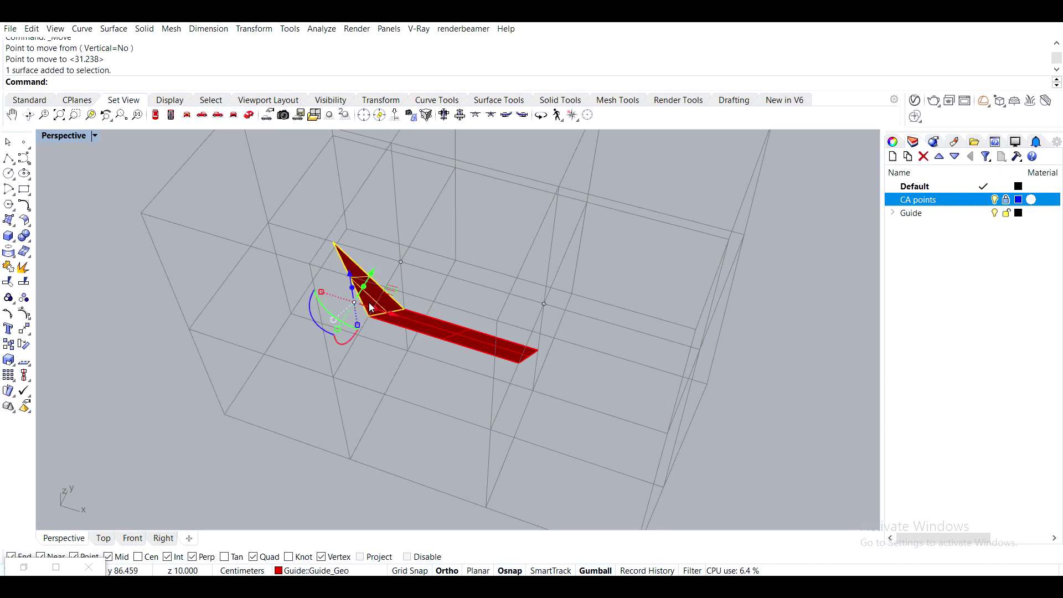
{"action": "type", "text": "mirror"}
{"action": "key", "text": "Return"}
{"action": "left_click", "coordinate": [419, 481]}
{"action": "left_click", "coordinate": [451, 422]}
Mirror the two triangles and the strip across the grid's lengthwise centre plane through the interior points.
{"action": "right_click_drag", "start_coordinate": [573, 362], "coordinate": [527, 366]}
{"action": "left_click", "coordinate": [417, 355]}
{"action": "left_click", "coordinate": [494, 361]}
{"action": "key", "text": "Return"}
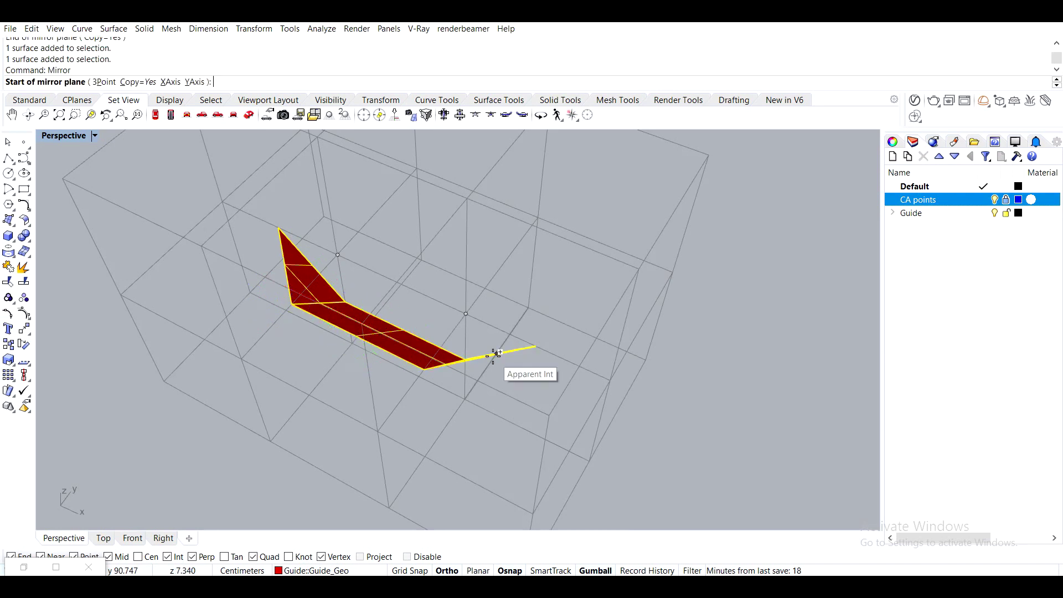
{"action": "left_click", "coordinate": [590, 461]}
{"action": "left_click", "coordinate": [495, 414]}
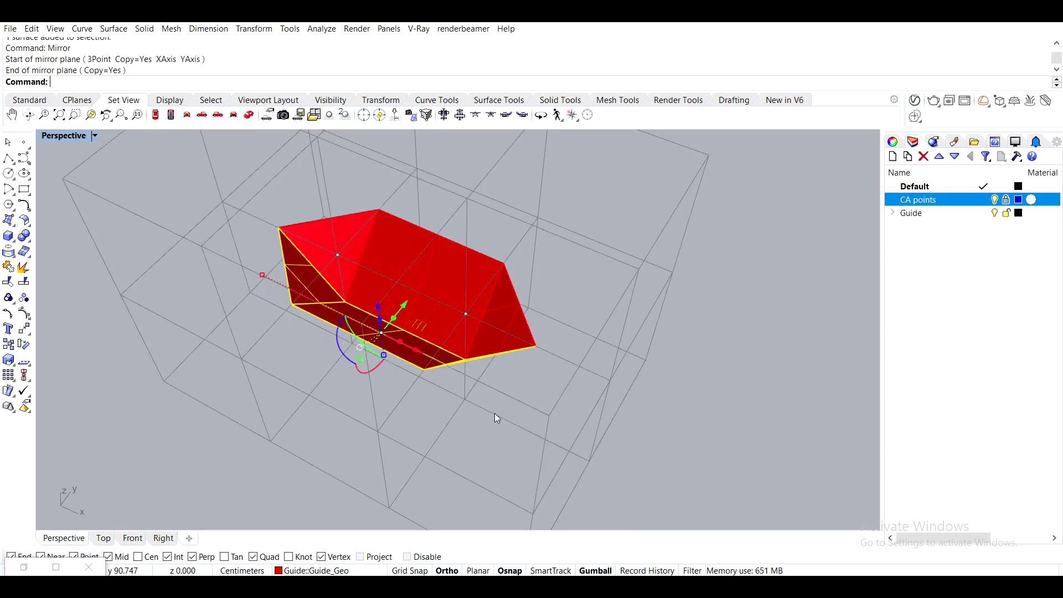
Mirror the two triangle-and-strip sets across the grid's horizontal mid-plane with a three-point mirror plane, keeping the originals.
{"action": "left_click", "coordinate": [402, 255], "text": "shift"}
{"action": "left_click", "coordinate": [500, 301], "text": "shift"}
{"action": "left_click", "coordinate": [511, 302], "text": "shift"}
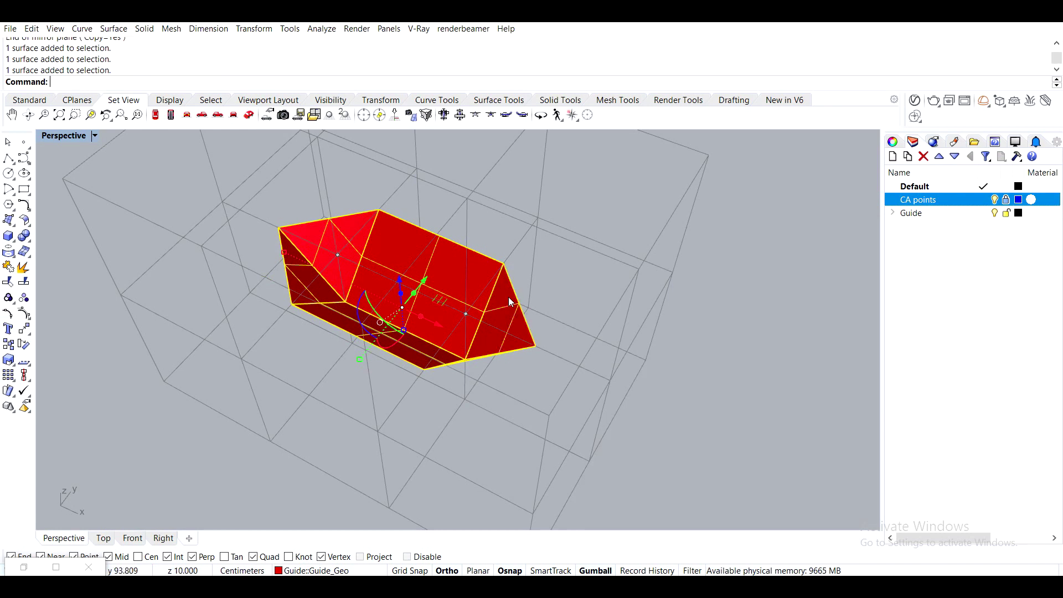
{"action": "type", "text": "mirror"}
{"action": "key", "text": "Return"}
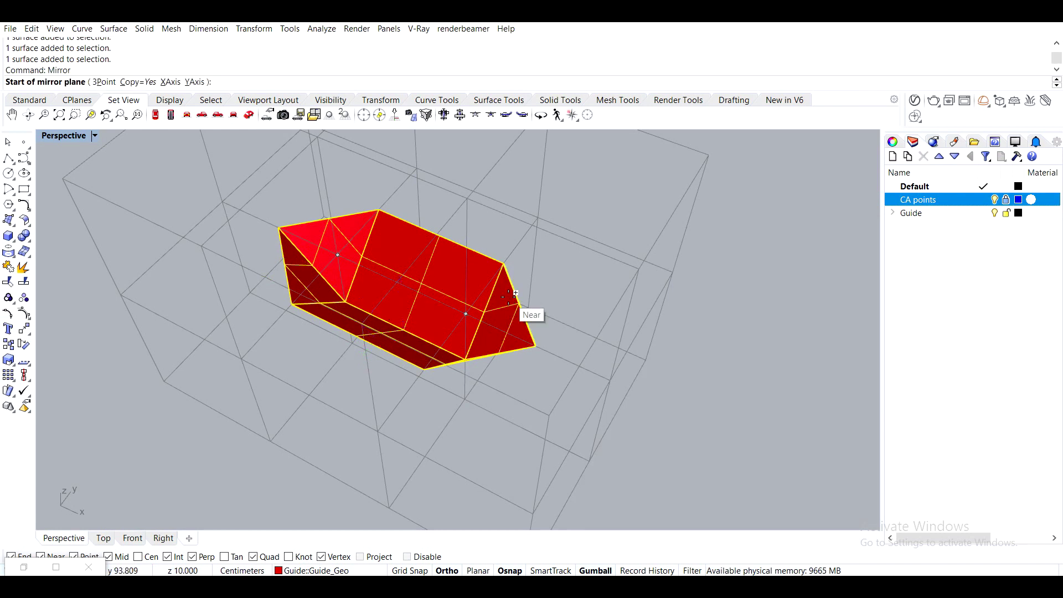
{"action": "type", "text": "p"}
{"action": "key", "text": "Return"}
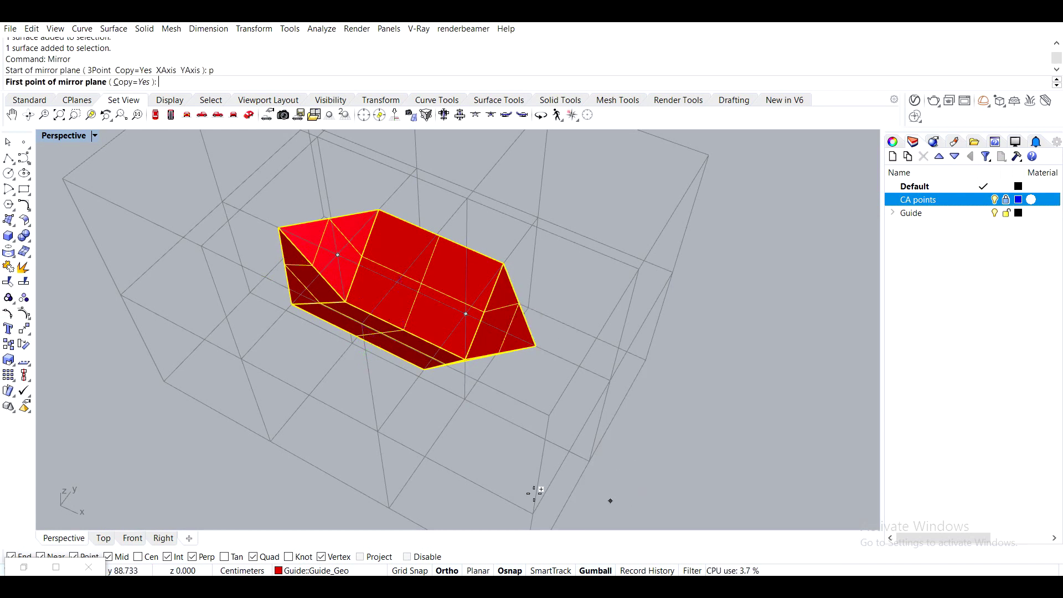
{"action": "left_click", "coordinate": [532, 512]}
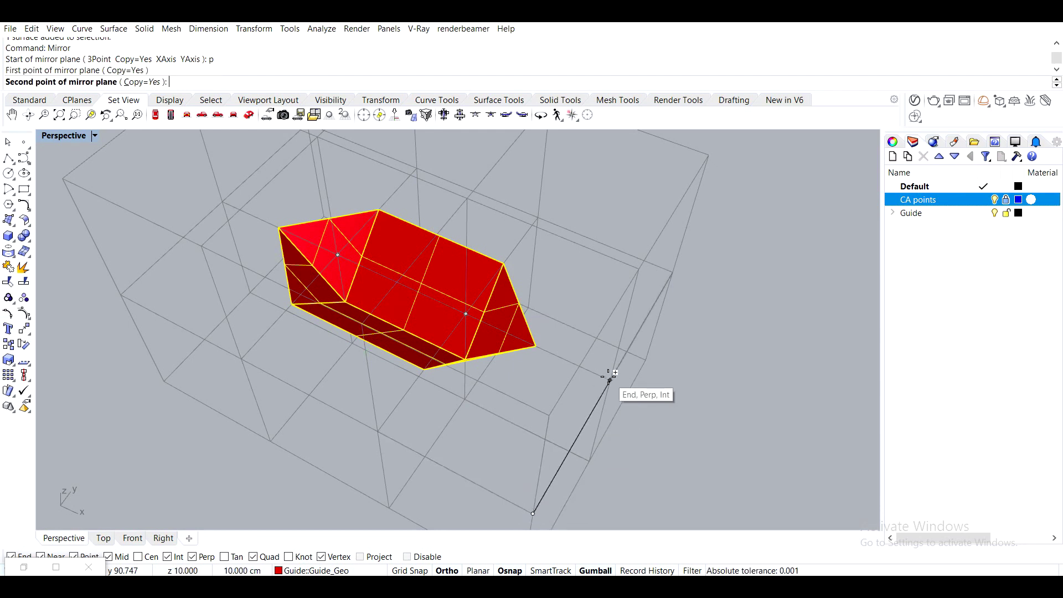
{"action": "left_click", "coordinate": [604, 391]}
{"action": "left_click", "coordinate": [580, 367]}
{"action": "scroll", "coordinate": [601, 339], "scroll_direction": "down", "scroll_amount": 5}
{"action": "right_click_drag", "start_coordinate": [610, 337], "coordinate": [386, 267]}
{"action": "scroll", "coordinate": [561, 189], "scroll_direction": "up", "scroll_amount": 3}
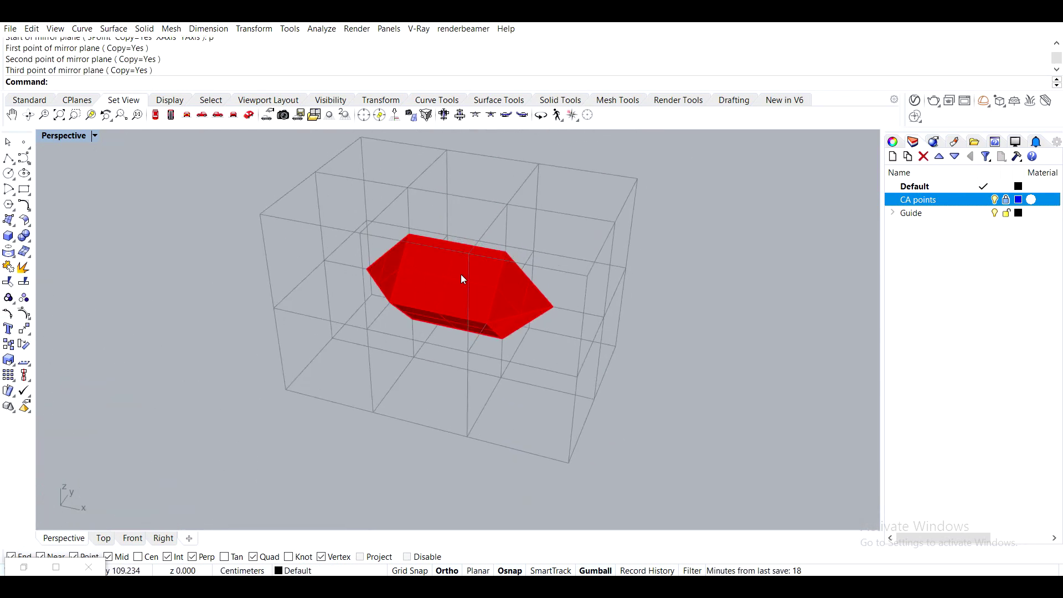
Switch to Grasshopper, turn on the Cocoon component's preview and view its mesh around the CA points.
{"action": "scroll", "coordinate": [443, 289], "scroll_direction": "down", "scroll_amount": 10}
{"action": "right_click_drag", "start_coordinate": [668, 354], "coordinate": [476, 202], "text": "shift"}
{"action": "scroll", "coordinate": [530, 291], "scroll_direction": "up", "scroll_amount": 4}
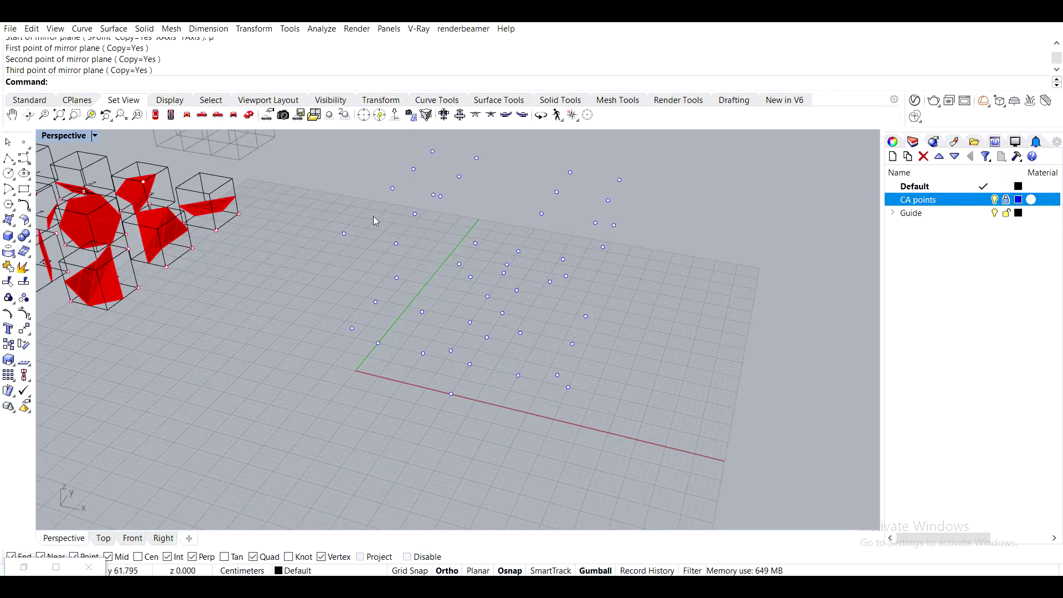
{"action": "right_click_drag", "start_coordinate": [376, 221], "coordinate": [382, 239], "text": "shift"}
{"action": "left_click", "coordinate": [24, 568]}
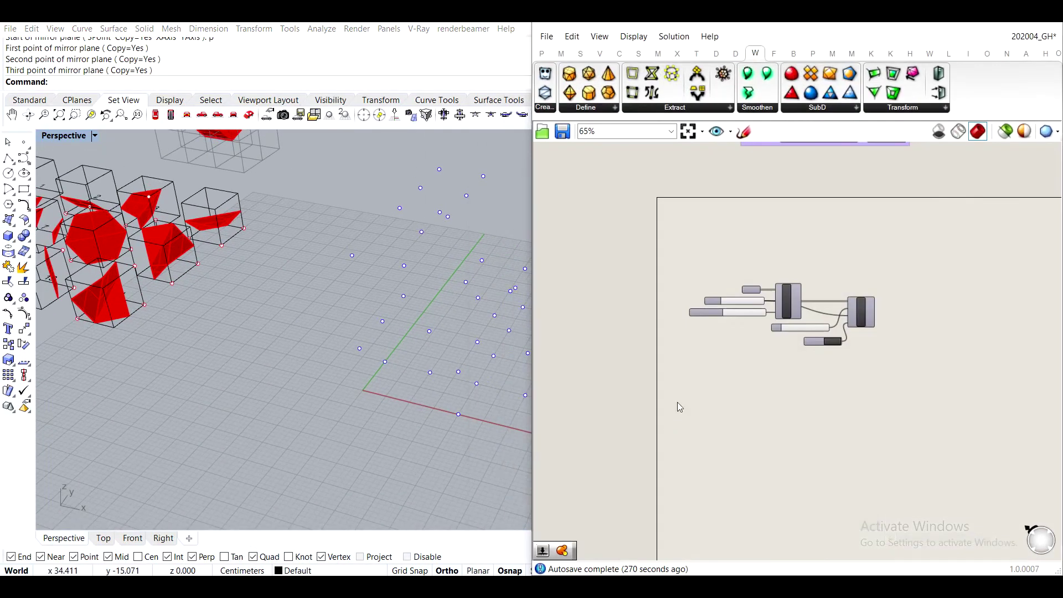
{"action": "left_click", "coordinate": [873, 306]}
{"action": "middle_click", "coordinate": [861, 310]}
{"action": "left_click", "coordinate": [840, 294]}
{"action": "left_click", "coordinate": [764, 216]}
{"action": "mouse_move", "coordinate": [487, 217]}
{"action": "right_mouse_down"}
{"action": "mouse_move", "coordinate": [456, 202]}
{"action": "mouse_move", "coordinate": [481, 208]}
{"action": "right_mouse_up"}
{"action": "scroll", "coordinate": [291, 242], "scroll_direction": "up", "scroll_amount": 3}
{"action": "left_click_drag", "start_coordinate": [244, 186], "coordinate": [408, 304]}
{"action": "mouse_move", "coordinate": [328, 238]}
{"action": "right_mouse_down"}
{"action": "mouse_move", "coordinate": [315, 240]}
{"action": "mouse_move", "coordinate": [331, 247]}
{"action": "right_mouse_up"}
{"action": "scroll", "coordinate": [230, 205], "scroll_direction": "down", "scroll_amount": 5}
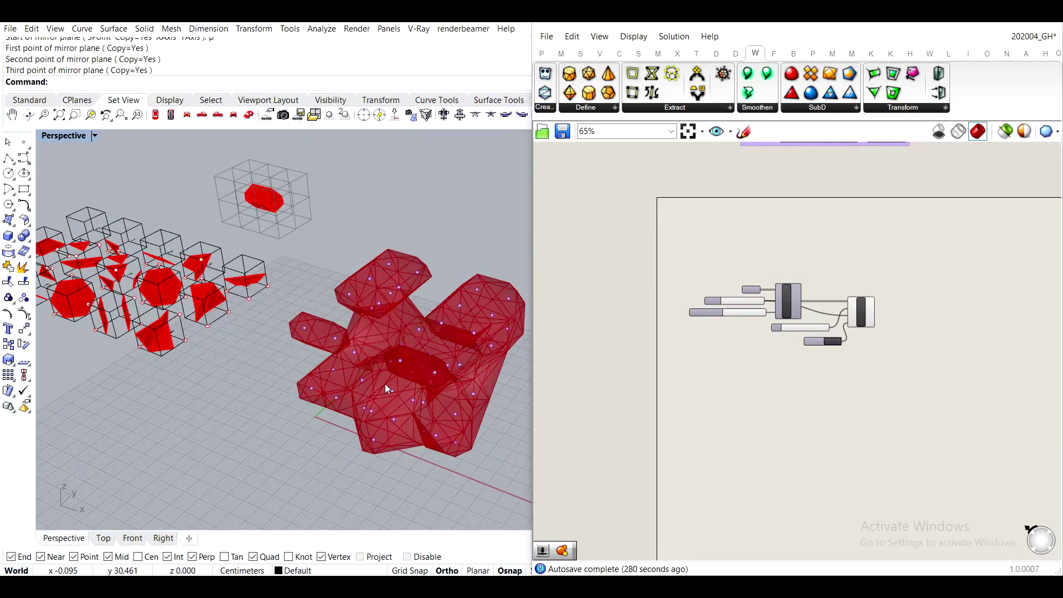
Delete the assembled case surfaces and the two sample points inside the wireframe grid.
{"action": "right_click_drag", "start_coordinate": [282, 226], "coordinate": [404, 310]}
{"action": "left_click_drag", "start_coordinate": [909, 404], "coordinate": [670, 238]}
{"action": "right_click_drag", "start_coordinate": [341, 349], "coordinate": [161, 216], "text": "shift"}
{"action": "right_click_drag", "start_coordinate": [208, 247], "coordinate": [437, 313], "text": "shift"}
{"action": "scroll", "coordinate": [354, 299], "scroll_direction": "up", "scroll_amount": 3}
{"action": "left_click_drag", "start_coordinate": [161, 174], "coordinate": [427, 357]}
{"action": "key", "text": "Delete"}
Unlock the wireframe grid's curves with the UnlockSelected command.
{"action": "right_click_drag", "start_coordinate": [426, 358], "coordinate": [415, 356]}
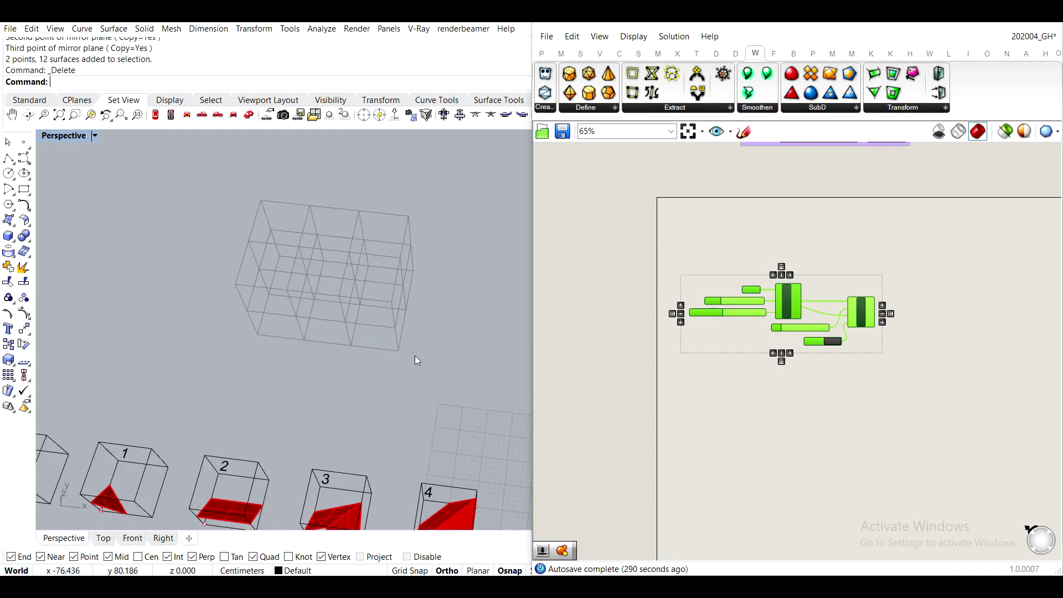
{"action": "scroll", "coordinate": [416, 358], "scroll_direction": "down", "scroll_amount": 2}
{"action": "right_click_drag", "start_coordinate": [323, 374], "coordinate": [341, 360]}
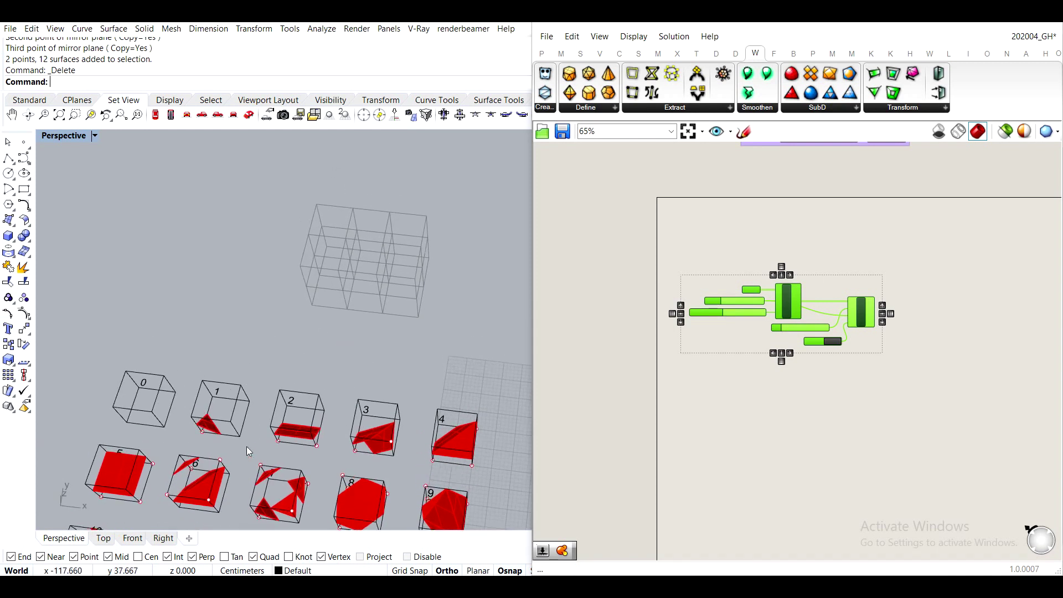
{"action": "type", "text": "UnlockSelected"}
{"action": "key", "text": "Return"}
{"action": "mouse_move", "coordinate": [258, 166]}
{"action": "left_mouse_down"}
{"action": "mouse_move", "coordinate": [449, 344]}
{"action": "mouse_move", "coordinate": [257, 172]}
{"action": "left_mouse_up"}
{"action": "key", "text": "Return"}
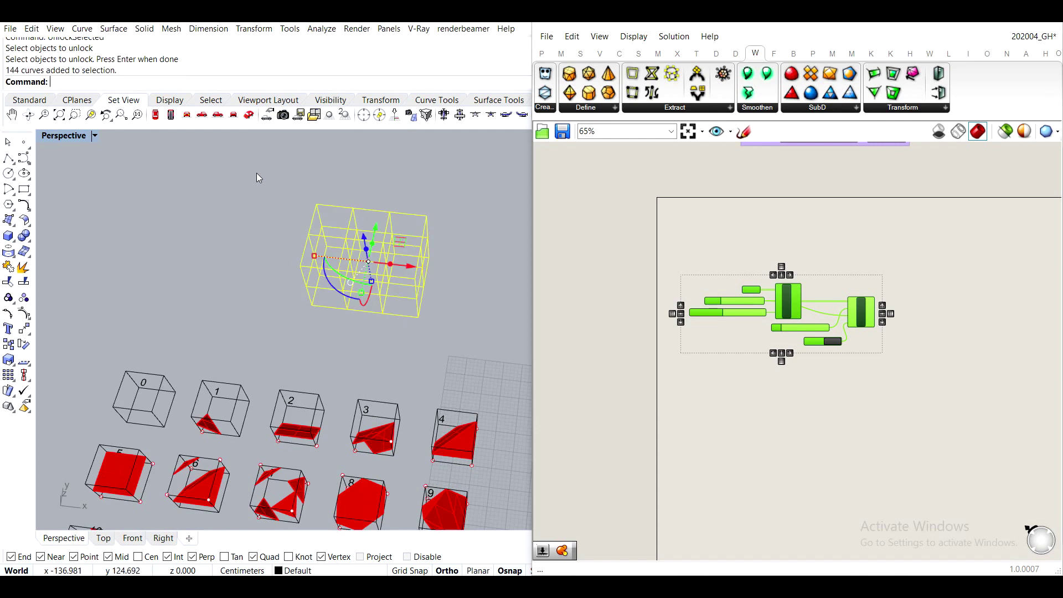
{"action": "left_click", "coordinate": [221, 184]}
{"action": "right_click_drag", "start_coordinate": [381, 295], "coordinate": [299, 274], "text": "shift"}
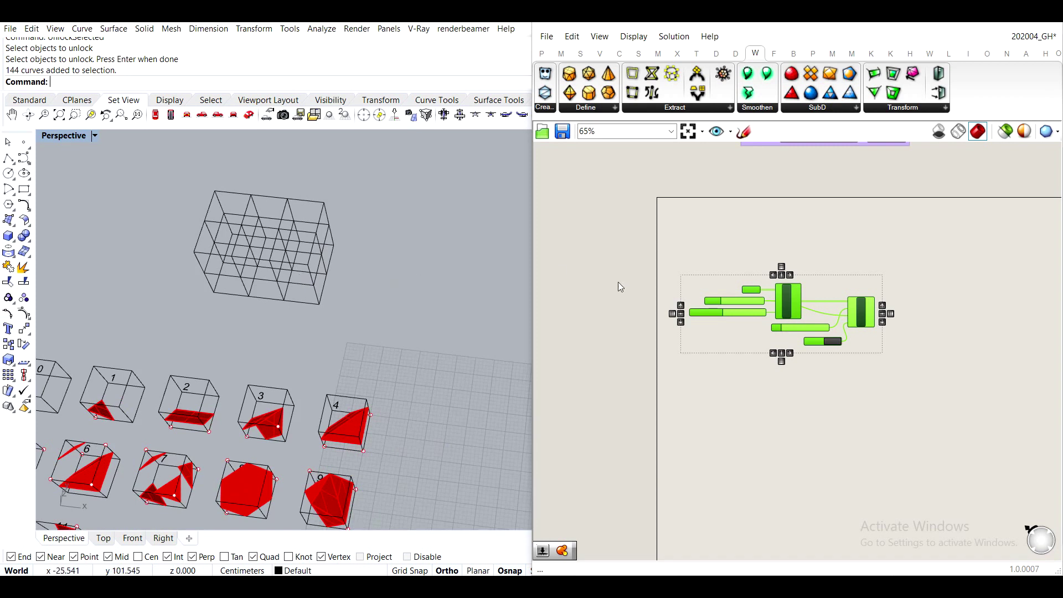
Add a Point parameter to the empty area of the Grasshopper canvas below the Cocoon definition.
{"action": "scroll", "coordinate": [757, 328], "scroll_direction": "down", "scroll_amount": 2}
{"action": "right_click_drag", "start_coordinate": [757, 328], "coordinate": [755, 391]}
{"action": "left_click_drag", "start_coordinate": [749, 389], "coordinate": [834, 319]}
{"action": "left_click", "coordinate": [722, 276]}
{"action": "right_click_drag", "start_coordinate": [704, 455], "coordinate": [665, 316]}
{"action": "scroll", "coordinate": [374, 352], "scroll_direction": "down", "scroll_amount": 7}
{"action": "right_click_drag", "start_coordinate": [380, 360], "coordinate": [222, 281], "text": "shift"}
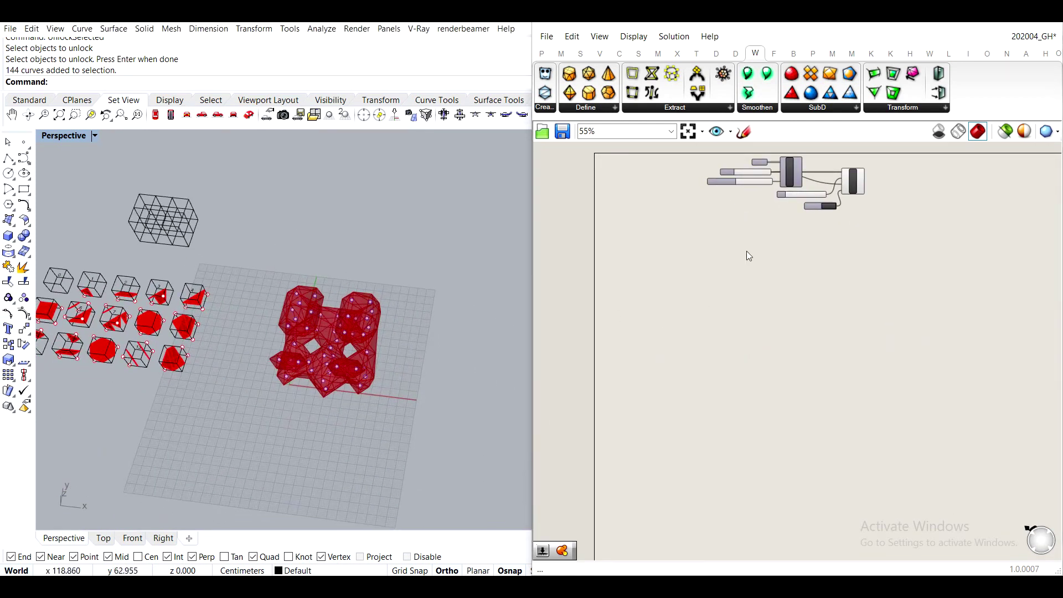
{"action": "double_click", "coordinate": [683, 309]}
{"action": "type", "text": "point"}
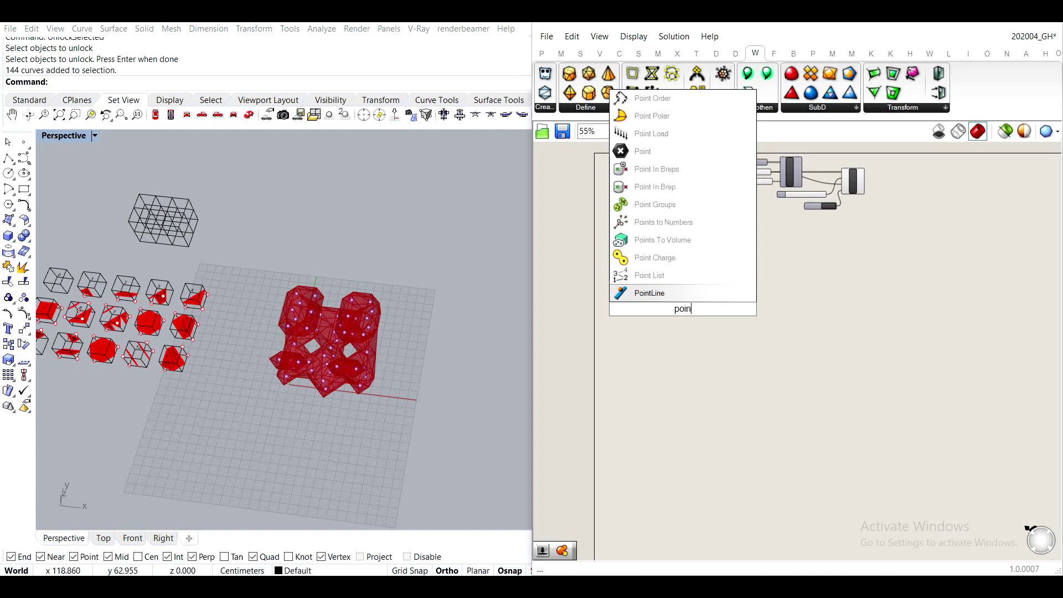
{"action": "key", "text": "Return"}
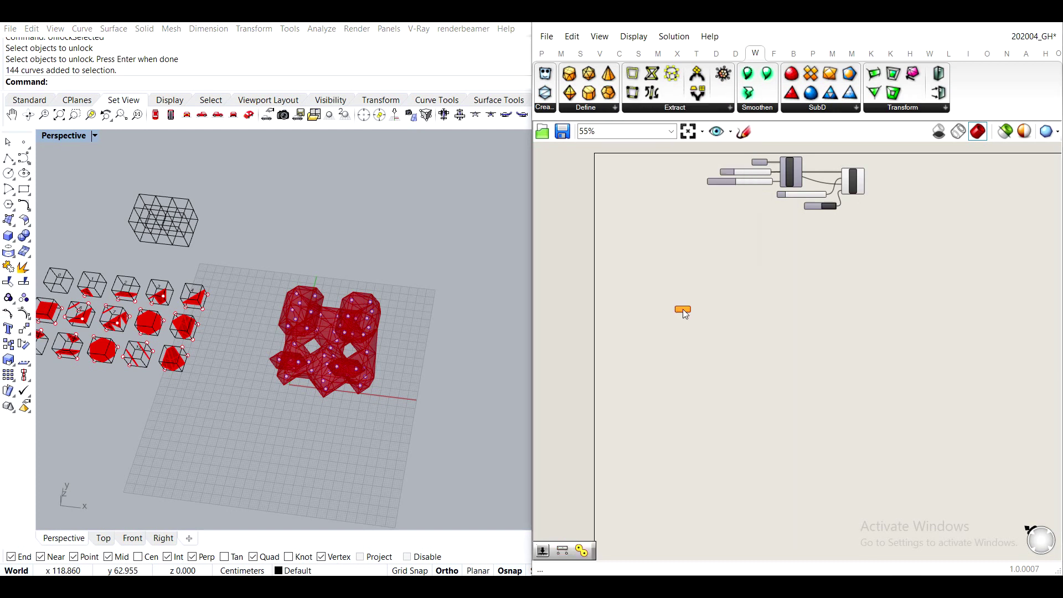
Unlock the CA points layer in Rhino and reference all of its points in the new Point parameter.
{"action": "left_click", "coordinate": [1002, 26]}
{"action": "left_click", "coordinate": [1007, 199]}
{"action": "right_click_drag", "start_coordinate": [376, 335], "coordinate": [403, 364]}
{"action": "key", "text": "Return"}
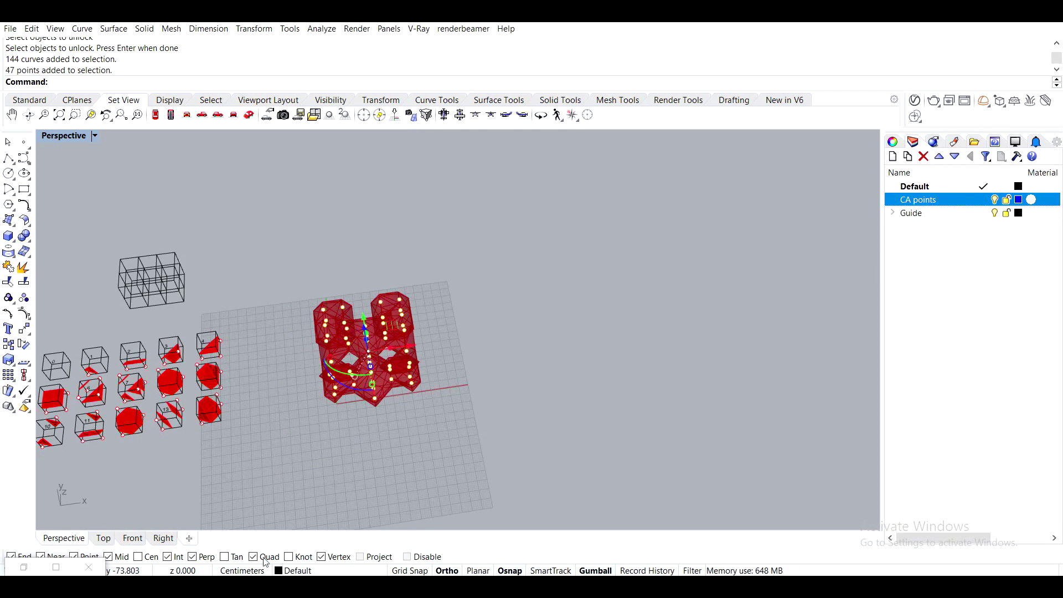
{"action": "left_click", "coordinate": [24, 567]}
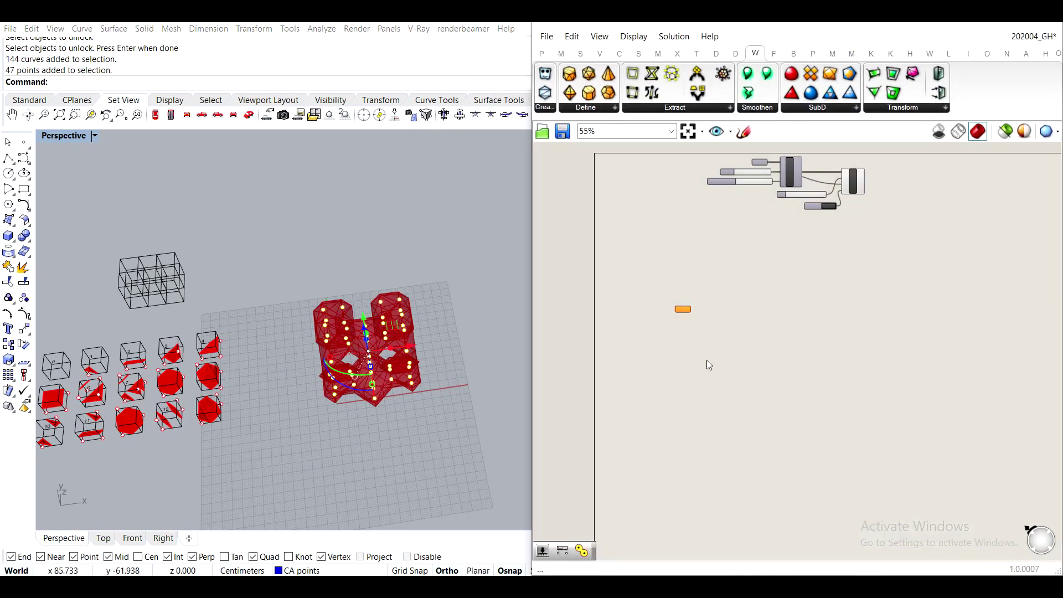
{"action": "right_click", "coordinate": [685, 315]}
{"action": "left_click", "coordinate": [843, 453]}
{"action": "scroll", "coordinate": [683, 304], "scroll_direction": "up", "scroll_amount": 5}
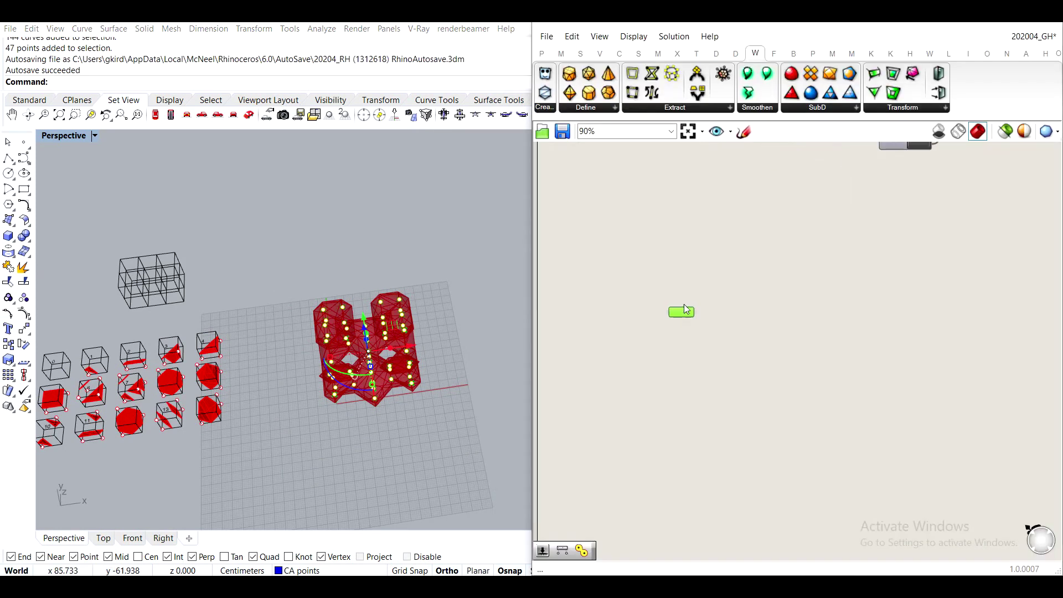
{"action": "left_click", "coordinate": [640, 280]}
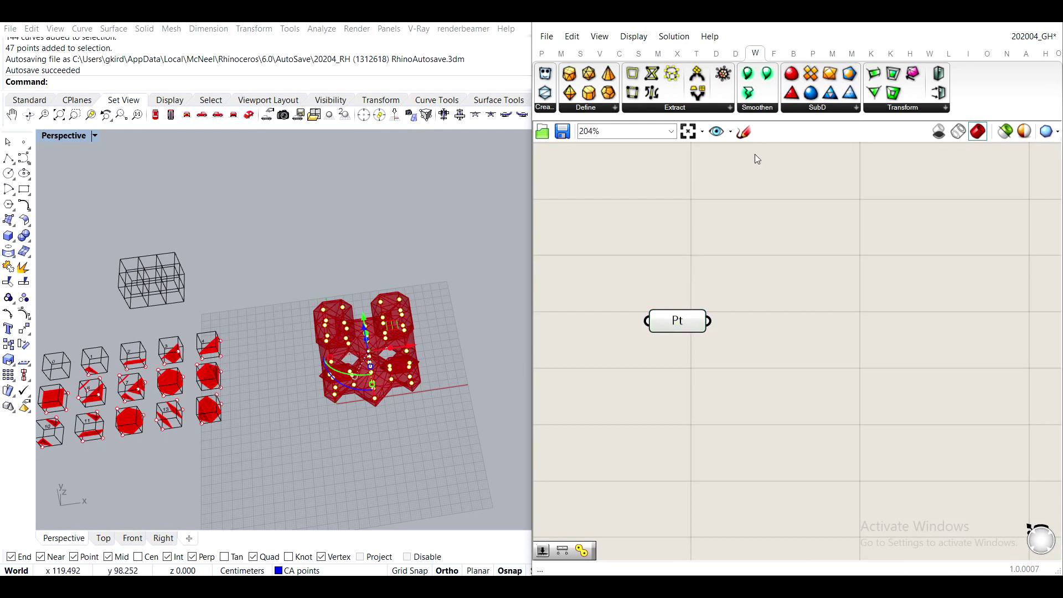
Turn off the Cocoon component's preview in the existing Grasshopper definition.
{"action": "right_click_drag", "start_coordinate": [761, 231], "coordinate": [732, 427]}
{"action": "scroll", "coordinate": [734, 424], "scroll_direction": "down", "scroll_amount": 4}
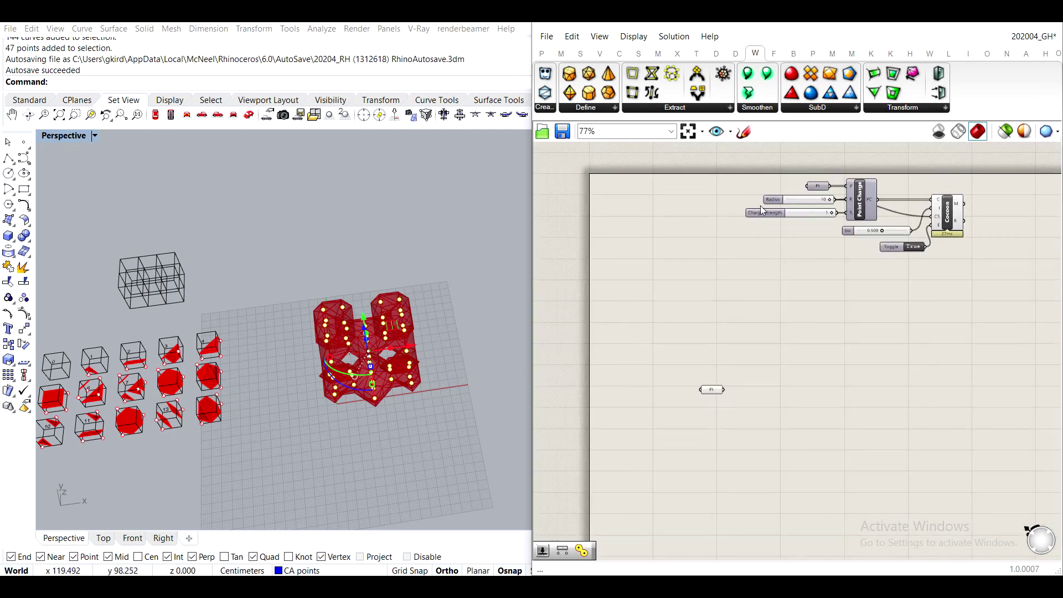
{"action": "scroll", "coordinate": [827, 173], "scroll_direction": "up", "scroll_amount": 3}
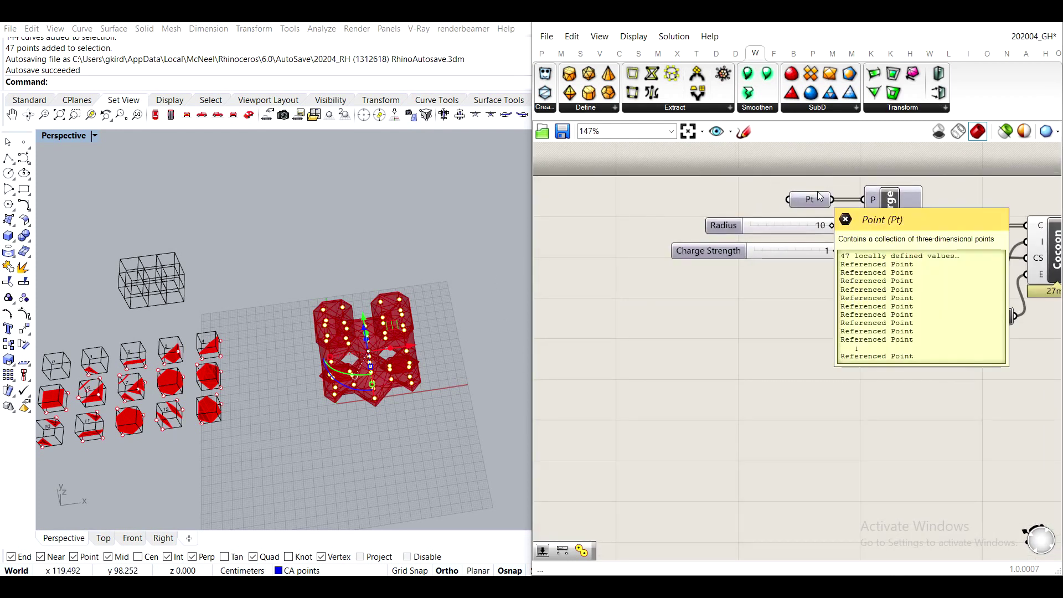
{"action": "scroll", "coordinate": [813, 198], "scroll_direction": "down", "scroll_amount": 2}
{"action": "left_click", "coordinate": [985, 239]}
{"action": "middle_click", "coordinate": [985, 238]}
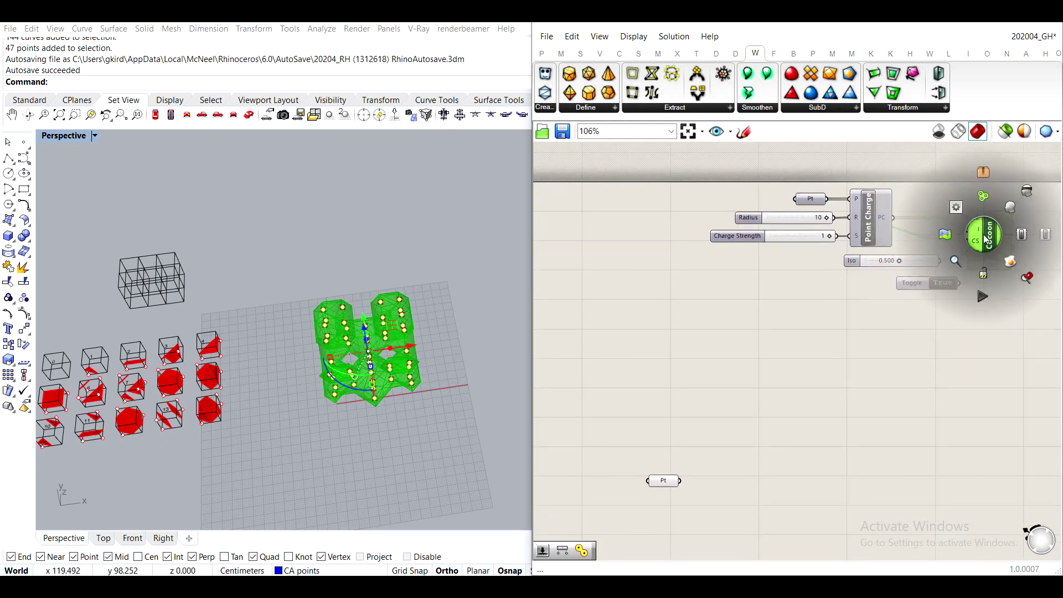
{"action": "left_click", "coordinate": [1029, 195]}
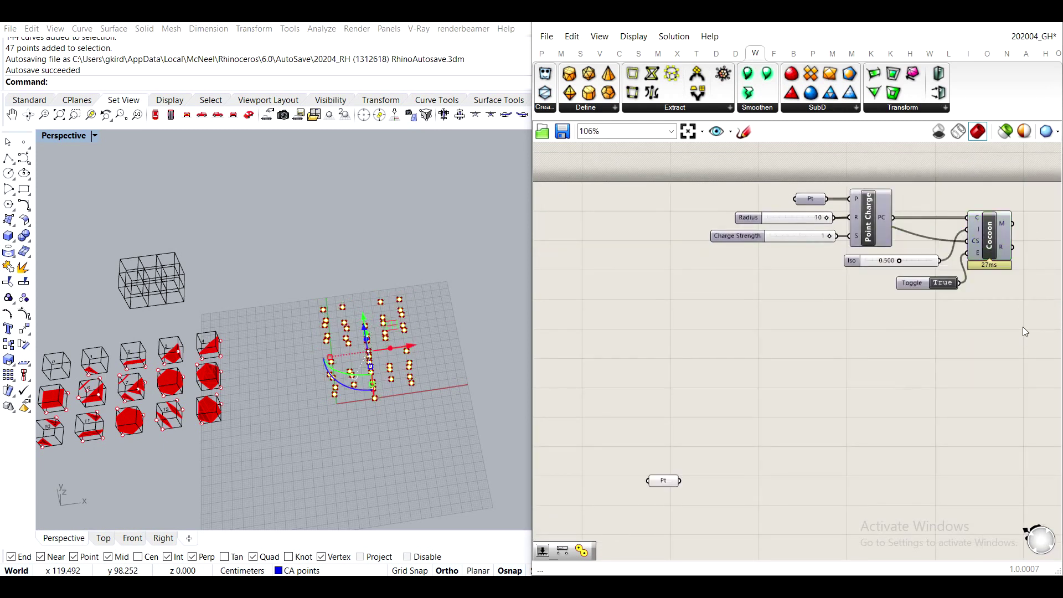
Switch to Rhino and hide the CA points layer.
{"action": "left_click", "coordinate": [992, 33]}
{"action": "key", "text": "Escape"}
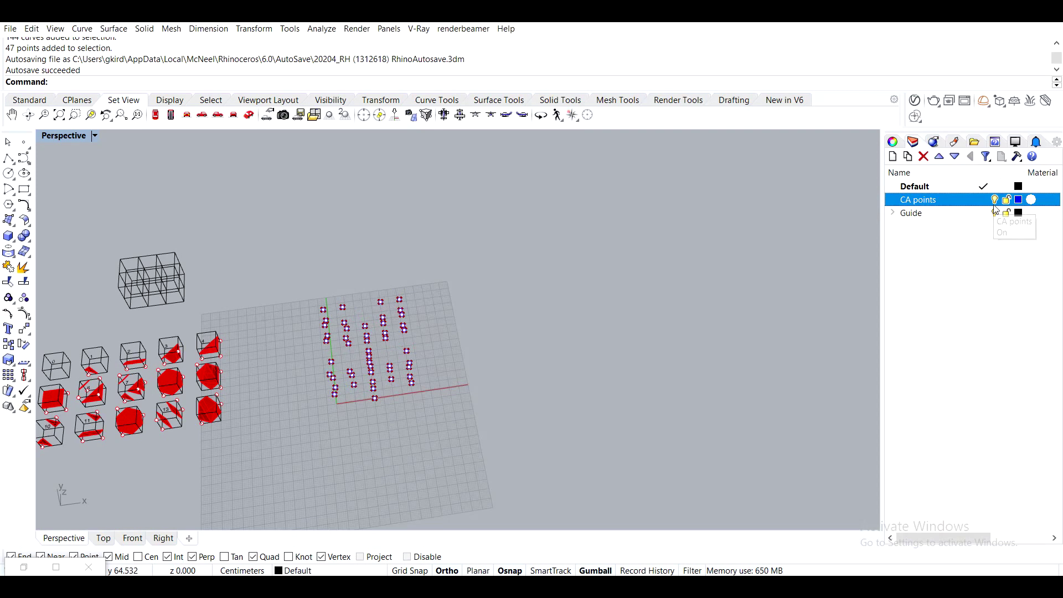
{"action": "right_click_drag", "start_coordinate": [575, 325], "coordinate": [441, 319]}
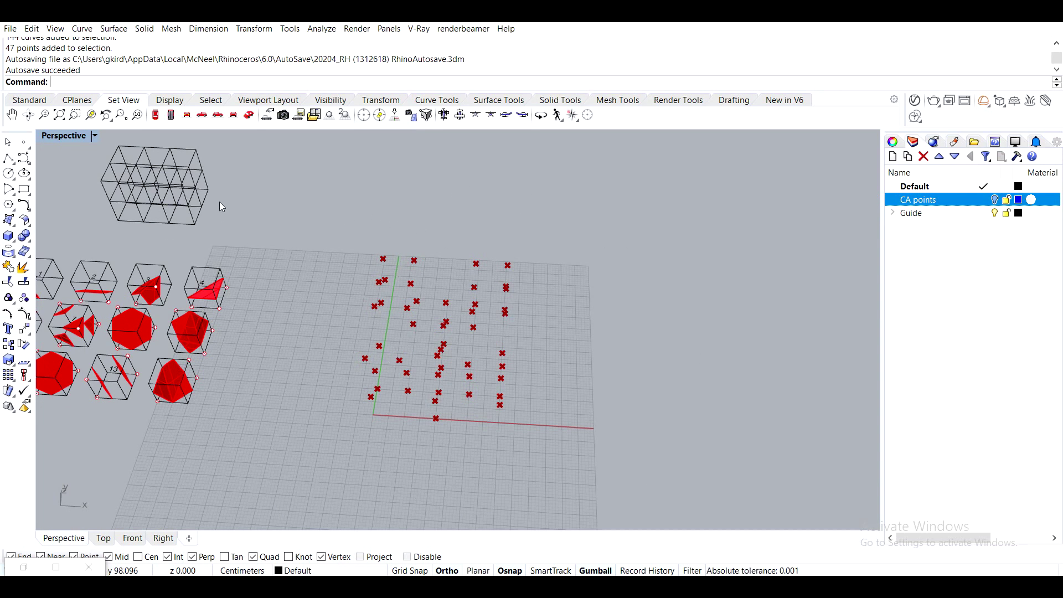
Add a Bounding Box component in Grasshopper and connect the new Point parameter to its content input.
{"action": "left_click", "coordinate": [24, 567]}
{"action": "right_click_drag", "start_coordinate": [816, 392], "coordinate": [862, 244]}
{"action": "scroll", "coordinate": [699, 341], "scroll_direction": "up", "scroll_amount": 3}
{"action": "left_click_drag", "start_coordinate": [723, 328], "coordinate": [713, 351]}
{"action": "left_click", "coordinate": [795, 314]}
{"action": "right_click_drag", "start_coordinate": [793, 382], "coordinate": [743, 344]}
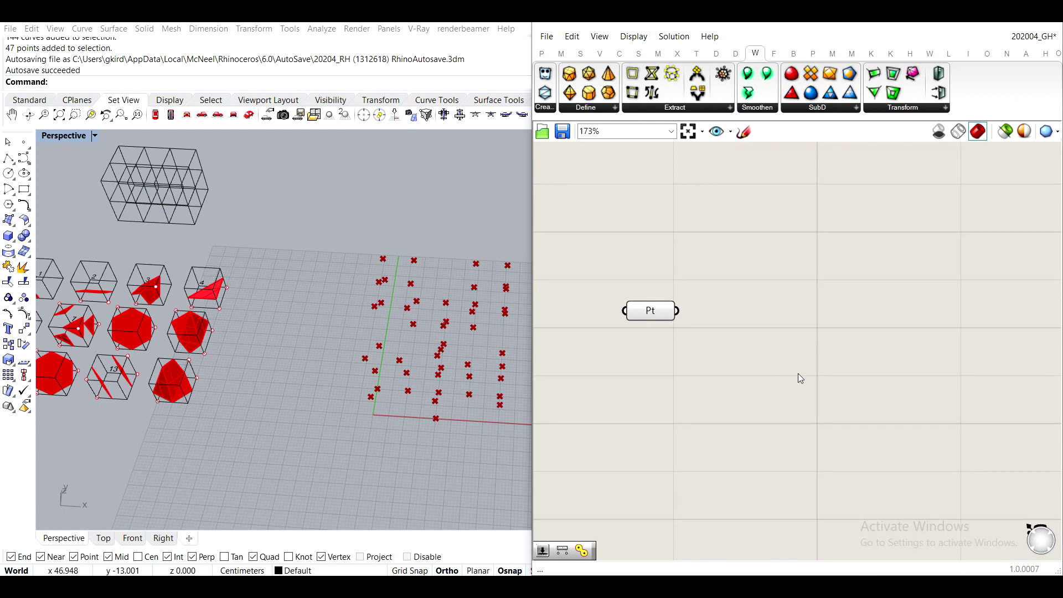
{"action": "double_click", "coordinate": [781, 411]}
{"action": "type", "text": "bbox"}
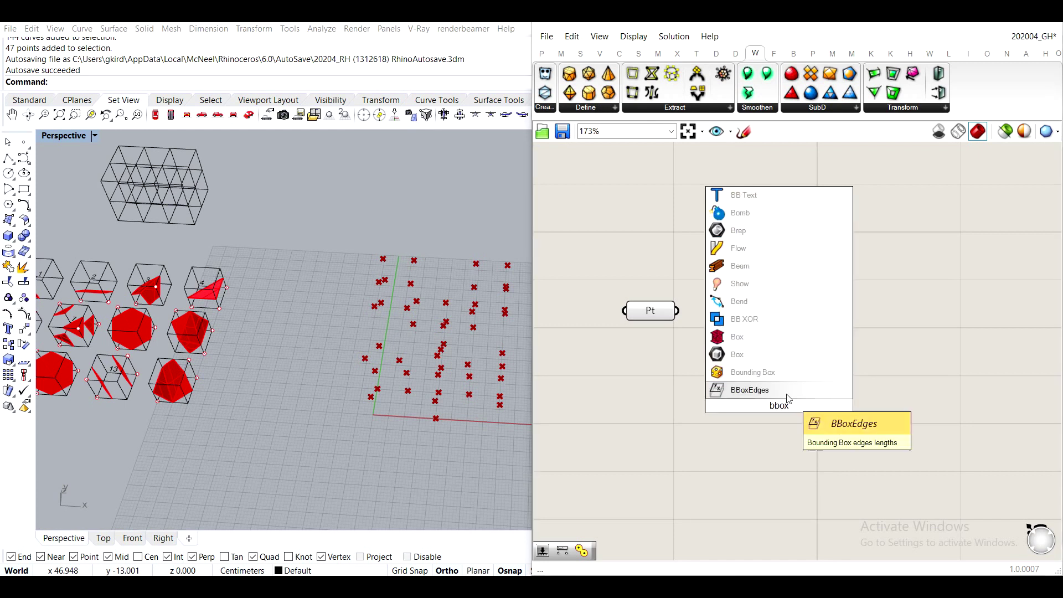
{"action": "left_click", "coordinate": [753, 372]}
{"action": "mouse_move", "coordinate": [678, 311]}
{"action": "left_mouse_down"}
{"action": "mouse_move", "coordinate": [746, 395]}
{"action": "mouse_move", "coordinate": [767, 321]}
{"action": "left_mouse_up"}
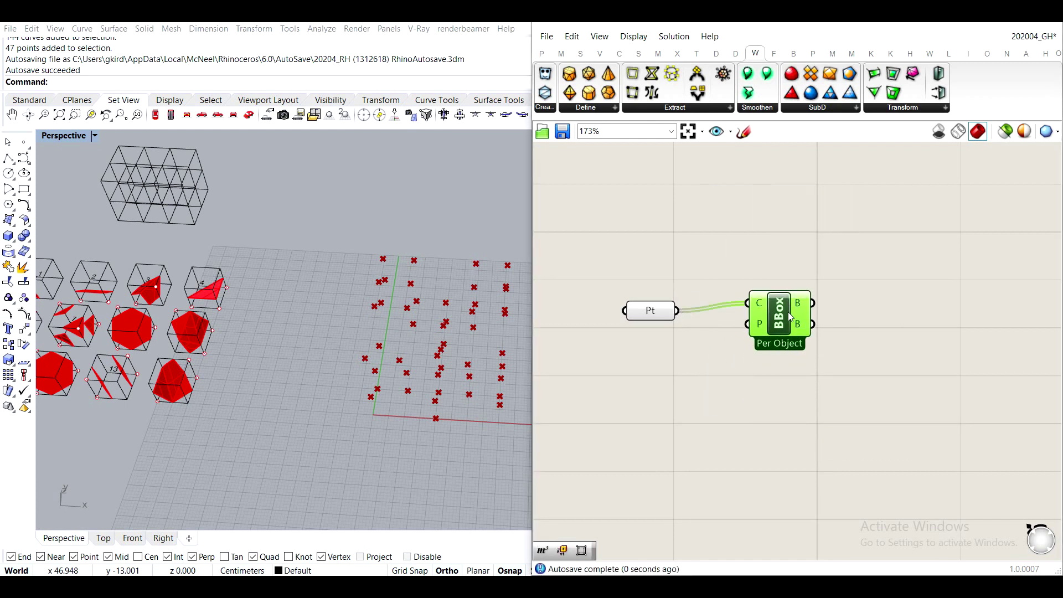
{"action": "left_click", "coordinate": [811, 254]}
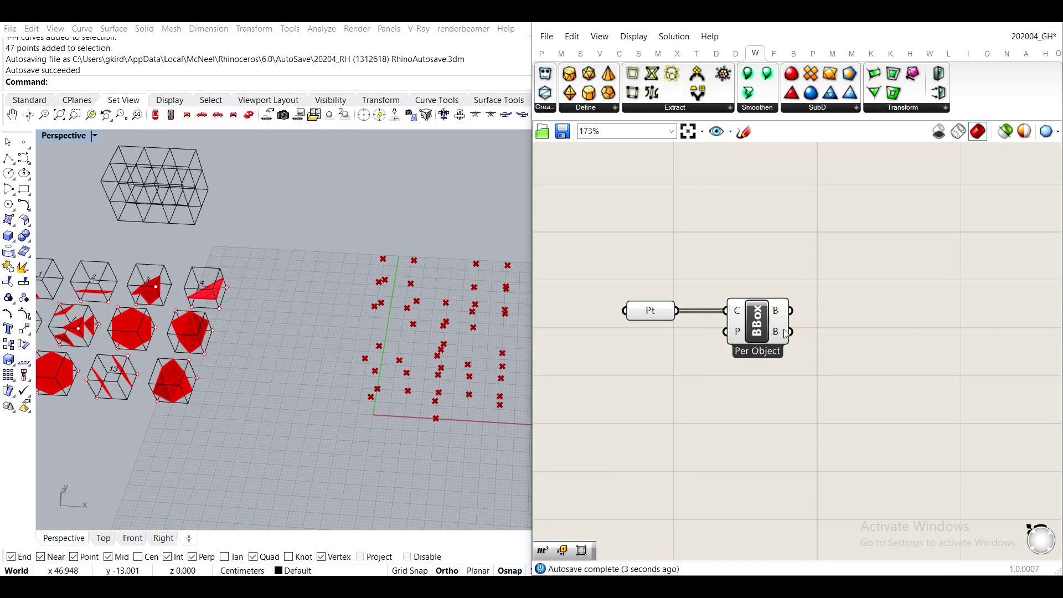
Set the Bounding Box component to Union Box so a single box encloses all the points.
{"action": "left_click", "coordinate": [752, 329]}
{"action": "scroll", "coordinate": [754, 325], "scroll_direction": "up", "scroll_amount": 3}
{"action": "right_click", "coordinate": [759, 321]}
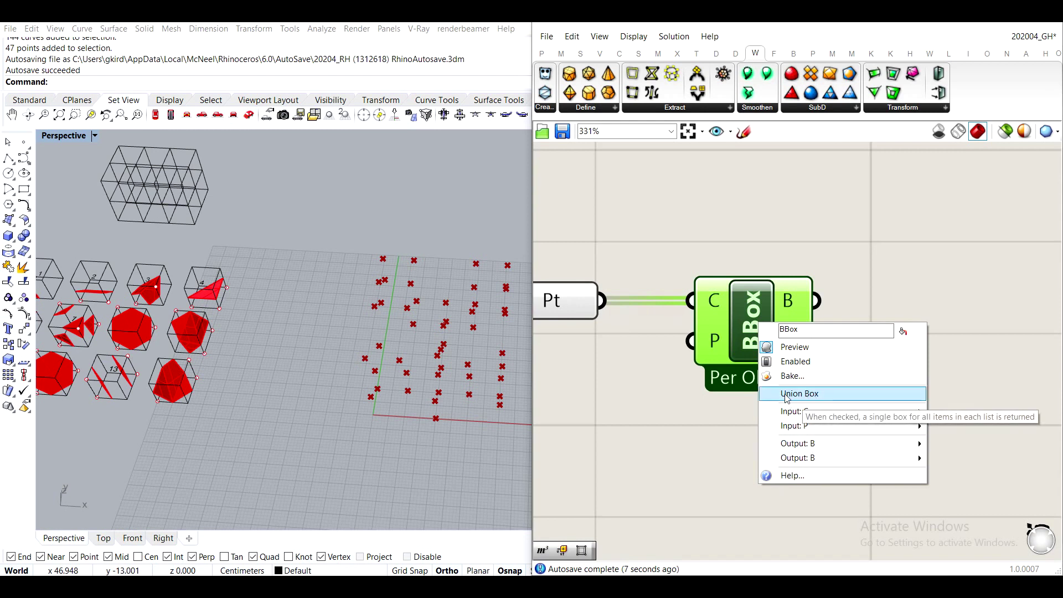
{"action": "left_click", "coordinate": [673, 415]}
{"action": "right_click", "coordinate": [750, 302]}
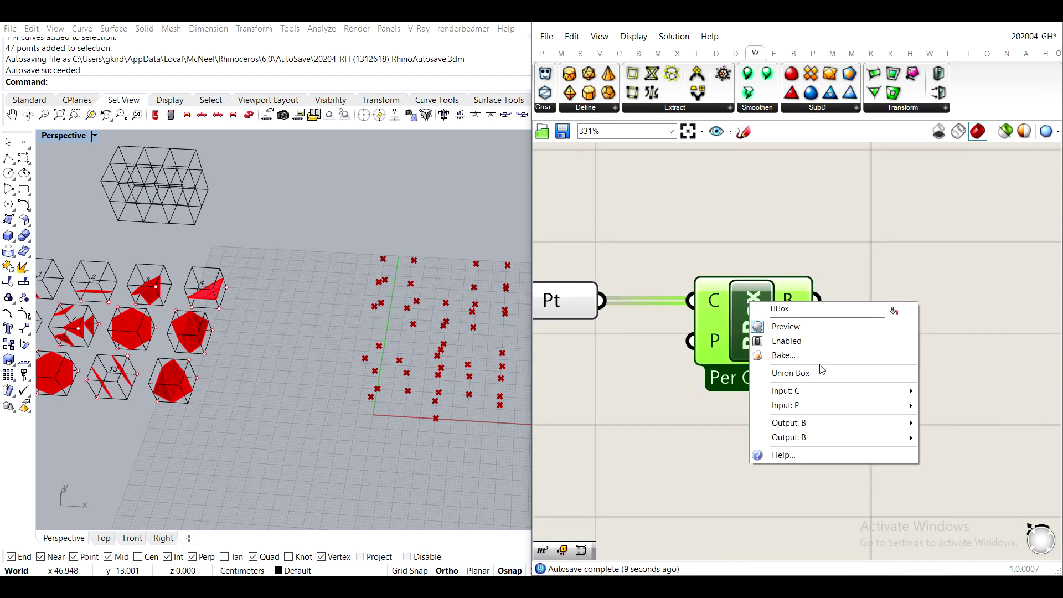
{"action": "left_click", "coordinate": [791, 373]}
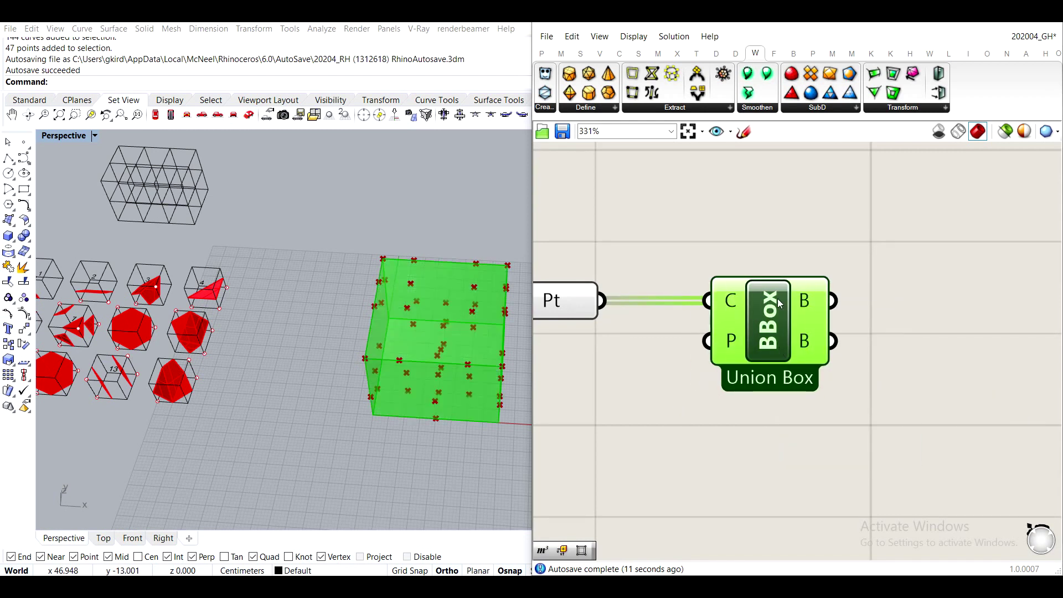
{"action": "left_click", "coordinate": [654, 322]}
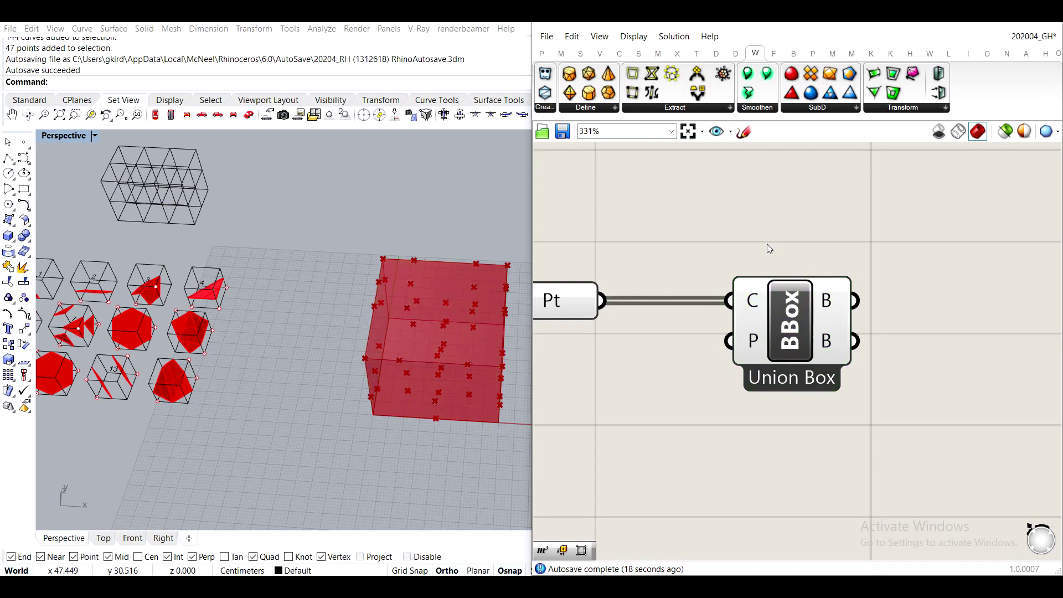
Examine the Bounding Box component's plane input and the box around the points in the Rhino viewport.
{"action": "scroll", "coordinate": [766, 244], "scroll_direction": "down", "scroll_amount": 3}
{"action": "scroll", "coordinate": [757, 316], "scroll_direction": "up", "scroll_amount": 3}
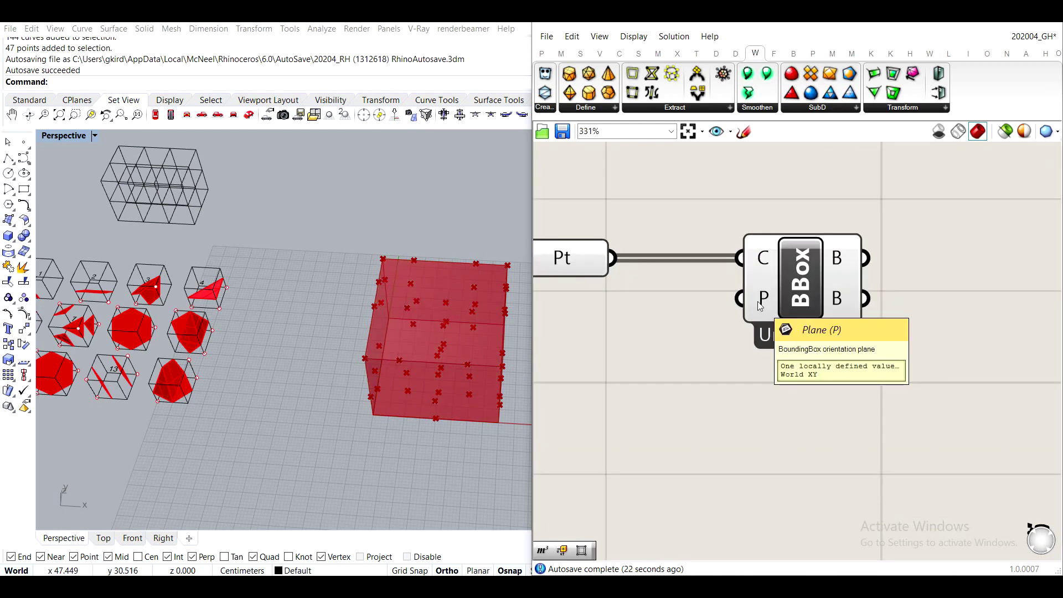
{"action": "right_click_drag", "start_coordinate": [342, 383], "coordinate": [354, 297]}
{"action": "scroll", "coordinate": [370, 411], "scroll_direction": "up", "scroll_amount": 3}
{"action": "scroll", "coordinate": [299, 392], "scroll_direction": "down", "scroll_amount": 5}
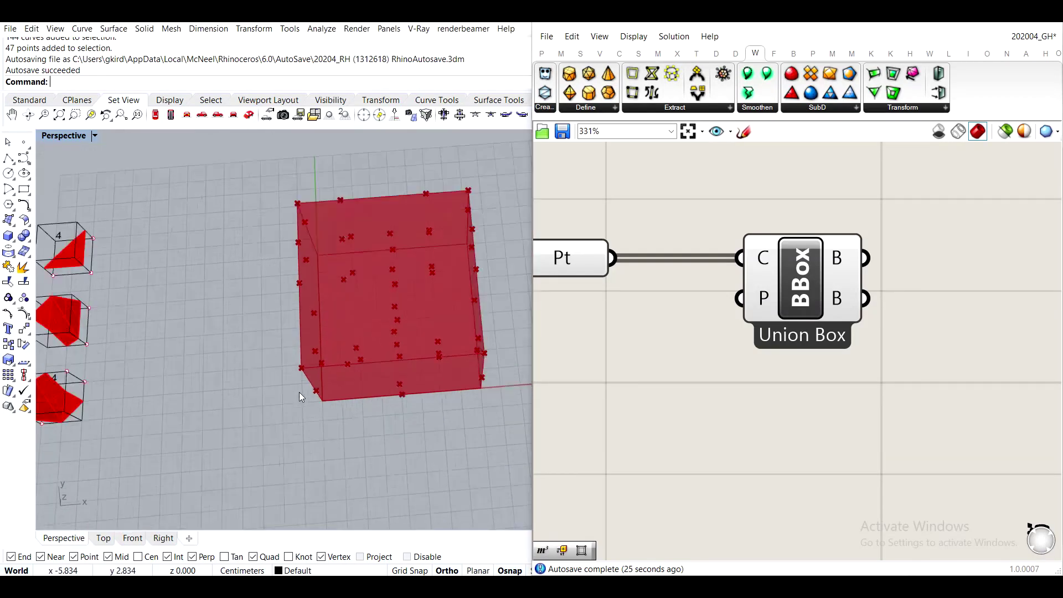
Examine the union bounding box and the CA points it encloses from several sides and distances in the Rhino viewport.
{"action": "scroll", "coordinate": [288, 444], "scroll_direction": "up", "scroll_amount": 2}
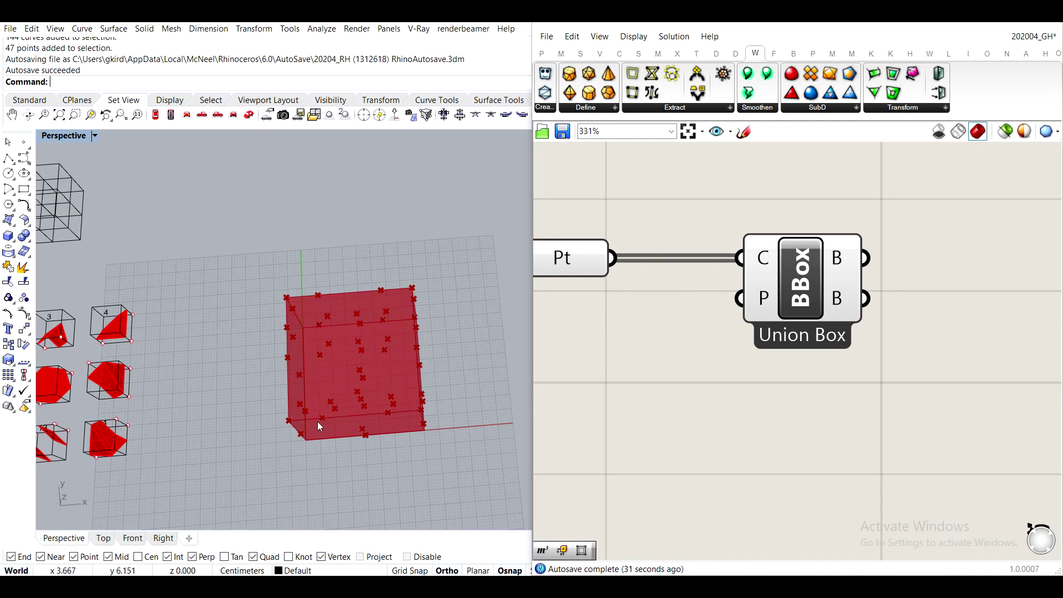
{"action": "right_click_drag", "start_coordinate": [319, 426], "coordinate": [346, 400]}
{"action": "right_click_drag", "start_coordinate": [315, 360], "coordinate": [446, 327]}
{"action": "scroll", "coordinate": [366, 311], "scroll_direction": "up", "scroll_amount": 2}
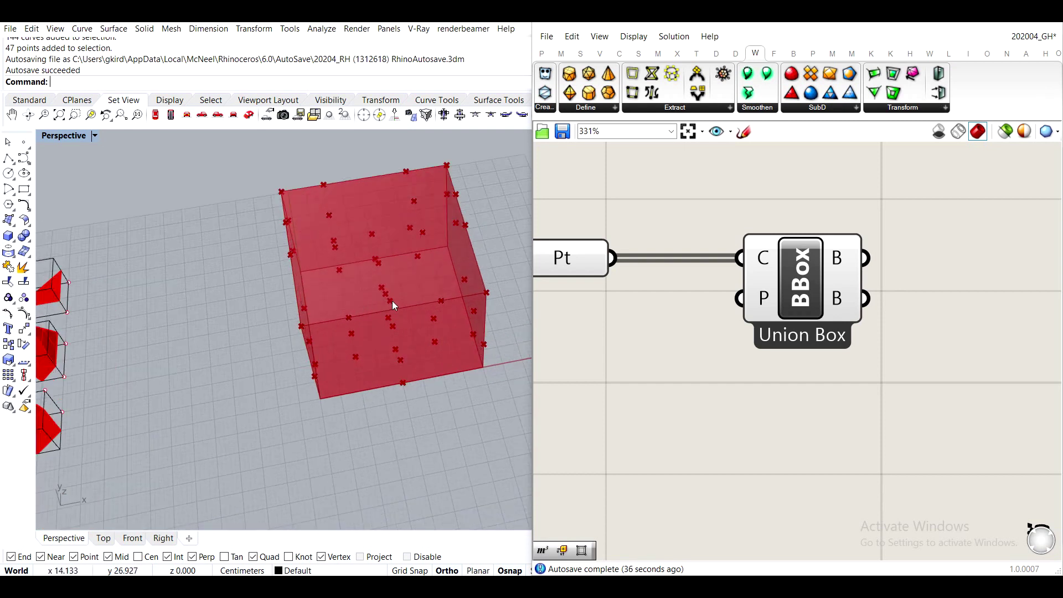
{"action": "scroll", "coordinate": [831, 421], "scroll_direction": "down", "scroll_amount": 2}
{"action": "right_click_drag", "start_coordinate": [374, 387], "coordinate": [419, 473], "text": "shift"}
{"action": "scroll", "coordinate": [419, 473], "scroll_direction": "down", "scroll_amount": 3}
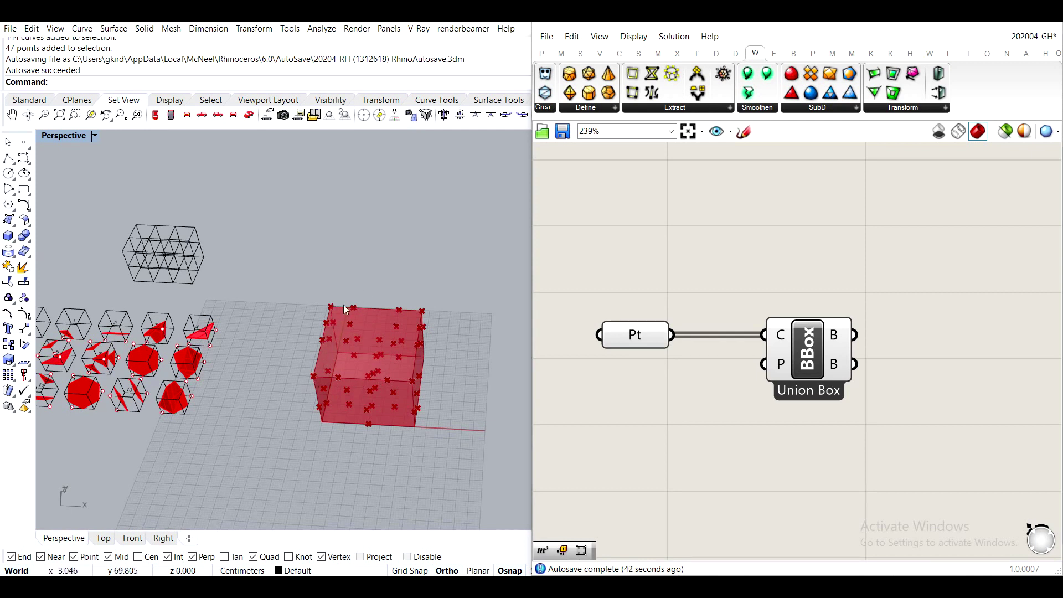
{"action": "scroll", "coordinate": [338, 311], "scroll_direction": "up", "scroll_amount": 3}
{"action": "right_click_drag", "start_coordinate": [342, 352], "coordinate": [387, 317], "text": "shift"}
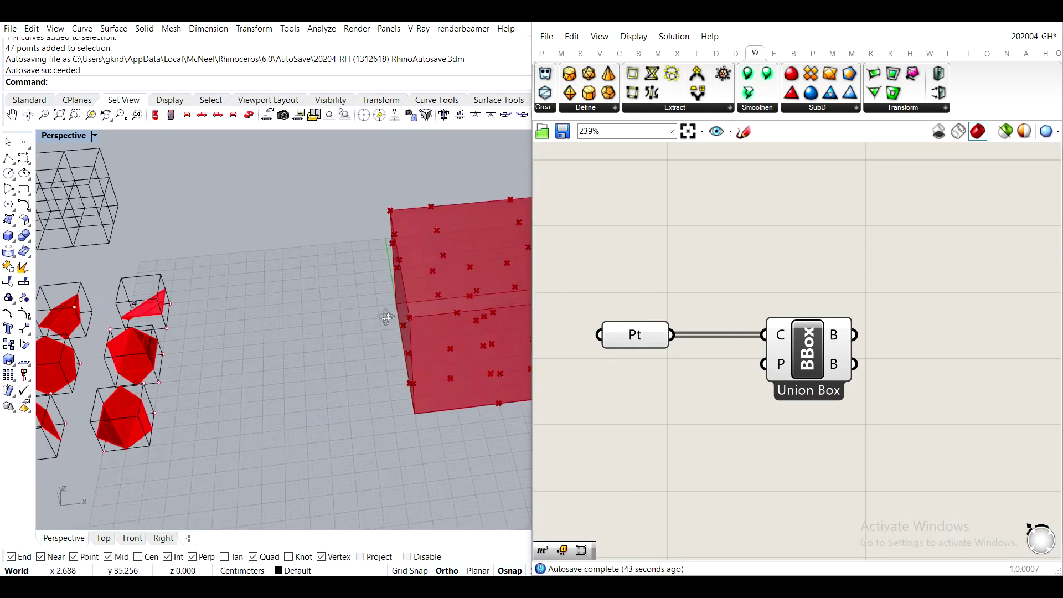
{"action": "scroll", "coordinate": [315, 314], "scroll_direction": "up", "scroll_amount": 3}
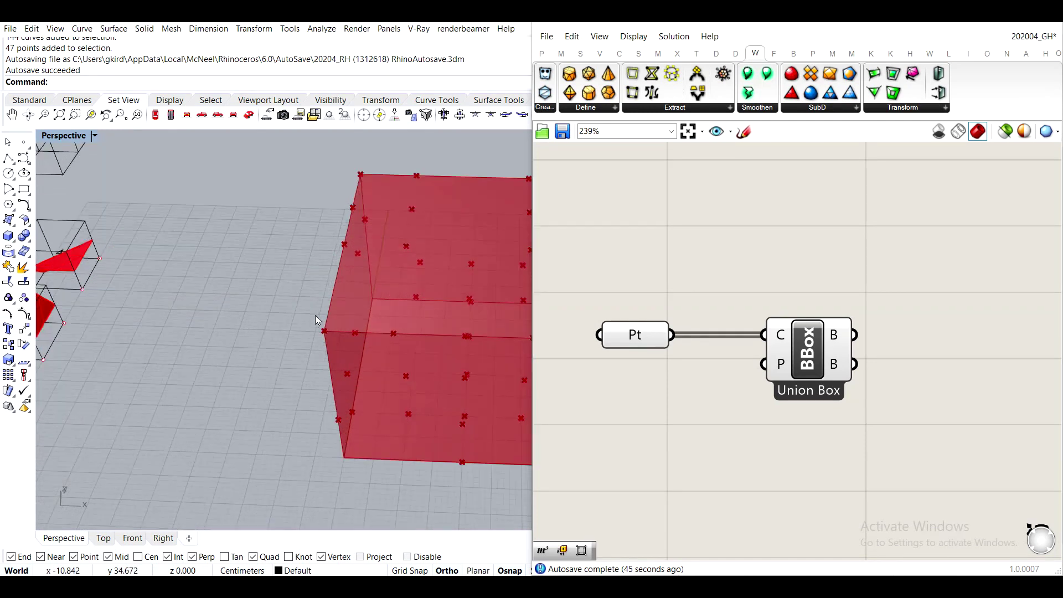
{"action": "scroll", "coordinate": [344, 327], "scroll_direction": "down", "scroll_amount": 3}
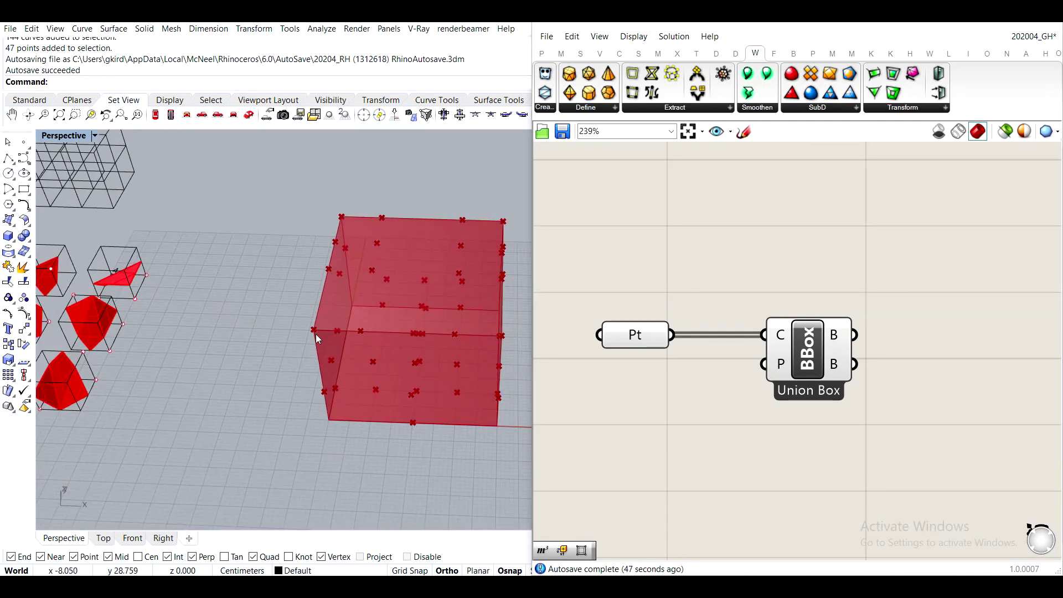
{"action": "scroll", "coordinate": [316, 332], "scroll_direction": "up", "scroll_amount": 5}
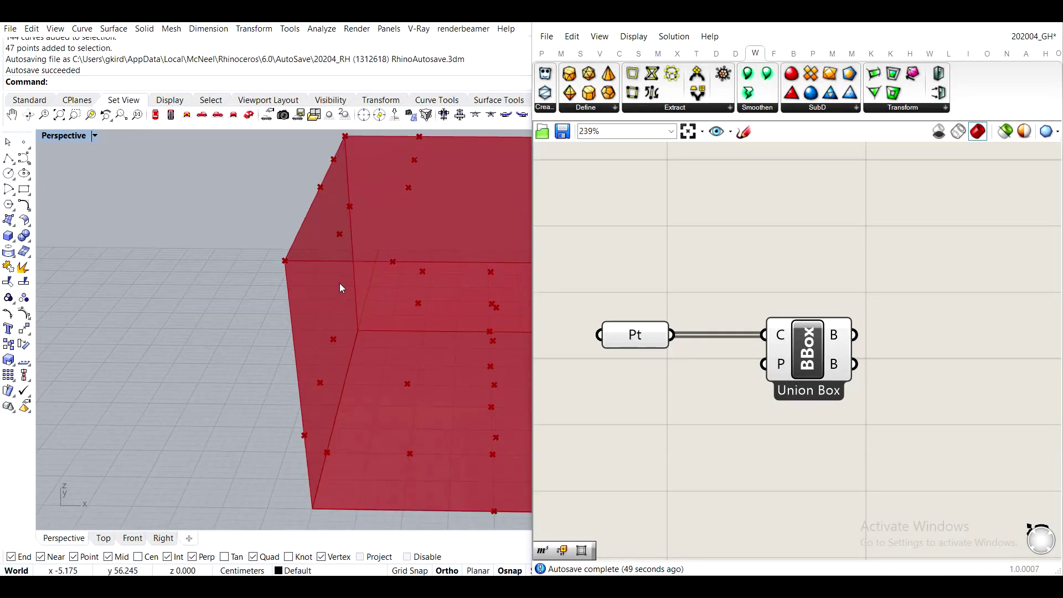
{"action": "scroll", "coordinate": [299, 250], "scroll_direction": "down", "scroll_amount": 5}
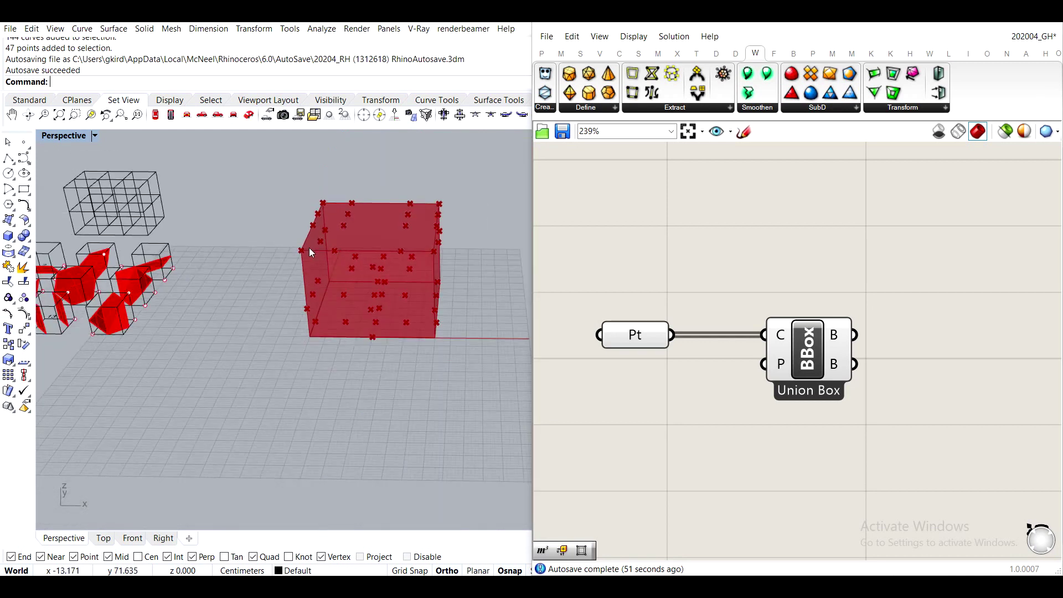
{"action": "scroll", "coordinate": [331, 204], "scroll_direction": "up", "scroll_amount": 6}
{"action": "scroll", "coordinate": [300, 204], "scroll_direction": "down", "scroll_amount": 8}
{"action": "right_click_drag", "start_coordinate": [232, 231], "coordinate": [337, 283], "text": "shift"}
{"action": "scroll", "coordinate": [224, 238], "scroll_direction": "up", "scroll_amount": 6}
{"action": "scroll", "coordinate": [277, 266], "scroll_direction": "down", "scroll_amount": 2}
{"action": "scroll", "coordinate": [450, 293], "scroll_direction": "down", "scroll_amount": 2}
{"action": "right_click_drag", "start_coordinate": [450, 293], "coordinate": [245, 263], "text": "shift"}
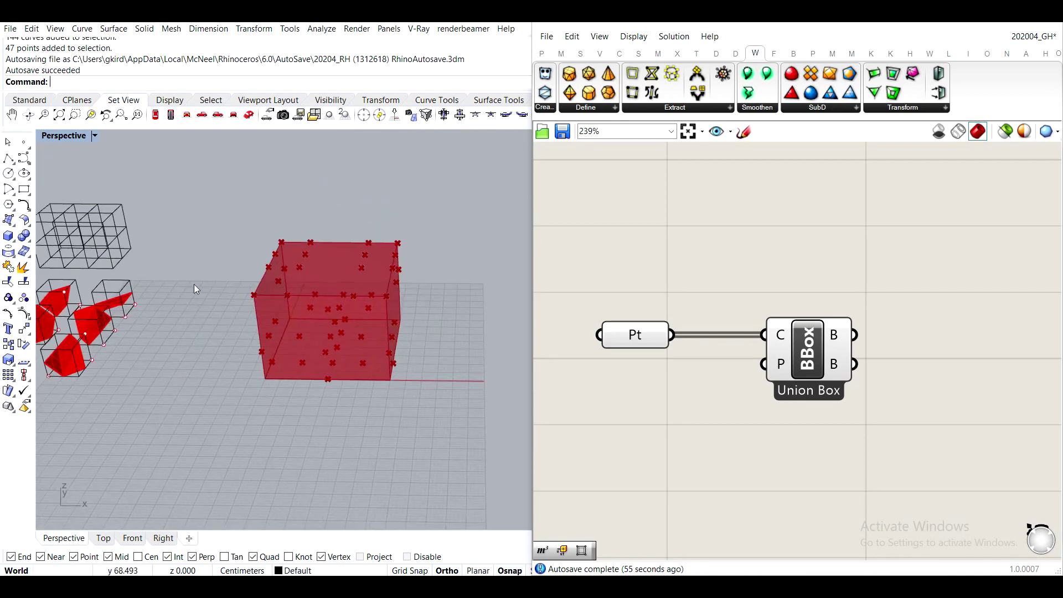
{"action": "scroll", "coordinate": [194, 286], "scroll_direction": "up", "scroll_amount": 6}
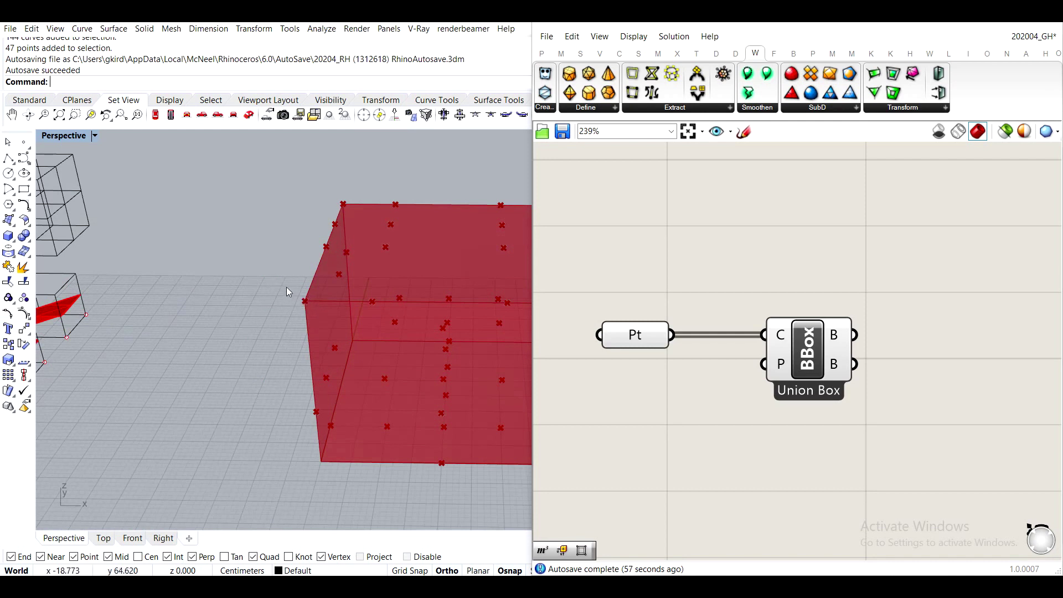
{"action": "scroll", "coordinate": [291, 293], "scroll_direction": "up", "scroll_amount": 3}
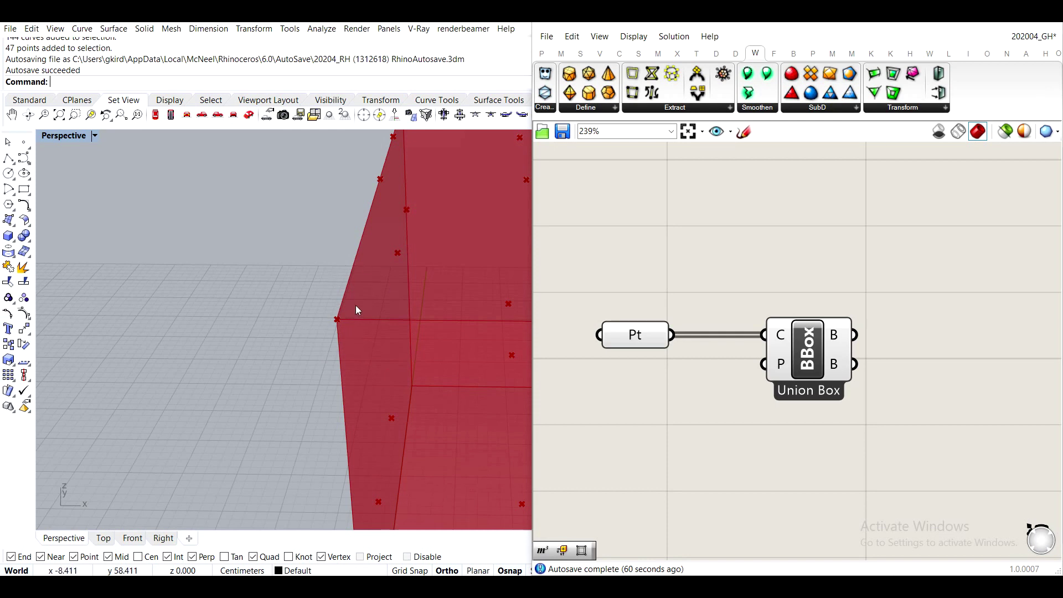
{"action": "scroll", "coordinate": [355, 305], "scroll_direction": "down", "scroll_amount": 5}
{"action": "right_click_drag", "start_coordinate": [442, 353], "coordinate": [265, 335], "text": "shift"}
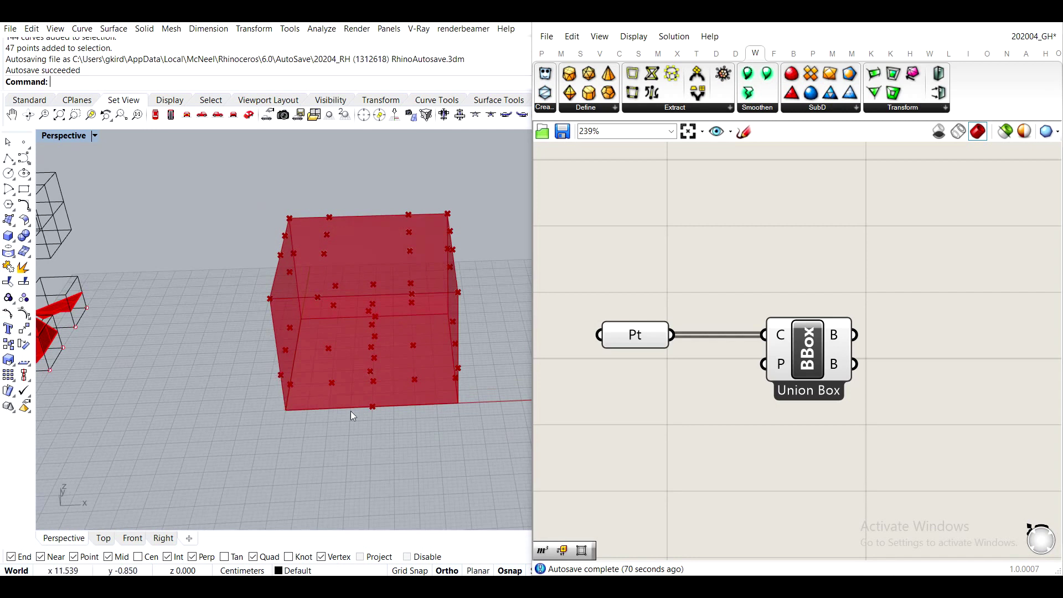
{"action": "right_click_drag", "start_coordinate": [462, 229], "coordinate": [324, 320]}
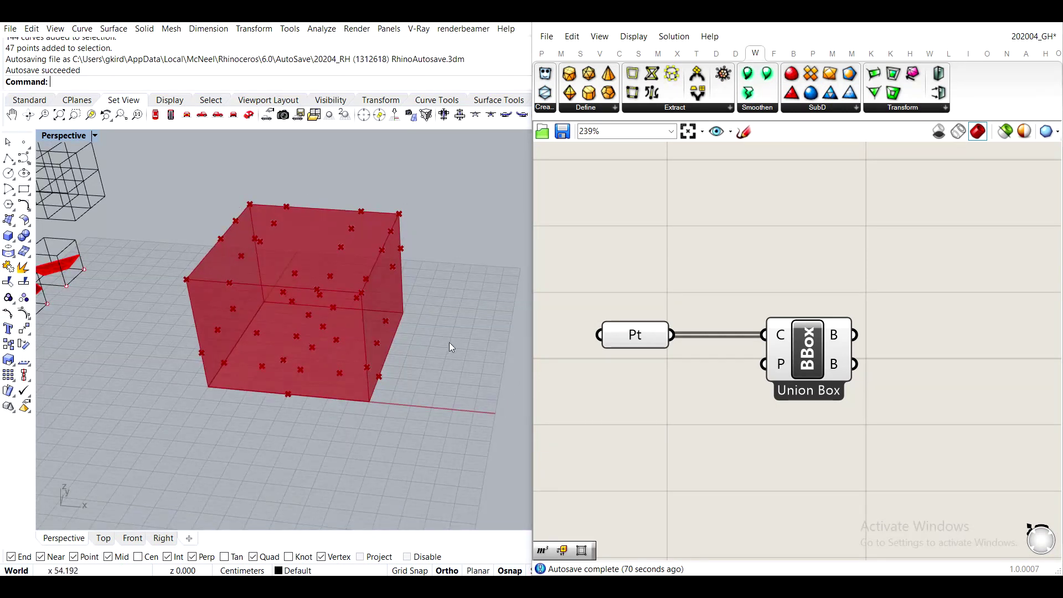
{"action": "right_click_drag", "start_coordinate": [315, 346], "coordinate": [399, 321]}
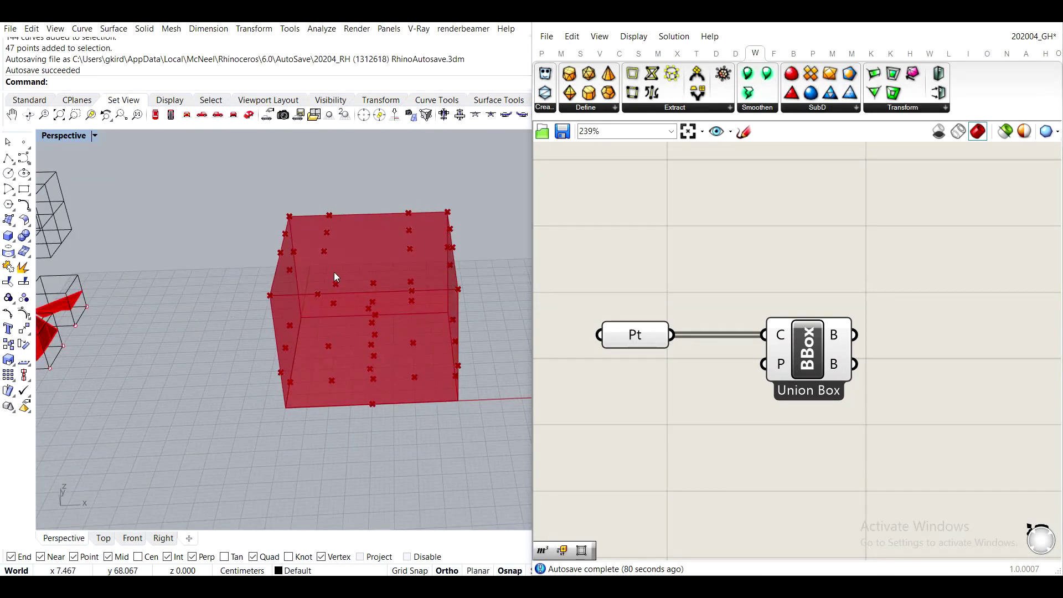
Add a Deconstruct Box component in Grasshopper, feed it the Bounding Box's box output, and place it beside that component.
{"action": "right_click_drag", "start_coordinate": [752, 389], "coordinate": [687, 330]}
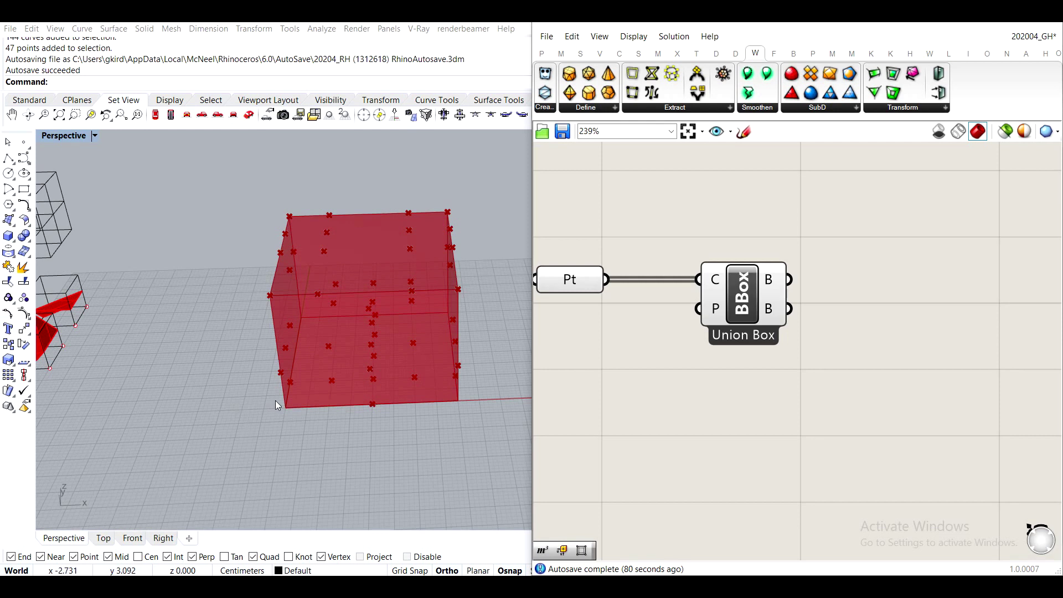
{"action": "right_click_drag", "start_coordinate": [818, 304], "coordinate": [747, 324]}
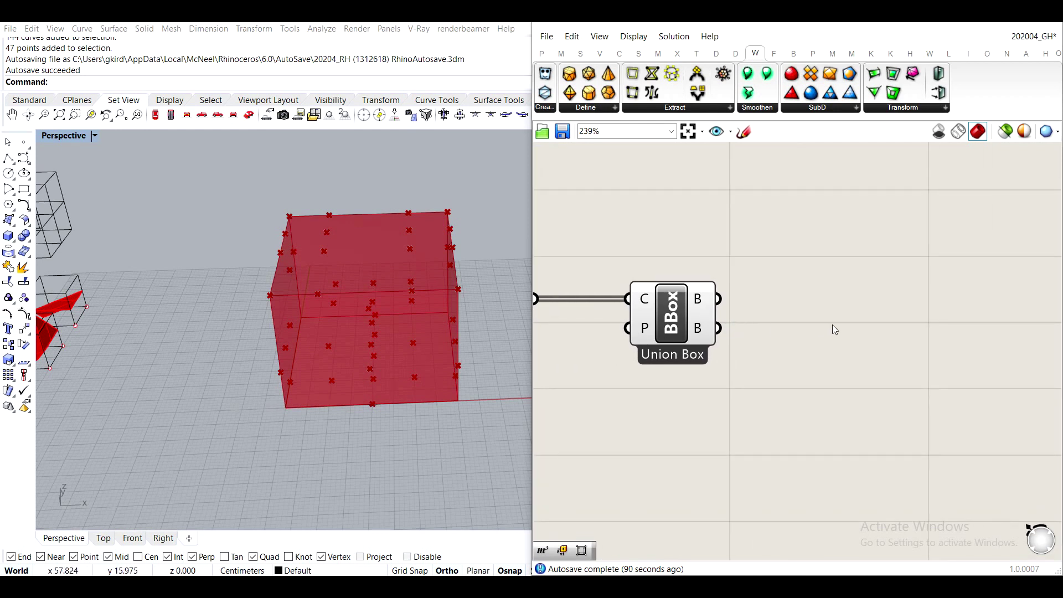
{"action": "right_click_drag", "start_coordinate": [832, 325], "coordinate": [819, 355]}
{"action": "double_click", "coordinate": [879, 357]}
{"action": "type", "text": "decon"}
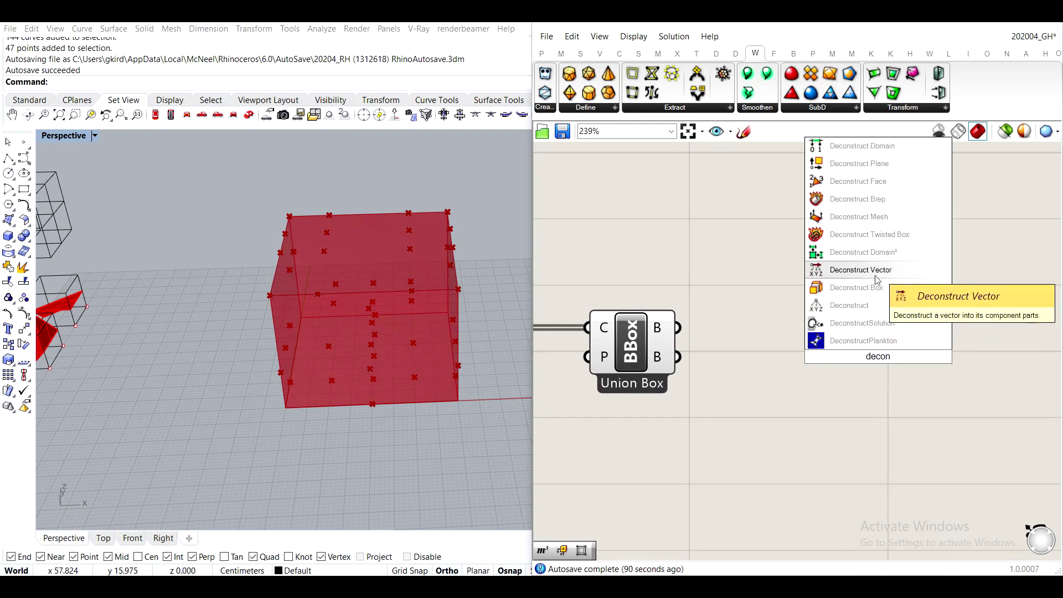
{"action": "left_click", "coordinate": [889, 287]}
{"action": "left_click_drag", "start_coordinate": [678, 327], "coordinate": [833, 357]}
{"action": "left_click_drag", "start_coordinate": [886, 380], "coordinate": [779, 354]}
Read the deconstructed box's X domain in a temporary panel, then delete the panel.
{"action": "right_click_drag", "start_coordinate": [913, 347], "coordinate": [792, 340]}
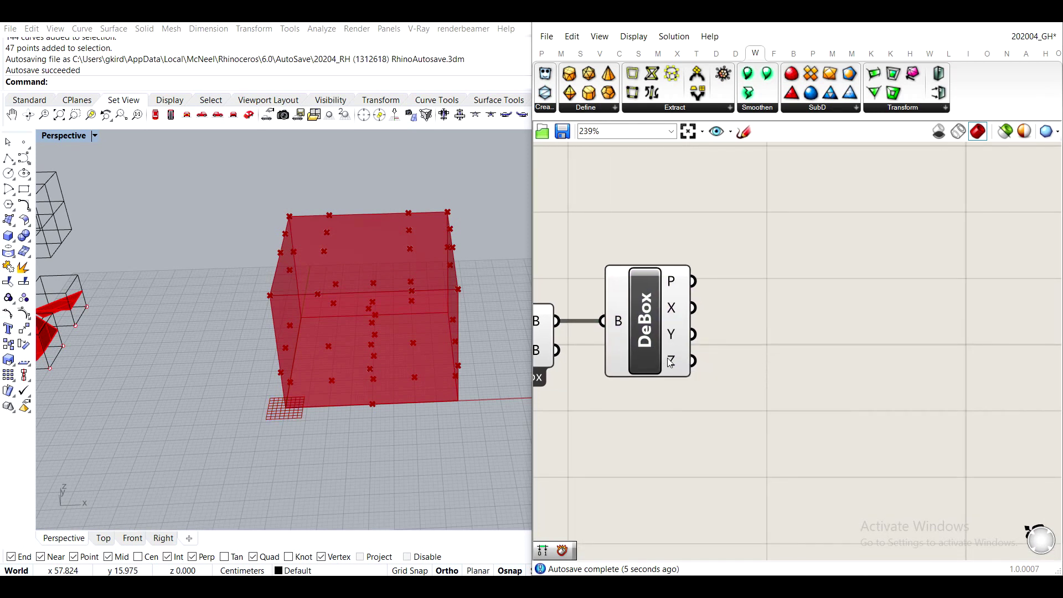
{"action": "double_click", "coordinate": [817, 347]}
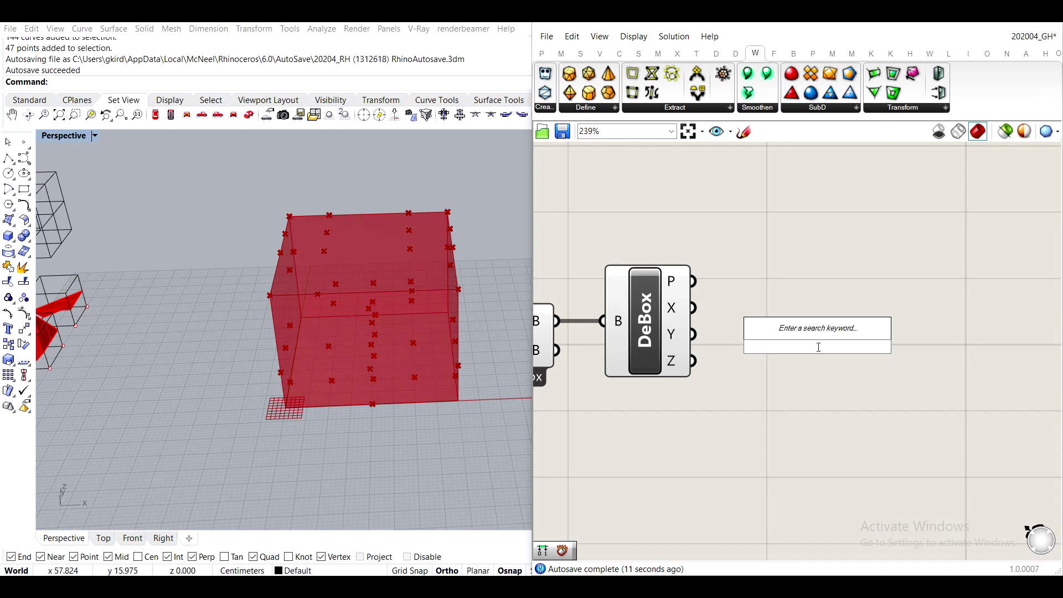
{"action": "type", "text": "de"}
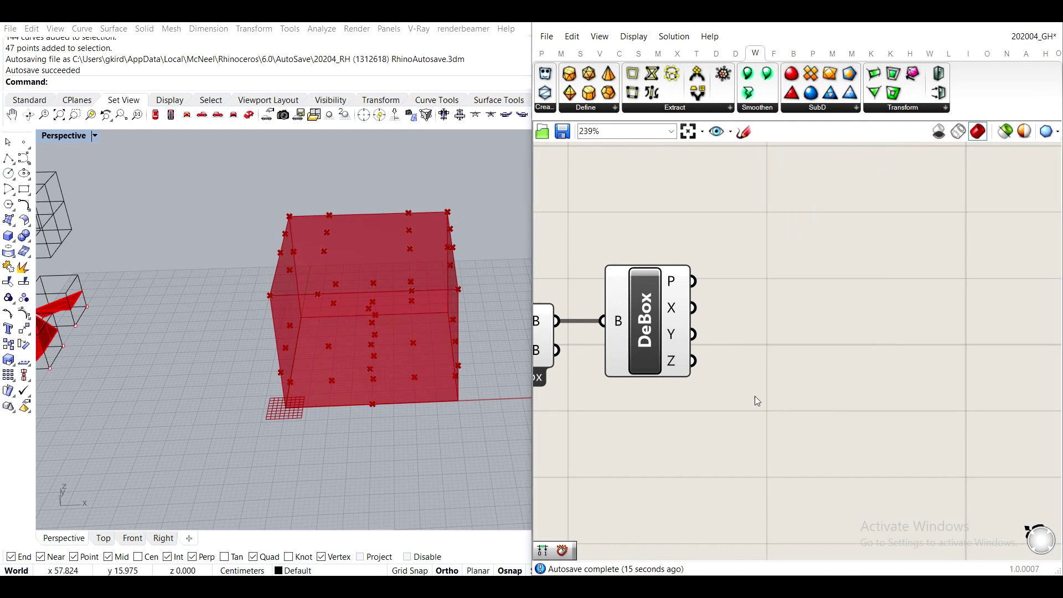
{"action": "left_click", "coordinate": [542, 54]}
{"action": "left_click_drag", "start_coordinate": [679, 93], "coordinate": [667, 235]}
{"action": "left_click_drag", "start_coordinate": [735, 258], "coordinate": [845, 245]}
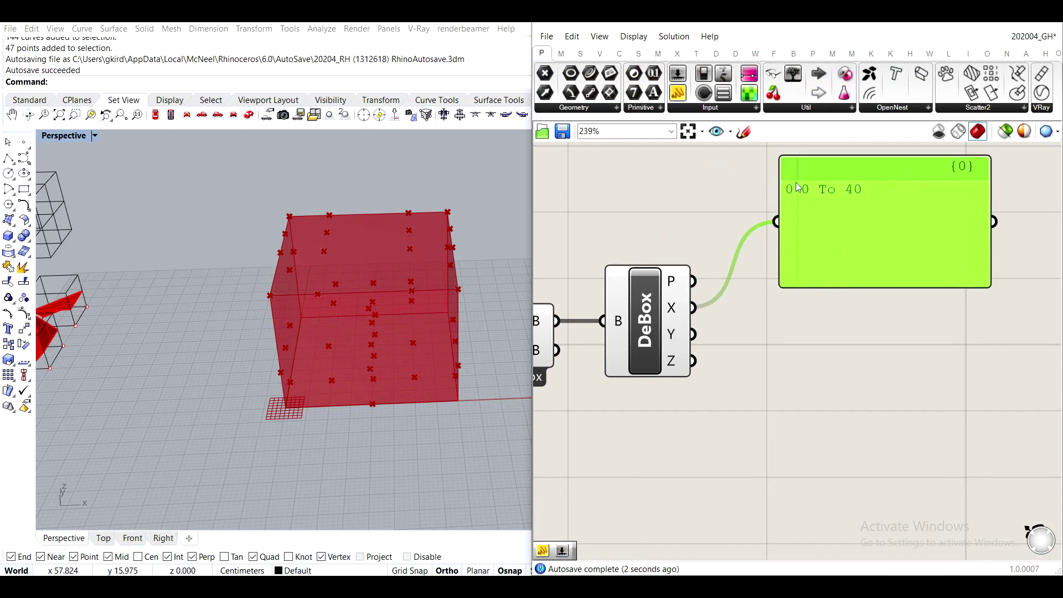
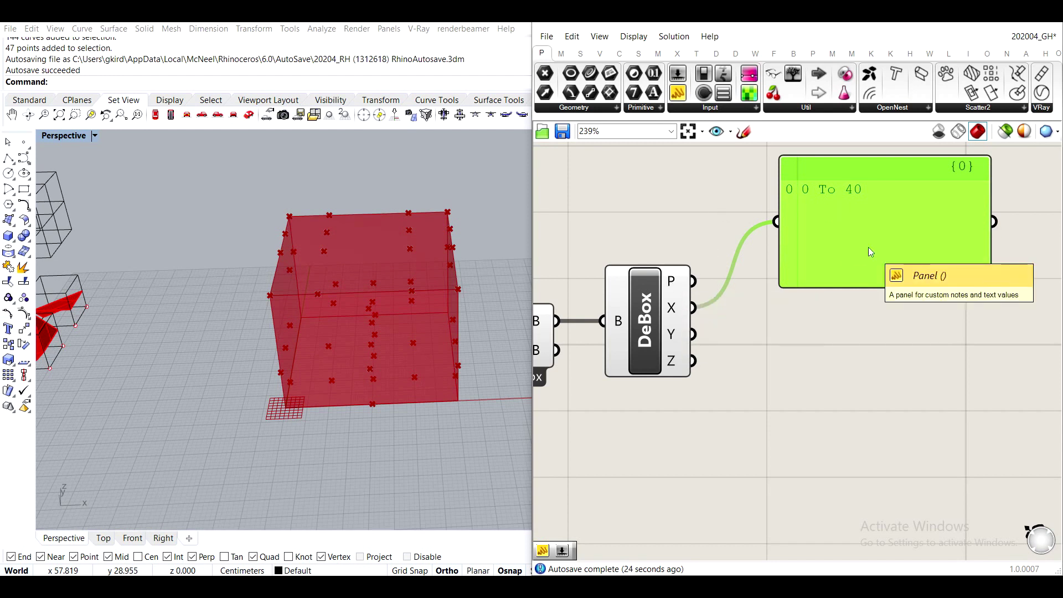
{"action": "key", "text": "Delete"}
Add a Deconstruct Domain component and place it apart from Deconstruct Box, leaving room for another component between them.
{"action": "right_click_drag", "start_coordinate": [868, 252], "coordinate": [824, 241]}
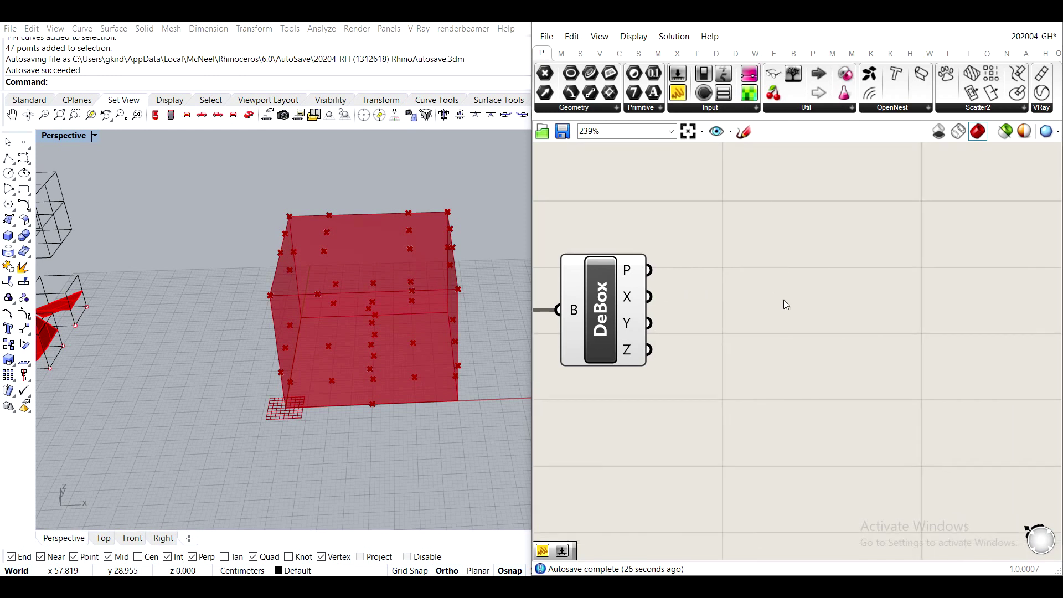
{"action": "double_click", "coordinate": [783, 302]}
{"action": "type", "text": "dec"}
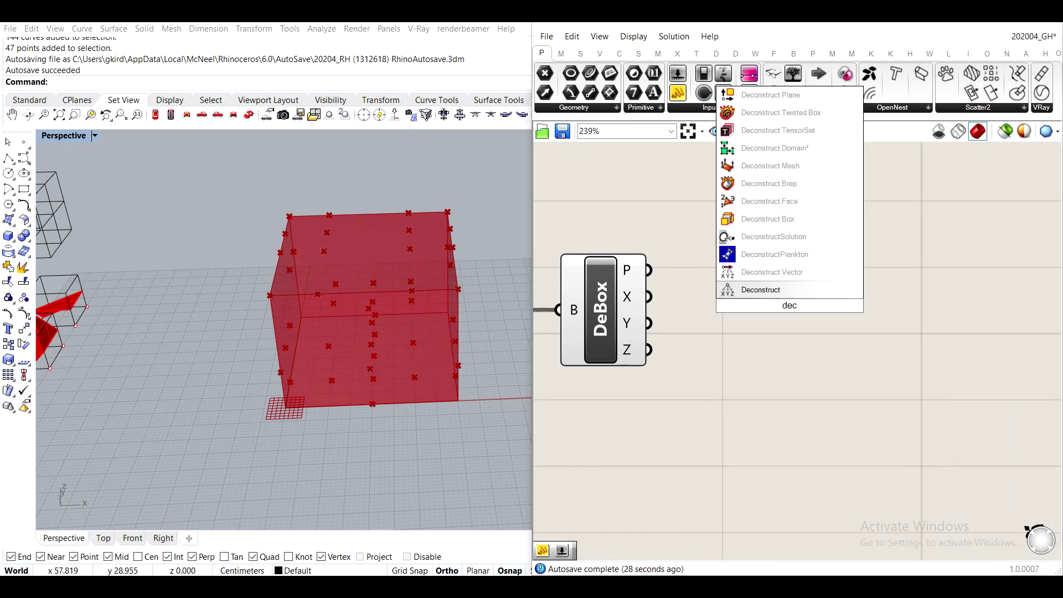
{"action": "type", "text": "onstruct"}
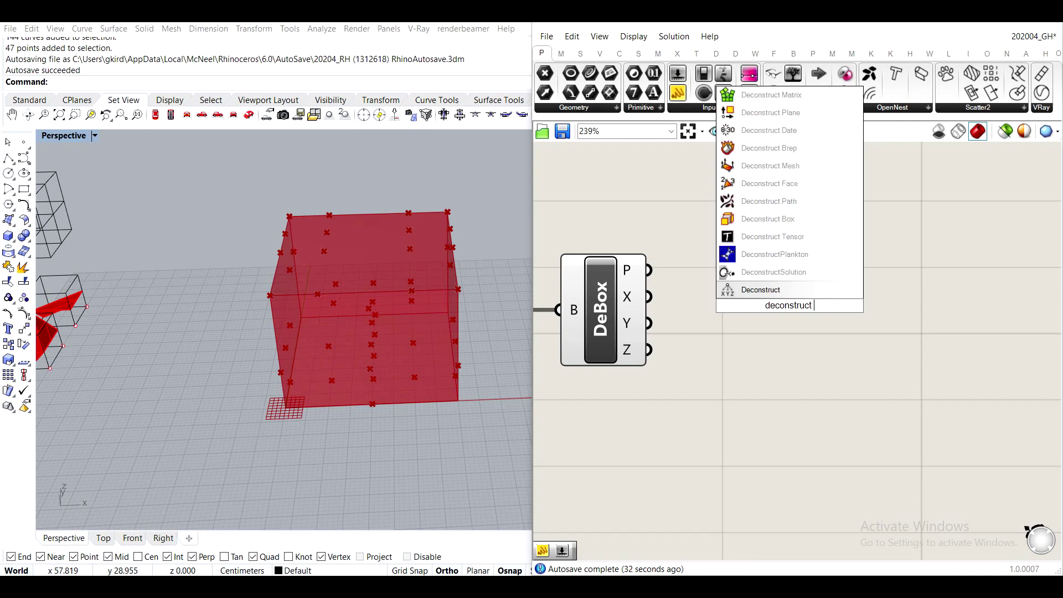
{"action": "type", "text": " domain"}
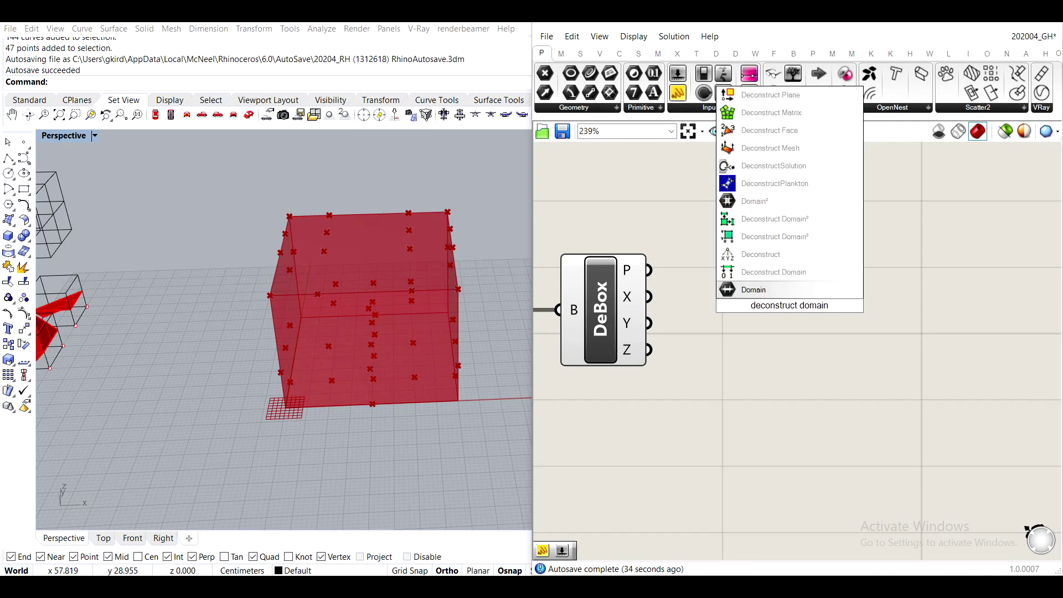
{"action": "left_click", "coordinate": [805, 272]}
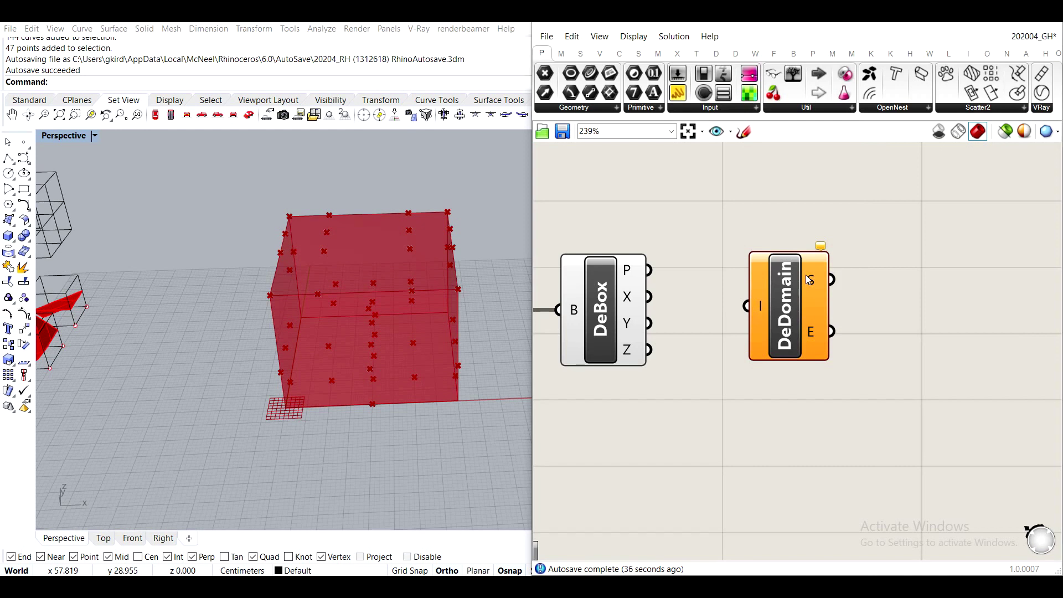
{"action": "left_click_drag", "start_coordinate": [650, 298], "coordinate": [721, 268]}
{"action": "left_click_drag", "start_coordinate": [821, 304], "coordinate": [958, 307]}
Add a Merge component and connect Deconstruct Box's X, Y and Z outputs to its D1, D2 and D3 inputs.
{"action": "left_click", "coordinate": [785, 341]}
{"action": "double_click", "coordinate": [785, 341]}
{"action": "type", "text": "mer"}
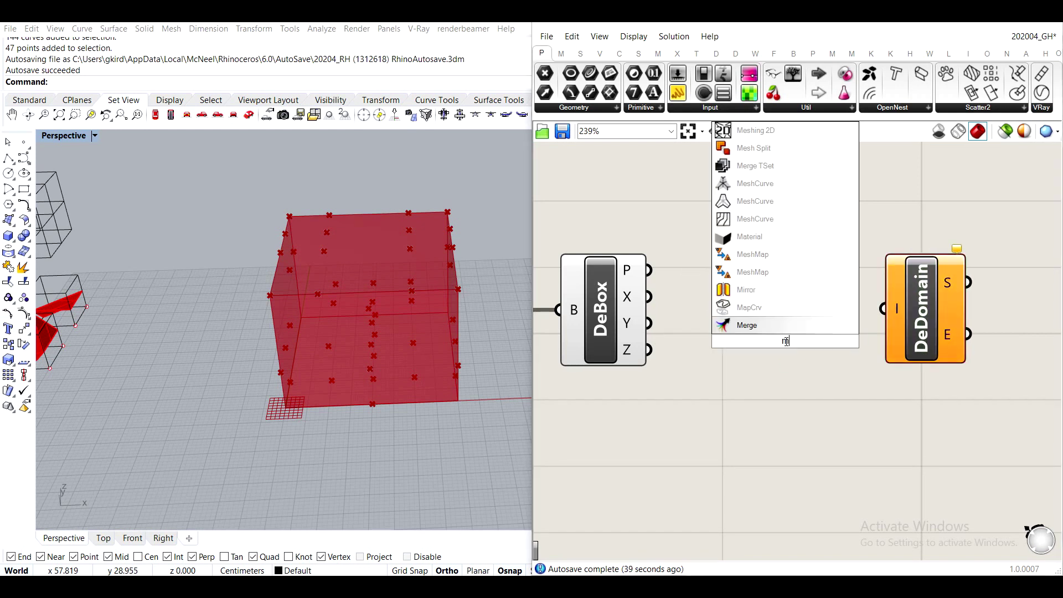
{"action": "left_click", "coordinate": [769, 328]}
{"action": "left_click_drag", "start_coordinate": [776, 341], "coordinate": [745, 317]}
{"action": "left_click_drag", "start_coordinate": [649, 297], "coordinate": [696, 291]}
{"action": "left_click_drag", "start_coordinate": [649, 324], "coordinate": [696, 317]}
{"action": "left_click_drag", "start_coordinate": [649, 349], "coordinate": [723, 345]}
Check the merged domains in a temporary panel connected to the Merge result, then delete the panel.
{"action": "scroll", "coordinate": [720, 360], "scroll_direction": "up", "scroll_amount": 3}
{"action": "scroll", "coordinate": [740, 371], "scroll_direction": "down", "scroll_amount": 3}
{"action": "left_click", "coordinate": [775, 334]}
{"action": "mouse_move", "coordinate": [901, 352]}
{"action": "right_mouse_down"}
{"action": "mouse_move", "coordinate": [981, 354]}
{"action": "mouse_move", "coordinate": [919, 357]}
{"action": "right_mouse_up"}
{"action": "left_click", "coordinate": [680, 100]}
{"action": "left_click", "coordinate": [854, 171]}
{"action": "left_click_drag", "start_coordinate": [815, 319], "coordinate": [734, 170]}
{"action": "right_click_drag", "start_coordinate": [809, 233], "coordinate": [718, 355]}
{"action": "left_click_drag", "start_coordinate": [771, 306], "coordinate": [860, 263]}
{"action": "right_click_drag", "start_coordinate": [770, 279], "coordinate": [856, 240]}
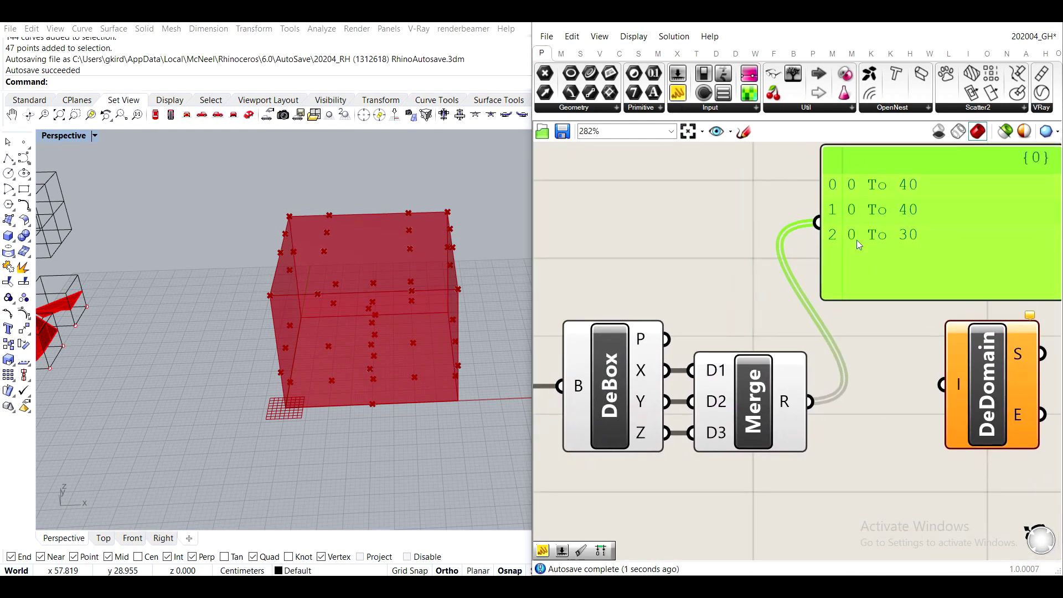
{"action": "key", "text": "Delete"}
Connect the Merge result to the domain input of Deconstruct Domain.
{"action": "left_click_drag", "start_coordinate": [810, 401], "coordinate": [890, 382]}
{"action": "left_click", "coordinate": [989, 310]}
{"action": "scroll", "coordinate": [819, 377], "scroll_direction": "down", "scroll_amount": 3}
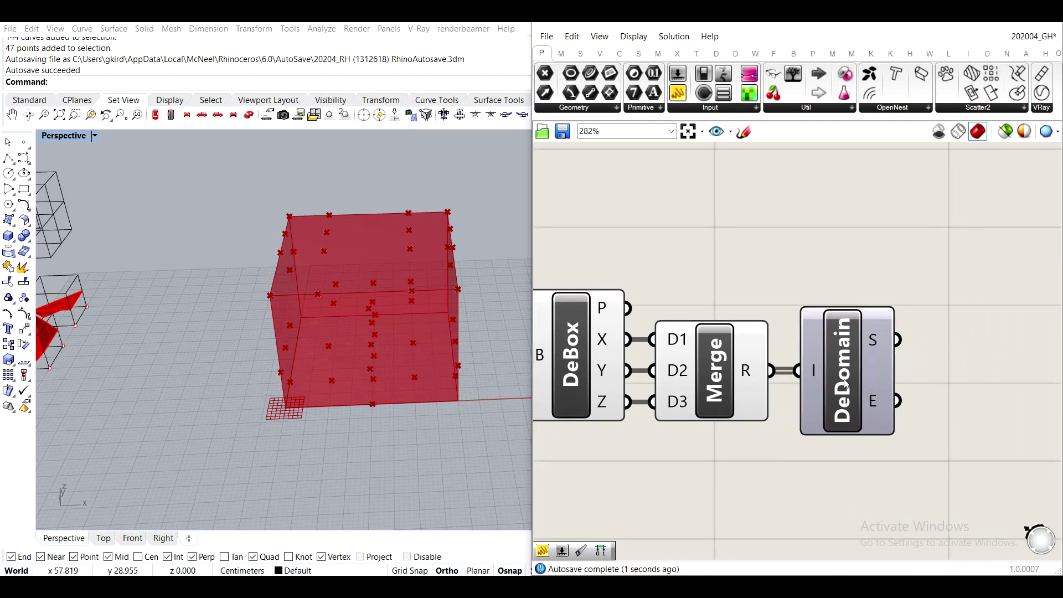
Turn off the preview of the Deconstruct Box and Merge components.
{"action": "left_click_drag", "start_coordinate": [775, 448], "coordinate": [651, 274]}
{"action": "middle_click", "coordinate": [650, 274]}
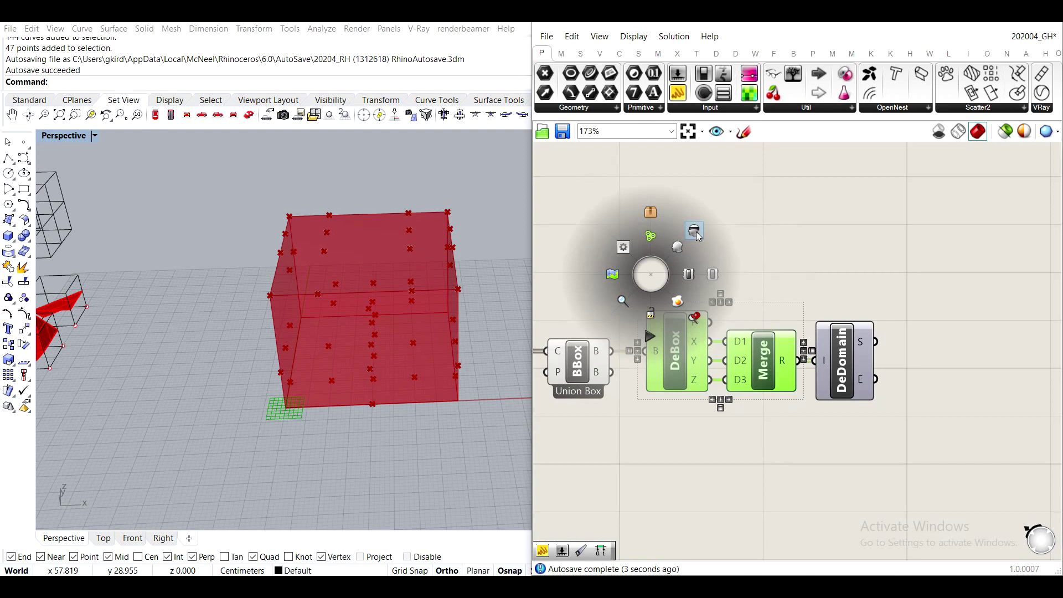
{"action": "left_click", "coordinate": [716, 274]}
{"action": "left_click", "coordinate": [904, 287]}
Add two panels showing Deconstruct Domain's start and end values, one per output, and compare them with the box in Rhino.
{"action": "scroll", "coordinate": [891, 331], "scroll_direction": "up", "scroll_amount": 4}
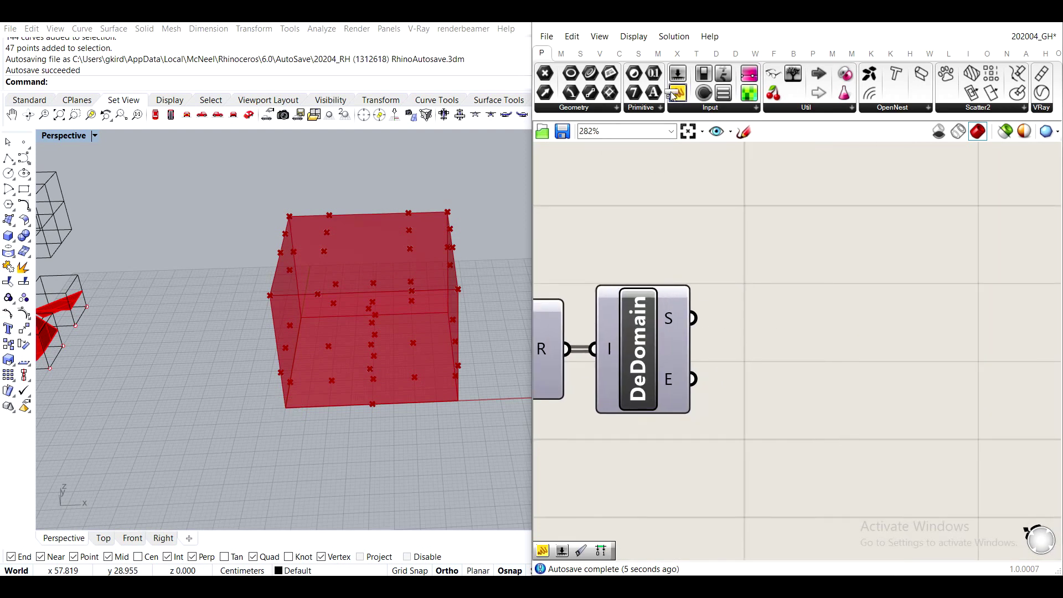
{"action": "left_click_drag", "start_coordinate": [678, 93], "coordinate": [893, 235]}
{"action": "left_click_drag", "start_coordinate": [693, 318], "coordinate": [766, 234]}
{"action": "left_click_drag", "start_coordinate": [849, 290], "coordinate": [856, 505]}
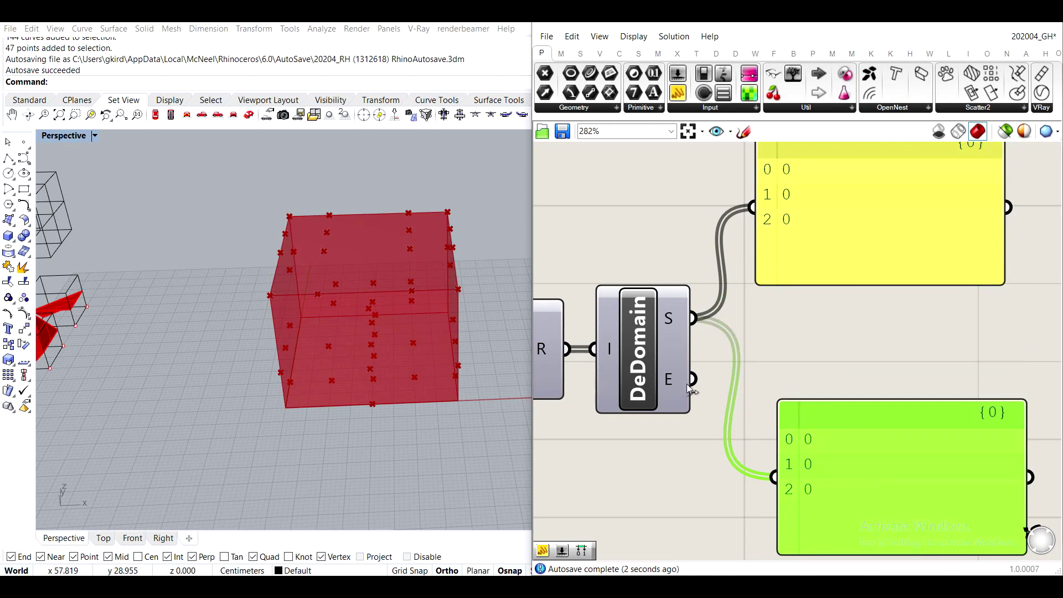
{"action": "left_click_drag", "start_coordinate": [789, 507], "coordinate": [788, 505]}
{"action": "left_click_drag", "start_coordinate": [889, 495], "coordinate": [897, 466]}
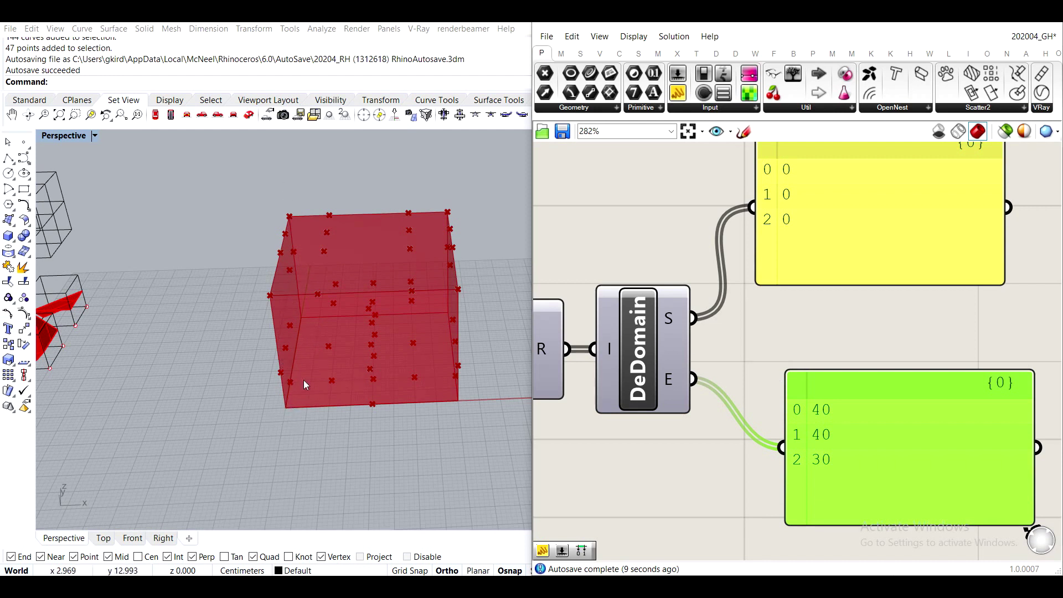
{"action": "right_click_drag", "start_coordinate": [304, 404], "coordinate": [328, 391]}
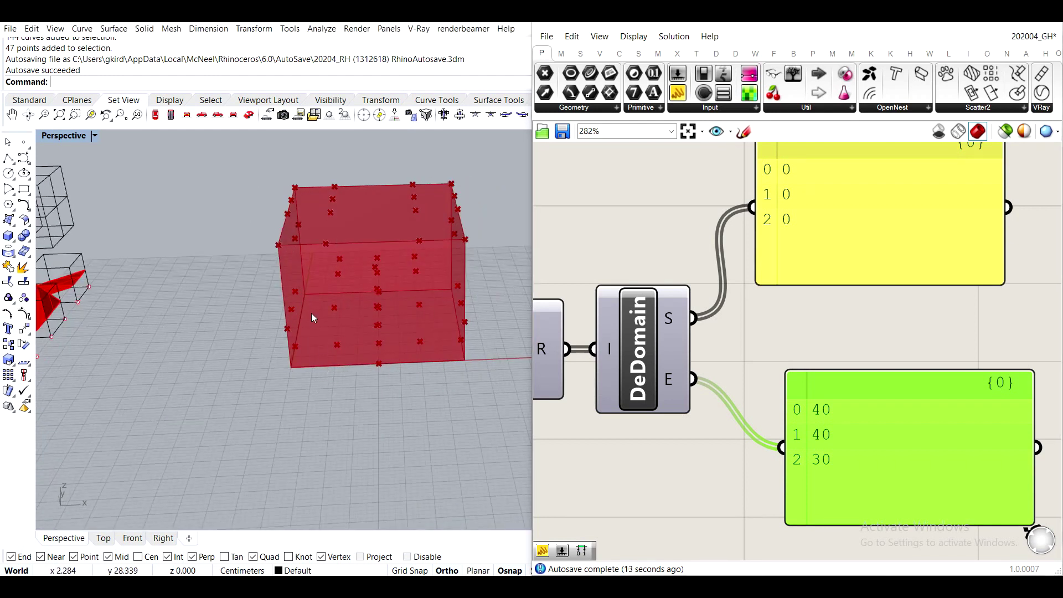
Delete the two panels connected to Deconstruct Domain's start and end outputs.
{"action": "key", "text": "Delete"}
{"action": "left_click", "coordinate": [922, 231]}
{"action": "key", "text": "Delete"}
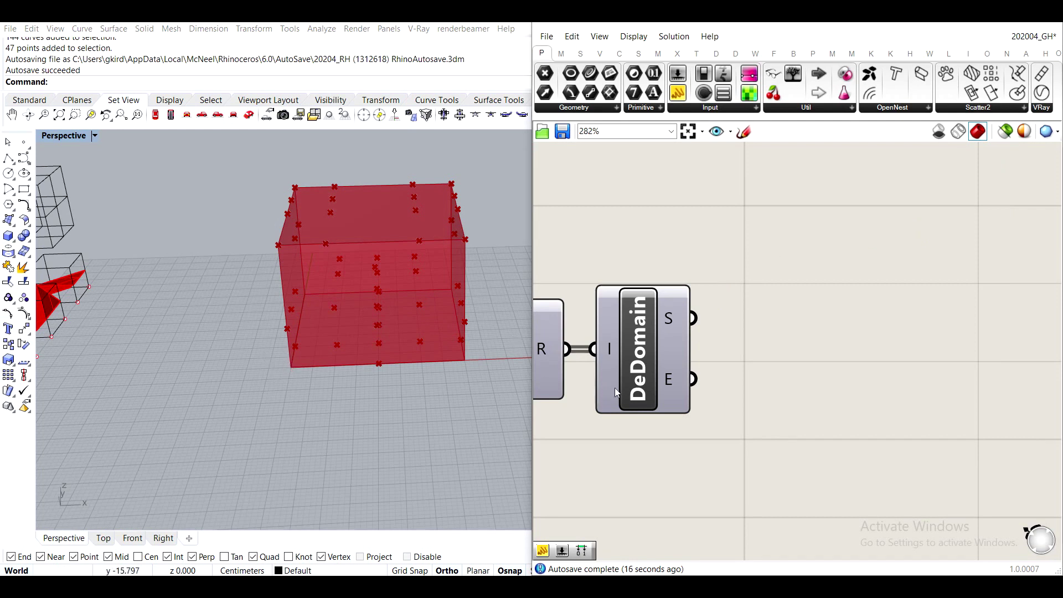
Add a number slider with the value 10 below the Deconstruct Box and Merge components.
{"action": "right_click_drag", "start_coordinate": [716, 338], "coordinate": [781, 321]}
{"action": "scroll", "coordinate": [781, 320], "scroll_direction": "down", "scroll_amount": 2}
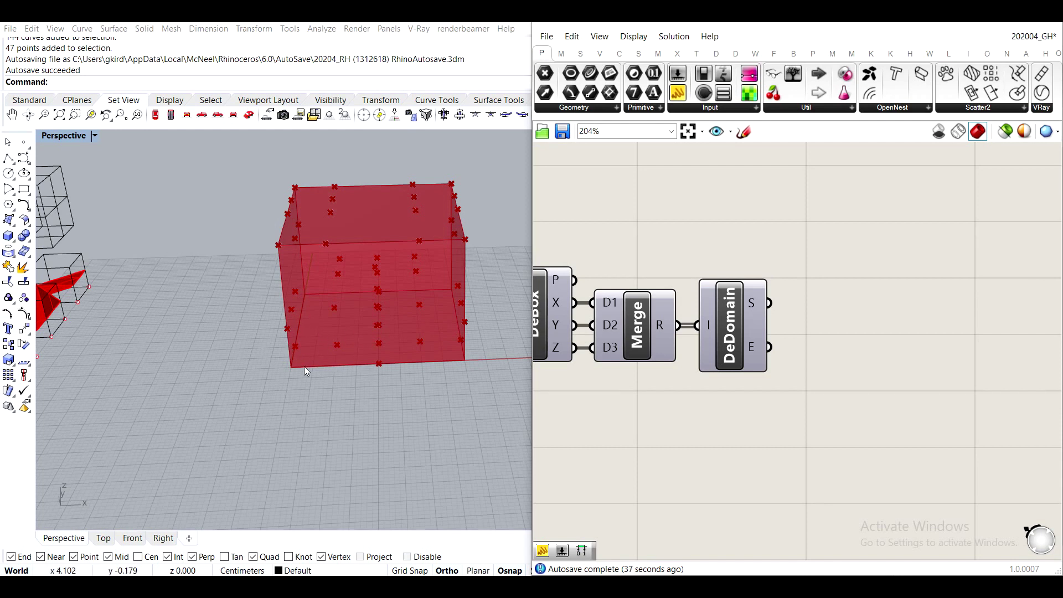
{"action": "right_click_drag", "start_coordinate": [670, 479], "coordinate": [790, 368]}
{"action": "double_click", "coordinate": [791, 367]}
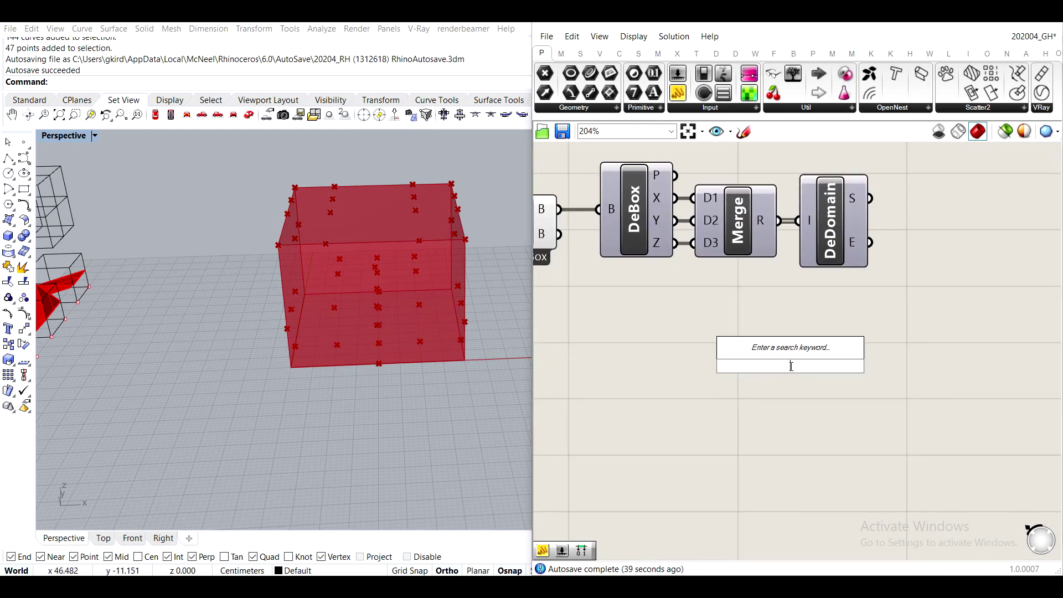
{"action": "type", "text": "10"}
{"action": "key", "text": "Return"}
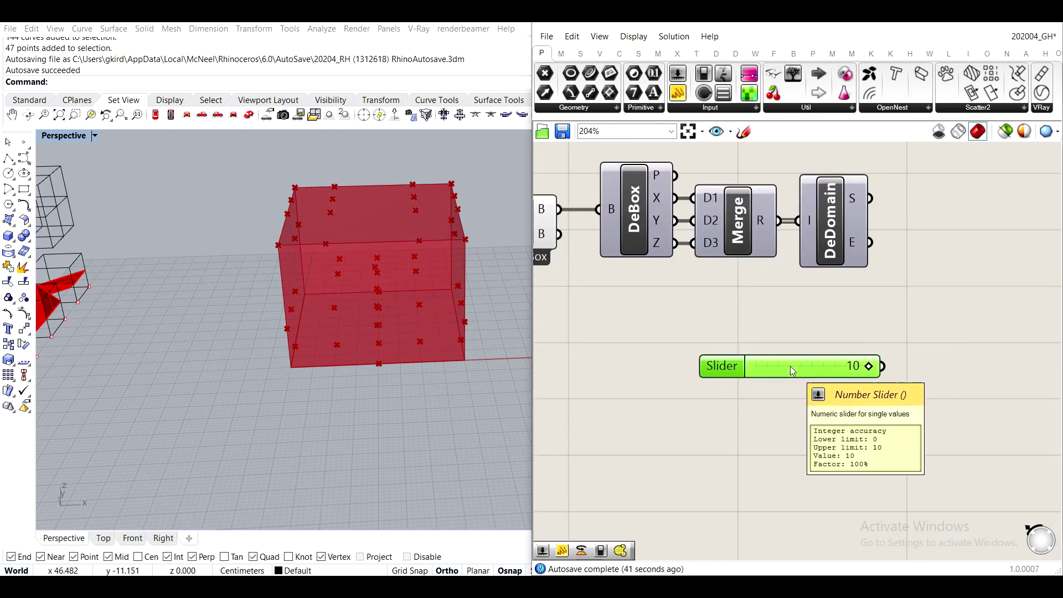
{"action": "left_click_drag", "start_coordinate": [790, 367], "coordinate": [703, 377]}
Add a Number parameter beside the slider and rename it "Voxel size".
{"action": "double_click", "coordinate": [983, 391]}
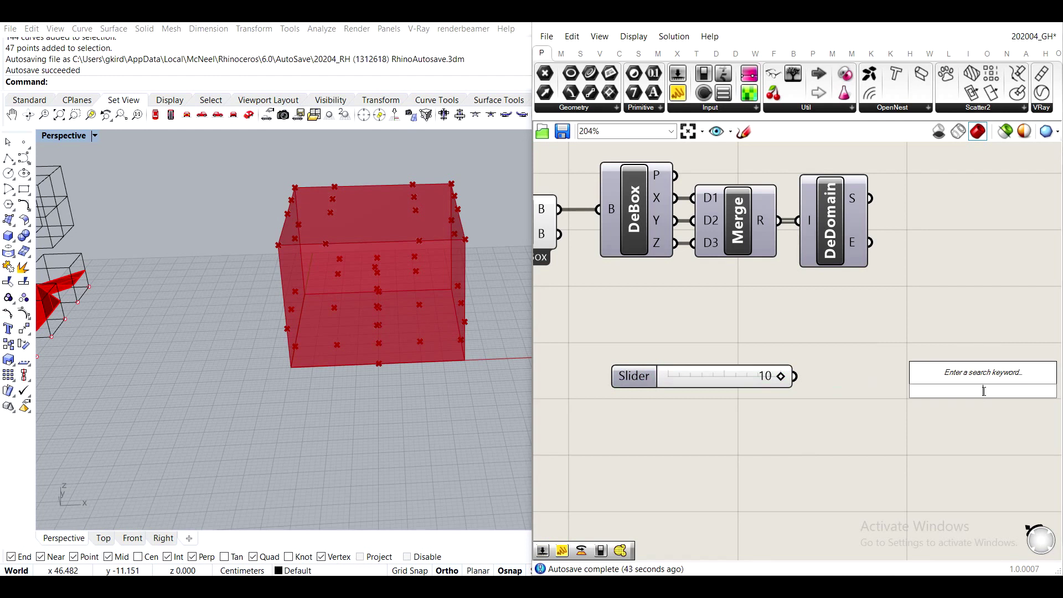
{"action": "type", "text": "numbe"}
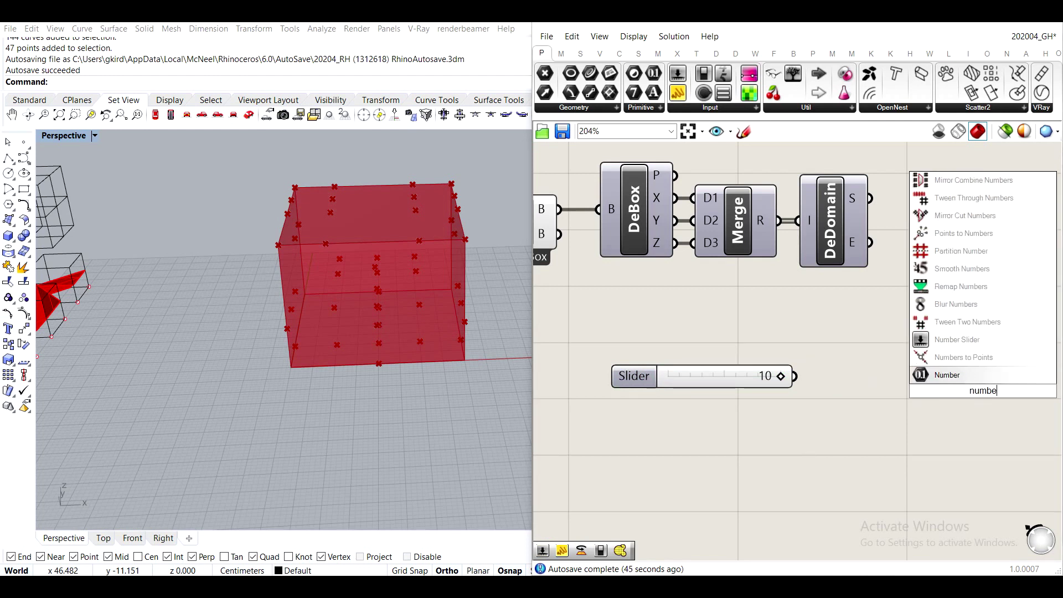
{"action": "left_click", "coordinate": [982, 379]}
{"action": "right_click", "coordinate": [970, 396]}
{"action": "key", "text": "ctrl+a"}
{"action": "type", "text": "Voxel si"}
{"action": "key", "text": "Return"}
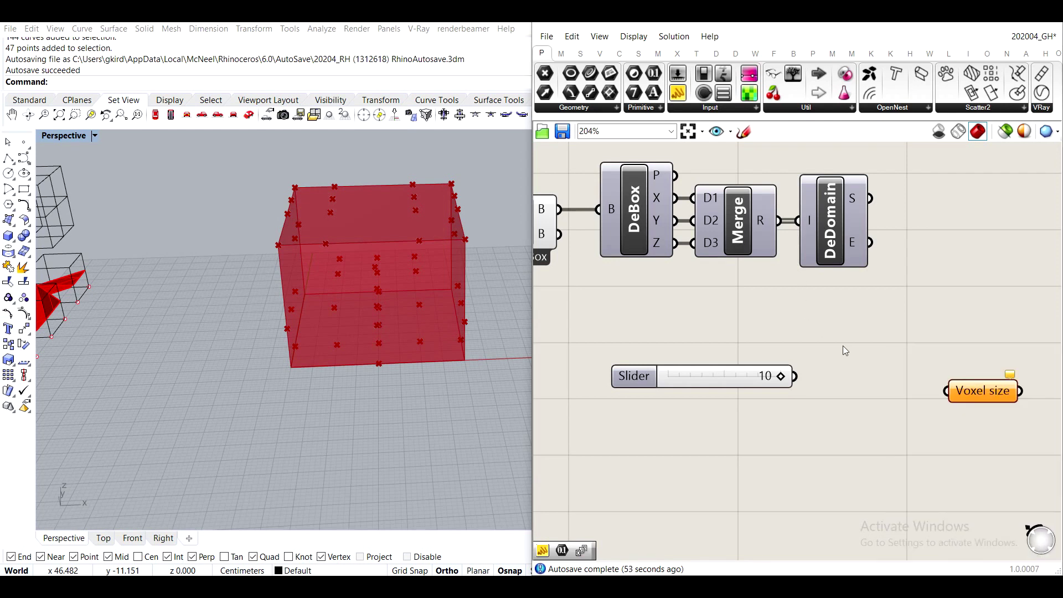
Connect the slider to the Voxel size parameter and move the pair closer below the Merge and Deconstruct Domain components.
{"action": "left_click_drag", "start_coordinate": [796, 377], "coordinate": [886, 380]}
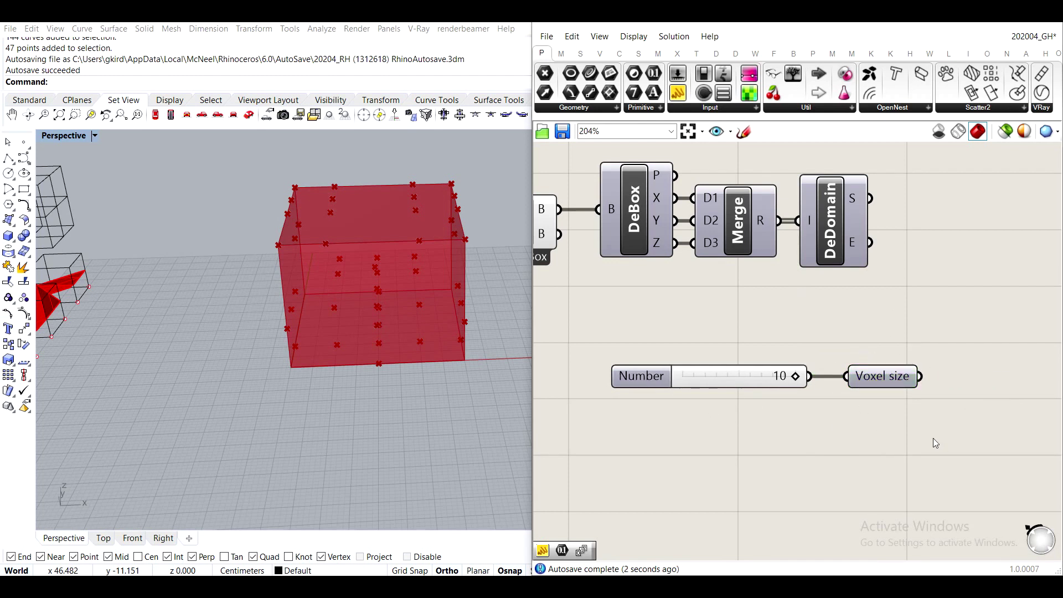
{"action": "left_click_drag", "start_coordinate": [935, 443], "coordinate": [818, 379]}
{"action": "left_click_drag", "start_coordinate": [881, 389], "coordinate": [809, 424]}
{"action": "left_click", "coordinate": [842, 356]}
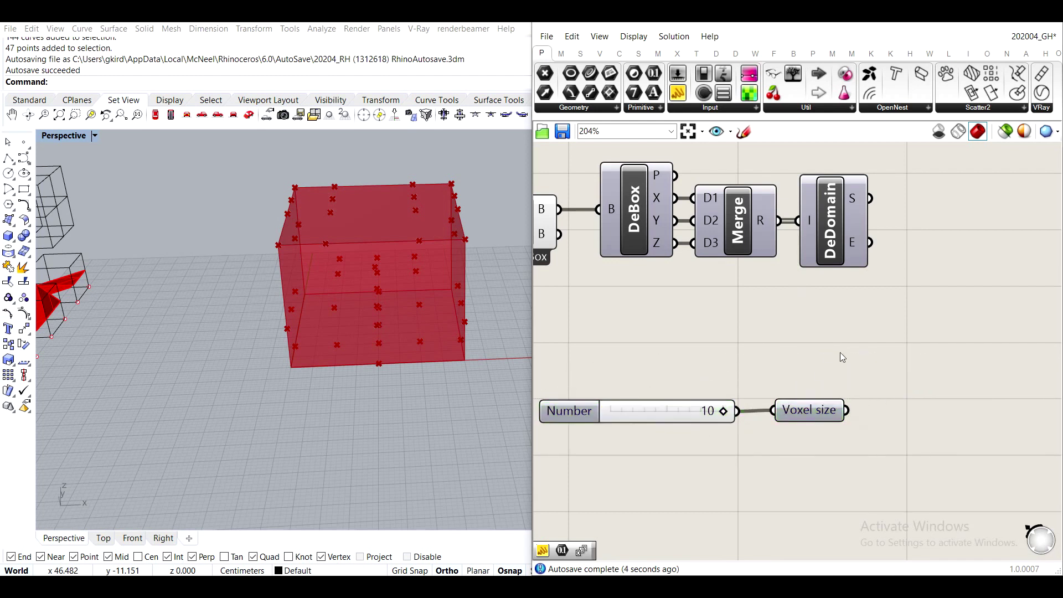
Add a Subtraction component that subtracts Voxel size from Deconstruct Domain's start values.
{"action": "right_click_drag", "start_coordinate": [888, 221], "coordinate": [812, 267]}
{"action": "mouse_move", "coordinate": [779, 246]}
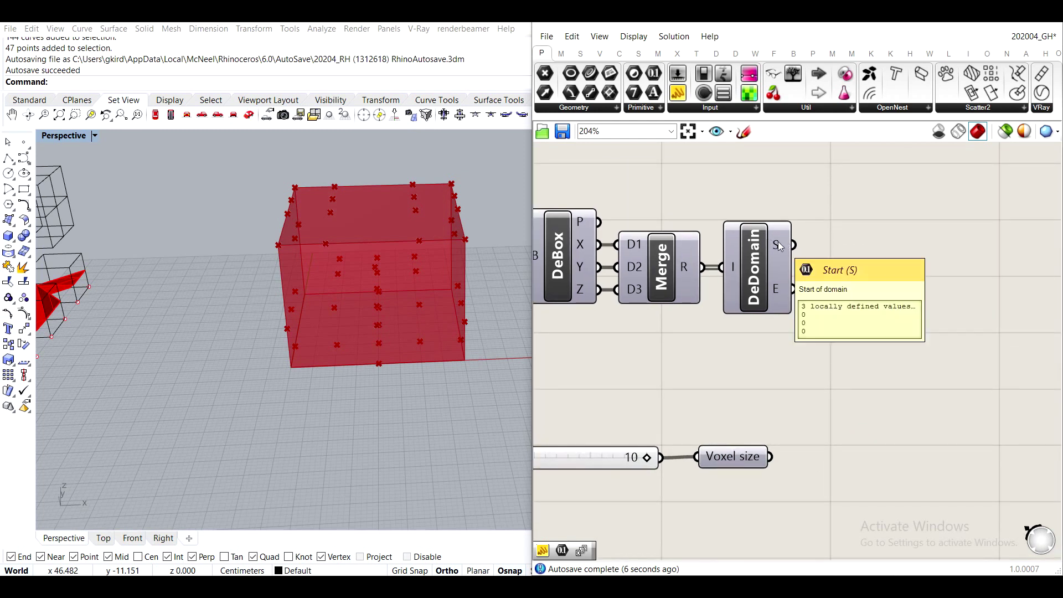
{"action": "double_click", "coordinate": [870, 332]}
{"action": "type", "text": "-"}
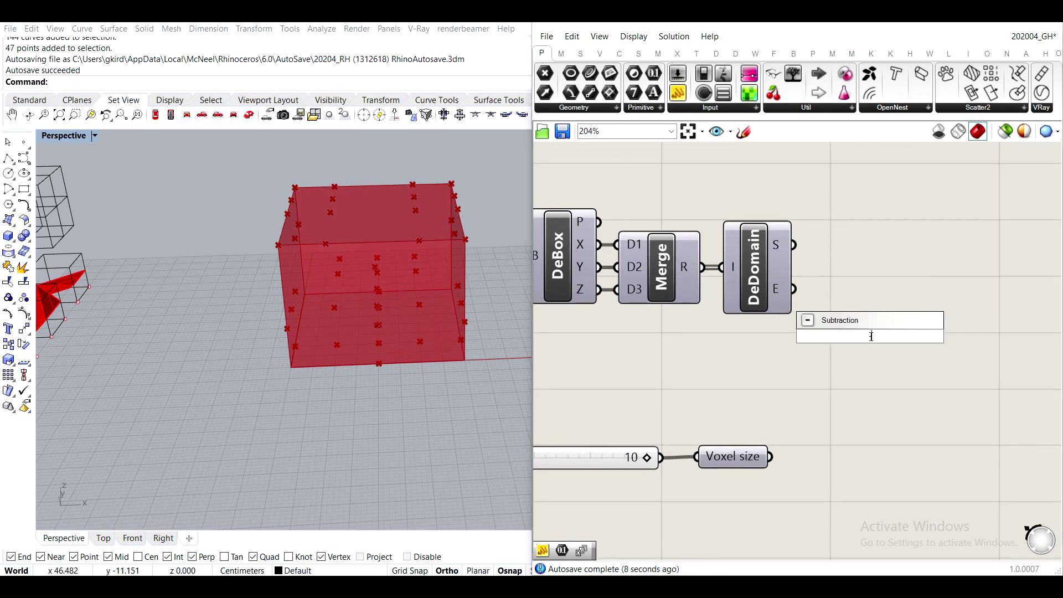
{"action": "key", "text": "Return"}
{"action": "left_click_drag", "start_coordinate": [870, 340], "coordinate": [926, 360]}
{"action": "left_click_drag", "start_coordinate": [794, 244], "coordinate": [888, 344]}
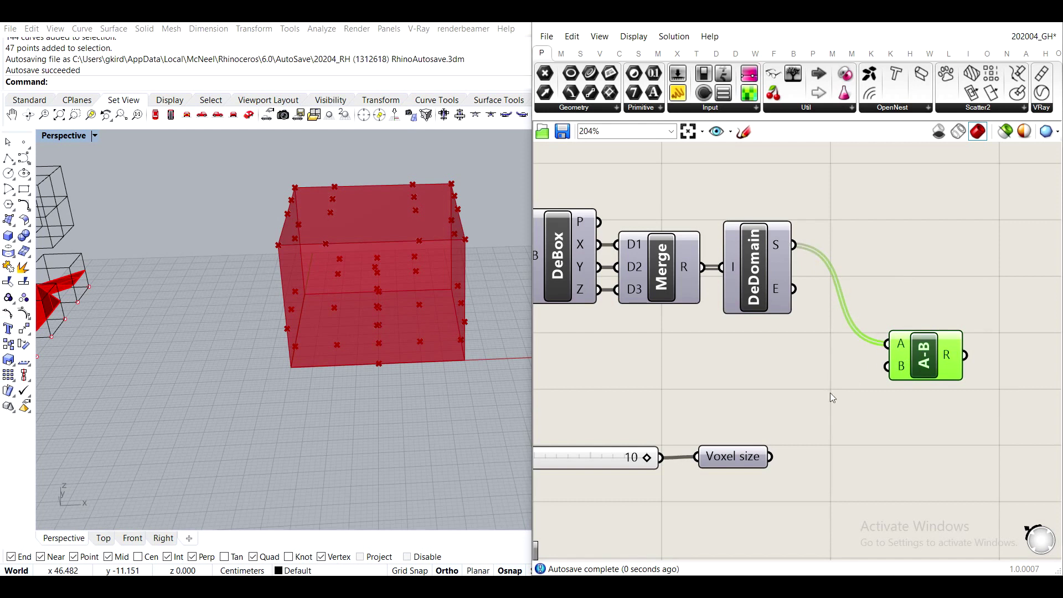
{"action": "left_click_drag", "start_coordinate": [771, 457], "coordinate": [962, 269]}
{"action": "left_click", "coordinate": [912, 352]}
Check the subtraction result in a temporary panel, then delete the panel.
{"action": "right_click_drag", "start_coordinate": [912, 352], "coordinate": [816, 361]}
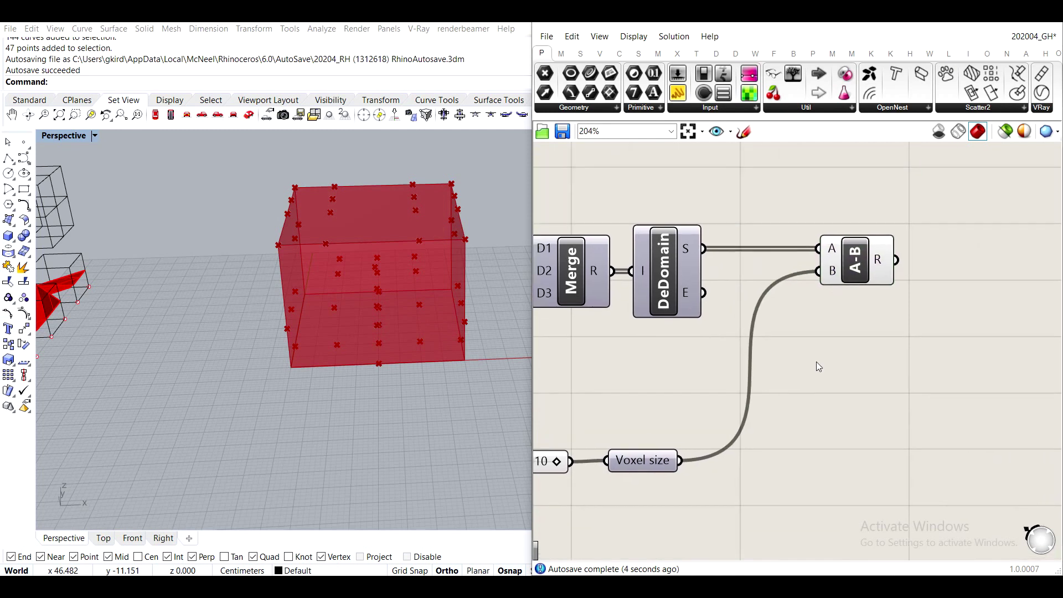
{"action": "left_click_drag", "start_coordinate": [678, 92], "coordinate": [932, 201]}
{"action": "left_click_drag", "start_coordinate": [894, 264], "coordinate": [923, 194]}
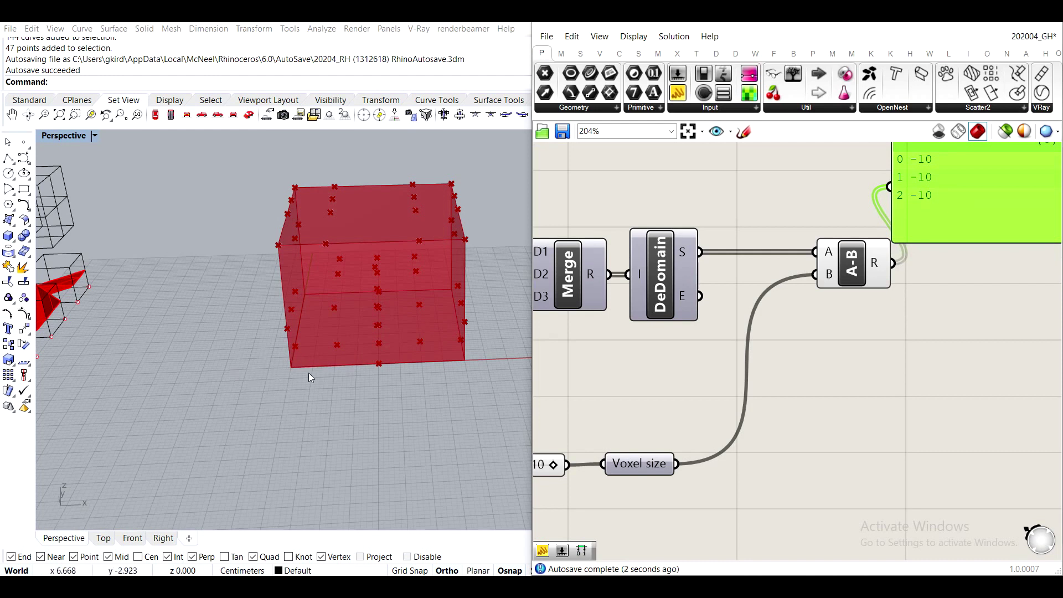
{"action": "right_click_drag", "start_coordinate": [993, 258], "coordinate": [880, 314]}
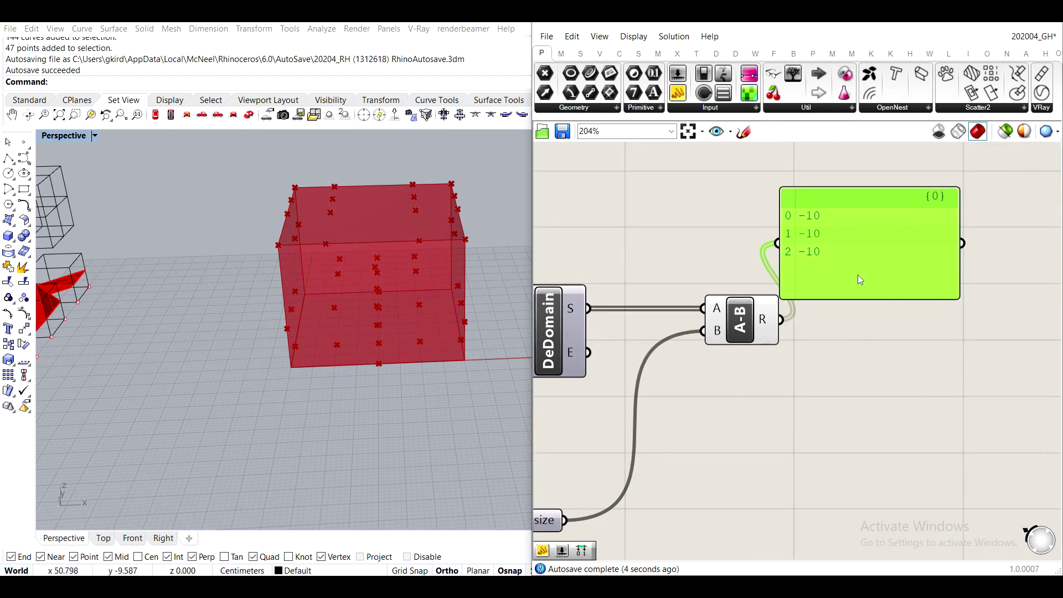
{"action": "left_click_drag", "start_coordinate": [859, 275], "coordinate": [902, 261]}
{"action": "key", "text": "Delete"}
Add an Addition component below the Subtraction that adds Voxel size to Deconstruct Domain's end values.
{"action": "right_click_drag", "start_coordinate": [558, 355], "coordinate": [640, 337]}
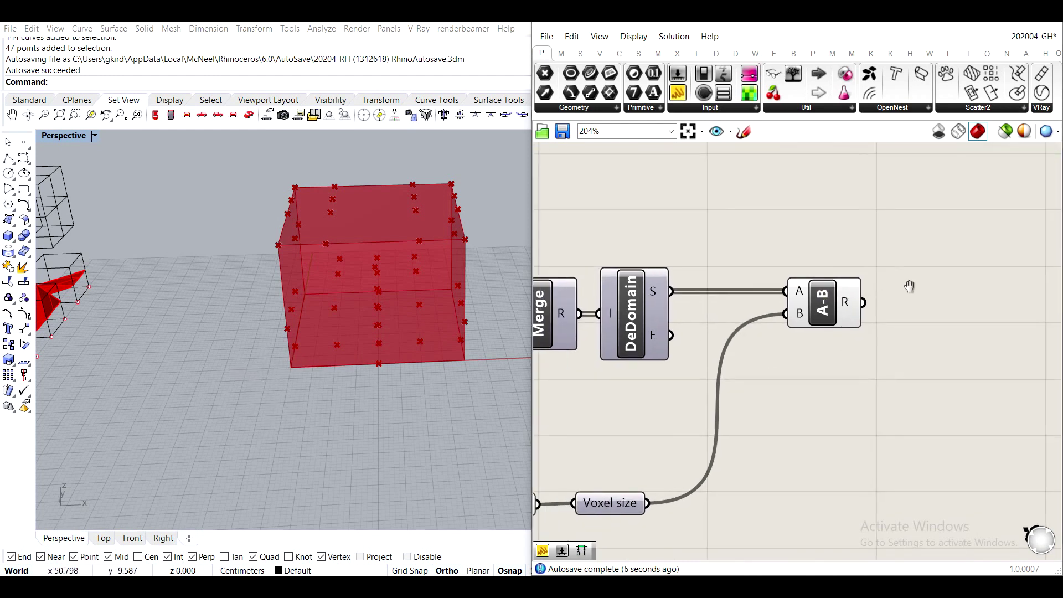
{"action": "double_click", "coordinate": [835, 389]}
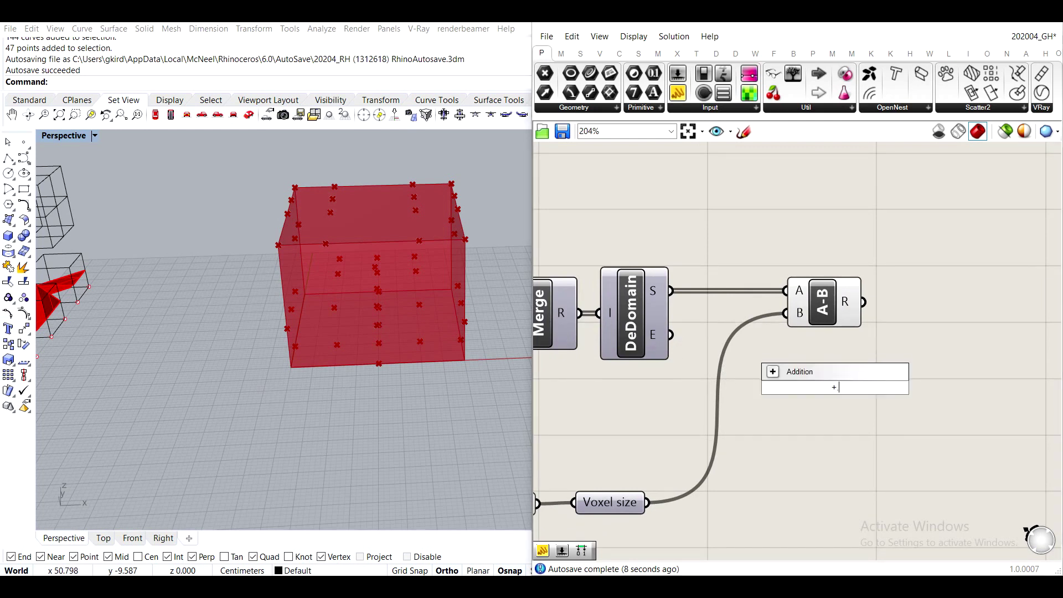
{"action": "type", "text": "+"}
{"action": "key", "text": "Return"}
{"action": "left_click_drag", "start_coordinate": [836, 388], "coordinate": [823, 359]}
{"action": "left_click_drag", "start_coordinate": [671, 335], "coordinate": [784, 350]}
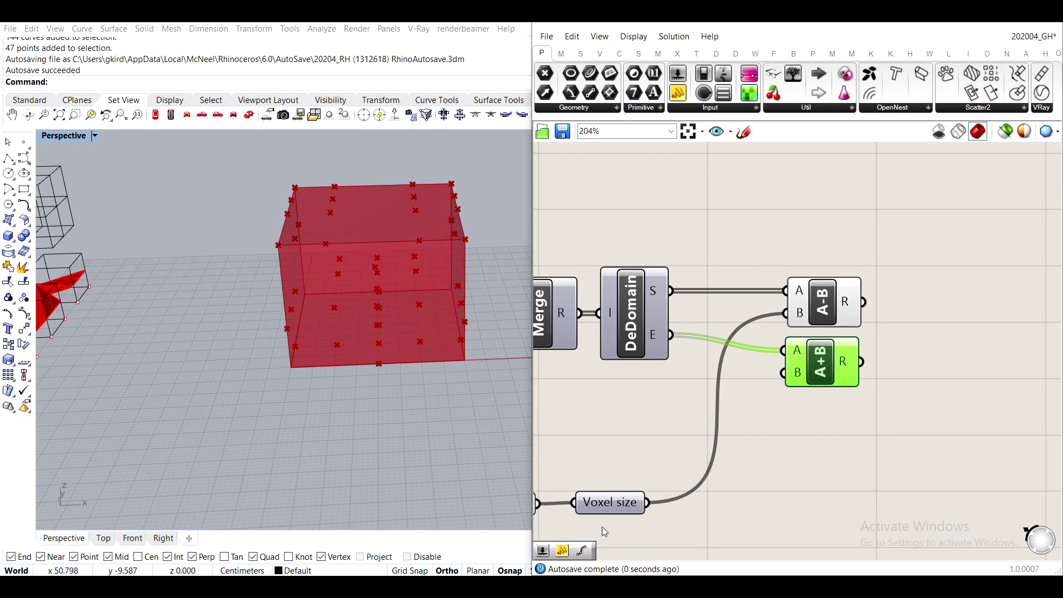
{"action": "left_click_drag", "start_coordinate": [648, 503], "coordinate": [822, 360]}
{"action": "left_click", "coordinate": [814, 433]}
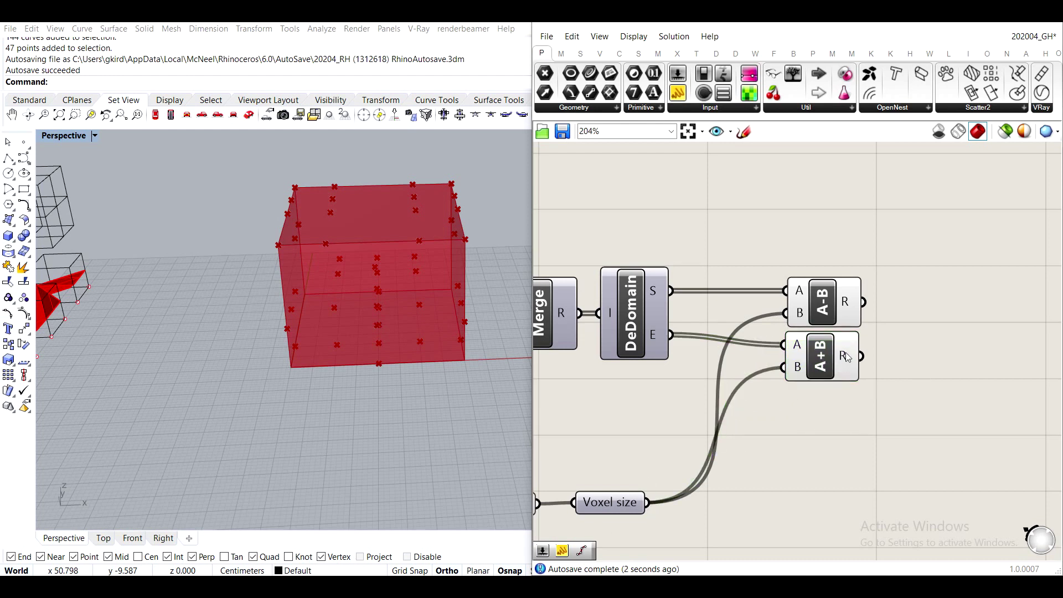
Inspect the result values of the Addition and Subtraction components.
{"action": "mouse_move", "coordinate": [848, 357]}
{"action": "right_click_drag", "start_coordinate": [723, 454], "coordinate": [772, 302]}
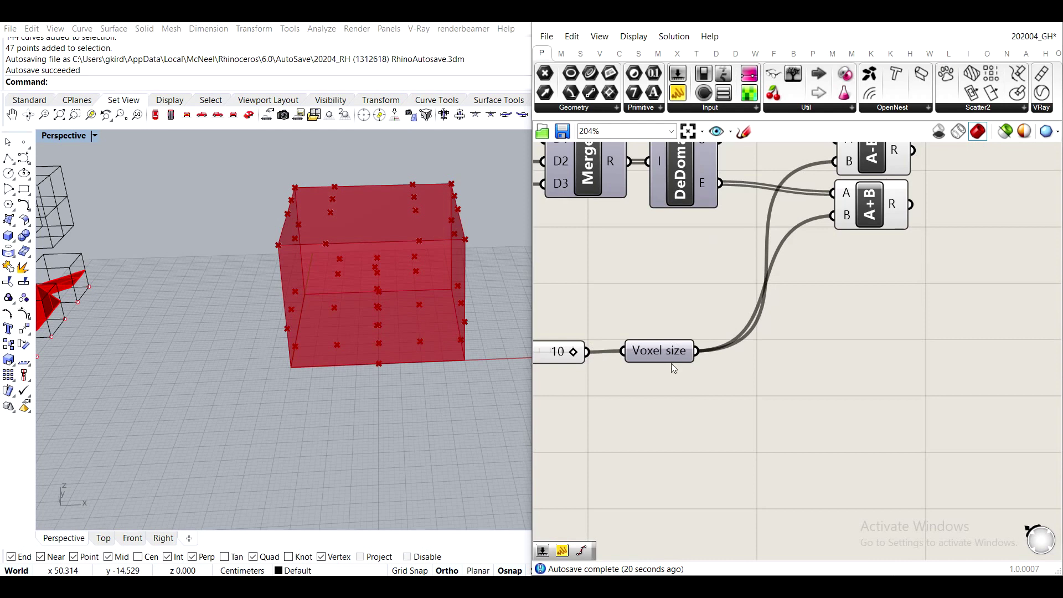
{"action": "scroll", "coordinate": [872, 274], "scroll_direction": "down", "scroll_amount": 2}
{"action": "right_click_drag", "start_coordinate": [837, 241], "coordinate": [786, 271]}
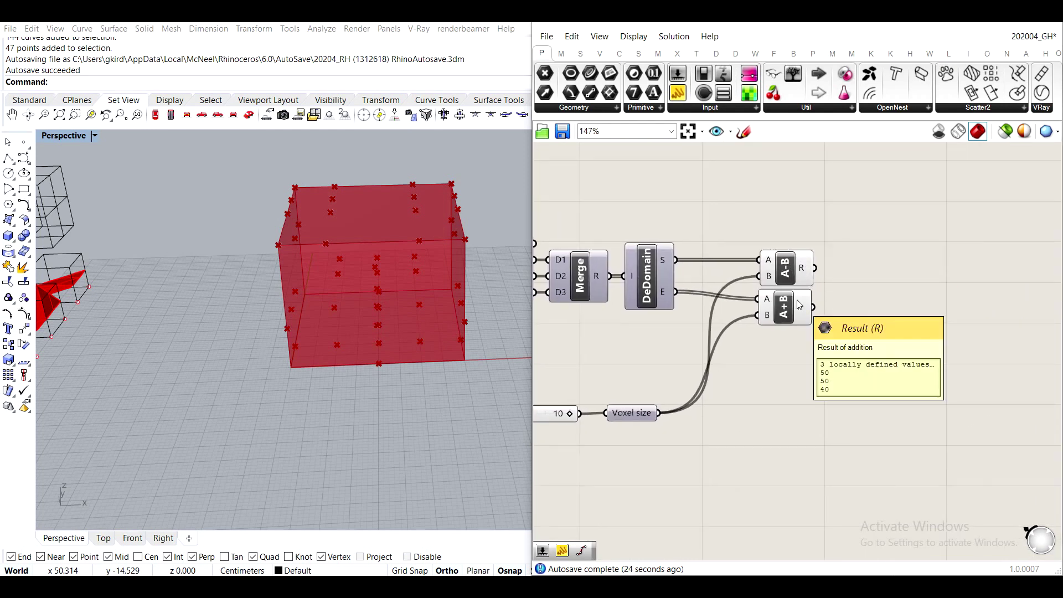
{"action": "mouse_move", "coordinate": [808, 271]}
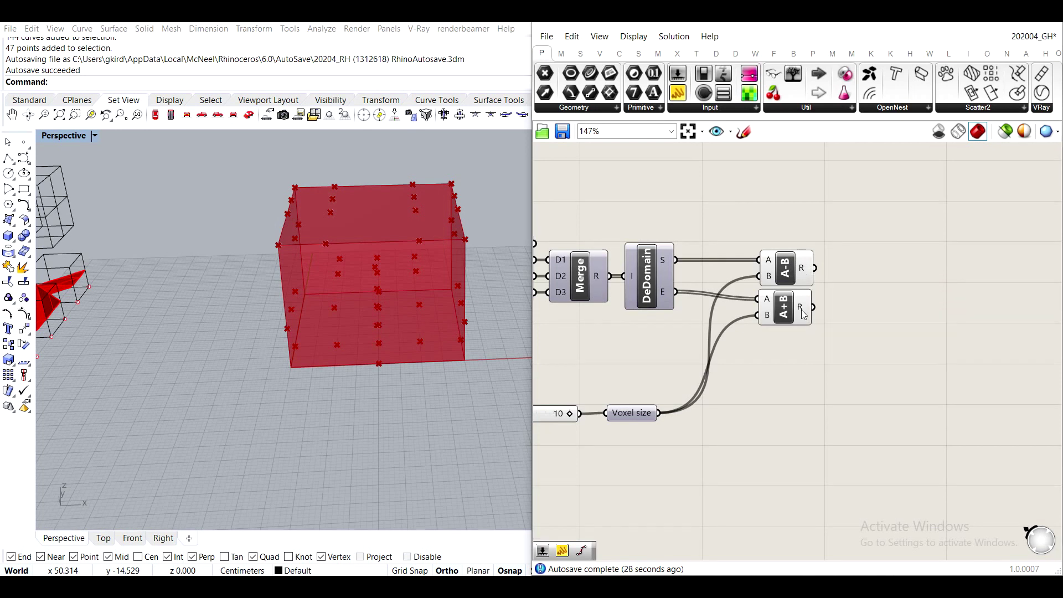
{"action": "mouse_move", "coordinate": [804, 314]}
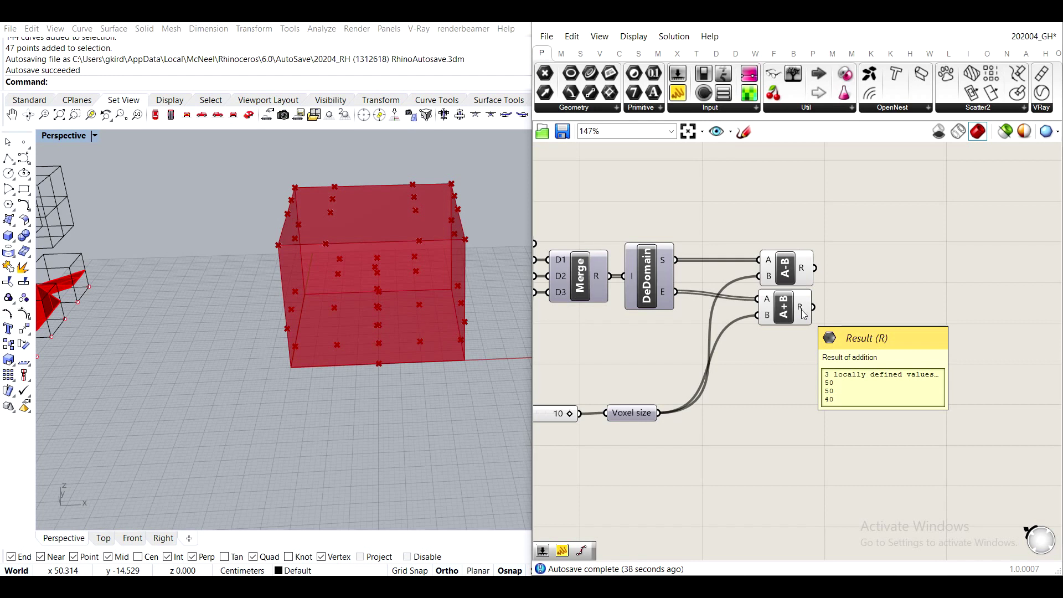
{"action": "mouse_move", "coordinate": [803, 313]}
{"action": "left_mouse_down"}
{"action": "mouse_move", "coordinate": [778, 250]}
{"action": "mouse_move", "coordinate": [820, 311]}
{"action": "mouse_move", "coordinate": [802, 328]}
{"action": "mouse_move", "coordinate": [811, 322]}
{"action": "left_mouse_up"}
Turn off the preview of the Bounding Box component.
{"action": "left_click", "coordinate": [772, 414]}
{"action": "right_click_drag", "start_coordinate": [771, 415], "coordinate": [775, 351]}
{"action": "right_click_drag", "start_coordinate": [728, 297], "coordinate": [1007, 331]}
{"action": "left_click", "coordinate": [718, 241]}
{"action": "middle_click", "coordinate": [717, 241]}
{"action": "left_click", "coordinate": [750, 214]}
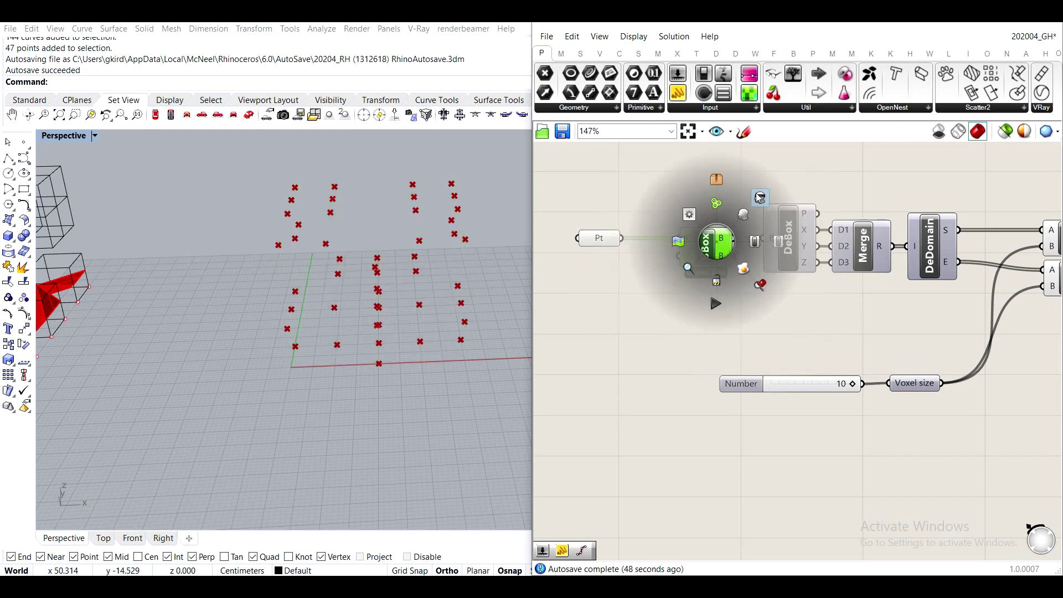
Add a Domain Box component below the Addition and Subtraction components.
{"action": "right_click_drag", "start_coordinate": [986, 397], "coordinate": [829, 338]}
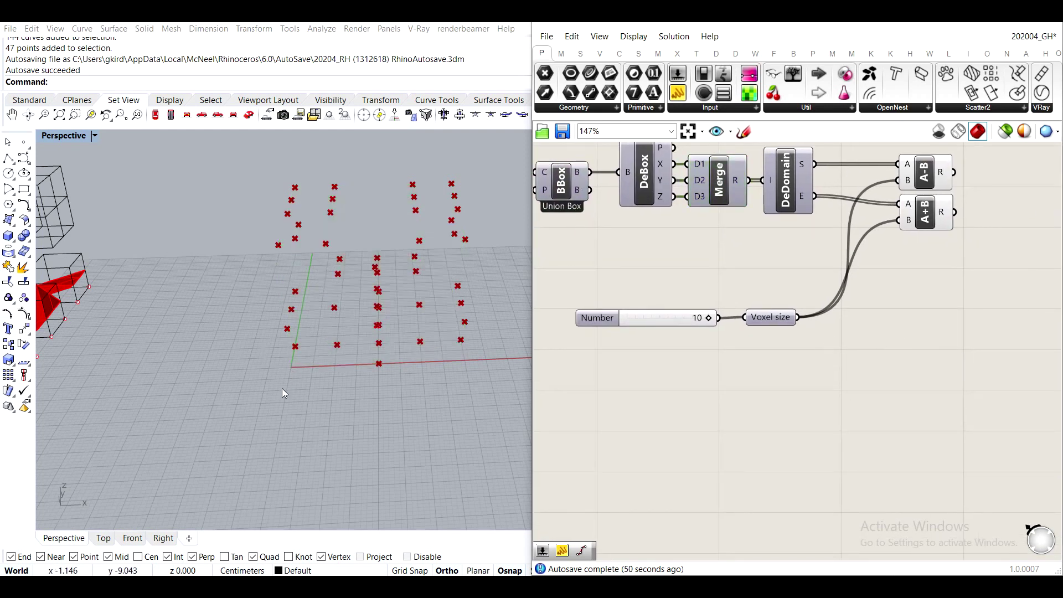
{"action": "scroll", "coordinate": [282, 382], "scroll_direction": "up", "scroll_amount": 8}
{"action": "scroll", "coordinate": [344, 289], "scroll_direction": "down", "scroll_amount": 3}
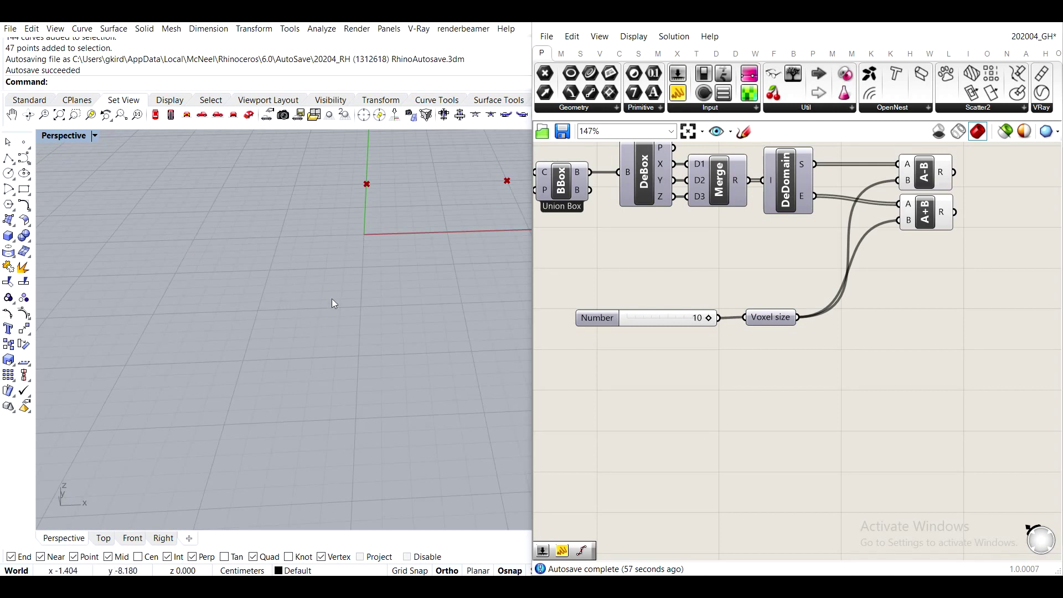
{"action": "right_click_drag", "start_coordinate": [722, 387], "coordinate": [656, 406]}
{"action": "double_click", "coordinate": [817, 412]}
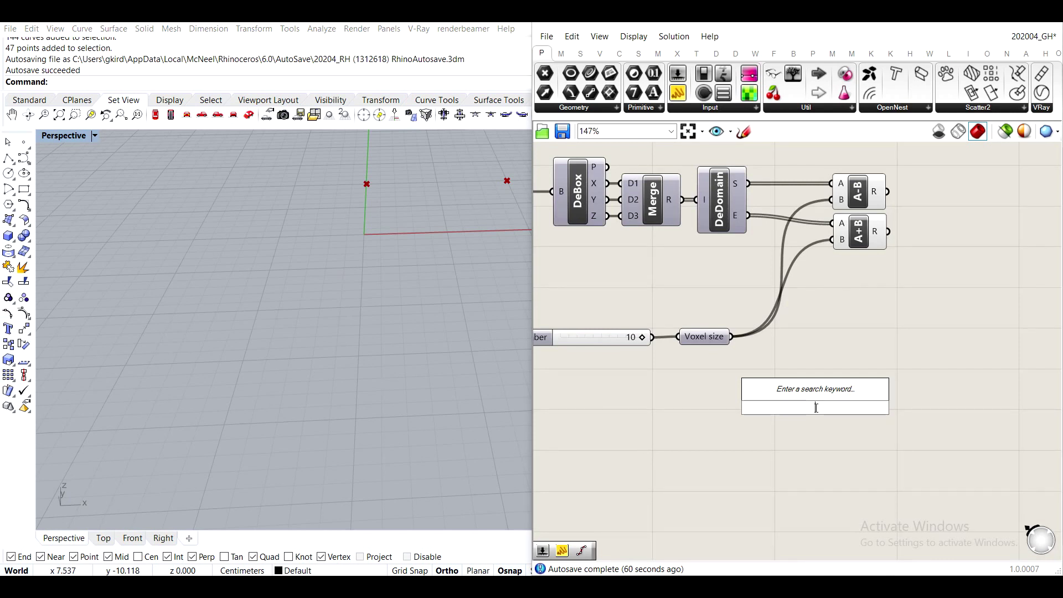
{"action": "type", "text": "box do"}
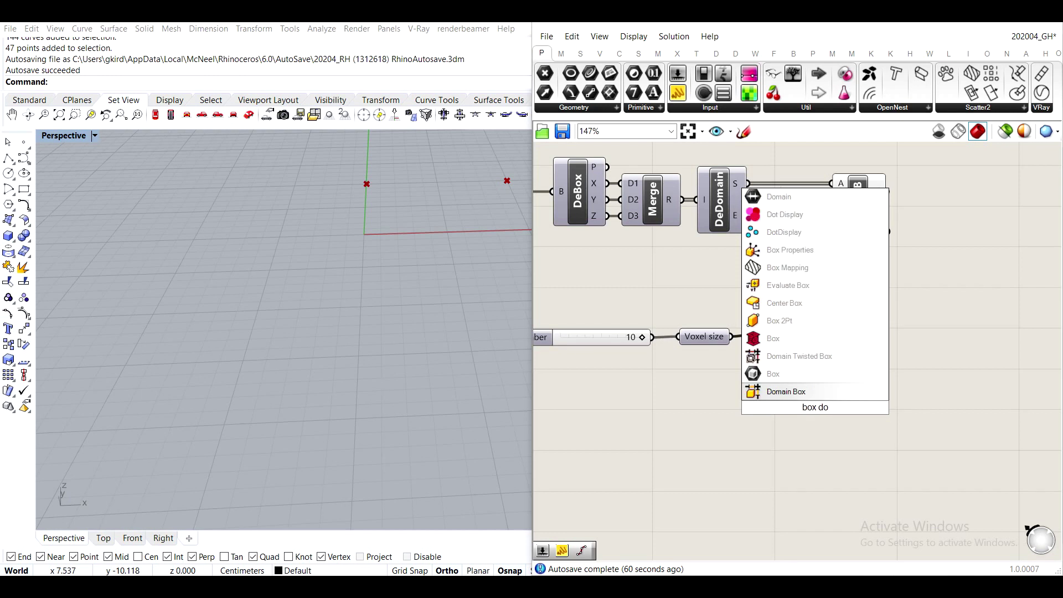
{"action": "left_click", "coordinate": [787, 392]}
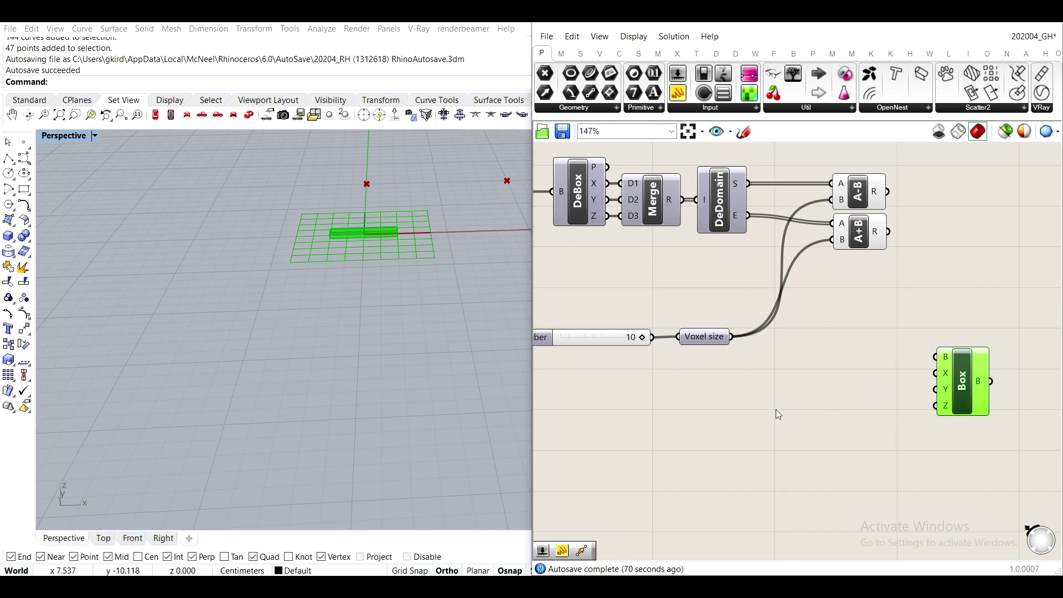
Add an XY Plane component and connect it to the Domain Box's base plane input.
{"action": "double_click", "coordinate": [733, 407]}
{"action": "type", "text": "xy"}
{"action": "key", "text": "Return"}
{"action": "left_click_drag", "start_coordinate": [734, 407], "coordinate": [823, 357]}
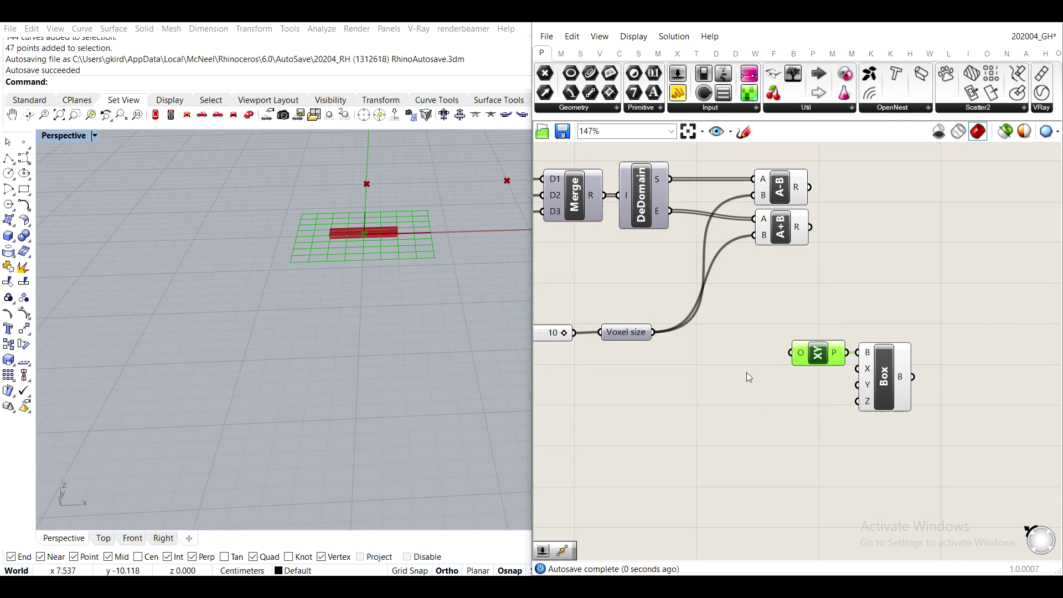
{"action": "left_click", "coordinate": [749, 377]}
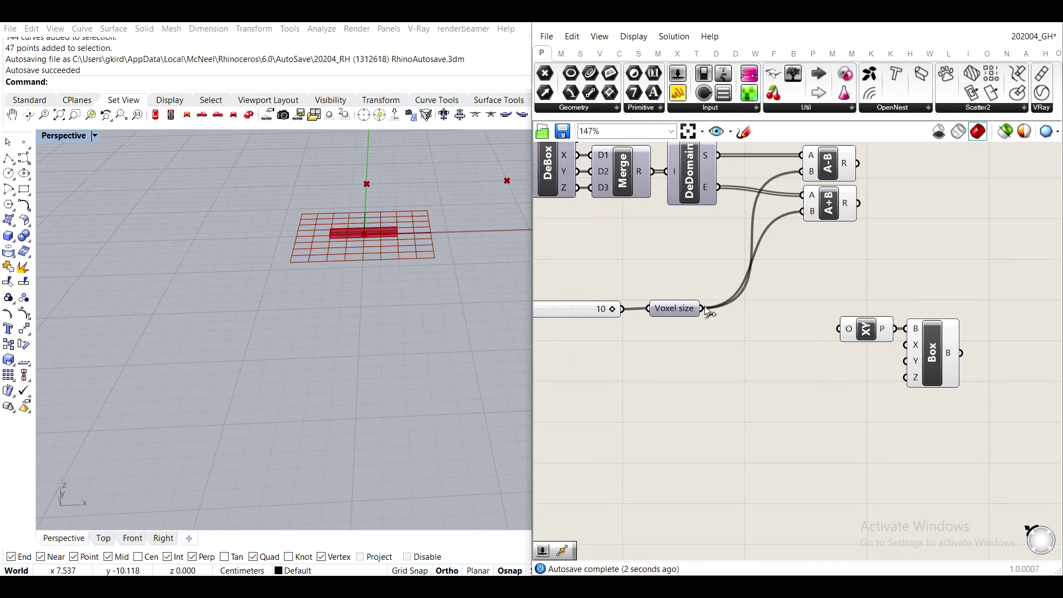
Connect Voxel size to the X, Y and Z inputs of the Domain Box.
{"action": "left_click", "coordinate": [687, 309]}
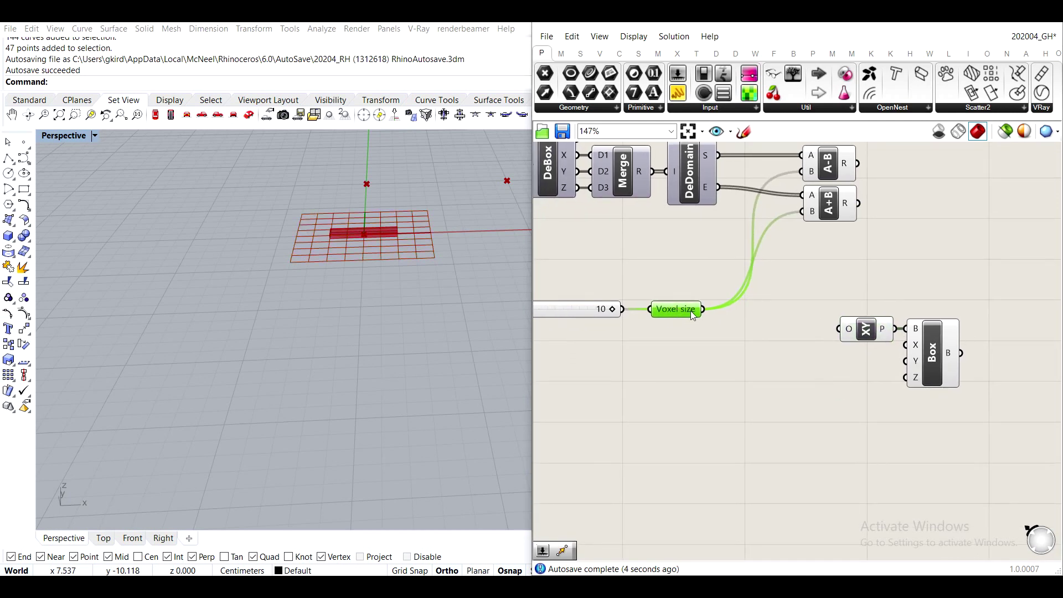
{"action": "left_click_drag", "start_coordinate": [713, 315], "coordinate": [906, 345]}
{"action": "left_click_drag", "start_coordinate": [705, 309], "coordinate": [906, 361]}
{"action": "left_click_drag", "start_coordinate": [703, 310], "coordinate": [906, 378]}
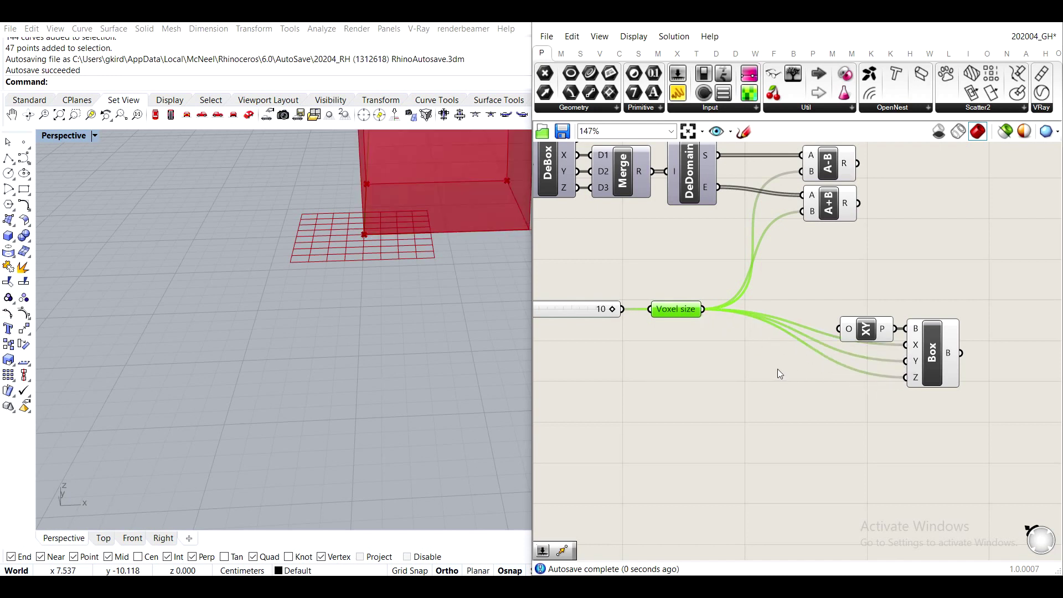
Turn the Bounding Box preview back on and compare it with the single voxel box in Rhino.
{"action": "right_click_drag", "start_coordinate": [778, 369], "coordinate": [826, 420]}
{"action": "scroll", "coordinate": [415, 275], "scroll_direction": "down", "scroll_amount": 5}
{"action": "right_click_drag", "start_coordinate": [807, 252], "coordinate": [950, 277]}
{"action": "left_click", "coordinate": [672, 247]}
{"action": "key", "text": "space"}
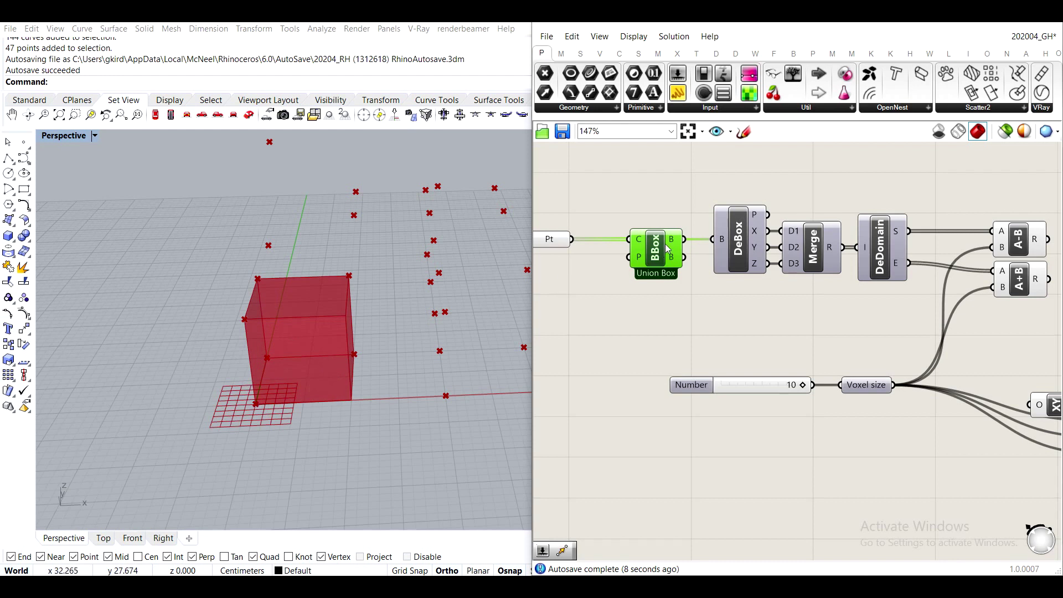
{"action": "key", "text": "space"}
{"action": "left_click", "coordinate": [638, 270]}
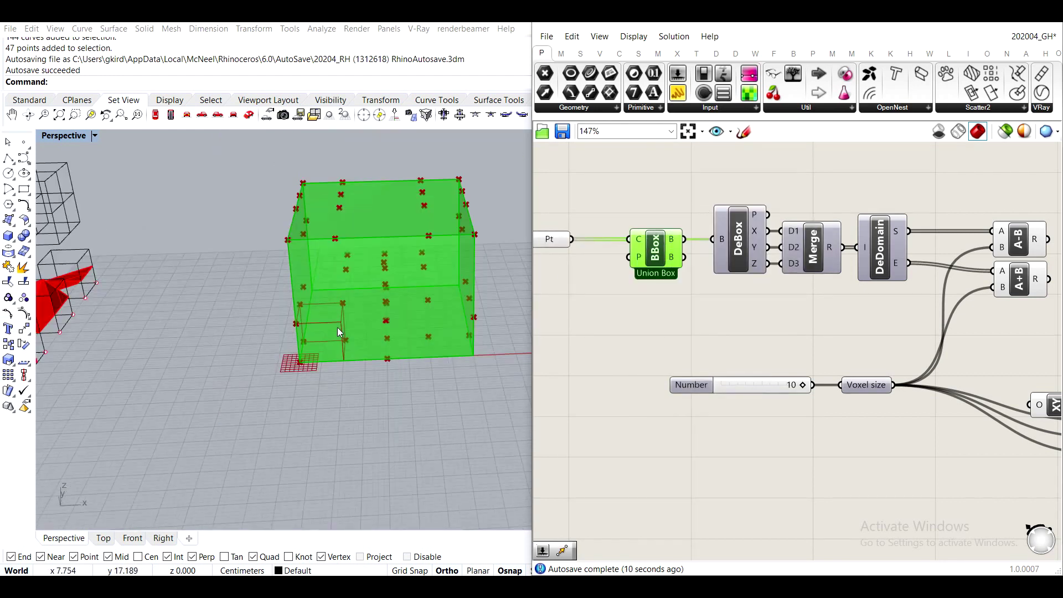
Move the XY Plane and Domain Box components farther away from Voxel size to make room between them.
{"action": "scroll", "coordinate": [313, 360], "scroll_direction": "up", "scroll_amount": 8}
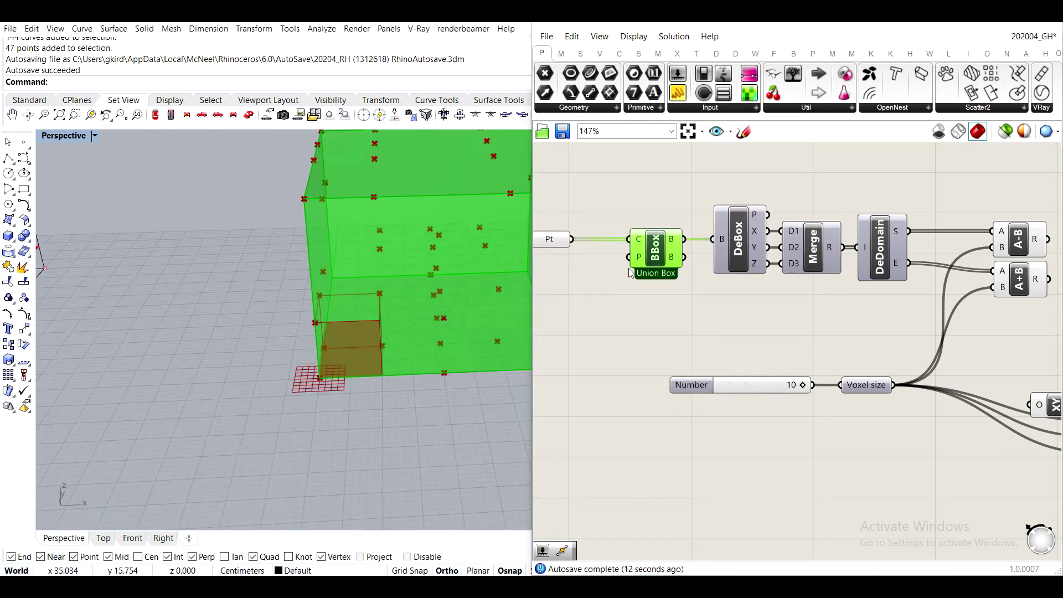
{"action": "key", "text": "space"}
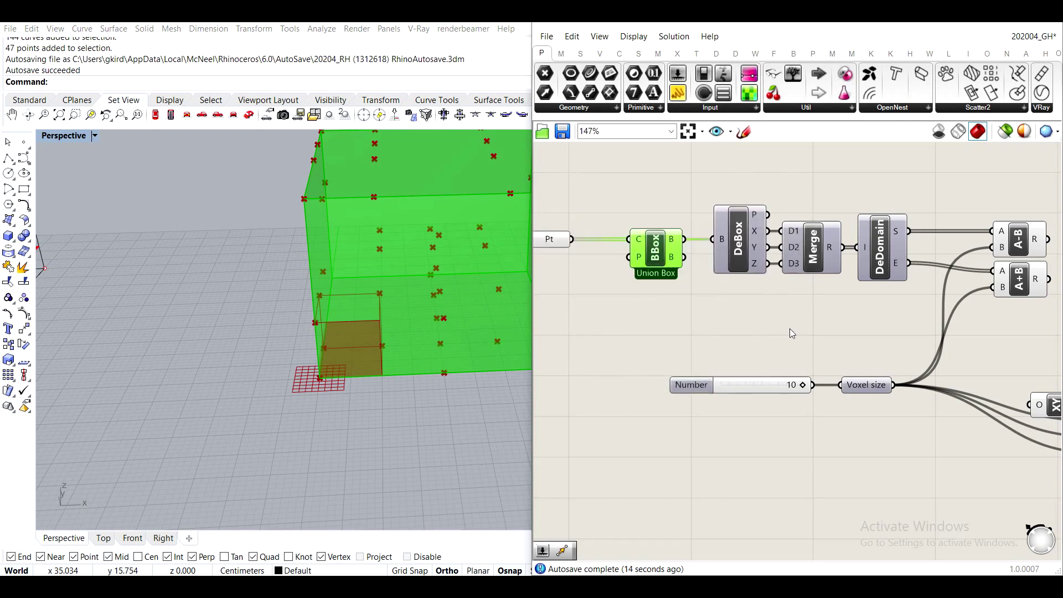
{"action": "right_click_drag", "start_coordinate": [853, 361], "coordinate": [733, 257]}
{"action": "left_click", "coordinate": [733, 257]}
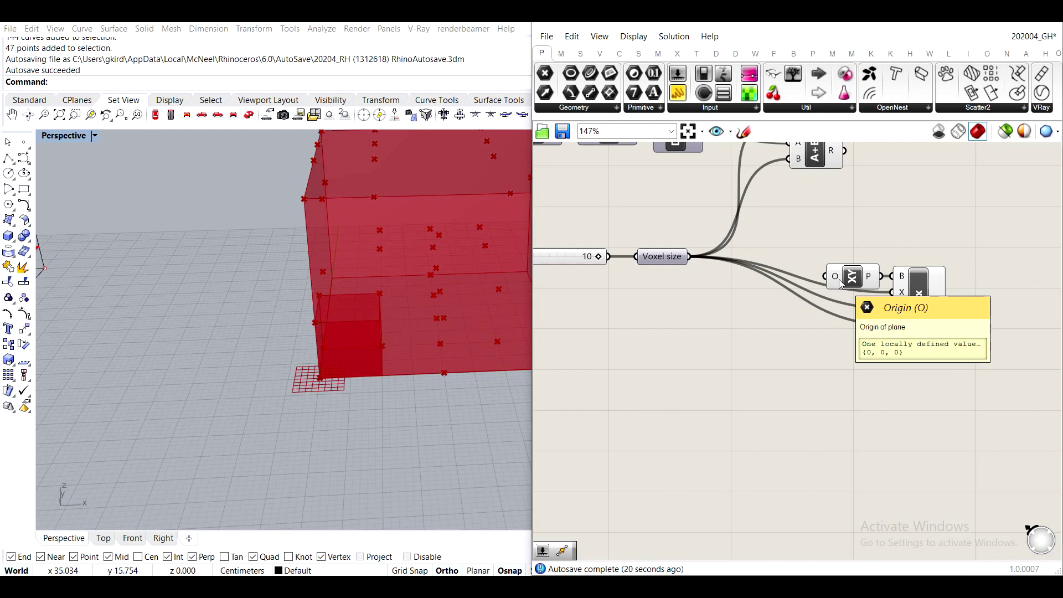
{"action": "left_click_drag", "start_coordinate": [949, 354], "coordinate": [835, 237]}
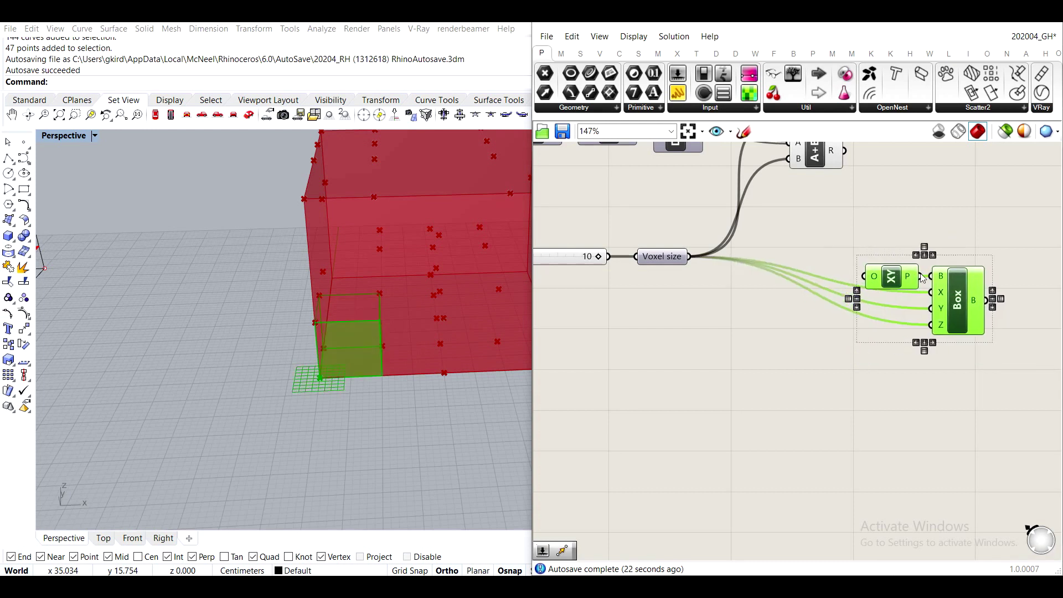
Add a Negative component beside Voxel size and connect Voxel size to its input.
{"action": "double_click", "coordinate": [723, 340]}
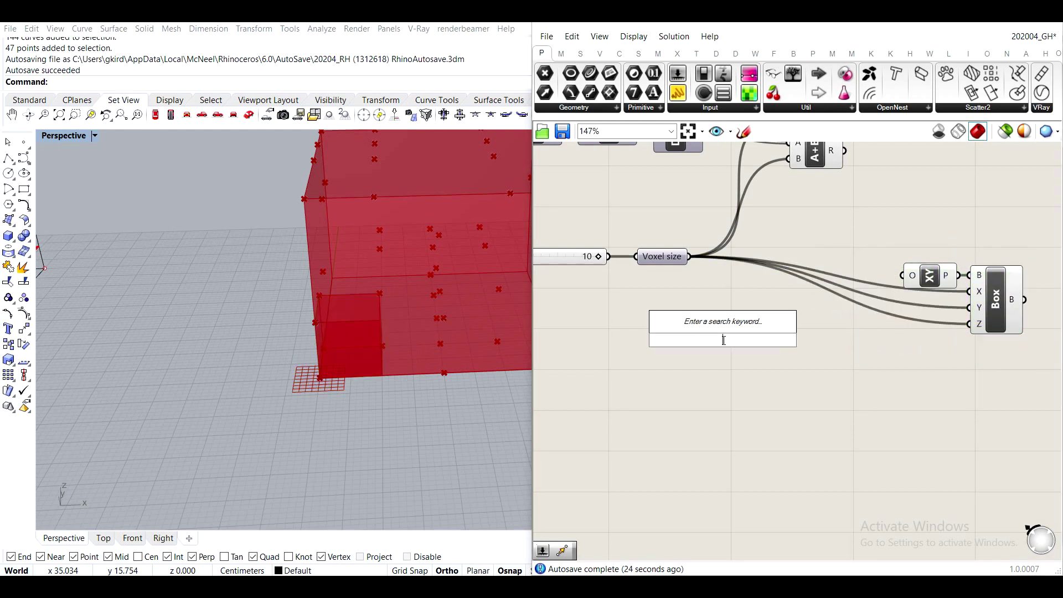
{"action": "type", "text": "neg"}
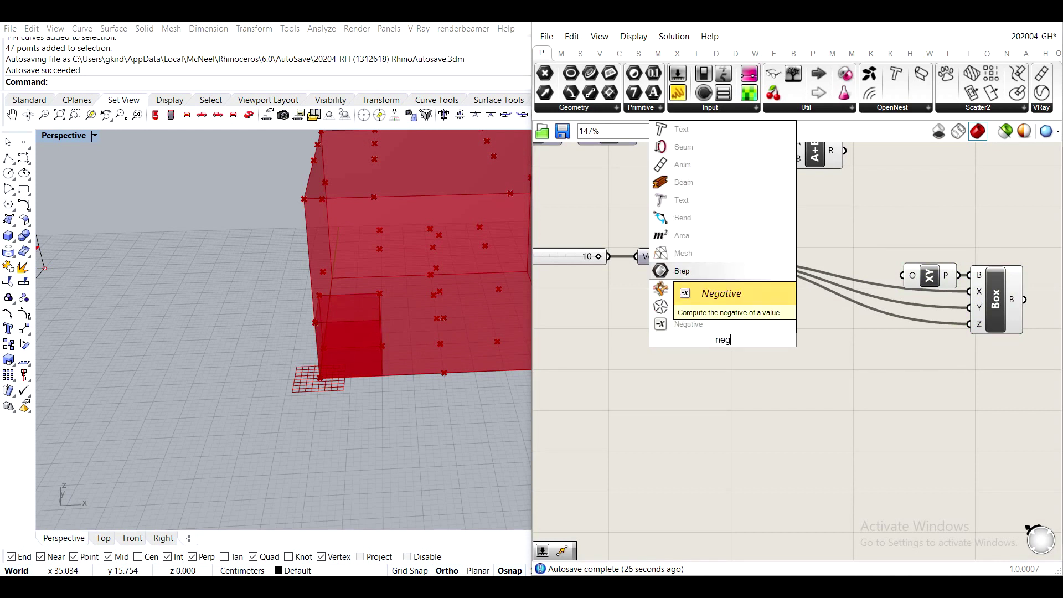
{"action": "key", "text": "Return"}
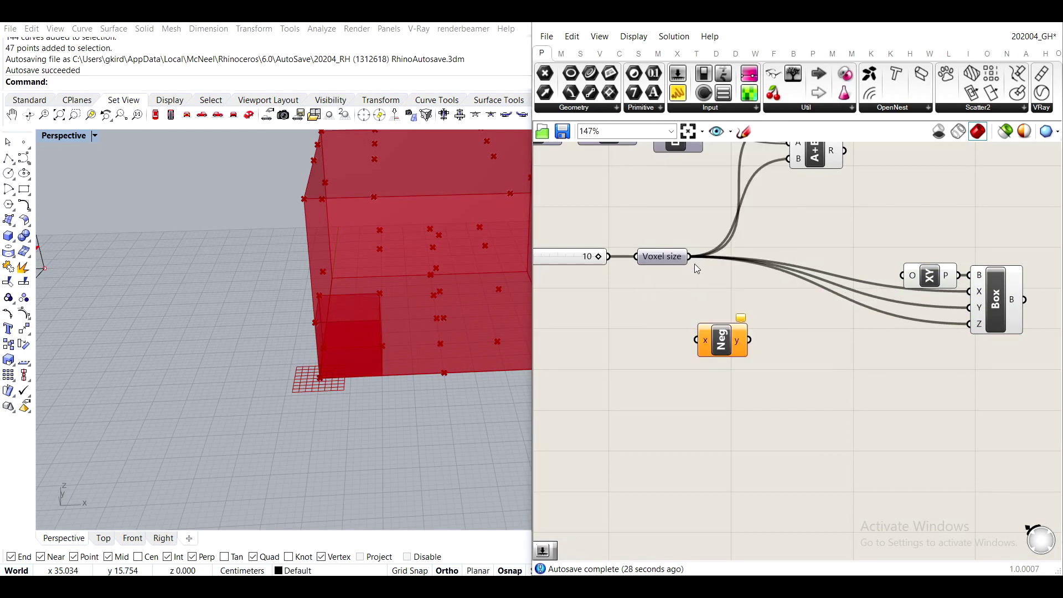
{"action": "left_click_drag", "start_coordinate": [689, 256], "coordinate": [698, 340]}
{"action": "left_click_drag", "start_coordinate": [722, 340], "coordinate": [731, 288]}
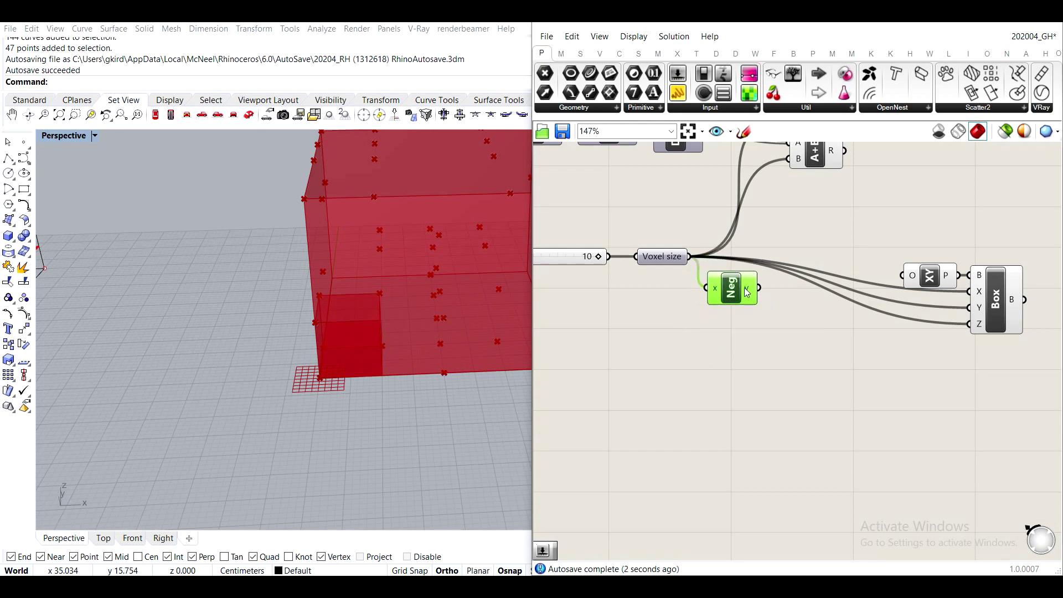
Add a Construct Point component between Negative and XY Plane.
{"action": "left_click", "coordinate": [773, 337]}
{"action": "double_click", "coordinate": [773, 337]}
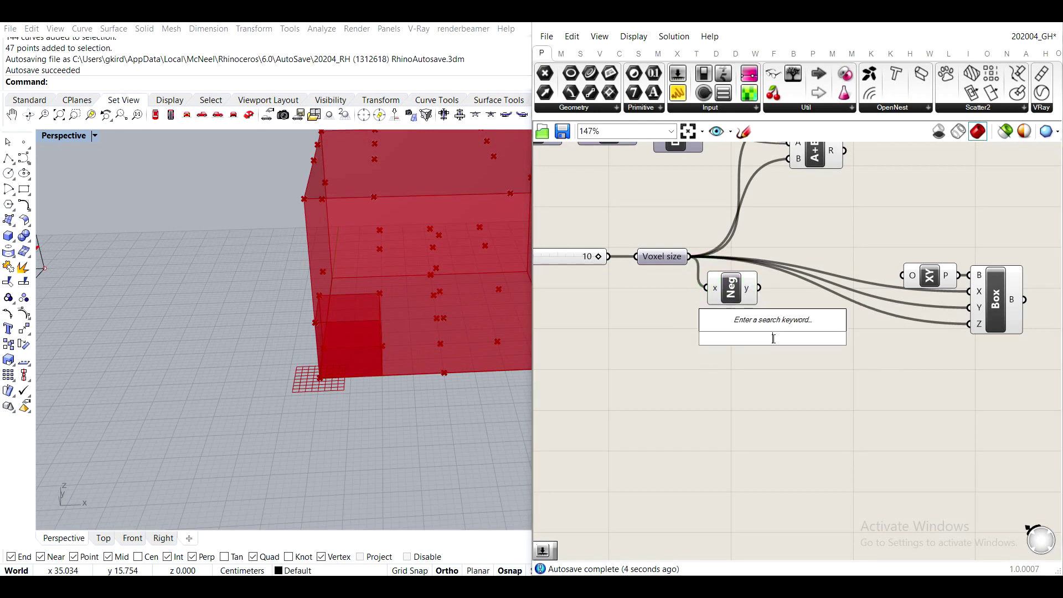
{"action": "type", "text": "construct point"}
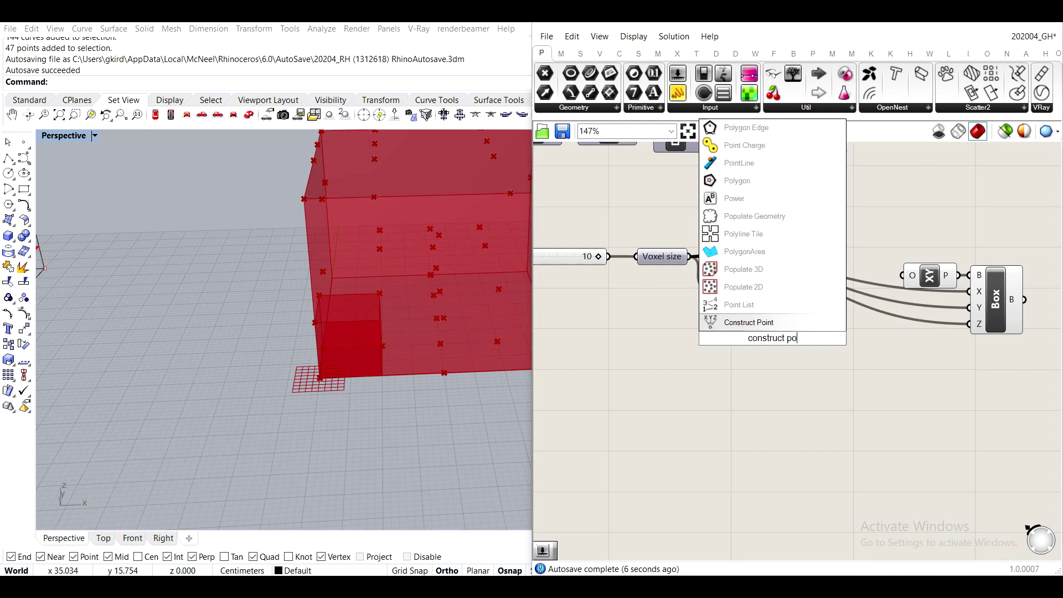
{"action": "left_click", "coordinate": [787, 322]}
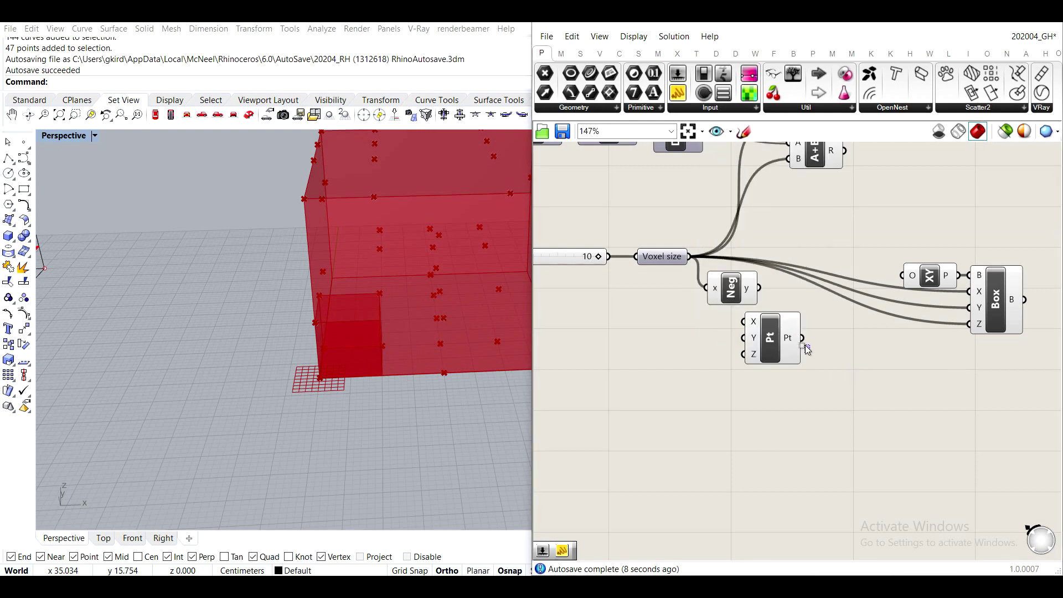
{"action": "left_click_drag", "start_coordinate": [787, 346], "coordinate": [843, 322]}
{"action": "scroll", "coordinate": [812, 324], "scroll_direction": "up", "scroll_amount": 2}
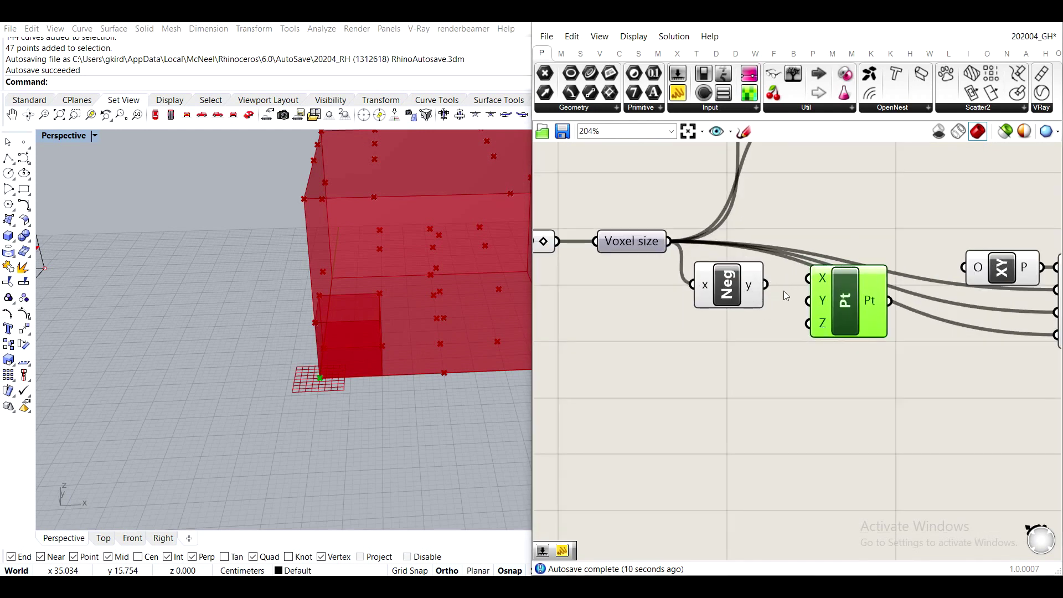
Connect Negative to Construct Point's X, Y and Z inputs, and the resulting point to XY Plane's origin.
{"action": "left_click_drag", "start_coordinate": [766, 285], "coordinate": [810, 327]}
{"action": "right_click_drag", "start_coordinate": [768, 341], "coordinate": [693, 340]}
{"action": "left_click_drag", "start_coordinate": [751, 332], "coordinate": [865, 272]}
{"action": "mouse_move", "coordinate": [773, 292]}
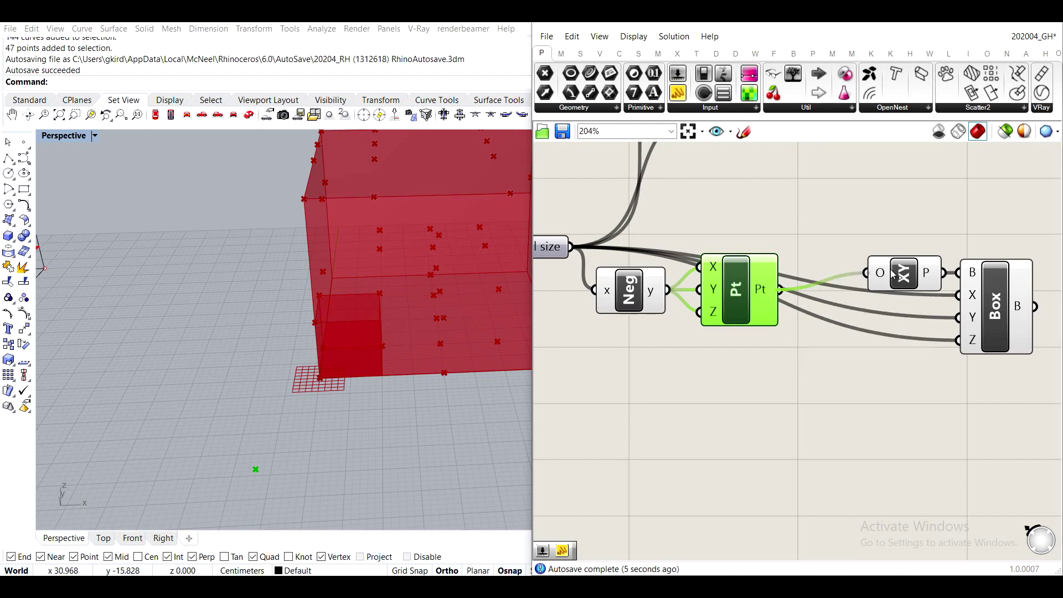
Align XY Plane closer to Construct Point and turn off the preview of Negative, Construct Point and XY Plane.
{"action": "scroll", "coordinate": [282, 407], "scroll_direction": "down", "scroll_amount": 3}
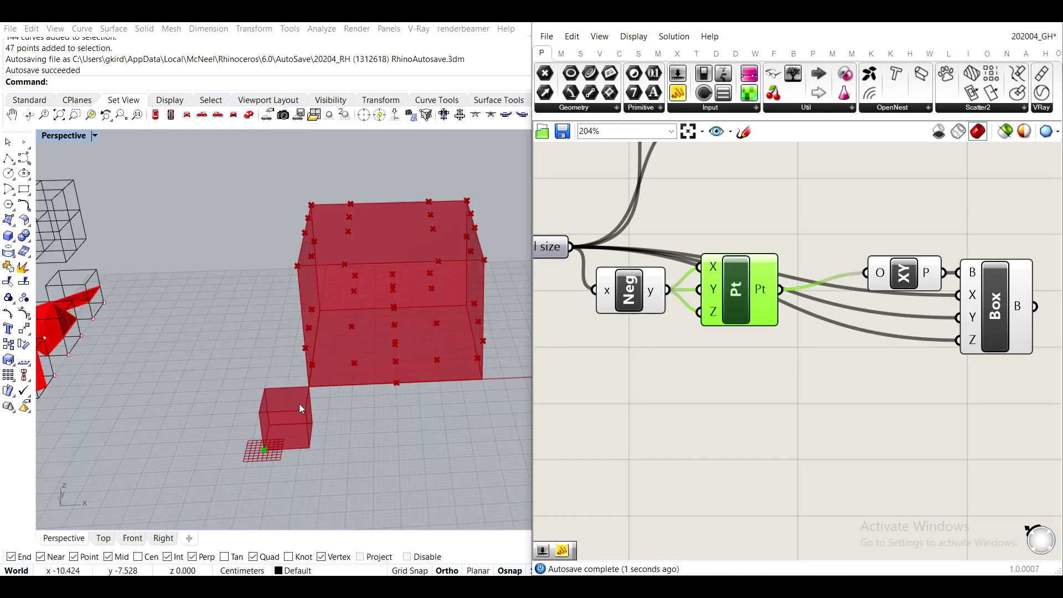
{"action": "left_click_drag", "start_coordinate": [916, 276], "coordinate": [884, 274]}
{"action": "left_click", "coordinate": [783, 381]}
{"action": "left_click_drag", "start_coordinate": [783, 381], "coordinate": [633, 278]}
{"action": "left_click_drag", "start_coordinate": [917, 386], "coordinate": [668, 234]}
{"action": "key", "text": "space"}
{"action": "left_click", "coordinate": [676, 203]}
{"action": "left_click", "coordinate": [814, 211]}
{"action": "right_click_drag", "start_coordinate": [993, 334], "coordinate": [842, 313]}
{"action": "left_click", "coordinate": [852, 304]}
{"action": "left_click", "coordinate": [943, 290]}
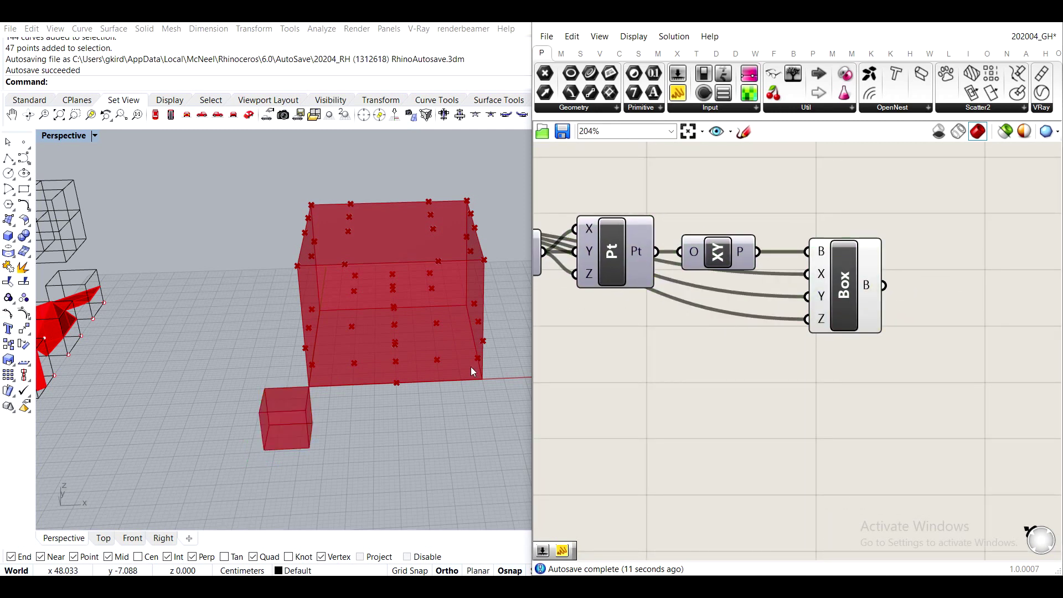
Add a Box Array component and connect the Domain Box output to its geometry input.
{"action": "scroll", "coordinate": [284, 408], "scroll_direction": "down", "scroll_amount": 3}
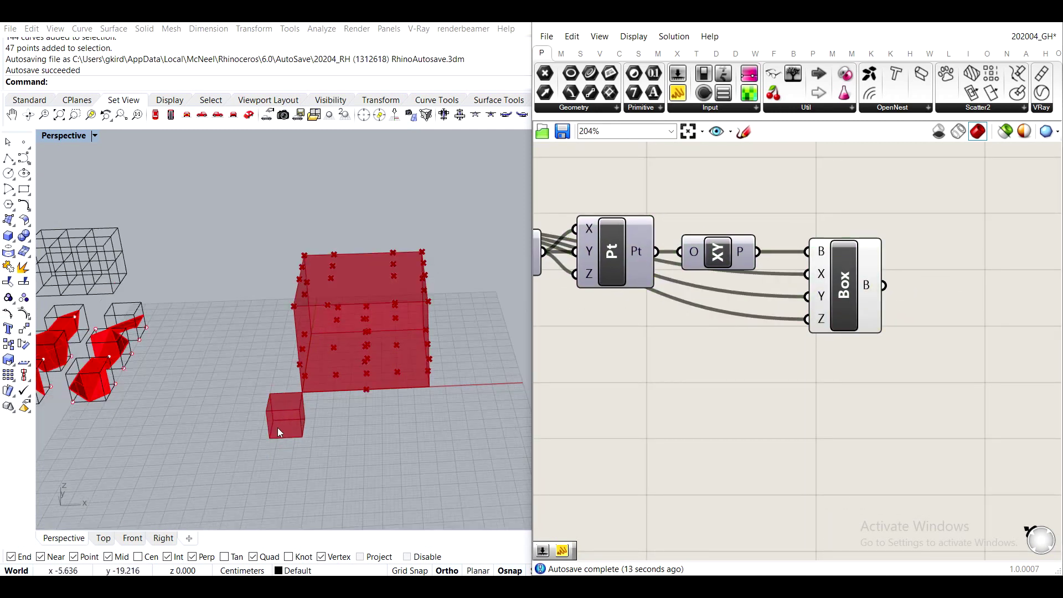
{"action": "right_click_drag", "start_coordinate": [216, 321], "coordinate": [293, 315], "text": "shift"}
{"action": "scroll", "coordinate": [294, 294], "scroll_direction": "up", "scroll_amount": 5}
{"action": "scroll", "coordinate": [364, 334], "scroll_direction": "down", "scroll_amount": 5}
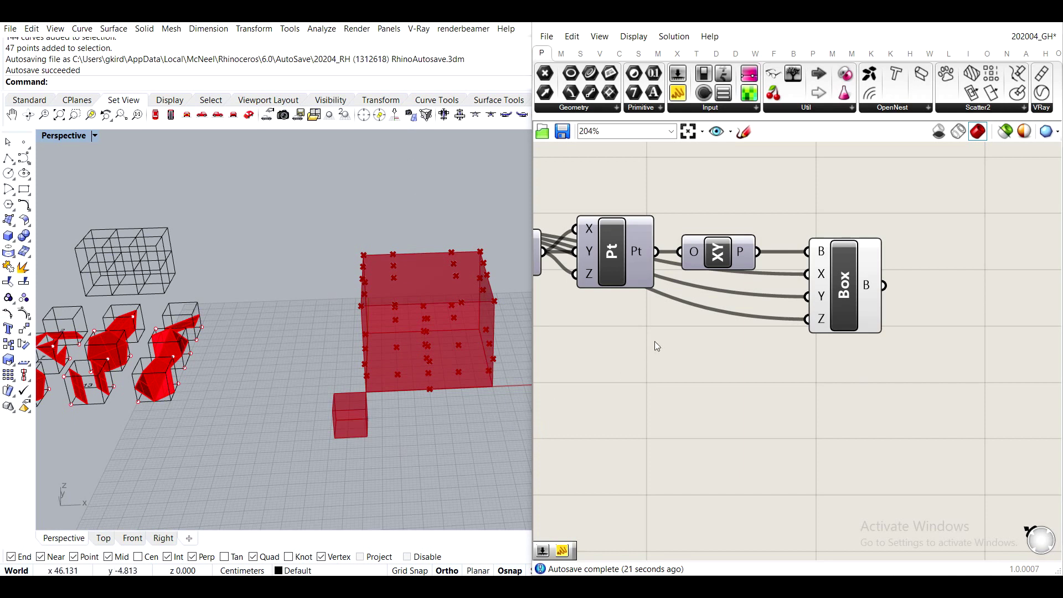
{"action": "right_click_drag", "start_coordinate": [997, 341], "coordinate": [837, 339]}
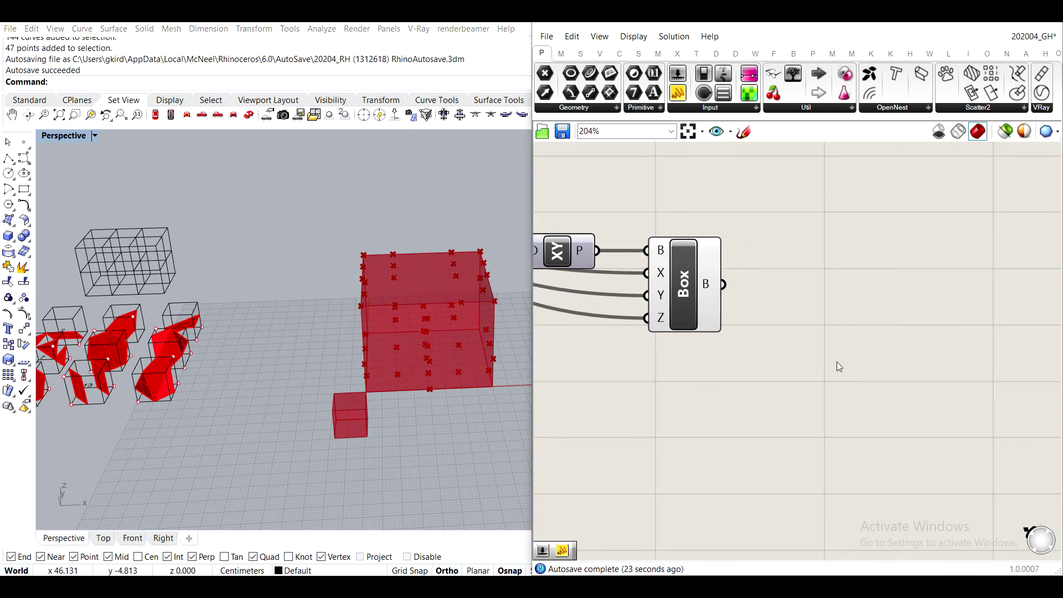
{"action": "double_click", "coordinate": [836, 362]}
{"action": "type", "text": "array box"}
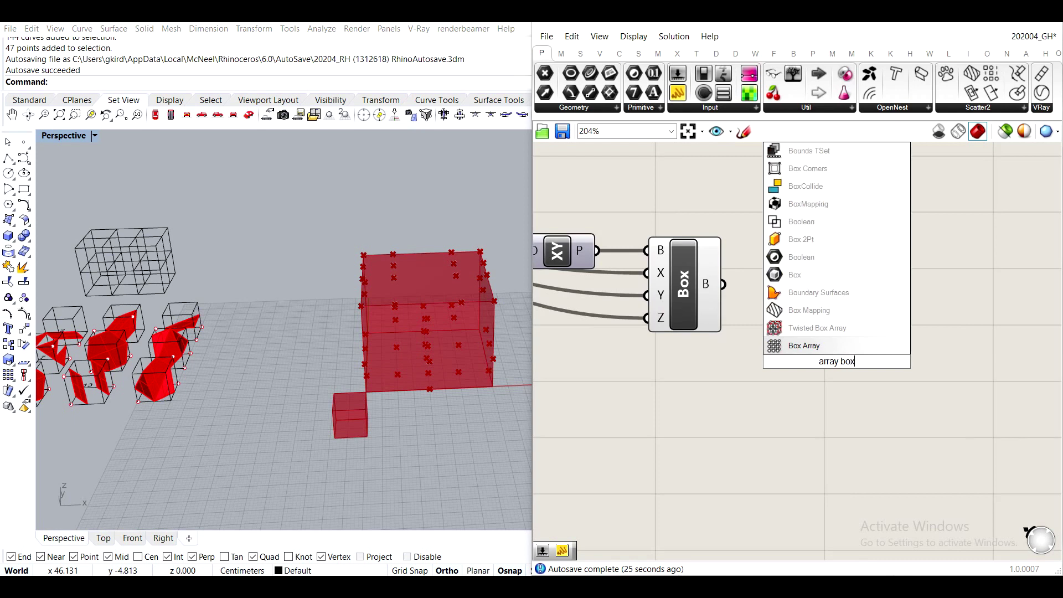
{"action": "left_click", "coordinate": [805, 329]}
{"action": "left_click_drag", "start_coordinate": [723, 285], "coordinate": [797, 316]}
{"action": "left_click_drag", "start_coordinate": [842, 352], "coordinate": [886, 314]}
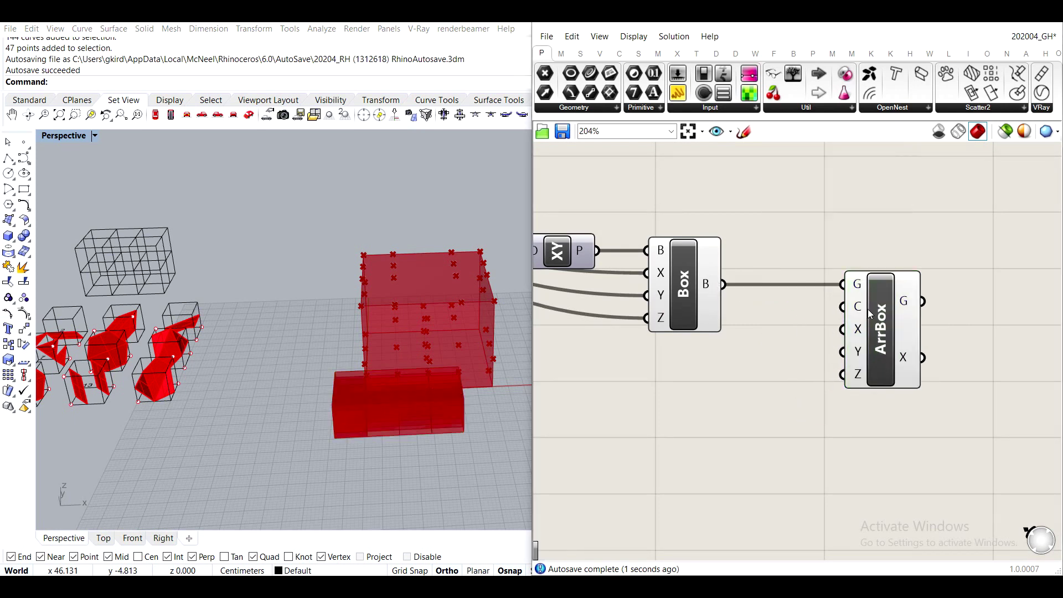
Connect the Domain Box to Box Array's cell input and turn off the Domain Box preview.
{"action": "mouse_move", "coordinate": [859, 312]}
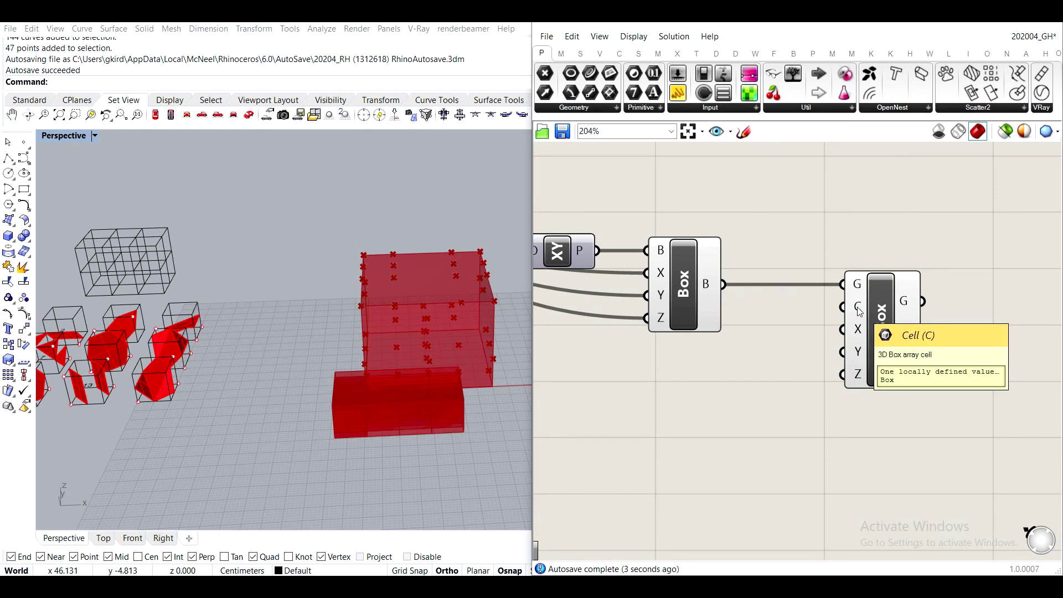
{"action": "left_click_drag", "start_coordinate": [714, 284], "coordinate": [866, 308]}
{"action": "left_click", "coordinate": [831, 271]}
{"action": "middle_click", "coordinate": [670, 291]}
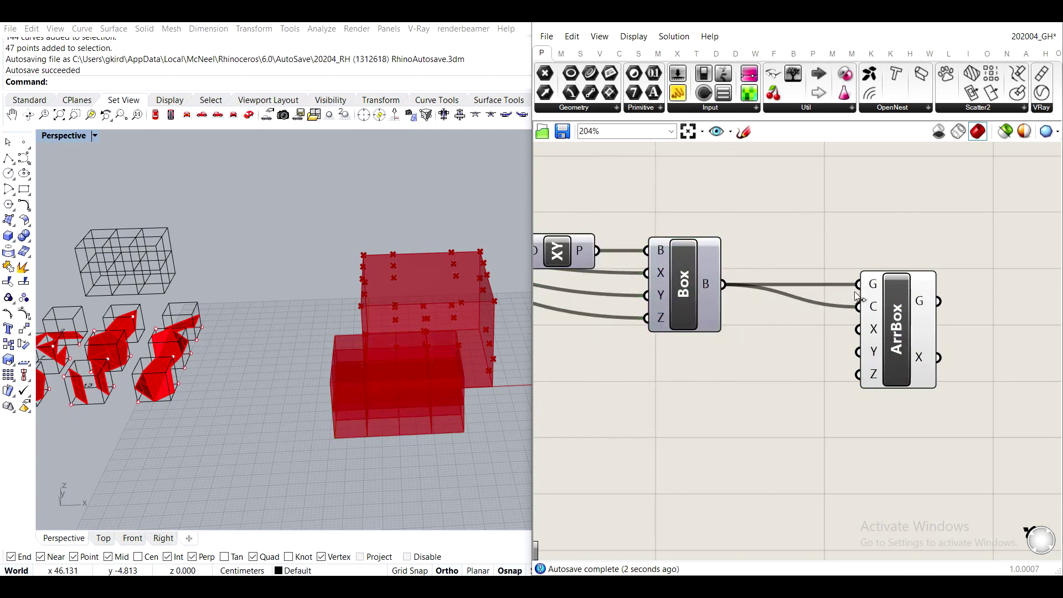
Add a number slider with value 10 and connect it to Box Array's X, Y and Z count inputs.
{"action": "double_click", "coordinate": [729, 382]}
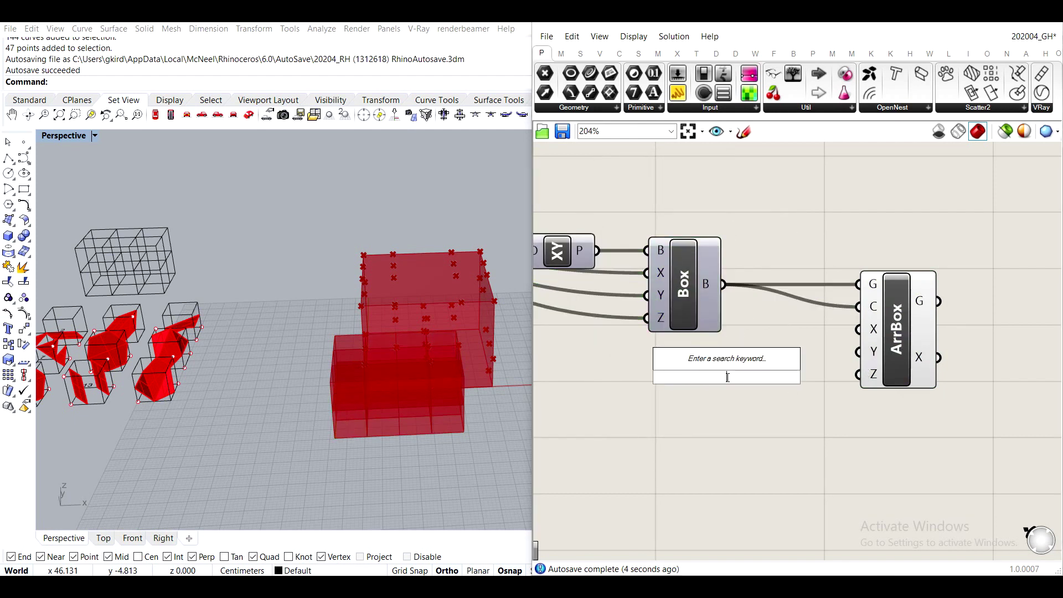
{"action": "type", "text": "10"}
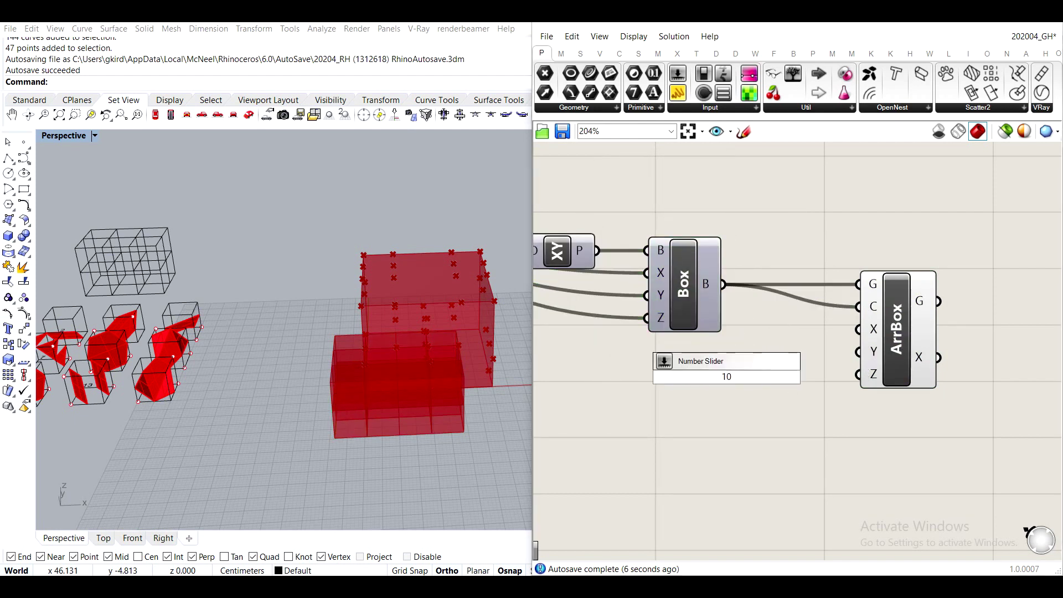
{"action": "key", "text": "Return"}
{"action": "left_click_drag", "start_coordinate": [833, 376], "coordinate": [858, 375]}
{"action": "left_click_drag", "start_coordinate": [665, 377], "coordinate": [639, 374]}
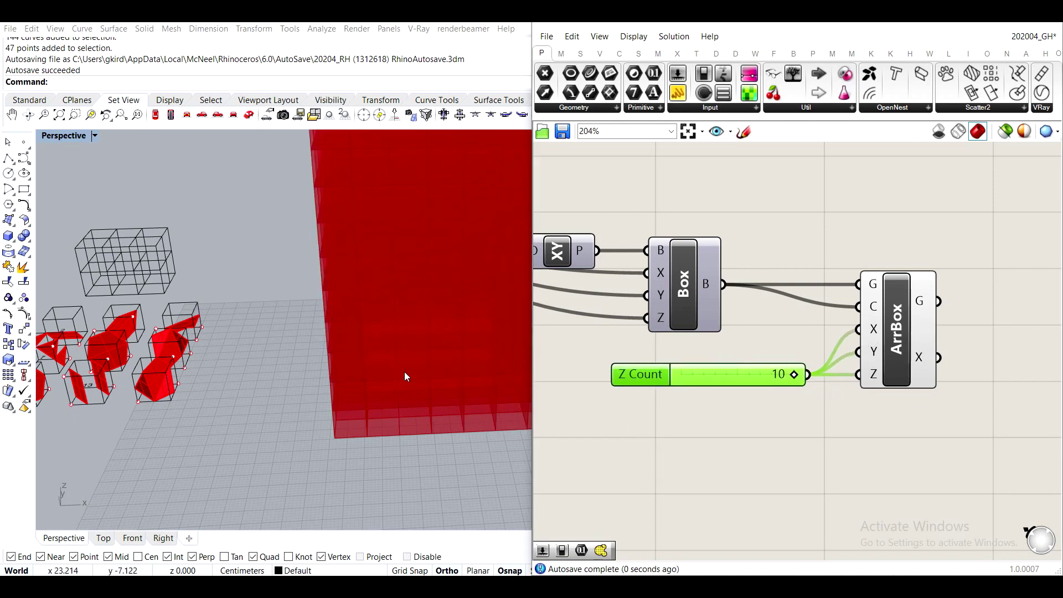
{"action": "scroll", "coordinate": [405, 376], "scroll_direction": "down", "scroll_amount": 5}
{"action": "scroll", "coordinate": [404, 297], "scroll_direction": "up", "scroll_amount": 3}
Try a value of 5 on the count slider and delete the slider.
{"action": "left_click", "coordinate": [753, 325]}
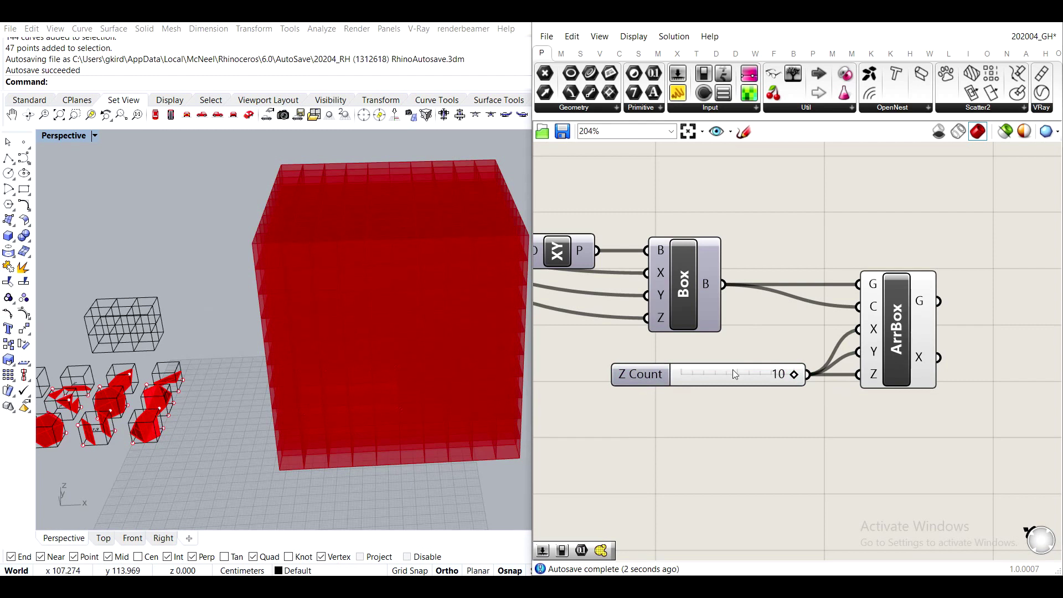
{"action": "left_click_drag", "start_coordinate": [733, 370], "coordinate": [723, 354]}
{"action": "left_click", "coordinate": [792, 327]}
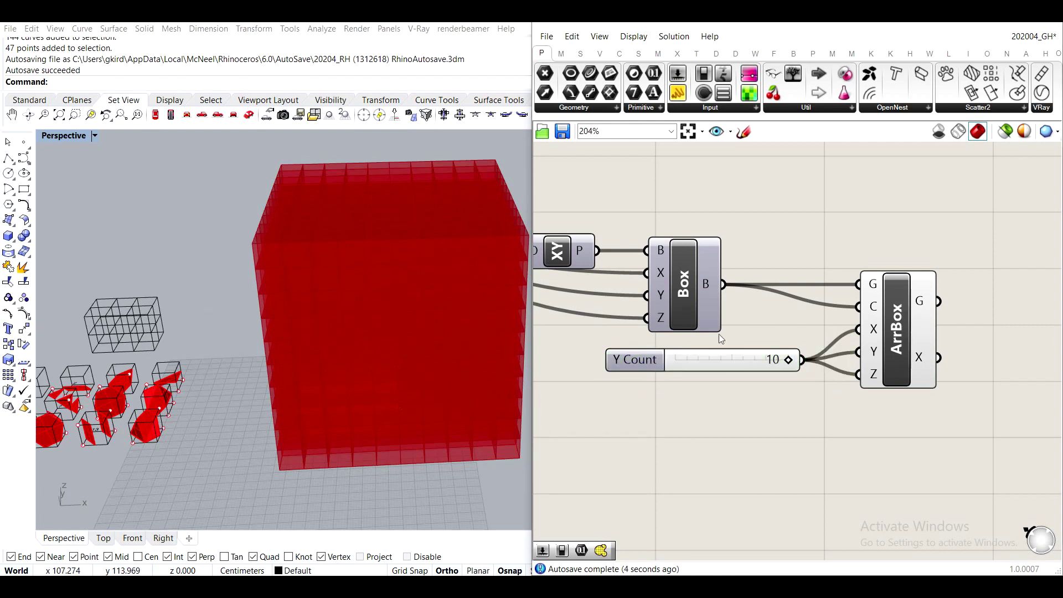
{"action": "scroll", "coordinate": [720, 327], "scroll_direction": "down", "scroll_amount": 3}
{"action": "scroll", "coordinate": [739, 336], "scroll_direction": "up", "scroll_amount": 2}
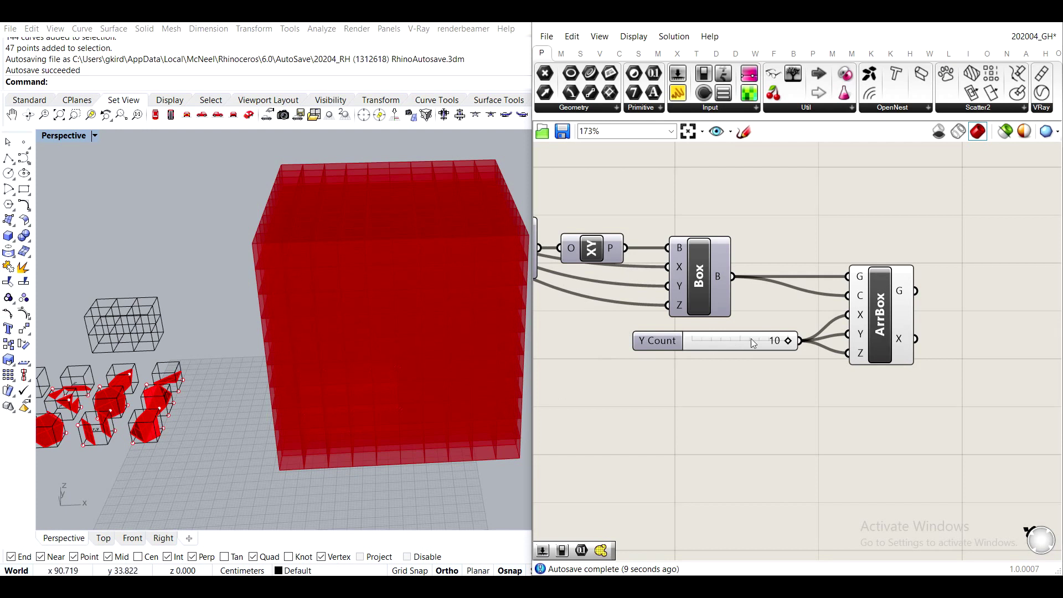
{"action": "left_click_drag", "start_coordinate": [780, 344], "coordinate": [753, 352]}
{"action": "left_click", "coordinate": [769, 340]}
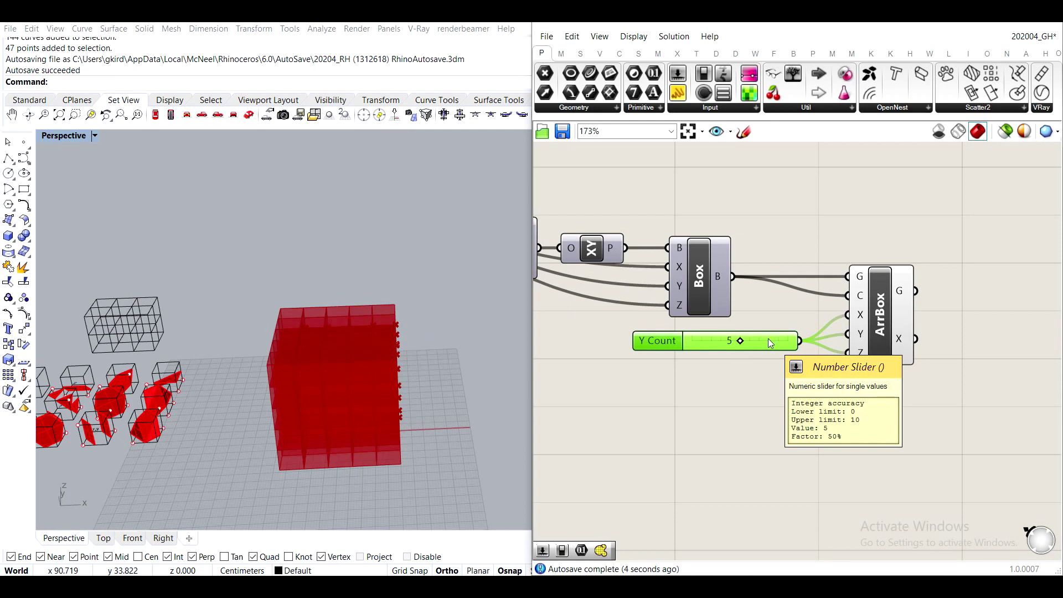
{"action": "key", "text": "Delete"}
Add a second Subtraction component after the existing Subtraction and Addition components.
{"action": "right_click_drag", "start_coordinate": [769, 338], "coordinate": [798, 334]}
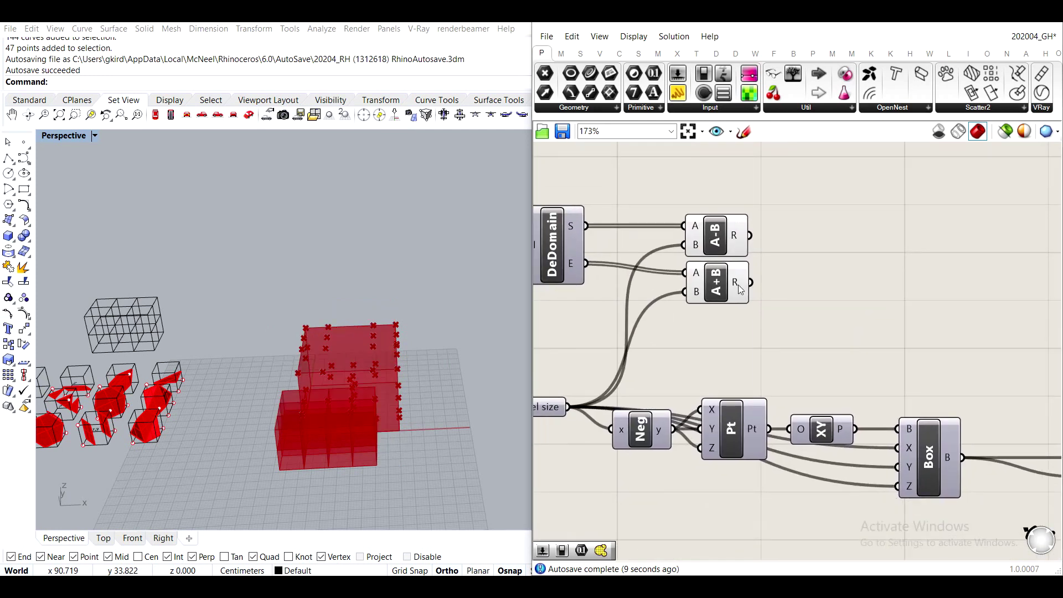
{"action": "mouse_move", "coordinate": [739, 284]}
{"action": "double_click", "coordinate": [861, 275]}
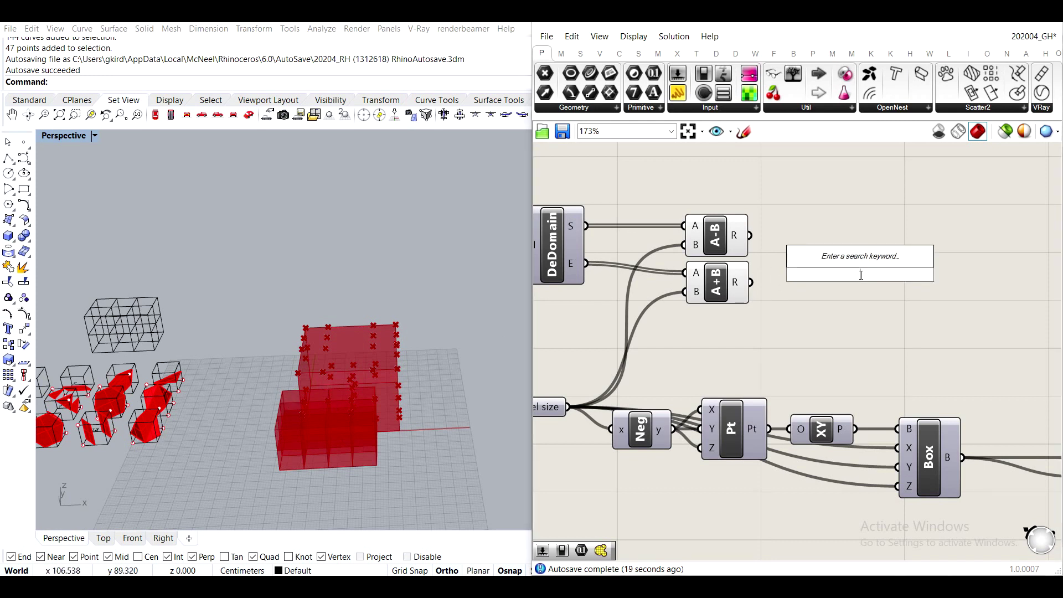
{"action": "type", "text": "subtraction"}
{"action": "key", "text": "Return"}
{"action": "scroll", "coordinate": [762, 280], "scroll_direction": "up", "scroll_amount": 2}
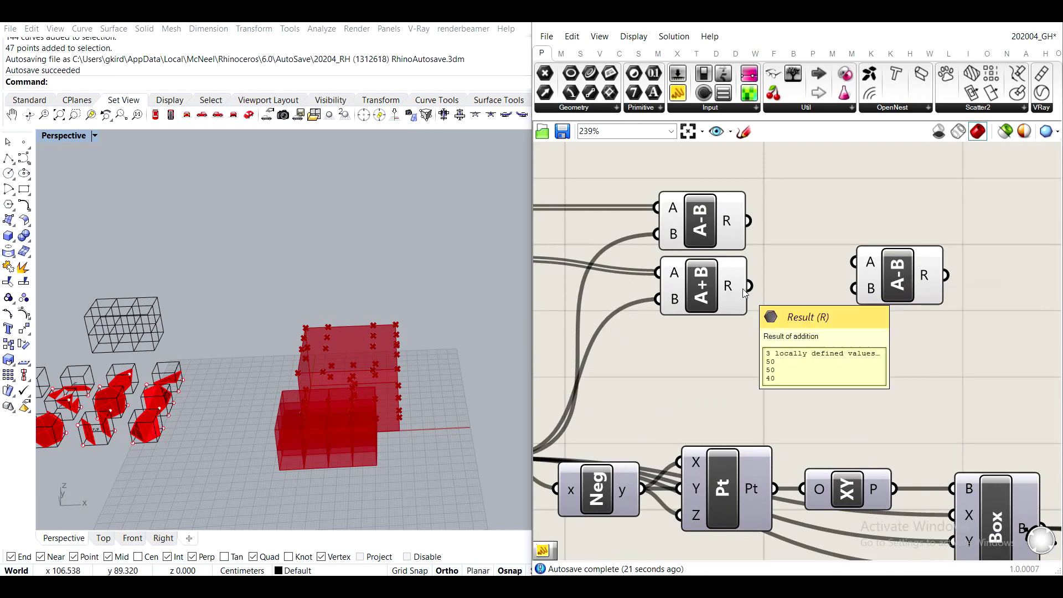
Connect the Addition result to the new Subtraction's A input and the first Subtraction result to B, spacing the component out.
{"action": "left_click_drag", "start_coordinate": [749, 286], "coordinate": [875, 252]}
{"action": "mouse_move", "coordinate": [728, 291]}
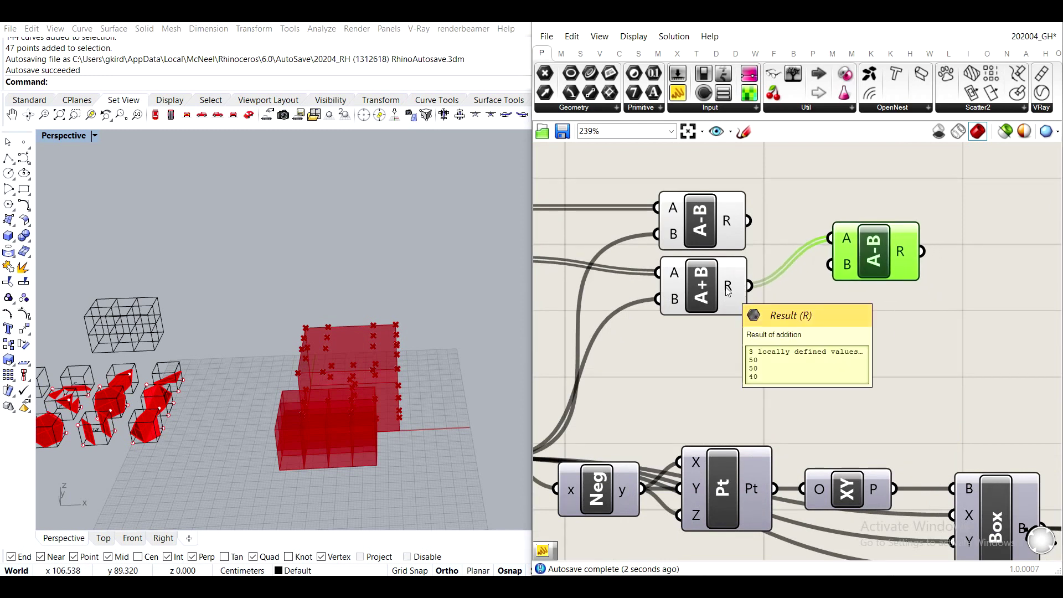
{"action": "mouse_move", "coordinate": [735, 228]}
{"action": "left_click_drag", "start_coordinate": [747, 222], "coordinate": [812, 281]}
{"action": "left_click", "coordinate": [940, 299]}
{"action": "right_click_drag", "start_coordinate": [940, 299], "coordinate": [889, 306]}
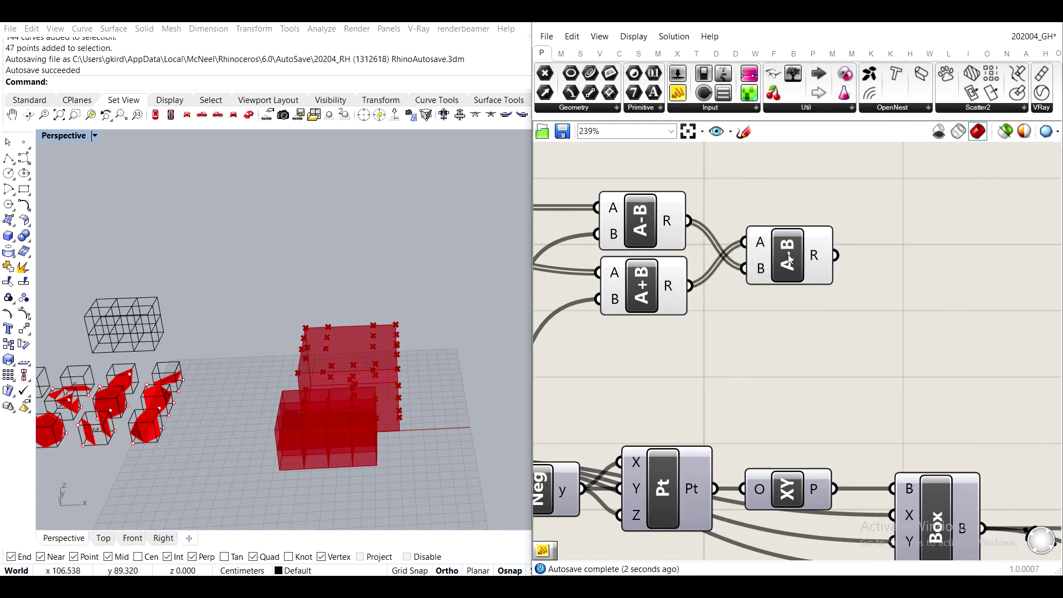
{"action": "left_click_drag", "start_coordinate": [792, 259], "coordinate": [892, 258]}
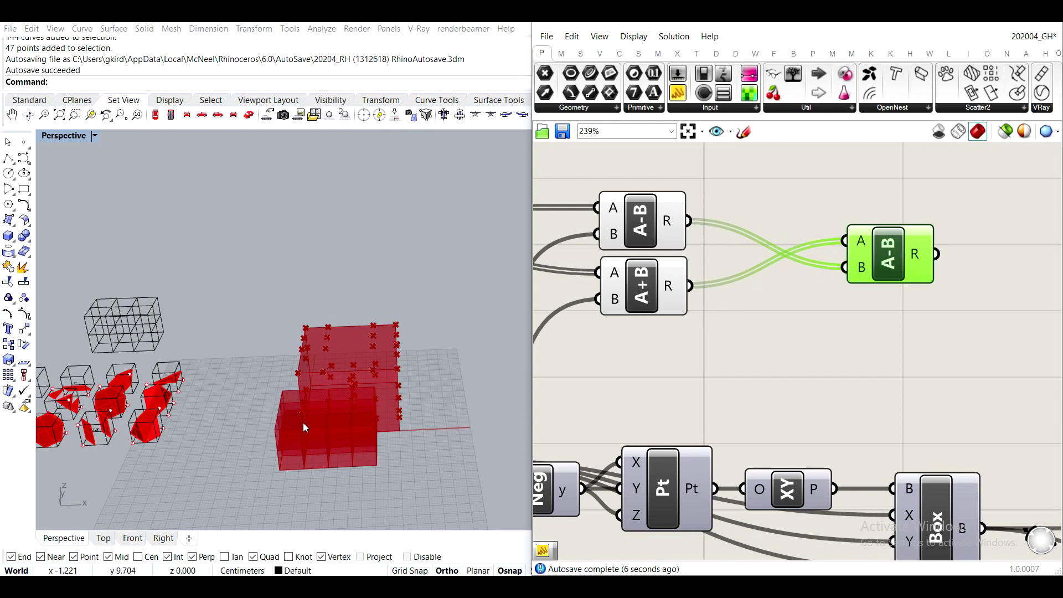
Move the second Subtraction closer to its inputs and add a panel connected to its result.
{"action": "right_click_drag", "start_coordinate": [671, 225], "coordinate": [864, 253]}
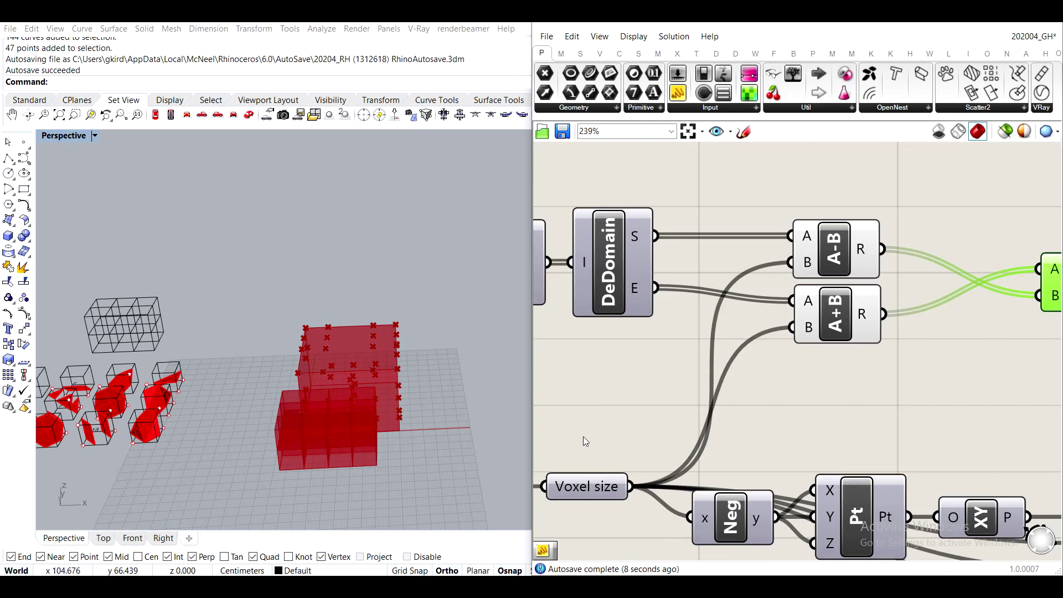
{"action": "scroll", "coordinate": [820, 323], "scroll_direction": "down", "scroll_amount": 2}
{"action": "scroll", "coordinate": [774, 317], "scroll_direction": "up", "scroll_amount": 2}
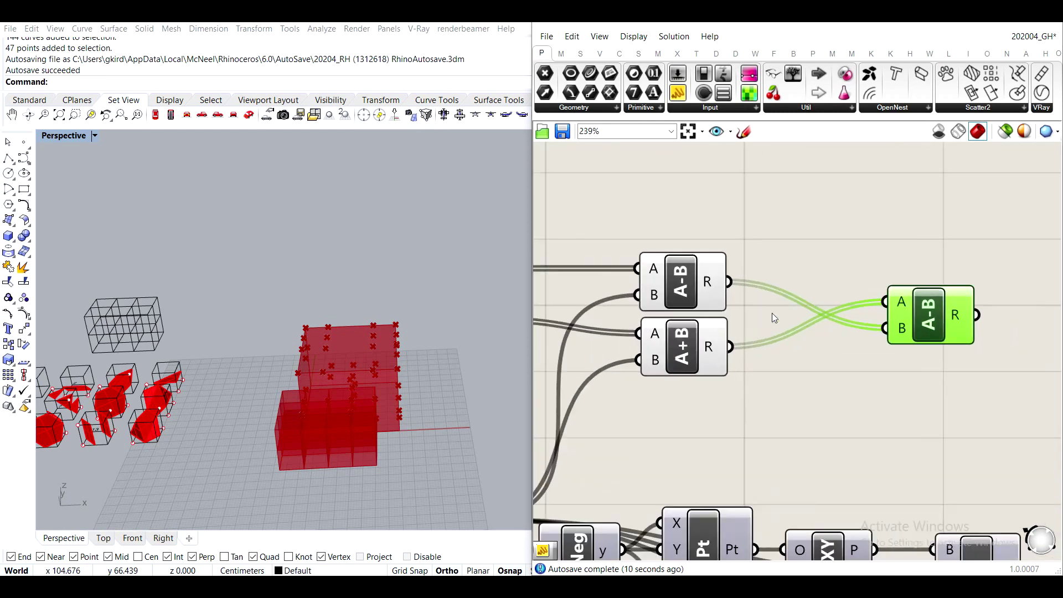
{"action": "left_click_drag", "start_coordinate": [948, 315], "coordinate": [857, 312]}
{"action": "right_click_drag", "start_coordinate": [890, 261], "coordinate": [802, 235]}
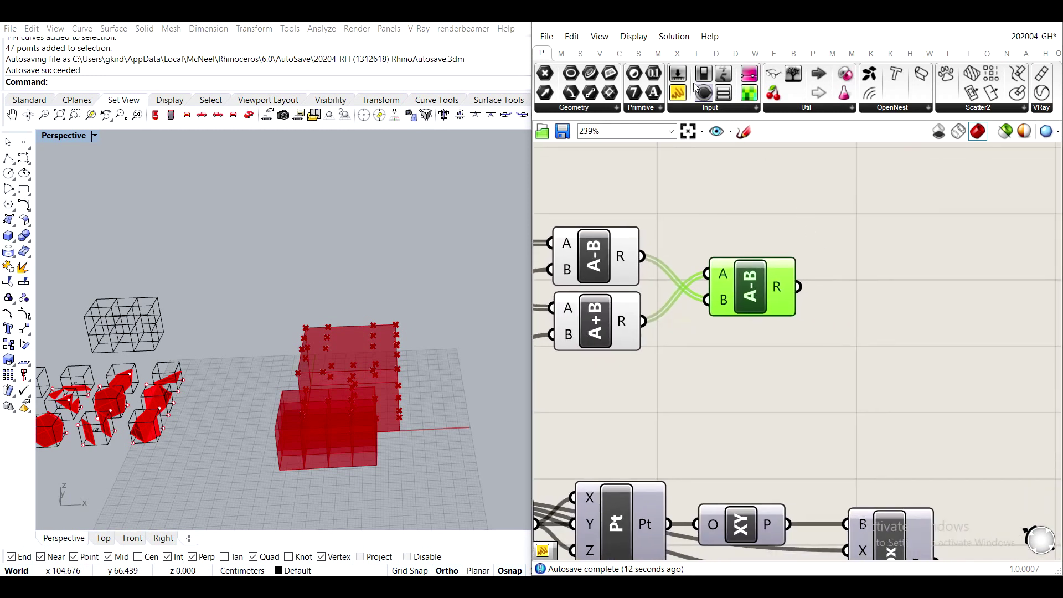
{"action": "left_click_drag", "start_coordinate": [676, 94], "coordinate": [850, 229]}
{"action": "left_click_drag", "start_coordinate": [802, 254], "coordinate": [912, 246]}
{"action": "left_click_drag", "start_coordinate": [799, 286], "coordinate": [844, 219]}
{"action": "right_click_drag", "start_coordinate": [966, 265], "coordinate": [853, 295]}
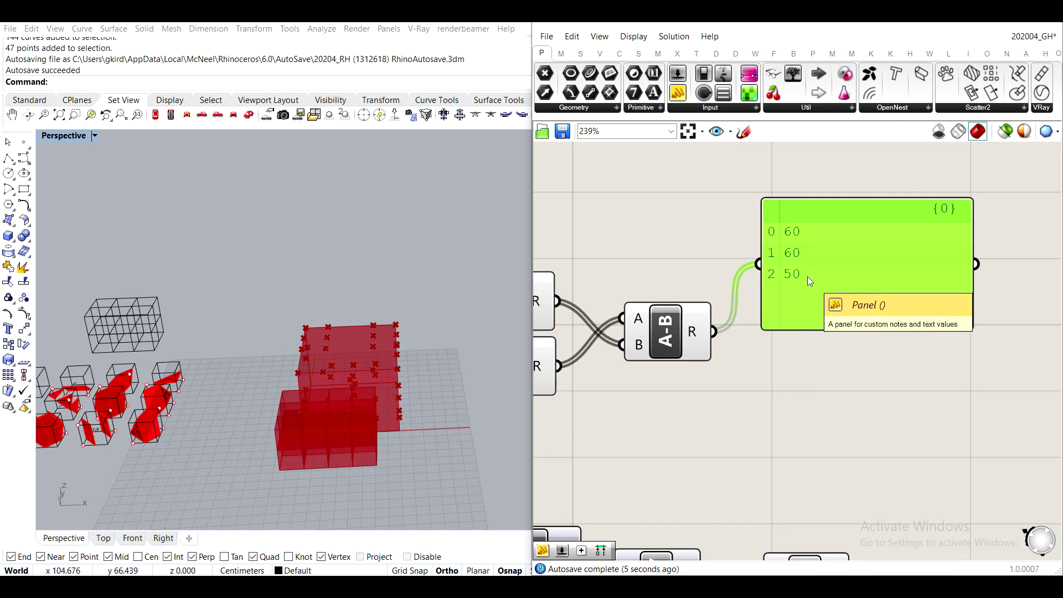
Turn off the preview of the two Subtraction components and the Addition component, and shift the panel further from them.
{"action": "scroll", "coordinate": [807, 277], "scroll_direction": "down", "scroll_amount": 3}
{"action": "right_click_drag", "start_coordinate": [766, 324], "coordinate": [822, 280]}
{"action": "left_click_drag", "start_coordinate": [819, 288], "coordinate": [664, 211]}
{"action": "middle_click", "coordinate": [771, 231]}
{"action": "left_click", "coordinate": [856, 223]}
{"action": "right_click_drag", "start_coordinate": [880, 249], "coordinate": [775, 256]}
{"action": "left_click_drag", "start_coordinate": [802, 210], "coordinate": [838, 214]}
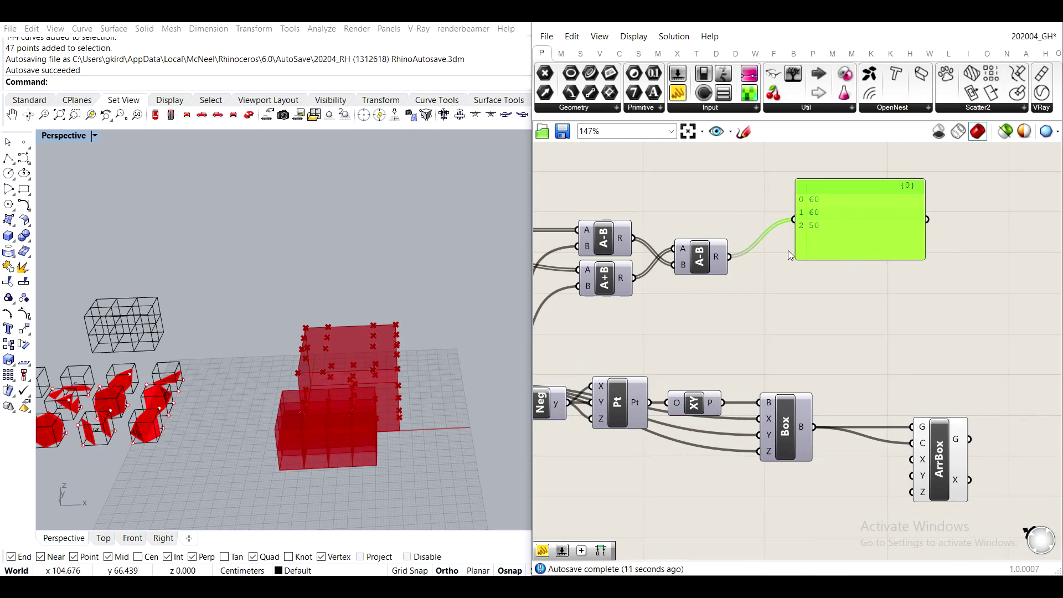
{"action": "right_click_drag", "start_coordinate": [789, 250], "coordinate": [855, 205]}
{"action": "right_click_drag", "start_coordinate": [869, 168], "coordinate": [906, 175]}
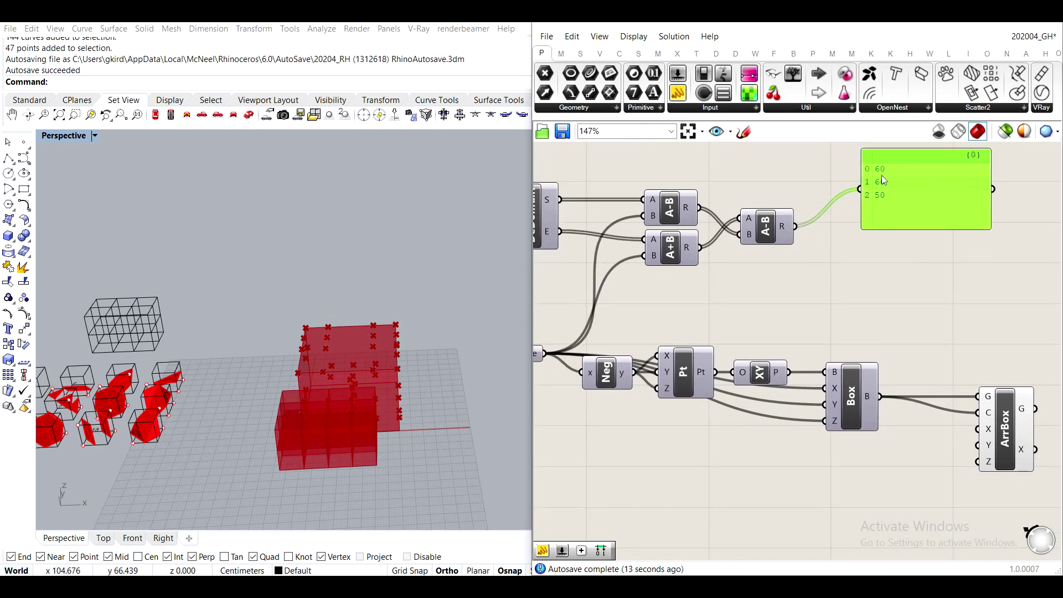
Add a Division component with the second Subtraction's result as A and Voxel size as B.
{"action": "double_click", "coordinate": [816, 296]}
{"action": "type", "text": "division"}
{"action": "key", "text": "Return"}
{"action": "scroll", "coordinate": [776, 228], "scroll_direction": "up", "scroll_amount": 2}
{"action": "left_click_drag", "start_coordinate": [775, 228], "coordinate": [812, 293]}
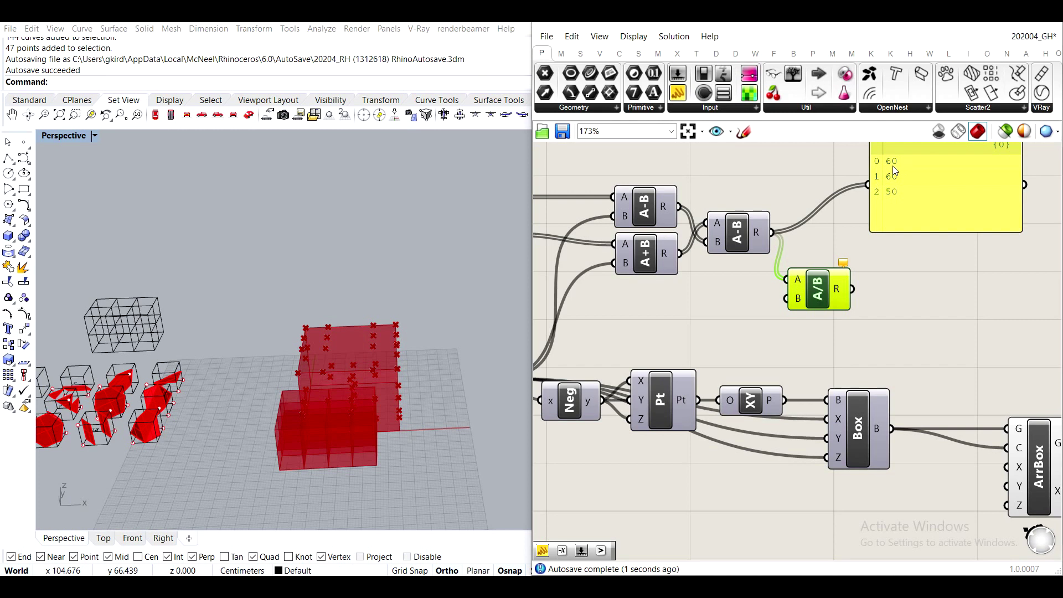
{"action": "scroll", "coordinate": [792, 248], "scroll_direction": "down", "scroll_amount": 2}
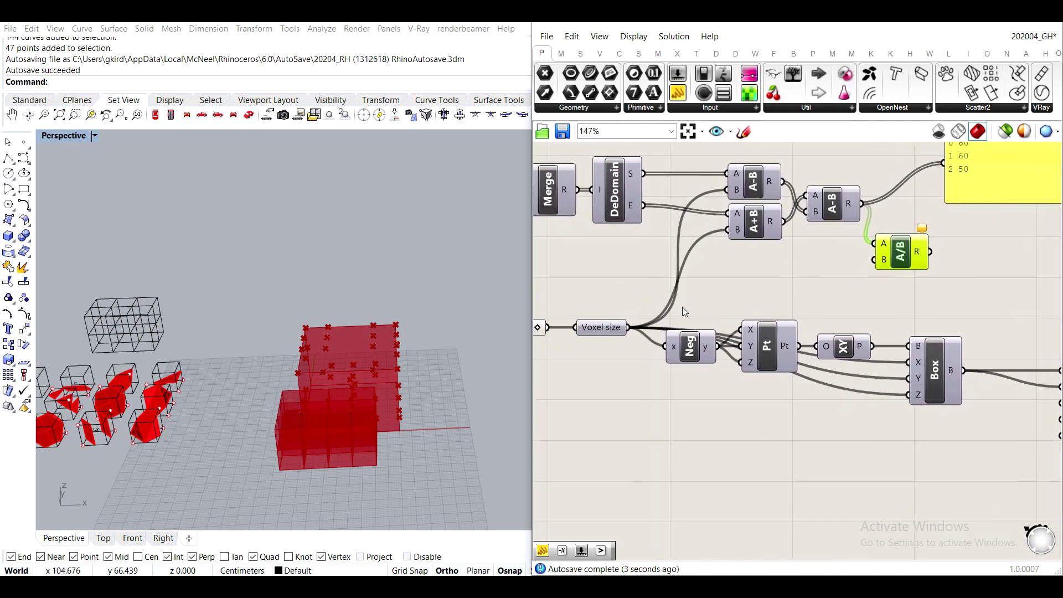
{"action": "left_click_drag", "start_coordinate": [636, 327], "coordinate": [874, 260]}
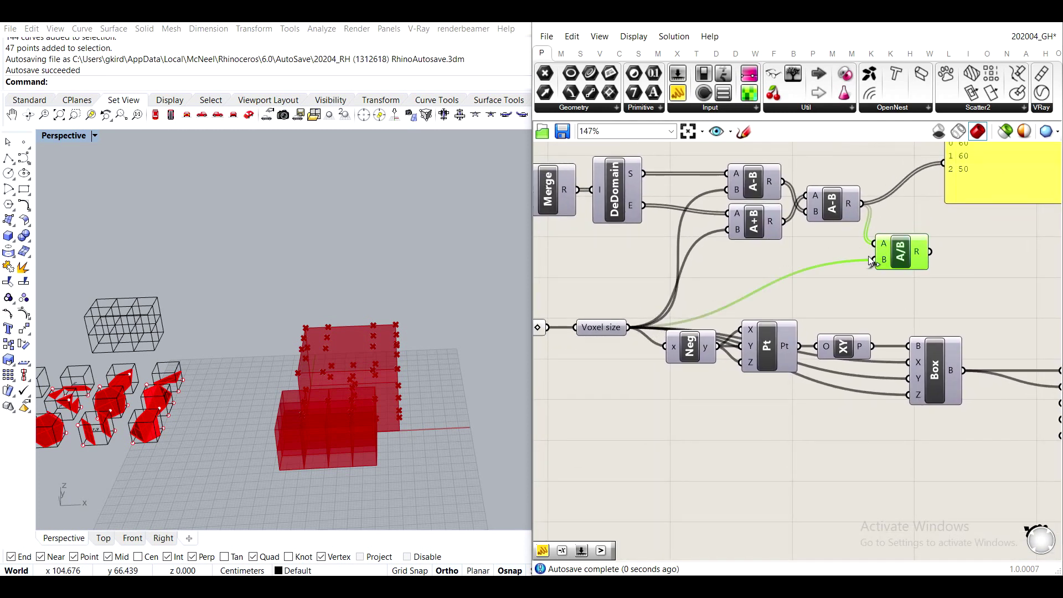
Check the Division result in the panel against the boxes in the viewport and delete the panel.
{"action": "right_click_drag", "start_coordinate": [986, 308], "coordinate": [800, 310]}
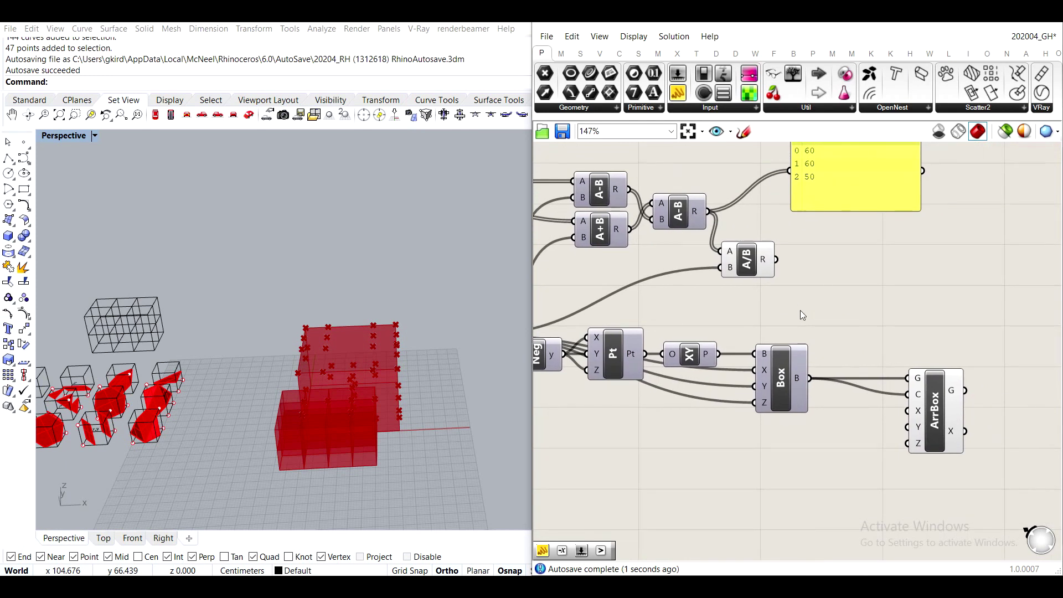
{"action": "left_click_drag", "start_coordinate": [776, 259], "coordinate": [923, 228]}
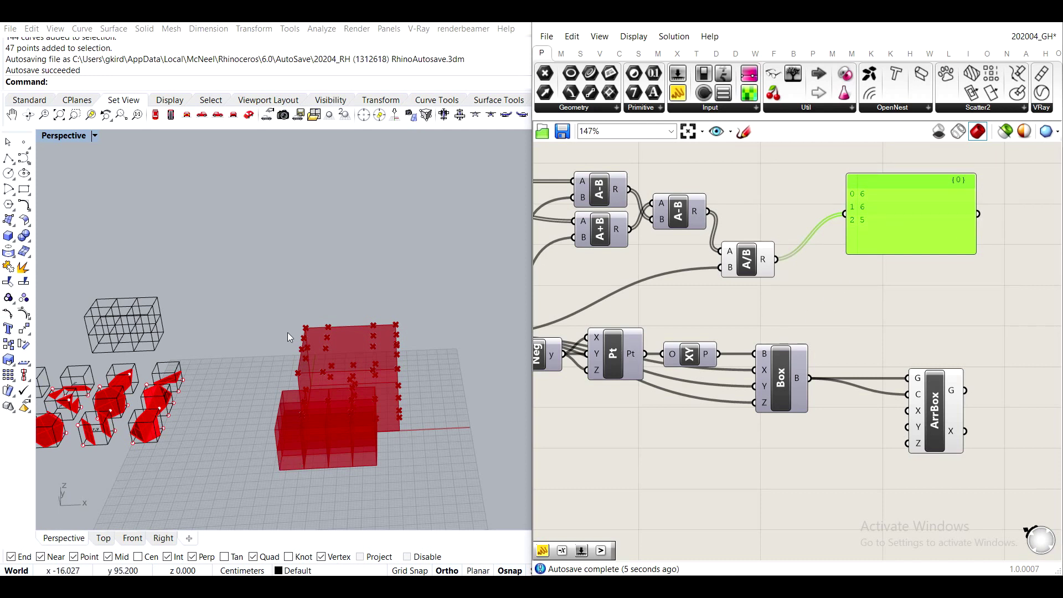
{"action": "right_click_drag", "start_coordinate": [293, 453], "coordinate": [410, 410]}
{"action": "right_click_drag", "start_coordinate": [819, 354], "coordinate": [773, 353]}
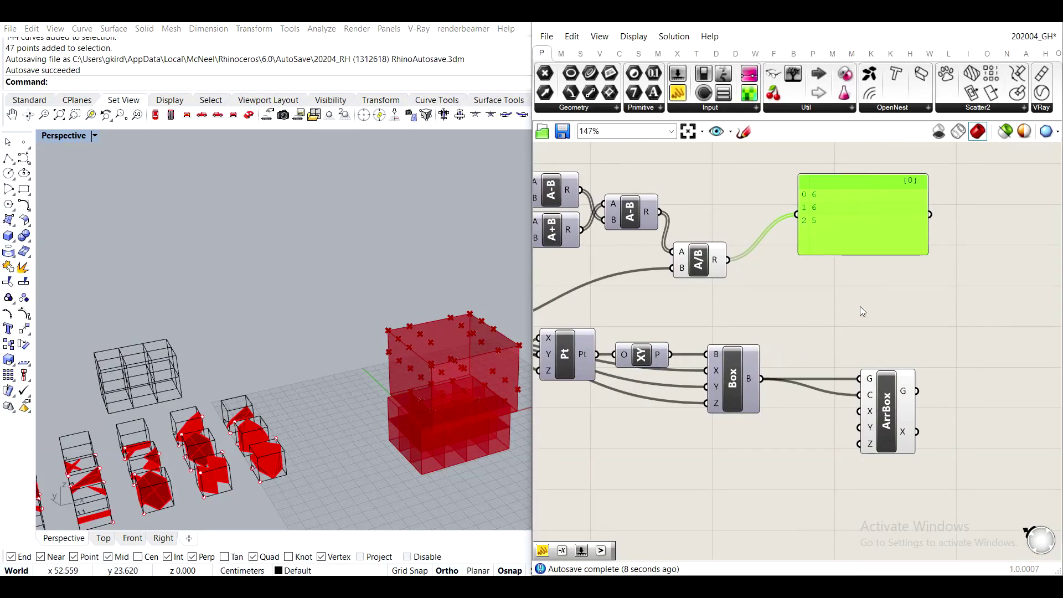
{"action": "key", "text": "Delete"}
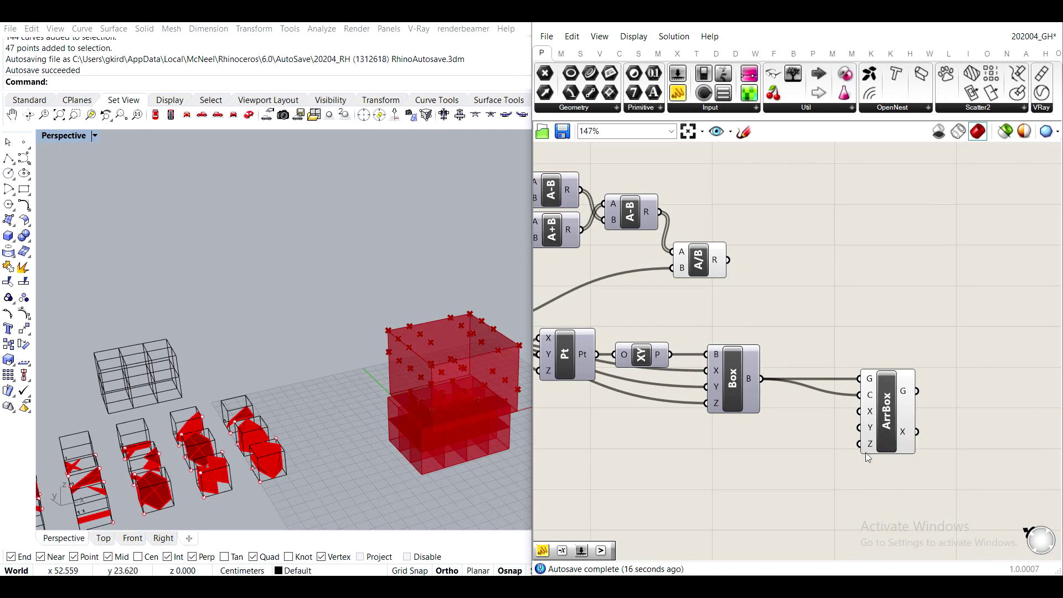
Add a List Item component with the Division result as its list and turn off the Division's preview.
{"action": "double_click", "coordinate": [766, 261]}
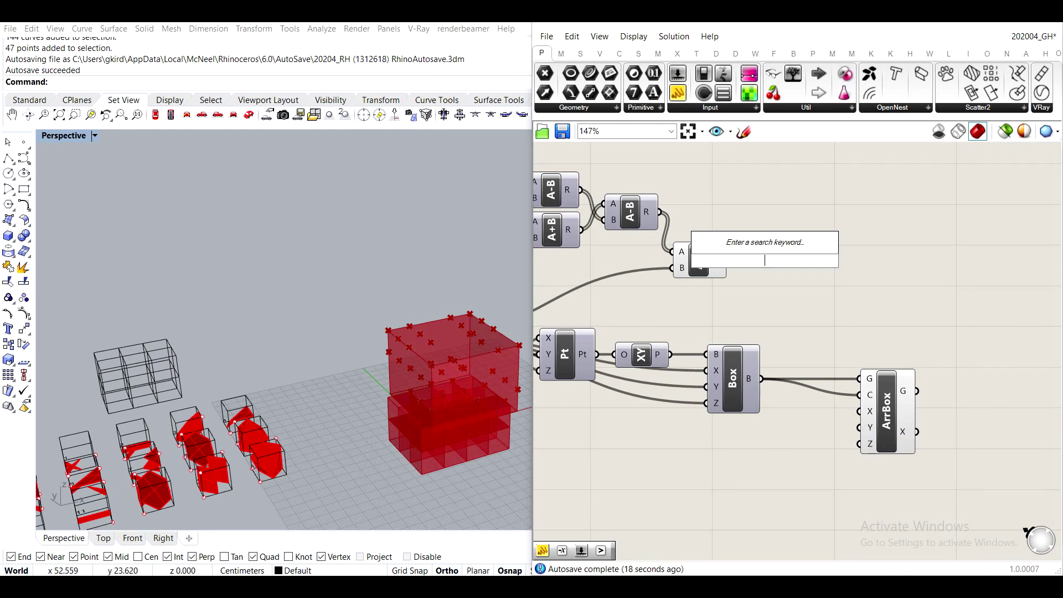
{"action": "type", "text": "list item"}
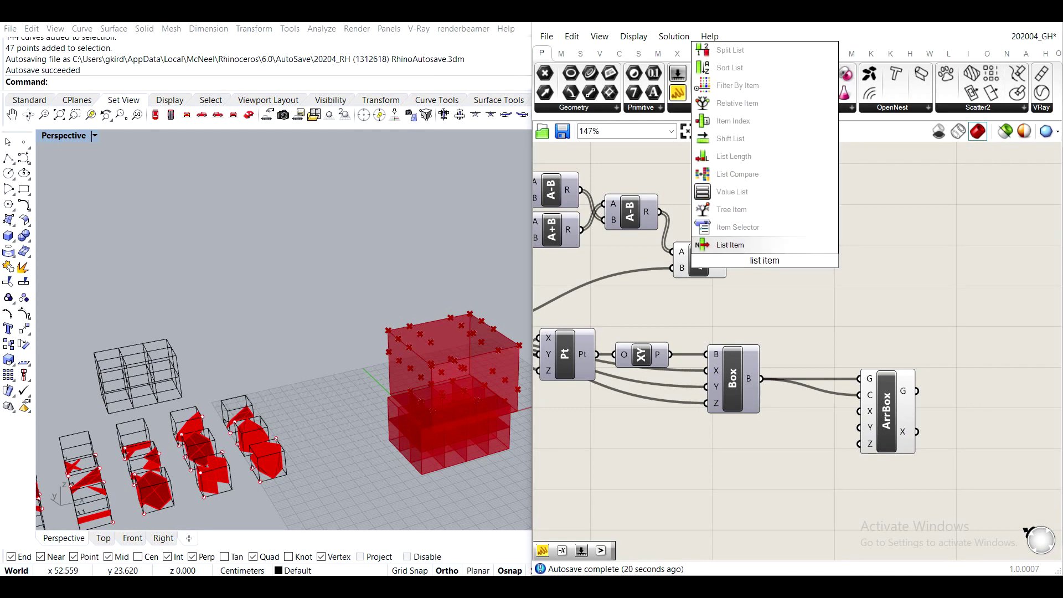
{"action": "key", "text": "Return"}
{"action": "left_click_drag", "start_coordinate": [771, 266], "coordinate": [814, 278]}
{"action": "left_click_drag", "start_coordinate": [729, 260], "coordinate": [779, 254]}
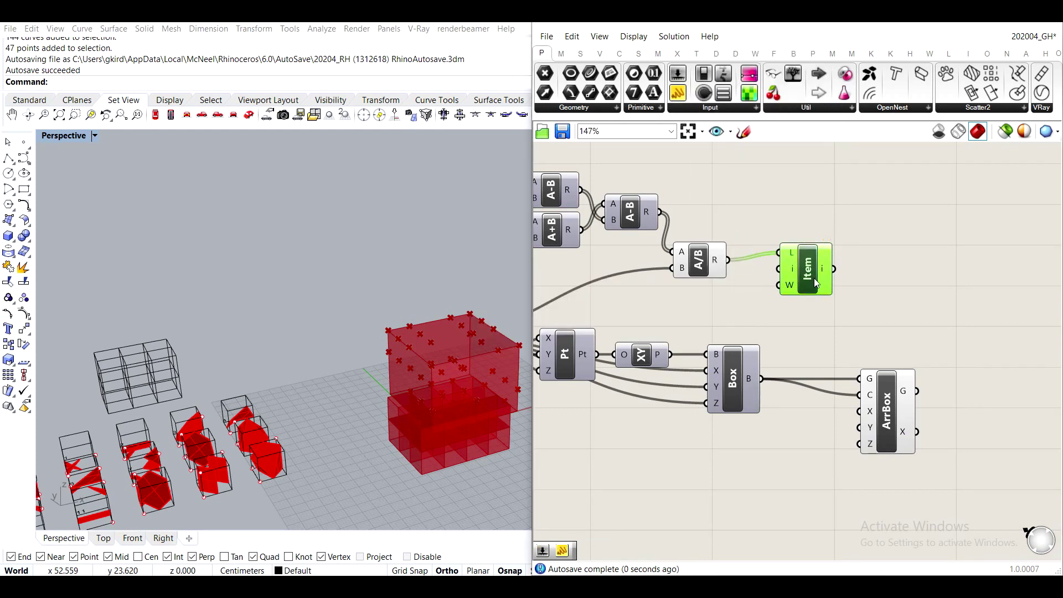
{"action": "left_click", "coordinate": [715, 269]}
{"action": "middle_click", "coordinate": [714, 269]}
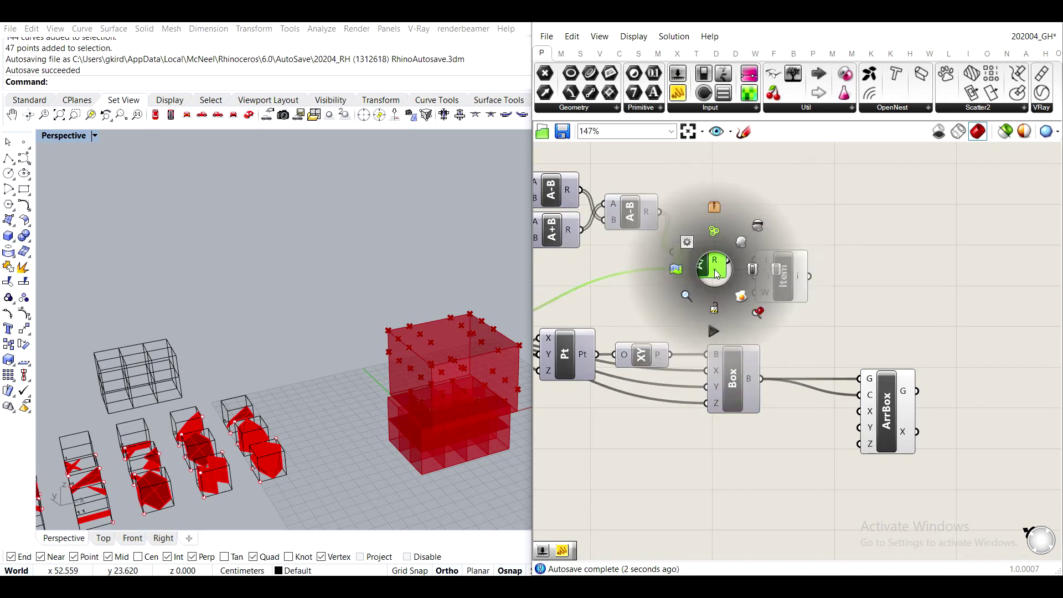
{"action": "left_click", "coordinate": [822, 267]}
Add two extra outputs, +1 and +2, to the List Item component.
{"action": "scroll", "coordinate": [822, 267], "scroll_direction": "up", "scroll_amount": 2}
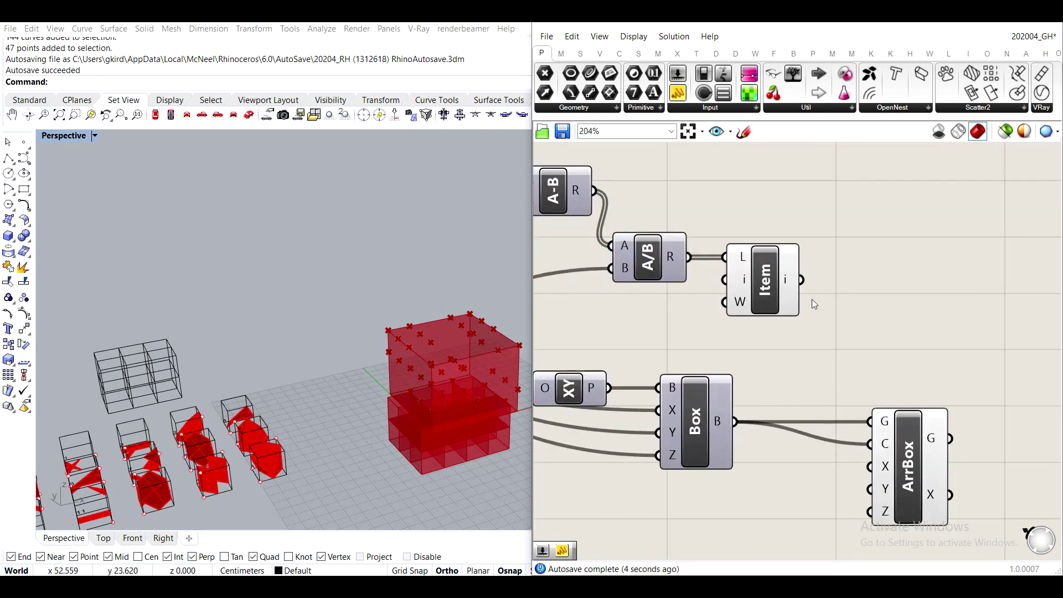
{"action": "scroll", "coordinate": [813, 304], "scroll_direction": "up", "scroll_amount": 4}
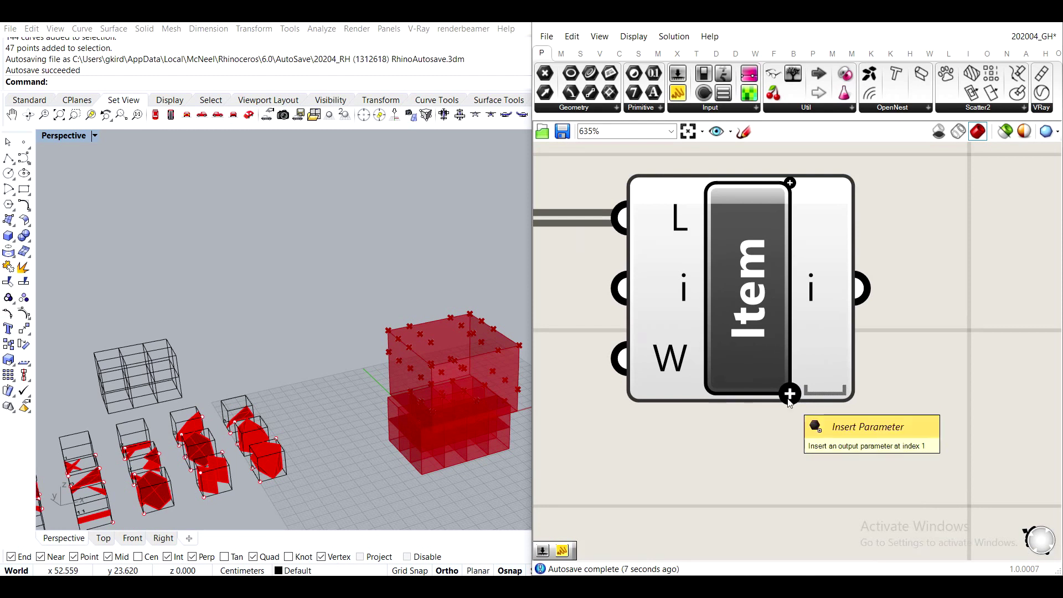
{"action": "left_click", "coordinate": [790, 394]}
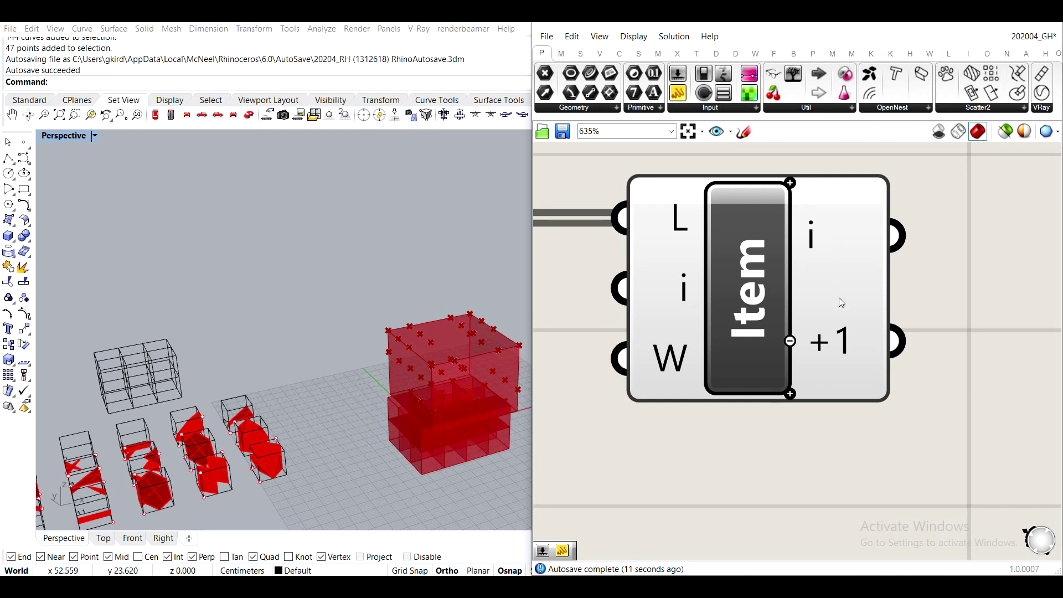
{"action": "left_click", "coordinate": [791, 393]}
Connect List Item's i, +1 and +2 outputs to Box Array's X, Y and Z count inputs respectively.
{"action": "scroll", "coordinate": [917, 413], "scroll_direction": "down", "scroll_amount": 6}
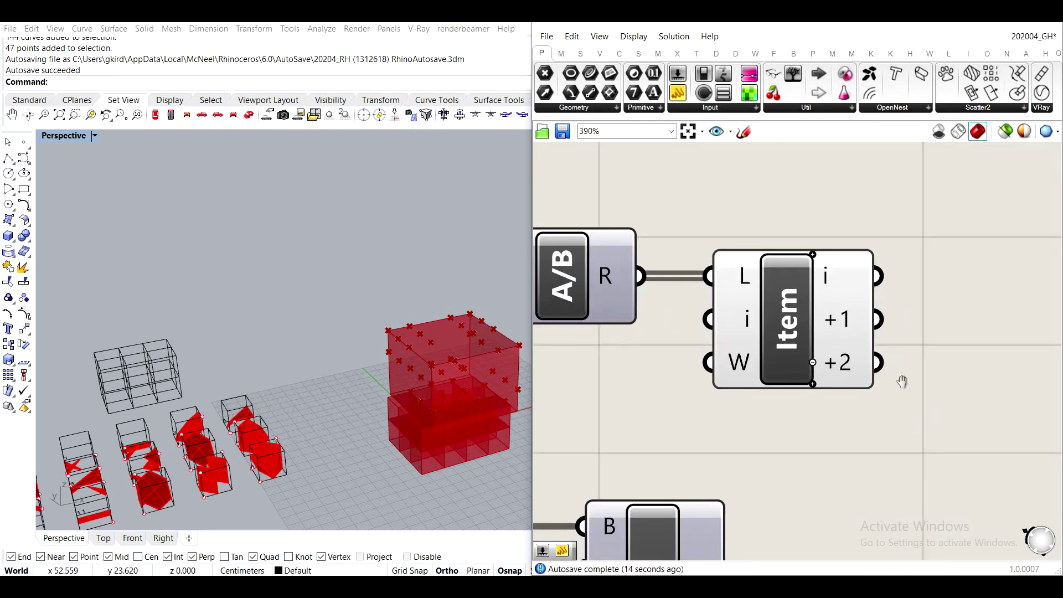
{"action": "right_click_drag", "start_coordinate": [813, 382], "coordinate": [797, 289]}
{"action": "left_click_drag", "start_coordinate": [748, 199], "coordinate": [806, 409]}
{"action": "left_click_drag", "start_coordinate": [748, 222], "coordinate": [806, 431]}
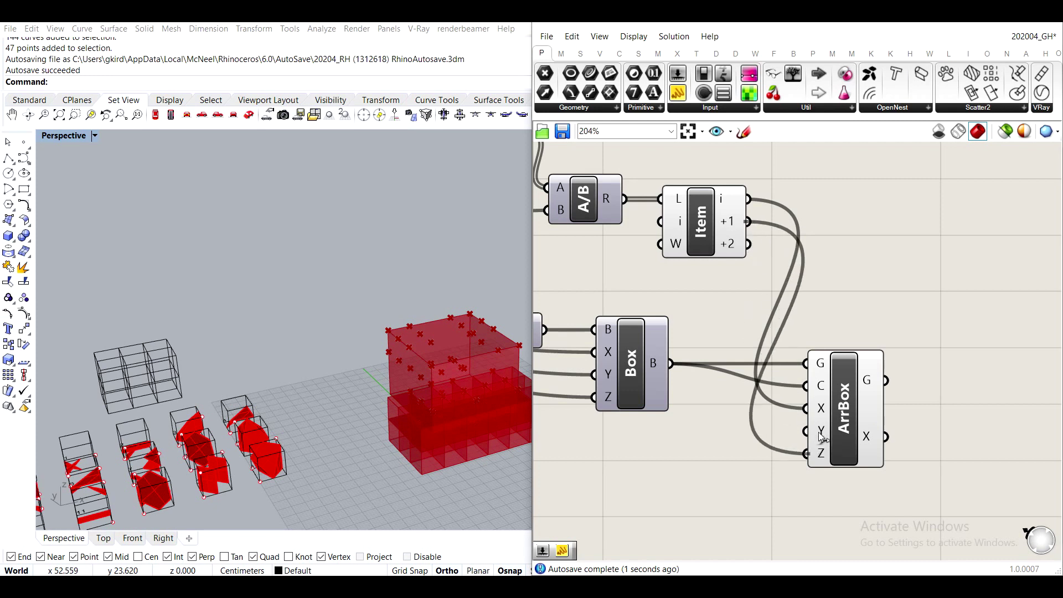
{"action": "left_click_drag", "start_coordinate": [748, 244], "coordinate": [806, 453]}
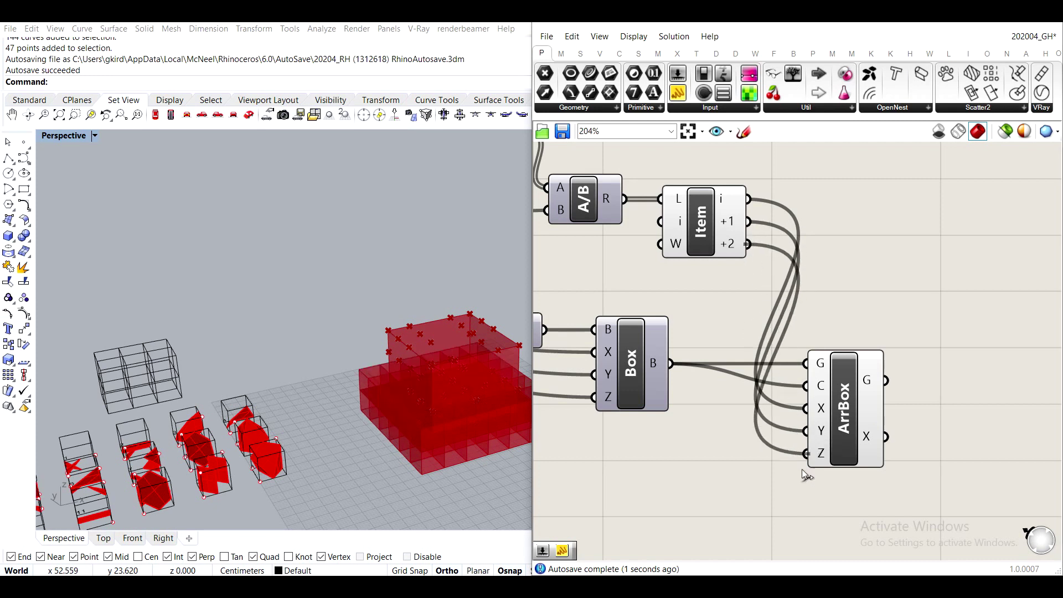
Turn off the preview of the List Item component.
{"action": "left_click", "coordinate": [677, 231]}
{"action": "middle_click", "coordinate": [677, 231]}
{"action": "left_click", "coordinate": [828, 177]}
Turn off the preview of the Bounding Box component at the start of the chain.
{"action": "scroll", "coordinate": [829, 178], "scroll_direction": "down", "scroll_amount": 1}
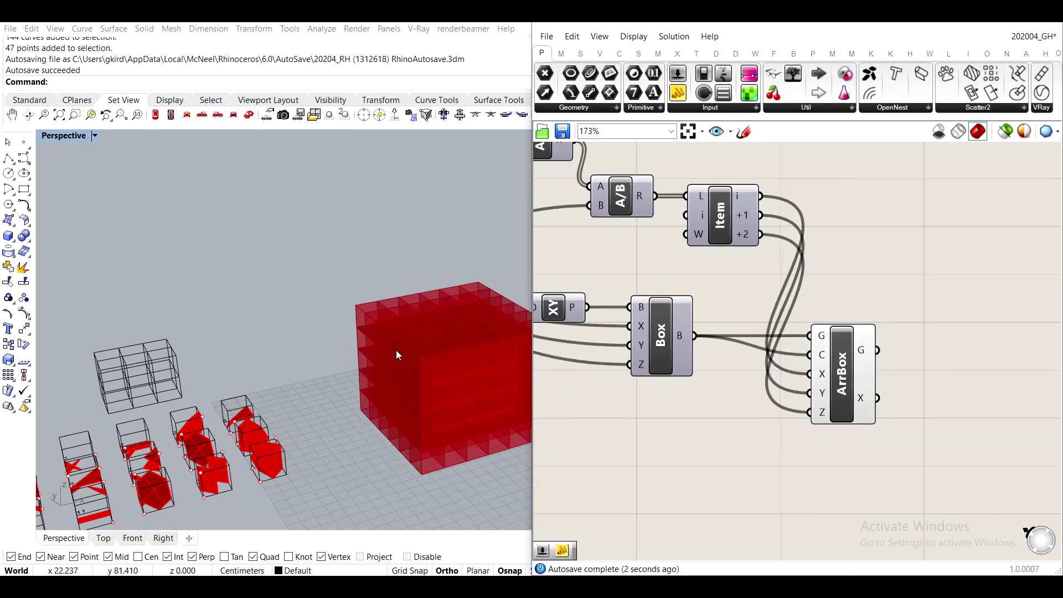
{"action": "scroll", "coordinate": [396, 350], "scroll_direction": "down", "scroll_amount": 3}
{"action": "right_click_drag", "start_coordinate": [778, 319], "coordinate": [885, 373]}
{"action": "scroll", "coordinate": [885, 373], "scroll_direction": "down", "scroll_amount": 3}
{"action": "right_click_drag", "start_coordinate": [681, 273], "coordinate": [736, 271]}
{"action": "scroll", "coordinate": [603, 274], "scroll_direction": "up", "scroll_amount": 3}
{"action": "middle_click", "coordinate": [602, 275]}
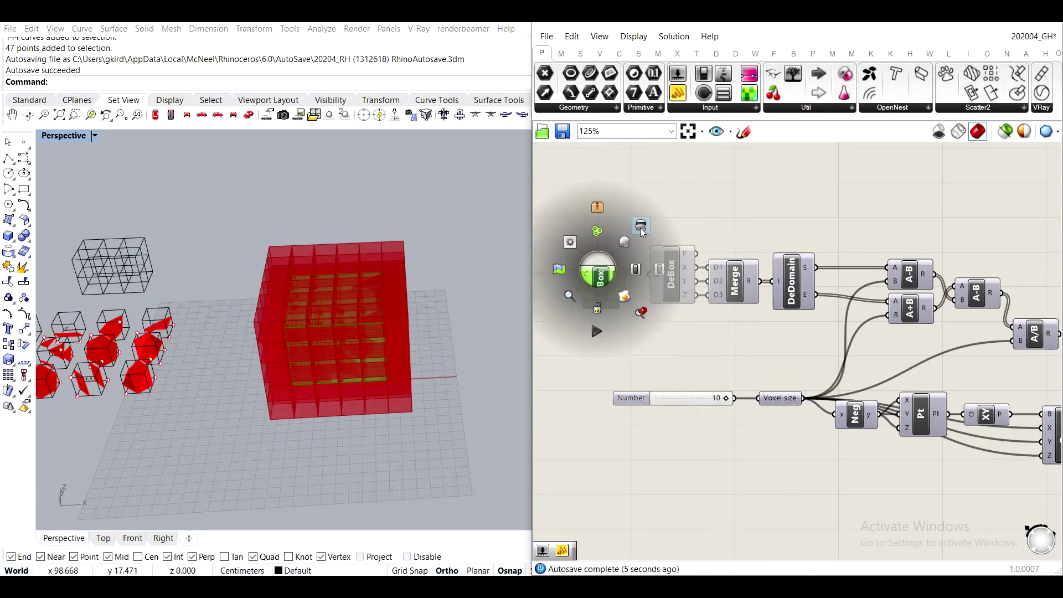
{"action": "left_click", "coordinate": [696, 211]}
Examine the arrayed voxel grid from several angles in the perspective viewport, highlighting the Box Array output.
{"action": "right_click_drag", "start_coordinate": [388, 311], "coordinate": [440, 311]}
{"action": "scroll", "coordinate": [474, 261], "scroll_direction": "up", "scroll_amount": 5}
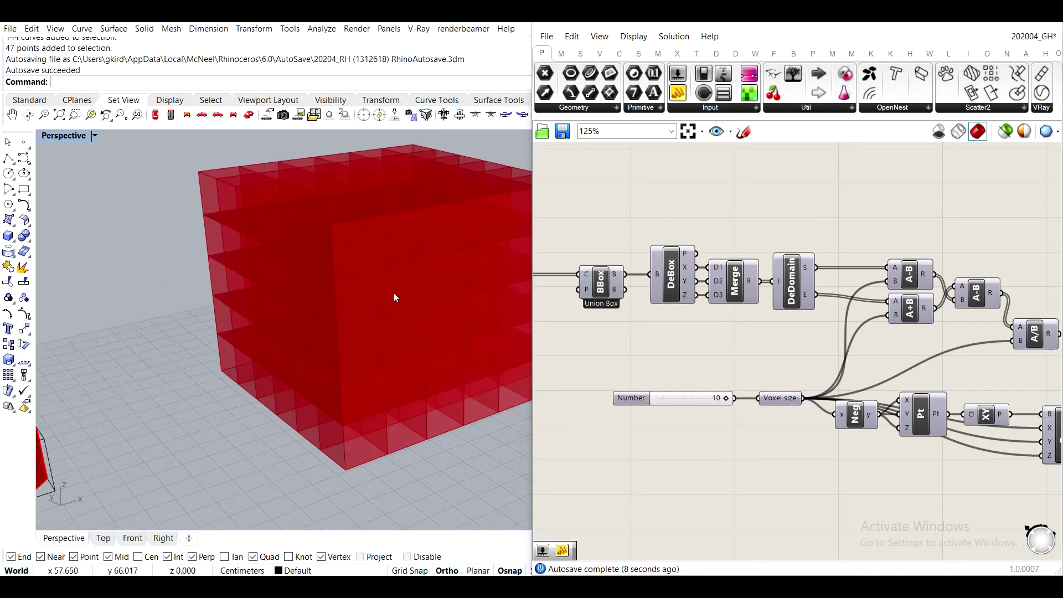
{"action": "scroll", "coordinate": [290, 217], "scroll_direction": "down", "scroll_amount": 5}
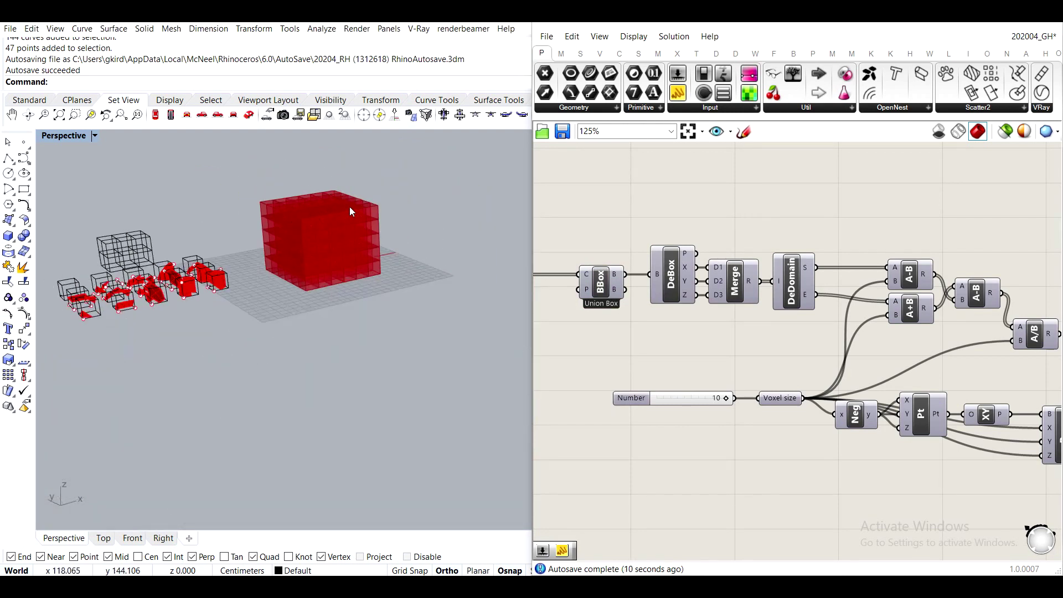
{"action": "right_click_drag", "start_coordinate": [350, 207], "coordinate": [306, 391]}
{"action": "right_click_drag", "start_coordinate": [413, 308], "coordinate": [417, 336]}
{"action": "scroll", "coordinate": [878, 356], "scroll_direction": "down", "scroll_amount": 2}
{"action": "scroll", "coordinate": [898, 366], "scroll_direction": "up", "scroll_amount": 2}
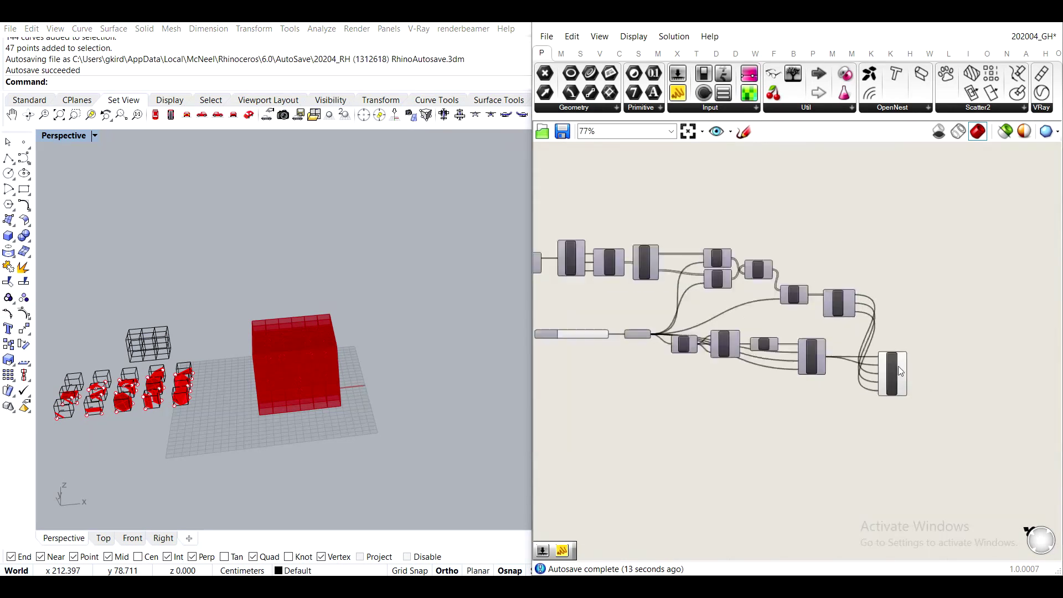
{"action": "left_click", "coordinate": [942, 382]}
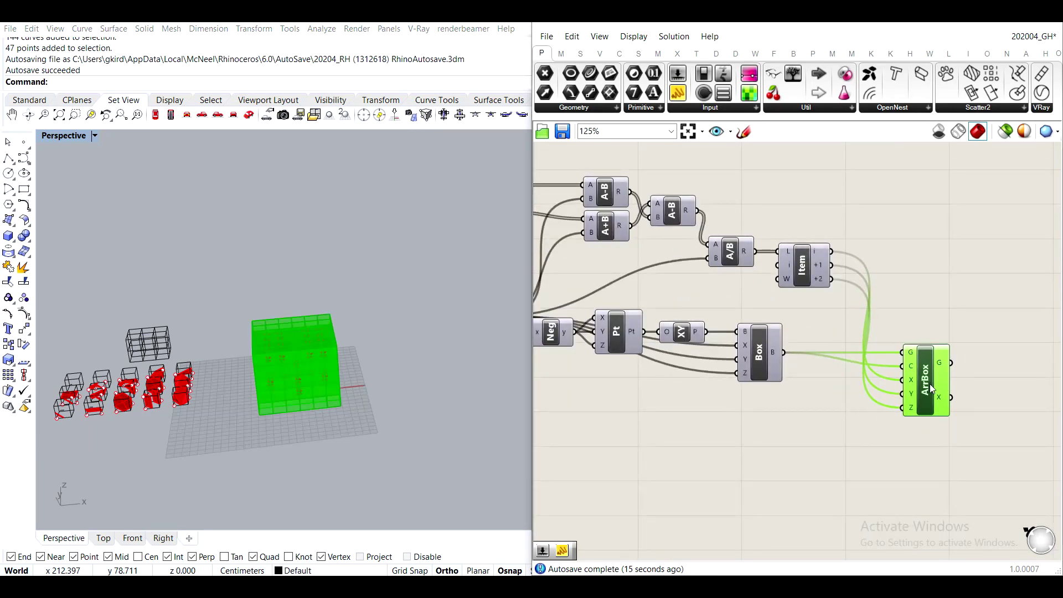
{"action": "left_click", "coordinate": [590, 295]}
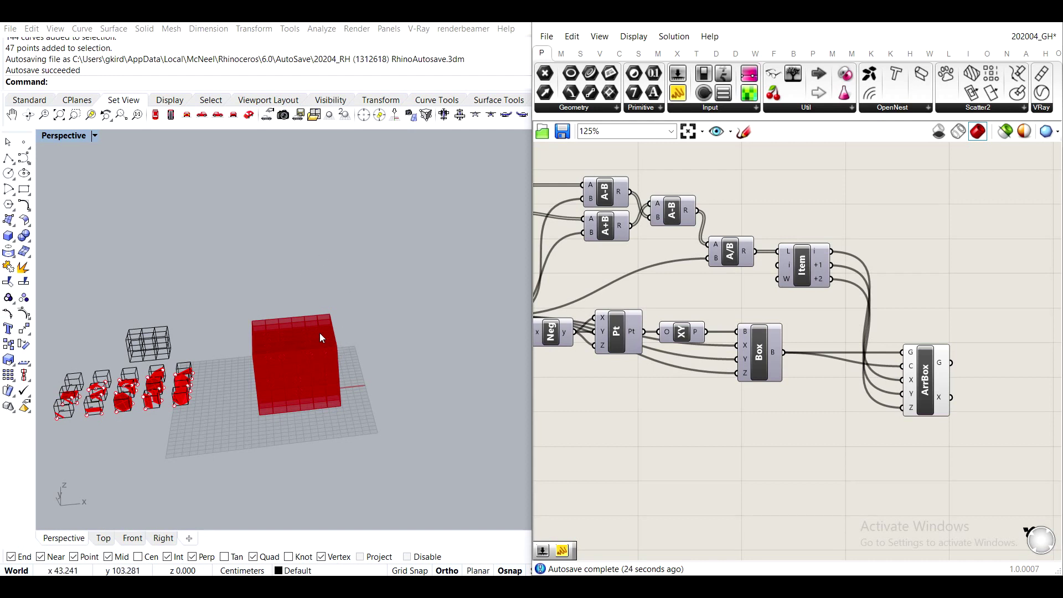
{"action": "scroll", "coordinate": [264, 317], "scroll_direction": "up", "scroll_amount": 3}
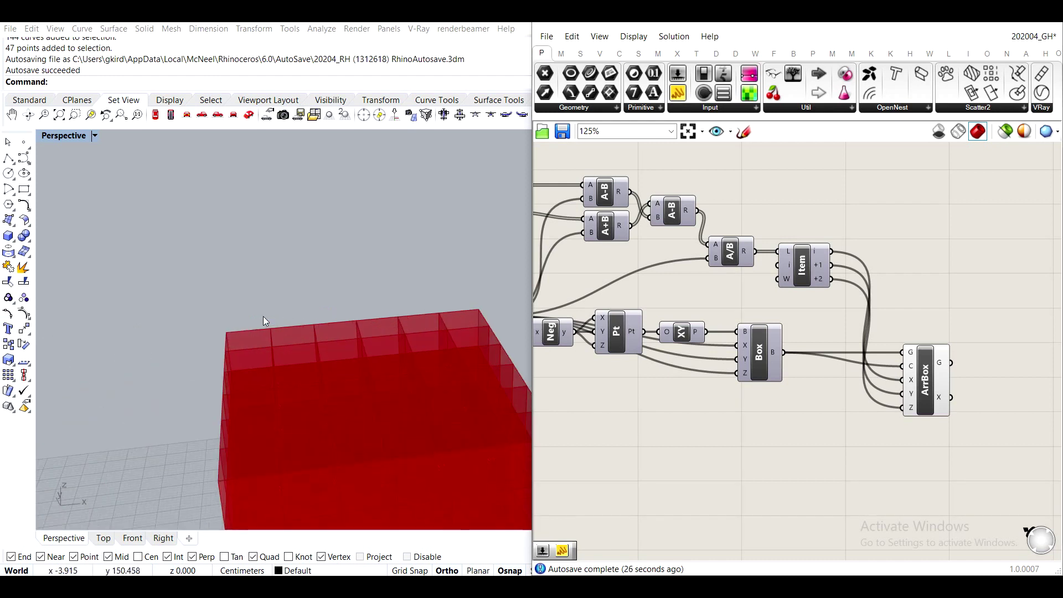
{"action": "scroll", "coordinate": [203, 379], "scroll_direction": "up", "scroll_amount": 1}
{"action": "scroll", "coordinate": [293, 378], "scroll_direction": "down", "scroll_amount": 2}
{"action": "scroll", "coordinate": [308, 379], "scroll_direction": "down", "scroll_amount": 1}
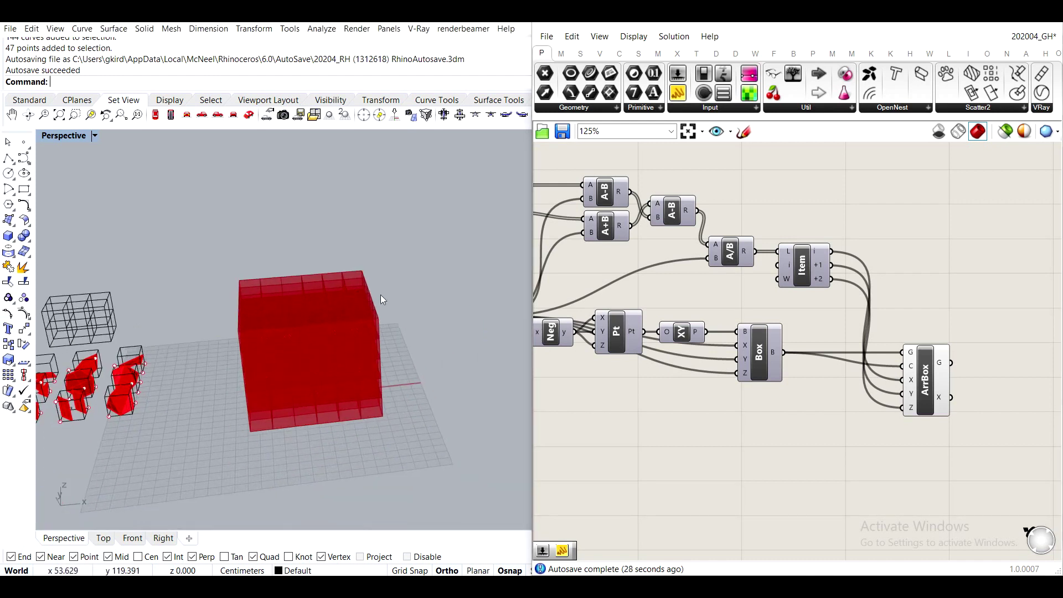
{"action": "right_click_drag", "start_coordinate": [390, 301], "coordinate": [183, 338]}
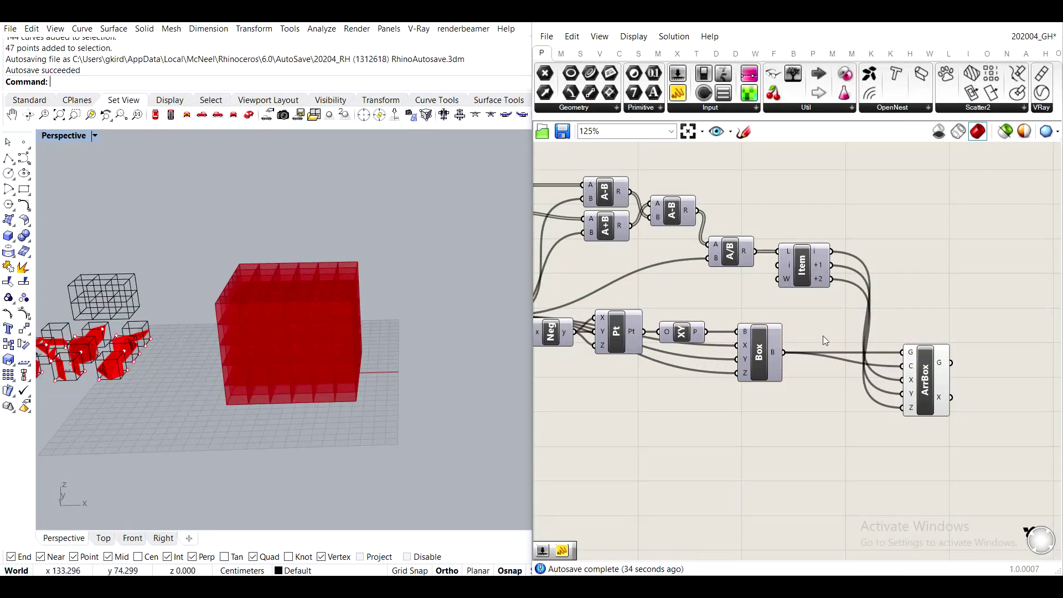
Group all components from the Bounding Box and voxel size slider through to the Box Array.
{"action": "scroll", "coordinate": [823, 336], "scroll_direction": "down", "scroll_amount": 5}
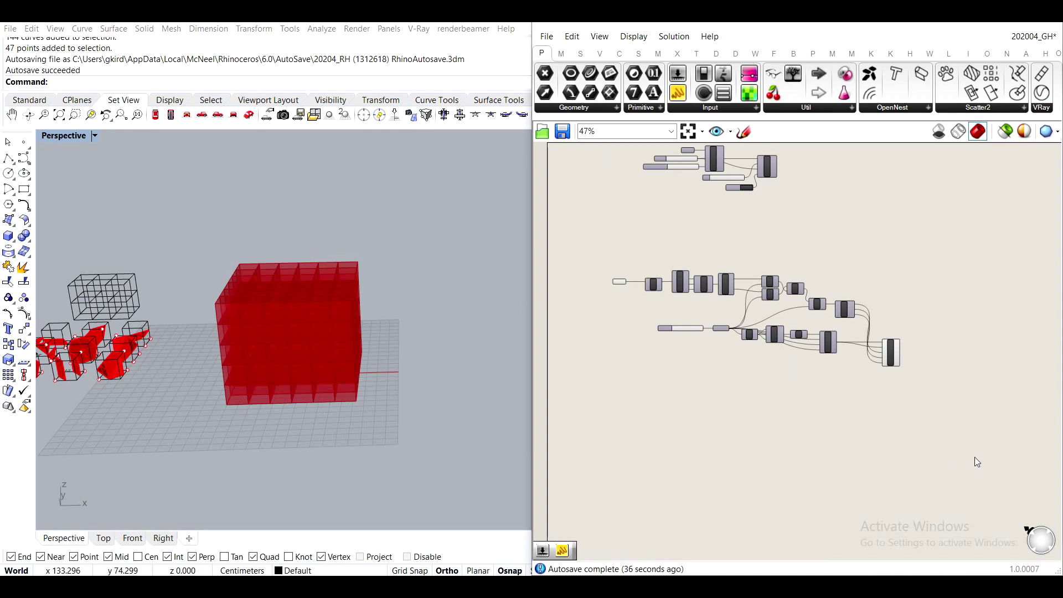
{"action": "left_click_drag", "start_coordinate": [962, 453], "coordinate": [669, 288]}
{"action": "middle_click", "coordinate": [669, 288]}
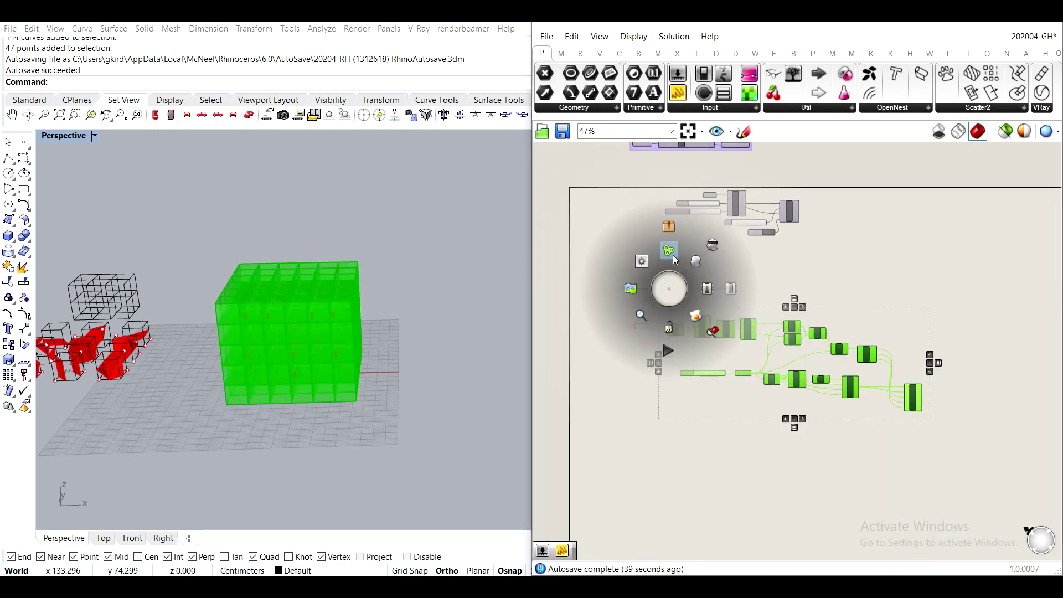
{"action": "left_click", "coordinate": [672, 253]}
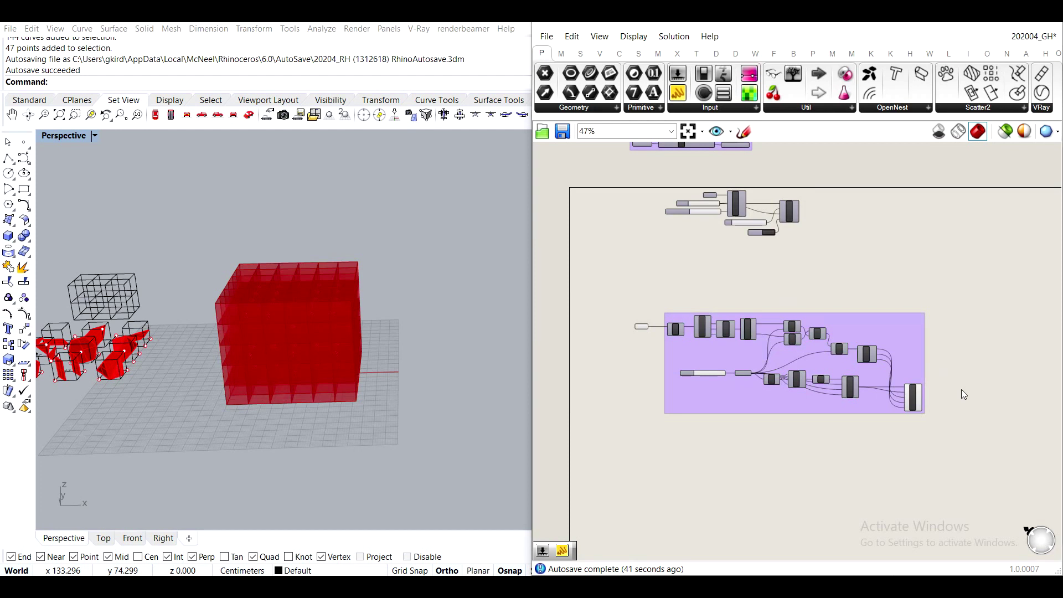
Add a List Item component beside ArrBox and connect the arrayed geometry output to its list input.
{"action": "right_click_drag", "start_coordinate": [962, 390], "coordinate": [821, 391]}
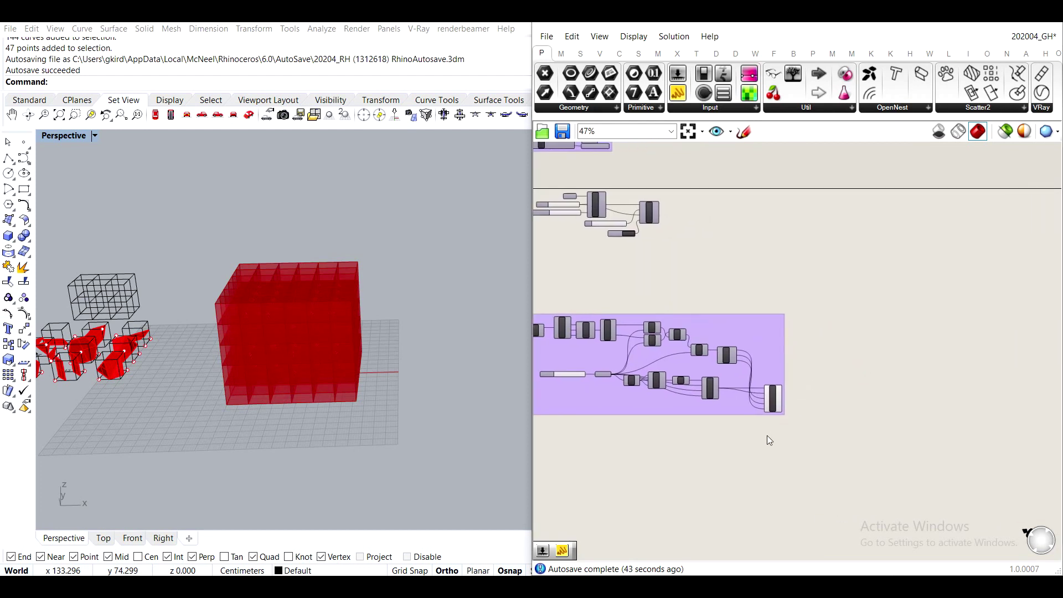
{"action": "scroll", "coordinate": [799, 401], "scroll_direction": "up", "scroll_amount": 4}
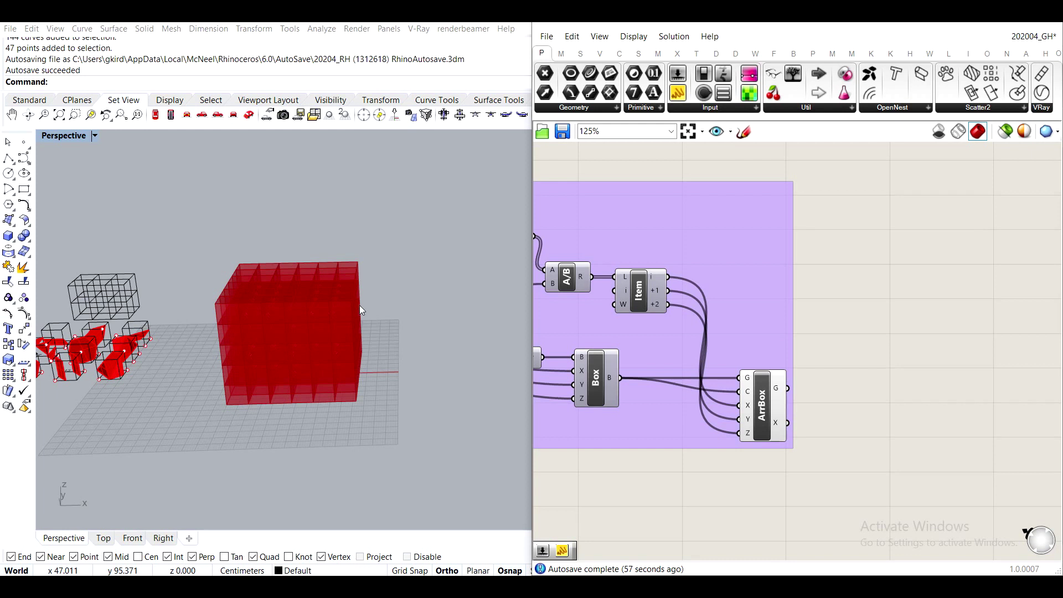
{"action": "right_click_drag", "start_coordinate": [860, 423], "coordinate": [778, 360]}
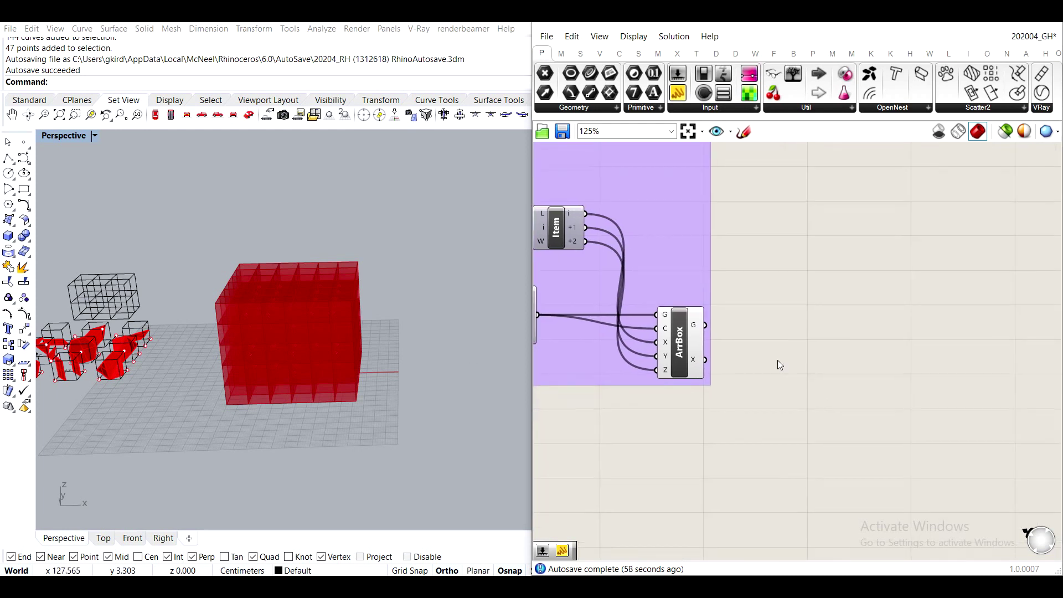
{"action": "double_click", "coordinate": [813, 384]}
{"action": "type", "text": "list item"}
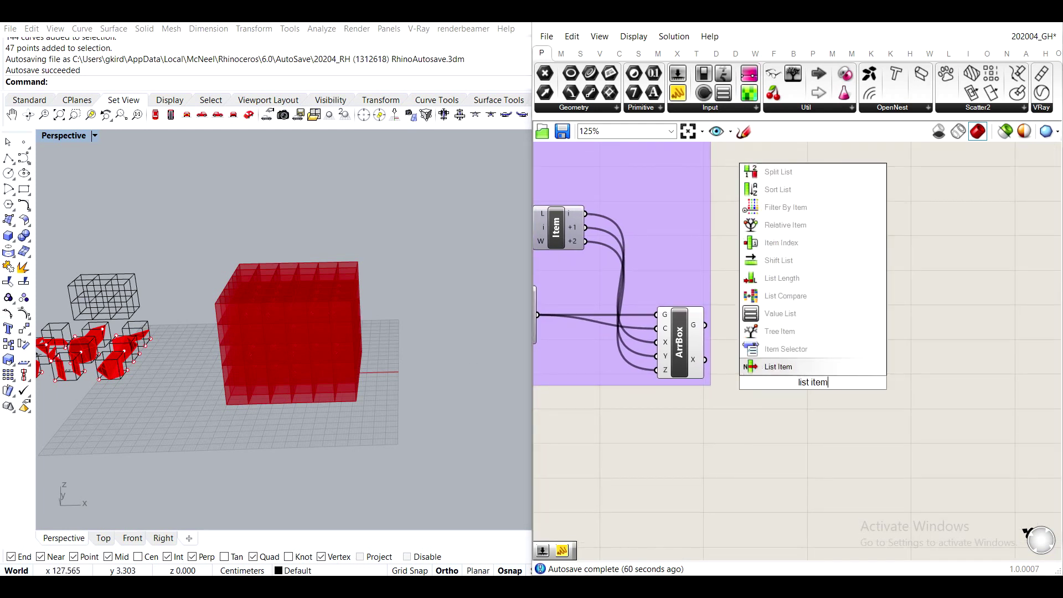
{"action": "left_click", "coordinate": [789, 362]}
{"action": "left_click_drag", "start_coordinate": [705, 326], "coordinate": [817, 379]}
Hide the viewport preview of the ArrBox component.
{"action": "left_click", "coordinate": [676, 332]}
{"action": "middle_click", "coordinate": [673, 333]}
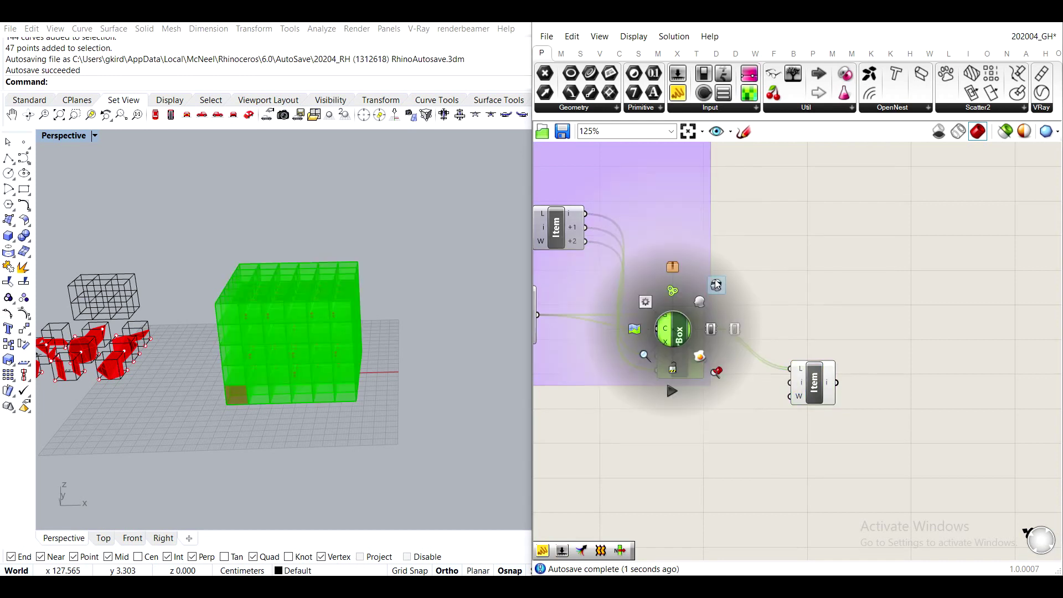
{"action": "left_click", "coordinate": [673, 299]}
{"action": "left_click", "coordinate": [809, 316]}
Add a 0 to 179 integer slider, connect it to the List Item's index input and leave it at 0.
{"action": "double_click", "coordinate": [714, 444]}
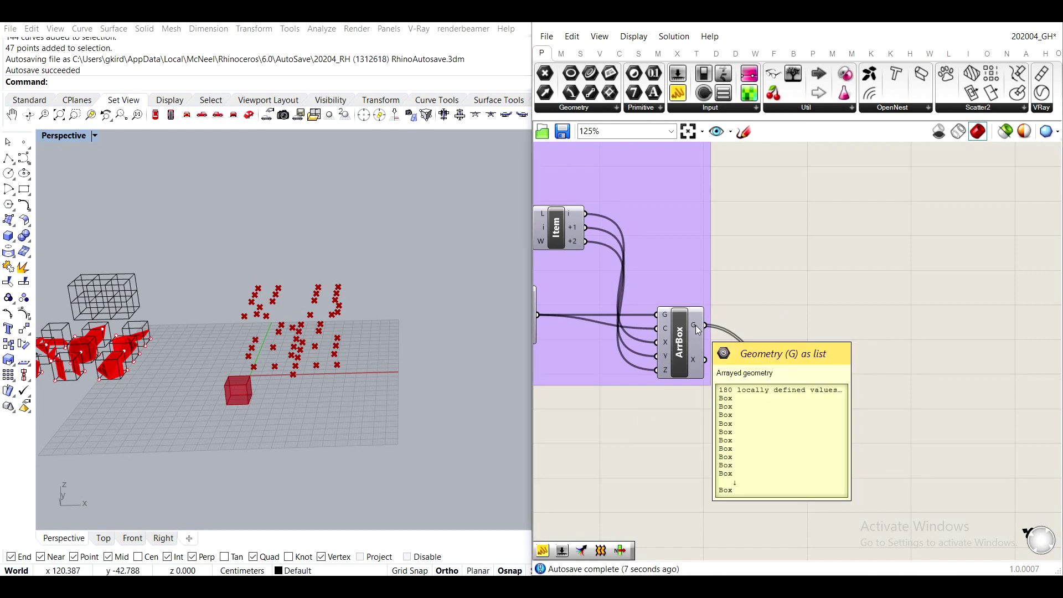
{"action": "double_click", "coordinate": [685, 444]}
{"action": "type", "text": "0..17"}
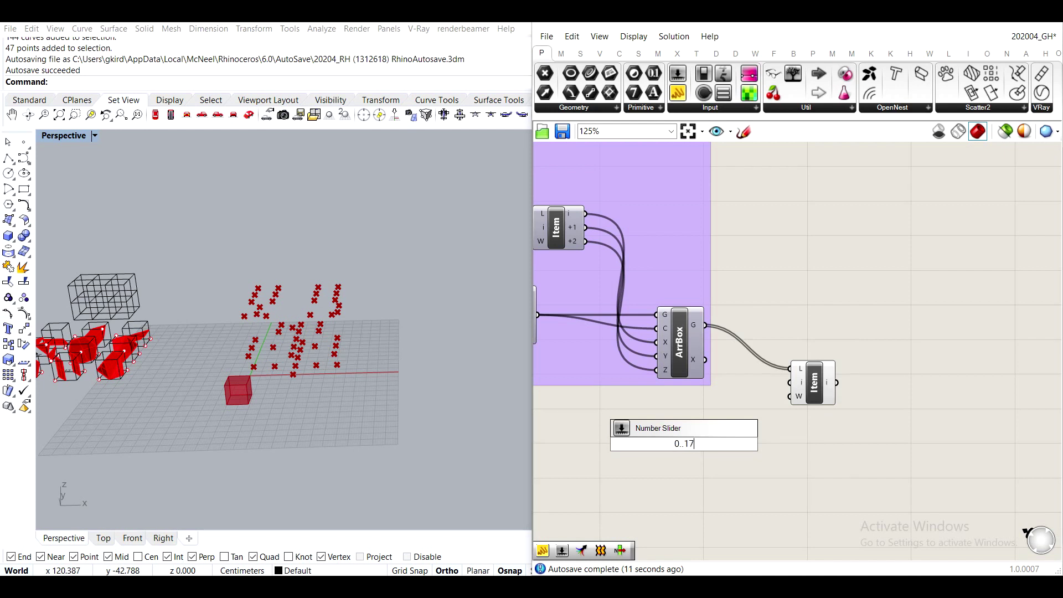
{"action": "key", "text": "Return"}
{"action": "scroll", "coordinate": [752, 413], "scroll_direction": "up", "scroll_amount": 3}
{"action": "left_click_drag", "start_coordinate": [731, 463], "coordinate": [903, 380]}
{"action": "left_click", "coordinate": [845, 321]}
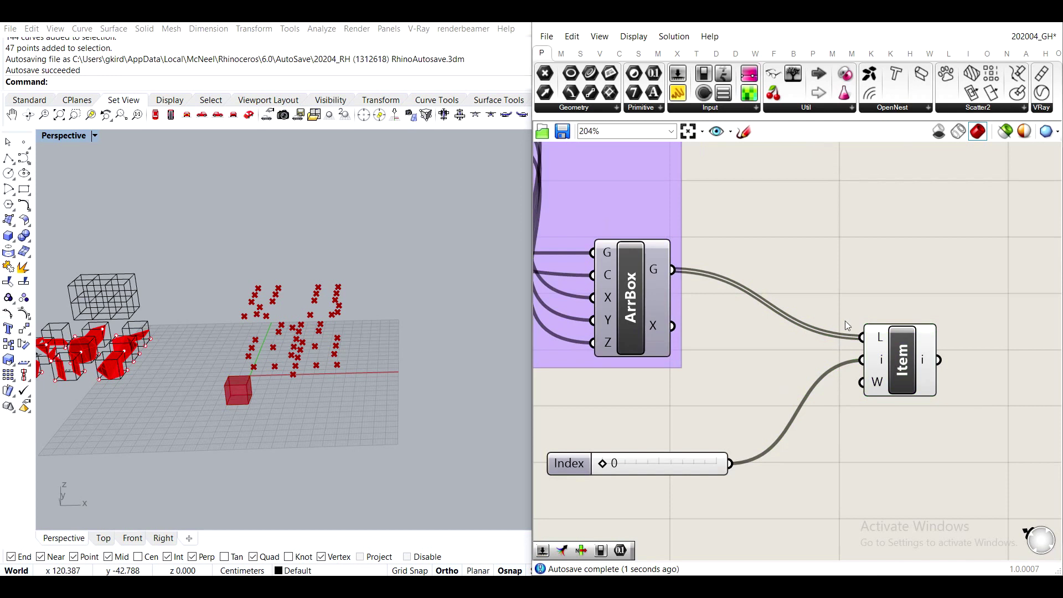
{"action": "left_click_drag", "start_coordinate": [607, 464], "coordinate": [539, 461]}
{"action": "left_click_drag", "start_coordinate": [699, 466], "coordinate": [750, 440]}
{"action": "left_click", "coordinate": [772, 366]}
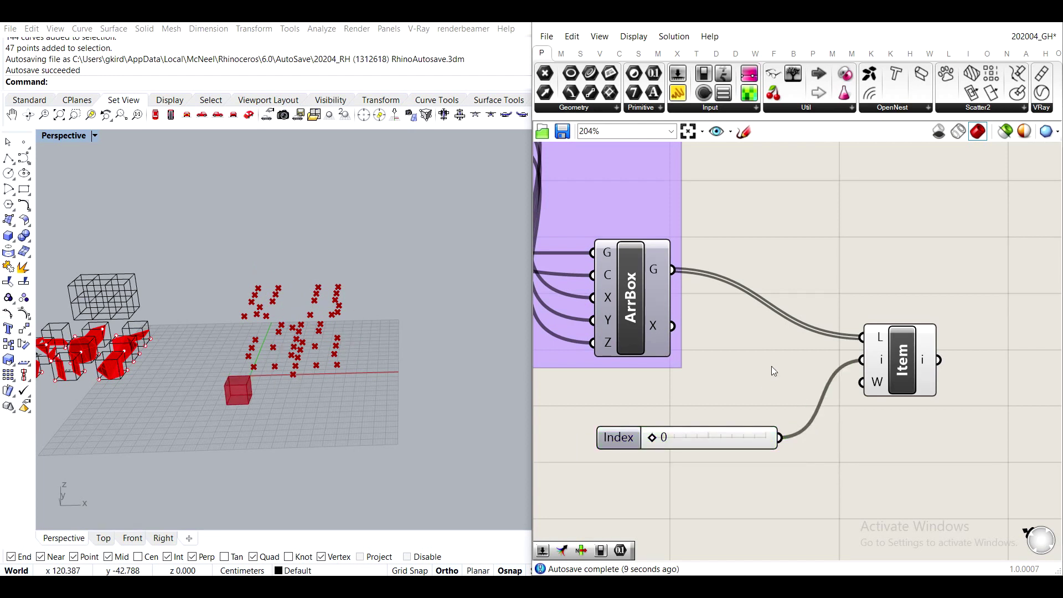
{"action": "right_click_drag", "start_coordinate": [885, 397], "coordinate": [767, 287]}
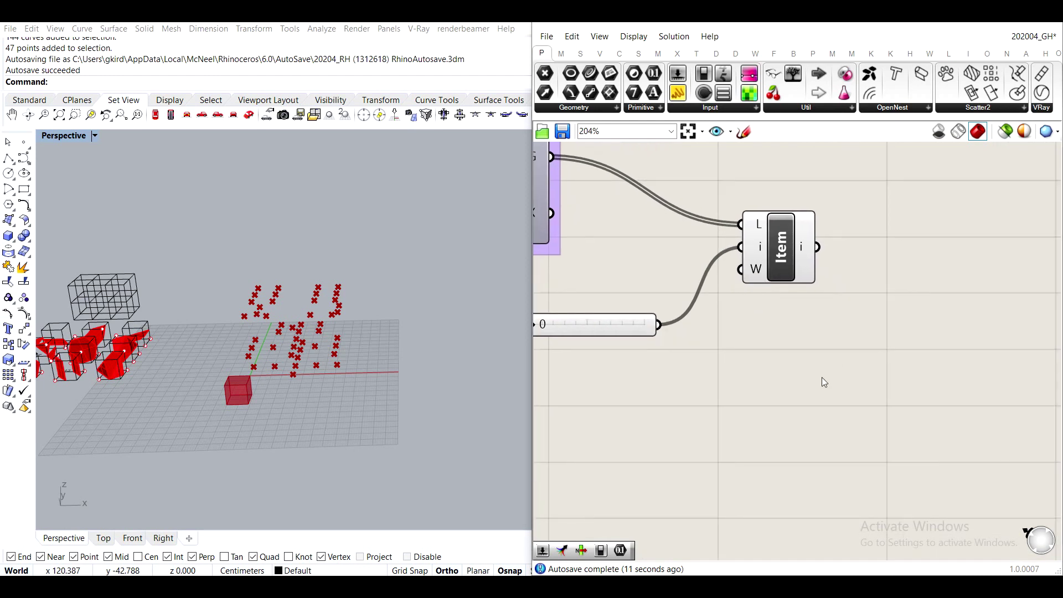
{"action": "right_click_drag", "start_coordinate": [810, 393], "coordinate": [782, 446]}
{"action": "double_click", "coordinate": [781, 446]}
{"action": "type", "text": "area"}
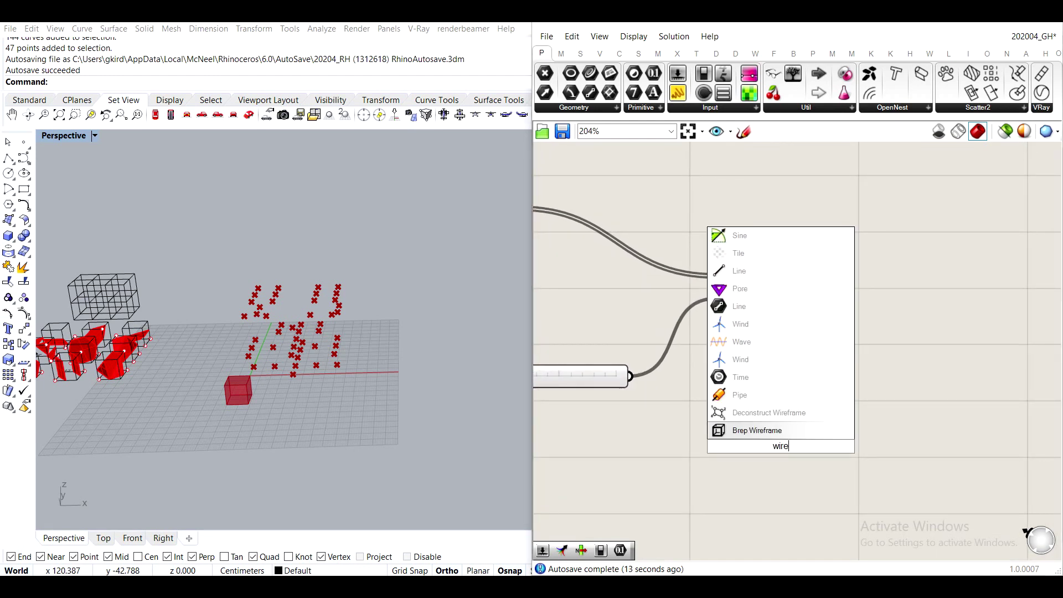
{"action": "left_click", "coordinate": [754, 412]}
{"action": "key", "text": "ctrl+z"}
Add a Brep Wireframe component, connect the List Item's output to it and hide the List Item's preview.
{"action": "double_click", "coordinate": [793, 431]}
{"action": "type", "text": "wires"}
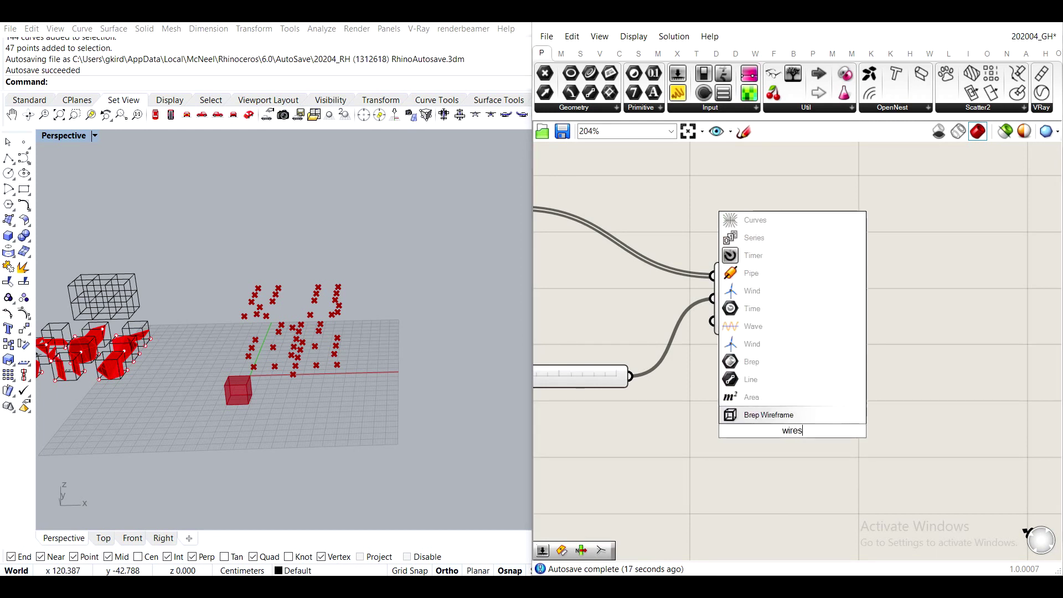
{"action": "left_click", "coordinate": [756, 415]}
{"action": "left_click_drag", "start_coordinate": [791, 299], "coordinate": [829, 391]}
{"action": "left_click", "coordinate": [757, 304]}
{"action": "middle_click", "coordinate": [757, 305]}
{"action": "left_click", "coordinate": [893, 246]}
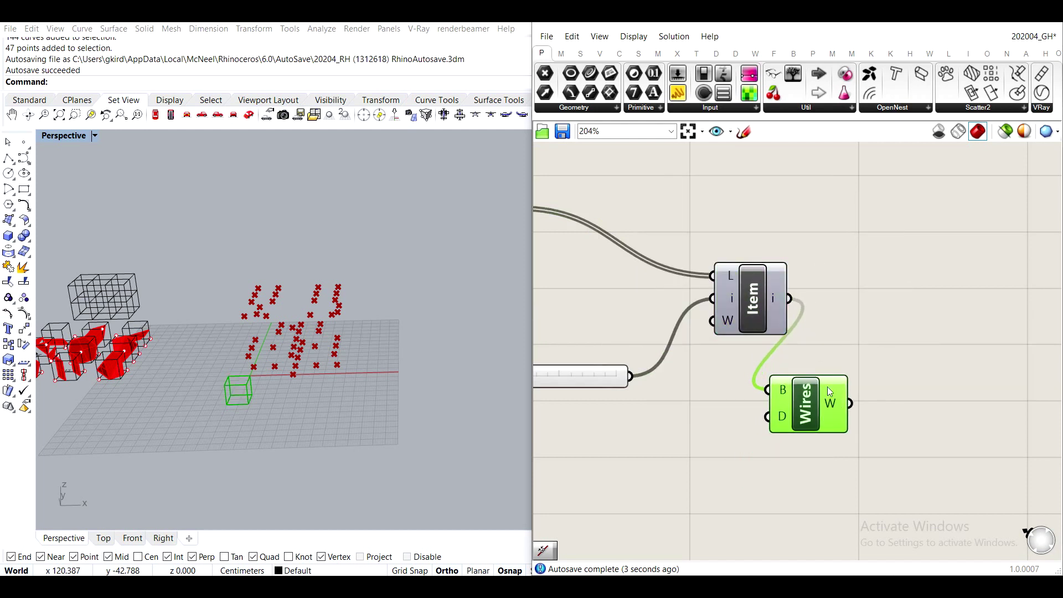
Set the Index slider to 3.
{"action": "scroll", "coordinate": [237, 393], "scroll_direction": "up", "scroll_amount": 2}
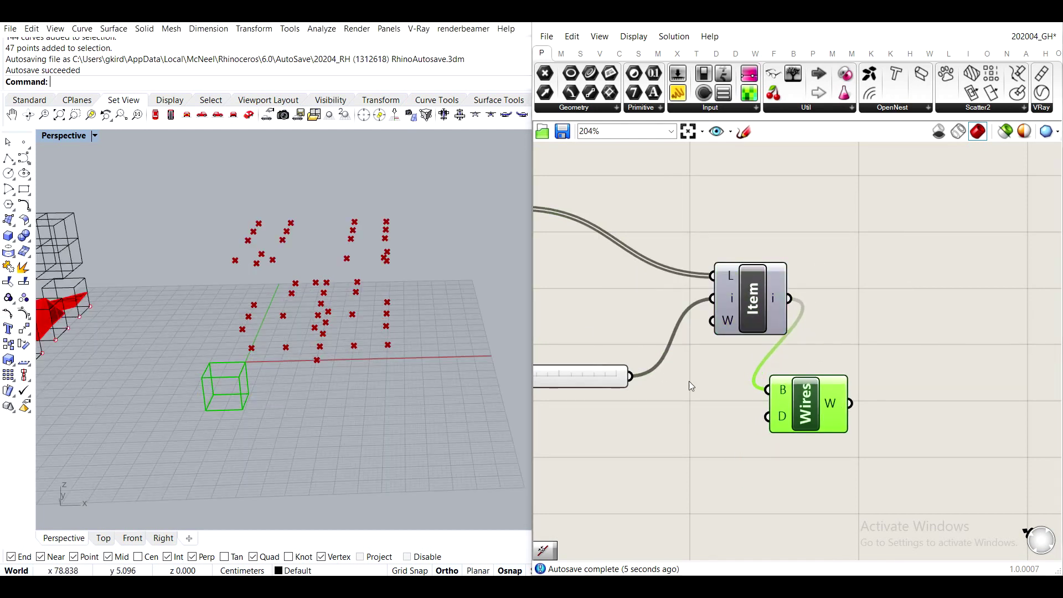
{"action": "right_click_drag", "start_coordinate": [691, 383], "coordinate": [851, 390]}
{"action": "left_click", "coordinate": [754, 414]}
{"action": "mouse_move", "coordinate": [675, 388]}
{"action": "left_mouse_down"}
{"action": "mouse_move", "coordinate": [687, 388]}
{"action": "mouse_move", "coordinate": [659, 388]}
{"action": "left_mouse_up"}
{"action": "scroll", "coordinate": [238, 366], "scroll_direction": "up", "scroll_amount": 5}
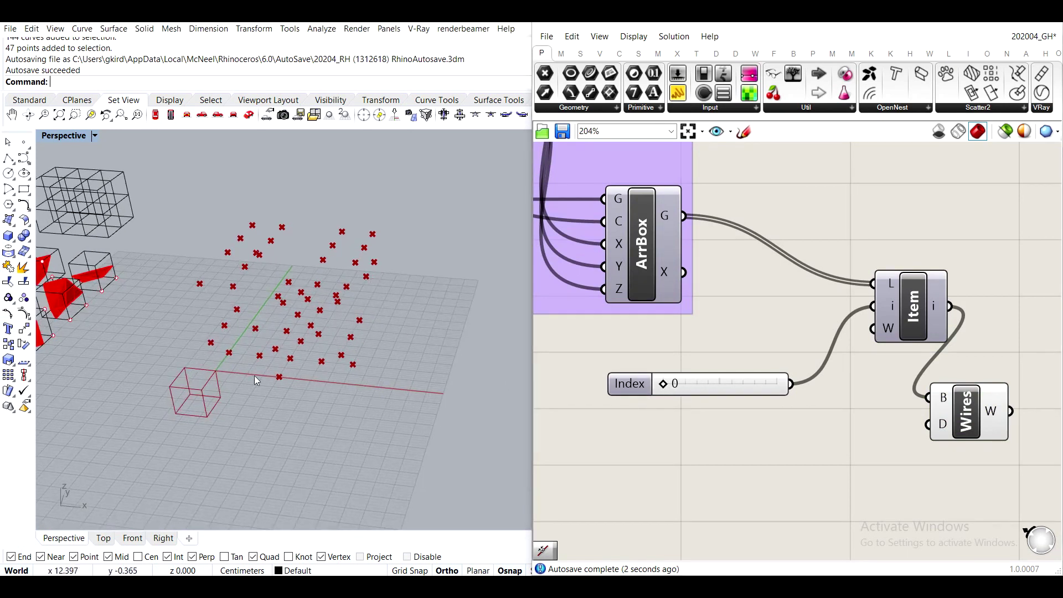
{"action": "double_click", "coordinate": [713, 389]}
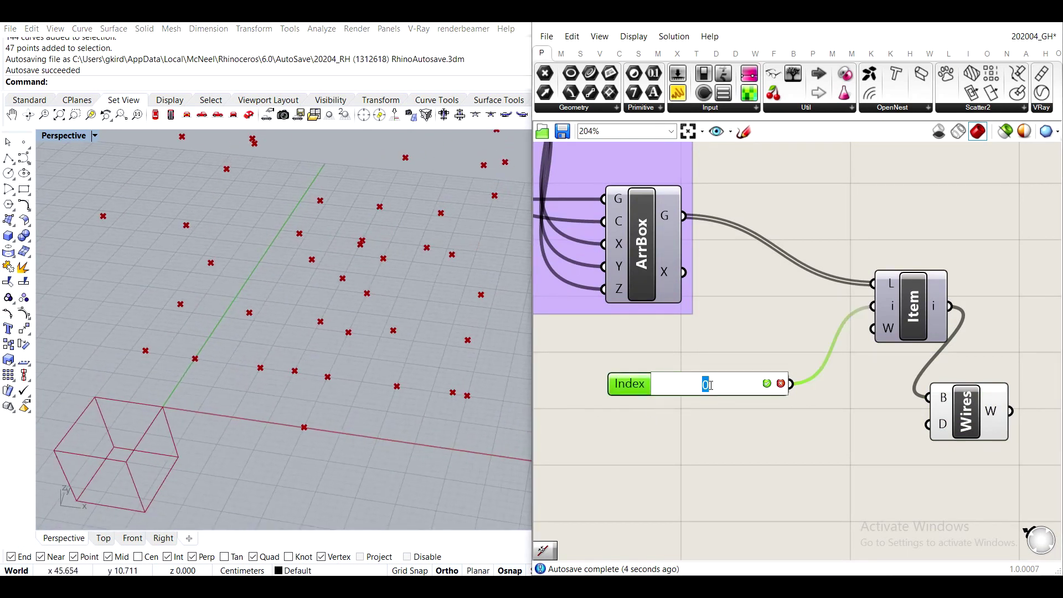
{"action": "type", "text": "3"}
{"action": "key", "text": "Return"}
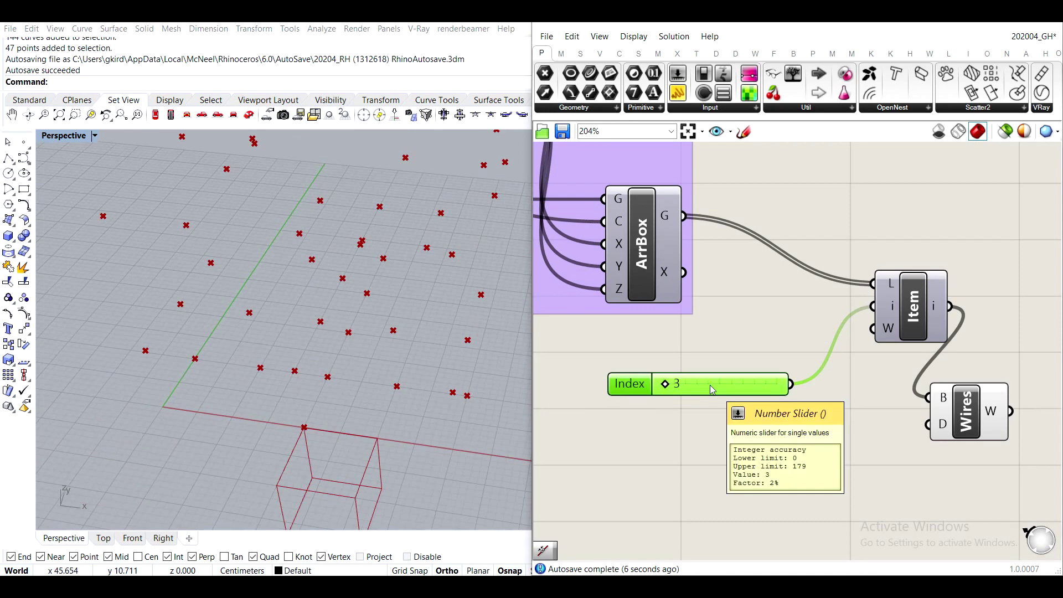
Set the Index slider to 2.
{"action": "double_click", "coordinate": [710, 384]}
{"action": "type", "text": "2"}
{"action": "key", "text": "Return"}
Examine the selected grid box, the numbered tile cages in the model and the Tile var group in the definition.
{"action": "right_click_drag", "start_coordinate": [332, 333], "coordinate": [367, 368]}
{"action": "scroll", "coordinate": [378, 370], "scroll_direction": "down", "scroll_amount": 3}
{"action": "right_click_drag", "start_coordinate": [163, 327], "coordinate": [390, 371], "text": "shift"}
{"action": "scroll", "coordinate": [135, 285], "scroll_direction": "up", "scroll_amount": 4}
{"action": "scroll", "coordinate": [238, 335], "scroll_direction": "down", "scroll_amount": 6}
{"action": "scroll", "coordinate": [806, 408], "scroll_direction": "down", "scroll_amount": 5}
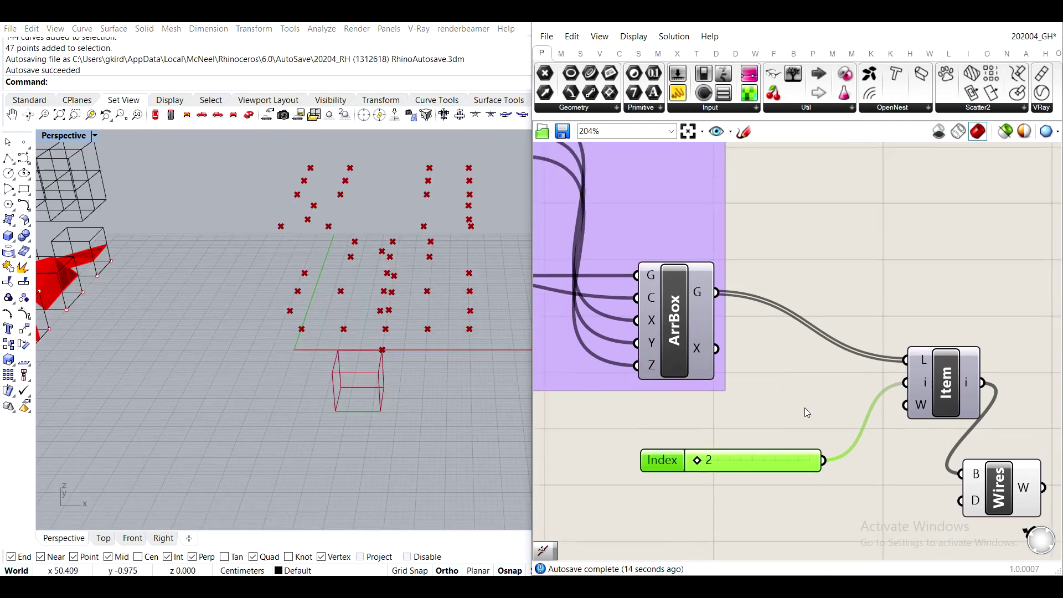
{"action": "scroll", "coordinate": [757, 383], "scroll_direction": "down", "scroll_amount": 3}
{"action": "right_click_drag", "start_coordinate": [672, 295], "coordinate": [720, 338]}
{"action": "scroll", "coordinate": [633, 273], "scroll_direction": "up", "scroll_amount": 5}
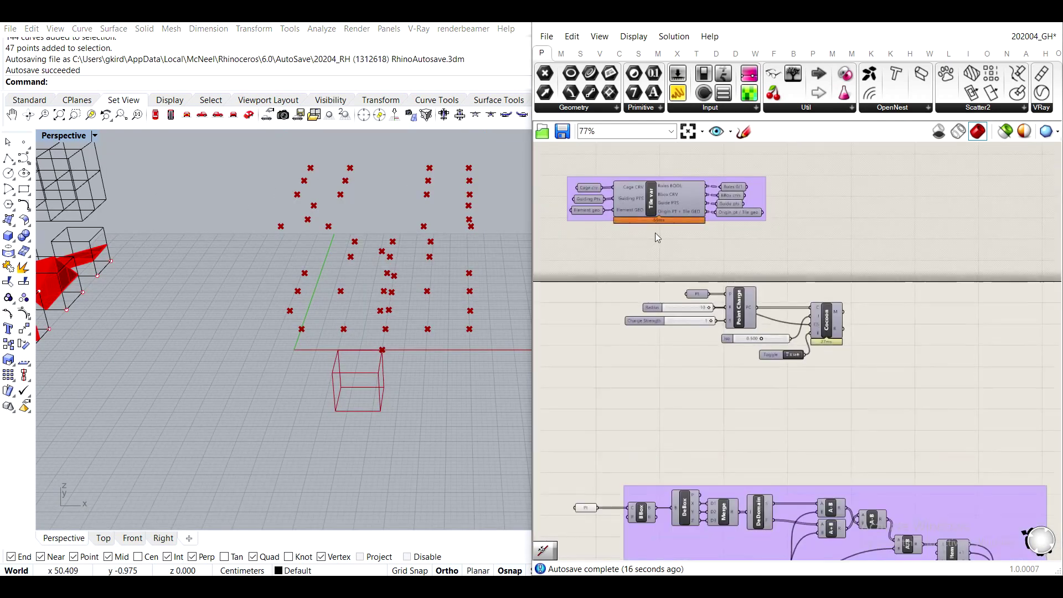
{"action": "right_click_drag", "start_coordinate": [656, 233], "coordinate": [692, 278]}
{"action": "scroll", "coordinate": [634, 229], "scroll_direction": "down", "scroll_amount": 5}
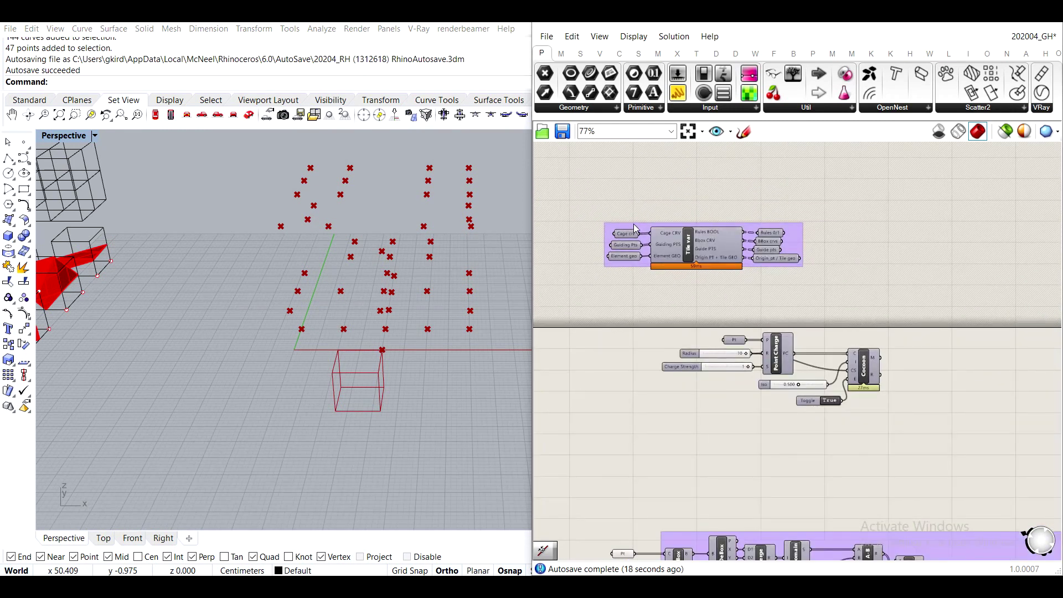
{"action": "right_click_drag", "start_coordinate": [705, 235], "coordinate": [602, 221]}
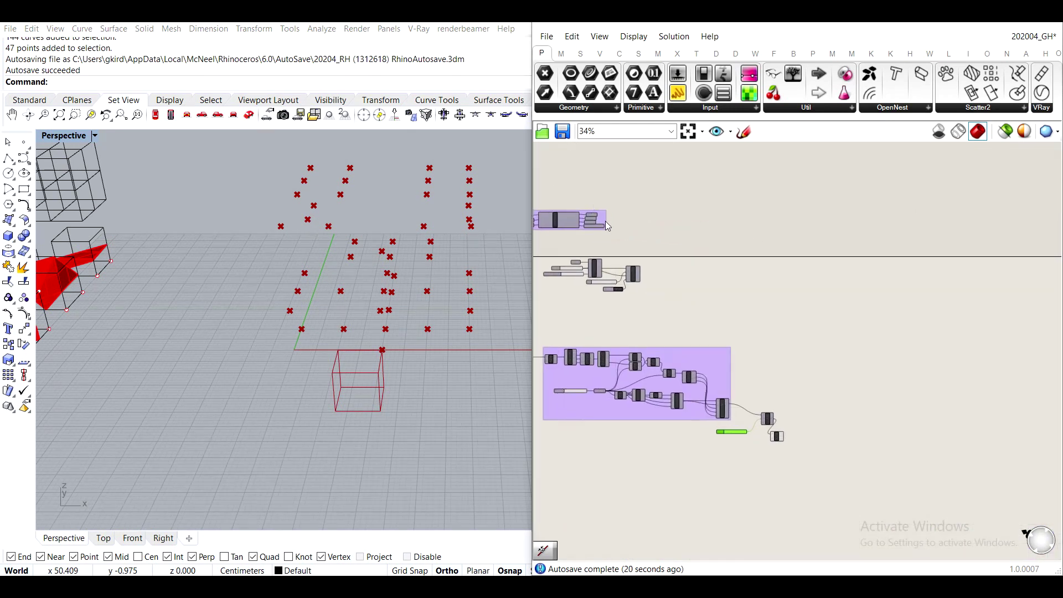
{"action": "left_click_drag", "start_coordinate": [604, 225], "coordinate": [859, 510]}
{"action": "scroll", "coordinate": [813, 406], "scroll_direction": "up", "scroll_amount": 6}
{"action": "right_click_drag", "start_coordinate": [243, 339], "coordinate": [316, 342], "text": "shift"}
{"action": "right_click_drag", "start_coordinate": [103, 320], "coordinate": [230, 337], "text": "shift"}
{"action": "scroll", "coordinate": [243, 334], "scroll_direction": "up", "scroll_amount": 4}
{"action": "right_click_drag", "start_coordinate": [786, 418], "coordinate": [756, 354]}
{"action": "scroll", "coordinate": [755, 355], "scroll_direction": "up", "scroll_amount": 3}
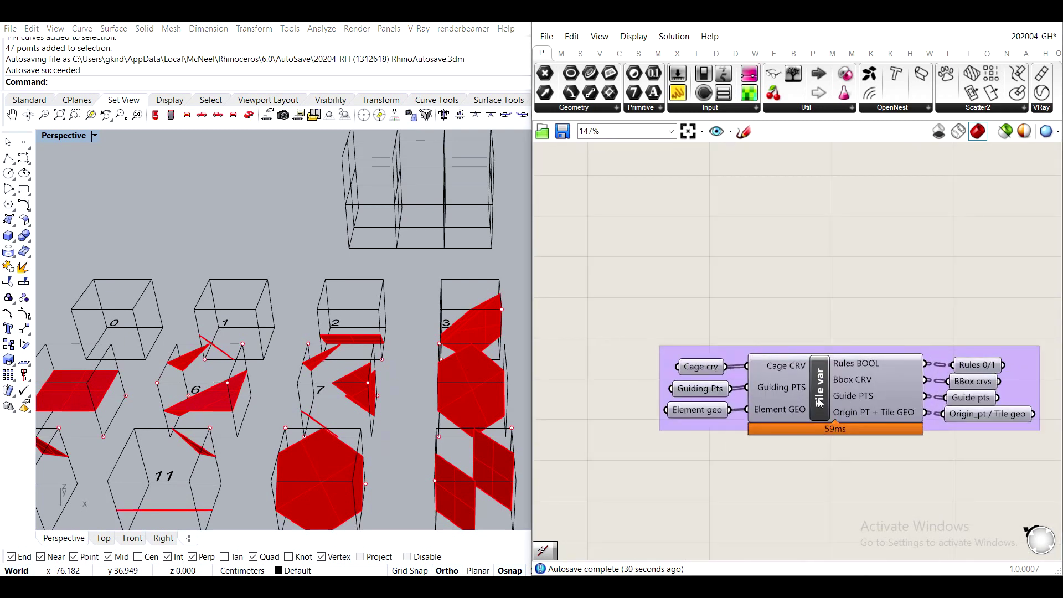
Briefly turn on the preview of the Origin_pt / Tile geo parameter to inspect its geometry, and hide it again.
{"action": "left_click", "coordinate": [979, 413]}
{"action": "middle_click", "coordinate": [979, 413]}
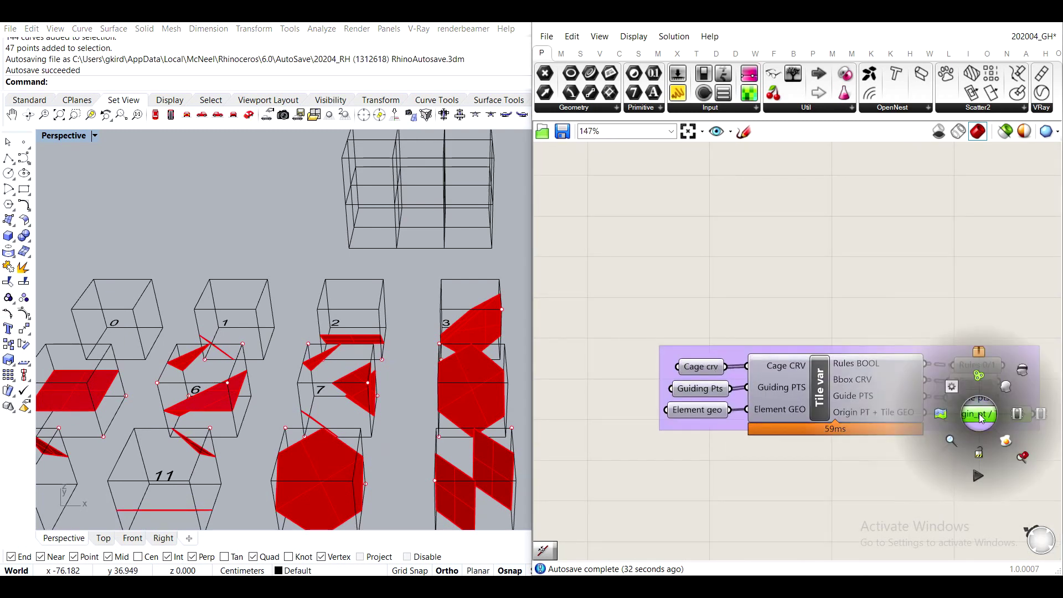
{"action": "right_click_drag", "start_coordinate": [396, 366], "coordinate": [363, 391]}
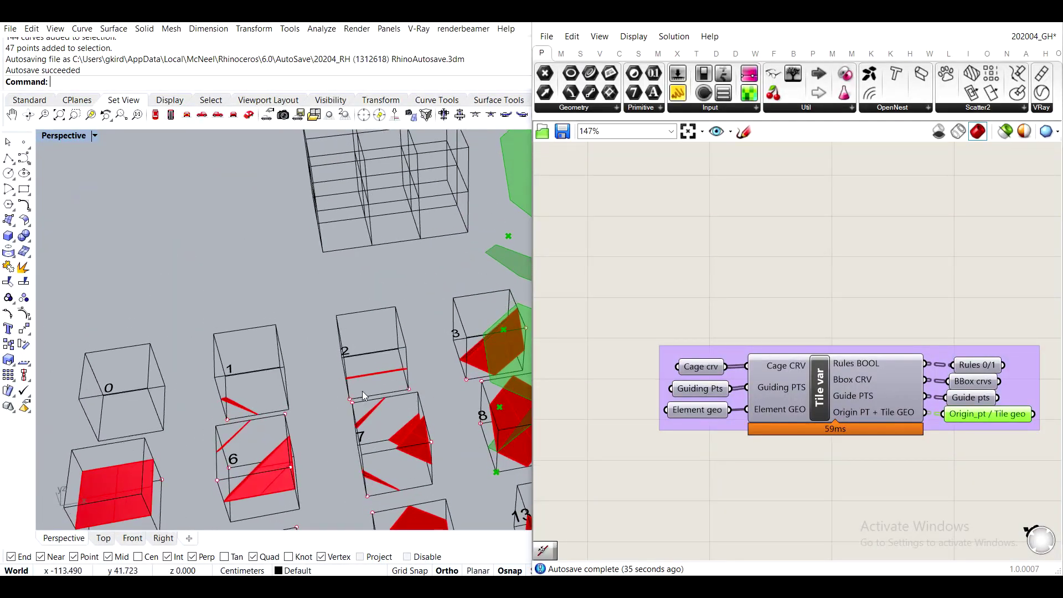
{"action": "middle_click", "coordinate": [988, 418]}
{"action": "left_click", "coordinate": [1038, 374]}
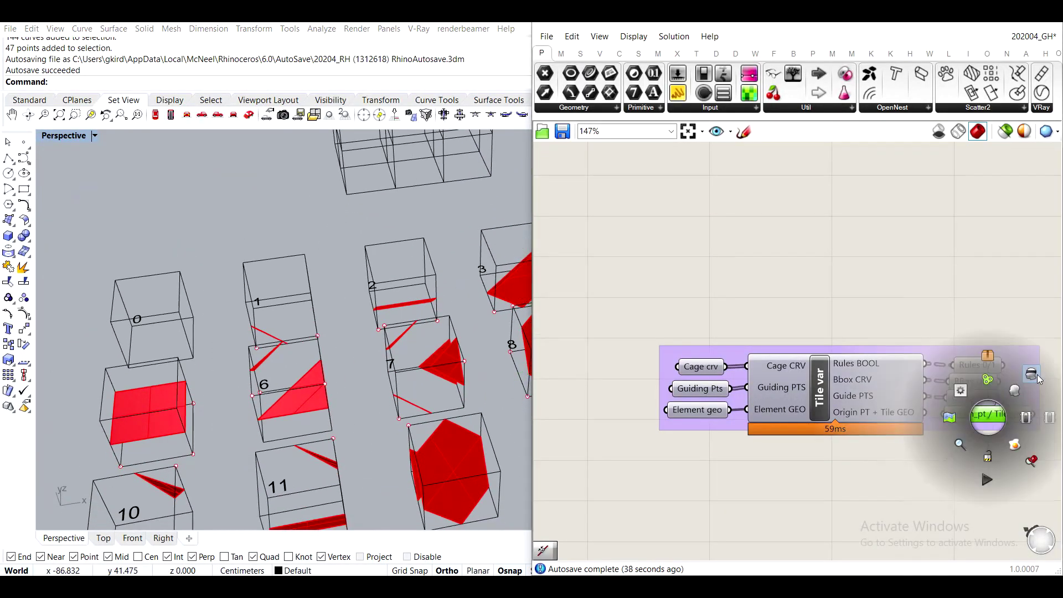
{"action": "scroll", "coordinate": [309, 320], "scroll_direction": "up", "scroll_amount": 4}
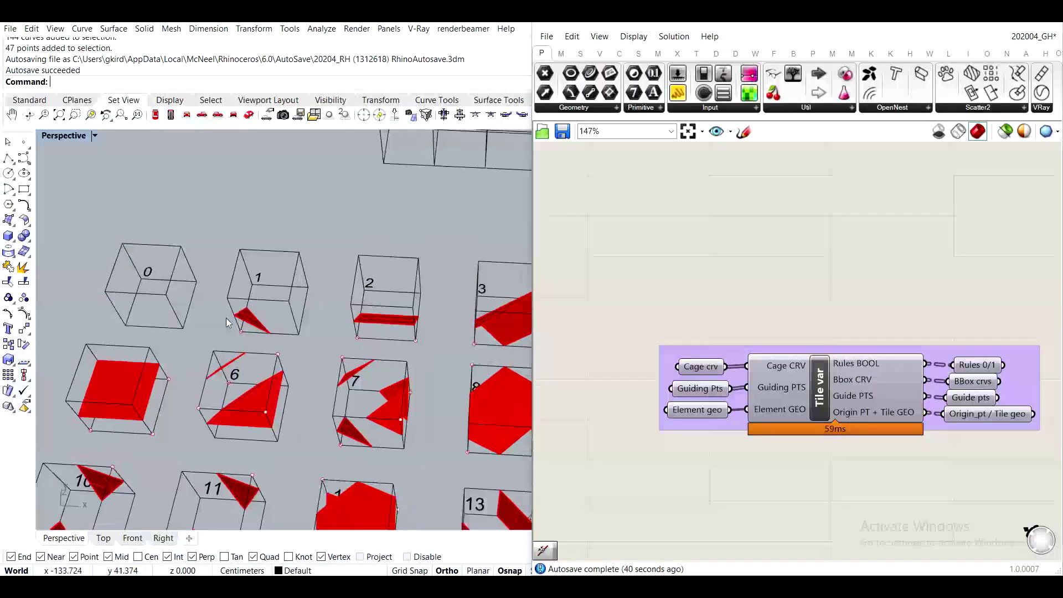
Reference the cage curves around tile 1 in the Cage crv parameter as multiple curves.
{"action": "right_click", "coordinate": [705, 369]}
{"action": "left_click", "coordinate": [752, 472]}
{"action": "left_click", "coordinate": [335, 213]}
{"action": "right_click", "coordinate": [694, 368]}
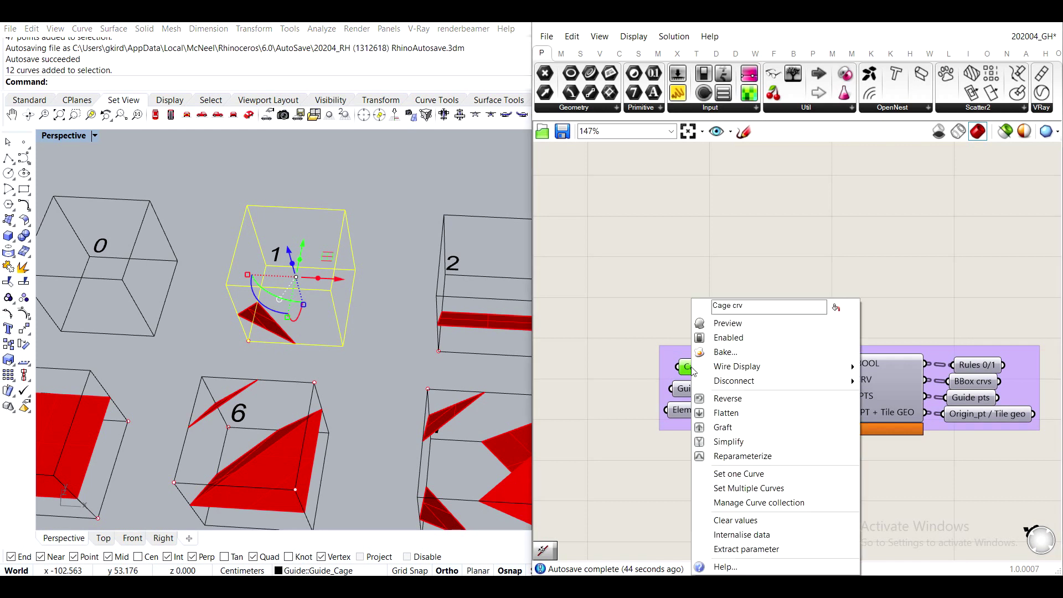
{"action": "left_click", "coordinate": [752, 494]}
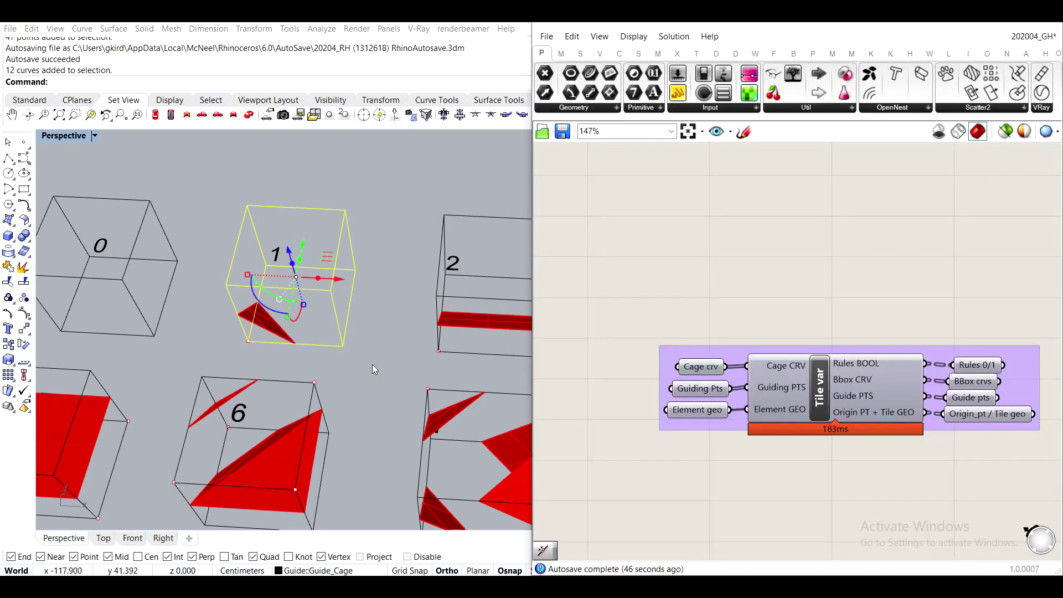
{"action": "left_click", "coordinate": [374, 366]}
Reference the corner point of tile 1 in the Guiding Pts parameter with Set Multiple Points.
{"action": "right_click", "coordinate": [694, 390]}
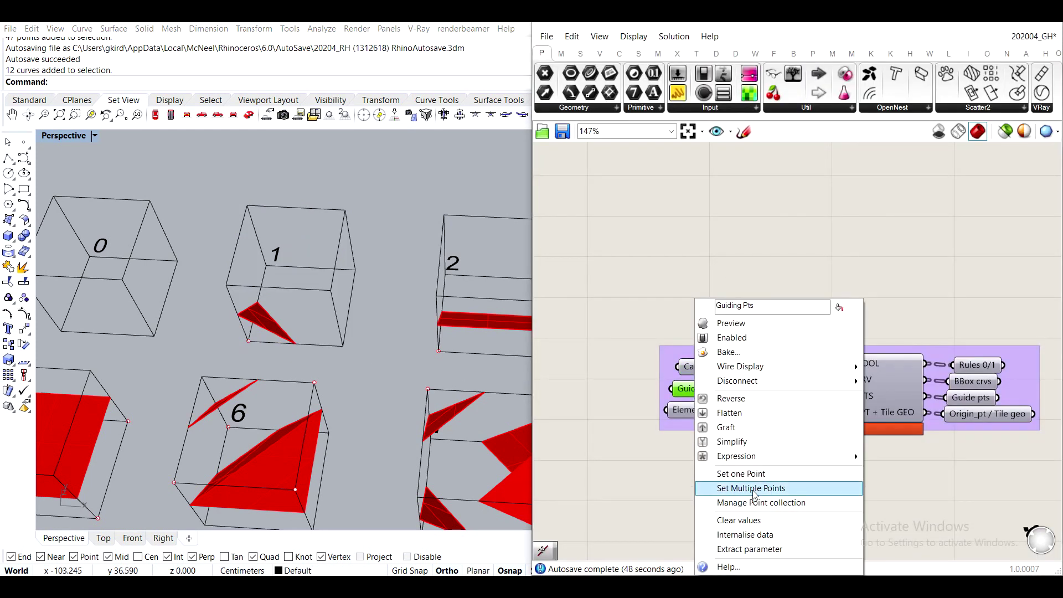
{"action": "left_click", "coordinate": [752, 489]}
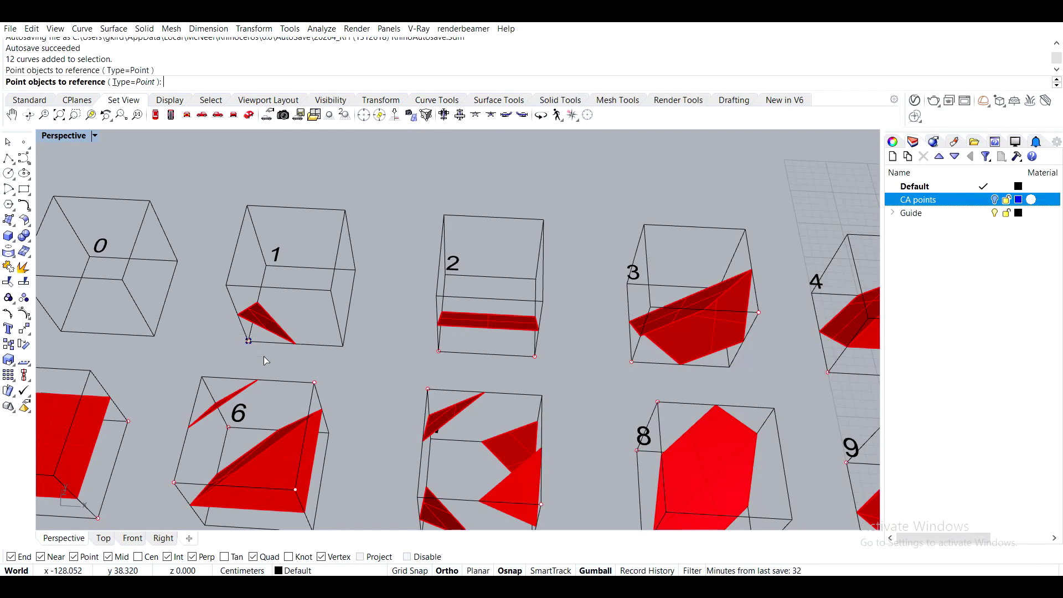
{"action": "key", "text": "Return"}
Reference the red triangular element inside tile 1 in the Element geo parameter.
{"action": "right_click", "coordinate": [690, 413]}
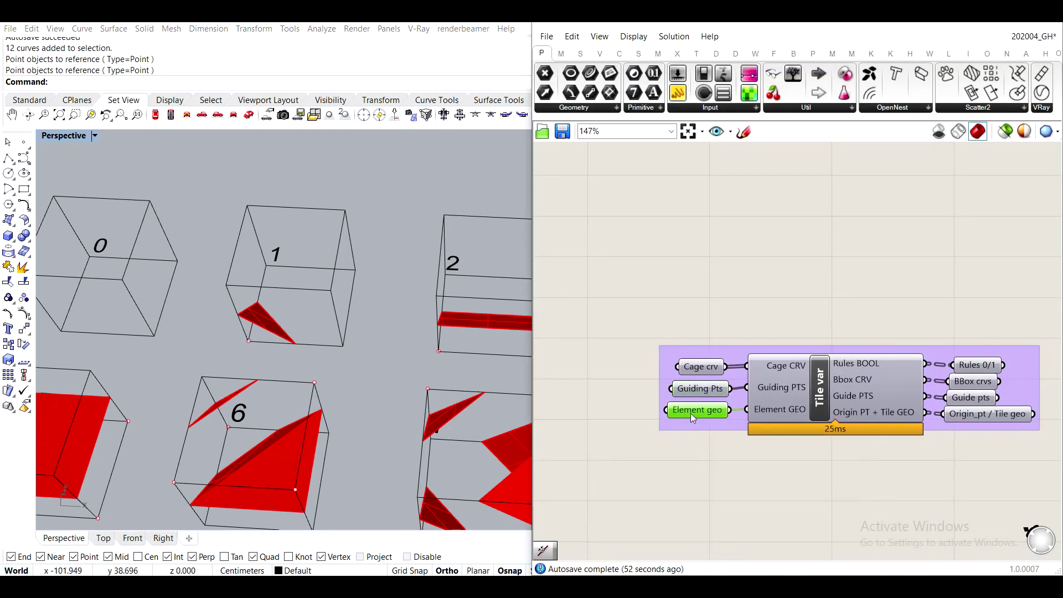
{"action": "left_click", "coordinate": [731, 488]}
{"action": "left_click", "coordinate": [263, 322]}
{"action": "key", "text": "Return"}
Turn on the preview of the four Tile var output parameters and examine the tile variations made from tile 1.
{"action": "right_click_drag", "start_coordinate": [734, 404], "coordinate": [632, 374]}
{"action": "left_click_drag", "start_coordinate": [826, 256], "coordinate": [943, 416]}
{"action": "middle_click", "coordinate": [960, 442]}
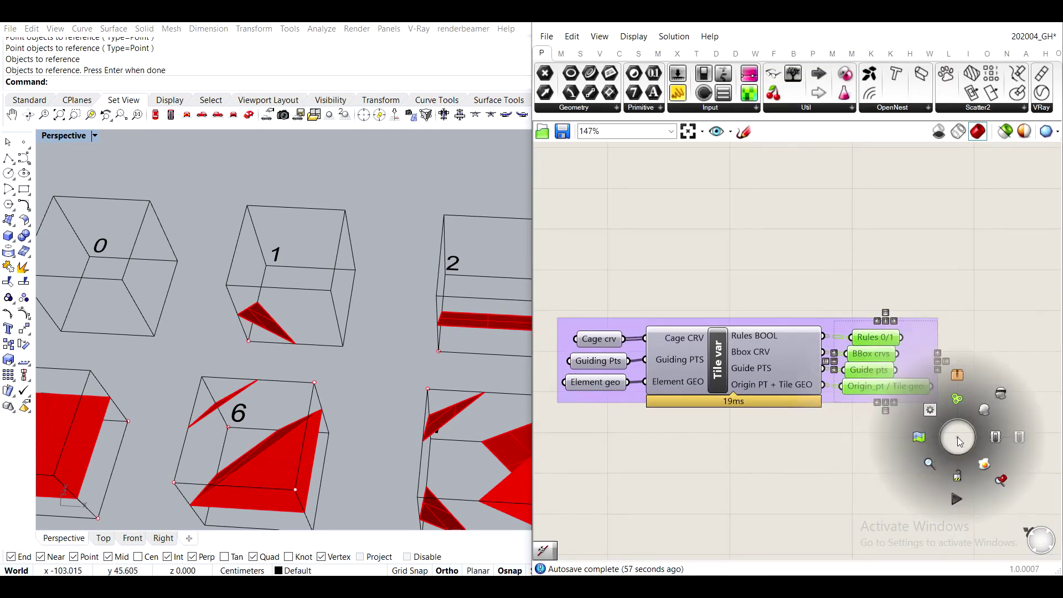
{"action": "left_click", "coordinate": [992, 411]}
{"action": "left_click", "coordinate": [1001, 353]}
{"action": "scroll", "coordinate": [321, 310], "scroll_direction": "down", "scroll_amount": 7}
{"action": "right_click_drag", "start_coordinate": [351, 266], "coordinate": [277, 205], "text": "shift"}
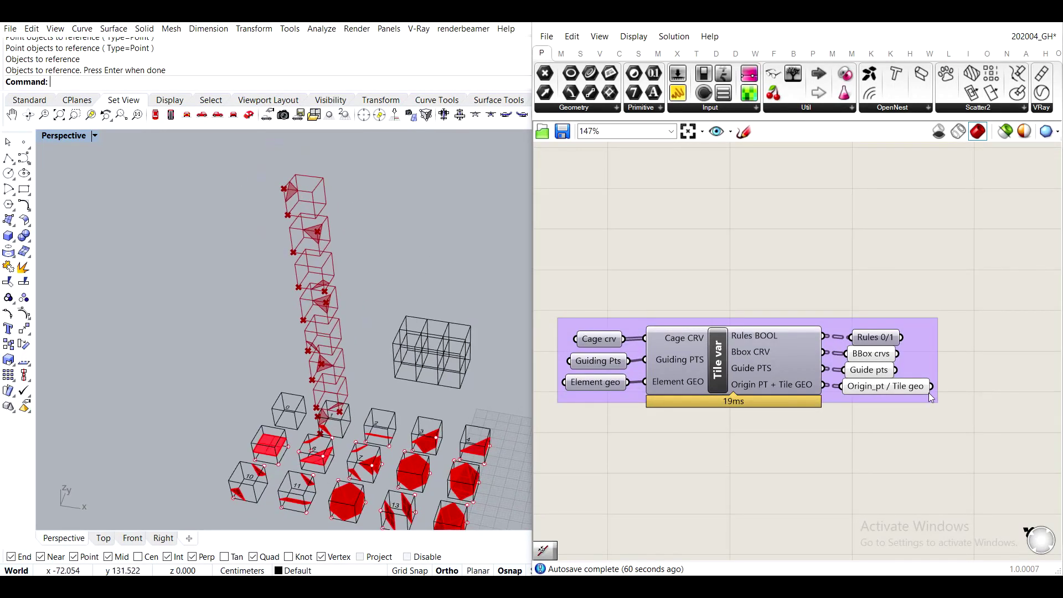
Hide the preview of the Rules 0/1, BBox crvs, Guide pts and Origin_pt / Tile geo parameters.
{"action": "right_click_drag", "start_coordinate": [929, 396], "coordinate": [810, 395]}
{"action": "left_click_drag", "start_coordinate": [707, 265], "coordinate": [849, 443]}
{"action": "middle_click", "coordinate": [848, 443]}
{"action": "left_click", "coordinate": [905, 396]}
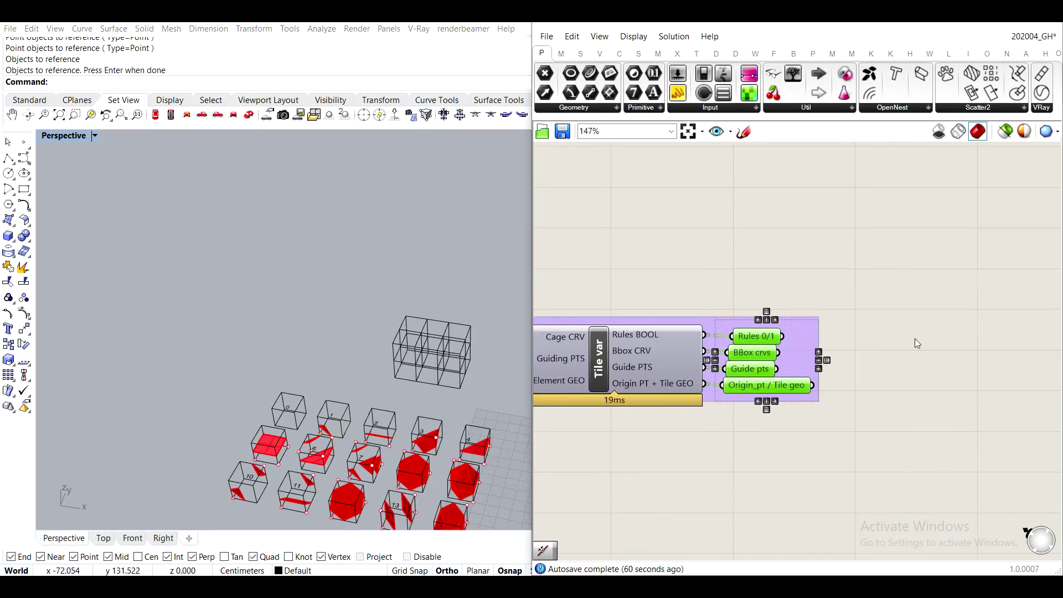
{"action": "left_click", "coordinate": [915, 343]}
{"action": "scroll", "coordinate": [693, 385], "scroll_direction": "down", "scroll_amount": 2}
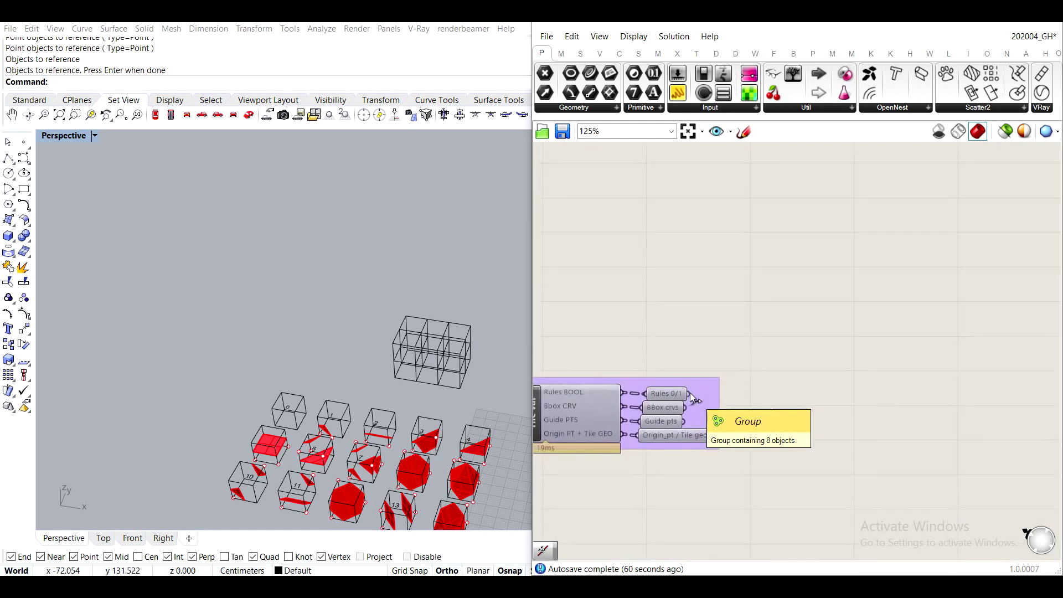
Turn on the preview of the Origin_pt / Tile geo, BBox crvs and Guide pts parameters.
{"action": "scroll", "coordinate": [690, 394], "scroll_direction": "up", "scroll_amount": 8}
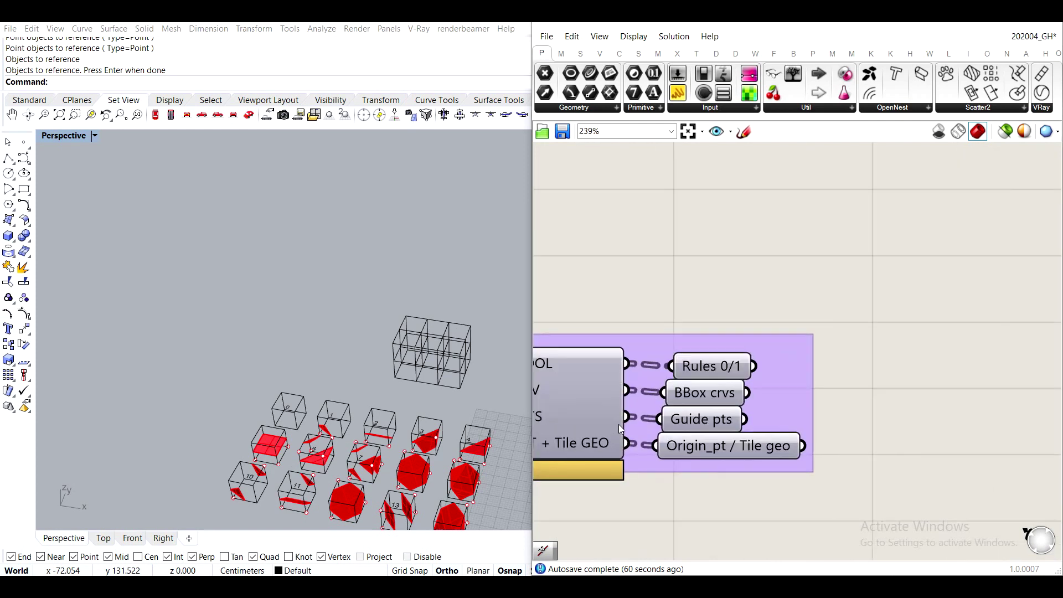
{"action": "middle_click", "coordinate": [702, 446]}
{"action": "left_click", "coordinate": [729, 420]}
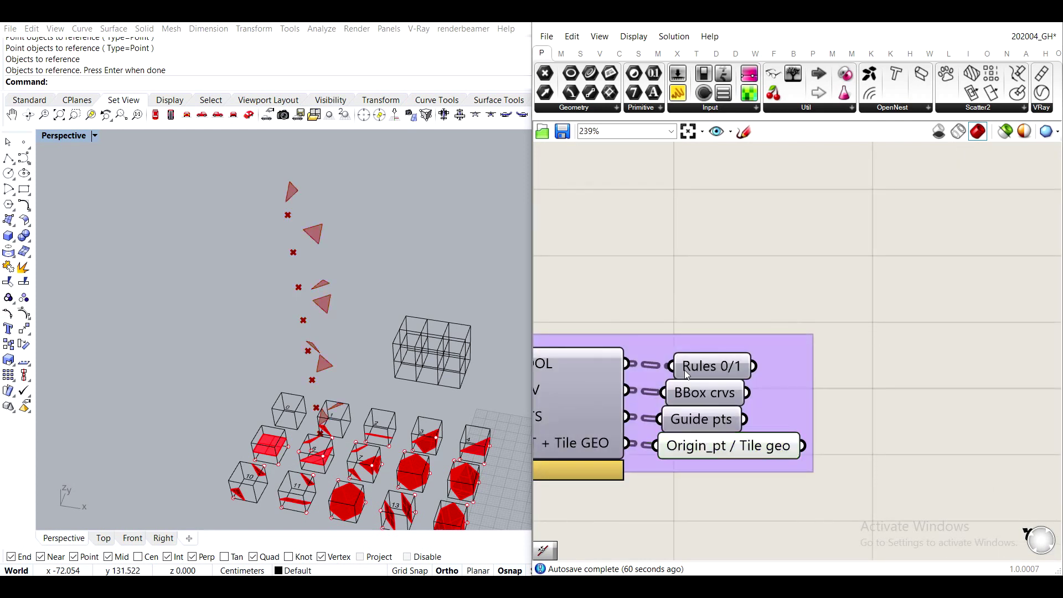
{"action": "left_click", "coordinate": [689, 393]}
{"action": "middle_click", "coordinate": [688, 392]}
{"action": "left_click", "coordinate": [726, 371]}
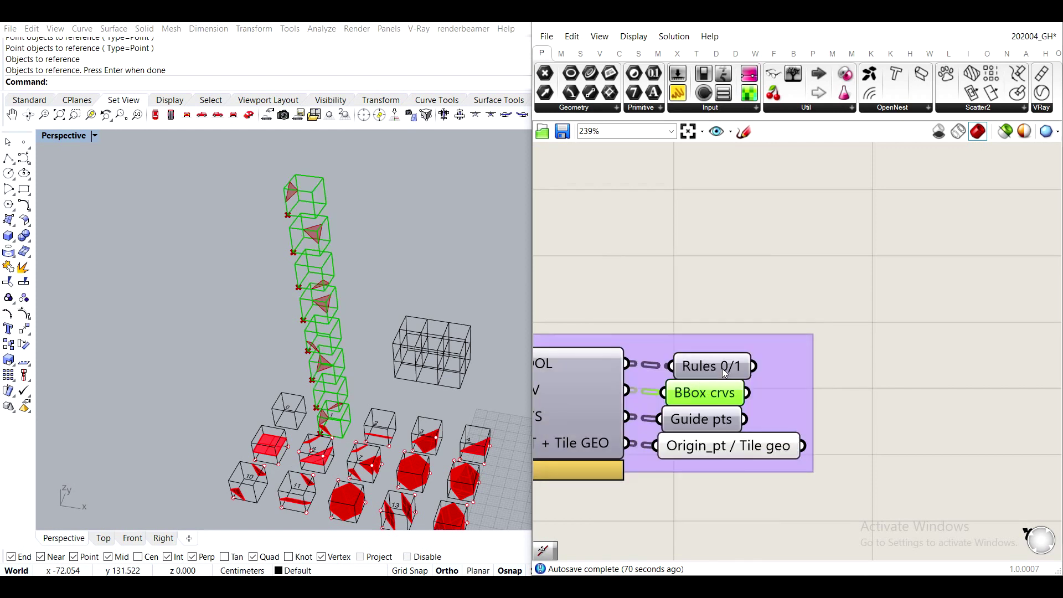
{"action": "left_click", "coordinate": [659, 377]}
{"action": "right_click_drag", "start_coordinate": [512, 376], "coordinate": [313, 281]}
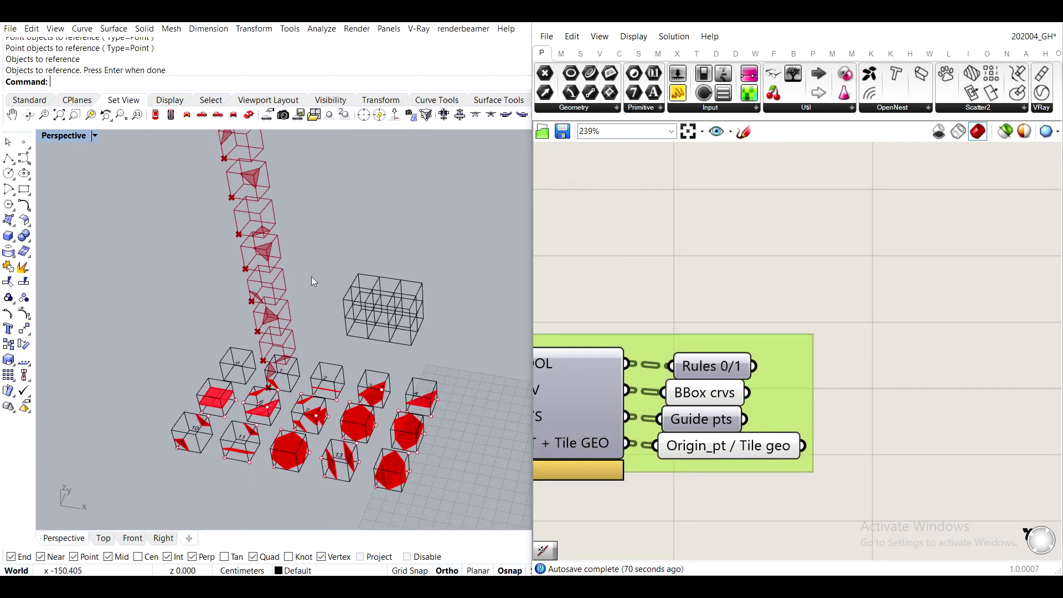
{"action": "left_click", "coordinate": [706, 416]}
{"action": "middle_click", "coordinate": [710, 419]}
{"action": "left_click", "coordinate": [739, 394]}
Examine the stacked variations of tile 1 with their bounding boxes and guide points, and compare them with the picked grid box.
{"action": "right_click_drag", "start_coordinate": [471, 332], "coordinate": [351, 328]}
{"action": "scroll", "coordinate": [352, 327], "scroll_direction": "down", "scroll_amount": 7}
{"action": "right_click_drag", "start_coordinate": [249, 332], "coordinate": [383, 368], "text": "shift"}
{"action": "scroll", "coordinate": [268, 257], "scroll_direction": "up", "scroll_amount": 3}
{"action": "right_click_drag", "start_coordinate": [465, 432], "coordinate": [228, 264]}
{"action": "scroll", "coordinate": [327, 410], "scroll_direction": "up", "scroll_amount": 6}
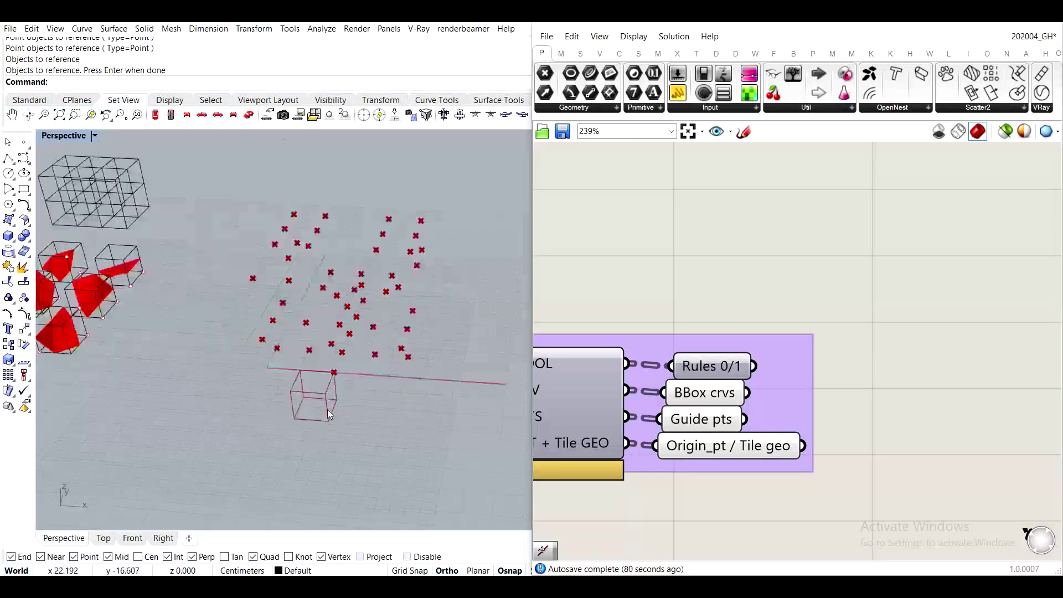
{"action": "scroll", "coordinate": [349, 370], "scroll_direction": "down", "scroll_amount": 8}
{"action": "right_click_drag", "start_coordinate": [269, 313], "coordinate": [374, 375], "text": "shift"}
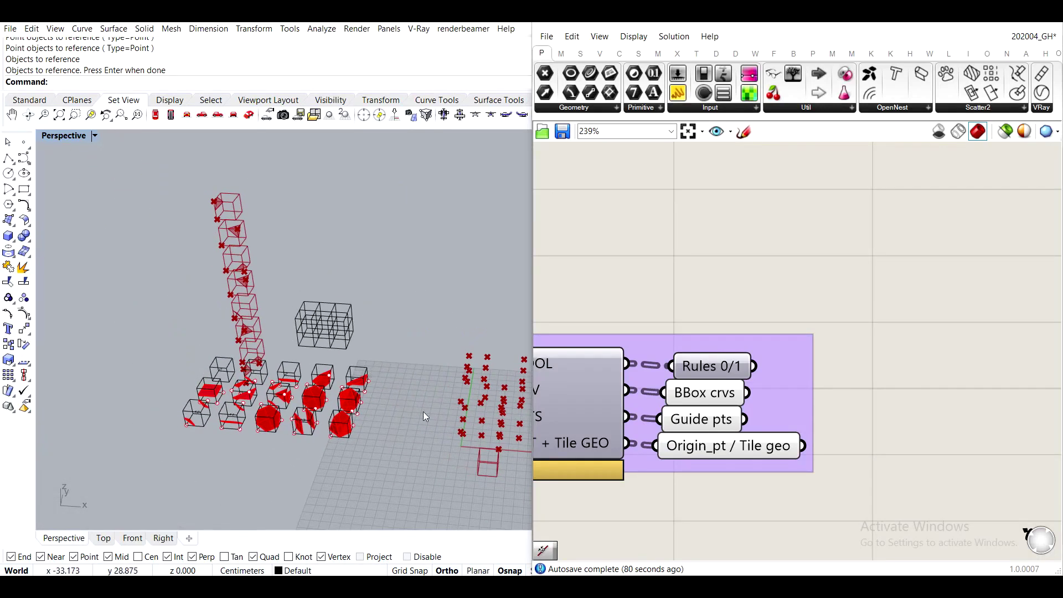
{"action": "right_click_drag", "start_coordinate": [424, 413], "coordinate": [394, 384], "text": "shift"}
{"action": "scroll", "coordinate": [394, 385], "scroll_direction": "up", "scroll_amount": 8}
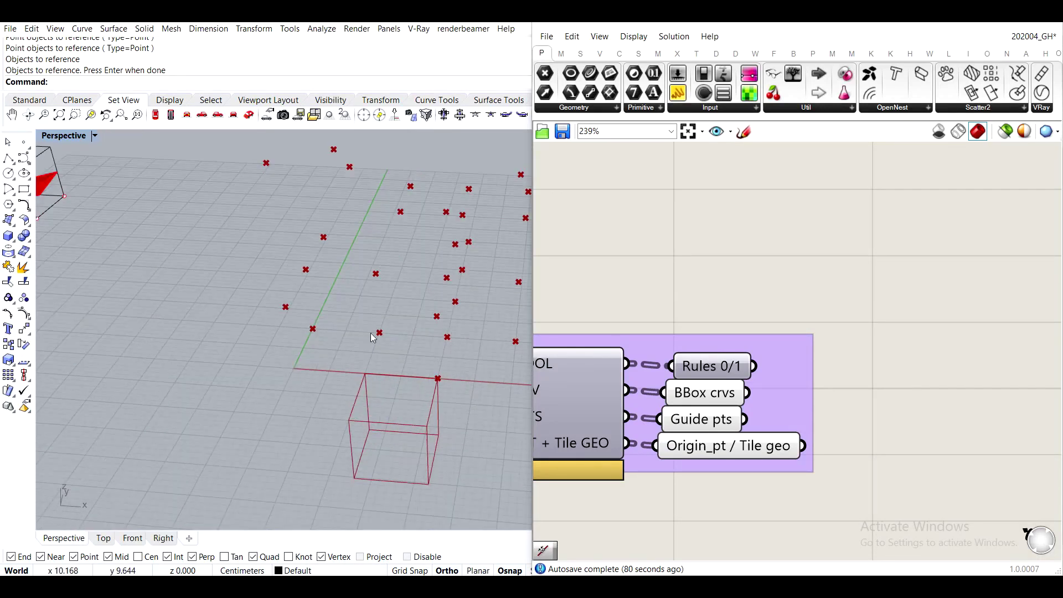
{"action": "scroll", "coordinate": [372, 338], "scroll_direction": "down", "scroll_amount": 6}
{"action": "scroll", "coordinate": [291, 310], "scroll_direction": "up", "scroll_amount": 6}
{"action": "right_click_drag", "start_coordinate": [328, 403], "coordinate": [338, 333], "text": "shift"}
{"action": "scroll", "coordinate": [277, 382], "scroll_direction": "up", "scroll_amount": 5}
{"action": "scroll", "coordinate": [283, 374], "scroll_direction": "down", "scroll_amount": 5}
{"action": "right_click_drag", "start_coordinate": [286, 371], "coordinate": [283, 412], "text": "shift"}
{"action": "scroll", "coordinate": [256, 340], "scroll_direction": "up", "scroll_amount": 3}
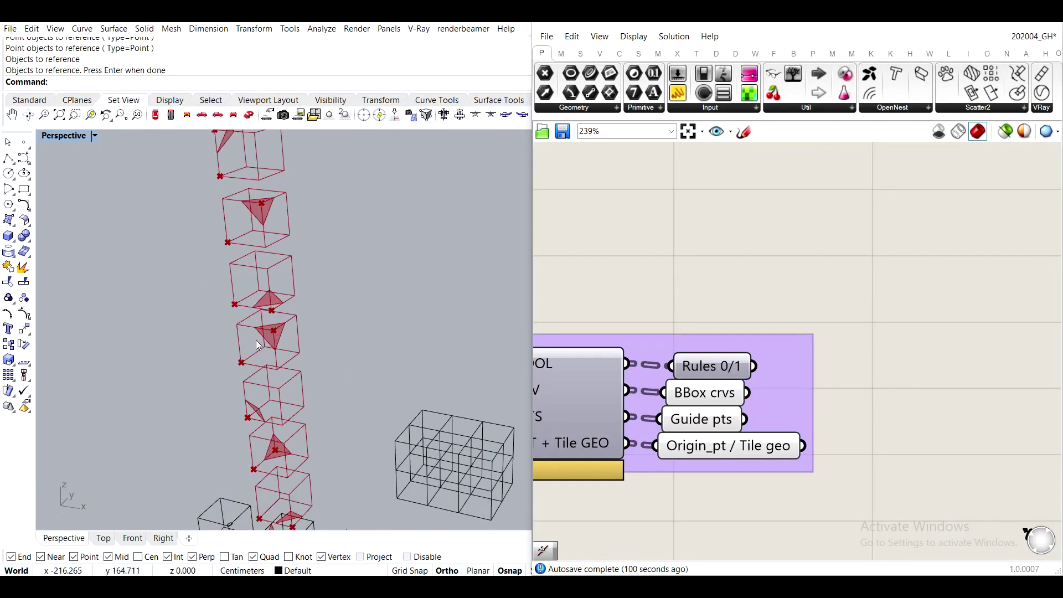
{"action": "right_click_drag", "start_coordinate": [315, 333], "coordinate": [339, 293]}
{"action": "scroll", "coordinate": [344, 333], "scroll_direction": "down", "scroll_amount": 4}
{"action": "scroll", "coordinate": [342, 279], "scroll_direction": "up", "scroll_amount": 3}
{"action": "scroll", "coordinate": [344, 270], "scroll_direction": "down", "scroll_amount": 2}
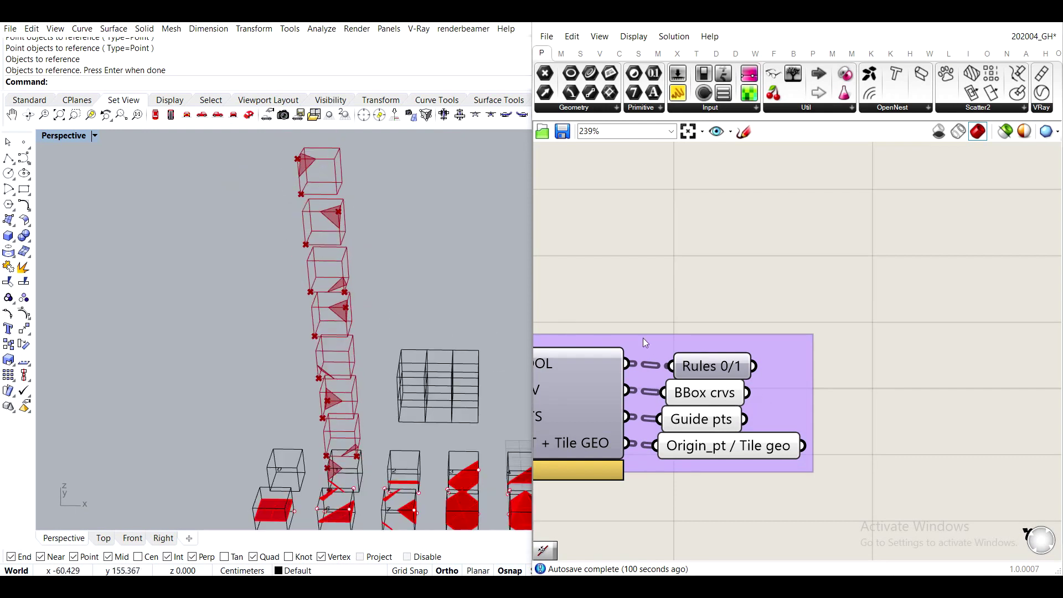
Hide the preview of the four Tile var output parameters.
{"action": "left_click_drag", "start_coordinate": [626, 305], "coordinate": [873, 517]}
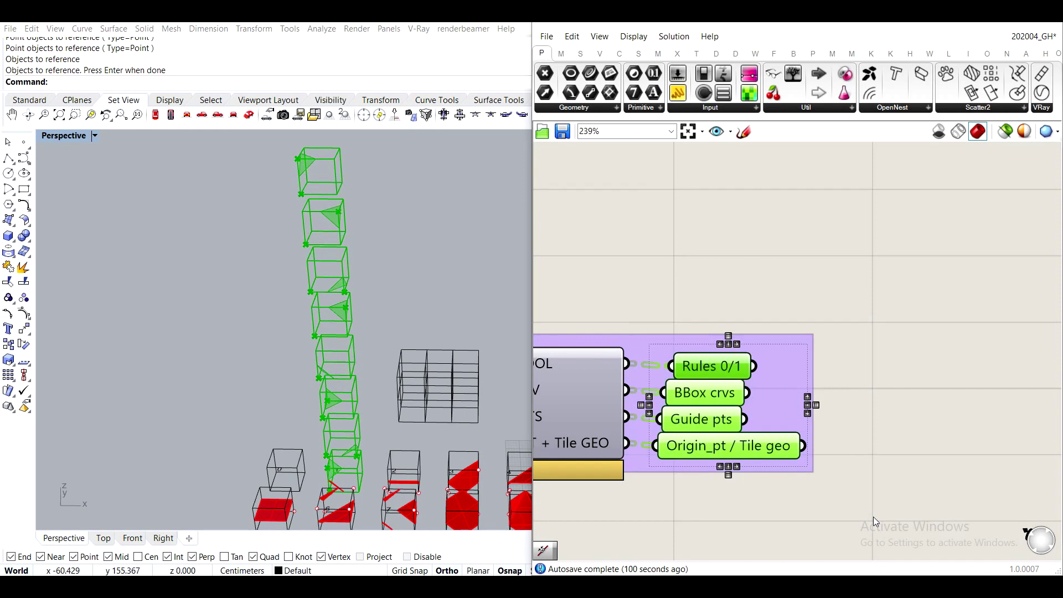
{"action": "middle_click", "coordinate": [872, 517]}
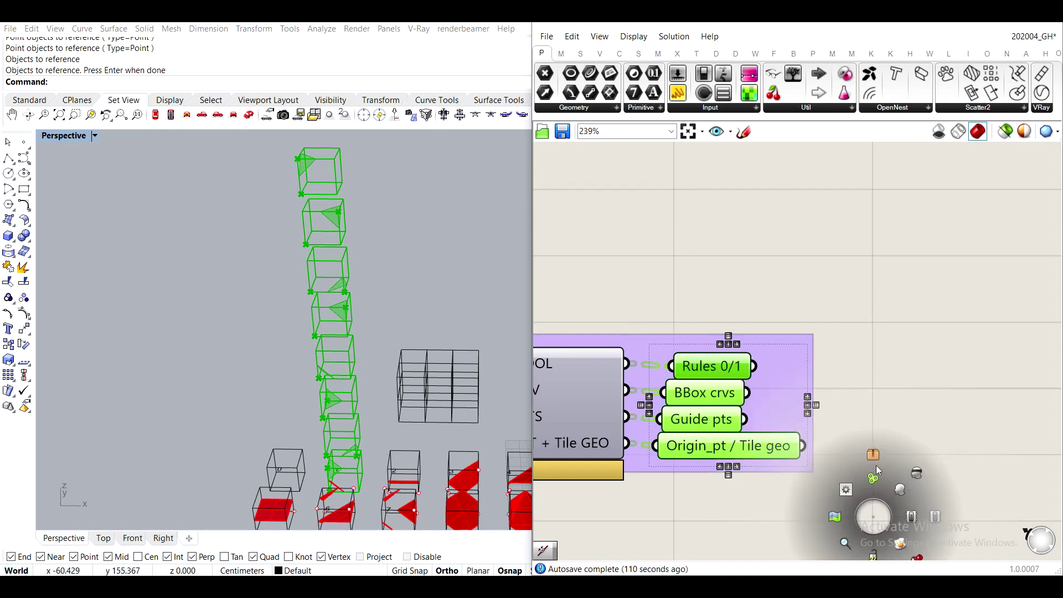
{"action": "left_click", "coordinate": [916, 472]}
{"action": "left_click", "coordinate": [919, 415]}
Examine the wireframe of the picked grid box against the surrounding points.
{"action": "scroll", "coordinate": [919, 413], "scroll_direction": "down", "scroll_amount": 8}
{"action": "right_click_drag", "start_coordinate": [919, 413], "coordinate": [761, 421]}
{"action": "scroll", "coordinate": [691, 329], "scroll_direction": "up", "scroll_amount": 8}
{"action": "left_click", "coordinate": [716, 342]}
{"action": "left_click", "coordinate": [833, 396]}
{"action": "scroll", "coordinate": [386, 335], "scroll_direction": "down", "scroll_amount": 6}
{"action": "scroll", "coordinate": [364, 320], "scroll_direction": "up", "scroll_amount": 6}
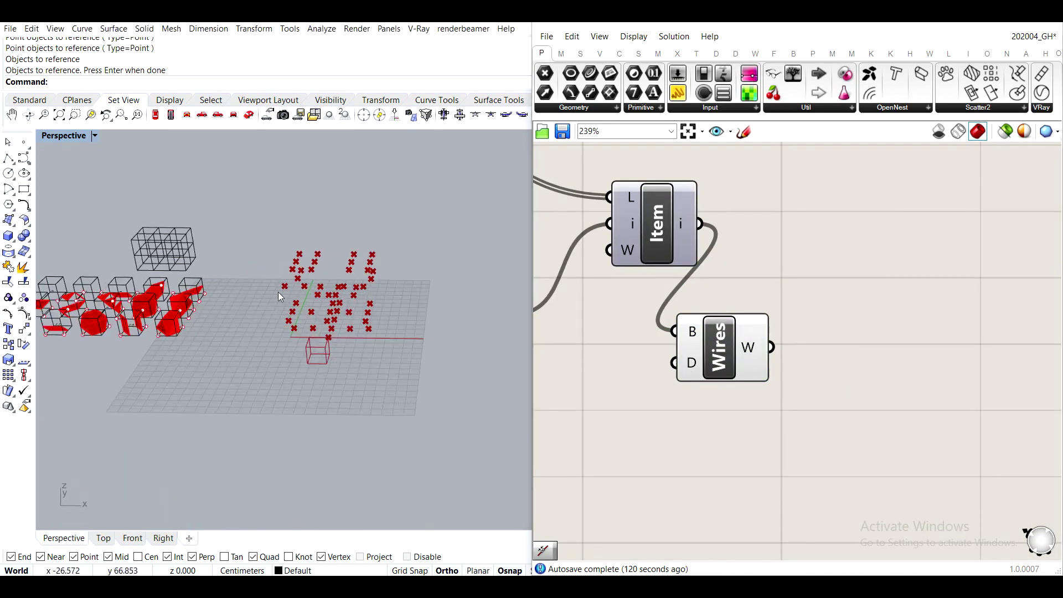
{"action": "scroll", "coordinate": [262, 353], "scroll_direction": "up", "scroll_amount": 3}
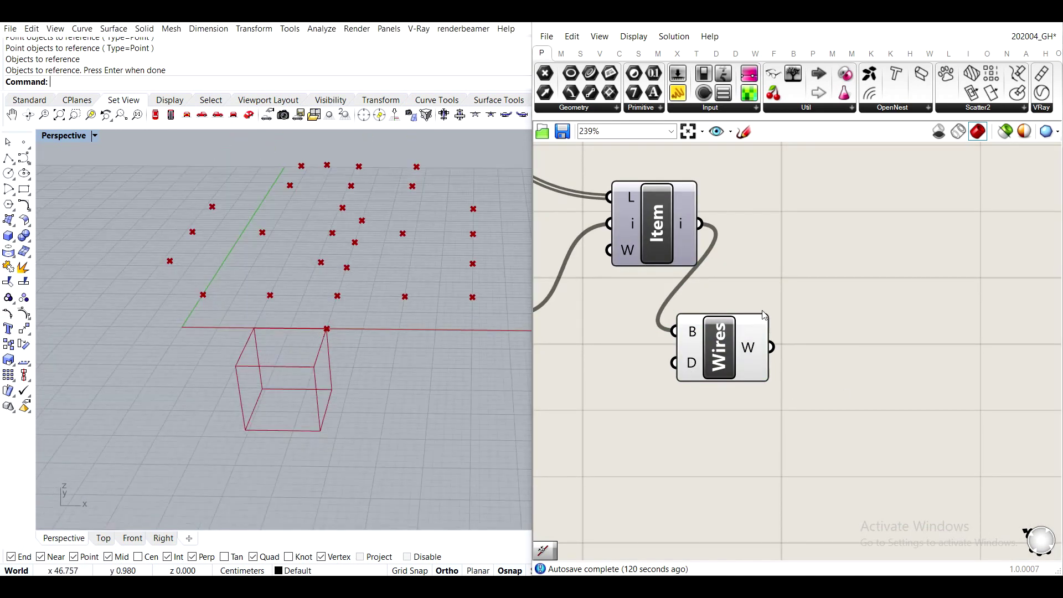
{"action": "scroll", "coordinate": [836, 406], "scroll_direction": "down", "scroll_amount": 5}
{"action": "scroll", "coordinate": [837, 406], "scroll_direction": "up", "scroll_amount": 5}
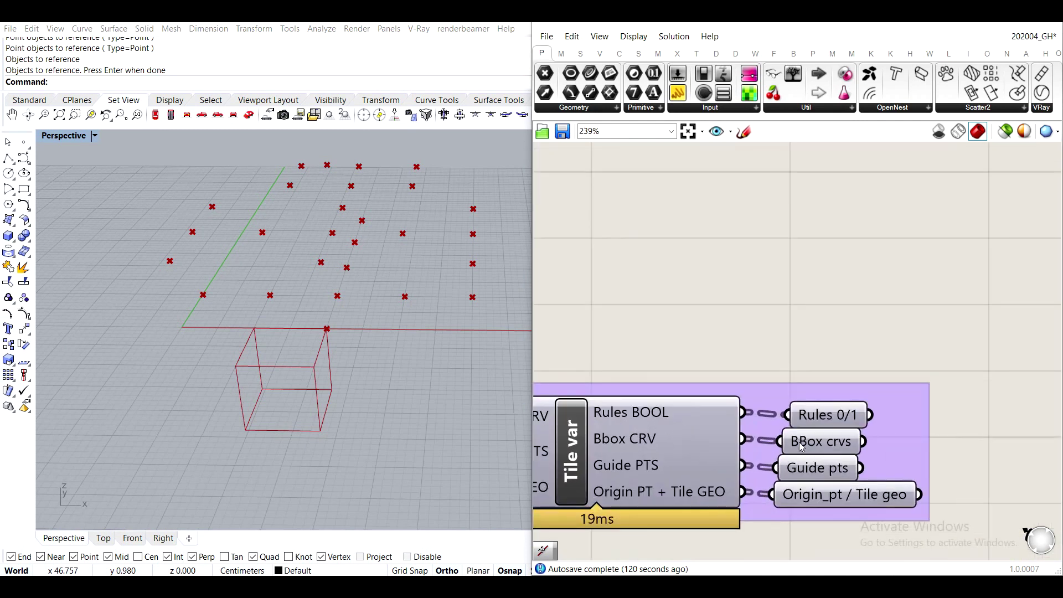
Connect a panel to the Rules 0/1 parameter, enlarge it to show more of the lists and place it beside the group.
{"action": "left_click", "coordinate": [831, 415]}
{"action": "middle_click", "coordinate": [834, 419]}
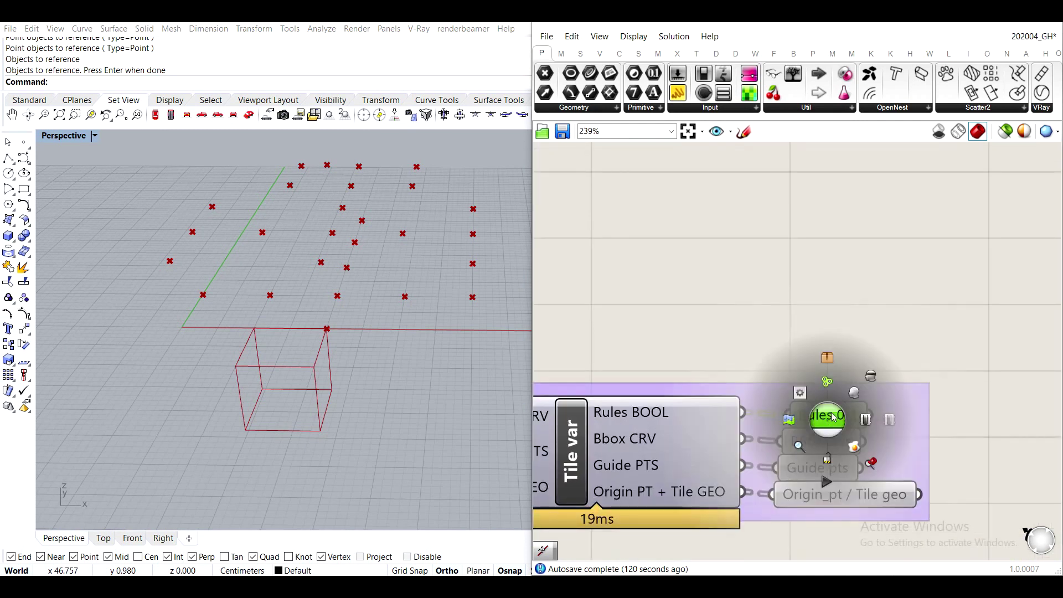
{"action": "left_click", "coordinate": [852, 390]}
{"action": "left_click", "coordinate": [856, 381]}
{"action": "right_click_drag", "start_coordinate": [856, 381], "coordinate": [740, 312]}
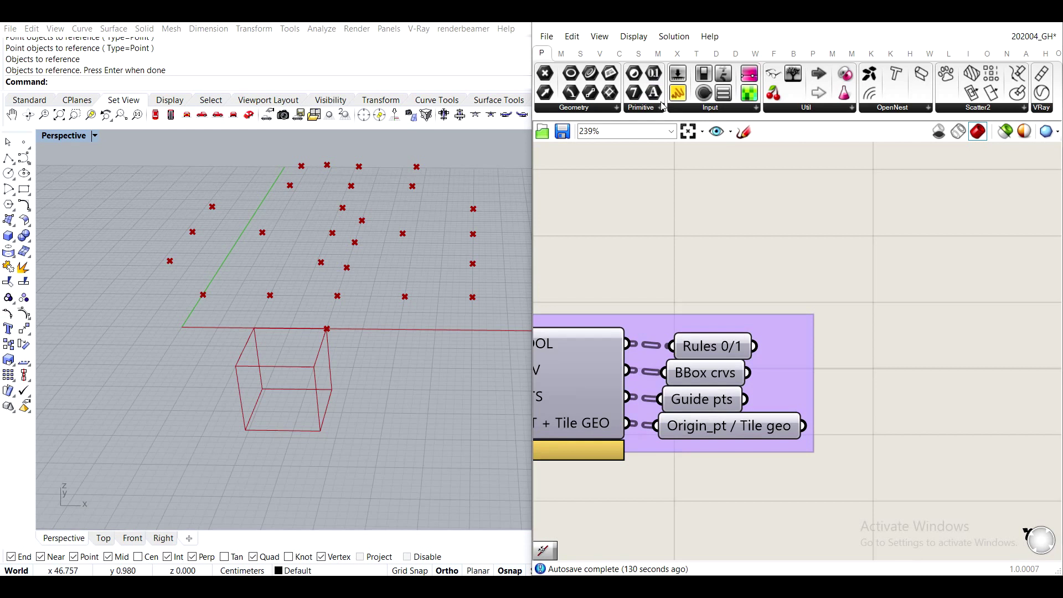
{"action": "left_click_drag", "start_coordinate": [683, 97], "coordinate": [922, 225]}
{"action": "left_click_drag", "start_coordinate": [755, 346], "coordinate": [809, 223]}
{"action": "right_click_drag", "start_coordinate": [917, 249], "coordinate": [791, 289]}
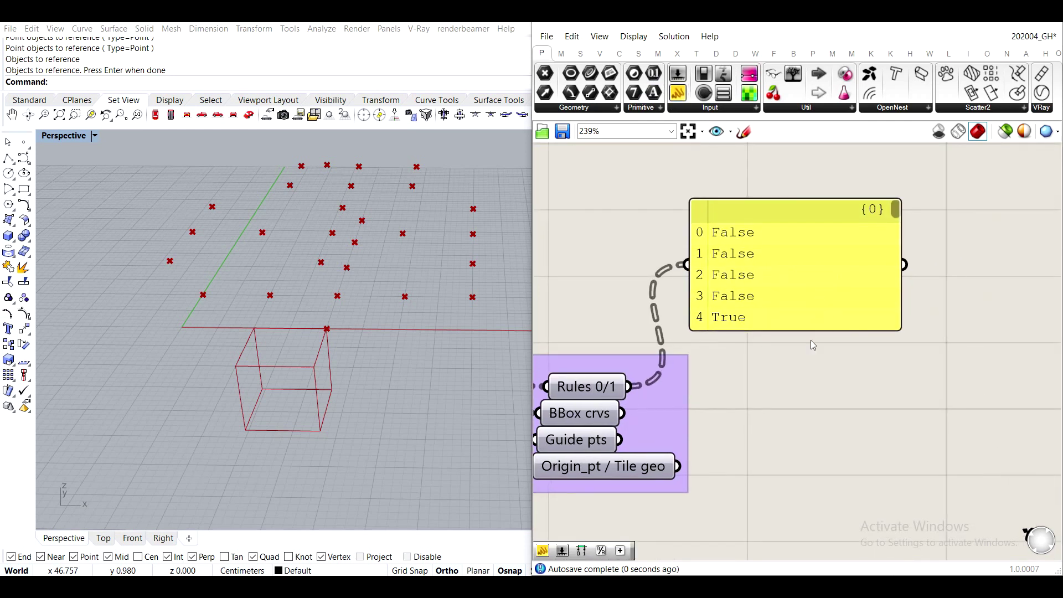
{"action": "left_click_drag", "start_coordinate": [817, 327], "coordinate": [848, 551]}
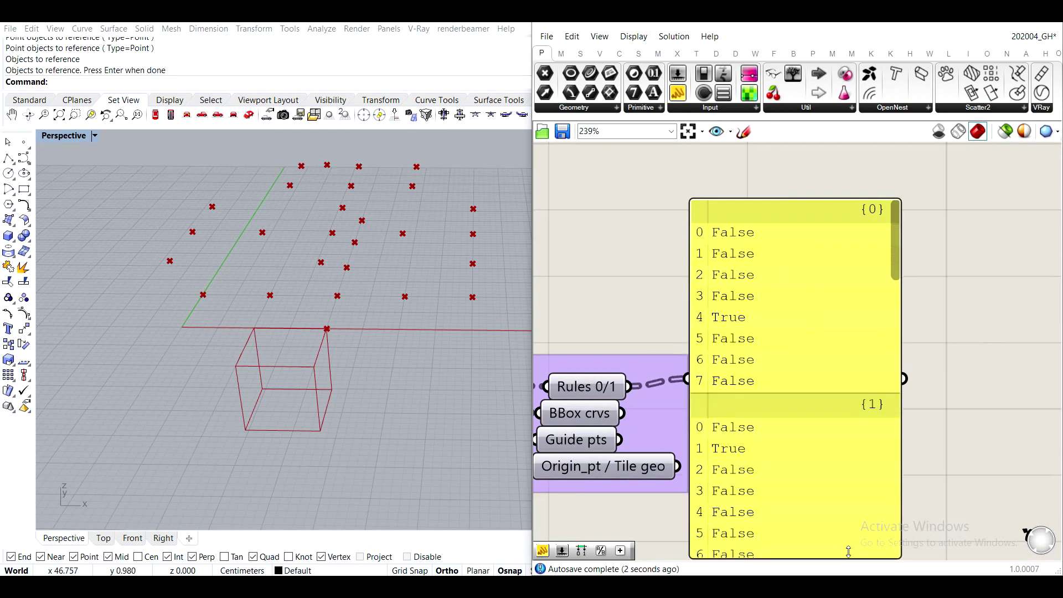
{"action": "right_click_drag", "start_coordinate": [719, 355], "coordinate": [801, 339]}
{"action": "scroll", "coordinate": [801, 339], "scroll_direction": "down", "scroll_amount": 3}
{"action": "left_click_drag", "start_coordinate": [853, 353], "coordinate": [893, 357]}
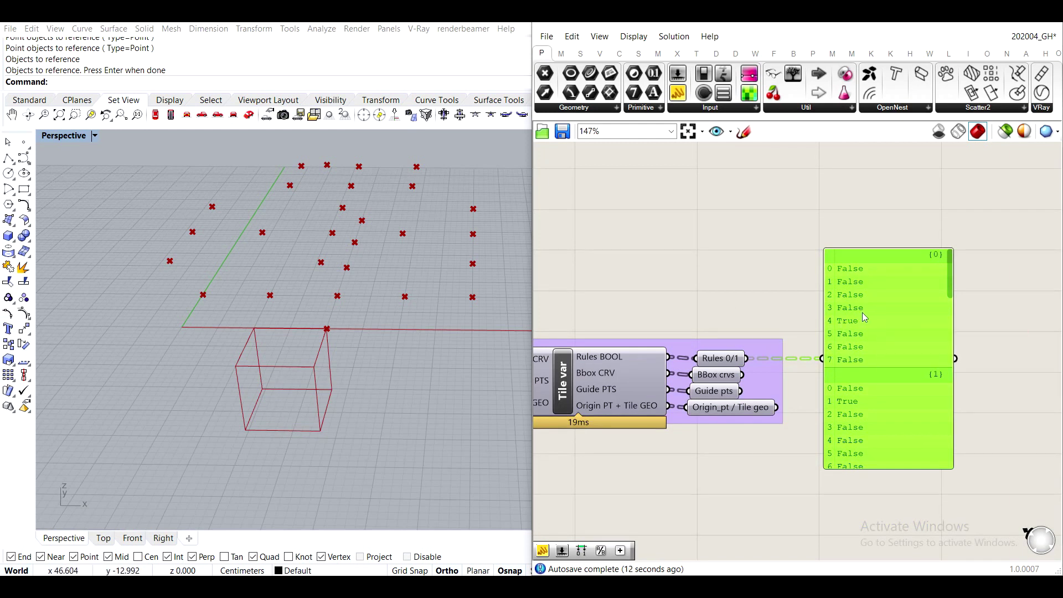
{"action": "key", "text": "Delete"}
{"action": "scroll", "coordinate": [635, 223], "scroll_direction": "down", "scroll_amount": 2}
{"action": "scroll", "coordinate": [666, 267], "scroll_direction": "up", "scroll_amount": 3}
{"action": "key", "text": "ctrl+z"}
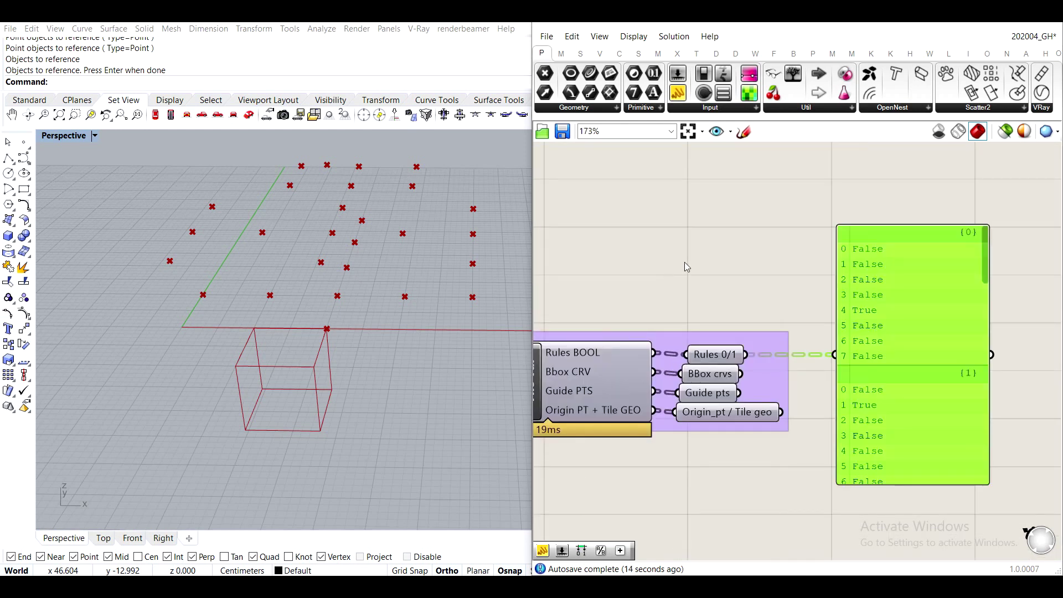
Highlight the box wireframe through the Wires component and examine the point at the picked box's corner.
{"action": "scroll", "coordinate": [686, 267], "scroll_direction": "down", "scroll_amount": 3}
{"action": "scroll", "coordinate": [735, 281], "scroll_direction": "up", "scroll_amount": 2}
{"action": "left_click", "coordinate": [689, 336]}
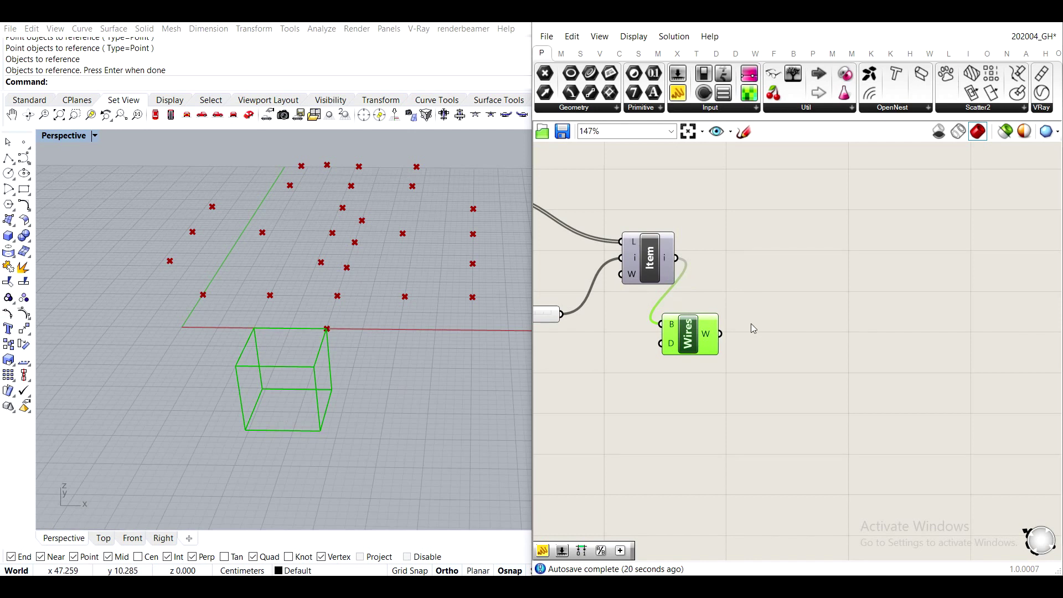
{"action": "scroll", "coordinate": [776, 323], "scroll_direction": "down", "scroll_amount": 3}
{"action": "scroll", "coordinate": [736, 304], "scroll_direction": "up", "scroll_amount": 1}
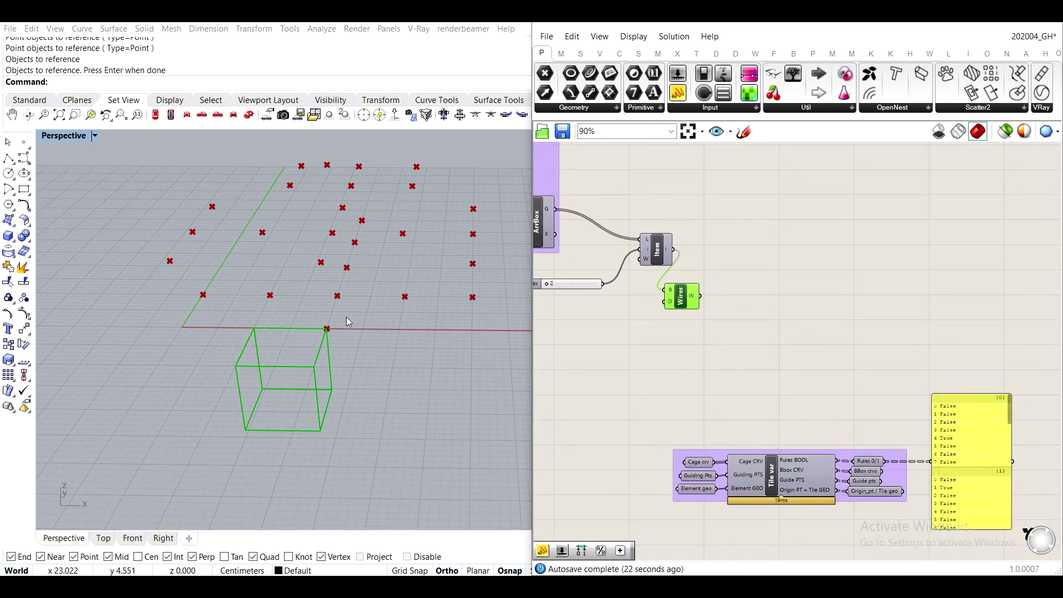
{"action": "scroll", "coordinate": [332, 324], "scroll_direction": "up", "scroll_amount": 5}
{"action": "left_click_drag", "start_coordinate": [400, 416], "coordinate": [400, 416]}
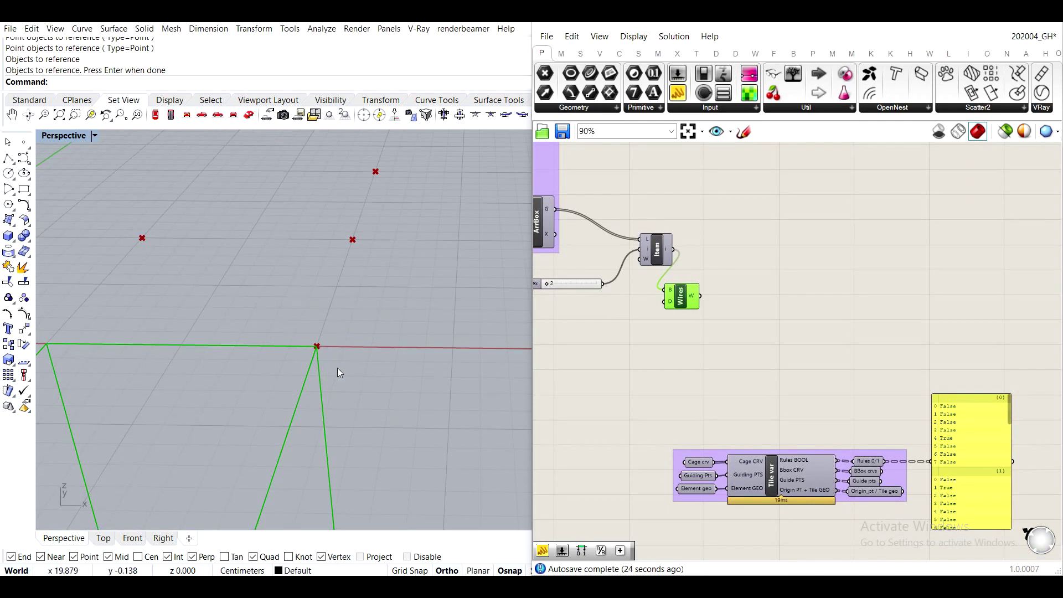
{"action": "scroll", "coordinate": [324, 353], "scroll_direction": "down", "scroll_amount": 10}
{"action": "scroll", "coordinate": [325, 352], "scroll_direction": "up", "scroll_amount": 2}
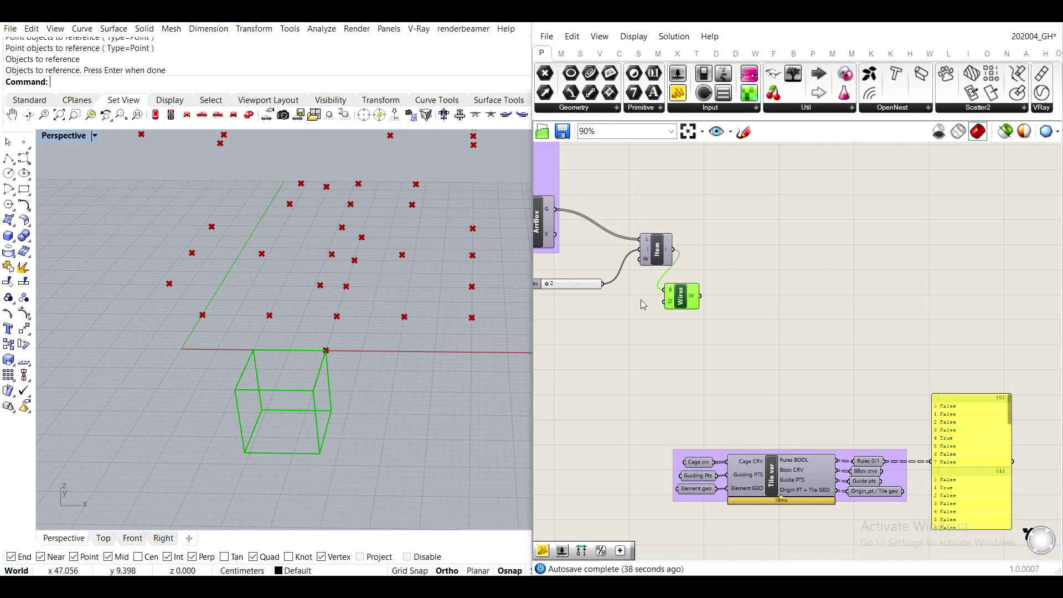
Turn on the preview of the Item component that picks the grid box.
{"action": "scroll", "coordinate": [803, 310], "scroll_direction": "up", "scroll_amount": 3}
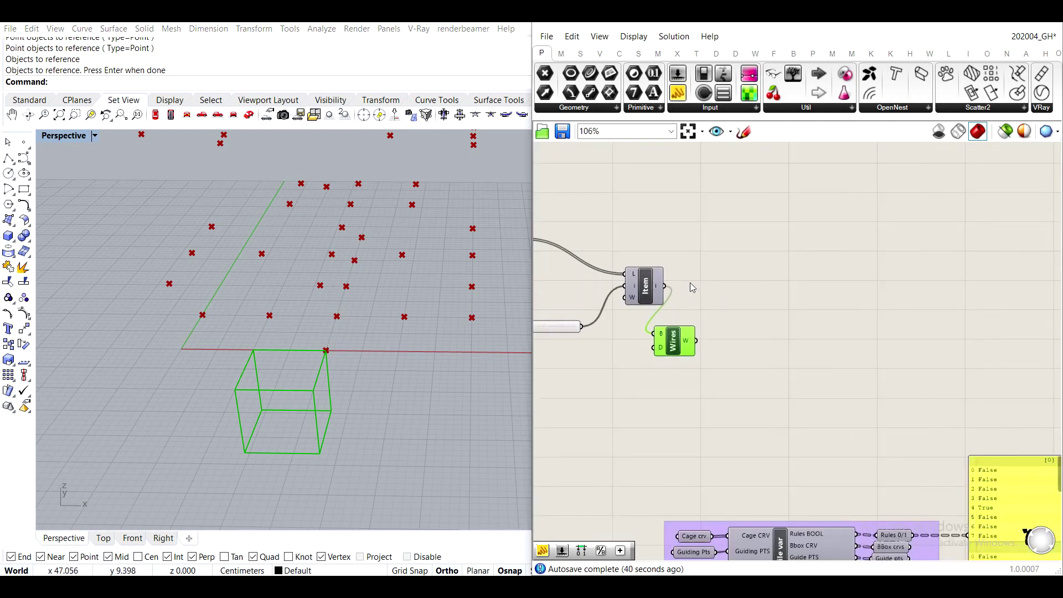
{"action": "double_click", "coordinate": [762, 274]}
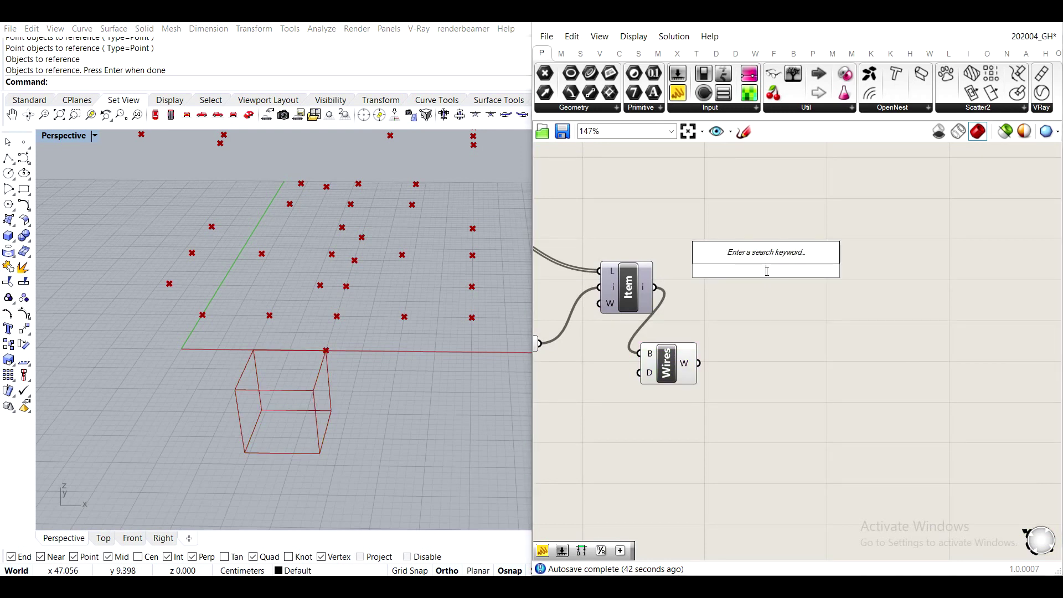
{"action": "key", "text": "Escape"}
{"action": "left_click", "coordinate": [629, 287]}
{"action": "middle_click", "coordinate": [634, 290]}
{"action": "left_click", "coordinate": [659, 267]}
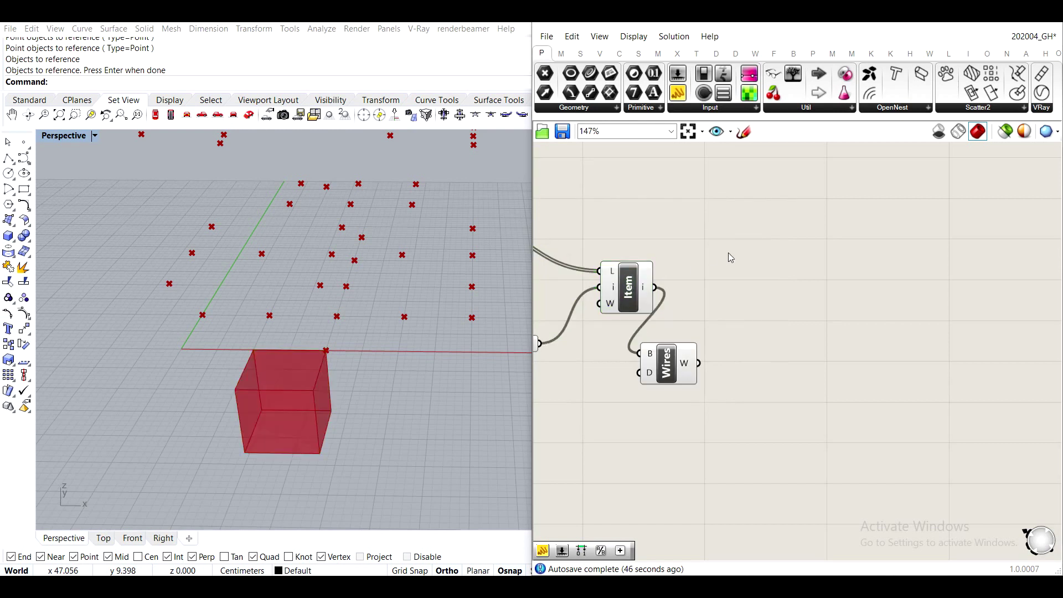
Add a Box Corners component and connect the Item component's output to its B input.
{"action": "double_click", "coordinate": [770, 268]}
{"action": "type", "text": "bo"}
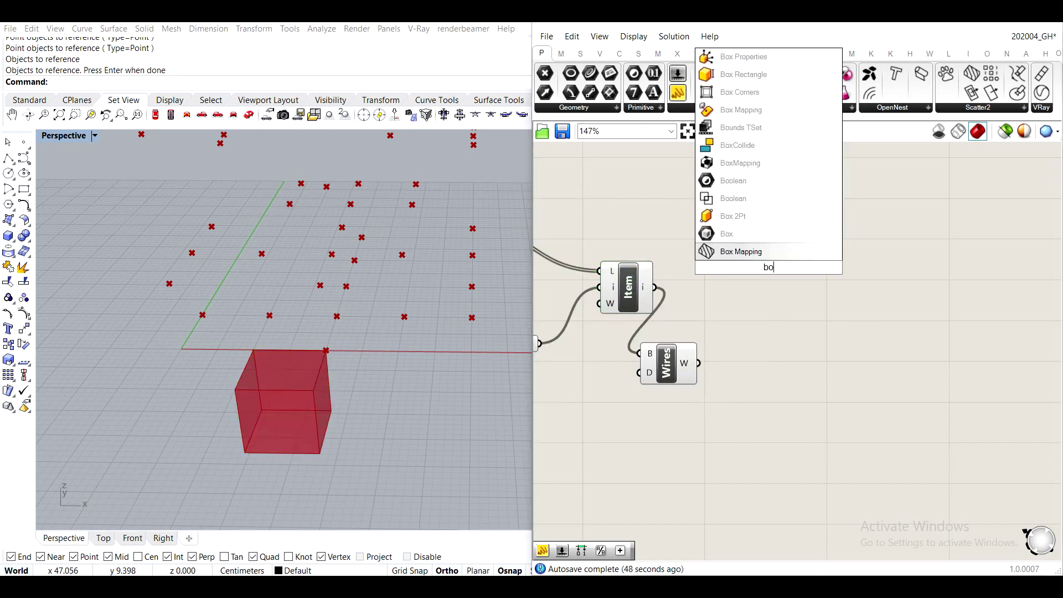
{"action": "type", "text": "x corners"}
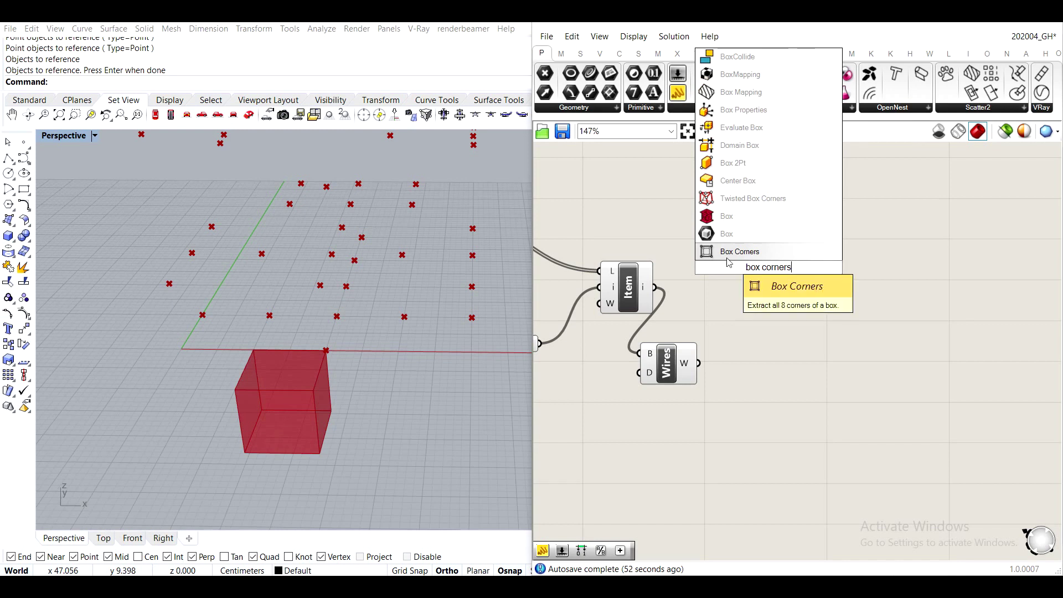
{"action": "left_click", "coordinate": [732, 253]}
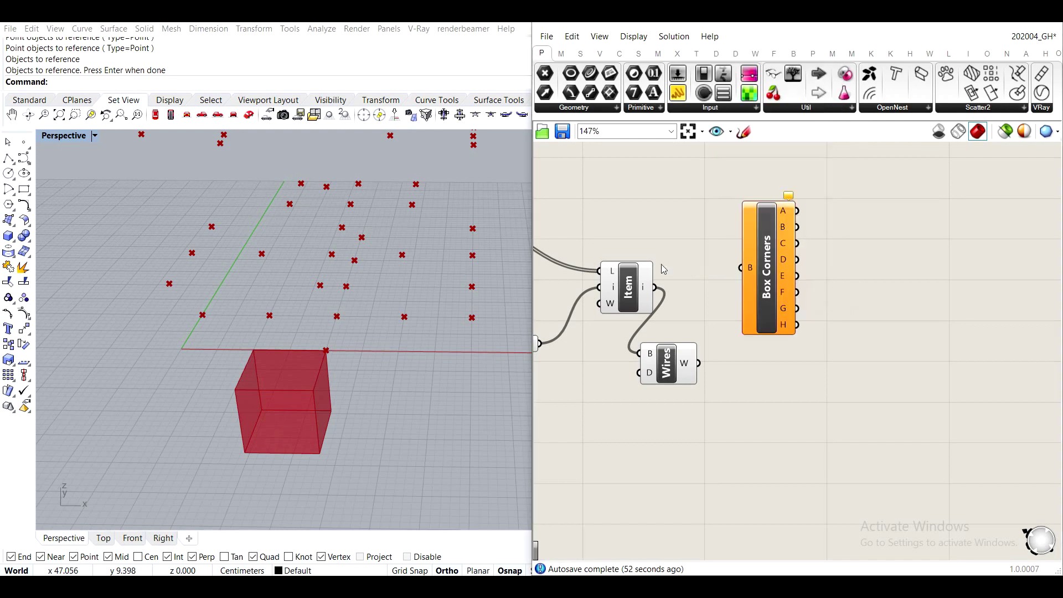
{"action": "left_click_drag", "start_coordinate": [655, 287], "coordinate": [738, 265]}
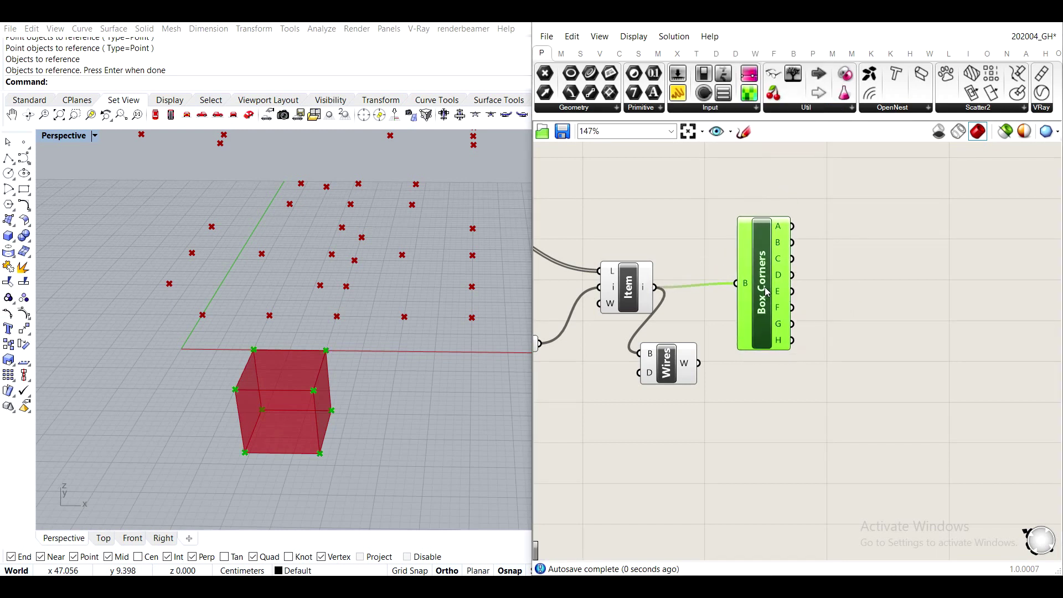
Add a Merge component and connect Box Corners outputs A to H to its inputs D1 to D8, placing it beside Box Corners.
{"action": "right_click_drag", "start_coordinate": [919, 311], "coordinate": [829, 320]}
{"action": "double_click", "coordinate": [828, 320]}
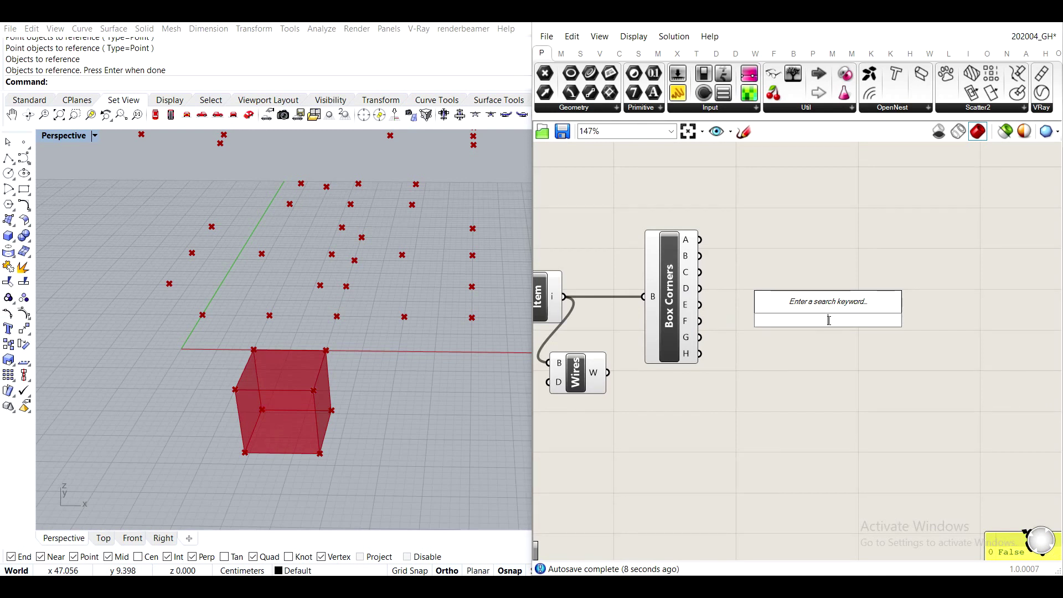
{"action": "type", "text": "merge"}
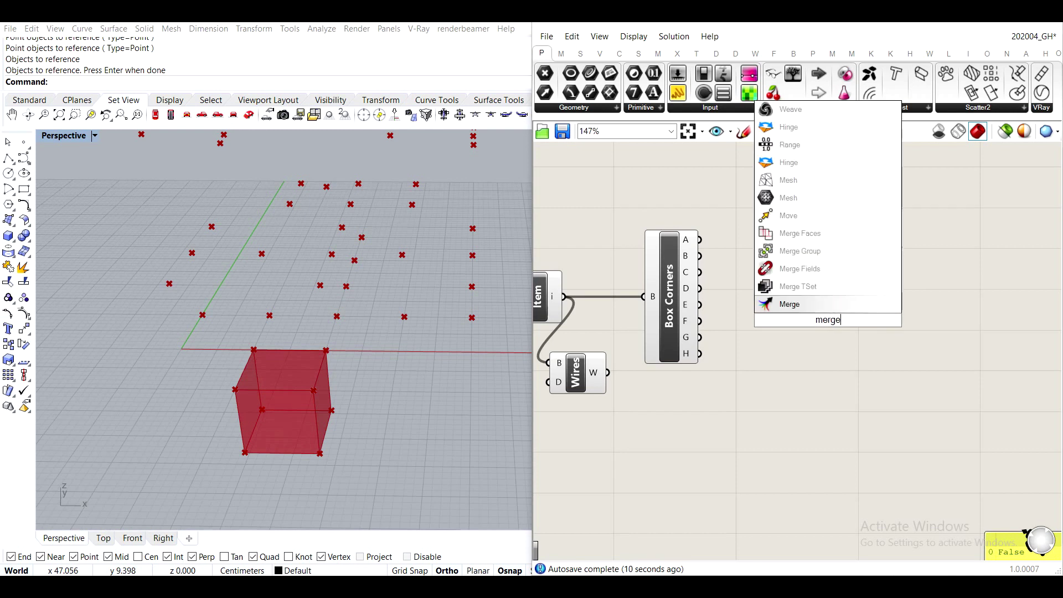
{"action": "left_click", "coordinate": [807, 304]}
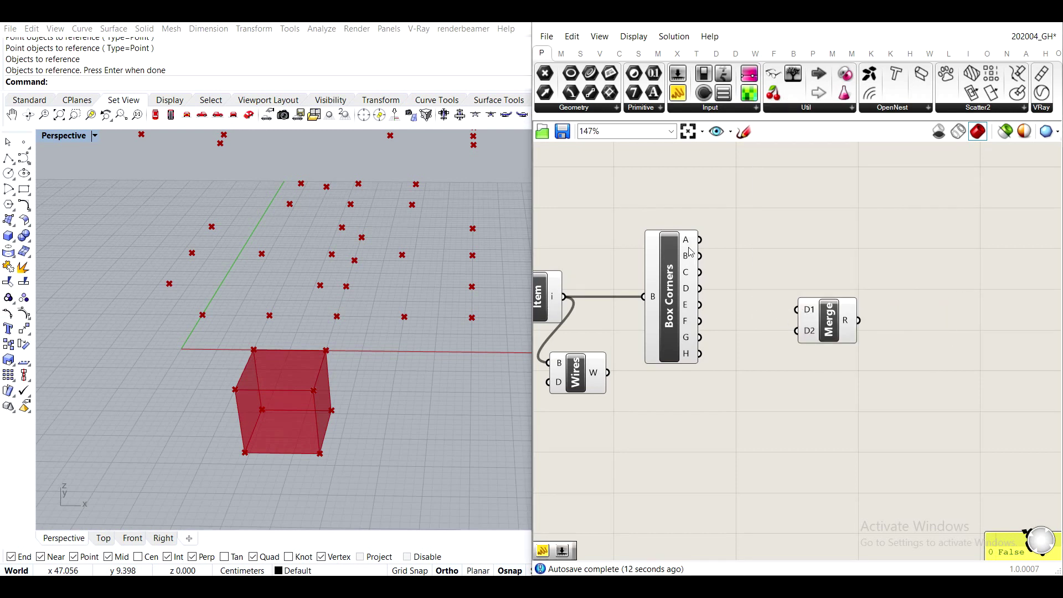
{"action": "left_click_drag", "start_coordinate": [700, 239], "coordinate": [797, 309]}
{"action": "left_click_drag", "start_coordinate": [833, 340], "coordinate": [773, 270]}
{"action": "left_click_drag", "start_coordinate": [700, 256], "coordinate": [745, 294]}
{"action": "left_click_drag", "start_coordinate": [700, 320], "coordinate": [732, 299]}
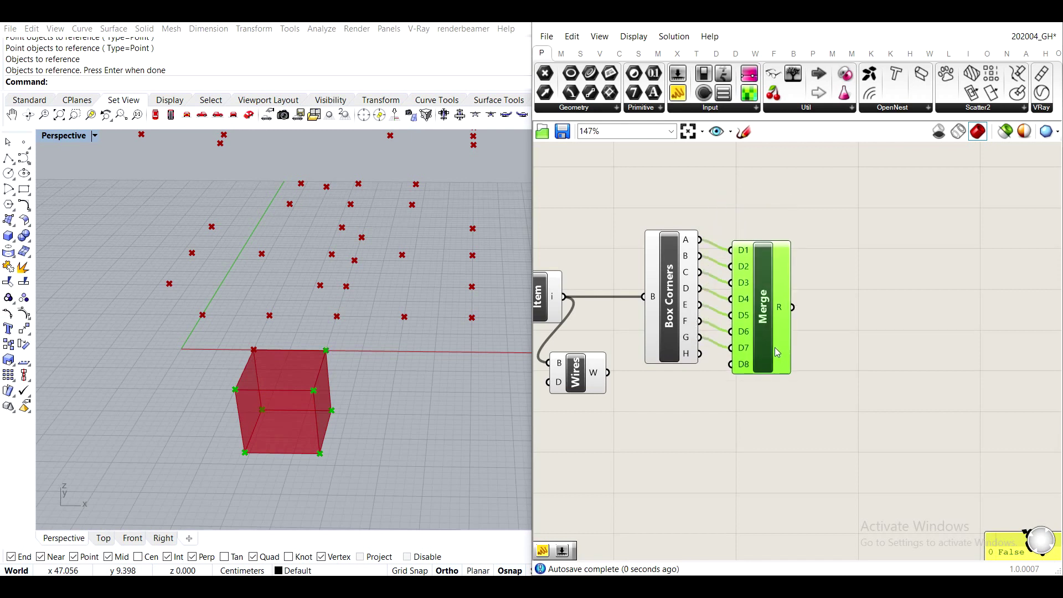
{"action": "left_click_drag", "start_coordinate": [700, 359], "coordinate": [752, 354]}
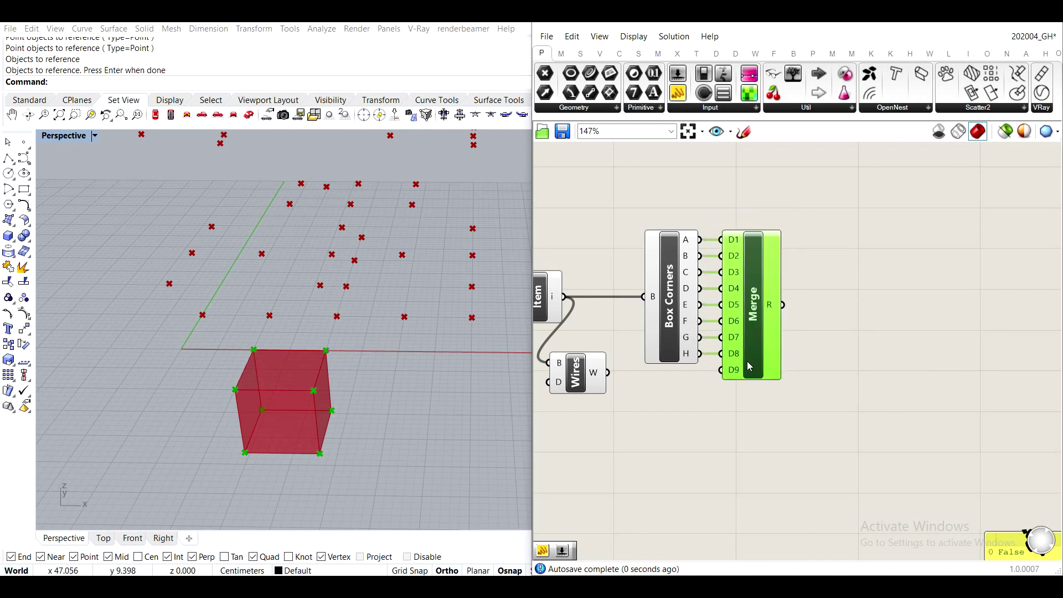
Remove the unused D9 input from the Merge component.
{"action": "scroll", "coordinate": [742, 362], "scroll_direction": "up", "scroll_amount": 5}
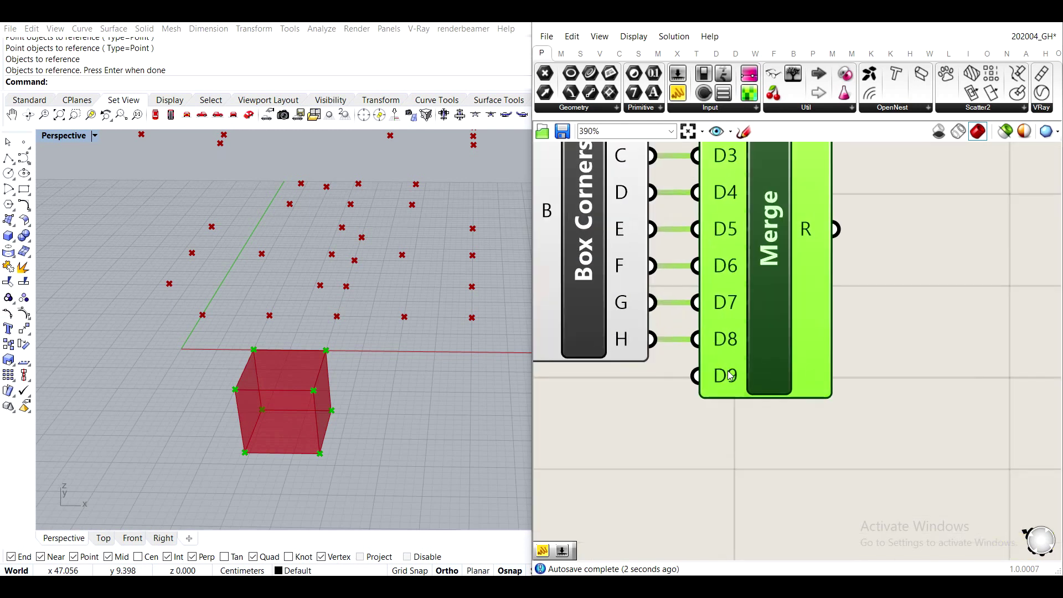
{"action": "left_click_drag", "start_coordinate": [789, 347], "coordinate": [790, 318]}
{"action": "left_click", "coordinate": [929, 322]}
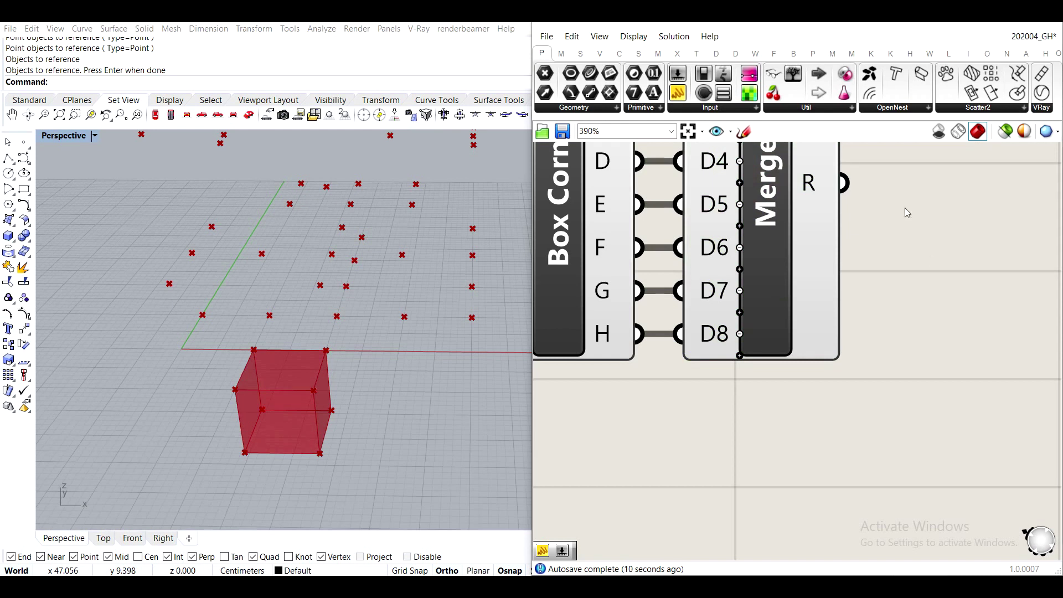
Connect a panel to Merge's R output and enlarge it to show the full list of corner points.
{"action": "right_click_drag", "start_coordinate": [893, 237], "coordinate": [832, 374]}
{"action": "left_click", "coordinate": [678, 92]}
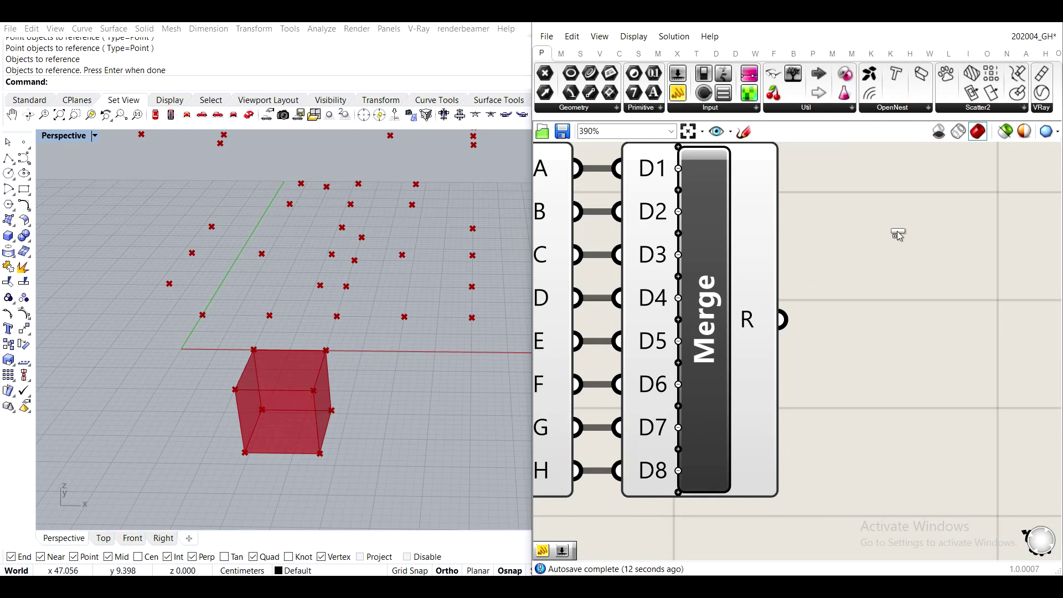
{"action": "left_click", "coordinate": [921, 248]}
{"action": "left_click_drag", "start_coordinate": [803, 312], "coordinate": [830, 238]}
{"action": "scroll", "coordinate": [833, 310], "scroll_direction": "down", "scroll_amount": 4}
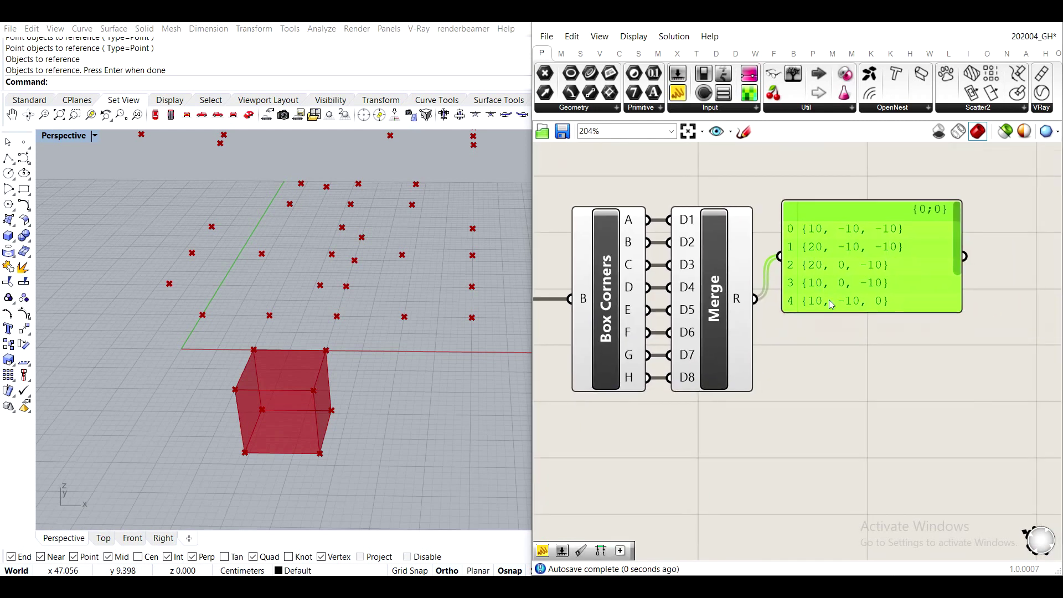
{"action": "left_click_drag", "start_coordinate": [837, 309], "coordinate": [837, 484]}
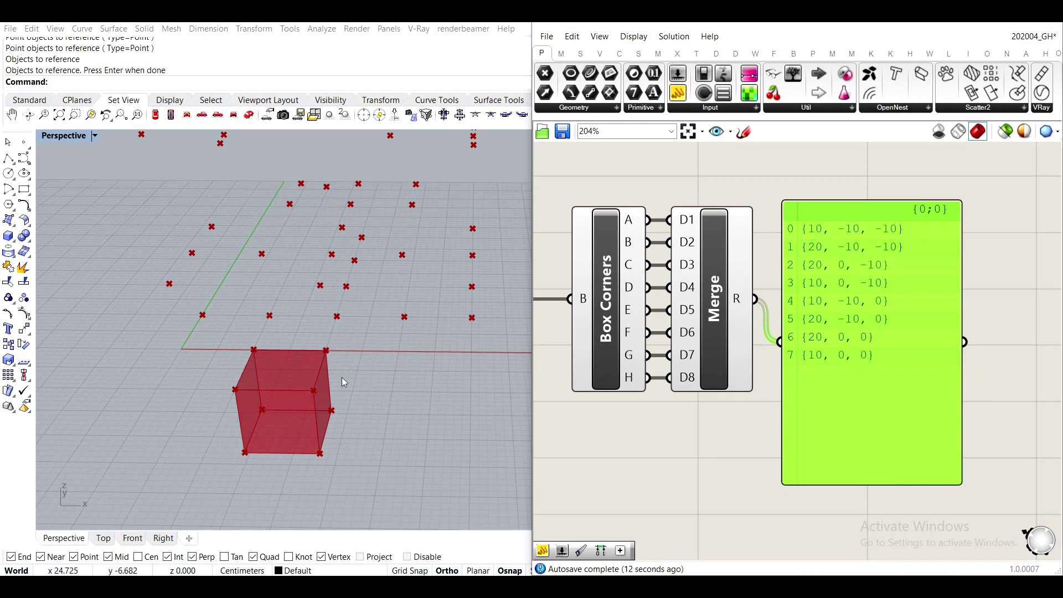
Turn off the preview of Box Corners and Merge, and examine the picked box up close in the Rhino viewport.
{"action": "right_click_drag", "start_coordinate": [602, 368], "coordinate": [683, 382]}
{"action": "left_click_drag", "start_coordinate": [754, 482], "coordinate": [665, 279]}
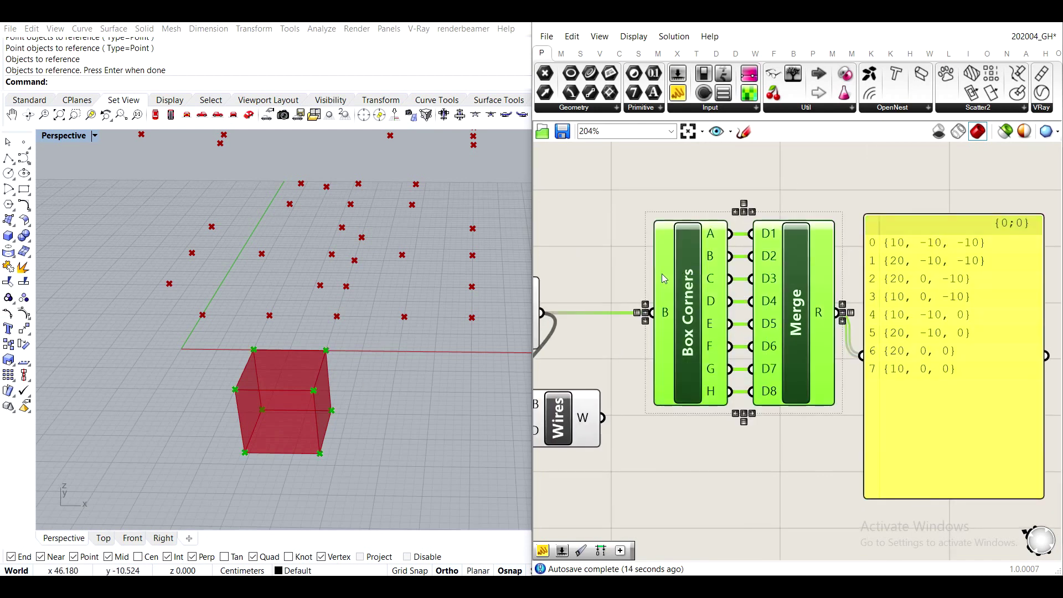
{"action": "middle_click", "coordinate": [665, 276]}
{"action": "left_click", "coordinate": [707, 235]}
{"action": "left_click", "coordinate": [604, 266]}
{"action": "scroll", "coordinate": [302, 355], "scroll_direction": "up", "scroll_amount": 5}
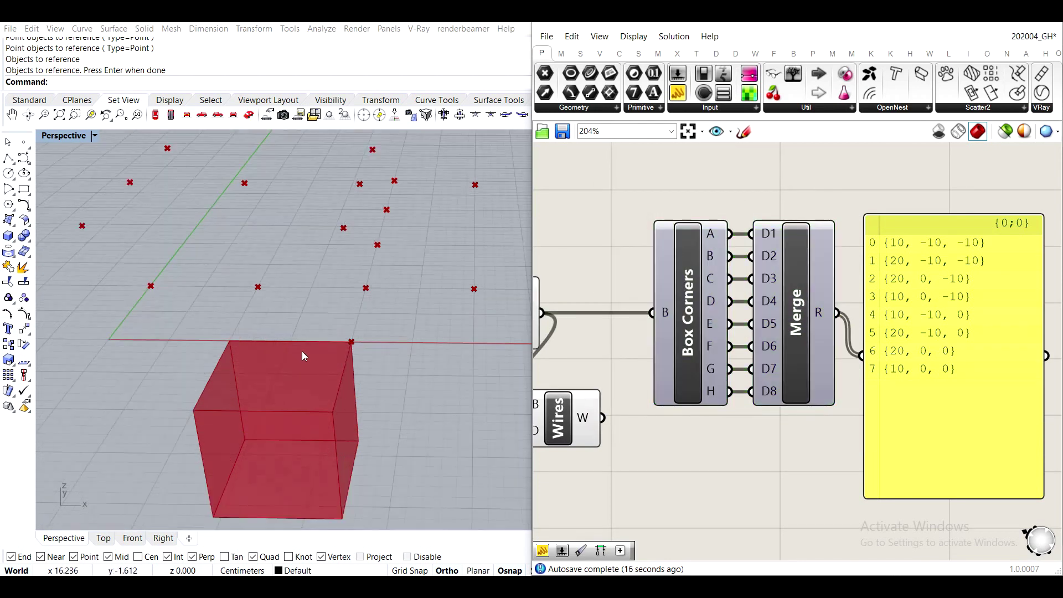
{"action": "scroll", "coordinate": [343, 346], "scroll_direction": "up", "scroll_amount": 3}
{"action": "scroll", "coordinate": [426, 329], "scroll_direction": "down", "scroll_amount": 3}
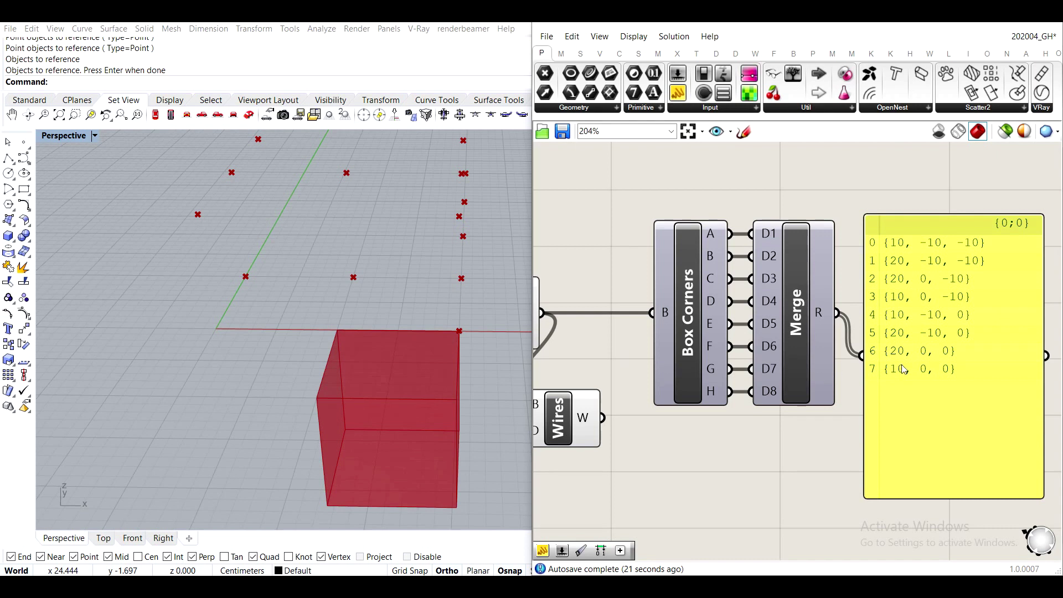
Delete the panel that lists the merged corner points.
{"action": "left_click", "coordinate": [947, 344]}
{"action": "right_click_drag", "start_coordinate": [947, 345], "coordinate": [773, 345]}
{"action": "key", "text": "Delete"}
Add a Point List component, connect Merge's R output to its P input and place it below Merge.
{"action": "double_click", "coordinate": [801, 421]}
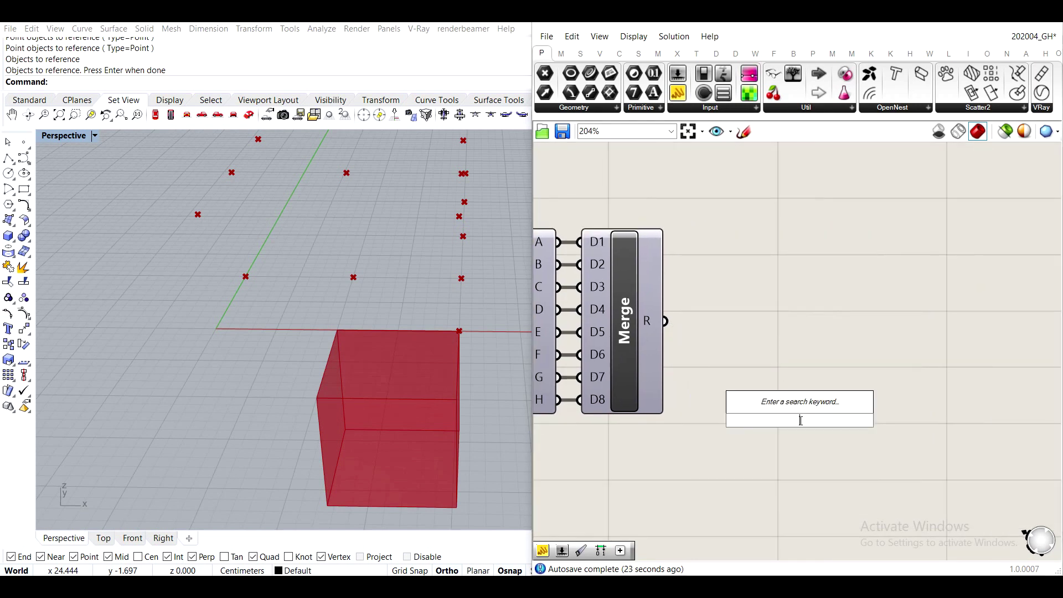
{"action": "type", "text": "point list"}
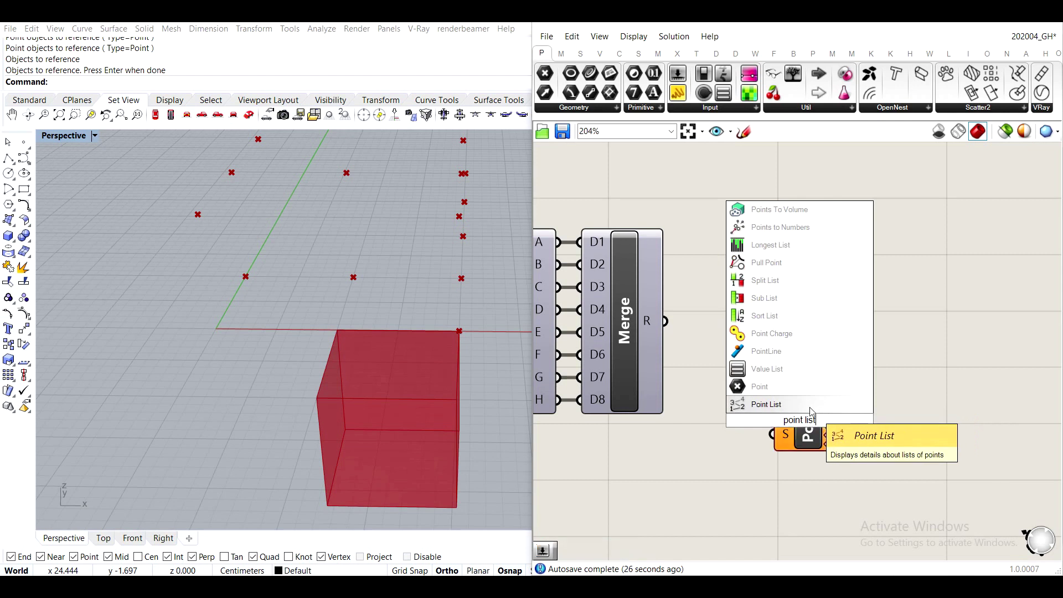
{"action": "key", "text": "Return"}
{"action": "left_click_drag", "start_coordinate": [666, 321], "coordinate": [773, 400]}
{"action": "left_click_drag", "start_coordinate": [802, 440], "coordinate": [780, 516]}
Add a number slider, connect it to Point List's S input and set the label size to 2.
{"action": "right_click_drag", "start_coordinate": [639, 529], "coordinate": [664, 404]}
{"action": "double_click", "coordinate": [664, 404]}
{"action": "type", "text": "3"}
{"action": "key", "text": "Return"}
{"action": "left_click_drag", "start_coordinate": [758, 404], "coordinate": [820, 379]}
{"action": "left_click", "coordinate": [714, 349]}
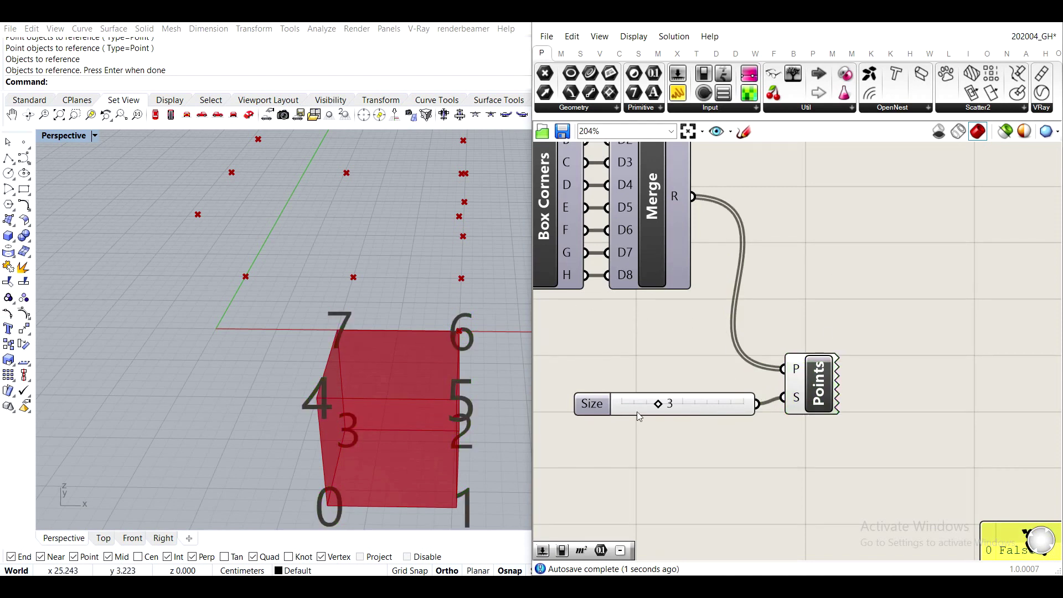
{"action": "left_click_drag", "start_coordinate": [654, 408], "coordinate": [642, 409]}
{"action": "right_click_drag", "start_coordinate": [365, 320], "coordinate": [444, 314]}
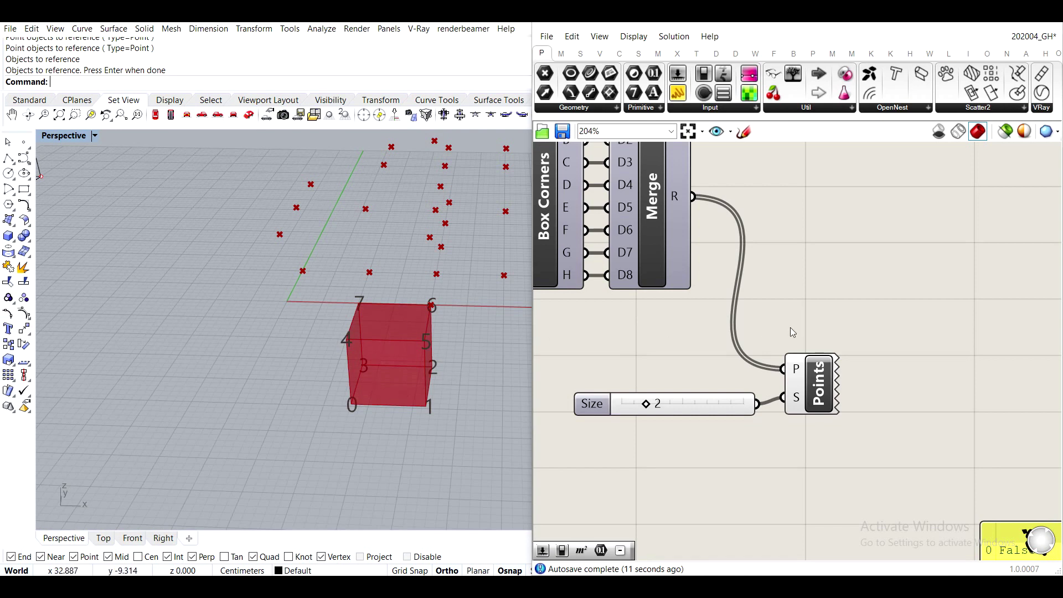
Examine the True/False lists in the Rules 0/1 panel from the first branch down to branch {7}.
{"action": "scroll", "coordinate": [790, 327], "scroll_direction": "down", "scroll_amount": 3}
{"action": "right_click_drag", "start_coordinate": [873, 379], "coordinate": [882, 227]}
{"action": "scroll", "coordinate": [833, 267], "scroll_direction": "up", "scroll_amount": 2}
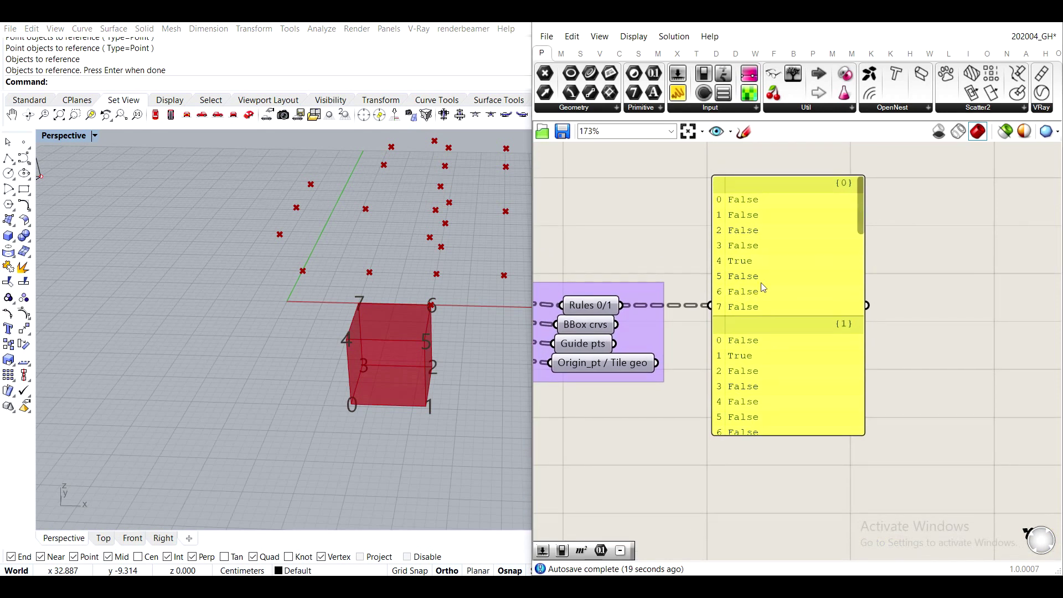
{"action": "left_click_drag", "start_coordinate": [862, 221], "coordinate": [840, 441]}
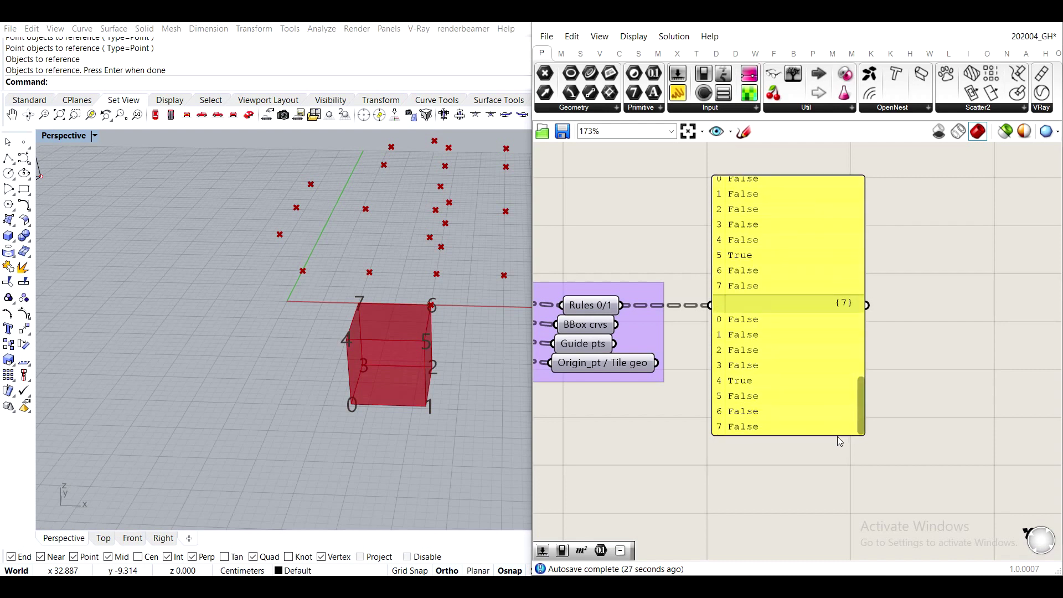
{"action": "right_click_drag", "start_coordinate": [662, 388], "coordinate": [936, 371]}
{"action": "scroll", "coordinate": [936, 371], "scroll_direction": "down", "scroll_amount": 3}
{"action": "scroll", "coordinate": [748, 346], "scroll_direction": "up", "scroll_amount": 3}
{"action": "right_click_drag", "start_coordinate": [845, 390], "coordinate": [757, 388]}
Delete the panel connected to the Rules 0/1 parameter.
{"action": "scroll", "coordinate": [759, 392], "scroll_direction": "down", "scroll_amount": 3}
{"action": "left_click", "coordinate": [962, 362]}
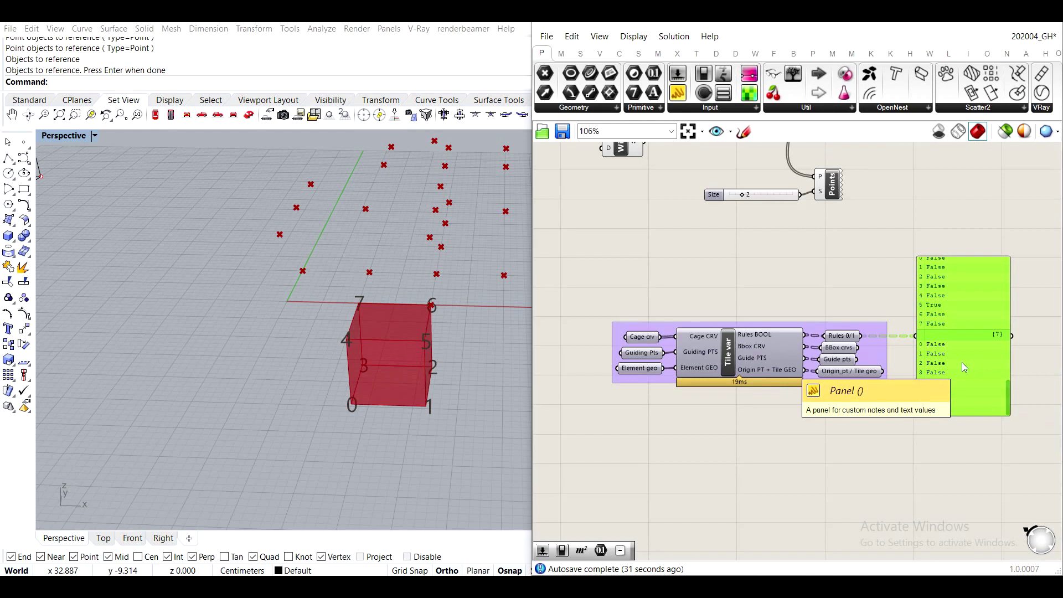
{"action": "key", "text": "Delete"}
Open the Tile var cluster and examine the purple group with the Pt2Num, Join, CSet and FSim components.
{"action": "scroll", "coordinate": [705, 345], "scroll_direction": "up", "scroll_amount": 4}
{"action": "right_click_drag", "start_coordinate": [750, 322], "coordinate": [750, 272]}
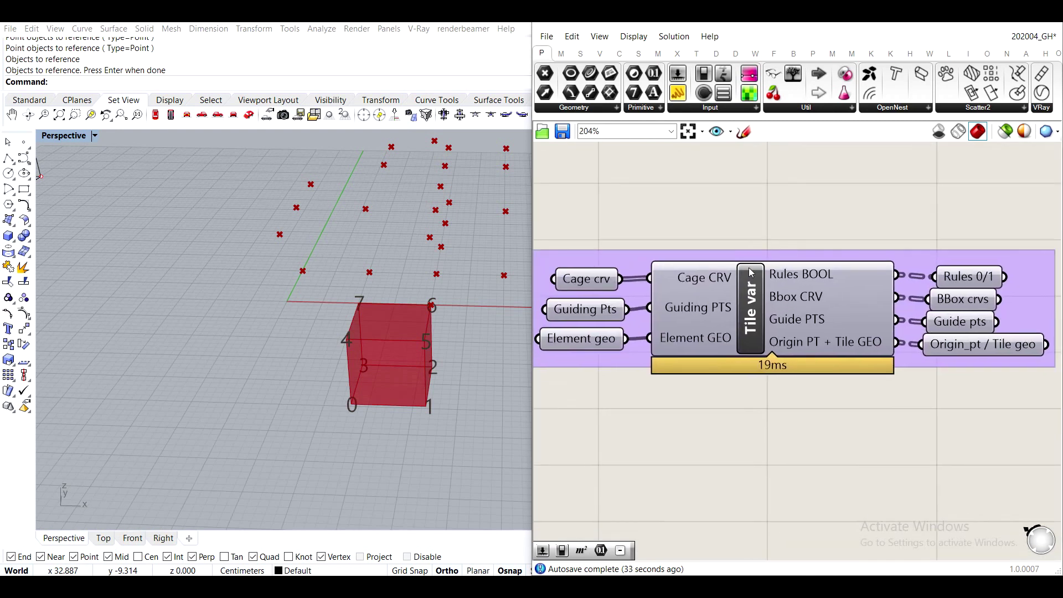
{"action": "double_click", "coordinate": [751, 312]}
{"action": "right_click_drag", "start_coordinate": [689, 332], "coordinate": [816, 342]}
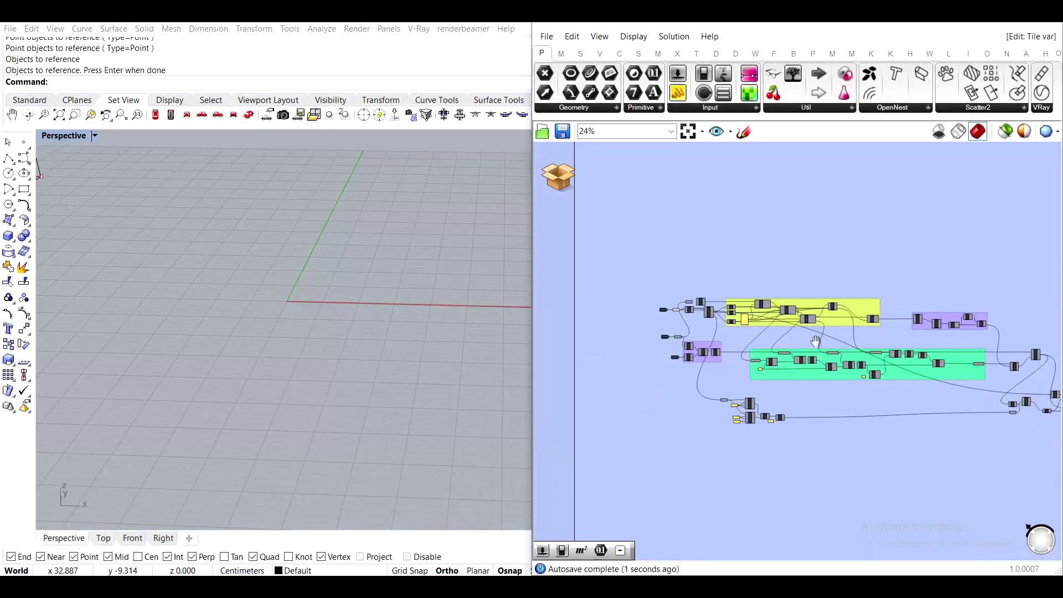
{"action": "scroll", "coordinate": [912, 326], "scroll_direction": "up", "scroll_amount": 4}
{"action": "scroll", "coordinate": [867, 324], "scroll_direction": "down", "scroll_amount": 3}
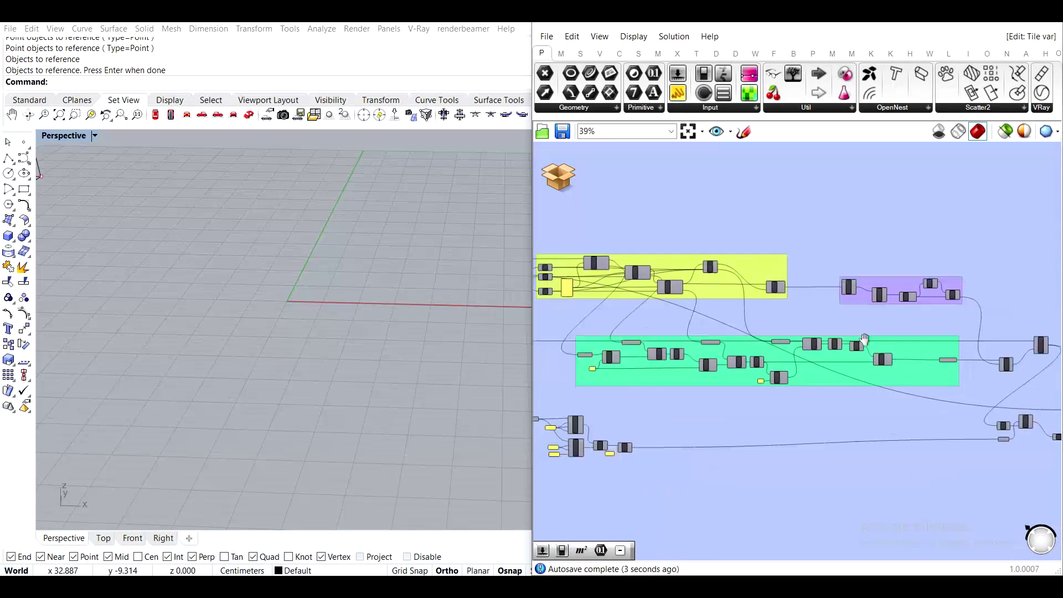
{"action": "scroll", "coordinate": [922, 287], "scroll_direction": "up", "scroll_amount": 4}
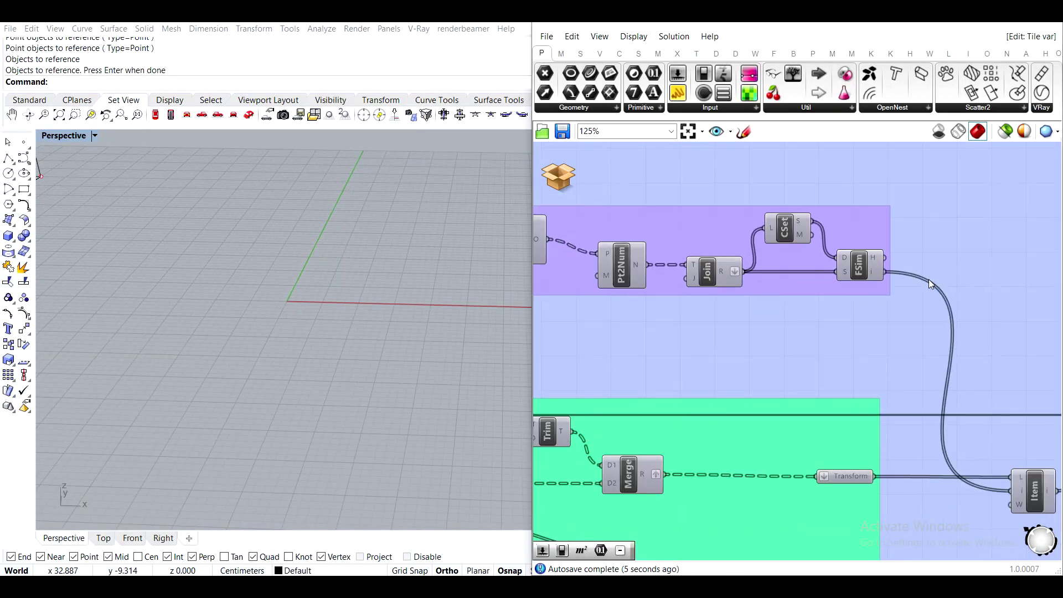
{"action": "scroll", "coordinate": [929, 279], "scroll_direction": "down", "scroll_amount": 5}
{"action": "scroll", "coordinate": [755, 294], "scroll_direction": "up", "scroll_amount": 3}
{"action": "right_click_drag", "start_coordinate": [892, 306], "coordinate": [800, 287]}
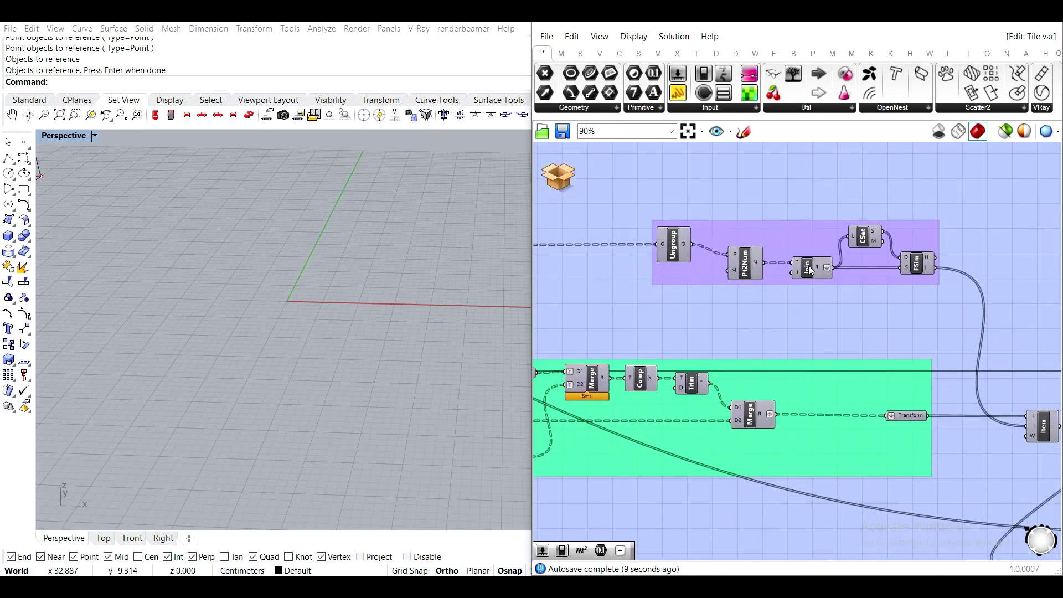
Examine the Join component's connections and the index output of the FSim component.
{"action": "left_click", "coordinate": [810, 269]}
{"action": "scroll", "coordinate": [810, 269], "scroll_direction": "up", "scroll_amount": 3}
{"action": "middle_click", "coordinate": [811, 269]}
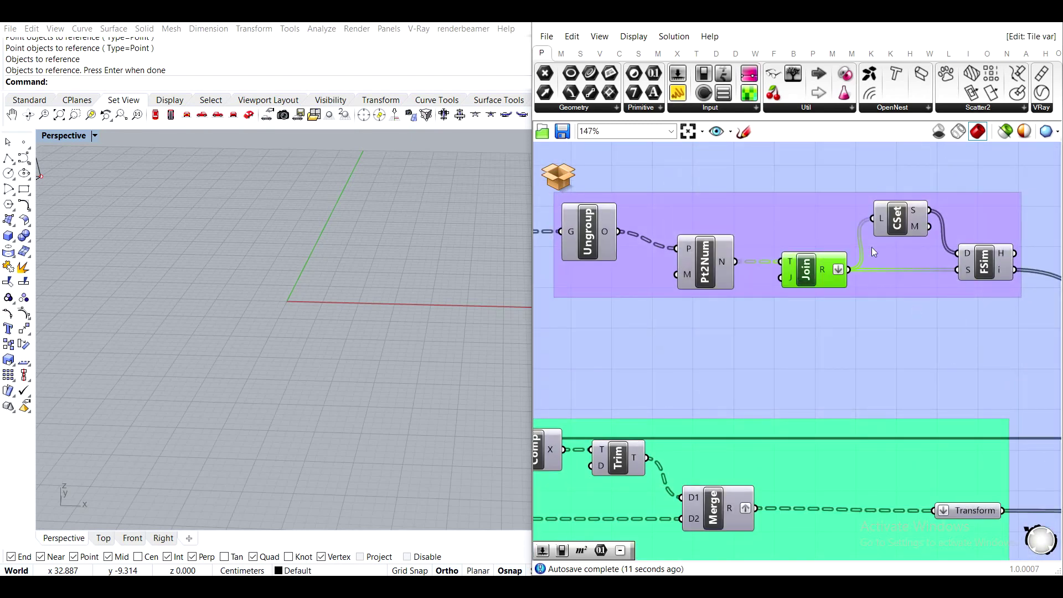
{"action": "right_click_drag", "start_coordinate": [938, 256], "coordinate": [869, 288]}
{"action": "mouse_move", "coordinate": [935, 304]}
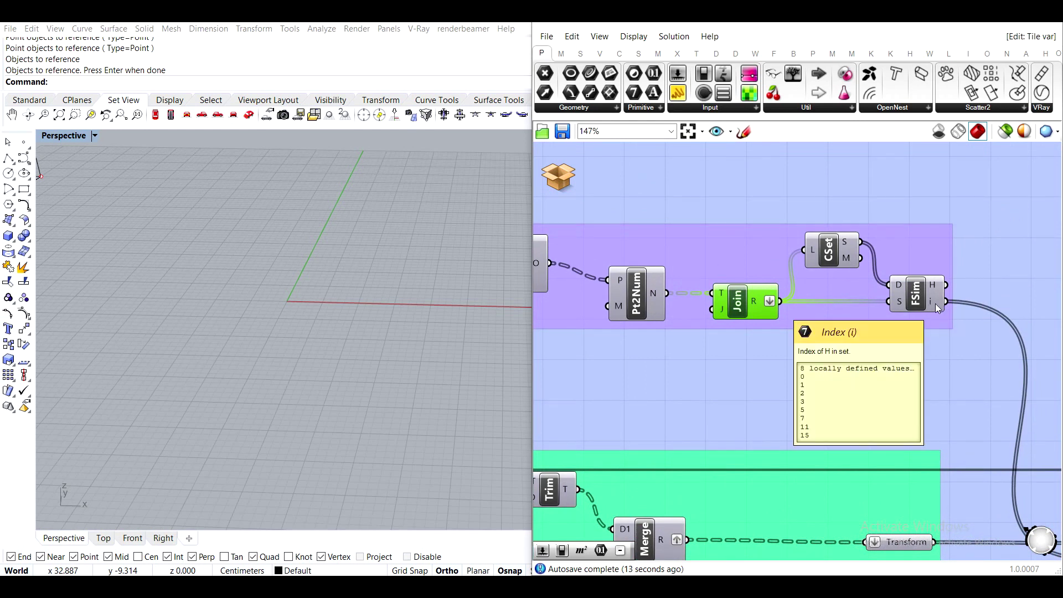
{"action": "middle_click", "coordinate": [742, 302]}
{"action": "left_click", "coordinate": [793, 350]}
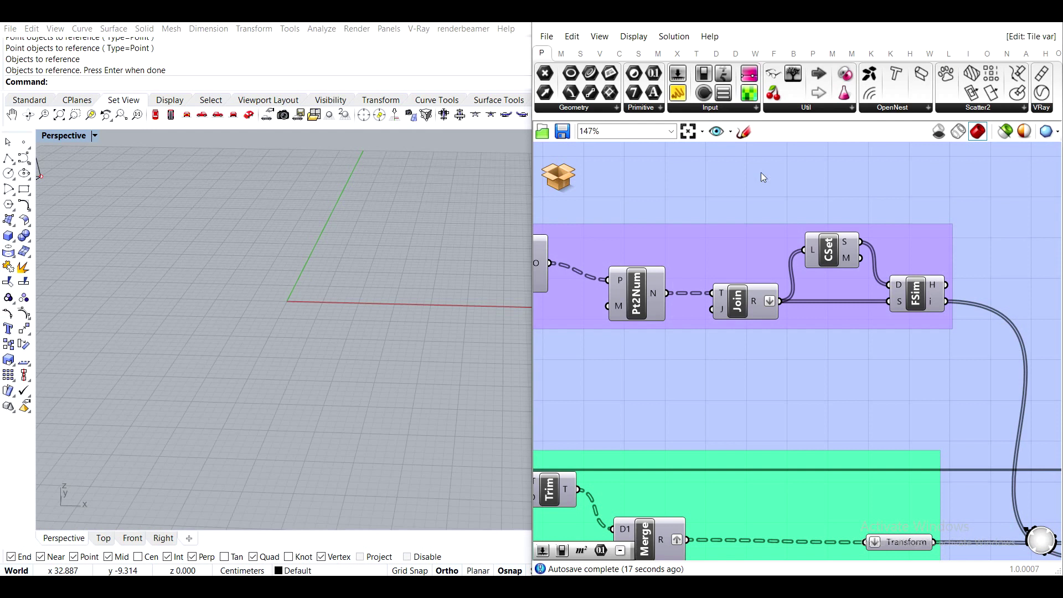
Connect a panel to Join's R output, enlarge it to show more numbers and move it clear of the purple group.
{"action": "left_click_drag", "start_coordinate": [679, 93], "coordinate": [798, 177]}
{"action": "left_click_drag", "start_coordinate": [781, 302], "coordinate": [736, 168]}
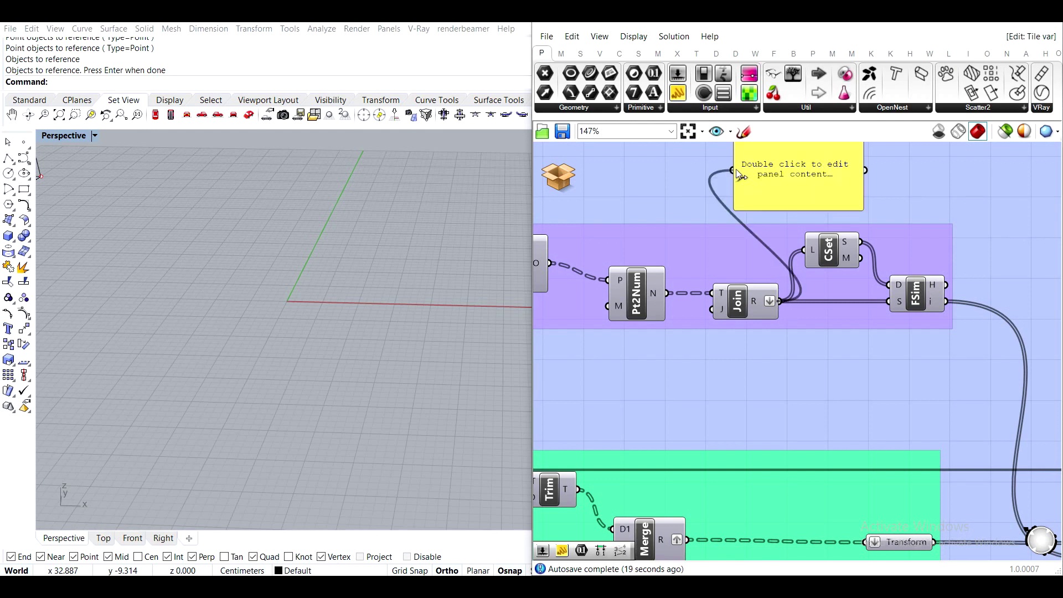
{"action": "right_click_drag", "start_coordinate": [809, 191], "coordinate": [762, 311]}
{"action": "left_click_drag", "start_coordinate": [762, 311], "coordinate": [810, 536]}
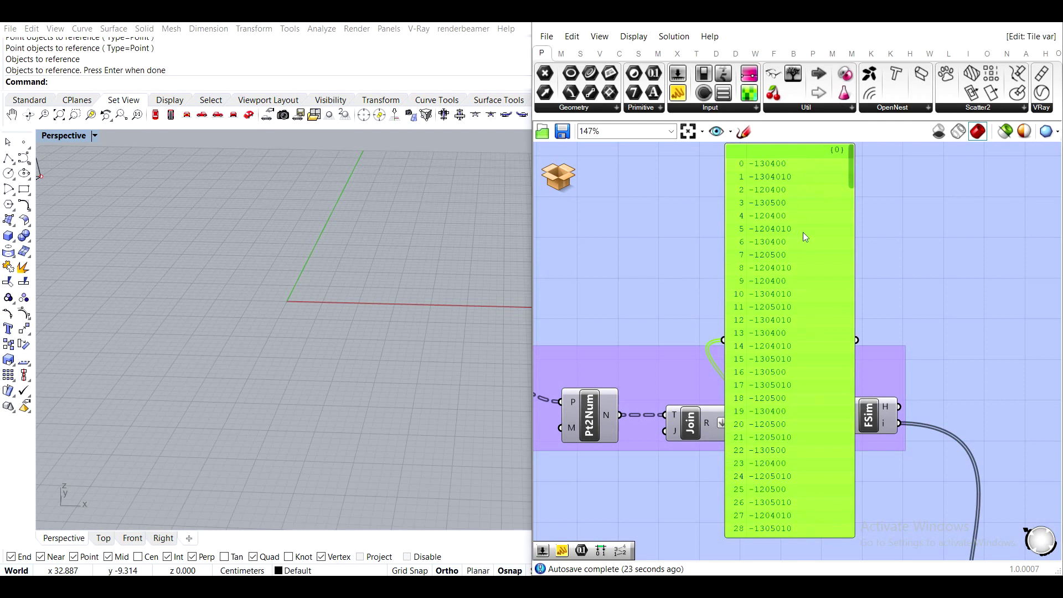
{"action": "left_click_drag", "start_coordinate": [803, 231], "coordinate": [943, 221]}
{"action": "right_click_drag", "start_coordinate": [943, 222], "coordinate": [793, 352]}
{"action": "left_click_drag", "start_coordinate": [792, 352], "coordinate": [879, 282]}
Examine the list of joined point numbers in the panel connected to Join.
{"action": "right_click_drag", "start_coordinate": [878, 280], "coordinate": [963, 272]}
{"action": "scroll", "coordinate": [933, 244], "scroll_direction": "down", "scroll_amount": 1}
{"action": "scroll", "coordinate": [934, 243], "scroll_direction": "up", "scroll_amount": 1}
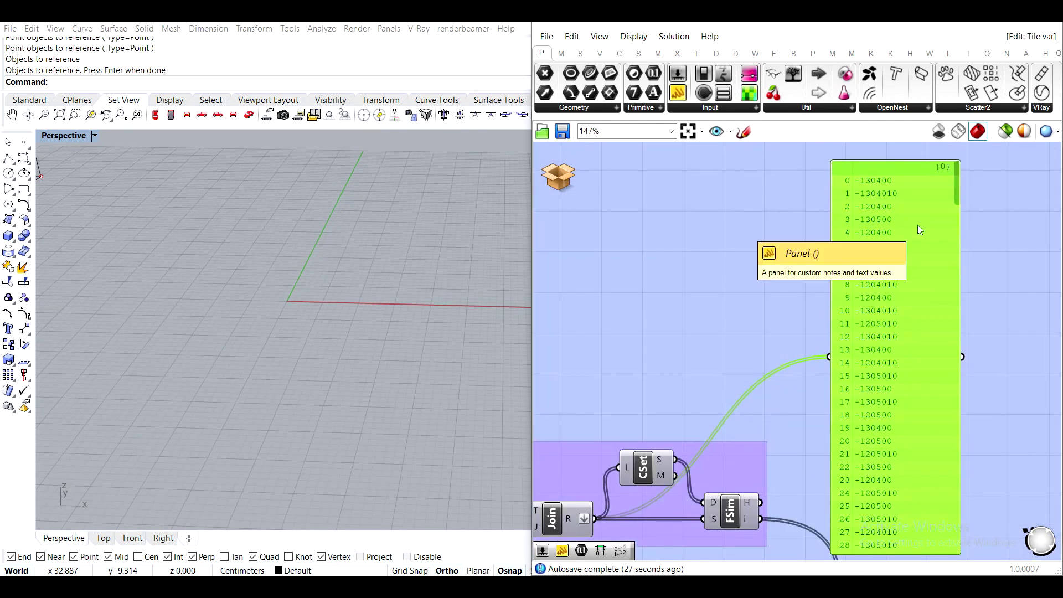
{"action": "left_click_drag", "start_coordinate": [958, 201], "coordinate": [903, 300]}
{"action": "scroll", "coordinate": [904, 300], "scroll_direction": "down", "scroll_amount": 2}
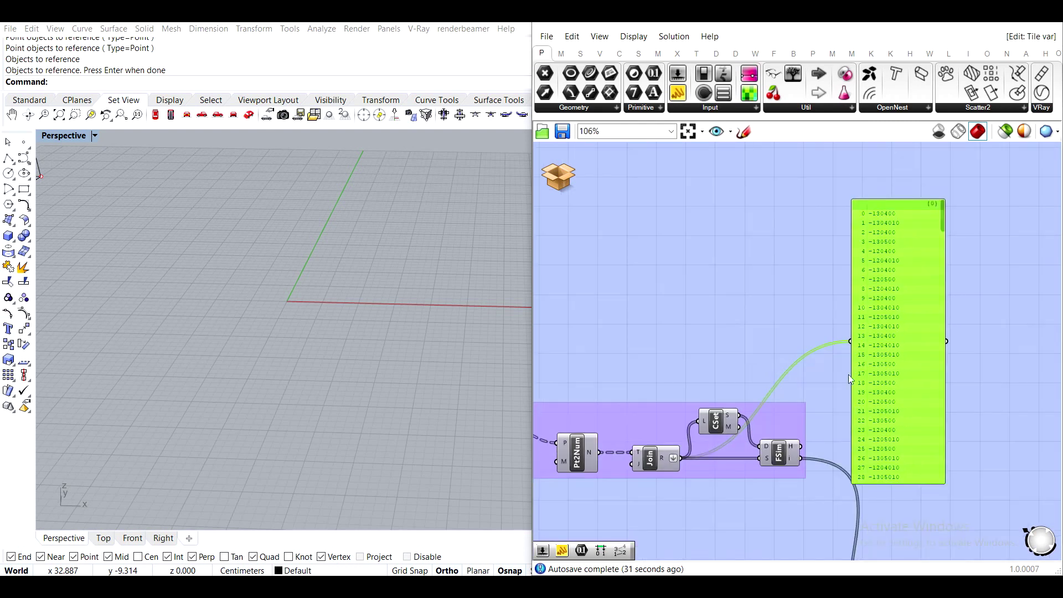
Examine the yellow group's Rotate, Mirror and Merge components and their wires to the green group and the purple Ungroup component.
{"action": "right_click_drag", "start_coordinate": [768, 304], "coordinate": [788, 391]}
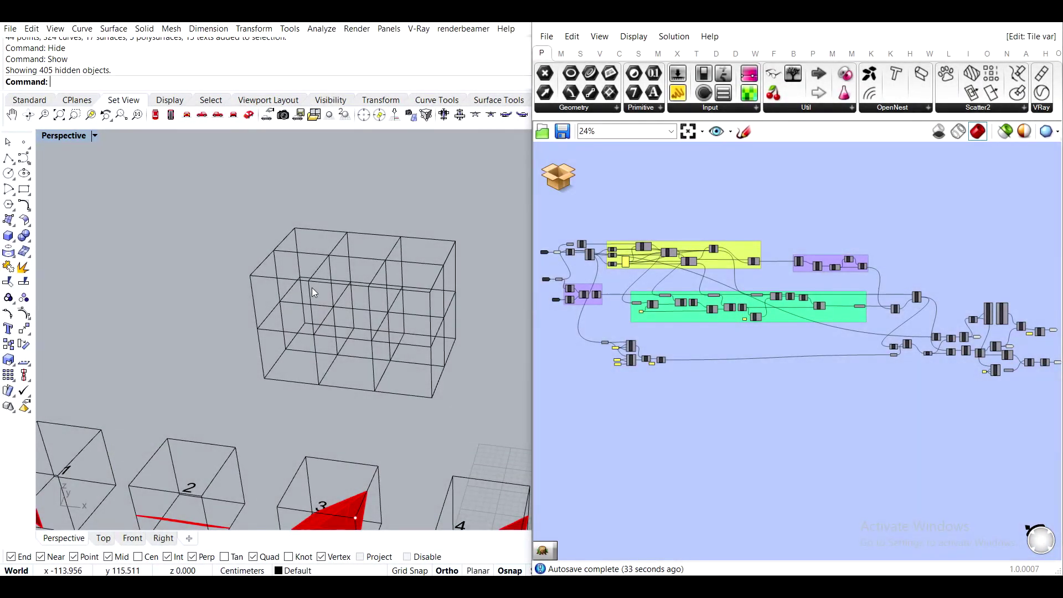
{"action": "scroll", "coordinate": [751, 361], "scroll_direction": "up", "scroll_amount": 4}
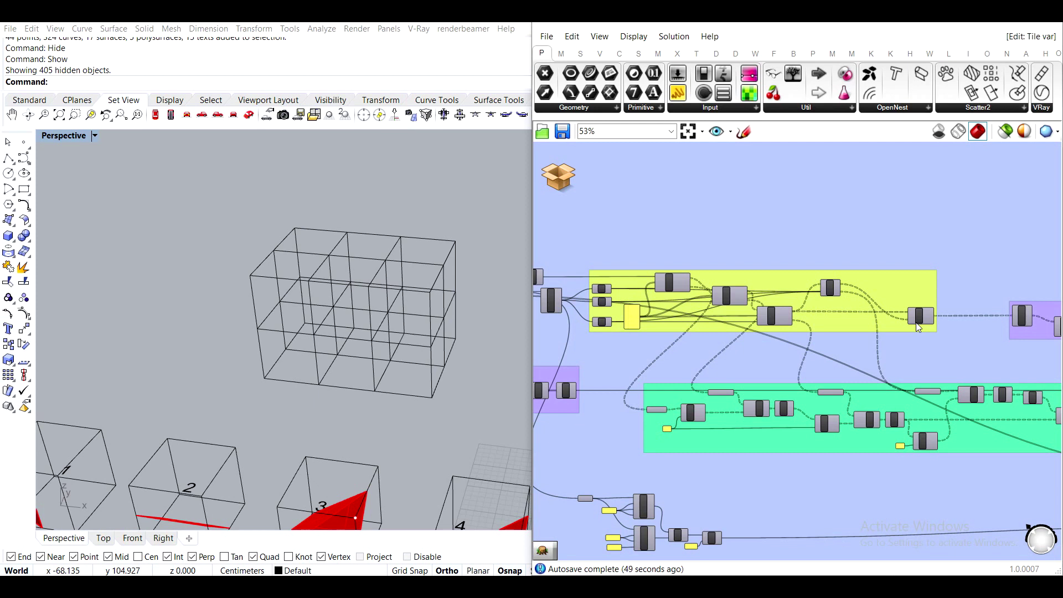
{"action": "scroll", "coordinate": [828, 244], "scroll_direction": "up", "scroll_amount": 5}
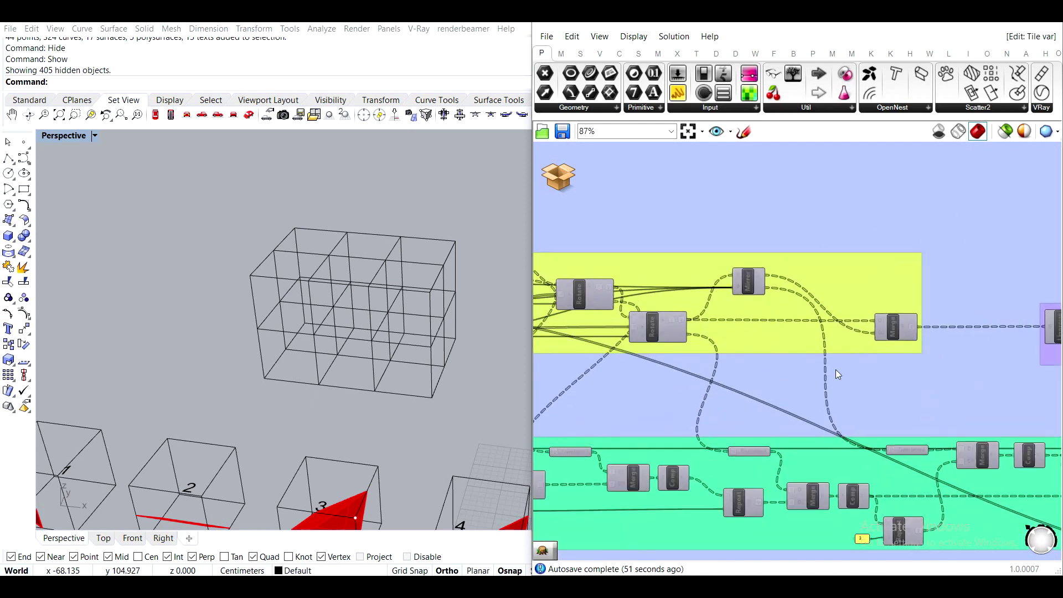
{"action": "scroll", "coordinate": [753, 244], "scroll_direction": "up", "scroll_amount": 2}
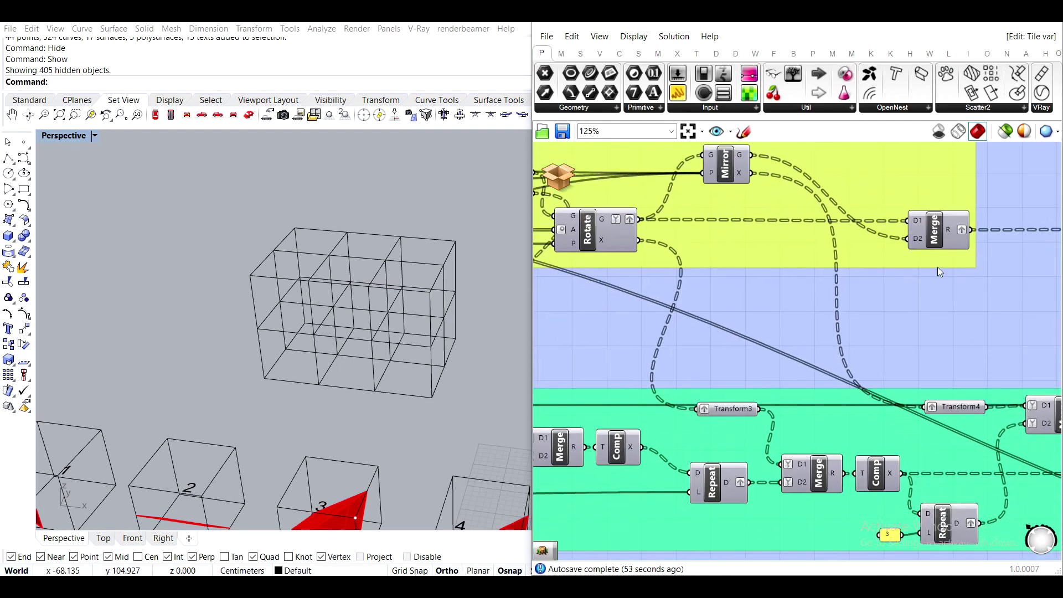
{"action": "scroll", "coordinate": [793, 291], "scroll_direction": "down", "scroll_amount": 3}
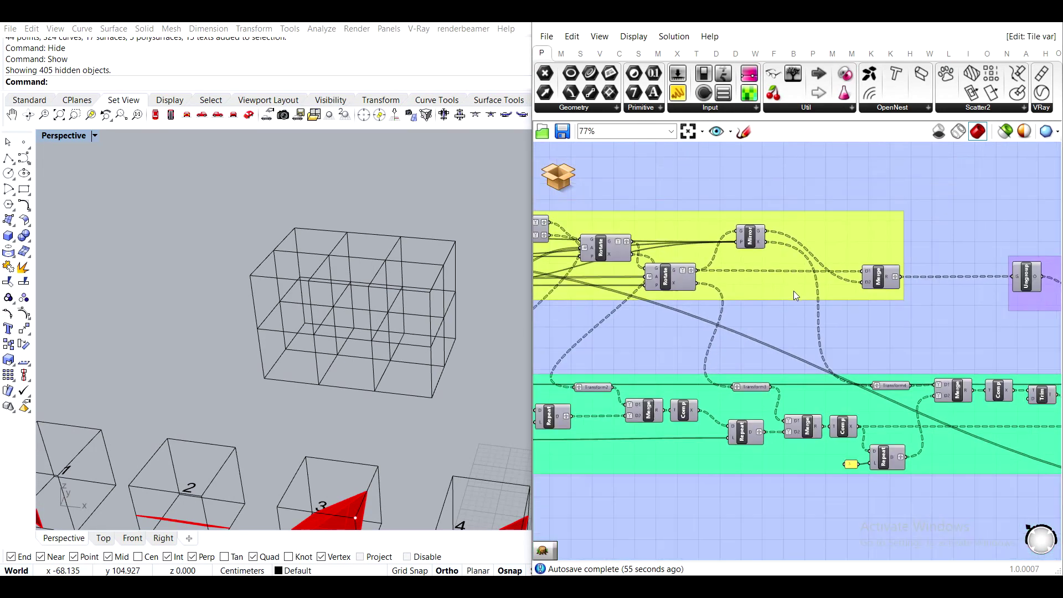
{"action": "scroll", "coordinate": [783, 274], "scroll_direction": "up", "scroll_amount": 2}
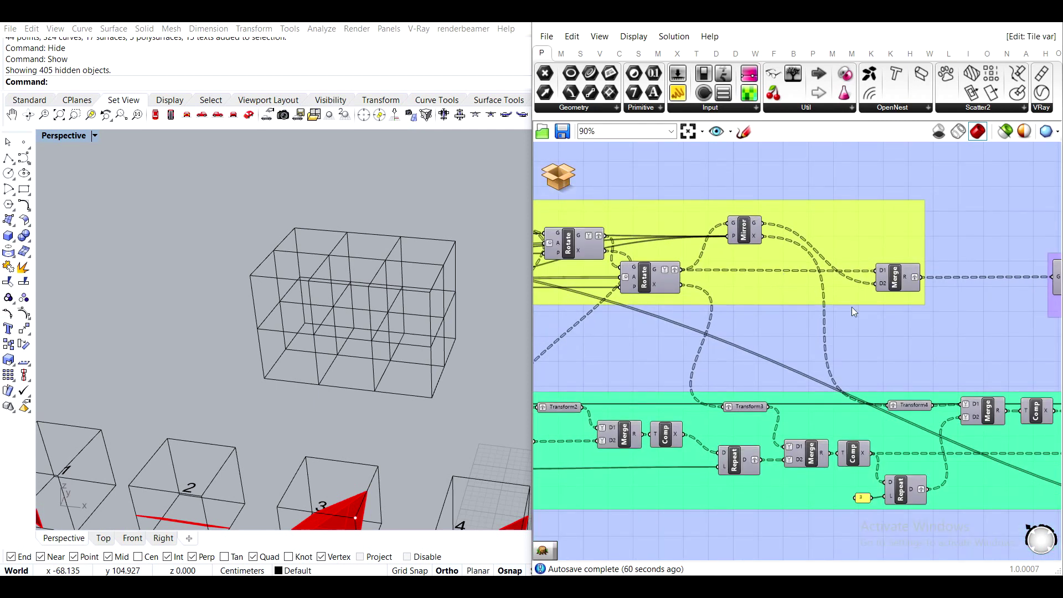
{"action": "scroll", "coordinate": [900, 311], "scroll_direction": "down", "scroll_amount": 2}
{"action": "scroll", "coordinate": [952, 330], "scroll_direction": "up", "scroll_amount": 2}
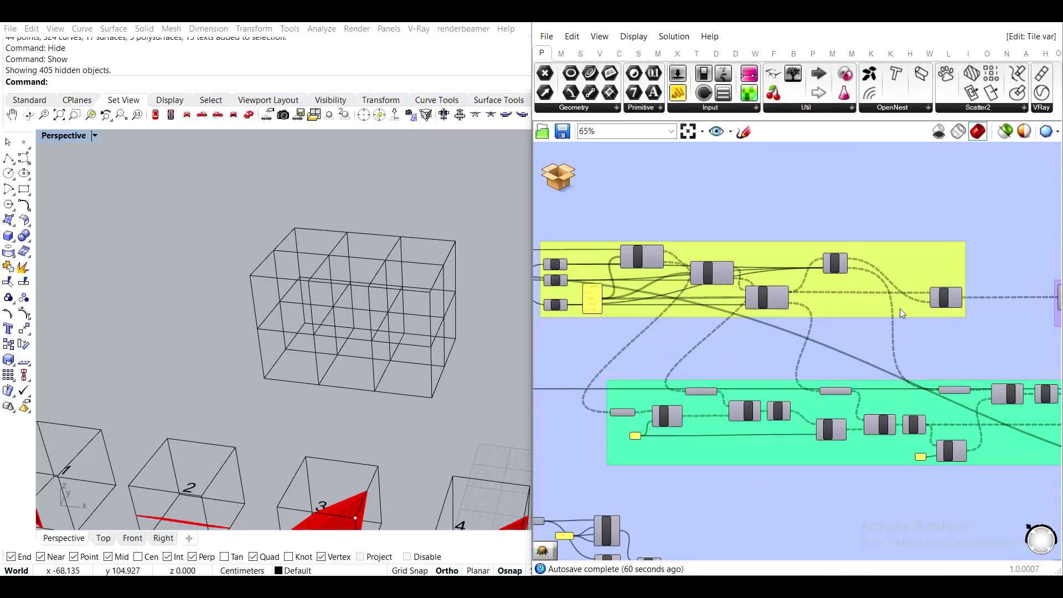
{"action": "scroll", "coordinate": [903, 331], "scroll_direction": "down", "scroll_amount": 2}
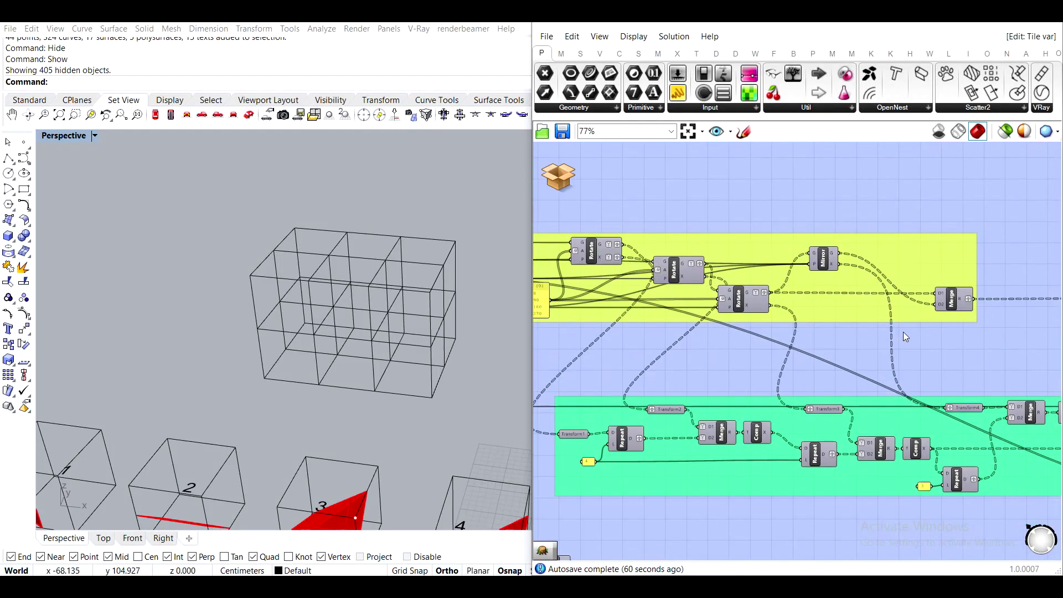
{"action": "scroll", "coordinate": [868, 324], "scroll_direction": "up", "scroll_amount": 2}
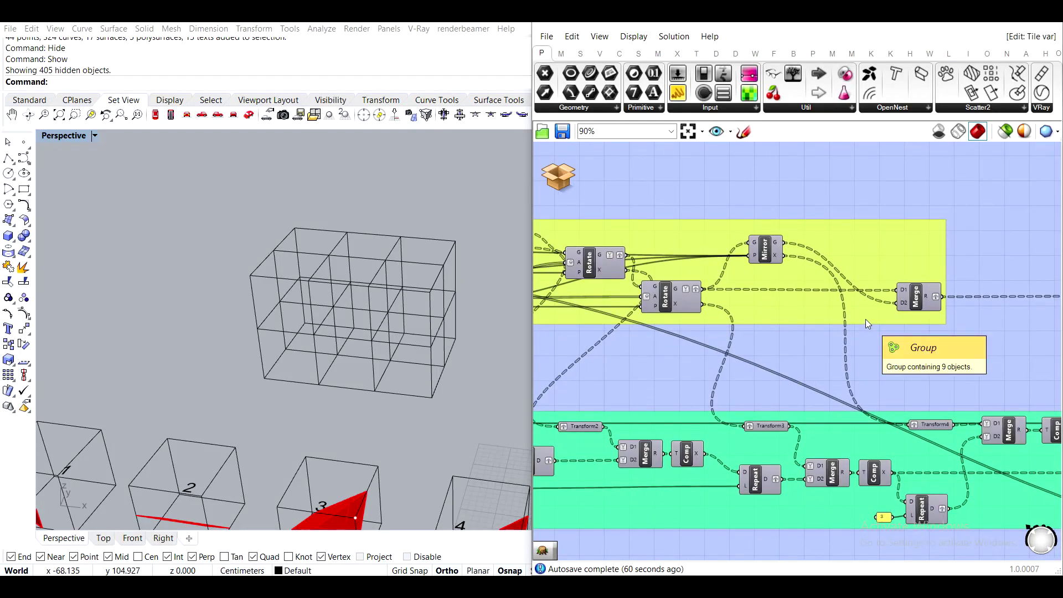
{"action": "right_click_drag", "start_coordinate": [935, 357], "coordinate": [903, 349]}
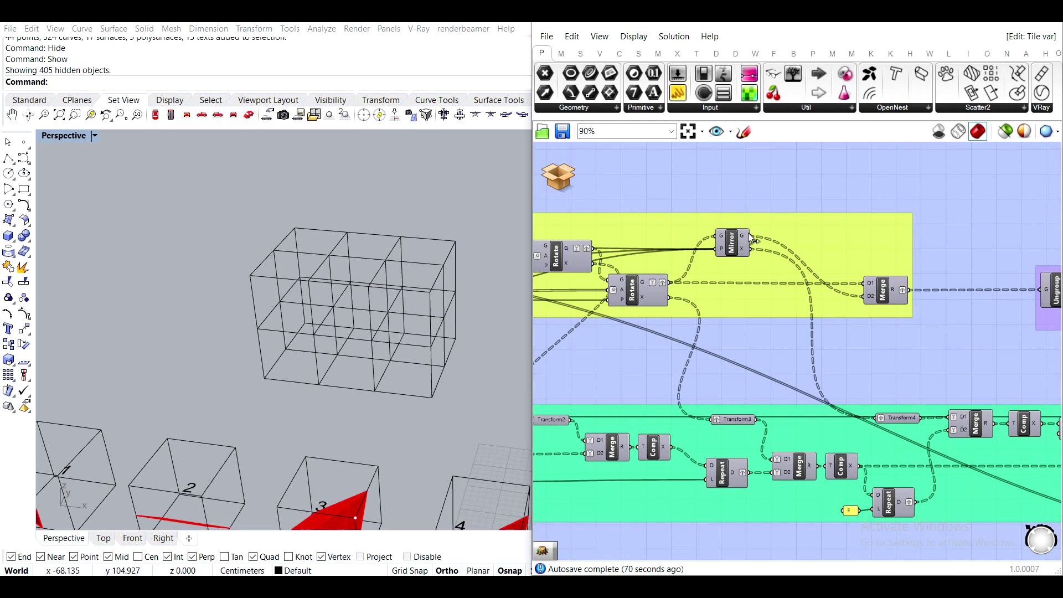
{"action": "mouse_move", "coordinate": [743, 237]}
{"action": "right_click_drag", "start_coordinate": [868, 367], "coordinate": [756, 307]}
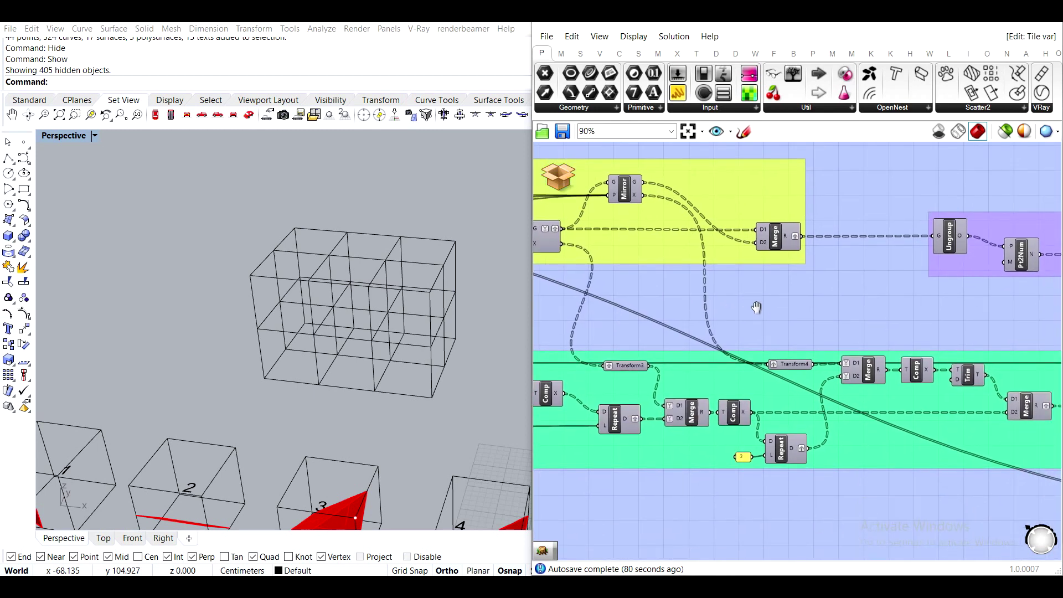
Trace the Transform4 parameter's wires from Mirror's X output to the Merge component in the green group.
{"action": "left_click", "coordinate": [789, 364]}
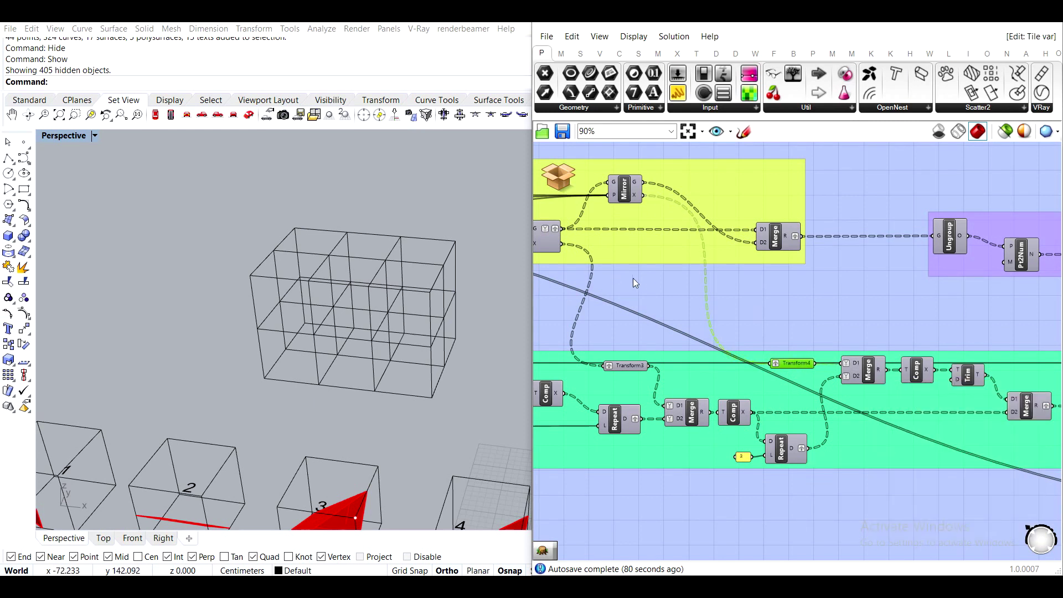
{"action": "right_click_drag", "start_coordinate": [635, 282], "coordinate": [723, 301]}
{"action": "right_click_drag", "start_coordinate": [901, 506], "coordinate": [815, 509]}
{"action": "scroll", "coordinate": [757, 400], "scroll_direction": "up", "scroll_amount": 3}
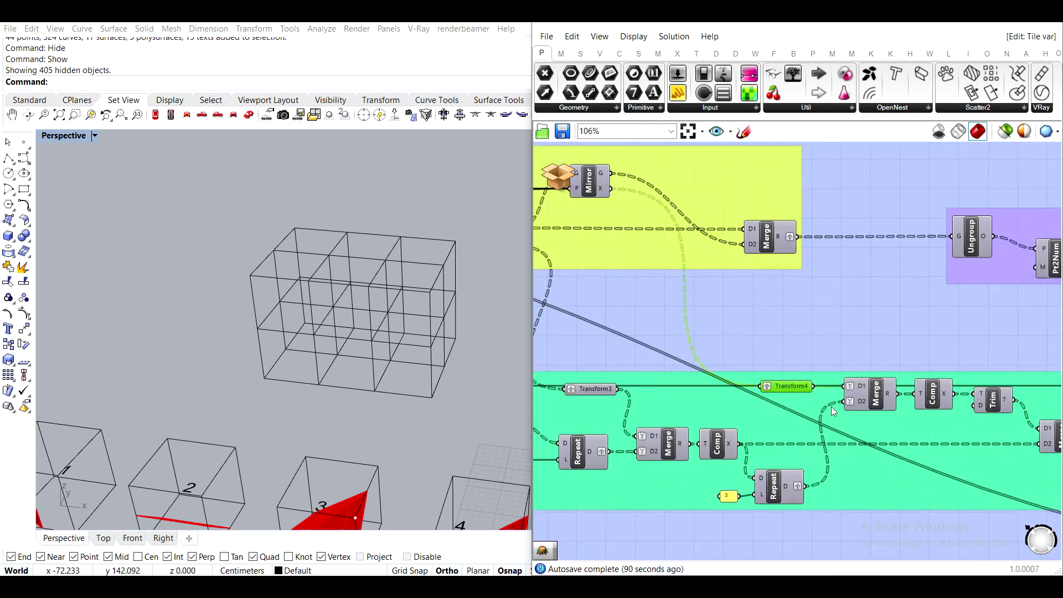
{"action": "left_click_drag", "start_coordinate": [756, 400], "coordinate": [751, 383]}
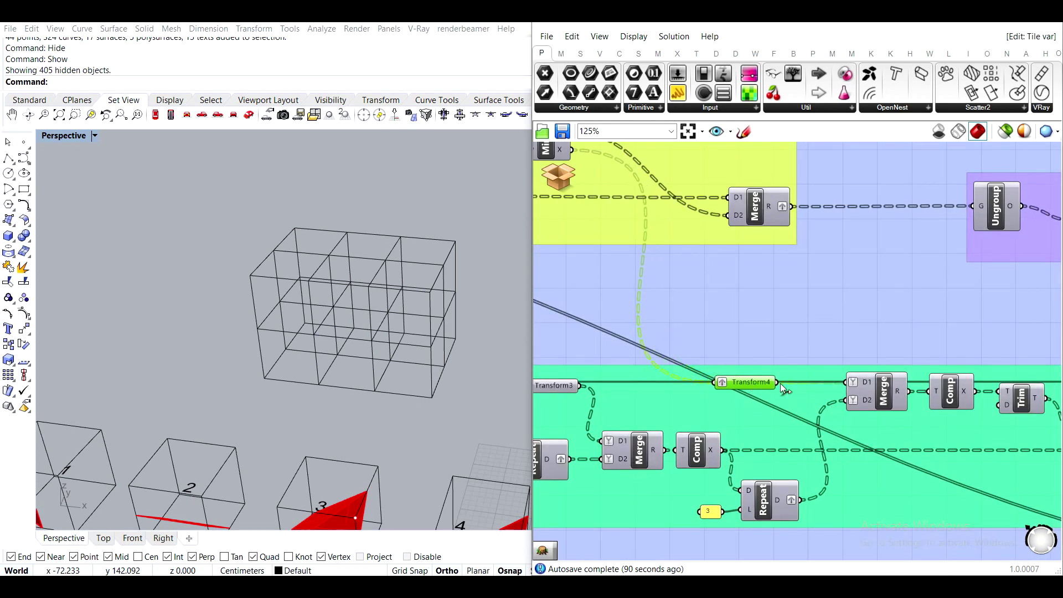
{"action": "scroll", "coordinate": [773, 358], "scroll_direction": "down", "scroll_amount": 3}
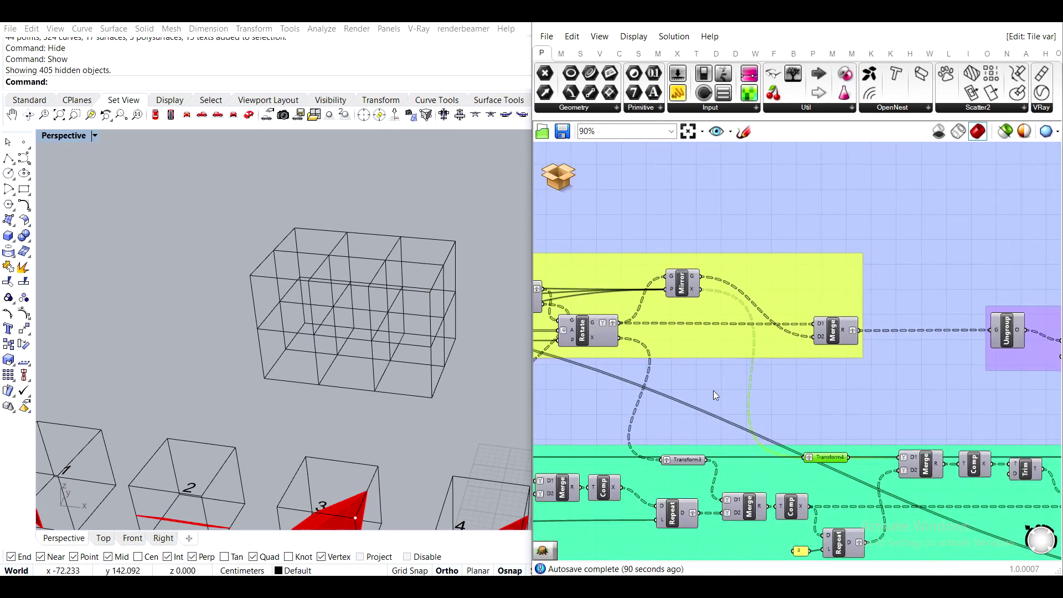
{"action": "scroll", "coordinate": [659, 329], "scroll_direction": "up", "scroll_amount": 1}
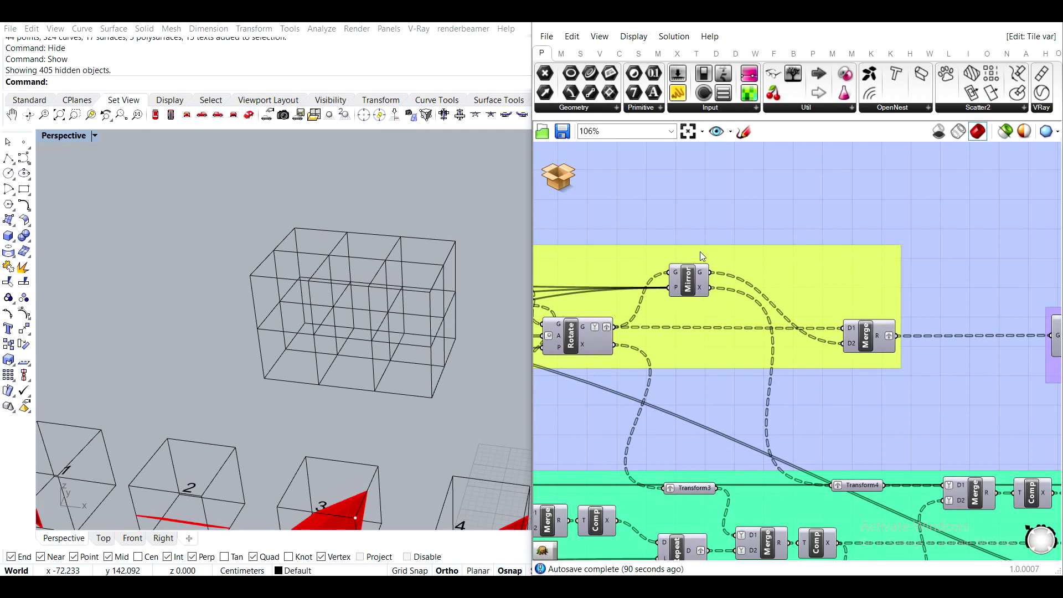
Rewire the yellow group's Merge so Mirror's G feeds D1 and Rotate's G feeds D2, and remove the spare D3 input.
{"action": "left_click_drag", "start_coordinate": [710, 273], "coordinate": [853, 334]}
{"action": "left_click_drag", "start_coordinate": [616, 327], "coordinate": [843, 344]}
{"action": "left_click", "coordinate": [853, 336]}
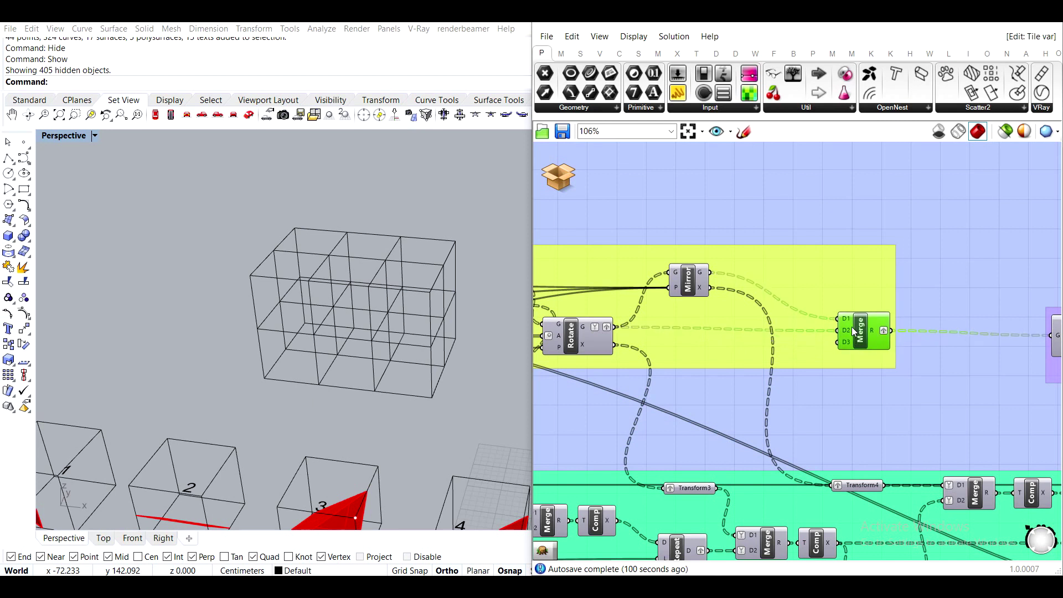
{"action": "scroll", "coordinate": [853, 336], "scroll_direction": "up", "scroll_amount": 3}
{"action": "scroll", "coordinate": [853, 331], "scroll_direction": "up", "scroll_amount": 2}
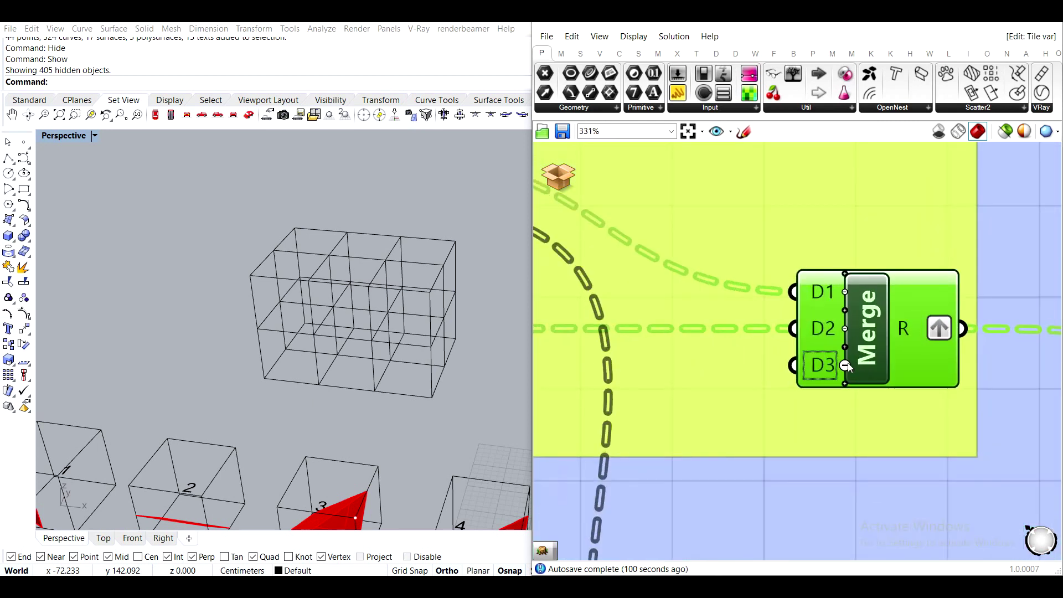
{"action": "left_click", "coordinate": [849, 364]}
Save the changes to the Tile var cluster and close it.
{"action": "scroll", "coordinate": [910, 347], "scroll_direction": "down", "scroll_amount": 8}
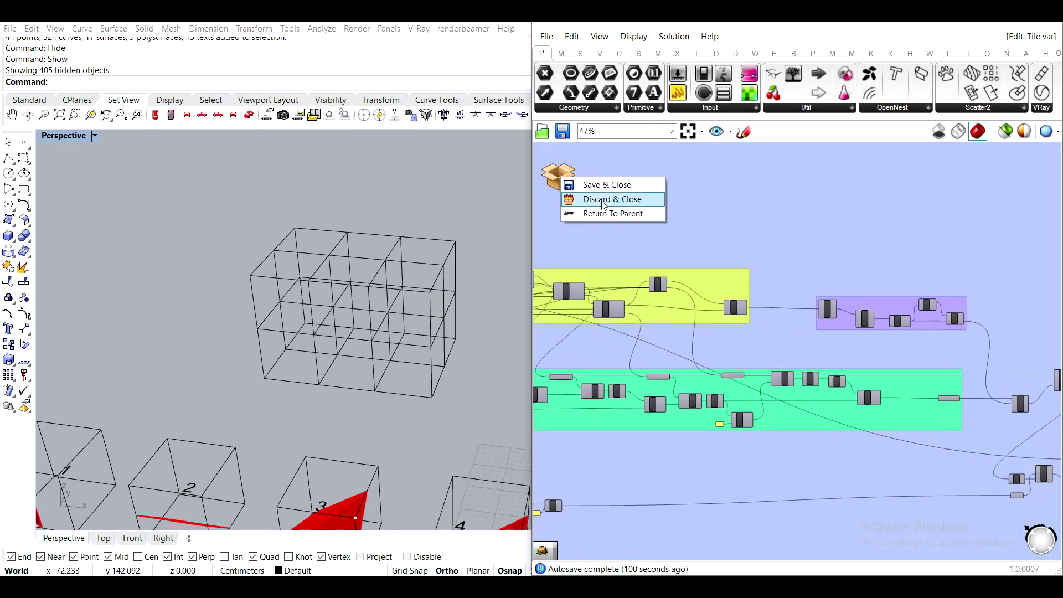
{"action": "scroll", "coordinate": [719, 318], "scroll_direction": "up", "scroll_amount": 5}
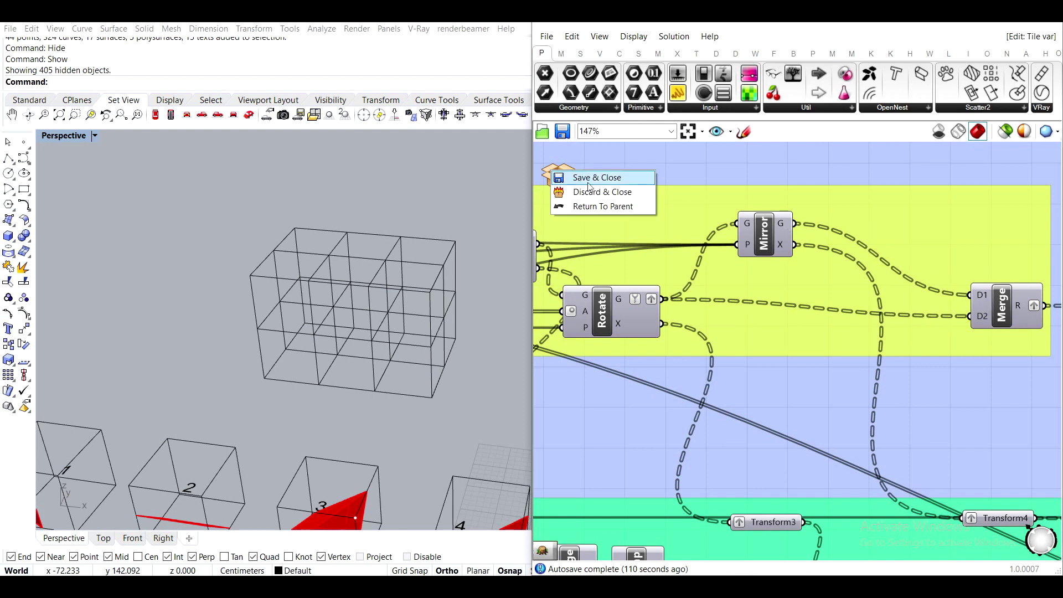
{"action": "left_click", "coordinate": [587, 182]}
Turn on the preview of Tile var's output parameters and inspect the stacked tile variations in the Perspective viewport.
{"action": "right_click_drag", "start_coordinate": [793, 330], "coordinate": [637, 323]}
{"action": "left_click_drag", "start_coordinate": [703, 214], "coordinate": [926, 411]}
{"action": "key", "text": "space"}
{"action": "left_click", "coordinate": [952, 384]}
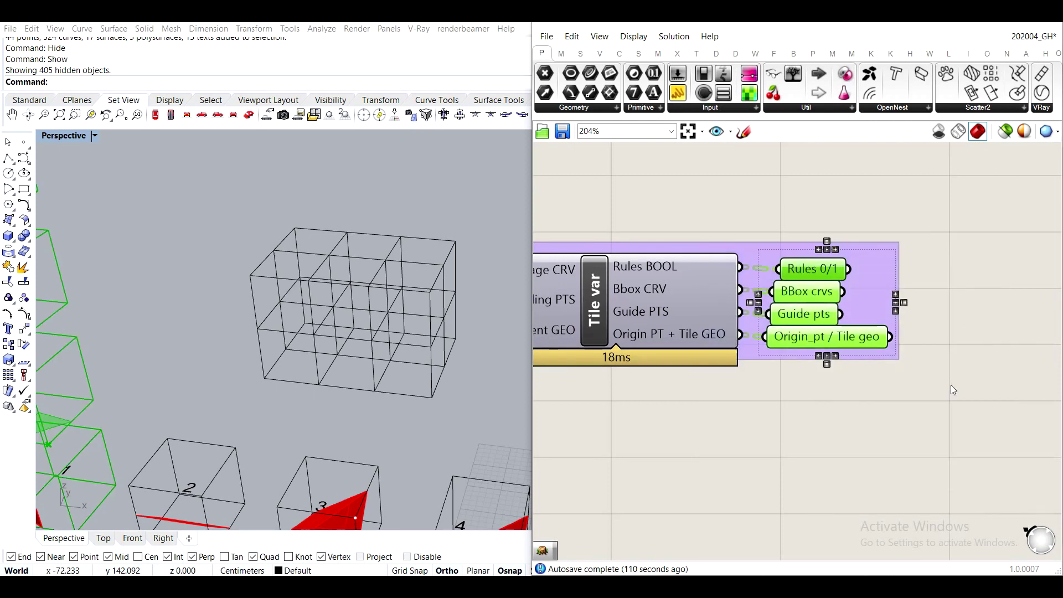
{"action": "scroll", "coordinate": [260, 340], "scroll_direction": "down", "scroll_amount": 3}
{"action": "scroll", "coordinate": [148, 319], "scroll_direction": "up", "scroll_amount": 6}
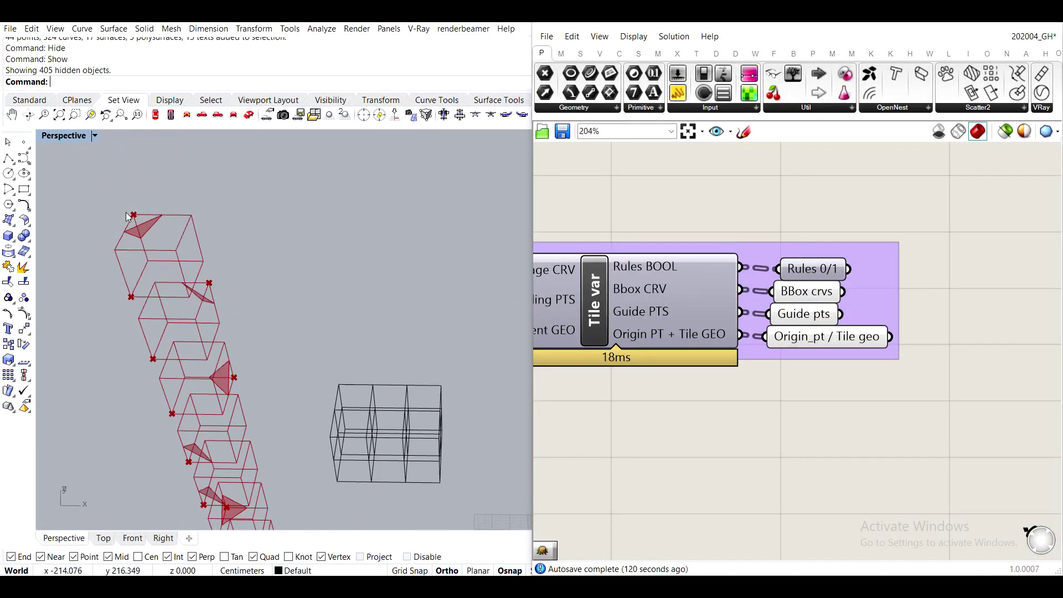
{"action": "right_click_drag", "start_coordinate": [247, 351], "coordinate": [243, 321]}
{"action": "scroll", "coordinate": [242, 310], "scroll_direction": "down", "scroll_amount": 2}
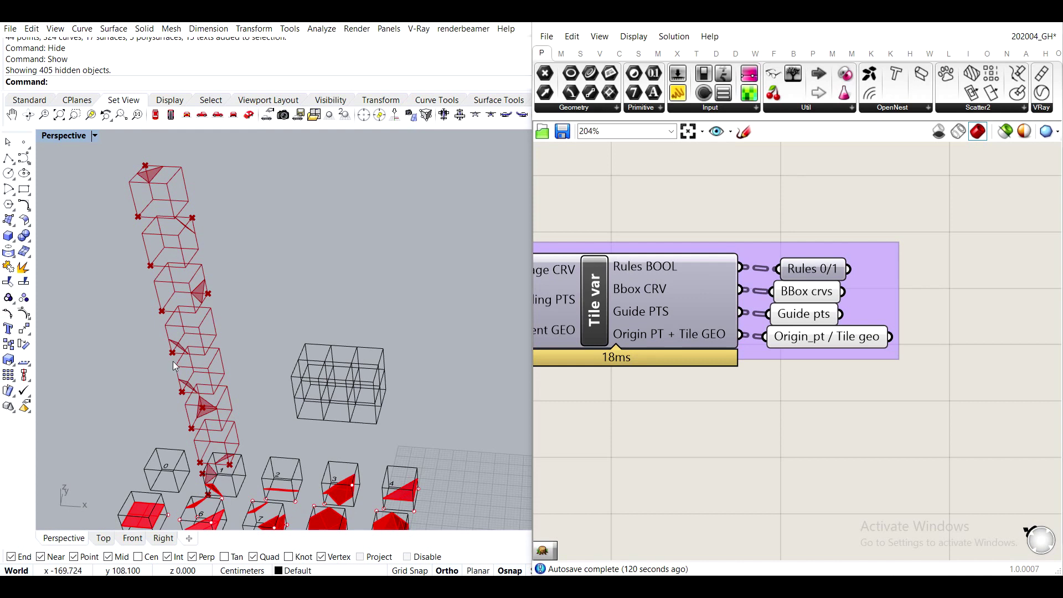
{"action": "scroll", "coordinate": [164, 364], "scroll_direction": "up", "scroll_amount": 4}
{"action": "scroll", "coordinate": [224, 342], "scroll_direction": "down", "scroll_amount": 4}
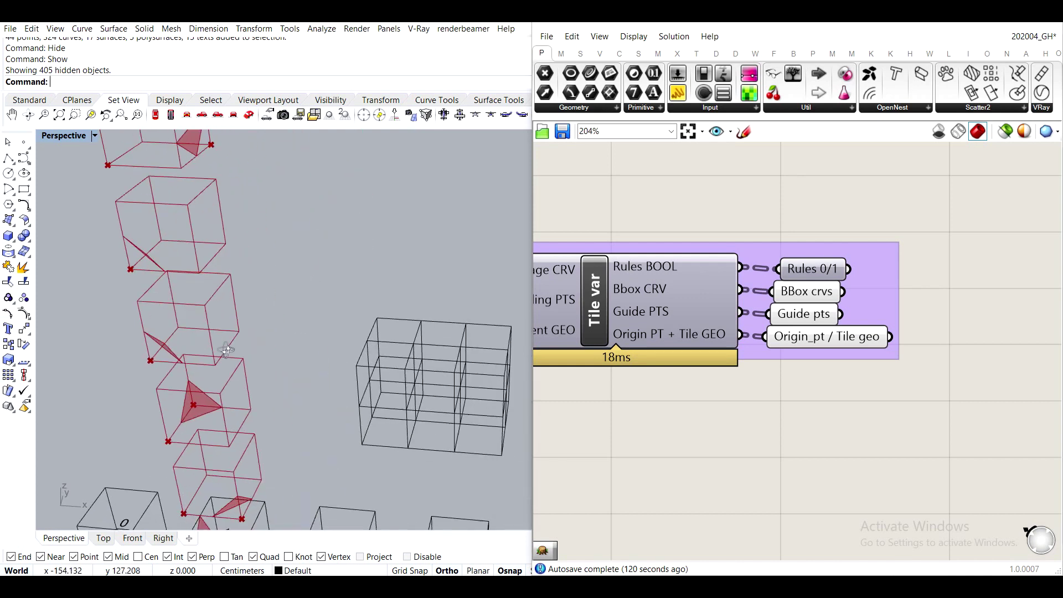
Reopen the Tile var cluster for editing and look over the Rotate, Mirror and Merge wiring.
{"action": "right_click_drag", "start_coordinate": [619, 310], "coordinate": [722, 299]}
{"action": "double_click", "coordinate": [722, 299]}
{"action": "scroll", "coordinate": [720, 300], "scroll_direction": "up", "scroll_amount": 5}
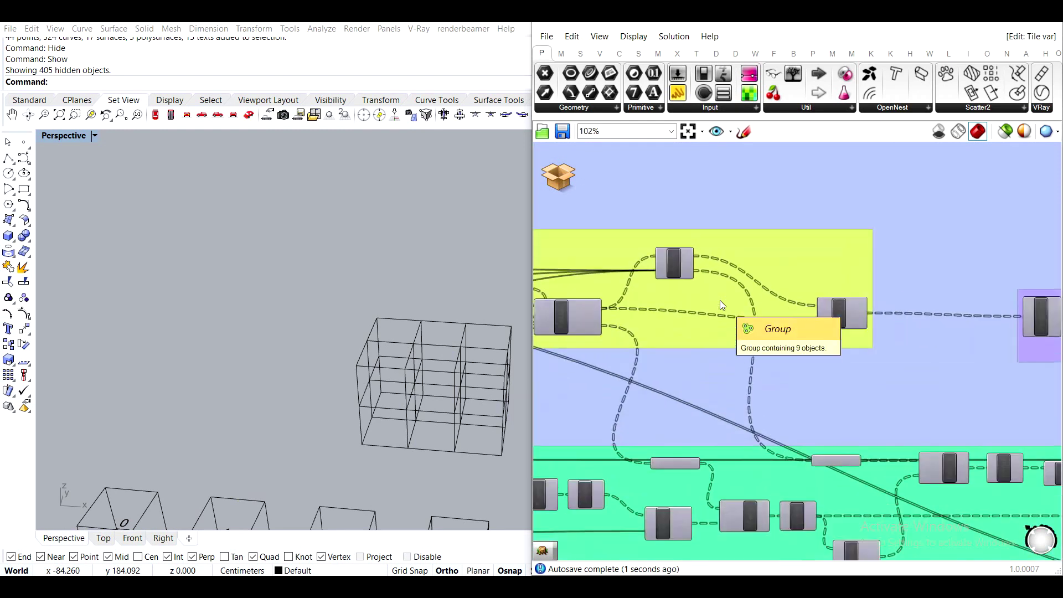
{"action": "right_click_drag", "start_coordinate": [715, 317], "coordinate": [668, 299]}
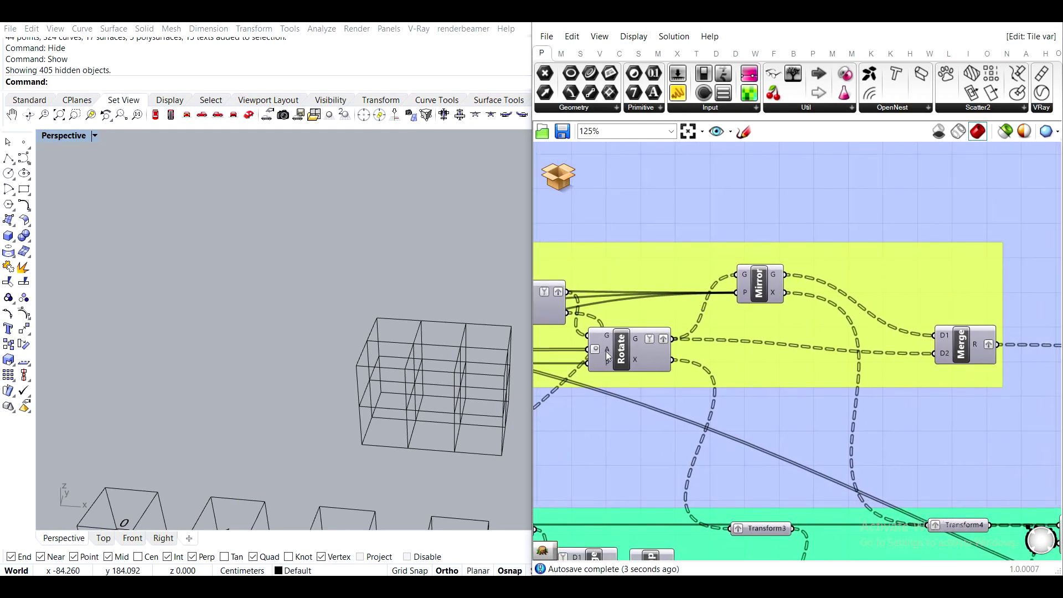
{"action": "scroll", "coordinate": [714, 333], "scroll_direction": "down", "scroll_amount": 6}
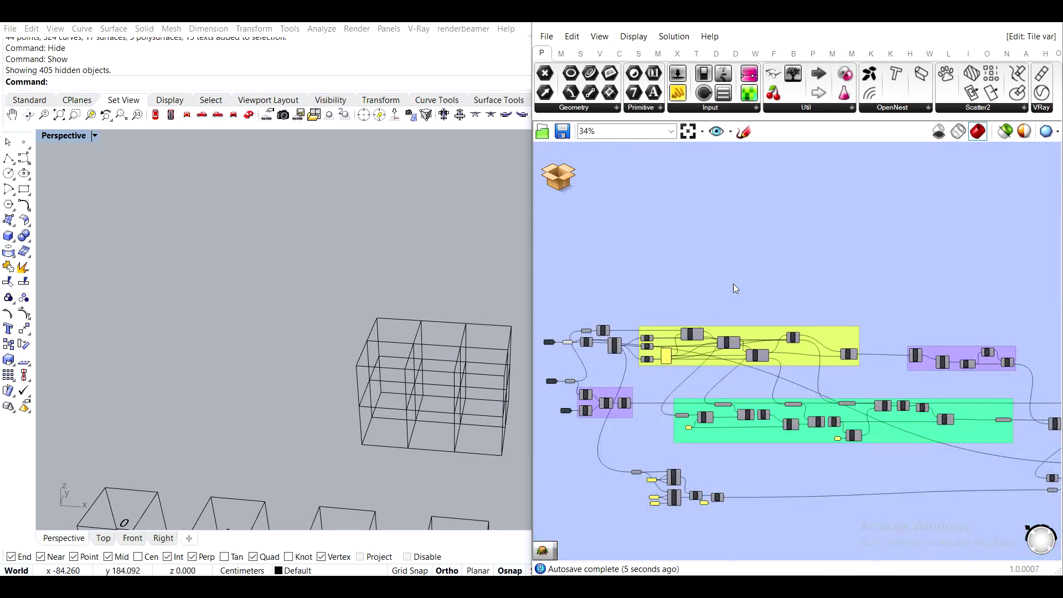
Turn on the preview of the Group component that feeds the cluster's G output.
{"action": "scroll", "coordinate": [869, 314], "scroll_direction": "down", "scroll_amount": 2}
{"action": "right_click_drag", "start_coordinate": [927, 387], "coordinate": [755, 360]}
{"action": "scroll", "coordinate": [986, 403], "scroll_direction": "up", "scroll_amount": 6}
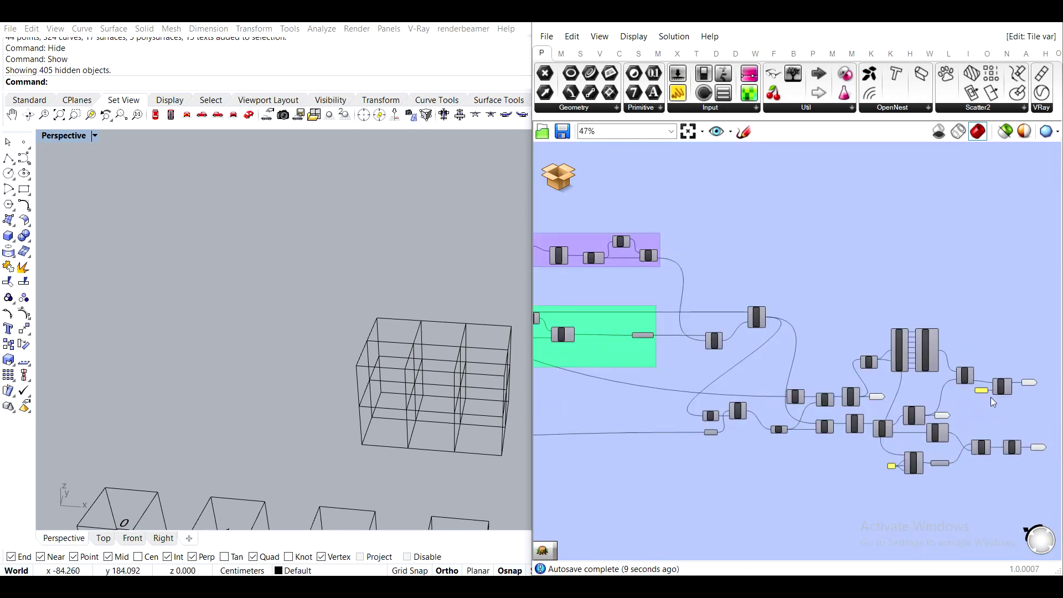
{"action": "scroll", "coordinate": [854, 405], "scroll_direction": "up", "scroll_amount": 1}
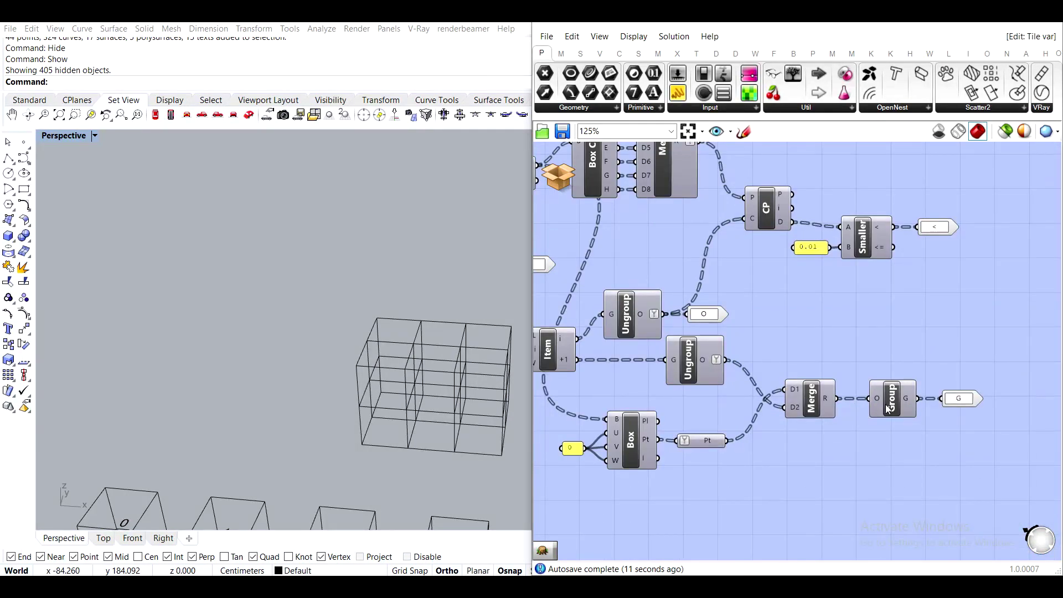
{"action": "left_click", "coordinate": [895, 402]}
{"action": "middle_click", "coordinate": [895, 402]}
{"action": "left_click", "coordinate": [919, 379]}
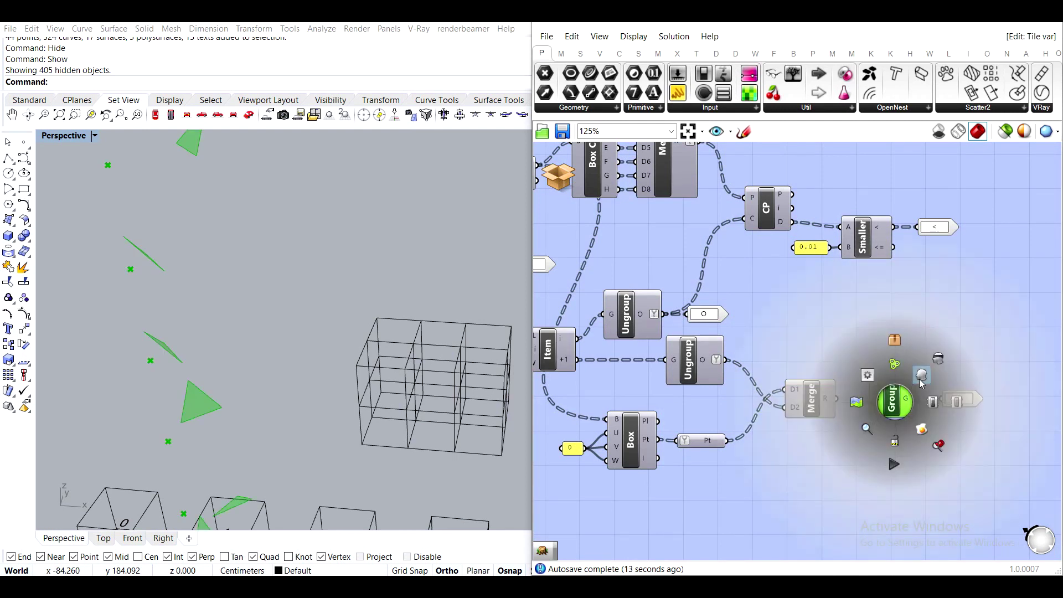
{"action": "left_click", "coordinate": [935, 351]}
Turn on the preview of the Ungroup component feeding the union BBox, and inspect the stacked boxes in the Perspective viewport.
{"action": "scroll", "coordinate": [931, 327], "scroll_direction": "down", "scroll_amount": 3}
{"action": "right_click_drag", "start_coordinate": [631, 287], "coordinate": [820, 313]}
{"action": "scroll", "coordinate": [820, 314], "scroll_direction": "up", "scroll_amount": 4}
{"action": "left_click", "coordinate": [822, 315]}
{"action": "middle_click", "coordinate": [822, 316]}
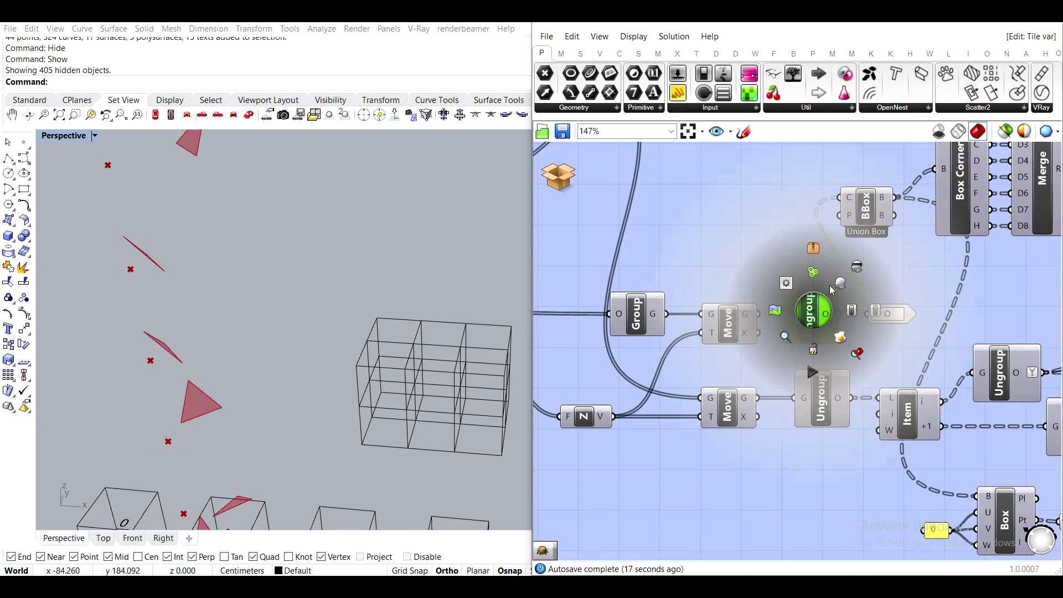
{"action": "left_click", "coordinate": [841, 285]}
{"action": "left_click", "coordinate": [929, 287]}
{"action": "scroll", "coordinate": [375, 292], "scroll_direction": "down", "scroll_amount": 5}
{"action": "scroll", "coordinate": [309, 313], "scroll_direction": "up", "scroll_amount": 7}
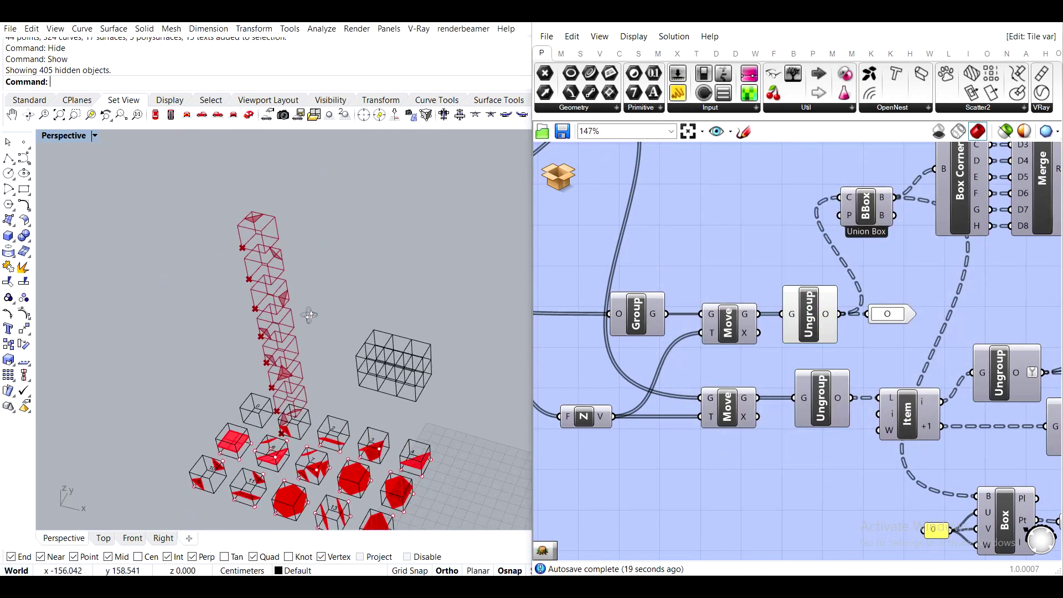
{"action": "scroll", "coordinate": [328, 288], "scroll_direction": "down", "scroll_amount": 3}
{"action": "right_click_drag", "start_coordinate": [328, 288], "coordinate": [304, 346], "text": "shift"}
Draw a freehand vertical zigzag sketch line across the wires between Mirror and Merge in the yellow group.
{"action": "scroll", "coordinate": [792, 308], "scroll_direction": "down", "scroll_amount": 6}
{"action": "right_click_drag", "start_coordinate": [637, 287], "coordinate": [749, 307]}
{"action": "scroll", "coordinate": [749, 307], "scroll_direction": "up", "scroll_amount": 5}
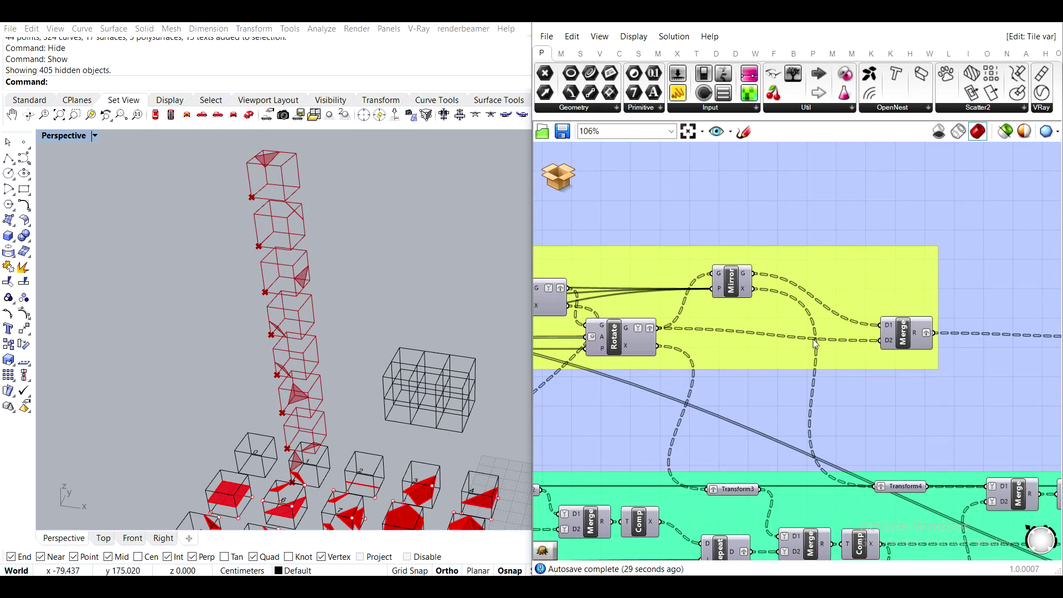
{"action": "right_click_drag", "start_coordinate": [813, 339], "coordinate": [762, 281]}
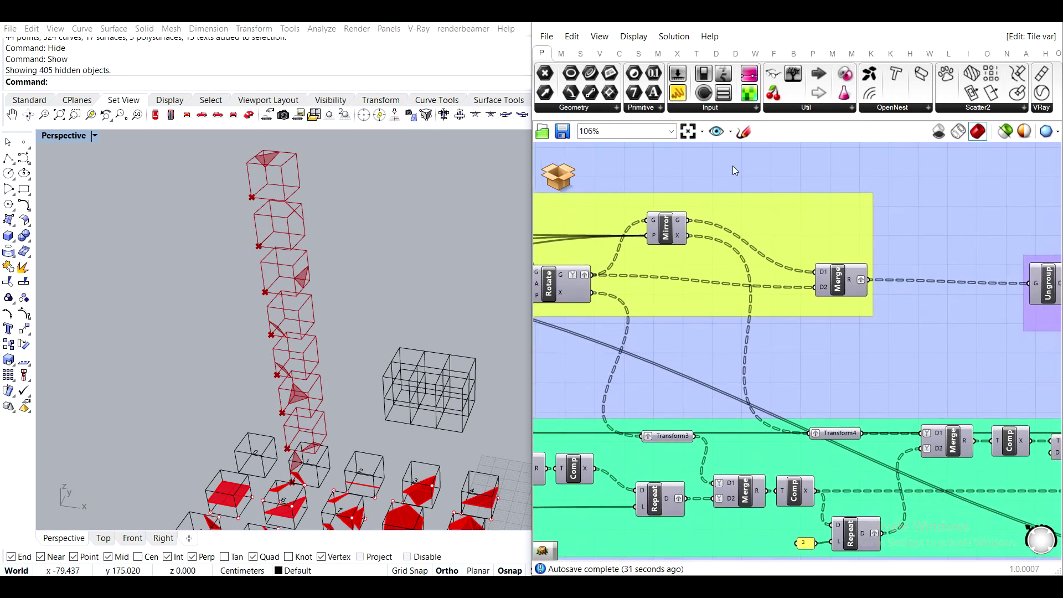
{"action": "scroll", "coordinate": [726, 158], "scroll_direction": "up", "scroll_amount": 1}
{"action": "left_click", "coordinate": [743, 132]}
{"action": "mouse_move", "coordinate": [745, 201]}
{"action": "left_mouse_down"}
{"action": "mouse_move", "coordinate": [755, 321]}
{"action": "mouse_move", "coordinate": [737, 394]}
{"action": "left_mouse_up"}
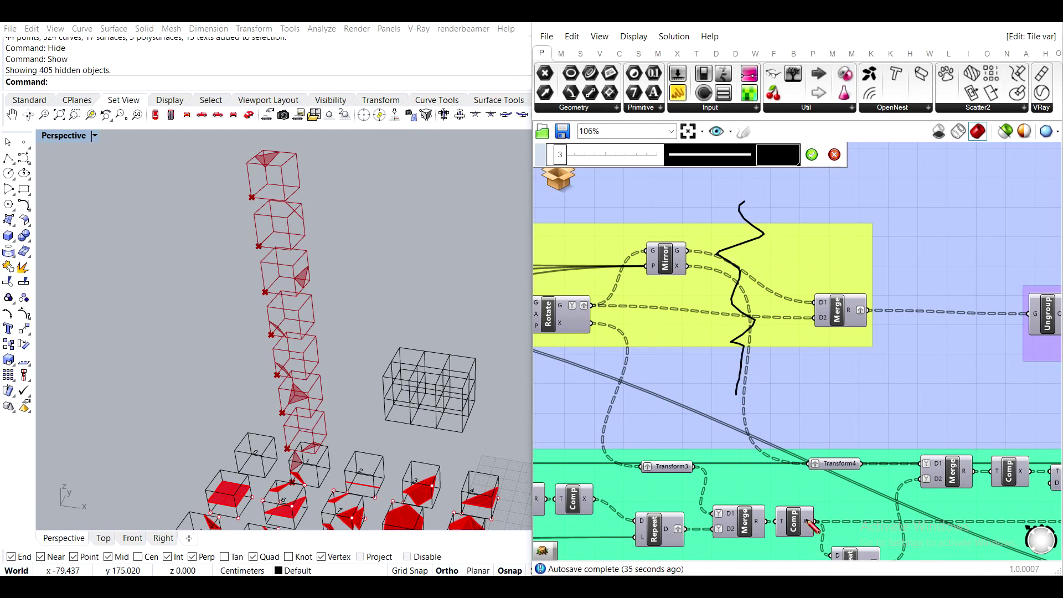
{"action": "right_click", "coordinate": [736, 382]}
{"action": "left_click", "coordinate": [889, 385]}
Draw a second freehand zigzag line in the green group across the wires between Transform4 and the following Merge.
{"action": "right_click_drag", "start_coordinate": [862, 344], "coordinate": [798, 258]}
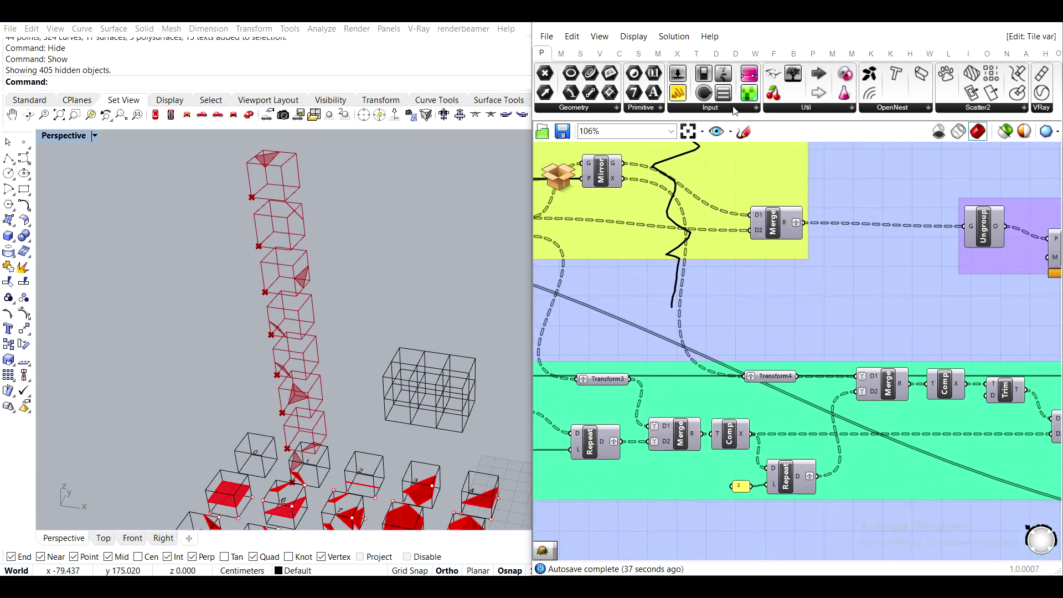
{"action": "left_click", "coordinate": [744, 130]}
{"action": "left_click_drag", "start_coordinate": [825, 346], "coordinate": [846, 493]}
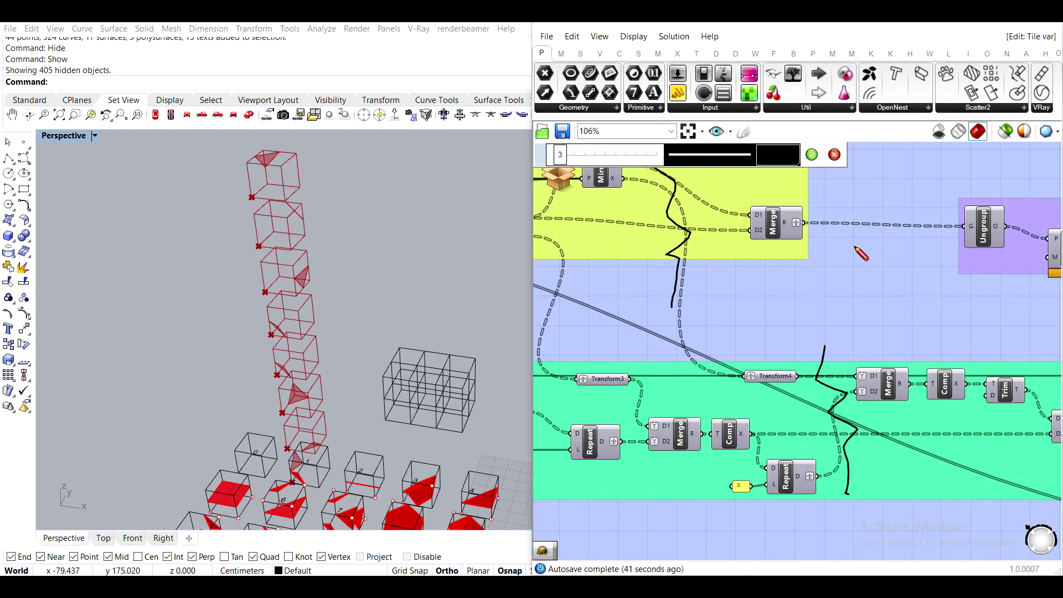
{"action": "left_click", "coordinate": [812, 155]}
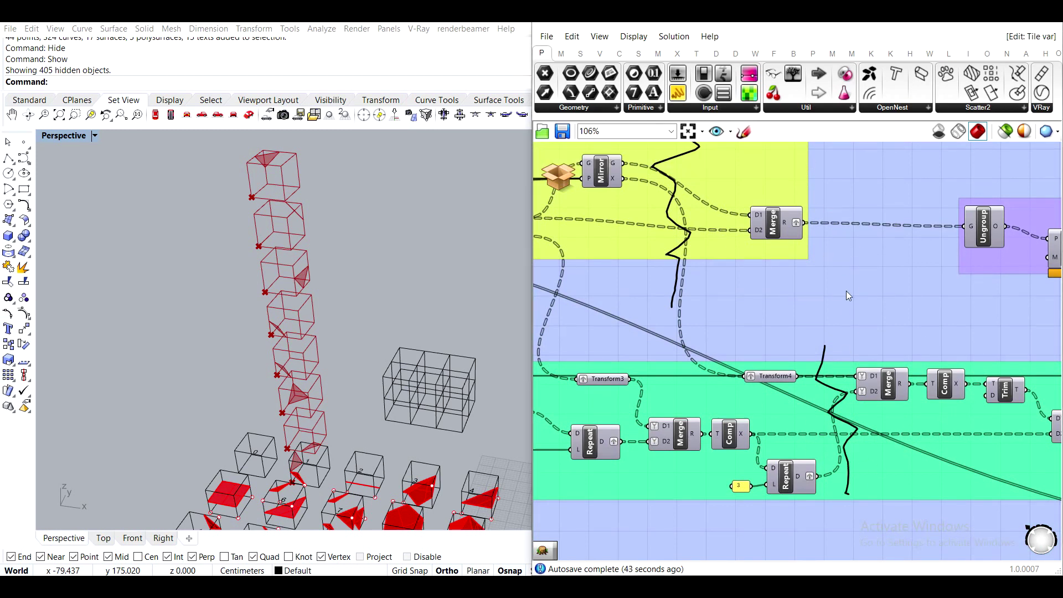
Reposition the green group's sketch line between Trim and the last Merge, shifting that Merge right to make room.
{"action": "scroll", "coordinate": [847, 289], "scroll_direction": "down", "scroll_amount": 3}
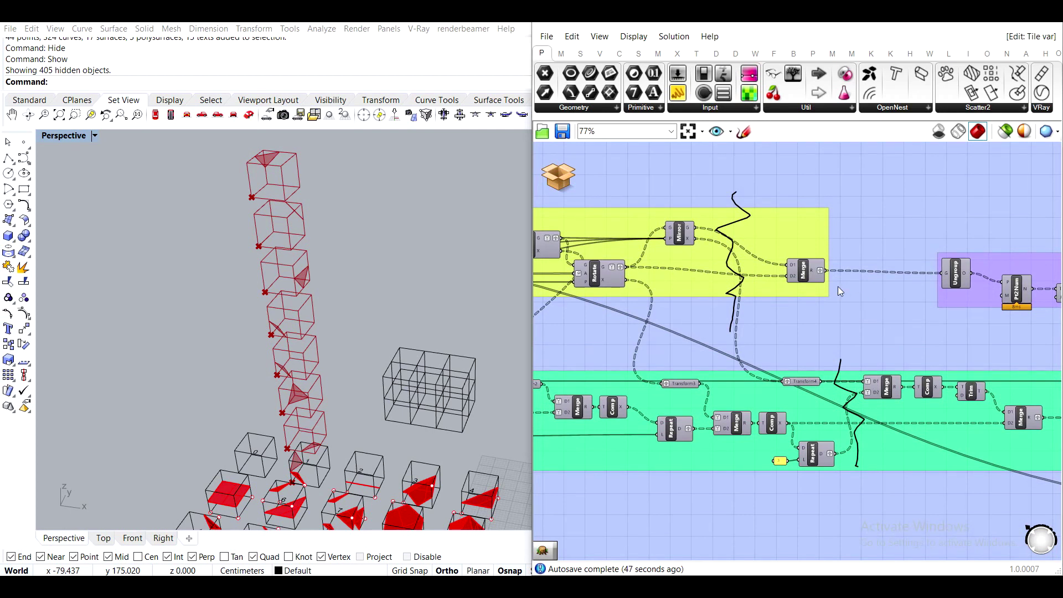
{"action": "right_click_drag", "start_coordinate": [851, 424], "coordinate": [841, 395]}
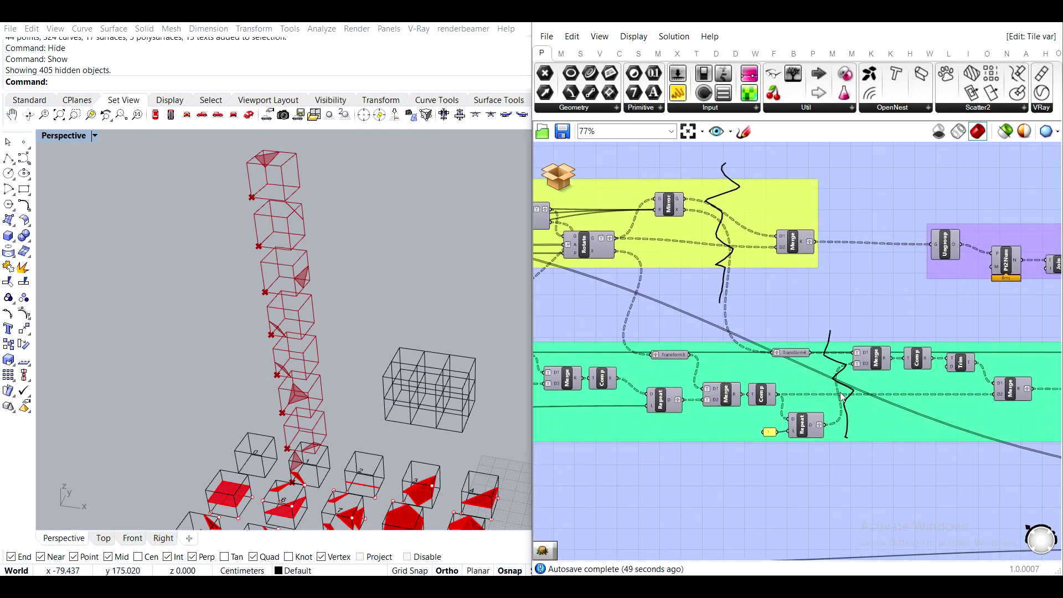
{"action": "scroll", "coordinate": [868, 391], "scroll_direction": "up", "scroll_amount": 3}
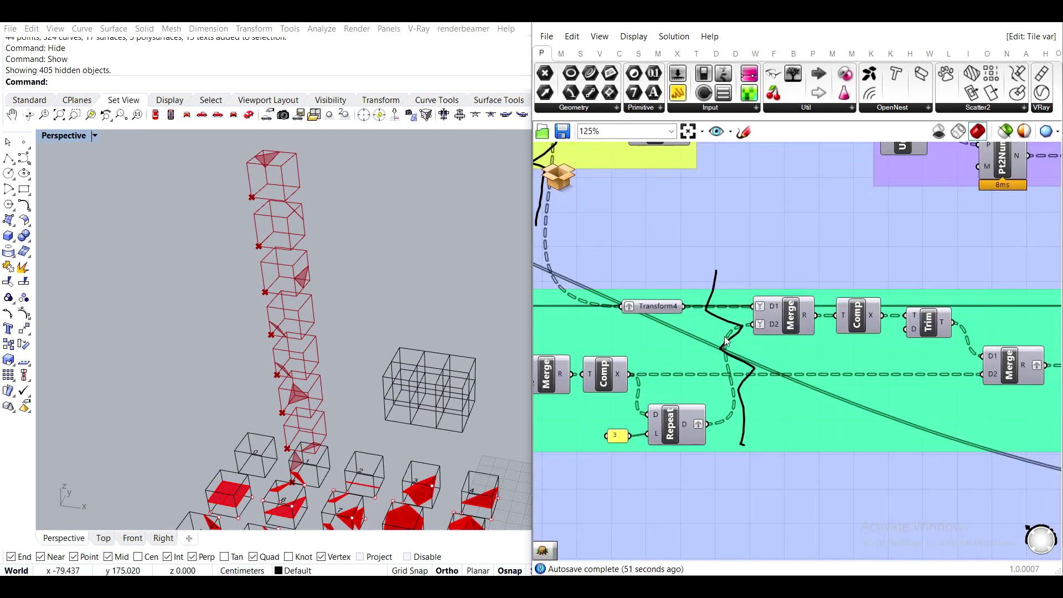
{"action": "scroll", "coordinate": [724, 337], "scroll_direction": "down", "scroll_amount": 3}
{"action": "scroll", "coordinate": [908, 354], "scroll_direction": "up", "scroll_amount": 3}
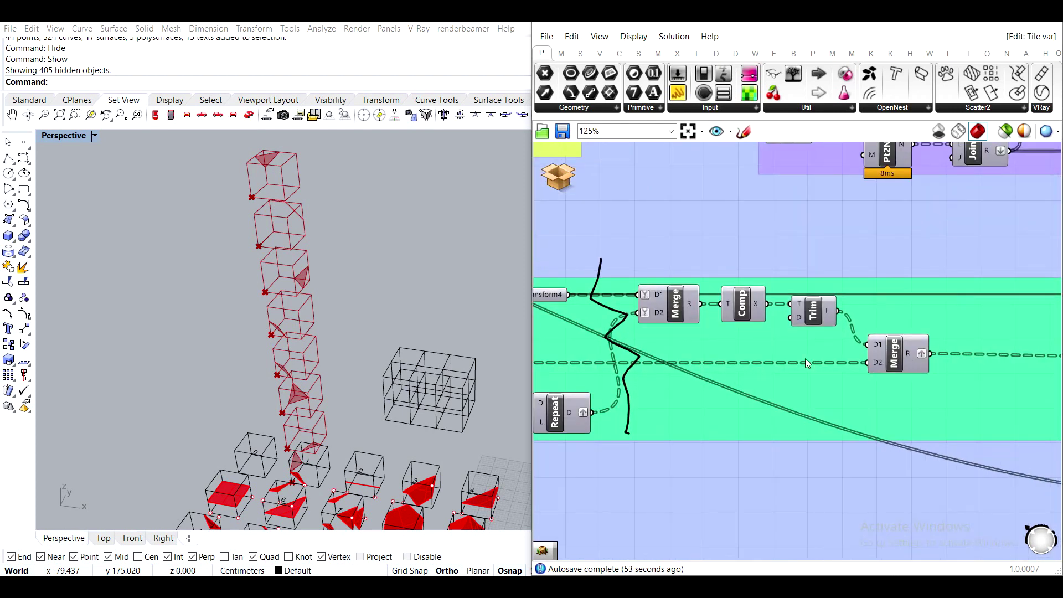
{"action": "scroll", "coordinate": [806, 357], "scroll_direction": "down", "scroll_amount": 1}
{"action": "right_click_drag", "start_coordinate": [644, 361], "coordinate": [614, 346]}
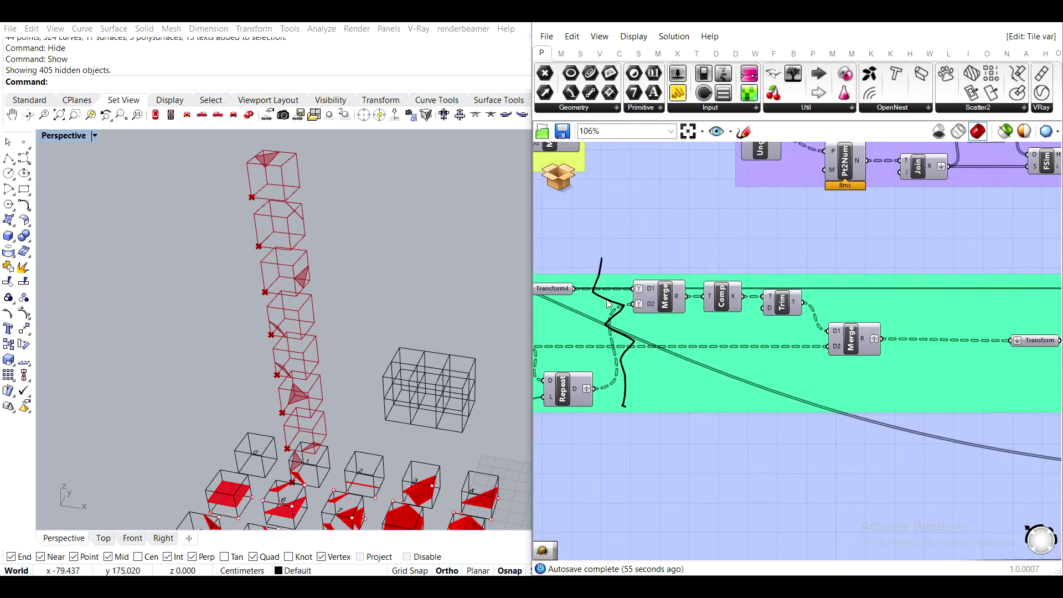
{"action": "left_click_drag", "start_coordinate": [601, 300], "coordinate": [821, 302]}
{"action": "left_click_drag", "start_coordinate": [861, 343], "coordinate": [924, 345]}
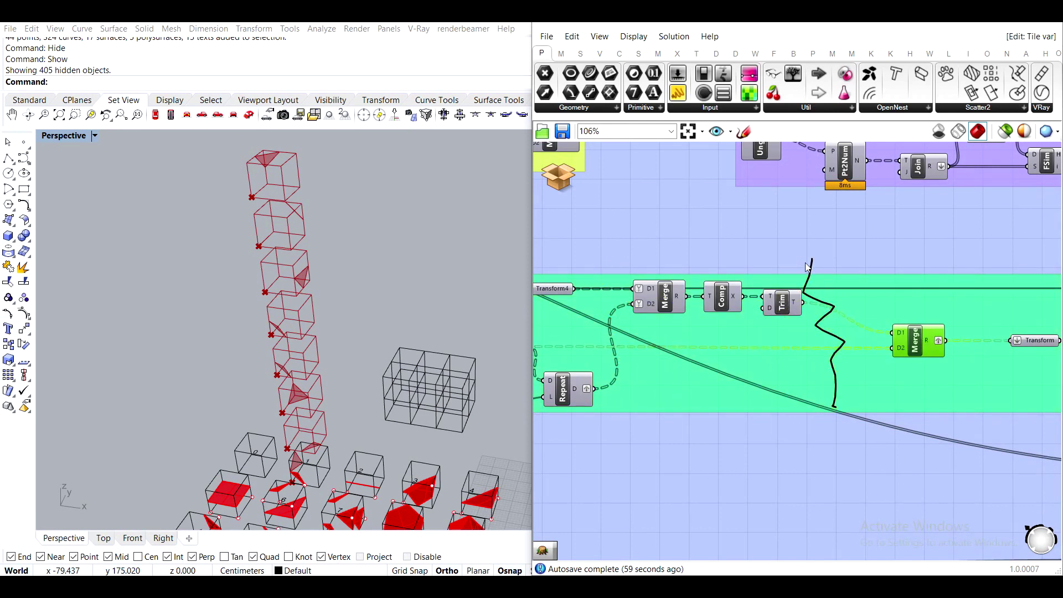
{"action": "left_click_drag", "start_coordinate": [815, 266], "coordinate": [847, 265]}
{"action": "left_click", "coordinate": [818, 242]}
{"action": "scroll", "coordinate": [816, 239], "scroll_direction": "down", "scroll_amount": 2}
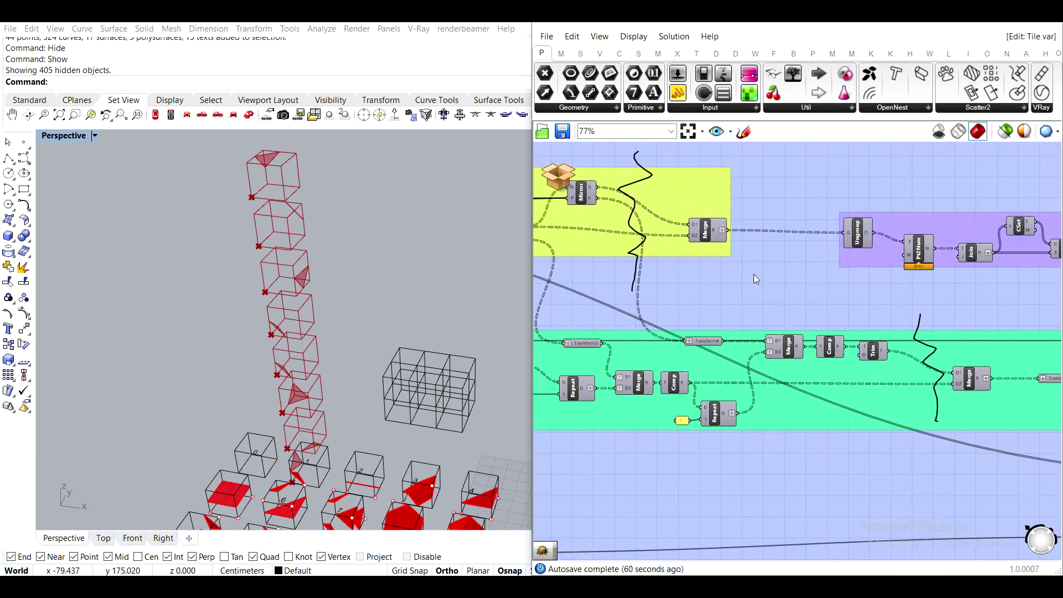
Nudge the yellow group's Merge slightly and delete the freehand sketch line between Mirror and Merge.
{"action": "right_click_drag", "start_coordinate": [674, 201], "coordinate": [712, 198]}
{"action": "scroll", "coordinate": [692, 186], "scroll_direction": "up", "scroll_amount": 2}
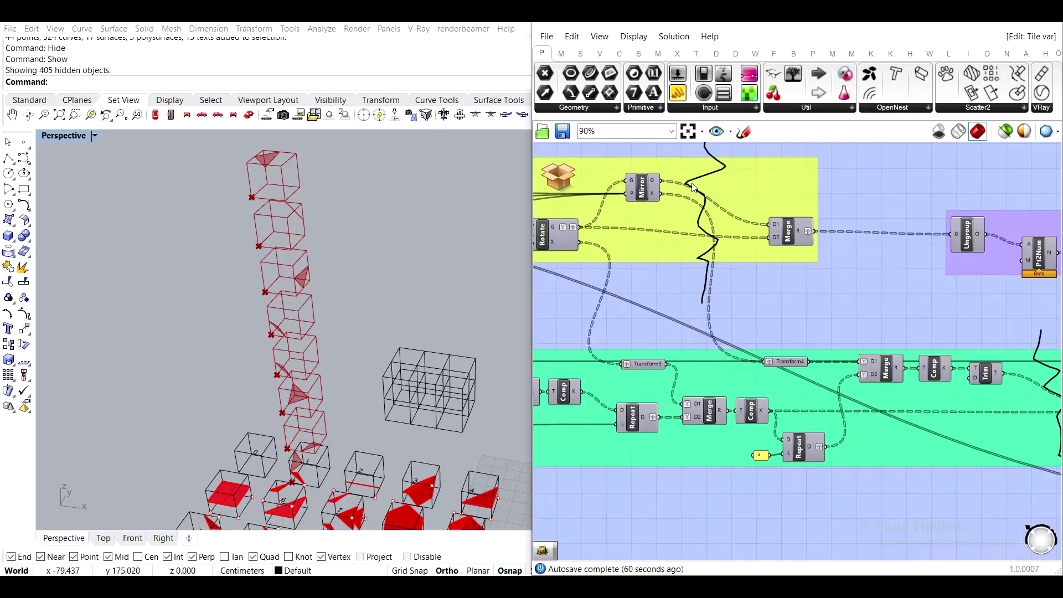
{"action": "left_click_drag", "start_coordinate": [802, 235], "coordinate": [805, 221]}
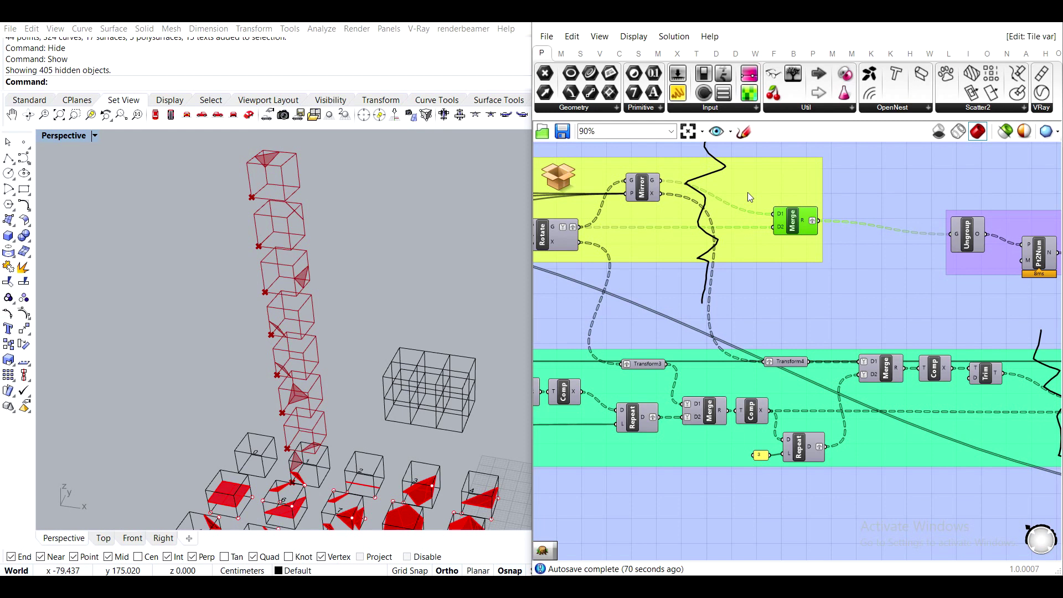
{"action": "scroll", "coordinate": [578, 214], "scroll_direction": "up", "scroll_amount": 2}
{"action": "right_click_drag", "start_coordinate": [716, 241], "coordinate": [730, 280]}
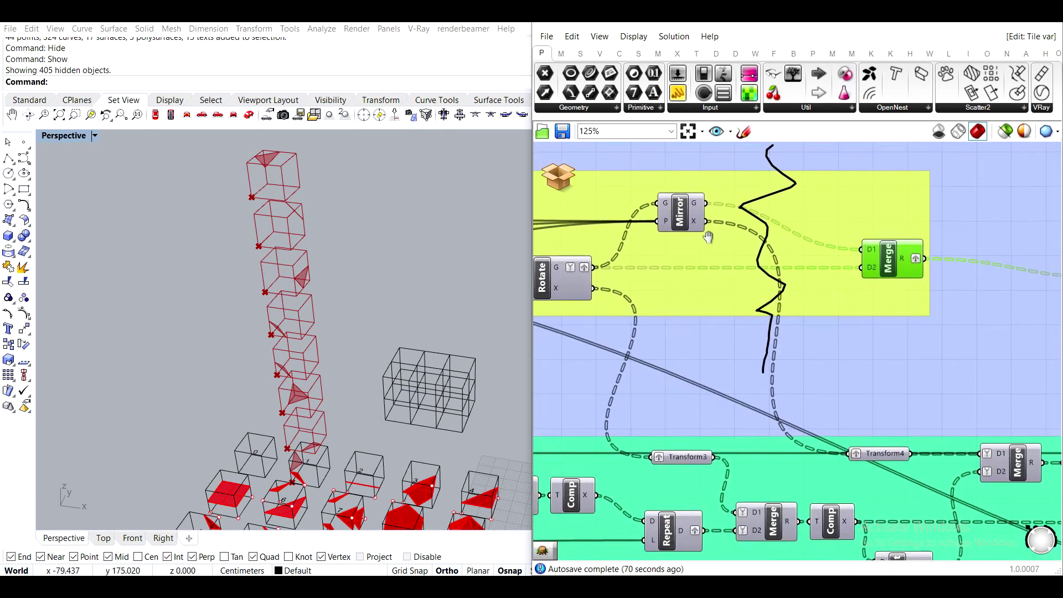
{"action": "right_click_drag", "start_coordinate": [778, 149], "coordinate": [774, 186]}
{"action": "left_click", "coordinate": [769, 191]}
{"action": "key", "text": "Delete"}
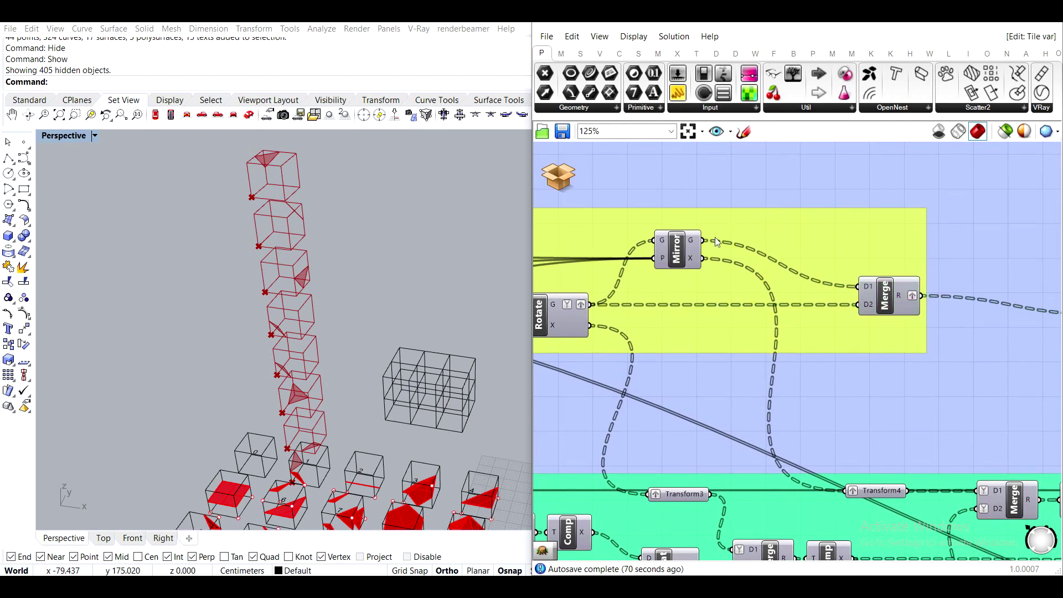
Add a Flatten Tree component beside Mirror and connect Mirror's G output to its T input.
{"action": "scroll", "coordinate": [732, 244], "scroll_direction": "up", "scroll_amount": 1}
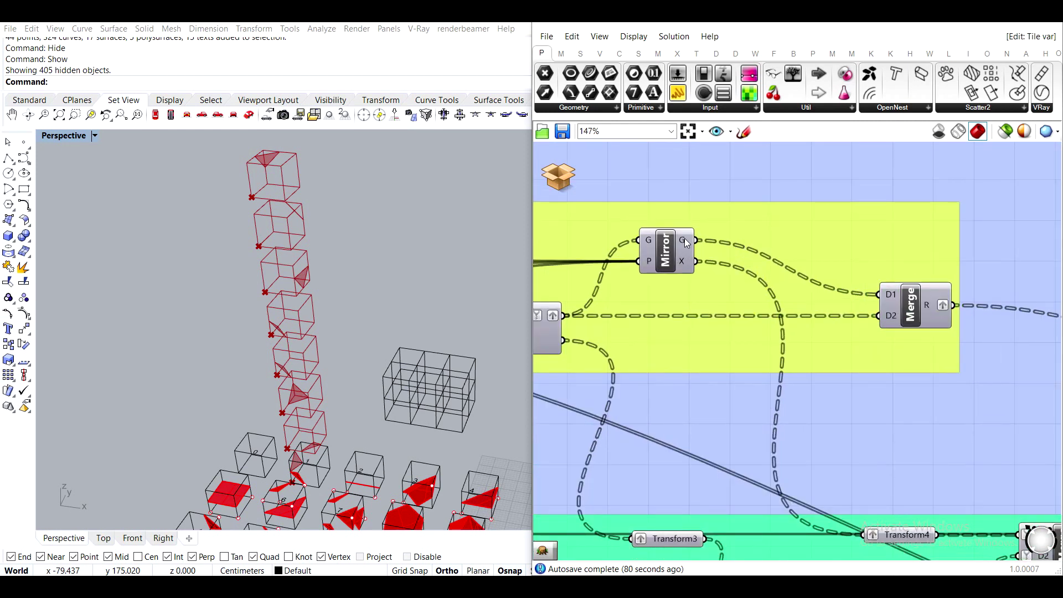
{"action": "mouse_move", "coordinate": [686, 242]}
{"action": "double_click", "coordinate": [737, 438]}
{"action": "type", "text": "fl"}
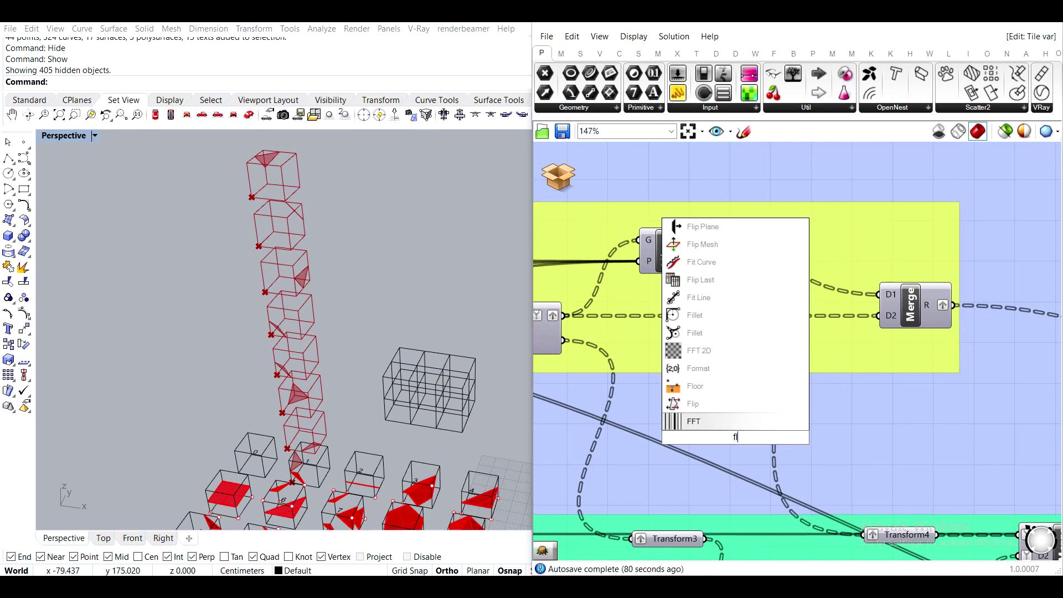
{"action": "type", "text": "atte"}
{"action": "left_click", "coordinate": [719, 425]}
{"action": "left_click_drag", "start_coordinate": [720, 428], "coordinate": [787, 259]}
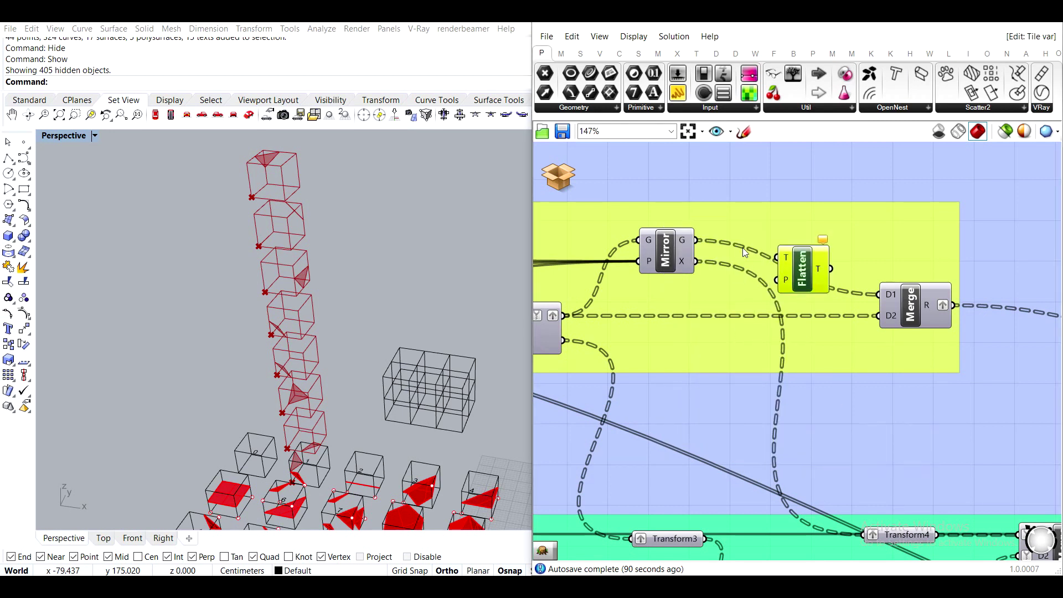
{"action": "right_click", "coordinate": [685, 239]}
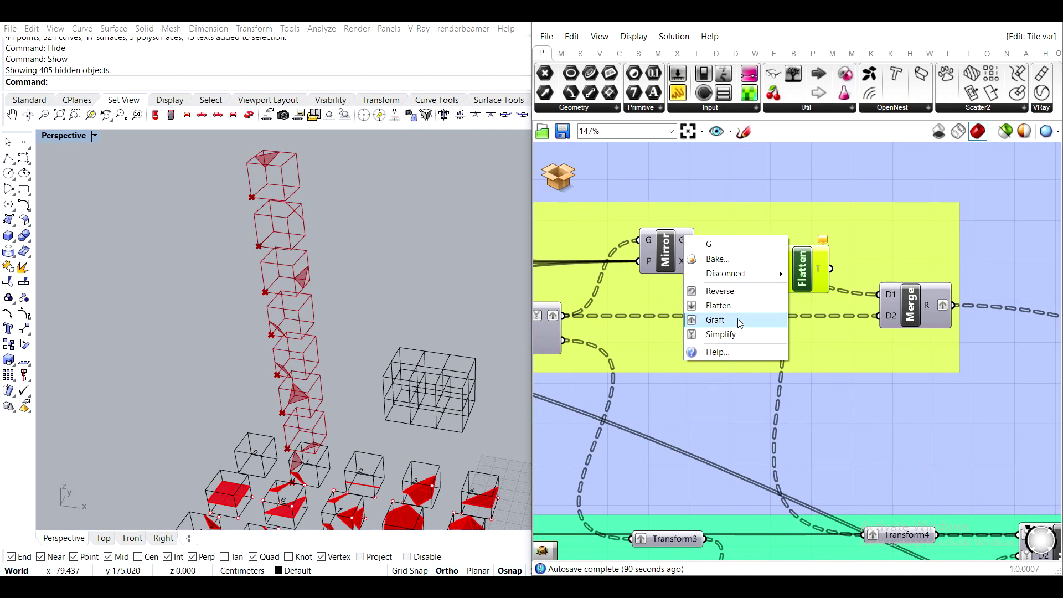
{"action": "left_click", "coordinate": [714, 305]}
{"action": "left_click_drag", "start_coordinate": [810, 277], "coordinate": [752, 244]}
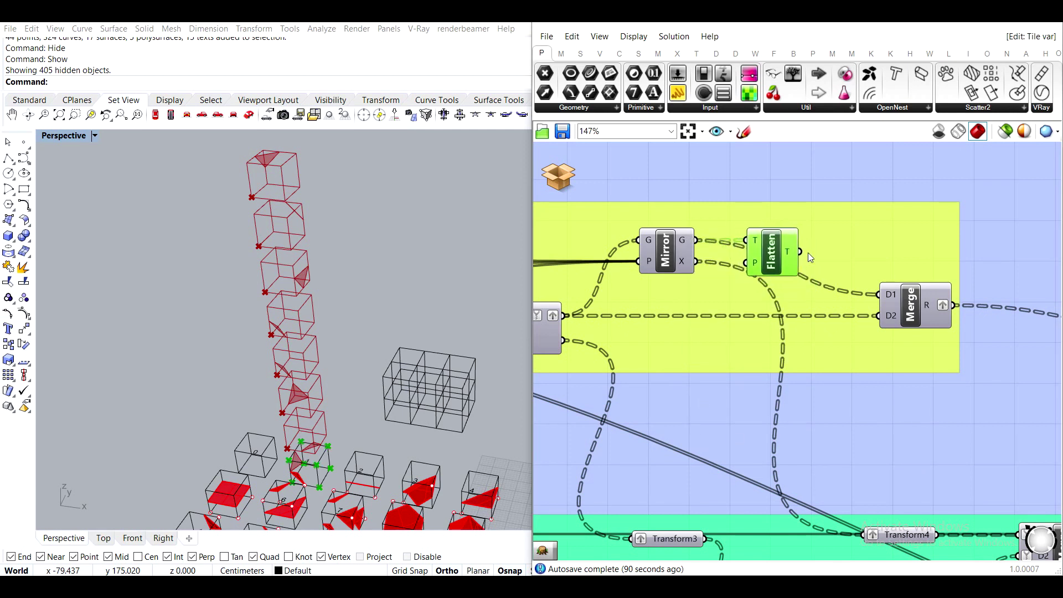
Replace Merge's D1 source with the Flatten component's T output and turn off the Flatten component's preview.
{"action": "mouse_move", "coordinate": [892, 300]}
{"action": "left_mouse_down"}
{"action": "mouse_move", "coordinate": [917, 301]}
{"action": "mouse_move", "coordinate": [905, 302]}
{"action": "left_mouse_up"}
{"action": "left_click_drag", "start_coordinate": [801, 252], "coordinate": [882, 294]}
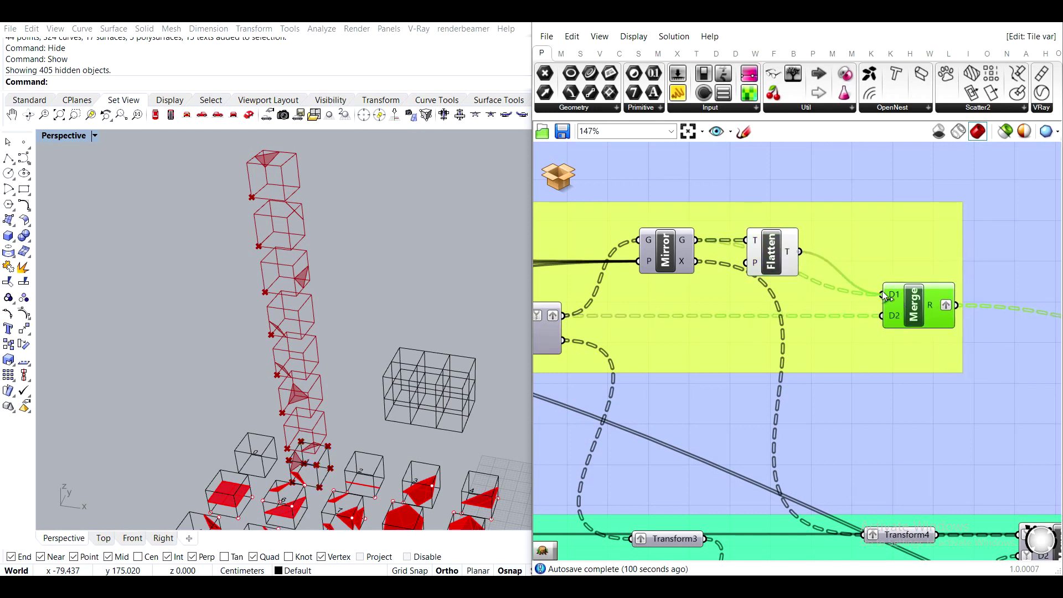
{"action": "left_click", "coordinate": [772, 257]}
{"action": "key", "text": "space"}
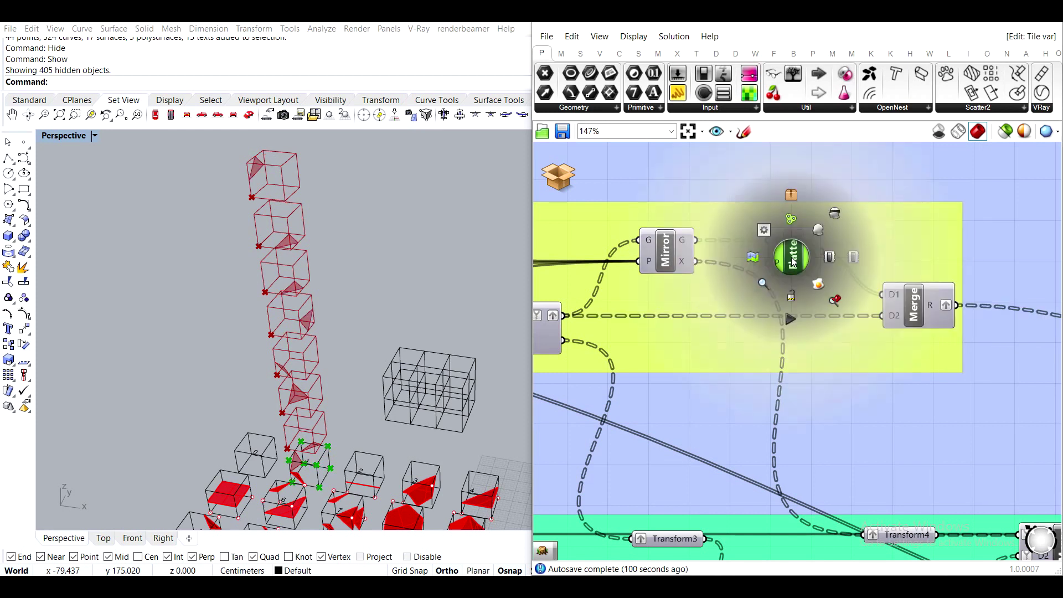
{"action": "left_click", "coordinate": [834, 214]}
{"action": "left_click", "coordinate": [792, 164]}
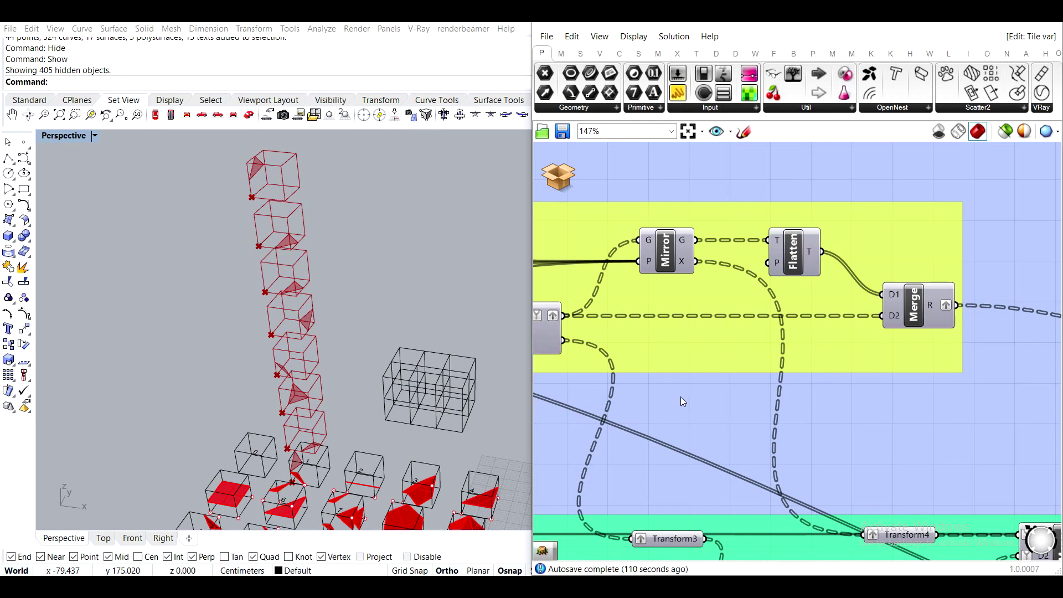
Duplicate the Flatten component below the original, feed it Rotate's G output and connect its result to Merge's D2 input.
{"action": "right_click_drag", "start_coordinate": [680, 397], "coordinate": [720, 400]}
{"action": "left_click", "coordinate": [833, 268]}
{"action": "left_click_drag", "start_coordinate": [833, 268], "coordinate": [834, 345], "text": "alt"}
{"action": "left_click_drag", "start_coordinate": [606, 322], "coordinate": [892, 331]}
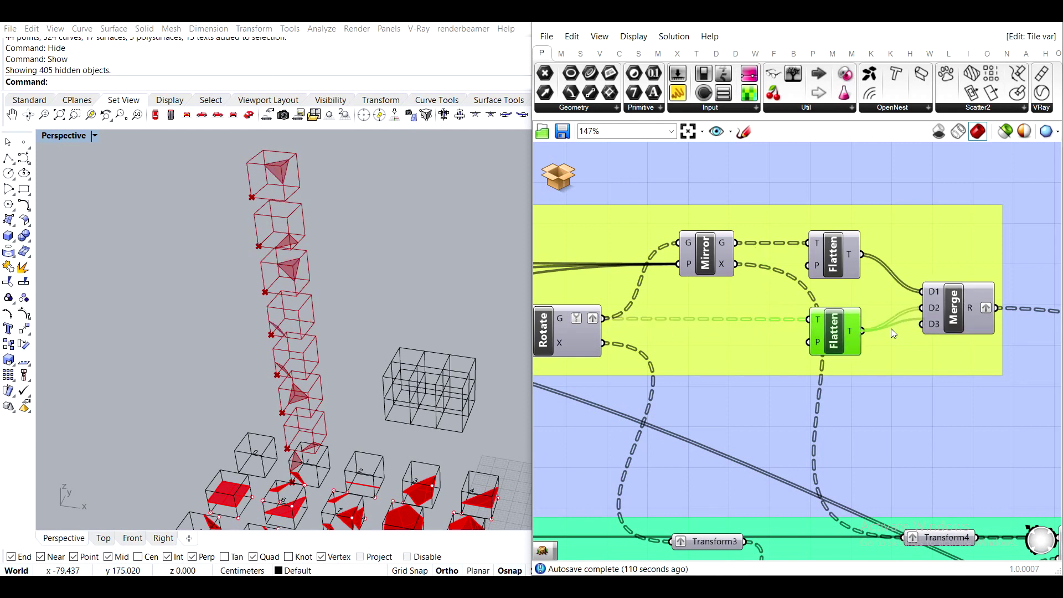
{"action": "left_click", "coordinate": [897, 388]}
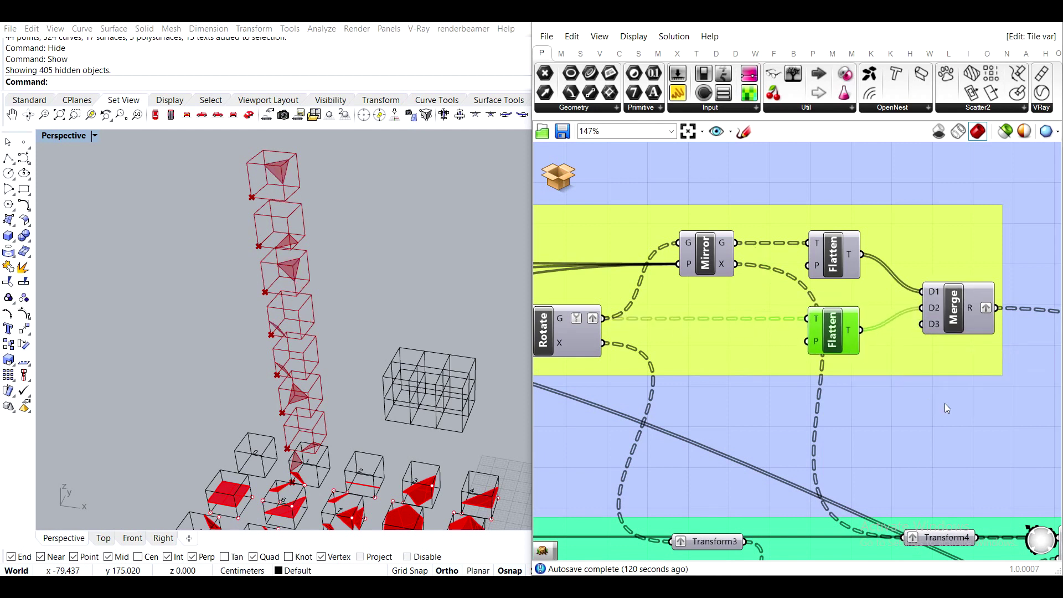
Remove the extra D3 input from the yellow group's Merge and turn off Graft on its R output.
{"action": "scroll", "coordinate": [975, 299], "scroll_direction": "up", "scroll_amount": 2}
{"action": "scroll", "coordinate": [975, 310], "scroll_direction": "up", "scroll_amount": 3}
{"action": "left_click", "coordinate": [938, 331]}
{"action": "scroll", "coordinate": [942, 332], "scroll_direction": "down", "scroll_amount": 3}
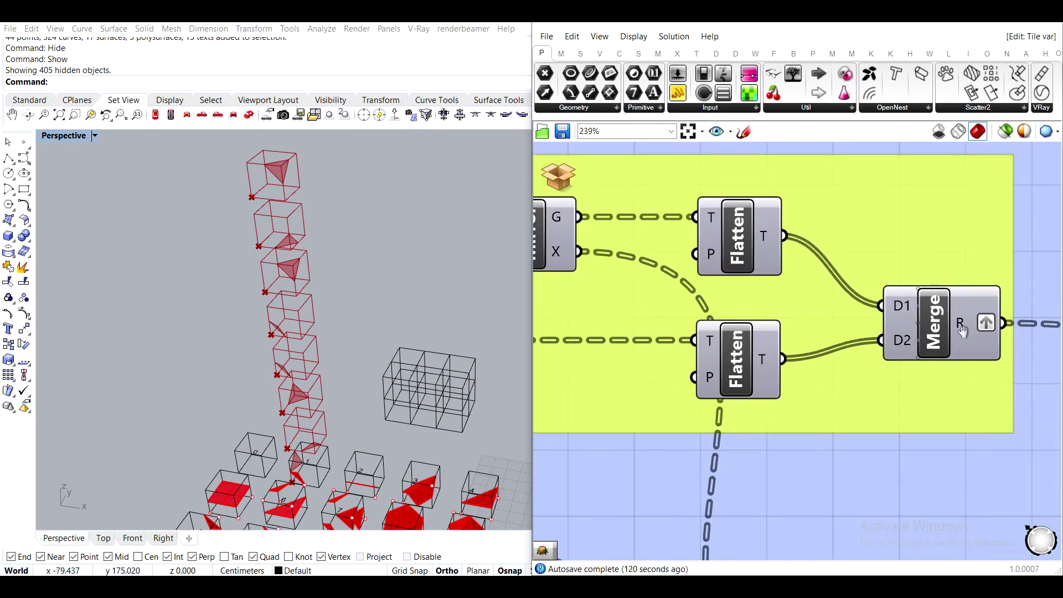
{"action": "right_click_drag", "start_coordinate": [978, 310], "coordinate": [845, 285]}
{"action": "scroll", "coordinate": [844, 286], "scroll_direction": "down", "scroll_amount": 4}
{"action": "scroll", "coordinate": [722, 290], "scroll_direction": "up", "scroll_amount": 1}
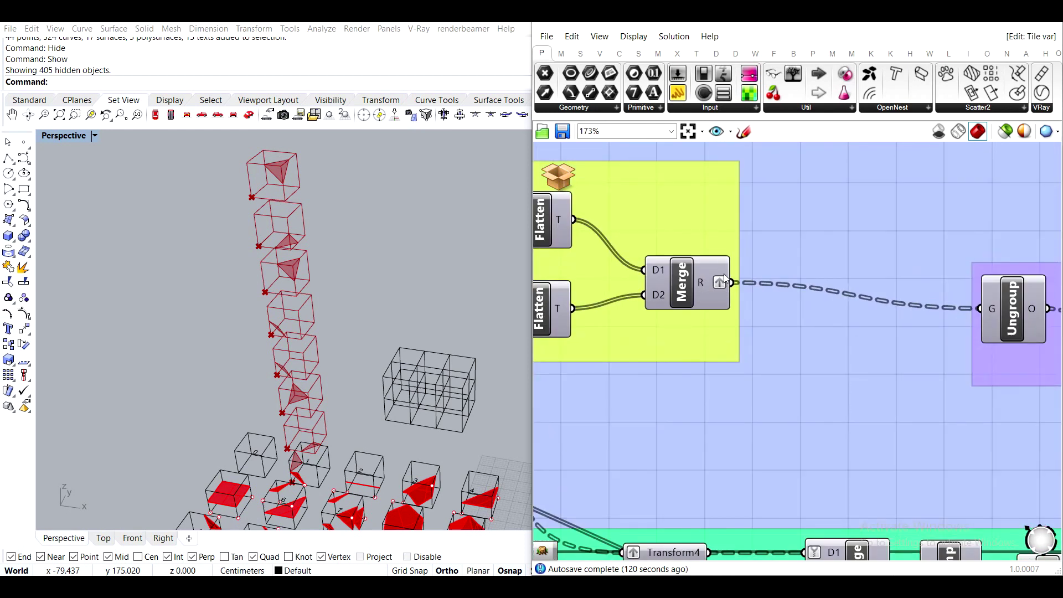
{"action": "right_click", "coordinate": [700, 280]}
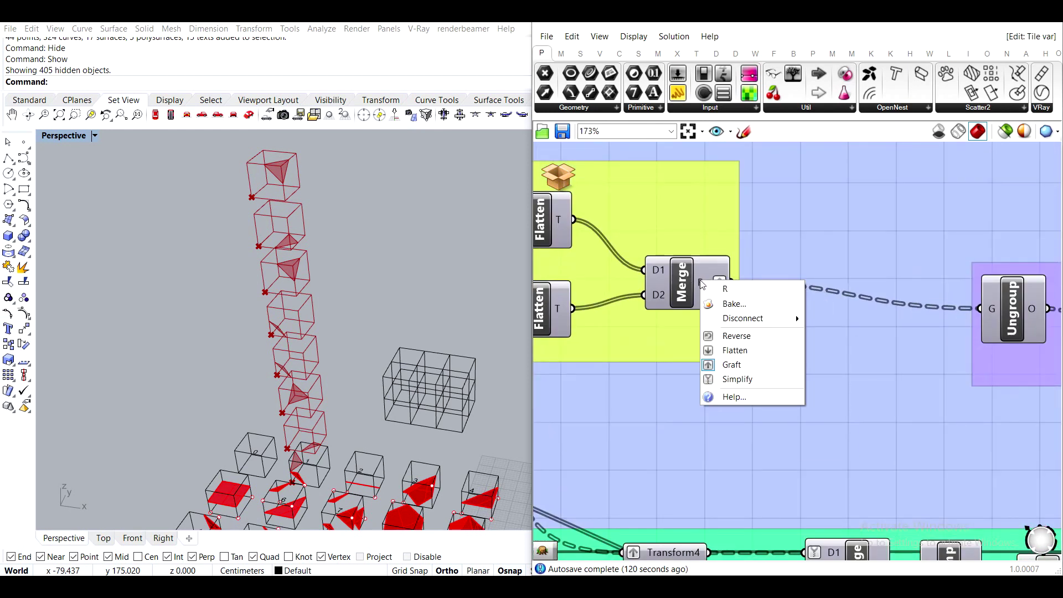
{"action": "left_click", "coordinate": [732, 364]}
Tidy the positions of the yellow group's Merge and lower Flatten components, and inspect Merge's R output data.
{"action": "right_click_drag", "start_coordinate": [730, 384], "coordinate": [873, 365]}
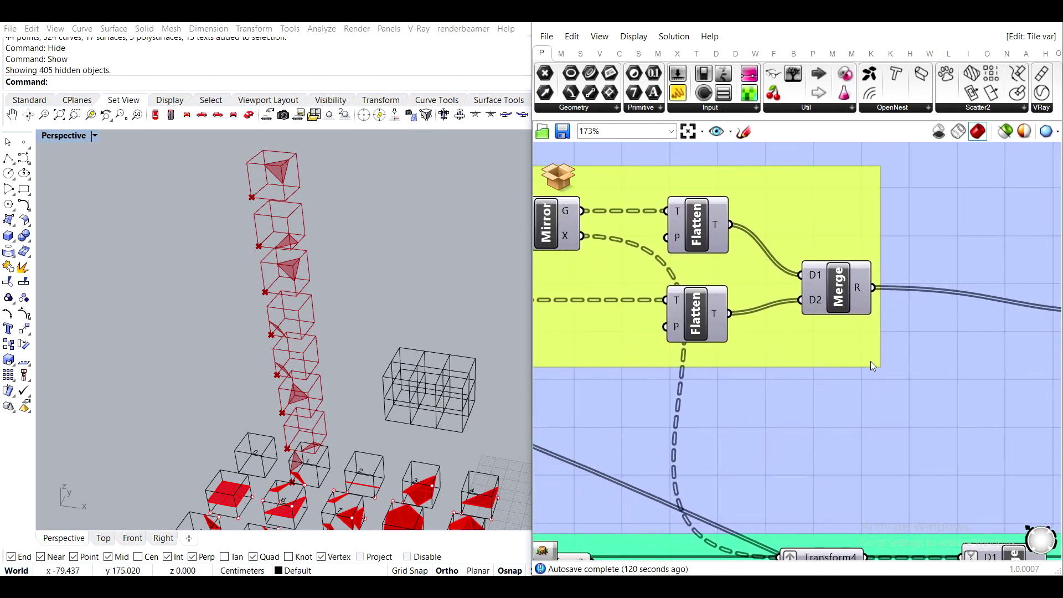
{"action": "scroll", "coordinate": [842, 249], "scroll_direction": "down", "scroll_amount": 1}
{"action": "right_click_drag", "start_coordinate": [792, 270], "coordinate": [883, 290]}
{"action": "left_click", "coordinate": [922, 320]}
{"action": "left_click_drag", "start_coordinate": [921, 321], "coordinate": [914, 311]}
{"action": "left_click_drag", "start_coordinate": [827, 325], "coordinate": [834, 324]}
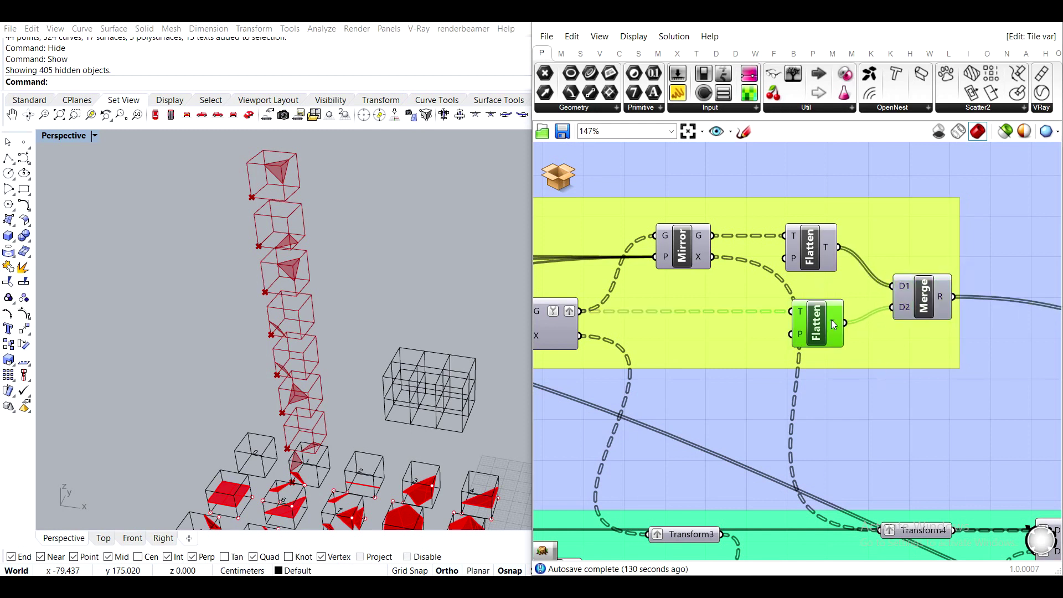
{"action": "right_click_drag", "start_coordinate": [924, 302], "coordinate": [876, 290]}
{"action": "mouse_move", "coordinate": [876, 290]}
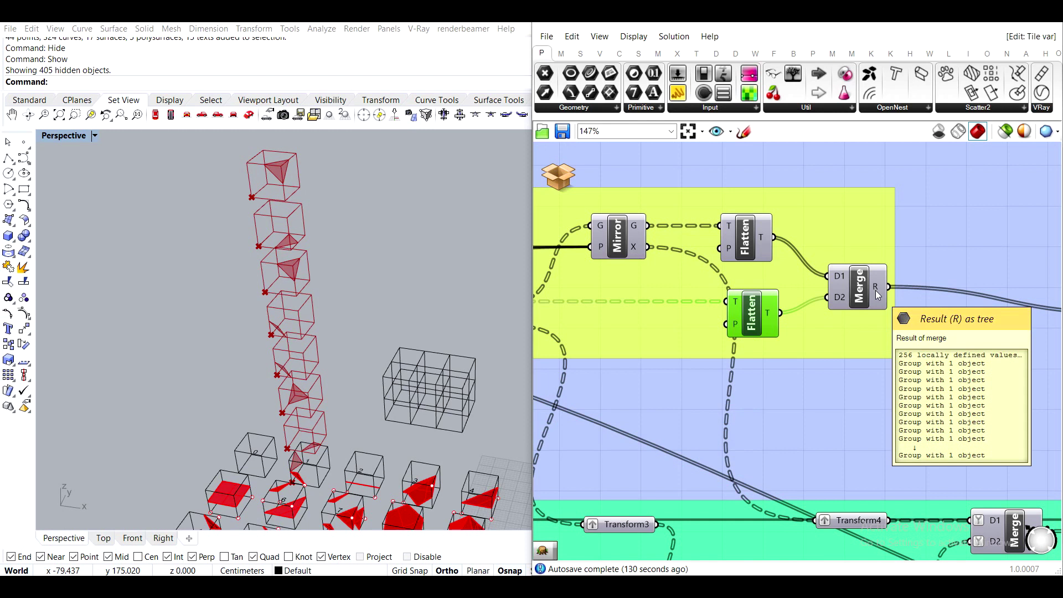
{"action": "scroll", "coordinate": [898, 264], "scroll_direction": "down", "scroll_amount": 2}
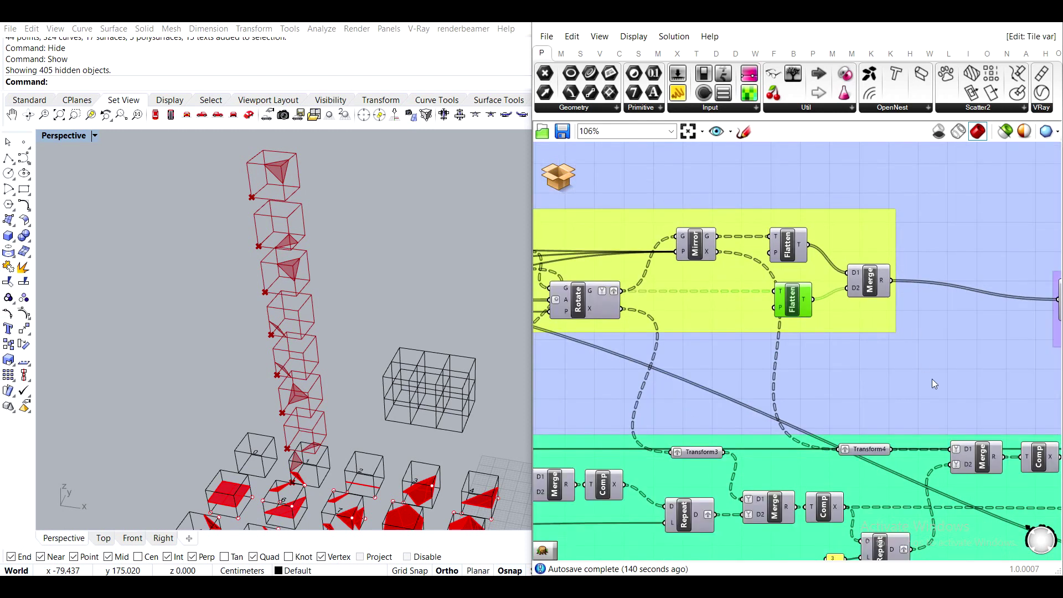
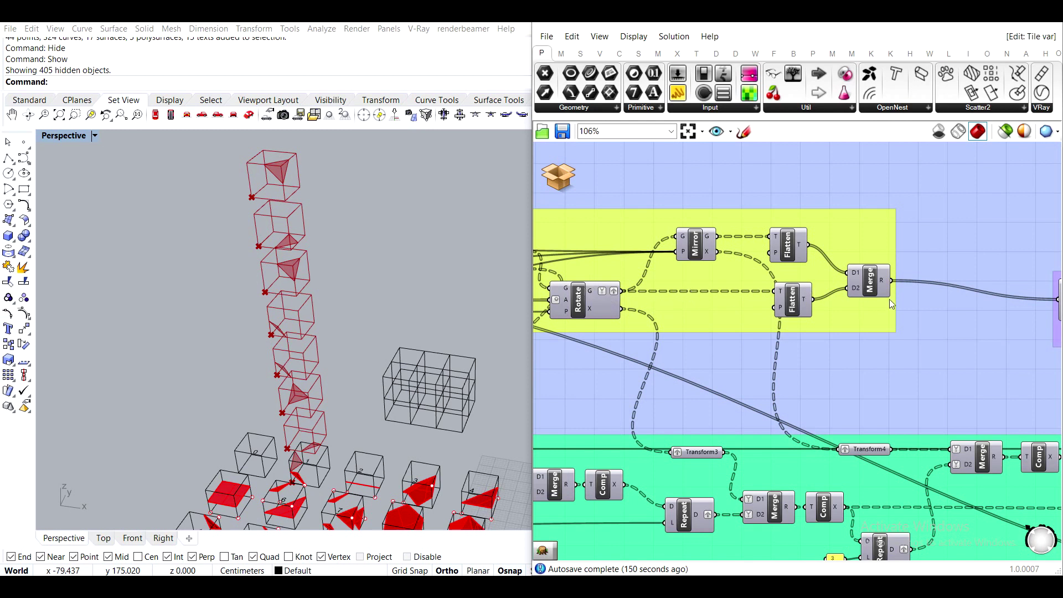
Delete the freehand scribble crossing the wires between Trim and the last Merge in the green group.
{"action": "scroll", "coordinate": [917, 372], "scroll_direction": "down", "scroll_amount": 2}
{"action": "right_click_drag", "start_coordinate": [921, 381], "coordinate": [862, 305]}
{"action": "scroll", "coordinate": [887, 382], "scroll_direction": "up", "scroll_amount": 1}
{"action": "right_click_drag", "start_coordinate": [886, 381], "coordinate": [675, 370]}
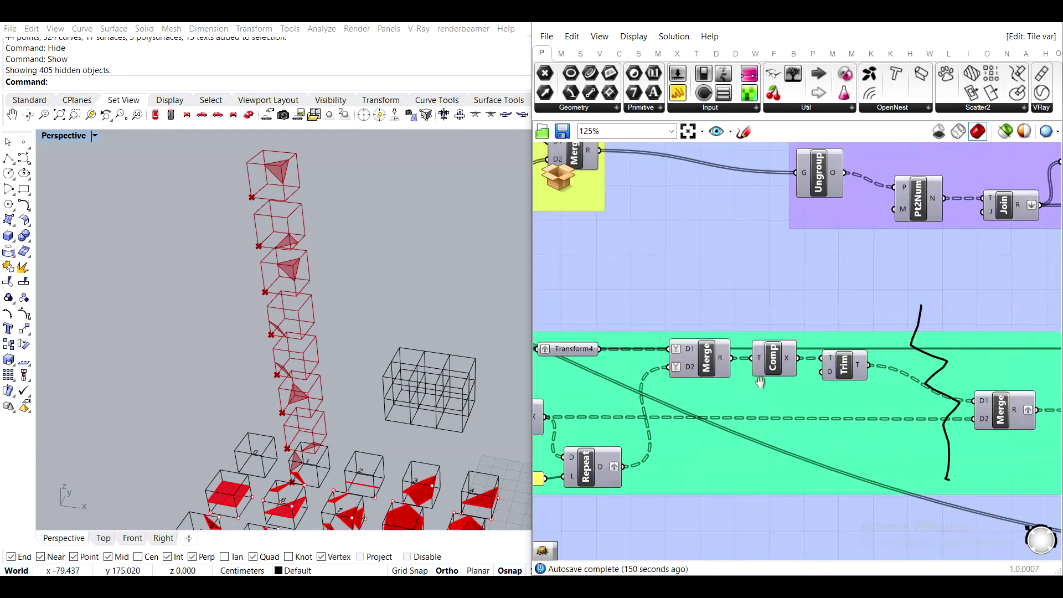
{"action": "right_click_drag", "start_coordinate": [925, 405], "coordinate": [645, 387]}
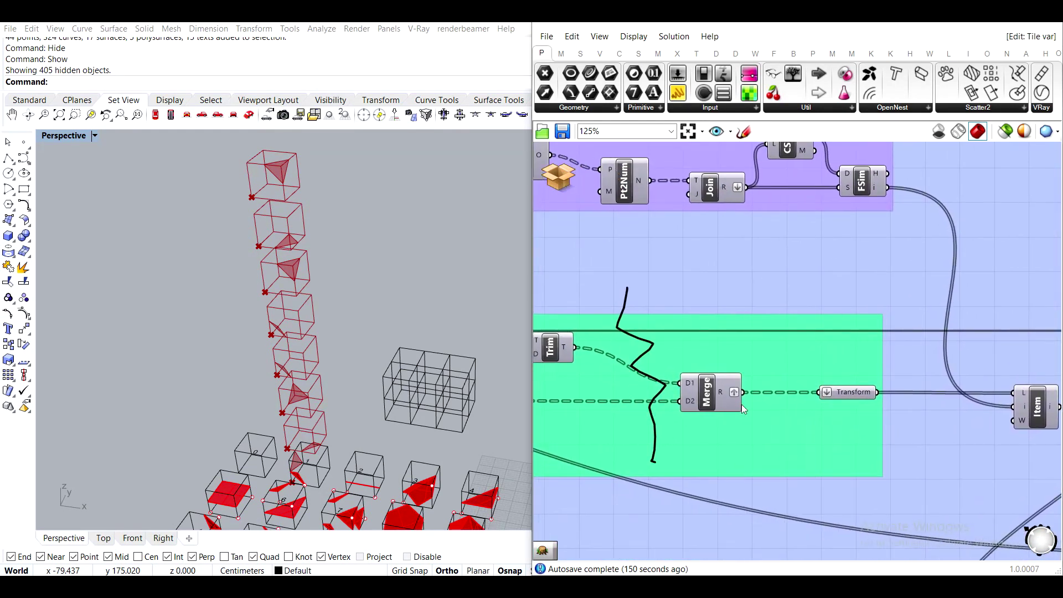
{"action": "scroll", "coordinate": [763, 425], "scroll_direction": "down", "scroll_amount": 3}
{"action": "scroll", "coordinate": [755, 310], "scroll_direction": "up", "scroll_amount": 4}
{"action": "scroll", "coordinate": [793, 368], "scroll_direction": "down", "scroll_amount": 2}
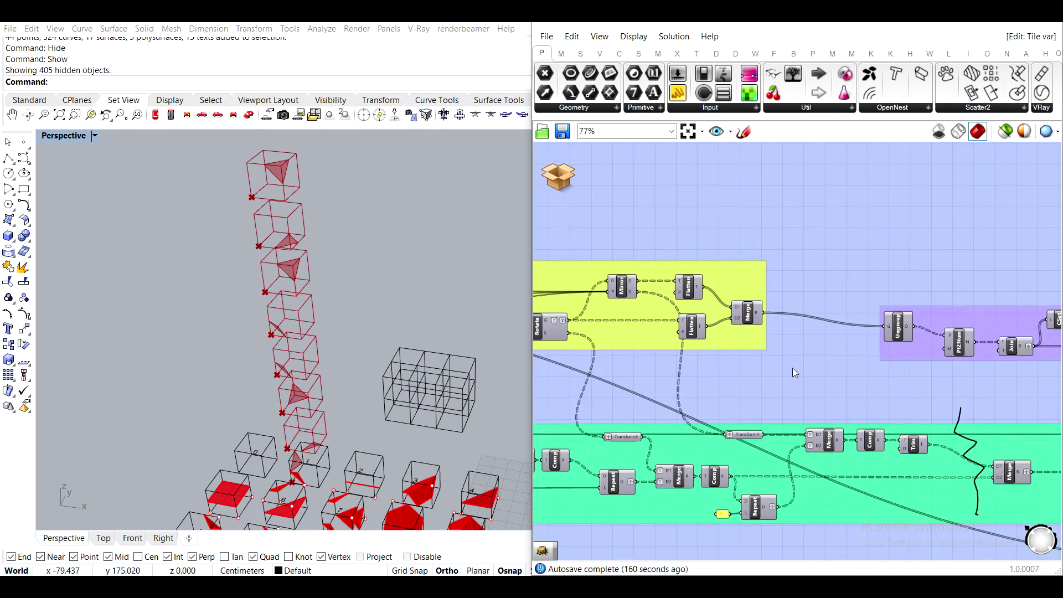
{"action": "right_click_drag", "start_coordinate": [793, 367], "coordinate": [598, 261]}
{"action": "scroll", "coordinate": [708, 232], "scroll_direction": "up", "scroll_amount": 4}
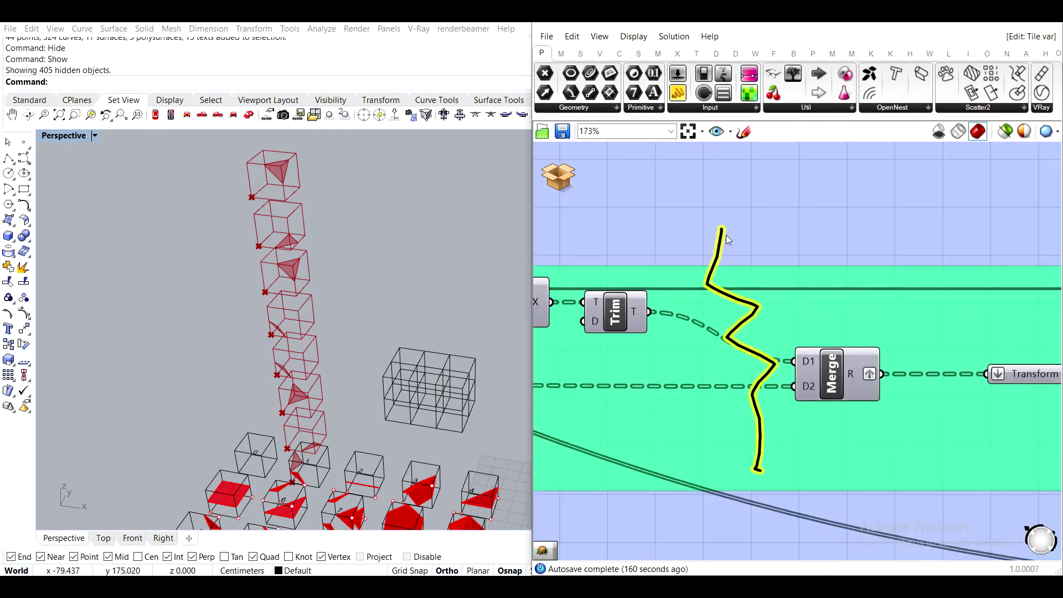
{"action": "key", "text": "Delete"}
Remove the Trim component that follows the upper Comp component in the green group.
{"action": "scroll", "coordinate": [727, 235], "scroll_direction": "down", "scroll_amount": 1}
{"action": "right_click_drag", "start_coordinate": [588, 318], "coordinate": [753, 334]}
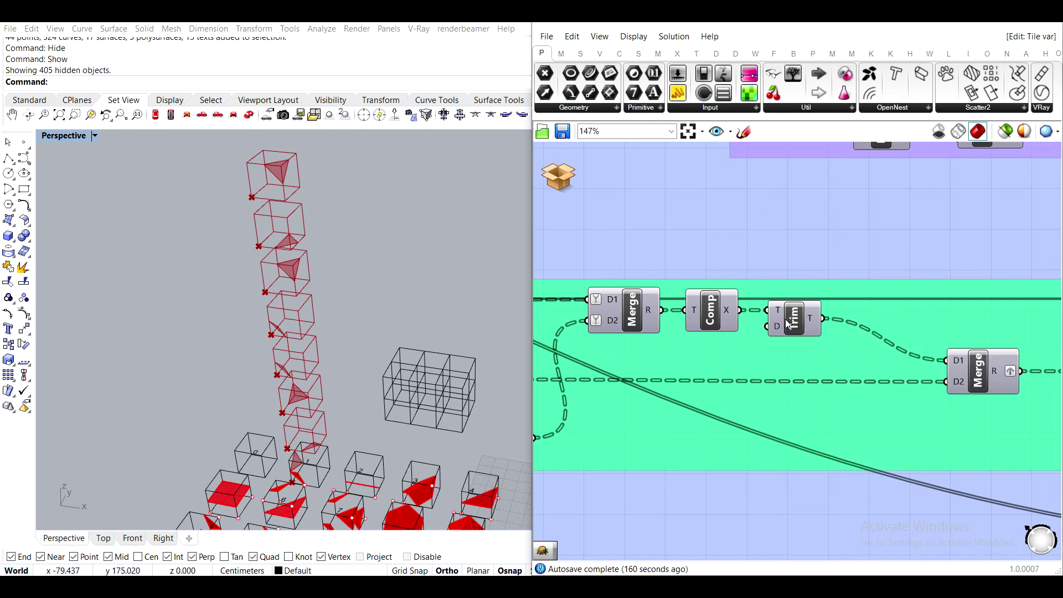
{"action": "left_click", "coordinate": [742, 136]}
{"action": "mouse_move", "coordinate": [803, 237]}
{"action": "left_mouse_down"}
{"action": "mouse_move", "coordinate": [763, 361]}
{"action": "mouse_move", "coordinate": [820, 356]}
{"action": "left_mouse_up"}
{"action": "left_click", "coordinate": [834, 155]}
{"action": "left_click", "coordinate": [796, 329]}
{"action": "key", "text": "Delete"}
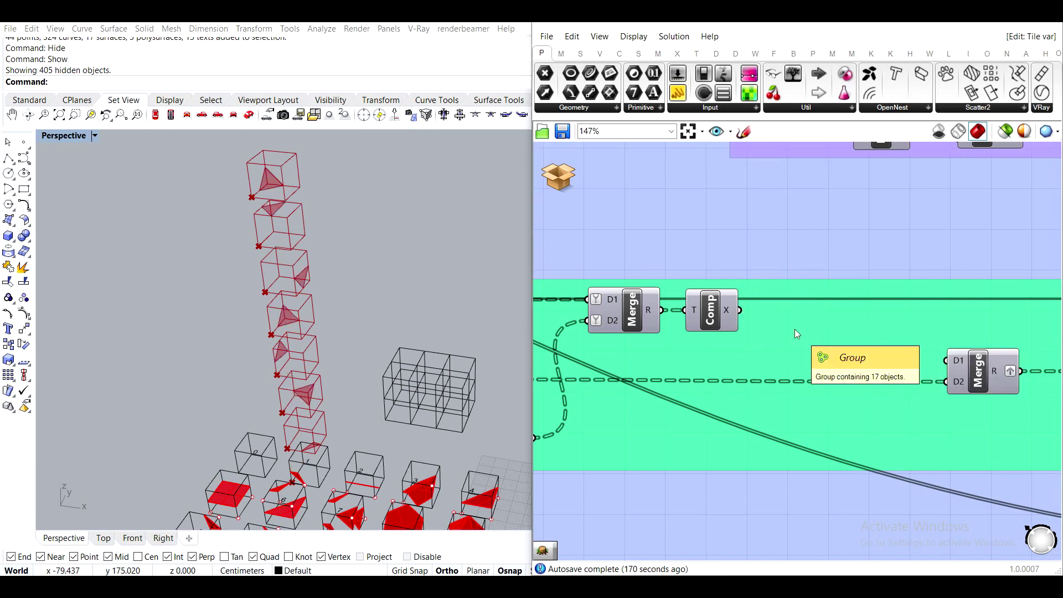
Add a Flatten Tree component in the green group in place of Trim and feed it the upper Comp's X output.
{"action": "double_click", "coordinate": [799, 228]}
{"action": "type", "text": "flatt"}
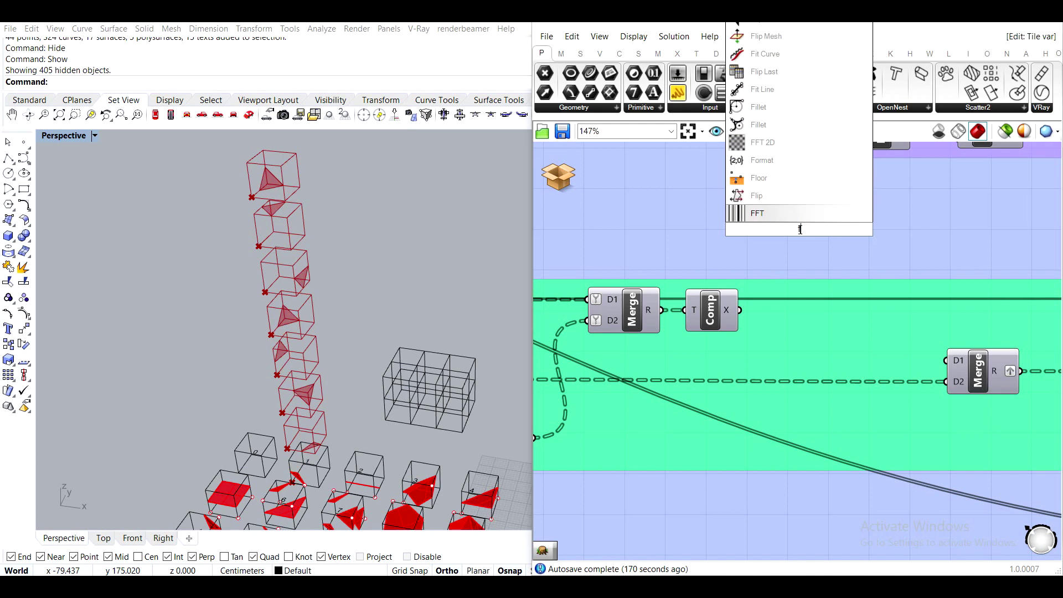
{"action": "key", "text": "Return"}
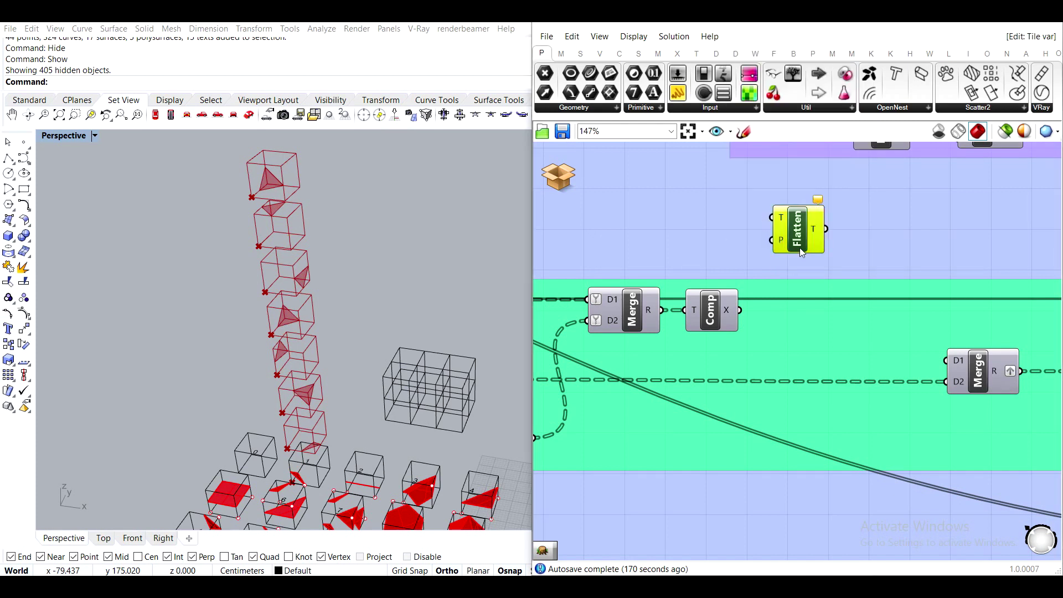
{"action": "left_click_drag", "start_coordinate": [800, 248], "coordinate": [814, 354]}
{"action": "left_click_drag", "start_coordinate": [740, 310], "coordinate": [800, 330]}
Examine how Mirror's X output reaches the Transform4 parameter and the green group's Merge, Comp and Flatten chain.
{"action": "scroll", "coordinate": [822, 329], "scroll_direction": "down", "scroll_amount": 2}
{"action": "right_click_drag", "start_coordinate": [588, 338], "coordinate": [699, 334]}
{"action": "scroll", "coordinate": [699, 332], "scroll_direction": "up", "scroll_amount": 2}
{"action": "left_click", "coordinate": [700, 301]}
{"action": "scroll", "coordinate": [700, 302], "scroll_direction": "down", "scroll_amount": 2}
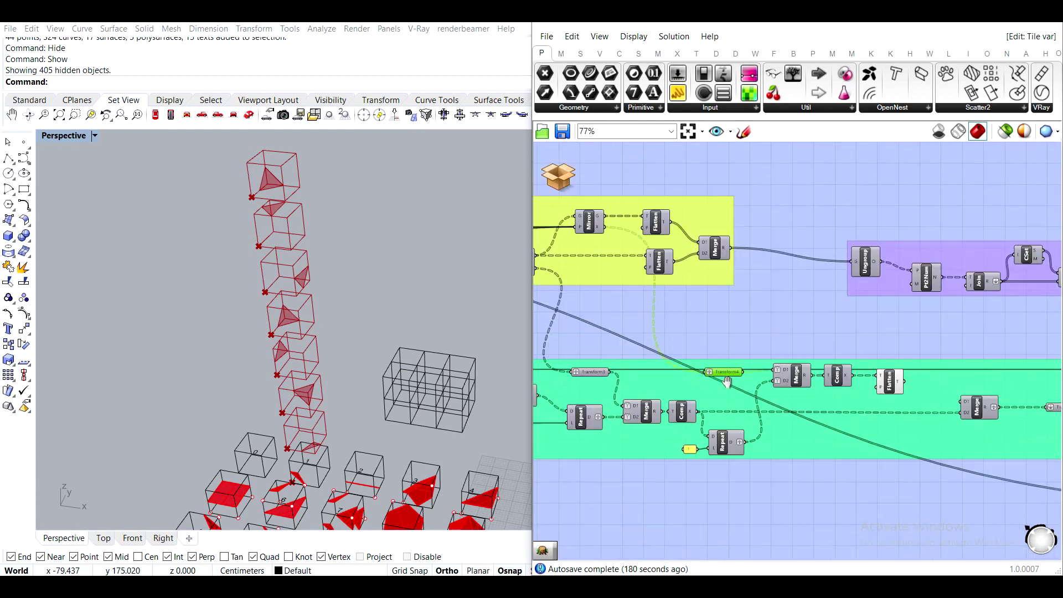
{"action": "scroll", "coordinate": [627, 255], "scroll_direction": "up", "scroll_amount": 1}
{"action": "right_click_drag", "start_coordinate": [725, 382], "coordinate": [678, 286]}
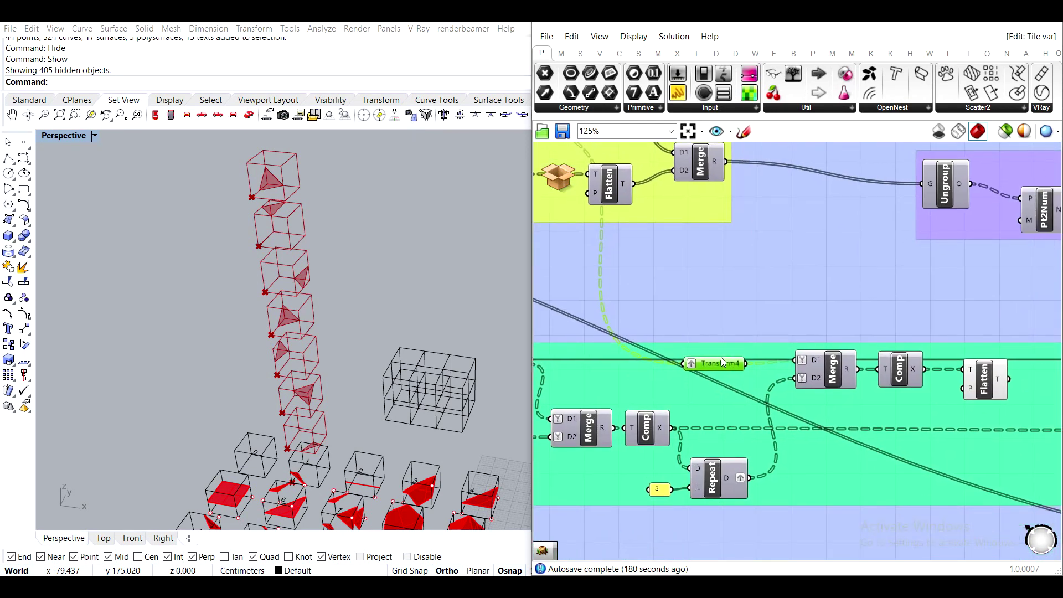
{"action": "scroll", "coordinate": [719, 364], "scroll_direction": "down", "scroll_amount": 2}
{"action": "right_click_drag", "start_coordinate": [733, 354], "coordinate": [789, 374]}
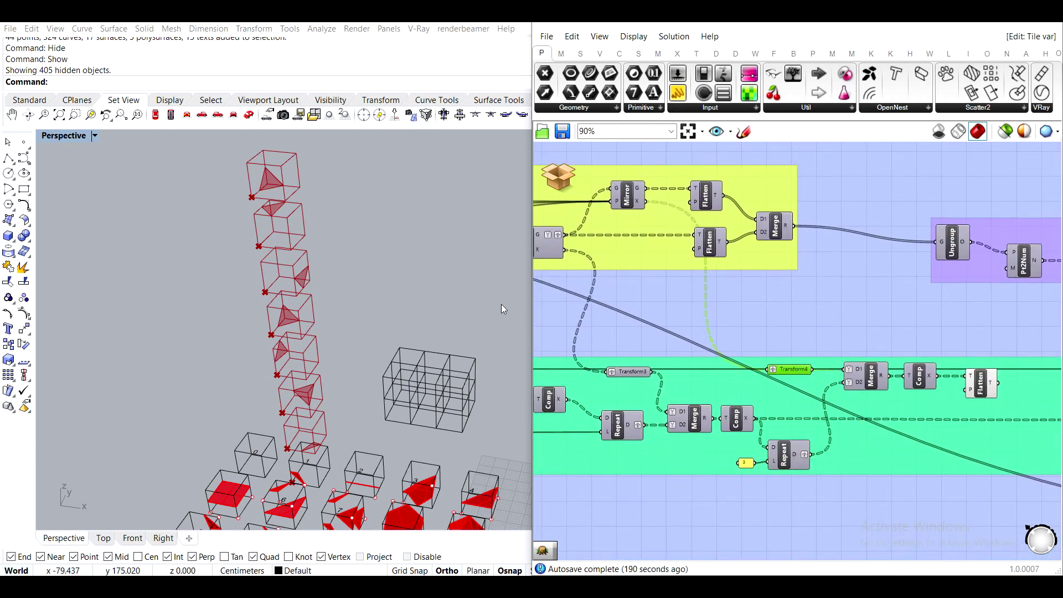
{"action": "right_click_drag", "start_coordinate": [765, 429], "coordinate": [805, 433]}
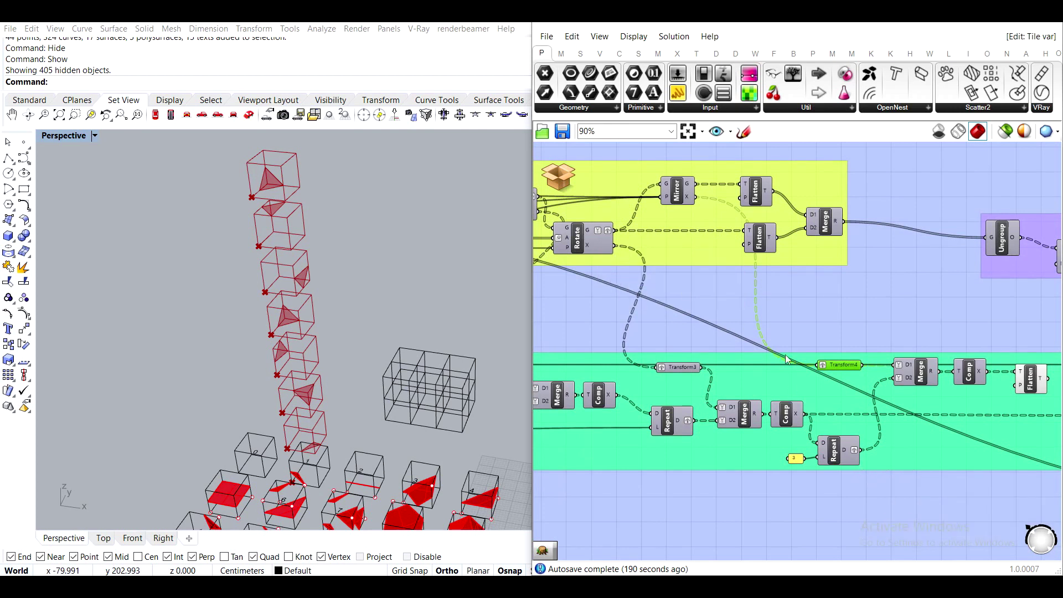
{"action": "right_click_drag", "start_coordinate": [1003, 477], "coordinate": [889, 472]}
Connect the green group's Flatten T output to the D1 input of the last Merge.
{"action": "scroll", "coordinate": [899, 367], "scroll_direction": "up", "scroll_amount": 2}
{"action": "scroll", "coordinate": [754, 328], "scroll_direction": "up", "scroll_amount": 3}
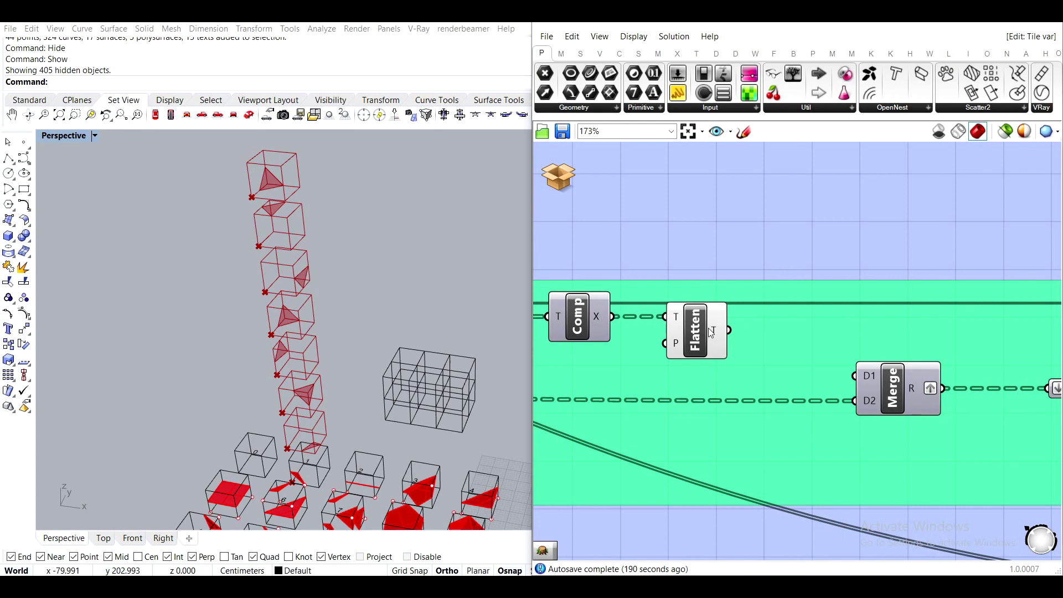
{"action": "left_click_drag", "start_coordinate": [728, 331], "coordinate": [867, 382]}
Add a second Flatten Tree below the first, flatten the lower Comp's X output and connect the result to Merge's D2 input.
{"action": "scroll", "coordinate": [794, 498], "scroll_direction": "down", "scroll_amount": 2}
{"action": "right_click_drag", "start_coordinate": [743, 477], "coordinate": [799, 459]}
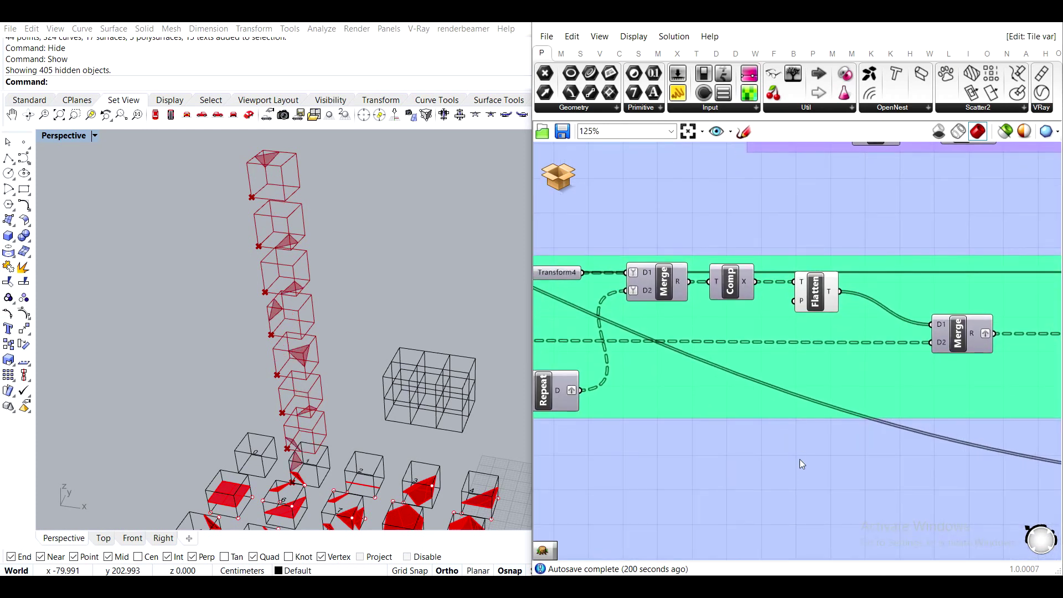
{"action": "double_click", "coordinate": [800, 460]}
{"action": "type", "text": "flatten"}
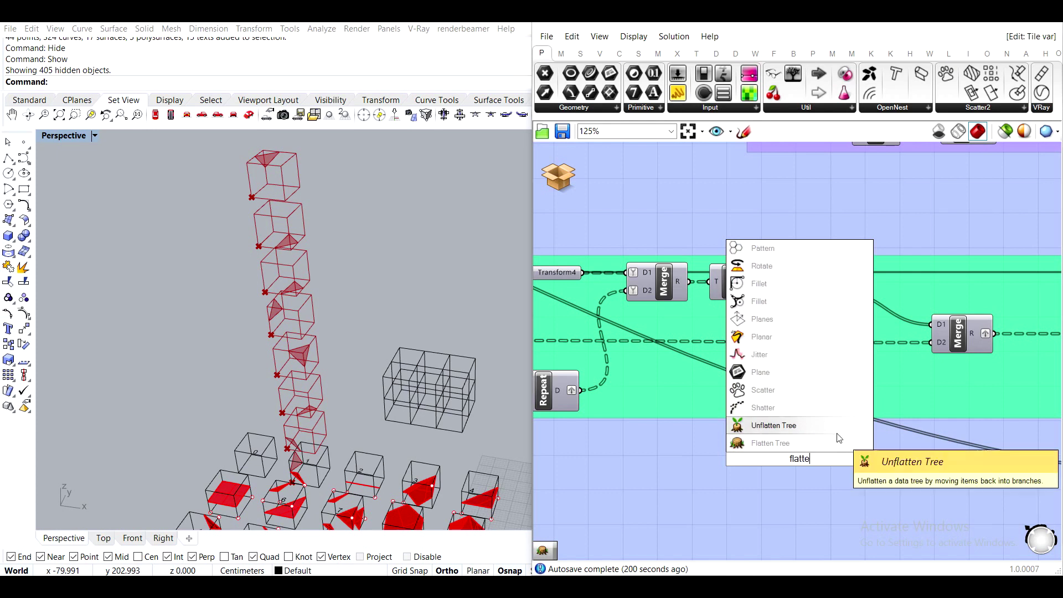
{"action": "key", "text": "Return"}
{"action": "left_click_drag", "start_coordinate": [799, 462], "coordinate": [815, 372]}
{"action": "scroll", "coordinate": [815, 372], "scroll_direction": "down", "scroll_amount": 2}
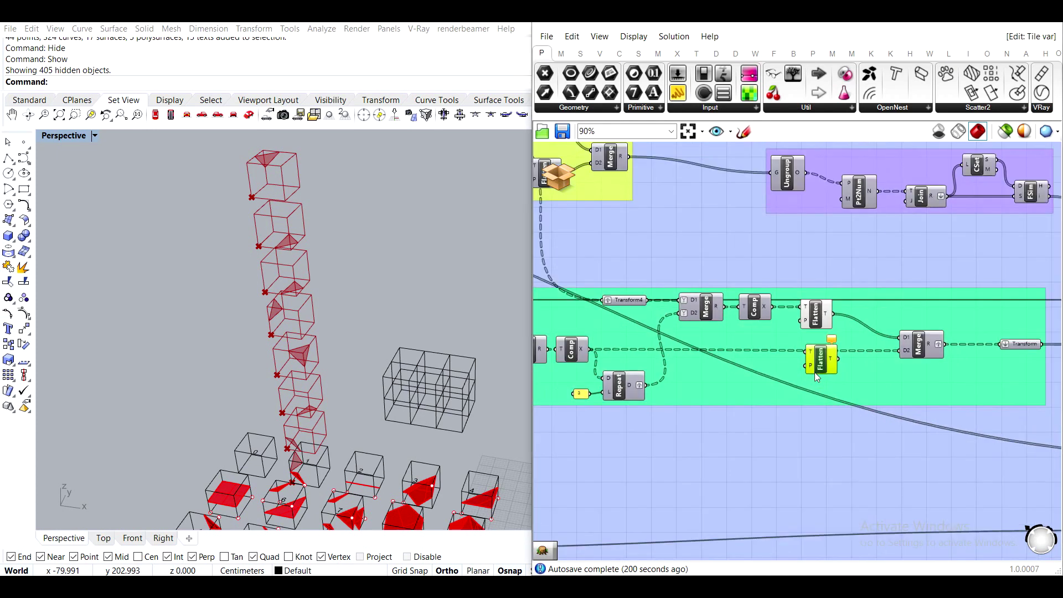
{"action": "scroll", "coordinate": [646, 364], "scroll_direction": "up", "scroll_amount": 2}
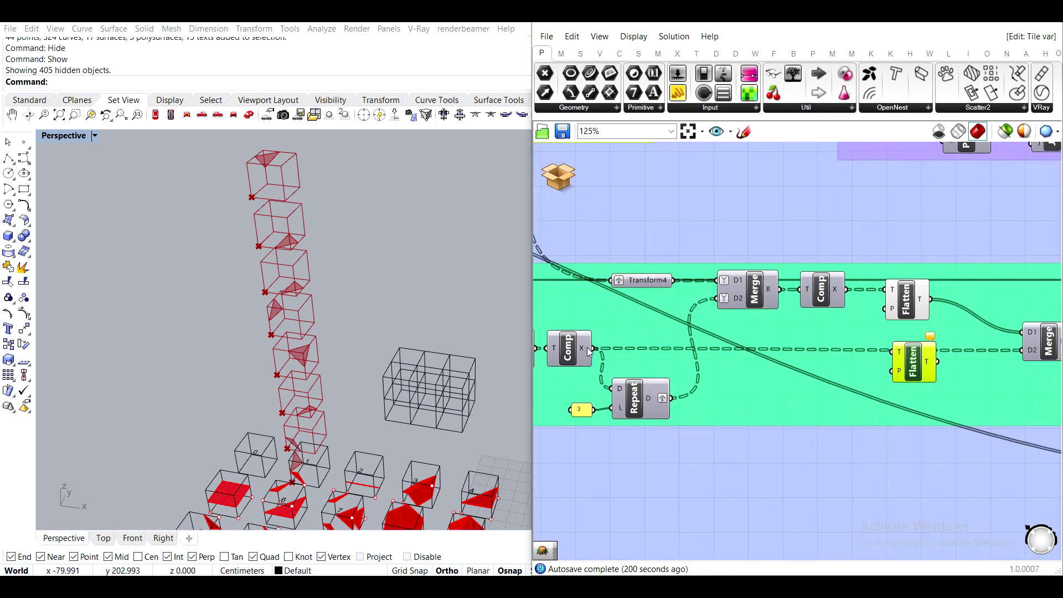
{"action": "left_click_drag", "start_coordinate": [917, 358], "coordinate": [1022, 350]}
Remove the extra D3 input from the green group's last Merge and turn off Graft on its R output.
{"action": "right_click_drag", "start_coordinate": [1014, 369], "coordinate": [784, 405]}
{"action": "scroll", "coordinate": [791, 382], "scroll_direction": "up", "scroll_amount": 6}
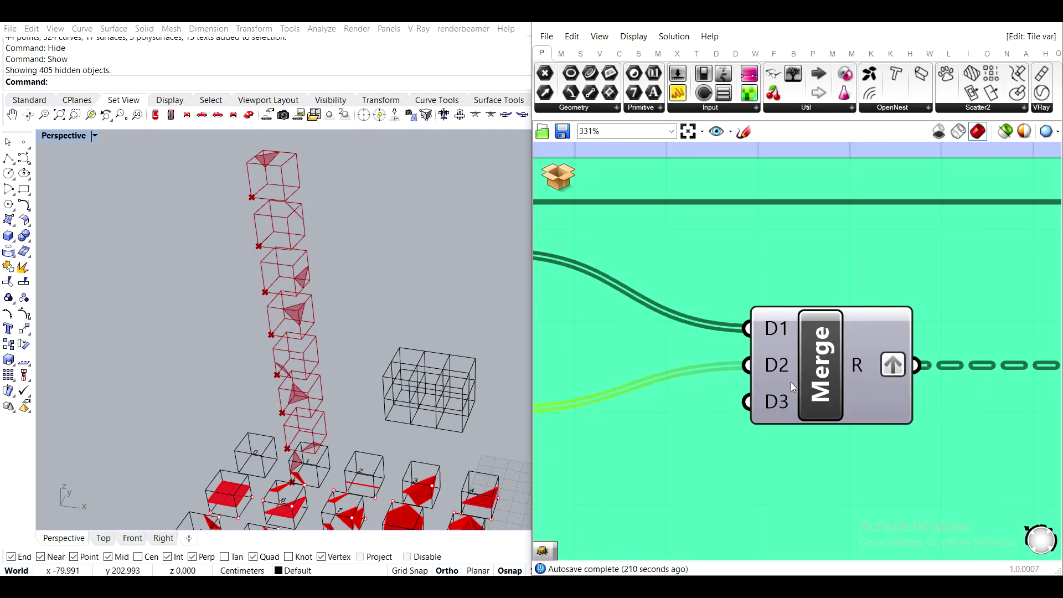
{"action": "left_click", "coordinate": [797, 403]}
{"action": "scroll", "coordinate": [786, 413], "scroll_direction": "down", "scroll_amount": 6}
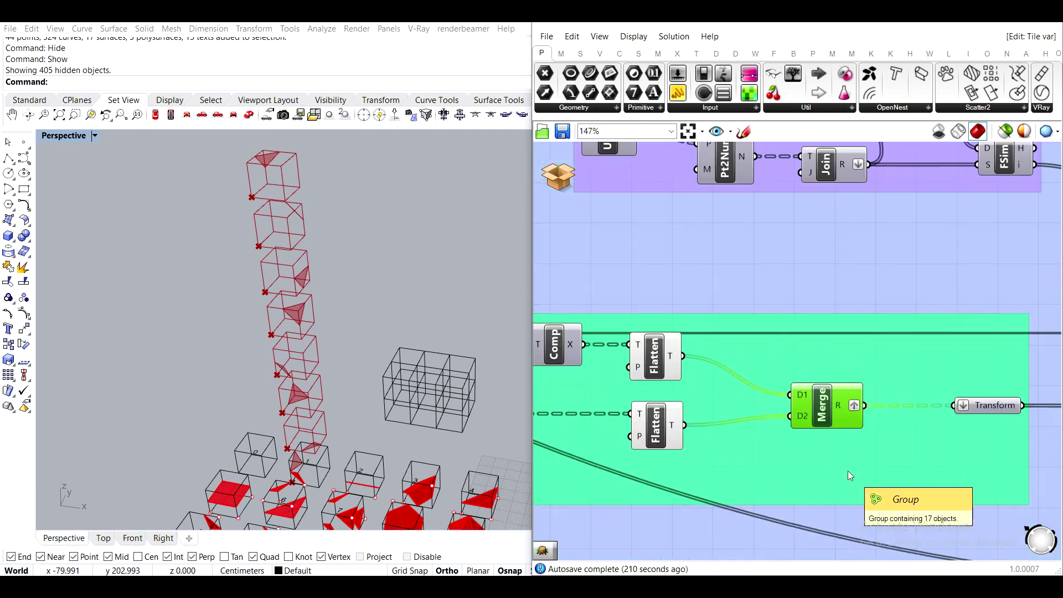
{"action": "scroll", "coordinate": [848, 471], "scroll_direction": "up", "scroll_amount": 2}
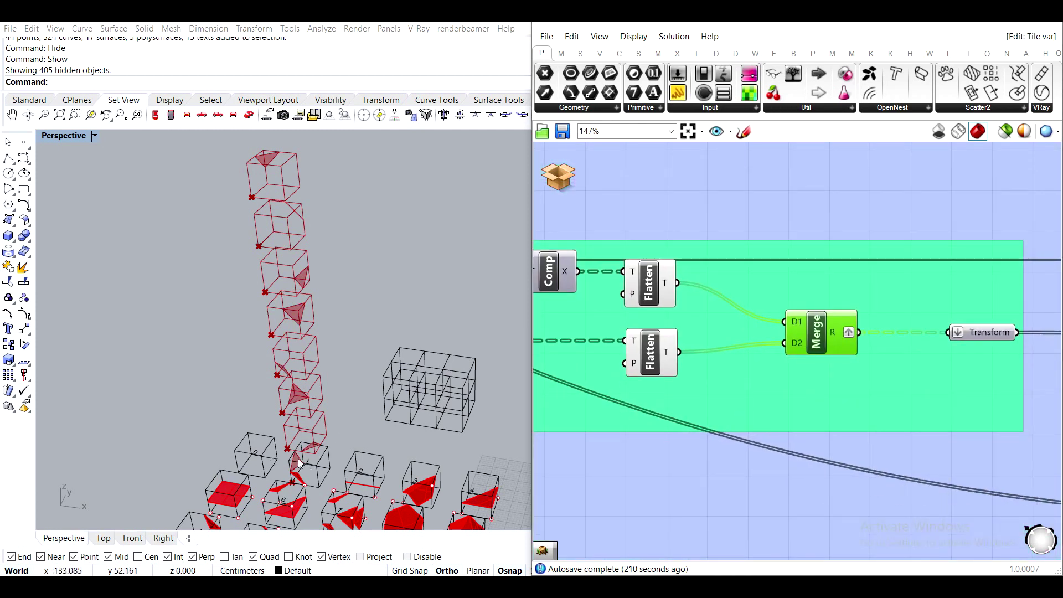
{"action": "right_click", "coordinate": [852, 333]}
{"action": "left_click", "coordinate": [879, 412]}
{"action": "key", "text": "ctrl+z"}
{"action": "left_click", "coordinate": [720, 299]}
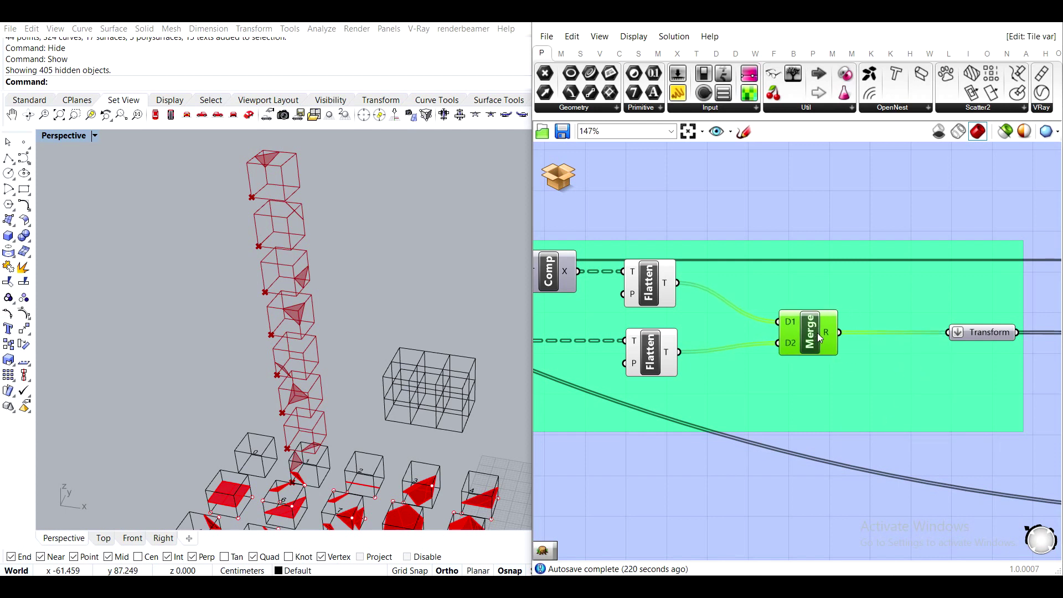
Turn off the preview of both Flatten components in the green group.
{"action": "right_click_drag", "start_coordinate": [630, 451], "coordinate": [706, 443]}
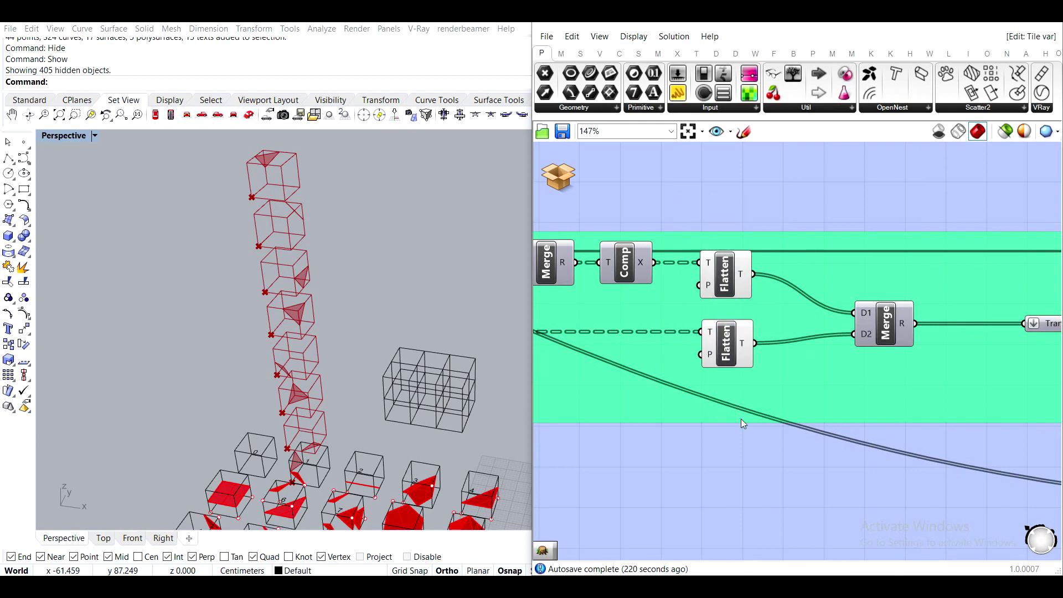
{"action": "left_click_drag", "start_coordinate": [736, 457], "coordinate": [684, 230]}
{"action": "middle_click", "coordinate": [684, 228]}
{"action": "left_click", "coordinate": [725, 181]}
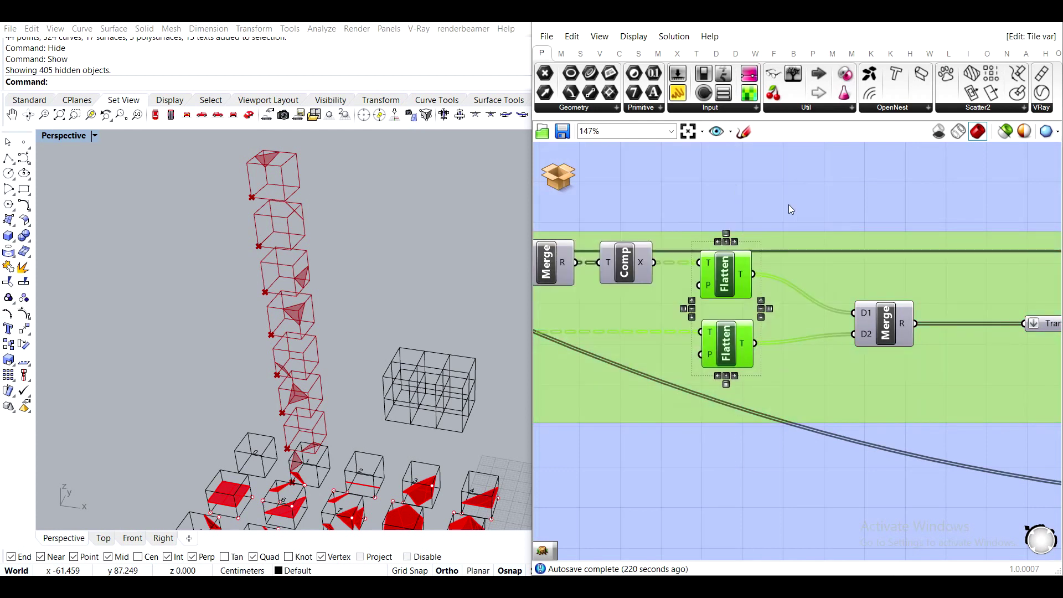
{"action": "left_click", "coordinate": [789, 204]}
Inspect the stacked tile variations above box 1 and the numbered tile boxes in the Perspective viewport.
{"action": "right_click_drag", "start_coordinate": [267, 420], "coordinate": [355, 450]}
{"action": "scroll", "coordinate": [277, 452], "scroll_direction": "up", "scroll_amount": 4}
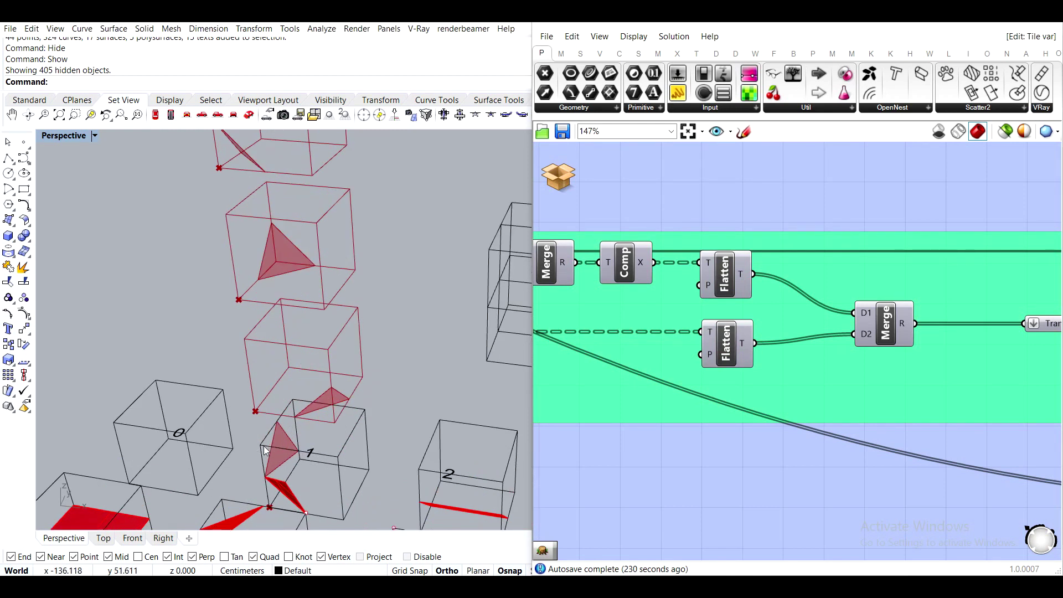
{"action": "scroll", "coordinate": [338, 421], "scroll_direction": "down", "scroll_amount": 2}
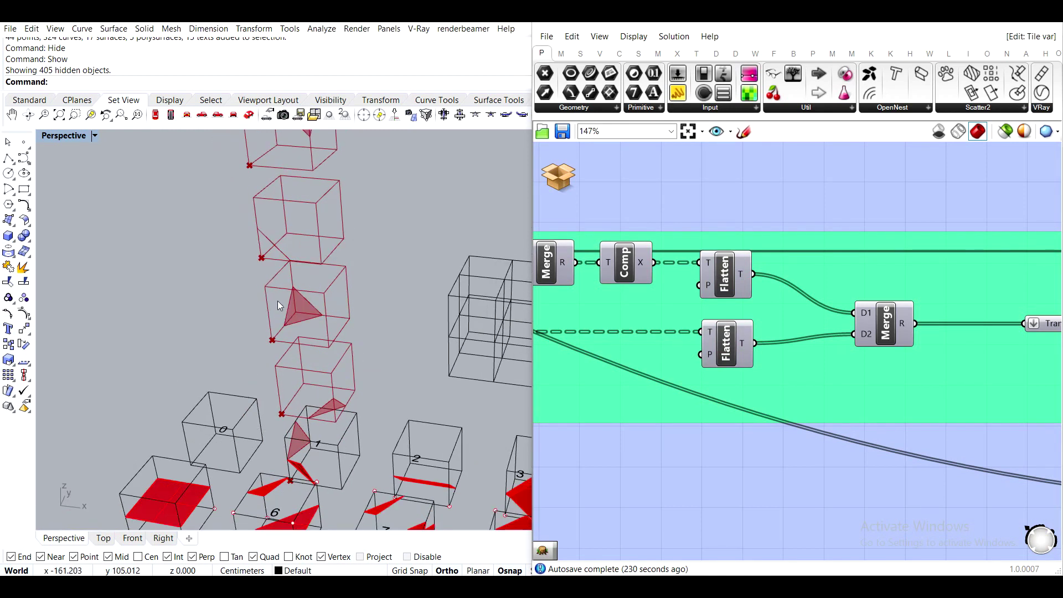
{"action": "scroll", "coordinate": [296, 311], "scroll_direction": "down", "scroll_amount": 3}
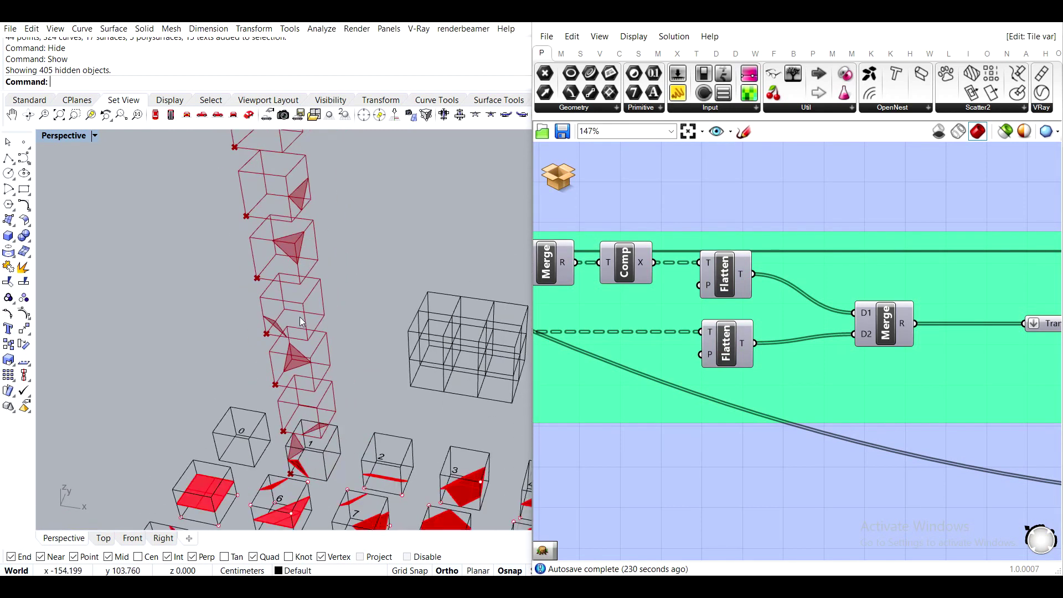
{"action": "scroll", "coordinate": [284, 244], "scroll_direction": "down", "scroll_amount": 2}
{"action": "scroll", "coordinate": [347, 296], "scroll_direction": "down", "scroll_amount": 1}
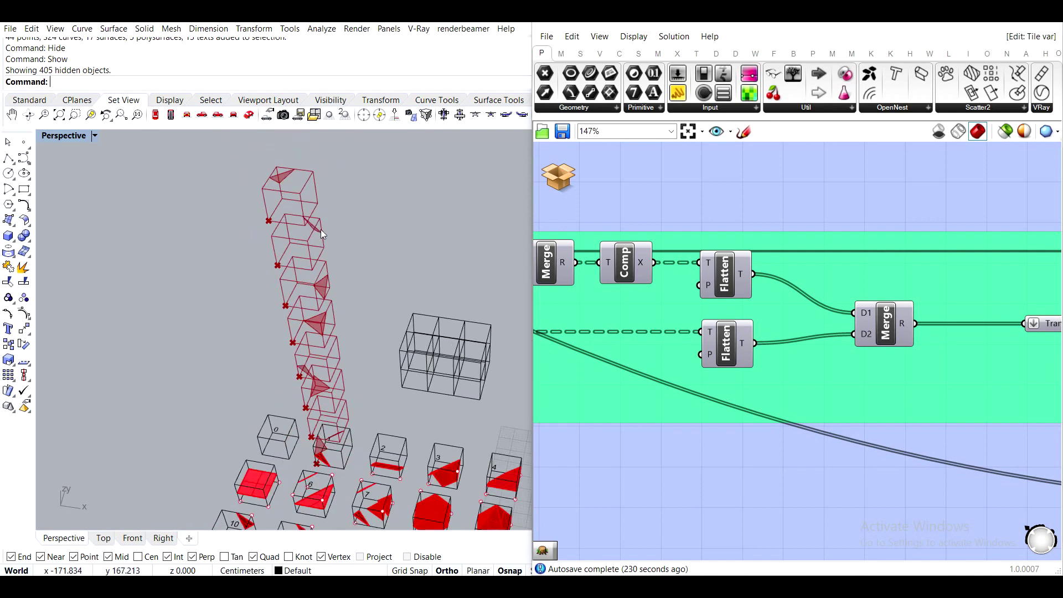
{"action": "right_click_drag", "start_coordinate": [261, 443], "coordinate": [298, 307]}
{"action": "scroll", "coordinate": [270, 277], "scroll_direction": "down", "scroll_amount": 2}
{"action": "scroll", "coordinate": [298, 312], "scroll_direction": "up", "scroll_amount": 1}
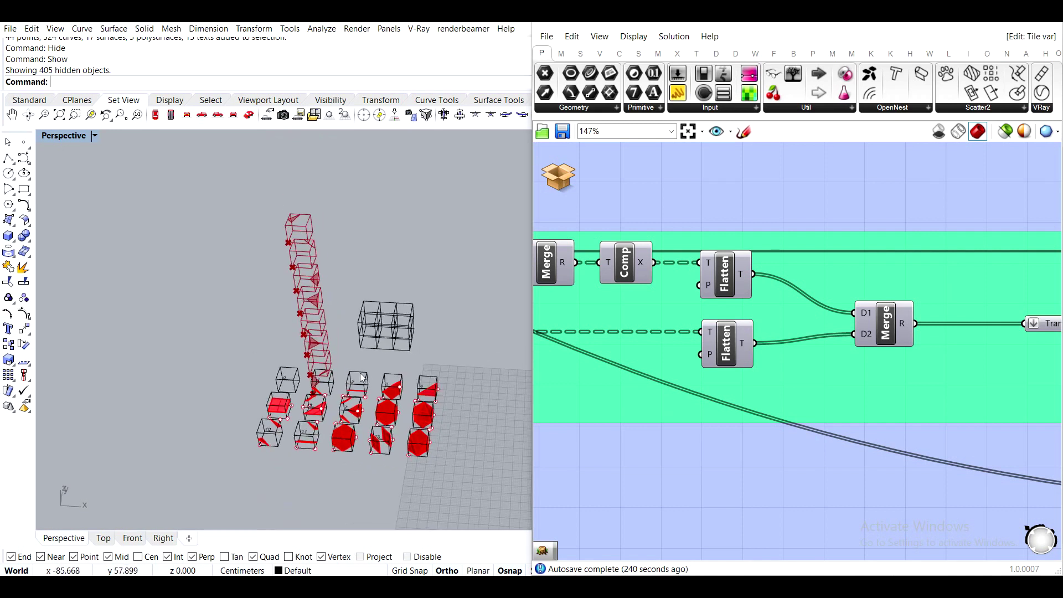
{"action": "scroll", "coordinate": [297, 317], "scroll_direction": "up", "scroll_amount": 1}
Review the definition downstream of the green group and trace it back to the yellow group's Mirror, Flatten and Merge components.
{"action": "scroll", "coordinate": [749, 381], "scroll_direction": "down", "scroll_amount": 5}
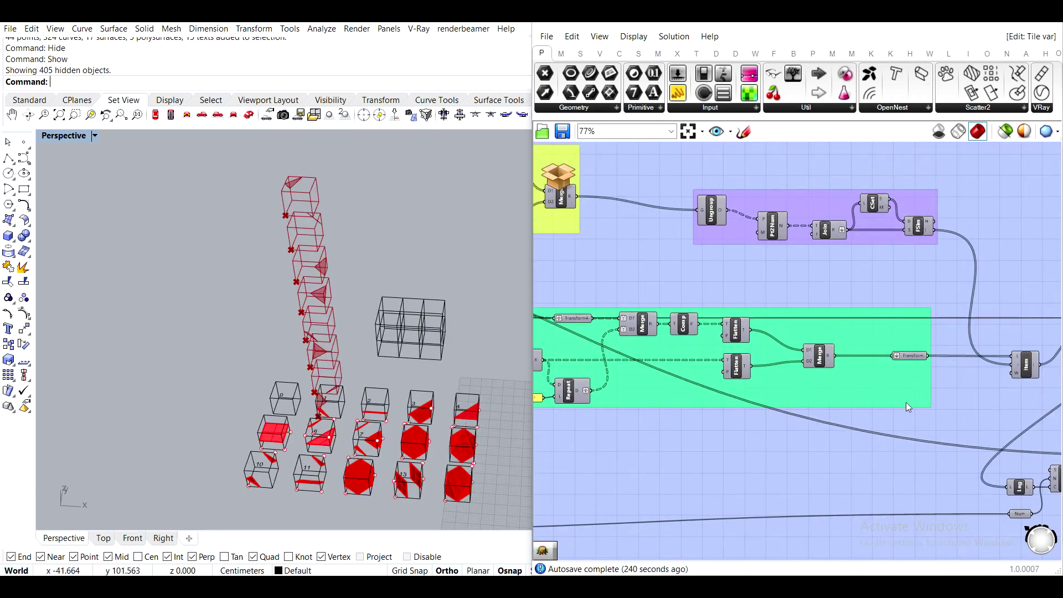
{"action": "scroll", "coordinate": [886, 342], "scroll_direction": "down", "scroll_amount": 2}
{"action": "scroll", "coordinate": [893, 359], "scroll_direction": "up", "scroll_amount": 3}
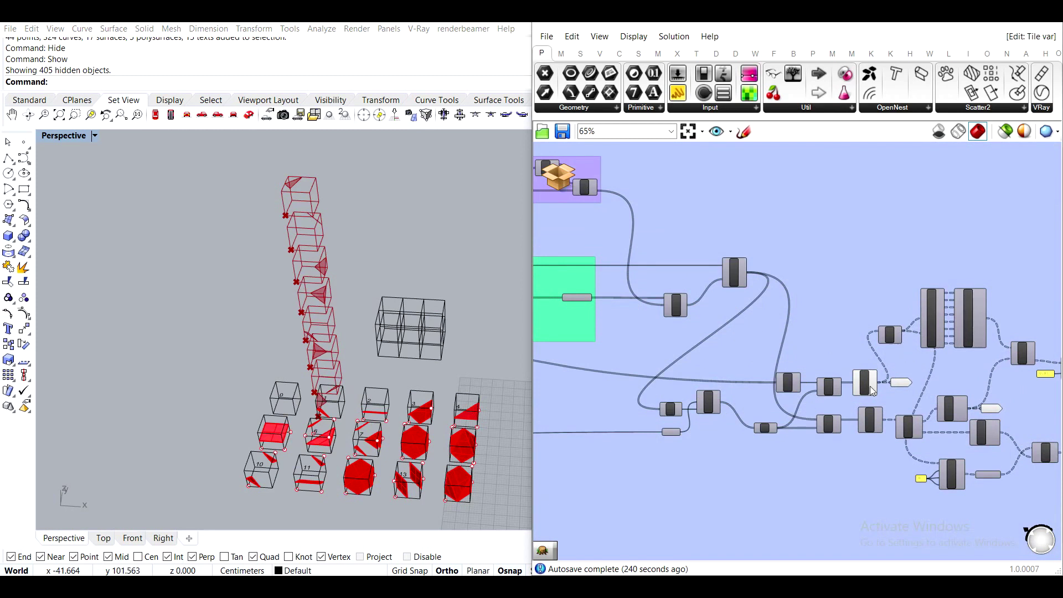
{"action": "scroll", "coordinate": [885, 286], "scroll_direction": "down", "scroll_amount": 3}
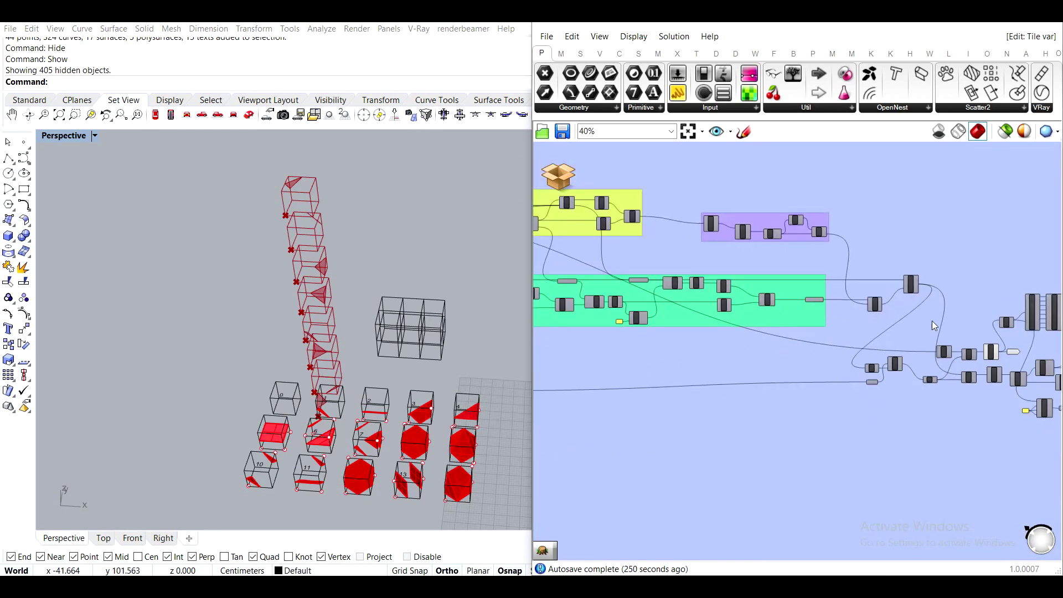
{"action": "scroll", "coordinate": [964, 338], "scroll_direction": "up", "scroll_amount": 3}
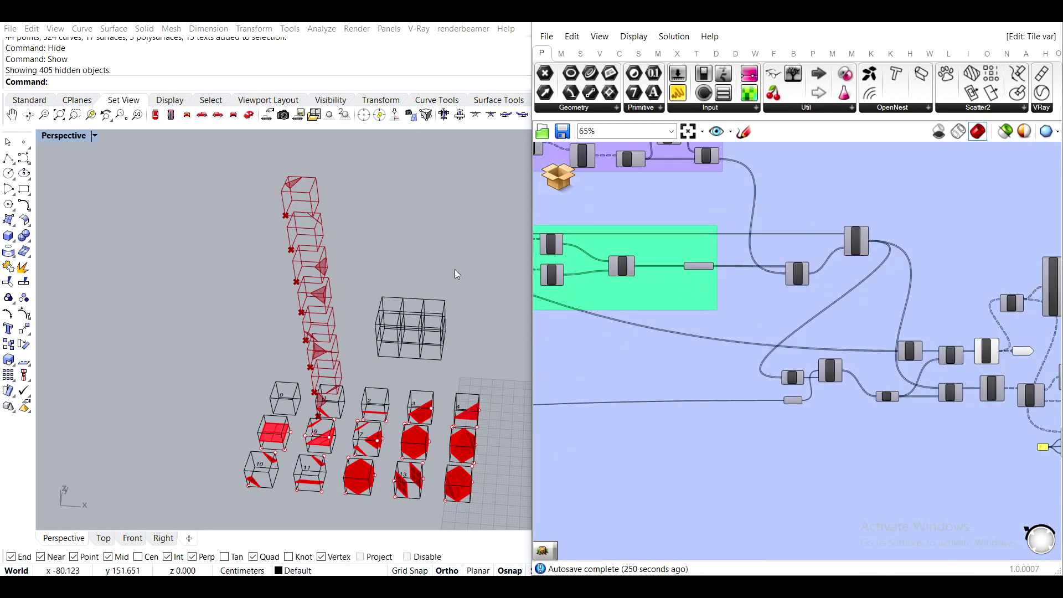
{"action": "scroll", "coordinate": [888, 289], "scroll_direction": "down", "scroll_amount": 2}
{"action": "right_click", "coordinate": [831, 357]}
{"action": "left_click", "coordinate": [795, 420]}
{"action": "right_click_drag", "start_coordinate": [852, 385], "coordinate": [743, 378]}
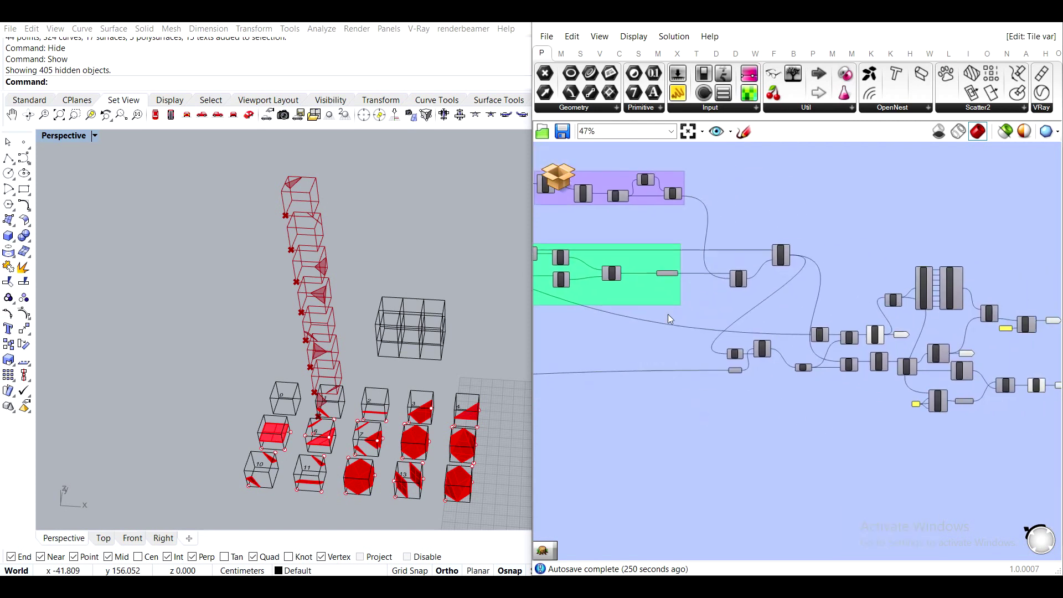
{"action": "scroll", "coordinate": [670, 320], "scroll_direction": "up", "scroll_amount": 5}
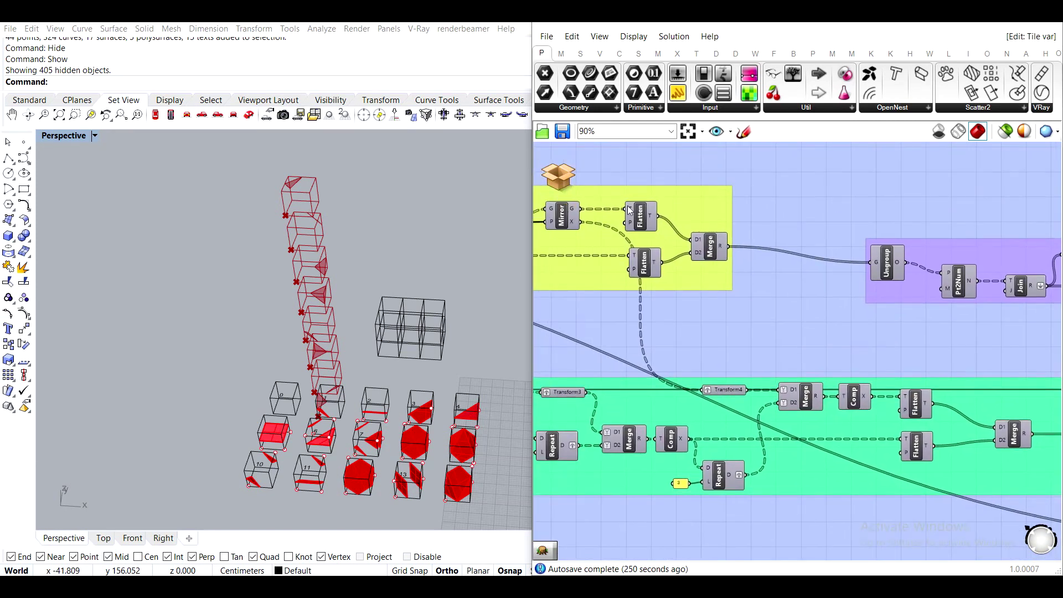
{"action": "scroll", "coordinate": [629, 210], "scroll_direction": "up", "scroll_amount": 3}
{"action": "scroll", "coordinate": [775, 357], "scroll_direction": "down", "scroll_amount": 2}
{"action": "right_click_drag", "start_coordinate": [842, 375], "coordinate": [678, 279]}
{"action": "scroll", "coordinate": [815, 393], "scroll_direction": "down", "scroll_amount": 6}
{"action": "scroll", "coordinate": [678, 280], "scroll_direction": "up", "scroll_amount": 7}
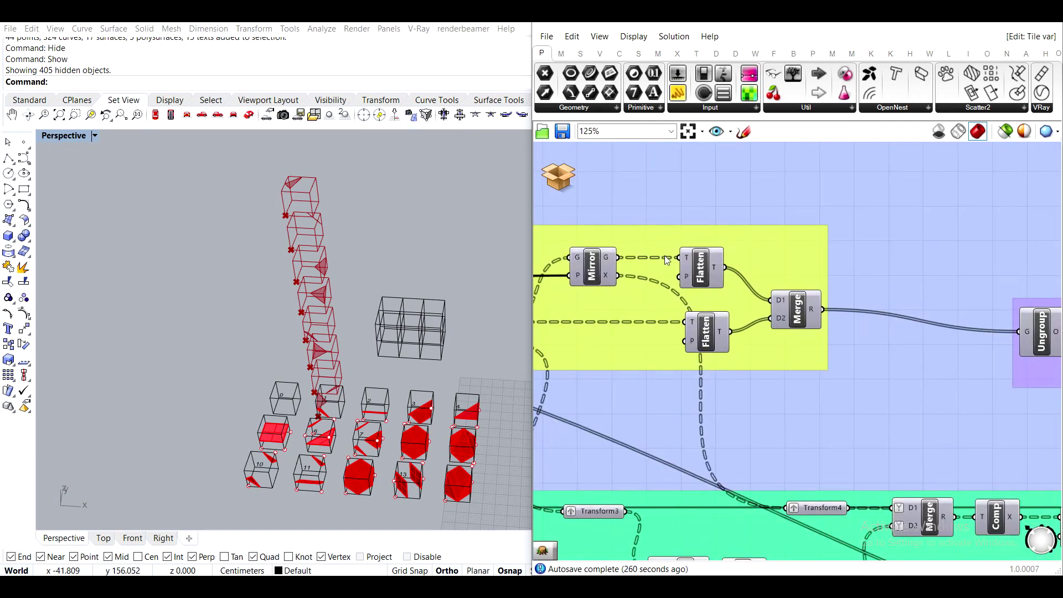
Save and close the Tile var cluster after checking the yellow group's Mirror, Flatten and Merge chain.
{"action": "scroll", "coordinate": [796, 329], "scroll_direction": "down", "scroll_amount": 3}
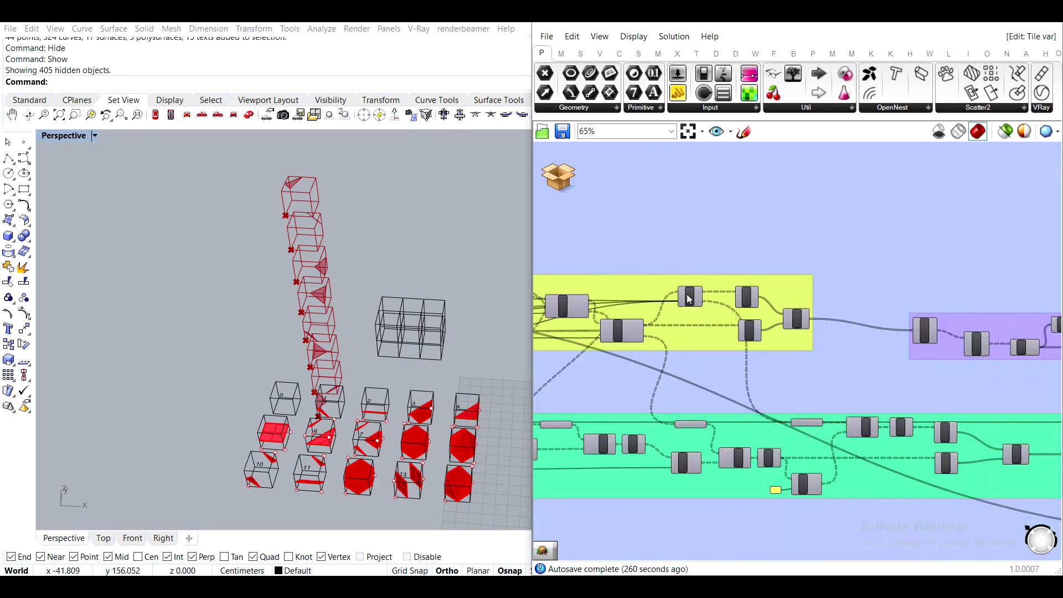
{"action": "scroll", "coordinate": [740, 275], "scroll_direction": "up", "scroll_amount": 3}
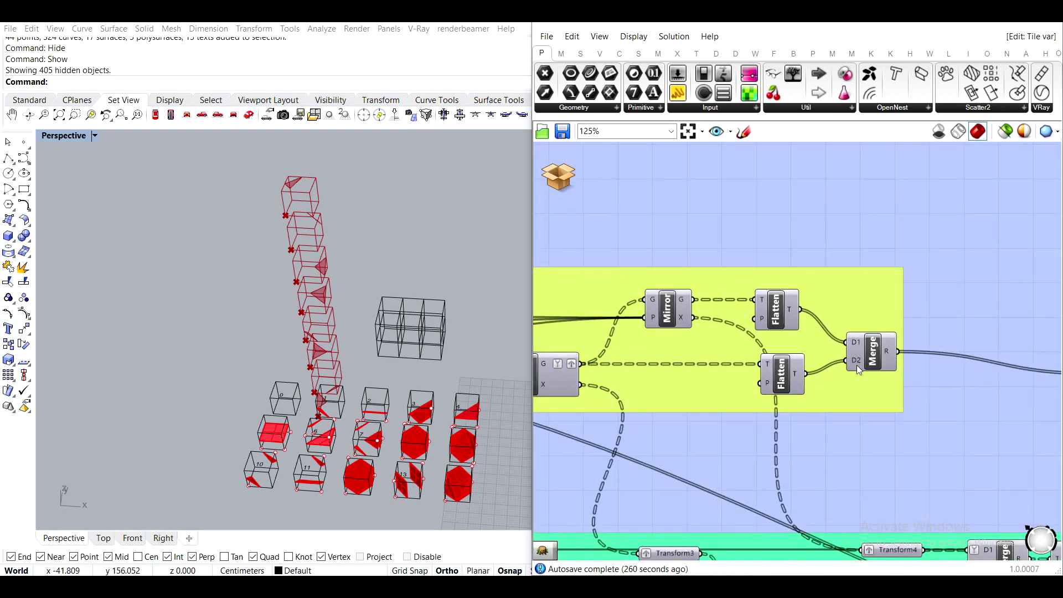
{"action": "scroll", "coordinate": [857, 364], "scroll_direction": "down", "scroll_amount": 5}
{"action": "right_click_drag", "start_coordinate": [767, 314], "coordinate": [565, 197]}
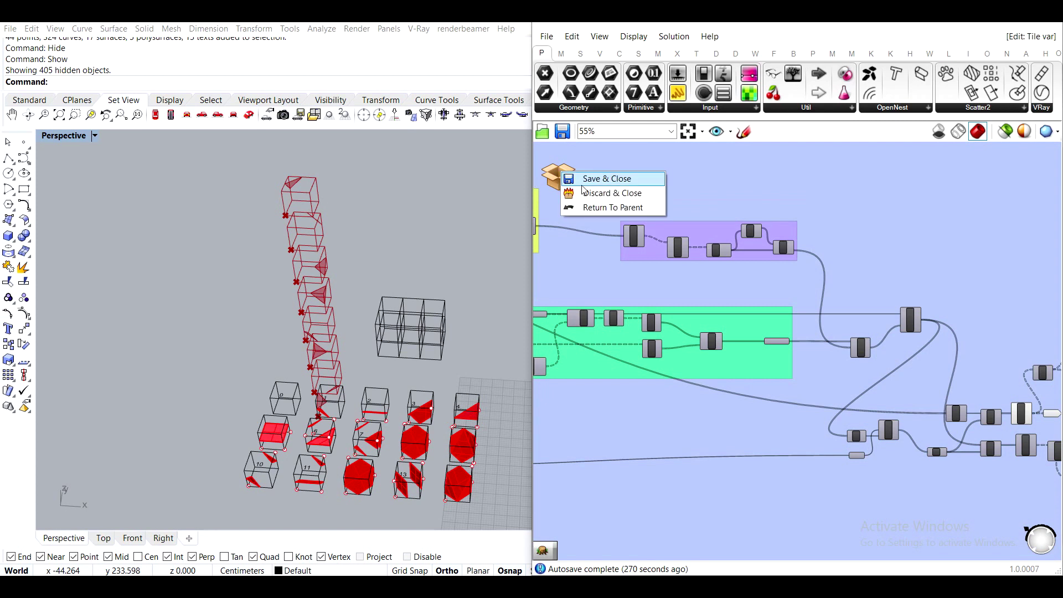
{"action": "left_click", "coordinate": [584, 180]}
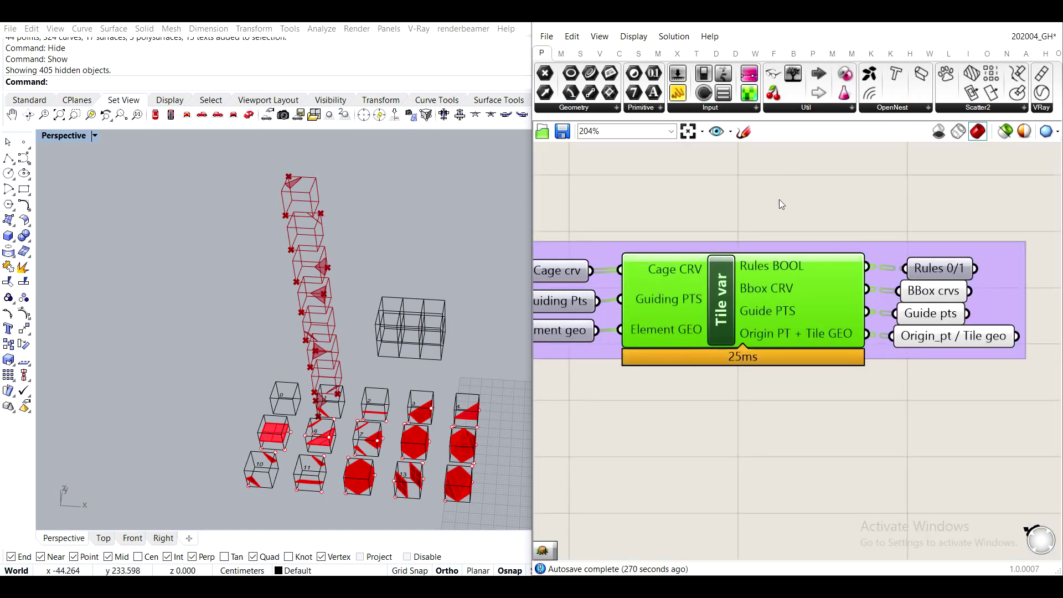
{"action": "left_click", "coordinate": [792, 413]}
{"action": "scroll", "coordinate": [802, 395], "scroll_direction": "down", "scroll_amount": 2}
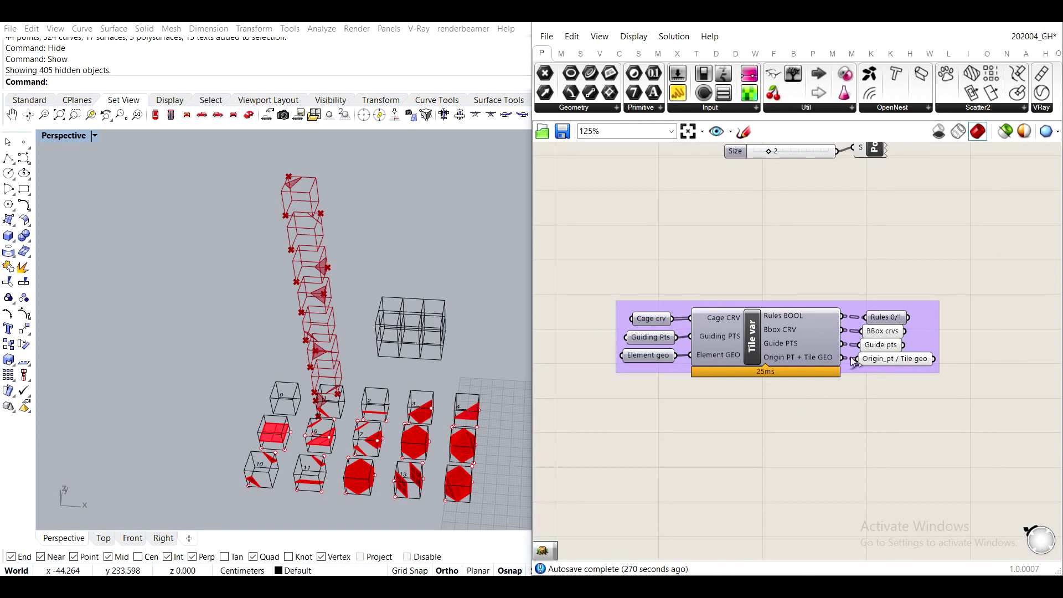
{"action": "right_click_drag", "start_coordinate": [853, 361], "coordinate": [736, 357]}
{"action": "left_click_drag", "start_coordinate": [703, 261], "coordinate": [835, 428]}
{"action": "middle_click", "coordinate": [836, 427]}
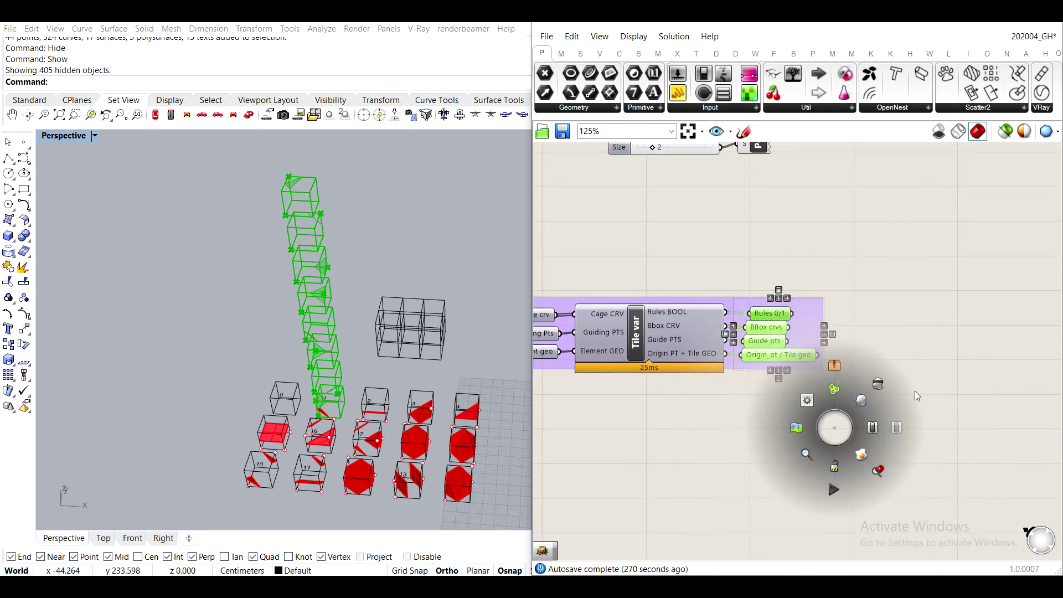
{"action": "left_click", "coordinate": [966, 375]}
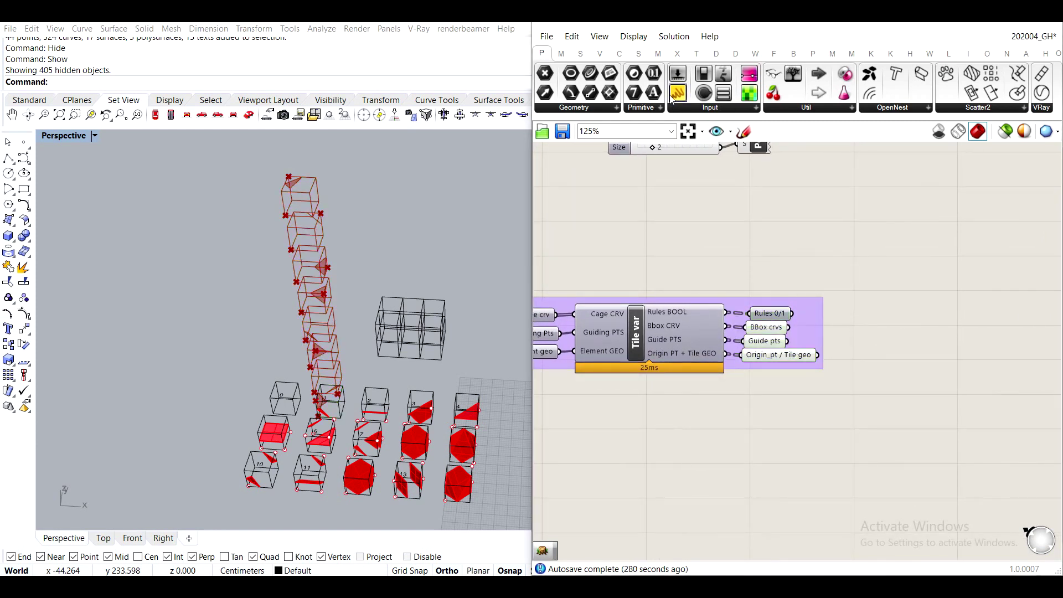
Place two empty panels, one beside the Tile var outputs and one beside the box corners' Merge component.
{"action": "left_click_drag", "start_coordinate": [678, 93], "coordinate": [935, 284]}
{"action": "right_click_drag", "start_coordinate": [791, 197], "coordinate": [796, 374]}
{"action": "right_click_drag", "start_coordinate": [644, 351], "coordinate": [736, 396]}
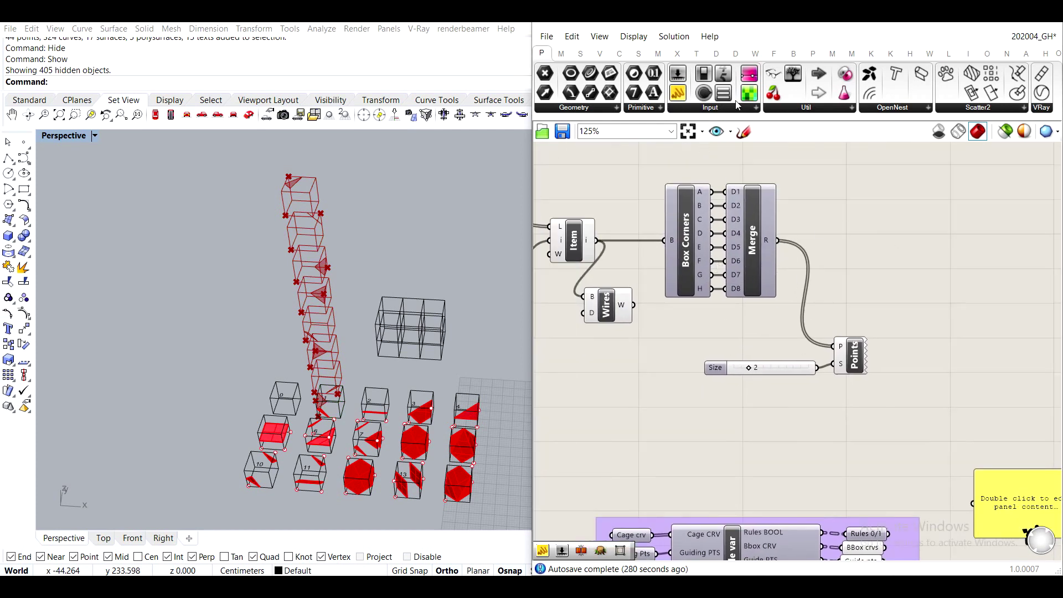
{"action": "left_click_drag", "start_coordinate": [678, 93], "coordinate": [951, 235]}
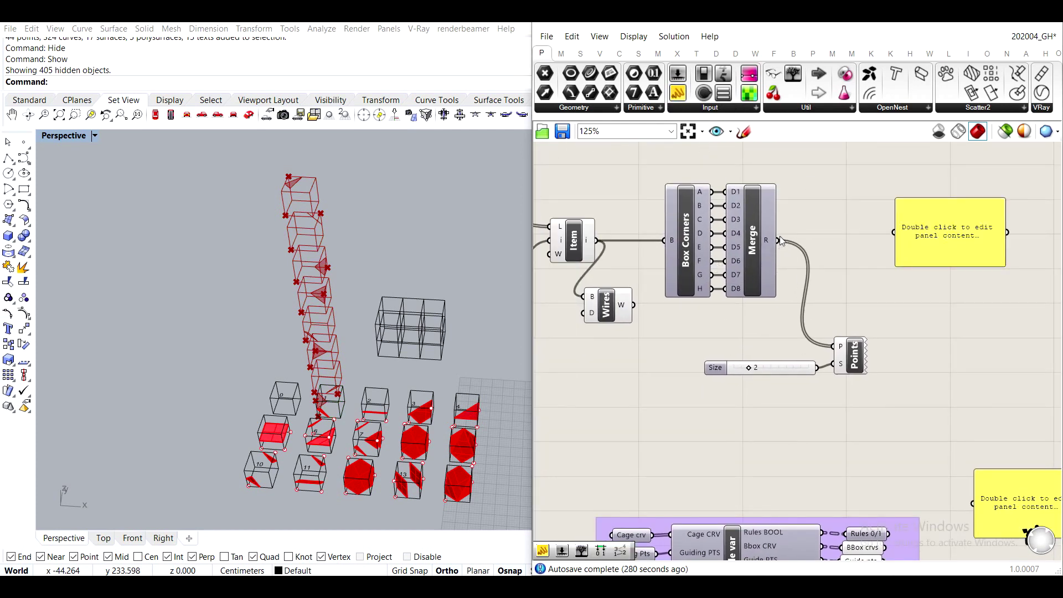
{"action": "right_click_drag", "start_coordinate": [380, 399], "coordinate": [141, 239], "text": "shift"}
{"action": "scroll", "coordinate": [335, 355], "scroll_direction": "up", "scroll_amount": 6}
{"action": "scroll", "coordinate": [318, 364], "scroll_direction": "down", "scroll_amount": 5}
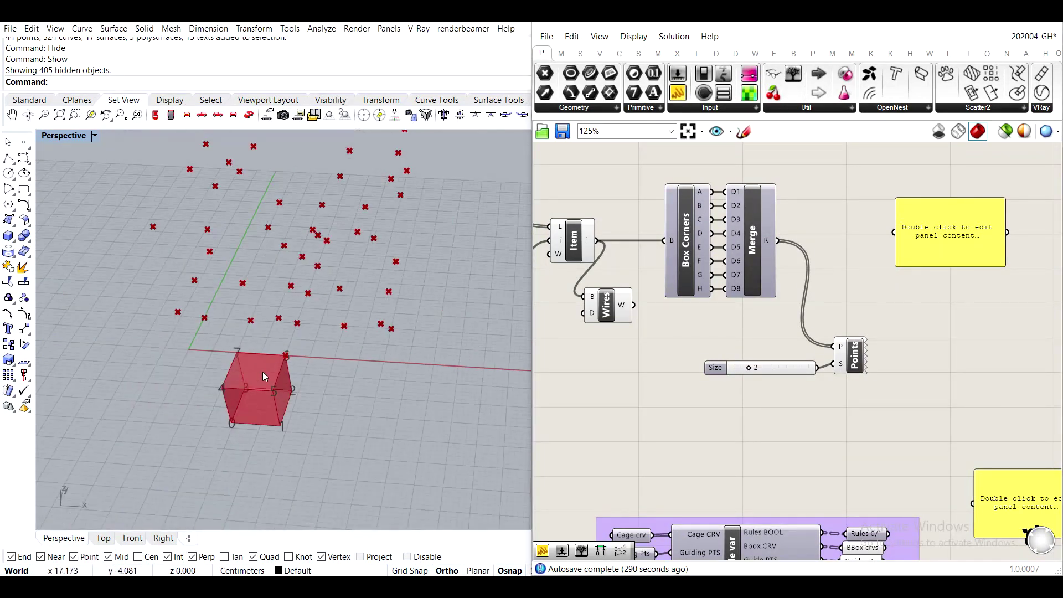
Connect the Rules 0/1 output to its nearby panel, enlarge the panel and read through the True/False branches.
{"action": "right_click_drag", "start_coordinate": [977, 470], "coordinate": [783, 406]}
{"action": "scroll", "coordinate": [732, 446], "scroll_direction": "up", "scroll_amount": 4}
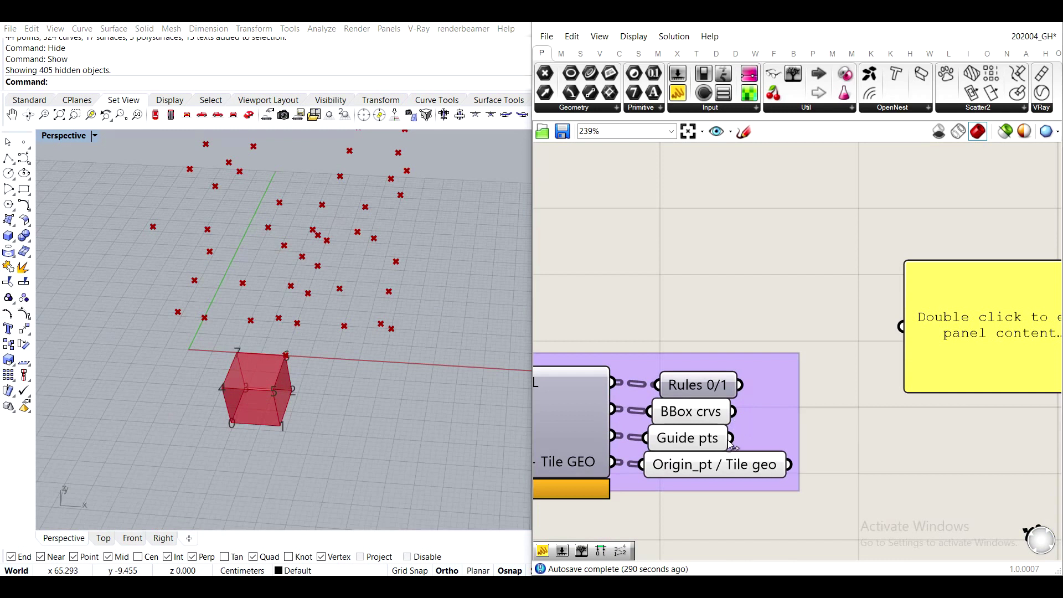
{"action": "left_click_drag", "start_coordinate": [741, 384], "coordinate": [901, 327]}
{"action": "right_click_drag", "start_coordinate": [1016, 405], "coordinate": [827, 335]}
{"action": "left_click_drag", "start_coordinate": [824, 328], "coordinate": [864, 545]}
{"action": "scroll", "coordinate": [886, 458], "scroll_direction": "down", "scroll_amount": 1}
{"action": "right_click_drag", "start_coordinate": [900, 328], "coordinate": [869, 261]}
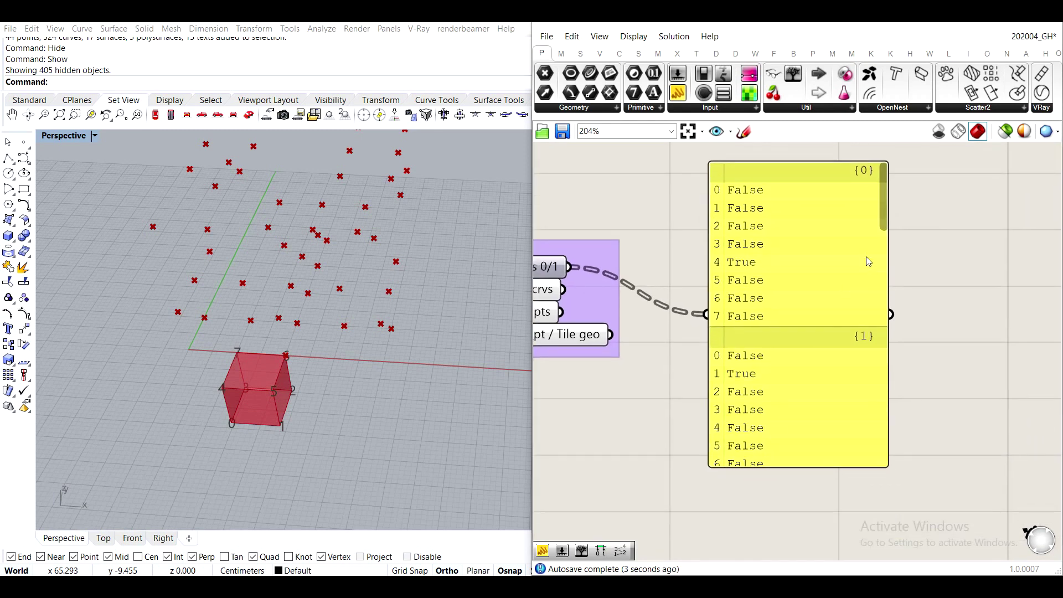
{"action": "left_click_drag", "start_coordinate": [883, 223], "coordinate": [868, 421]}
{"action": "scroll", "coordinate": [841, 355], "scroll_direction": "down", "scroll_amount": 1}
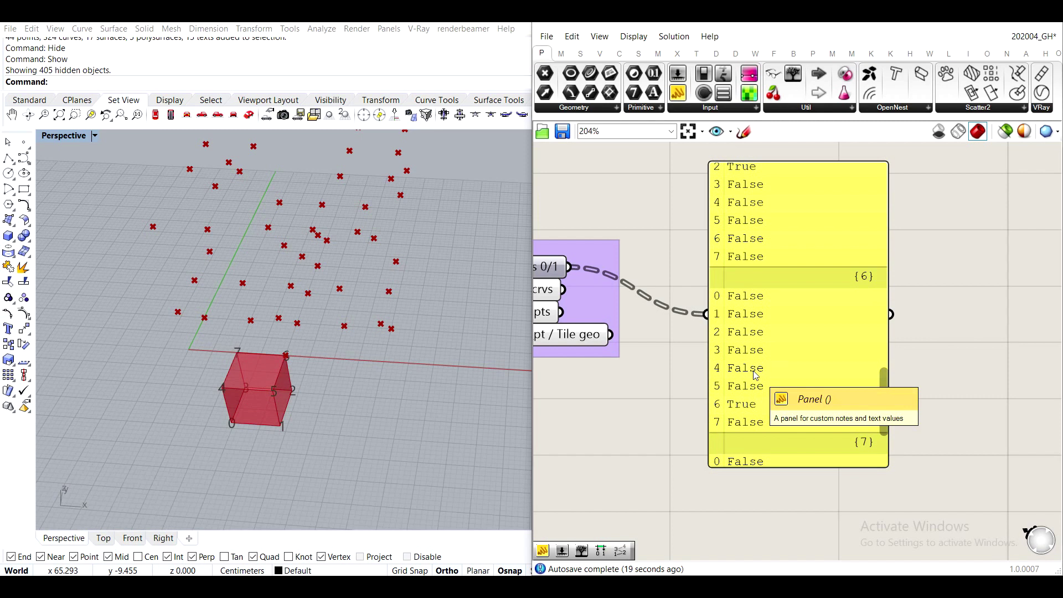
Delete the panel connected to the Rules 0/1 output.
{"action": "left_click", "coordinate": [782, 342]}
{"action": "key", "text": "Delete"}
{"action": "scroll", "coordinate": [716, 391], "scroll_direction": "down", "scroll_amount": 5}
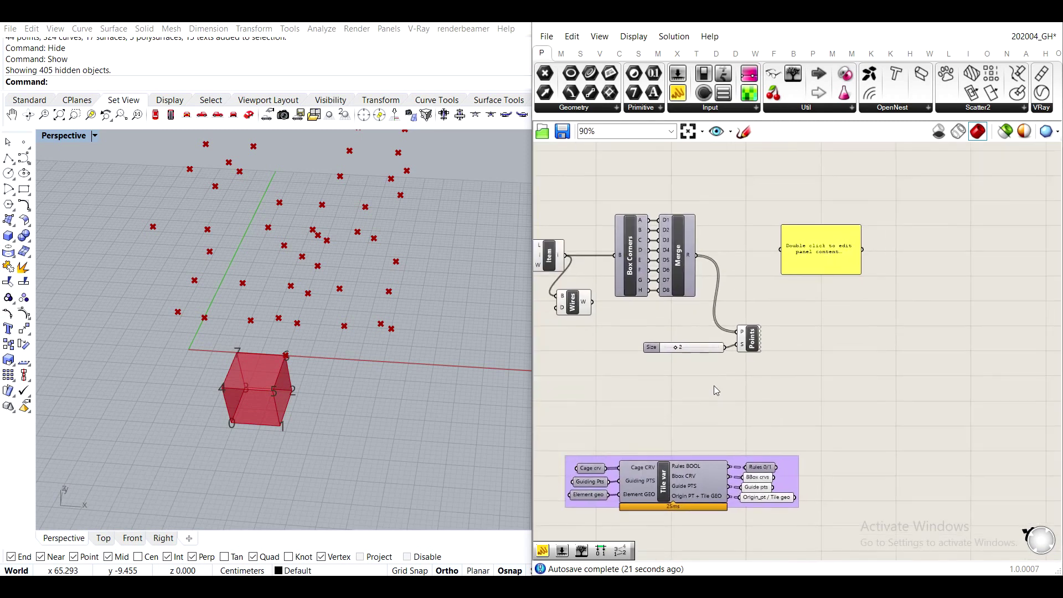
Examine the numbered box corners in the Perspective viewport together with the Index slider and Item component that pick the box.
{"action": "scroll", "coordinate": [723, 248], "scroll_direction": "up", "scroll_amount": 3}
{"action": "left_click", "coordinate": [872, 274]}
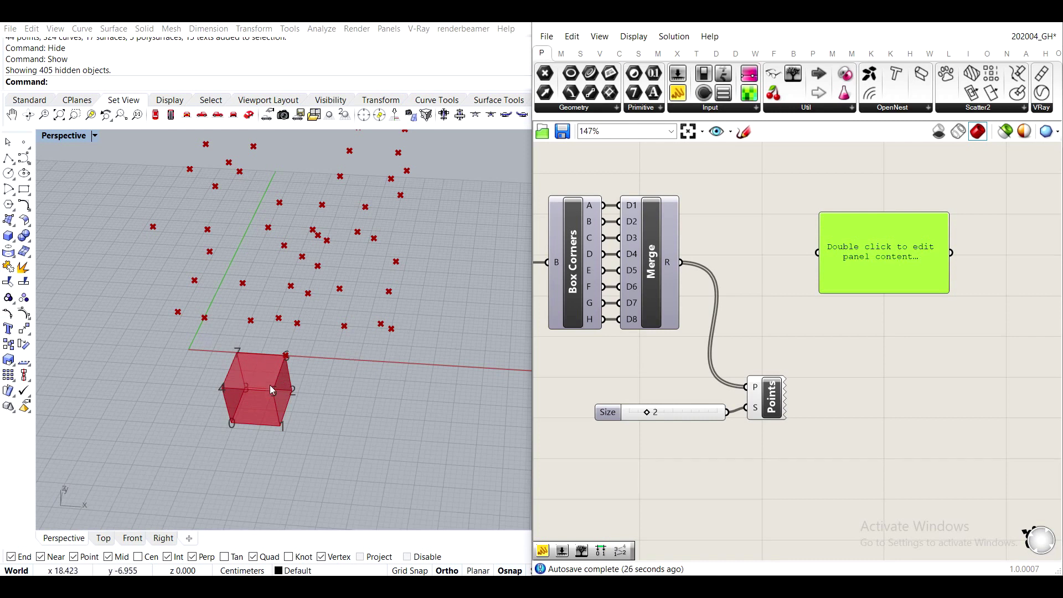
{"action": "scroll", "coordinate": [351, 357], "scroll_direction": "up", "scroll_amount": 2}
{"action": "right_click_drag", "start_coordinate": [260, 343], "coordinate": [384, 289], "text": "shift"}
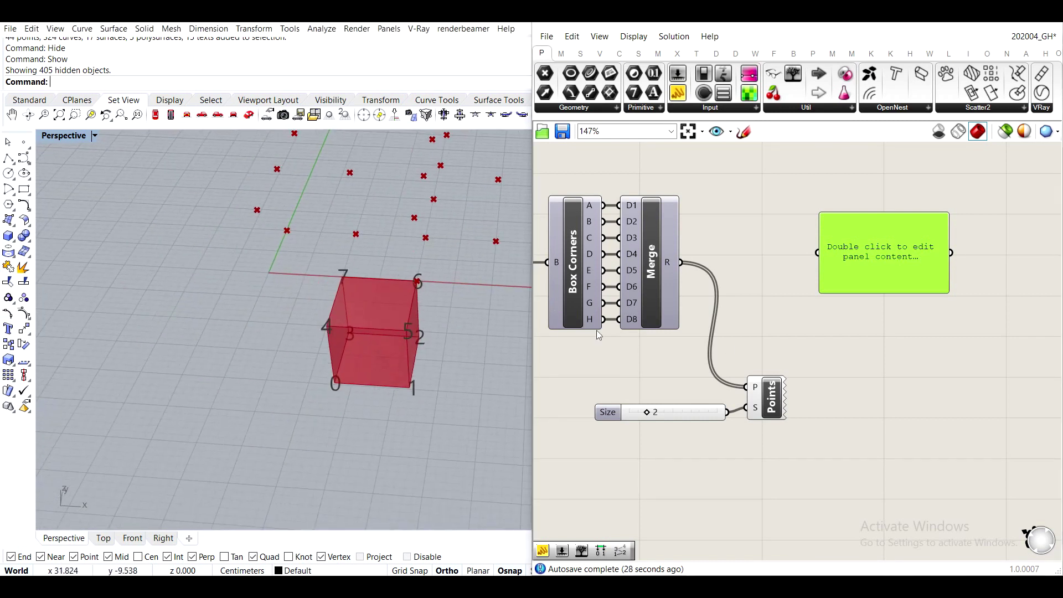
{"action": "right_click_drag", "start_coordinate": [597, 330], "coordinate": [778, 365]}
{"action": "scroll", "coordinate": [612, 366], "scroll_direction": "up", "scroll_amount": 3}
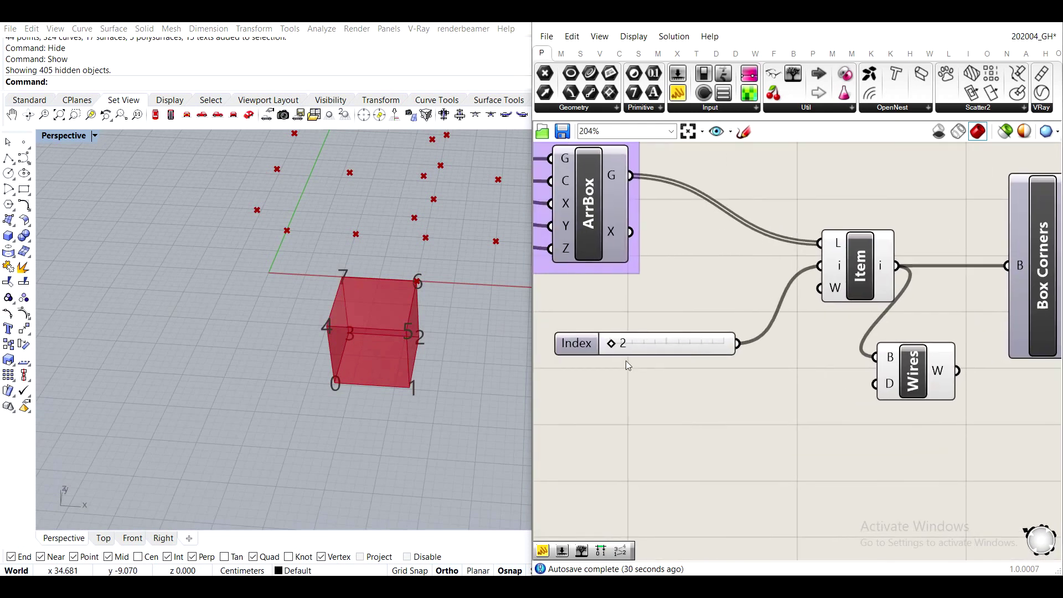
{"action": "mouse_move", "coordinate": [606, 341]}
{"action": "left_mouse_down"}
{"action": "mouse_move", "coordinate": [619, 344]}
{"action": "mouse_move", "coordinate": [608, 343]}
{"action": "left_mouse_up"}
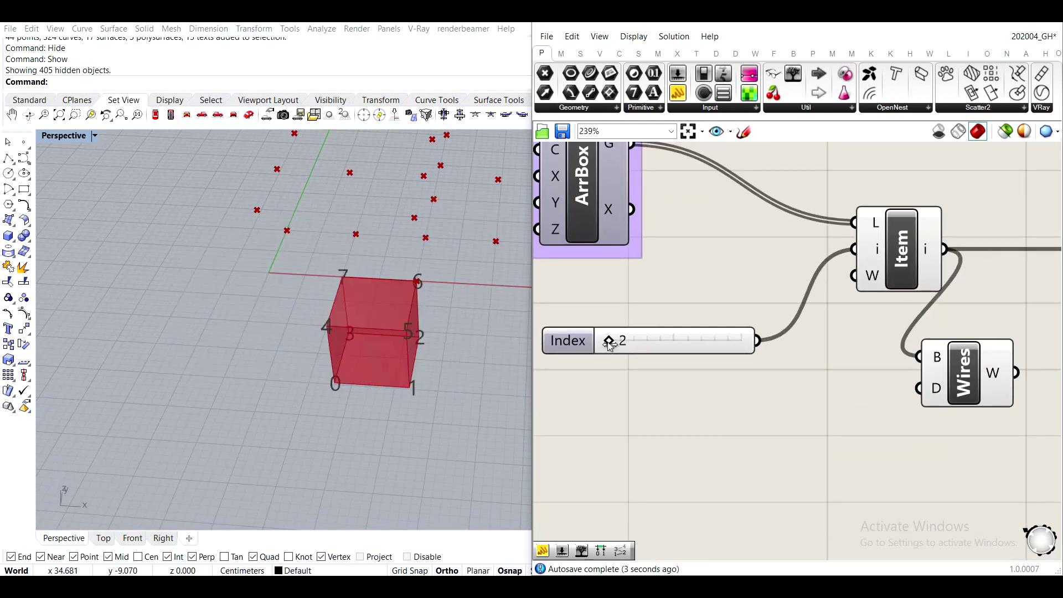
{"action": "scroll", "coordinate": [713, 397], "scroll_direction": "down", "scroll_amount": 3}
{"action": "right_click_drag", "start_coordinate": [861, 337], "coordinate": [680, 350]}
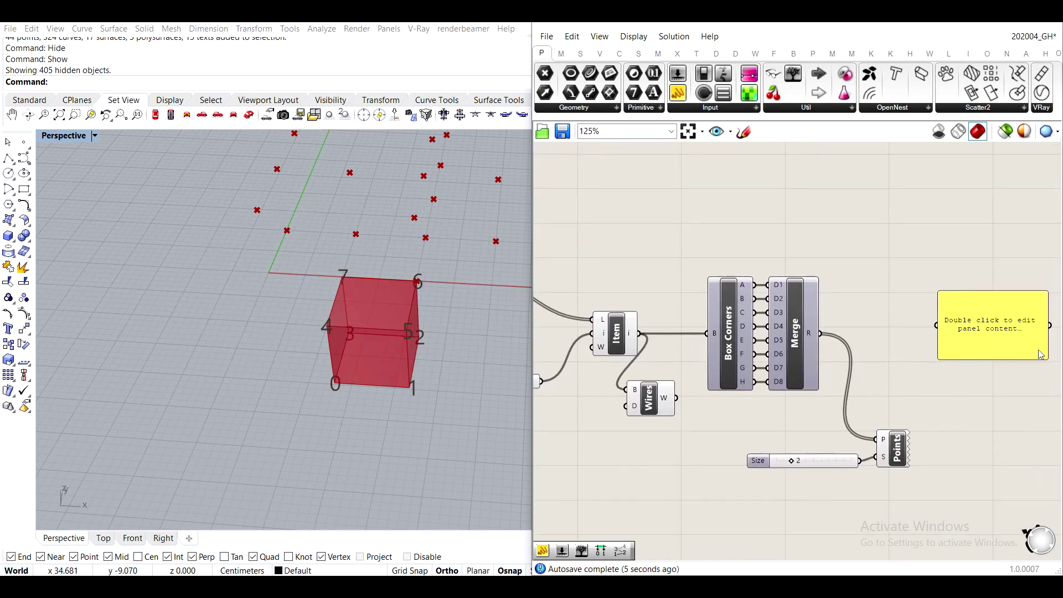
Compare the Tile var cluster's Rules 0/1 output with the Box Corners and Merge components and the numbered box.
{"action": "scroll", "coordinate": [930, 385], "scroll_direction": "down", "scroll_amount": 2}
{"action": "right_click_drag", "start_coordinate": [916, 540], "coordinate": [812, 345]}
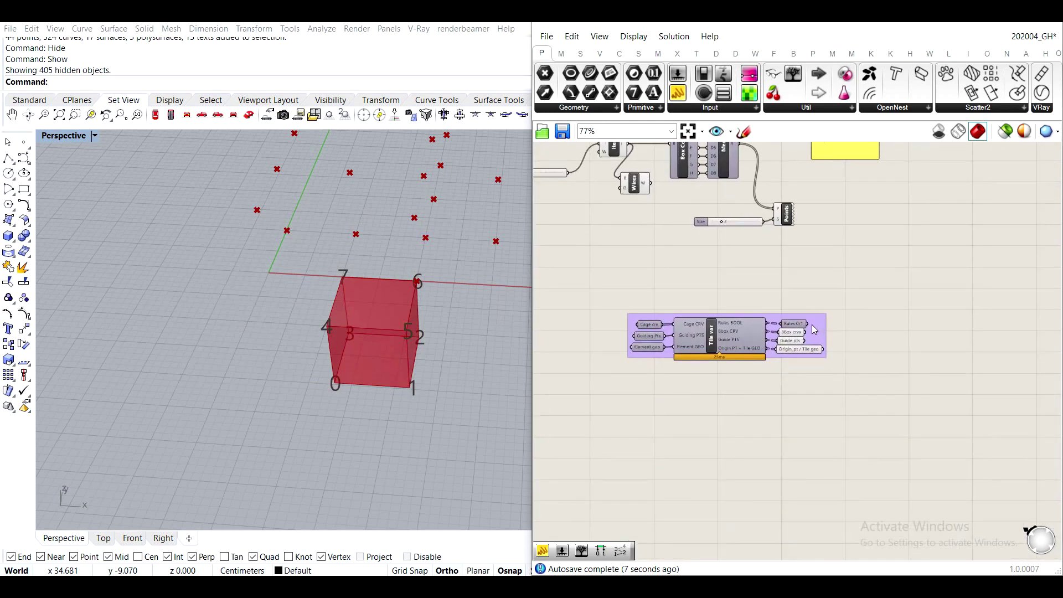
{"action": "scroll", "coordinate": [812, 344], "scroll_direction": "up", "scroll_amount": 5}
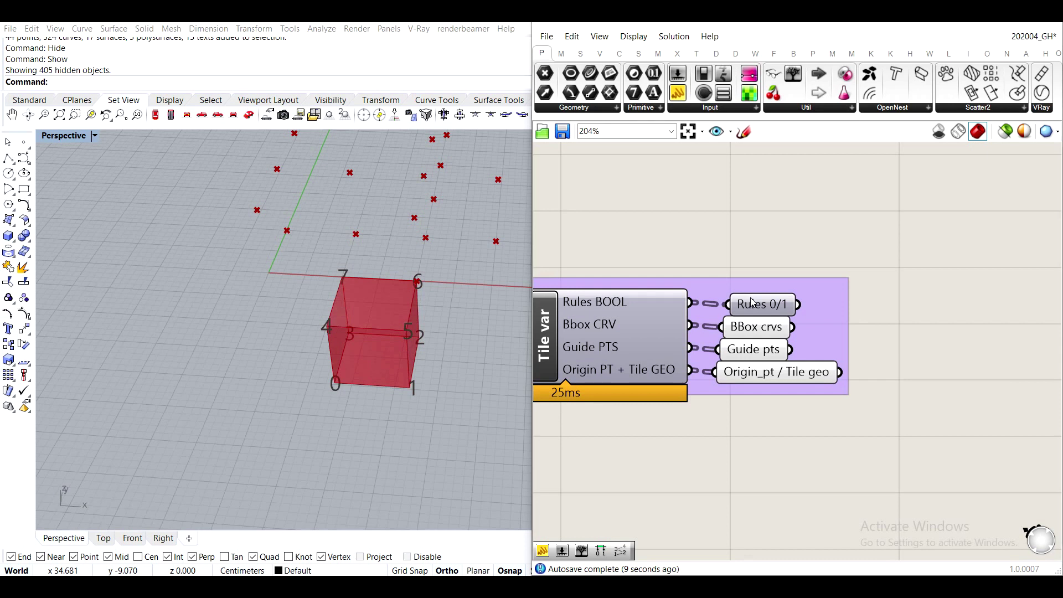
{"action": "scroll", "coordinate": [748, 304], "scroll_direction": "down", "scroll_amount": 3}
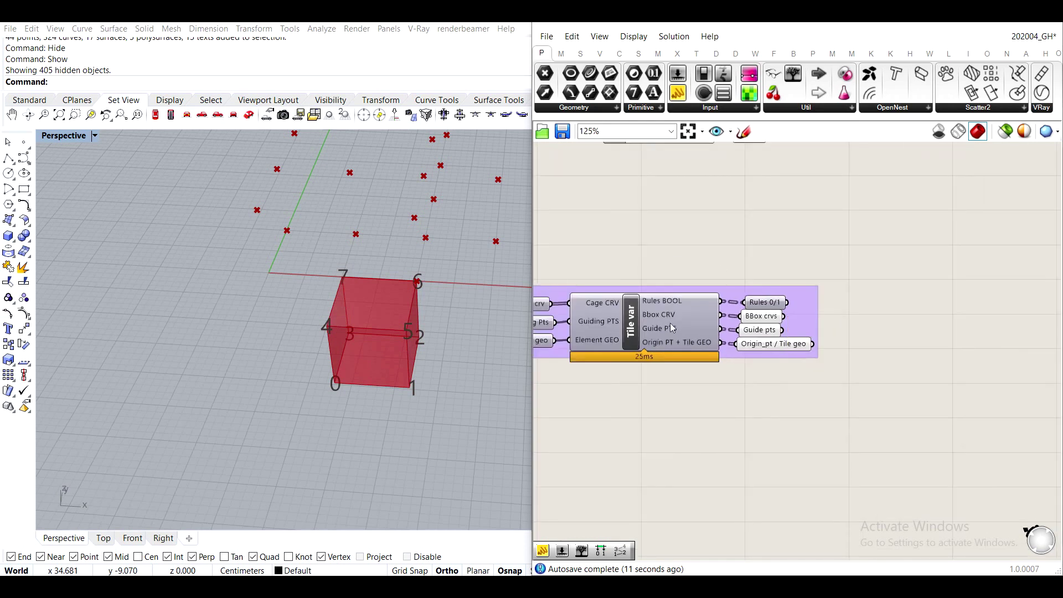
{"action": "scroll", "coordinate": [681, 320], "scroll_direction": "down", "scroll_amount": 1}
{"action": "right_click_drag", "start_coordinate": [695, 268], "coordinate": [692, 449]}
{"action": "scroll", "coordinate": [637, 357], "scroll_direction": "up", "scroll_amount": 2}
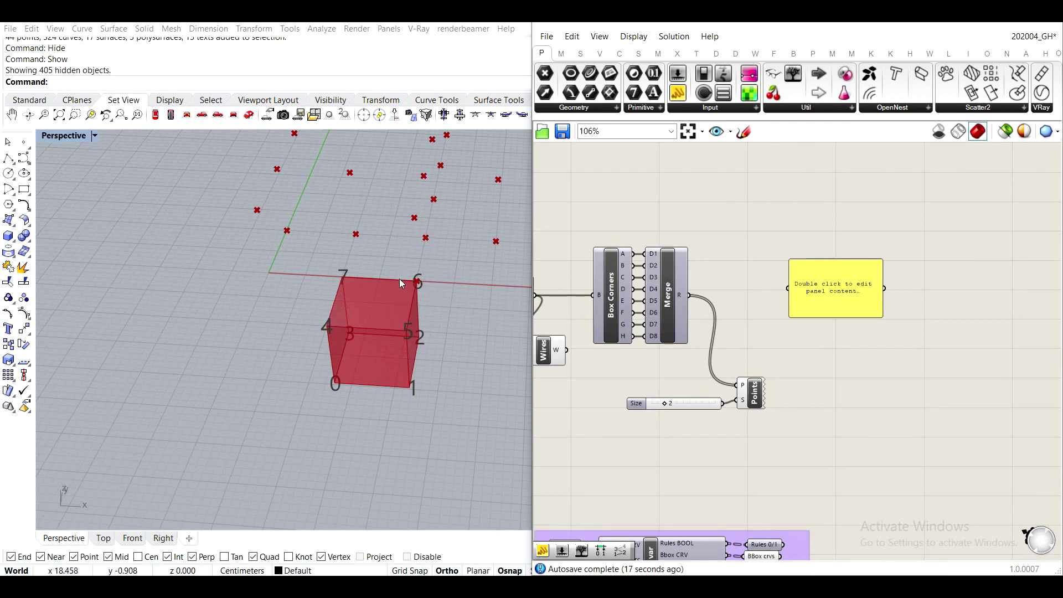
{"action": "right_click_drag", "start_coordinate": [395, 200], "coordinate": [367, 279]}
Delete the empty panel beside the box corners' Merge component.
{"action": "left_click", "coordinate": [837, 297]}
{"action": "key", "text": "Delete"}
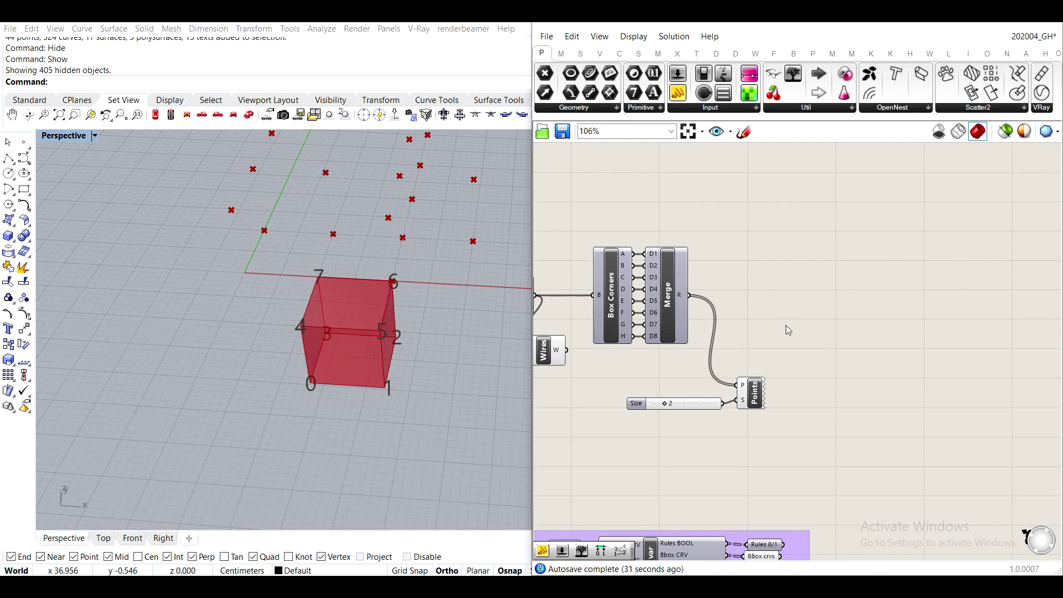
{"action": "right_click_drag", "start_coordinate": [888, 416], "coordinate": [837, 396]}
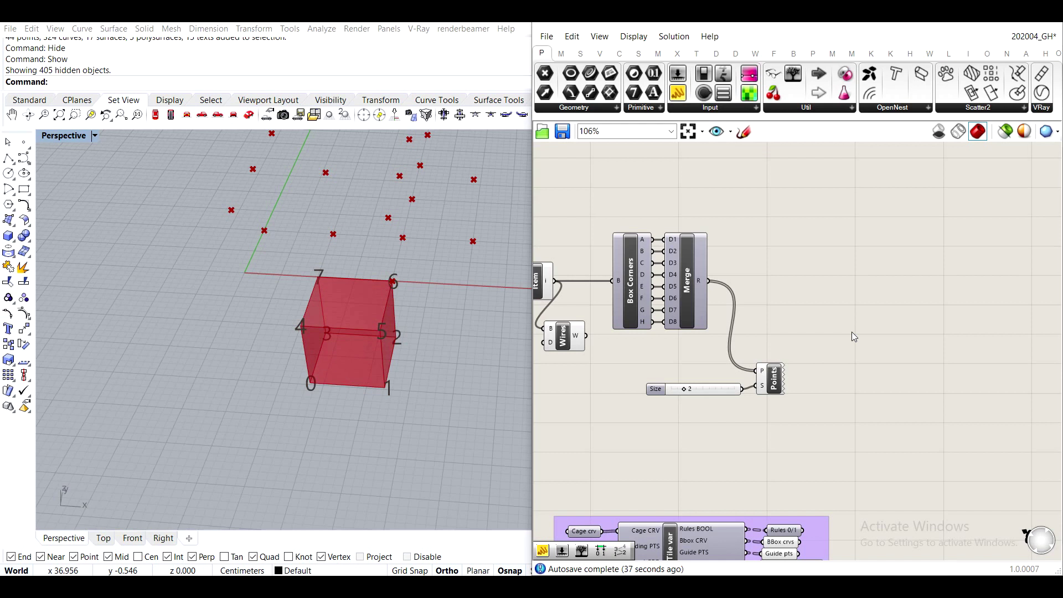
Add a Closest Point component and connect the box corners' Merge R output to its P input.
{"action": "double_click", "coordinate": [806, 236]}
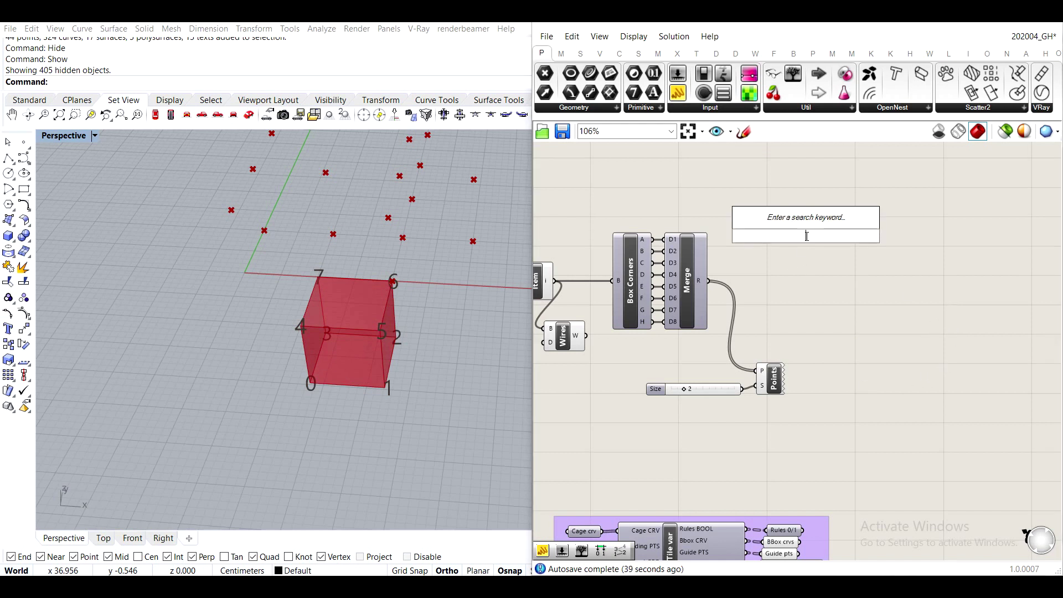
{"action": "type", "text": "cp"}
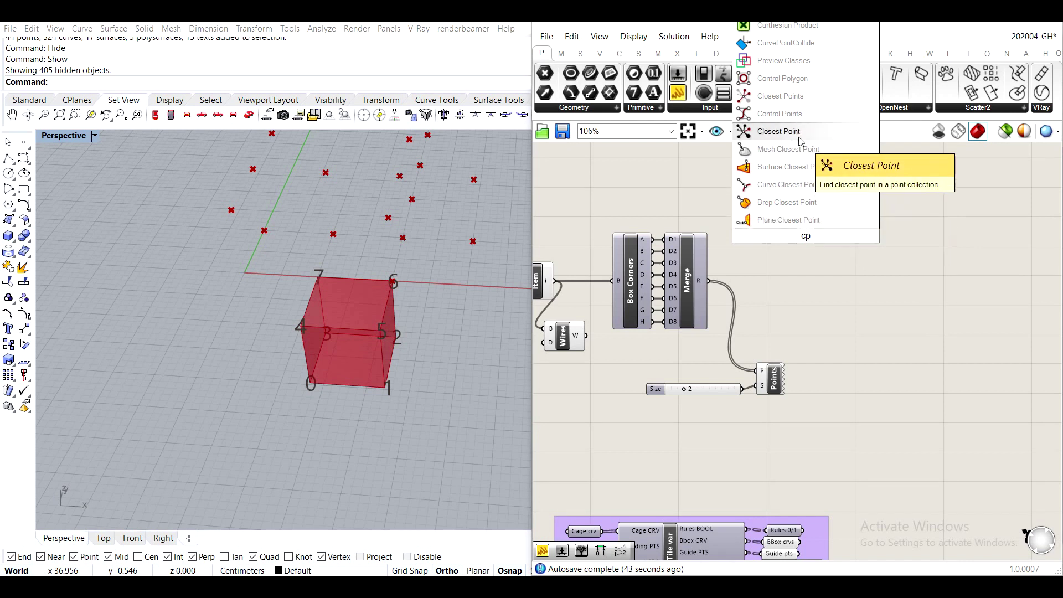
{"action": "left_click", "coordinate": [763, 132]}
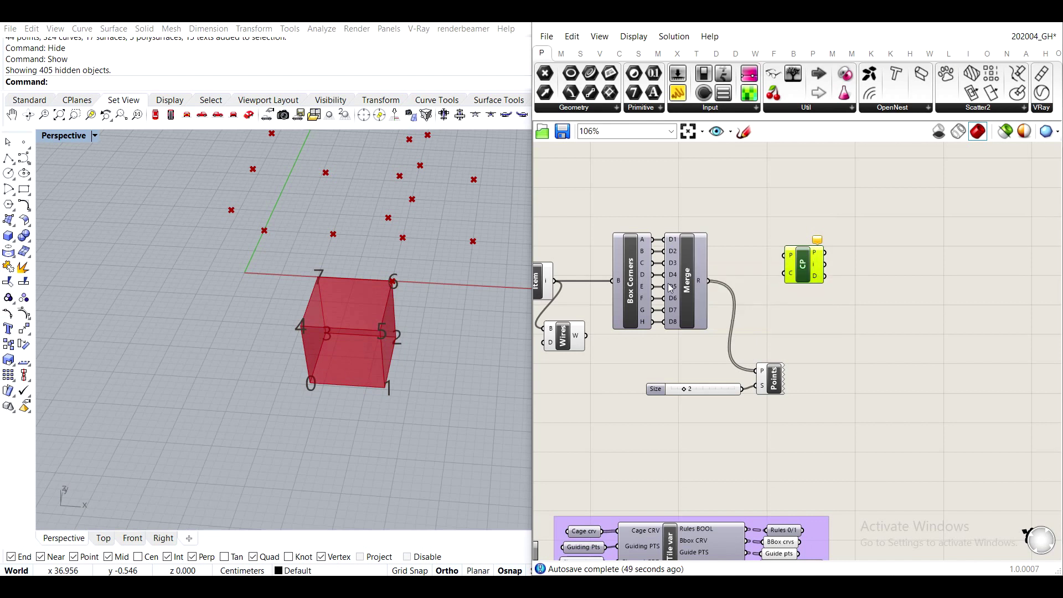
{"action": "scroll", "coordinate": [714, 278], "scroll_direction": "up", "scroll_amount": 3}
{"action": "left_click_drag", "start_coordinate": [705, 282], "coordinate": [827, 240]}
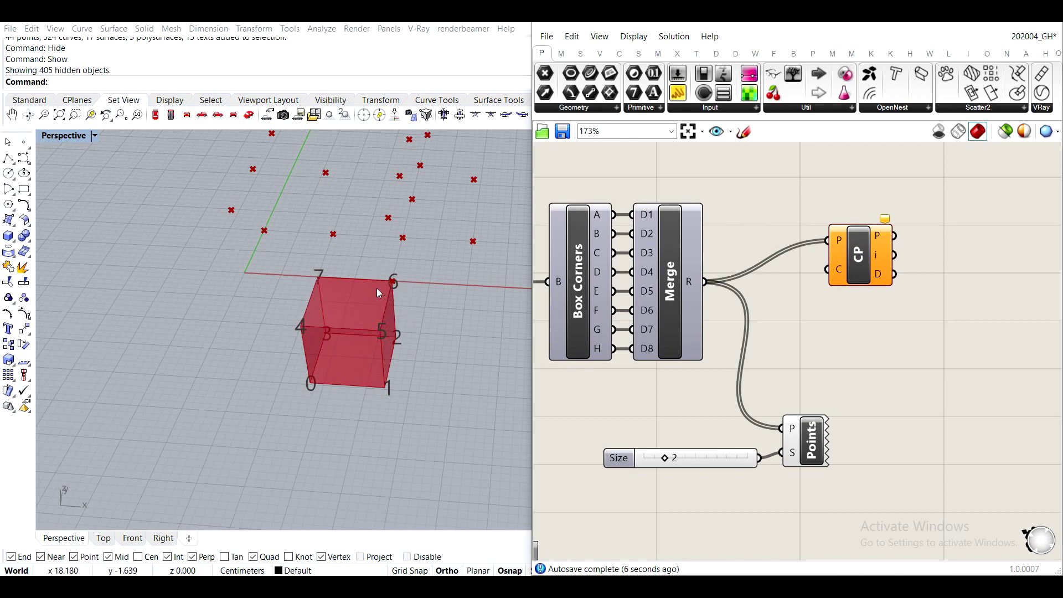
Graft the Closest Point component's P input and shift the component slightly on the canvas.
{"action": "right_click_drag", "start_coordinate": [389, 268], "coordinate": [371, 361], "text": "shift"}
{"action": "key", "text": "Home"}
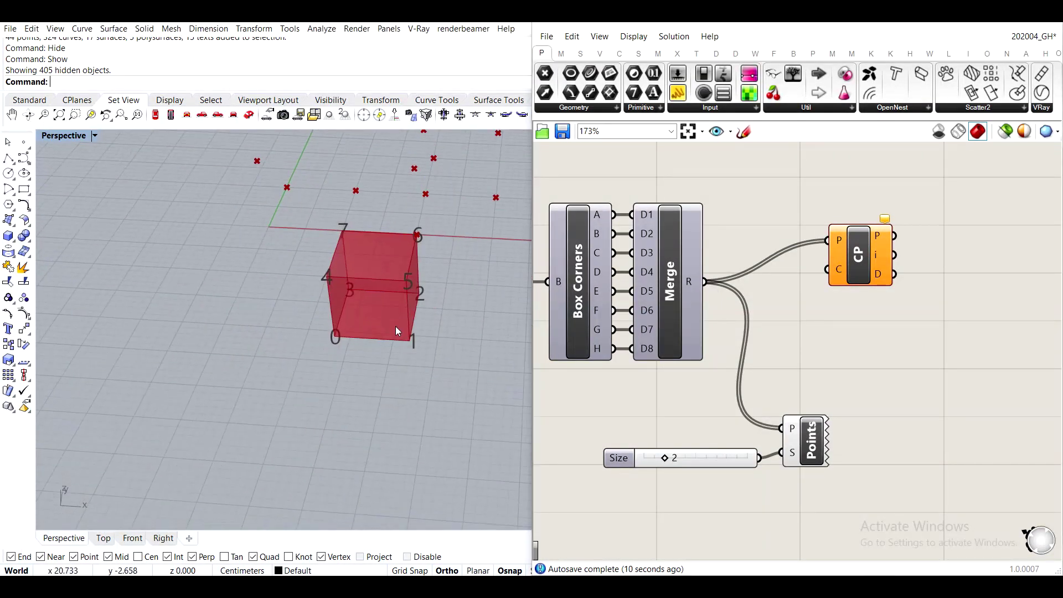
{"action": "scroll", "coordinate": [414, 235], "scroll_direction": "up", "scroll_amount": 5}
{"action": "scroll", "coordinate": [420, 225], "scroll_direction": "down", "scroll_amount": 5}
{"action": "right_click_drag", "start_coordinate": [421, 226], "coordinate": [406, 252], "text": "shift"}
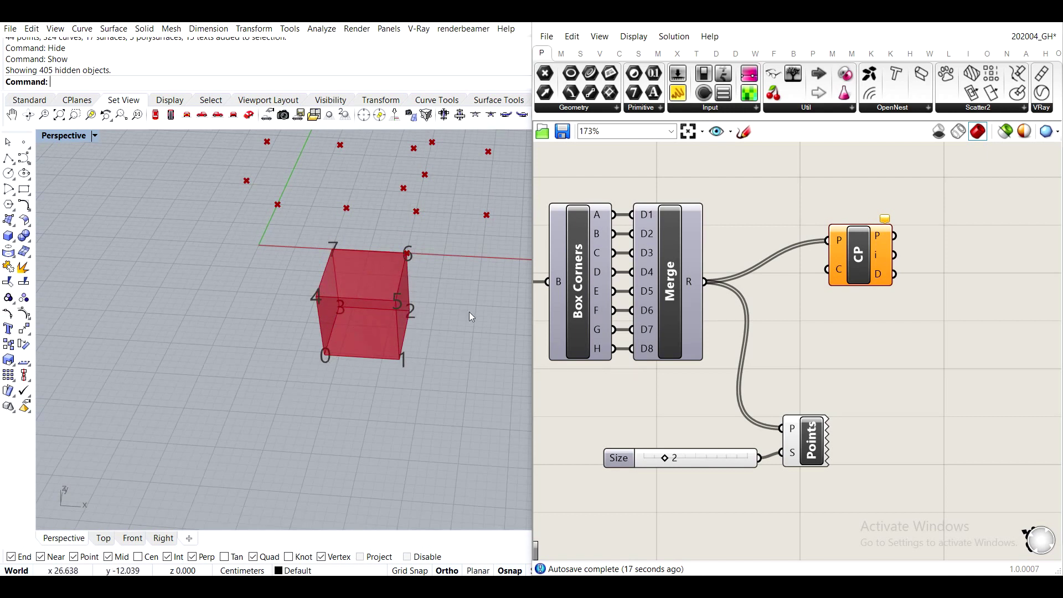
{"action": "scroll", "coordinate": [818, 283], "scroll_direction": "up", "scroll_amount": 3}
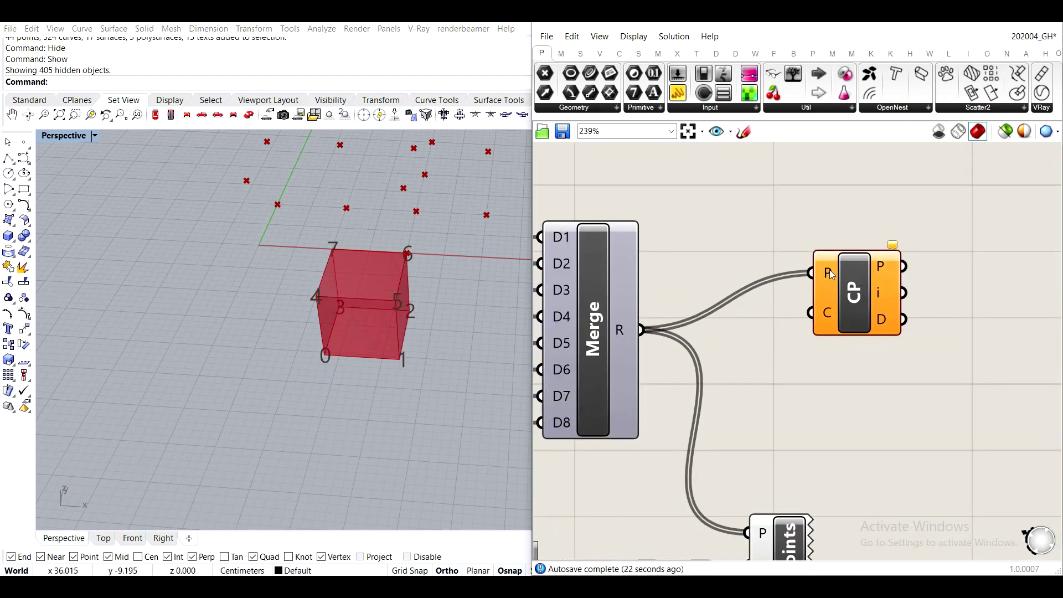
{"action": "right_click", "coordinate": [831, 274]}
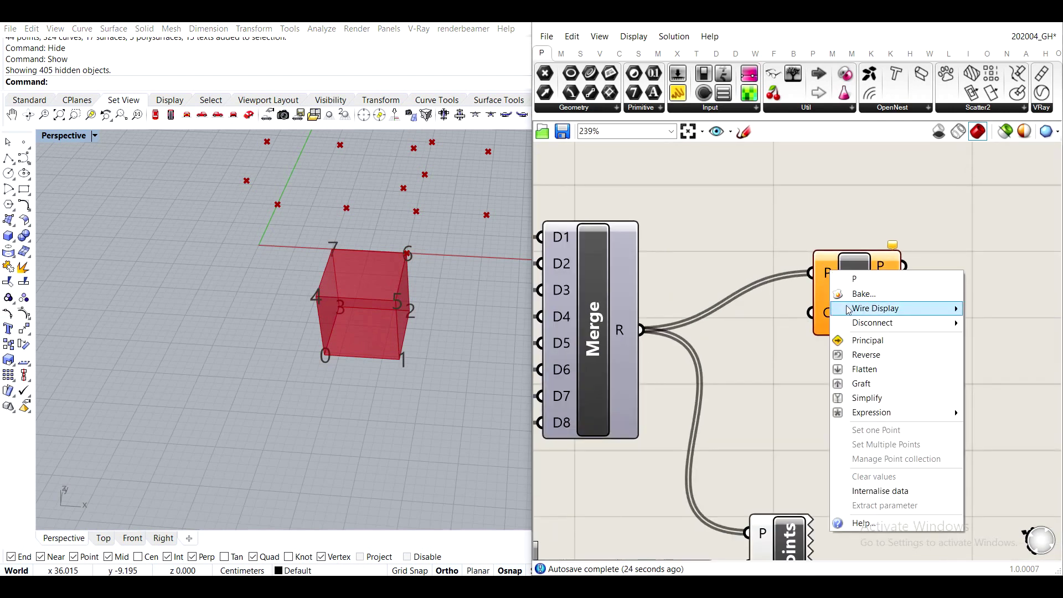
{"action": "left_click", "coordinate": [864, 383]}
{"action": "left_click_drag", "start_coordinate": [873, 324], "coordinate": [887, 330]}
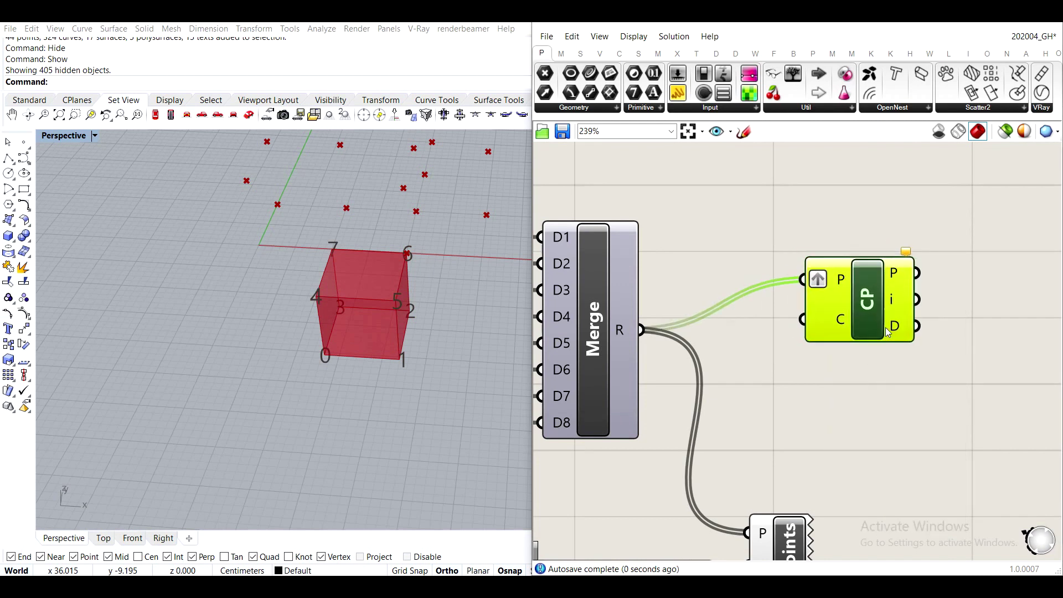
{"action": "left_click", "coordinate": [768, 223]}
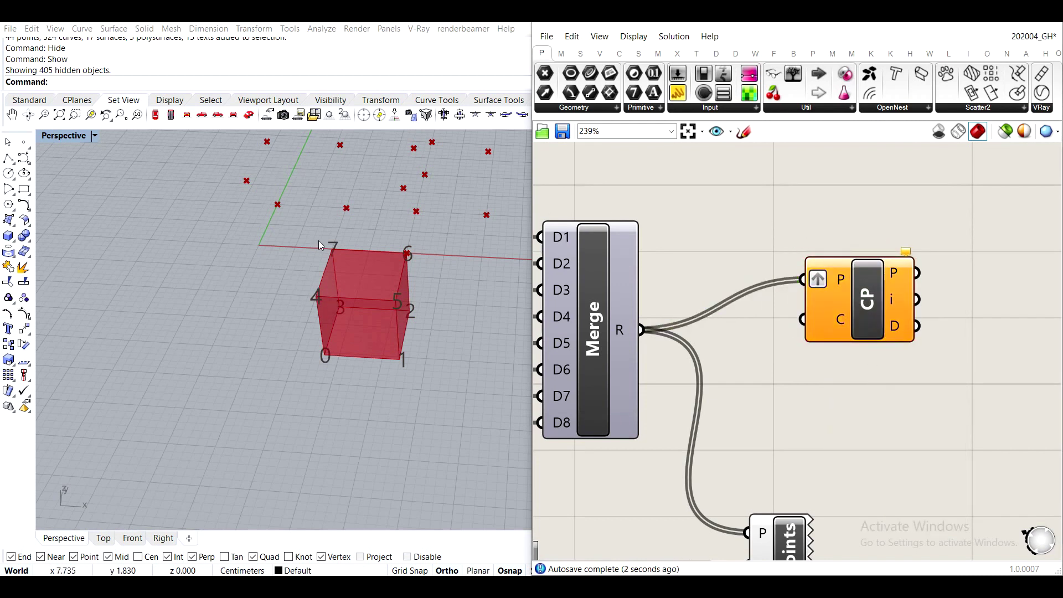
Reposition the Closest Point component above the box corners' Merge component and deselect it.
{"action": "scroll", "coordinate": [810, 291], "scroll_direction": "down", "scroll_amount": 3}
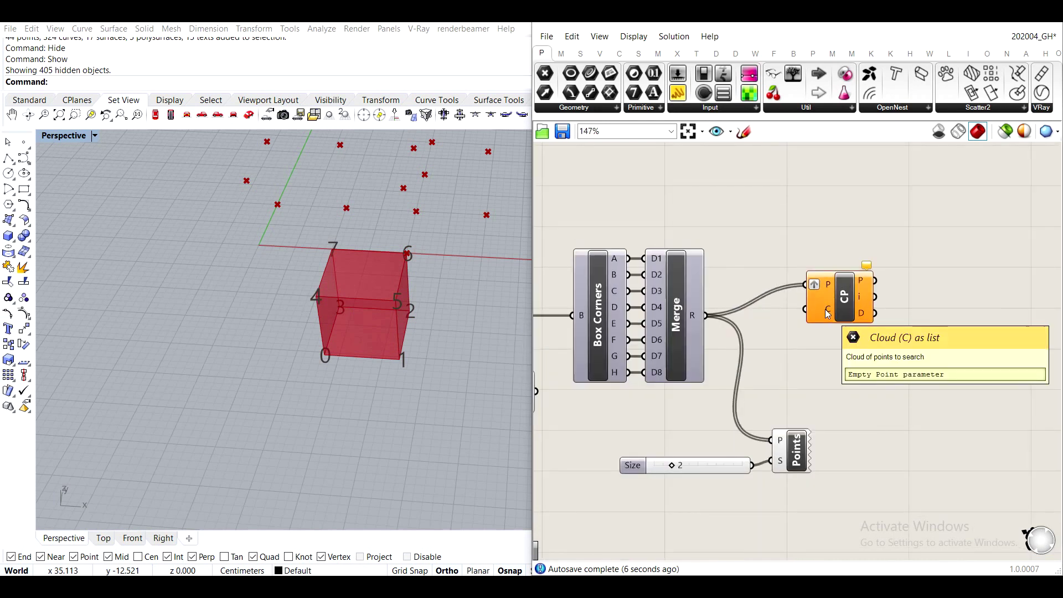
{"action": "scroll", "coordinate": [828, 314], "scroll_direction": "down", "scroll_amount": 3}
{"action": "right_click_drag", "start_coordinate": [827, 314], "coordinate": [966, 381]}
{"action": "left_click", "coordinate": [970, 374]}
{"action": "left_click_drag", "start_coordinate": [971, 374], "coordinate": [970, 326]}
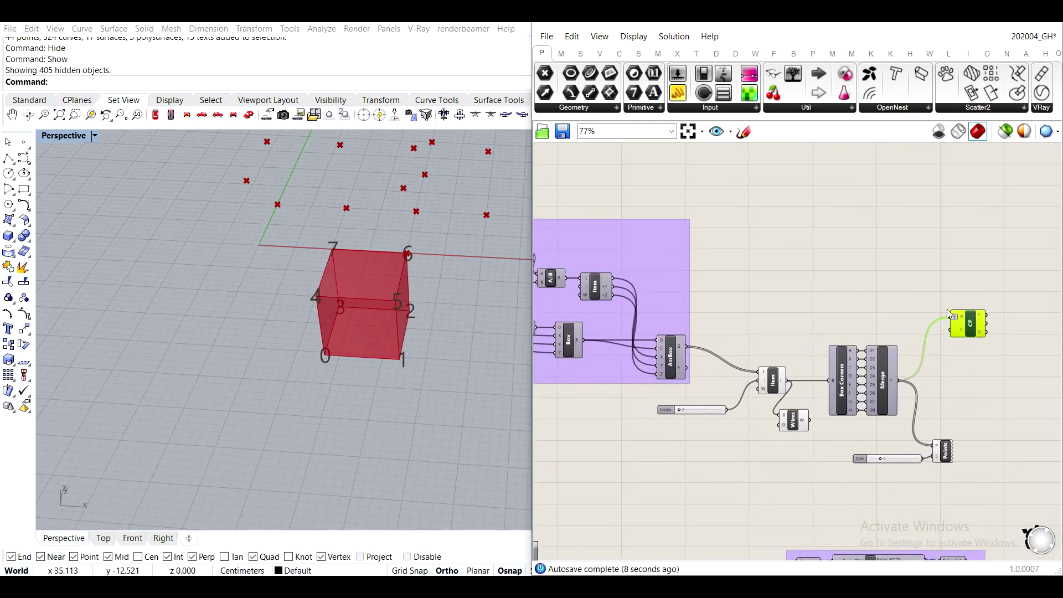
{"action": "left_click", "coordinate": [843, 269]}
Connect the referenced Point parameter to the Closest Point component's C input and adjust the component's position.
{"action": "scroll", "coordinate": [843, 270], "scroll_direction": "down", "scroll_amount": 2}
{"action": "right_click_drag", "start_coordinate": [663, 300], "coordinate": [856, 317]}
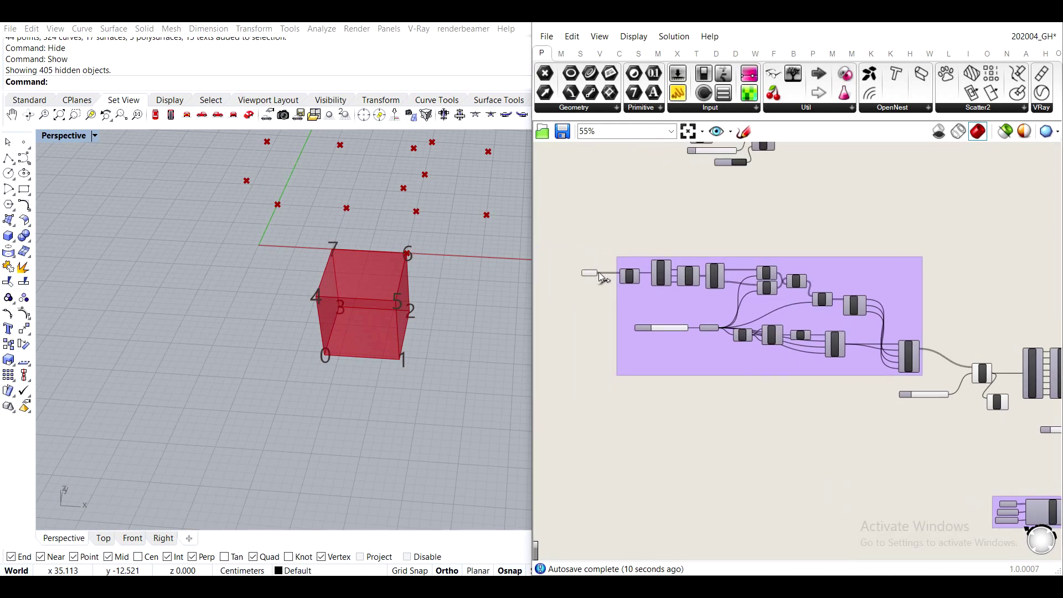
{"action": "scroll", "coordinate": [592, 278], "scroll_direction": "up", "scroll_amount": 2}
{"action": "scroll", "coordinate": [593, 277], "scroll_direction": "up", "scroll_amount": 1}
{"action": "scroll", "coordinate": [593, 277], "scroll_direction": "down", "scroll_amount": 1}
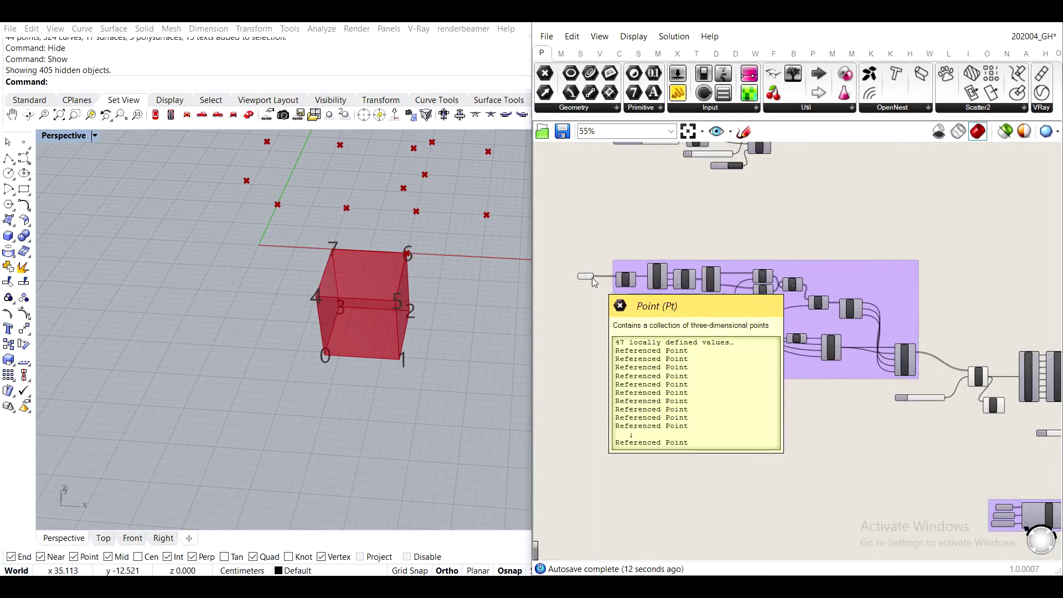
{"action": "scroll", "coordinate": [593, 277], "scroll_direction": "down", "scroll_amount": 2}
{"action": "right_click_drag", "start_coordinate": [1041, 355], "coordinate": [909, 355]}
{"action": "scroll", "coordinate": [968, 354], "scroll_direction": "up", "scroll_amount": 4}
{"action": "left_click_drag", "start_coordinate": [967, 359], "coordinate": [967, 354]}
{"action": "right_click_drag", "start_coordinate": [942, 403], "coordinate": [829, 397]}
{"action": "left_click_drag", "start_coordinate": [875, 350], "coordinate": [882, 352]}
{"action": "left_click", "coordinate": [883, 358]}
{"action": "right_click_drag", "start_coordinate": [896, 377], "coordinate": [849, 401]}
{"action": "left_click_drag", "start_coordinate": [840, 360], "coordinate": [827, 367]}
{"action": "left_click", "coordinate": [880, 423]}
{"action": "right_click_drag", "start_coordinate": [879, 423], "coordinate": [825, 372]}
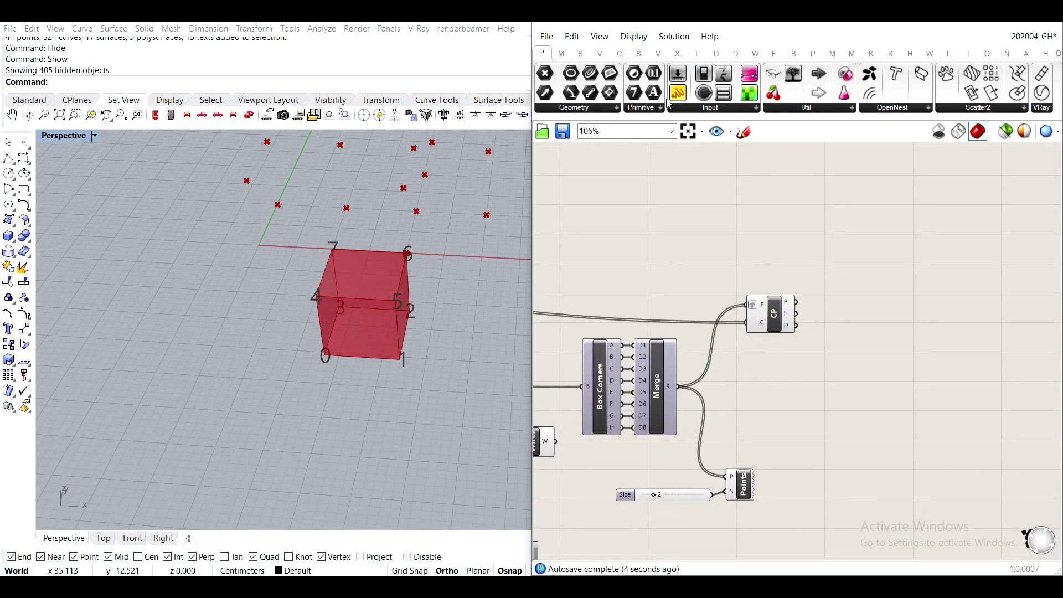
Compare the Closest Point component's D output in a temporary enlarged panel with the numbered box corners, and delete the panel.
{"action": "left_click_drag", "start_coordinate": [722, 94], "coordinate": [906, 317]}
{"action": "scroll", "coordinate": [809, 348], "scroll_direction": "up", "scroll_amount": 3}
{"action": "left_click_drag", "start_coordinate": [792, 316], "coordinate": [887, 301]}
{"action": "right_click_drag", "start_coordinate": [886, 302], "coordinate": [722, 226]}
{"action": "left_click_drag", "start_coordinate": [882, 309], "coordinate": [882, 486]}
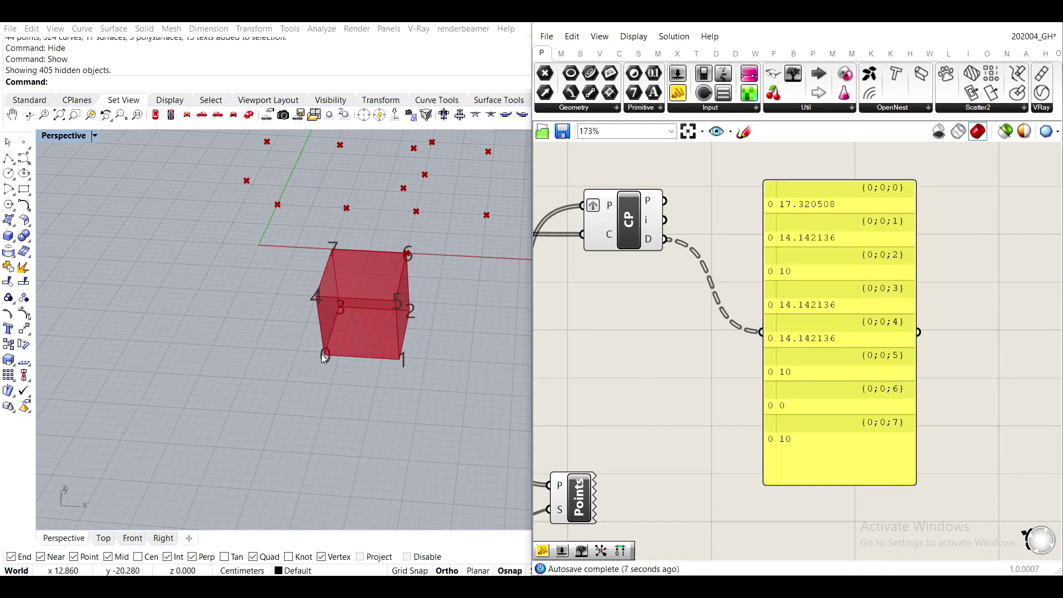
{"action": "scroll", "coordinate": [321, 354], "scroll_direction": "up", "scroll_amount": 5}
{"action": "scroll", "coordinate": [321, 354], "scroll_direction": "down", "scroll_amount": 4}
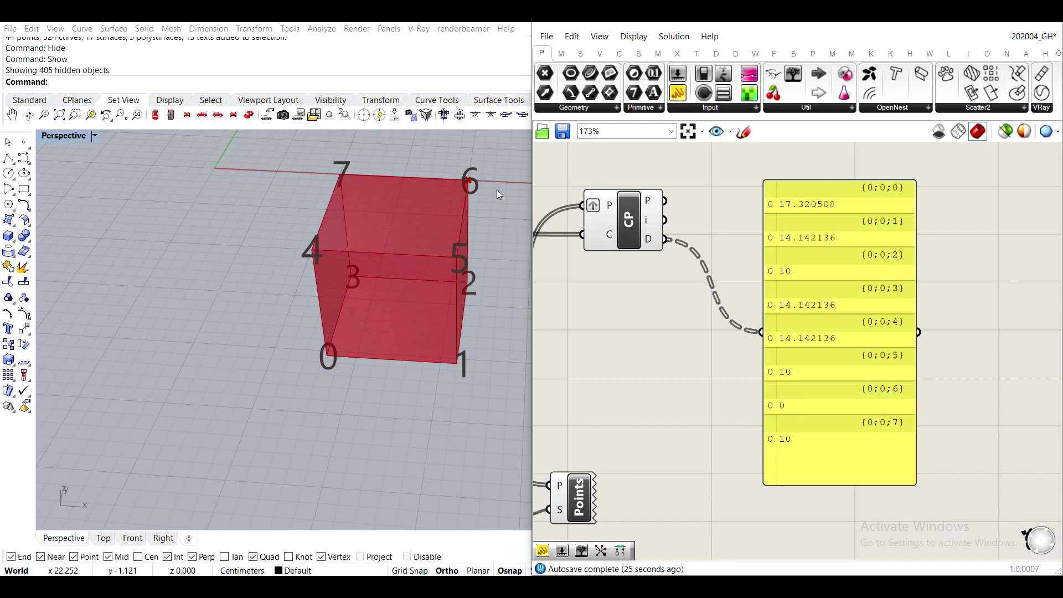
{"action": "left_click", "coordinate": [810, 265]}
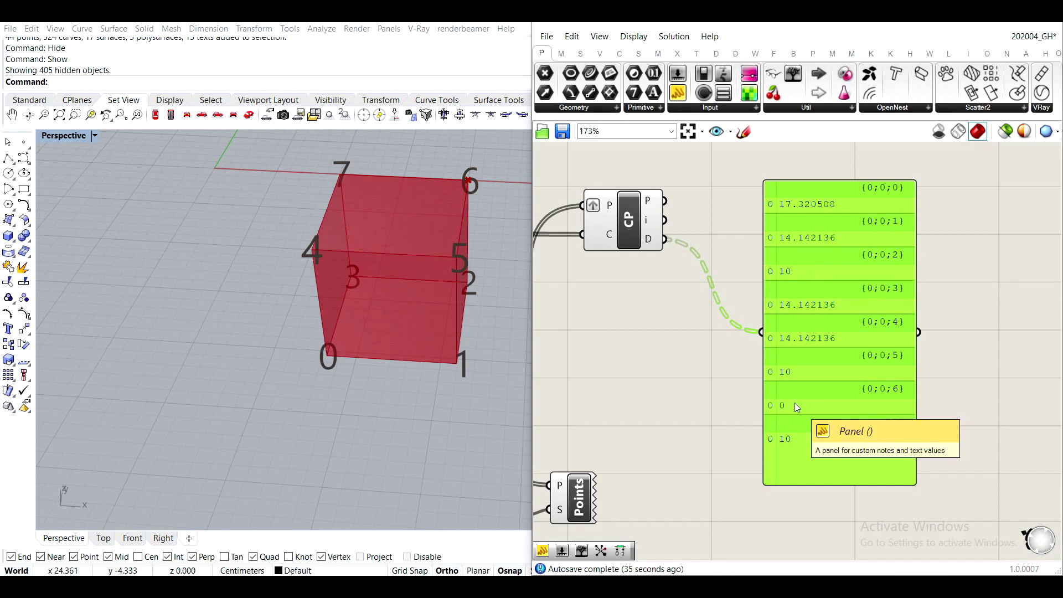
{"action": "key", "text": "Delete"}
Add a Smaller Than component and connect the Closest Point component's D output to its A input.
{"action": "double_click", "coordinate": [763, 307]}
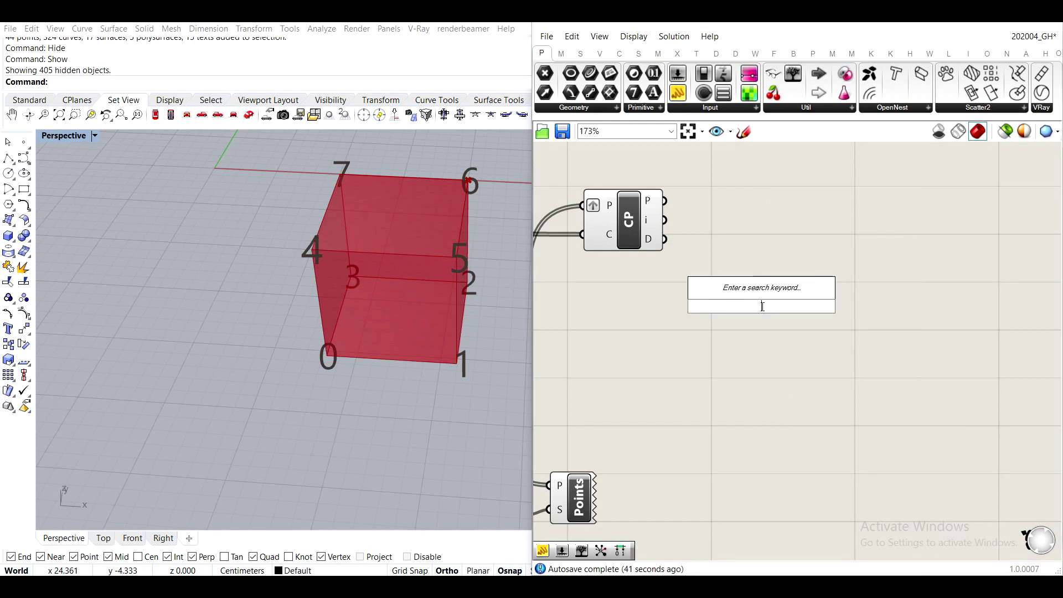
{"action": "type", "text": "eq"}
{"action": "key", "text": "BackSpace"}
{"action": "key", "text": "BackSpace"}
{"action": "type", "text": "smaller"}
{"action": "key", "text": "Return"}
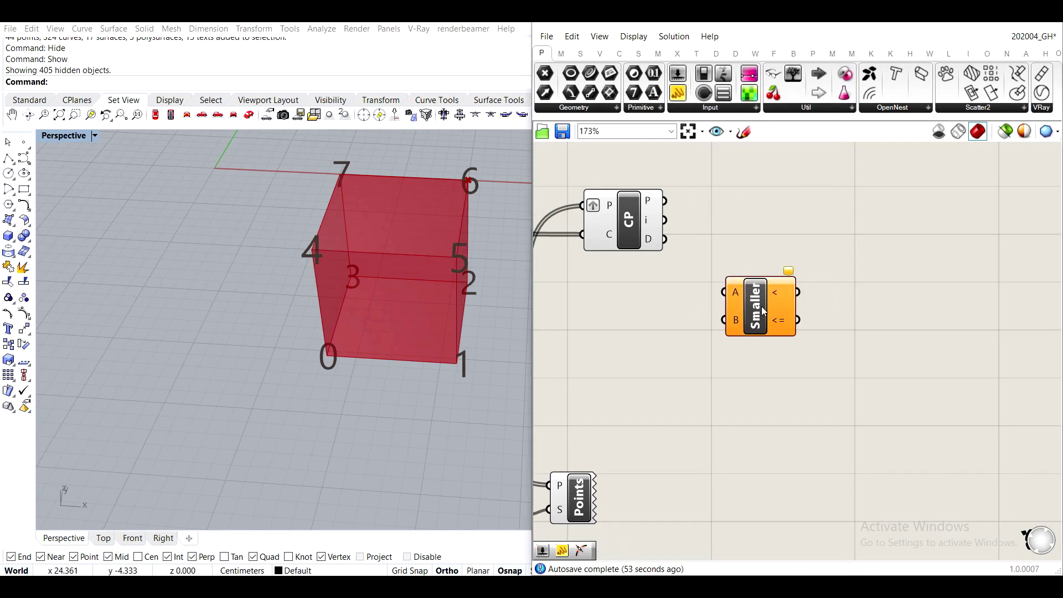
{"action": "left_click_drag", "start_coordinate": [665, 240], "coordinate": [767, 267]}
{"action": "left_click", "coordinate": [648, 307]}
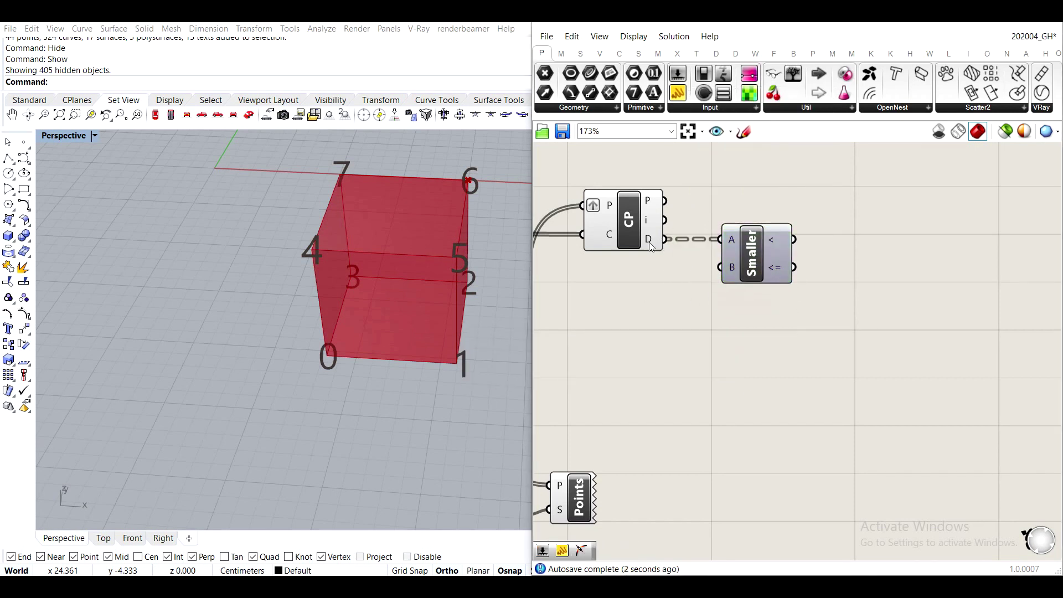
Add a small panel containing 0.01 and connect it to the Smaller component's B input.
{"action": "double_click", "coordinate": [648, 313]}
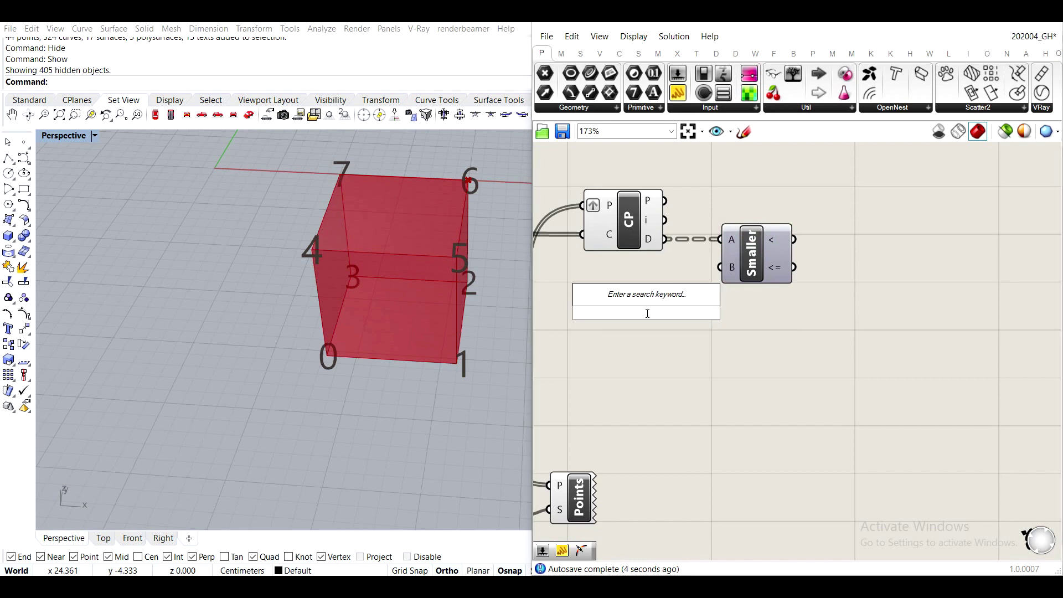
{"action": "type", "text": "//0.01"}
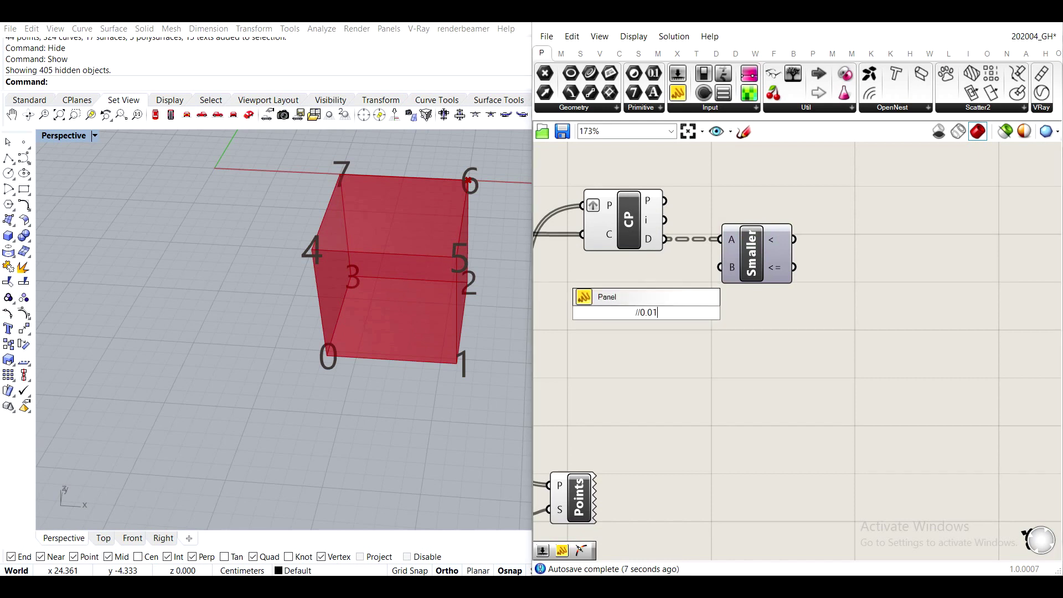
{"action": "key", "text": "Return"}
{"action": "scroll", "coordinate": [649, 318], "scroll_direction": "up", "scroll_amount": 2}
{"action": "left_click_drag", "start_coordinate": [683, 312], "coordinate": [741, 252]}
{"action": "left_click_drag", "start_coordinate": [632, 310], "coordinate": [694, 272]}
{"action": "left_click", "coordinate": [753, 317]}
Read the Smaller component's < output in a temporary enlarged panel, and delete the panel.
{"action": "scroll", "coordinate": [726, 335], "scroll_direction": "down", "scroll_amount": 2}
{"action": "left_click_drag", "start_coordinate": [677, 93], "coordinate": [763, 277]}
{"action": "left_click_drag", "start_coordinate": [821, 314], "coordinate": [813, 484]}
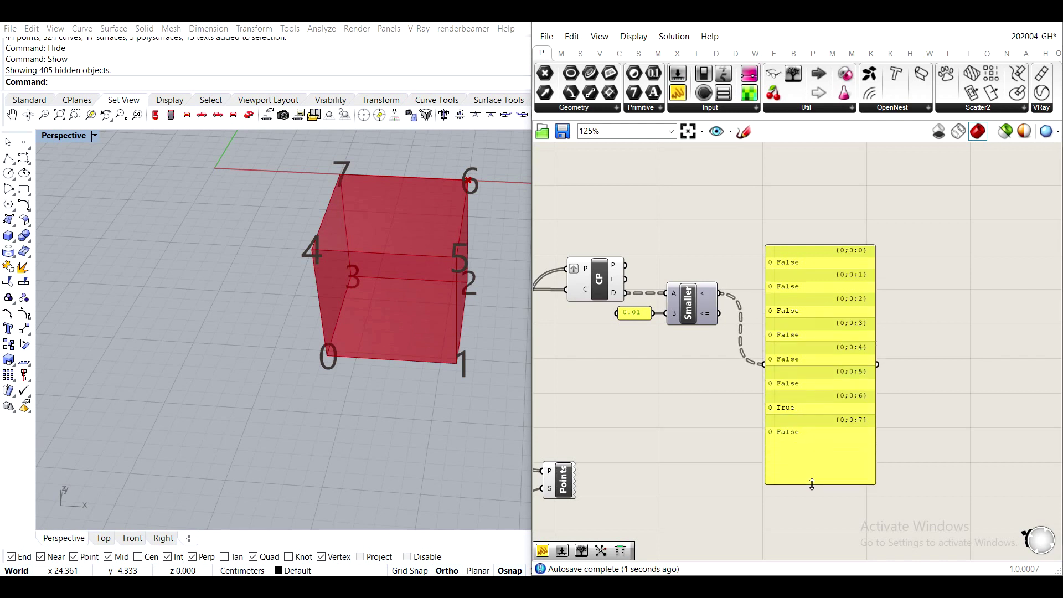
{"action": "left_click", "coordinate": [822, 388]}
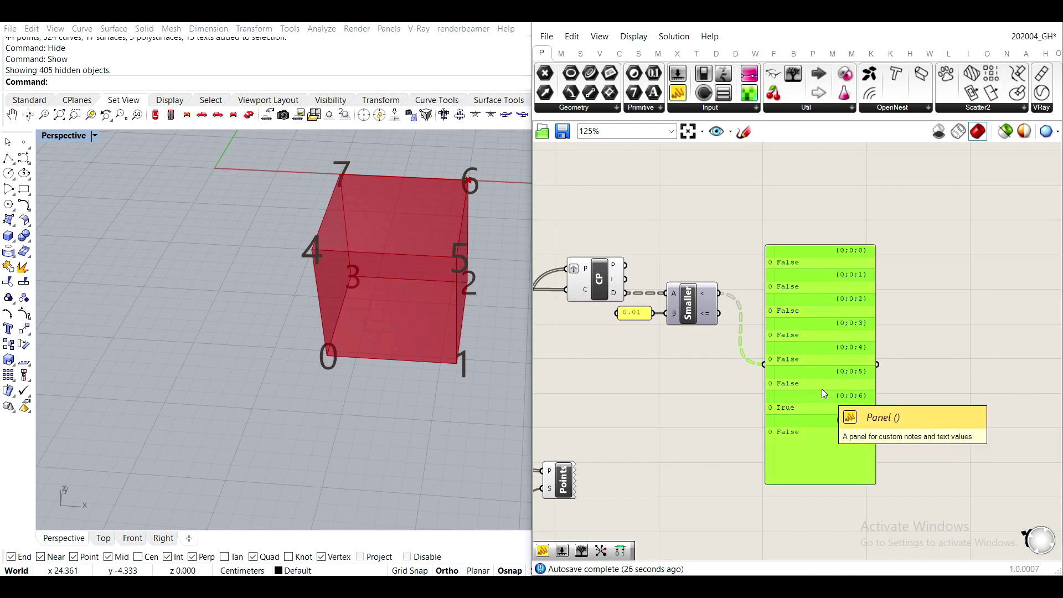
{"action": "key", "text": "Delete"}
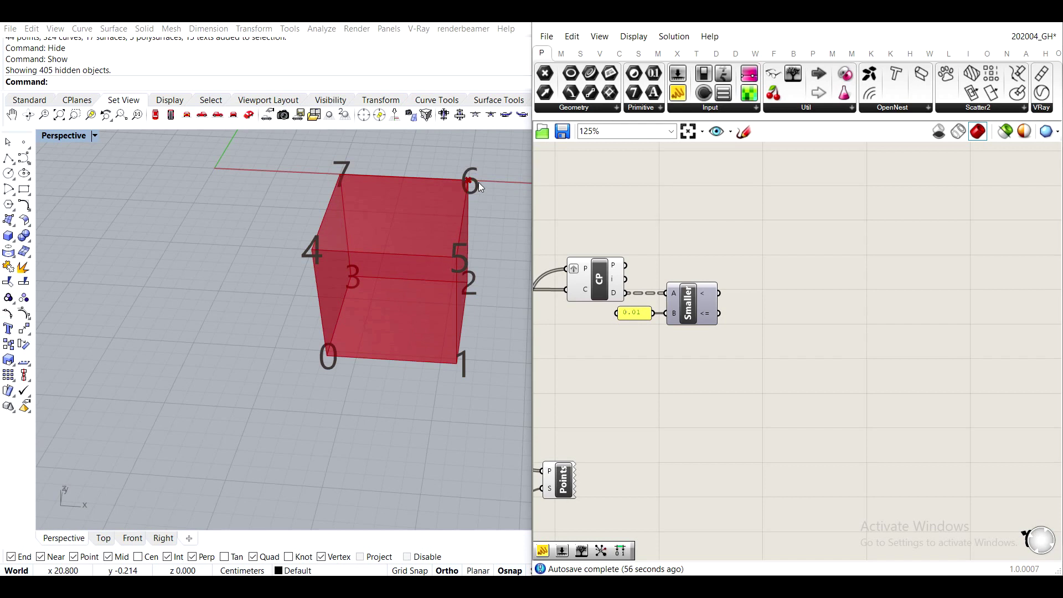
Examine the numbered tile variations and the numbered grid box in the Perspective viewport.
{"action": "scroll", "coordinate": [709, 273], "scroll_direction": "down", "scroll_amount": 5}
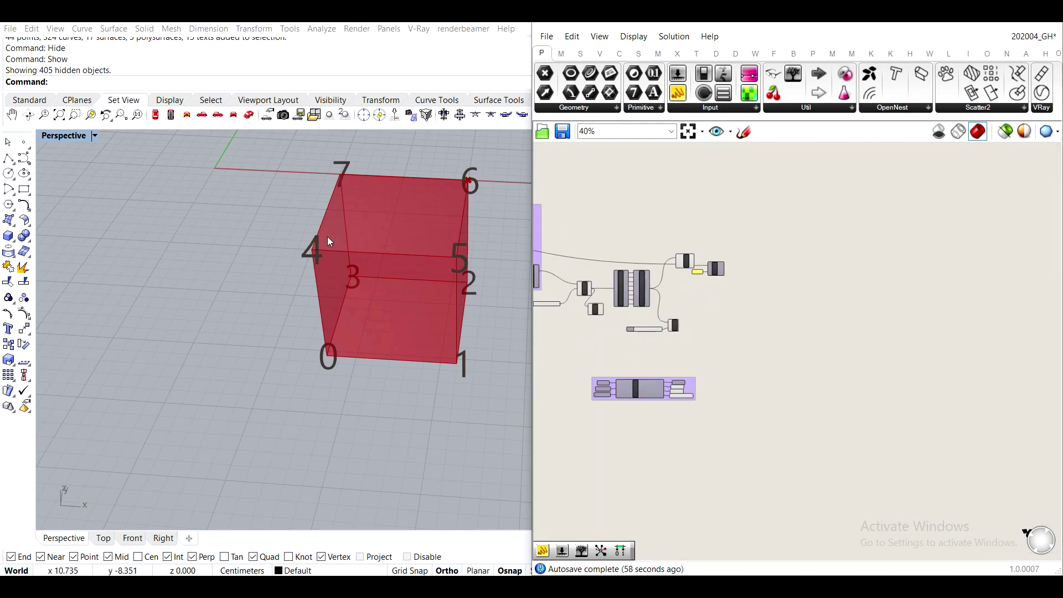
{"action": "right_click_drag", "start_coordinate": [328, 237], "coordinate": [345, 254]}
{"action": "scroll", "coordinate": [345, 254], "scroll_direction": "down", "scroll_amount": 8}
{"action": "right_click_drag", "start_coordinate": [399, 310], "coordinate": [444, 328], "text": "shift"}
{"action": "right_click_drag", "start_coordinate": [183, 305], "coordinate": [315, 348], "text": "shift"}
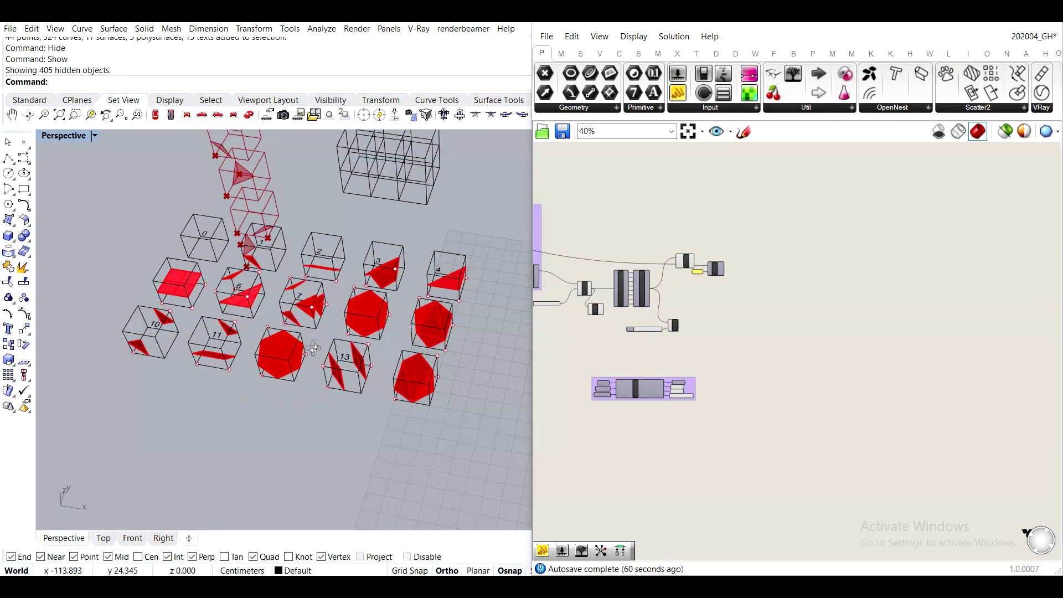
{"action": "right_click_drag", "start_coordinate": [311, 291], "coordinate": [376, 380]}
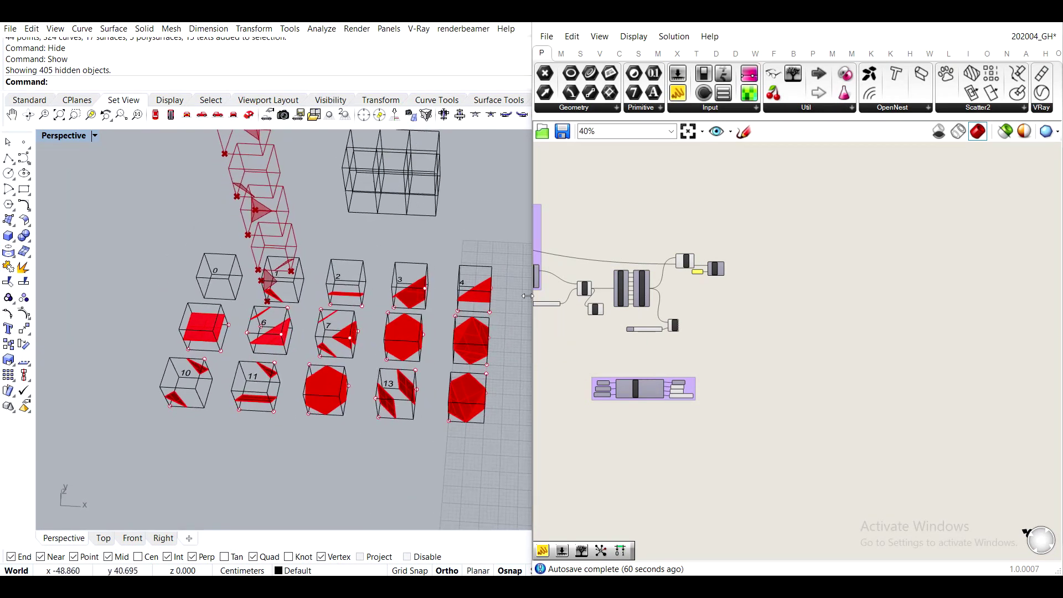
{"action": "right_click_drag", "start_coordinate": [438, 371], "coordinate": [363, 362]}
{"action": "scroll", "coordinate": [388, 398], "scroll_direction": "up", "scroll_amount": 2}
{"action": "scroll", "coordinate": [387, 398], "scroll_direction": "up", "scroll_amount": 3}
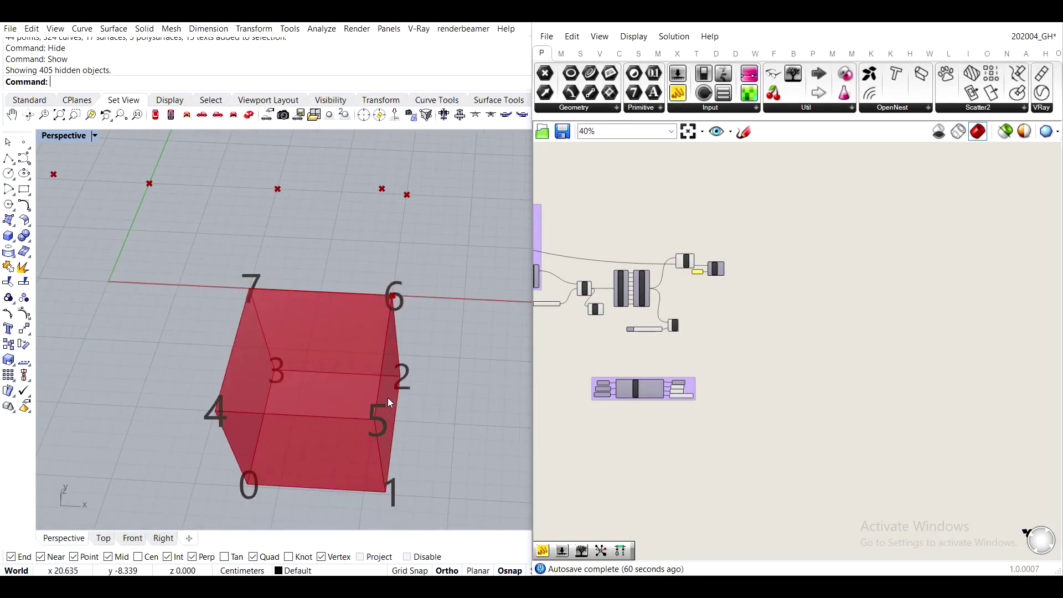
Add a panel beside the Smaller component and connect the <= output to it.
{"action": "scroll", "coordinate": [713, 244], "scroll_direction": "up", "scroll_amount": 5}
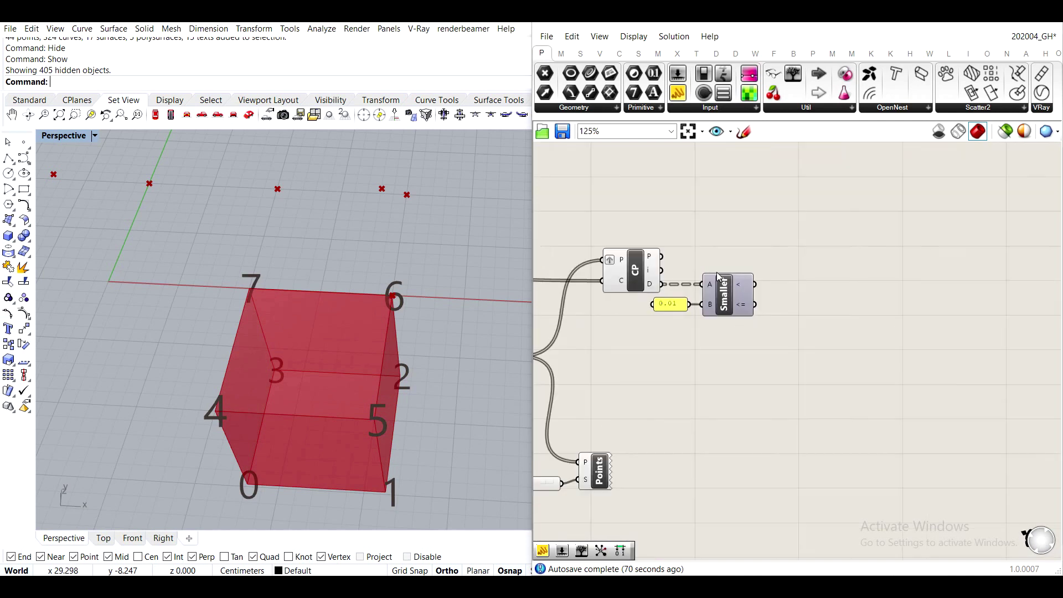
{"action": "scroll", "coordinate": [740, 329], "scroll_direction": "down", "scroll_amount": 2}
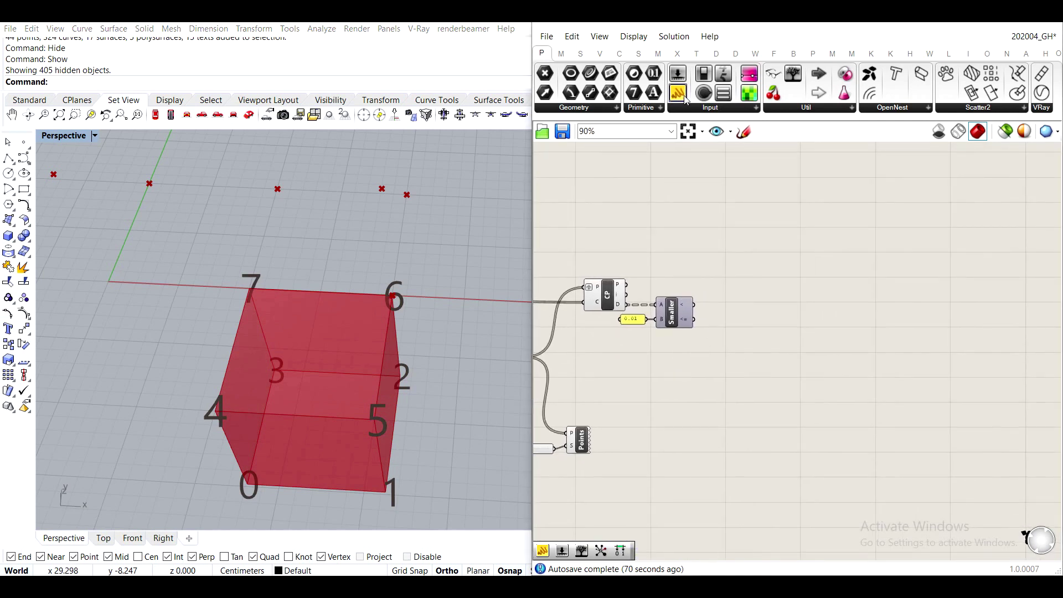
{"action": "left_click_drag", "start_coordinate": [678, 93], "coordinate": [765, 331]}
{"action": "scroll", "coordinate": [765, 332], "scroll_direction": "up", "scroll_amount": 3}
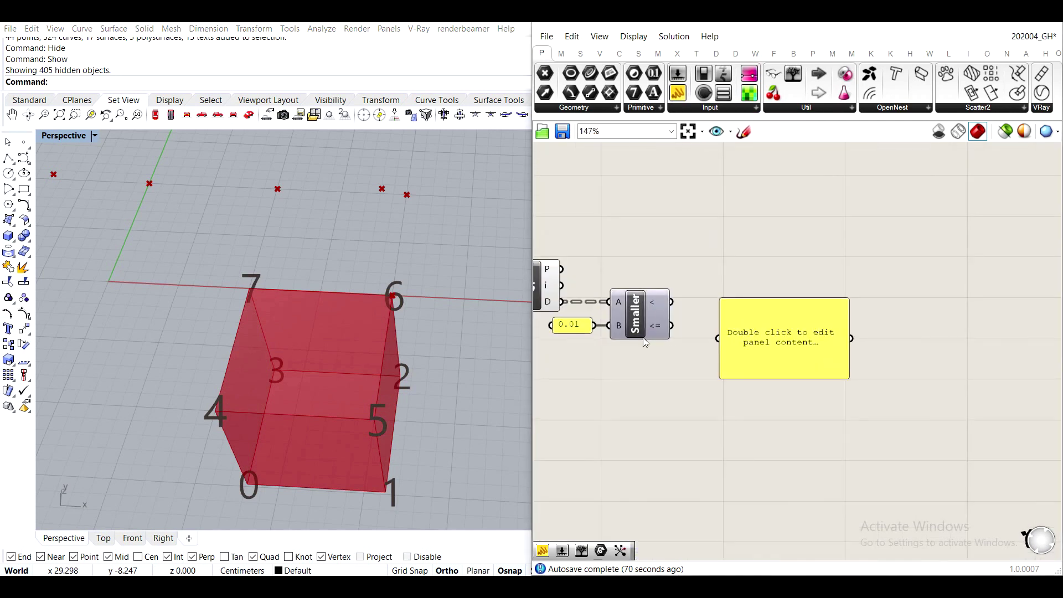
{"action": "left_click_drag", "start_coordinate": [672, 326], "coordinate": [746, 324]}
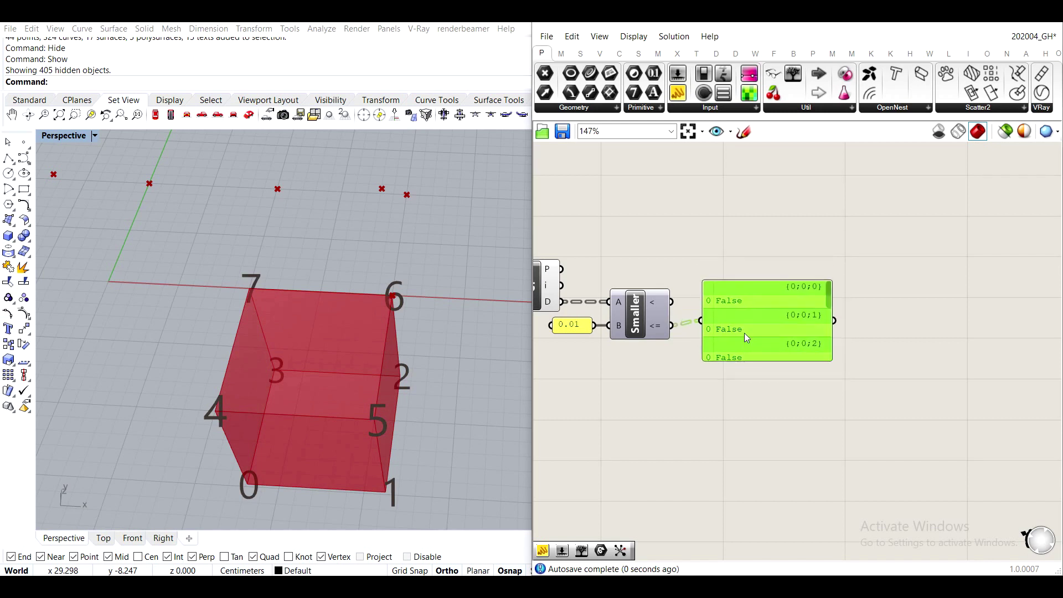
Flatten the Smaller component's <= output and lengthen its panel to list every corner value.
{"action": "right_click", "coordinate": [653, 331]}
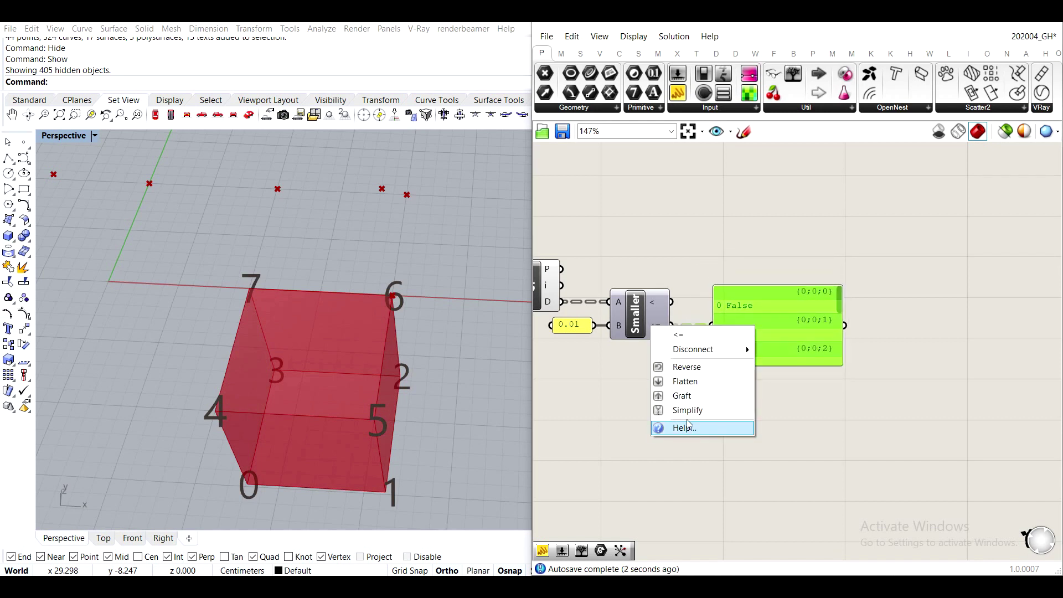
{"action": "left_click", "coordinate": [679, 378]}
{"action": "left_click_drag", "start_coordinate": [764, 364], "coordinate": [764, 522]}
{"action": "scroll", "coordinate": [750, 328], "scroll_direction": "up", "scroll_amount": 3}
{"action": "scroll", "coordinate": [752, 403], "scroll_direction": "down", "scroll_amount": 3}
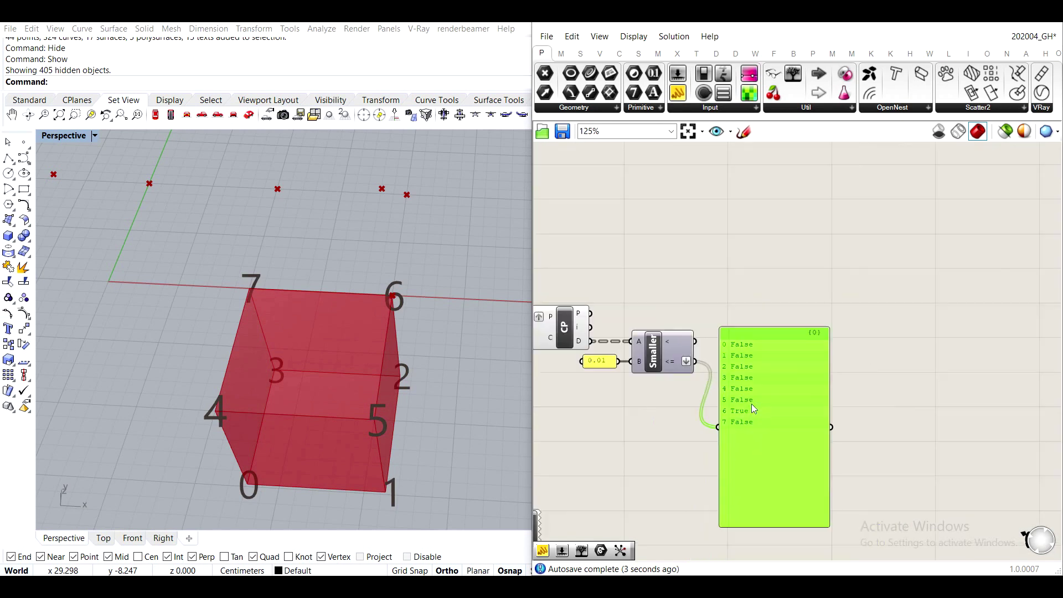
Compare the Tile var cluster's Rules 0/1 output with the corner values using a temporary copy of the panel, and delete the copy.
{"action": "scroll", "coordinate": [813, 432], "scroll_direction": "down", "scroll_amount": 3}
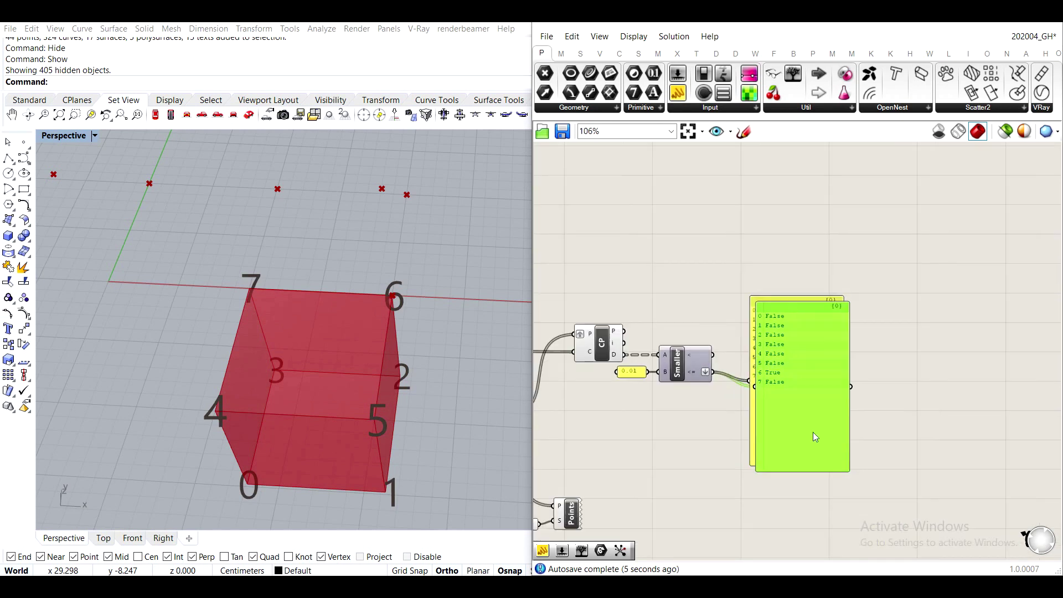
{"action": "left_click_drag", "start_coordinate": [810, 346], "coordinate": [787, 494], "text": "alt"}
{"action": "scroll", "coordinate": [673, 510], "scroll_direction": "up", "scroll_amount": 4}
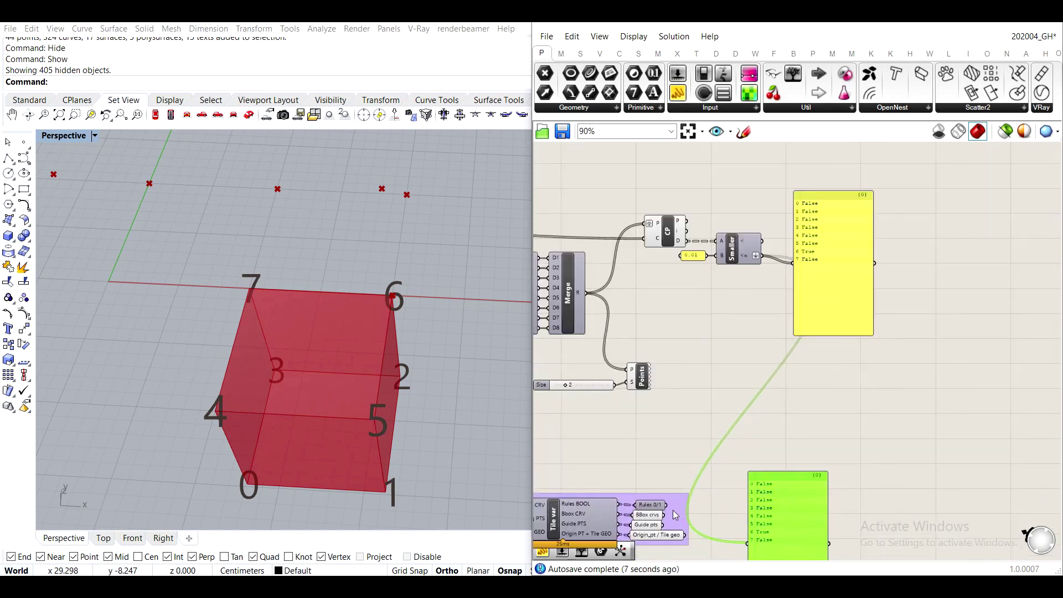
{"action": "left_click_drag", "start_coordinate": [641, 380], "coordinate": [773, 443]}
{"action": "scroll", "coordinate": [846, 398], "scroll_direction": "down", "scroll_amount": 1}
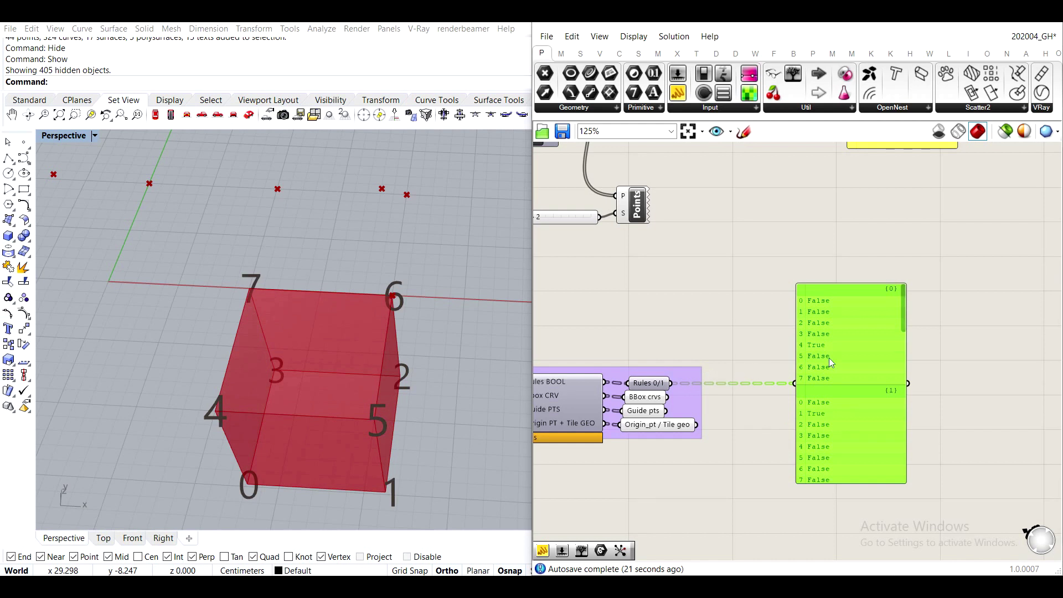
{"action": "key", "text": "Delete"}
Move the corner values panel aside, add an Equality component, and connect the Smaller component's <= output to its A input.
{"action": "scroll", "coordinate": [829, 358], "scroll_direction": "down", "scroll_amount": 2}
{"action": "right_click_drag", "start_coordinate": [682, 173], "coordinate": [638, 328]}
{"action": "left_click_drag", "start_coordinate": [826, 270], "coordinate": [898, 258]}
{"action": "double_click", "coordinate": [742, 341]}
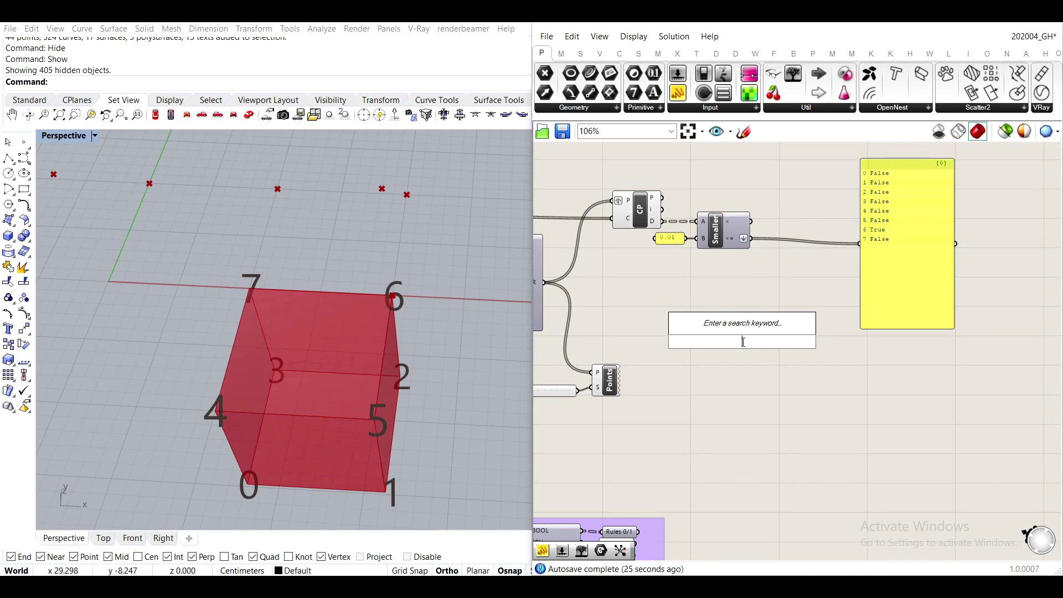
{"action": "type", "text": "equal"}
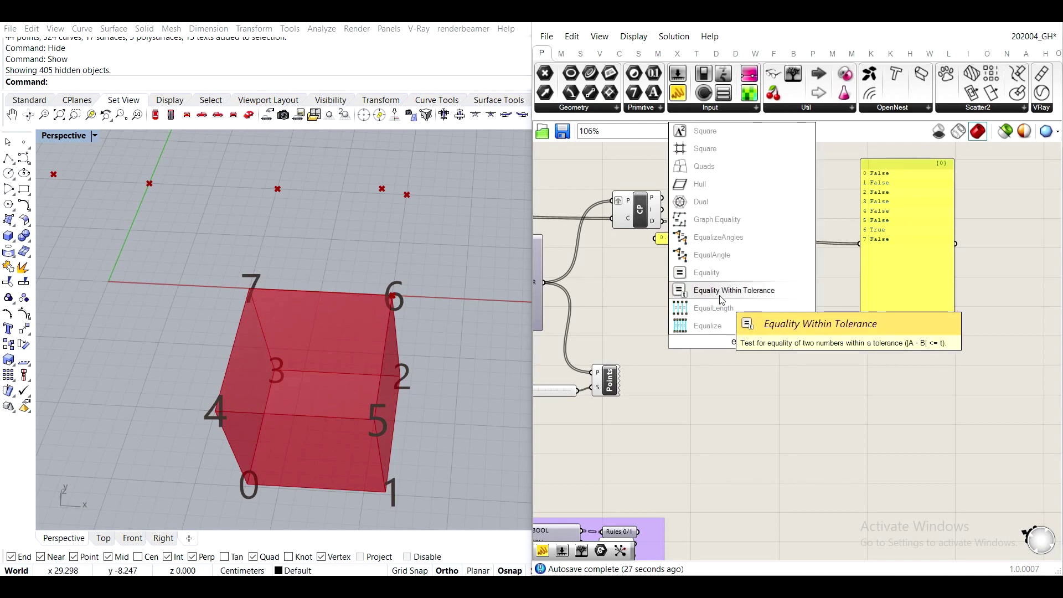
{"action": "left_click", "coordinate": [711, 272]}
{"action": "left_click_drag", "start_coordinate": [752, 239], "coordinate": [720, 336]}
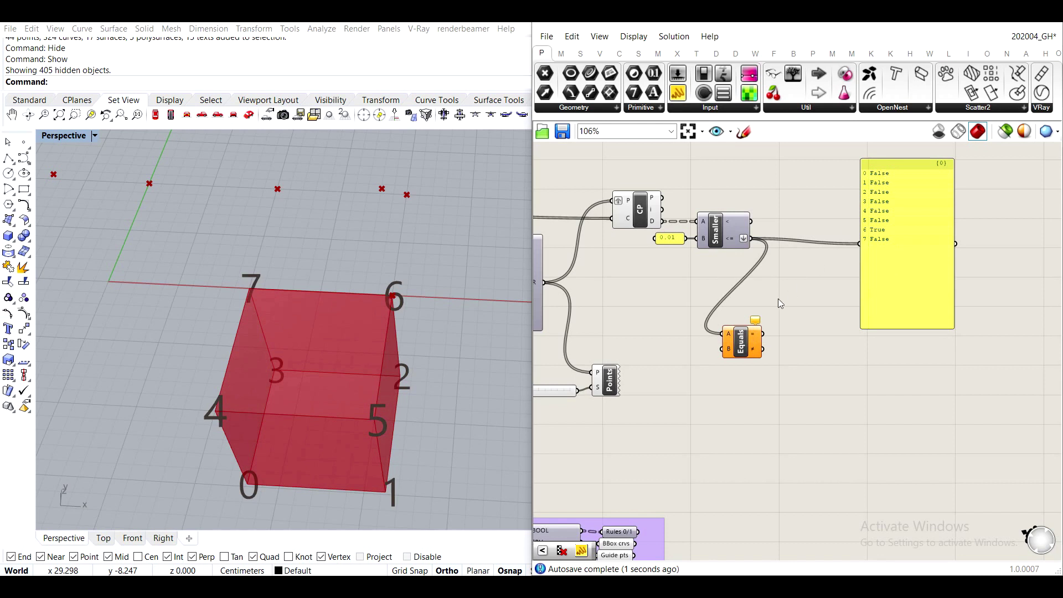
Move the Equals component beside the Tile var cluster and connect the Rules 0/1 parameter to its B input.
{"action": "right_click_drag", "start_coordinate": [780, 304], "coordinate": [840, 242]}
{"action": "left_click", "coordinate": [797, 331]}
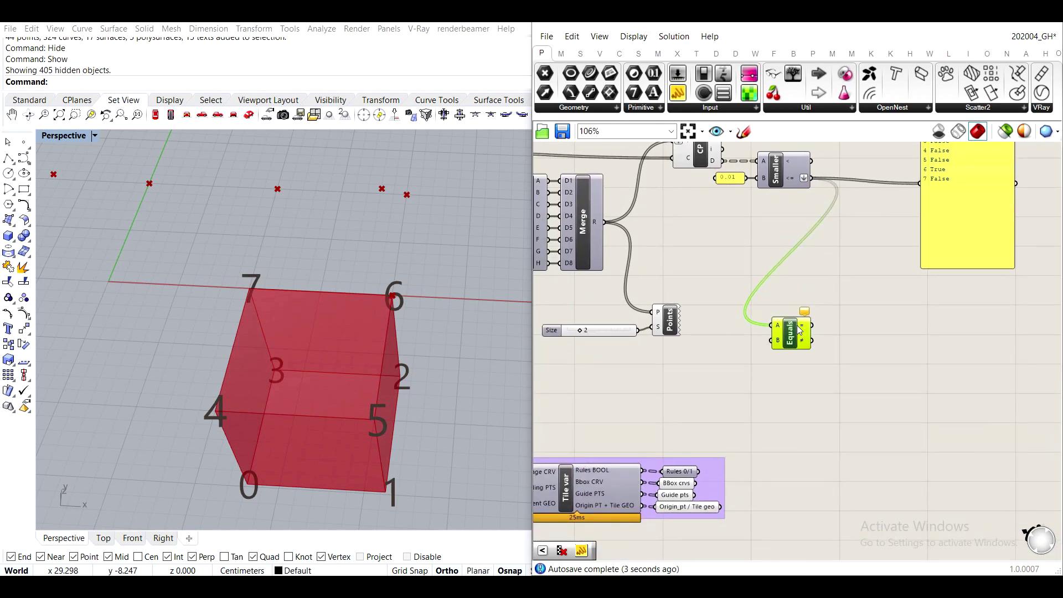
{"action": "scroll", "coordinate": [687, 473], "scroll_direction": "up", "scroll_amount": 4}
{"action": "right_click_drag", "start_coordinate": [680, 524], "coordinate": [679, 436]}
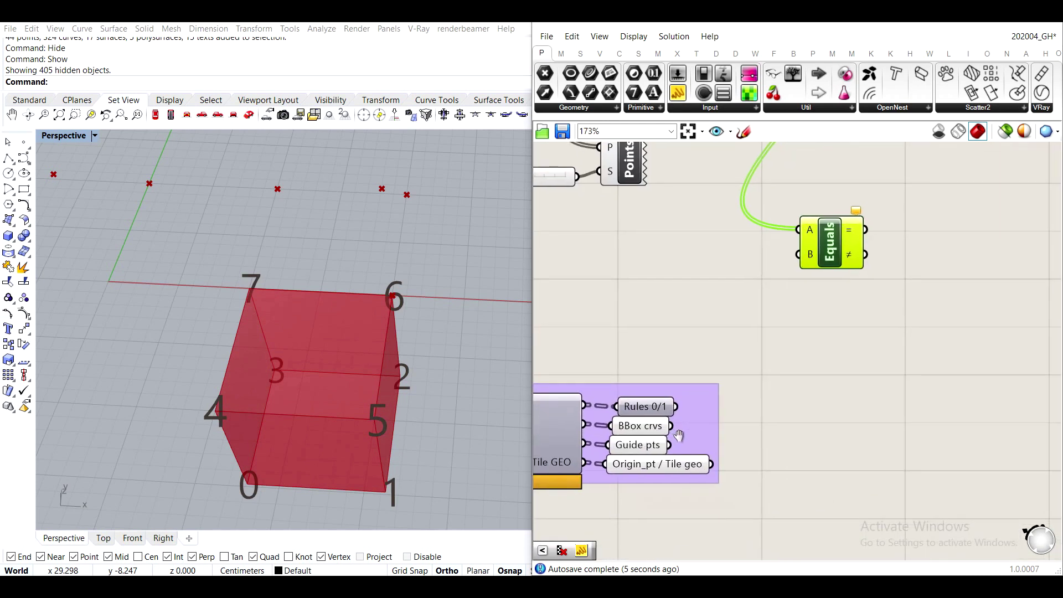
{"action": "scroll", "coordinate": [679, 436], "scroll_direction": "up", "scroll_amount": 1}
{"action": "left_click_drag", "start_coordinate": [678, 400], "coordinate": [860, 384]}
{"action": "scroll", "coordinate": [908, 341], "scroll_direction": "down", "scroll_amount": 4}
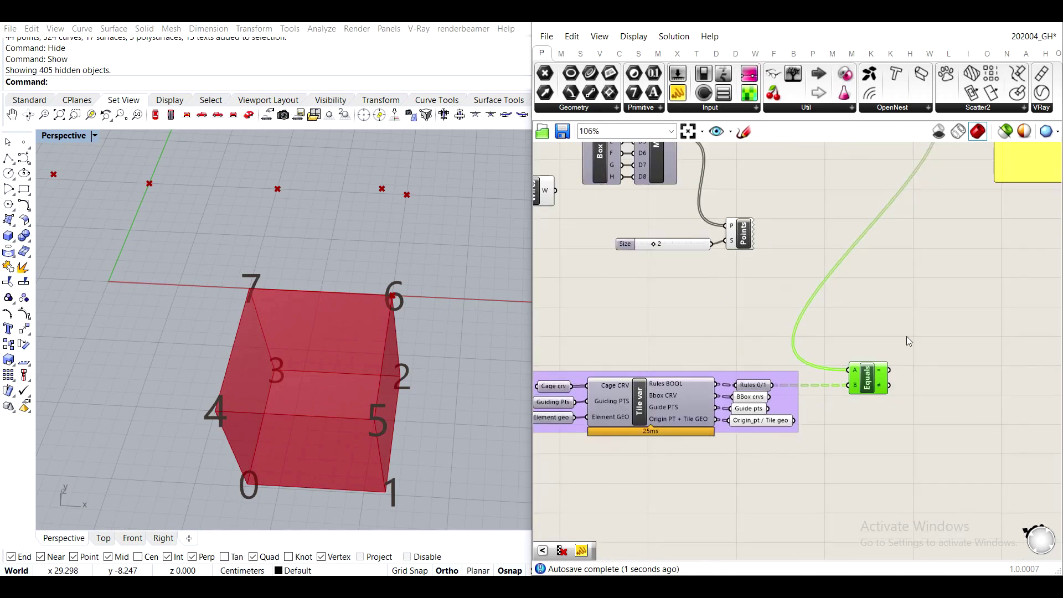
Move the corner values panel beside the Equals component, feed it from the = output, and lengthen it.
{"action": "right_click_drag", "start_coordinate": [906, 337], "coordinate": [762, 371]}
{"action": "left_click_drag", "start_coordinate": [881, 205], "coordinate": [906, 433]}
{"action": "scroll", "coordinate": [760, 408], "scroll_direction": "up", "scroll_amount": 2}
{"action": "left_click_drag", "start_coordinate": [747, 408], "coordinate": [867, 408]}
{"action": "right_click_drag", "start_coordinate": [888, 433], "coordinate": [821, 363]}
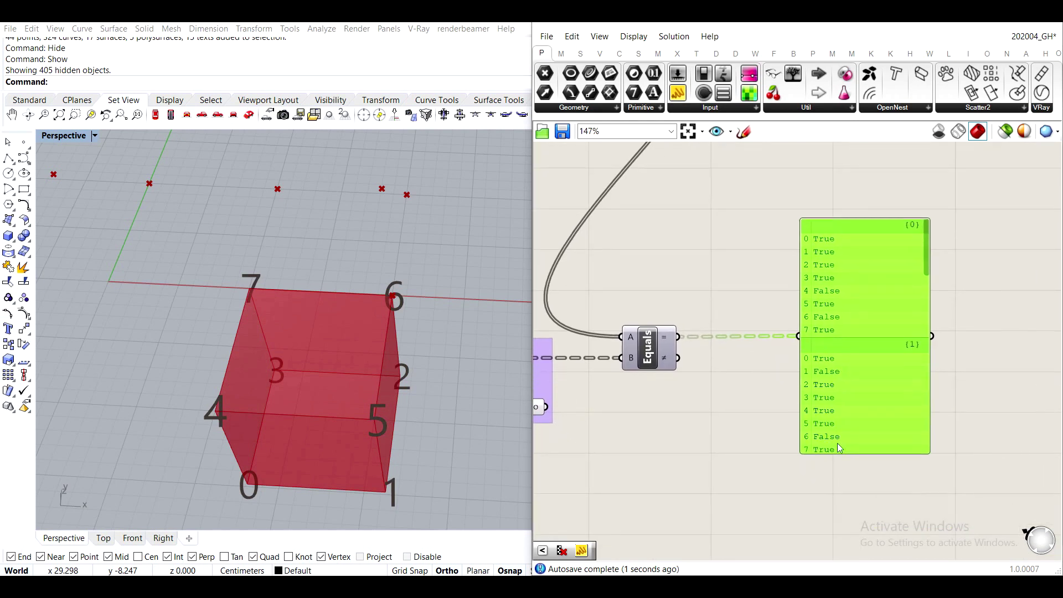
{"action": "left_click_drag", "start_coordinate": [839, 452], "coordinate": [853, 540]}
{"action": "left_click_drag", "start_coordinate": [843, 413], "coordinate": [846, 370]}
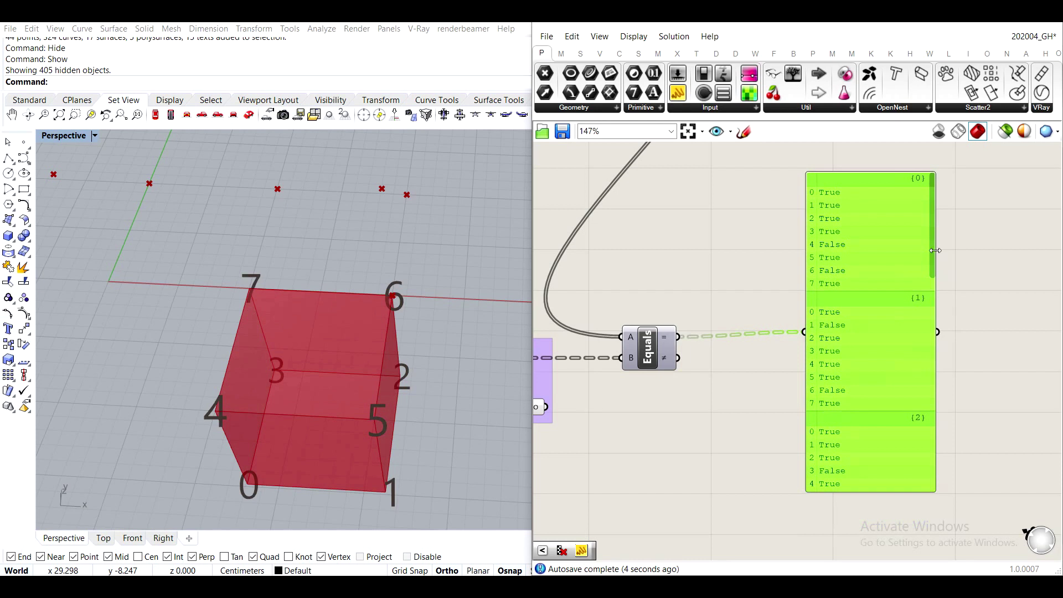
Examine the True/False values in each branch of the panel for a corner where all eight entries match.
{"action": "scroll", "coordinate": [933, 265], "scroll_direction": "down", "scroll_amount": 20}
{"action": "scroll", "coordinate": [902, 437], "scroll_direction": "down", "scroll_amount": 3}
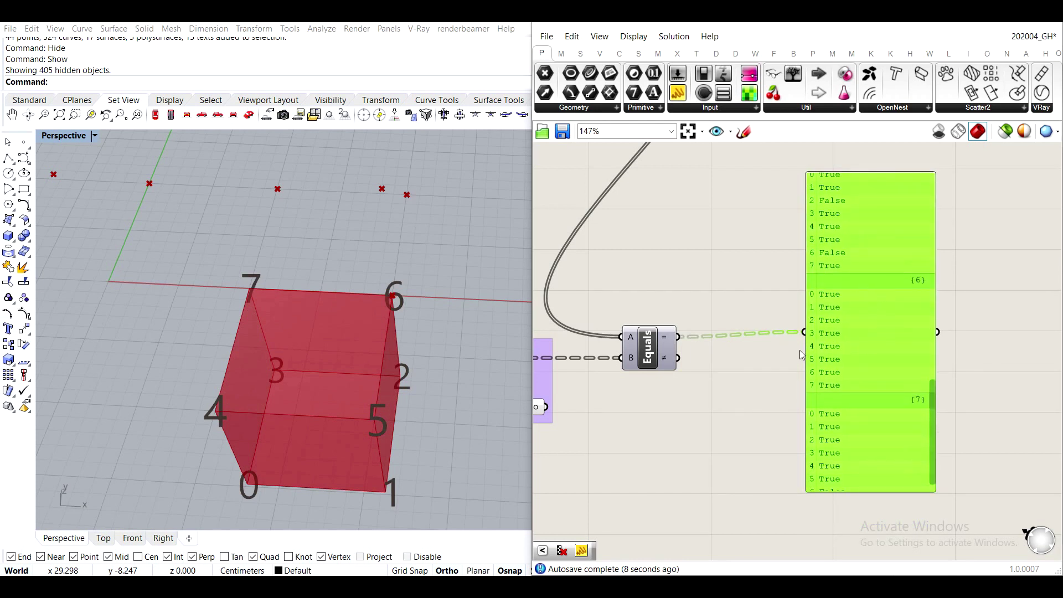
{"action": "scroll", "coordinate": [831, 321], "scroll_direction": "down", "scroll_amount": 3}
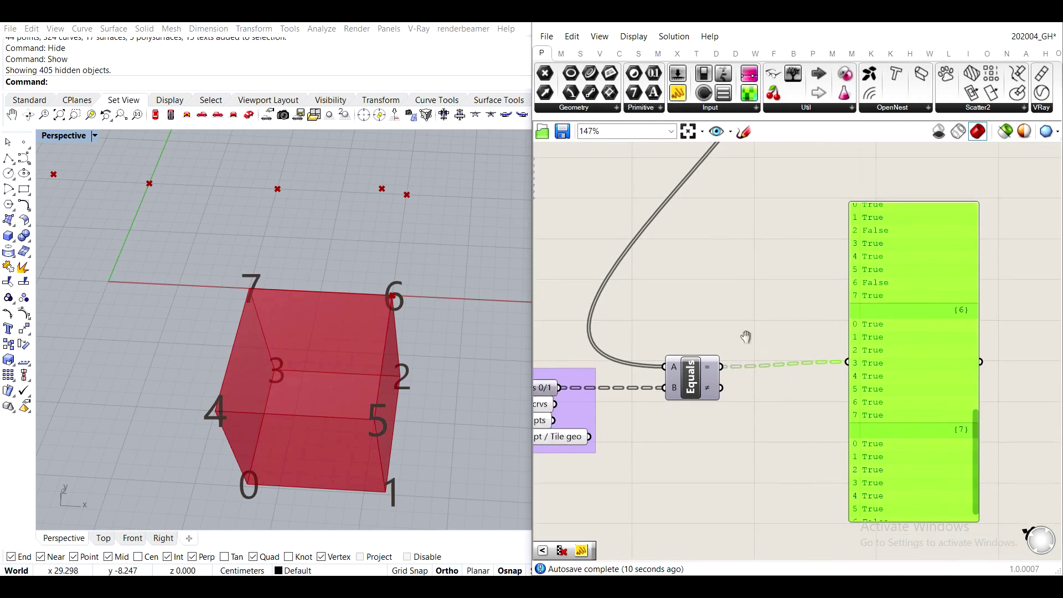
{"action": "right_click_drag", "start_coordinate": [806, 314], "coordinate": [723, 427]}
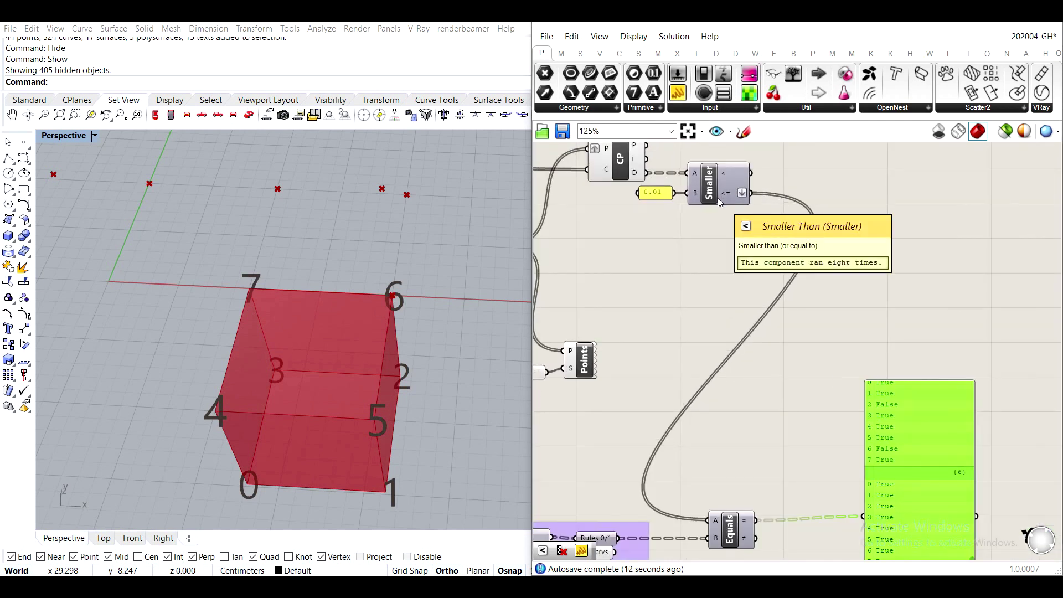
{"action": "mouse_move", "coordinate": [725, 198]}
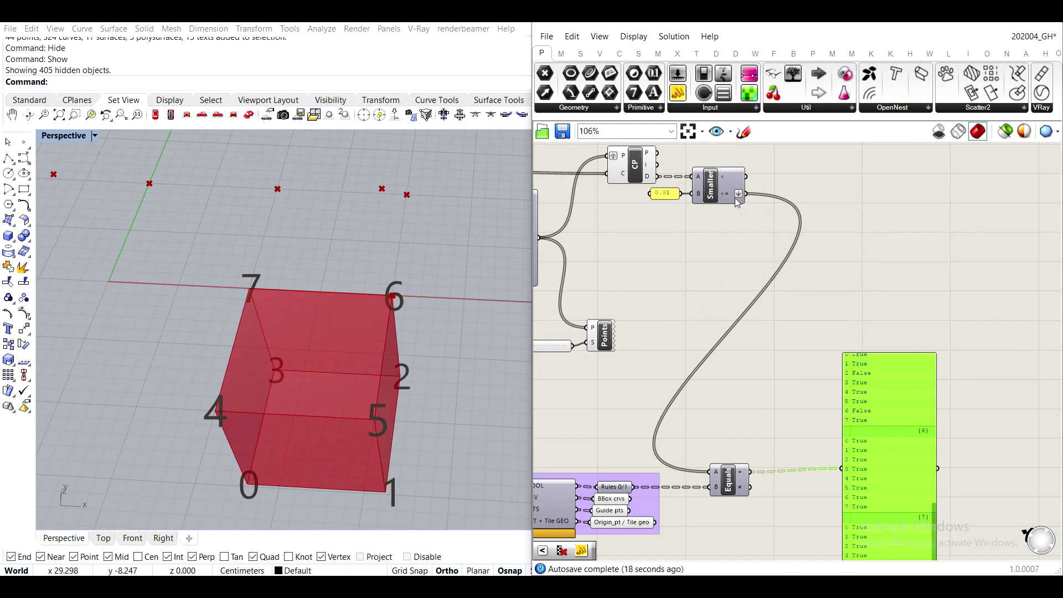
{"action": "right_click_drag", "start_coordinate": [891, 462], "coordinate": [874, 370]}
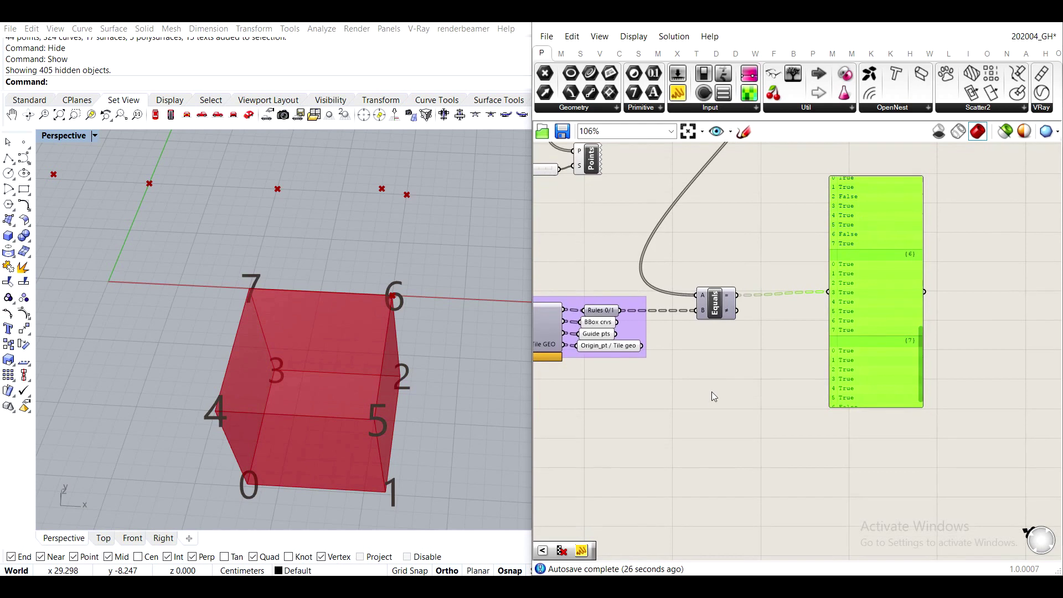
{"action": "scroll", "coordinate": [752, 278], "scroll_direction": "up", "scroll_amount": 4}
{"action": "right_click_drag", "start_coordinate": [843, 364], "coordinate": [828, 399]}
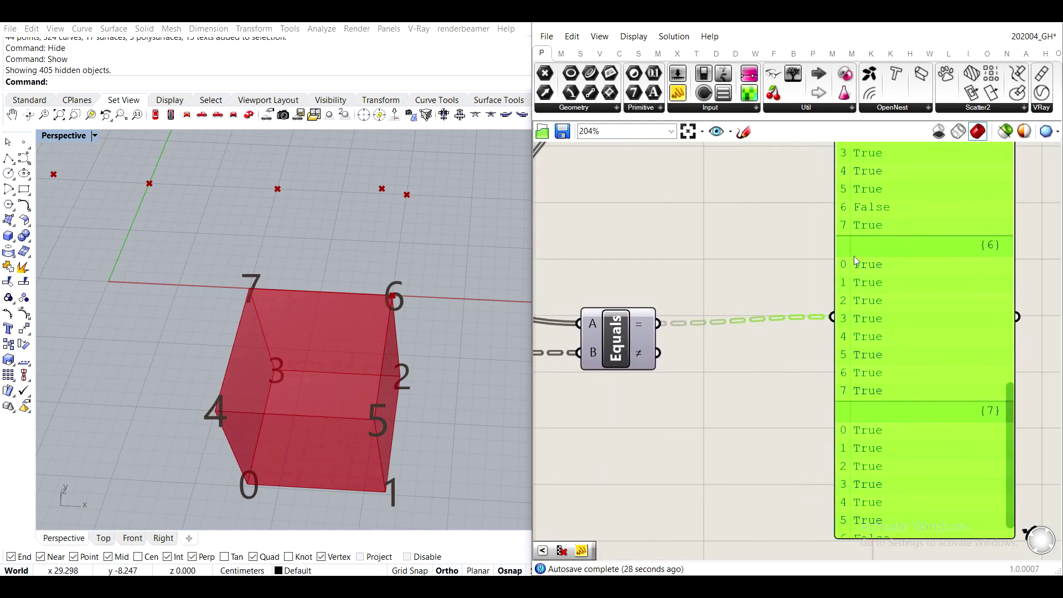
{"action": "right_click_drag", "start_coordinate": [912, 424], "coordinate": [893, 354]}
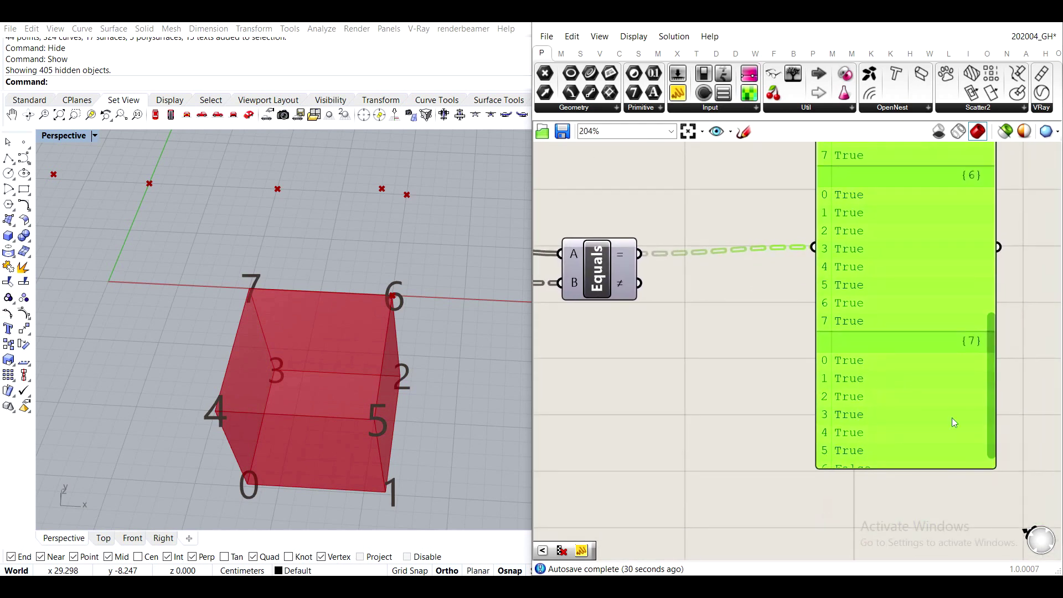
{"action": "left_click_drag", "start_coordinate": [992, 403], "coordinate": [991, 421]}
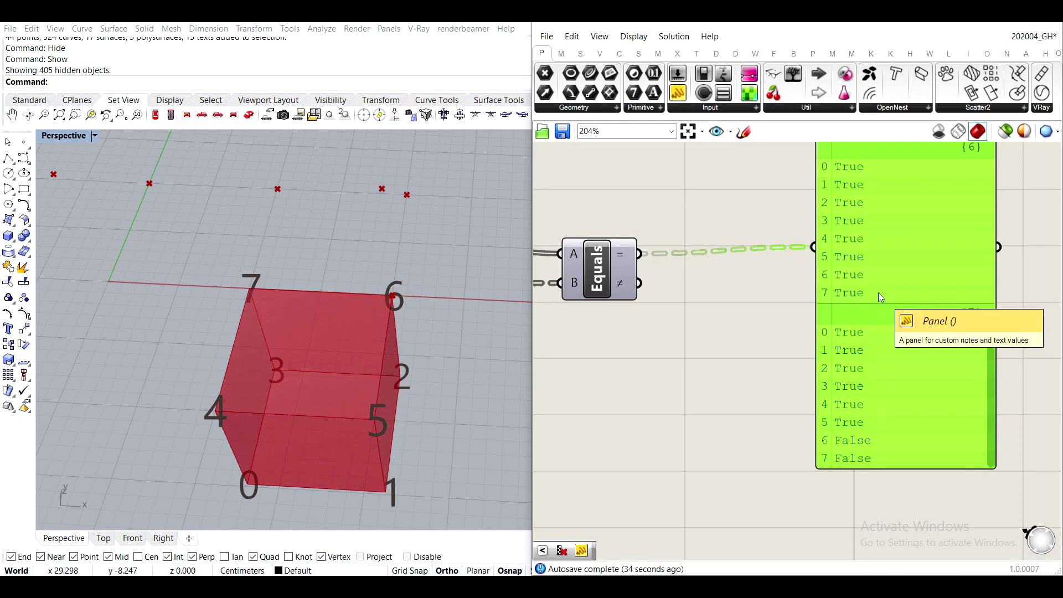
{"action": "right_click_drag", "start_coordinate": [879, 292], "coordinate": [900, 404]}
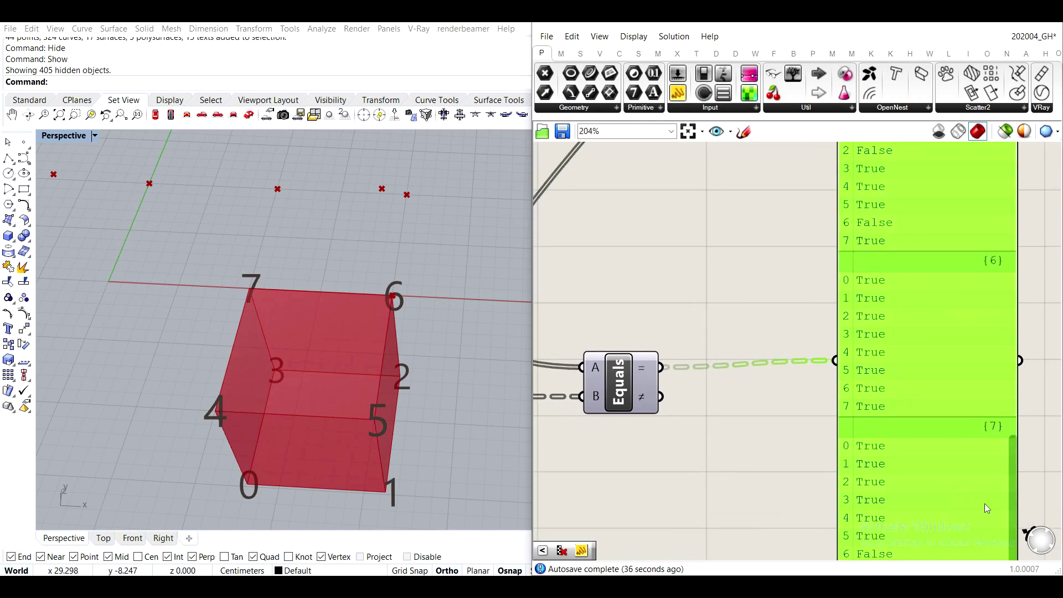
{"action": "left_click_drag", "start_coordinate": [1013, 507], "coordinate": [1013, 467]}
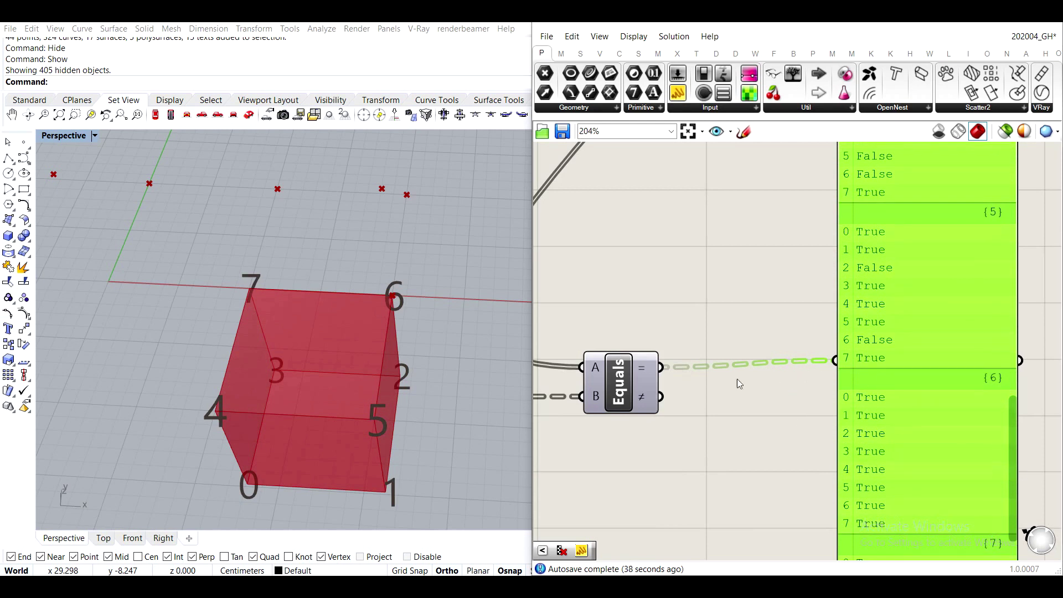
{"action": "scroll", "coordinate": [737, 379], "scroll_direction": "down", "scroll_amount": 2}
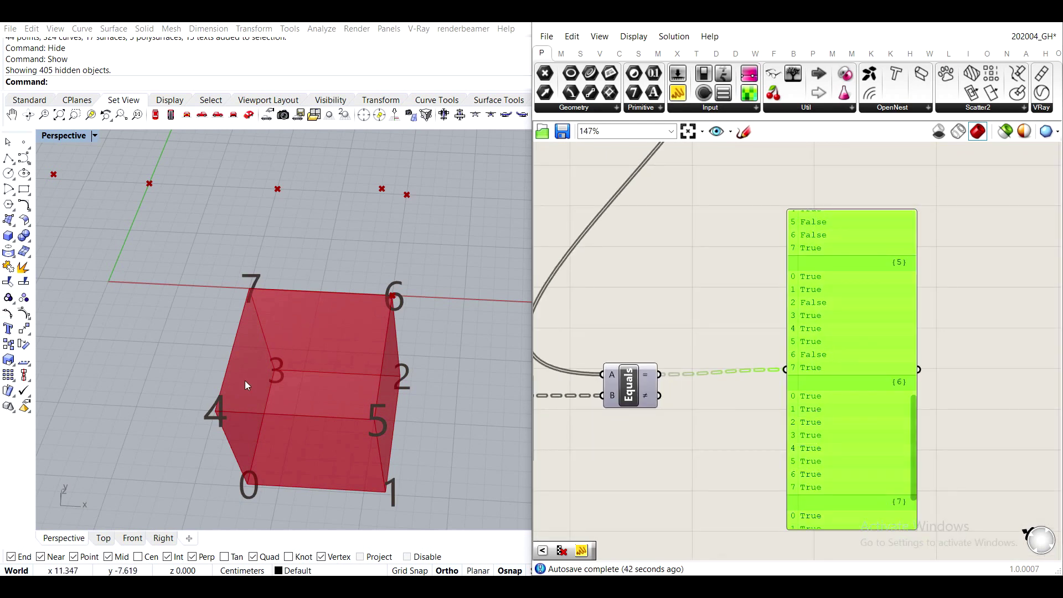
Delete the comparison panel and add a Mass Addition component fed by the Equals component's = output.
{"action": "key", "text": "Delete"}
{"action": "double_click", "coordinate": [819, 382]}
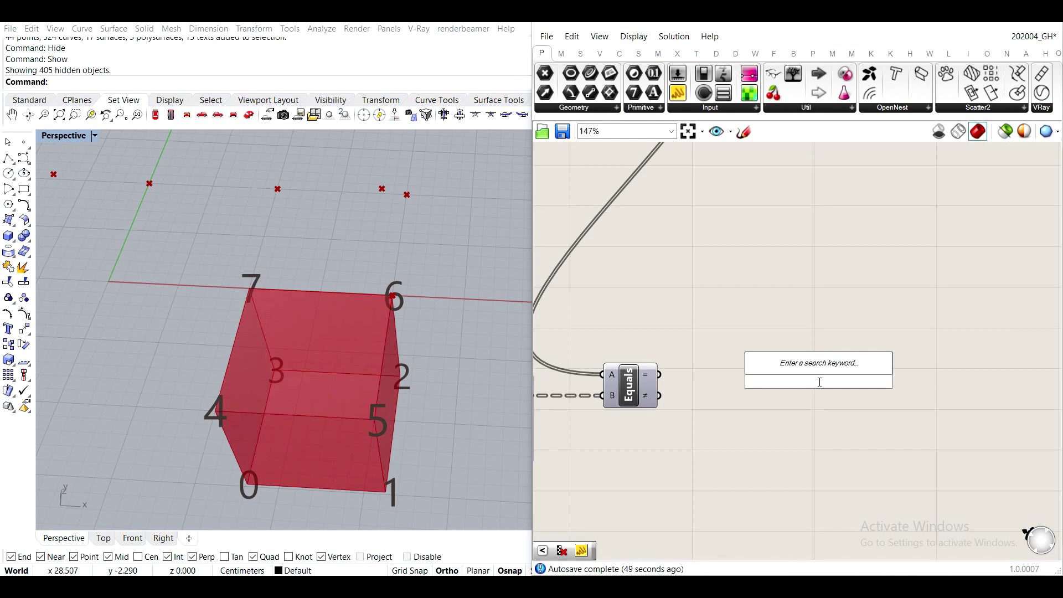
{"action": "type", "text": "mass a"}
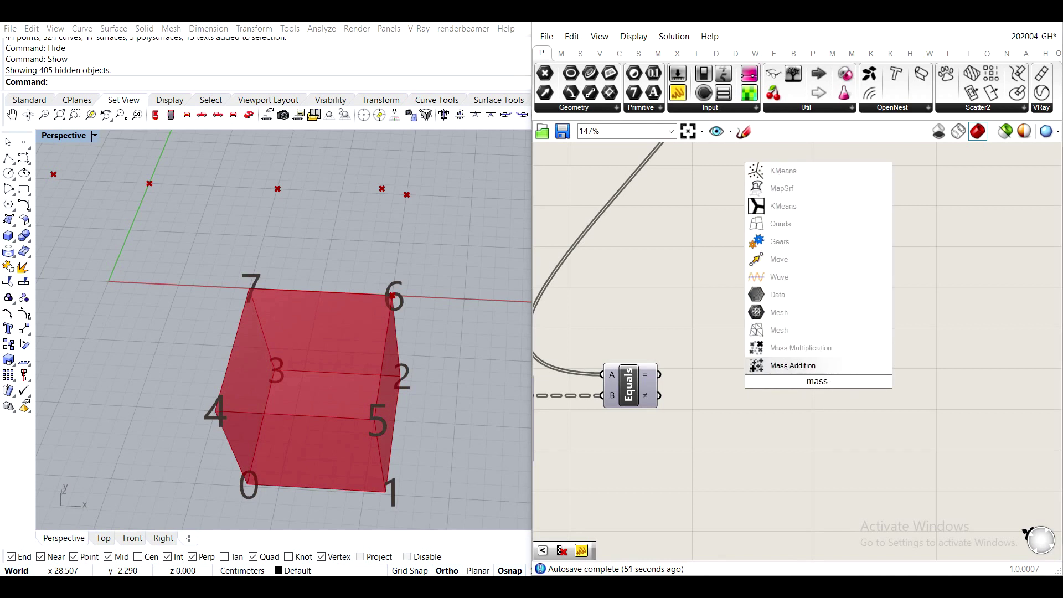
{"action": "left_click", "coordinate": [798, 364]}
{"action": "left_click_drag", "start_coordinate": [660, 378], "coordinate": [712, 382]}
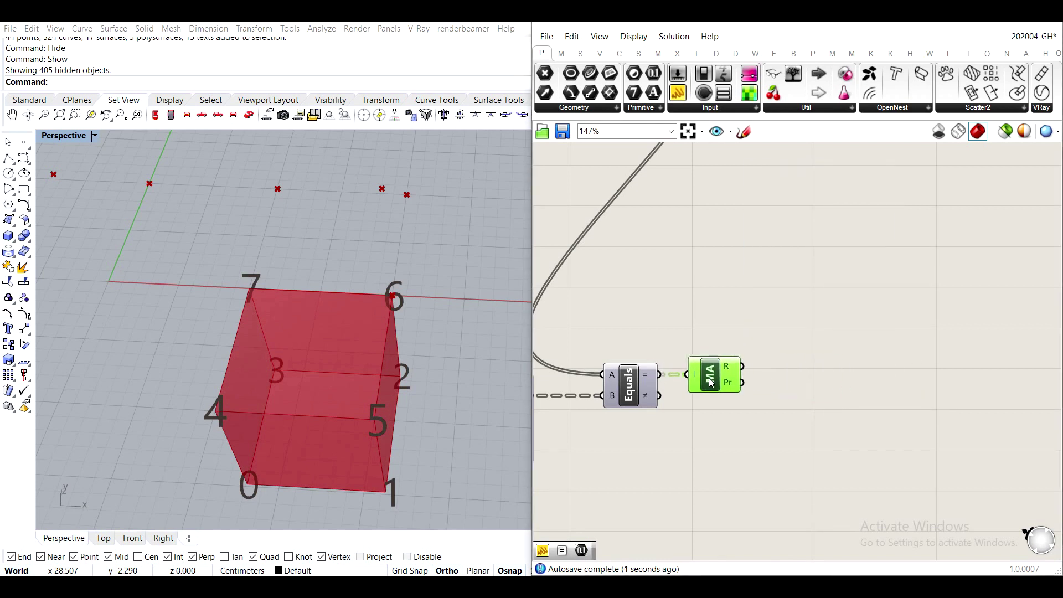
Add a second Equality component to the canvas near the Mass Addition component.
{"action": "double_click", "coordinate": [818, 464]}
{"action": "type", "text": "equals"}
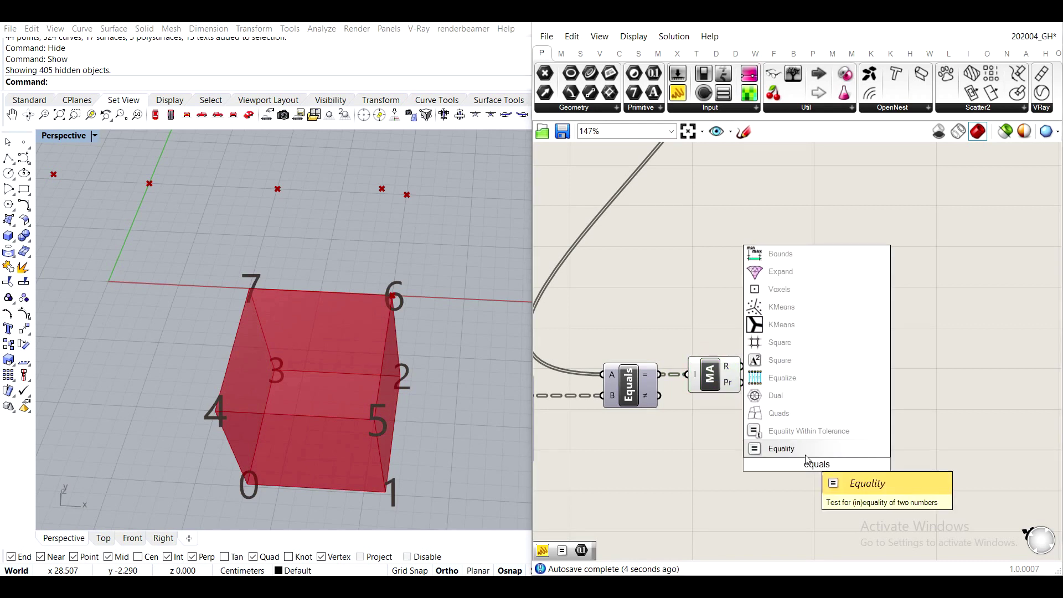
{"action": "left_click", "coordinate": [806, 455]}
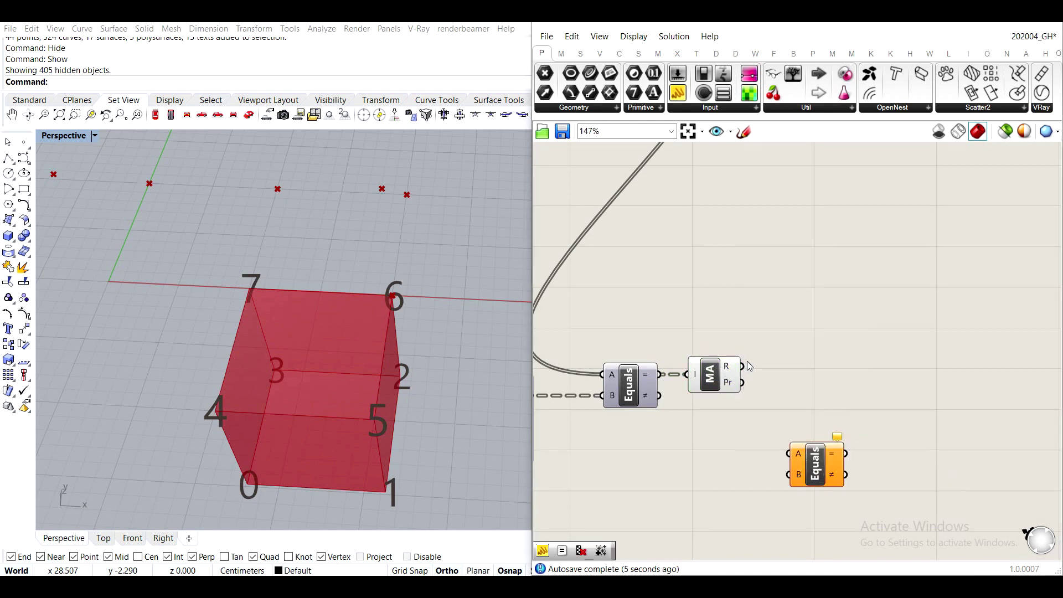
Add a panel connected to the Mass Addition R output and lengthen it to list every branch's sum.
{"action": "left_click_drag", "start_coordinate": [734, 157], "coordinate": [789, 227]}
{"action": "left_click_drag", "start_coordinate": [743, 366], "coordinate": [733, 229]}
{"action": "left_click_drag", "start_coordinate": [785, 252], "coordinate": [816, 421]}
{"action": "left_click_drag", "start_coordinate": [820, 349], "coordinate": [848, 269]}
Move the second Equals component beside Mass Addition and connect the R output to its A input.
{"action": "left_click_drag", "start_coordinate": [816, 475], "coordinate": [829, 411]}
{"action": "scroll", "coordinate": [675, 366], "scroll_direction": "up", "scroll_amount": 2}
{"action": "left_click_drag", "start_coordinate": [743, 366], "coordinate": [809, 389]}
{"action": "left_click_drag", "start_coordinate": [883, 413], "coordinate": [894, 382]}
Create a panel containing 8, connect it to the second Equals component's B input, and place it beside that input.
{"action": "double_click", "coordinate": [837, 462]}
{"action": "type", "text": "//8"}
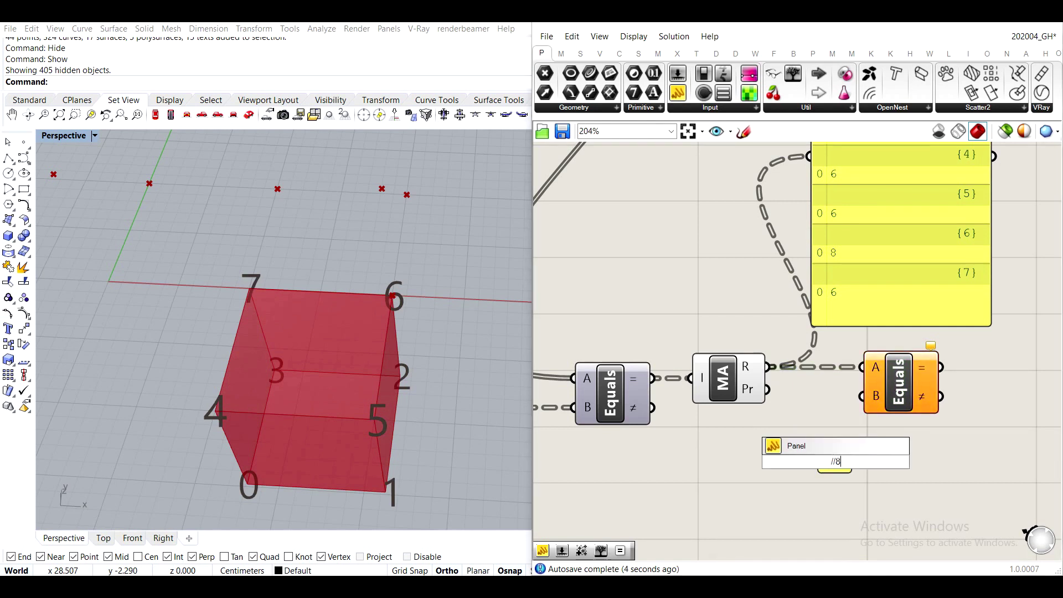
{"action": "key", "text": "Return"}
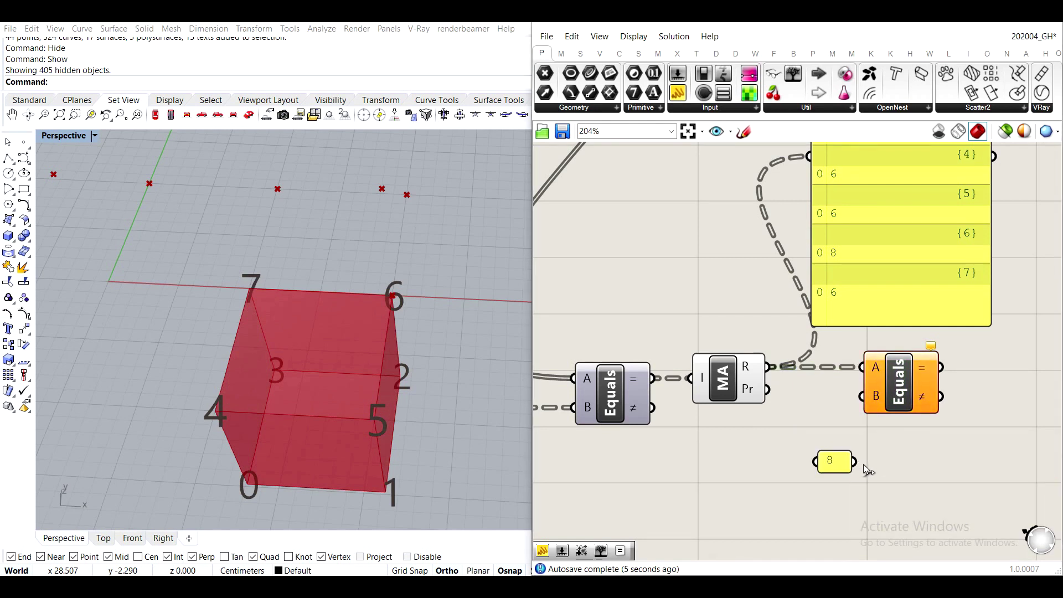
{"action": "left_click_drag", "start_coordinate": [856, 461], "coordinate": [862, 396]}
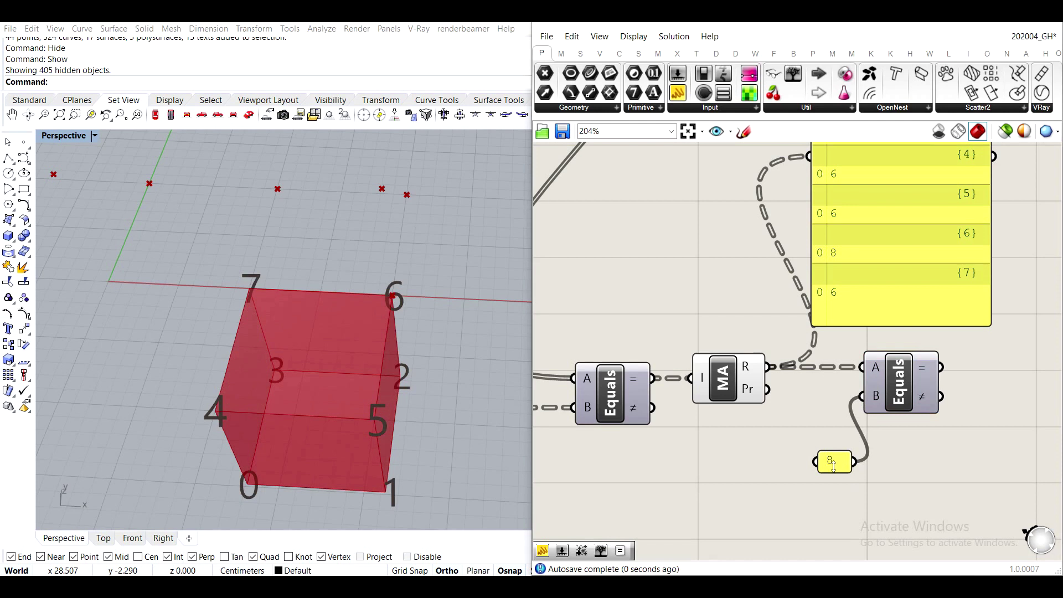
{"action": "left_click_drag", "start_coordinate": [837, 463], "coordinate": [821, 398]}
{"action": "left_click", "coordinate": [857, 480]}
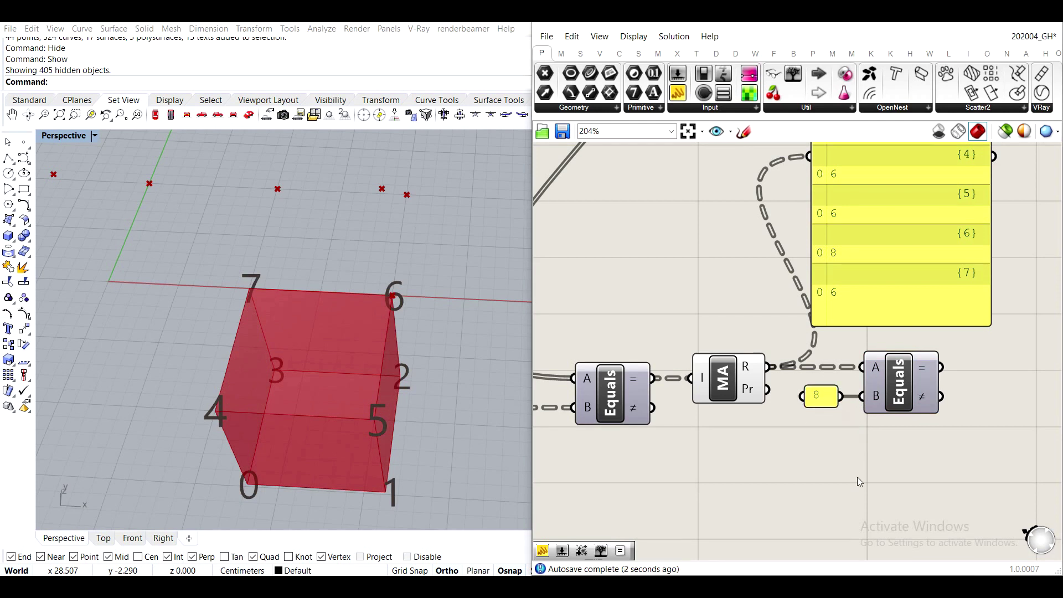
Delete the panel listing the Mass Addition sums.
{"action": "scroll", "coordinate": [381, 356], "scroll_direction": "down", "scroll_amount": 3}
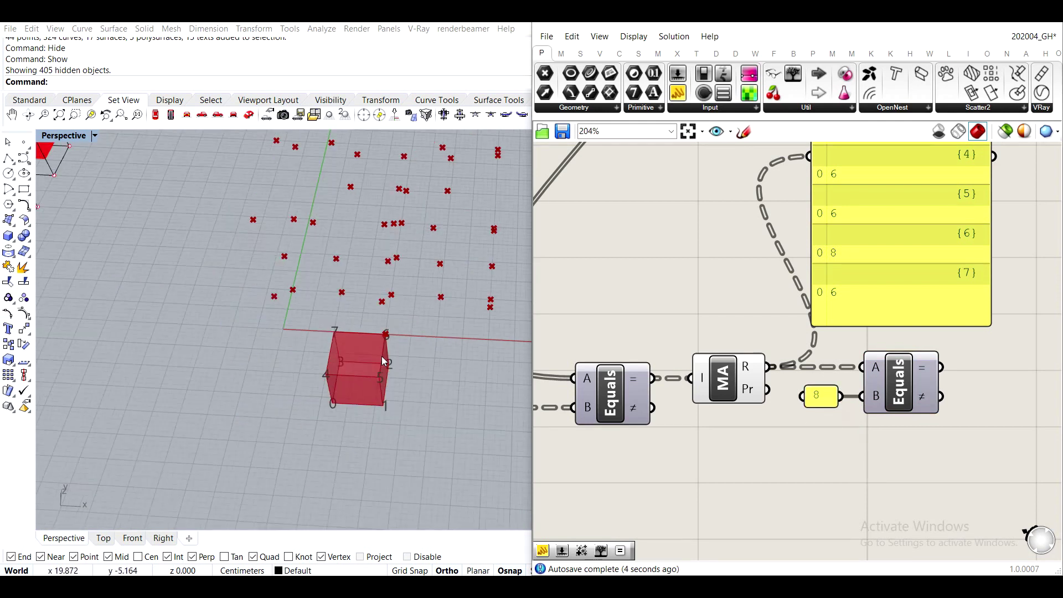
{"action": "scroll", "coordinate": [348, 358], "scroll_direction": "up", "scroll_amount": 1}
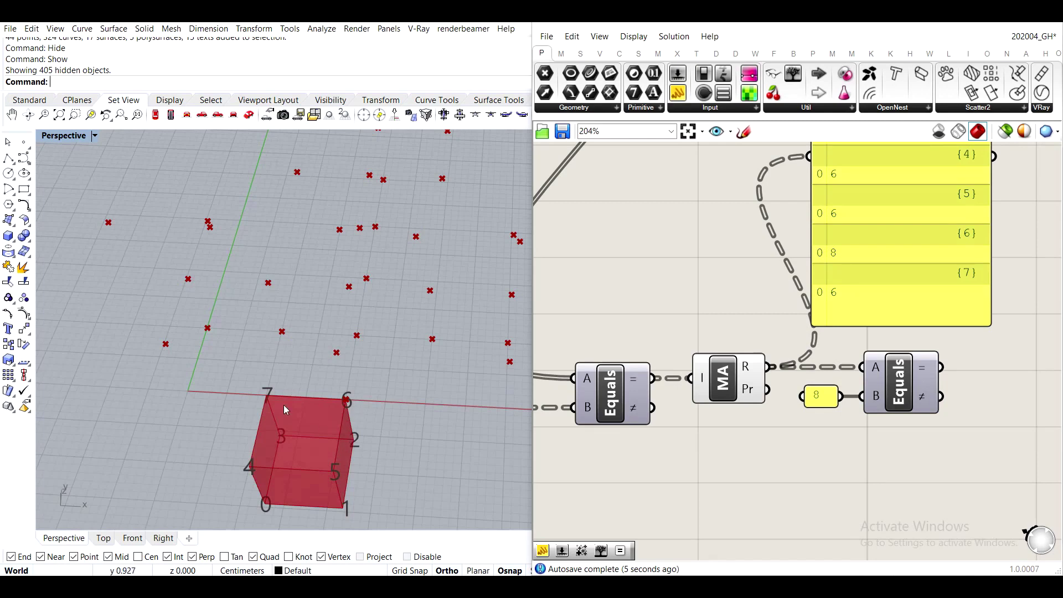
{"action": "scroll", "coordinate": [753, 323], "scroll_direction": "down", "scroll_amount": 4}
{"action": "right_click_drag", "start_coordinate": [693, 320], "coordinate": [756, 395]}
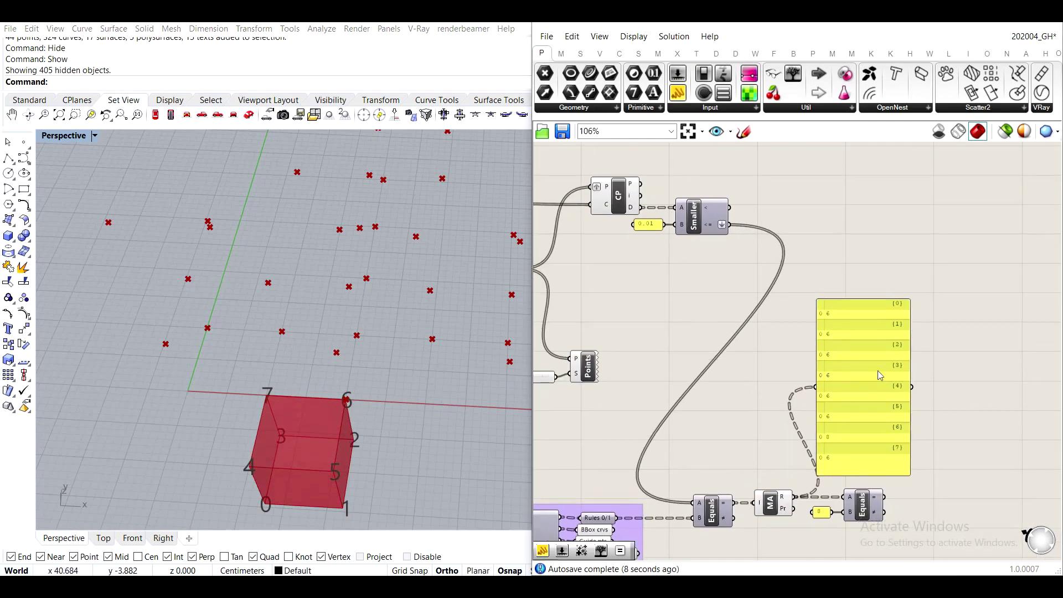
{"action": "left_click", "coordinate": [872, 395]}
{"action": "key", "text": "Delete"}
Inspect the second Equals component's = output for all branches in a temporary lengthened panel, and delete the panel.
{"action": "scroll", "coordinate": [842, 442], "scroll_direction": "up", "scroll_amount": 2}
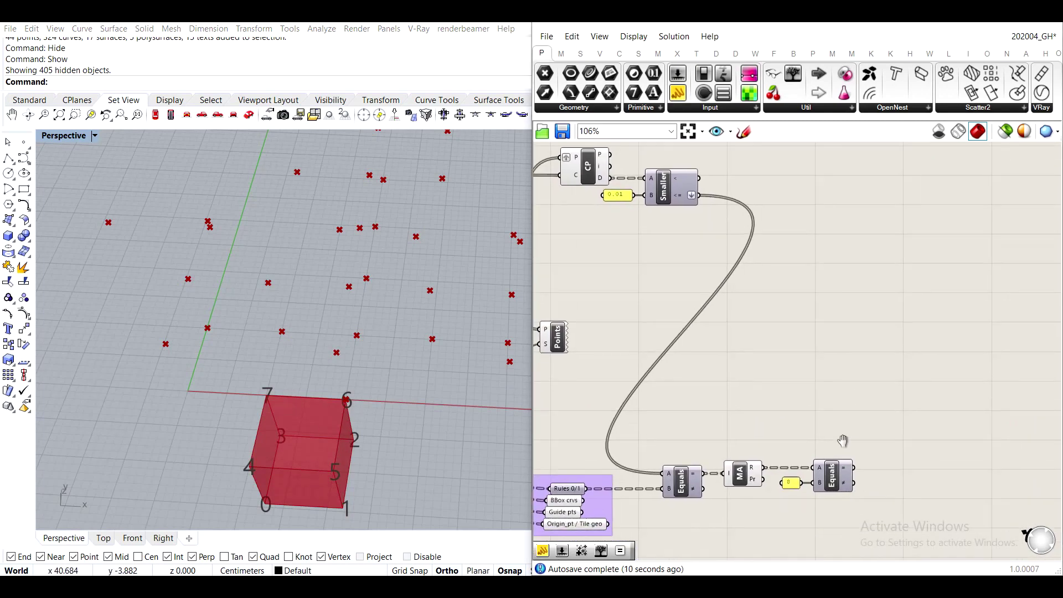
{"action": "left_click", "coordinate": [693, 430]}
{"action": "middle_click", "coordinate": [688, 435]}
{"action": "left_click", "coordinate": [867, 438]}
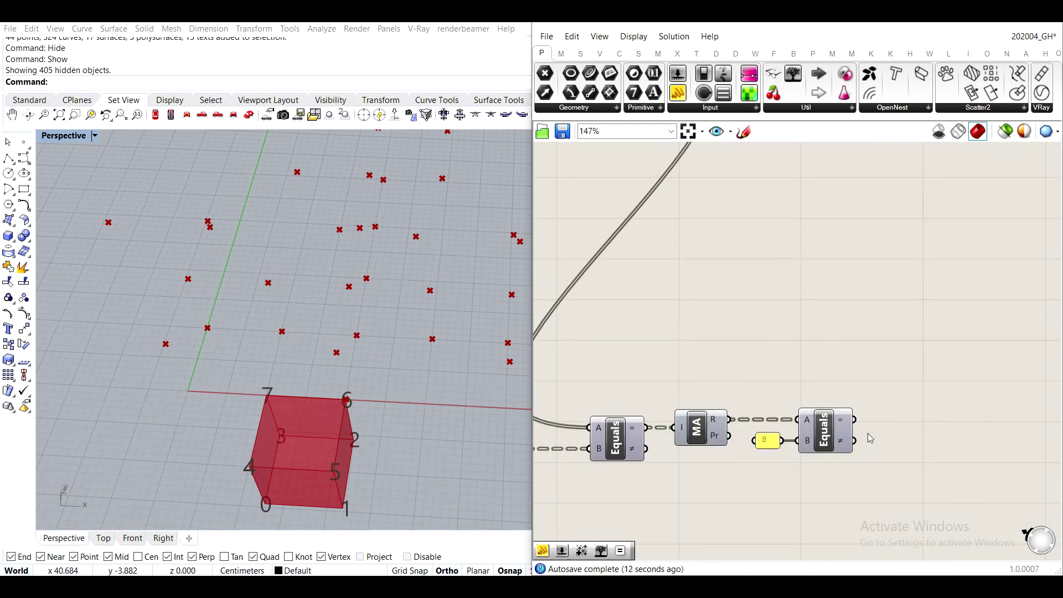
{"action": "right_click_drag", "start_coordinate": [792, 412], "coordinate": [735, 391]}
{"action": "scroll", "coordinate": [735, 390], "scroll_direction": "up", "scroll_amount": 3}
{"action": "mouse_move", "coordinate": [802, 397]}
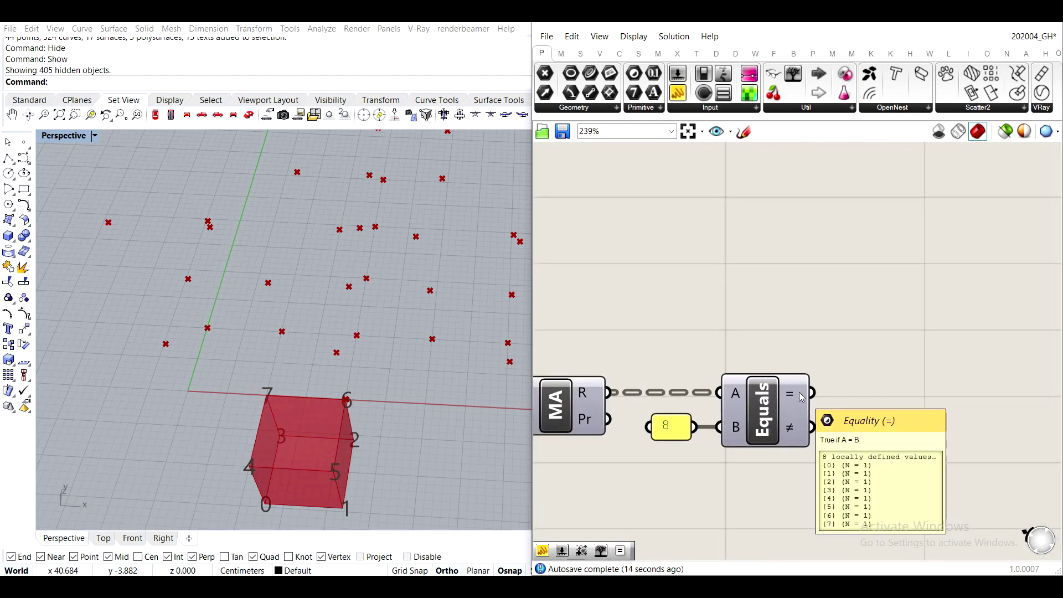
{"action": "left_click_drag", "start_coordinate": [678, 92], "coordinate": [903, 310]}
{"action": "left_click_drag", "start_coordinate": [813, 393], "coordinate": [801, 312]}
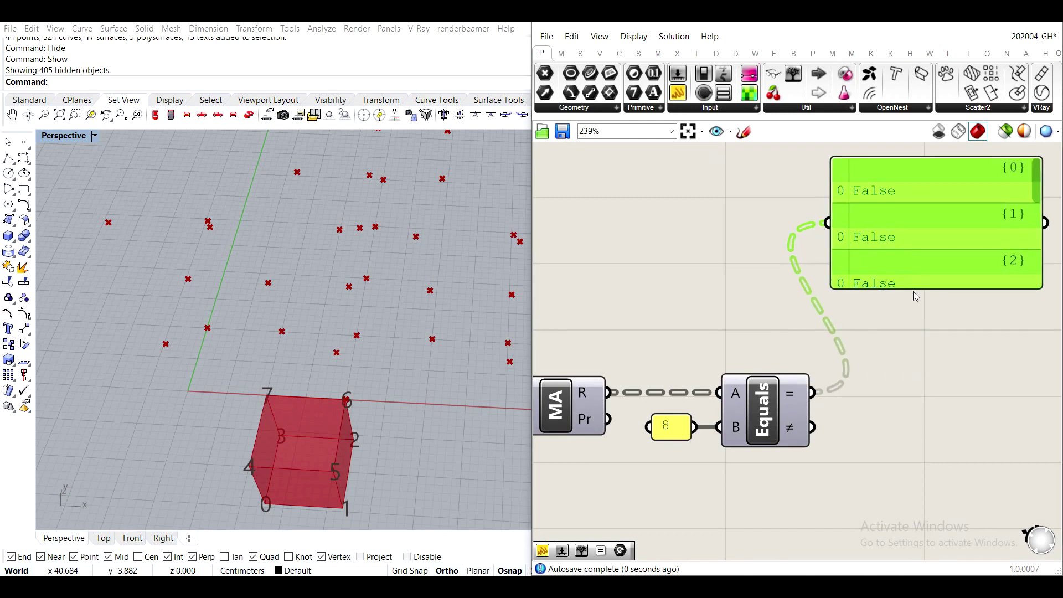
{"action": "left_click_drag", "start_coordinate": [914, 289], "coordinate": [930, 551]}
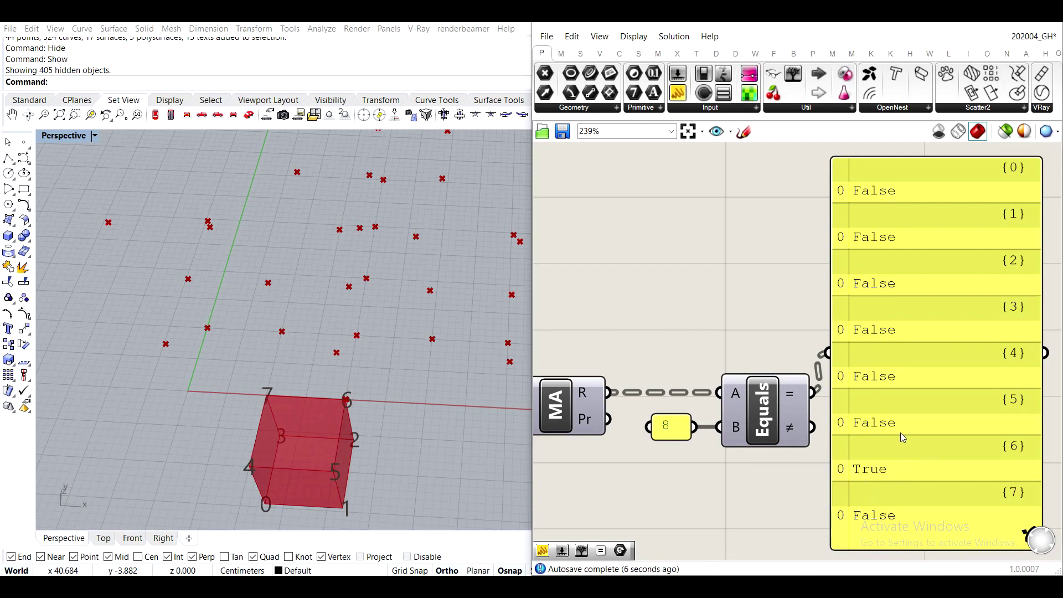
{"action": "left_click", "coordinate": [912, 472]}
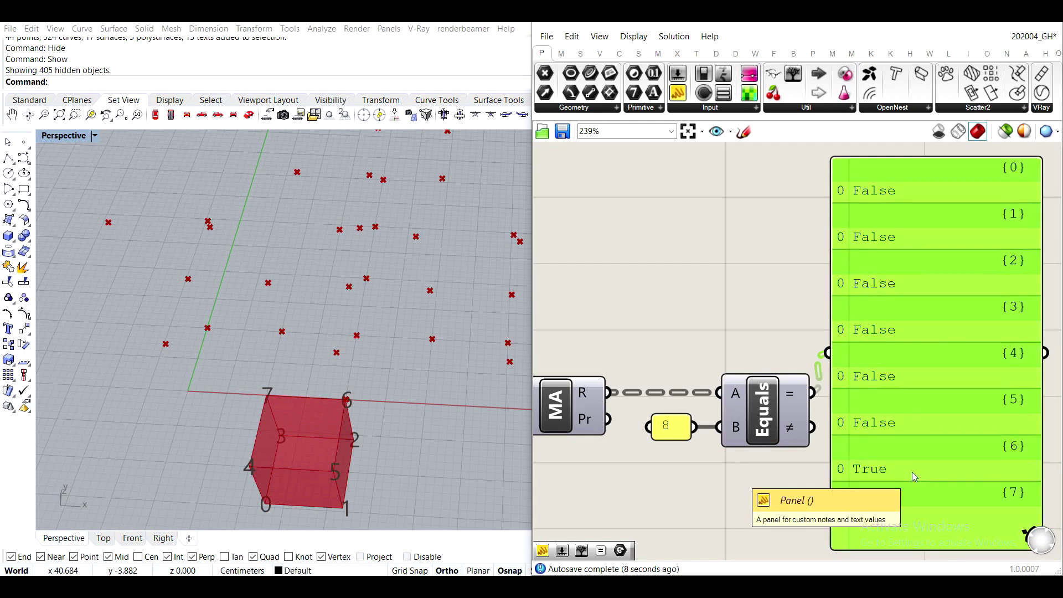
{"action": "key", "text": "Delete"}
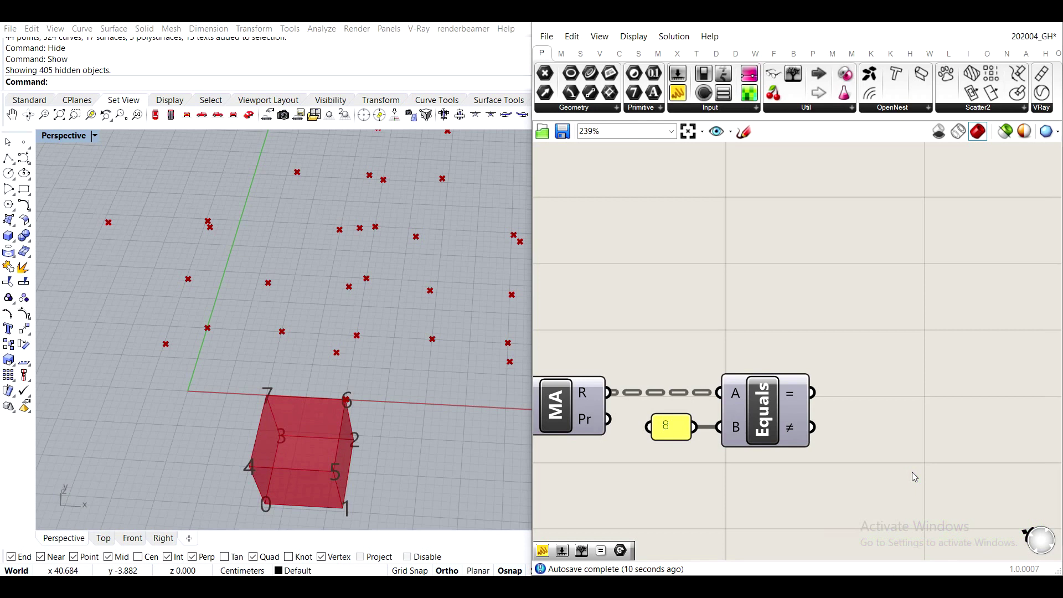
Add a new panel fed by the second Equals component's = output, lengthen it, and position it above the component's output side.
{"action": "right_click_drag", "start_coordinate": [912, 471], "coordinate": [853, 425]}
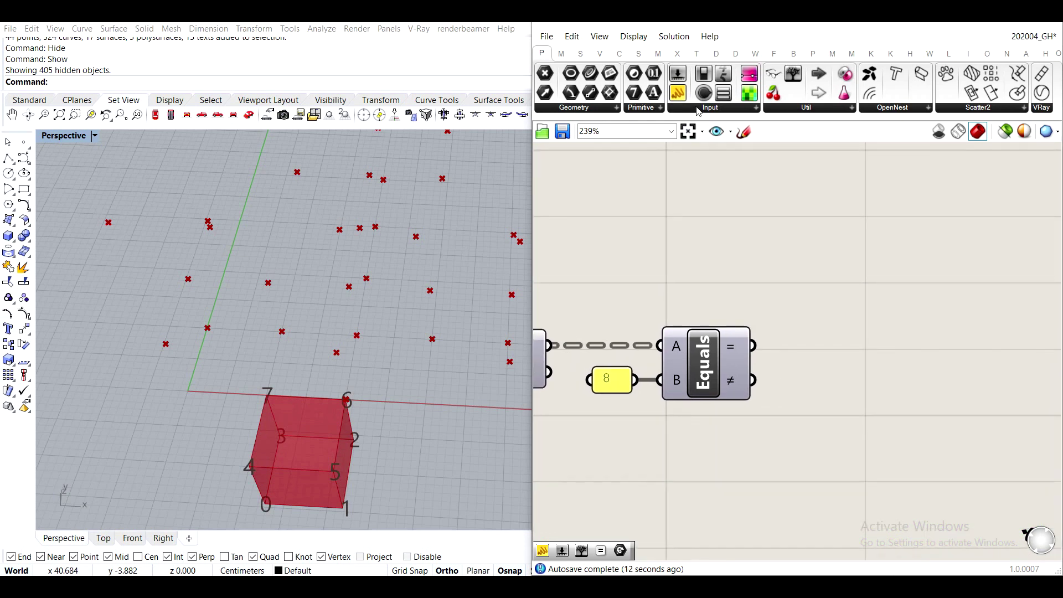
{"action": "left_click_drag", "start_coordinate": [678, 93], "coordinate": [801, 222]}
{"action": "left_click_drag", "start_coordinate": [753, 346], "coordinate": [754, 222]}
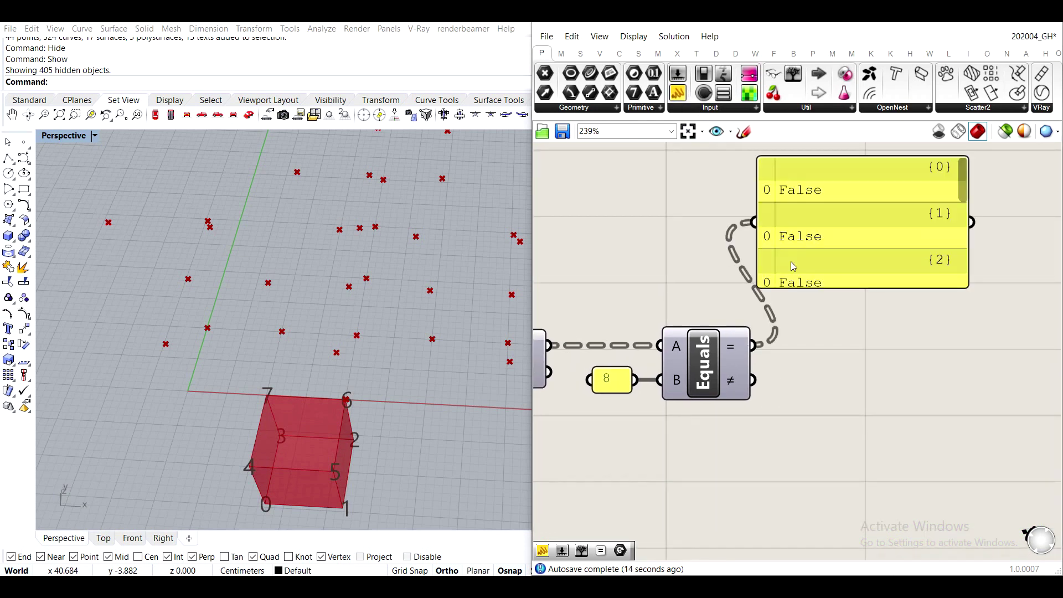
{"action": "left_click_drag", "start_coordinate": [831, 288], "coordinate": [843, 517]}
{"action": "left_click_drag", "start_coordinate": [786, 468], "coordinate": [839, 340]}
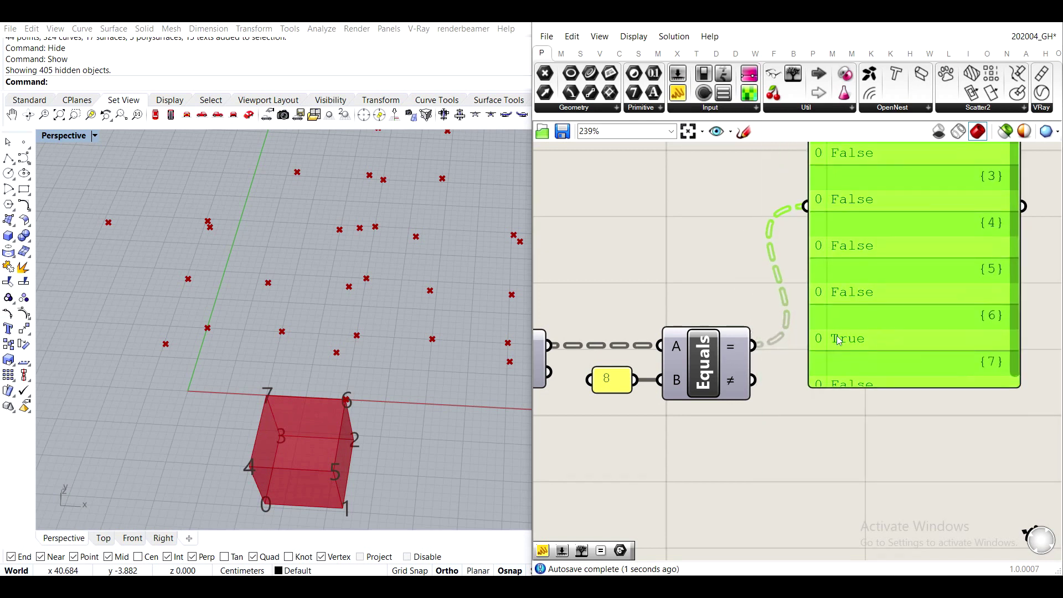
Examine the Origin_pt / Tile geo parameter's tile variations in the Rhino viewport and compare them with the second Equals component's result panel.
{"action": "scroll", "coordinate": [840, 340], "scroll_direction": "down", "scroll_amount": 3}
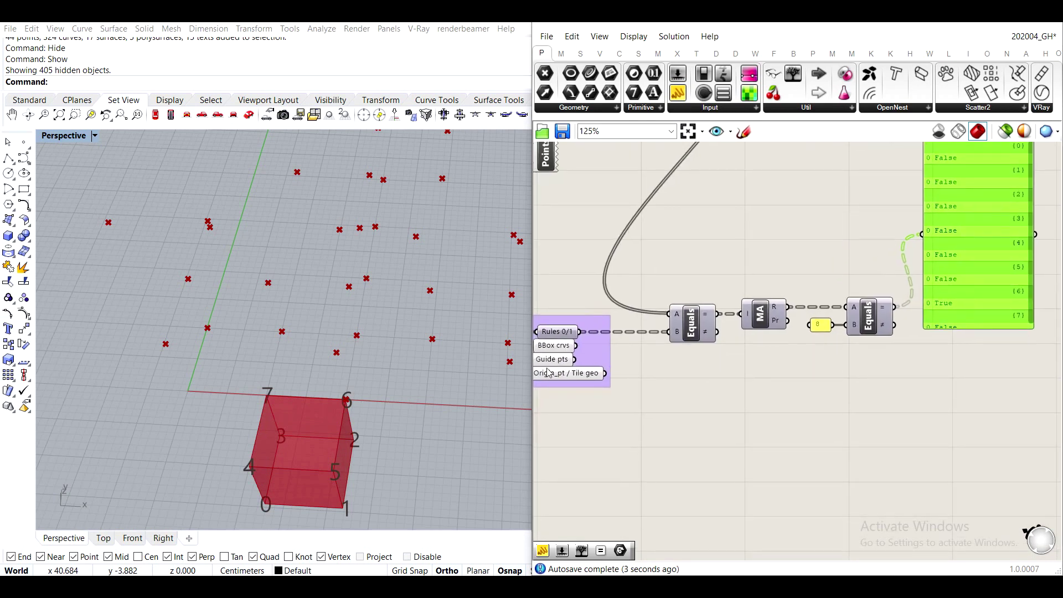
{"action": "scroll", "coordinate": [548, 372], "scroll_direction": "up", "scroll_amount": 2}
{"action": "scroll", "coordinate": [586, 352], "scroll_direction": "down", "scroll_amount": 2}
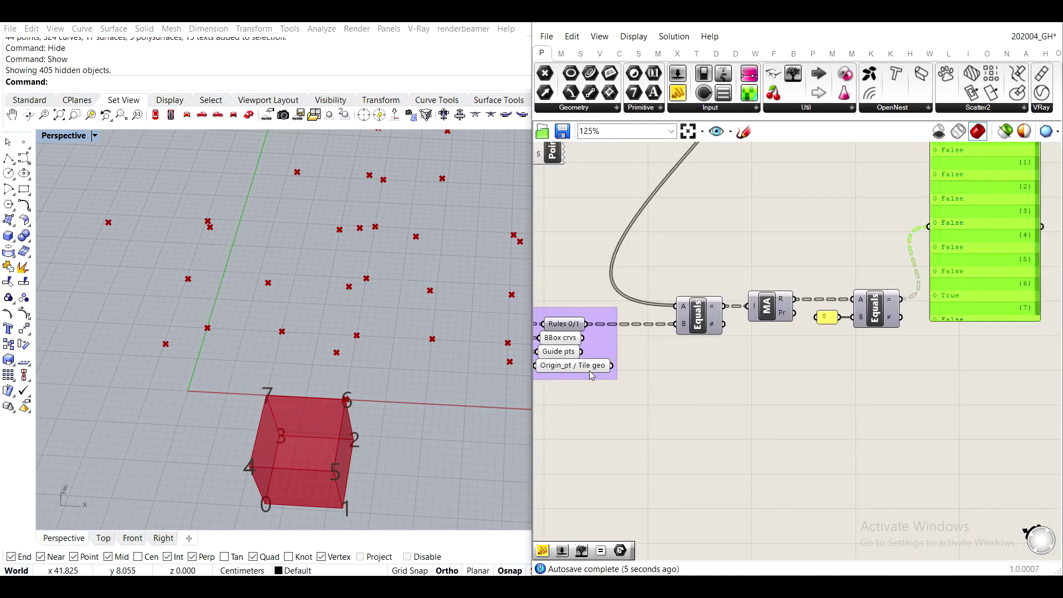
{"action": "left_click", "coordinate": [587, 370]}
{"action": "scroll", "coordinate": [319, 317], "scroll_direction": "down", "scroll_amount": 3}
{"action": "right_click_drag", "start_coordinate": [249, 304], "coordinate": [314, 370], "text": "shift"}
{"action": "scroll", "coordinate": [281, 244], "scroll_direction": "up", "scroll_amount": 7}
{"action": "scroll", "coordinate": [434, 387], "scroll_direction": "down", "scroll_amount": 5}
{"action": "scroll", "coordinate": [861, 383], "scroll_direction": "up", "scroll_amount": 2}
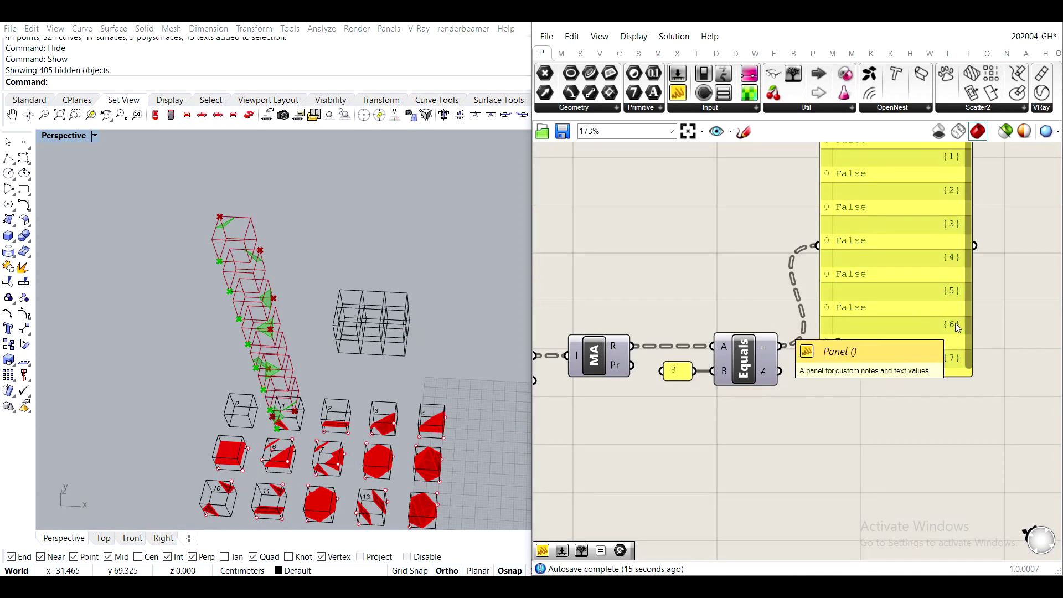
{"action": "scroll", "coordinate": [955, 324], "scroll_direction": "down", "scroll_amount": 3}
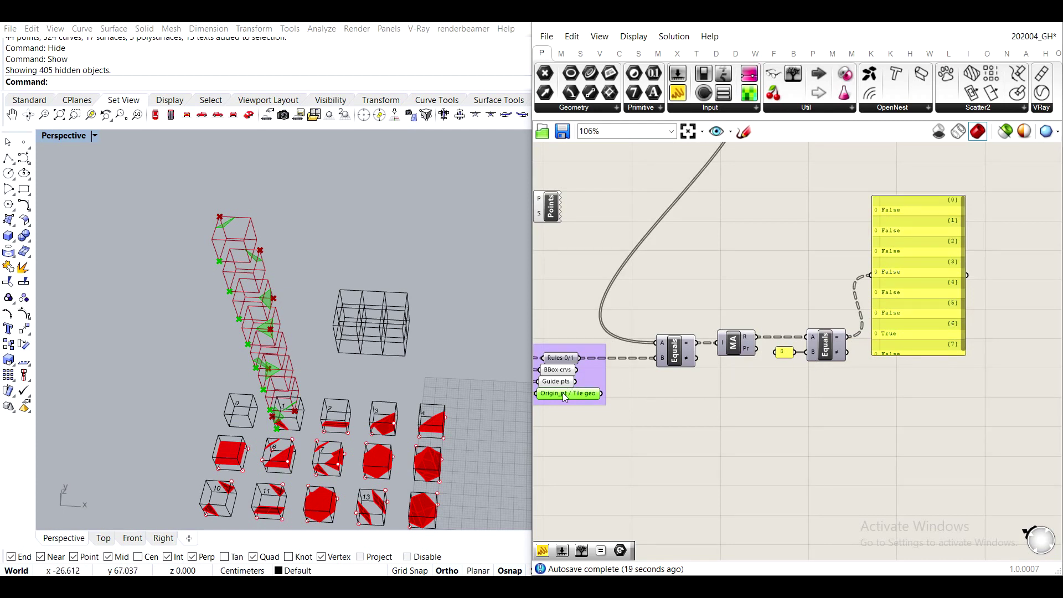
Move the result panel farther from the second Equals component and add a Pick'n'Choose component below the Equals outputs.
{"action": "left_click_drag", "start_coordinate": [955, 331], "coordinate": [1037, 321]}
{"action": "double_click", "coordinate": [919, 403]}
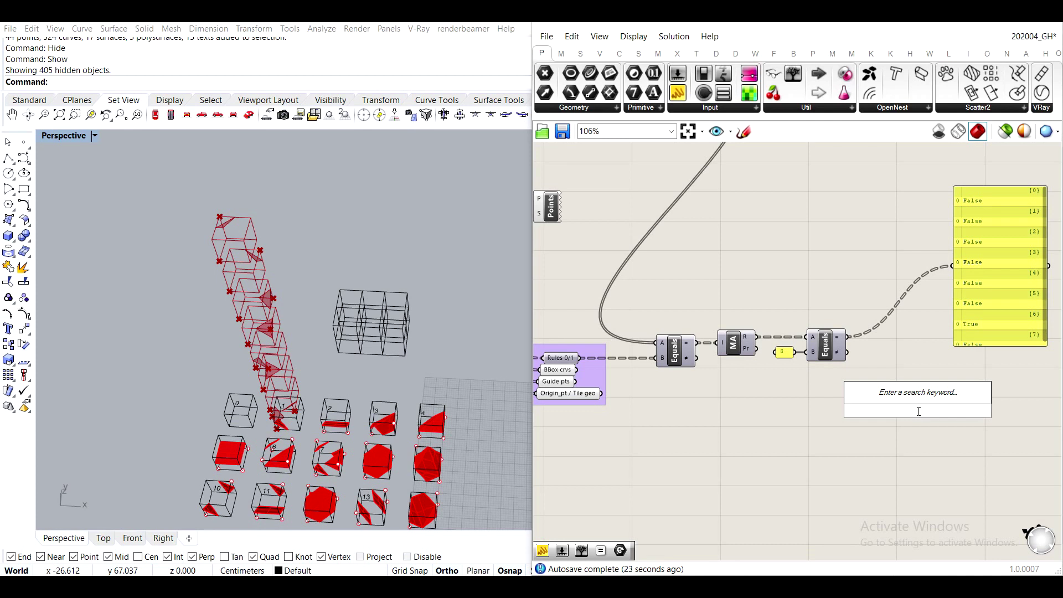
{"action": "type", "text": "pick"}
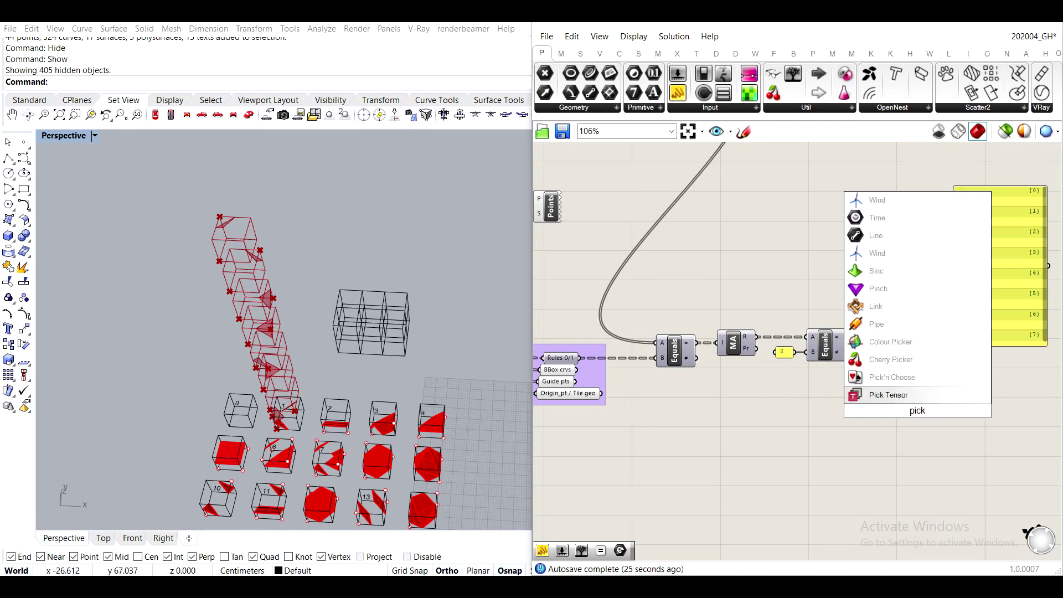
{"action": "type", "text": "n"}
{"action": "key", "text": "BackSpace"}
{"action": "type", "text": "n choose"}
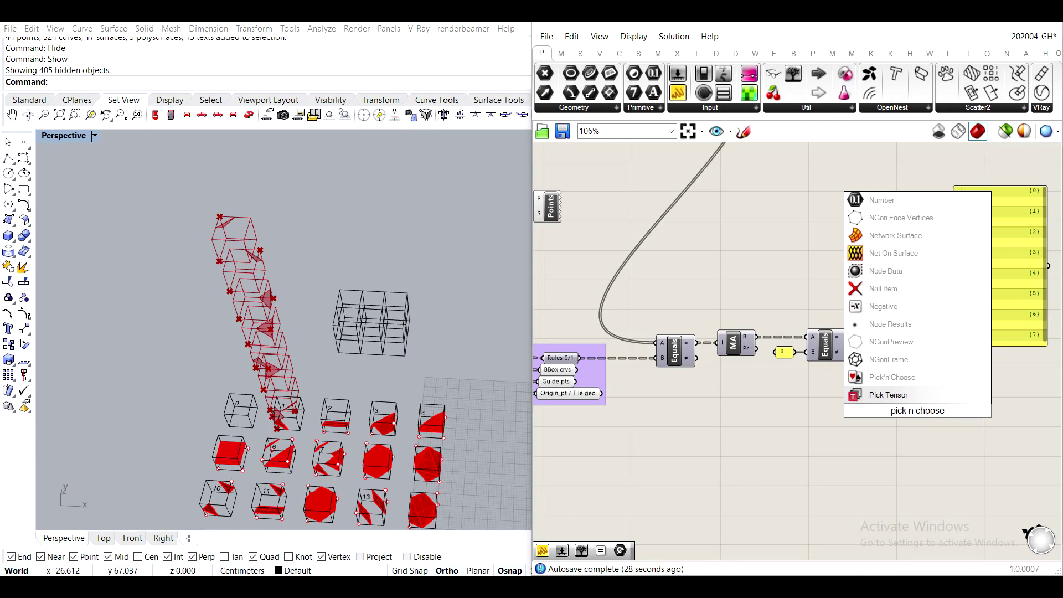
{"action": "left_click", "coordinate": [930, 380]}
{"action": "scroll", "coordinate": [908, 413], "scroll_direction": "up", "scroll_amount": 2}
{"action": "left_click_drag", "start_coordinate": [904, 414], "coordinate": [874, 404]}
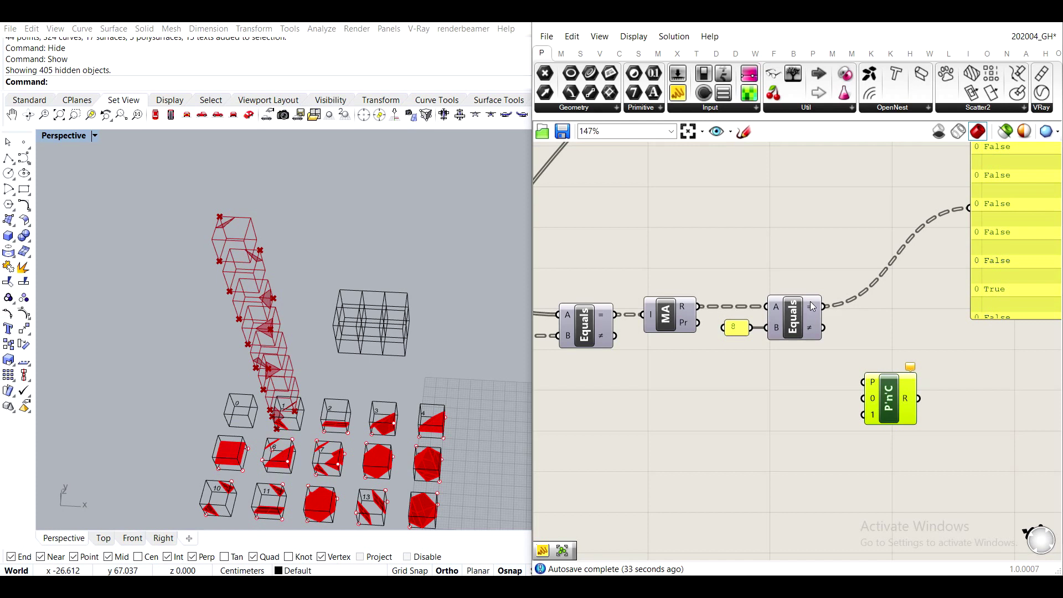
Connect the second Equals component's = output to the Pick'n'Choose P input and position the component beside it.
{"action": "left_click", "coordinate": [813, 323]}
{"action": "left_click_drag", "start_coordinate": [813, 324], "coordinate": [892, 395]}
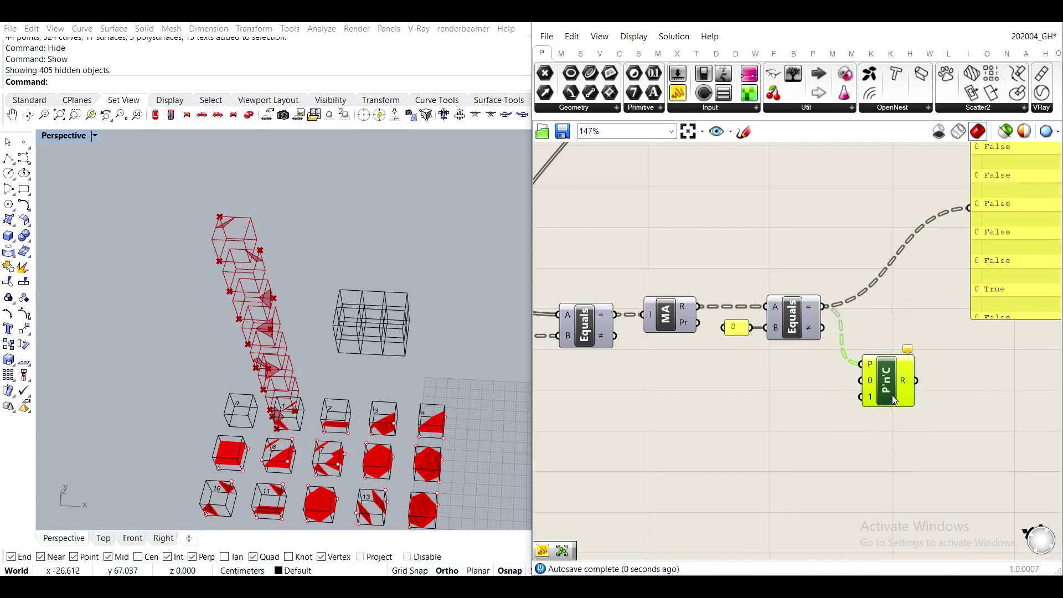
{"action": "right_click_drag", "start_coordinate": [896, 372], "coordinate": [837, 455]}
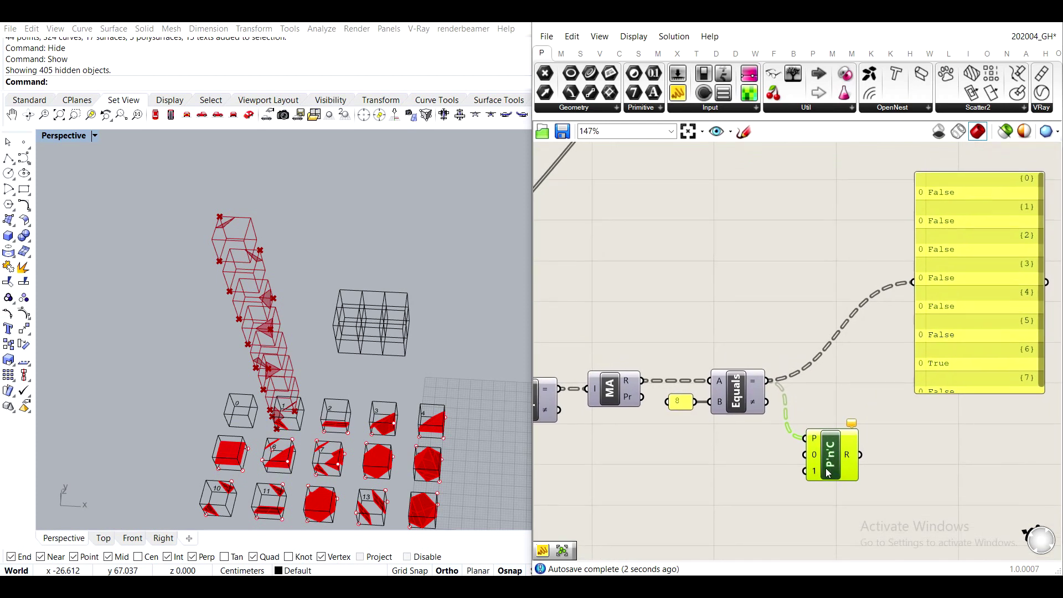
Check the Pick'n'Choose stream inputs and connect the Origin_pt / Tile geo parameter to its stream 1 input.
{"action": "scroll", "coordinate": [804, 478], "scroll_direction": "up", "scroll_amount": 2}
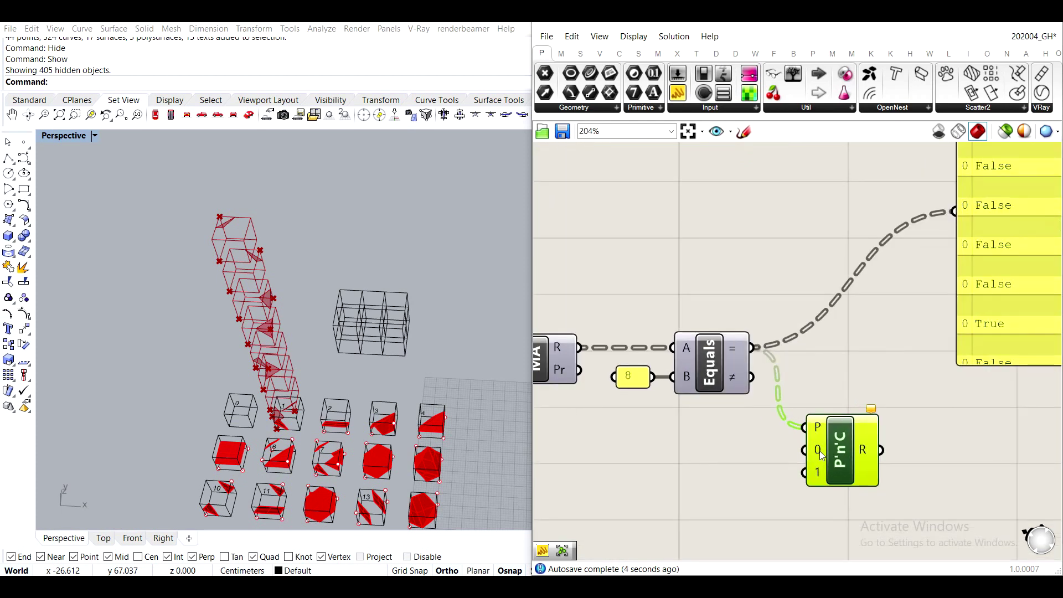
{"action": "mouse_move", "coordinate": [813, 453]}
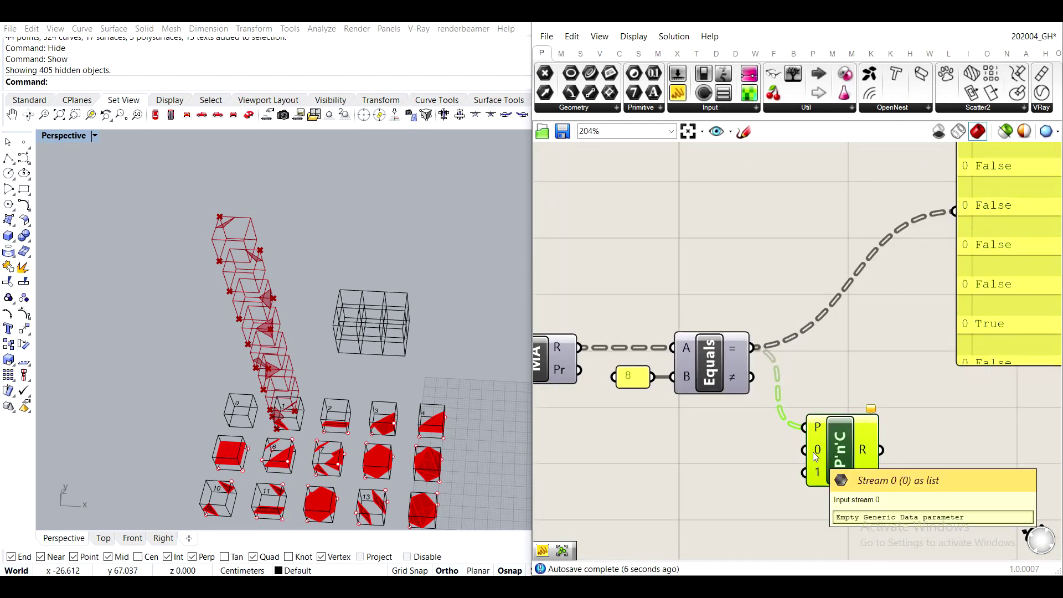
{"action": "mouse_move", "coordinate": [815, 475]}
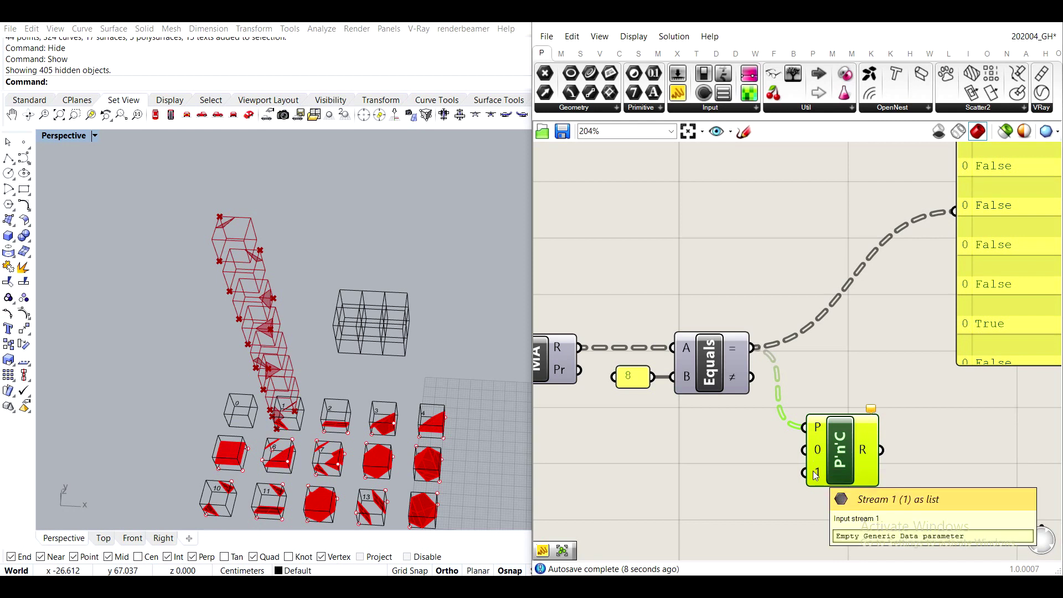
{"action": "scroll", "coordinate": [816, 475], "scroll_direction": "down", "scroll_amount": 3}
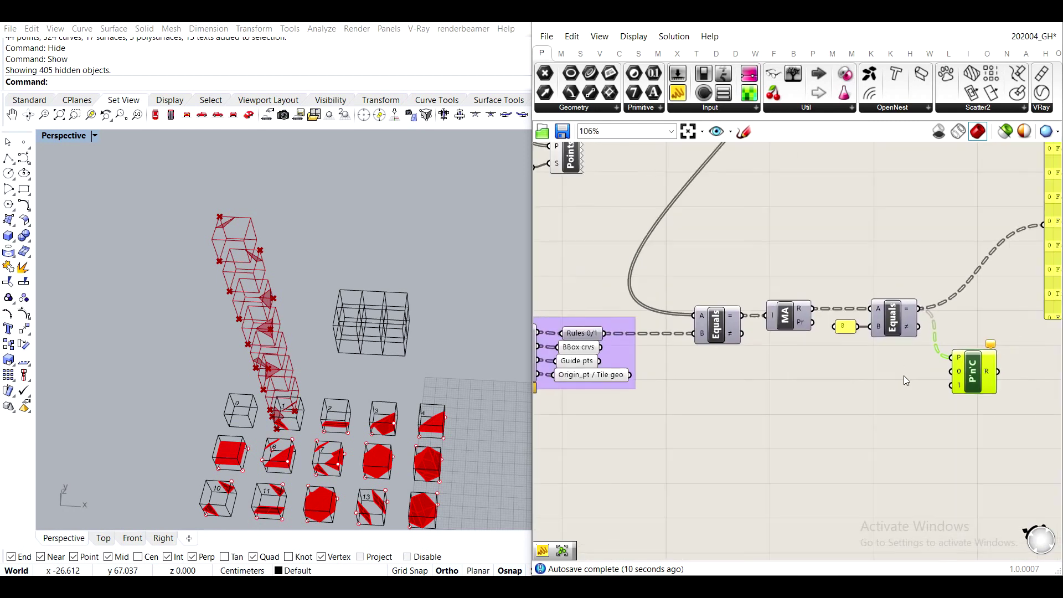
{"action": "right_click_drag", "start_coordinate": [729, 366], "coordinate": [670, 377]}
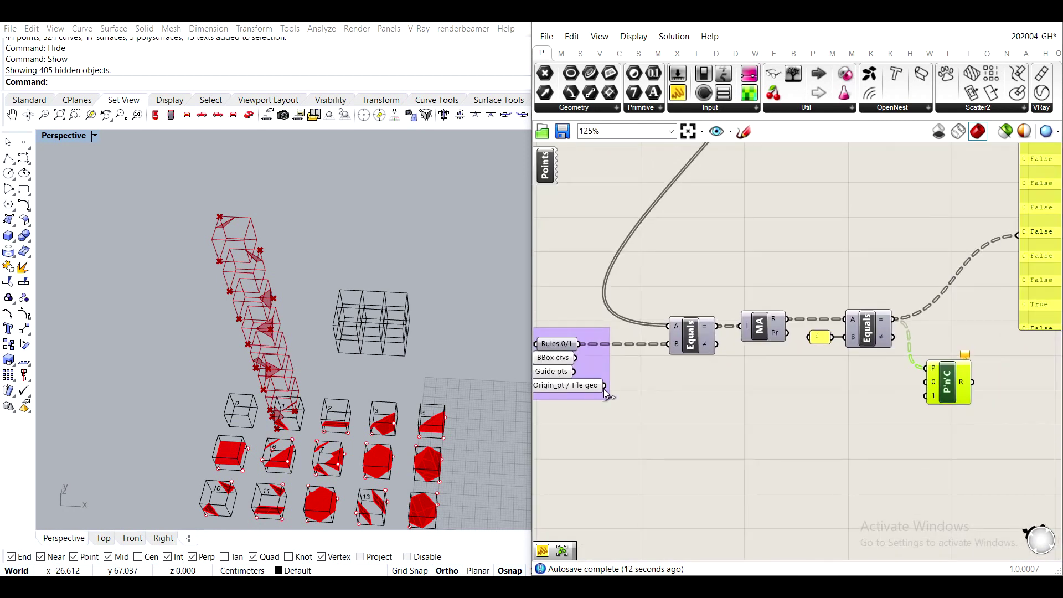
{"action": "left_click_drag", "start_coordinate": [603, 386], "coordinate": [950, 404]}
{"action": "right_click_drag", "start_coordinate": [950, 404], "coordinate": [805, 481]}
{"action": "right_click_drag", "start_coordinate": [694, 469], "coordinate": [669, 476]}
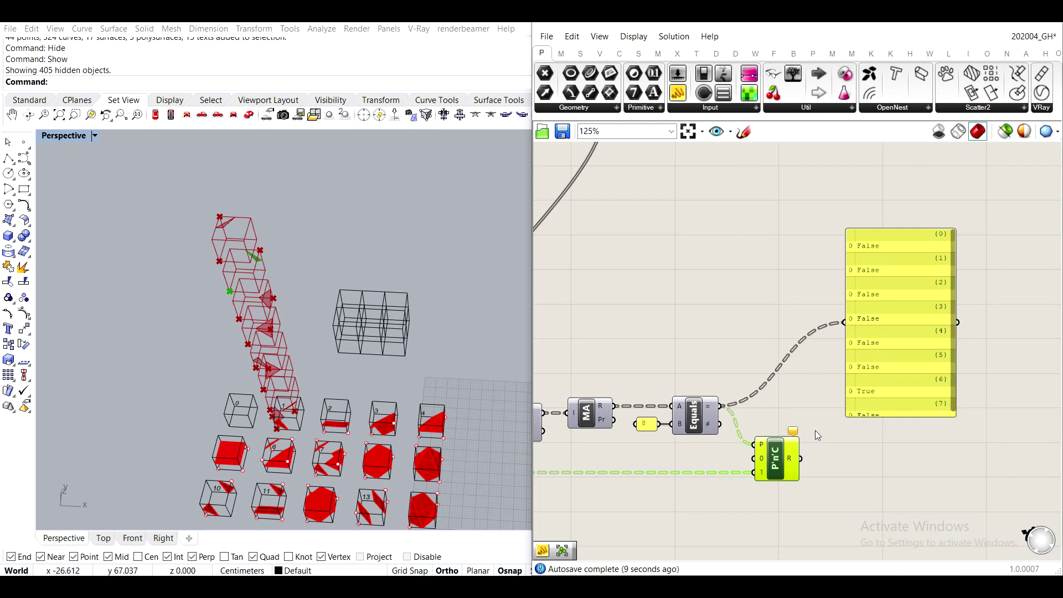
Feed the result panel from the Pick'n'Choose R output instead of the Equals output, and lengthen the panel to list all branches.
{"action": "left_click", "coordinate": [813, 381]}
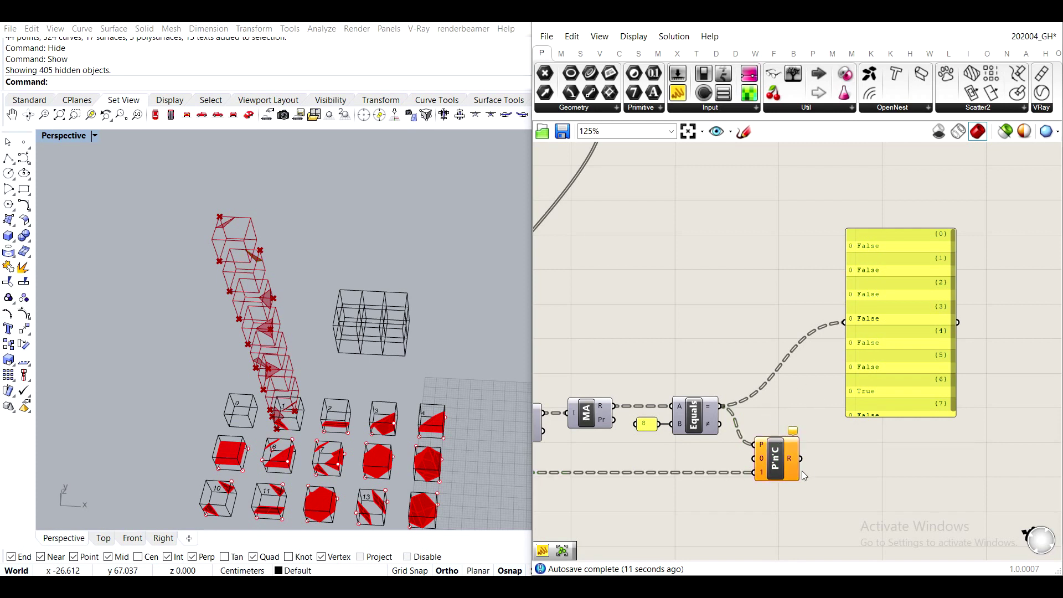
{"action": "left_click_drag", "start_coordinate": [802, 458], "coordinate": [844, 323]}
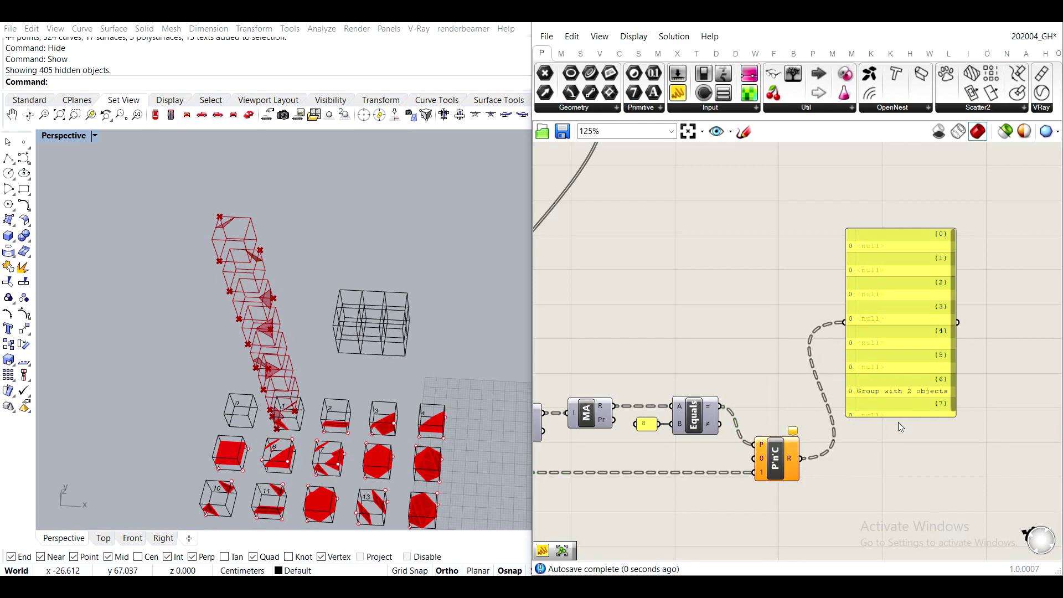
{"action": "left_click_drag", "start_coordinate": [903, 416], "coordinate": [902, 487]}
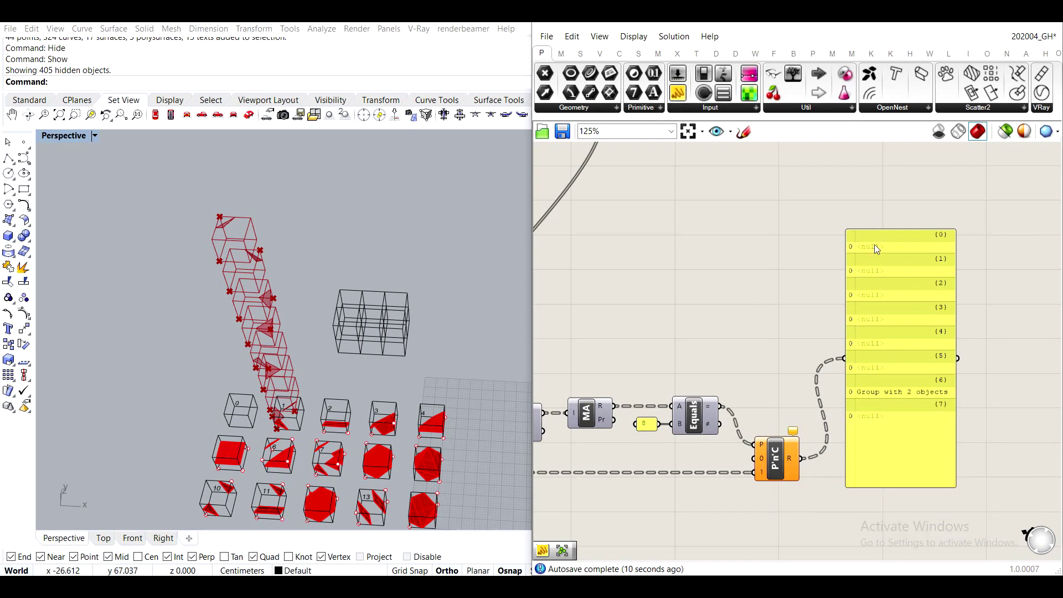
{"action": "scroll", "coordinate": [875, 245], "scroll_direction": "up", "scroll_amount": 2}
{"action": "scroll", "coordinate": [883, 443], "scroll_direction": "down", "scroll_amount": 2}
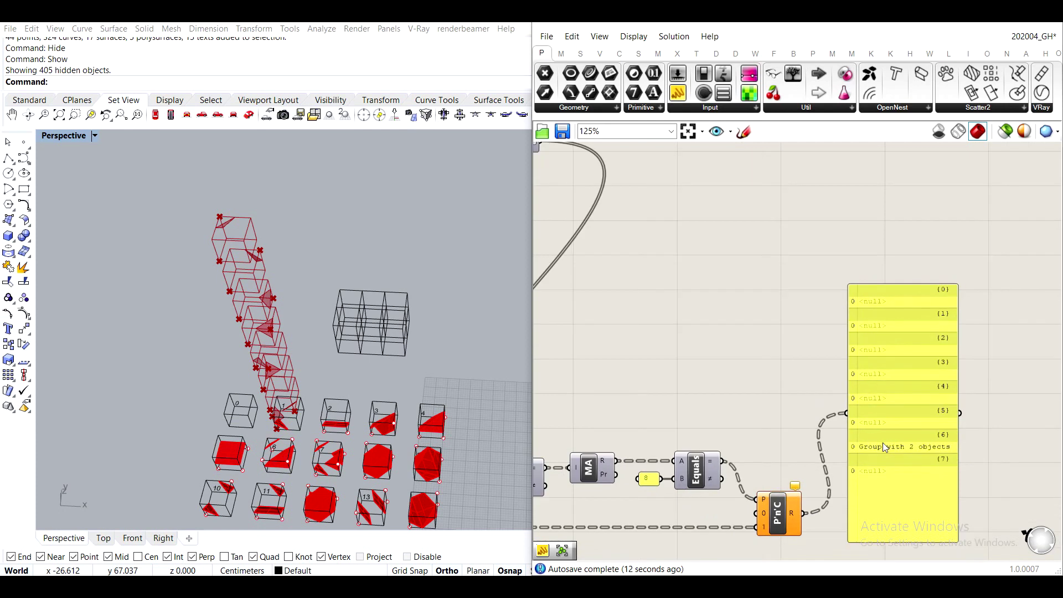
Review the wiring from the tile parameters and move the panel farther from Pick'n'Choose to make room.
{"action": "right_click_drag", "start_coordinate": [896, 455], "coordinate": [889, 378]}
{"action": "right_click_drag", "start_coordinate": [698, 442], "coordinate": [887, 374]}
{"action": "scroll", "coordinate": [886, 374], "scroll_direction": "down", "scroll_amount": 1}
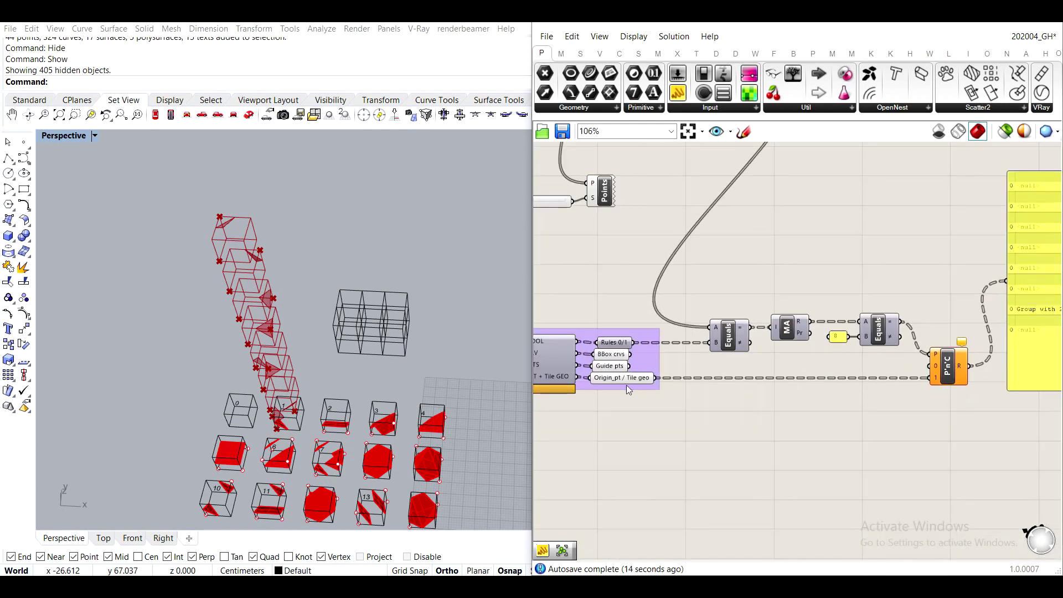
{"action": "right_click_drag", "start_coordinate": [1005, 368], "coordinate": [809, 364]}
{"action": "scroll", "coordinate": [810, 364], "scroll_direction": "up", "scroll_amount": 1}
{"action": "left_click_drag", "start_coordinate": [876, 357], "coordinate": [952, 350]}
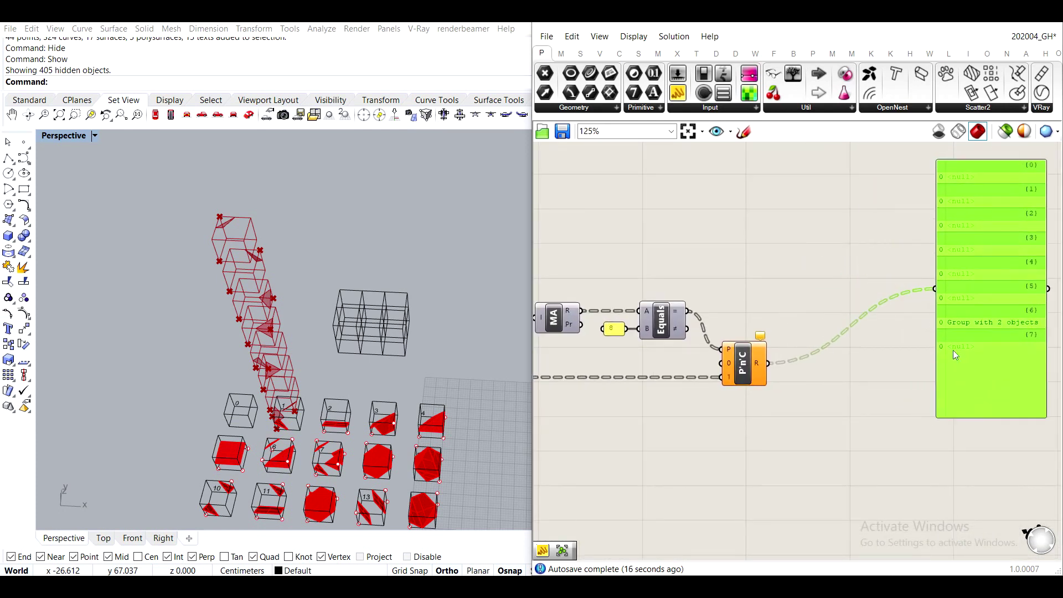
{"action": "right_click_drag", "start_coordinate": [953, 350], "coordinate": [899, 395]}
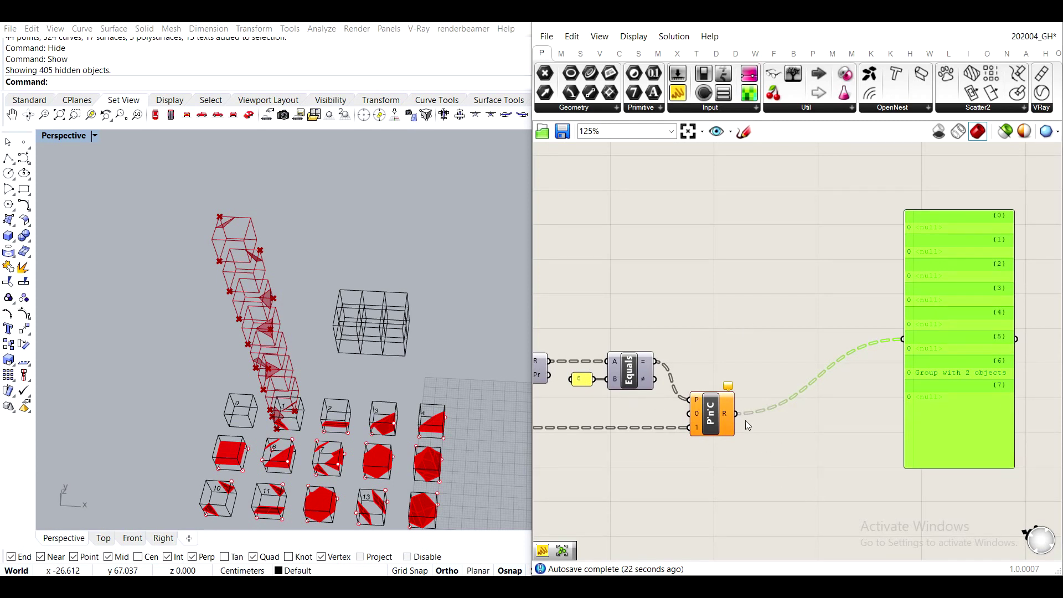
{"action": "scroll", "coordinate": [695, 403], "scroll_direction": "up", "scroll_amount": 2}
{"action": "right_click_drag", "start_coordinate": [827, 435], "coordinate": [700, 477]}
{"action": "scroll", "coordinate": [744, 480], "scroll_direction": "down", "scroll_amount": 2}
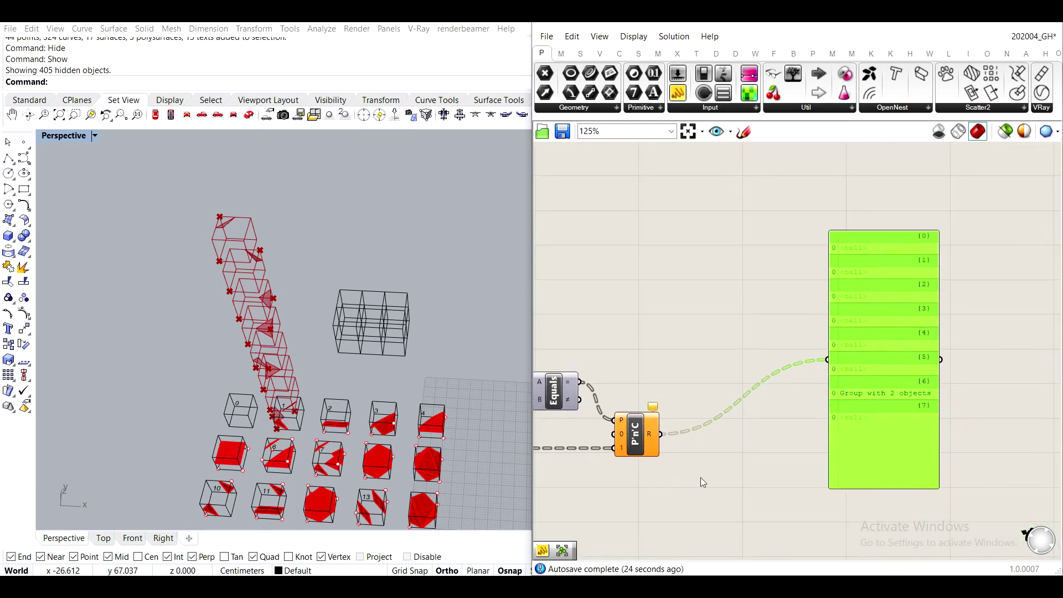
{"action": "double_click", "coordinate": [703, 482]}
{"action": "type", "text": "clean"}
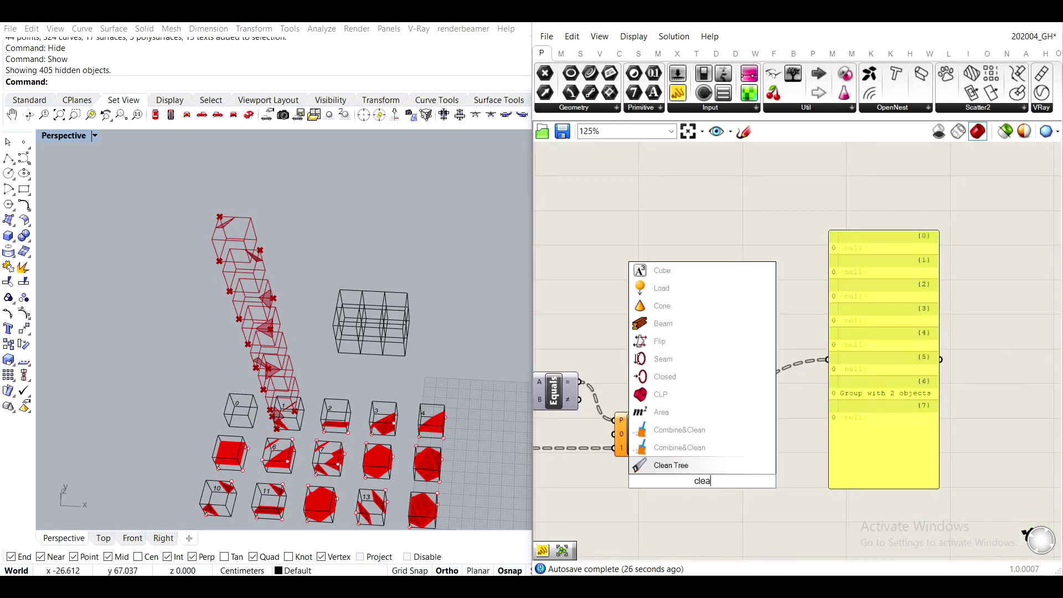
{"action": "key", "text": "Up"}
{"action": "key", "text": "Up"}
{"action": "key", "text": "Up"}
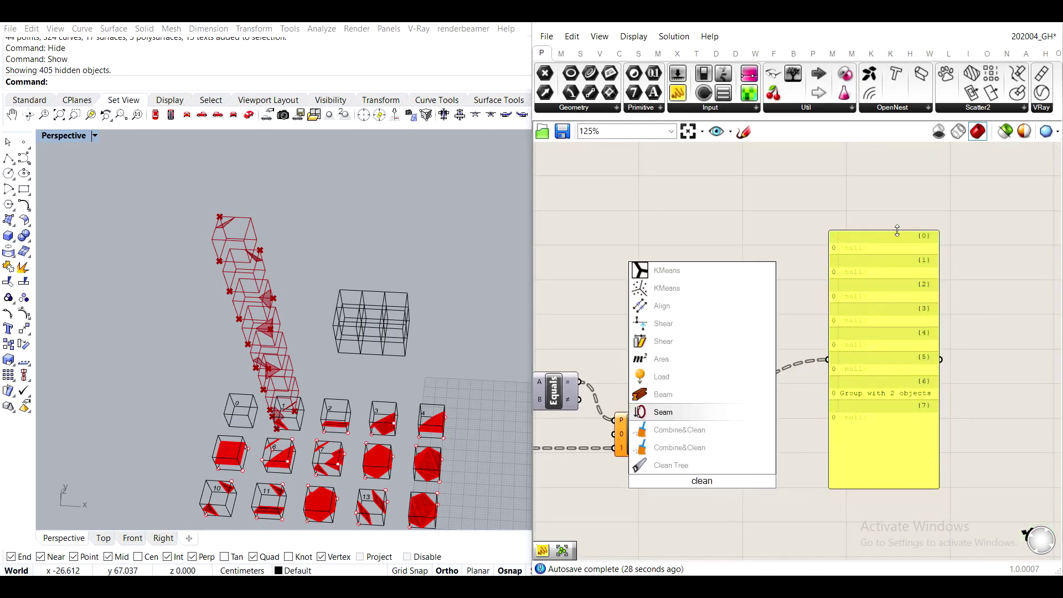
{"action": "key", "text": "Escape"}
Flatten the R output of the Pick'n'Choose component.
{"action": "scroll", "coordinate": [643, 421], "scroll_direction": "up", "scroll_amount": 2}
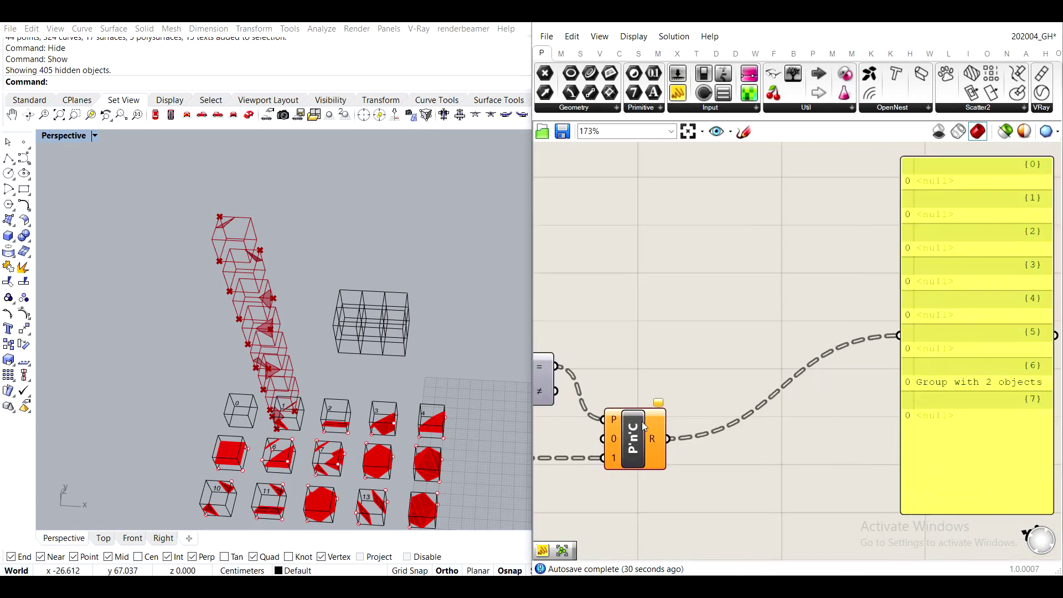
{"action": "right_click", "coordinate": [652, 434]}
{"action": "left_click", "coordinate": [693, 503]}
{"action": "scroll", "coordinate": [750, 414], "scroll_direction": "down", "scroll_amount": 2}
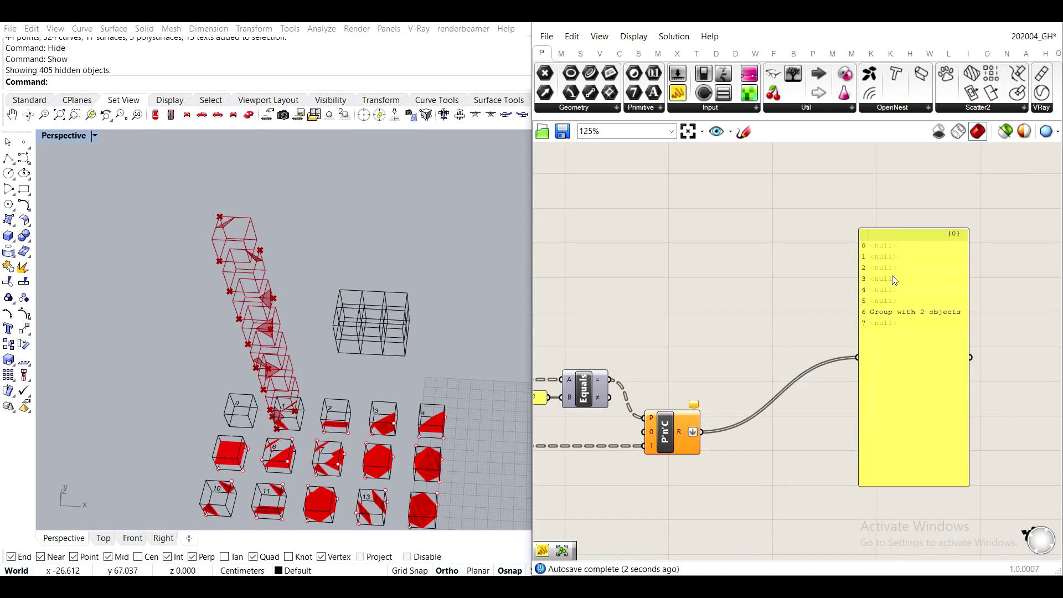
Add a Clean Tree component and place it between Pick'n'Choose and the panel.
{"action": "double_click", "coordinate": [712, 490]}
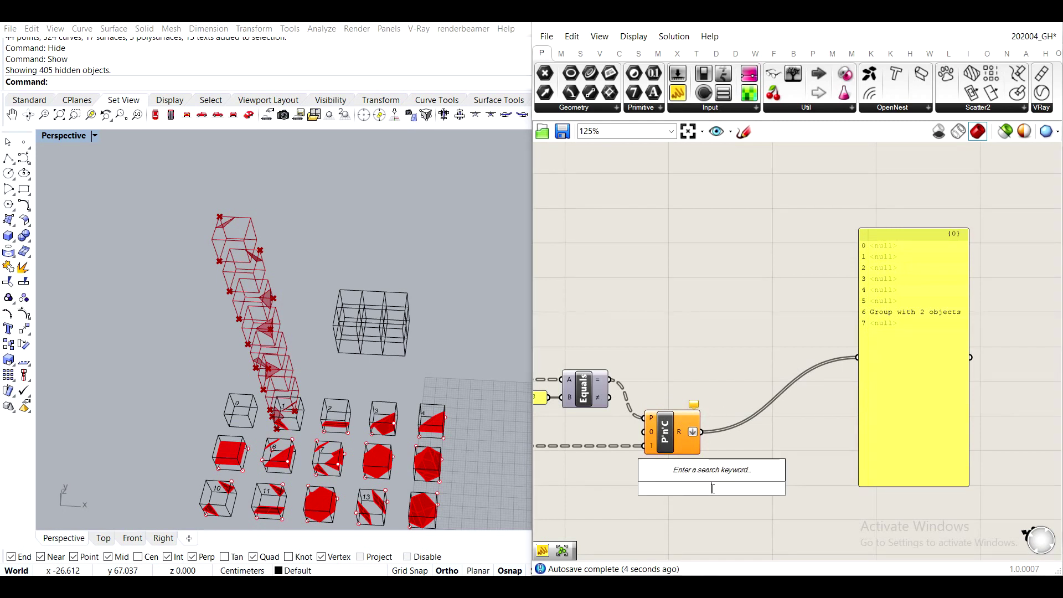
{"action": "type", "text": "clean"}
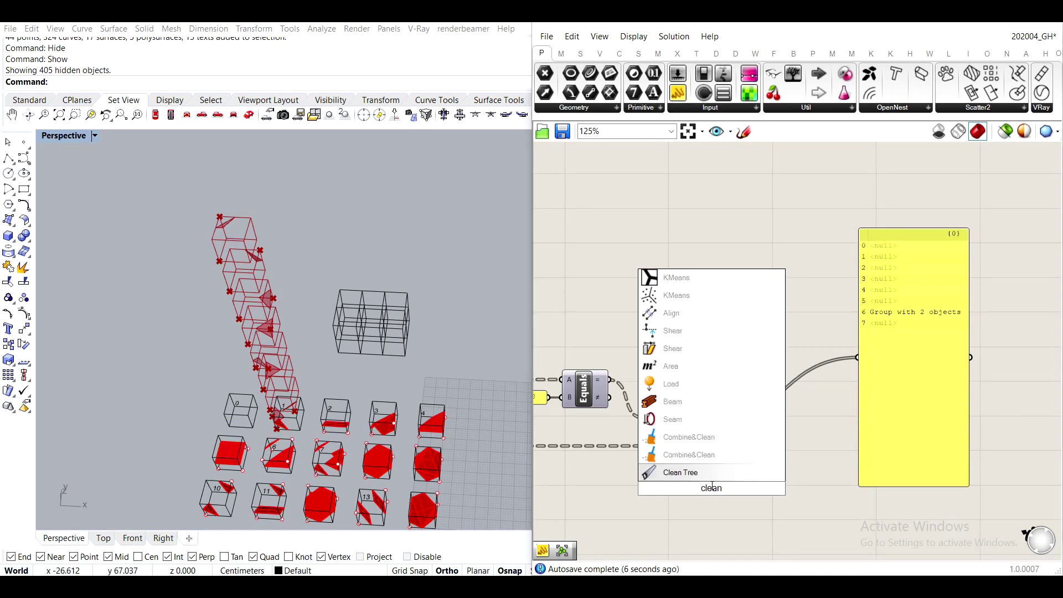
{"action": "left_click", "coordinate": [711, 477]}
{"action": "left_click_drag", "start_coordinate": [694, 478], "coordinate": [746, 461]}
{"action": "scroll", "coordinate": [745, 461], "scroll_direction": "up", "scroll_amount": 3}
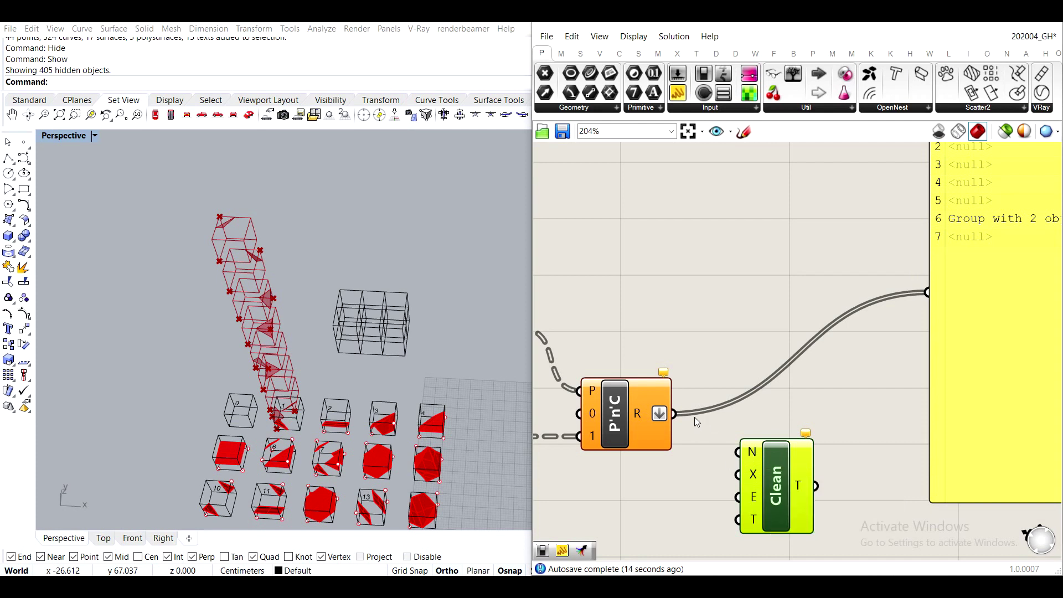
Connect the Pick'n'Choose R output to Clean Tree's T input and its T output to the panel, then shorten the panel and place it alongside.
{"action": "left_click_drag", "start_coordinate": [674, 414], "coordinate": [763, 414]}
{"action": "right_click_drag", "start_coordinate": [792, 389], "coordinate": [754, 438]}
{"action": "left_click_drag", "start_coordinate": [746, 429], "coordinate": [864, 448]}
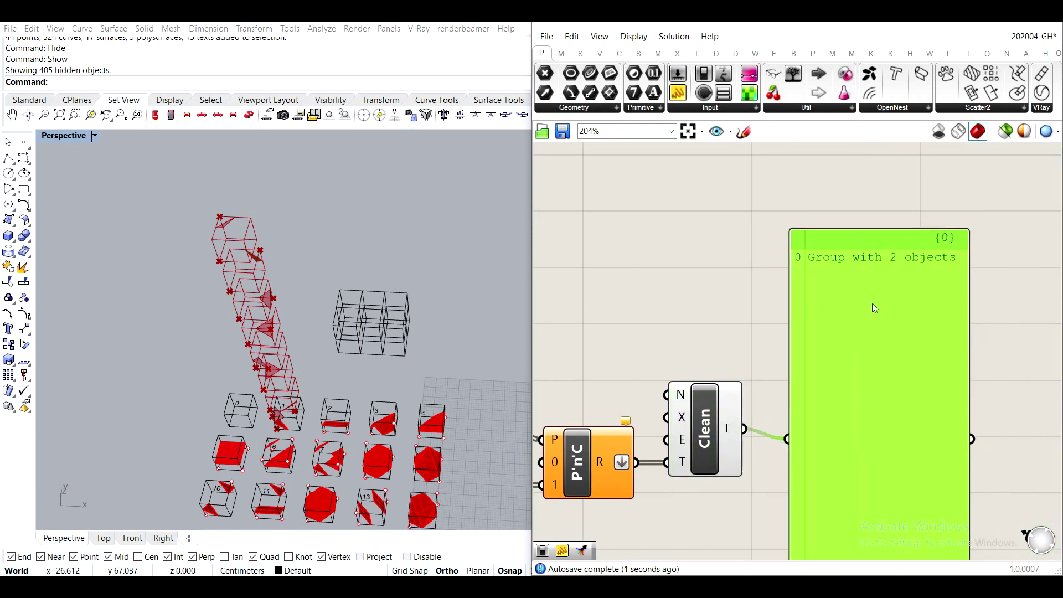
{"action": "scroll", "coordinate": [872, 303], "scroll_direction": "down", "scroll_amount": 3}
{"action": "left_click_drag", "start_coordinate": [865, 486], "coordinate": [874, 378]}
{"action": "left_click", "coordinate": [885, 324]}
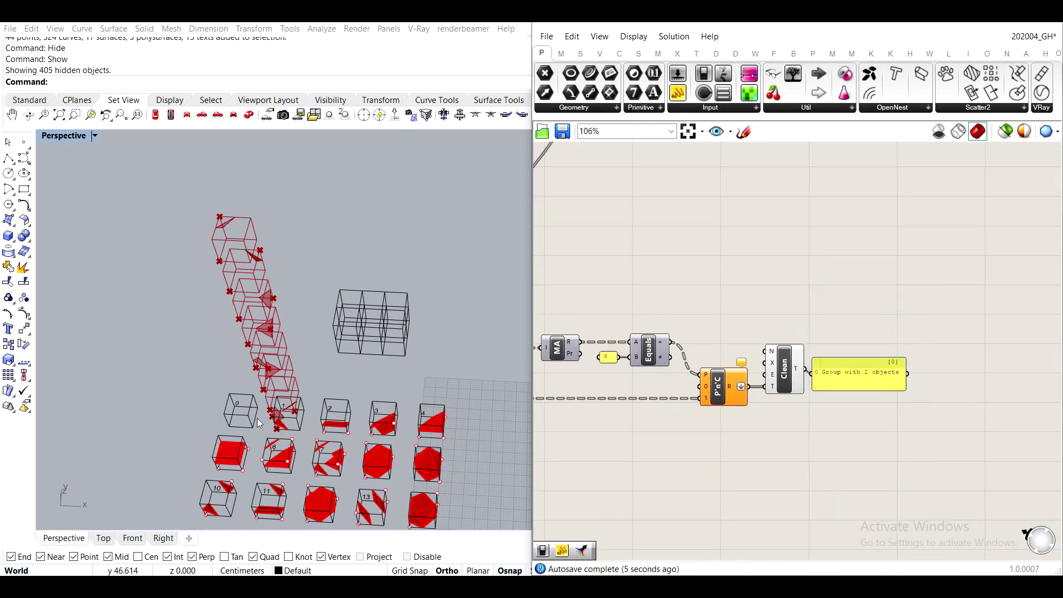
Examine the variations of tile 1 and the numbered grid box in the Rhino viewport against the cleaned result panel.
{"action": "scroll", "coordinate": [286, 369], "scroll_direction": "up", "scroll_amount": 5}
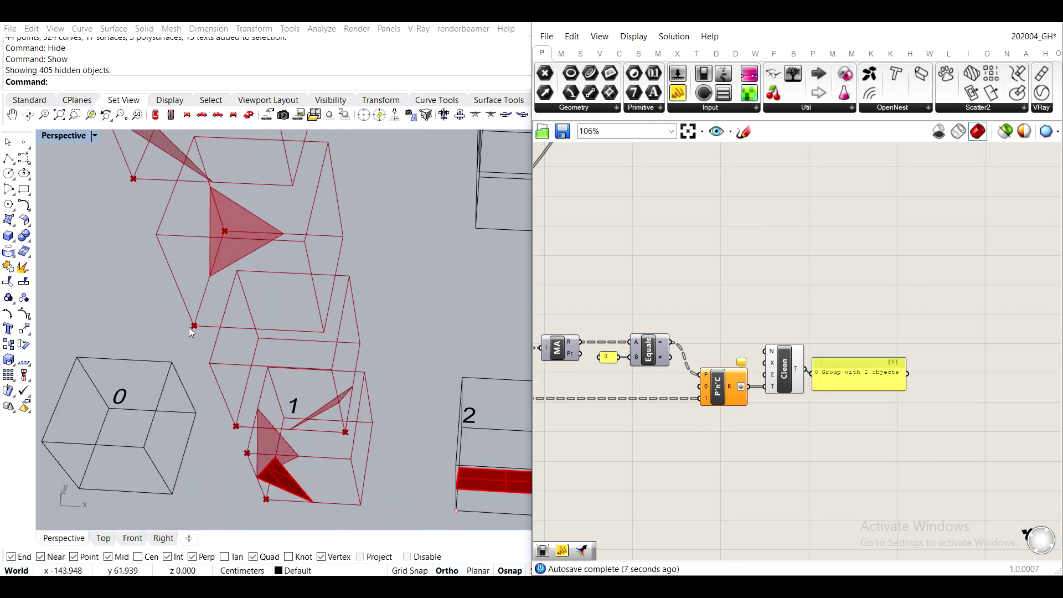
{"action": "scroll", "coordinate": [191, 326], "scroll_direction": "down", "scroll_amount": 5}
{"action": "scroll", "coordinate": [191, 327], "scroll_direction": "up", "scroll_amount": 5}
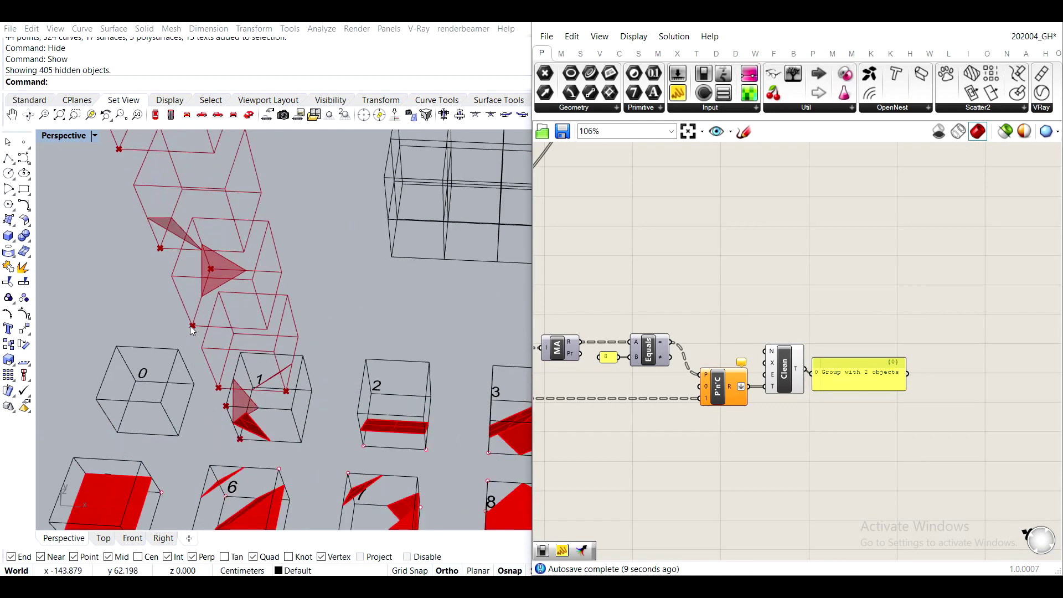
{"action": "scroll", "coordinate": [196, 323], "scroll_direction": "down", "scroll_amount": 4}
{"action": "scroll", "coordinate": [197, 322], "scroll_direction": "up", "scroll_amount": 2}
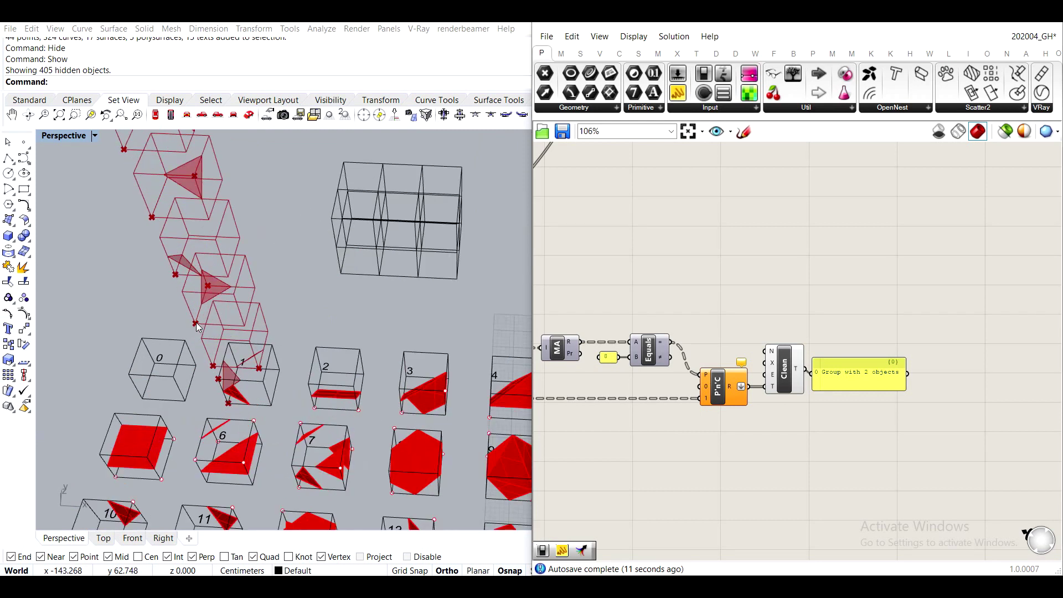
{"action": "scroll", "coordinate": [196, 323], "scroll_direction": "down", "scroll_amount": 3}
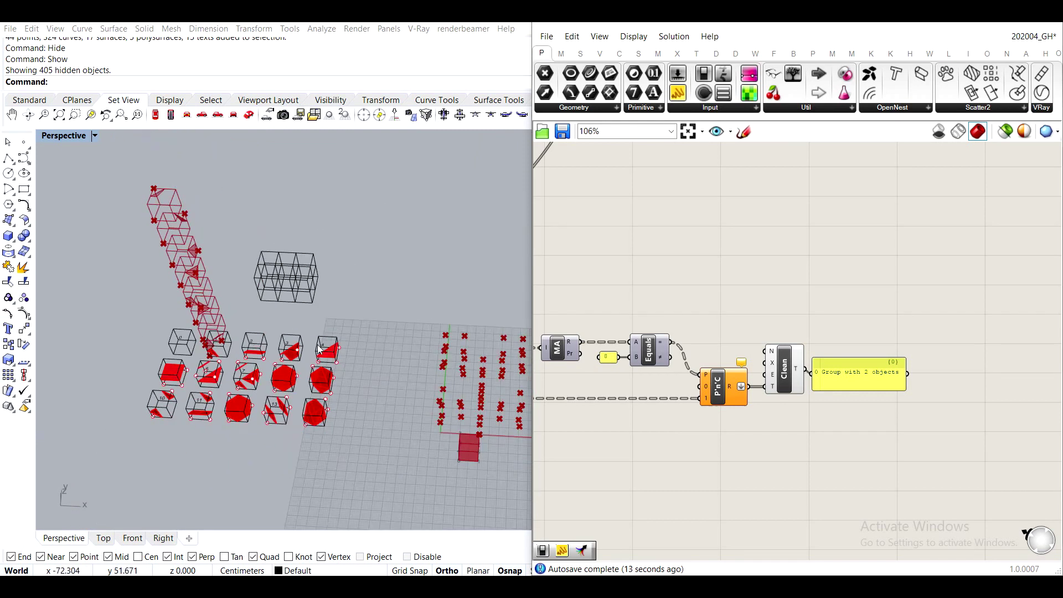
{"action": "scroll", "coordinate": [208, 320], "scroll_direction": "up", "scroll_amount": 4}
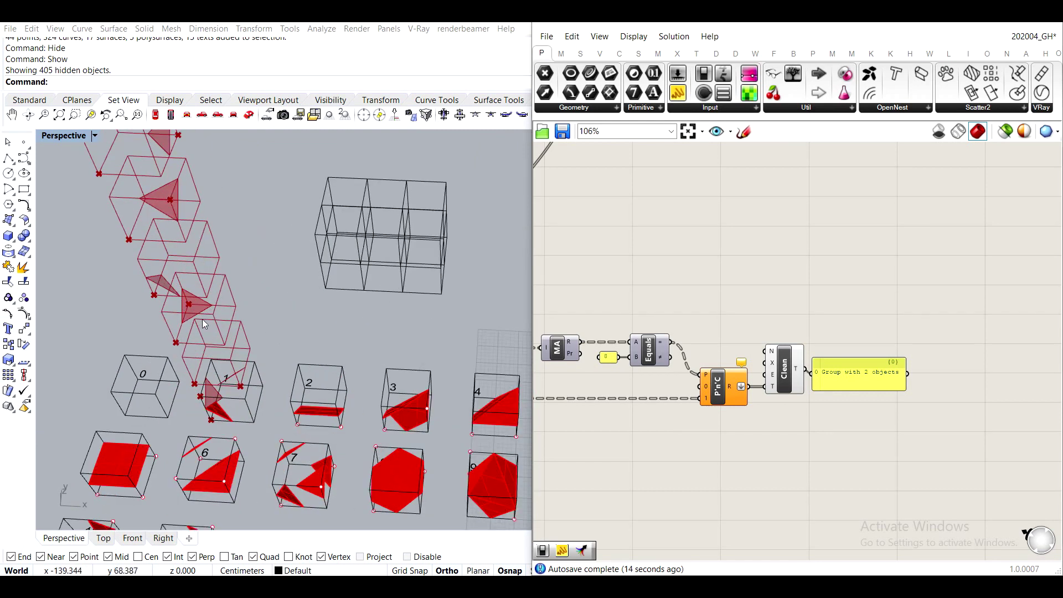
{"action": "left_click", "coordinate": [890, 379]}
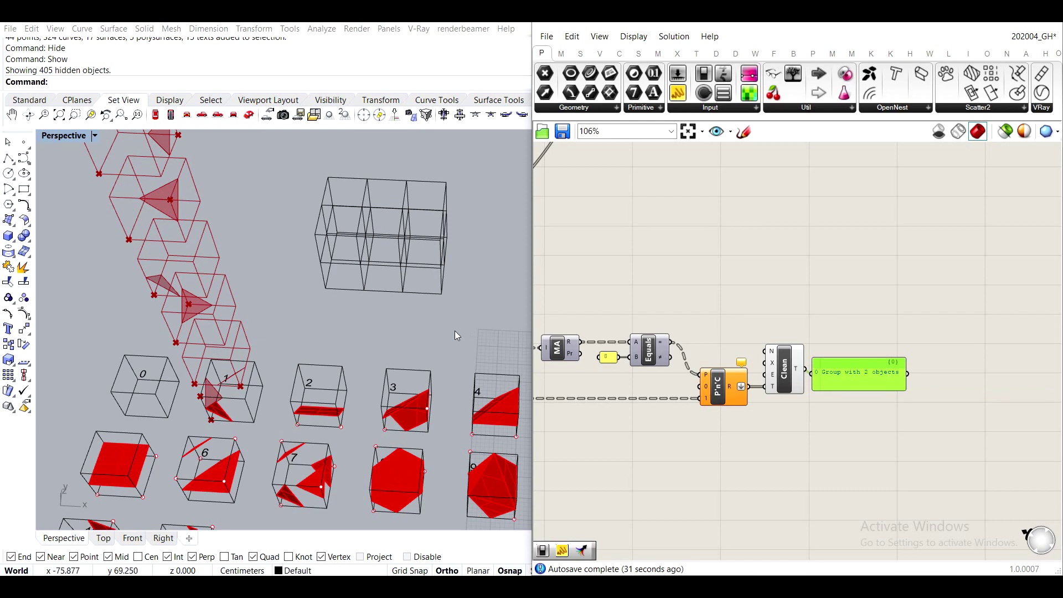
{"action": "scroll", "coordinate": [460, 355], "scroll_direction": "down", "scroll_amount": 5}
{"action": "scroll", "coordinate": [461, 355], "scroll_direction": "up", "scroll_amount": 10}
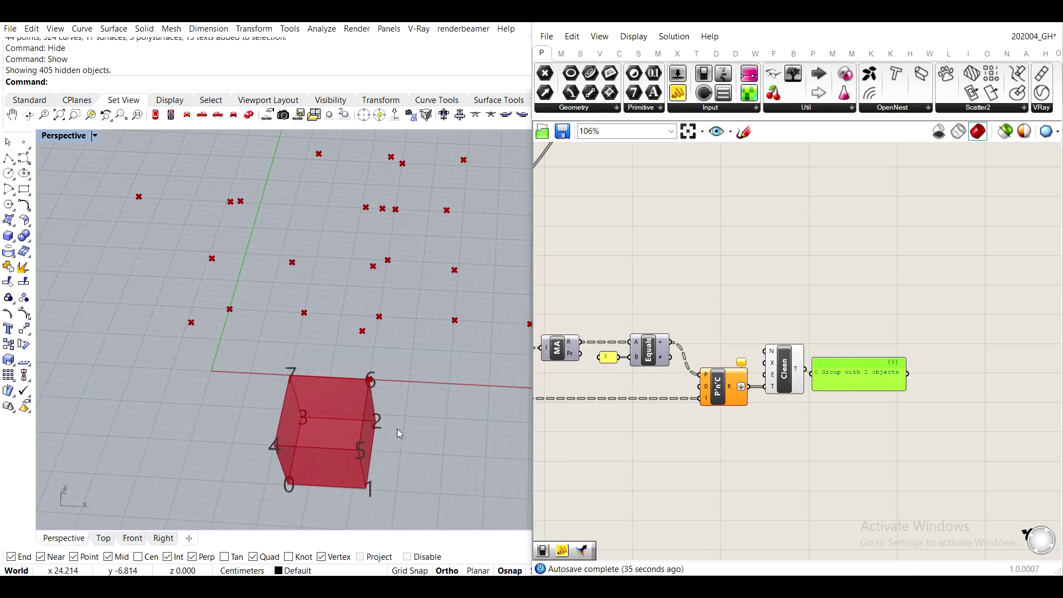
Delete the panel attached to the Clean component's output.
{"action": "left_click", "coordinate": [715, 353]}
{"action": "left_click", "coordinate": [853, 383]}
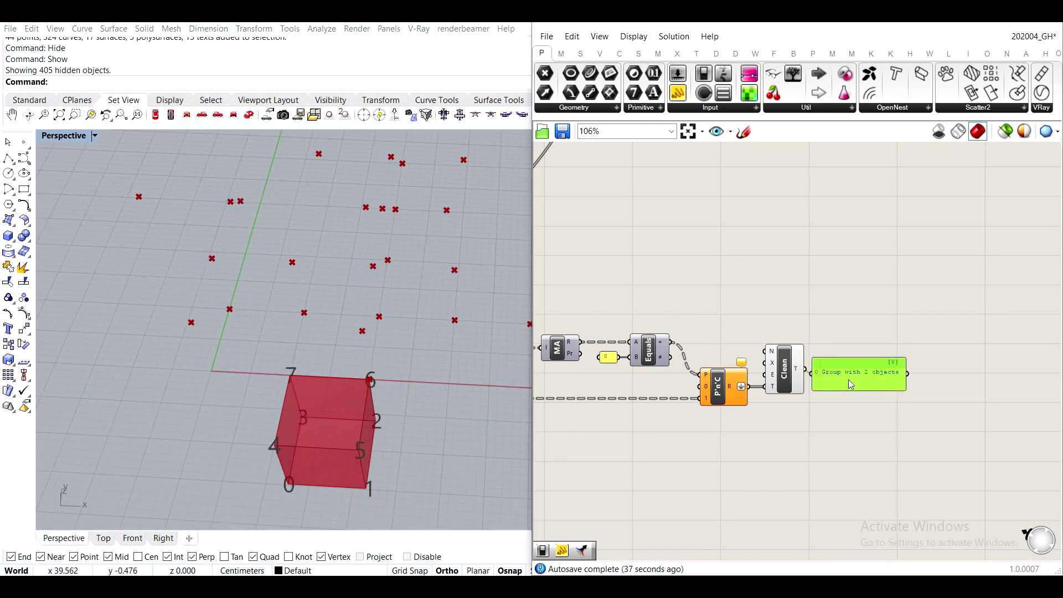
{"action": "key", "text": "Delete"}
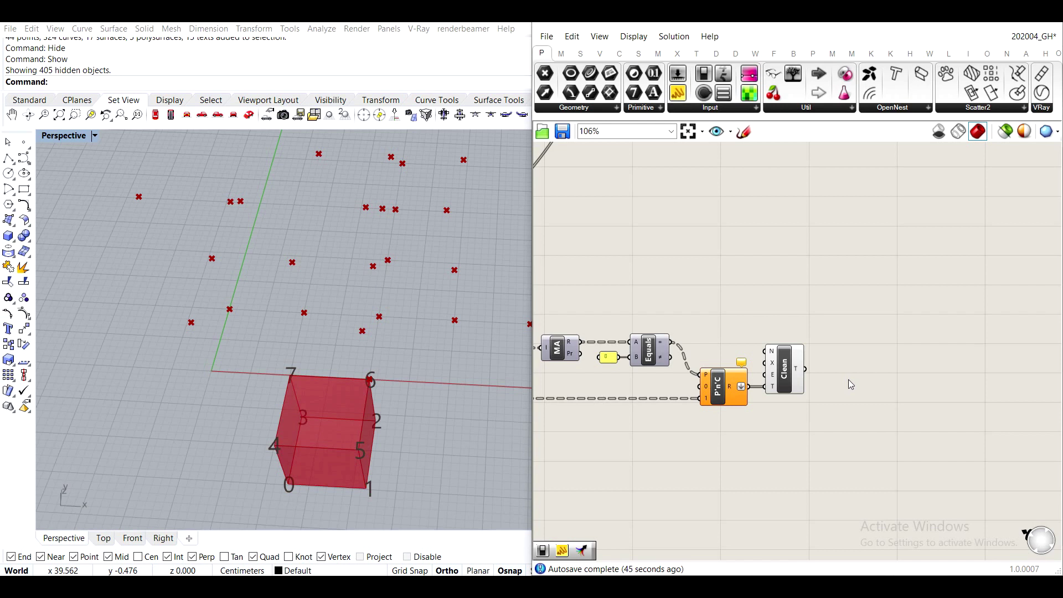
Connect a new panel to the Clean component's output to read the resulting group.
{"action": "right_click_drag", "start_coordinate": [848, 380], "coordinate": [683, 368]}
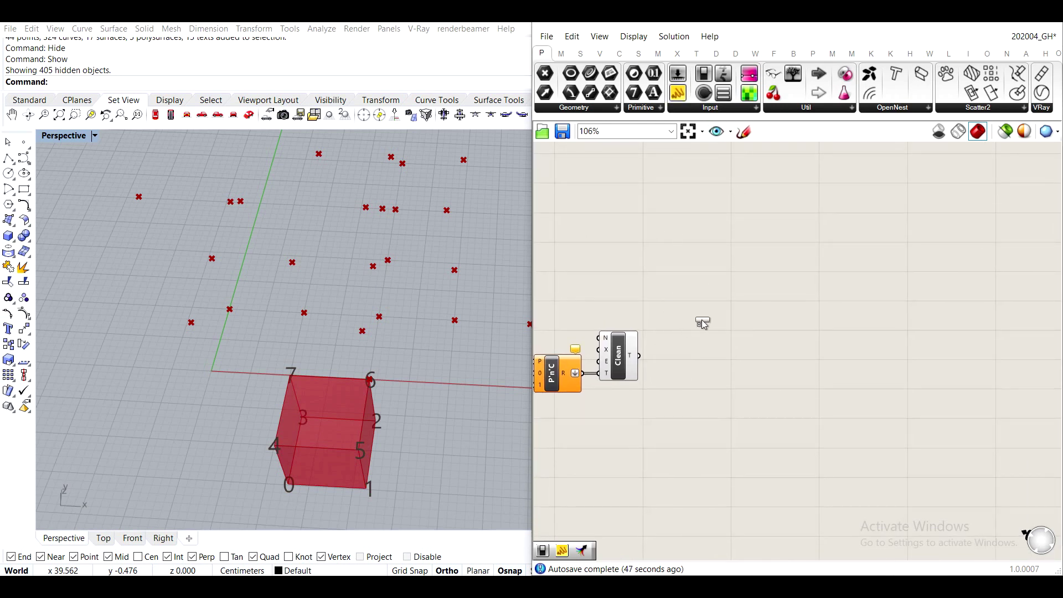
{"action": "left_click", "coordinate": [706, 320]}
{"action": "left_click_drag", "start_coordinate": [639, 356], "coordinate": [738, 289]}
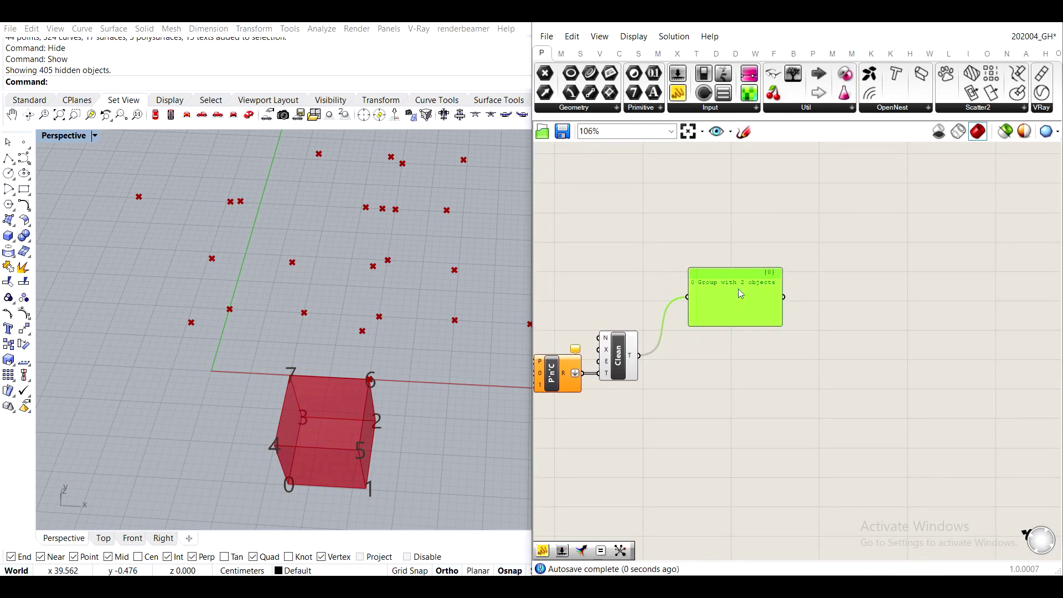
Add an Ungroup component fed by the Clean output, and delete the panel reading that output.
{"action": "double_click", "coordinate": [733, 374]}
{"action": "type", "text": "ung"}
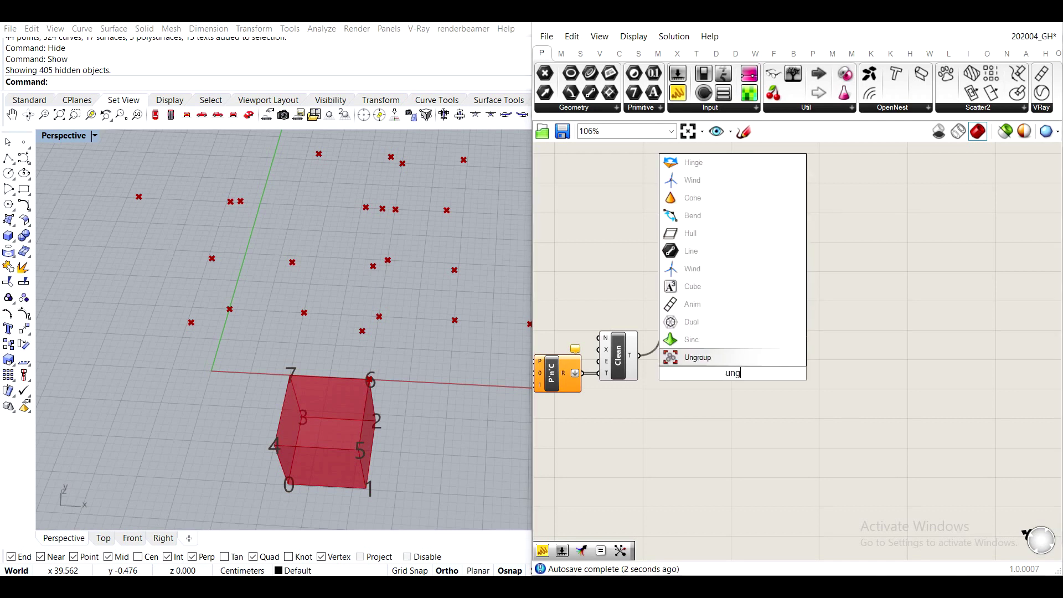
{"action": "key", "text": "Return"}
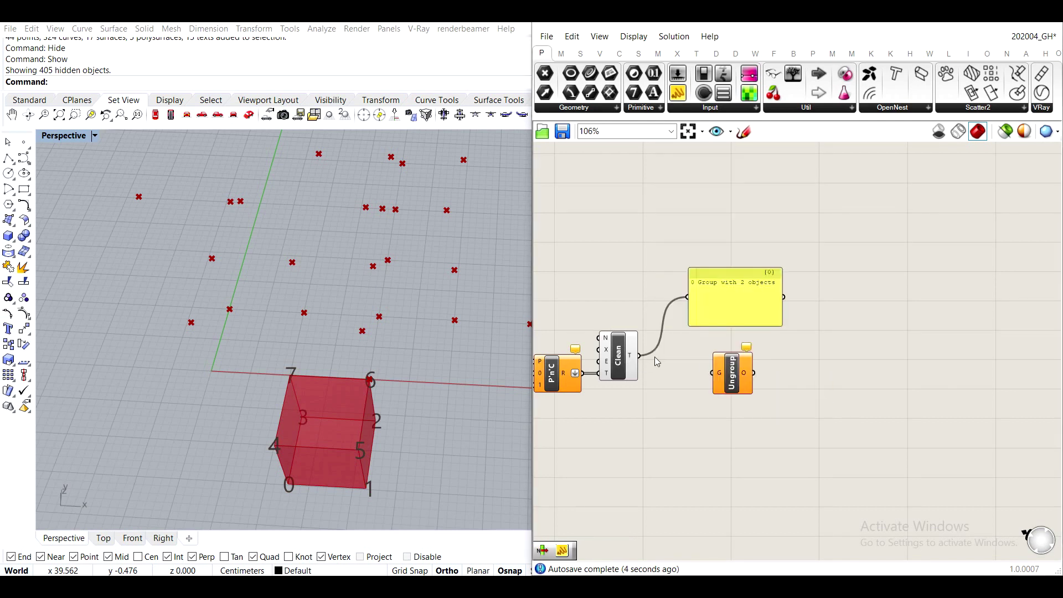
{"action": "left_click_drag", "start_coordinate": [641, 356], "coordinate": [824, 365]}
{"action": "left_click", "coordinate": [865, 401]}
{"action": "left_click", "coordinate": [763, 302]}
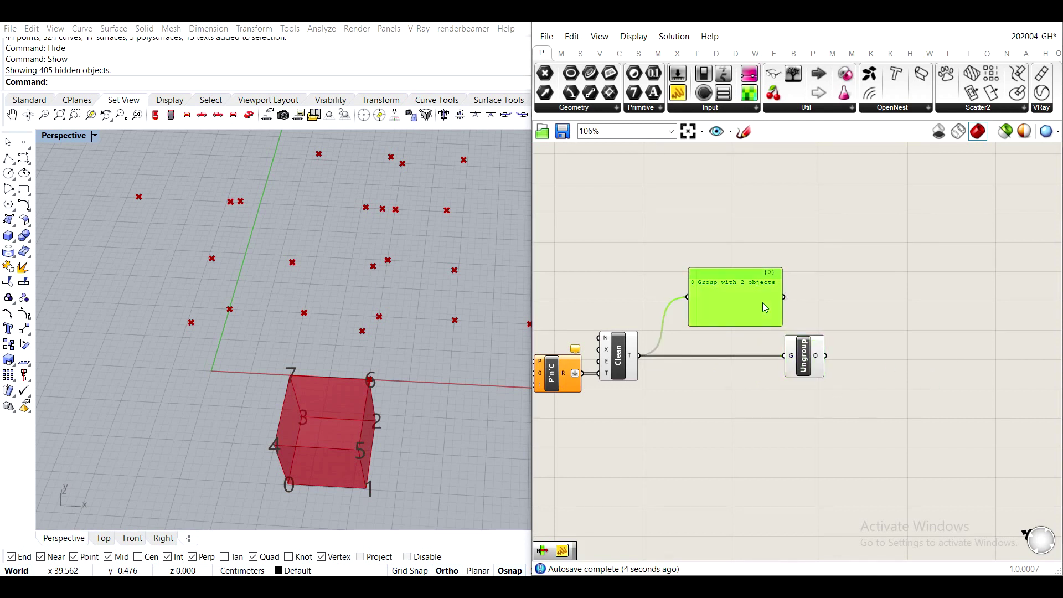
{"action": "key", "text": "Delete"}
Connect a panel to the Ungroup output to inspect the ungrouped objects.
{"action": "right_click_drag", "start_coordinate": [781, 283], "coordinate": [651, 309]}
{"action": "scroll", "coordinate": [650, 309], "scroll_direction": "up", "scroll_amount": 3}
{"action": "left_click_drag", "start_coordinate": [678, 93], "coordinate": [752, 272]}
{"action": "left_click_drag", "start_coordinate": [675, 349], "coordinate": [765, 198]}
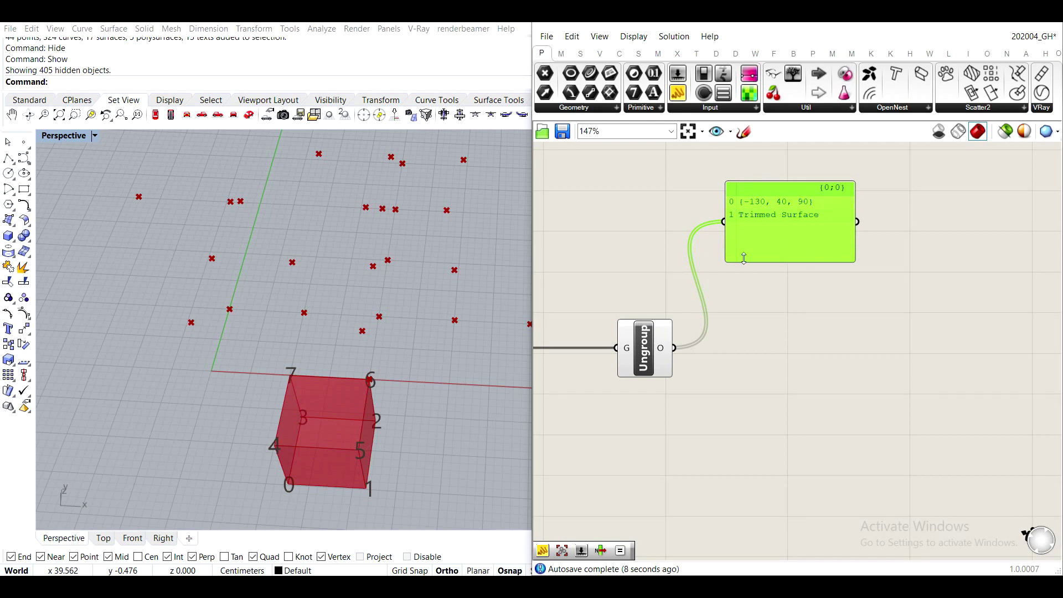
Add a Split List component and connect the Ungroup output to its list input.
{"action": "double_click", "coordinate": [751, 394]}
{"action": "type", "text": "split"}
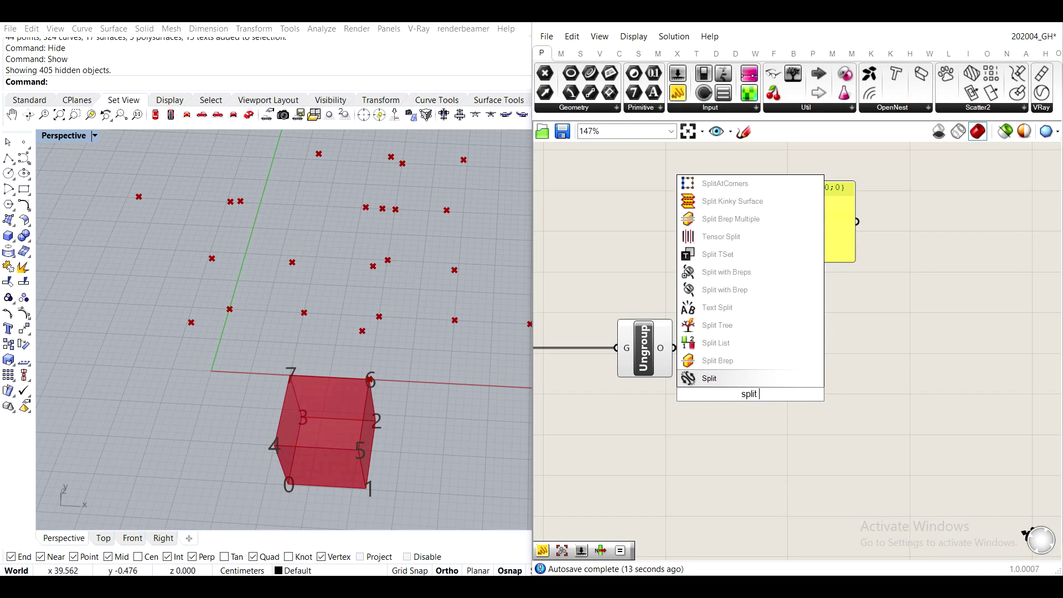
{"action": "key", "text": "Return"}
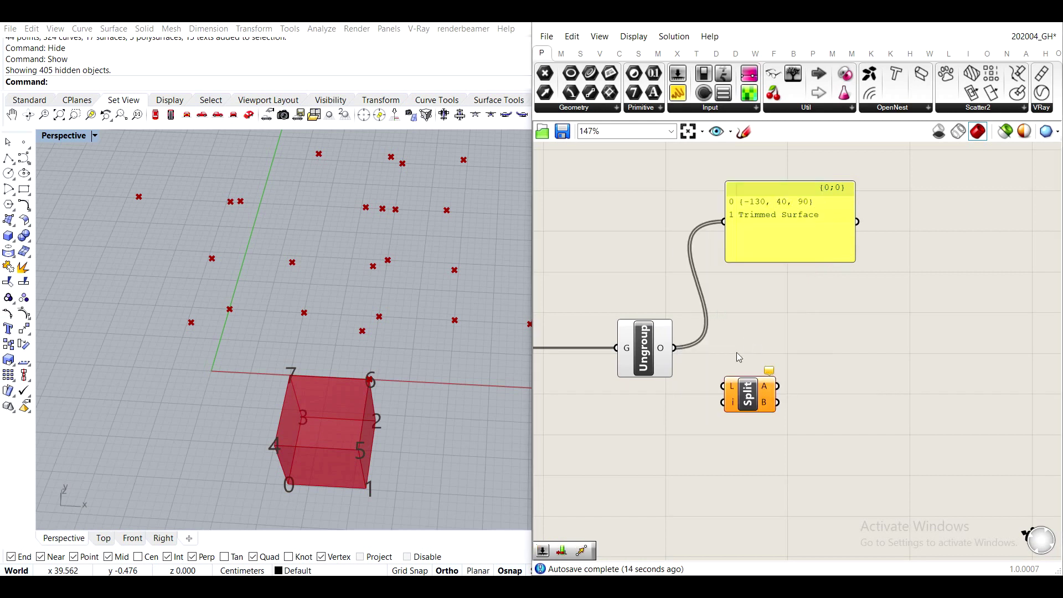
{"action": "left_click_drag", "start_coordinate": [674, 347], "coordinate": [787, 363]}
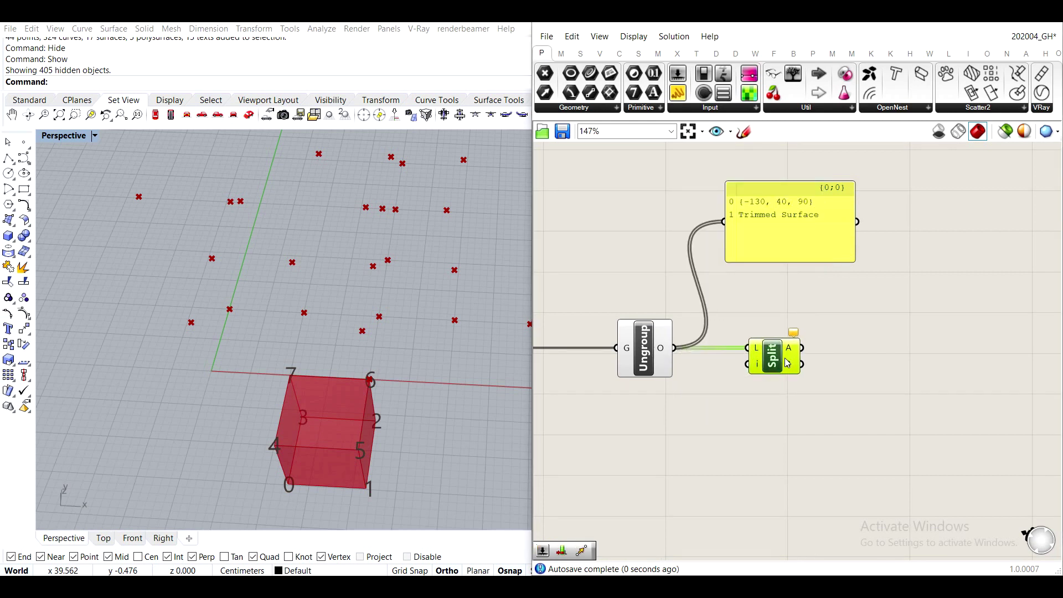
Feed the Split List index from a panel set to 1, and connect the inspection panel to output A.
{"action": "double_click", "coordinate": [719, 421]}
{"action": "type", "text": "panel"}
{"action": "key", "text": "Return"}
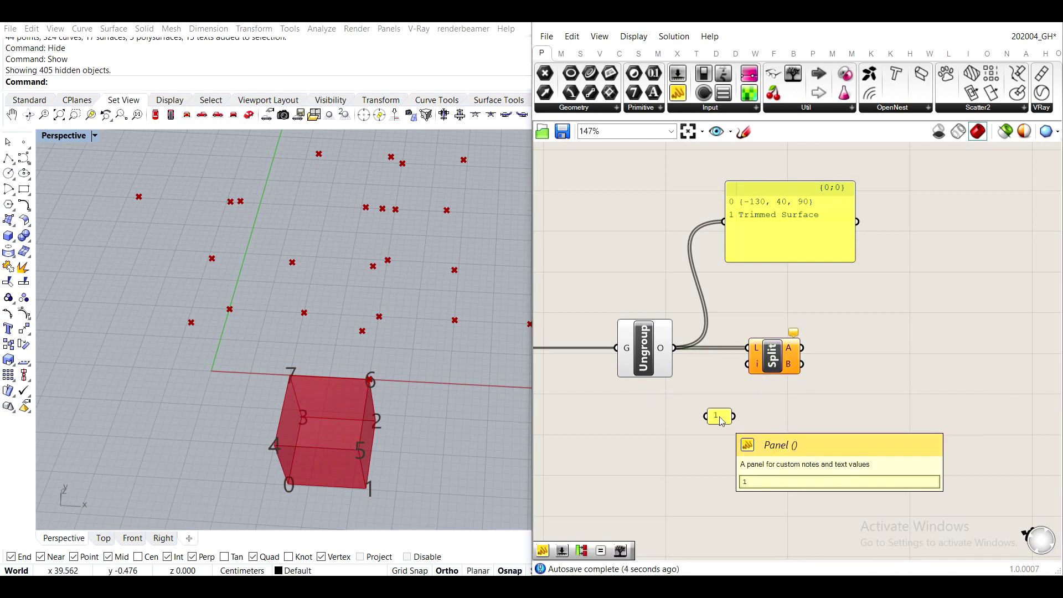
{"action": "left_click_drag", "start_coordinate": [734, 416], "coordinate": [897, 302]}
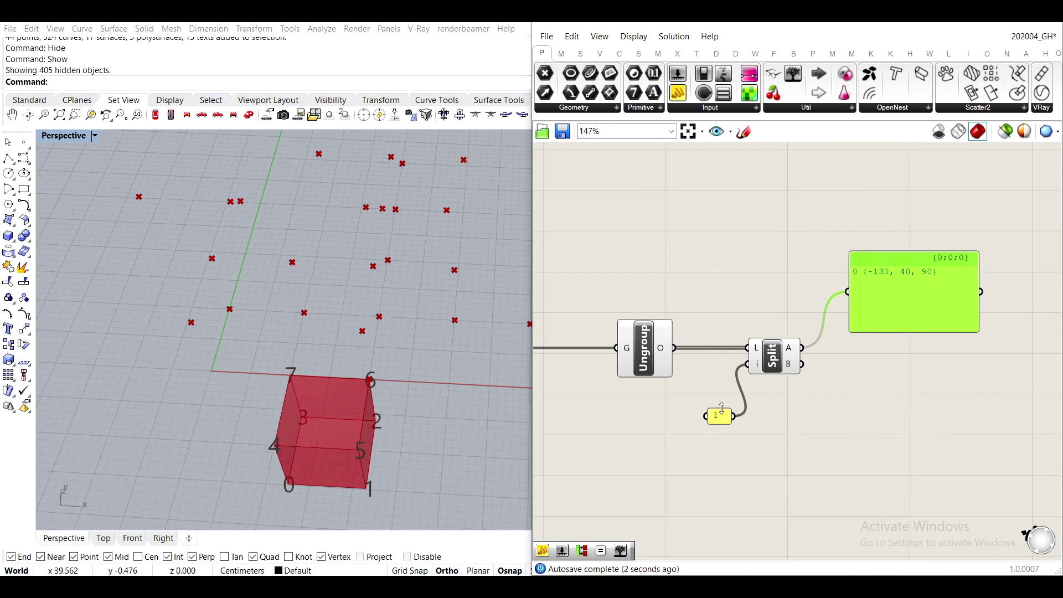
{"action": "left_click_drag", "start_coordinate": [733, 421], "coordinate": [722, 365]}
{"action": "left_click", "coordinate": [885, 344]}
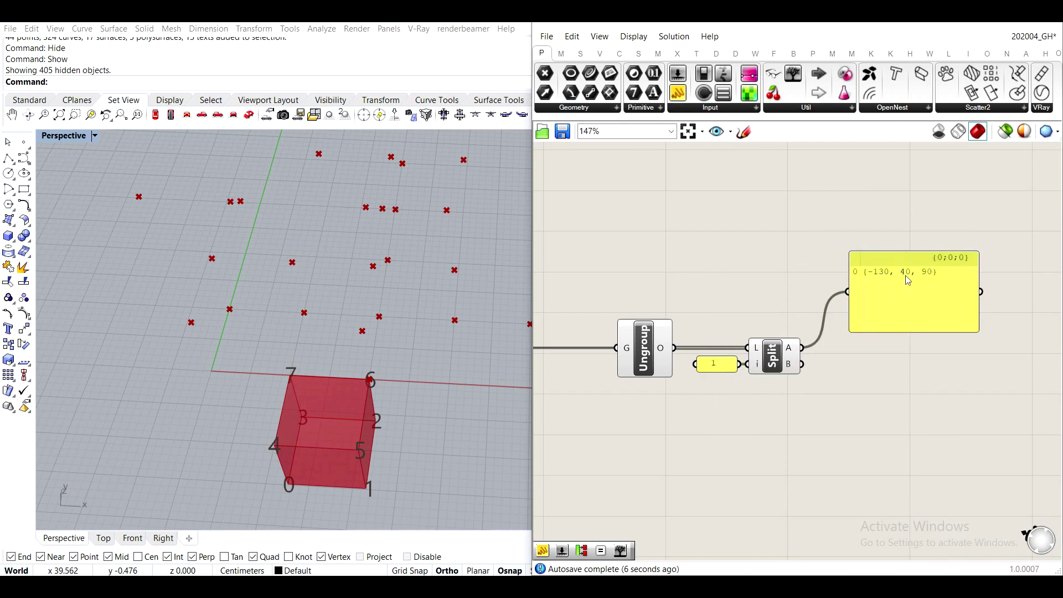
Inspect the Split List's B output in the panel and remove that panel.
{"action": "left_click_drag", "start_coordinate": [908, 280], "coordinate": [903, 243]}
{"action": "left_click_drag", "start_coordinate": [802, 364], "coordinate": [842, 255]}
{"action": "left_click_drag", "start_coordinate": [939, 262], "coordinate": [933, 365]}
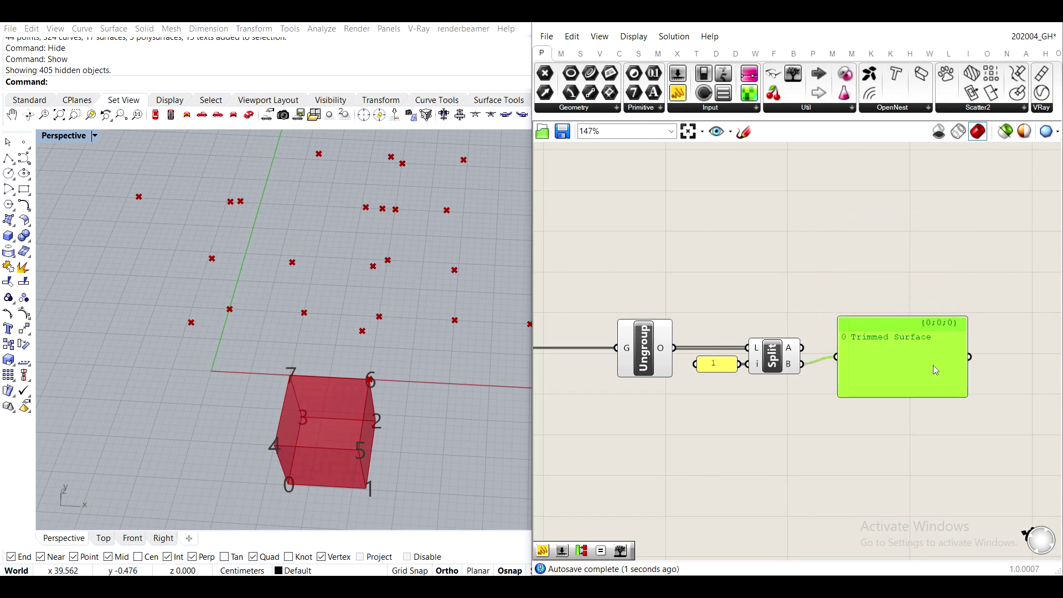
{"action": "left_click", "coordinate": [910, 381]}
{"action": "key", "text": "Delete"}
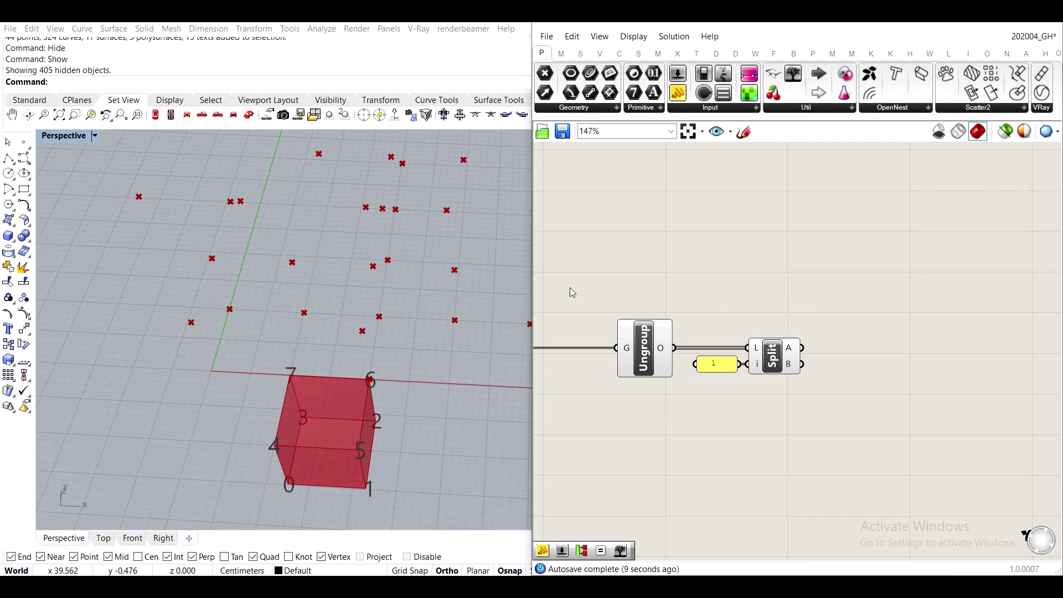
Add a Point parameter and connect it to the Split List's A output.
{"action": "double_click", "coordinate": [927, 300]}
{"action": "type", "text": "point"}
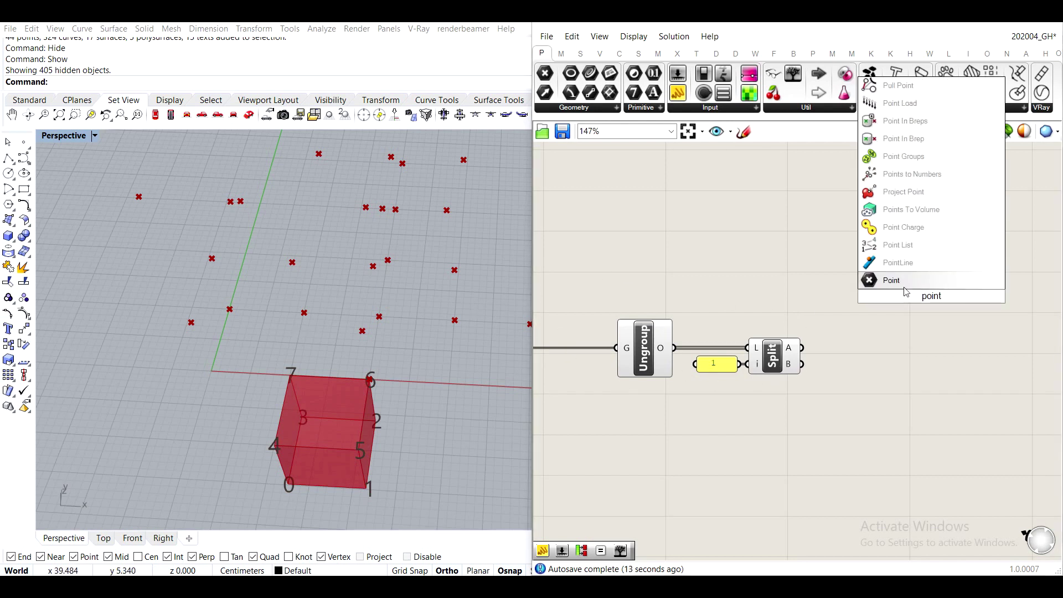
{"action": "left_click", "coordinate": [906, 288]}
{"action": "left_click_drag", "start_coordinate": [803, 347], "coordinate": [857, 358]}
{"action": "left_click", "coordinate": [802, 297]}
Highlight the Point parameter and examine its location on the modules and the numbered corners of the red box in the viewport.
{"action": "scroll", "coordinate": [314, 287], "scroll_direction": "down", "scroll_amount": 5}
{"action": "scroll", "coordinate": [241, 334], "scroll_direction": "up", "scroll_amount": 5}
{"action": "left_click", "coordinate": [865, 351]}
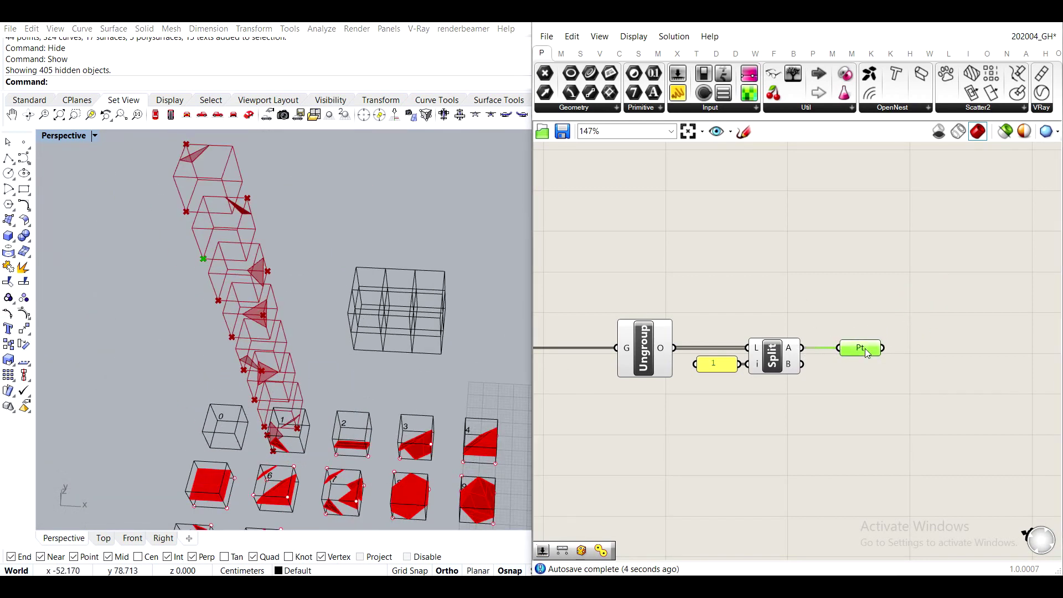
{"action": "scroll", "coordinate": [238, 267], "scroll_direction": "up", "scroll_amount": 2}
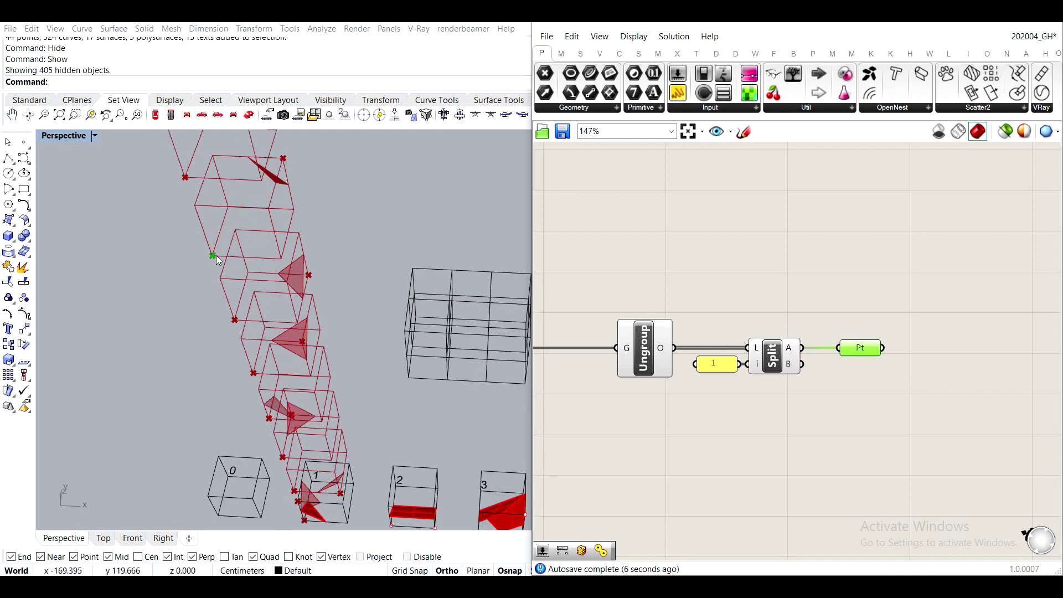
{"action": "scroll", "coordinate": [217, 260], "scroll_direction": "down", "scroll_amount": 4}
{"action": "scroll", "coordinate": [376, 352], "scroll_direction": "up", "scroll_amount": 6}
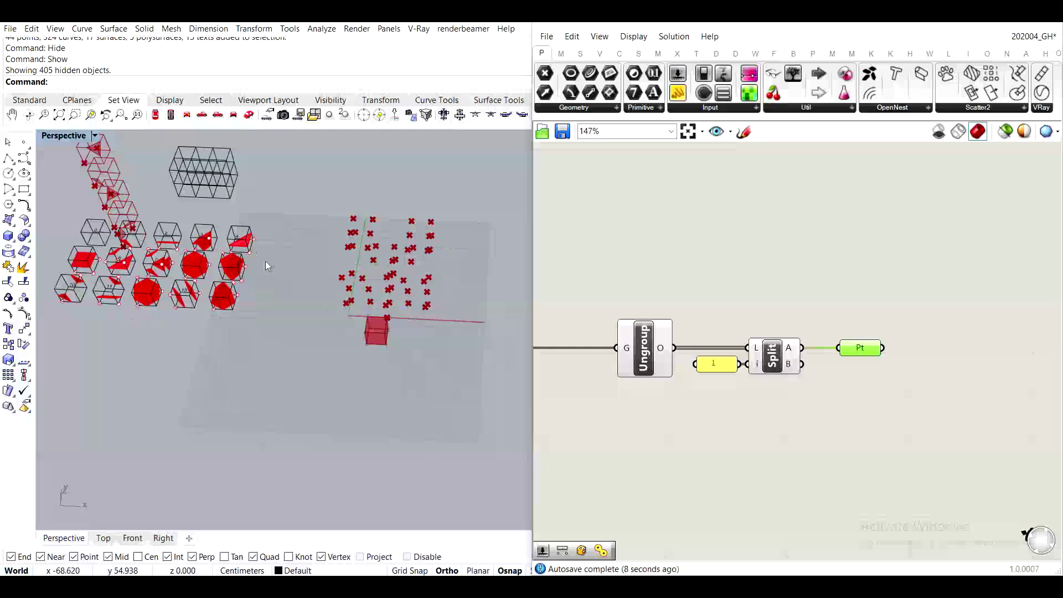
{"action": "scroll", "coordinate": [366, 363], "scroll_direction": "up", "scroll_amount": 5}
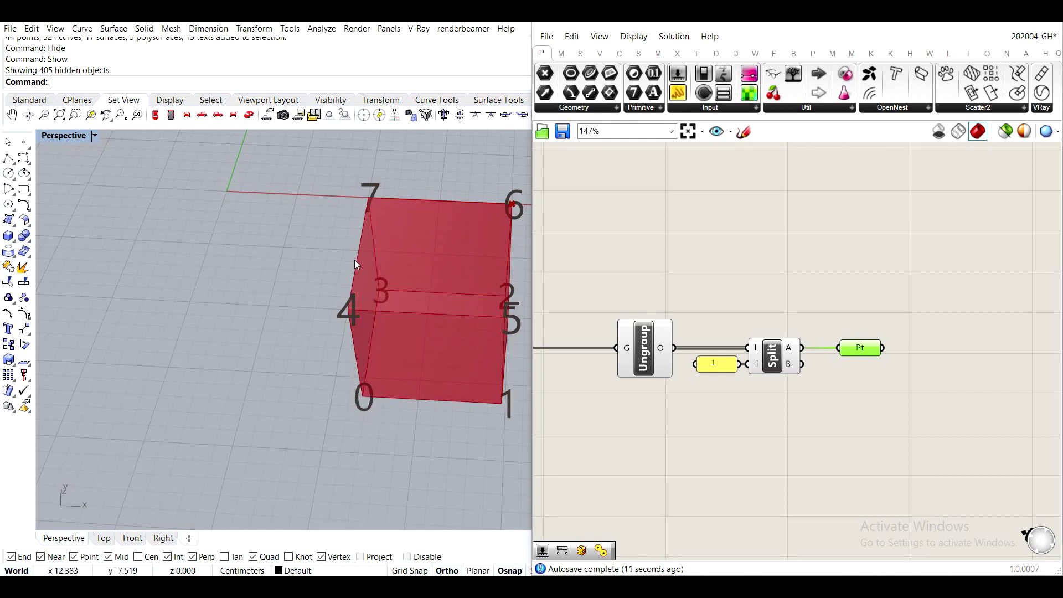
Add a List Item component and connect the merged box corners to its list input.
{"action": "scroll", "coordinate": [663, 284], "scroll_direction": "down", "scroll_amount": 4}
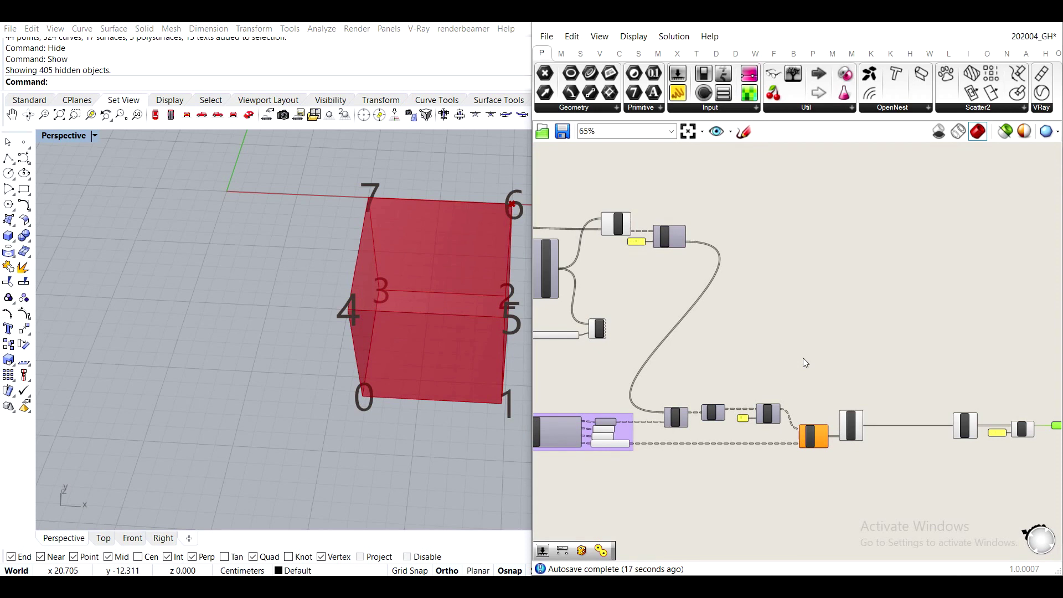
{"action": "scroll", "coordinate": [725, 261], "scroll_direction": "up", "scroll_amount": 4}
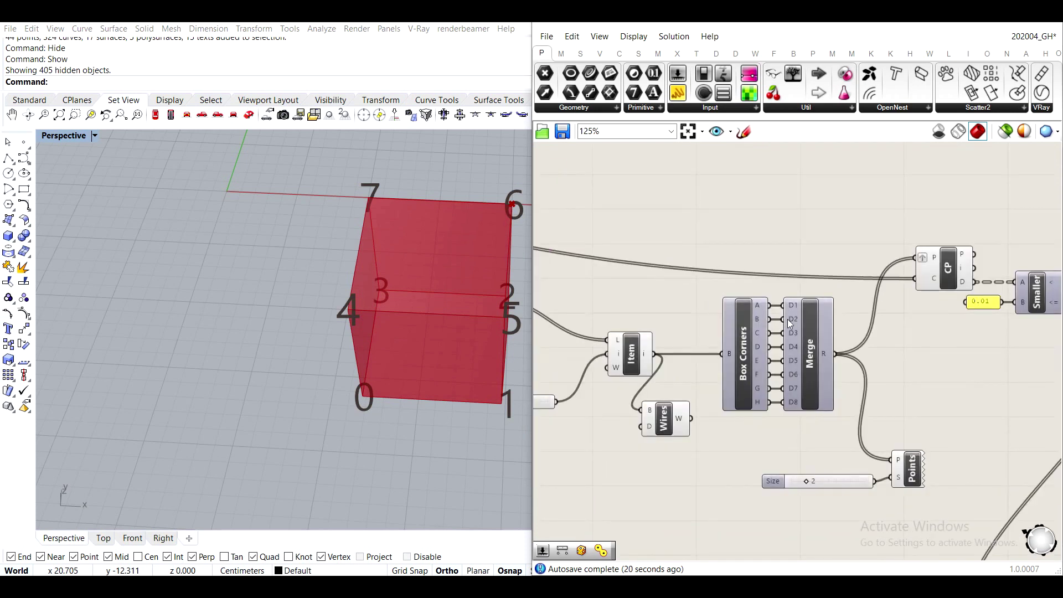
{"action": "scroll", "coordinate": [789, 320], "scroll_direction": "up", "scroll_amount": 3}
{"action": "right_click_drag", "start_coordinate": [744, 297], "coordinate": [547, 237]}
{"action": "double_click", "coordinate": [849, 354]}
{"action": "type", "text": "list item"}
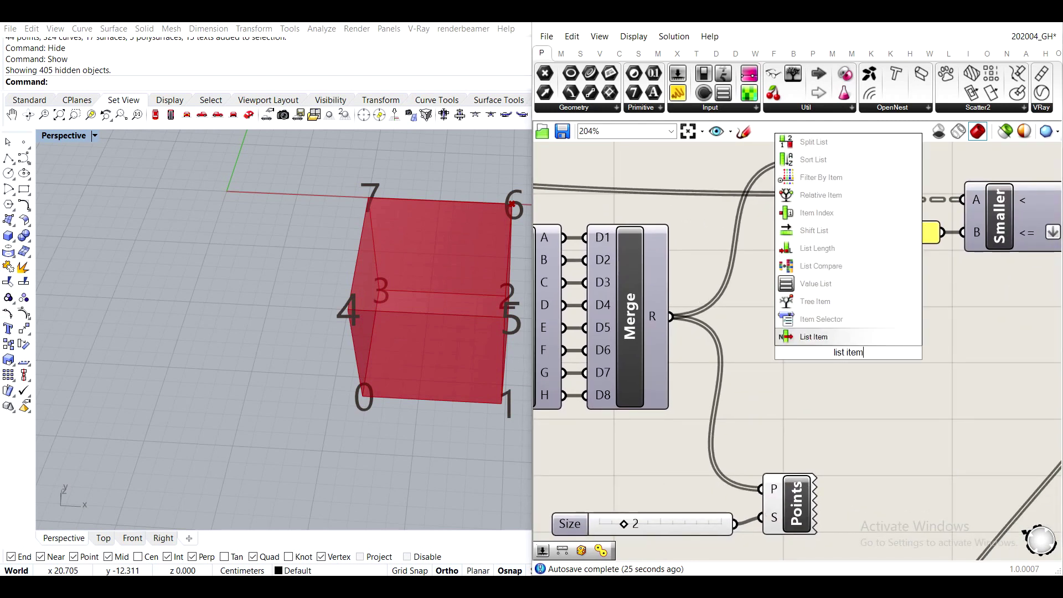
{"action": "key", "text": "Return"}
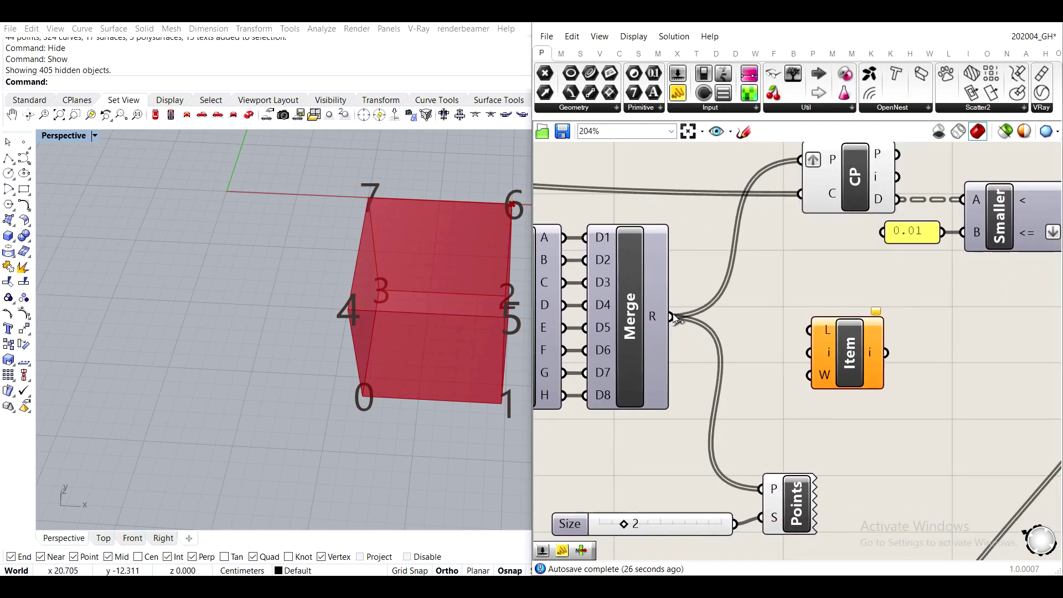
{"action": "left_click_drag", "start_coordinate": [672, 318], "coordinate": [828, 330]}
{"action": "left_click_drag", "start_coordinate": [831, 331], "coordinate": [816, 317]}
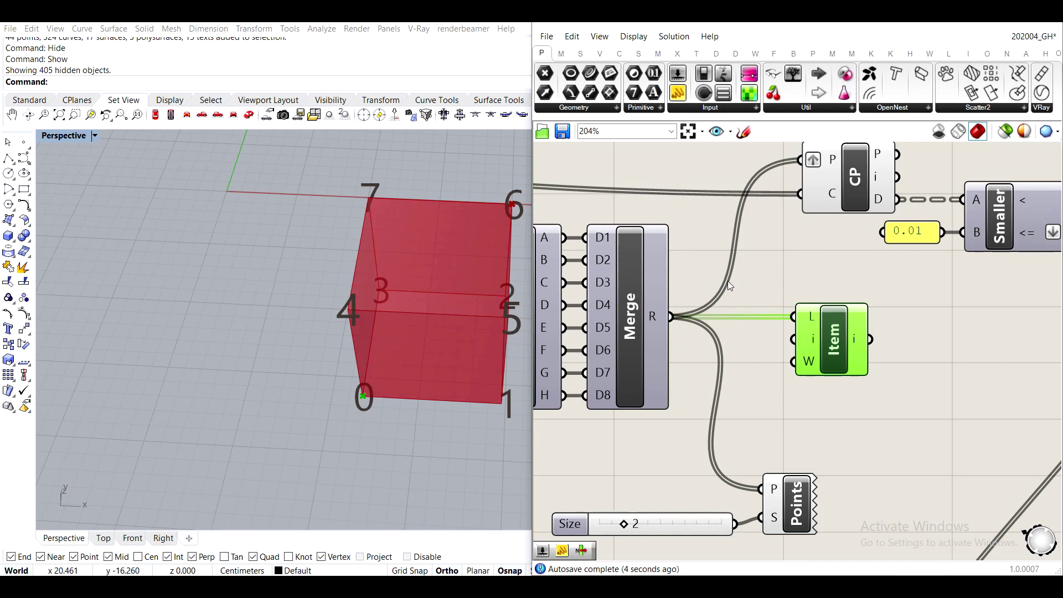
Move the new List Item component next to the Point parameter after the Split List.
{"action": "scroll", "coordinate": [376, 388], "scroll_direction": "down", "scroll_amount": 3}
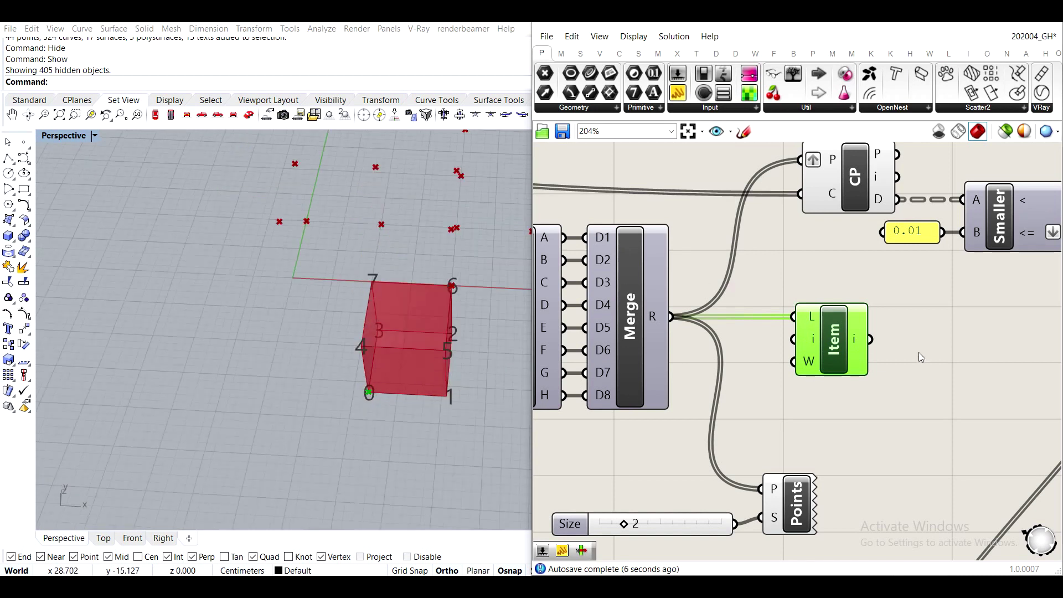
{"action": "scroll", "coordinate": [919, 352], "scroll_direction": "down", "scroll_amount": 8}
{"action": "left_click_drag", "start_coordinate": [542, 281], "coordinate": [822, 436]}
{"action": "scroll", "coordinate": [814, 288], "scroll_direction": "up", "scroll_amount": 3}
{"action": "scroll", "coordinate": [906, 437], "scroll_direction": "up", "scroll_amount": 3}
Add a Line component with the Point parameter as its start point and the List Item output as its end point.
{"action": "left_click", "coordinate": [906, 438]}
{"action": "double_click", "coordinate": [906, 437]}
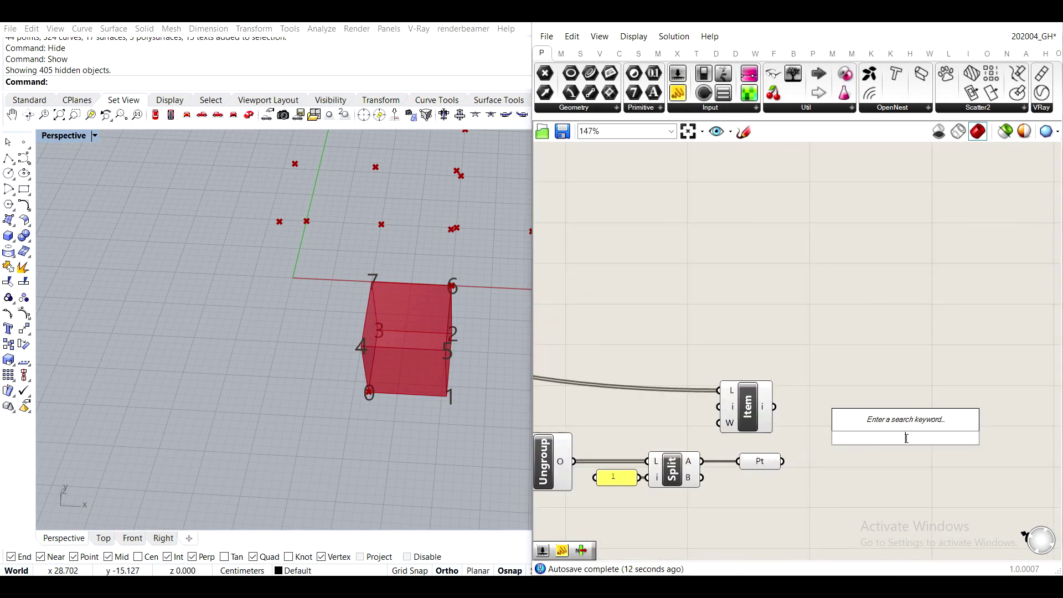
{"action": "type", "text": "line"}
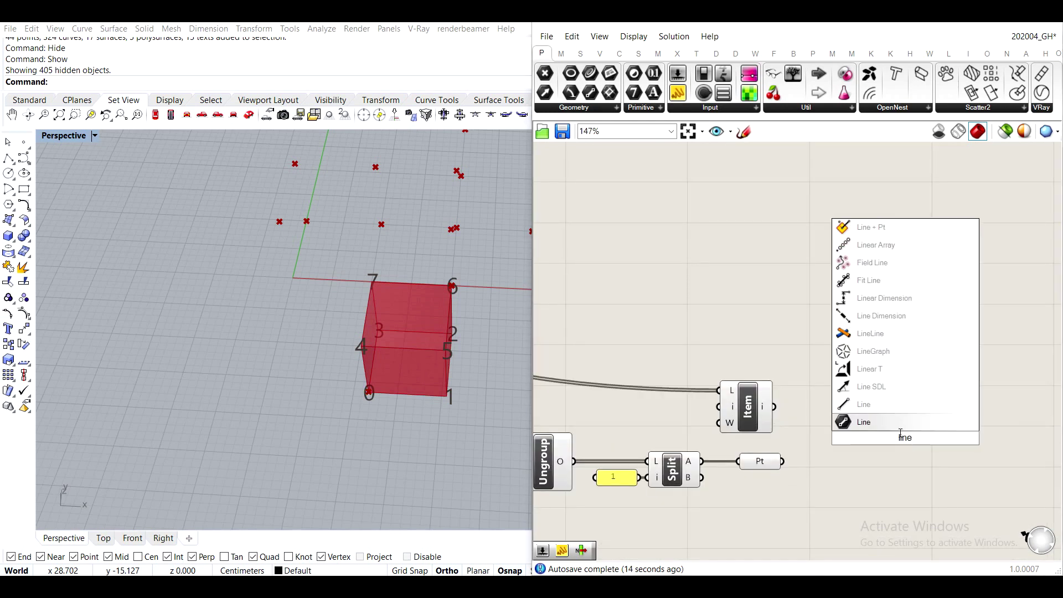
{"action": "left_click", "coordinate": [873, 422]}
{"action": "left_click", "coordinate": [773, 466]}
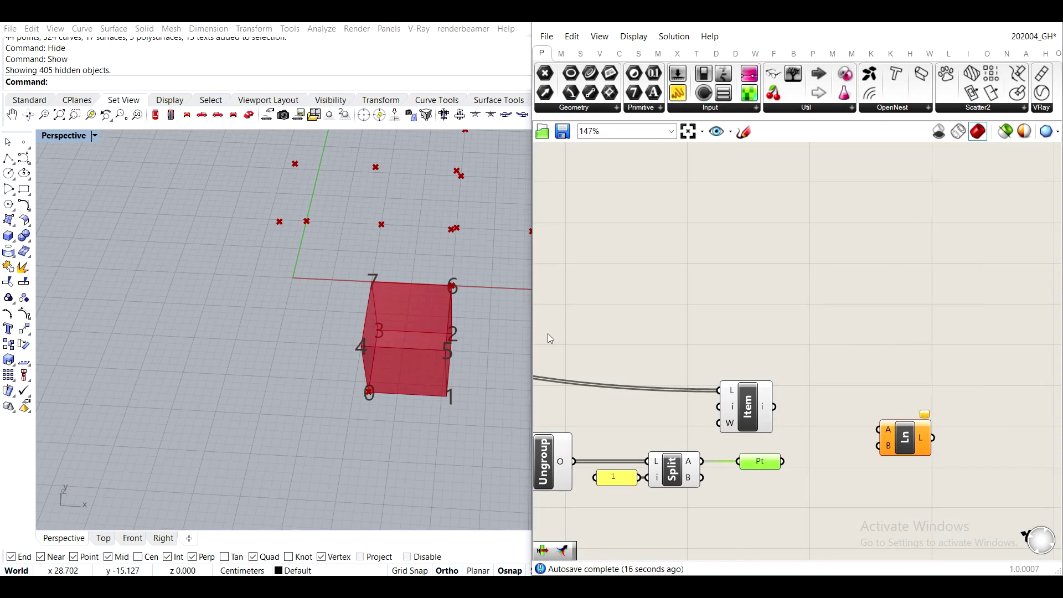
{"action": "scroll", "coordinate": [311, 310], "scroll_direction": "down", "scroll_amount": 5}
{"action": "right_click_drag", "start_coordinate": [311, 310], "coordinate": [210, 267]}
{"action": "scroll", "coordinate": [214, 288], "scroll_direction": "up", "scroll_amount": 2}
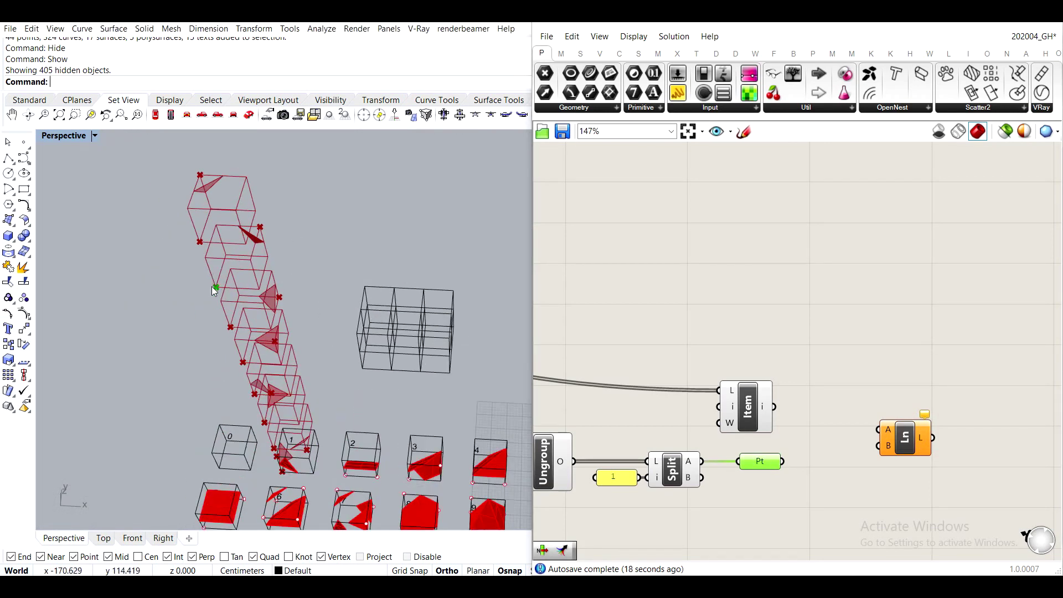
{"action": "left_click_drag", "start_coordinate": [783, 462], "coordinate": [866, 435]}
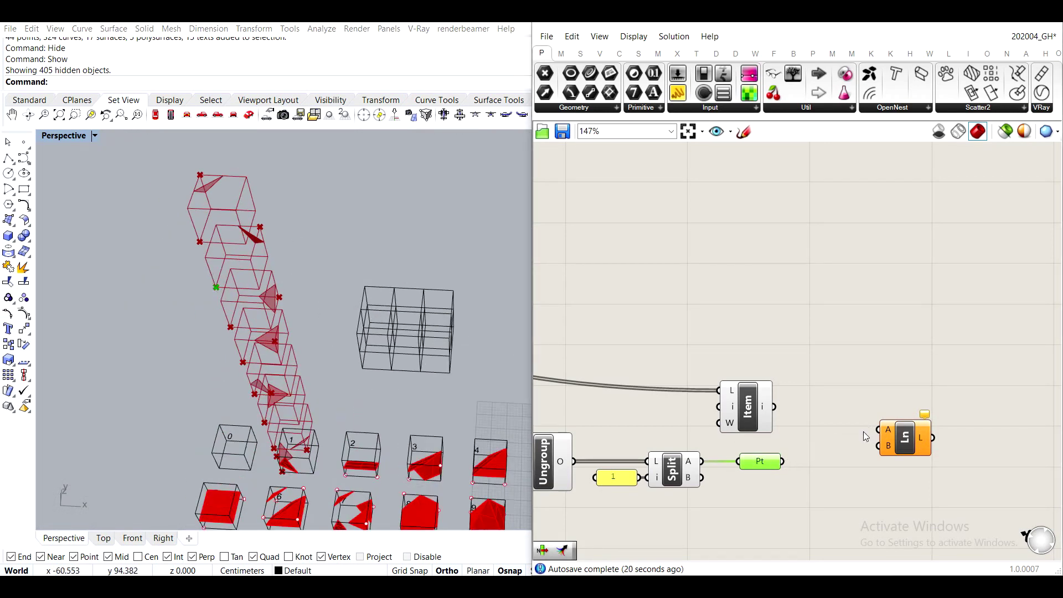
{"action": "left_click_drag", "start_coordinate": [783, 462], "coordinate": [879, 431]}
{"action": "left_click_drag", "start_coordinate": [781, 405], "coordinate": [880, 446]}
Examine the line between the module point and the box corner, and delete the Line component.
{"action": "right_click_drag", "start_coordinate": [385, 351], "coordinate": [222, 212], "text": "shift"}
{"action": "scroll", "coordinate": [364, 351], "scroll_direction": "down", "scroll_amount": 3}
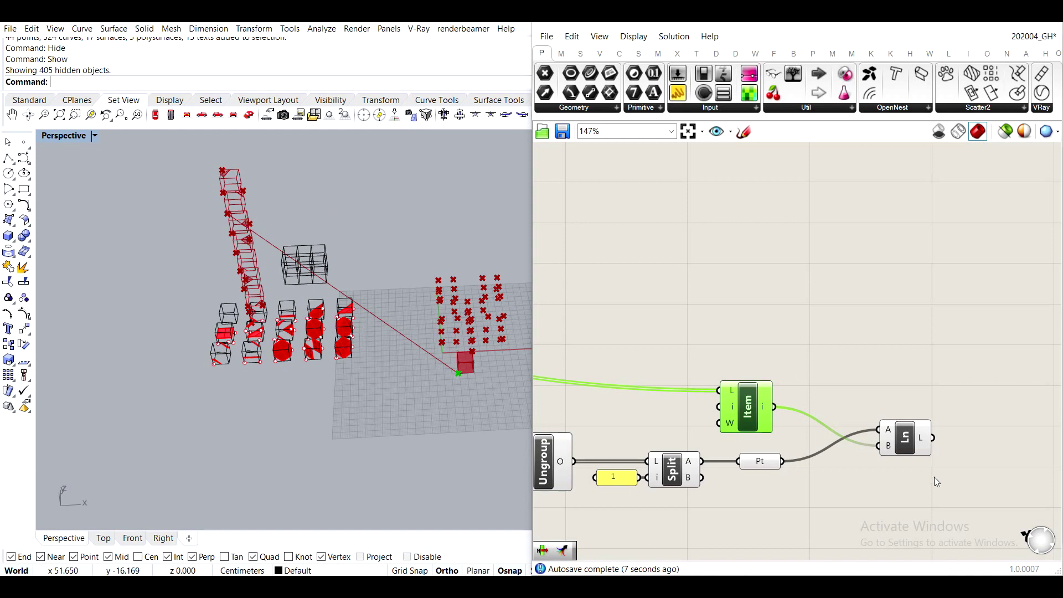
{"action": "left_click", "coordinate": [905, 439]}
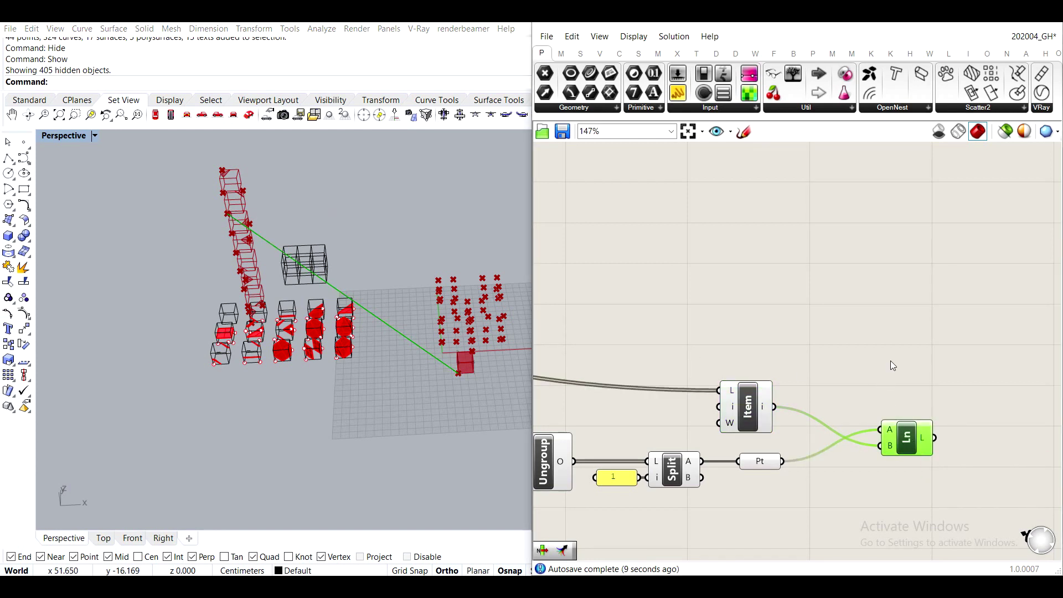
{"action": "key", "text": "Delete"}
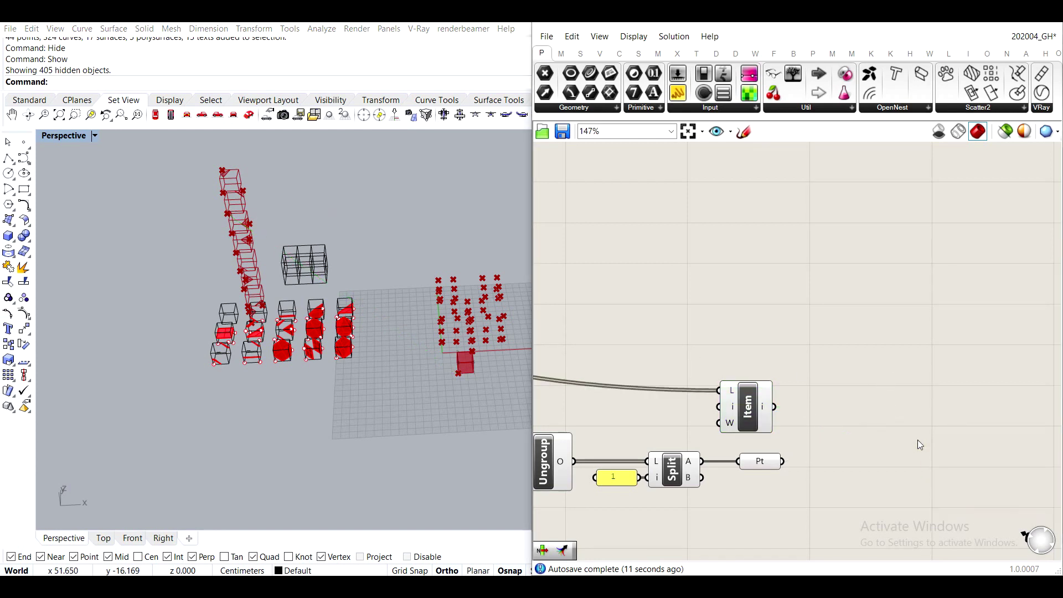
Add a Vector 2Pt component running from the Point parameter (A) to the List Item output (B).
{"action": "double_click", "coordinate": [918, 439]}
{"action": "type", "text": "vector"}
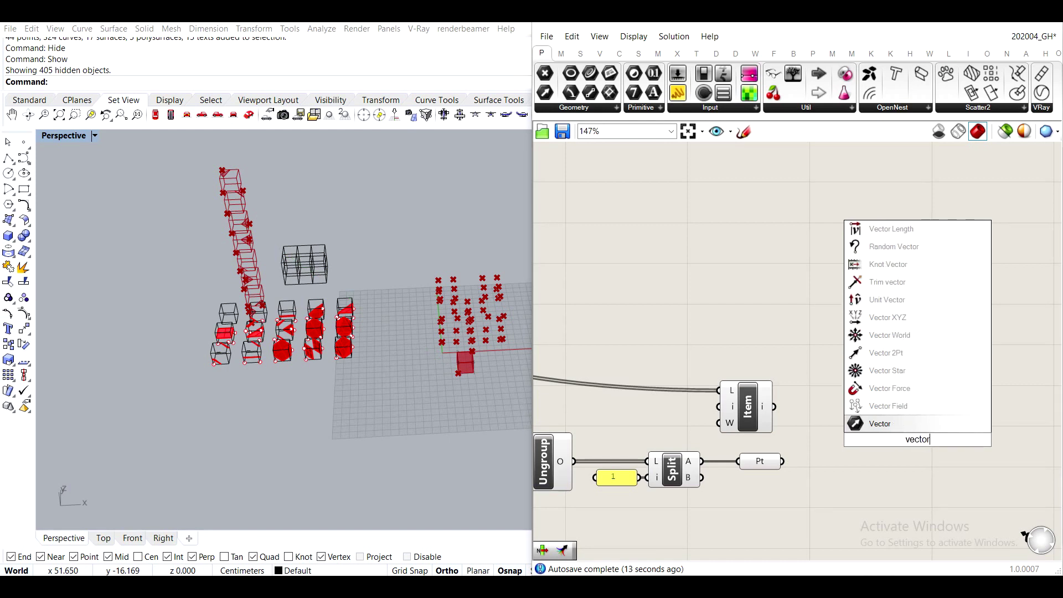
{"action": "left_click", "coordinate": [886, 353]}
{"action": "left_click_drag", "start_coordinate": [914, 446], "coordinate": [865, 447]}
{"action": "scroll", "coordinate": [774, 405], "scroll_direction": "up", "scroll_amount": 3}
{"action": "left_click_drag", "start_coordinate": [781, 480], "coordinate": [856, 432]}
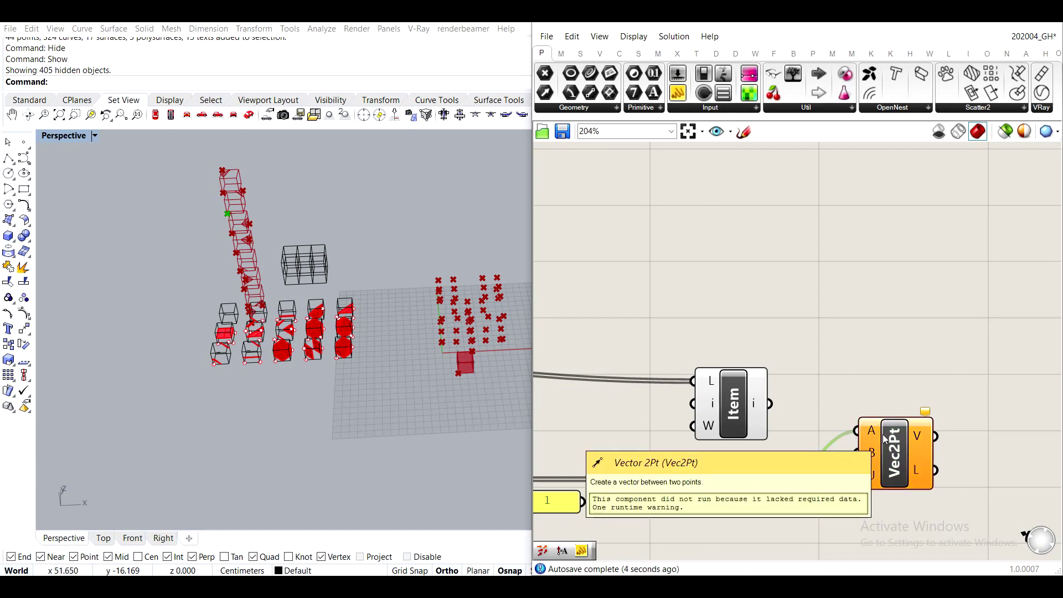
{"action": "left_click", "coordinate": [732, 410]}
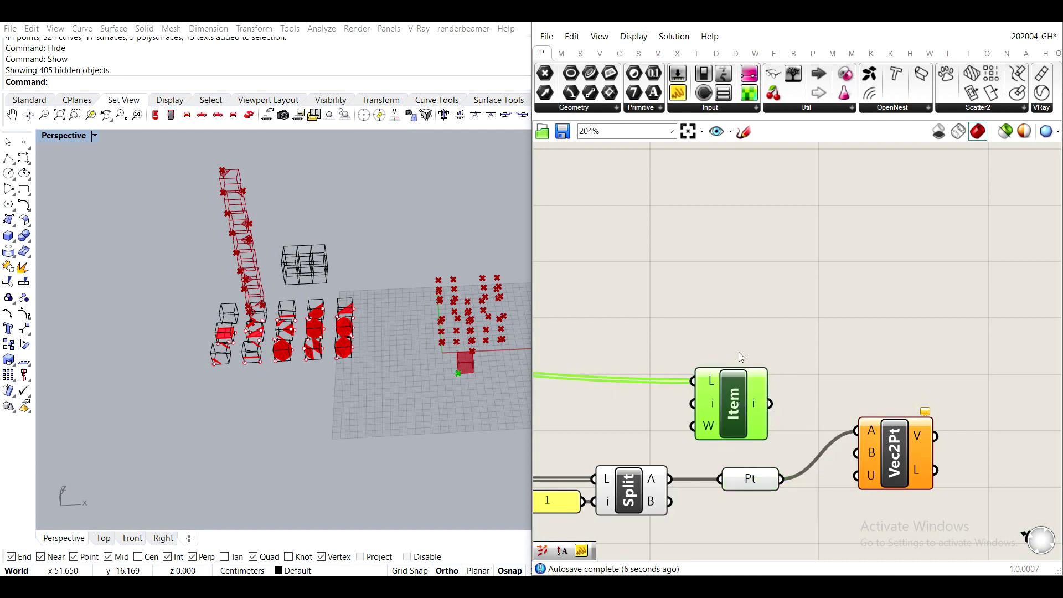
{"action": "left_click_drag", "start_coordinate": [771, 403], "coordinate": [885, 502]}
Add a Move component above the Vector 2Pt component.
{"action": "left_click", "coordinate": [955, 400]}
{"action": "double_click", "coordinate": [955, 400]}
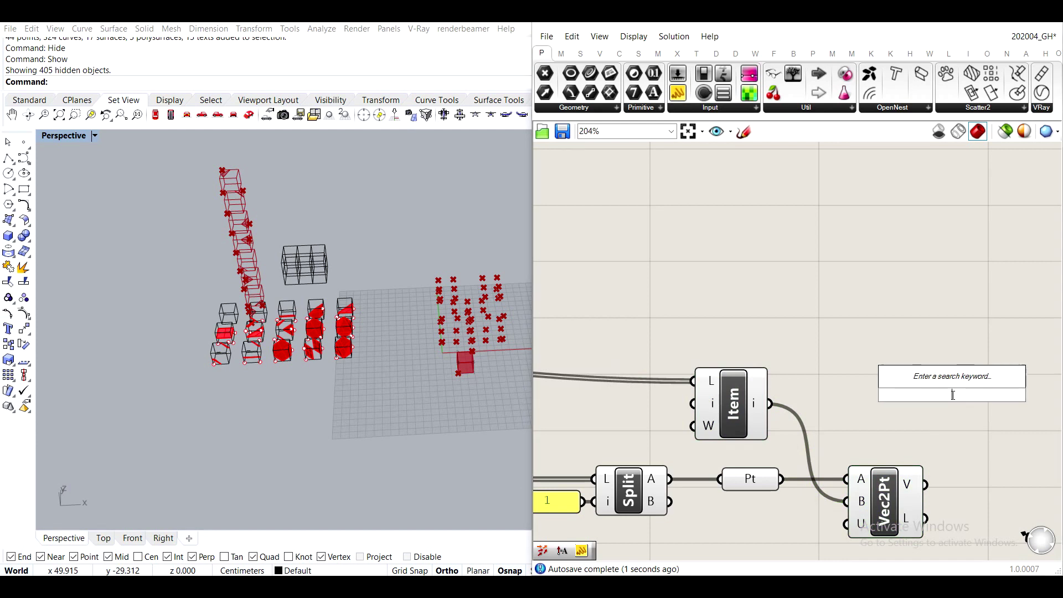
{"action": "type", "text": "mo"}
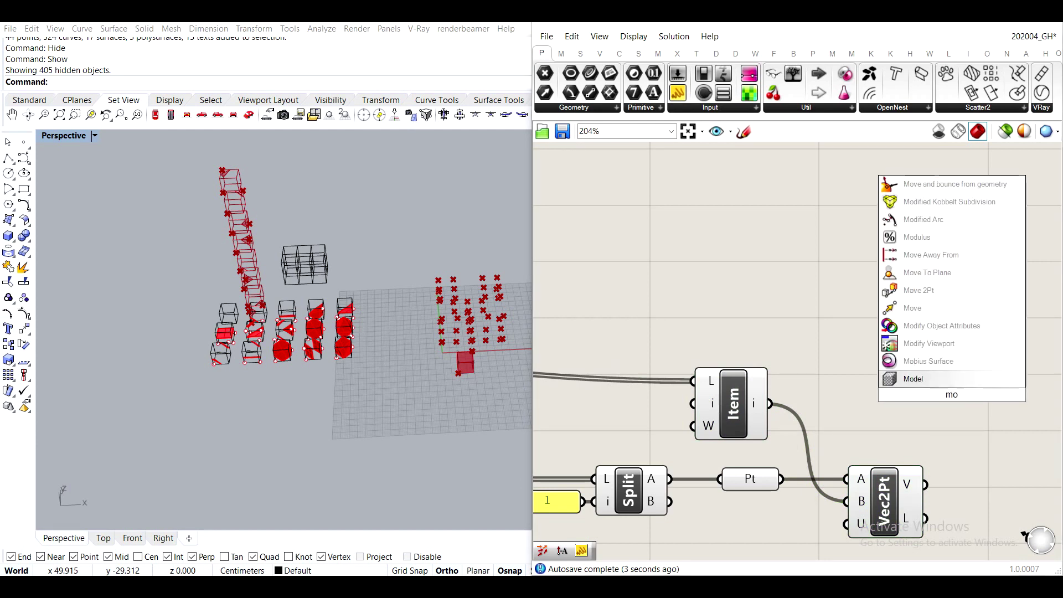
{"action": "type", "text": "ve"}
{"action": "left_click", "coordinate": [969, 379]}
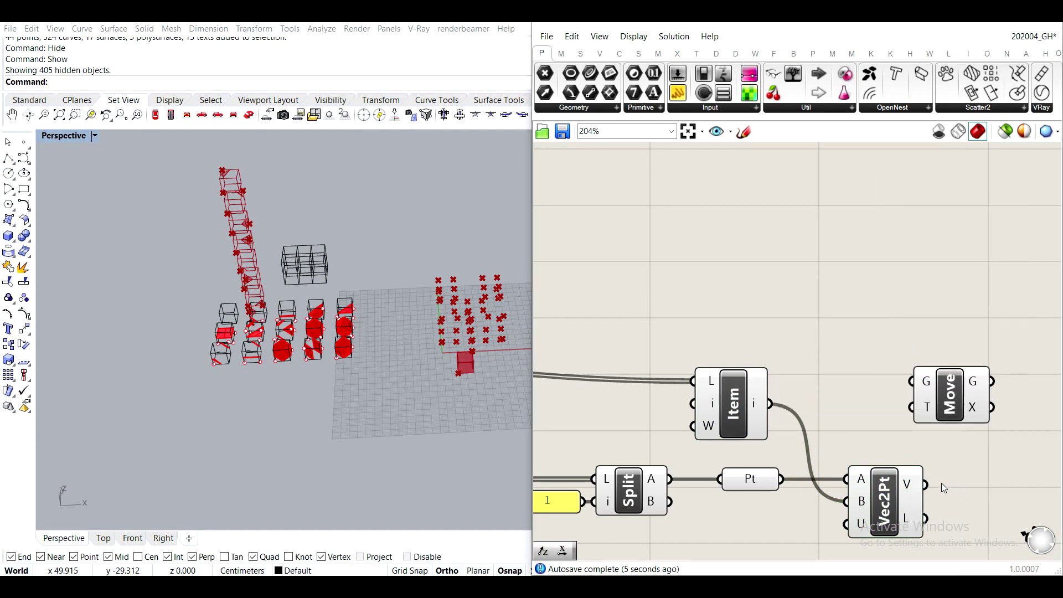
{"action": "left_click", "coordinate": [951, 401]}
Connect the Split List's B output to the Move geometry input and the Vector 2Pt vector to its motion input.
{"action": "scroll", "coordinate": [952, 401], "scroll_direction": "down", "scroll_amount": 3}
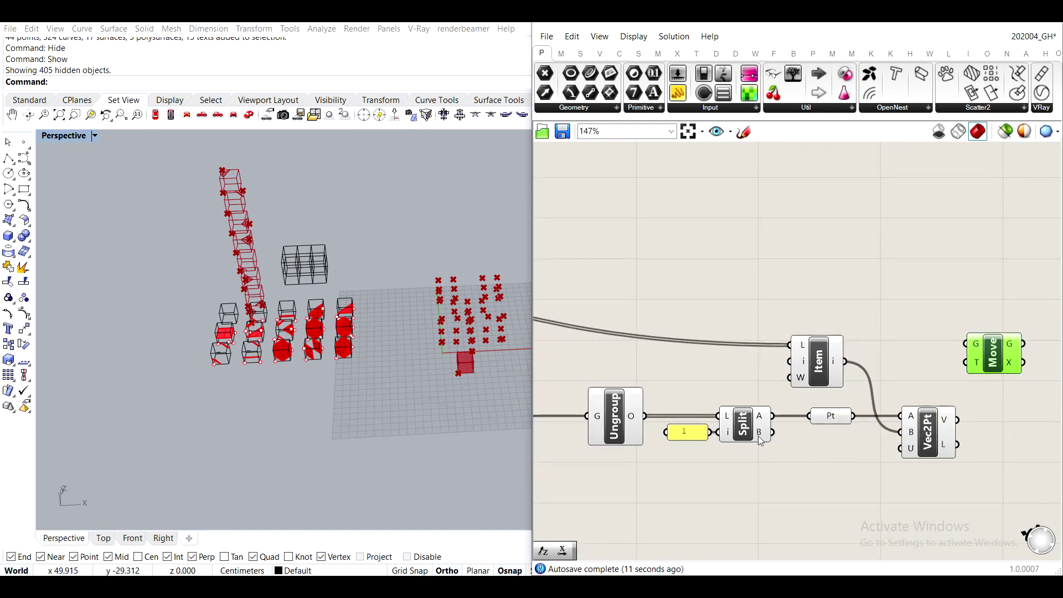
{"action": "left_click_drag", "start_coordinate": [772, 433], "coordinate": [966, 344]}
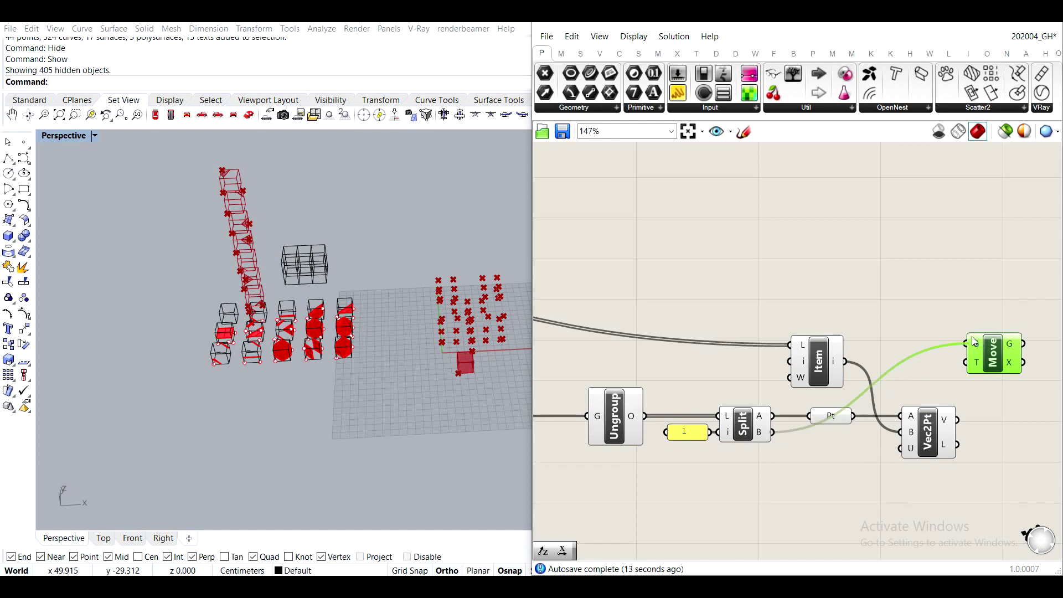
{"action": "right_click_drag", "start_coordinate": [935, 431], "coordinate": [854, 425]}
{"action": "left_click_drag", "start_coordinate": [876, 413], "coordinate": [891, 359]}
{"action": "scroll", "coordinate": [429, 360], "scroll_direction": "up", "scroll_amount": 5}
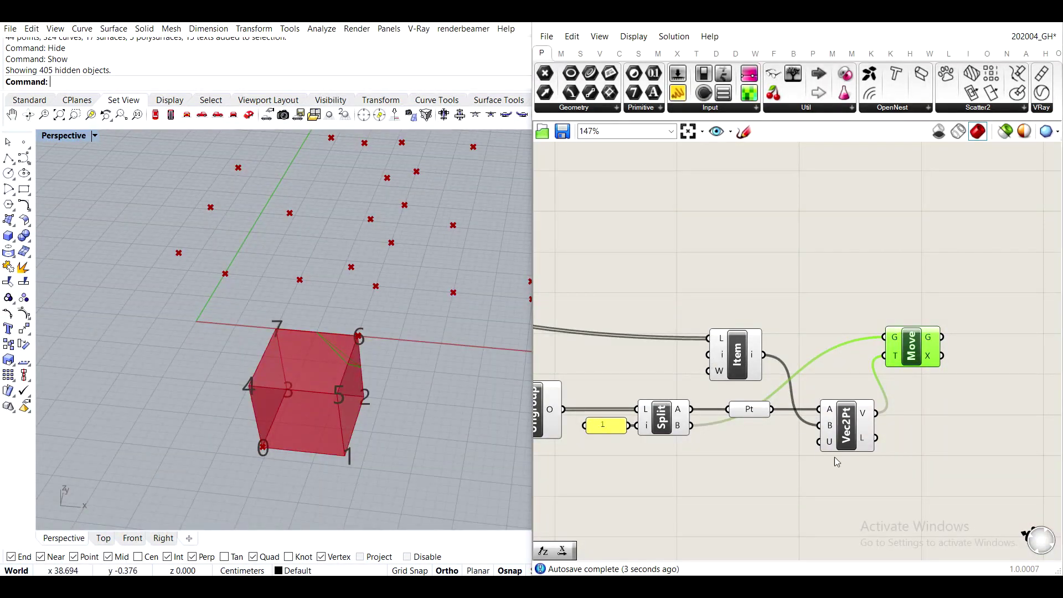
Turn off the preview of the Clean Tree, Ungroup, Split List, Point, List Item and Vector 2Pt components, leaving Move previewed.
{"action": "scroll", "coordinate": [835, 457], "scroll_direction": "down", "scroll_amount": 3}
{"action": "left_click_drag", "start_coordinate": [905, 468], "coordinate": [617, 310]}
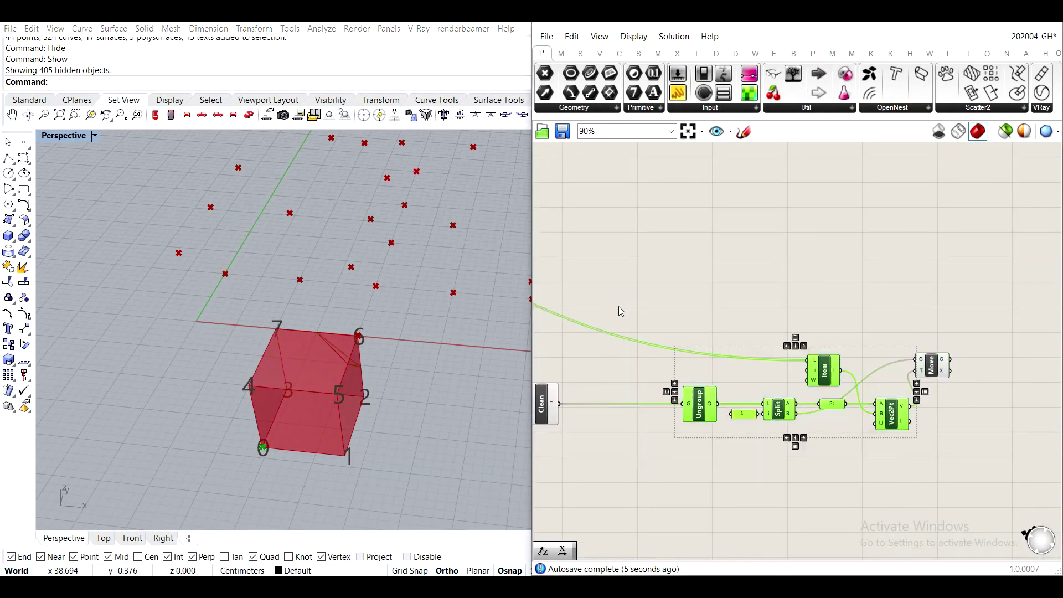
{"action": "middle_click", "coordinate": [651, 308]}
{"action": "left_click", "coordinate": [693, 268]}
{"action": "left_click", "coordinate": [808, 272]}
{"action": "right_click_drag", "start_coordinate": [732, 327], "coordinate": [860, 297]}
{"action": "left_click", "coordinate": [668, 385]}
{"action": "middle_click", "coordinate": [668, 385]}
{"action": "left_click", "coordinate": [712, 339]}
{"action": "left_click", "coordinate": [813, 251]}
{"action": "scroll", "coordinate": [759, 231], "scroll_direction": "down", "scroll_amount": 3}
Turn off the preview of the Closest Point component and of the List Item that picks the target box.
{"action": "scroll", "coordinate": [759, 231], "scroll_direction": "up", "scroll_amount": 6}
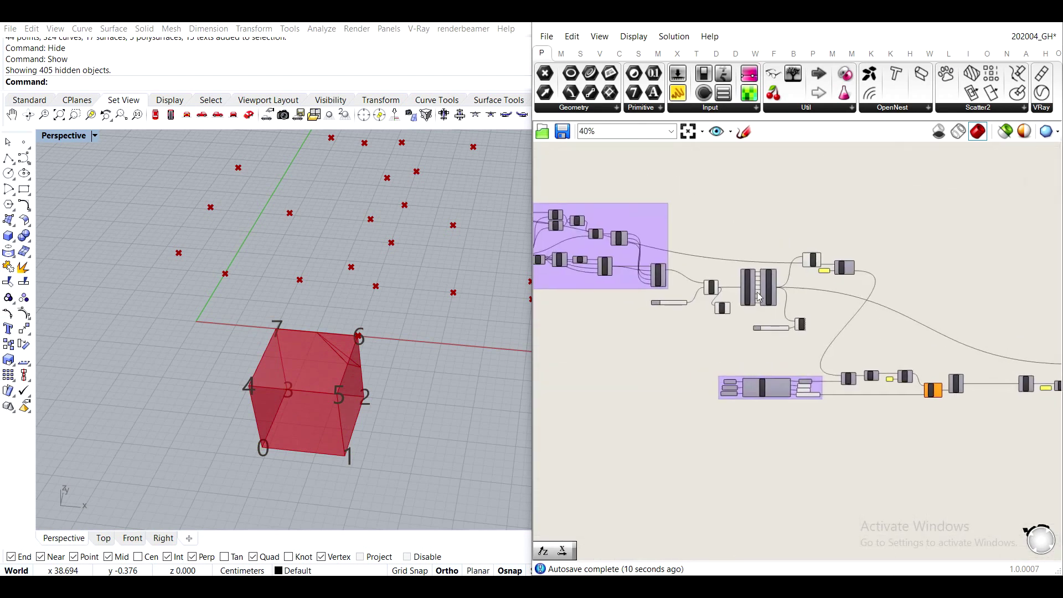
{"action": "left_click", "coordinate": [869, 259]}
{"action": "middle_click", "coordinate": [873, 264]}
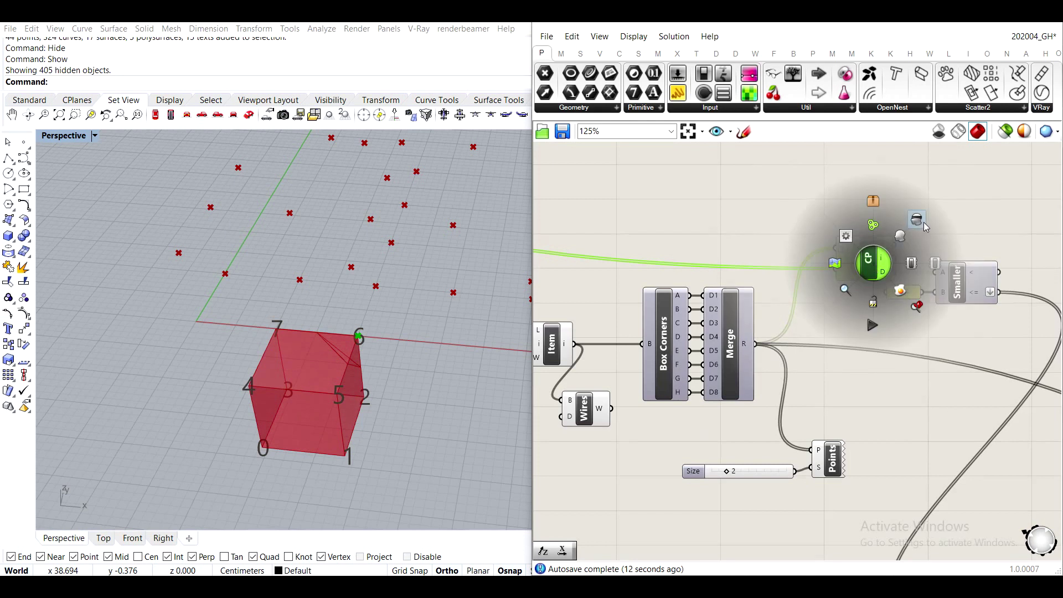
{"action": "left_click", "coordinate": [941, 204]}
{"action": "scroll", "coordinate": [964, 266], "scroll_direction": "down", "scroll_amount": 4}
{"action": "scroll", "coordinate": [889, 362], "scroll_direction": "up", "scroll_amount": 3}
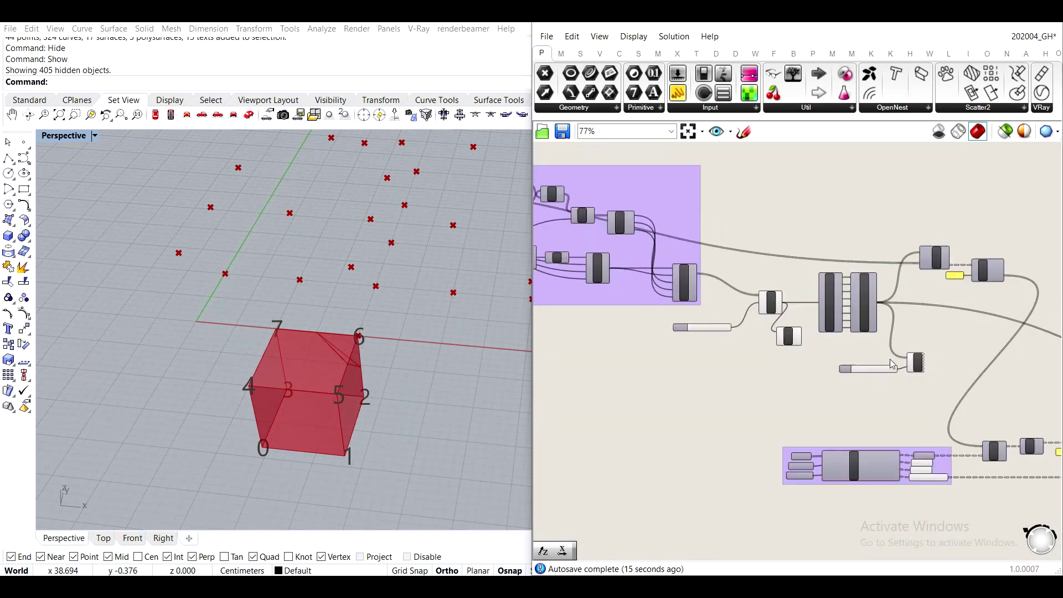
{"action": "right_click_drag", "start_coordinate": [760, 325], "coordinate": [782, 361]}
{"action": "left_click", "coordinate": [782, 361]}
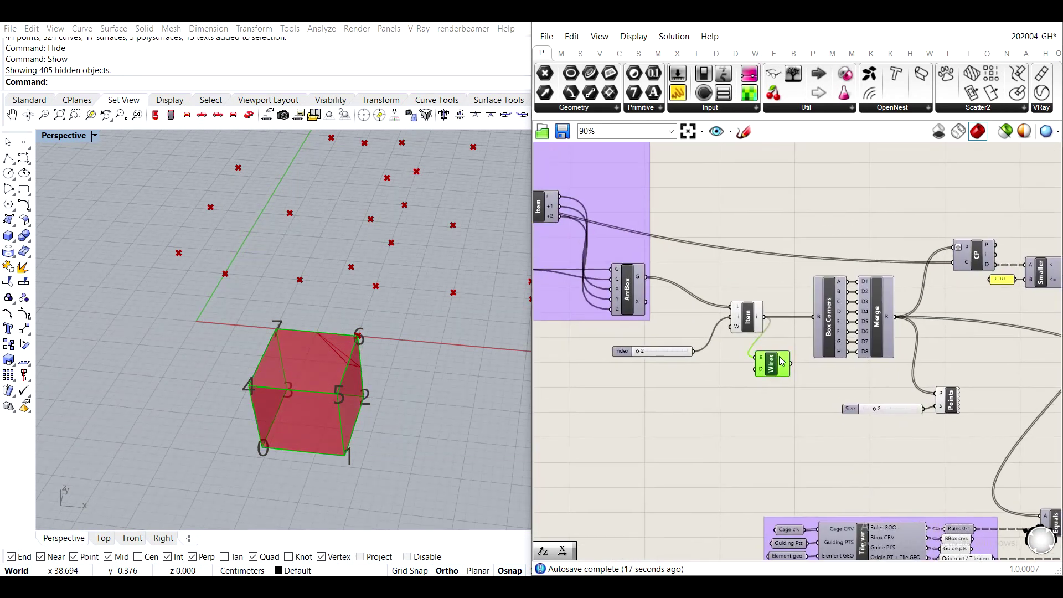
{"action": "left_click", "coordinate": [748, 319]}
{"action": "scroll", "coordinate": [753, 326], "scroll_direction": "up", "scroll_amount": 1}
{"action": "key", "text": "space"}
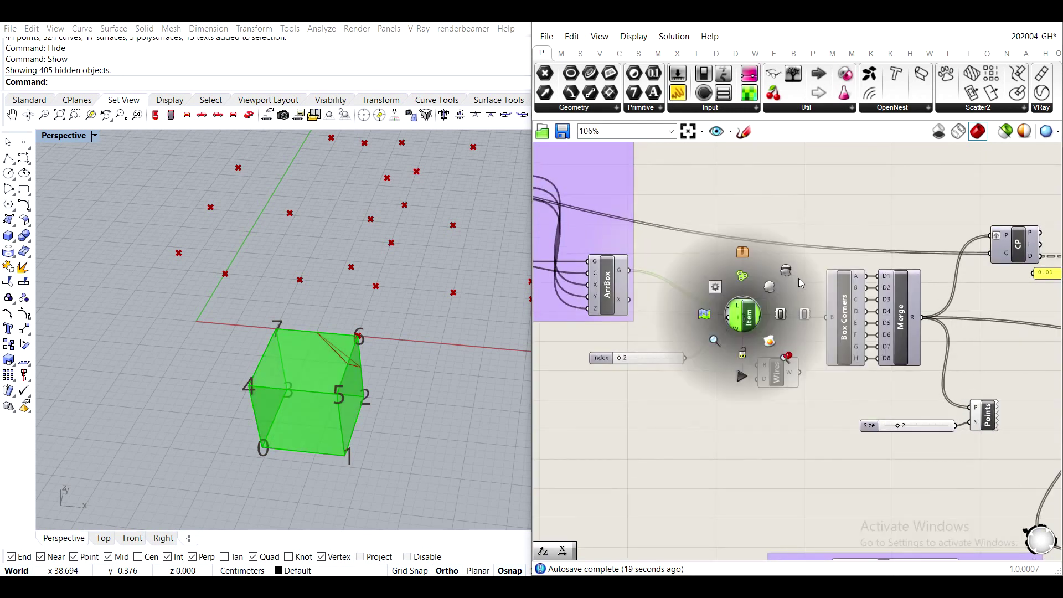
{"action": "left_click", "coordinate": [798, 278]}
Examine the tile variation cluster's BBox crvs and Guide pts output parameters and their downstream connections.
{"action": "scroll", "coordinate": [841, 213], "scroll_direction": "down", "scroll_amount": 4}
{"action": "right_click_drag", "start_coordinate": [715, 294], "coordinate": [711, 408]}
{"action": "scroll", "coordinate": [795, 378], "scroll_direction": "down", "scroll_amount": 1}
{"action": "right_click_drag", "start_coordinate": [834, 377], "coordinate": [729, 355]}
{"action": "scroll", "coordinate": [763, 387], "scroll_direction": "up", "scroll_amount": 3}
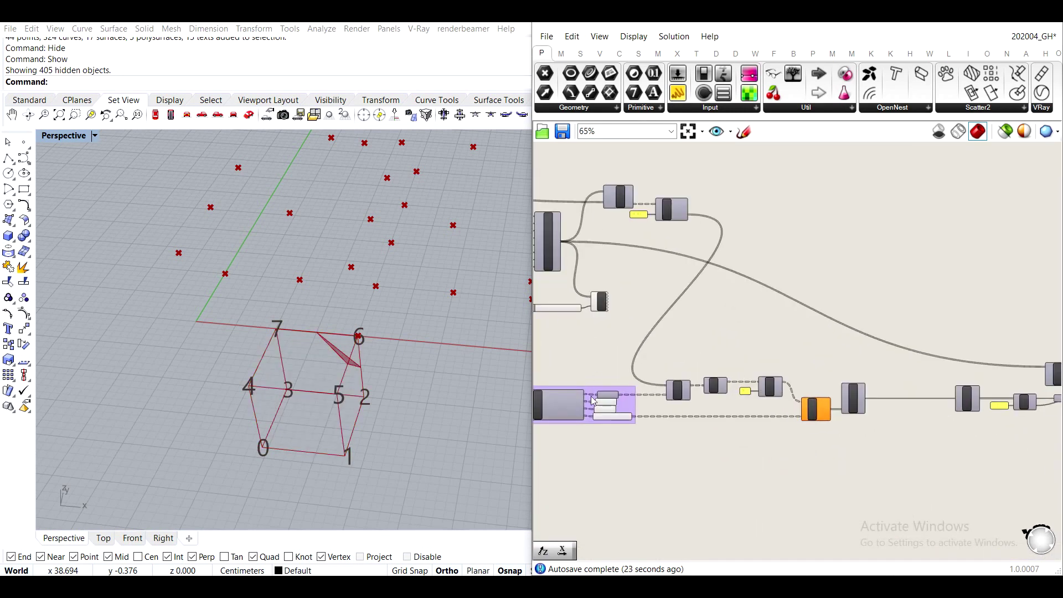
{"action": "scroll", "coordinate": [593, 400], "scroll_direction": "up", "scroll_amount": 2}
{"action": "scroll", "coordinate": [590, 402], "scroll_direction": "up", "scroll_amount": 1}
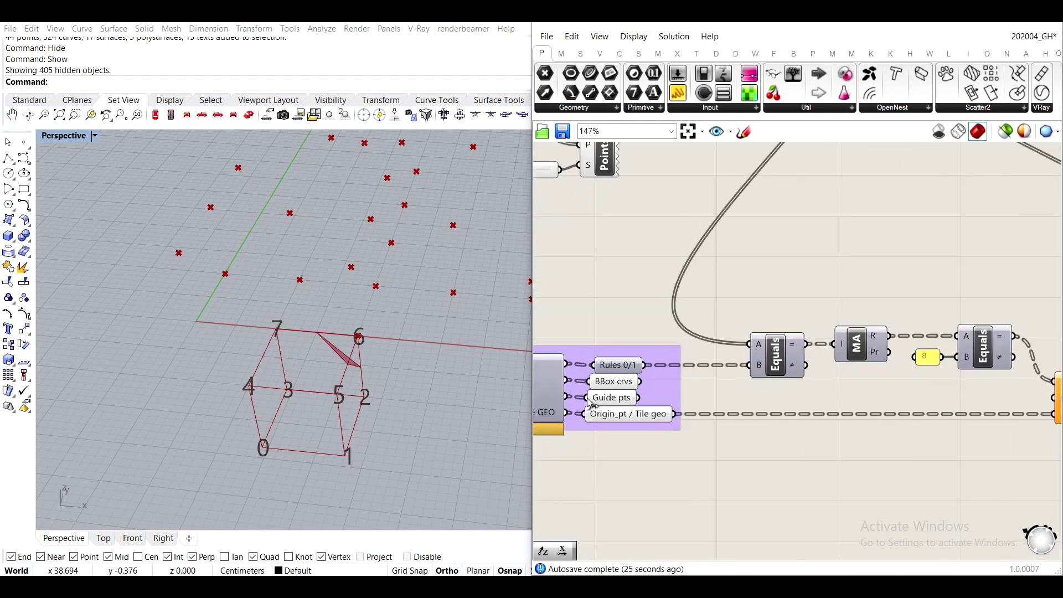
{"action": "left_click", "coordinate": [614, 382]}
{"action": "left_click", "coordinate": [615, 398]}
{"action": "left_click", "coordinate": [615, 382]}
{"action": "left_click", "coordinate": [615, 398]}
{"action": "left_click", "coordinate": [615, 381]}
{"action": "left_click", "coordinate": [621, 400]}
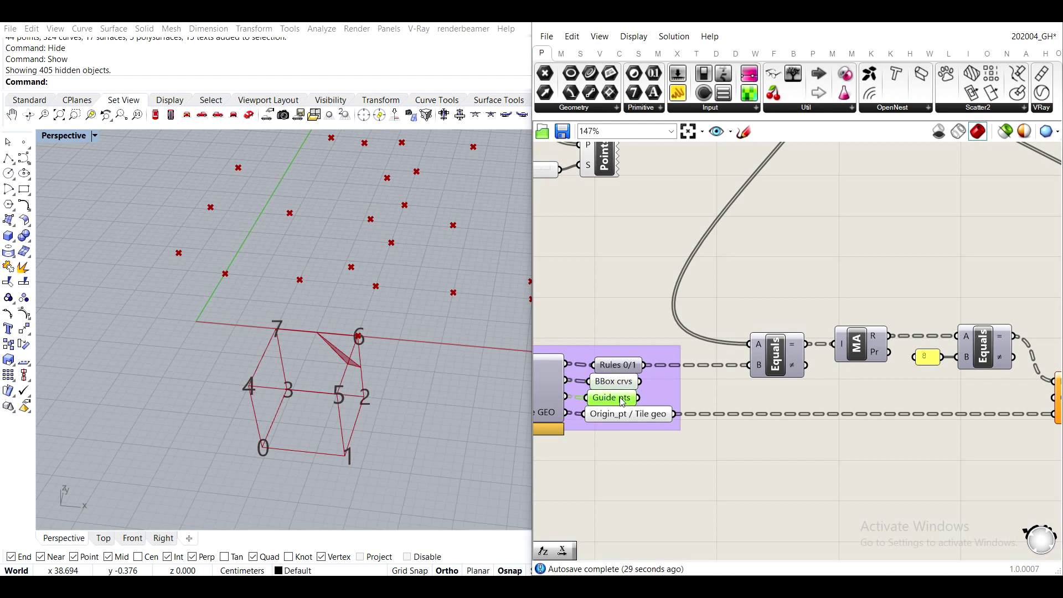
{"action": "left_click", "coordinate": [626, 389]}
{"action": "left_click", "coordinate": [773, 471]}
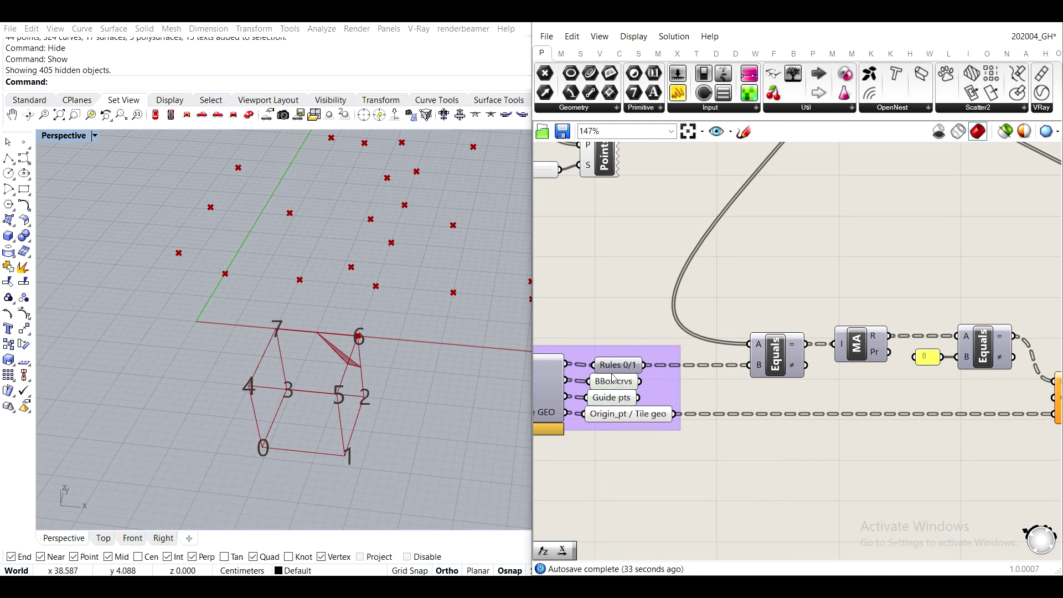
{"action": "scroll", "coordinate": [636, 389], "scroll_direction": "up", "scroll_amount": 1}
{"action": "scroll", "coordinate": [896, 373], "scroll_direction": "down", "scroll_amount": 5}
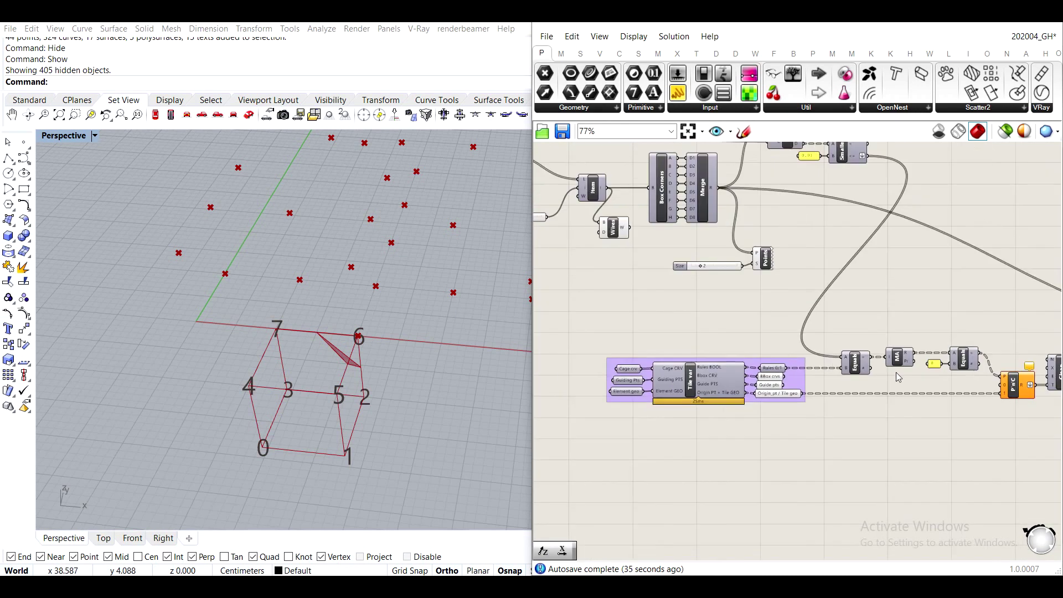
Set the Index slider that picks the target box to 3.
{"action": "right_click_drag", "start_coordinate": [909, 330], "coordinate": [902, 408]}
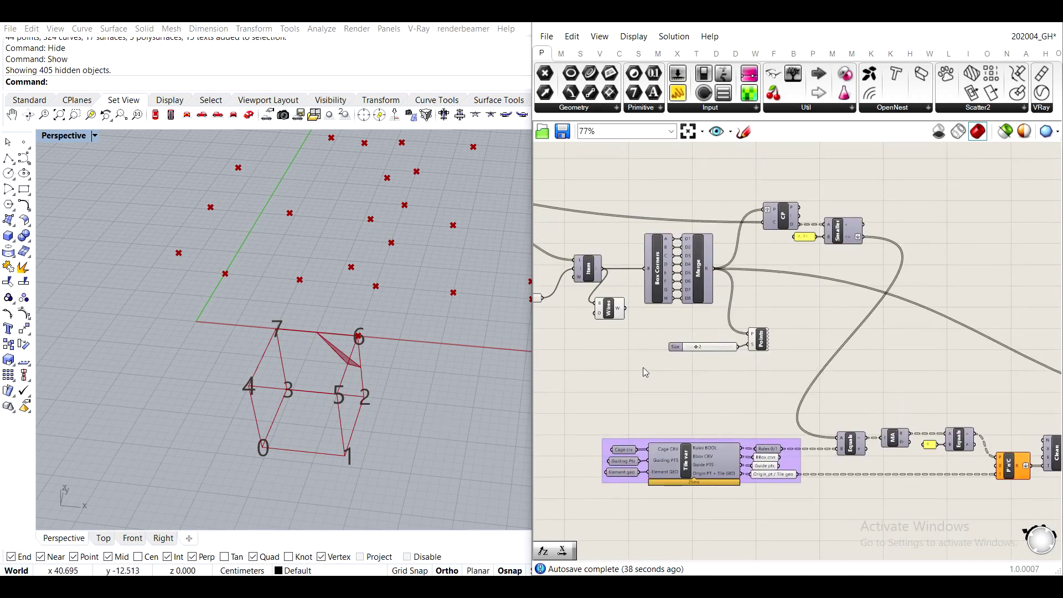
{"action": "right_click_drag", "start_coordinate": [730, 378], "coordinate": [909, 415]}
{"action": "scroll", "coordinate": [702, 318], "scroll_direction": "up", "scroll_amount": 9}
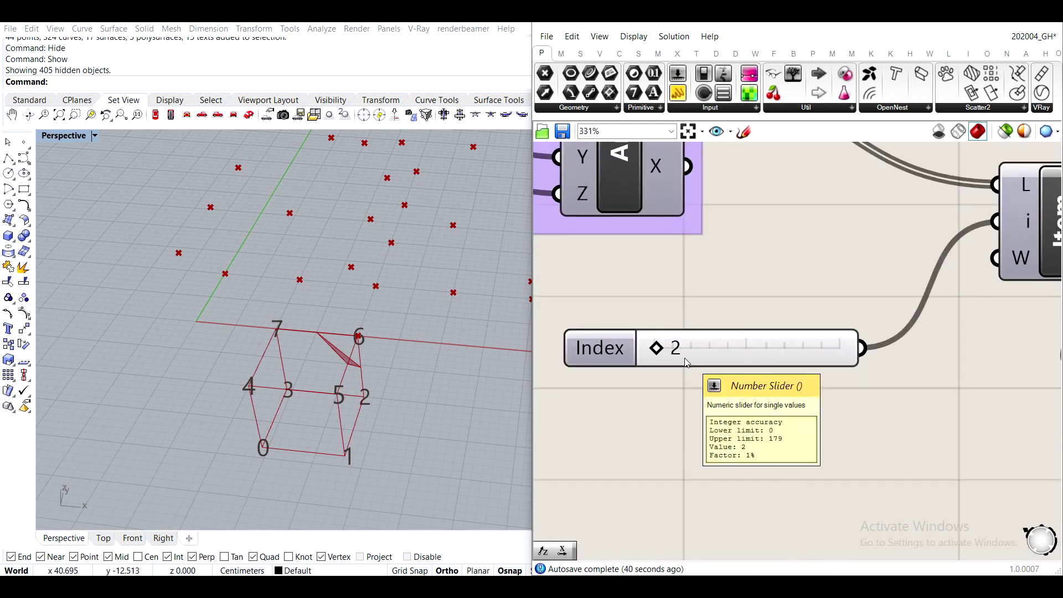
{"action": "double_click", "coordinate": [740, 354]}
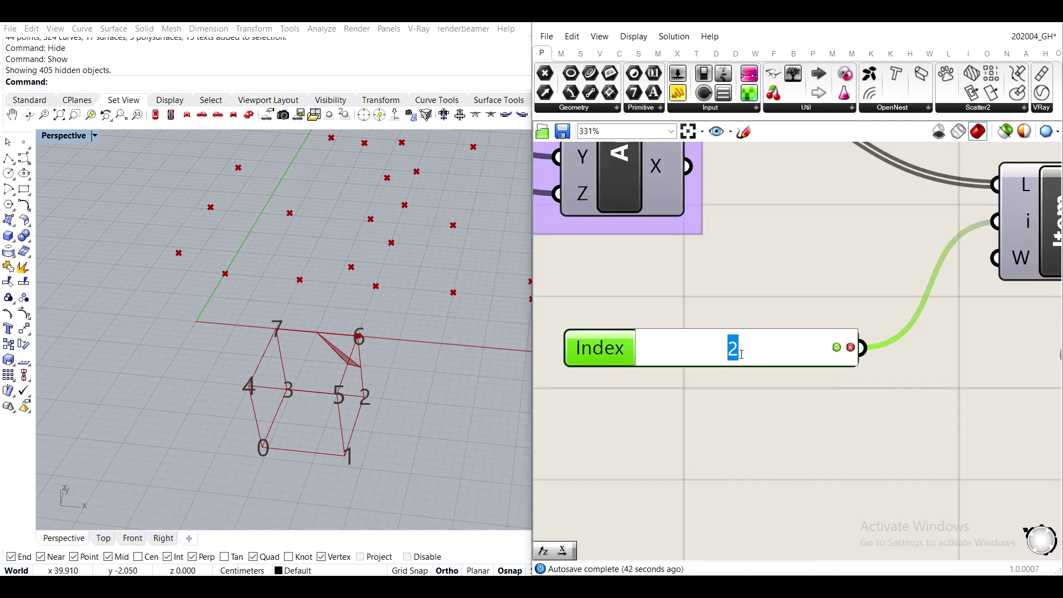
{"action": "type", "text": "3"}
{"action": "key", "text": "Return"}
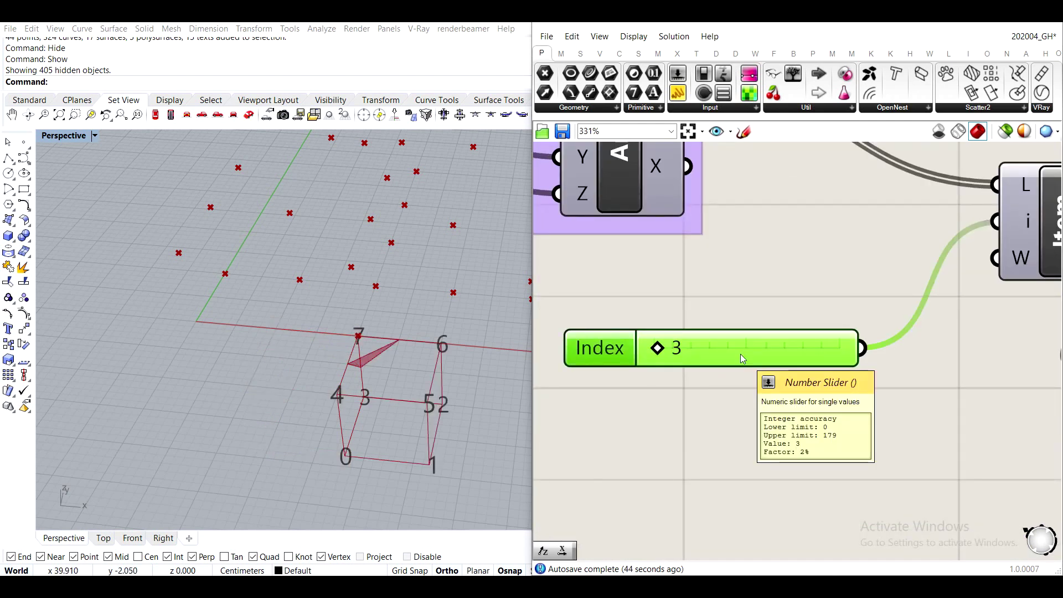
Try box indices 0, 1 and 2 on the Index slider to check the module placed in each box.
{"action": "right_click_drag", "start_coordinate": [945, 265], "coordinate": [856, 340]}
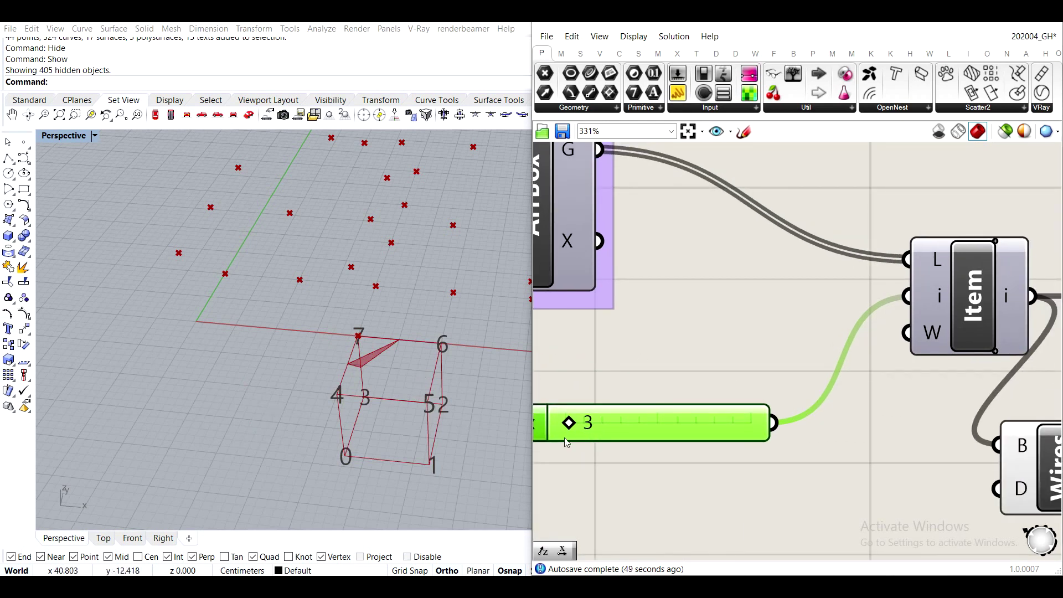
{"action": "left_click_drag", "start_coordinate": [566, 428], "coordinate": [555, 426]}
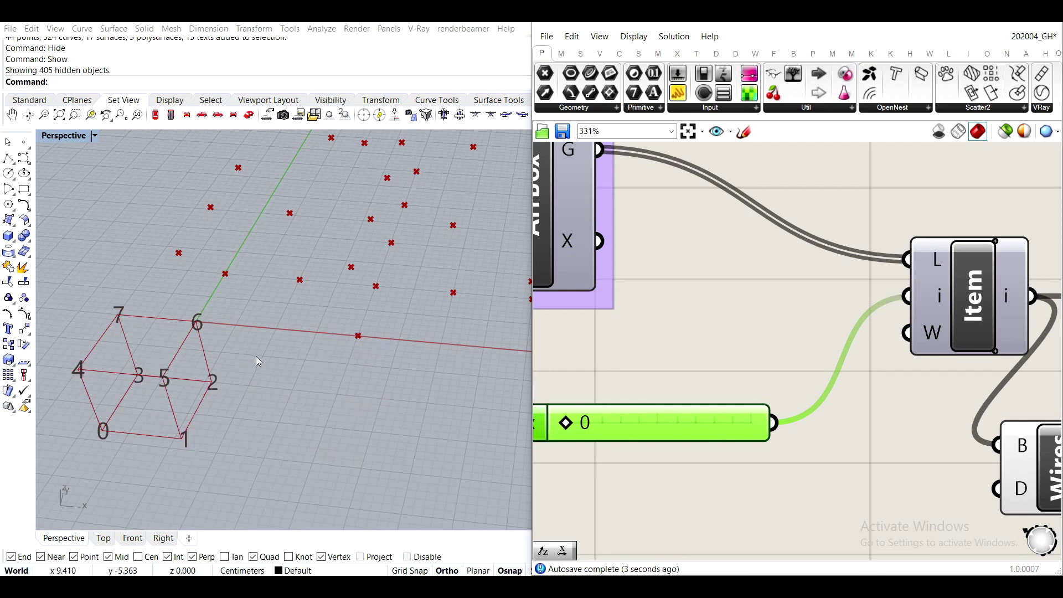
{"action": "double_click", "coordinate": [692, 432]}
{"action": "type", "text": "1"}
{"action": "key", "text": "Return"}
{"action": "double_click", "coordinate": [691, 432]}
{"action": "type", "text": "2"}
{"action": "key", "text": "Return"}
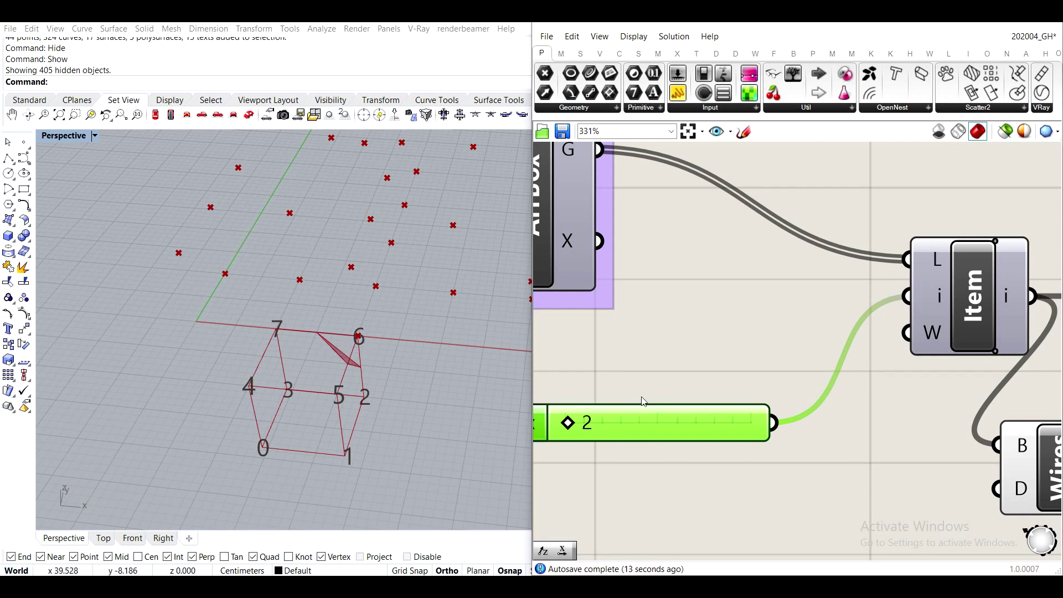
Try box indices 3 and 4 on the Index slider to check the module placement.
{"action": "double_click", "coordinate": [645, 430]}
{"action": "type", "text": "3"}
{"action": "key", "text": "Return"}
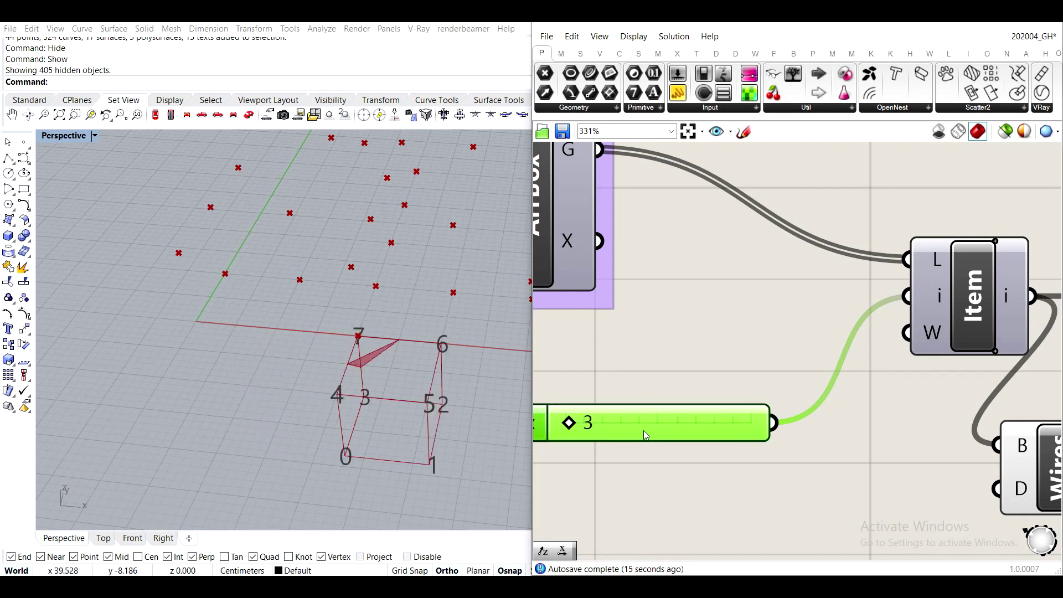
{"action": "double_click", "coordinate": [638, 420]}
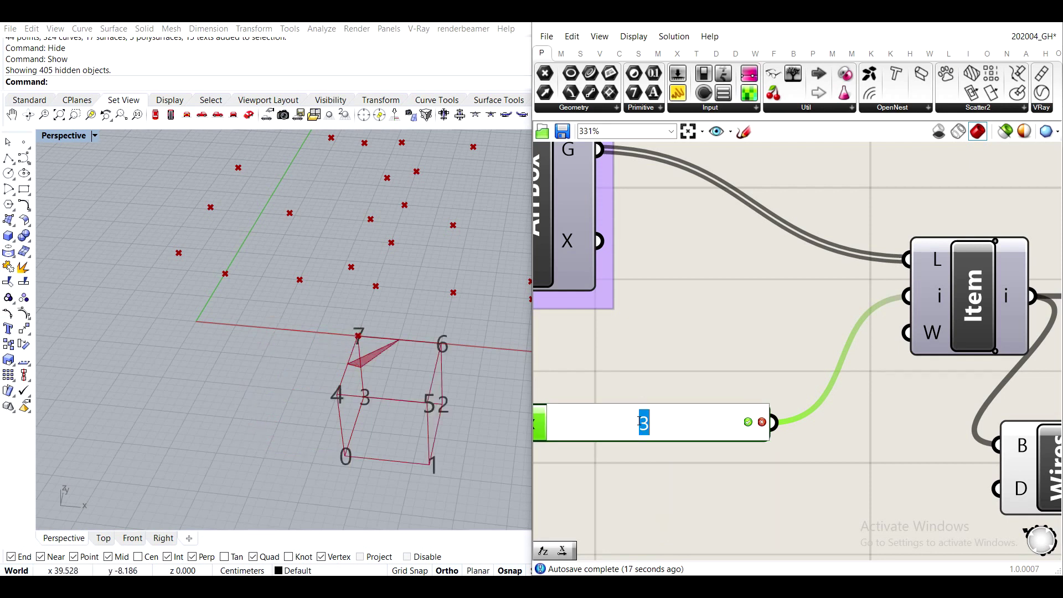
{"action": "type", "text": "4"}
{"action": "key", "text": "Return"}
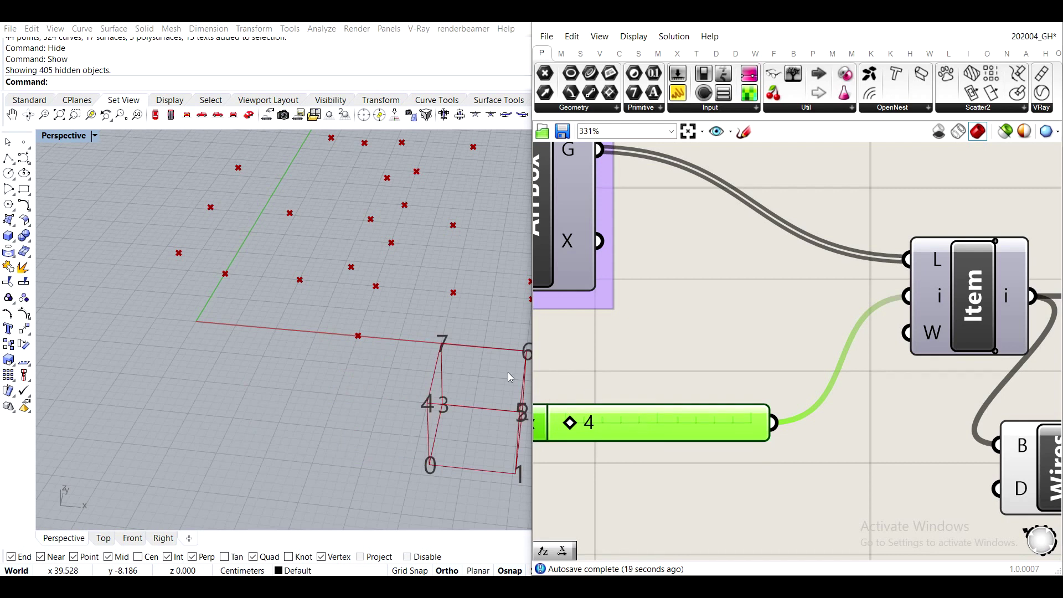
Set the Index slider to 17 and inspect the module placed in that box.
{"action": "scroll", "coordinate": [399, 367], "scroll_direction": "down", "scroll_amount": 5}
{"action": "scroll", "coordinate": [399, 367], "scroll_direction": "up", "scroll_amount": 5}
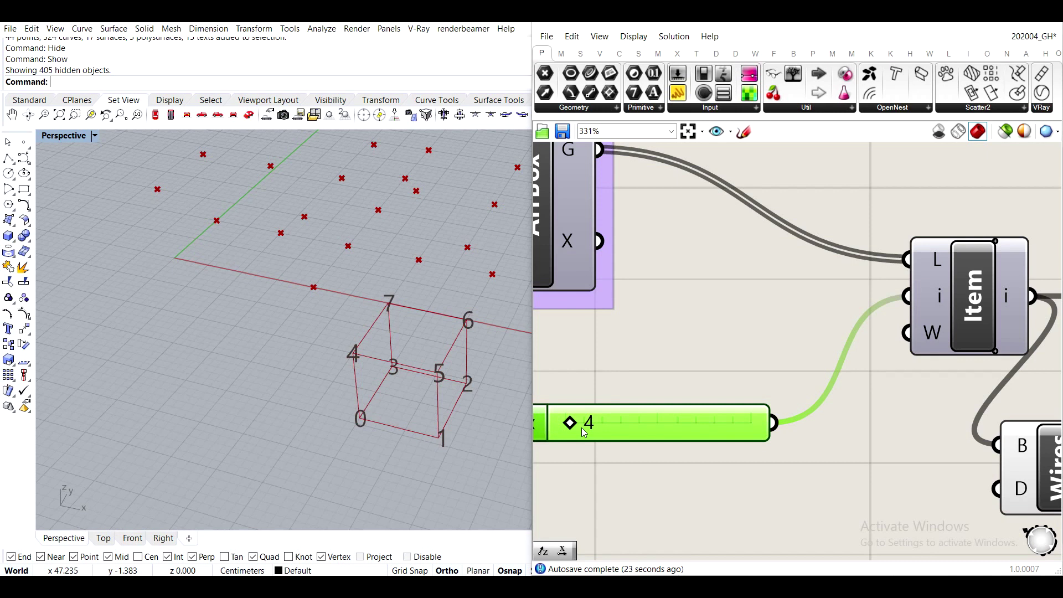
{"action": "left_click_drag", "start_coordinate": [569, 425], "coordinate": [583, 429]}
{"action": "scroll", "coordinate": [437, 327], "scroll_direction": "down", "scroll_amount": 3}
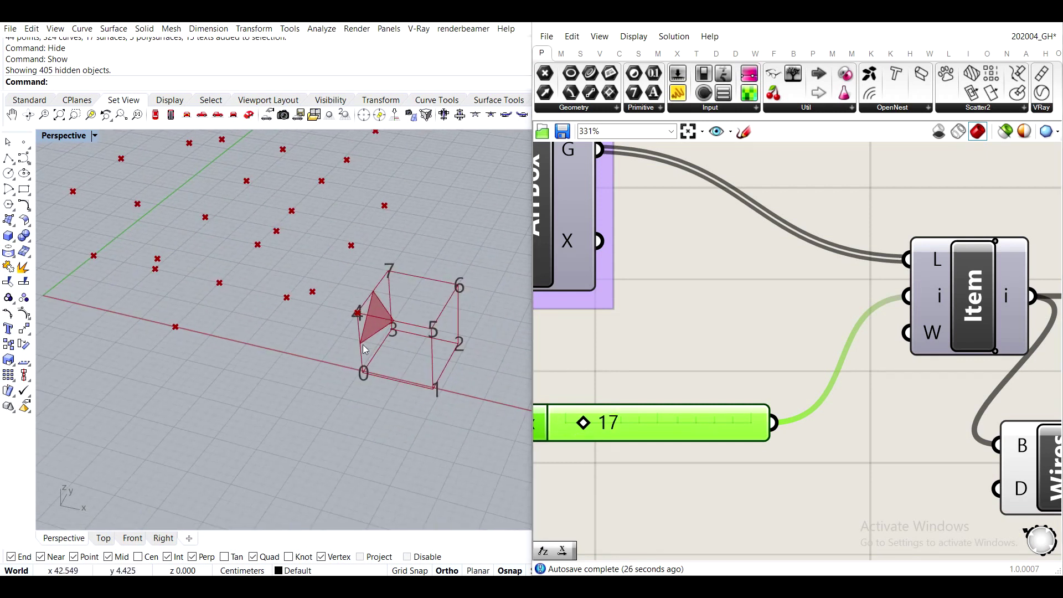
{"action": "scroll", "coordinate": [793, 351], "scroll_direction": "down", "scroll_amount": 5}
{"action": "scroll", "coordinate": [756, 315], "scroll_direction": "down", "scroll_amount": 3}
{"action": "scroll", "coordinate": [842, 441], "scroll_direction": "up", "scroll_amount": 4}
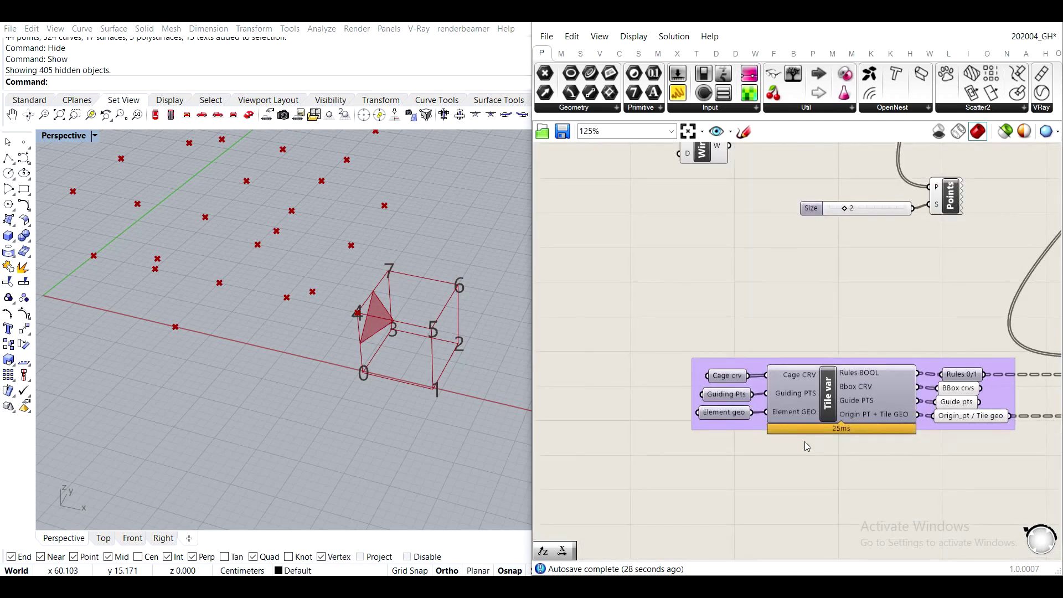
{"action": "right_click_drag", "start_coordinate": [490, 298], "coordinate": [459, 327]}
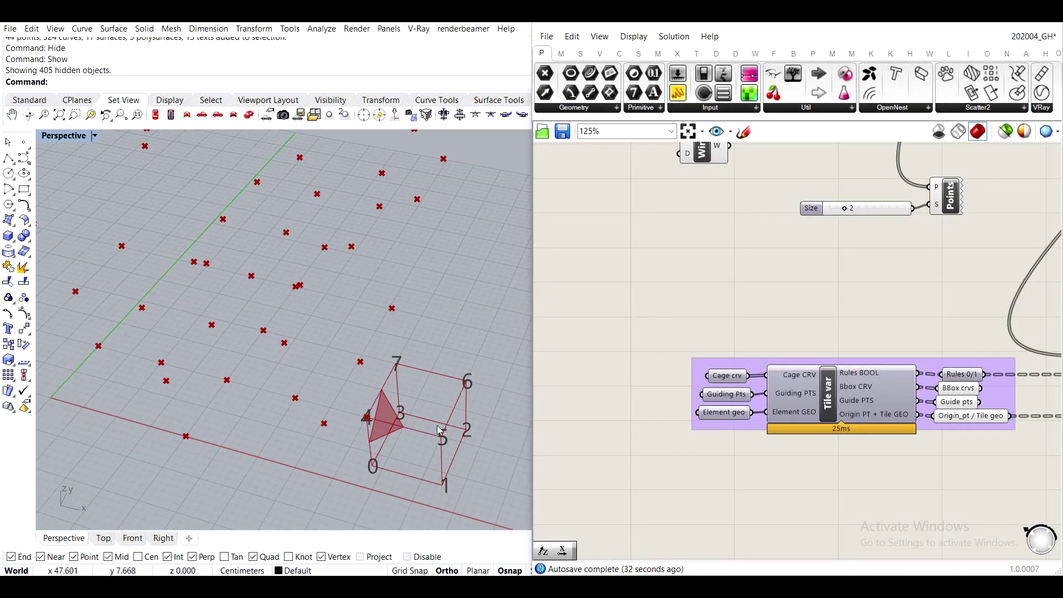
{"action": "right_click_drag", "start_coordinate": [750, 334], "coordinate": [752, 397]}
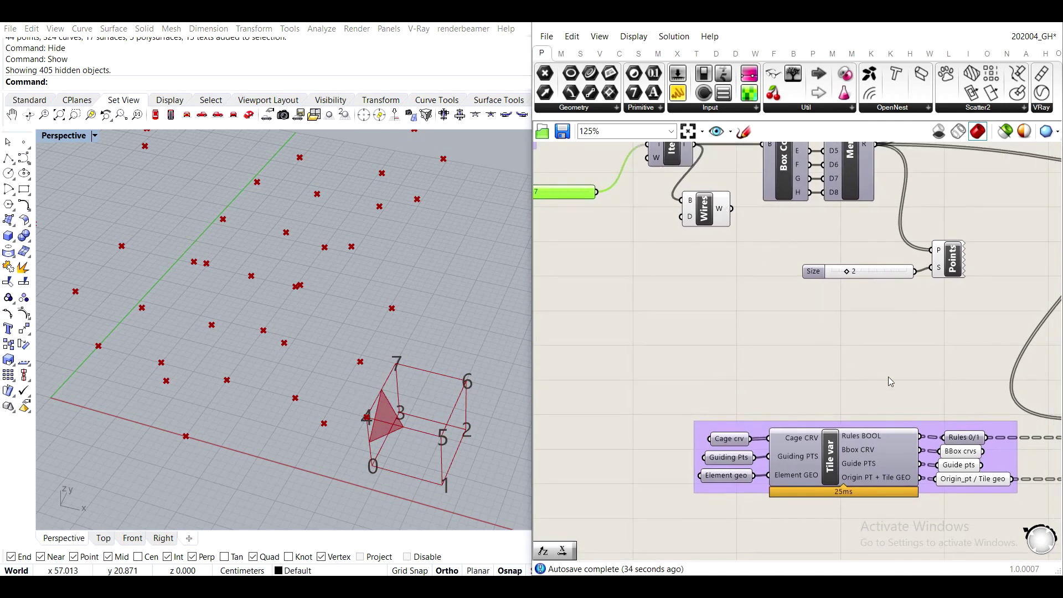
Set the Index slider that picks the target box to 11.
{"action": "scroll", "coordinate": [748, 216], "scroll_direction": "up", "scroll_amount": 4}
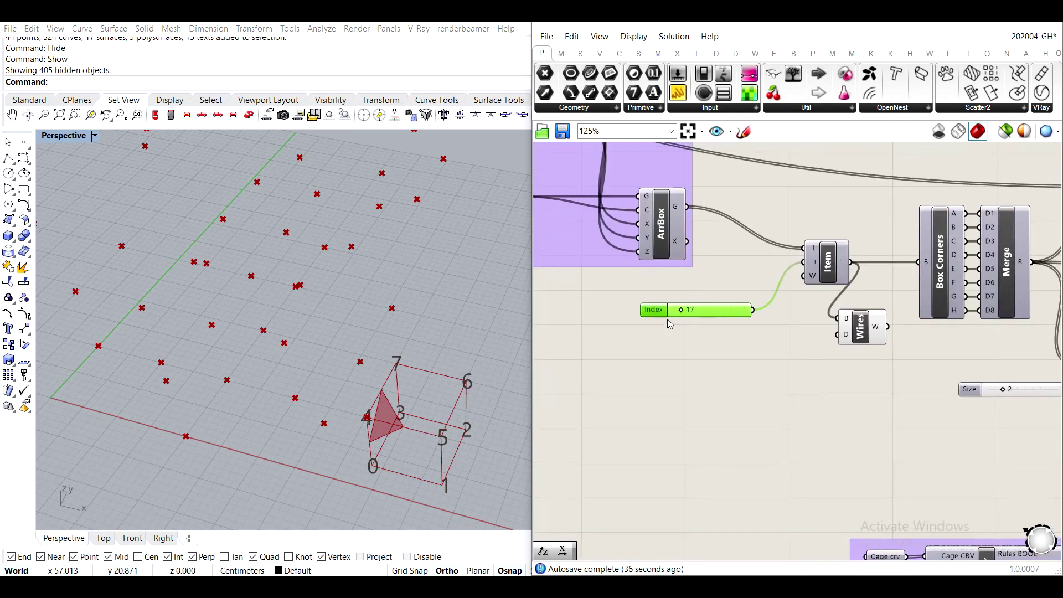
{"action": "mouse_move", "coordinate": [691, 307]}
{"action": "left_mouse_down"}
{"action": "mouse_move", "coordinate": [668, 316]}
{"action": "mouse_move", "coordinate": [691, 319]}
{"action": "left_mouse_up"}
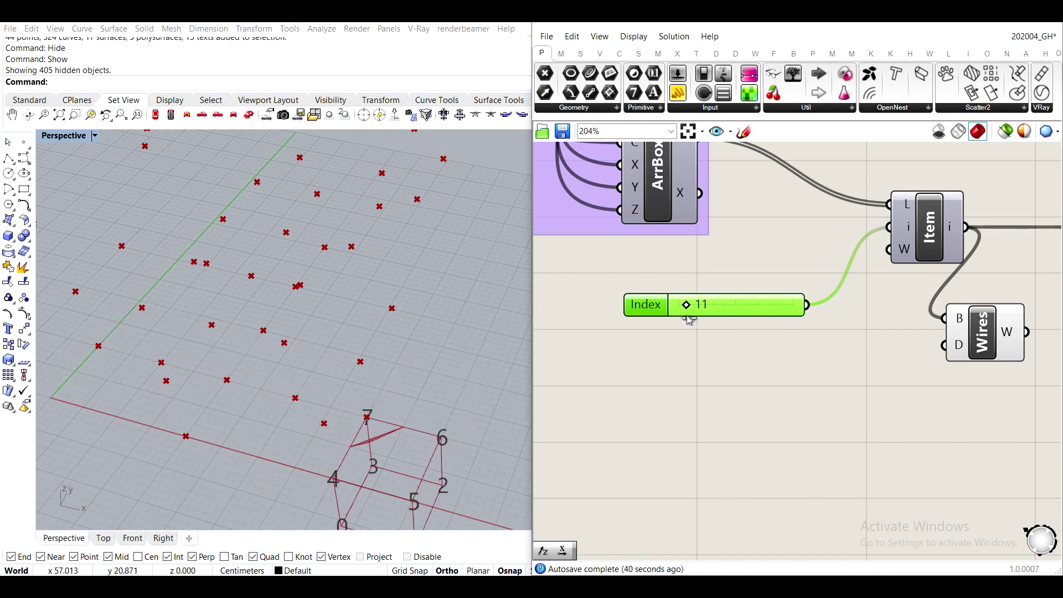
{"action": "scroll", "coordinate": [738, 373], "scroll_direction": "down", "scroll_amount": 5}
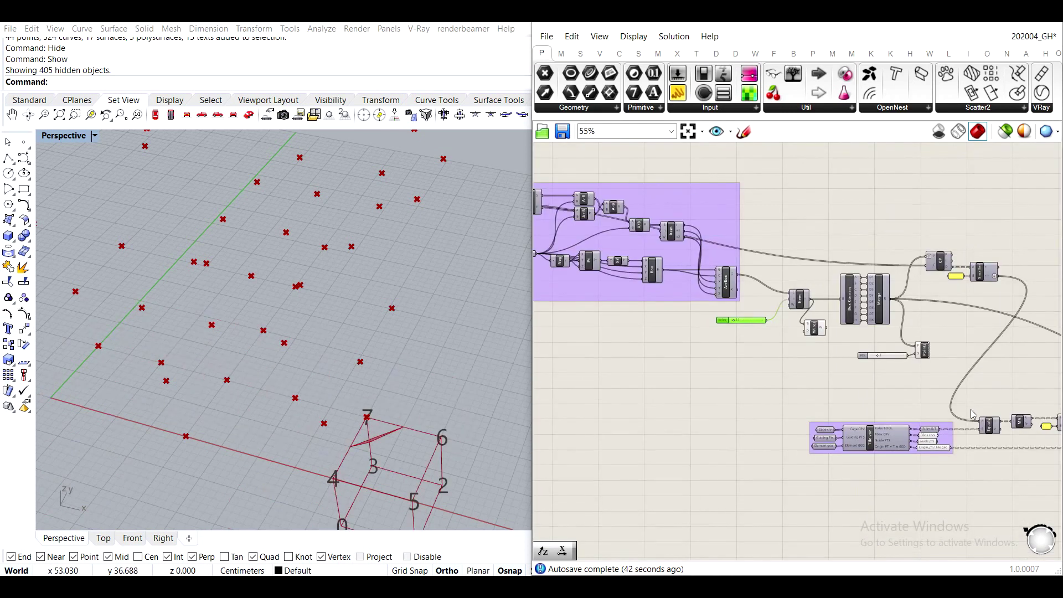
Group the Tile var block with its matching chain, from the first Equals component through Clean Tree.
{"action": "scroll", "coordinate": [888, 375], "scroll_direction": "down", "scroll_amount": 1}
{"action": "scroll", "coordinate": [888, 375], "scroll_direction": "up", "scroll_amount": 4}
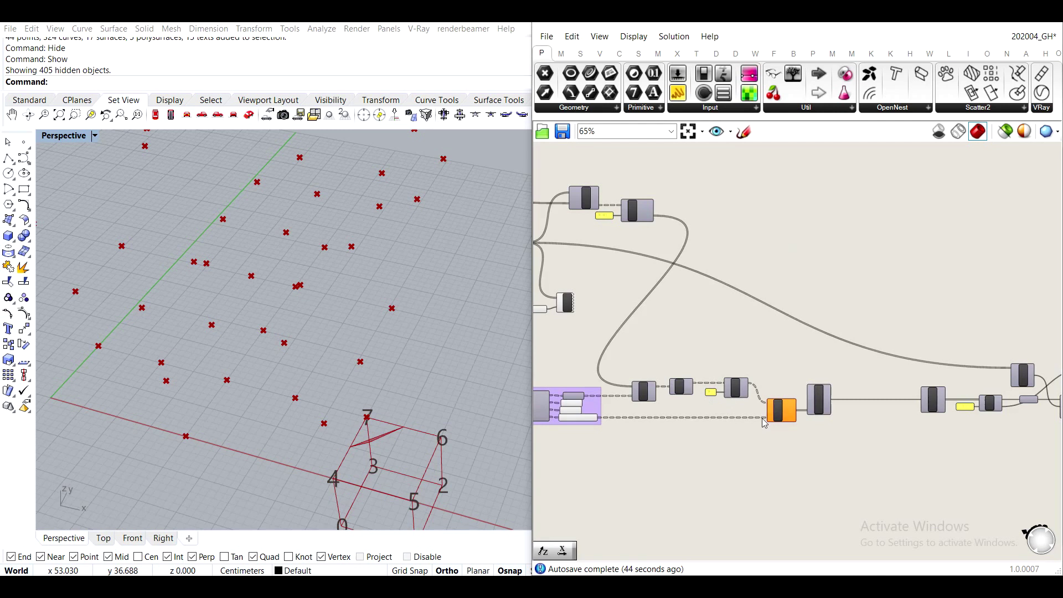
{"action": "scroll", "coordinate": [823, 441], "scroll_direction": "down", "scroll_amount": 5}
{"action": "scroll", "coordinate": [616, 352], "scroll_direction": "up", "scroll_amount": 6}
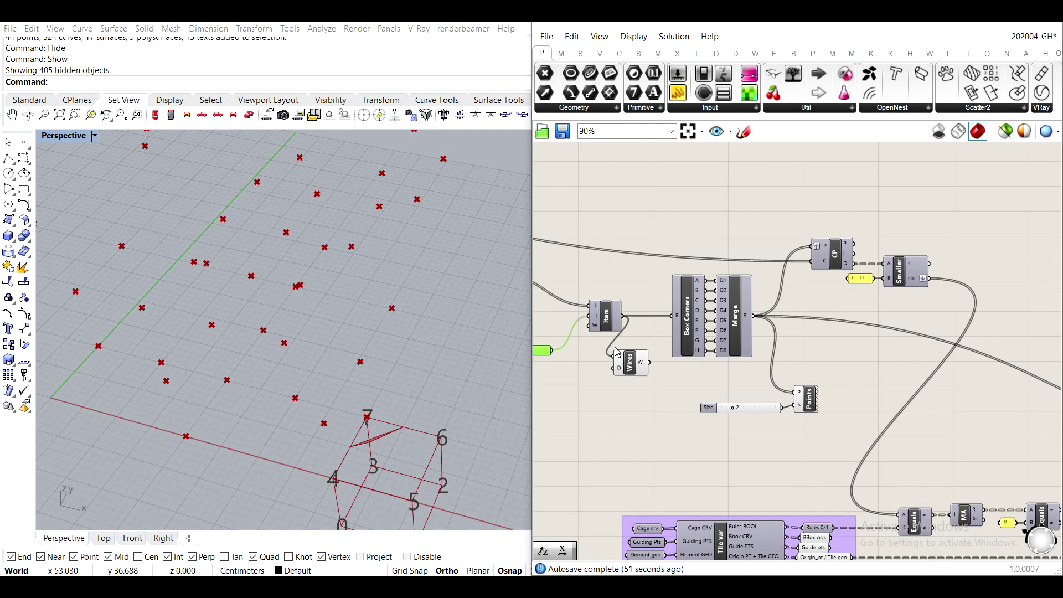
{"action": "right_click_drag", "start_coordinate": [927, 491], "coordinate": [750, 350]}
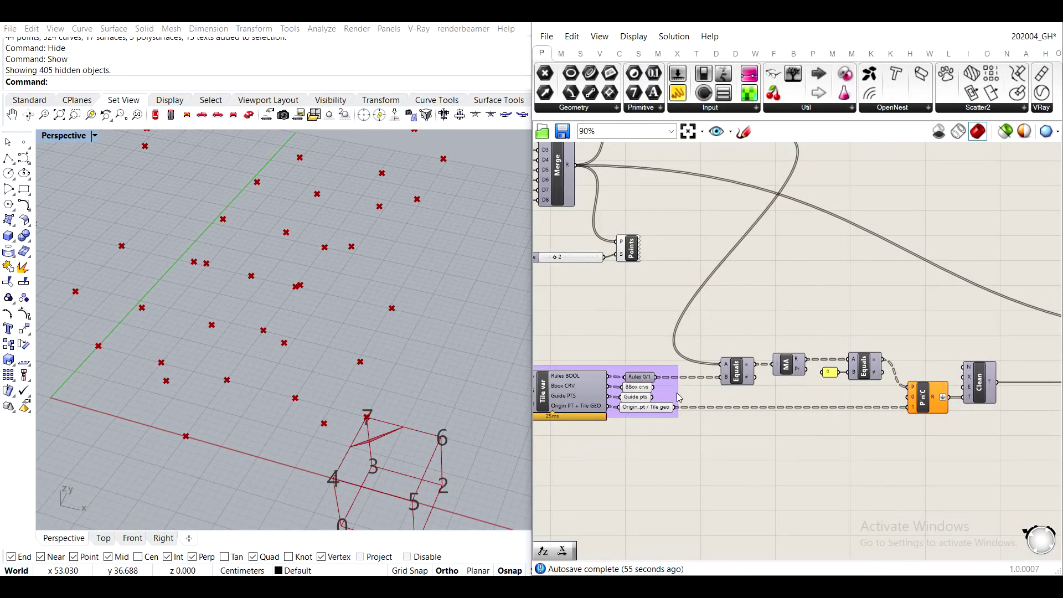
{"action": "right_click_drag", "start_coordinate": [670, 395], "coordinate": [730, 425]}
{"action": "left_click", "coordinate": [734, 429]}
{"action": "left_click", "coordinate": [854, 496]}
{"action": "scroll", "coordinate": [855, 494], "scroll_direction": "down", "scroll_amount": 3}
{"action": "scroll", "coordinate": [987, 440], "scroll_direction": "up", "scroll_amount": 2}
{"action": "right_click_drag", "start_coordinate": [988, 441], "coordinate": [932, 370]}
{"action": "scroll", "coordinate": [965, 444], "scroll_direction": "down", "scroll_amount": 1}
{"action": "left_click_drag", "start_coordinate": [978, 454], "coordinate": [533, 342]}
{"action": "scroll", "coordinate": [908, 383], "scroll_direction": "up", "scroll_amount": 2}
{"action": "scroll", "coordinate": [908, 383], "scroll_direction": "down", "scroll_amount": 2}
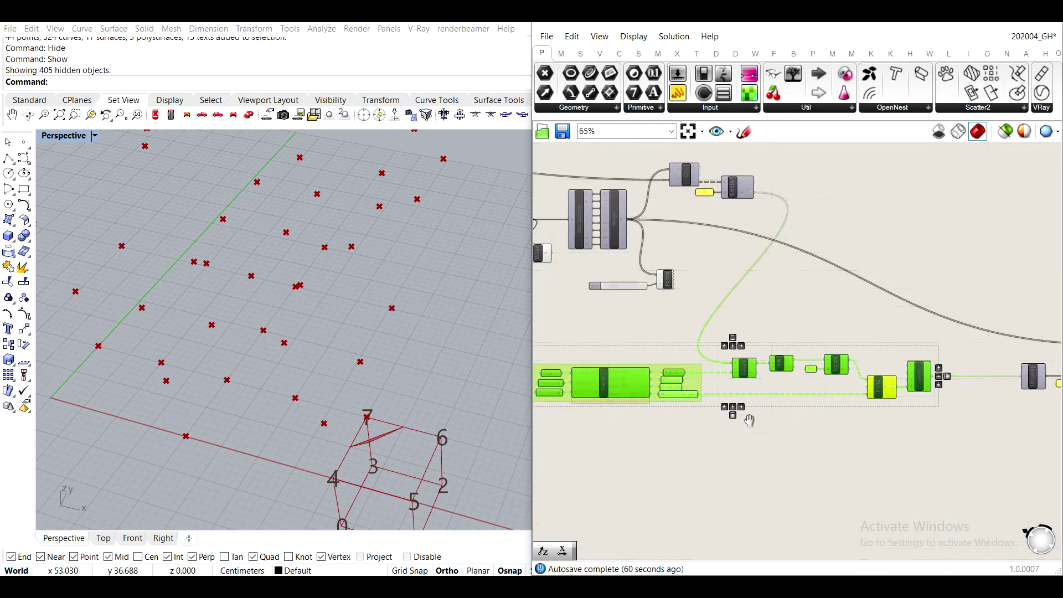
{"action": "right_click_drag", "start_coordinate": [702, 435], "coordinate": [812, 414]}
{"action": "middle_click", "coordinate": [812, 415]}
{"action": "left_click", "coordinate": [810, 377]}
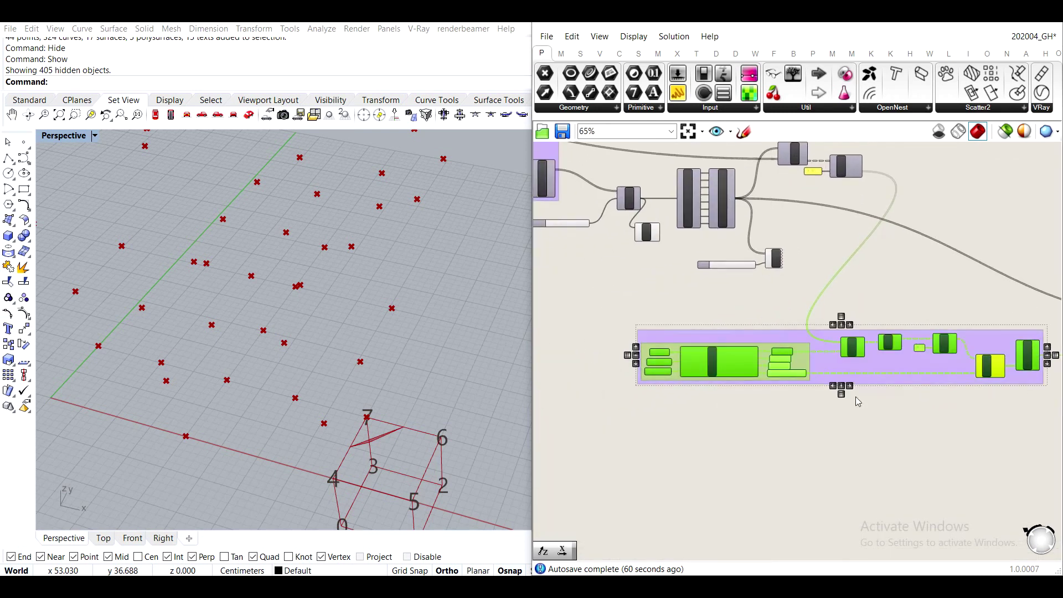
Examine the new group and the numbered module boxes it relates to in the Perspective viewport.
{"action": "right_click_drag", "start_coordinate": [925, 405], "coordinate": [848, 429]}
{"action": "scroll", "coordinate": [847, 429], "scroll_direction": "up", "scroll_amount": 3}
{"action": "scroll", "coordinate": [954, 361], "scroll_direction": "down", "scroll_amount": 3}
{"action": "right_click_drag", "start_coordinate": [954, 361], "coordinate": [711, 331]}
{"action": "scroll", "coordinate": [712, 380], "scroll_direction": "up", "scroll_amount": 2}
{"action": "scroll", "coordinate": [709, 383], "scroll_direction": "down", "scroll_amount": 3}
{"action": "right_click_drag", "start_coordinate": [700, 387], "coordinate": [890, 386]}
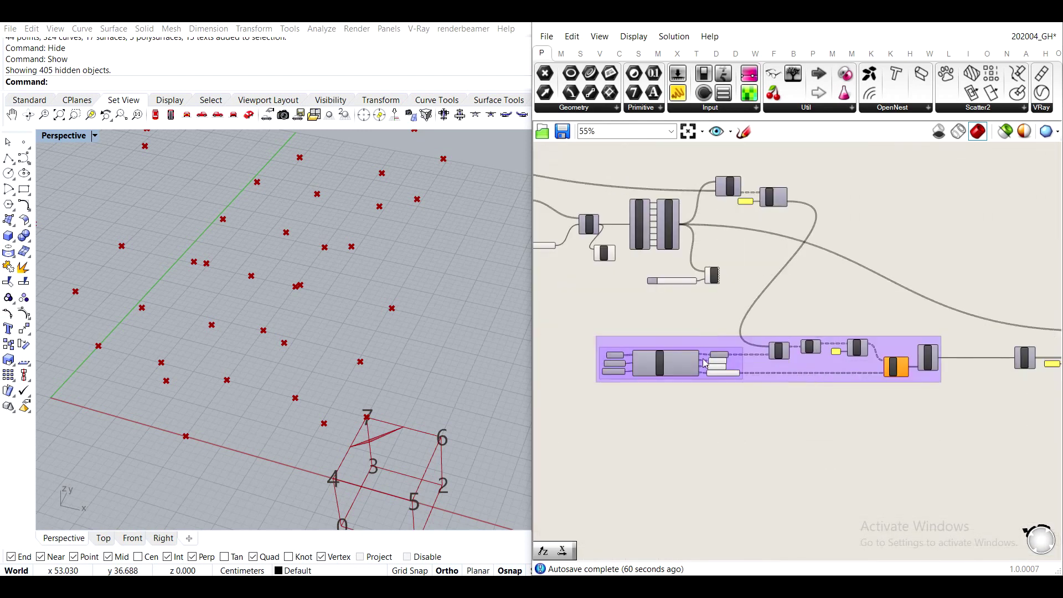
{"action": "scroll", "coordinate": [692, 361], "scroll_direction": "up", "scroll_amount": 1}
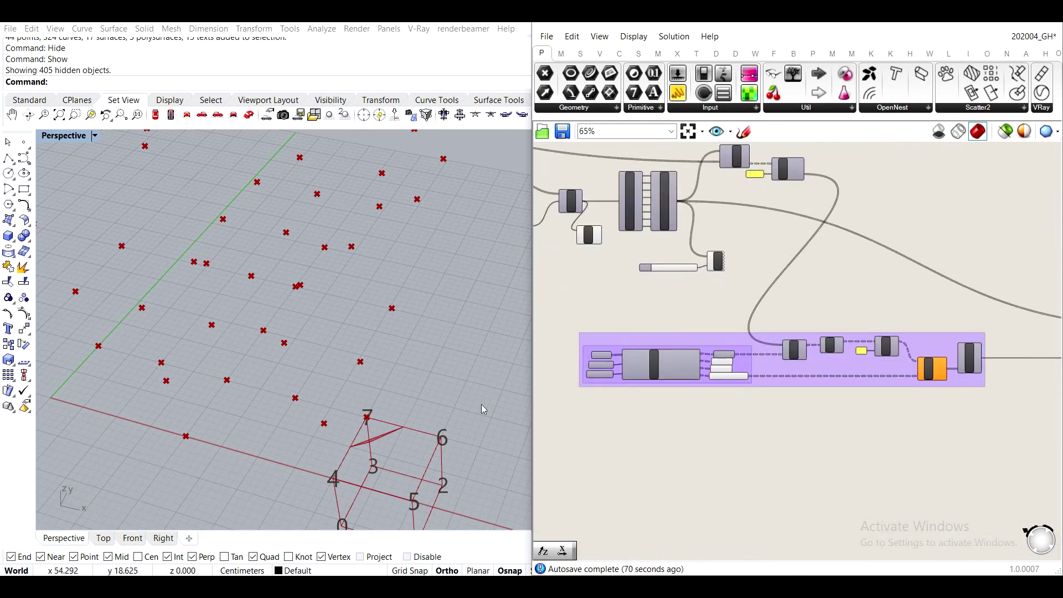
{"action": "left_click_drag", "start_coordinate": [550, 301], "coordinate": [1004, 446]}
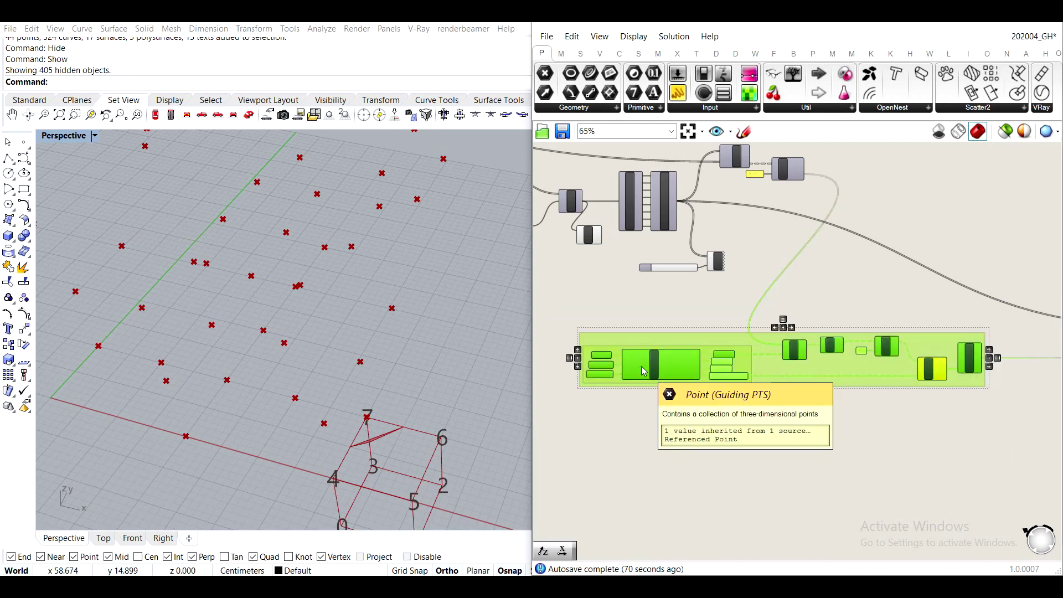
{"action": "scroll", "coordinate": [193, 297], "scroll_direction": "down", "scroll_amount": 6}
{"action": "right_click_drag", "start_coordinate": [187, 298], "coordinate": [282, 363], "text": "shift"}
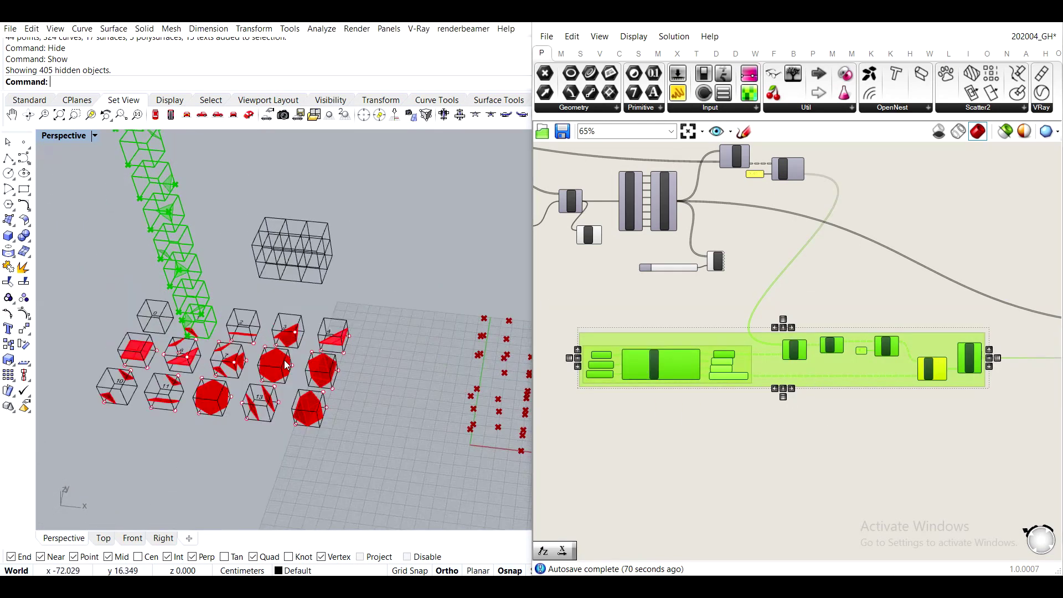
{"action": "left_click", "coordinate": [633, 319]}
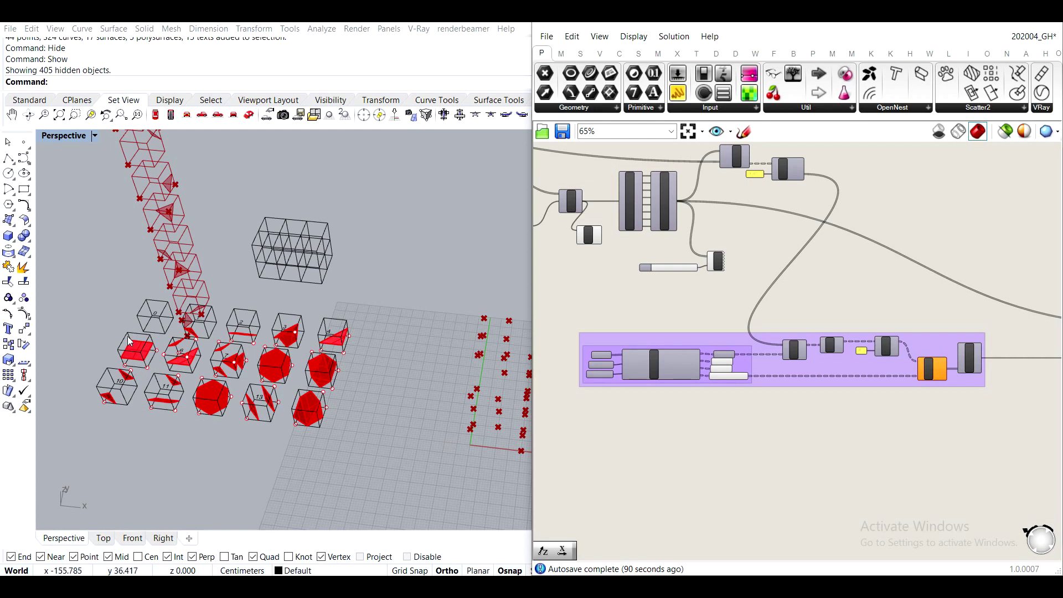
Turn off the viewport preview of the Tile var output parameters.
{"action": "left_click_drag", "start_coordinate": [705, 294], "coordinate": [764, 396]}
{"action": "middle_click", "coordinate": [776, 411]}
{"action": "left_click", "coordinate": [806, 414]}
{"action": "left_click", "coordinate": [836, 418]}
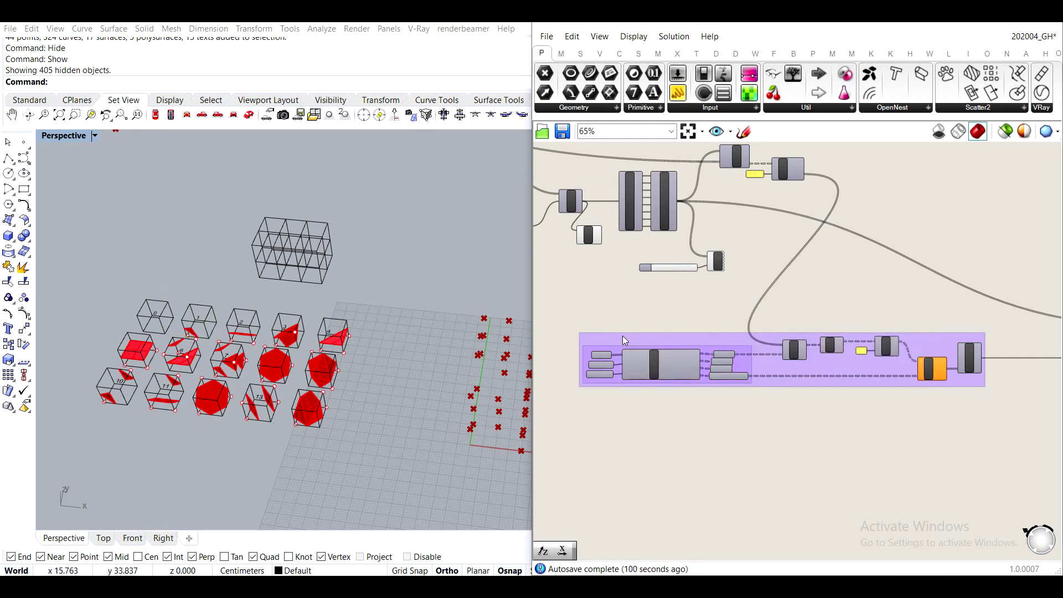
Examine how the grouped chain compares the box corner pattern with the module's rules and picks its geometry.
{"action": "left_click_drag", "start_coordinate": [546, 308], "coordinate": [1014, 437]}
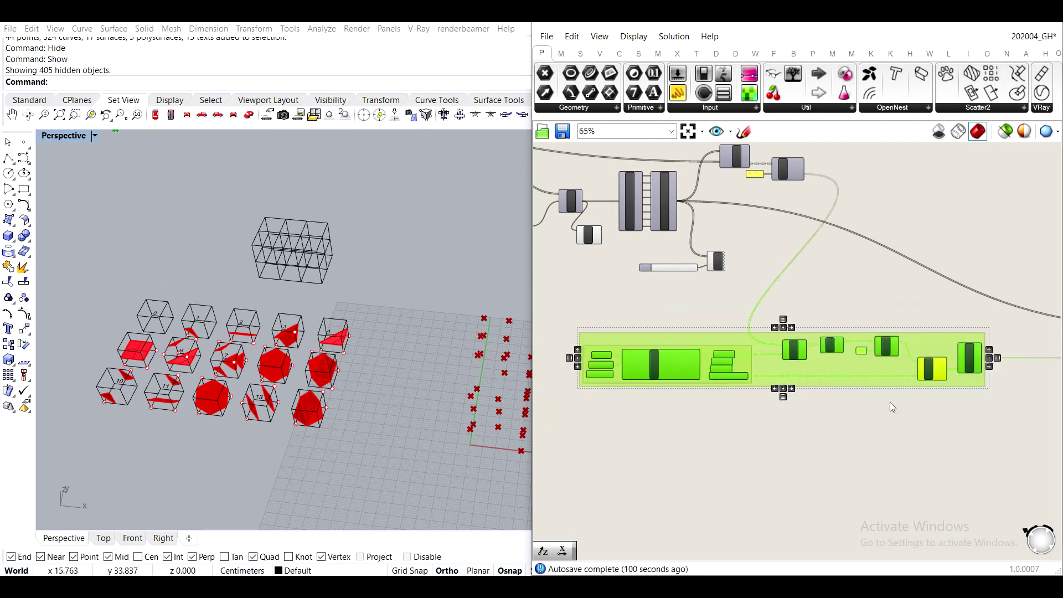
{"action": "left_click", "coordinate": [766, 411]}
{"action": "scroll", "coordinate": [773, 349], "scroll_direction": "up", "scroll_amount": 4}
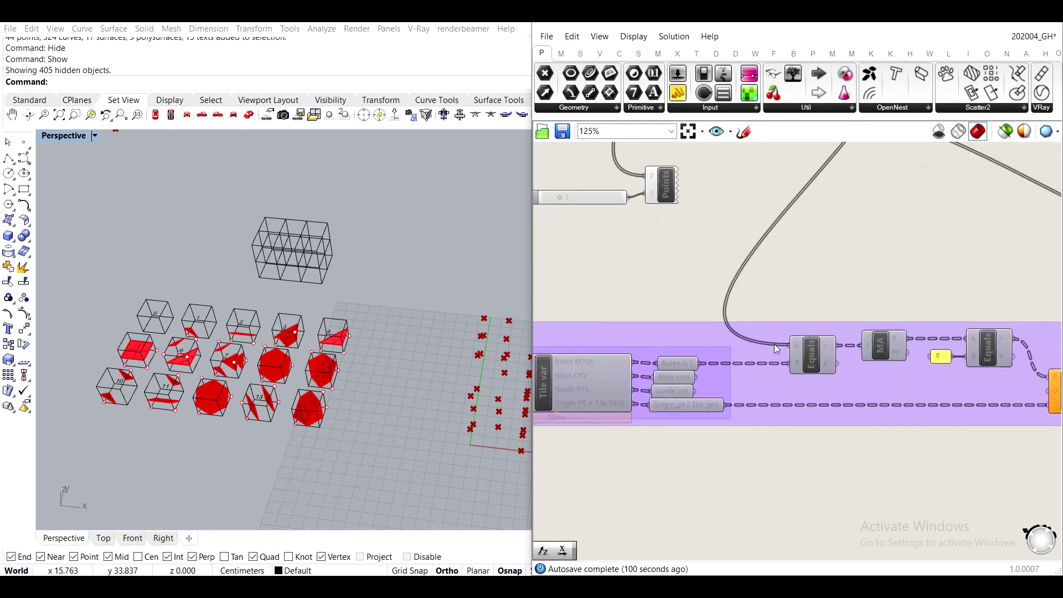
{"action": "scroll", "coordinate": [807, 360], "scroll_direction": "up", "scroll_amount": 4}
{"action": "left_click", "coordinate": [809, 361]}
{"action": "left_click", "coordinate": [933, 283]}
{"action": "scroll", "coordinate": [940, 263], "scroll_direction": "down", "scroll_amount": 3}
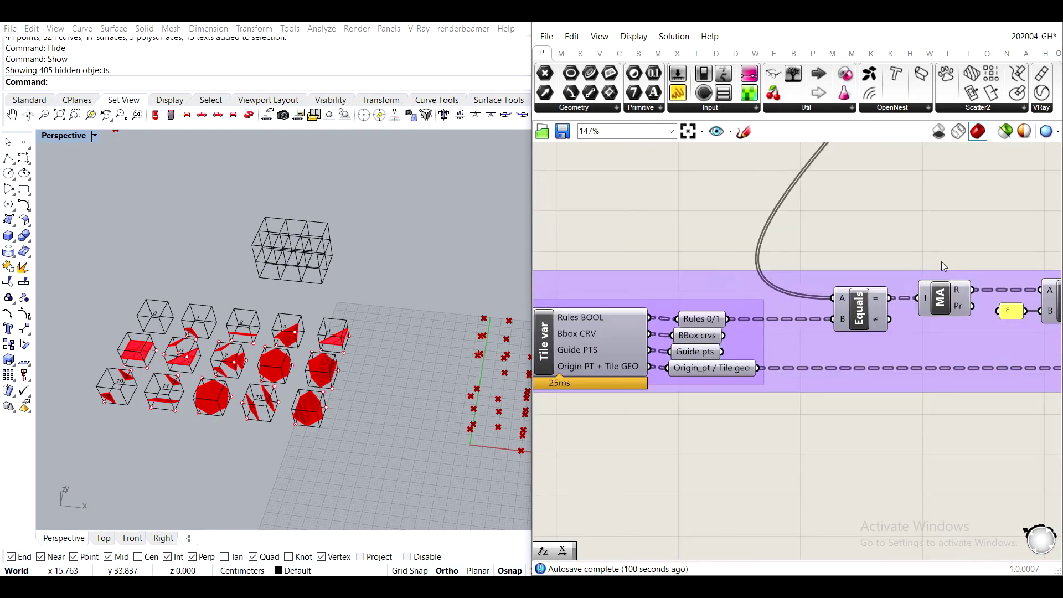
{"action": "right_click_drag", "start_coordinate": [944, 262], "coordinate": [732, 269]}
{"action": "scroll", "coordinate": [902, 338], "scroll_direction": "down", "scroll_amount": 3}
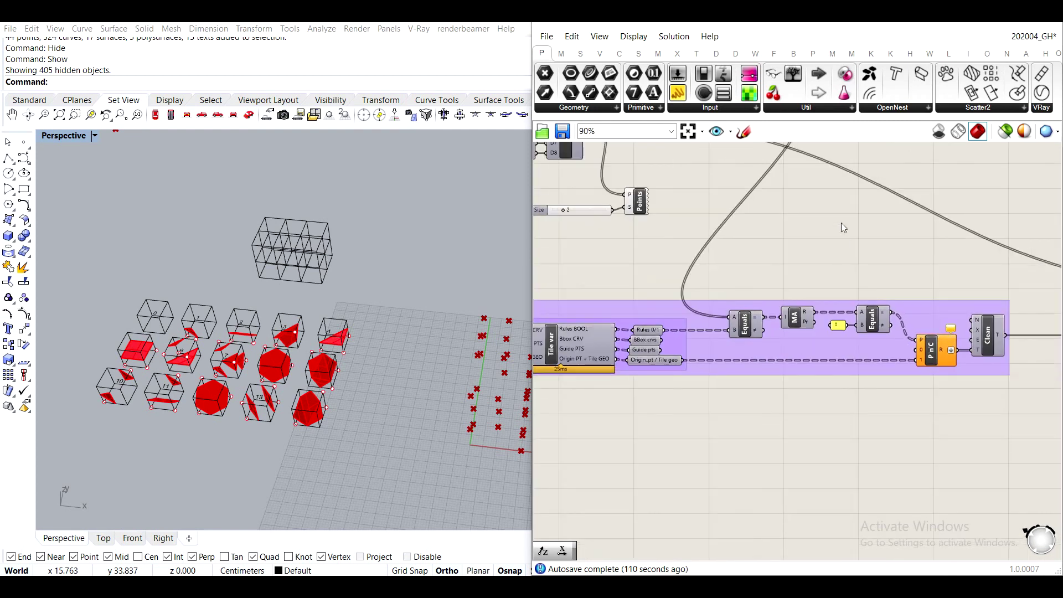
{"action": "right_click_drag", "start_coordinate": [842, 222], "coordinate": [783, 341]}
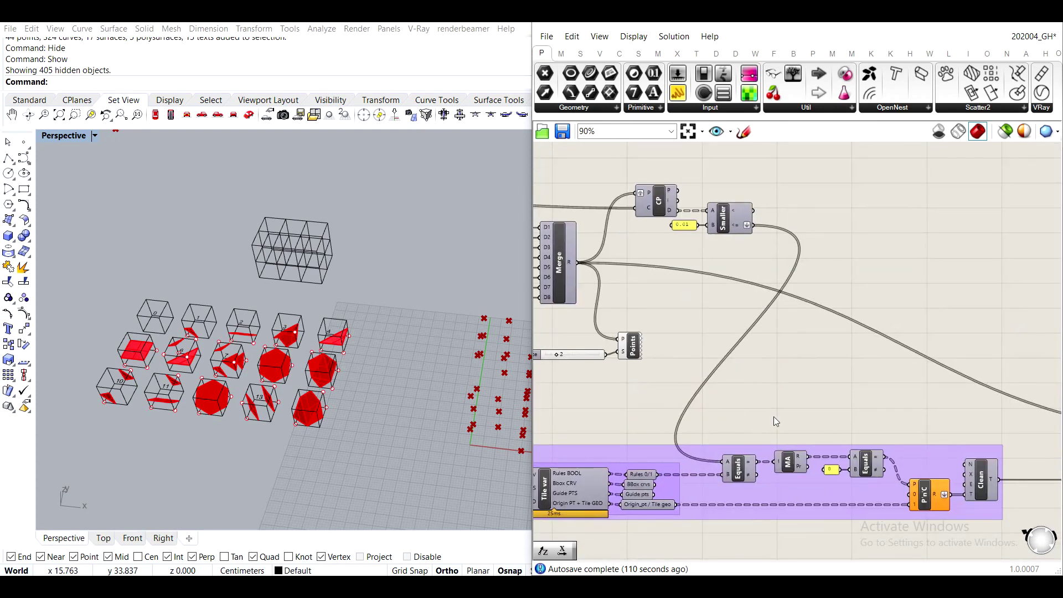
Duplicate the grouped module chain downward until four copies are stacked.
{"action": "scroll", "coordinate": [775, 421], "scroll_direction": "down", "scroll_amount": 3}
{"action": "scroll", "coordinate": [686, 397], "scroll_direction": "down", "scroll_amount": 2}
{"action": "left_click_drag", "start_coordinate": [600, 328], "coordinate": [928, 425]}
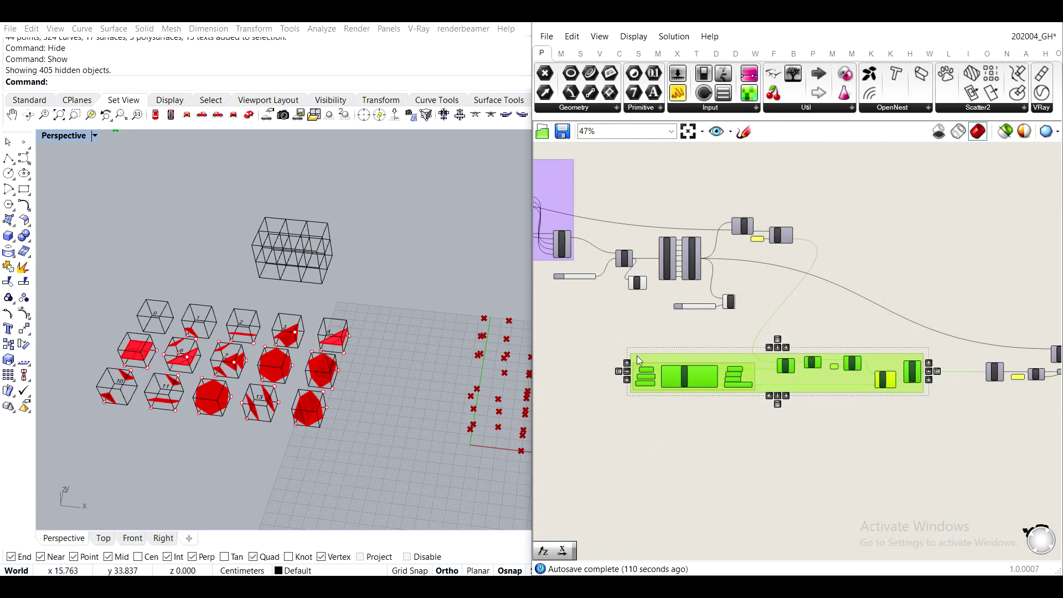
{"action": "scroll", "coordinate": [727, 370], "scroll_direction": "up", "scroll_amount": 2}
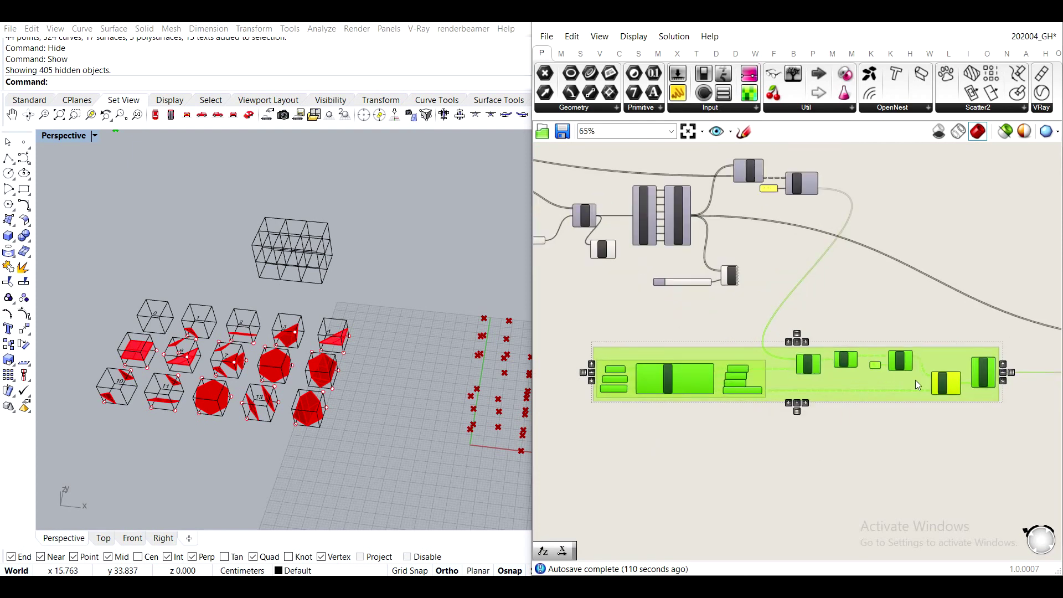
{"action": "left_click_drag", "start_coordinate": [916, 380], "coordinate": [949, 418], "text": "alt"}
{"action": "left_click_drag", "start_coordinate": [1022, 504], "coordinate": [572, 337]}
{"action": "left_click_drag", "start_coordinate": [708, 353], "coordinate": [705, 466], "text": "alt"}
Copy all four module groups below the stack to make eight.
{"action": "scroll", "coordinate": [703, 465], "scroll_direction": "down", "scroll_amount": 3}
{"action": "right_click_drag", "start_coordinate": [859, 558], "coordinate": [847, 438]}
{"action": "left_click_drag", "start_coordinate": [898, 457], "coordinate": [557, 244]}
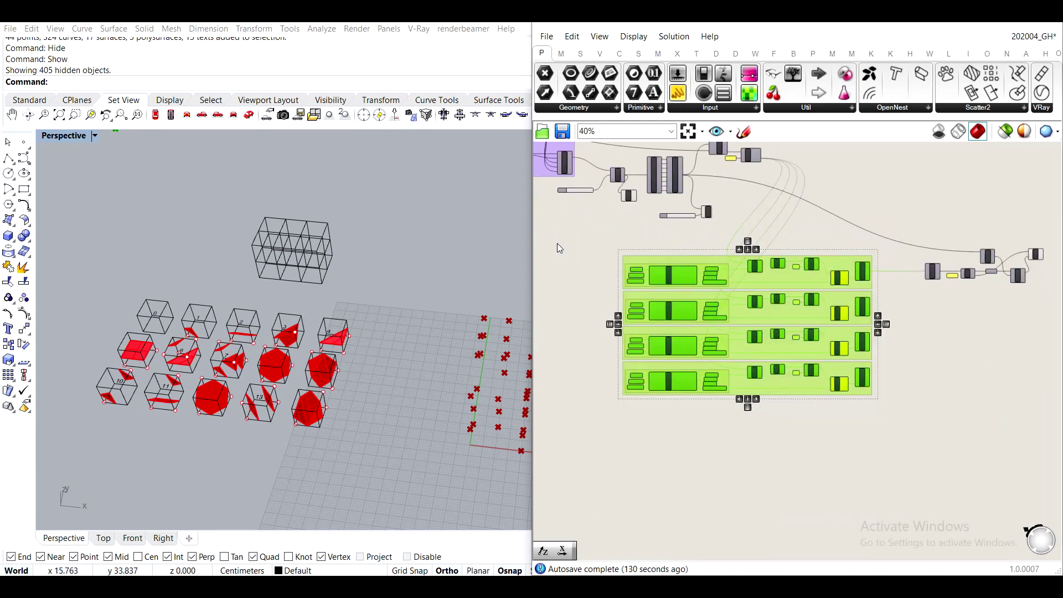
{"action": "left_click_drag", "start_coordinate": [738, 267], "coordinate": [735, 407], "text": "alt"}
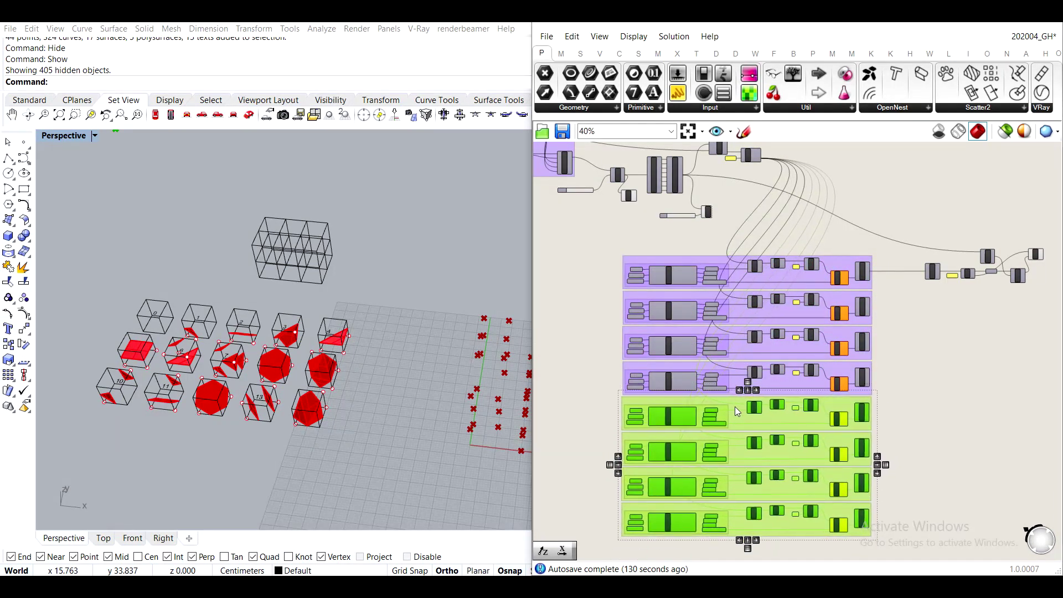
{"action": "left_click", "coordinate": [928, 400]}
Copy the lower six module groups below the stack to make fourteen.
{"action": "scroll", "coordinate": [862, 356], "scroll_direction": "down", "scroll_amount": 2}
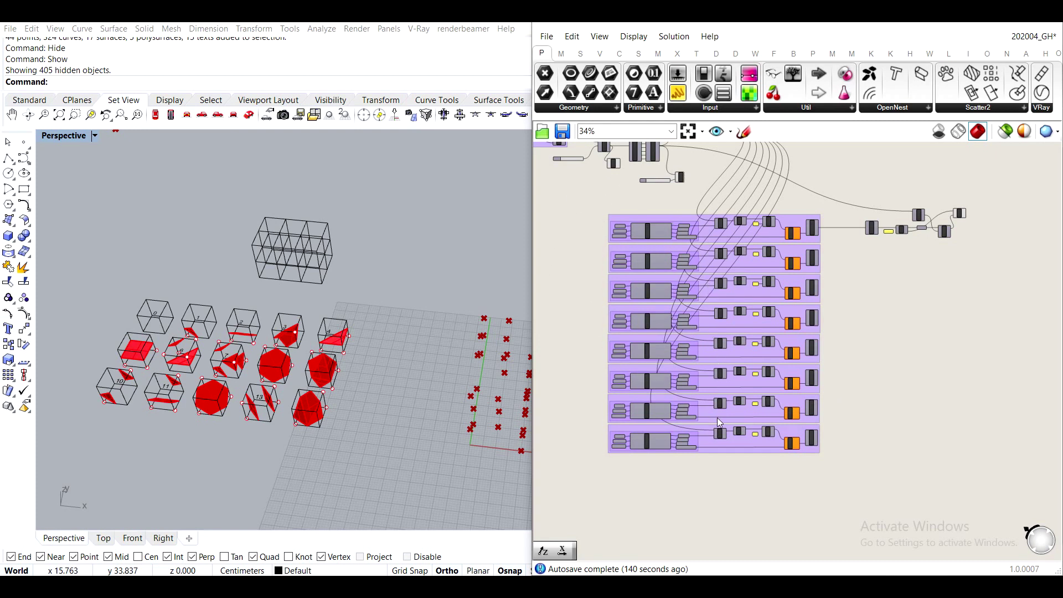
{"action": "left_click_drag", "start_coordinate": [882, 515], "coordinate": [550, 277]}
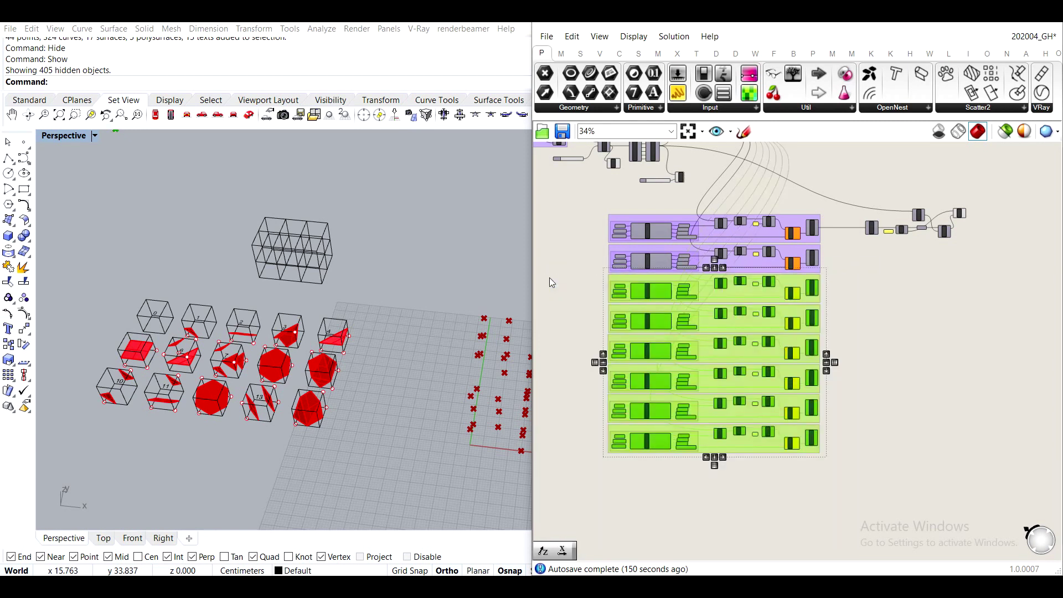
{"action": "left_click_drag", "start_coordinate": [737, 297], "coordinate": [739, 468], "text": "alt"}
{"action": "left_click", "coordinate": [915, 398]}
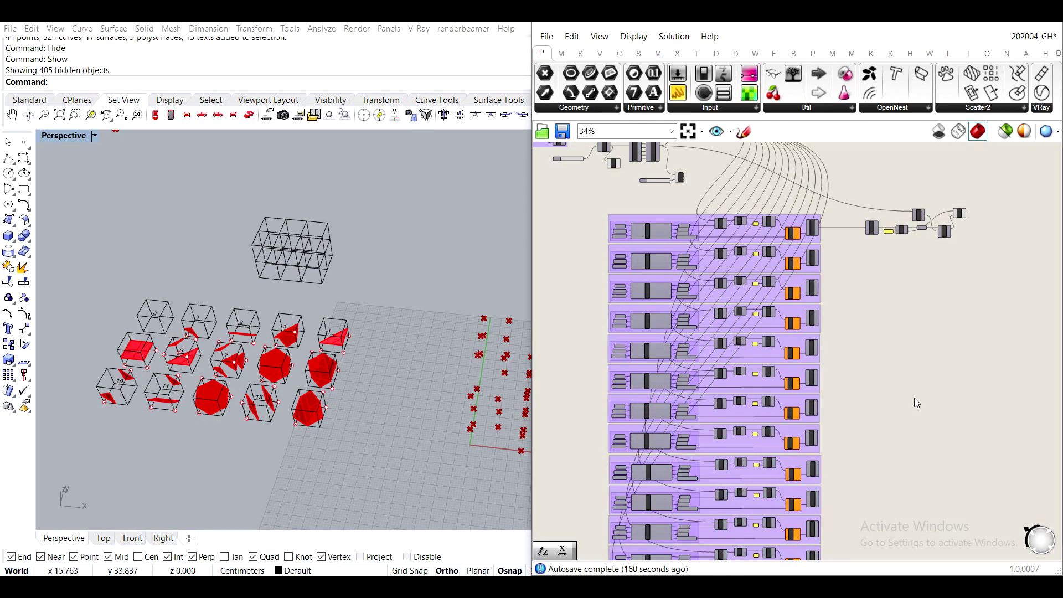
{"action": "scroll", "coordinate": [860, 301], "scroll_direction": "down", "scroll_amount": 3}
{"action": "scroll", "coordinate": [863, 304], "scroll_direction": "up", "scroll_amount": 1}
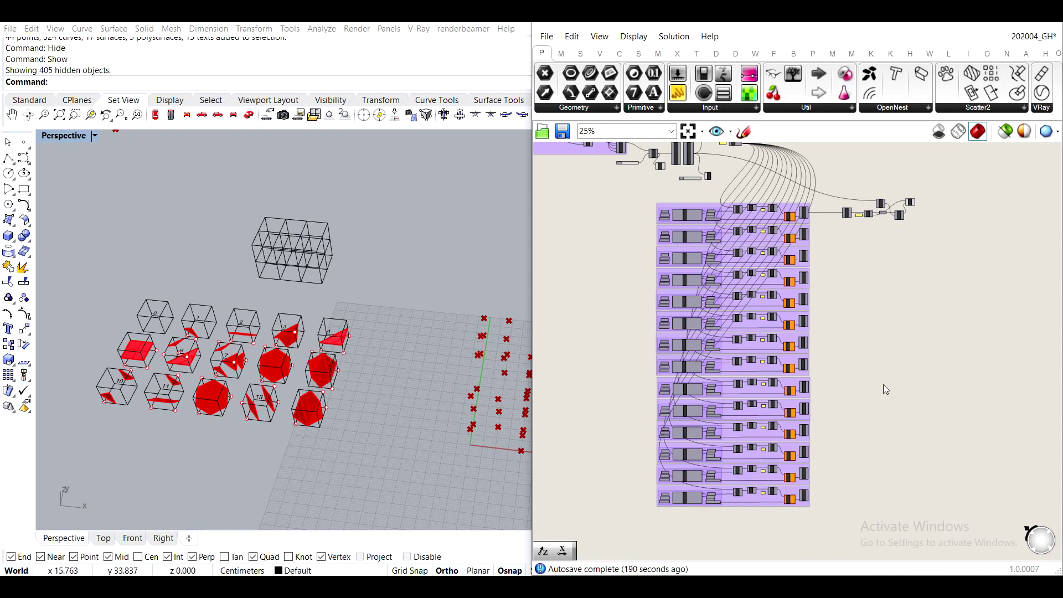
{"action": "scroll", "coordinate": [681, 204], "scroll_direction": "up", "scroll_amount": 1}
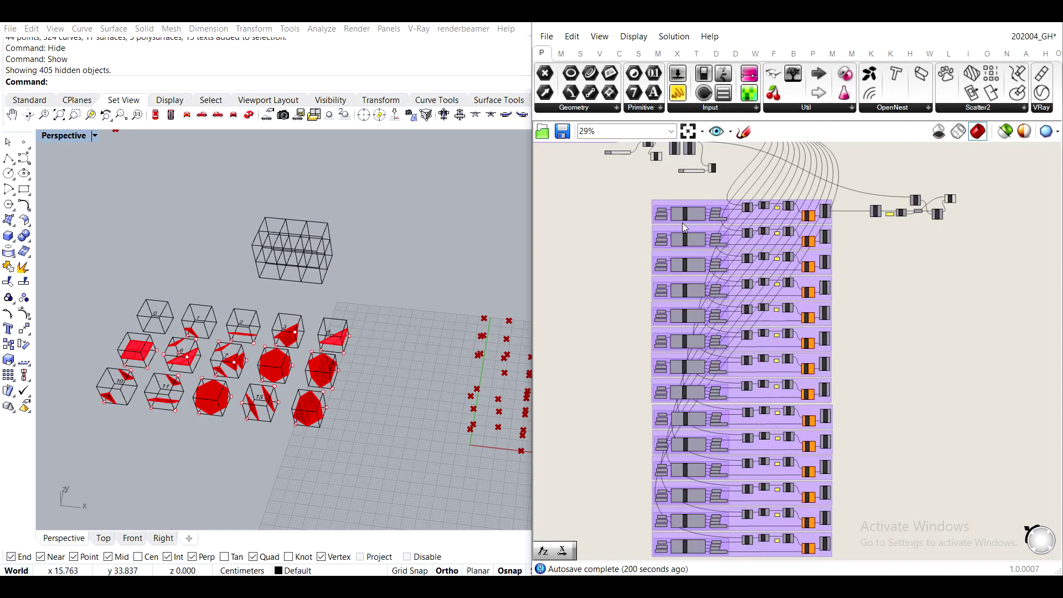
{"action": "scroll", "coordinate": [682, 222], "scroll_direction": "down", "scroll_amount": 1}
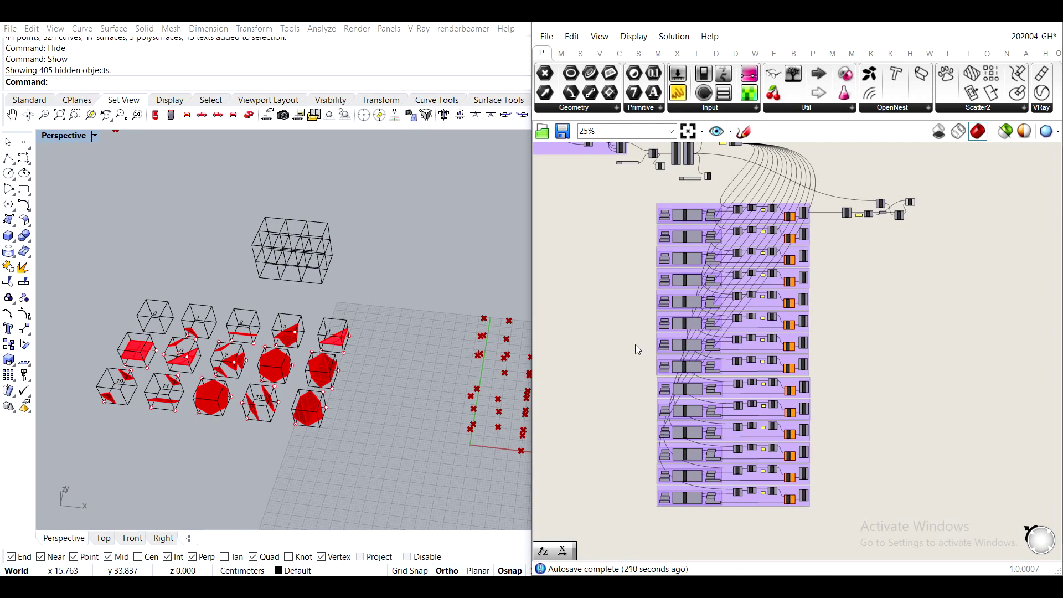
Add a Scribble label with the text "1" and place it beside the first module group.
{"action": "scroll", "coordinate": [660, 266], "scroll_direction": "up", "scroll_amount": 3}
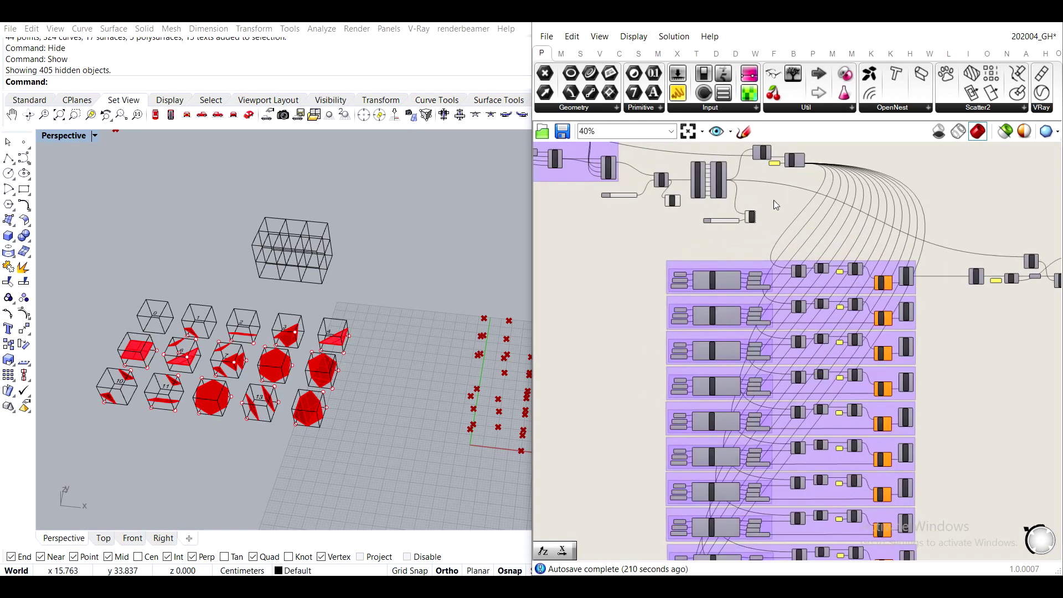
{"action": "scroll", "coordinate": [614, 248], "scroll_direction": "up", "scroll_amount": 6}
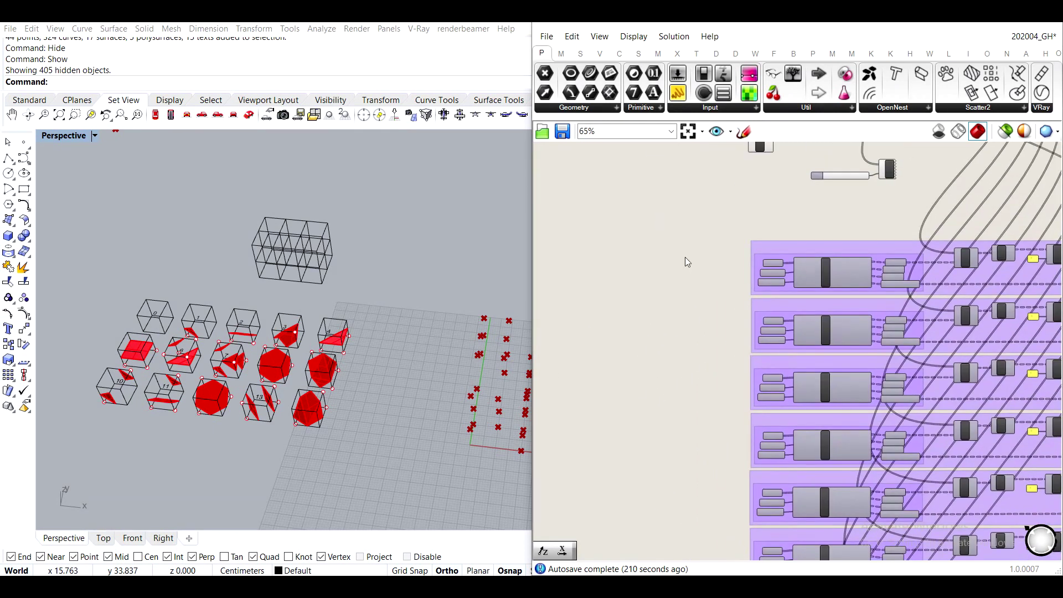
{"action": "scroll", "coordinate": [673, 284], "scroll_direction": "up", "scroll_amount": 1}
{"action": "double_click", "coordinate": [673, 284]}
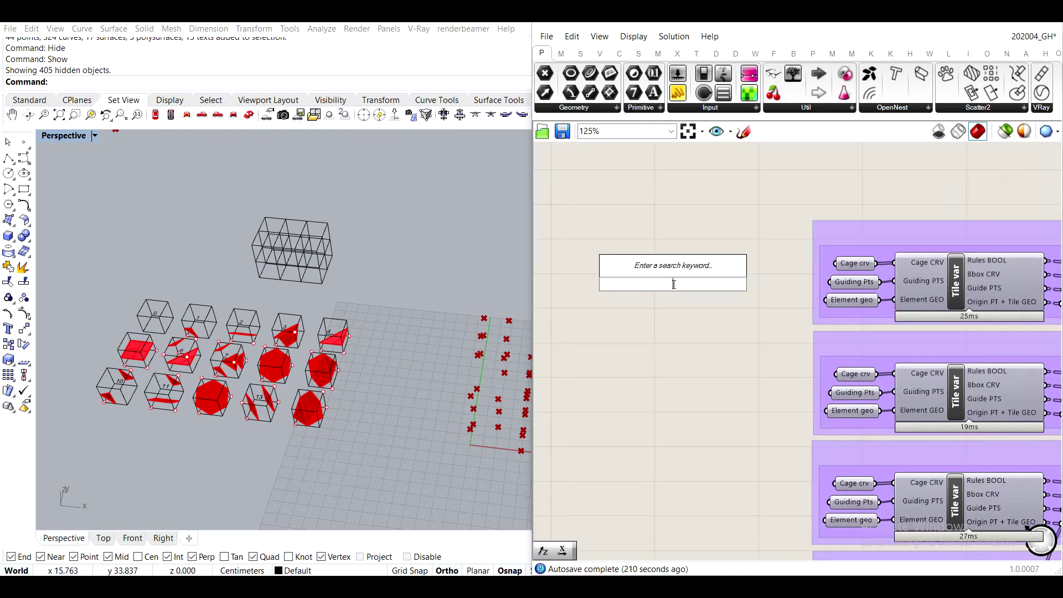
{"action": "type", "text": "scribble"}
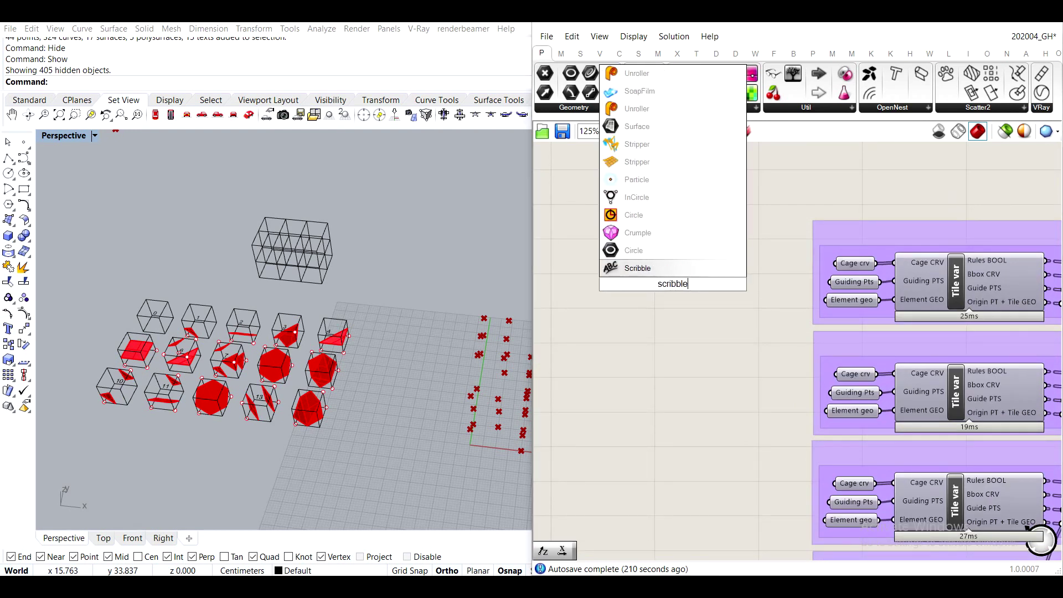
{"action": "key", "text": "Return"}
{"action": "double_click", "coordinate": [672, 282]}
{"action": "key", "text": "ctrl+a"}
{"action": "type", "text": "1"}
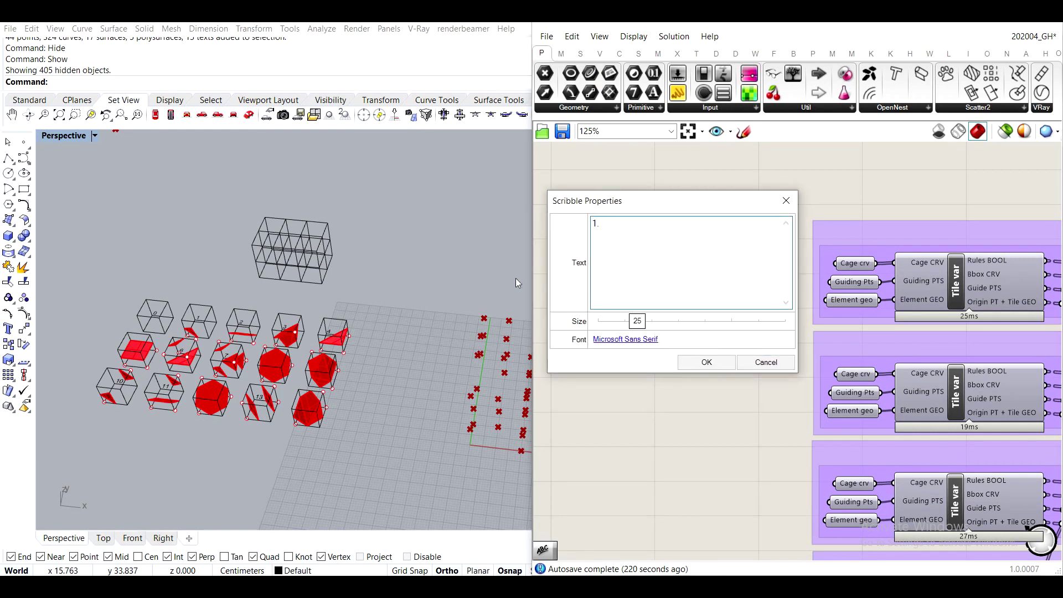
{"action": "left_click", "coordinate": [707, 362]}
{"action": "left_click_drag", "start_coordinate": [588, 233], "coordinate": [642, 331]}
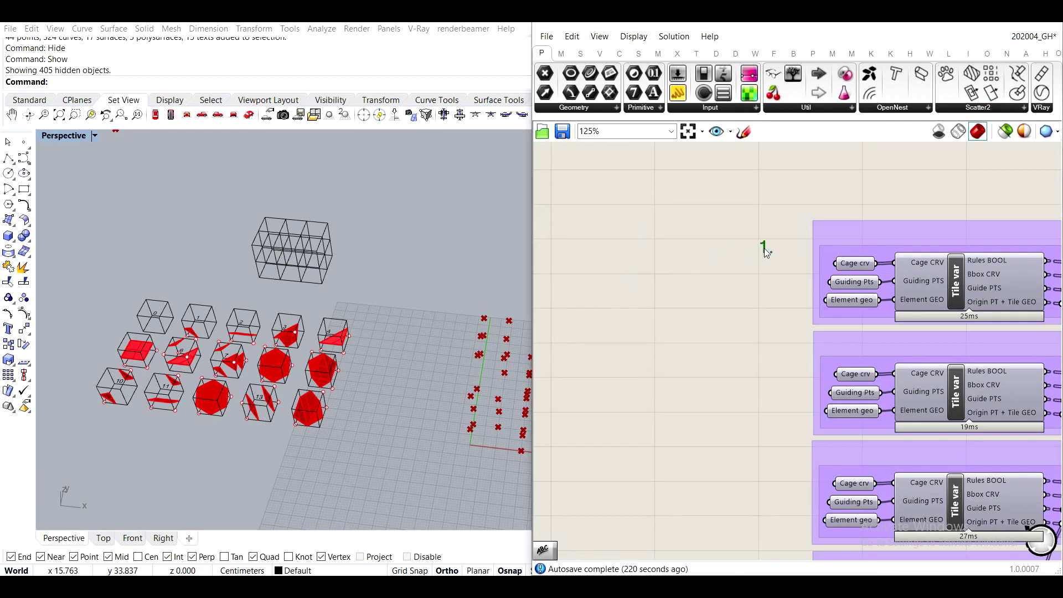
Copy the "1." label beside the second, third and fourth module groups.
{"action": "left_click_drag", "start_coordinate": [789, 235], "coordinate": [808, 238]}
{"action": "left_click_drag", "start_coordinate": [798, 361], "coordinate": [794, 347], "text": "alt"}
{"action": "mouse_move", "coordinate": [746, 192]}
{"action": "left_mouse_down"}
{"action": "mouse_move", "coordinate": [799, 372]}
{"action": "mouse_move", "coordinate": [815, 382]}
{"action": "left_mouse_up"}
{"action": "right_click_drag", "start_coordinate": [812, 397], "coordinate": [724, 300]}
{"action": "left_click_drag", "start_coordinate": [723, 264], "coordinate": [702, 479], "text": "alt"}
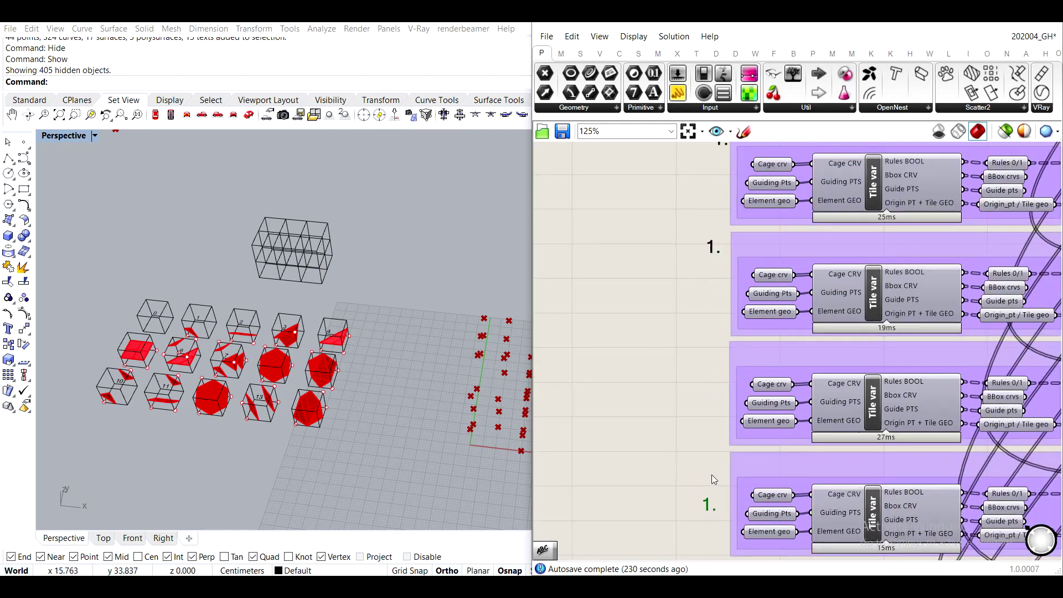
{"action": "right_click_drag", "start_coordinate": [687, 277], "coordinate": [674, 351]}
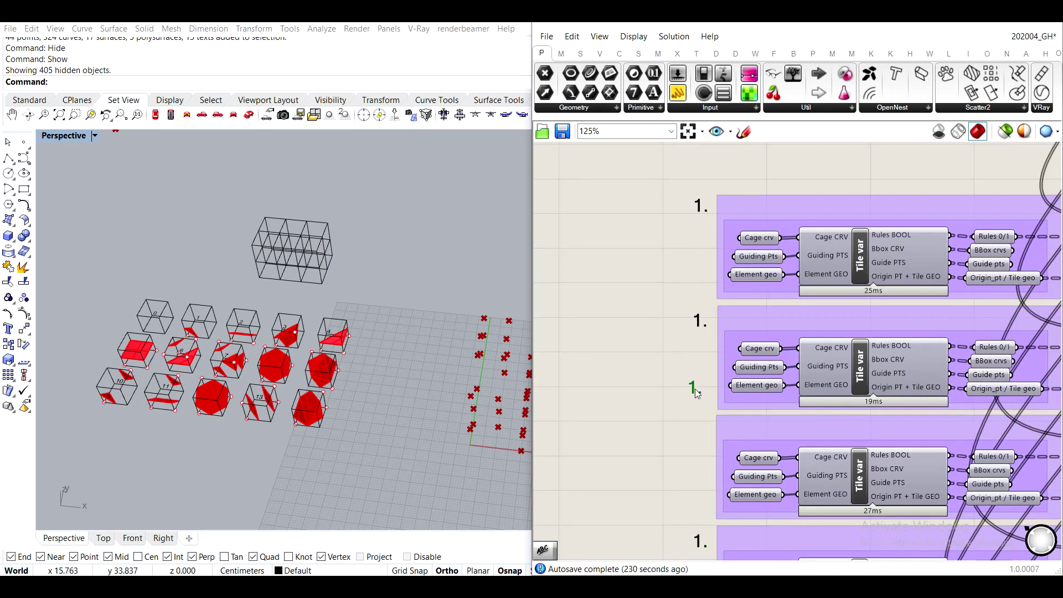
{"action": "scroll", "coordinate": [676, 393], "scroll_direction": "down", "scroll_amount": 4}
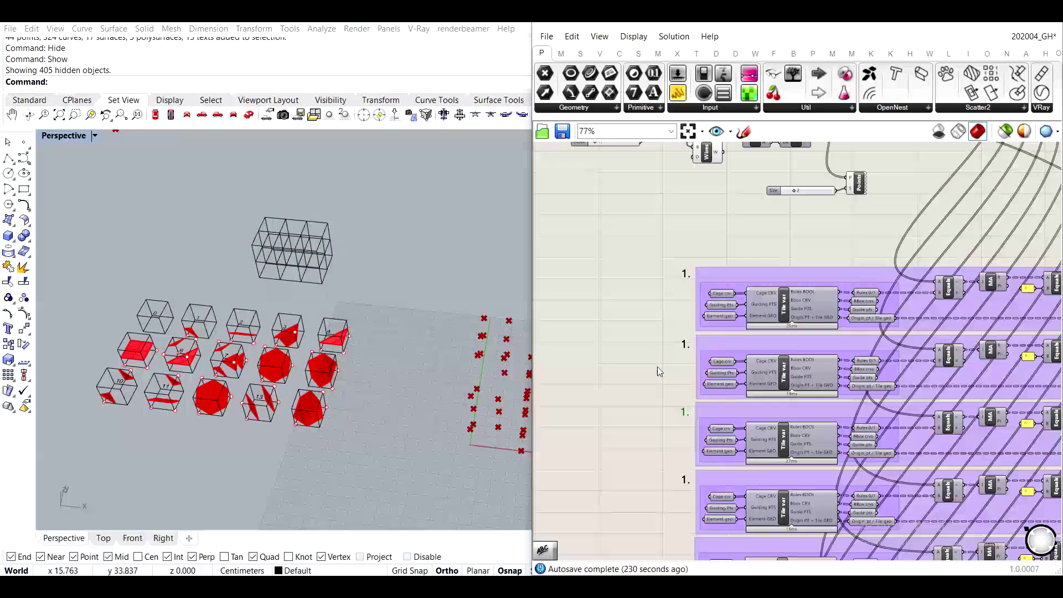
Copy the four number labels down the stack and align the copies with the remaining module groups.
{"action": "mouse_move", "coordinate": [606, 182]}
{"action": "left_mouse_down"}
{"action": "mouse_move", "coordinate": [648, 411]}
{"action": "mouse_move", "coordinate": [687, 478]}
{"action": "left_mouse_up"}
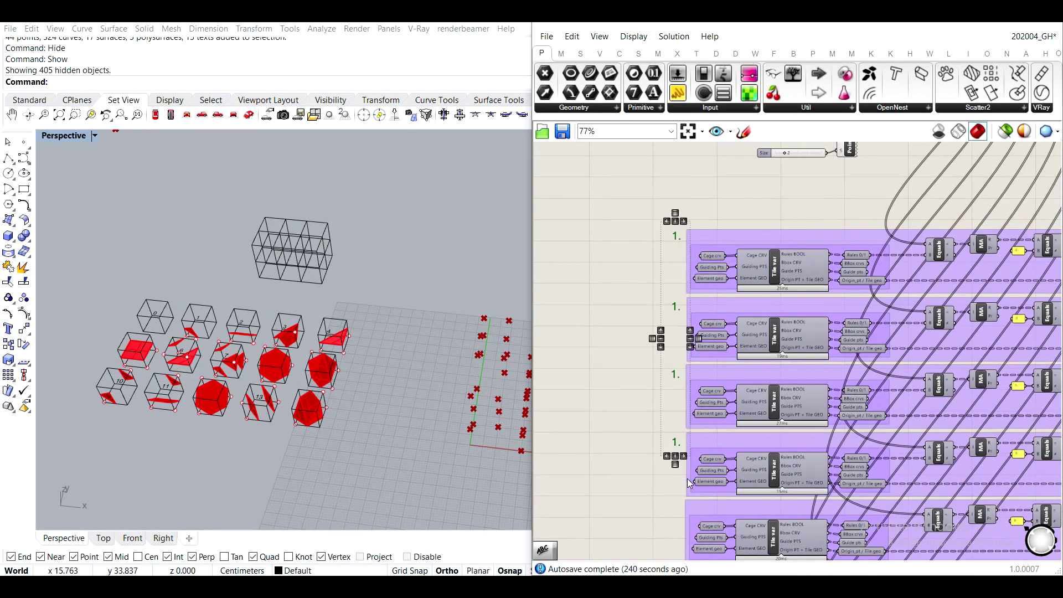
{"action": "scroll", "coordinate": [686, 479], "scroll_direction": "down", "scroll_amount": 3}
{"action": "scroll", "coordinate": [687, 479], "scroll_direction": "up", "scroll_amount": 3}
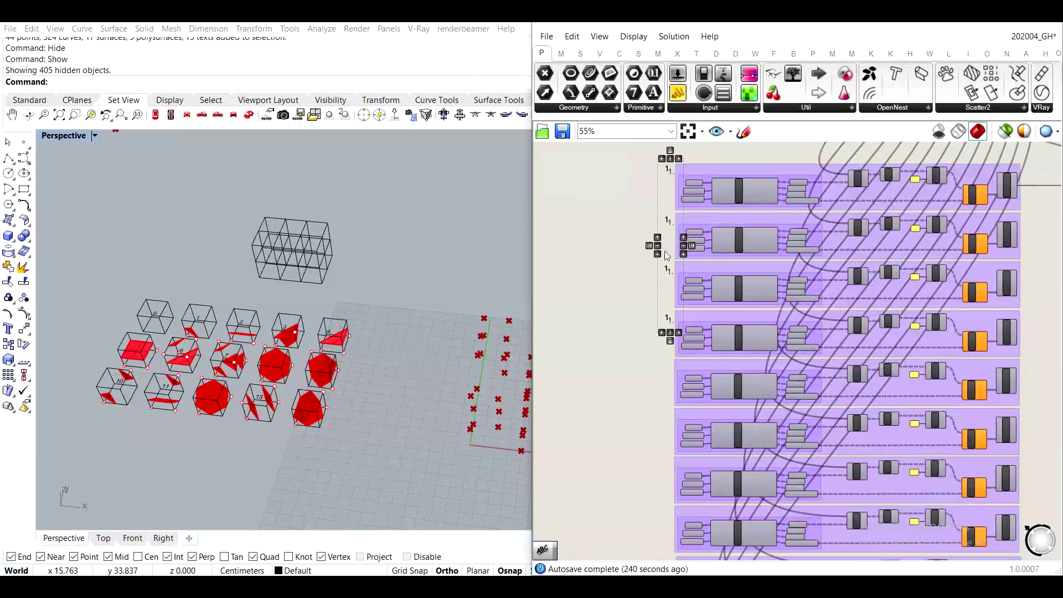
{"action": "left_click", "coordinate": [680, 329]}
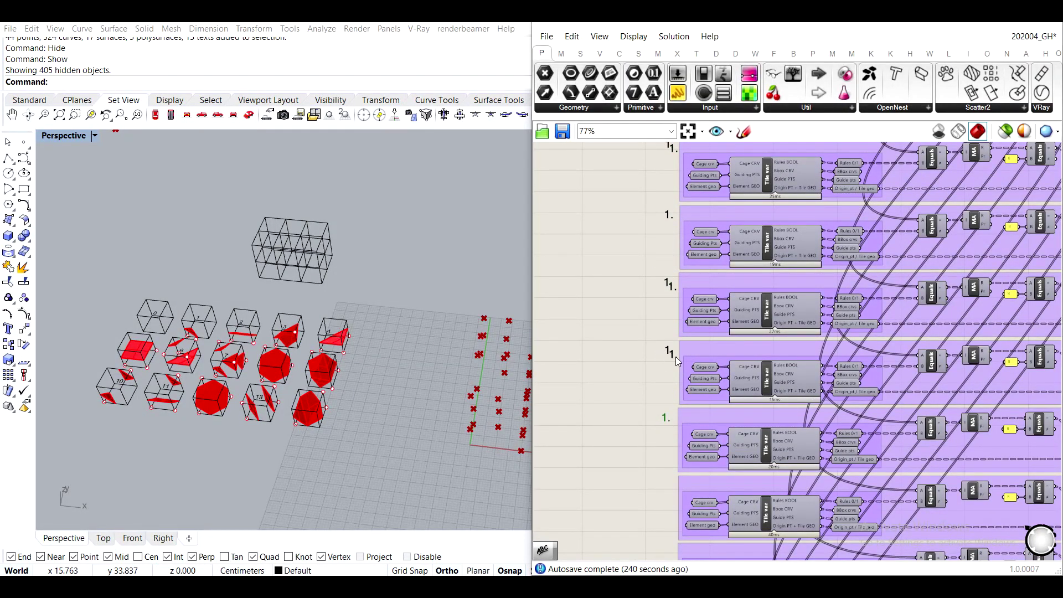
{"action": "left_click_drag", "start_coordinate": [673, 462], "coordinate": [669, 488]}
{"action": "mouse_move", "coordinate": [673, 289]}
{"action": "left_mouse_down"}
{"action": "mouse_move", "coordinate": [675, 391]}
{"action": "mouse_move", "coordinate": [674, 287]}
{"action": "left_mouse_up"}
{"action": "scroll", "coordinate": [648, 216], "scroll_direction": "up", "scroll_amount": 2}
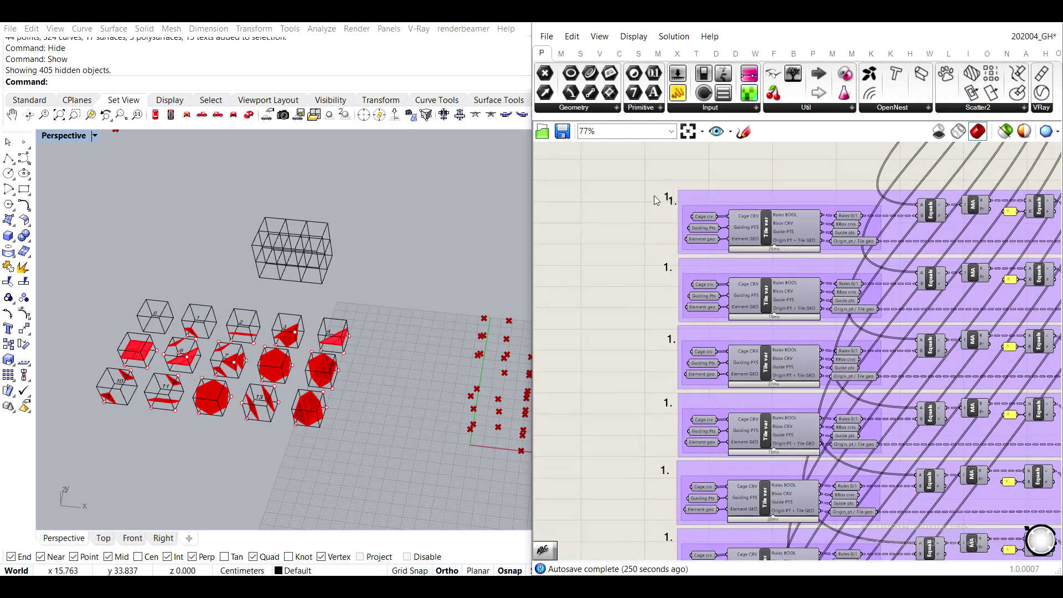
{"action": "mouse_move", "coordinate": [672, 203]}
{"action": "left_mouse_down"}
{"action": "mouse_move", "coordinate": [643, 297]}
{"action": "mouse_move", "coordinate": [615, 512]}
{"action": "left_mouse_up"}
{"action": "mouse_move", "coordinate": [615, 513]}
{"action": "right_mouse_down"}
{"action": "mouse_move", "coordinate": [622, 238]}
{"action": "mouse_move", "coordinate": [598, 190]}
{"action": "right_mouse_up"}
{"action": "mouse_move", "coordinate": [587, 178]}
{"action": "left_mouse_down"}
{"action": "mouse_move", "coordinate": [631, 297]}
{"action": "mouse_move", "coordinate": [591, 185]}
{"action": "mouse_move", "coordinate": [572, 190]}
{"action": "mouse_move", "coordinate": [593, 181]}
{"action": "left_mouse_up"}
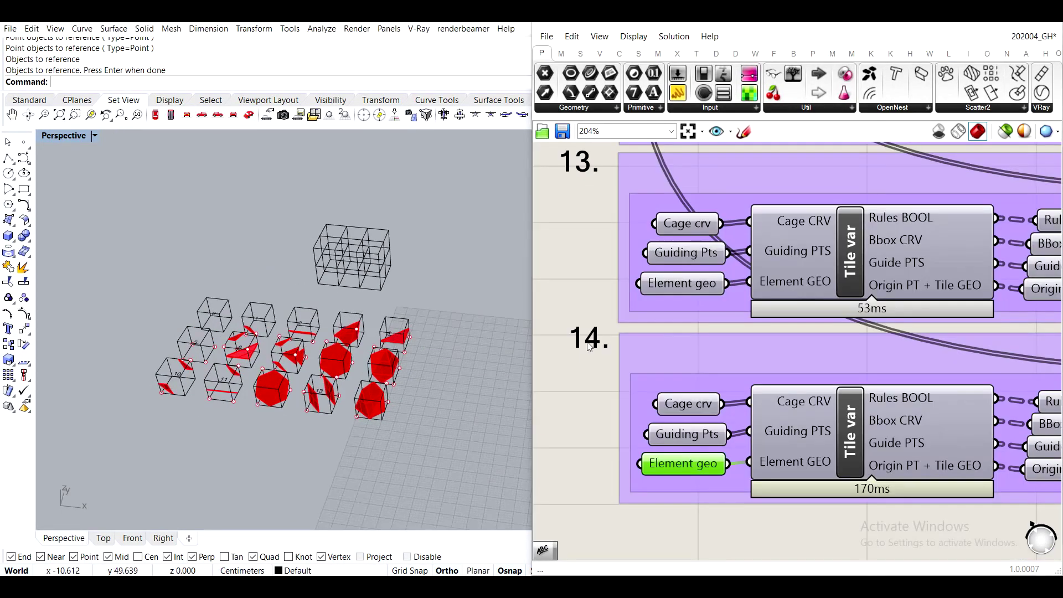
Preview the Cage crv, Guiding Pts and Element geo inputs of all fourteen groups and check them against the numbered modules.
{"action": "scroll", "coordinate": [799, 317], "scroll_direction": "down", "scroll_amount": 6}
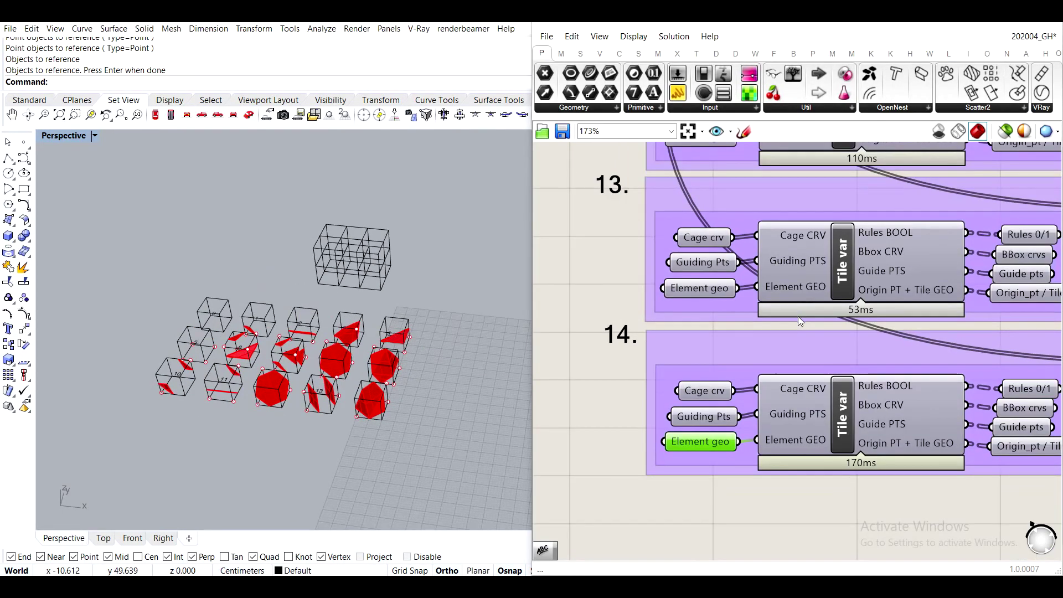
{"action": "right_click_drag", "start_coordinate": [861, 324], "coordinate": [733, 328]}
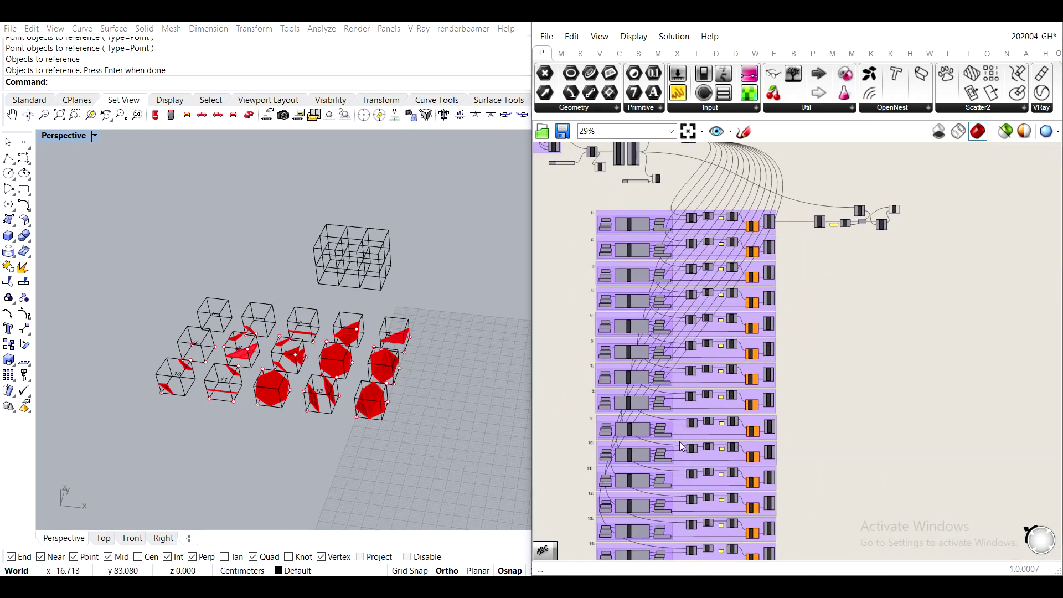
{"action": "right_click_drag", "start_coordinate": [809, 395], "coordinate": [819, 327]}
{"action": "scroll", "coordinate": [819, 324], "scroll_direction": "down", "scroll_amount": 2}
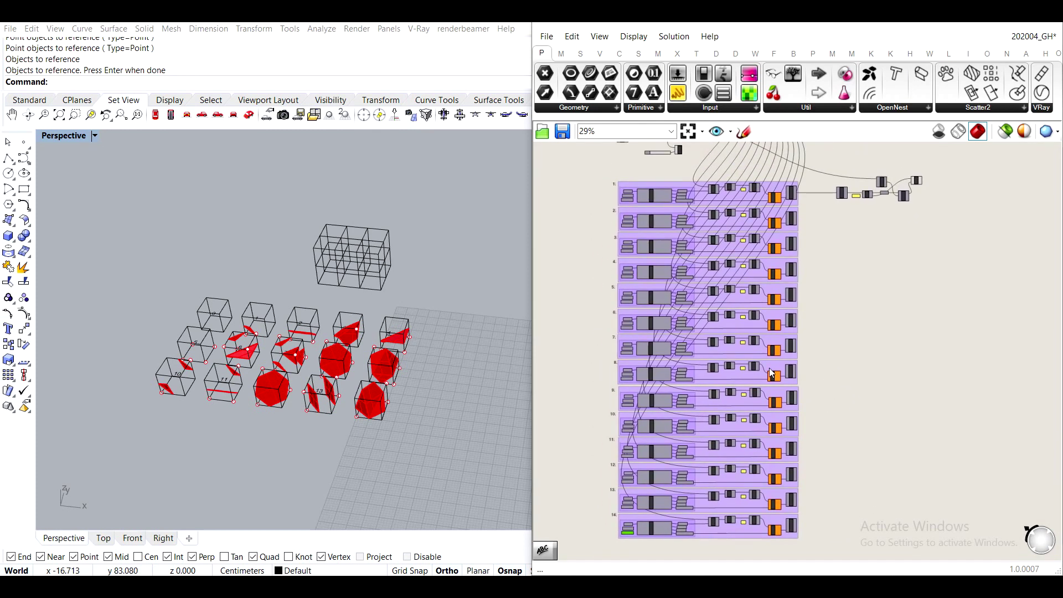
{"action": "left_click_drag", "start_coordinate": [623, 165], "coordinate": [675, 513]}
{"action": "middle_click", "coordinate": [620, 409]}
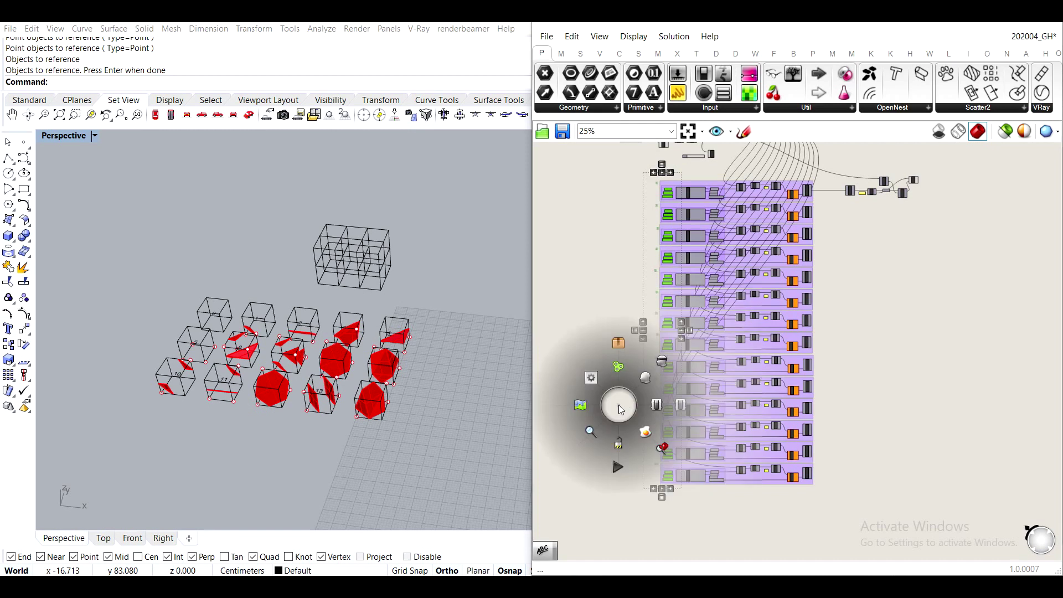
{"action": "left_click", "coordinate": [646, 377]}
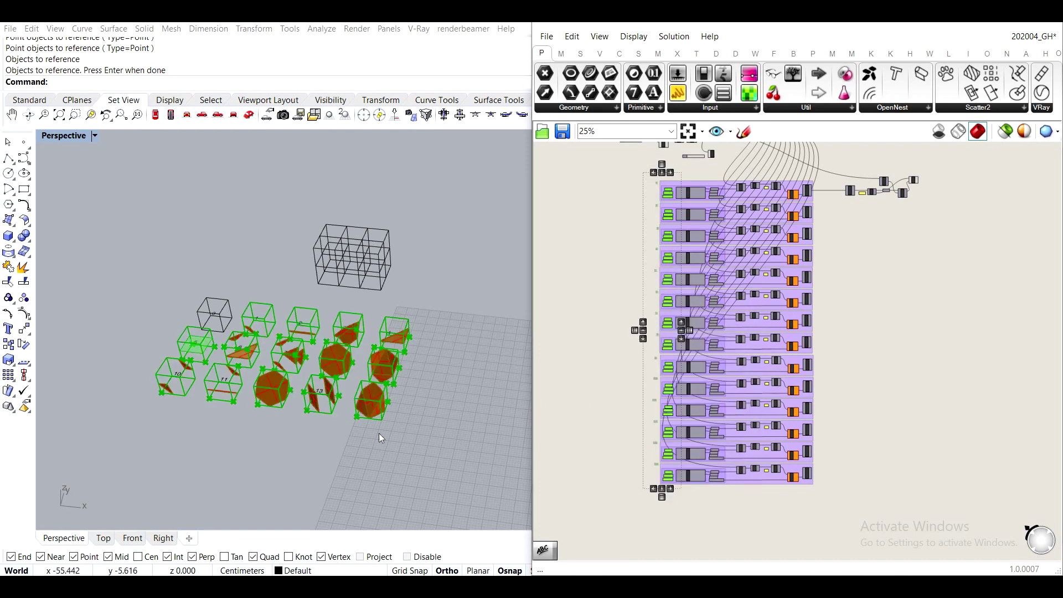
{"action": "scroll", "coordinate": [379, 433], "scroll_direction": "up", "scroll_amount": 2}
{"action": "scroll", "coordinate": [298, 379], "scroll_direction": "up", "scroll_amount": 6}
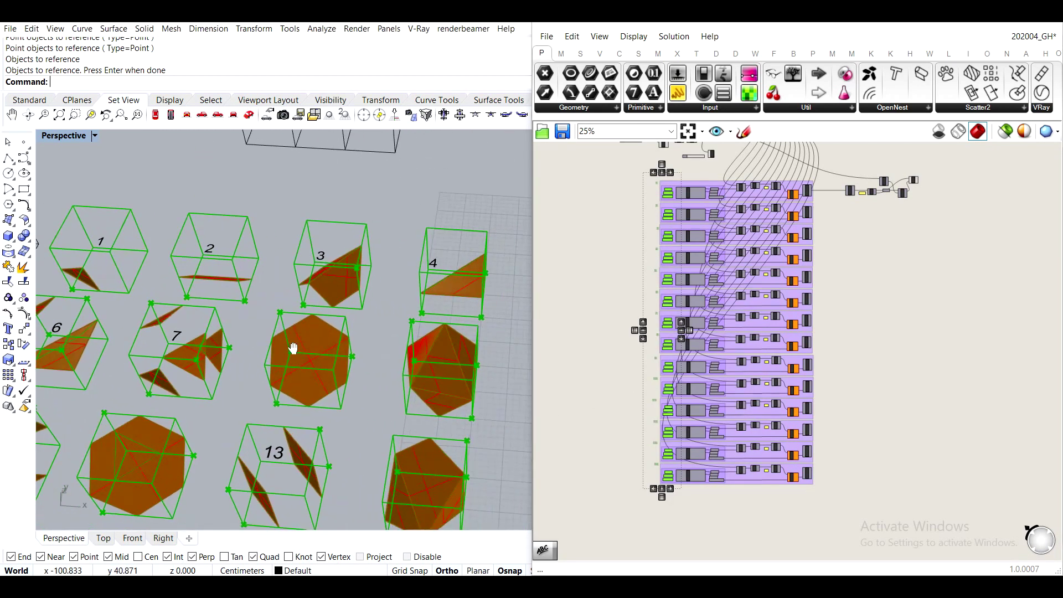
{"action": "scroll", "coordinate": [341, 290], "scroll_direction": "down", "scroll_amount": 5}
{"action": "scroll", "coordinate": [281, 292], "scroll_direction": "up", "scroll_amount": 3}
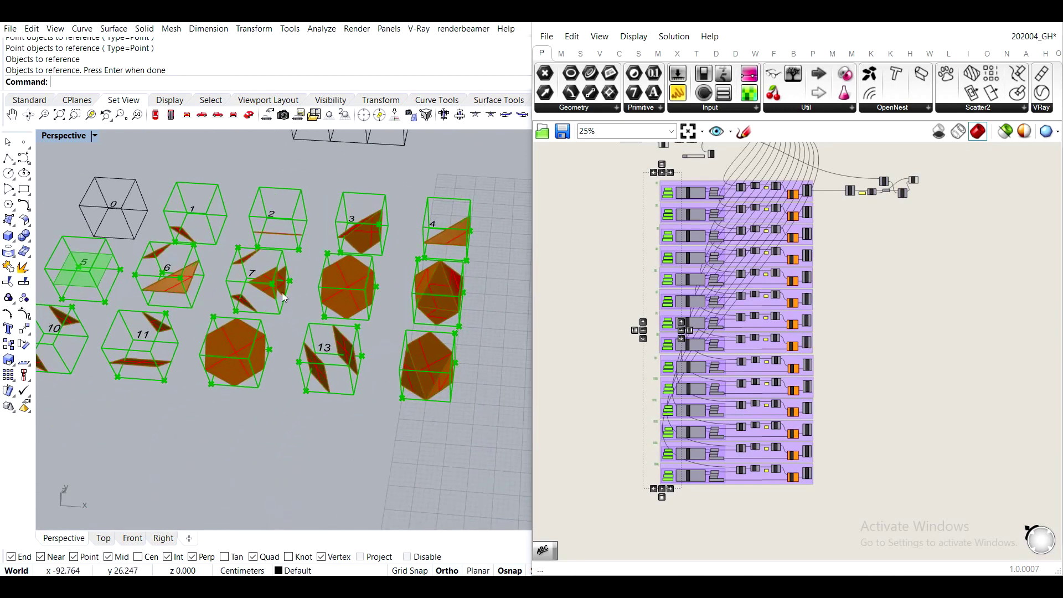
{"action": "right_click_drag", "start_coordinate": [183, 302], "coordinate": [177, 273], "text": "shift"}
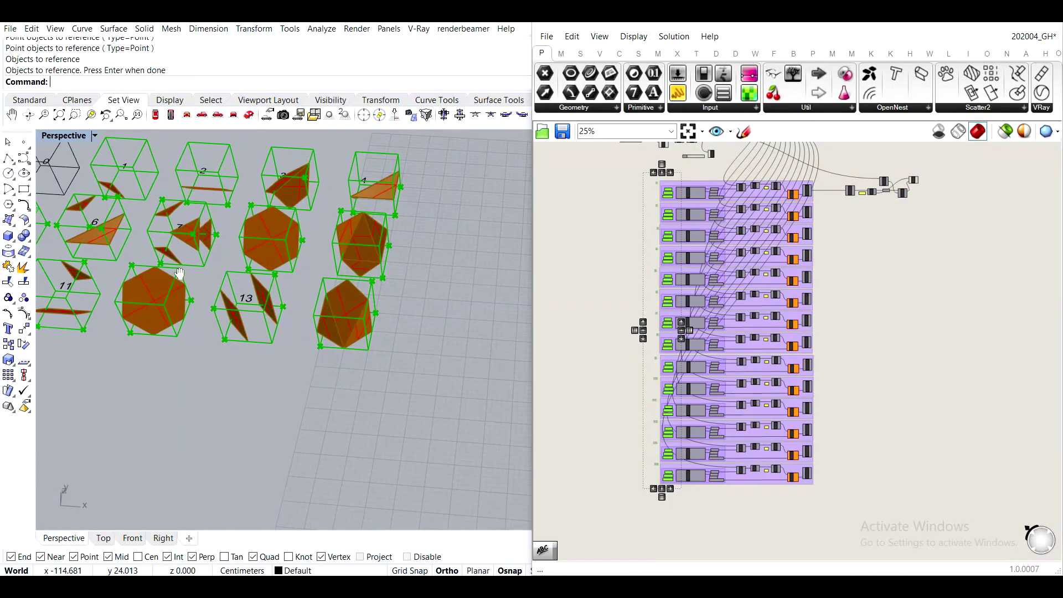
{"action": "scroll", "coordinate": [266, 329], "scroll_direction": "down", "scroll_amount": 2}
Hide the preview of the input parameters in all fourteen module groups.
{"action": "middle_click", "coordinate": [641, 252]}
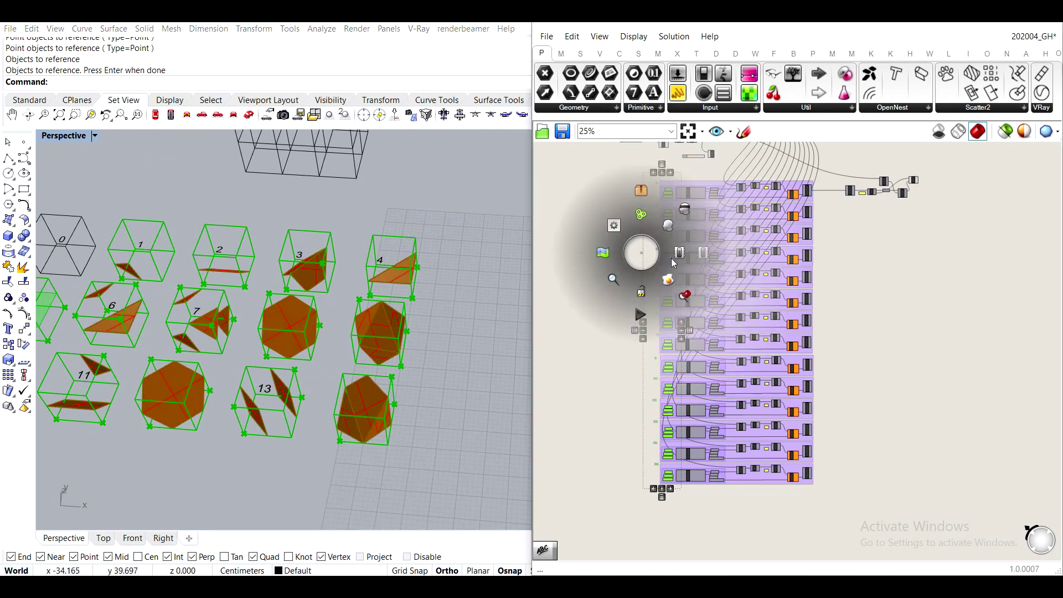
{"action": "left_click", "coordinate": [684, 209]}
{"action": "scroll", "coordinate": [401, 249], "scroll_direction": "up", "scroll_amount": 2}
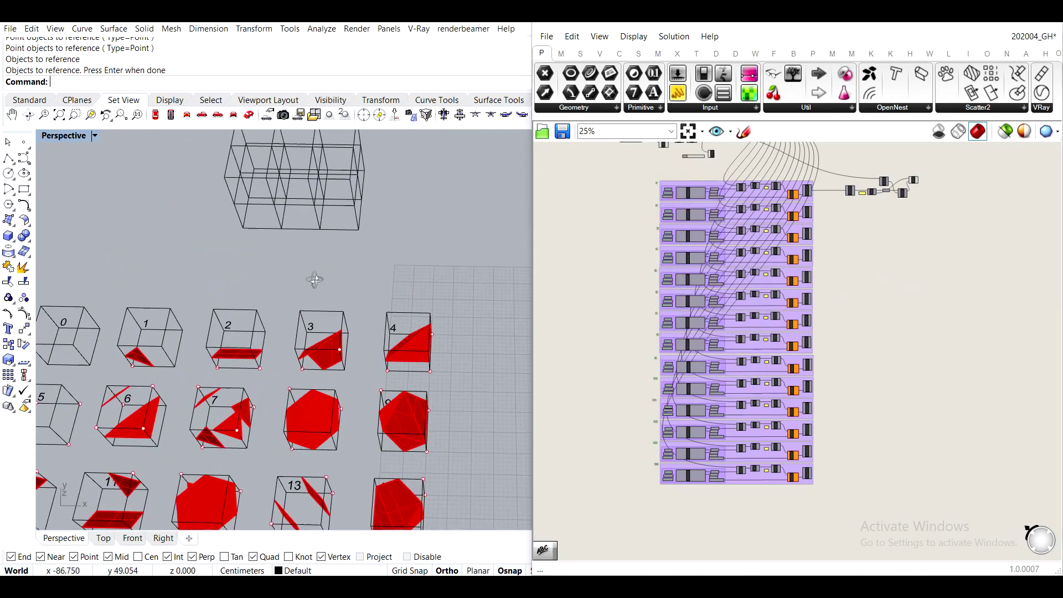
{"action": "scroll", "coordinate": [409, 274], "scroll_direction": "down", "scroll_amount": 2}
{"action": "scroll", "coordinate": [693, 178], "scroll_direction": "up", "scroll_amount": 1}
{"action": "scroll", "coordinate": [691, 176], "scroll_direction": "down", "scroll_amount": 1}
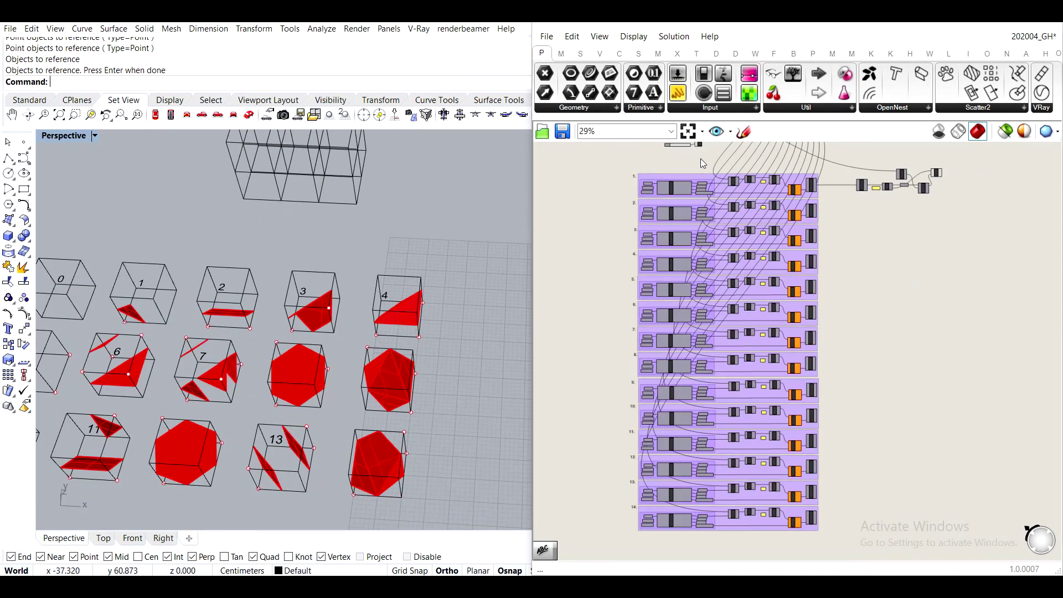
Preview the Tile var output parameters of all fourteen module groups, inspect the geometry and hide the preview again.
{"action": "left_click_drag", "start_coordinate": [683, 167], "coordinate": [714, 555]}
{"action": "middle_click", "coordinate": [713, 555]}
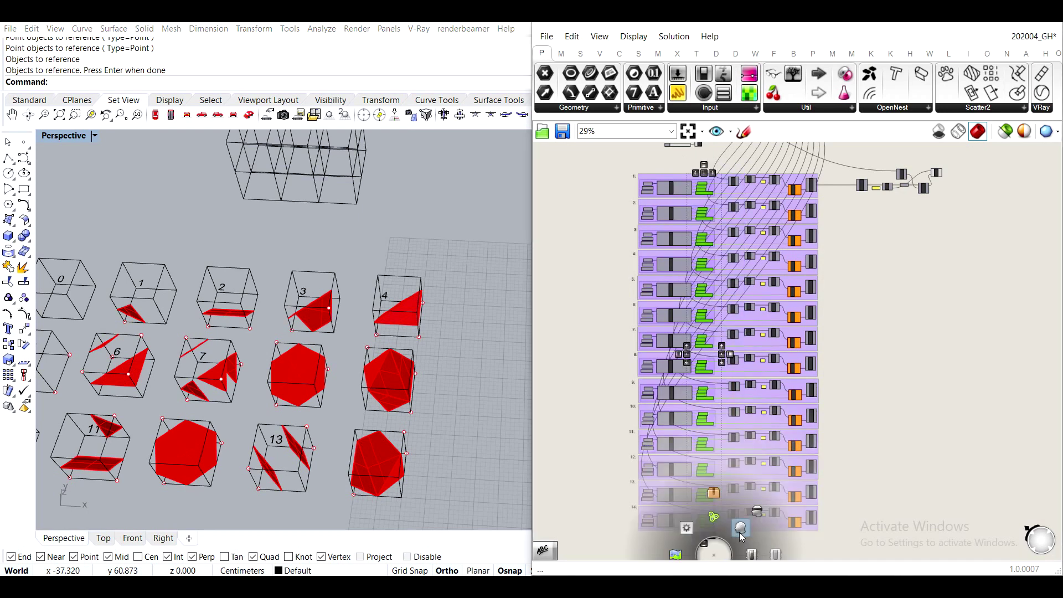
{"action": "left_click", "coordinate": [739, 532]}
{"action": "scroll", "coordinate": [340, 389], "scroll_direction": "down", "scroll_amount": 3}
{"action": "right_click_drag", "start_coordinate": [341, 387], "coordinate": [260, 404]}
{"action": "scroll", "coordinate": [260, 403], "scroll_direction": "up", "scroll_amount": 5}
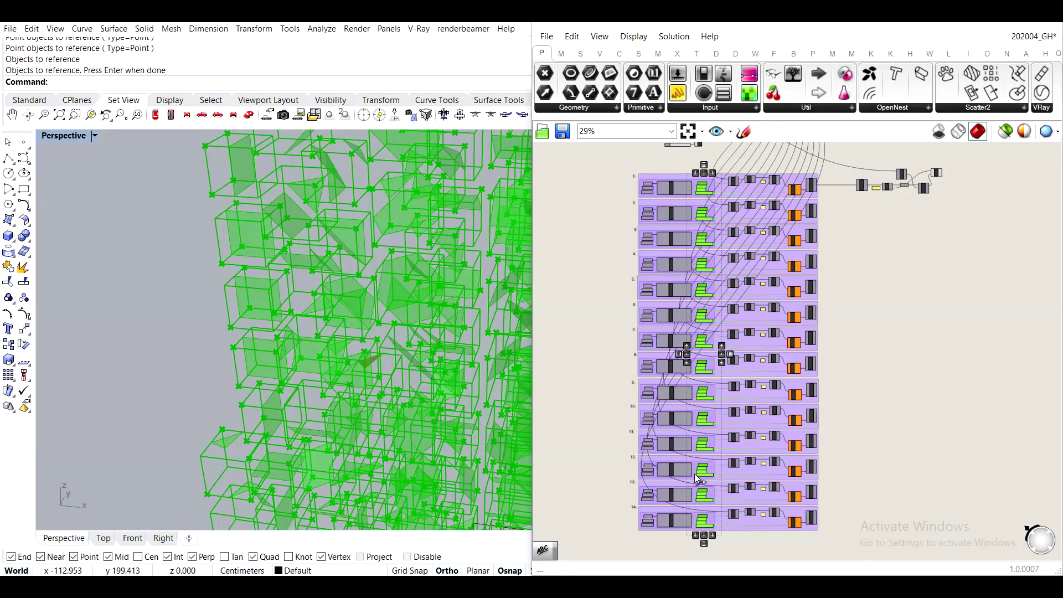
{"action": "middle_click", "coordinate": [730, 395]}
{"action": "left_click", "coordinate": [773, 351]}
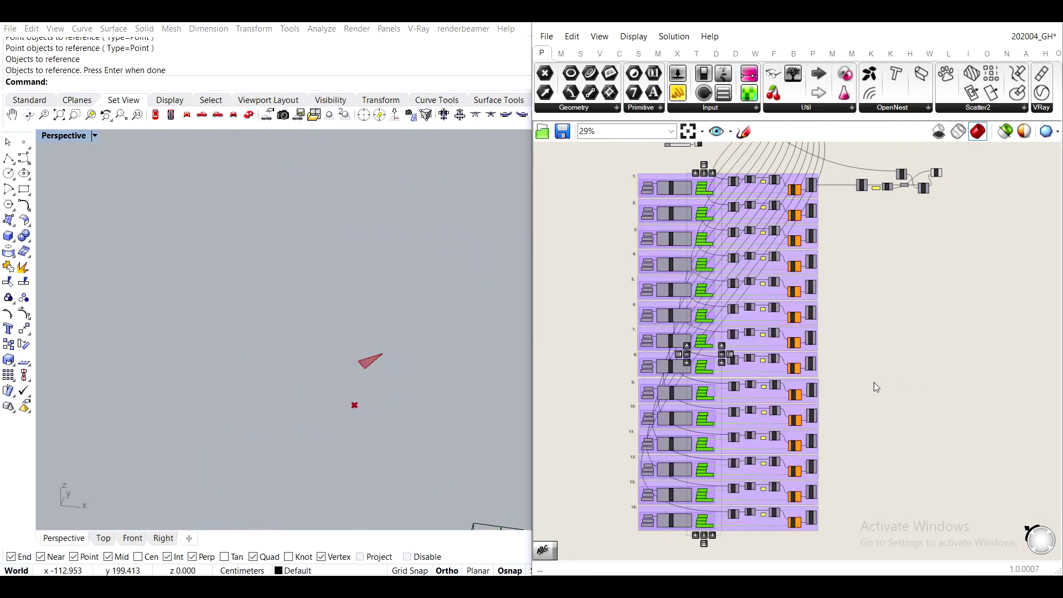
{"action": "scroll", "coordinate": [408, 361], "scroll_direction": "down", "scroll_amount": 5}
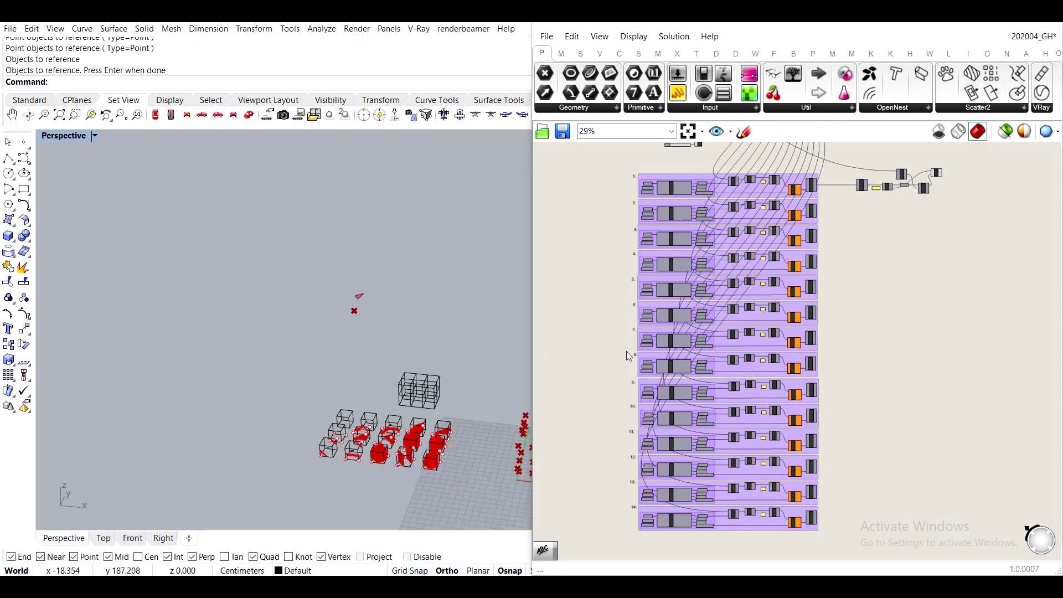
Examine the Ungroup, Split and Move chain beside the first module group and compare it with the previewed geometry.
{"action": "scroll", "coordinate": [773, 394], "scroll_direction": "up", "scroll_amount": 3}
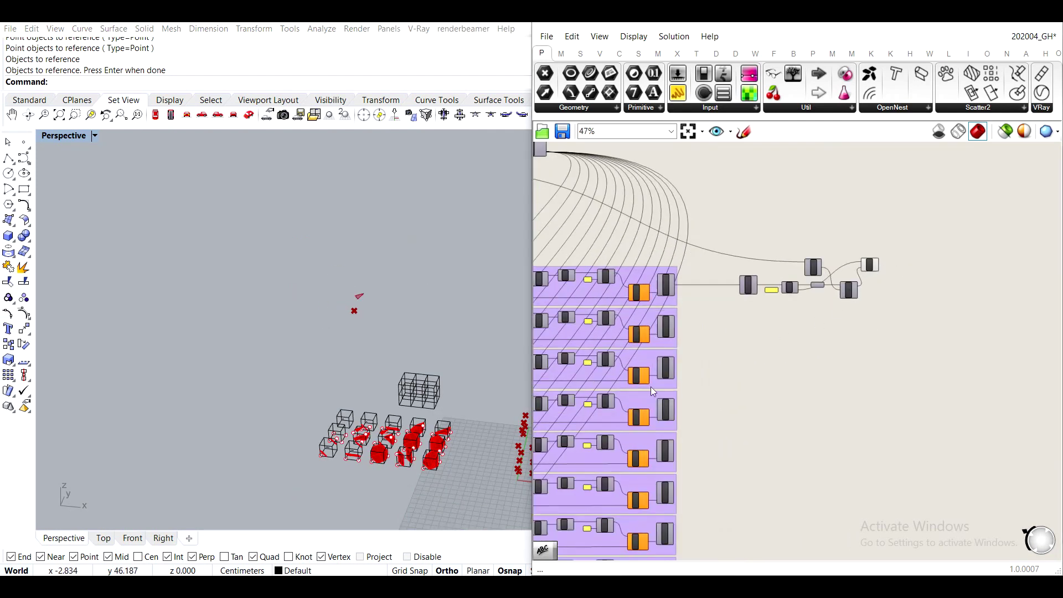
{"action": "right_click_drag", "start_coordinate": [504, 400], "coordinate": [368, 349], "text": "shift"}
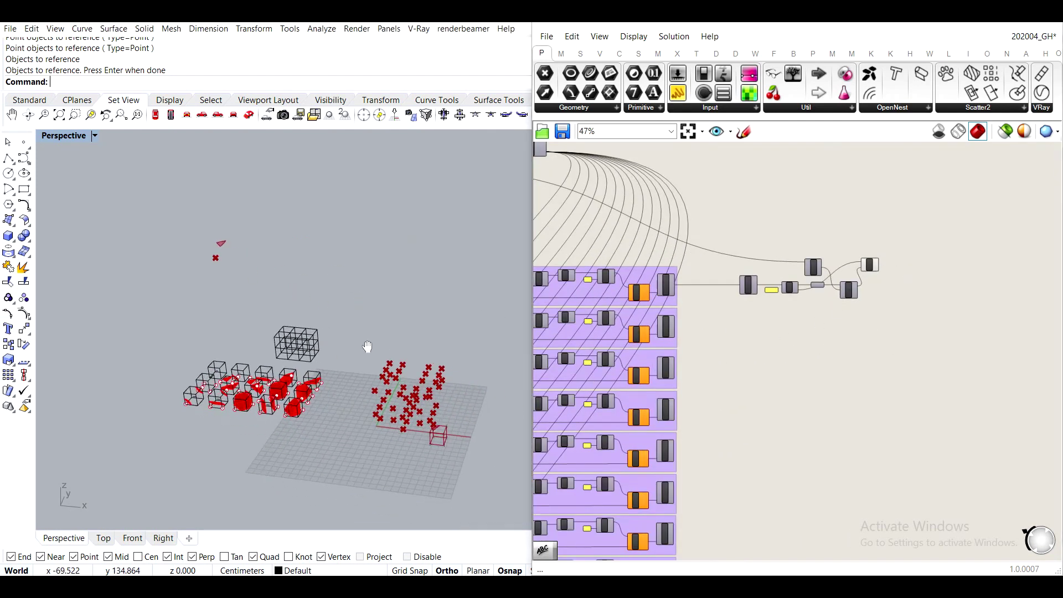
{"action": "scroll", "coordinate": [836, 259], "scroll_direction": "up", "scroll_amount": 4}
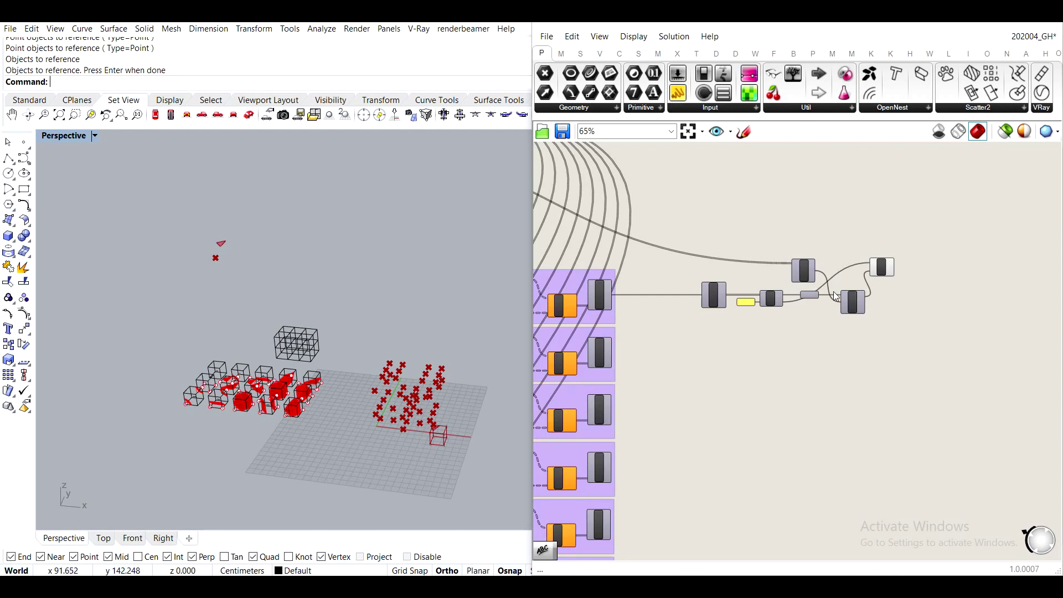
{"action": "left_click", "coordinate": [892, 272]}
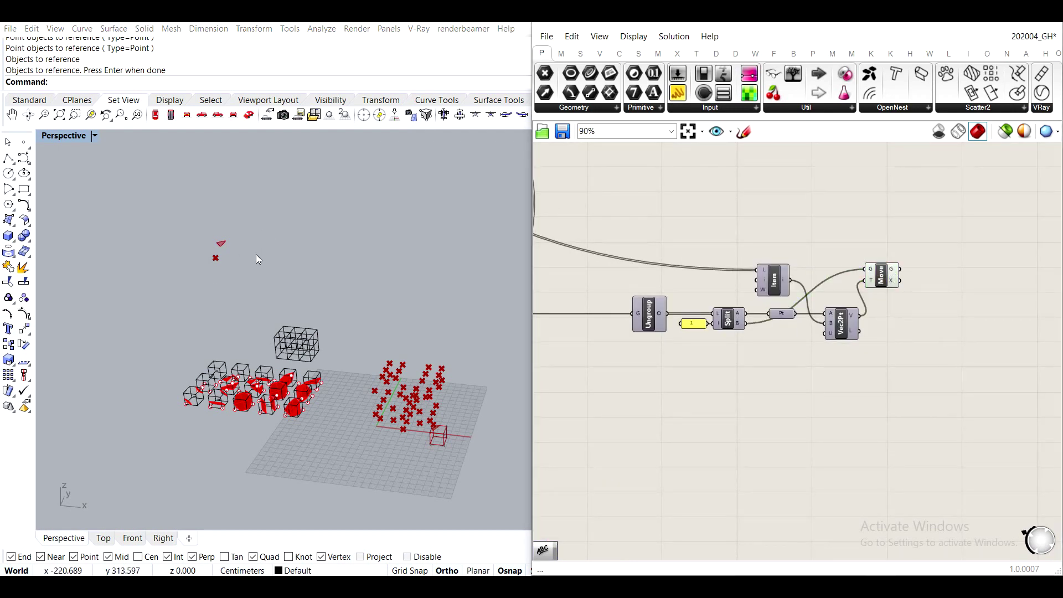
{"action": "scroll", "coordinate": [672, 298], "scroll_direction": "down", "scroll_amount": 3}
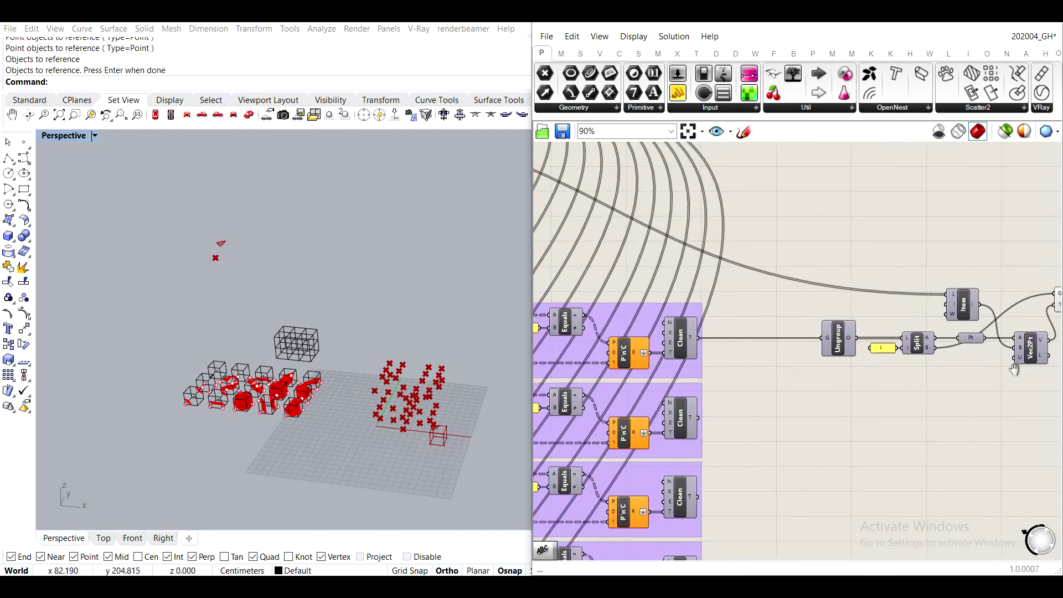
{"action": "right_click_drag", "start_coordinate": [714, 352], "coordinate": [801, 350]}
{"action": "scroll", "coordinate": [653, 276], "scroll_direction": "up", "scroll_amount": 3}
{"action": "scroll", "coordinate": [654, 276], "scroll_direction": "down", "scroll_amount": 3}
{"action": "scroll", "coordinate": [722, 269], "scroll_direction": "down", "scroll_amount": 5}
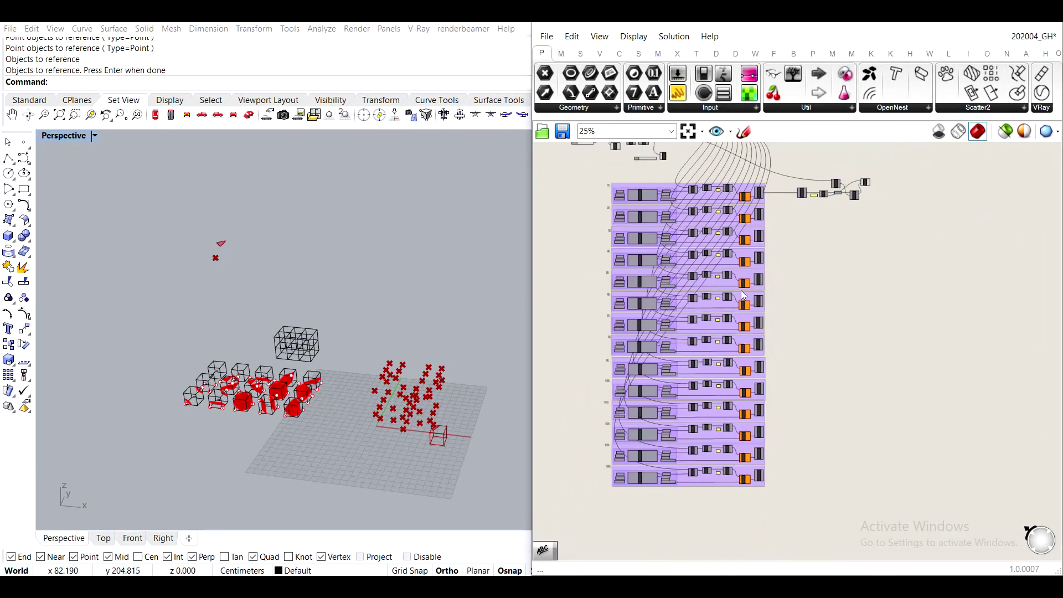
Select the first module group's P'n'C component to identify its geometry in the viewport, and deselect it.
{"action": "scroll", "coordinate": [722, 264], "scroll_direction": "up", "scroll_amount": 5}
{"action": "left_click", "coordinate": [720, 339]}
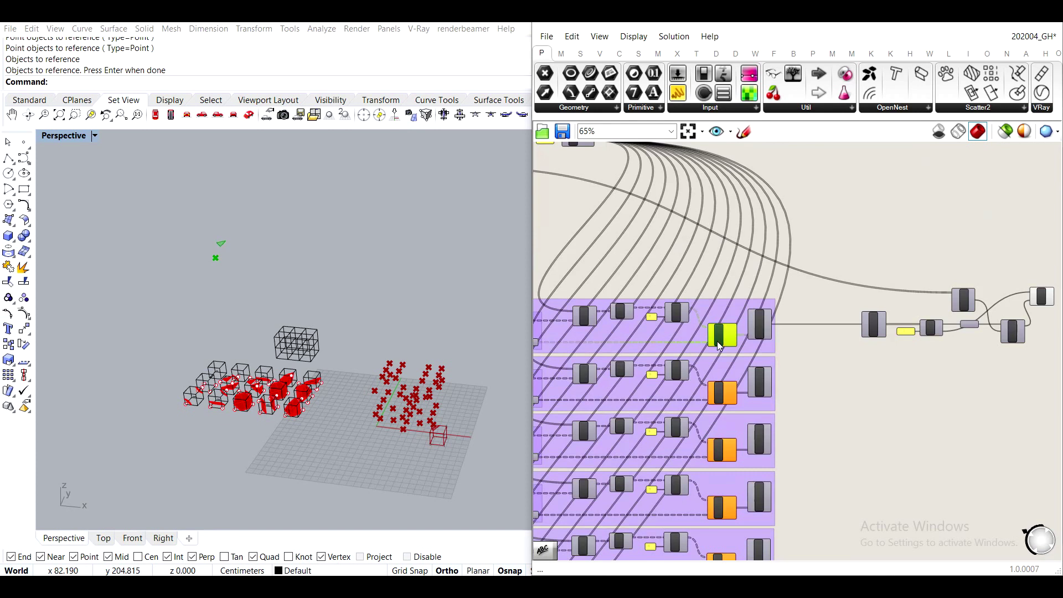
{"action": "left_click", "coordinate": [696, 284]}
{"action": "scroll", "coordinate": [698, 299], "scroll_direction": "down", "scroll_amount": 4}
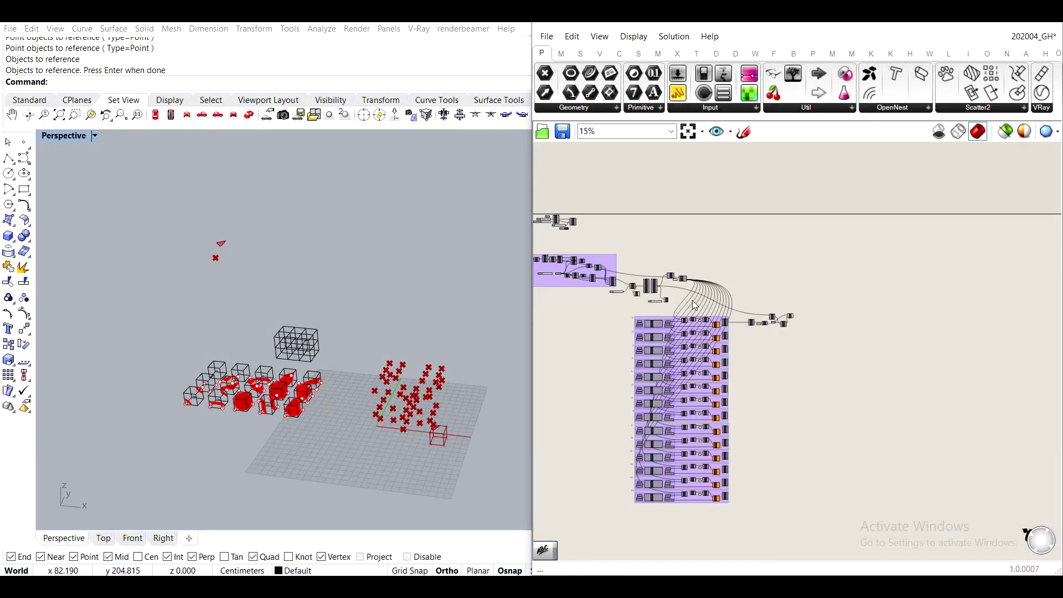
Turn off the preview of the P'n'C and Clean components in all fourteen module groups.
{"action": "scroll", "coordinate": [699, 314], "scroll_direction": "up", "scroll_amount": 1}
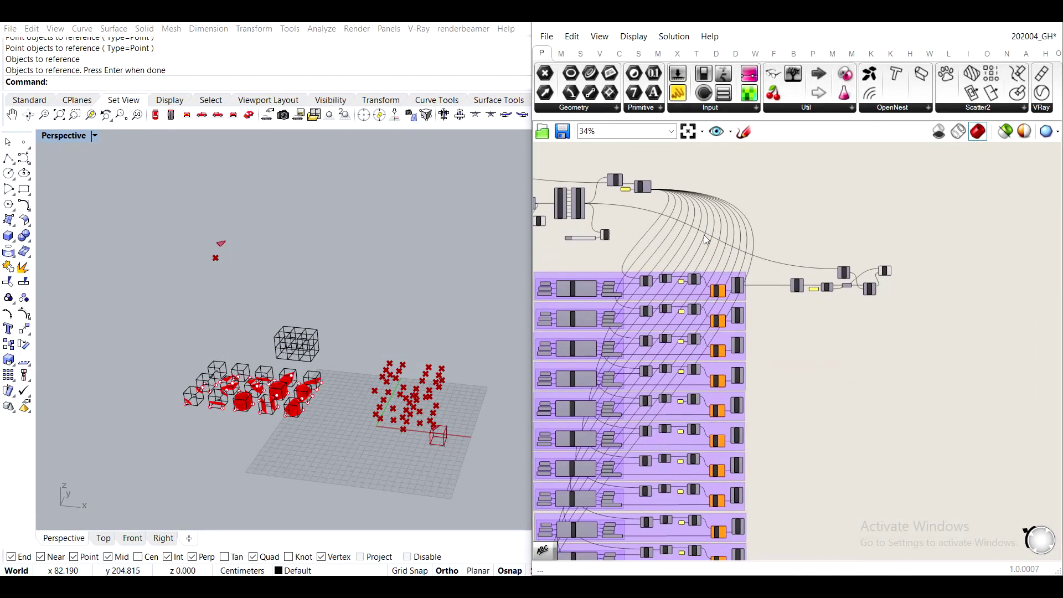
{"action": "left_click_drag", "start_coordinate": [686, 160], "coordinate": [768, 562]}
{"action": "right_click_drag", "start_coordinate": [768, 562], "coordinate": [736, 373]}
{"action": "scroll", "coordinate": [739, 378], "scroll_direction": "down", "scroll_amount": 2}
{"action": "left_click_drag", "start_coordinate": [791, 499], "coordinate": [704, 362]}
{"action": "middle_click", "coordinate": [709, 364]}
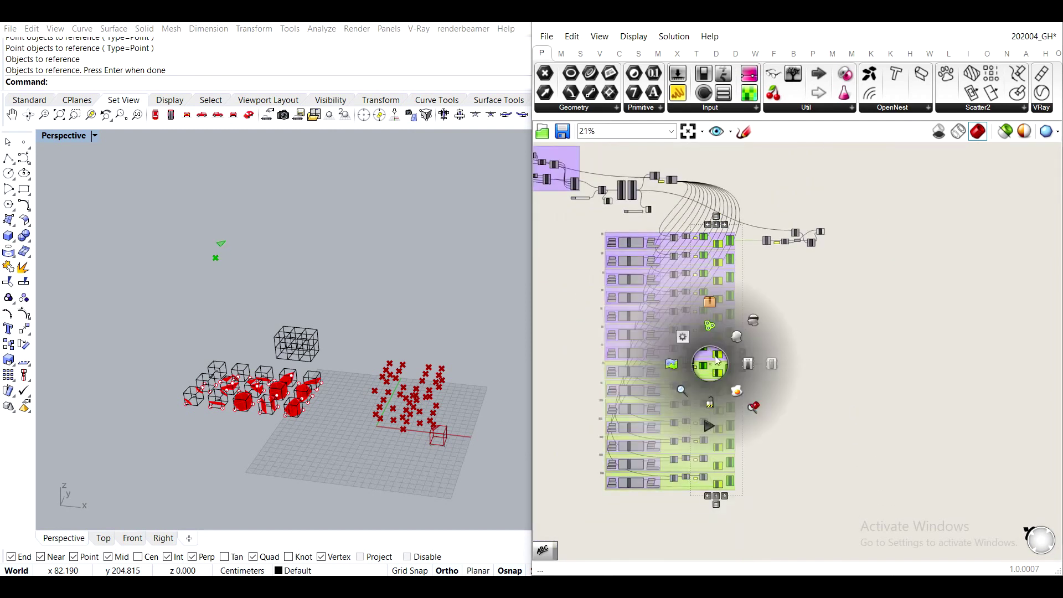
{"action": "left_click", "coordinate": [754, 321]}
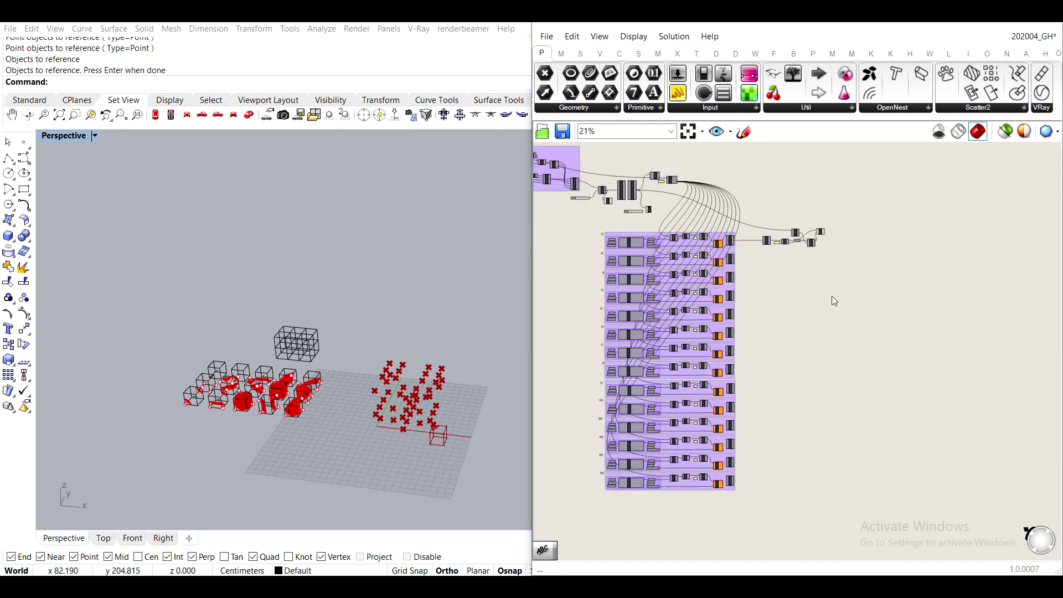
{"action": "scroll", "coordinate": [733, 372], "scroll_direction": "up", "scroll_amount": 4}
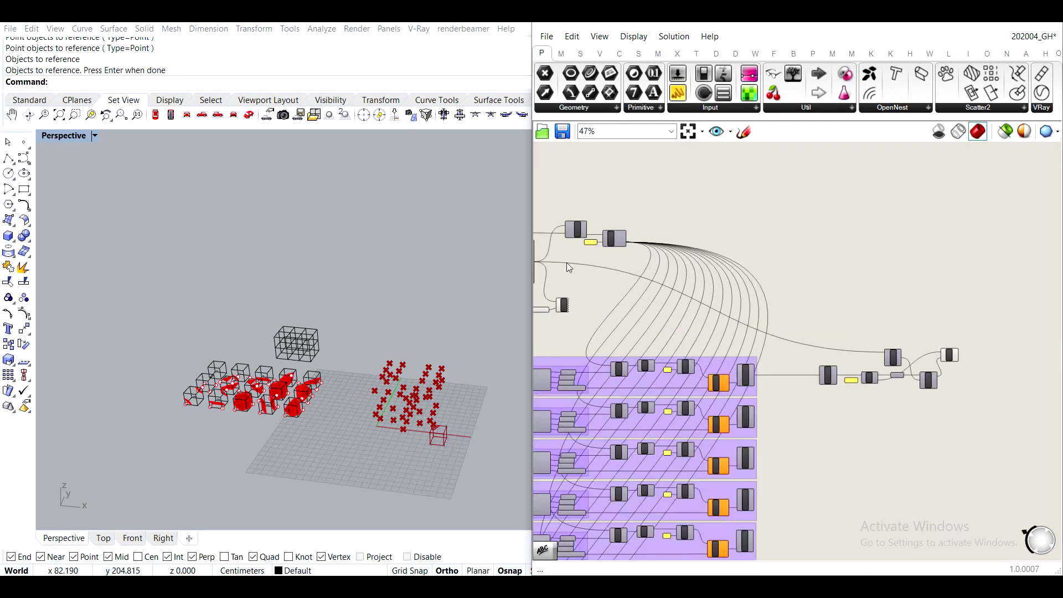
Set the box index slider feeding the Item component to 48.
{"action": "scroll", "coordinate": [797, 374], "scroll_direction": "up", "scroll_amount": 5}
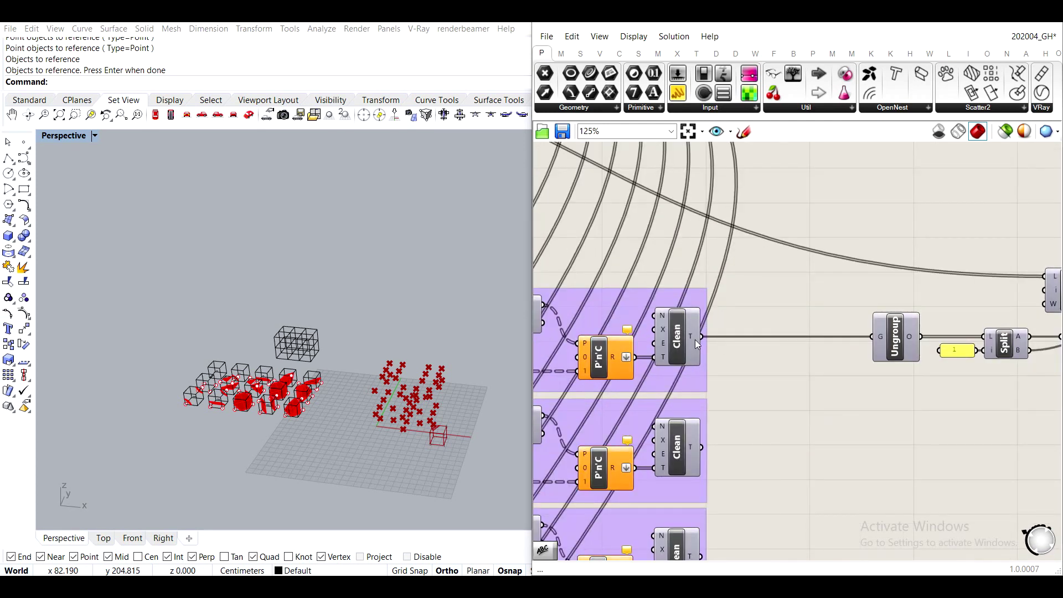
{"action": "scroll", "coordinate": [405, 426], "scroll_direction": "up", "scroll_amount": 5}
{"action": "scroll", "coordinate": [756, 321], "scroll_direction": "down", "scroll_amount": 5}
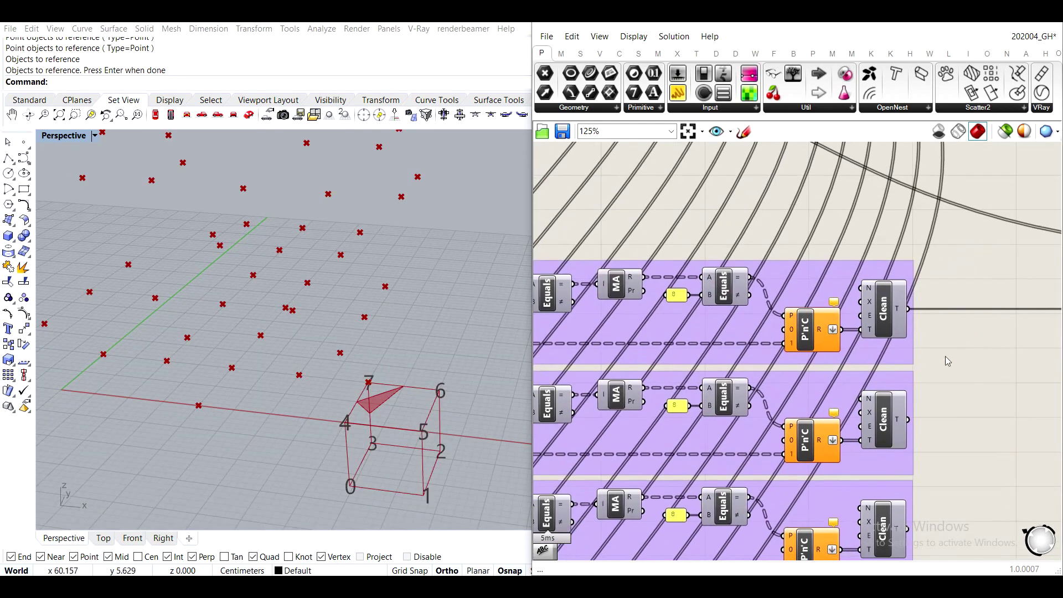
{"action": "scroll", "coordinate": [631, 277], "scroll_direction": "up", "scroll_amount": 7}
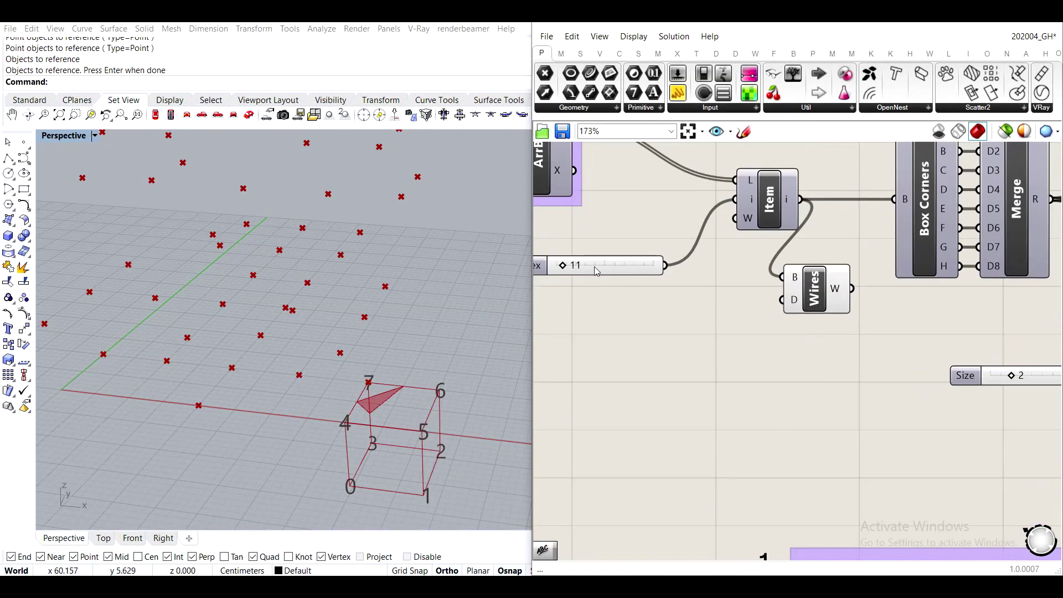
{"action": "left_click_drag", "start_coordinate": [564, 270], "coordinate": [588, 273]}
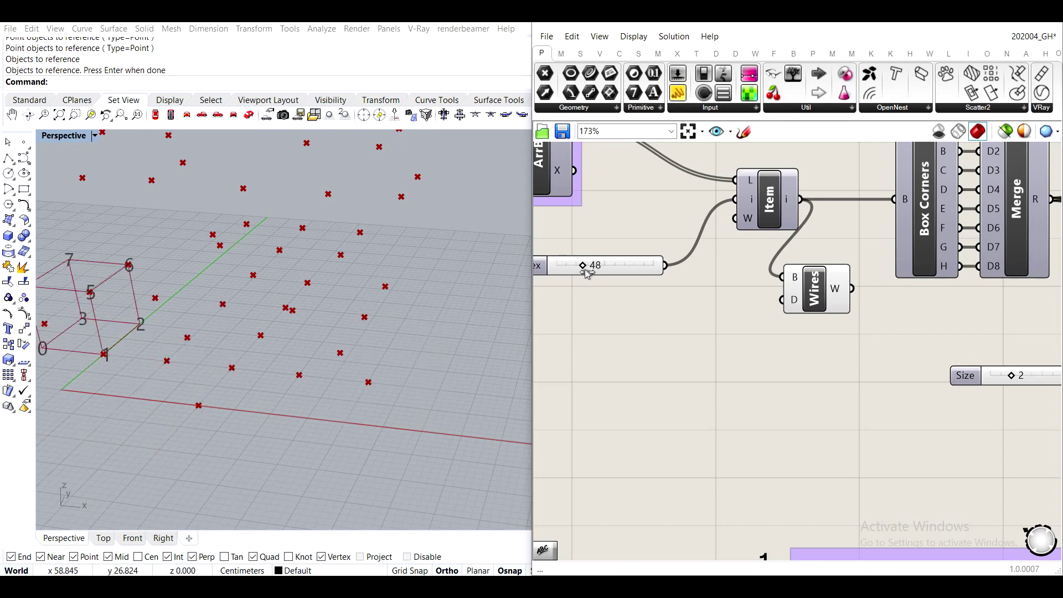
Examine the selected target box's numbered corners and points in the viewport and compare them with the numbered module boxes.
{"action": "right_click_drag", "start_coordinate": [69, 314], "coordinate": [213, 338], "text": "shift"}
{"action": "scroll", "coordinate": [338, 346], "scroll_direction": "up", "scroll_amount": 6}
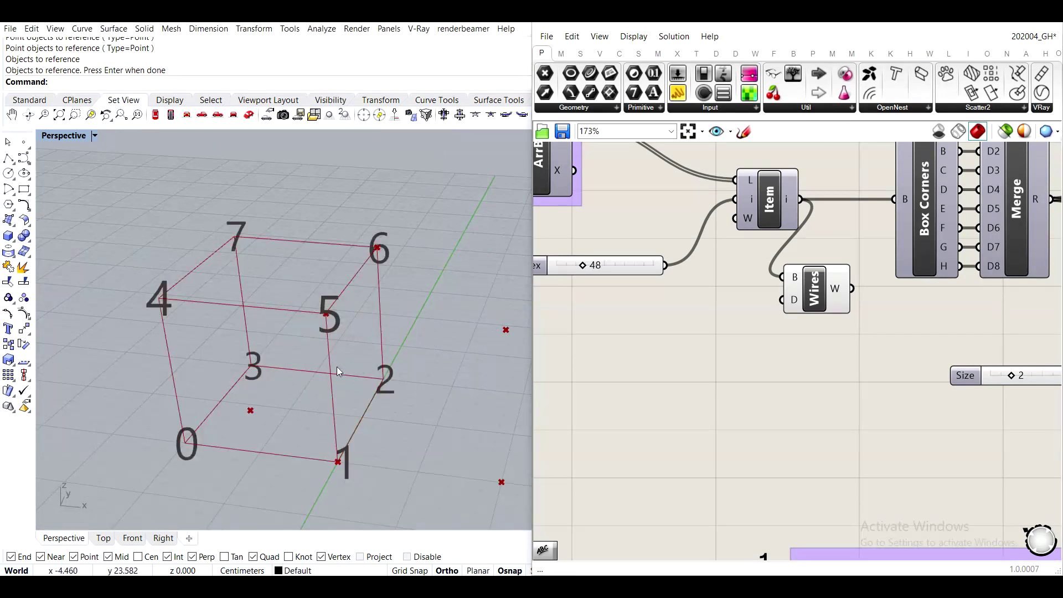
{"action": "scroll", "coordinate": [441, 299], "scroll_direction": "down", "scroll_amount": 6}
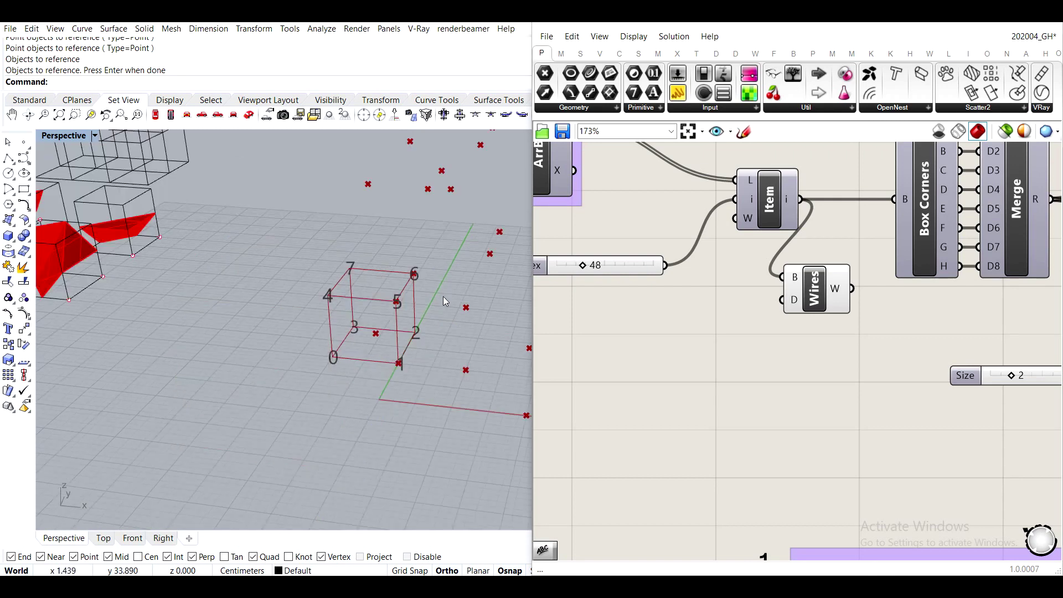
{"action": "scroll", "coordinate": [348, 329], "scroll_direction": "up", "scroll_amount": 8}
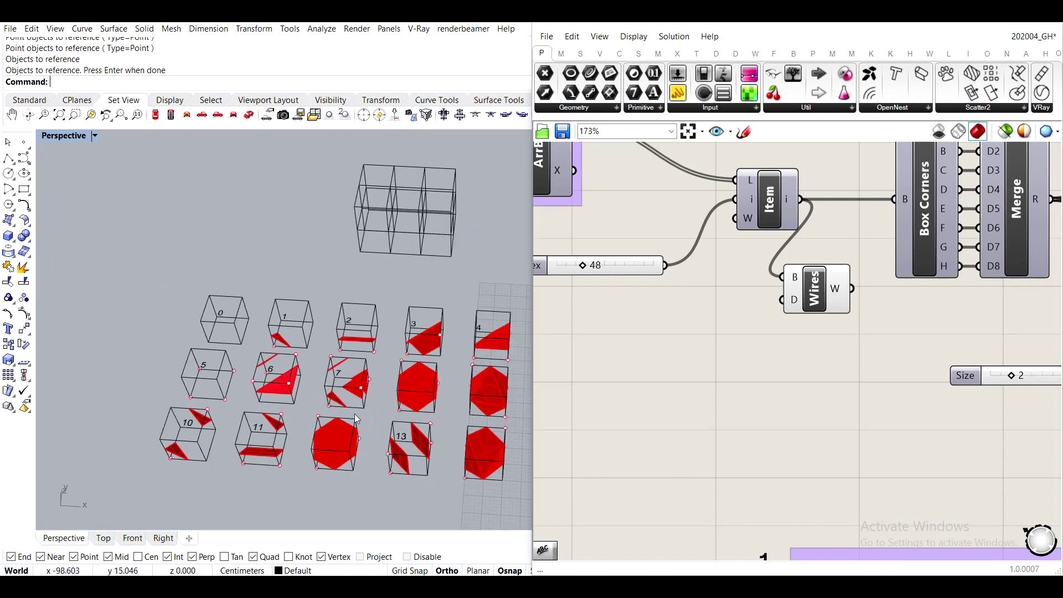
{"action": "right_click_drag", "start_coordinate": [381, 378], "coordinate": [268, 380], "text": "shift"}
{"action": "scroll", "coordinate": [222, 341], "scroll_direction": "up", "scroll_amount": 5}
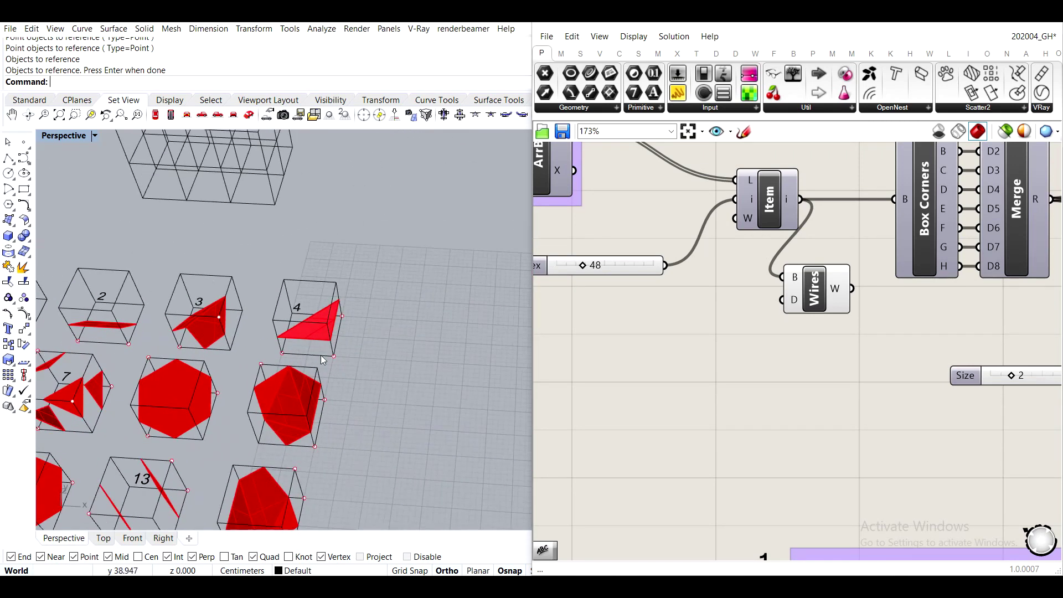
{"action": "scroll", "coordinate": [353, 308], "scroll_direction": "down", "scroll_amount": 8}
{"action": "right_click_drag", "start_coordinate": [475, 358], "coordinate": [304, 334], "text": "shift"}
{"action": "scroll", "coordinate": [304, 335], "scroll_direction": "up", "scroll_amount": 3}
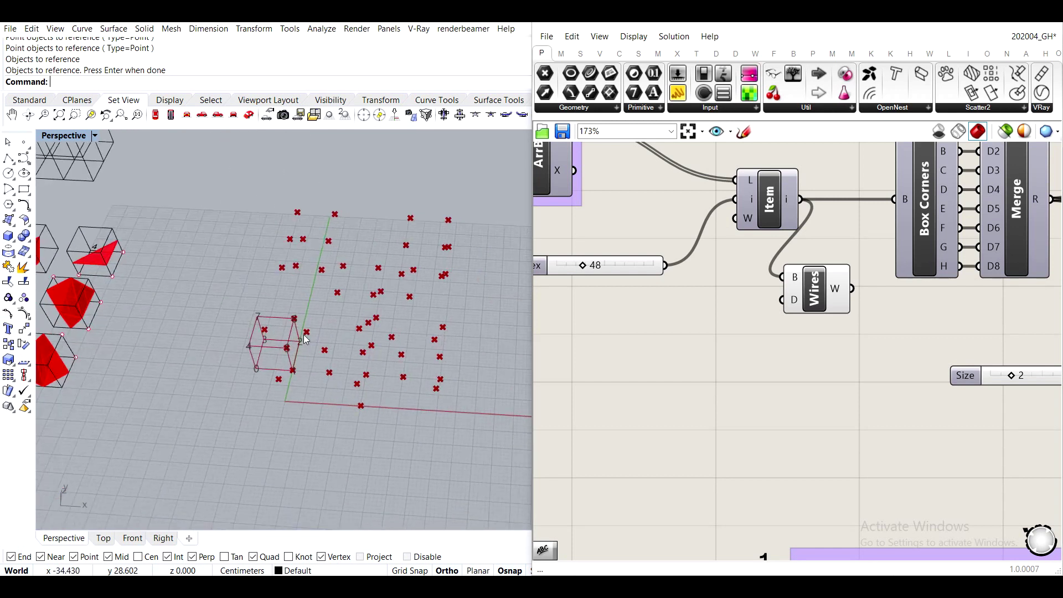
{"action": "scroll", "coordinate": [278, 353], "scroll_direction": "up", "scroll_amount": 5}
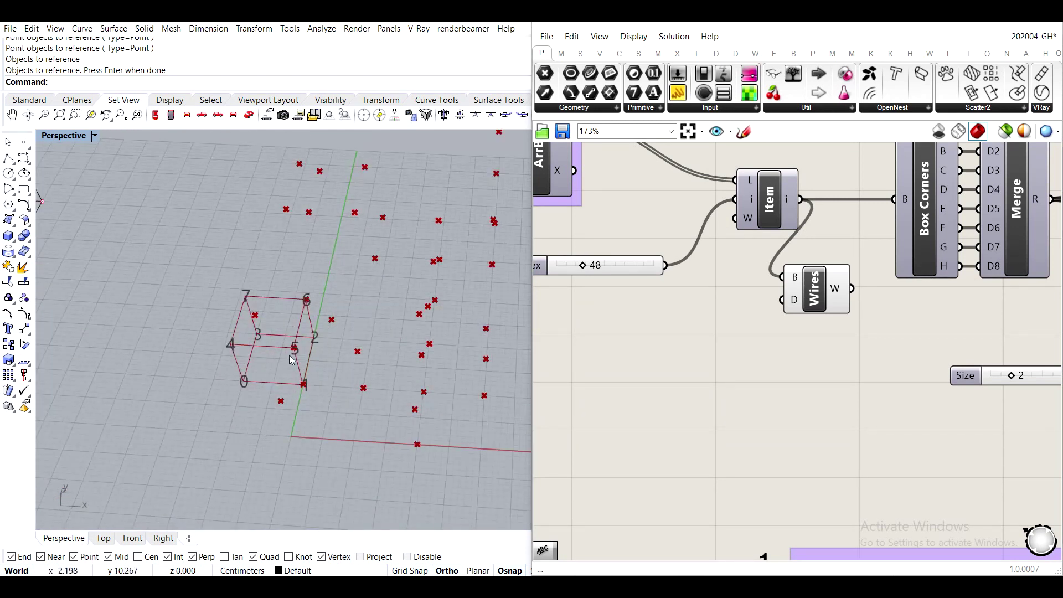
Wire a temporary panel to the fourth module group's Clean output, read its contents and delete the panel.
{"action": "scroll", "coordinate": [831, 387], "scroll_direction": "down", "scroll_amount": 5}
{"action": "right_click_drag", "start_coordinate": [959, 524], "coordinate": [684, 255]}
{"action": "right_click_drag", "start_coordinate": [915, 386], "coordinate": [708, 384]}
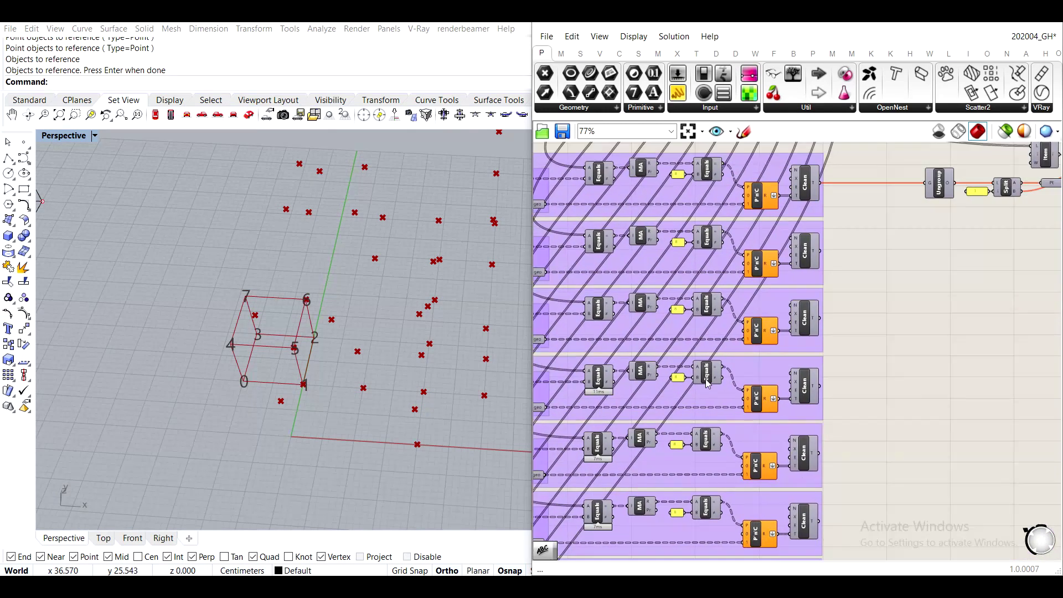
{"action": "scroll", "coordinate": [789, 397], "scroll_direction": "up", "scroll_amount": 4}
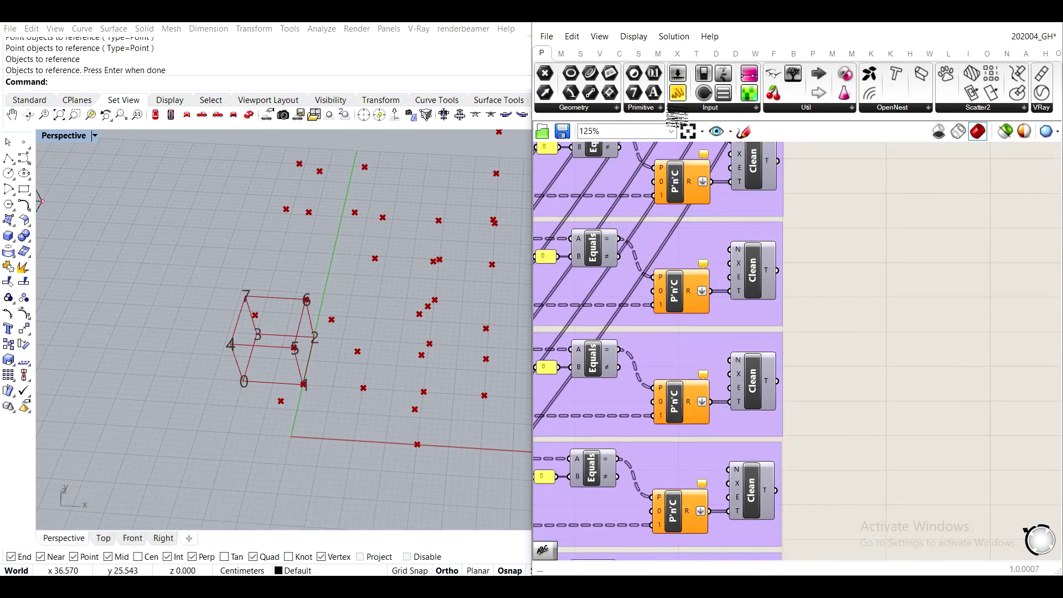
{"action": "left_click_drag", "start_coordinate": [685, 101], "coordinate": [867, 324]}
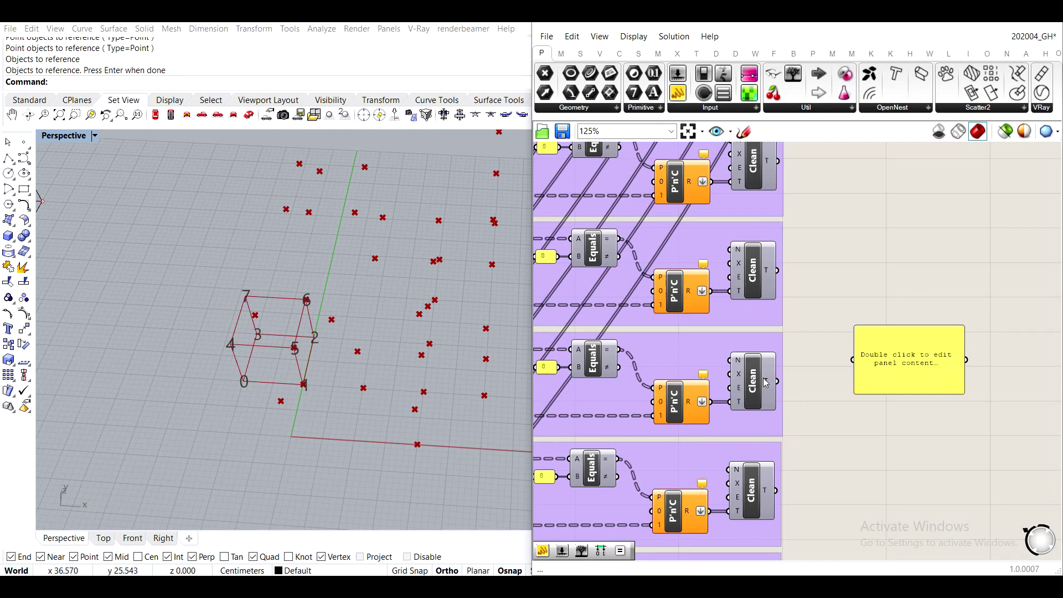
{"action": "left_click_drag", "start_coordinate": [778, 382], "coordinate": [895, 385]}
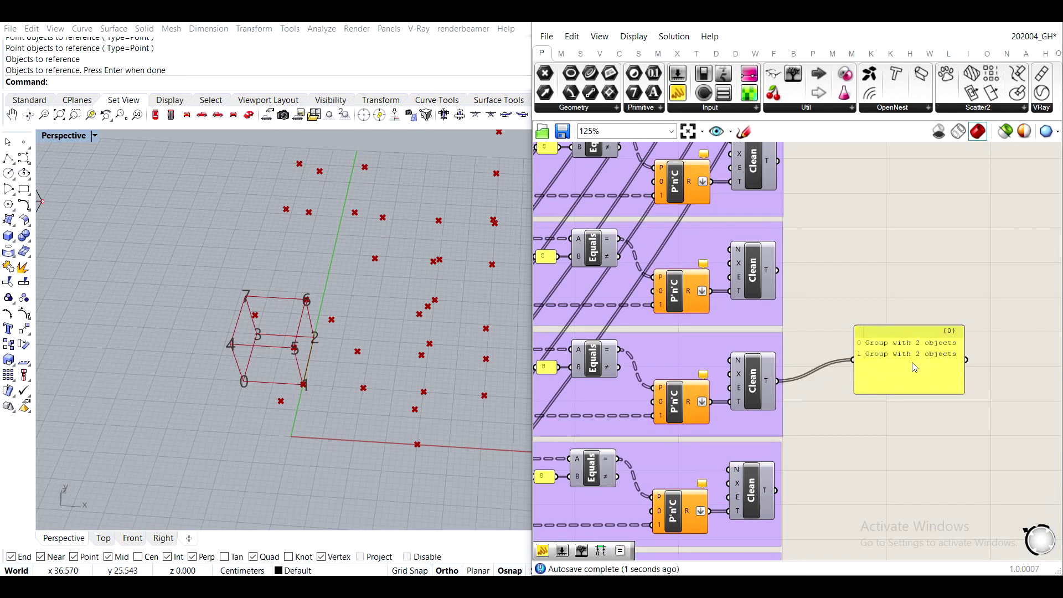
{"action": "right_click_drag", "start_coordinate": [408, 382], "coordinate": [421, 383]}
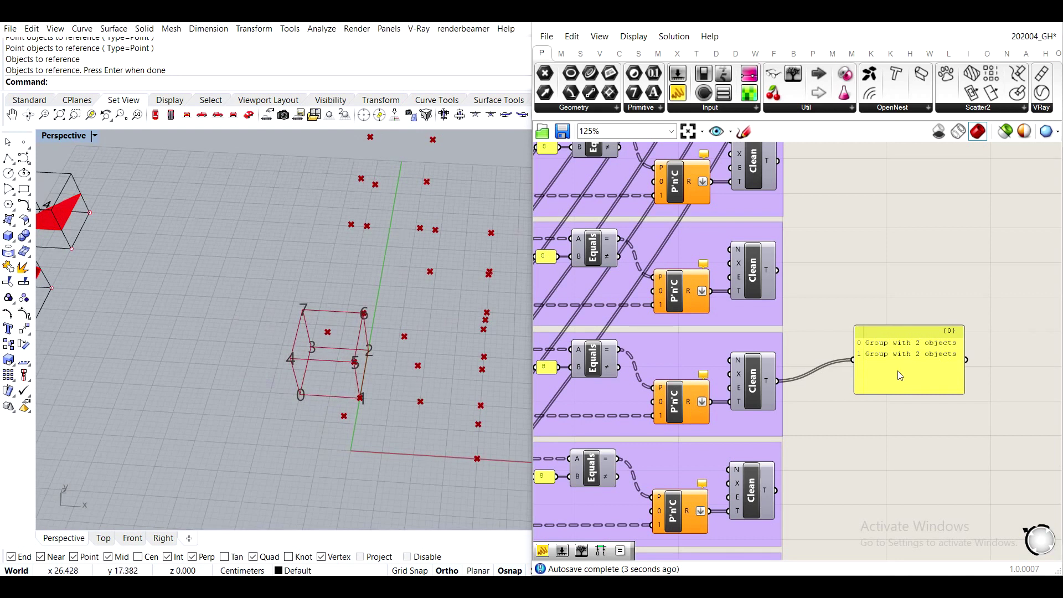
{"action": "left_click", "coordinate": [912, 361]}
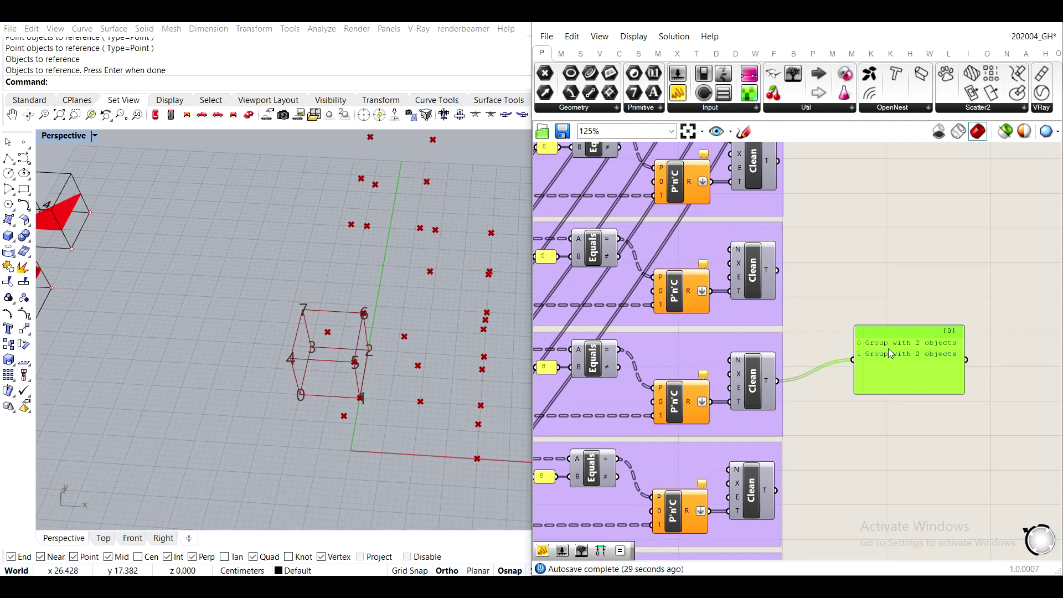
{"action": "key", "text": "Delete"}
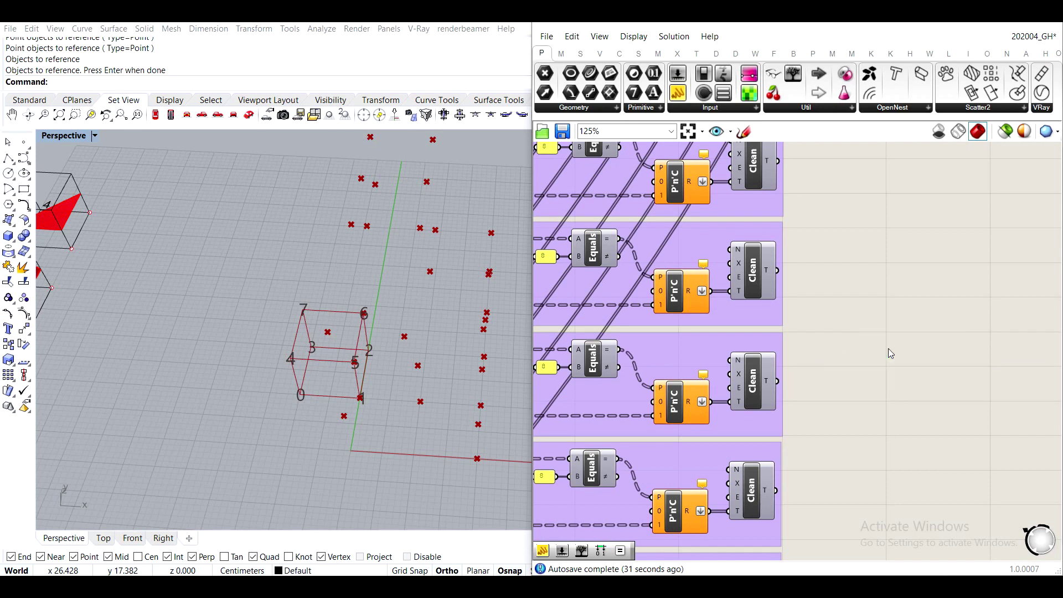
Add a Merge component in the empty canvas area beside the module groups.
{"action": "scroll", "coordinate": [889, 348], "scroll_direction": "down", "scroll_amount": 2}
{"action": "right_click_drag", "start_coordinate": [930, 162], "coordinate": [815, 299]}
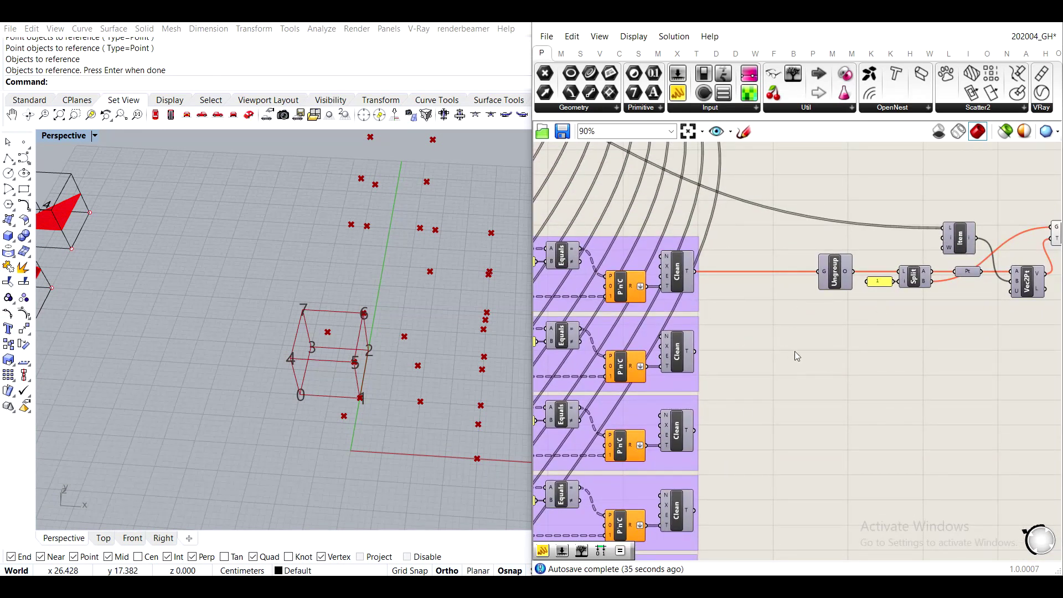
{"action": "scroll", "coordinate": [796, 311], "scroll_direction": "down", "scroll_amount": 5}
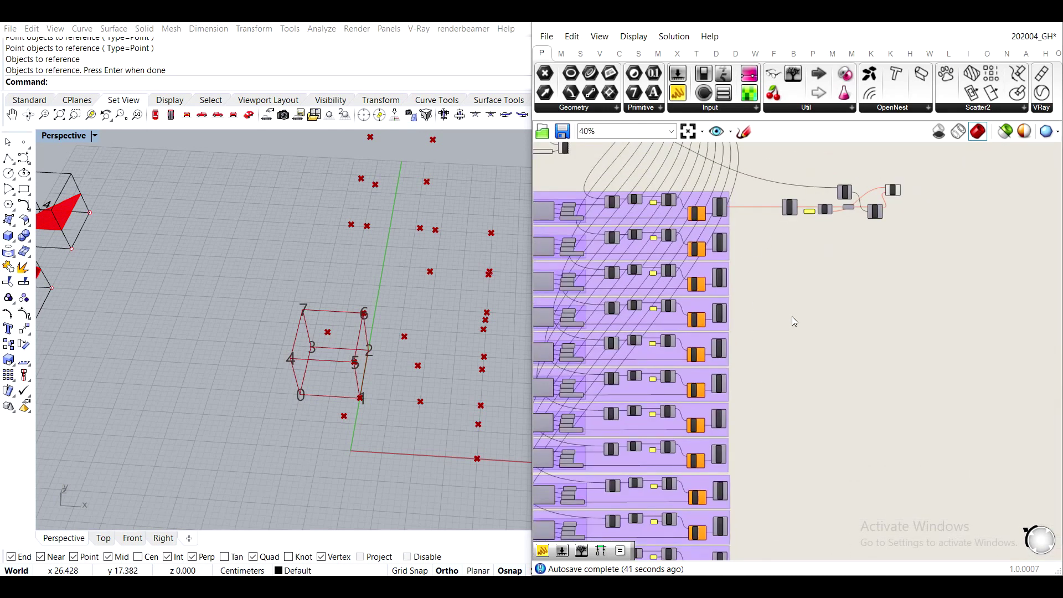
{"action": "scroll", "coordinate": [726, 205], "scroll_direction": "up", "scroll_amount": 5}
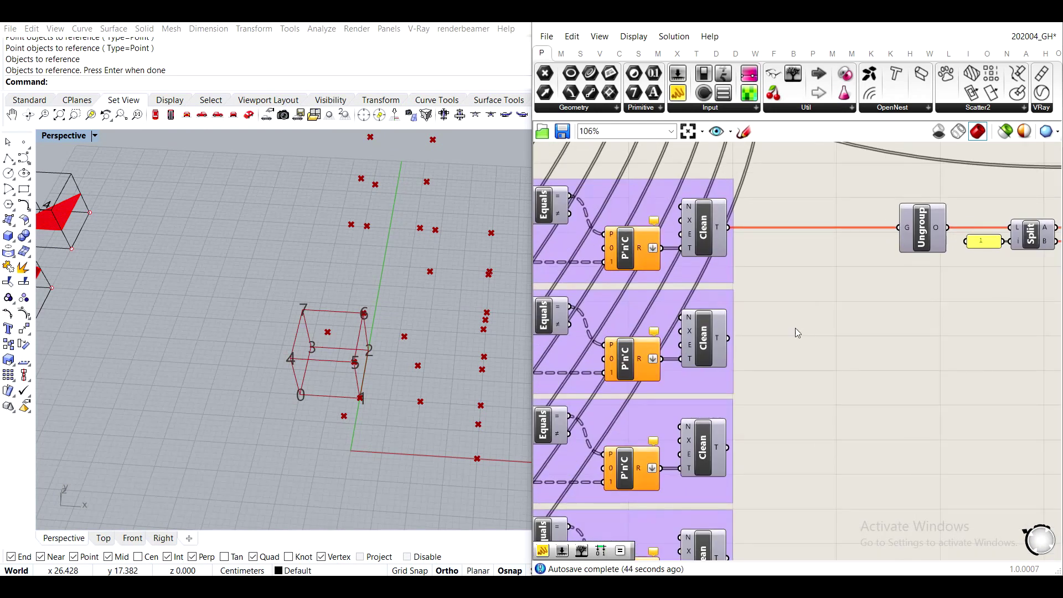
{"action": "scroll", "coordinate": [795, 331], "scroll_direction": "down", "scroll_amount": 4}
{"action": "double_click", "coordinate": [780, 340]}
{"action": "type", "text": "merge"}
{"action": "left_click", "coordinate": [752, 325]}
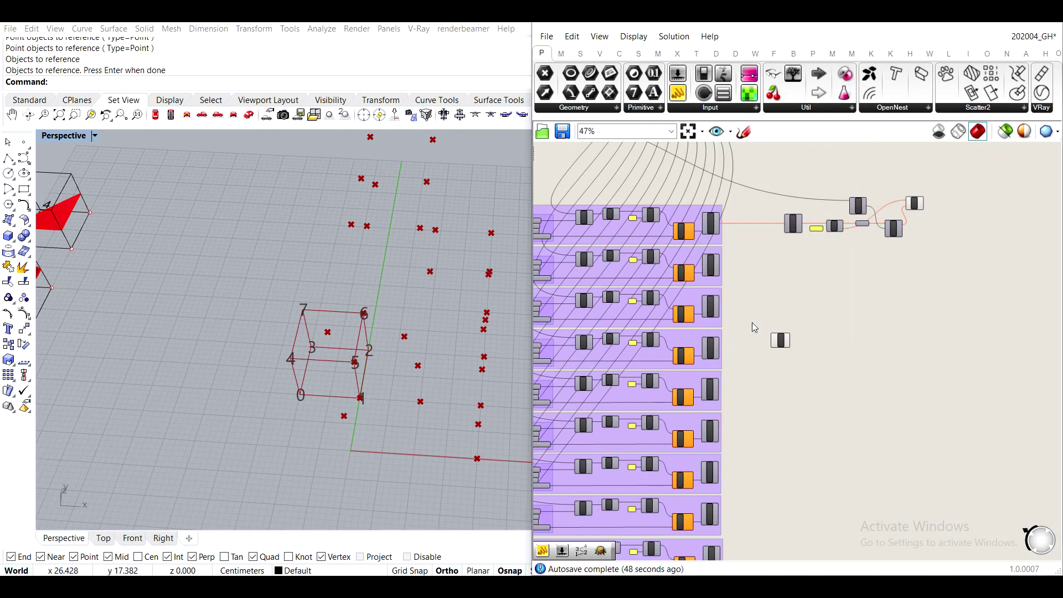
Connect the Clean outputs of the first five module groups to Merge inputs D1 to D5 in order.
{"action": "scroll", "coordinate": [753, 325], "scroll_direction": "up", "scroll_amount": 1}
{"action": "left_click_drag", "start_coordinate": [726, 435], "coordinate": [685, 291]}
{"action": "scroll", "coordinate": [679, 293], "scroll_direction": "up", "scroll_amount": 5}
{"action": "left_click_drag", "start_coordinate": [613, 304], "coordinate": [664, 275]}
{"action": "left_click_drag", "start_coordinate": [614, 435], "coordinate": [758, 327]}
{"action": "left_click_drag", "start_coordinate": [617, 308], "coordinate": [727, 339]}
{"action": "left_click_drag", "start_coordinate": [617, 438], "coordinate": [755, 247]}
{"action": "left_click_drag", "start_coordinate": [619, 319], "coordinate": [731, 255]}
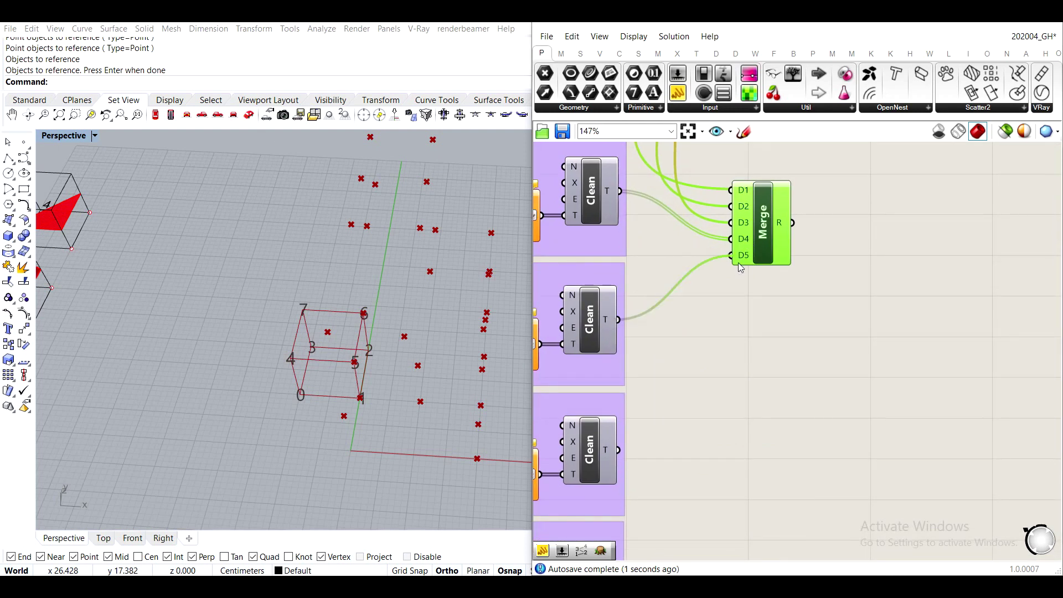
Connect the Clean outputs of module groups six to ten to Merge inputs D6 to D10 in order.
{"action": "left_click_drag", "start_coordinate": [618, 453], "coordinate": [769, 451]}
{"action": "right_click_drag", "start_coordinate": [765, 419], "coordinate": [782, 166]}
{"action": "left_click_drag", "start_coordinate": [687, 292], "coordinate": [770, 228]}
{"action": "left_click_drag", "start_coordinate": [635, 200], "coordinate": [772, 417]}
{"action": "right_click_drag", "start_coordinate": [773, 417], "coordinate": [779, 212]}
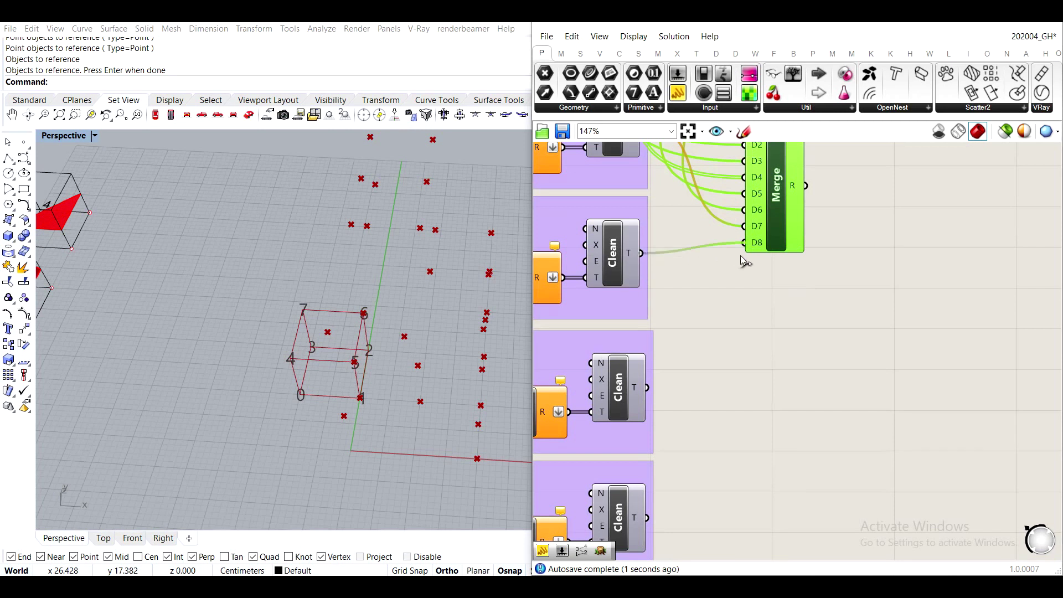
{"action": "right_click_drag", "start_coordinate": [677, 344], "coordinate": [698, 263]}
{"action": "left_click_drag", "start_coordinate": [805, 150], "coordinate": [806, 371]}
{"action": "left_click_drag", "start_coordinate": [668, 441], "coordinate": [789, 394]}
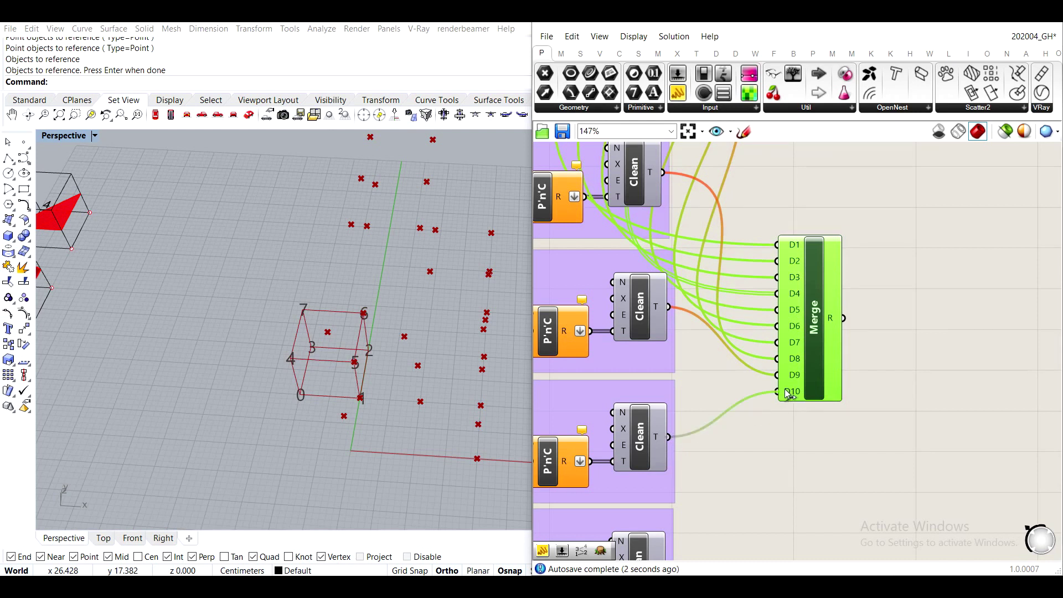
Connect the Clean outputs of the last four module groups to Merge inputs D11 to D14 in order.
{"action": "right_click_drag", "start_coordinate": [783, 454], "coordinate": [663, 385]}
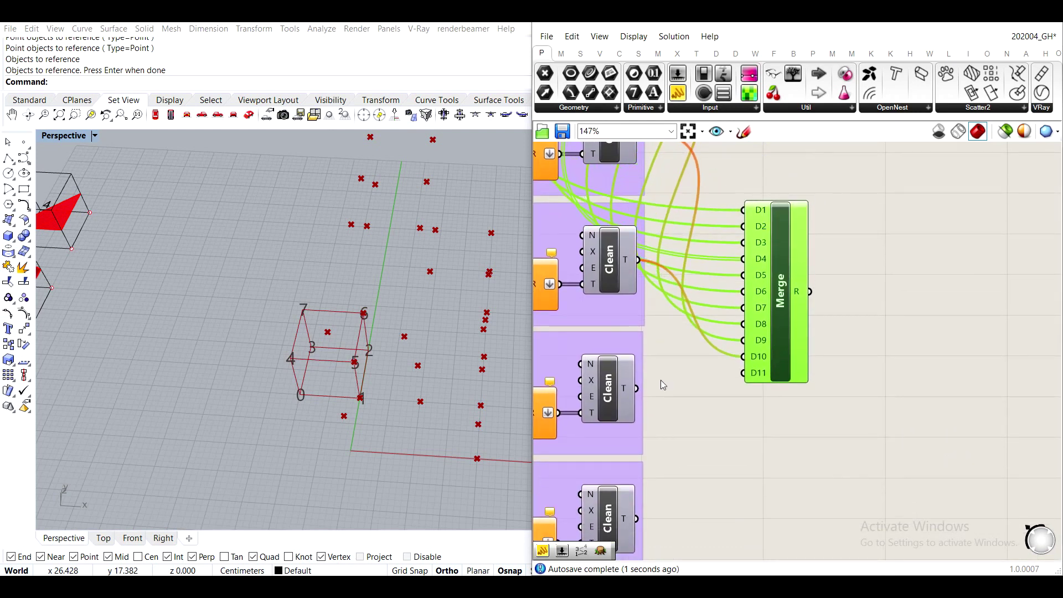
{"action": "left_click_drag", "start_coordinate": [637, 388], "coordinate": [743, 373]}
{"action": "right_click_drag", "start_coordinate": [757, 492], "coordinate": [803, 392]}
{"action": "left_click_drag", "start_coordinate": [803, 392], "coordinate": [795, 422]}
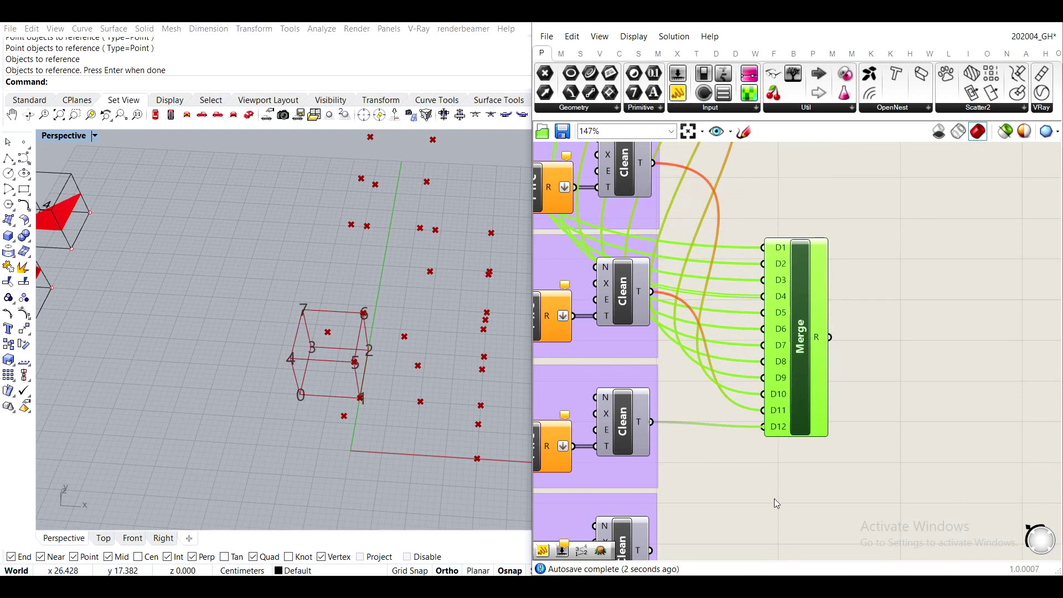
{"action": "right_click_drag", "start_coordinate": [773, 475], "coordinate": [785, 337]}
{"action": "left_click_drag", "start_coordinate": [797, 274], "coordinate": [803, 404]}
{"action": "left_click_drag", "start_coordinate": [662, 415], "coordinate": [778, 436]}
{"action": "right_click_drag", "start_coordinate": [805, 476], "coordinate": [798, 359]}
{"action": "left_click_drag", "start_coordinate": [797, 279], "coordinate": [796, 353]}
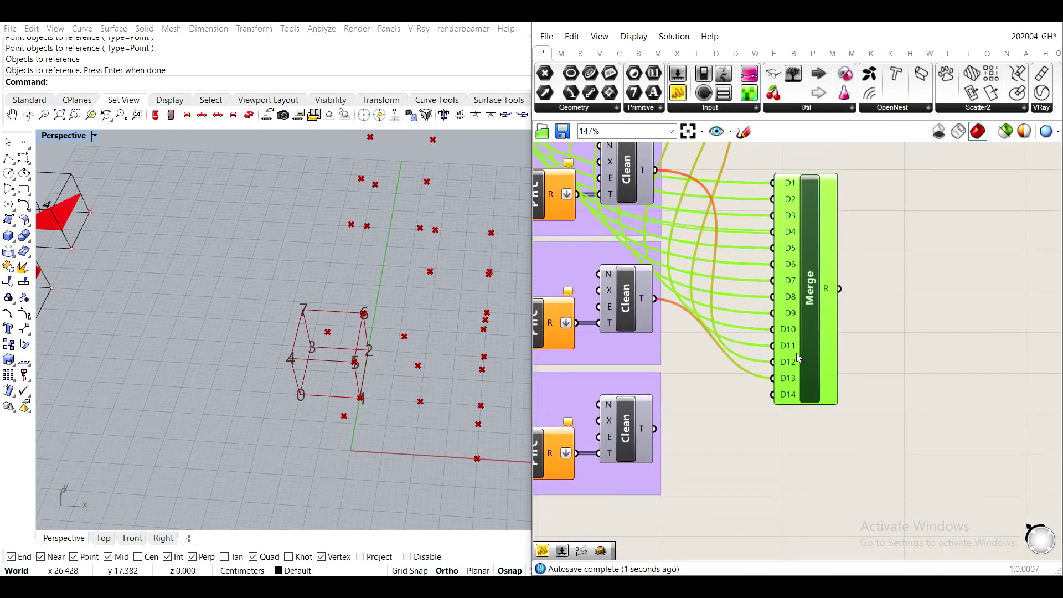
{"action": "left_click_drag", "start_coordinate": [655, 430], "coordinate": [790, 392]}
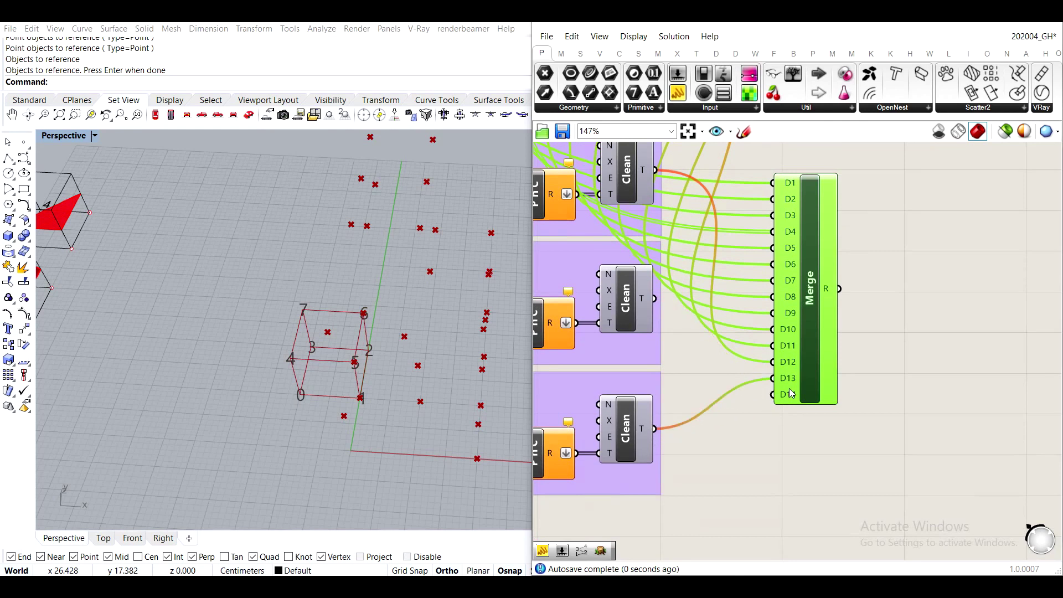
{"action": "left_click_drag", "start_coordinate": [653, 298], "coordinate": [774, 379]}
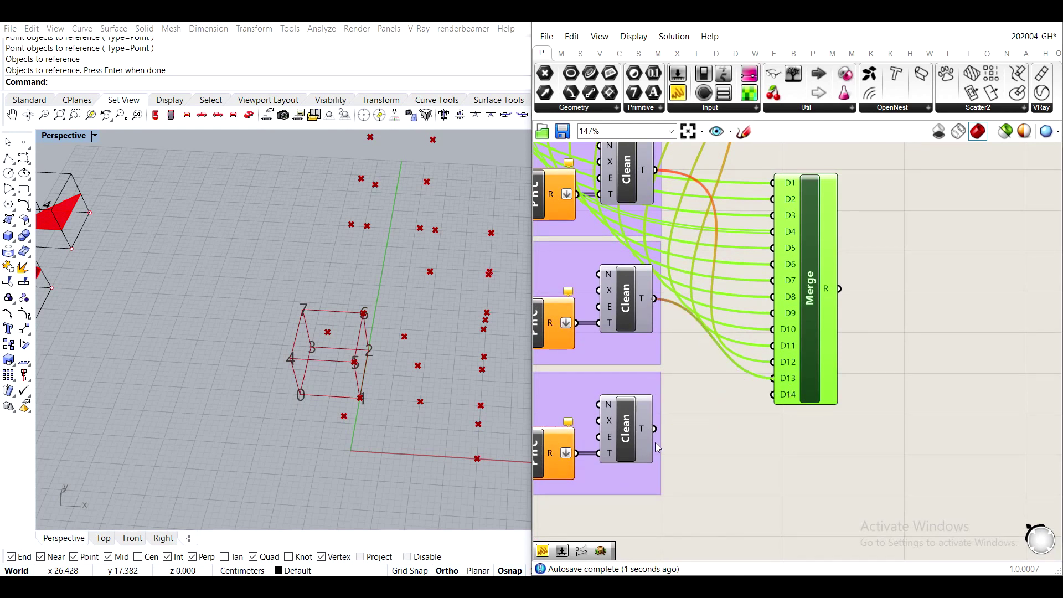
{"action": "left_click_drag", "start_coordinate": [655, 430], "coordinate": [782, 397]}
Move the Merge component up beside the first module group and shift the Ungroup, Split and Move chain away from it.
{"action": "scroll", "coordinate": [788, 394], "scroll_direction": "down", "scroll_amount": 10}
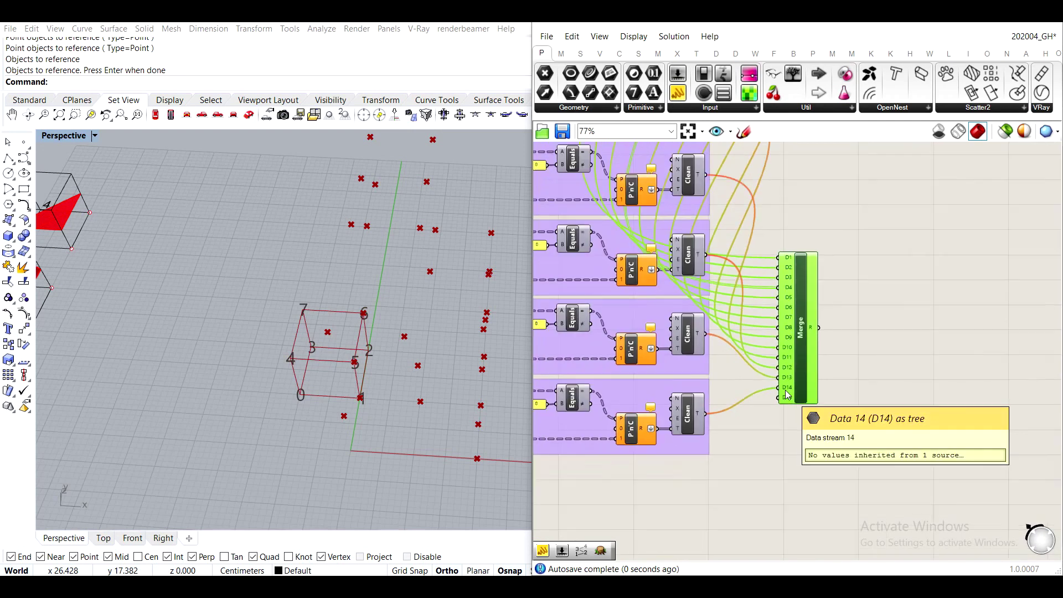
{"action": "right_click_drag", "start_coordinate": [737, 438], "coordinate": [701, 480]}
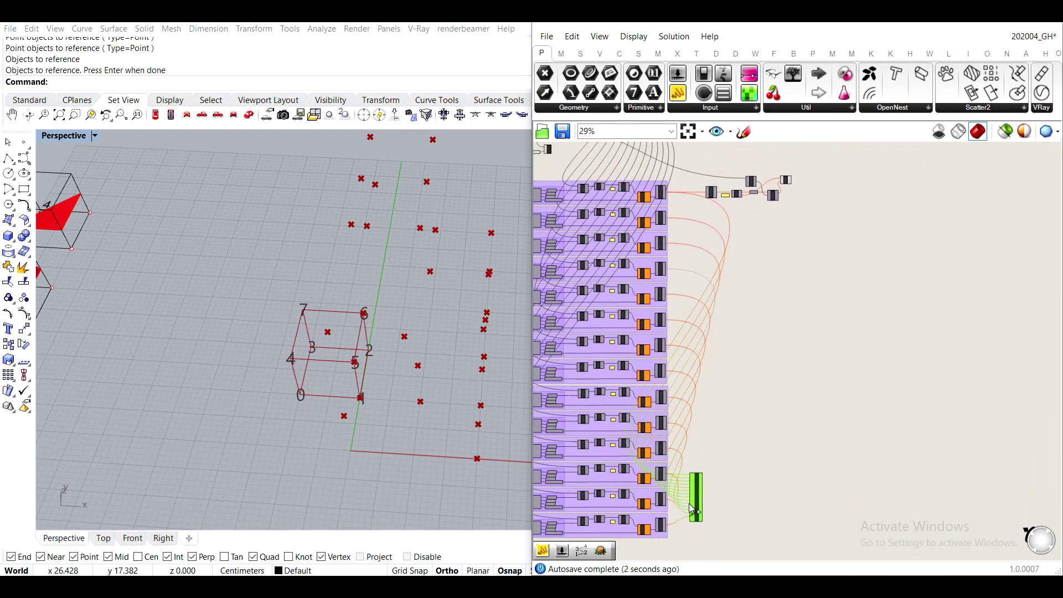
{"action": "left_click_drag", "start_coordinate": [699, 512], "coordinate": [695, 205]}
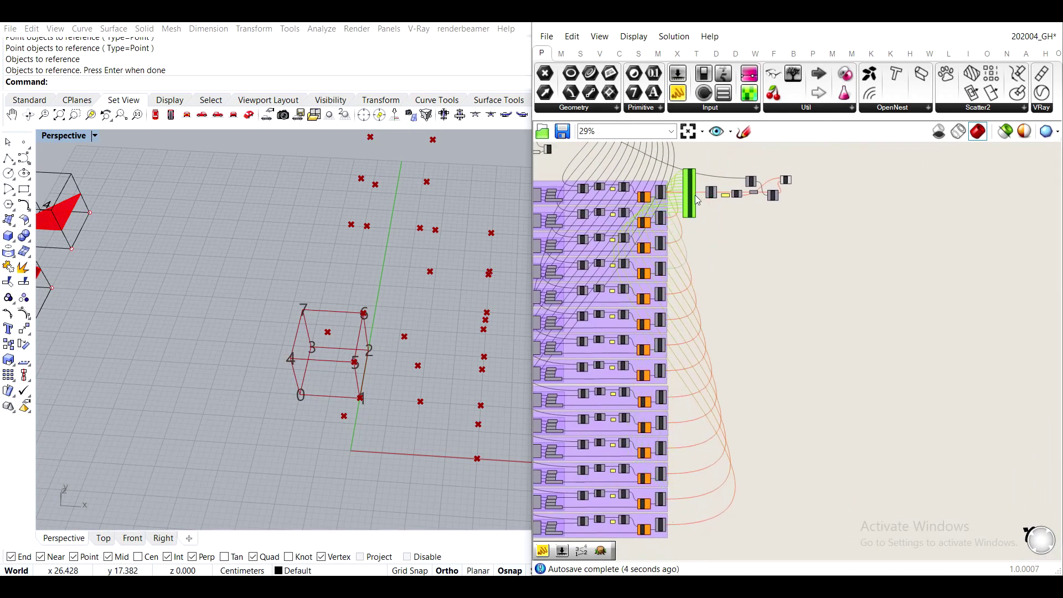
{"action": "scroll", "coordinate": [696, 198], "scroll_direction": "up", "scroll_amount": 5}
{"action": "scroll", "coordinate": [696, 195], "scroll_direction": "up", "scroll_amount": 3}
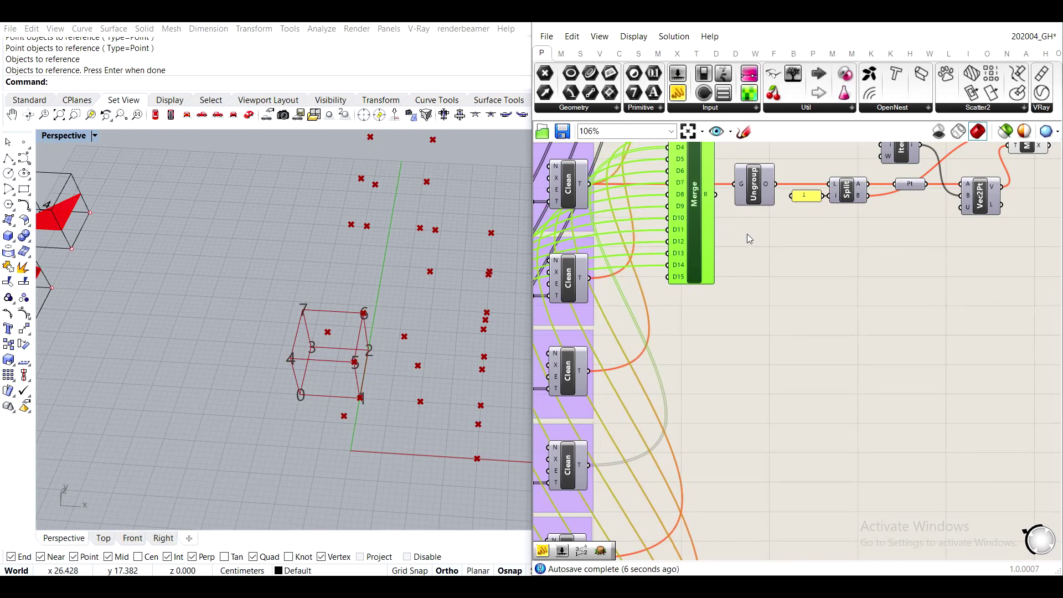
{"action": "scroll", "coordinate": [649, 294], "scroll_direction": "down", "scroll_amount": 3}
{"action": "left_click_drag", "start_coordinate": [870, 380], "coordinate": [594, 227]}
{"action": "left_click_drag", "start_coordinate": [671, 312], "coordinate": [811, 303]}
{"action": "left_click", "coordinate": [748, 370]}
Connect the Merge result to the Ungroup input in place of the first module group's Clean output, and select the Merge component.
{"action": "left_click_drag", "start_coordinate": [582, 344], "coordinate": [684, 338]}
{"action": "scroll", "coordinate": [697, 327], "scroll_direction": "up", "scroll_amount": 4}
{"action": "left_click", "coordinate": [676, 332]}
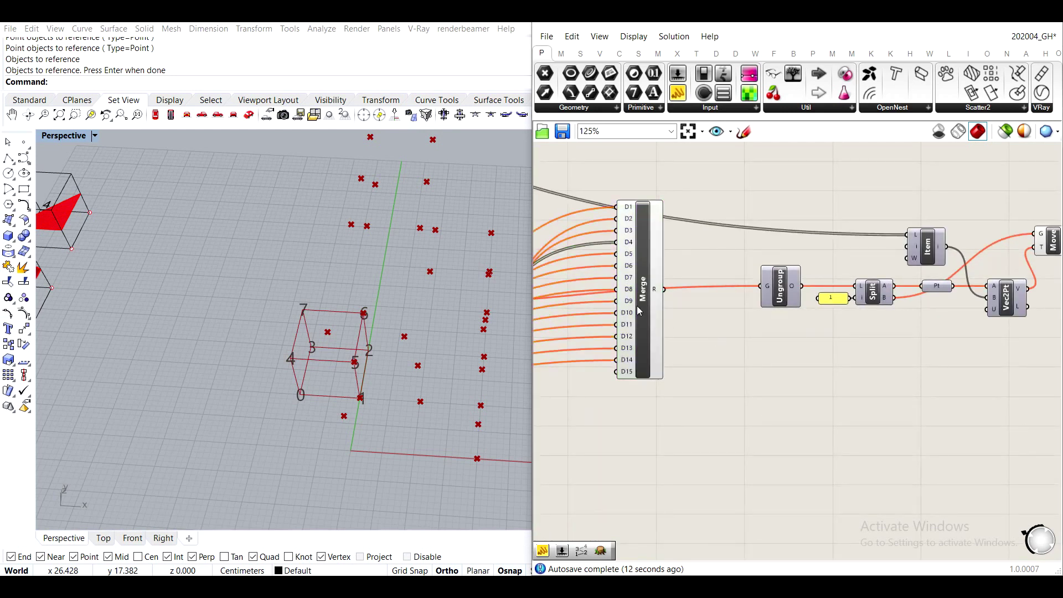
{"action": "left_click", "coordinate": [640, 312]}
{"action": "scroll", "coordinate": [640, 311], "scroll_direction": "up", "scroll_amount": 2}
{"action": "scroll", "coordinate": [733, 323], "scroll_direction": "down", "scroll_amount": 6}
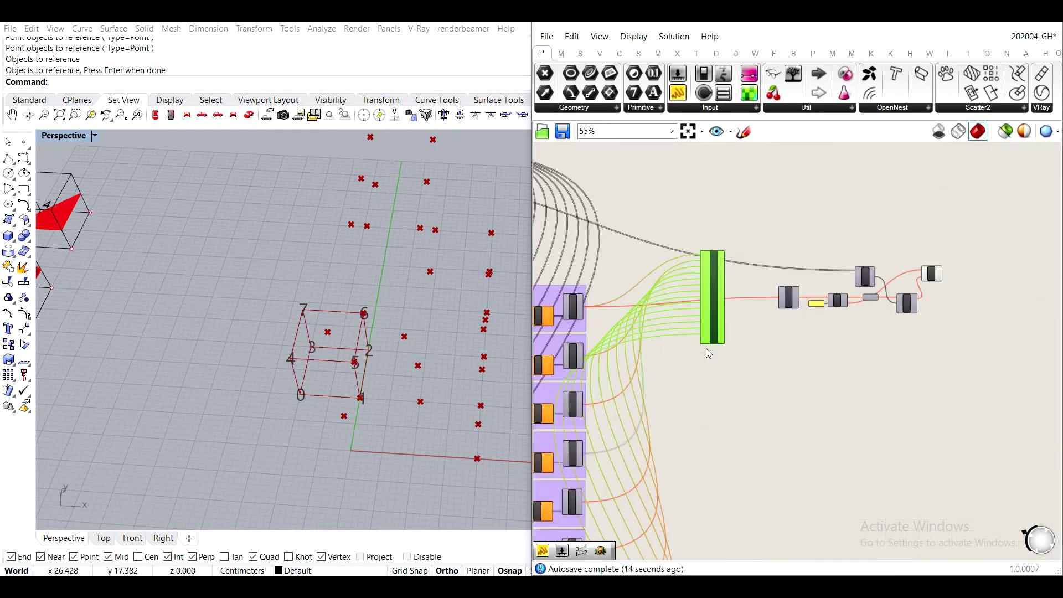
Move the Merge component away from the module groups and shift the Ungroup, Split and Move chain farther along to leave a gap.
{"action": "scroll", "coordinate": [706, 354], "scroll_direction": "up", "scroll_amount": 1}
{"action": "left_click_drag", "start_coordinate": [715, 333], "coordinate": [761, 332]}
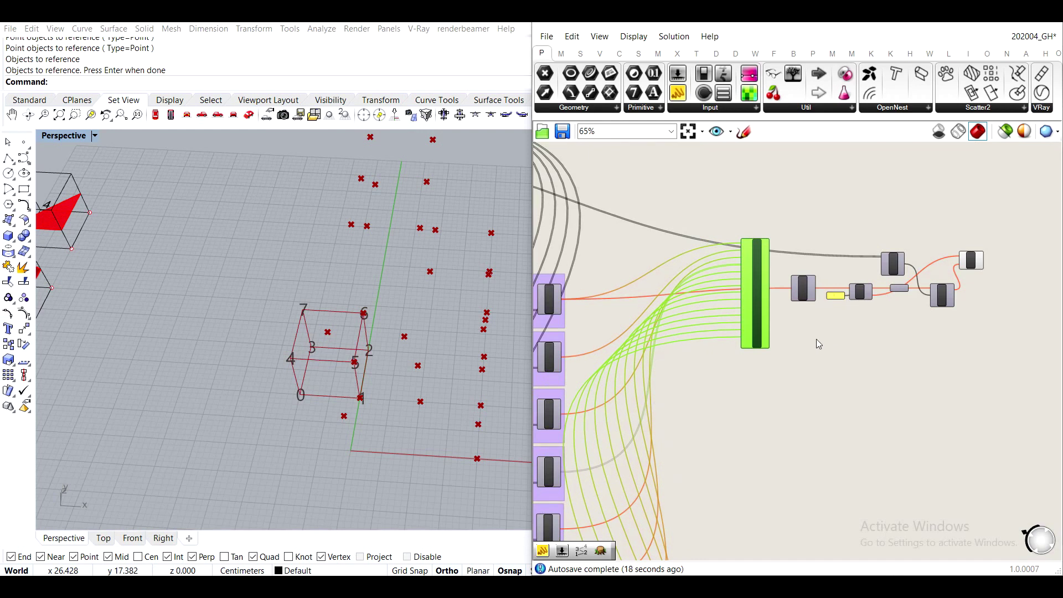
{"action": "right_click_drag", "start_coordinate": [816, 339], "coordinate": [735, 361]}
{"action": "scroll", "coordinate": [620, 364], "scroll_direction": "up", "scroll_amount": 3}
{"action": "left_click_drag", "start_coordinate": [586, 373], "coordinate": [548, 362]}
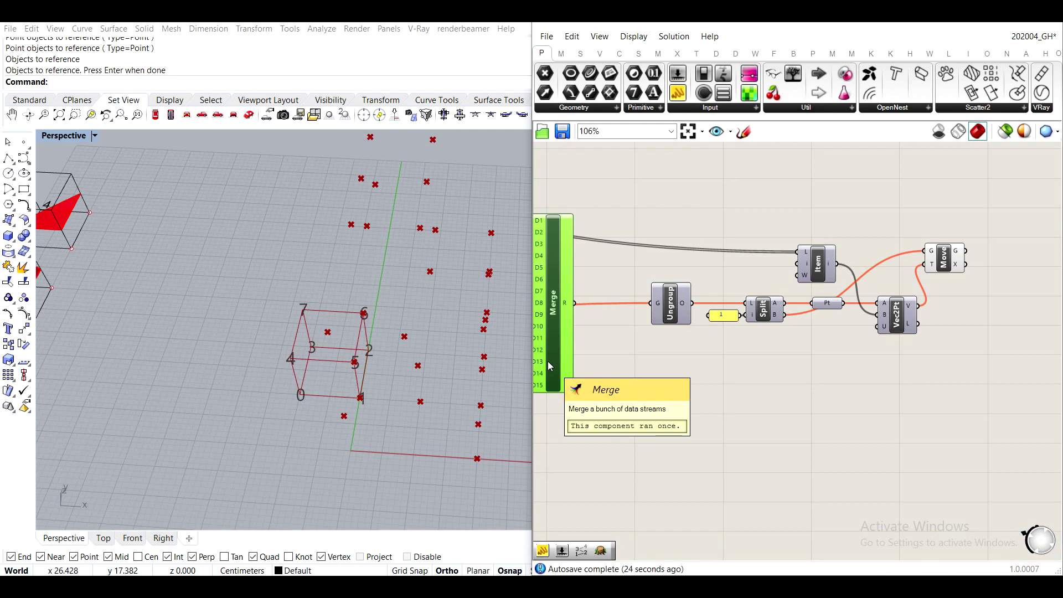
{"action": "scroll", "coordinate": [554, 366], "scroll_direction": "up", "scroll_amount": 3}
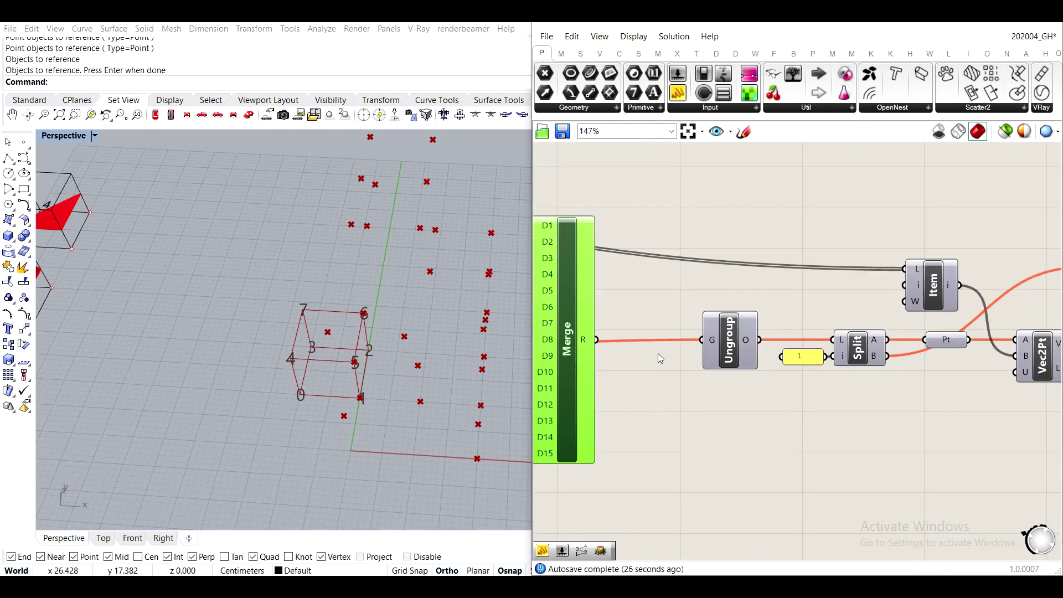
{"action": "left_click", "coordinate": [658, 358]}
{"action": "scroll", "coordinate": [842, 379], "scroll_direction": "down", "scroll_amount": 5}
{"action": "left_click_drag", "start_coordinate": [1016, 407], "coordinate": [773, 283]}
{"action": "left_click_drag", "start_coordinate": [781, 359], "coordinate": [847, 358]}
{"action": "left_click", "coordinate": [692, 262]}
{"action": "right_click_drag", "start_coordinate": [729, 284], "coordinate": [743, 198]}
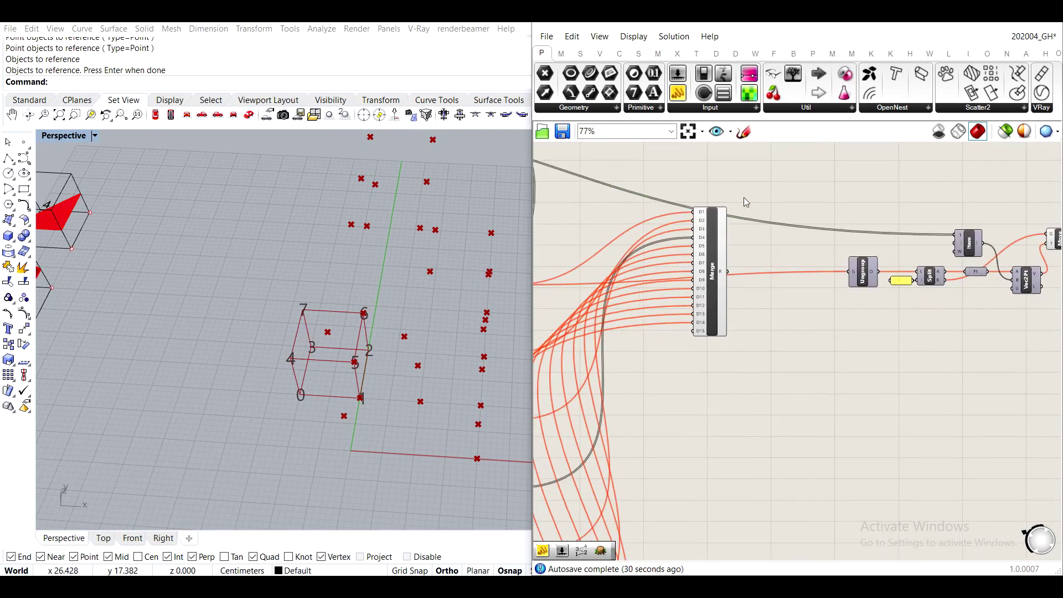
Remove the unused D15 input from the Merge component.
{"action": "scroll", "coordinate": [748, 277], "scroll_direction": "up", "scroll_amount": 2}
{"action": "right_click_drag", "start_coordinate": [753, 267], "coordinate": [756, 270]}
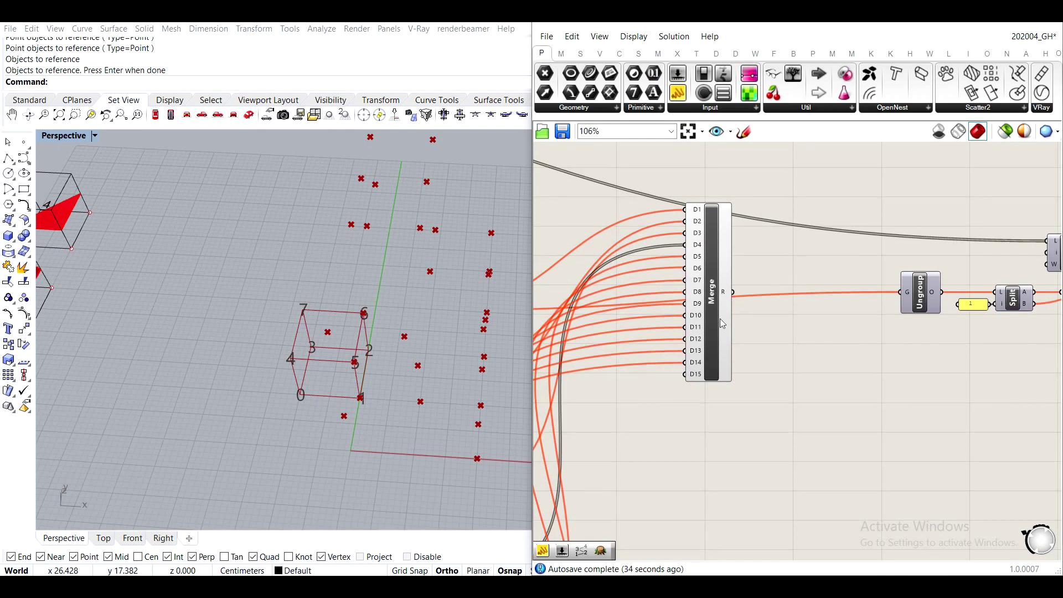
{"action": "scroll", "coordinate": [705, 376], "scroll_direction": "up", "scroll_amount": 10}
{"action": "left_click", "coordinate": [715, 407]}
{"action": "scroll", "coordinate": [715, 407], "scroll_direction": "down", "scroll_amount": 9}
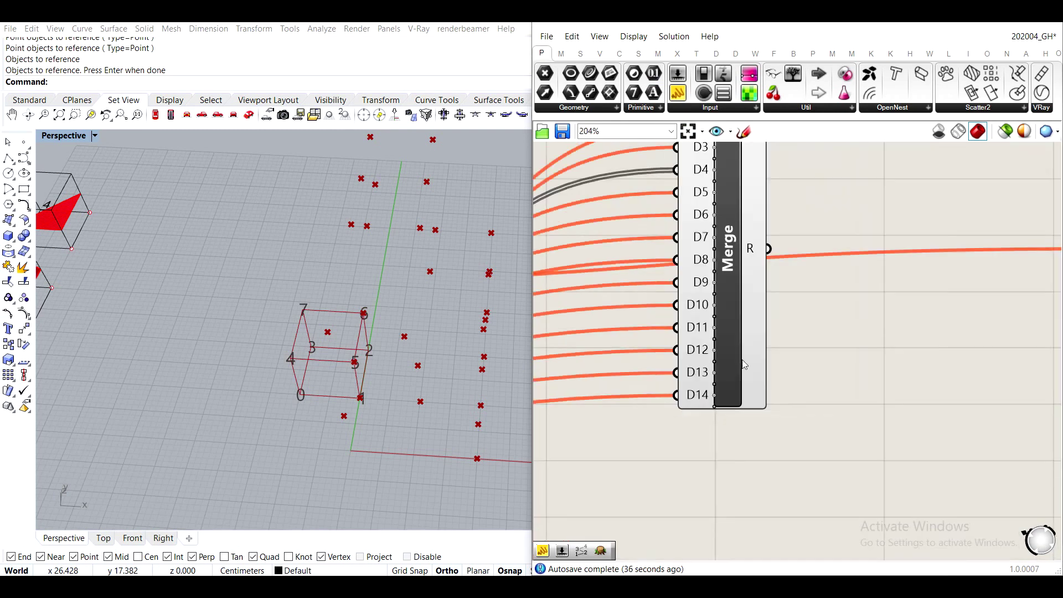
{"action": "scroll", "coordinate": [657, 278], "scroll_direction": "up", "scroll_amount": 2}
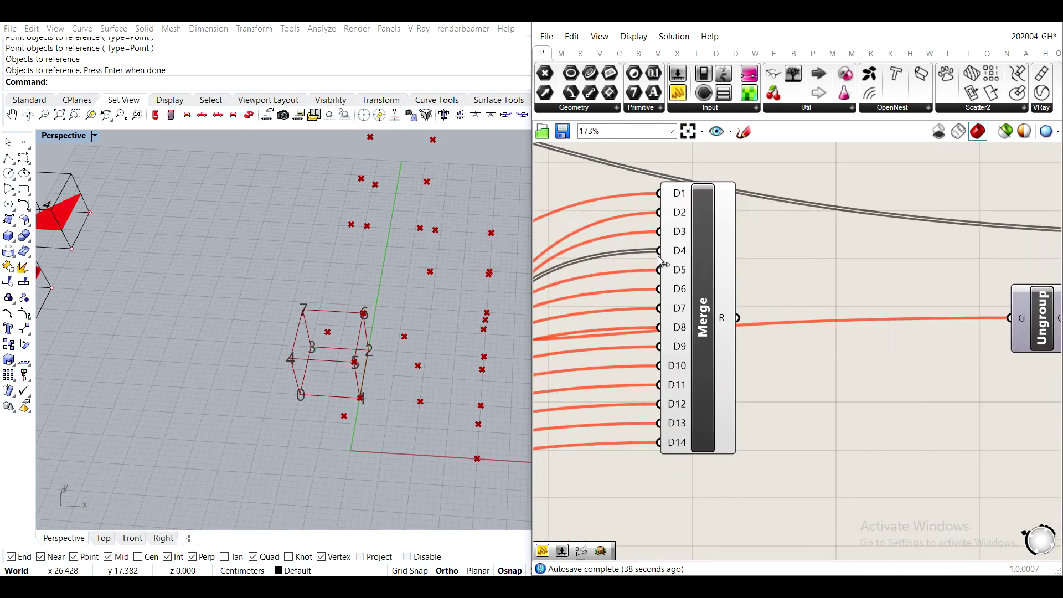
Check the Merge result in a temporary panel and delete the panel.
{"action": "left_click_drag", "start_coordinate": [676, 94], "coordinate": [756, 386]}
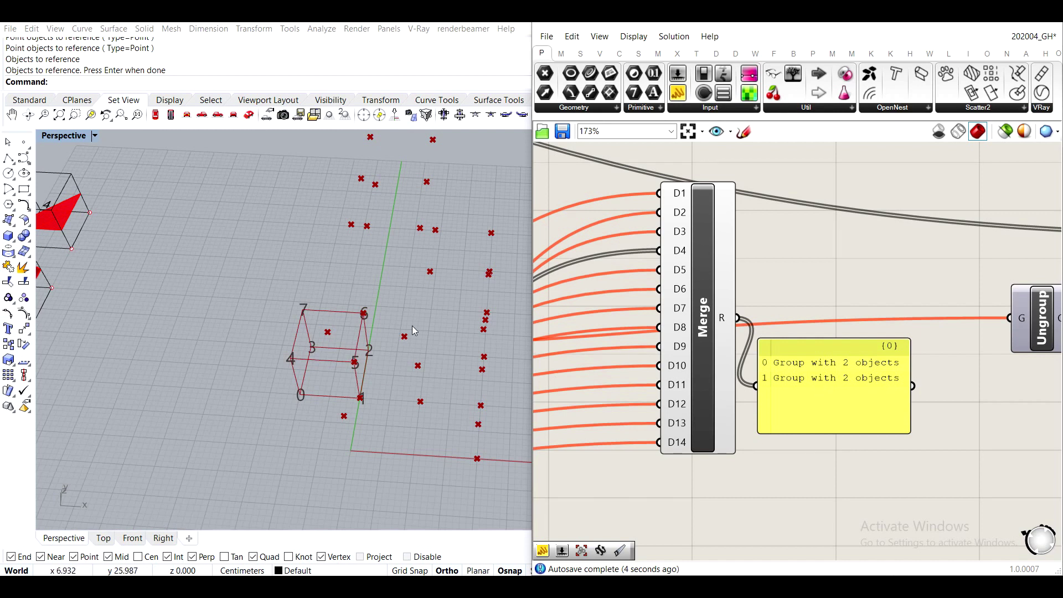
{"action": "left_click_drag", "start_coordinate": [815, 407], "coordinate": [858, 434]}
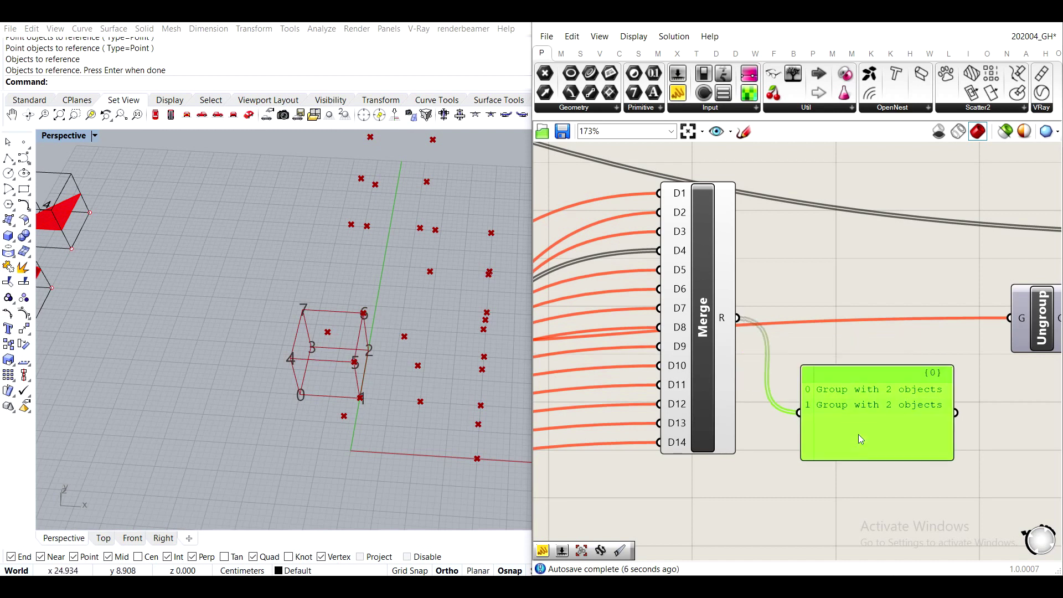
{"action": "key", "text": "Delete"}
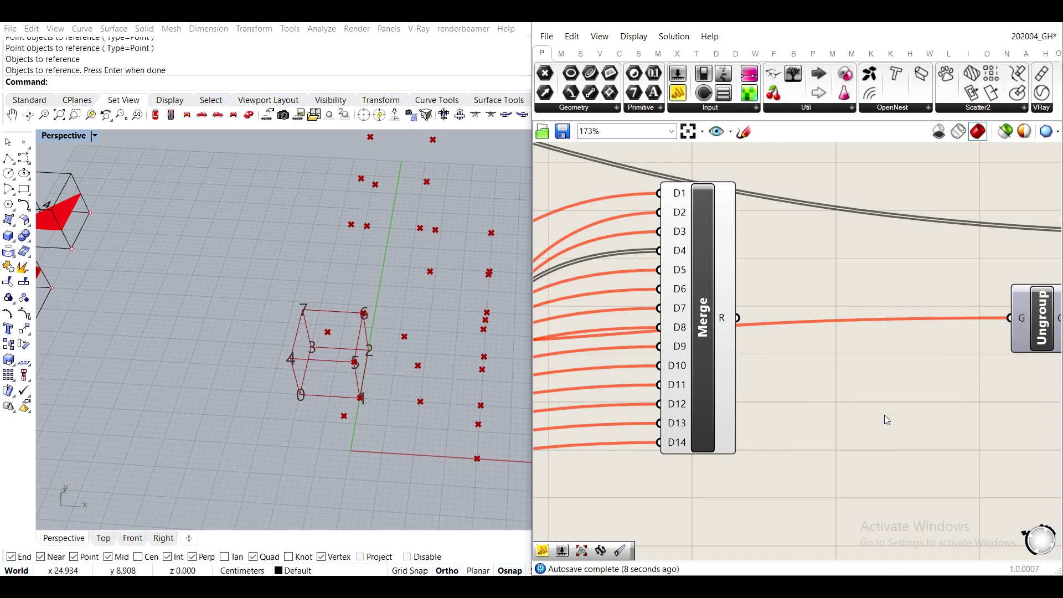
Insert a List Item component between Merge and Ungroup, wiring the Merge result into L and the item output into G.
{"action": "double_click", "coordinate": [885, 420]}
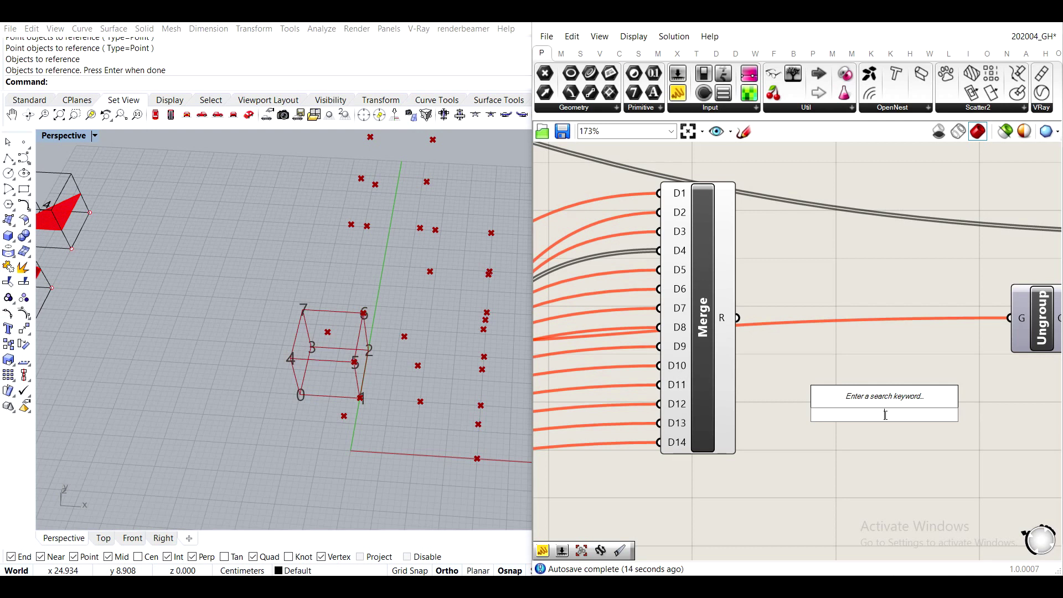
{"action": "type", "text": "list ite"}
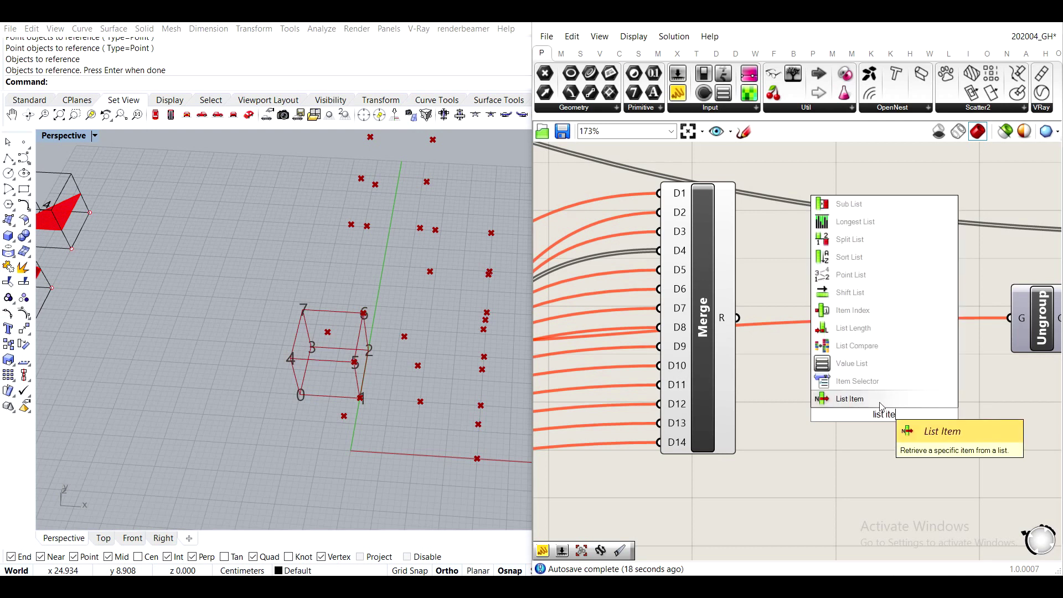
{"action": "key", "text": "Return"}
{"action": "left_click_drag", "start_coordinate": [746, 328], "coordinate": [872, 411]}
{"action": "key", "text": "ctrl+z"}
{"action": "left_click_drag", "start_coordinate": [738, 318], "coordinate": [1027, 320]}
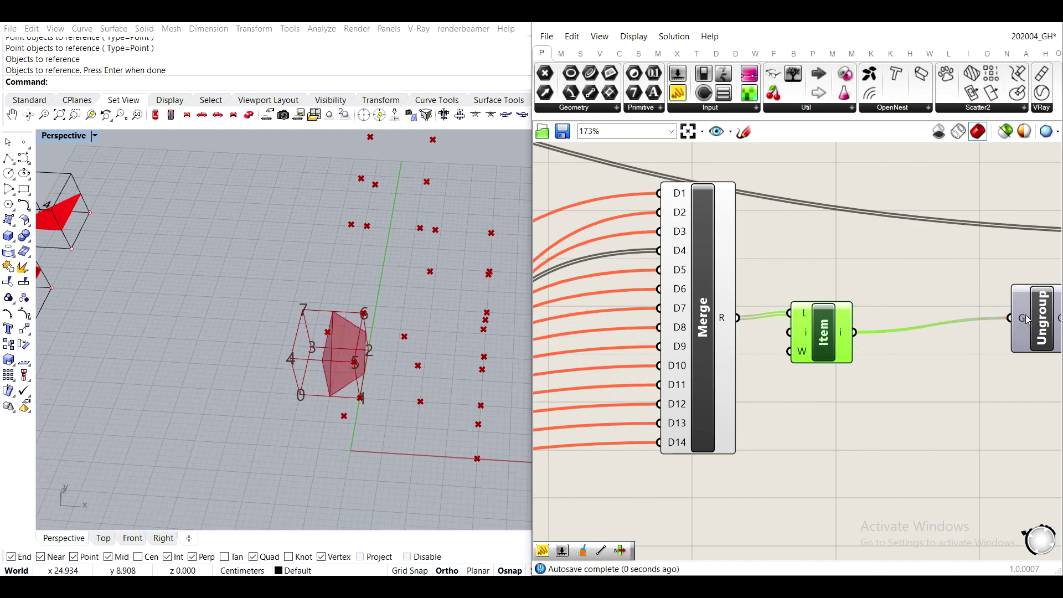
Turn off the previews of the new List Item component and the Merge component.
{"action": "middle_click", "coordinate": [833, 338]}
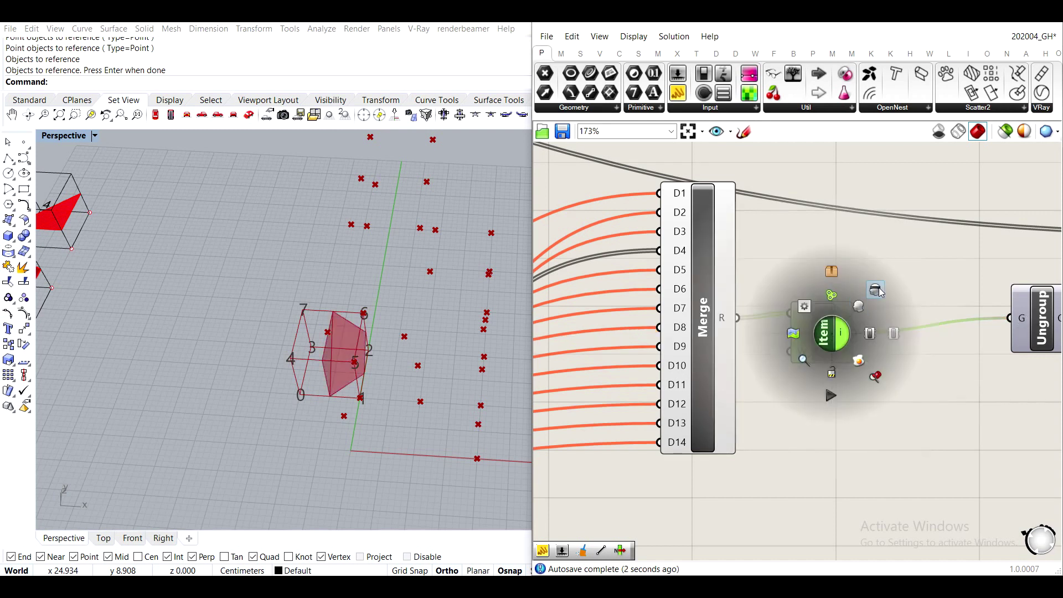
{"action": "left_click", "coordinate": [882, 293]}
{"action": "left_click", "coordinate": [824, 333]}
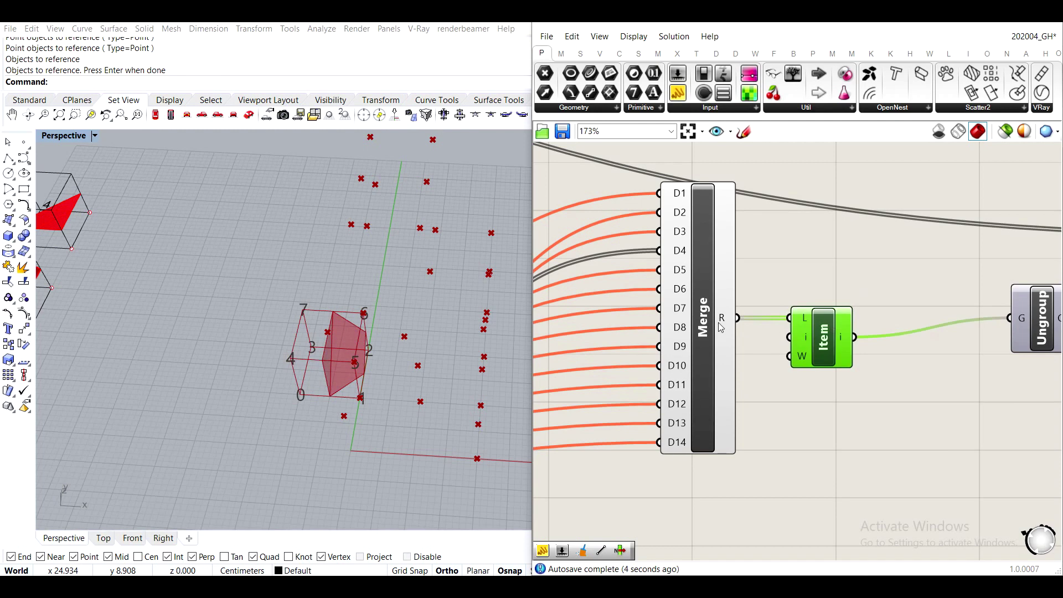
{"action": "left_click", "coordinate": [703, 322]}
{"action": "middle_click", "coordinate": [718, 322]}
{"action": "scroll", "coordinate": [831, 277], "scroll_direction": "down", "scroll_amount": 5}
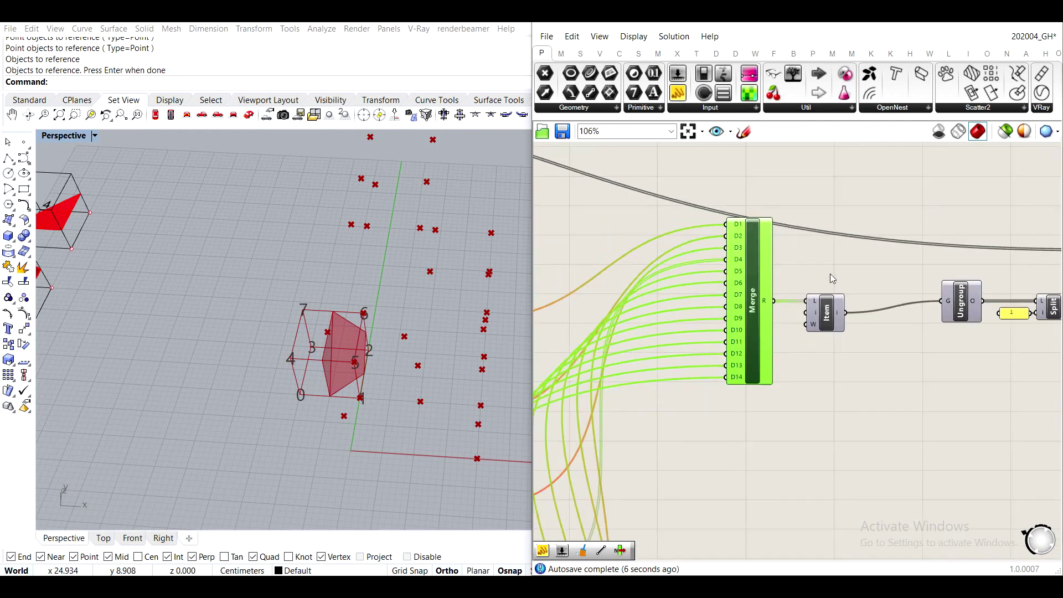
{"action": "scroll", "coordinate": [830, 274], "scroll_direction": "up", "scroll_amount": 4}
{"action": "scroll", "coordinate": [350, 264], "scroll_direction": "down", "scroll_amount": 5}
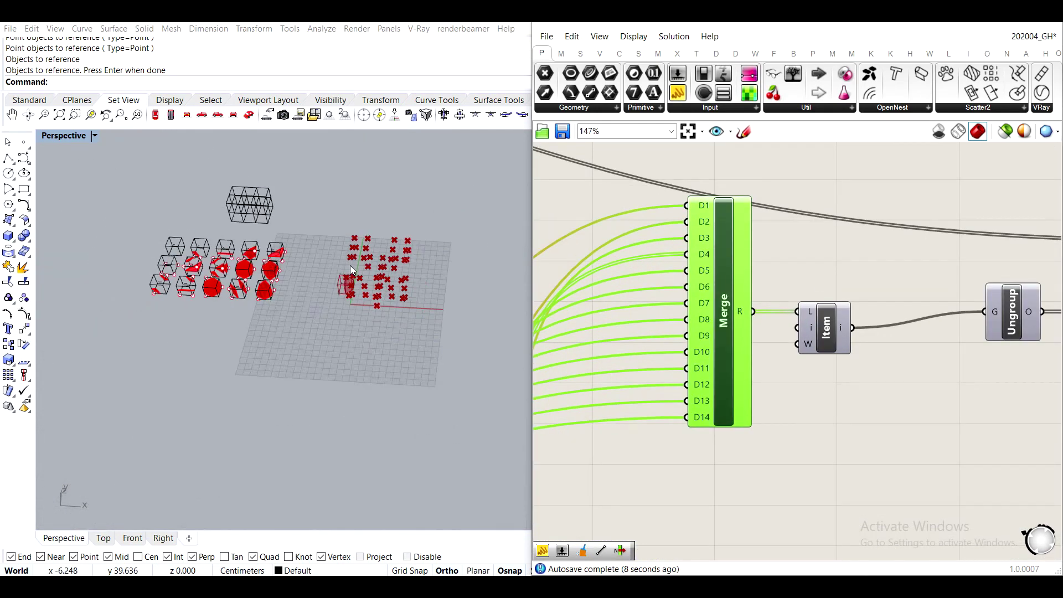
{"action": "right_click_drag", "start_coordinate": [263, 309], "coordinate": [258, 286]}
{"action": "right_click_drag", "start_coordinate": [244, 235], "coordinate": [239, 261]}
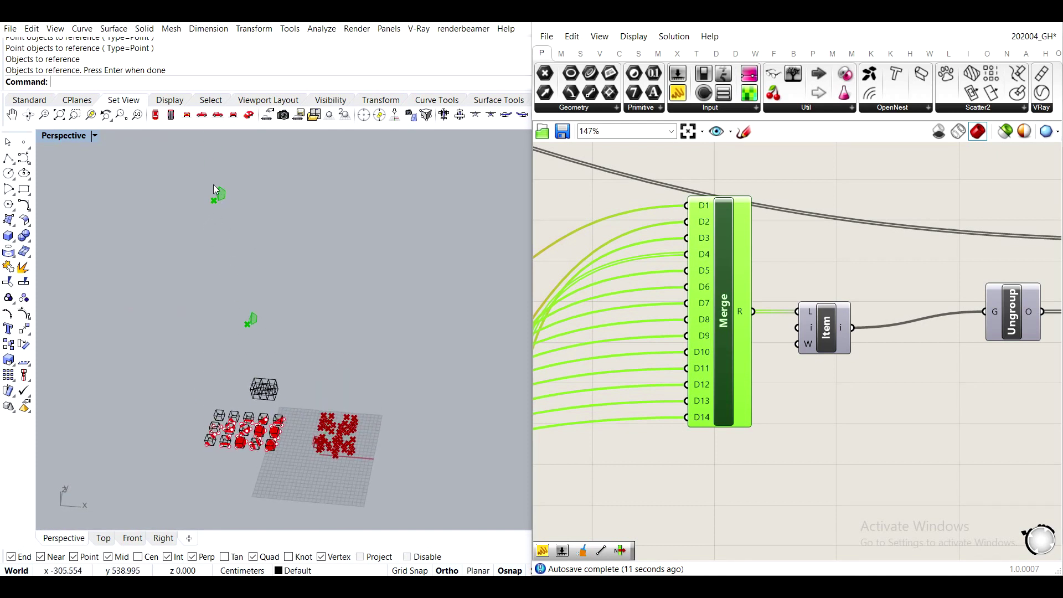
{"action": "middle_click", "coordinate": [743, 321]}
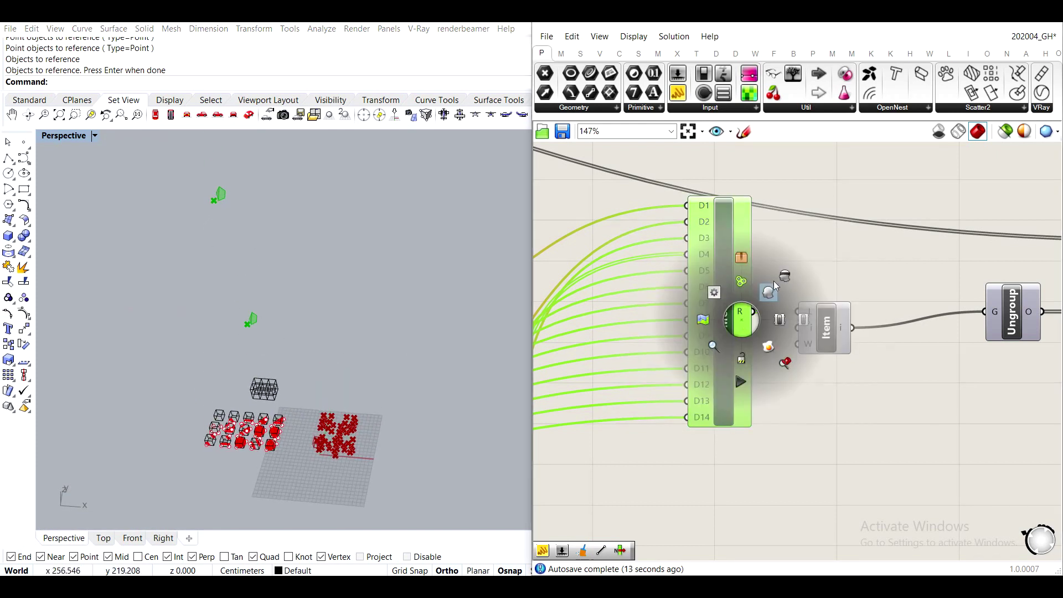
{"action": "left_click", "coordinate": [785, 280]}
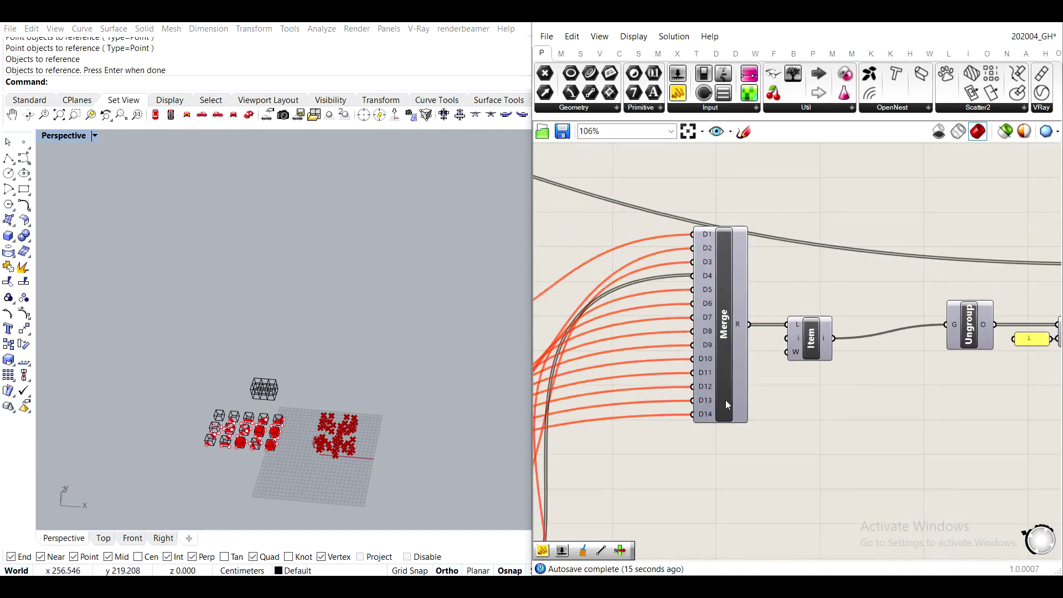
Examine the wires entering Merge and its link to List Item, together with the module and box geometry in the viewport.
{"action": "scroll", "coordinate": [711, 409], "scroll_direction": "down", "scroll_amount": 5}
{"action": "scroll", "coordinate": [711, 409], "scroll_direction": "up", "scroll_amount": 5}
{"action": "left_click", "coordinate": [705, 397]}
{"action": "left_click", "coordinate": [802, 425]}
{"action": "scroll", "coordinate": [354, 426], "scroll_direction": "up", "scroll_amount": 3}
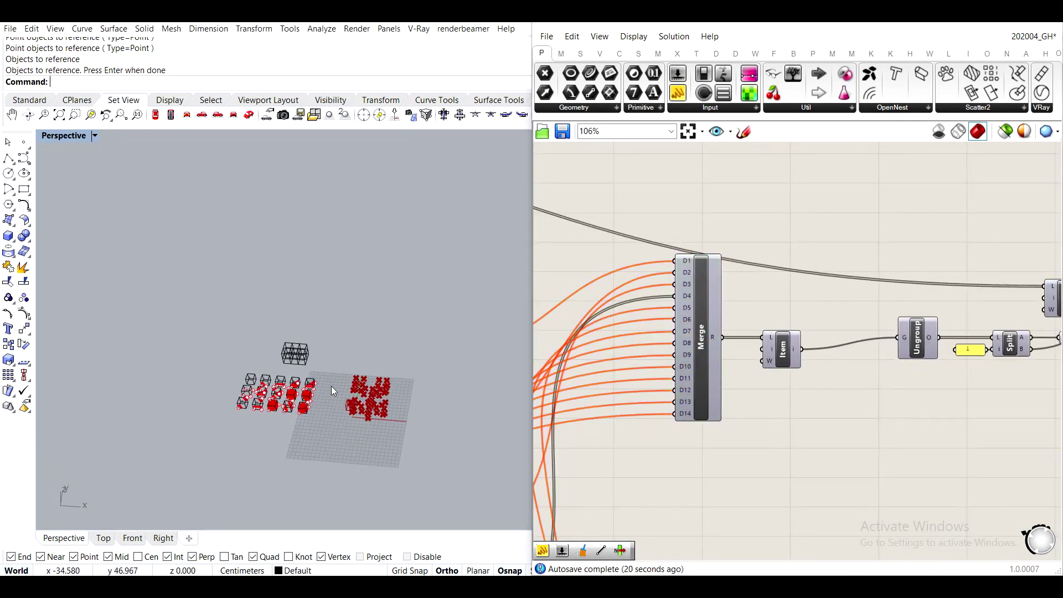
{"action": "right_click_drag", "start_coordinate": [856, 361], "coordinate": [825, 364]}
{"action": "scroll", "coordinate": [764, 361], "scroll_direction": "up", "scroll_amount": 3}
{"action": "left_click", "coordinate": [751, 351]}
{"action": "left_click", "coordinate": [913, 434]}
{"action": "scroll", "coordinate": [913, 434], "scroll_direction": "down", "scroll_amount": 3}
{"action": "scroll", "coordinate": [913, 434], "scroll_direction": "down", "scroll_amount": 2}
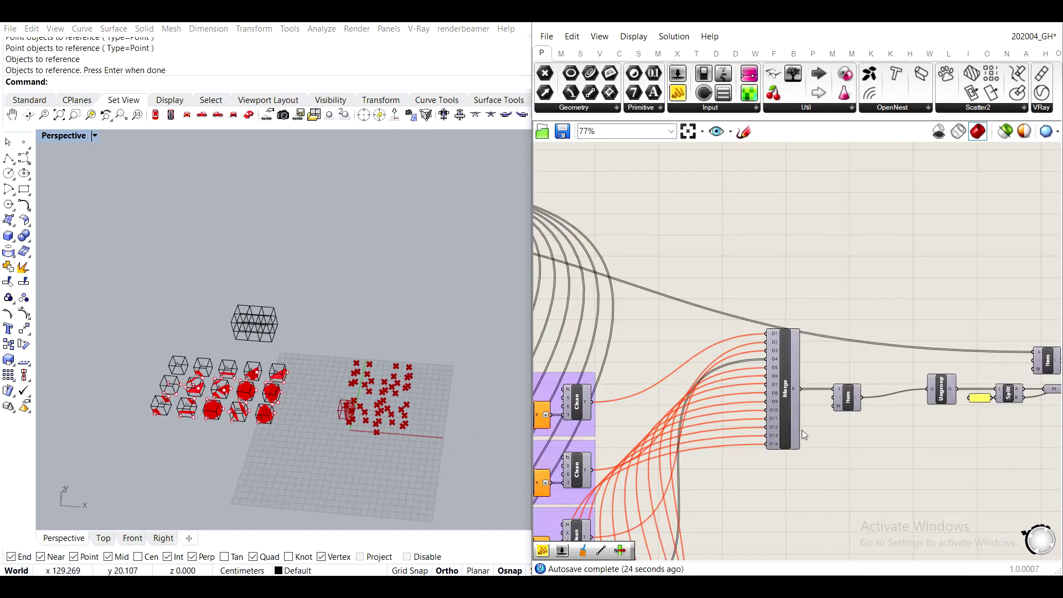
{"action": "scroll", "coordinate": [735, 373], "scroll_direction": "up", "scroll_amount": 3}
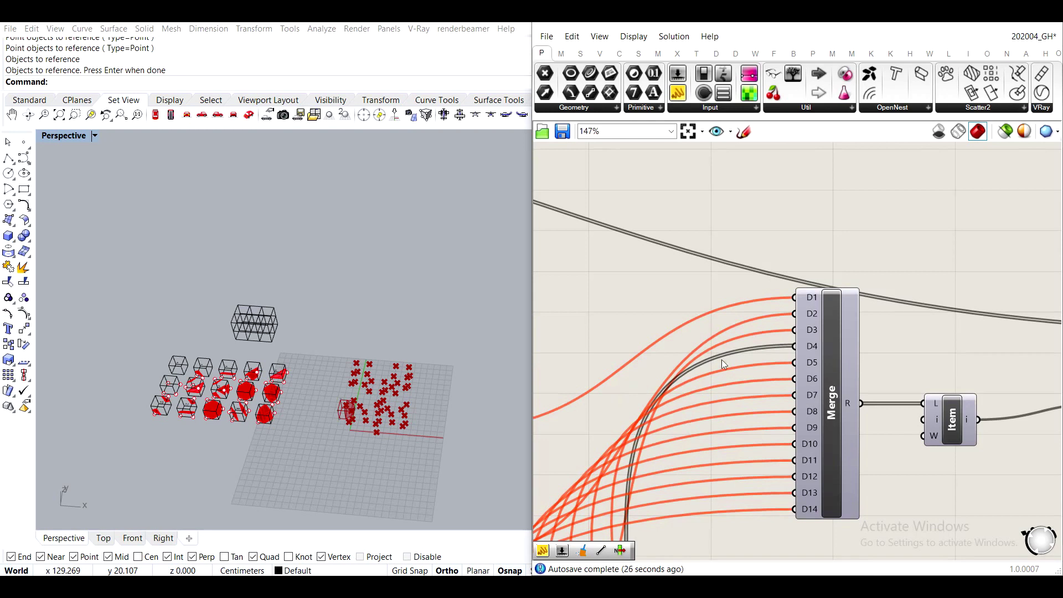
Move the Index slider that picks the target box from the start of the definition to just above the Merge component.
{"action": "scroll", "coordinate": [794, 344], "scroll_direction": "down", "scroll_amount": 5}
{"action": "scroll", "coordinate": [639, 325], "scroll_direction": "up", "scroll_amount": 2}
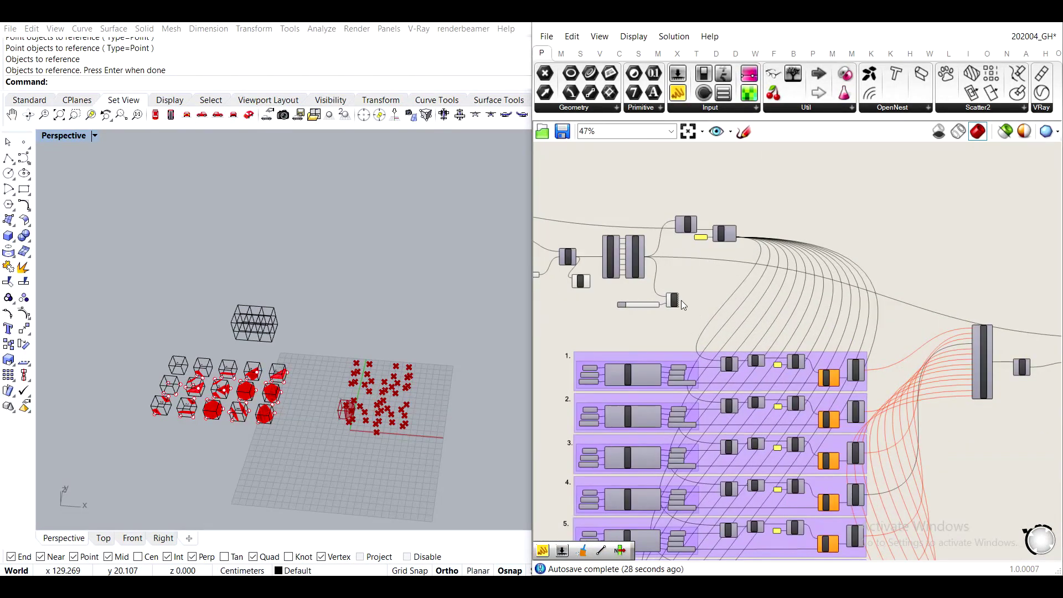
{"action": "scroll", "coordinate": [633, 278], "scroll_direction": "up", "scroll_amount": 5}
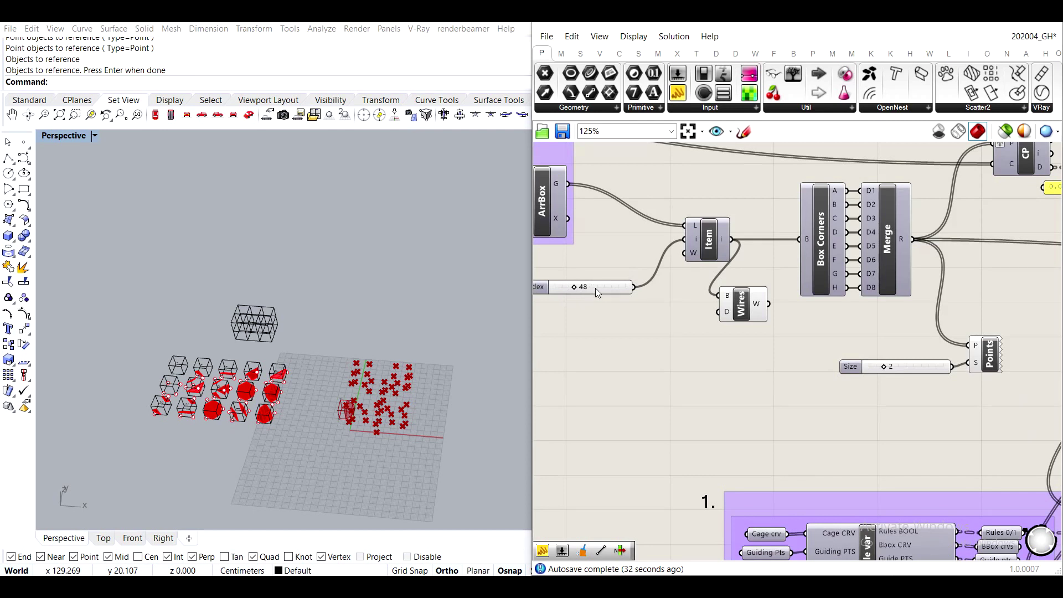
{"action": "scroll", "coordinate": [588, 289], "scroll_direction": "down", "scroll_amount": 3}
{"action": "left_click_drag", "start_coordinate": [596, 288], "coordinate": [909, 335]}
{"action": "scroll", "coordinate": [1049, 326], "scroll_direction": "up", "scroll_amount": 2}
{"action": "scroll", "coordinate": [920, 337], "scroll_direction": "up", "scroll_amount": 3}
{"action": "right_click_drag", "start_coordinate": [819, 412], "coordinate": [708, 304]}
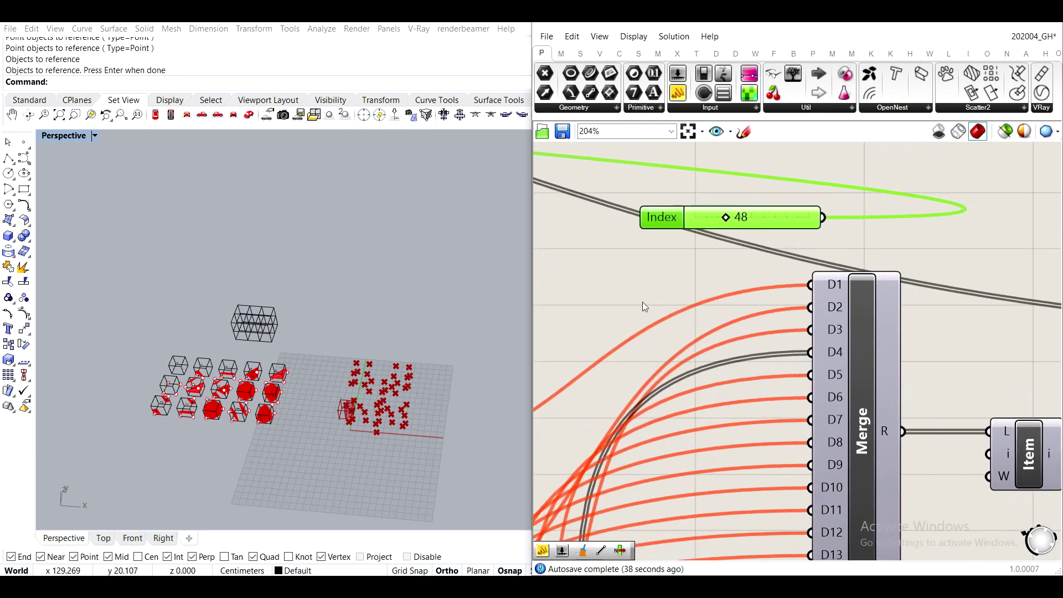
Frame the target boxes in the viewport and test the Index slider at 2 and 0 to check the matching module.
{"action": "scroll", "coordinate": [360, 412], "scroll_direction": "up", "scroll_amount": 5}
{"action": "right_click_drag", "start_coordinate": [390, 401], "coordinate": [298, 398], "text": "shift"}
{"action": "scroll", "coordinate": [763, 220], "scroll_direction": "up", "scroll_amount": 2}
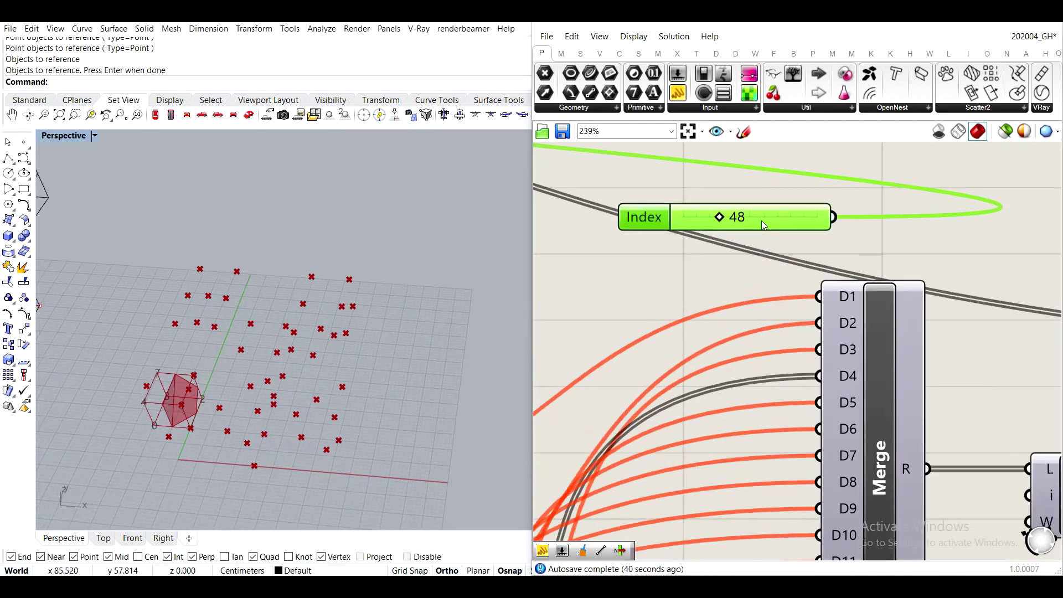
{"action": "scroll", "coordinate": [724, 279], "scroll_direction": "down", "scroll_amount": 1}
{"action": "right_click_drag", "start_coordinate": [741, 318], "coordinate": [742, 270]}
{"action": "scroll", "coordinate": [742, 270], "scroll_direction": "down", "scroll_amount": 2}
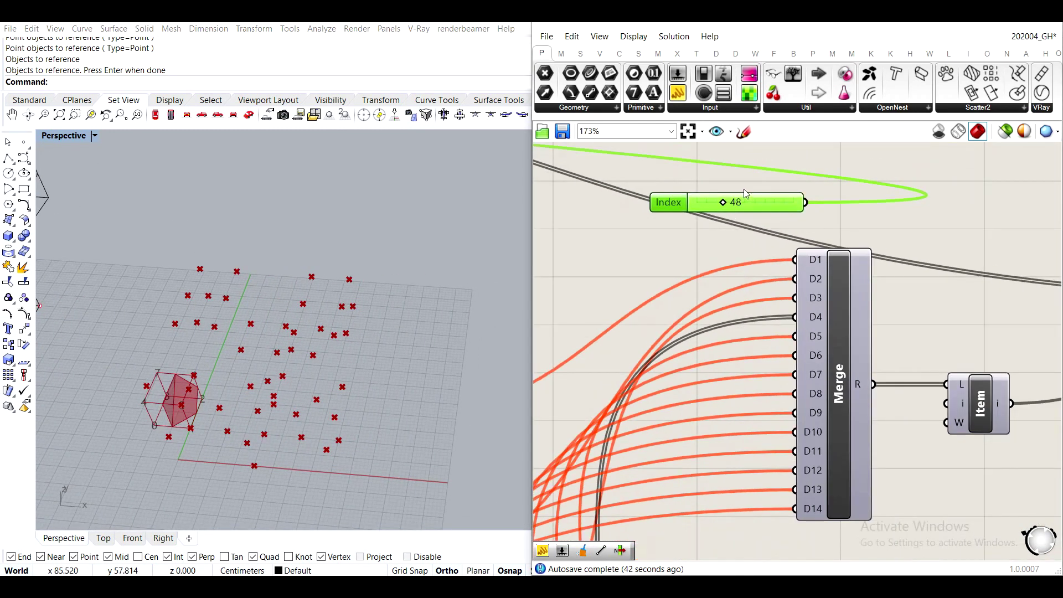
{"action": "left_click_drag", "start_coordinate": [731, 205], "coordinate": [698, 205]}
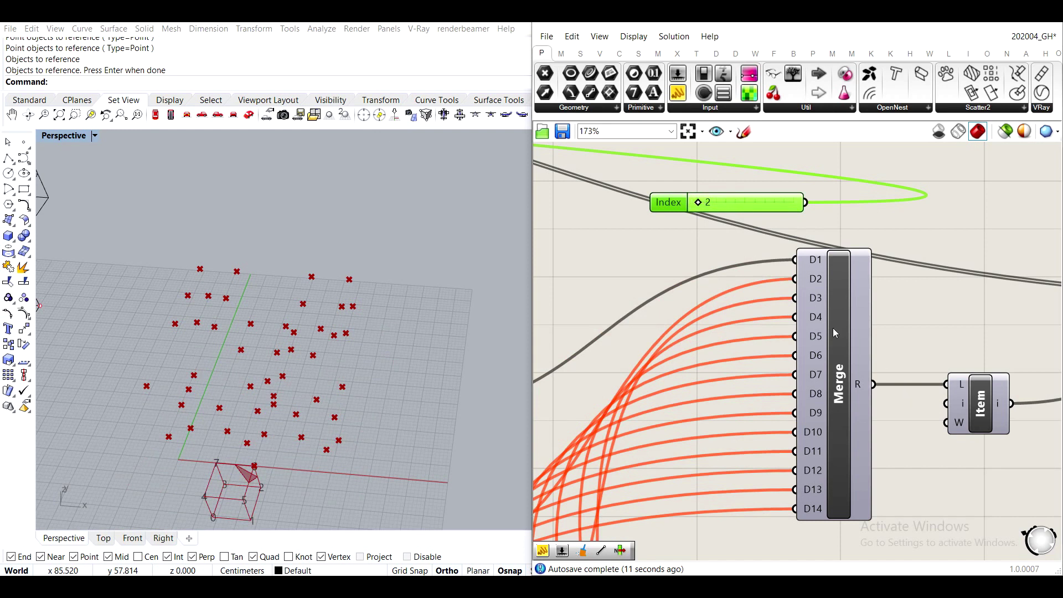
{"action": "left_click_drag", "start_coordinate": [692, 201], "coordinate": [667, 209]}
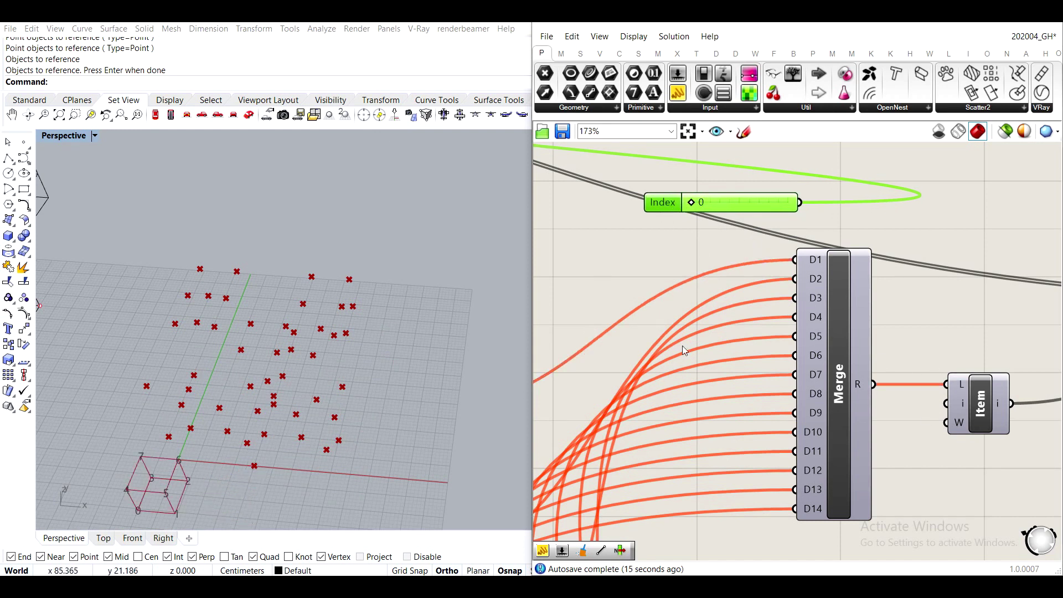
Sweep the Index slider up to 179 to check the module placement across all target boxes.
{"action": "left_click_drag", "start_coordinate": [693, 203], "coordinate": [825, 192]}
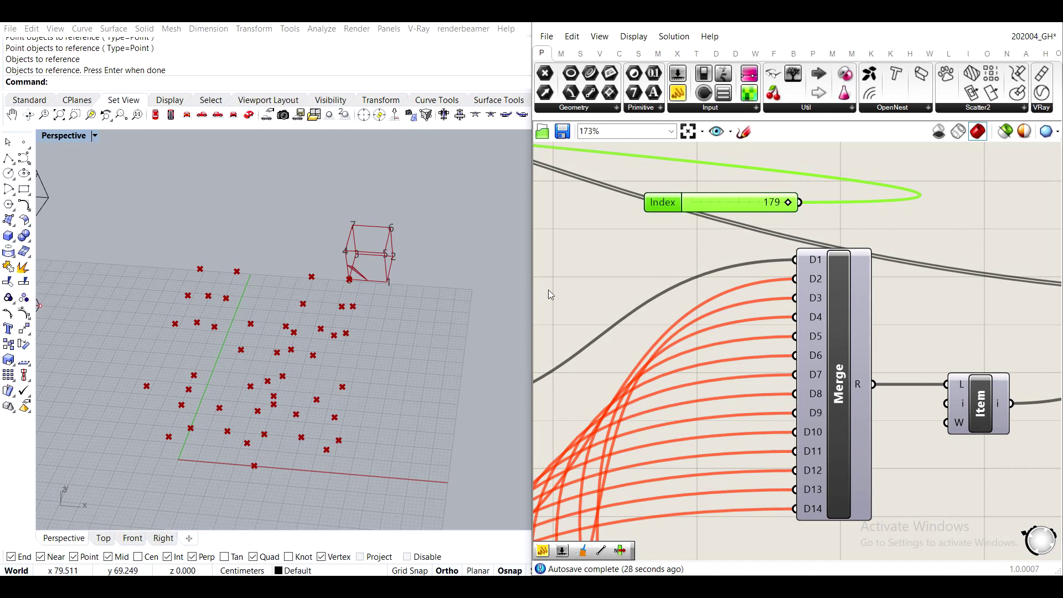
{"action": "right_click_drag", "start_coordinate": [818, 176], "coordinate": [832, 278]}
{"action": "left_click", "coordinate": [832, 278]}
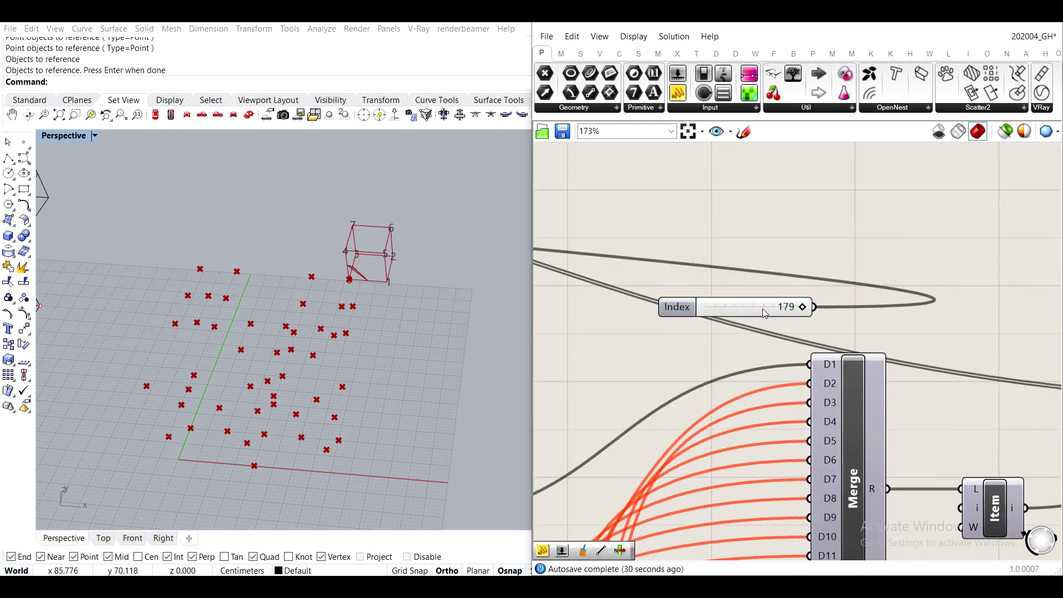
{"action": "scroll", "coordinate": [763, 308], "scroll_direction": "down", "scroll_amount": 4}
{"action": "scroll", "coordinate": [765, 314], "scroll_direction": "up", "scroll_amount": 5}
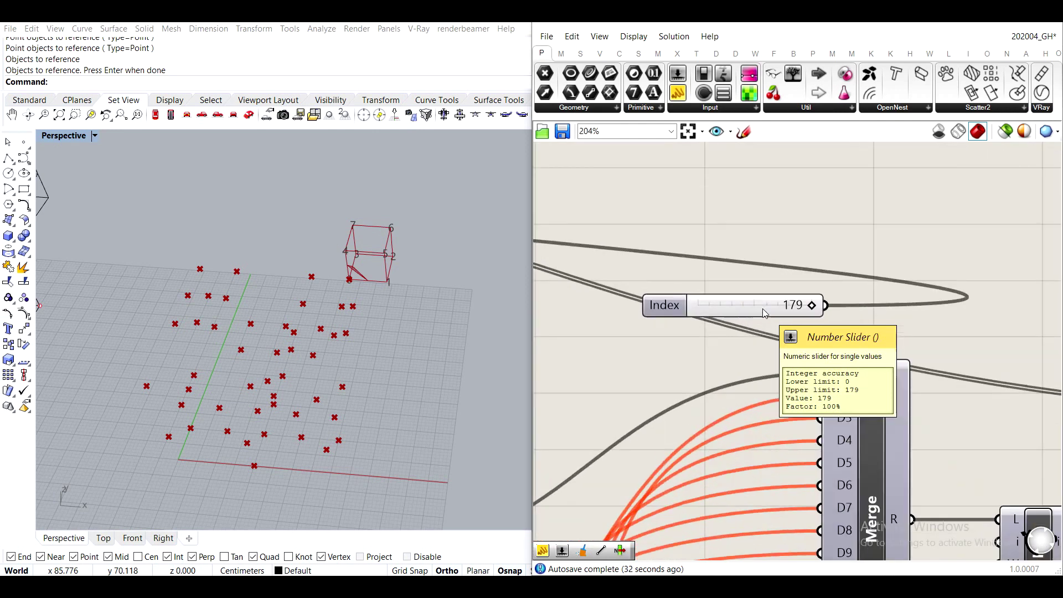
Return the Index slider to 0 and advance it to 1 to check the boxes one by one.
{"action": "left_click_drag", "start_coordinate": [809, 305], "coordinate": [620, 331]}
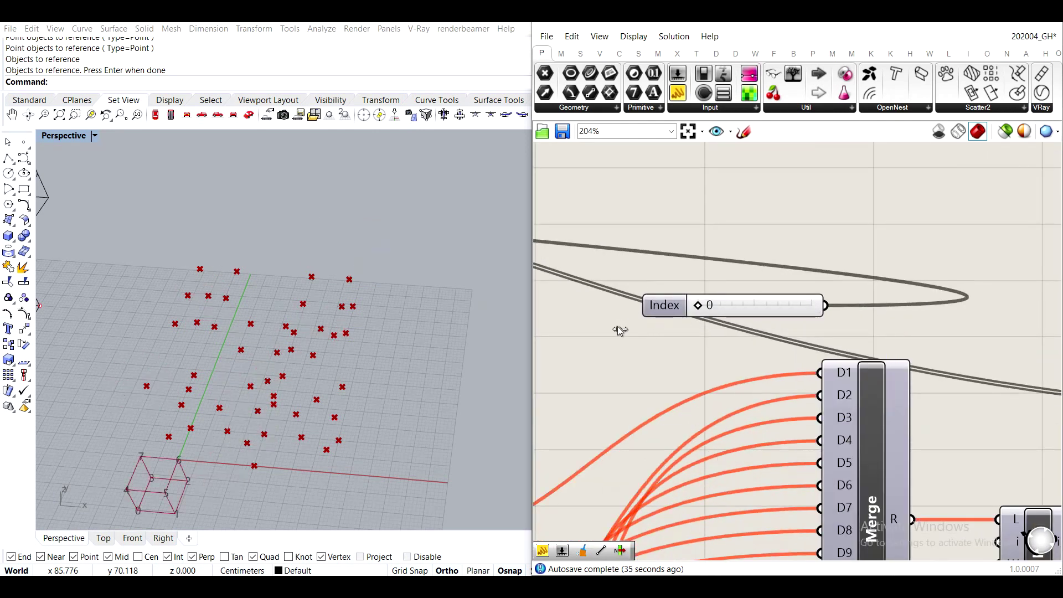
{"action": "left_click_drag", "start_coordinate": [697, 306], "coordinate": [698, 311]}
{"action": "double_click", "coordinate": [753, 303]}
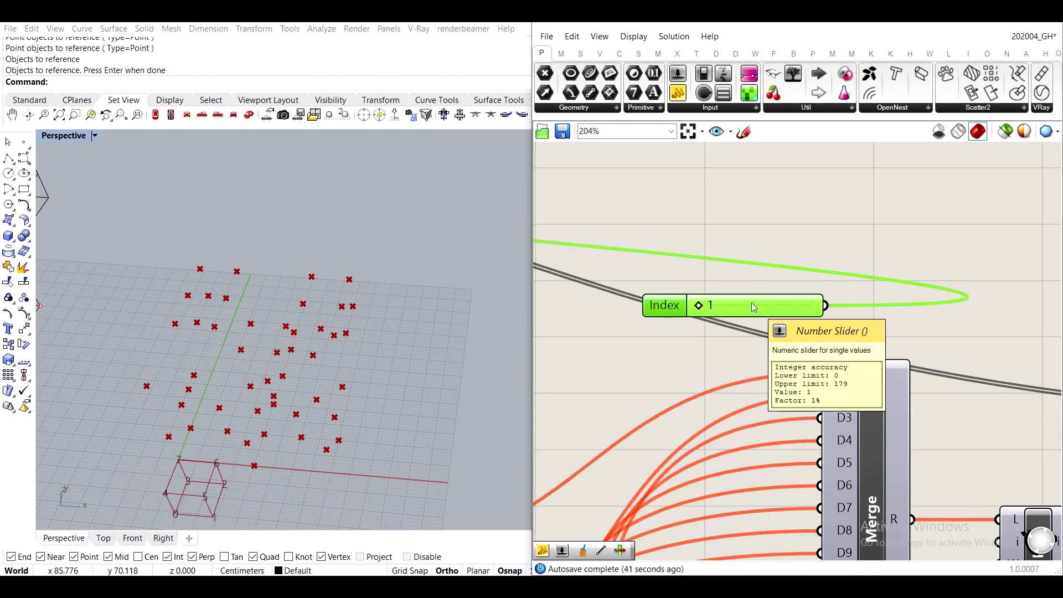
Set the Index slider to 2 to check the module placement in that target box.
{"action": "double_click", "coordinate": [753, 303]}
{"action": "type", "text": "2"}
{"action": "key", "text": "Return"}
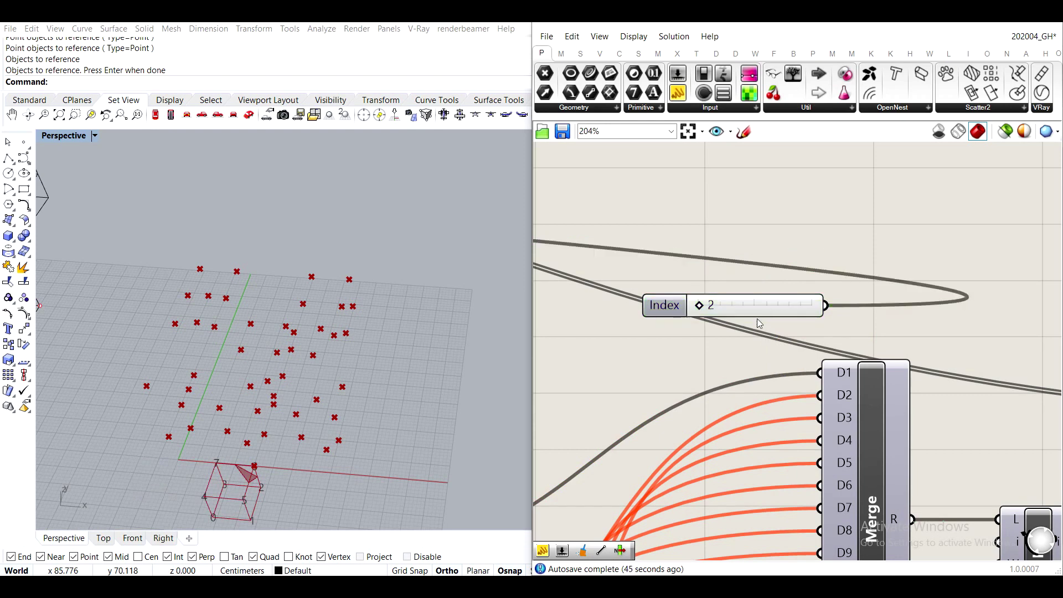
Add a Loop Start component to the empty canvas above the box-selecting List Item and Box Corners.
{"action": "scroll", "coordinate": [757, 318], "scroll_direction": "down", "scroll_amount": 8}
{"action": "scroll", "coordinate": [577, 413], "scroll_direction": "up", "scroll_amount": 2}
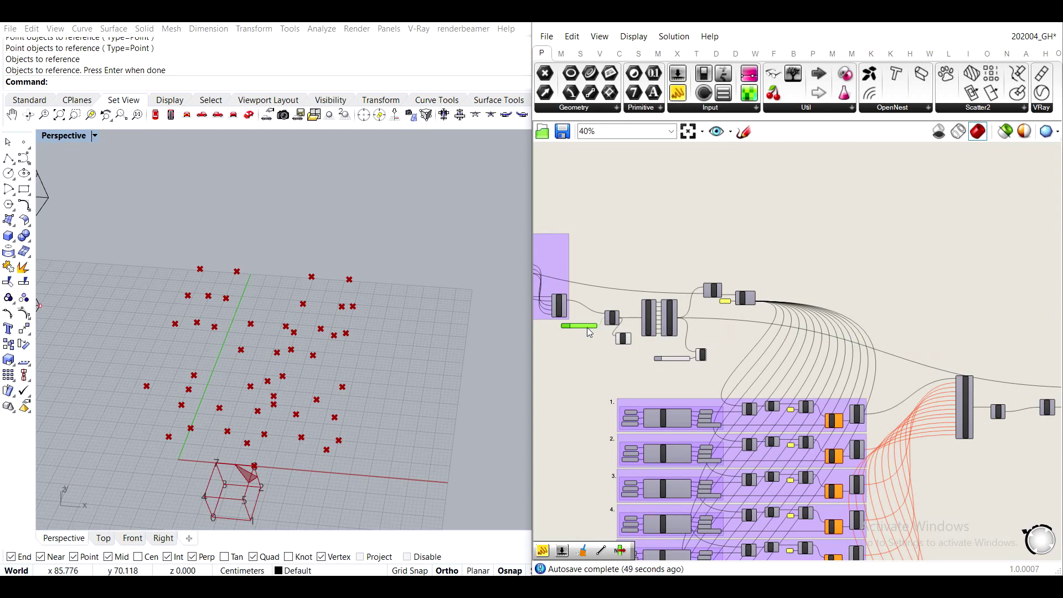
{"action": "scroll", "coordinate": [625, 338], "scroll_direction": "up", "scroll_amount": 5}
{"action": "scroll", "coordinate": [635, 374], "scroll_direction": "down", "scroll_amount": 3}
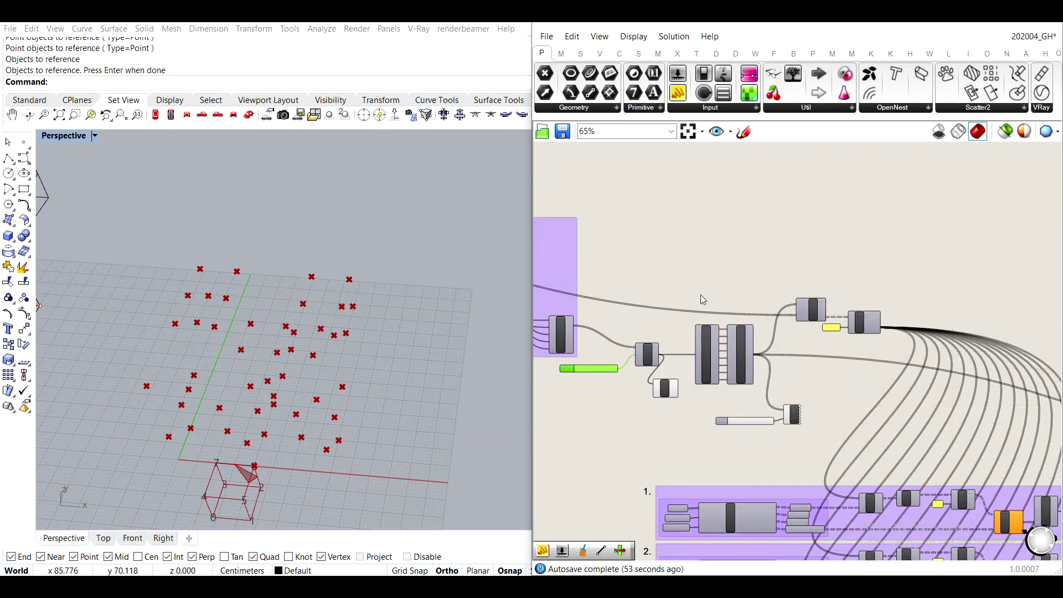
{"action": "right_click_drag", "start_coordinate": [700, 294], "coordinate": [731, 360]}
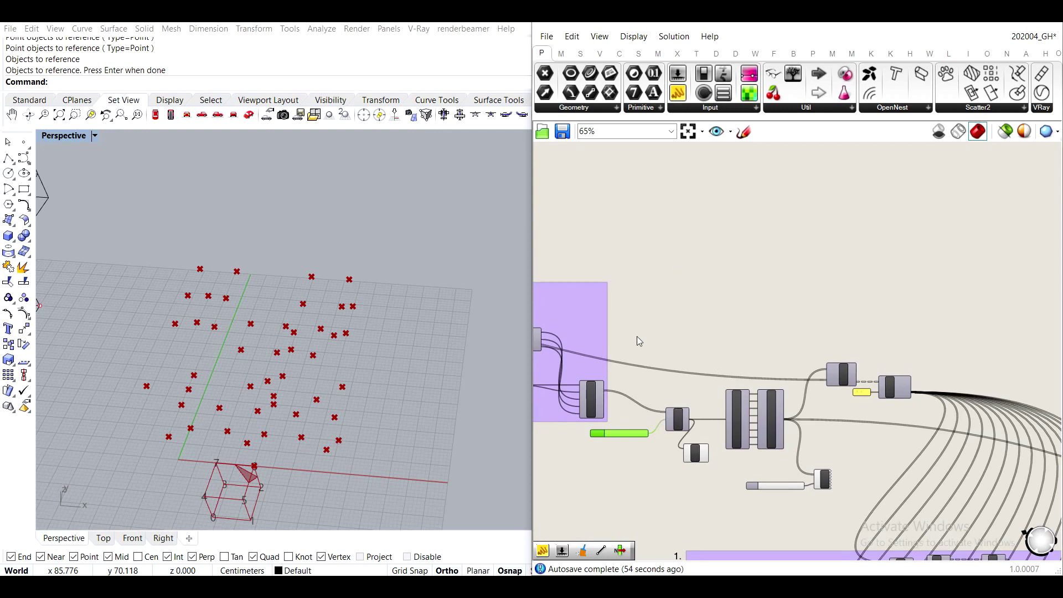
{"action": "double_click", "coordinate": [693, 284]}
{"action": "type", "text": "anem"}
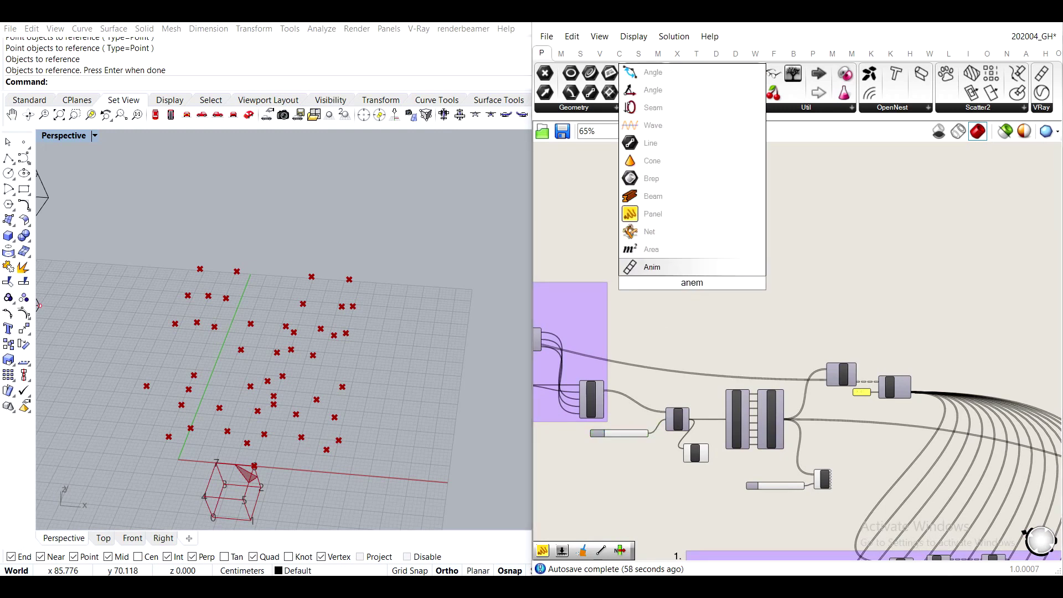
{"action": "key", "text": "BackSpace"}
{"action": "key", "text": "BackSpace"}
{"action": "key", "text": "BackSpace"}
{"action": "key", "text": "BackSpace"}
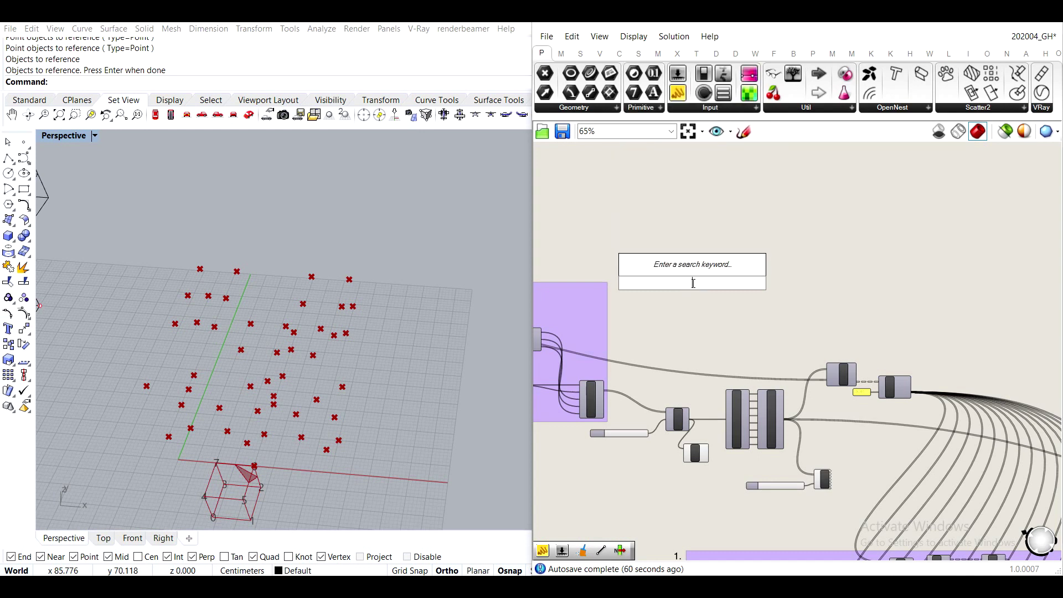
{"action": "type", "text": "start"}
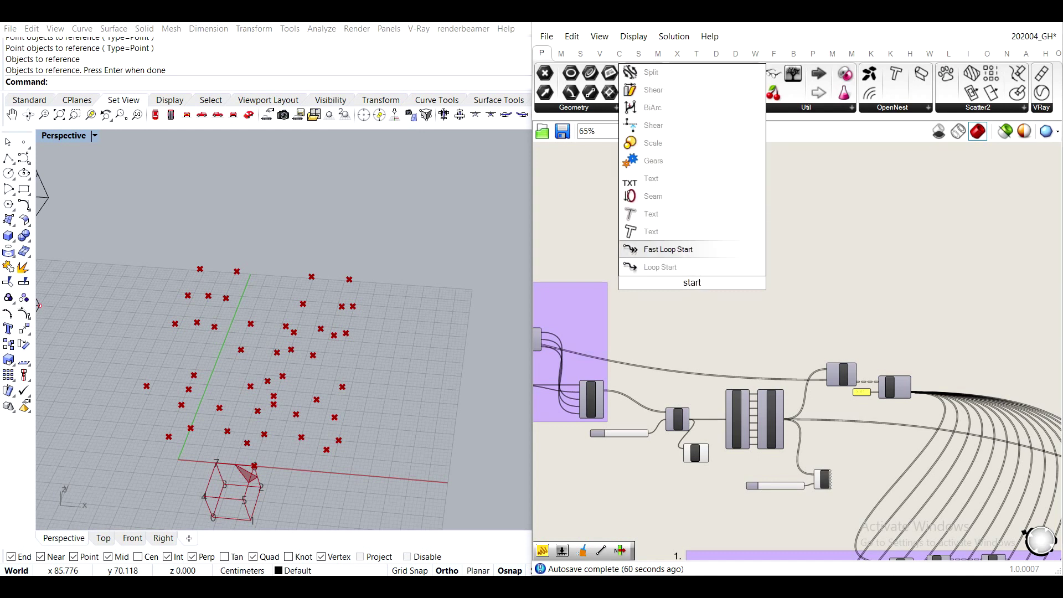
{"action": "left_click", "coordinate": [661, 267]}
Add a Loop End component beside Loop Start and connect Loop Start's > output to Loop End's < input.
{"action": "scroll", "coordinate": [692, 279], "scroll_direction": "up", "scroll_amount": 3}
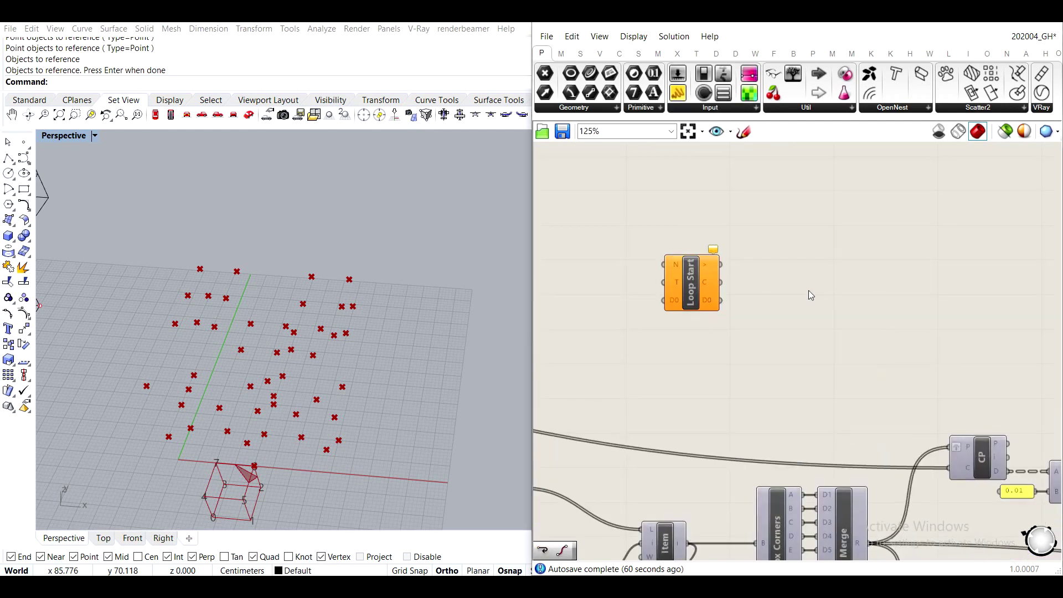
{"action": "double_click", "coordinate": [830, 294]}
{"action": "type", "text": "end"}
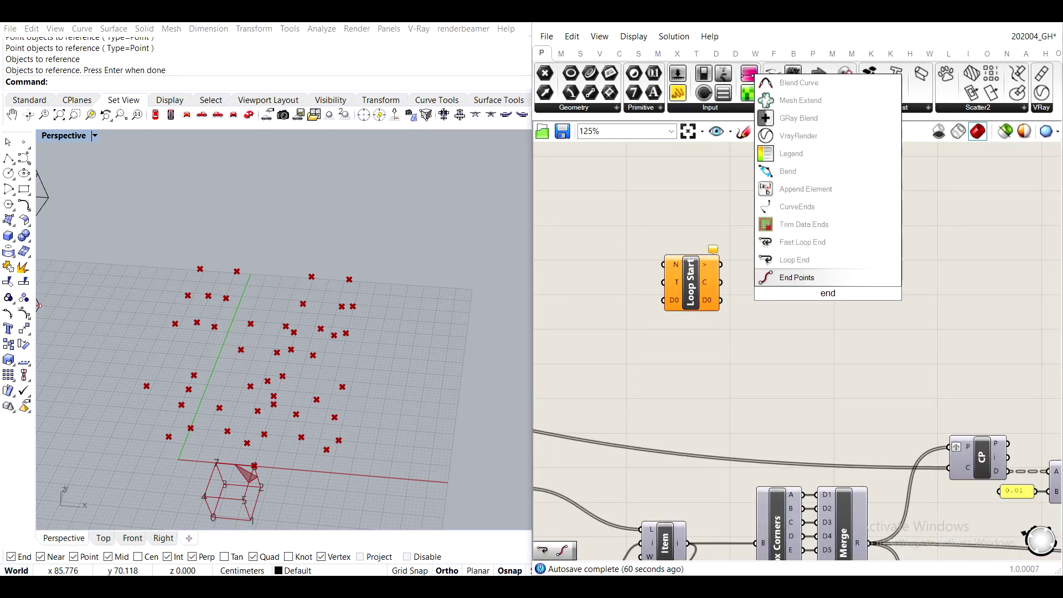
{"action": "left_click", "coordinate": [795, 259]}
{"action": "scroll", "coordinate": [764, 277], "scroll_direction": "up", "scroll_amount": 3}
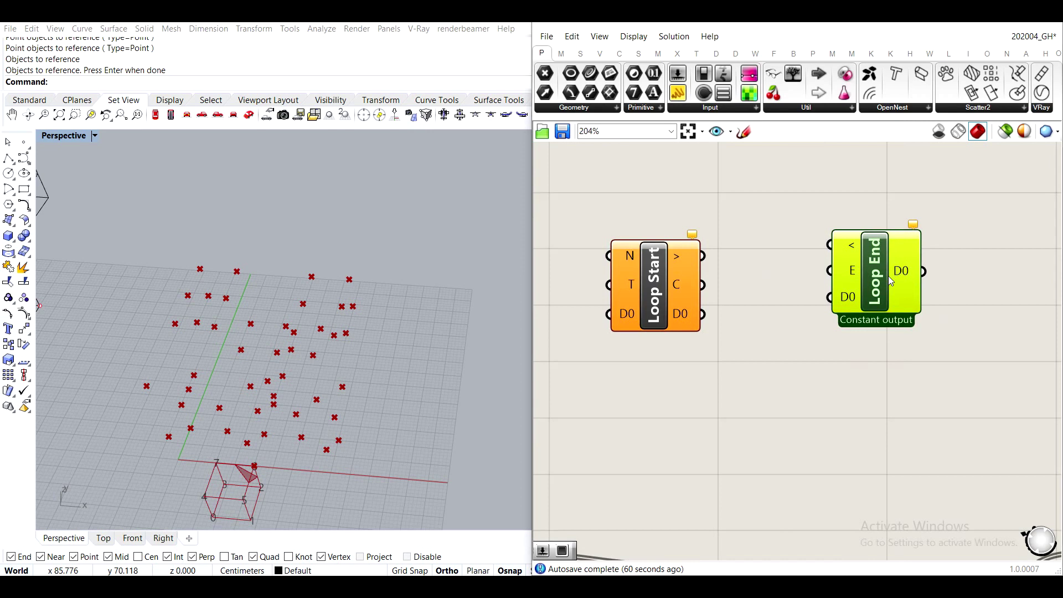
{"action": "left_click_drag", "start_coordinate": [890, 281], "coordinate": [928, 289]}
{"action": "left_click_drag", "start_coordinate": [702, 256], "coordinate": [983, 282]}
Run the Index slider through 0, 1, 2 and 3, and up to 179, to show the box sequence the loop must follow.
{"action": "scroll", "coordinate": [986, 285], "scroll_direction": "down", "scroll_amount": 4}
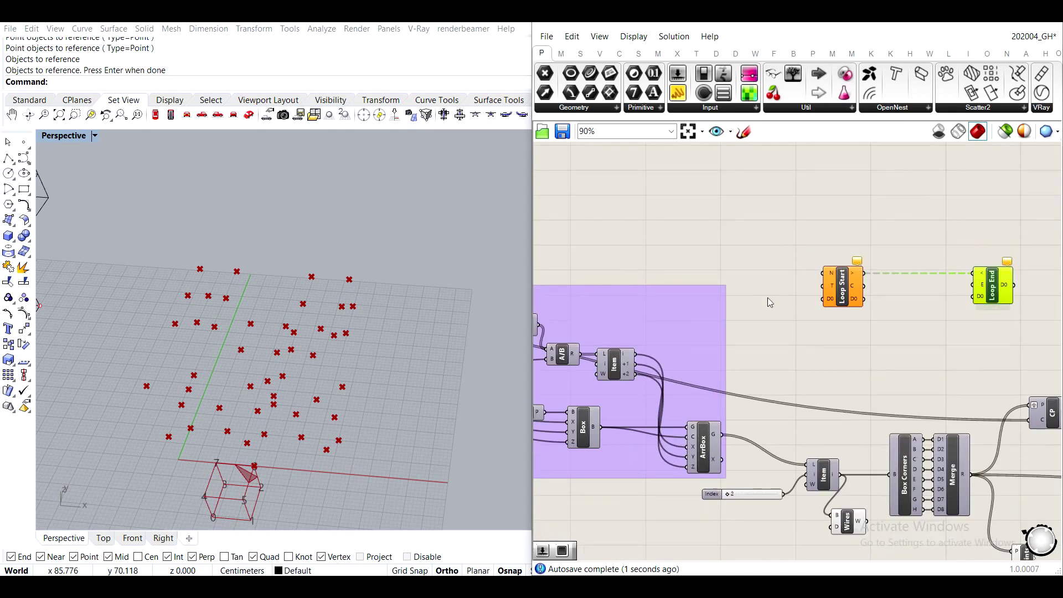
{"action": "scroll", "coordinate": [898, 294], "scroll_direction": "up", "scroll_amount": 3}
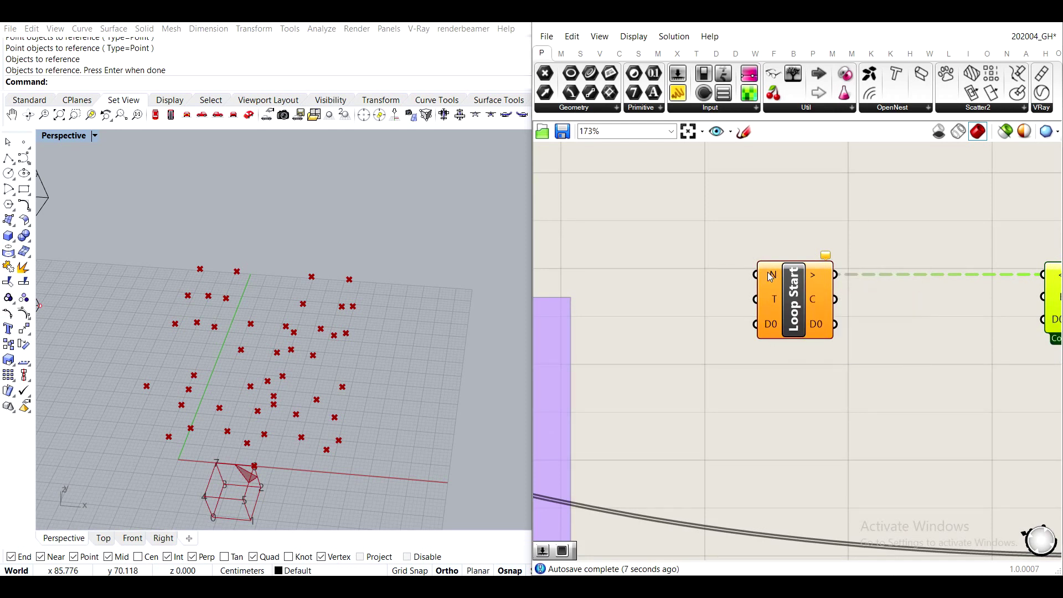
{"action": "scroll", "coordinate": [770, 276], "scroll_direction": "down", "scroll_amount": 3}
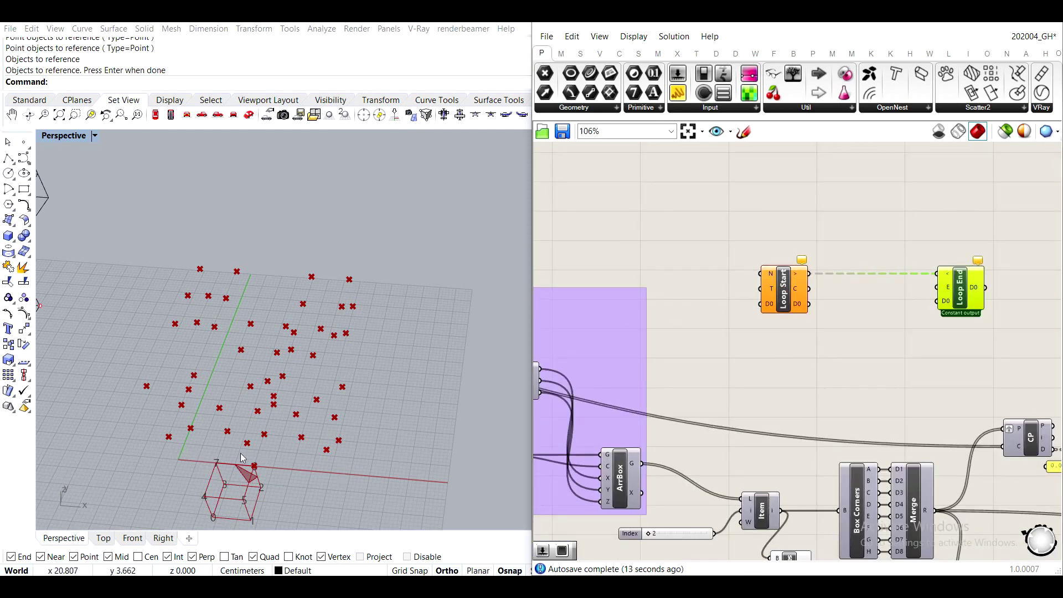
{"action": "scroll", "coordinate": [764, 440], "scroll_direction": "up", "scroll_amount": 3}
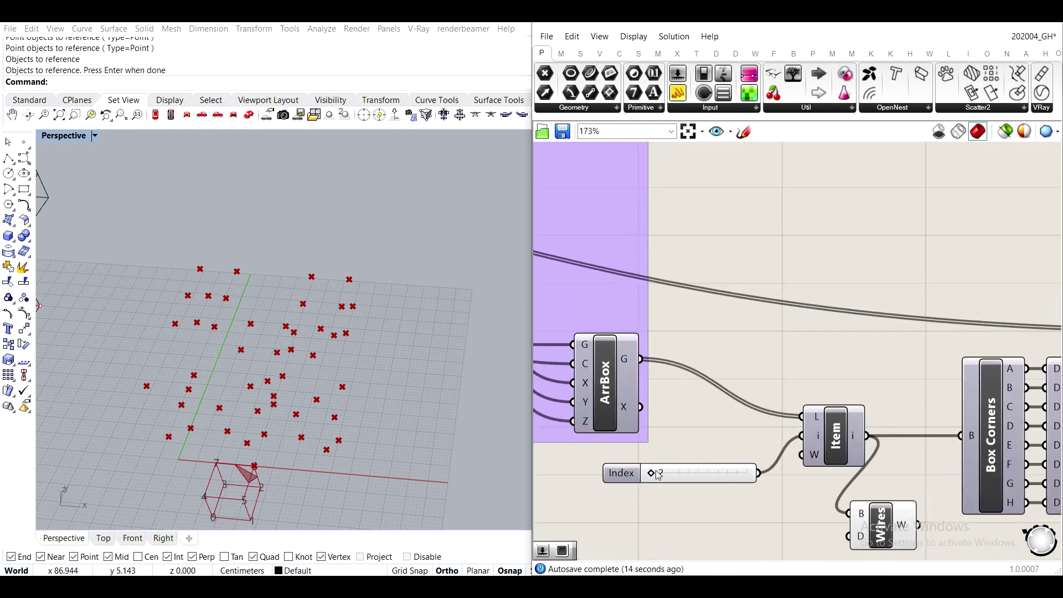
{"action": "left_click_drag", "start_coordinate": [651, 475], "coordinate": [648, 476]}
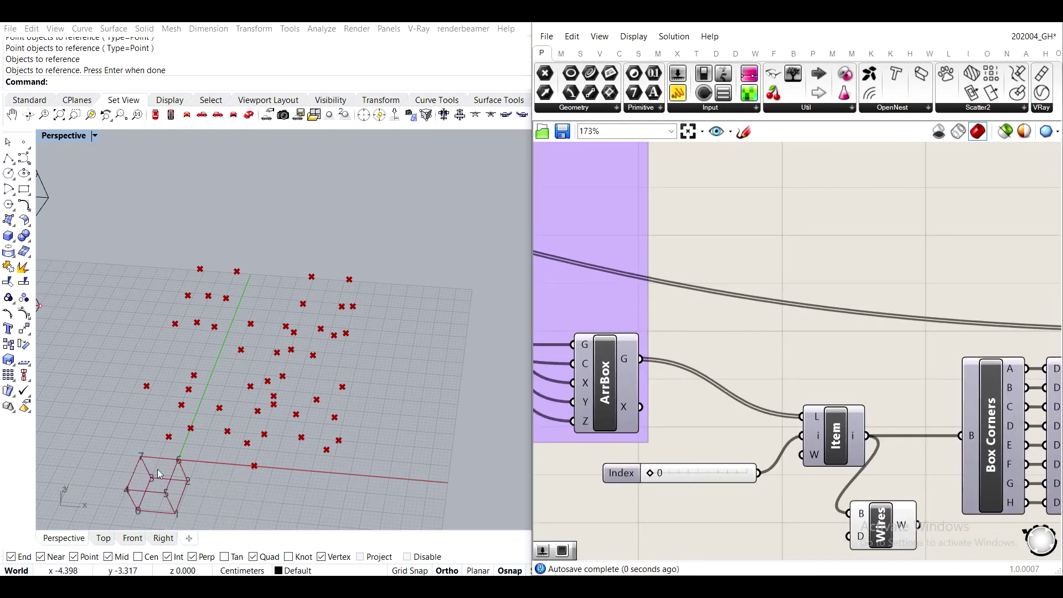
{"action": "double_click", "coordinate": [669, 477]}
{"action": "type", "text": "1"}
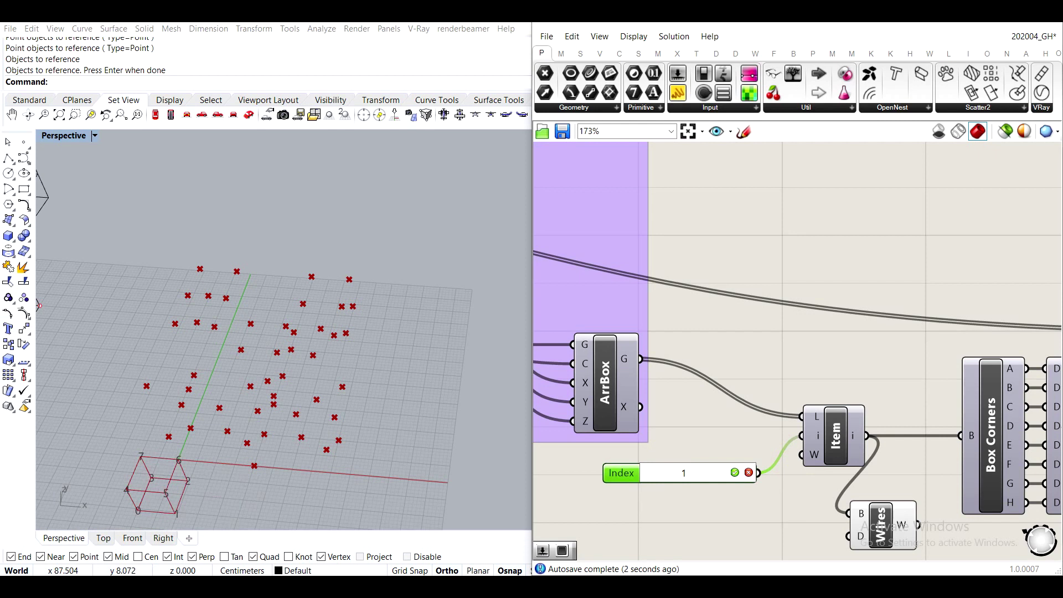
{"action": "key", "text": "Return"}
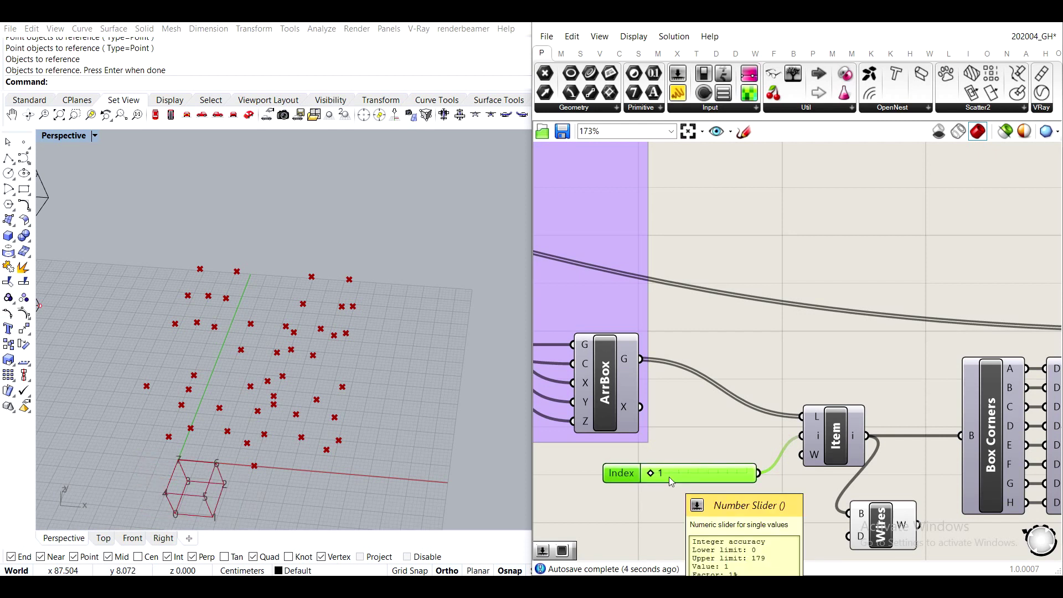
{"action": "double_click", "coordinate": [669, 477]}
{"action": "type", "text": "2"}
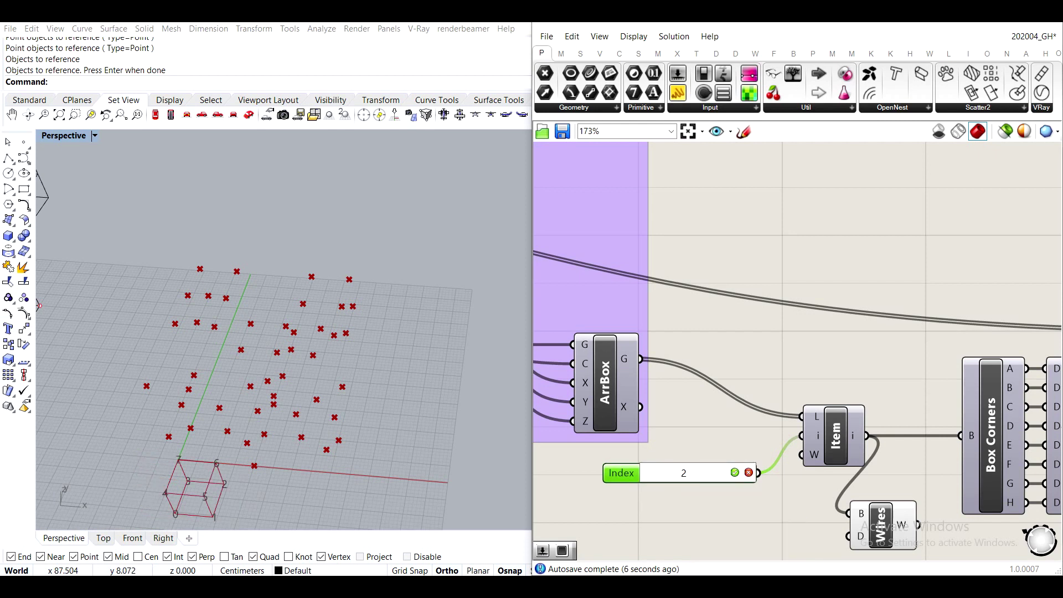
{"action": "key", "text": "Return"}
{"action": "double_click", "coordinate": [669, 477]}
{"action": "type", "text": "3"}
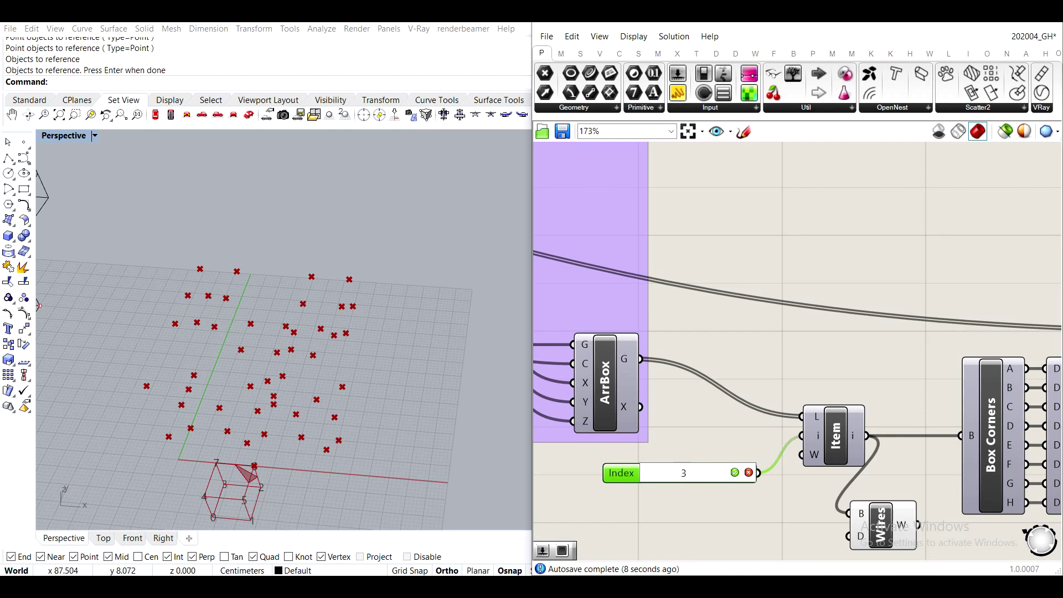
{"action": "key", "text": "Return"}
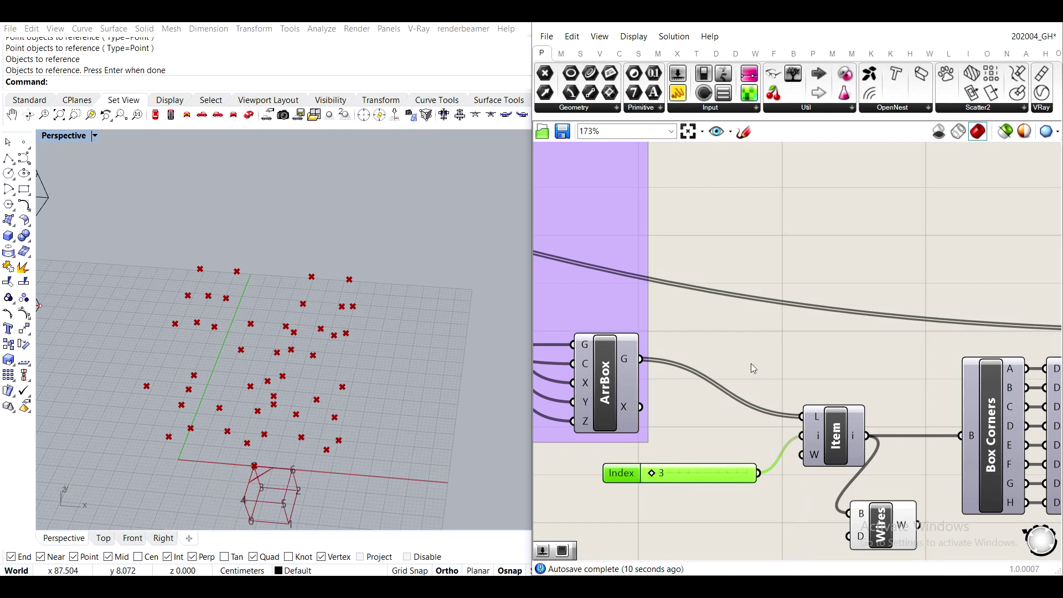
{"action": "left_click_drag", "start_coordinate": [653, 473], "coordinate": [850, 482]}
Delete the Index slider that feeds the List Item selecting the target box.
{"action": "scroll", "coordinate": [788, 241], "scroll_direction": "down", "scroll_amount": 5}
{"action": "scroll", "coordinate": [802, 351], "scroll_direction": "up", "scroll_amount": 2}
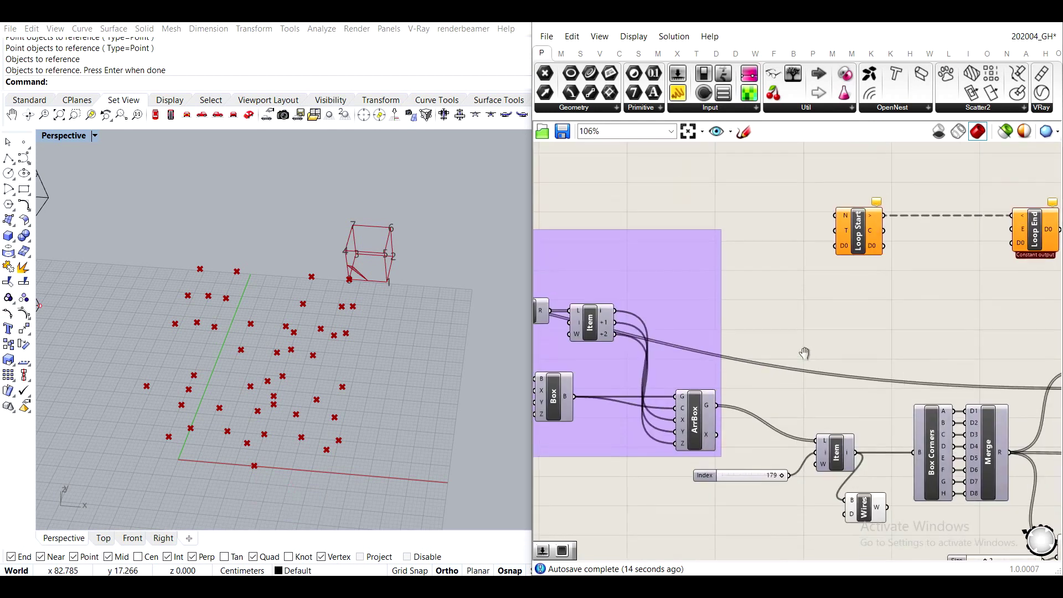
{"action": "right_click_drag", "start_coordinate": [747, 484], "coordinate": [697, 455]}
{"action": "left_click", "coordinate": [701, 491]}
{"action": "key", "text": "Delete"}
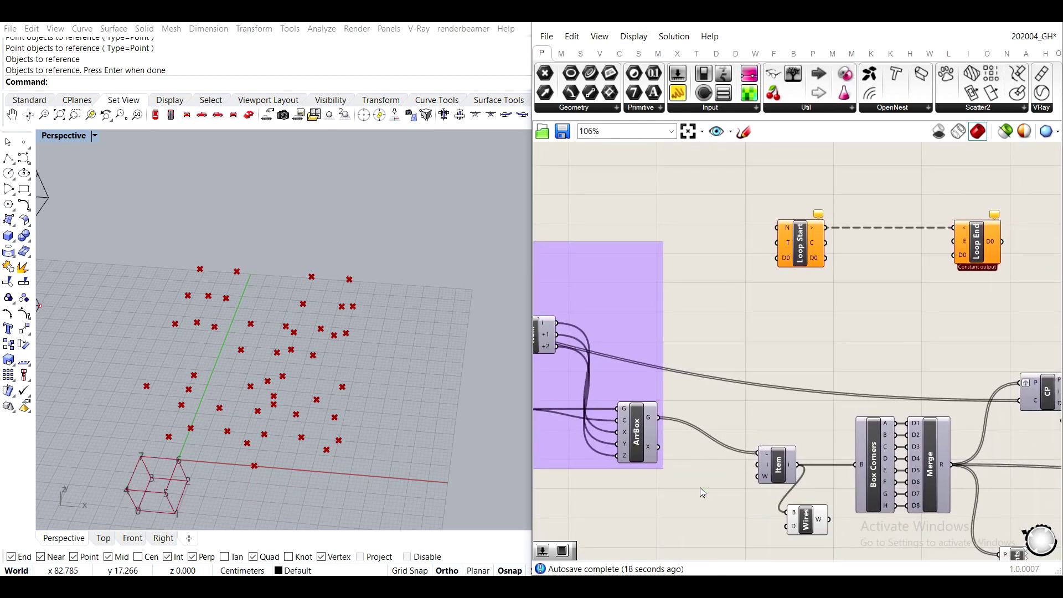
Add a List Length component near Loop Start and feed it the ArrBox G output.
{"action": "double_click", "coordinate": [743, 311]}
{"action": "type", "text": "list leng"}
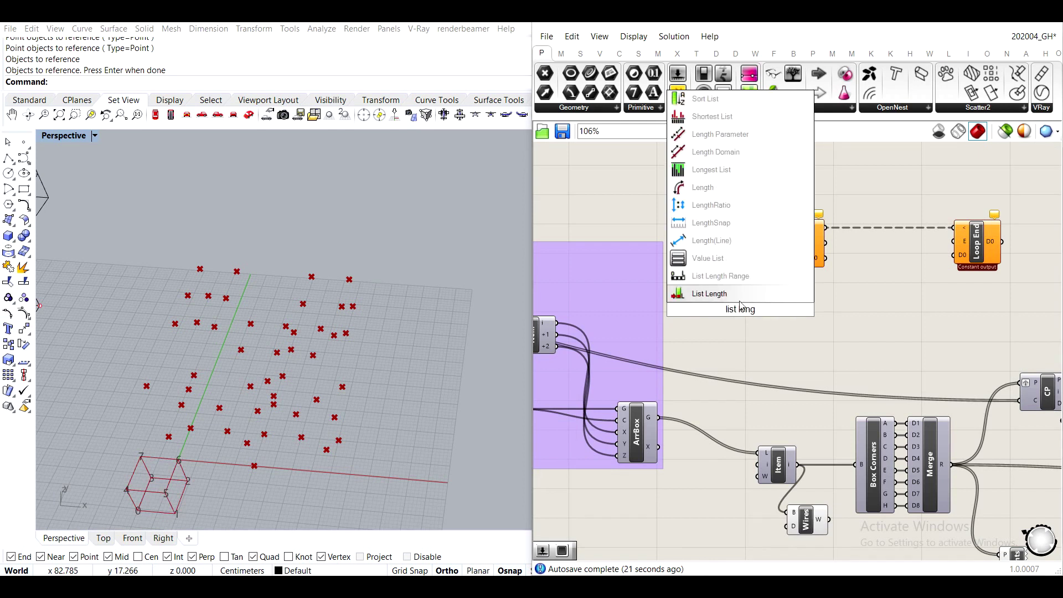
{"action": "key", "text": "Return"}
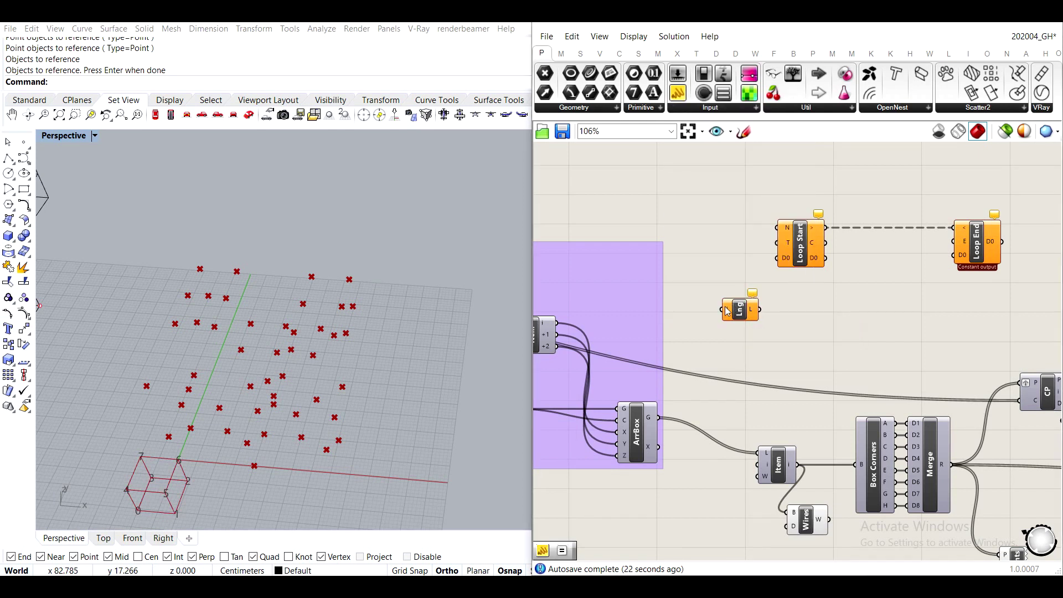
{"action": "left_click_drag", "start_coordinate": [737, 310], "coordinate": [715, 369]}
{"action": "scroll", "coordinate": [621, 429], "scroll_direction": "up", "scroll_amount": 2}
{"action": "left_click_drag", "start_coordinate": [674, 416], "coordinate": [718, 269]}
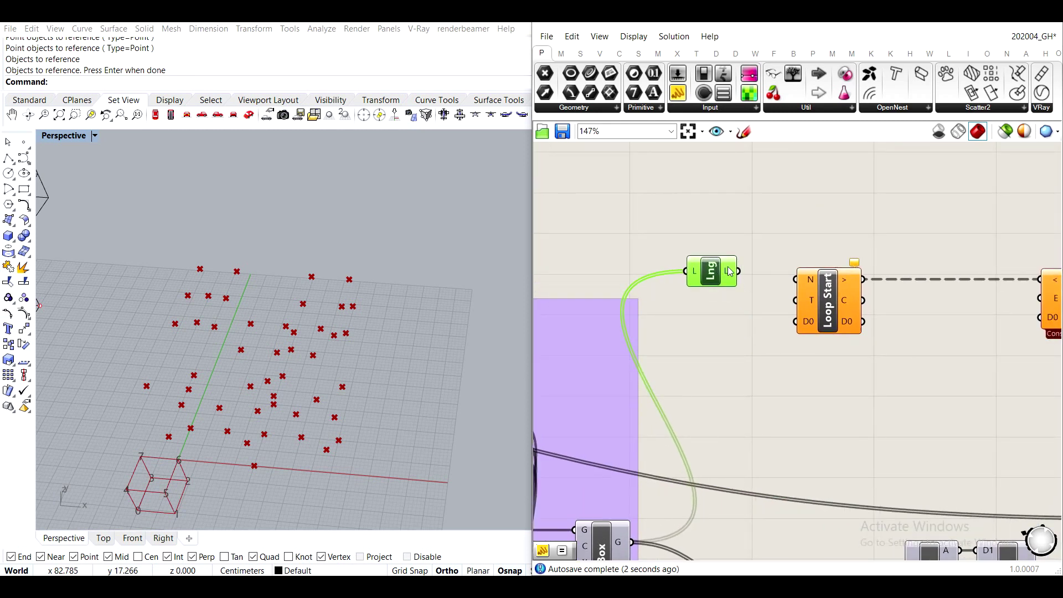
Connect the List Length output to Loop Start's N input and align the two components.
{"action": "mouse_move", "coordinate": [730, 277]}
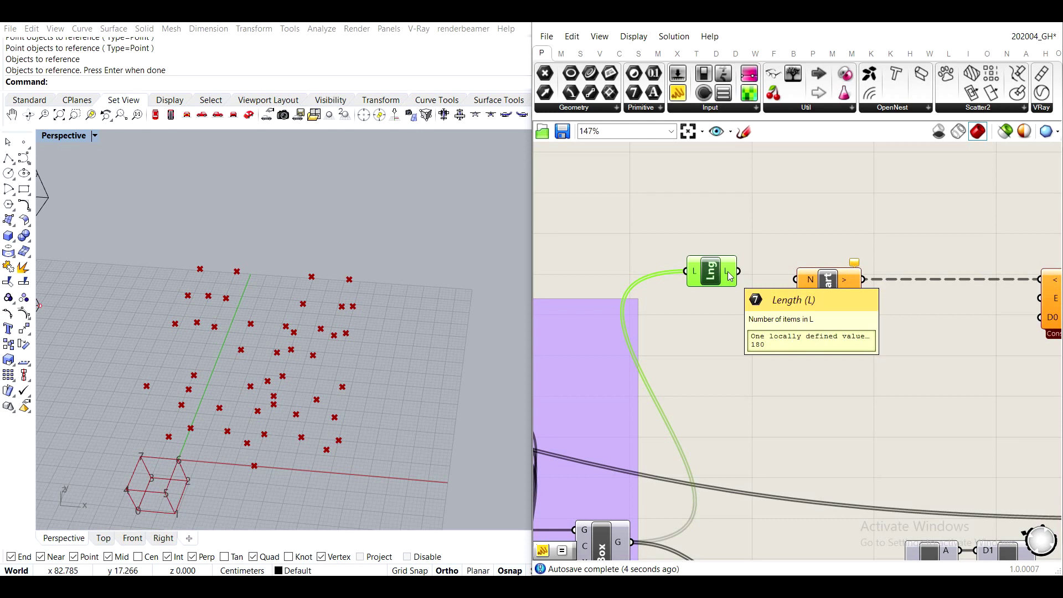
{"action": "left_click_drag", "start_coordinate": [738, 272], "coordinate": [796, 279]}
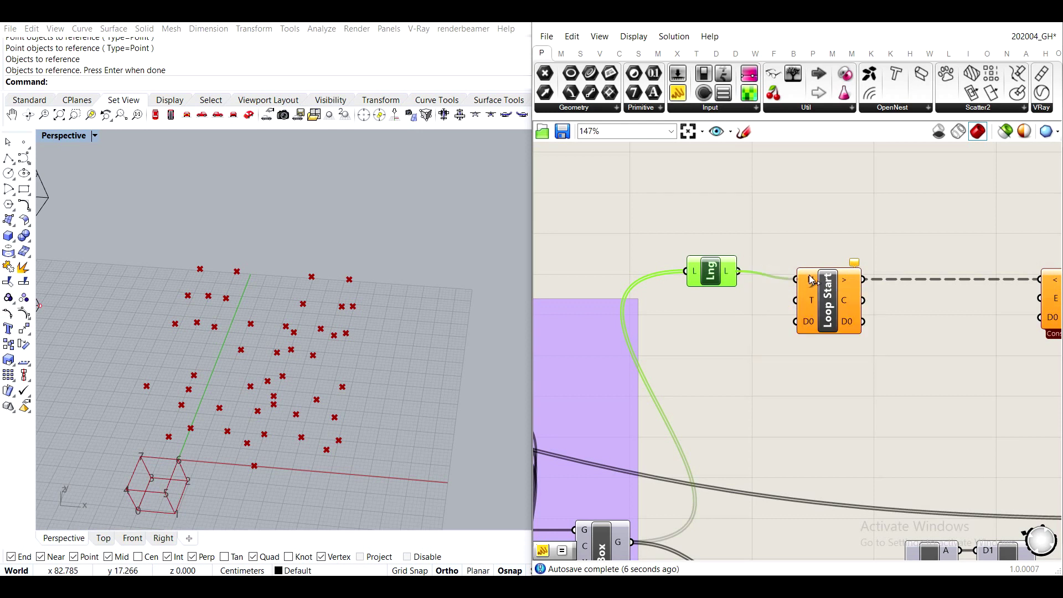
{"action": "left_click_drag", "start_coordinate": [723, 276], "coordinate": [747, 284]}
{"action": "left_click", "coordinate": [794, 218]}
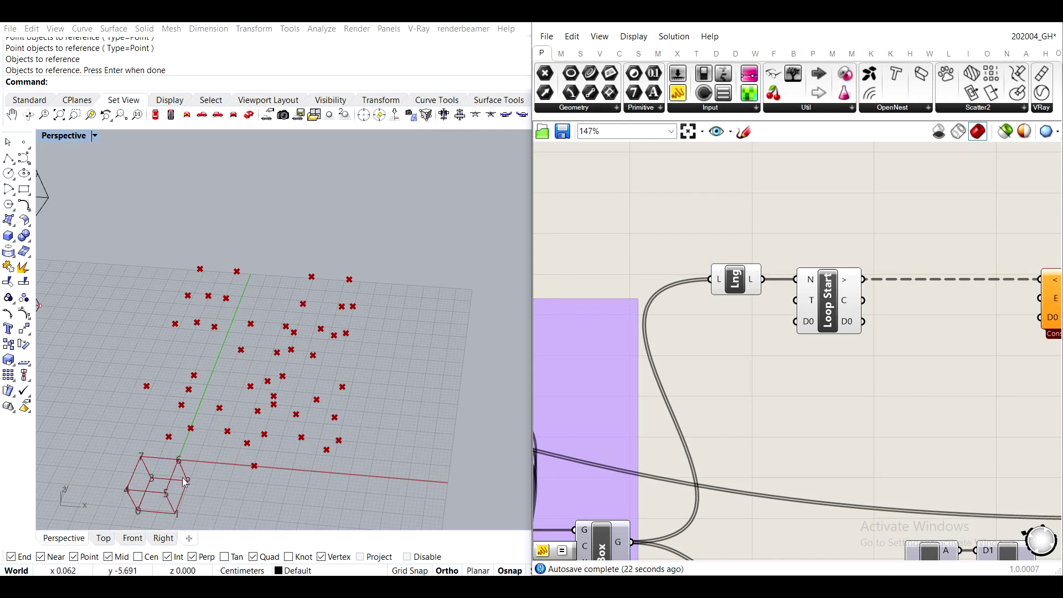
Apply the expression x-1 to the List Length component's L output.
{"action": "mouse_move", "coordinate": [753, 286]}
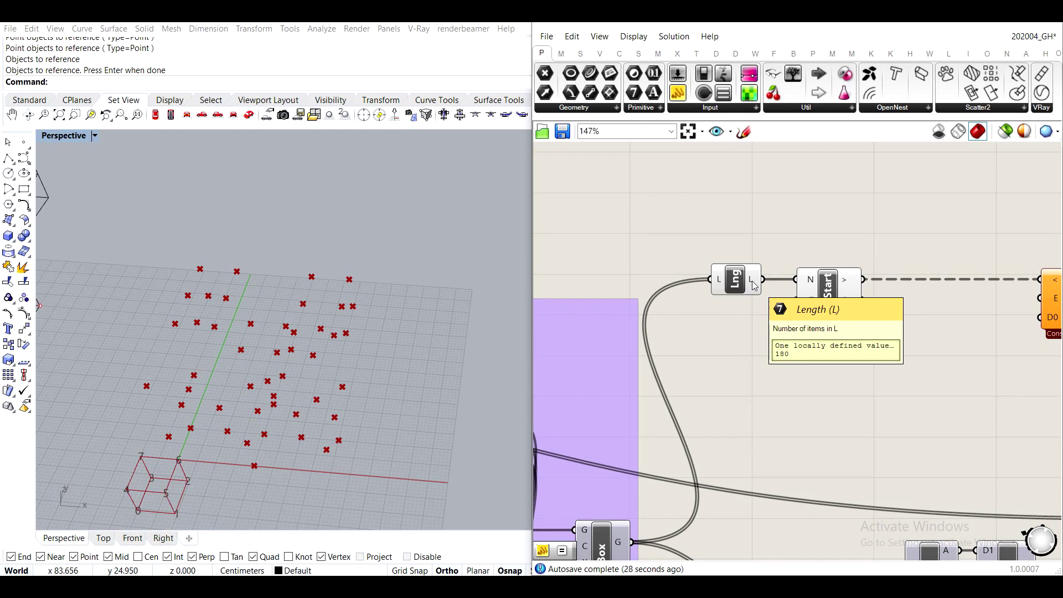
{"action": "right_click", "coordinate": [753, 285]}
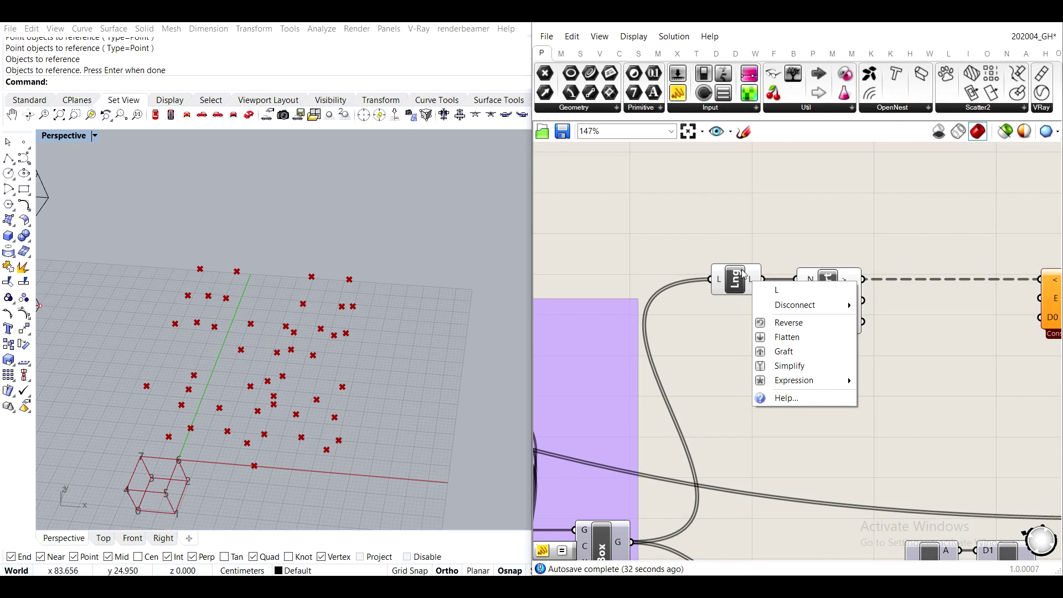
{"action": "mouse_move", "coordinate": [801, 381]}
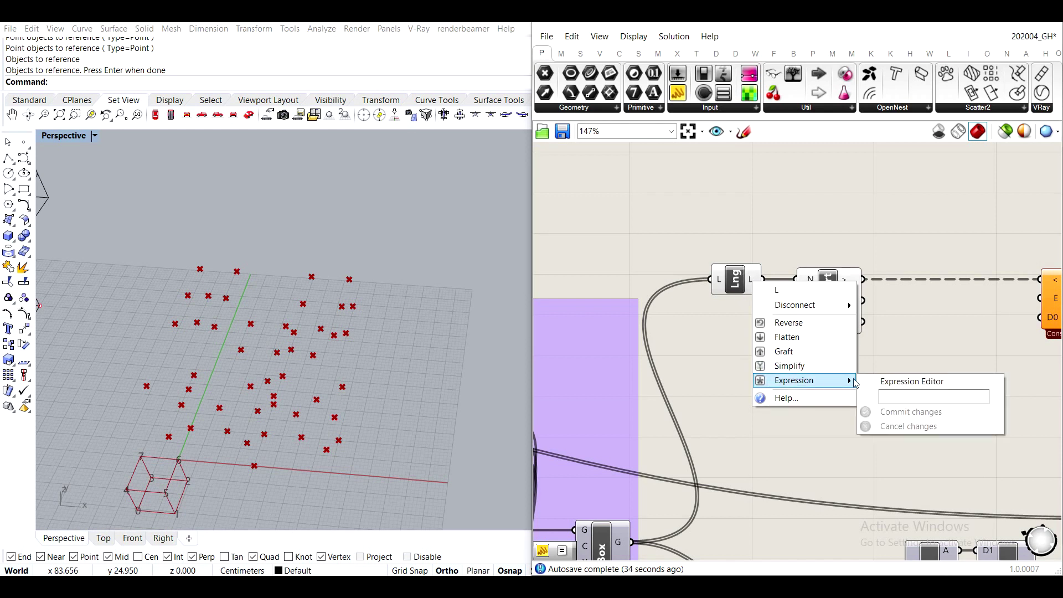
{"action": "left_click", "coordinate": [923, 402]}
{"action": "type", "text": "x-1"}
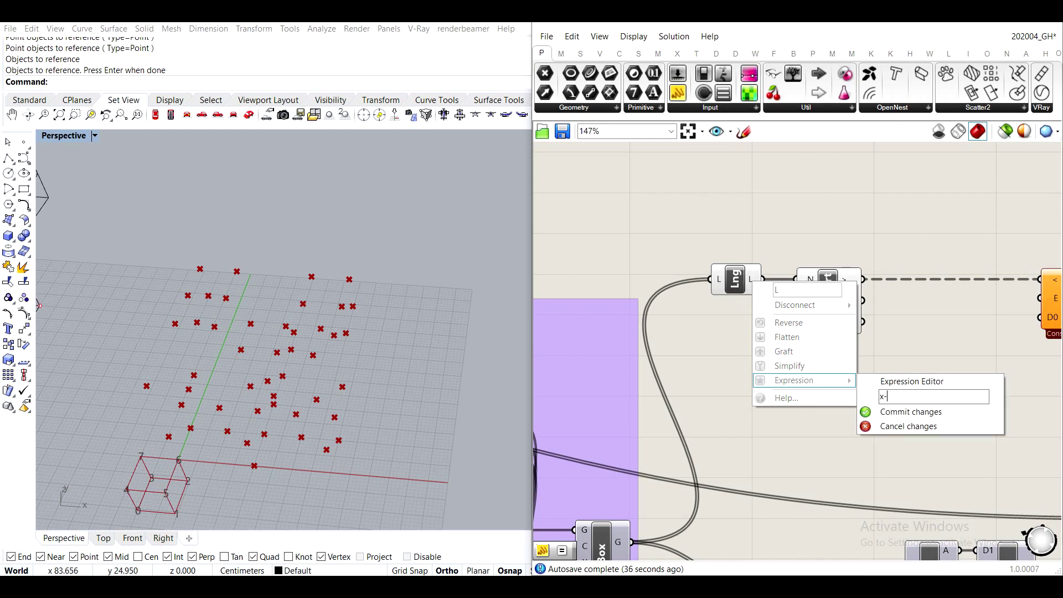
{"action": "left_click", "coordinate": [926, 421]}
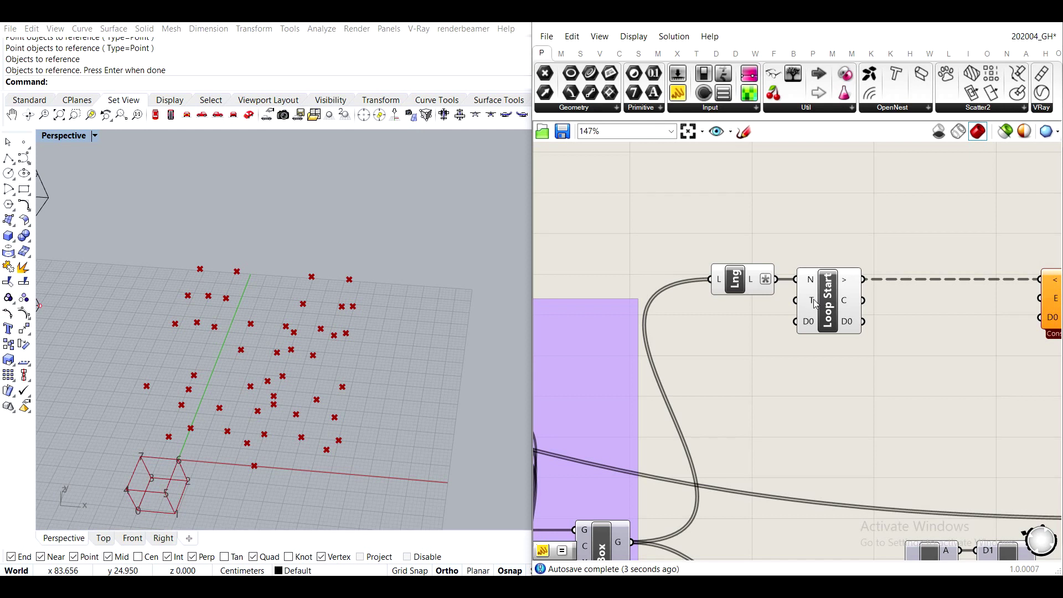
Add a Button wired to Loop Start's T input and trigger it once.
{"action": "mouse_move", "coordinate": [815, 302]}
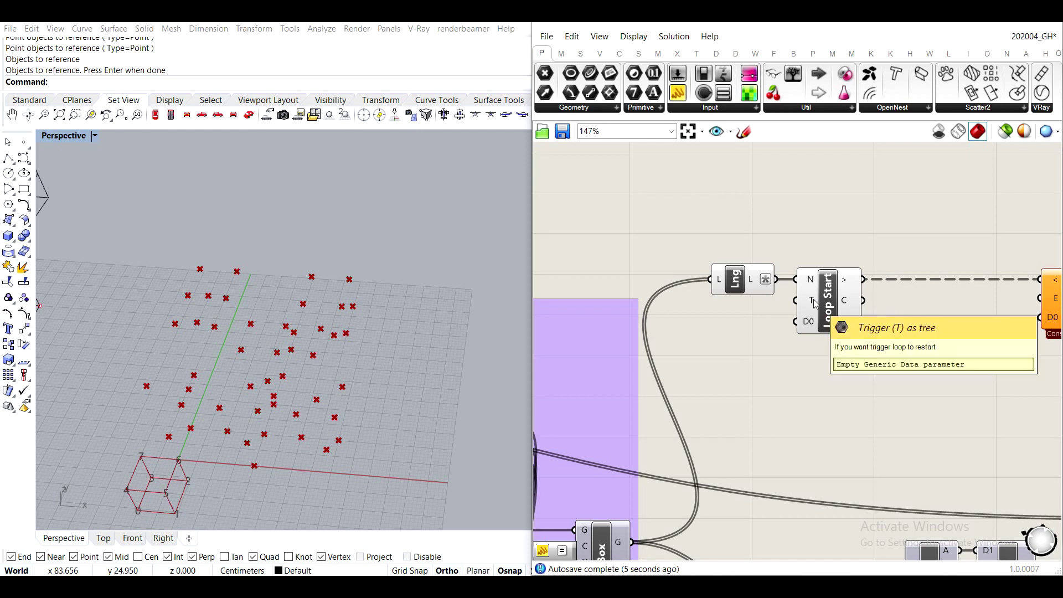
{"action": "double_click", "coordinate": [716, 356]}
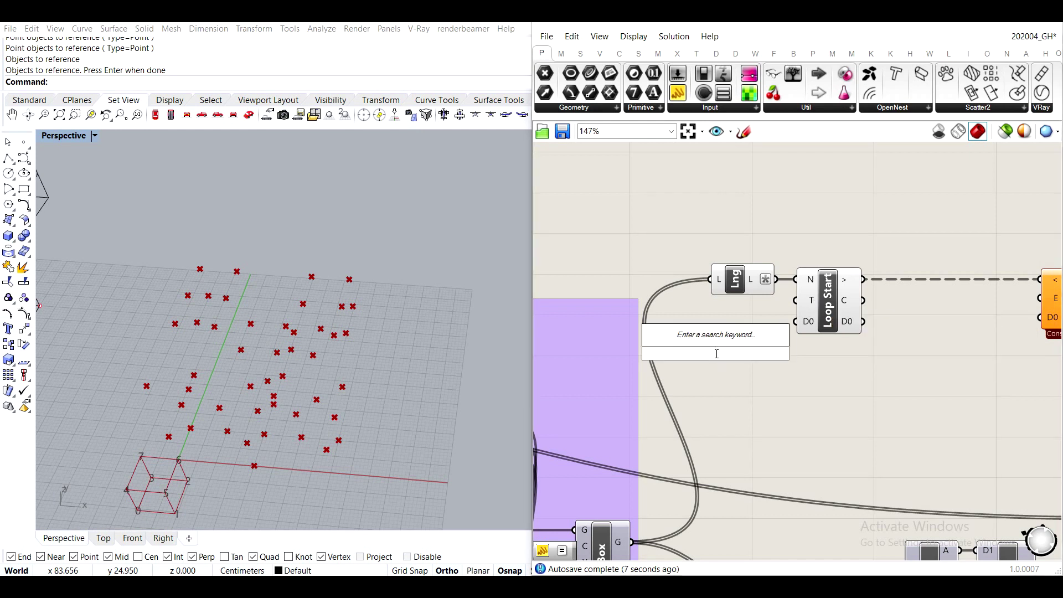
{"action": "type", "text": "butt"}
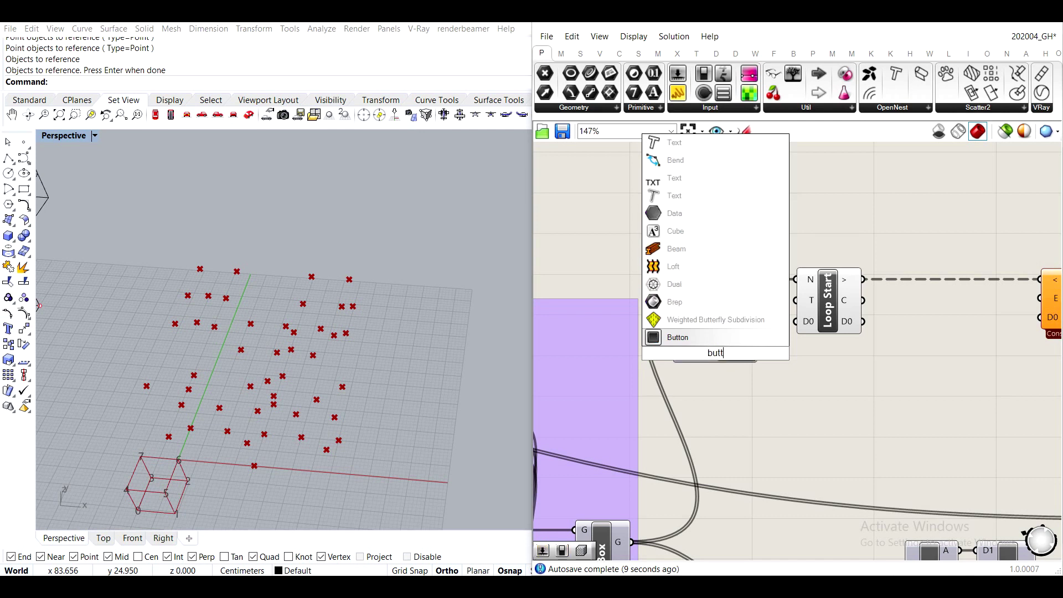
{"action": "key", "text": "Return"}
{"action": "left_click_drag", "start_coordinate": [717, 358], "coordinate": [796, 301]}
{"action": "mouse_move", "coordinate": [716, 322]}
{"action": "left_mouse_down"}
{"action": "mouse_move", "coordinate": [701, 321]}
{"action": "mouse_move", "coordinate": [716, 319]}
{"action": "left_mouse_up"}
{"action": "left_click", "coordinate": [738, 361]}
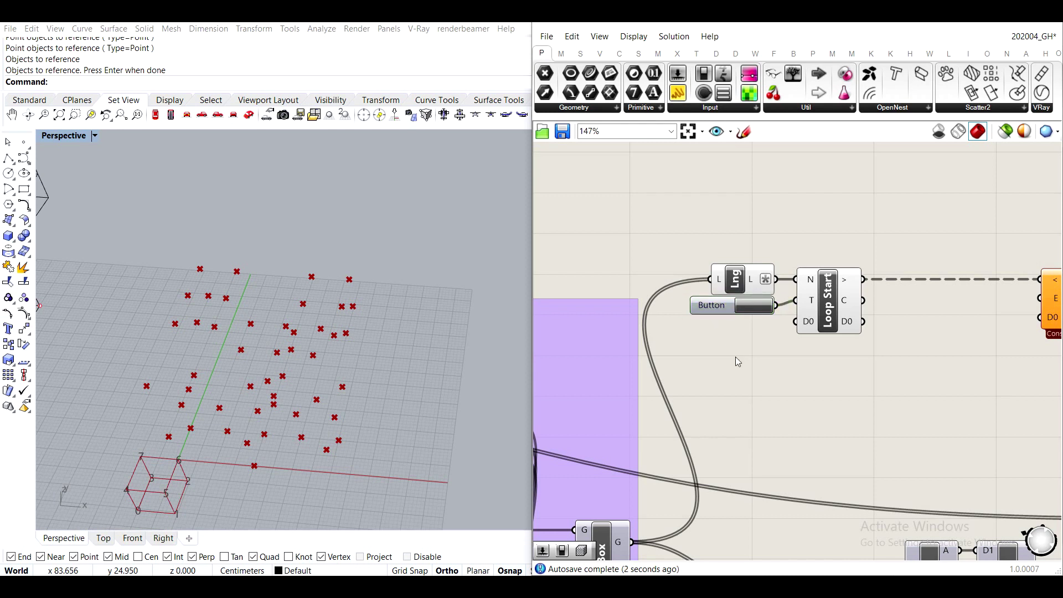
{"action": "left_click", "coordinate": [755, 308]}
Examine the Loop Start and Loop End components and the part of the definition they have to iterate over.
{"action": "scroll", "coordinate": [809, 324], "scroll_direction": "down", "scroll_amount": 8}
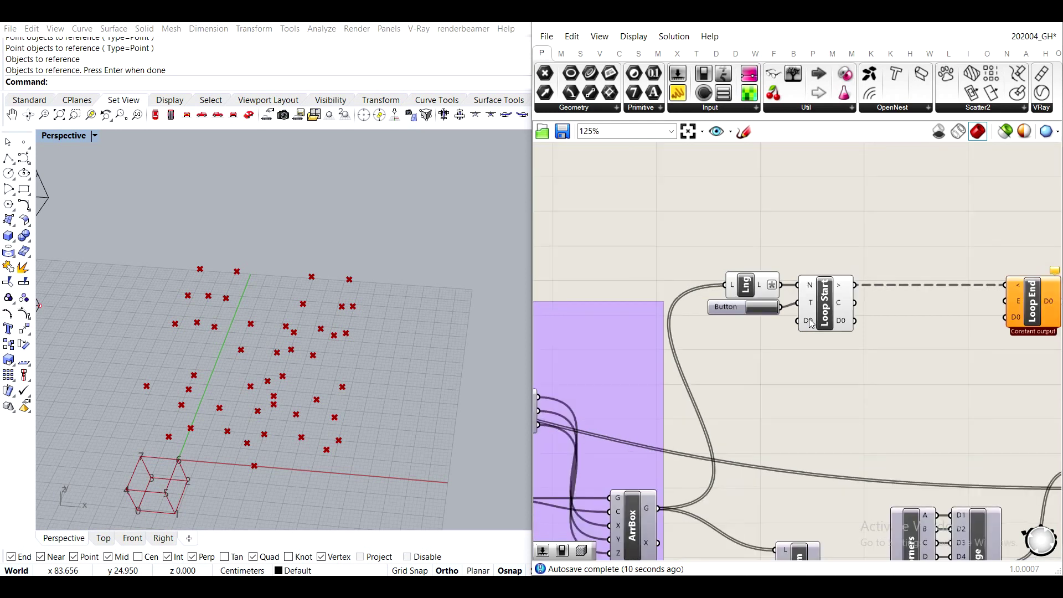
{"action": "scroll", "coordinate": [697, 339], "scroll_direction": "up", "scroll_amount": 3}
{"action": "right_click_drag", "start_coordinate": [574, 379], "coordinate": [815, 370]}
{"action": "scroll", "coordinate": [744, 317], "scroll_direction": "down", "scroll_amount": 3}
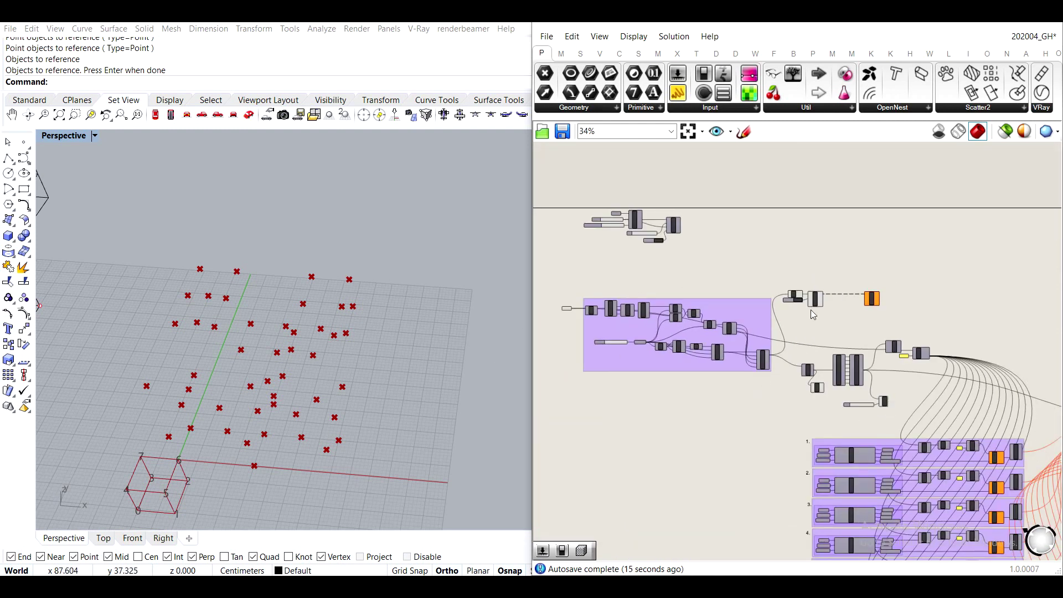
{"action": "scroll", "coordinate": [813, 314], "scroll_direction": "down", "scroll_amount": 4}
{"action": "right_click_drag", "start_coordinate": [813, 315], "coordinate": [707, 301]}
{"action": "scroll", "coordinate": [707, 301], "scroll_direction": "up", "scroll_amount": 4}
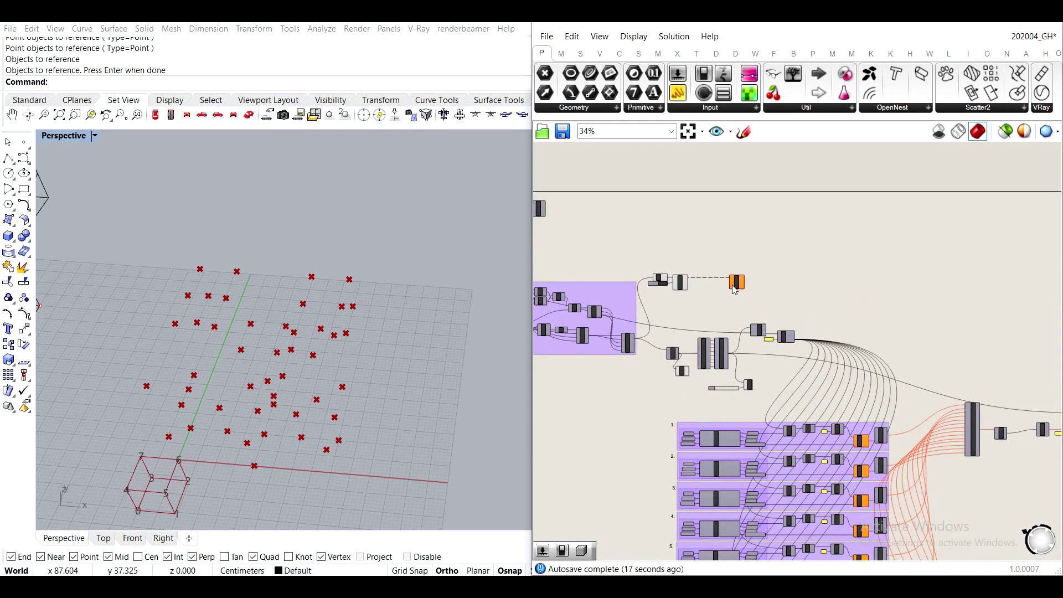
{"action": "scroll", "coordinate": [708, 277], "scroll_direction": "up", "scroll_amount": 1}
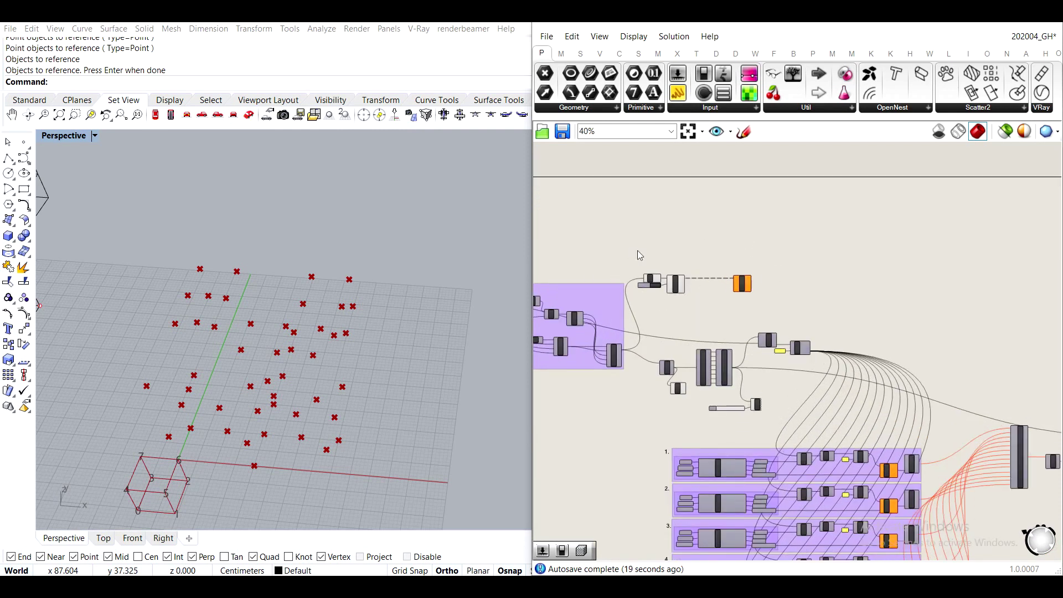
{"action": "scroll", "coordinate": [643, 266], "scroll_direction": "up", "scroll_amount": 3}
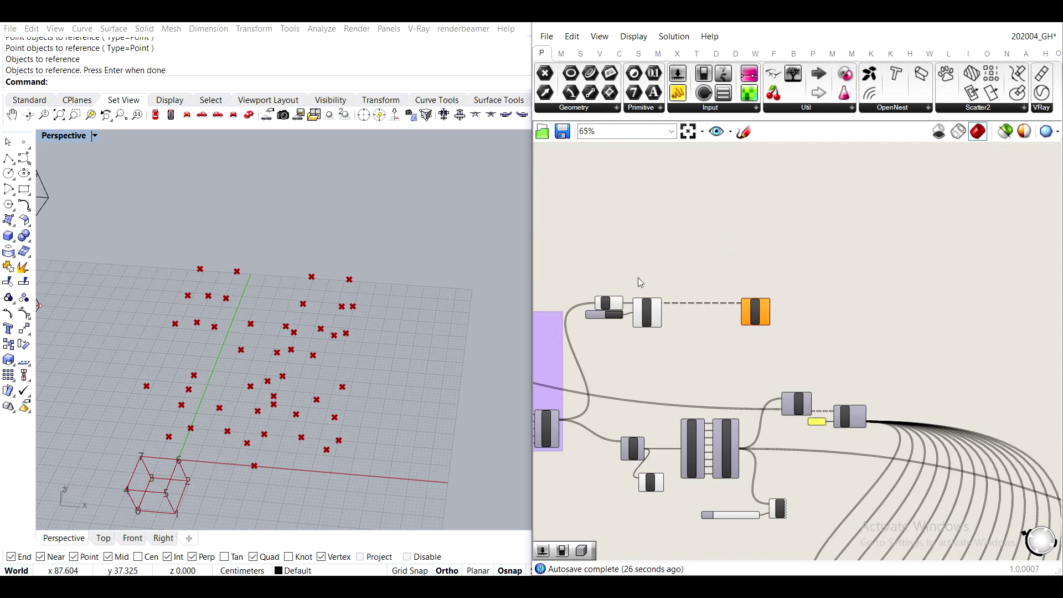
{"action": "scroll", "coordinate": [854, 301], "scroll_direction": "down", "scroll_amount": 4}
{"action": "right_click_drag", "start_coordinate": [864, 308], "coordinate": [817, 302]}
{"action": "scroll", "coordinate": [693, 304], "scroll_direction": "up", "scroll_amount": 6}
{"action": "scroll", "coordinate": [636, 289], "scroll_direction": "up", "scroll_amount": 2}
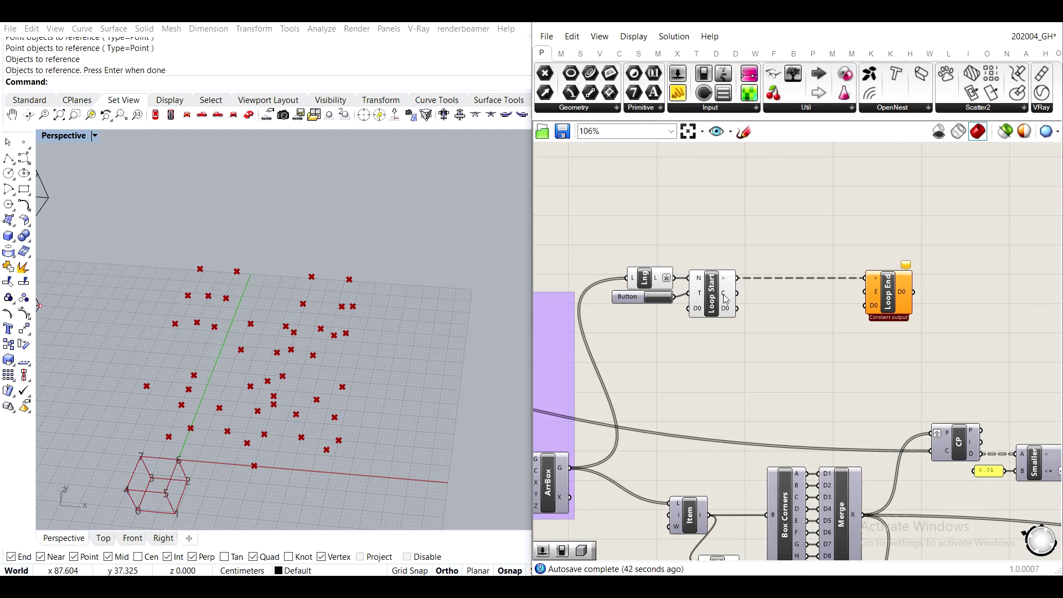
Add a number slider with the value 1 below Loop Start.
{"action": "mouse_move", "coordinate": [725, 300]}
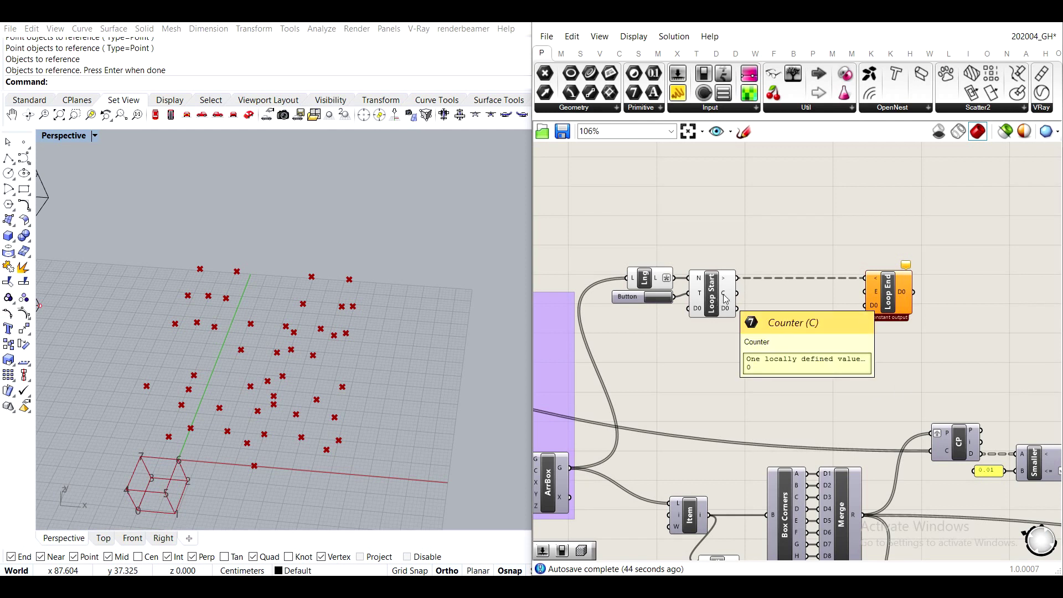
{"action": "double_click", "coordinate": [765, 363]}
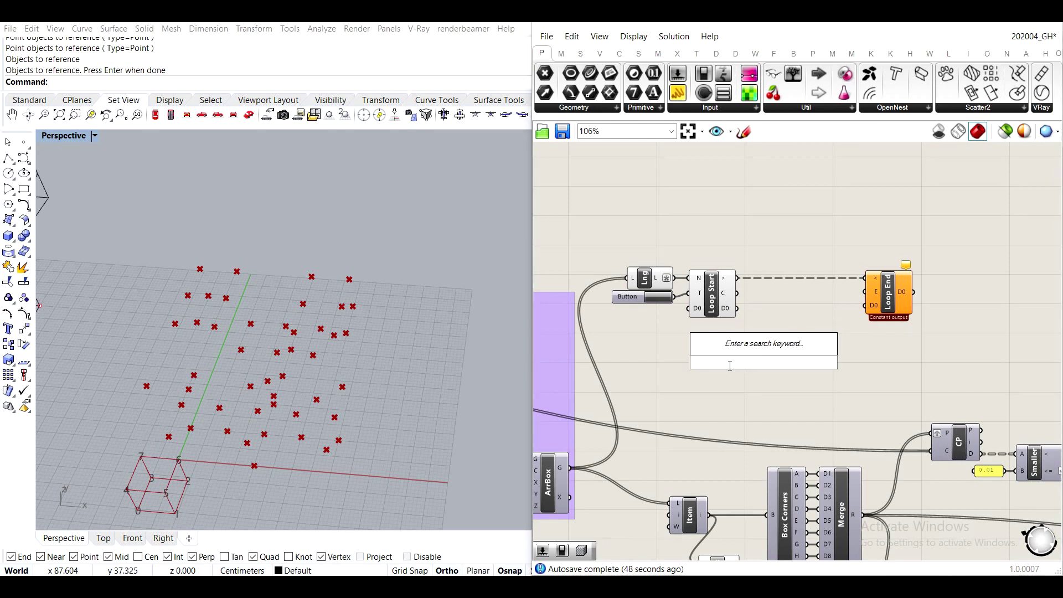
{"action": "type", "text": "1"}
{"action": "key", "text": "Return"}
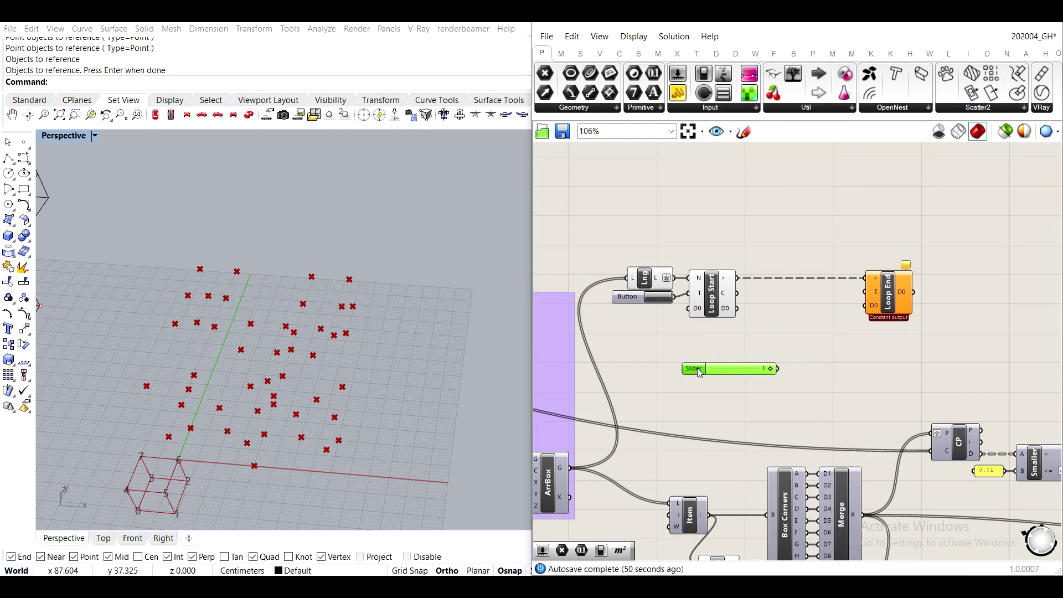
{"action": "double_click", "coordinate": [817, 378]}
{"action": "type", "text": "+"}
{"action": "key", "text": "Return"}
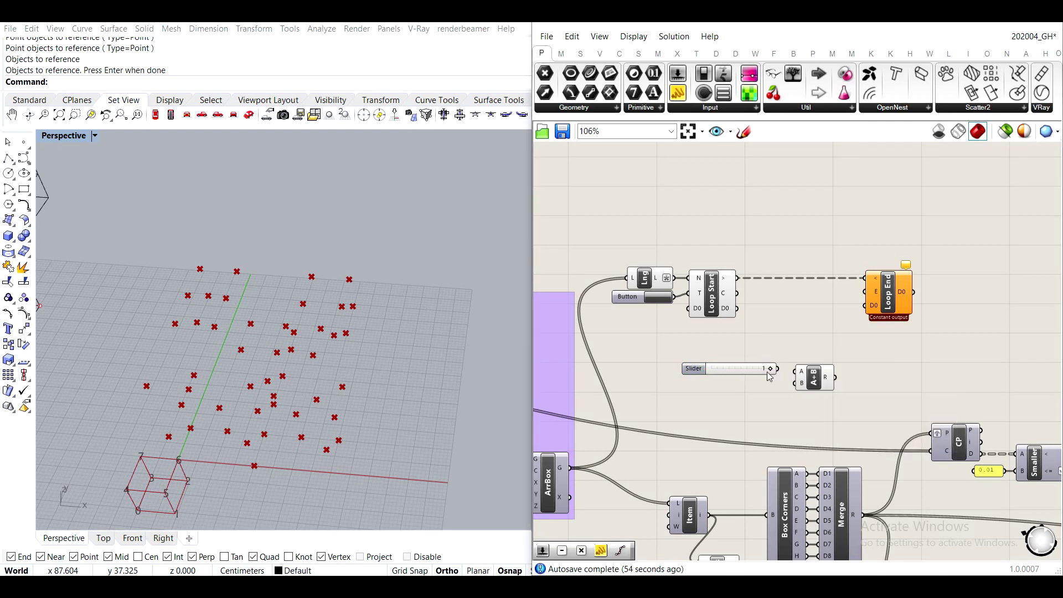
{"action": "left_click_drag", "start_coordinate": [744, 378], "coordinate": [738, 398]}
{"action": "left_click", "coordinate": [818, 382]}
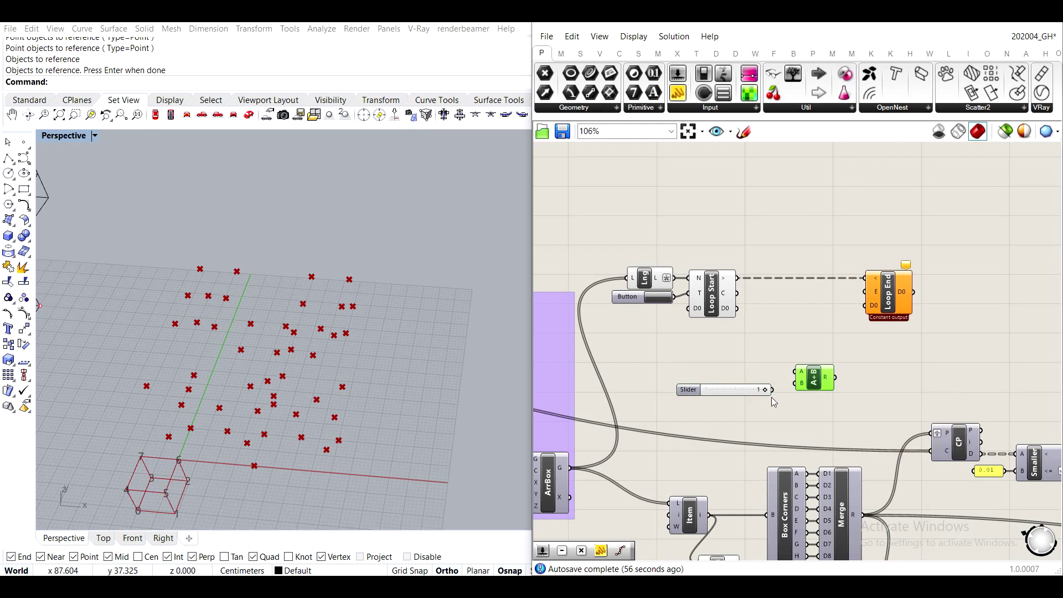
{"action": "key", "text": "Delete"}
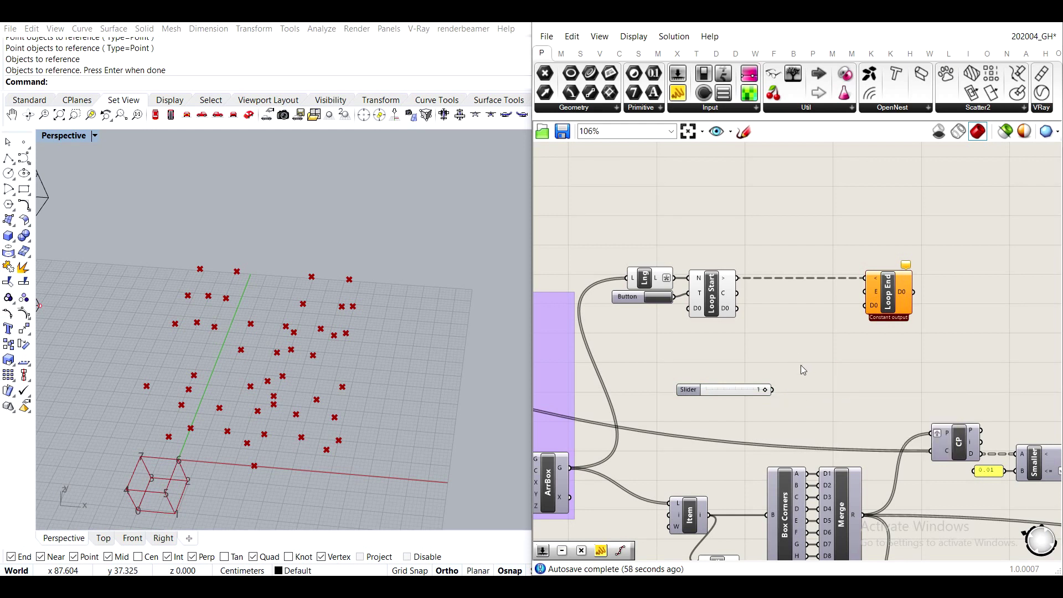
Add a Merge component fed by Loop Start's D0 output in D1 and the slider of value 1 in D2.
{"action": "double_click", "coordinate": [798, 354]}
{"action": "type", "text": "merg"}
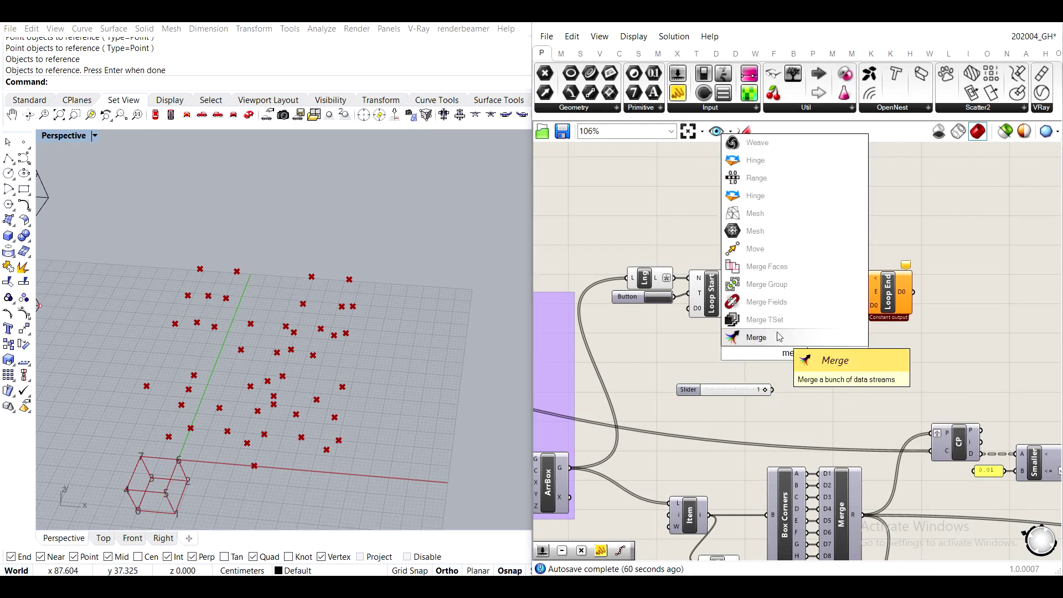
{"action": "left_click", "coordinate": [778, 337]}
{"action": "left_click_drag", "start_coordinate": [773, 390], "coordinate": [779, 363]}
{"action": "left_click_drag", "start_coordinate": [731, 389], "coordinate": [710, 358]}
{"action": "left_click_drag", "start_coordinate": [737, 309], "coordinate": [772, 341]}
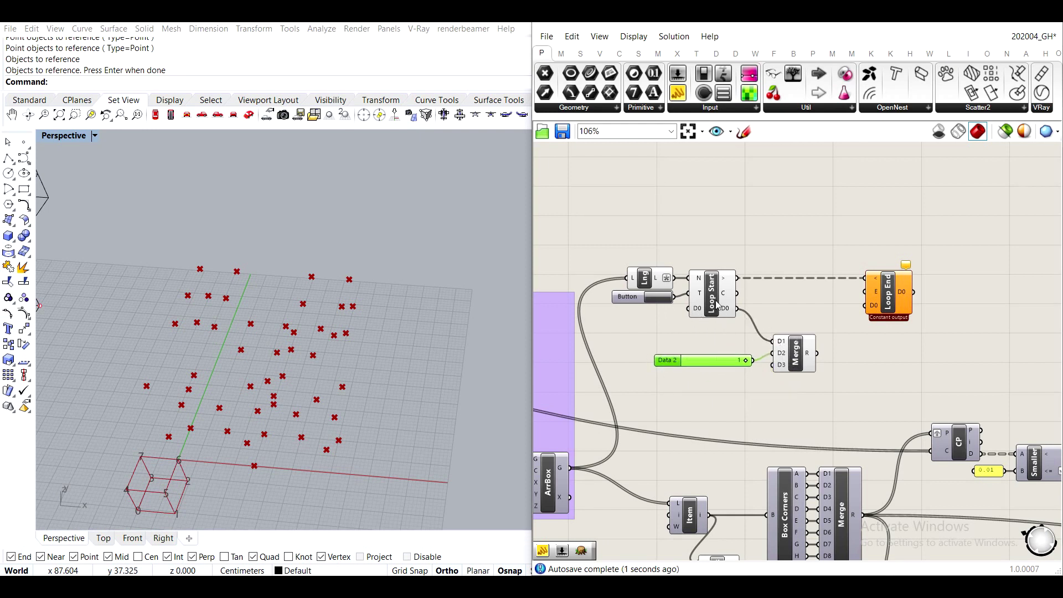
{"action": "left_click_drag", "start_coordinate": [716, 366], "coordinate": [722, 359]}
Add a Panel beside the new Merge and connect the R output to it to read the merged data.
{"action": "left_click_drag", "start_coordinate": [678, 93], "coordinate": [892, 340]}
{"action": "left_click_drag", "start_coordinate": [817, 353], "coordinate": [852, 366]}
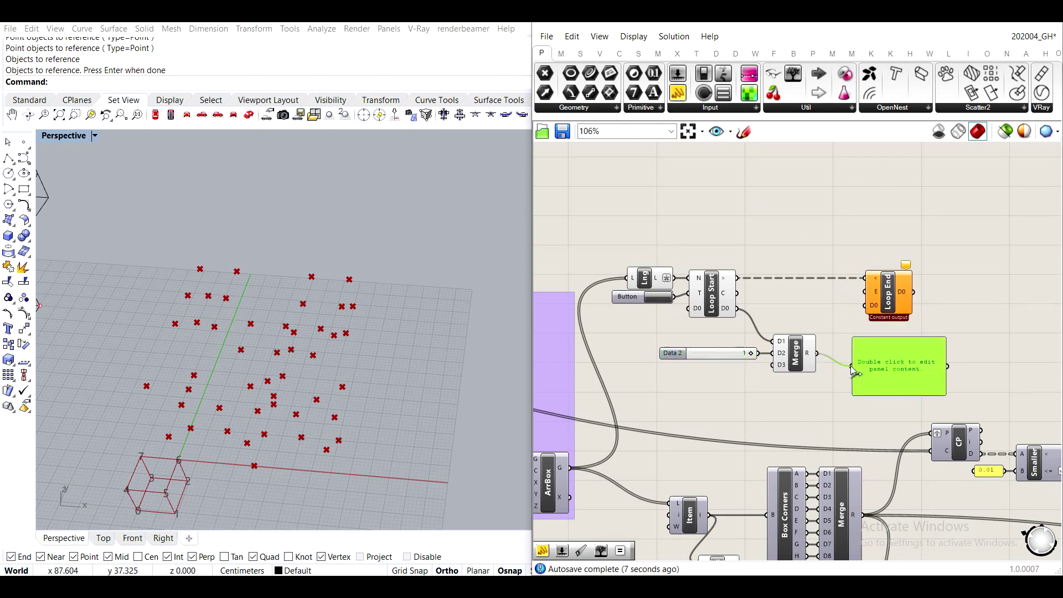
{"action": "scroll", "coordinate": [885, 344], "scroll_direction": "up", "scroll_amount": 3}
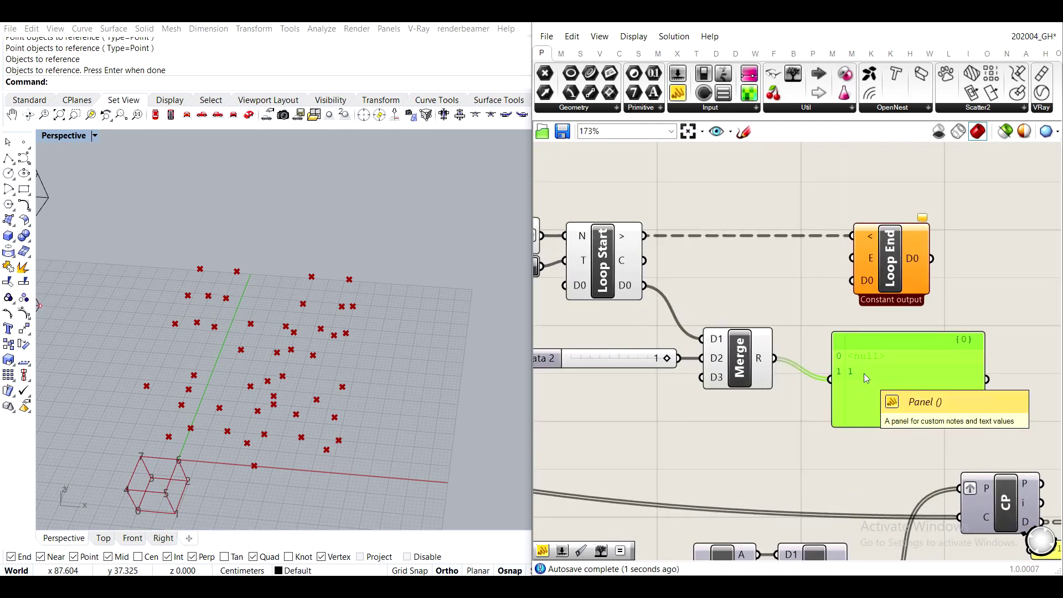
{"action": "right_click_drag", "start_coordinate": [596, 268], "coordinate": [742, 287]}
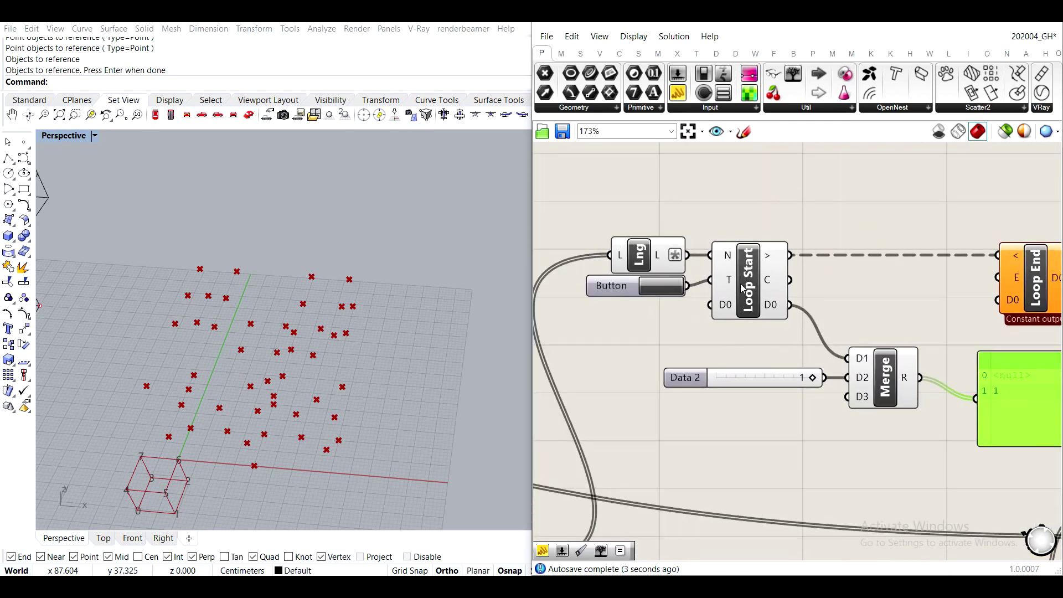
{"action": "right_click_drag", "start_coordinate": [917, 378], "coordinate": [855, 380]}
Connect the Merge R output to Loop End's D0 input and check the panel's list through to its end.
{"action": "left_click_drag", "start_coordinate": [857, 380], "coordinate": [936, 302]}
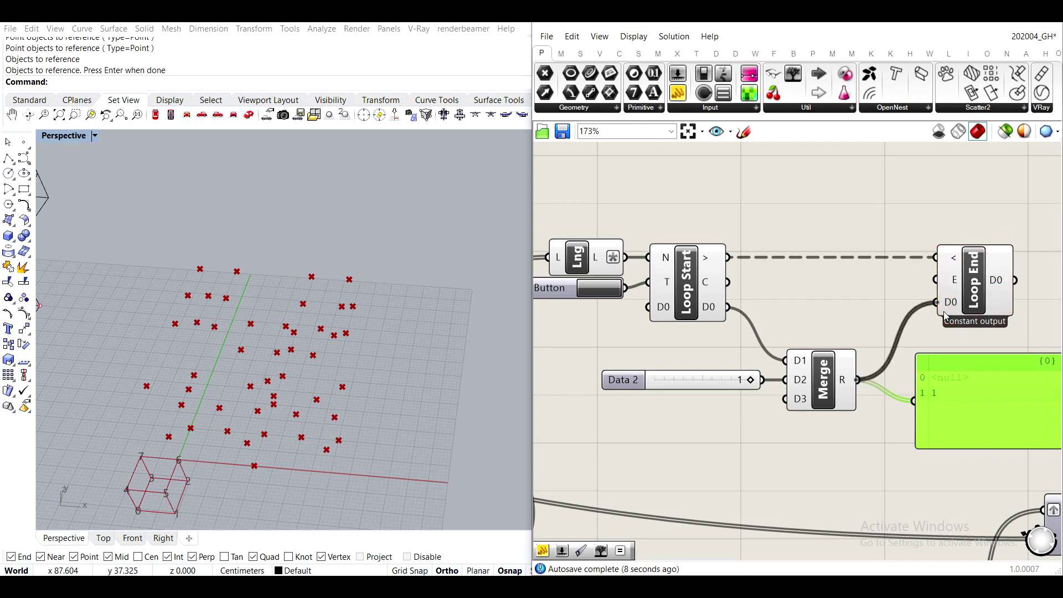
{"action": "right_click_drag", "start_coordinate": [978, 388], "coordinate": [941, 316]}
{"action": "left_click_drag", "start_coordinate": [999, 262], "coordinate": [992, 396]}
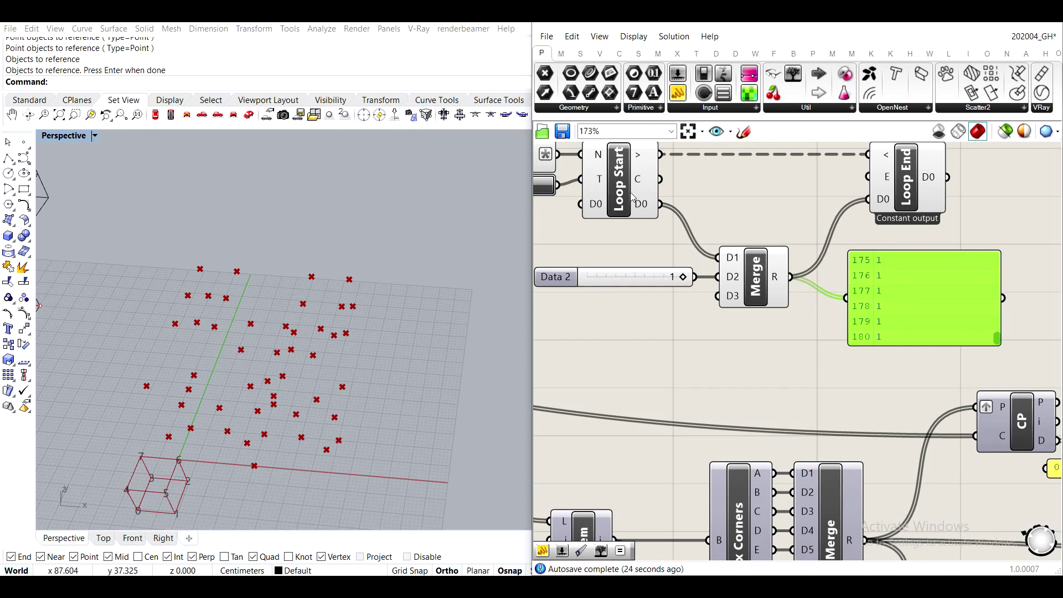
Feed the panel from Loop Start's C counter output instead of the Merge output.
{"action": "mouse_move", "coordinate": [638, 275]}
{"action": "left_mouse_down"}
{"action": "mouse_move", "coordinate": [598, 270]}
{"action": "mouse_move", "coordinate": [626, 281]}
{"action": "mouse_move", "coordinate": [625, 271]}
{"action": "left_mouse_up"}
{"action": "right_click_drag", "start_coordinate": [631, 256], "coordinate": [737, 268]}
{"action": "scroll", "coordinate": [736, 267], "scroll_direction": "down", "scroll_amount": 1}
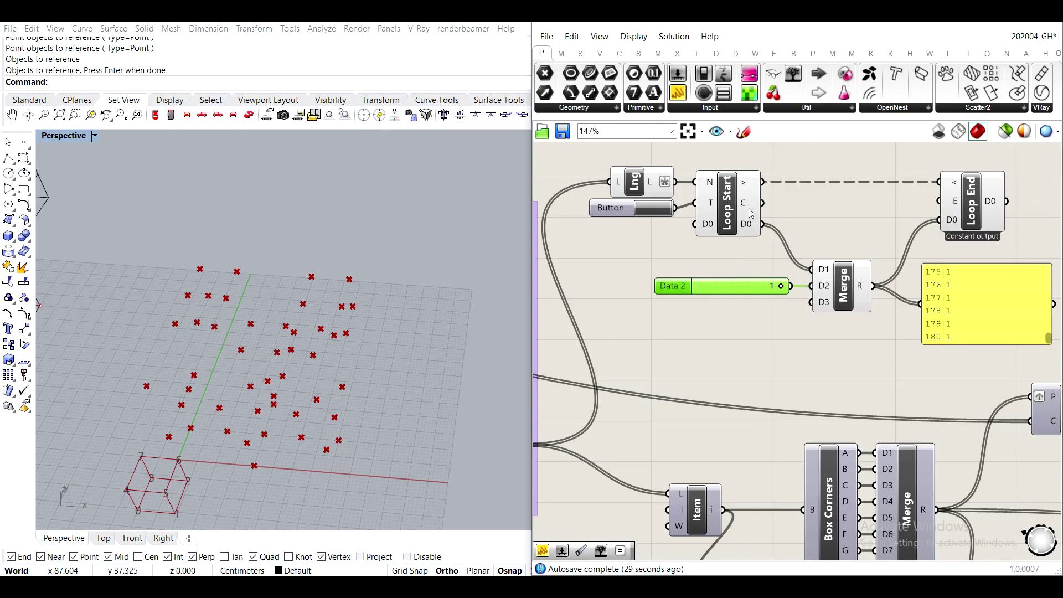
{"action": "left_click_drag", "start_coordinate": [764, 203], "coordinate": [960, 344]}
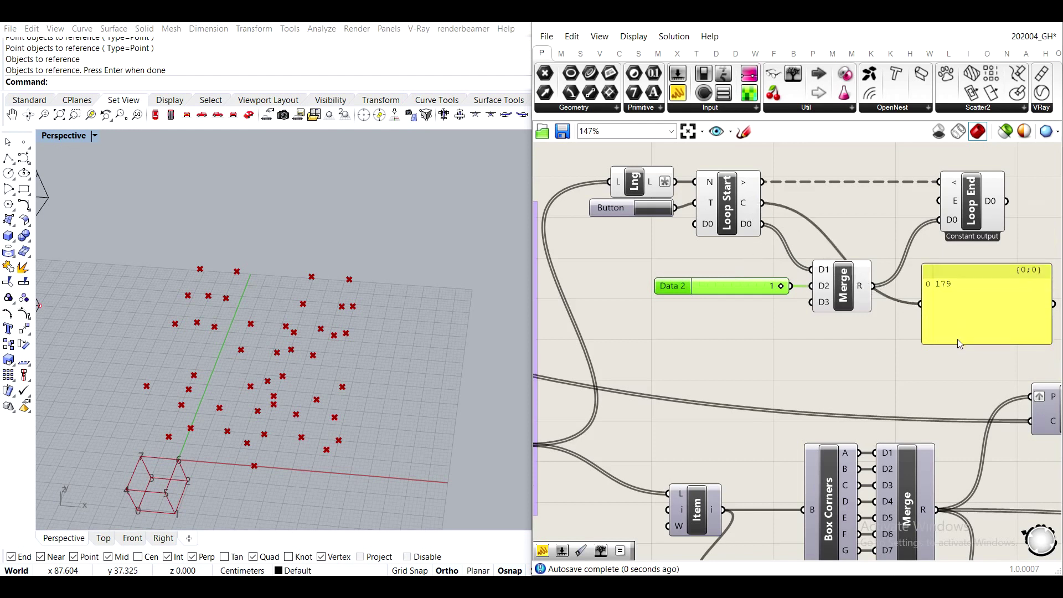
Rerun the loop with the Button to watch the counter and delete the panel.
{"action": "left_click", "coordinate": [659, 213]}
{"action": "mouse_move", "coordinate": [983, 311]}
{"action": "left_mouse_down"}
{"action": "mouse_move", "coordinate": [915, 259]}
{"action": "mouse_move", "coordinate": [996, 304]}
{"action": "left_mouse_up"}
{"action": "right_click_drag", "start_coordinate": [654, 220], "coordinate": [569, 246]}
{"action": "left_click", "coordinate": [558, 237]}
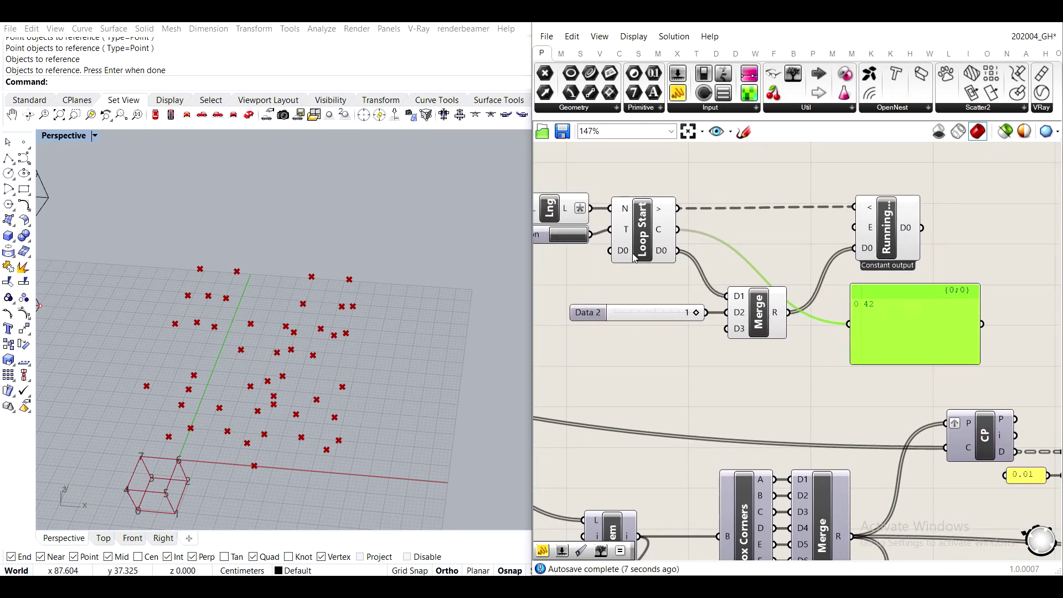
{"action": "right_click_drag", "start_coordinate": [675, 260], "coordinate": [762, 293]}
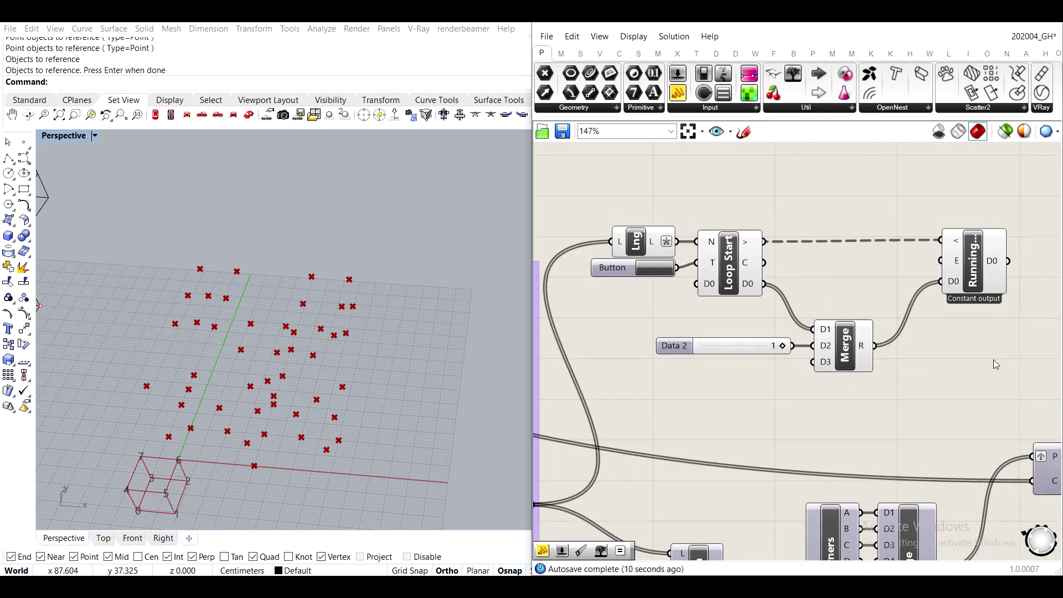
Turn on the preview of the List Item component that picks the target box from ArrBox.
{"action": "scroll", "coordinate": [993, 361], "scroll_direction": "down", "scroll_amount": 2}
{"action": "right_click_drag", "start_coordinate": [993, 361], "coordinate": [858, 268]}
{"action": "right_click_drag", "start_coordinate": [997, 308], "coordinate": [730, 285]}
{"action": "scroll", "coordinate": [744, 288], "scroll_direction": "down", "scroll_amount": 5}
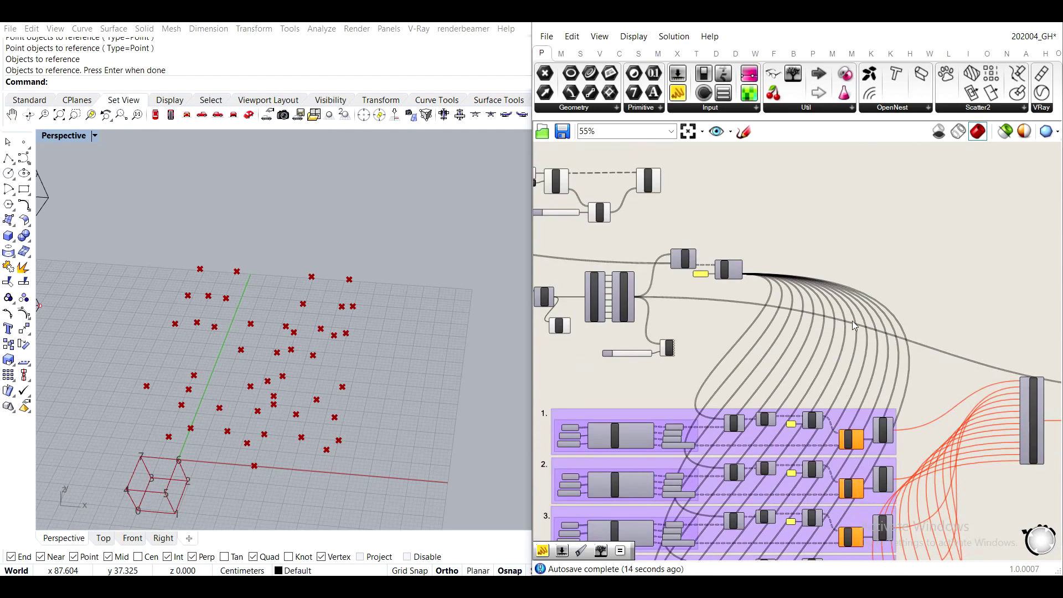
{"action": "scroll", "coordinate": [712, 316], "scroll_direction": "up", "scroll_amount": 3}
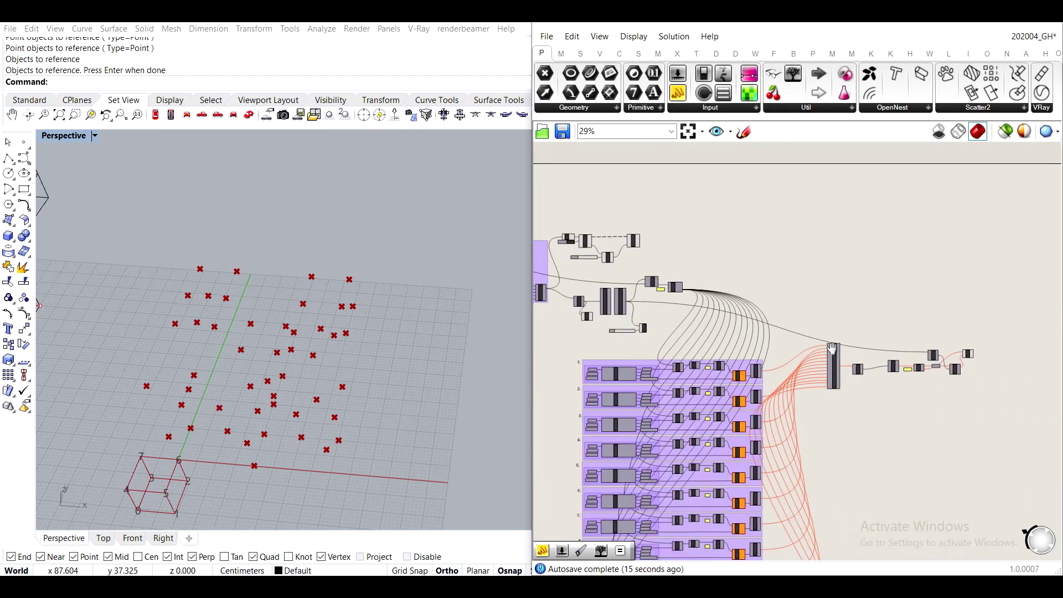
{"action": "scroll", "coordinate": [736, 313], "scroll_direction": "up", "scroll_amount": 2}
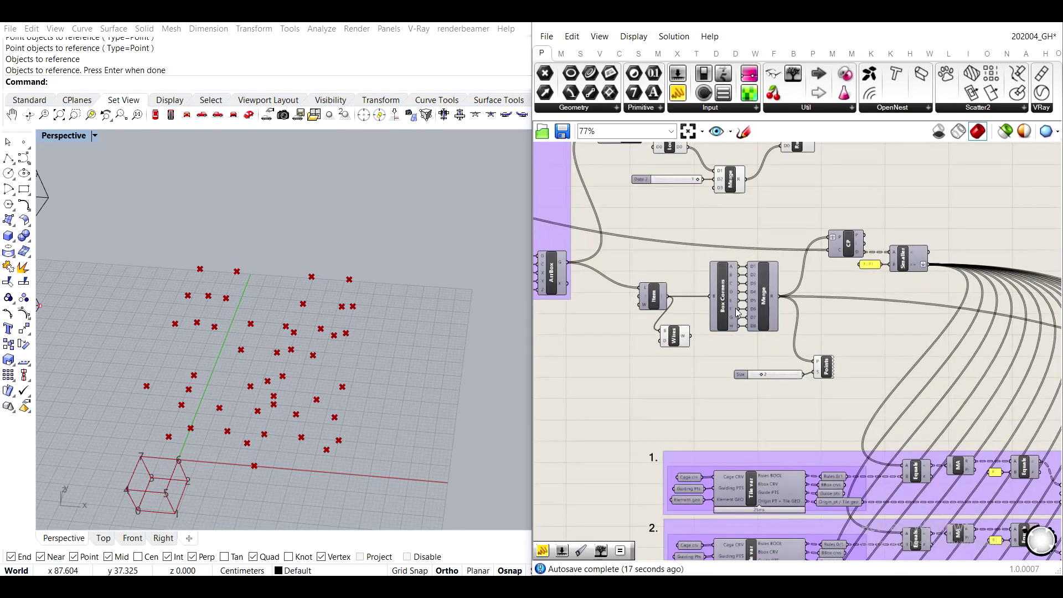
{"action": "scroll", "coordinate": [760, 331], "scroll_direction": "up", "scroll_amount": 3}
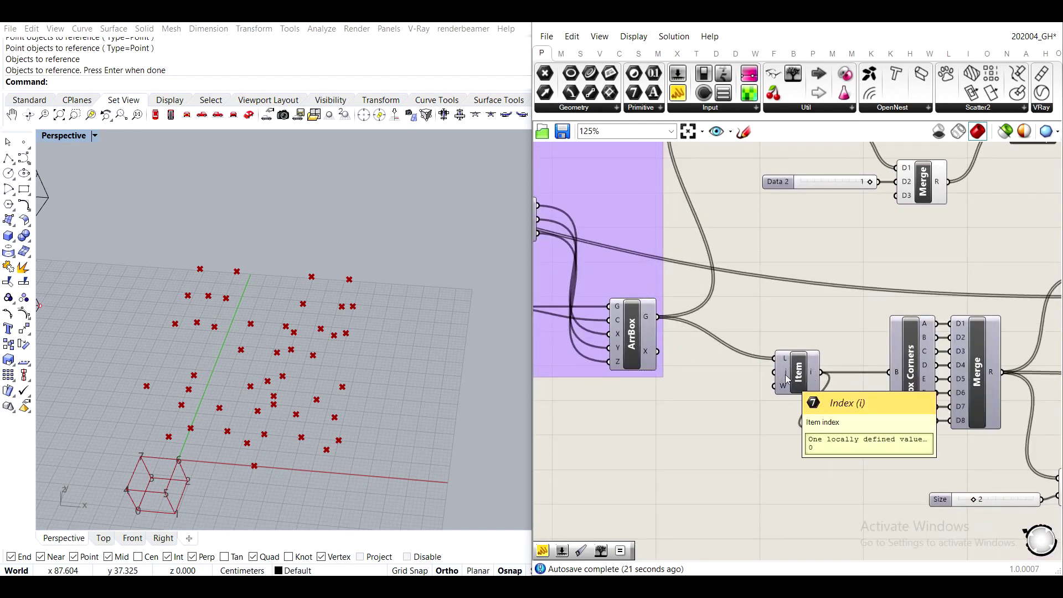
{"action": "right_click_drag", "start_coordinate": [787, 379], "coordinate": [769, 411]}
{"action": "left_click", "coordinate": [781, 400]}
{"action": "middle_click", "coordinate": [782, 399]}
{"action": "left_click", "coordinate": [808, 373]}
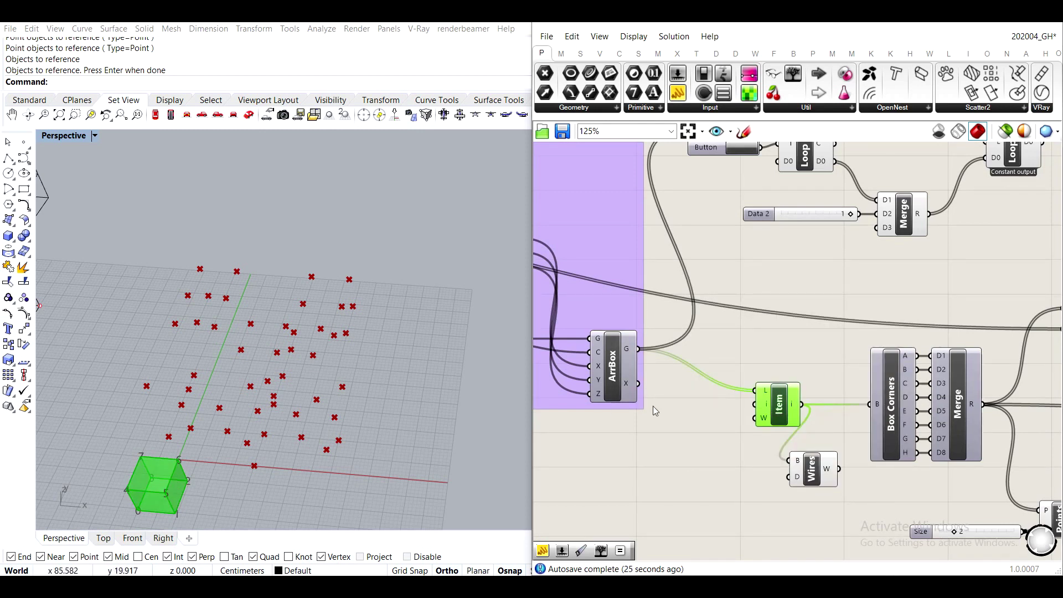
Connect Loop Start's C counter output to the i input of the List Item that picks the target box.
{"action": "right_click_drag", "start_coordinate": [807, 328], "coordinate": [816, 349]}
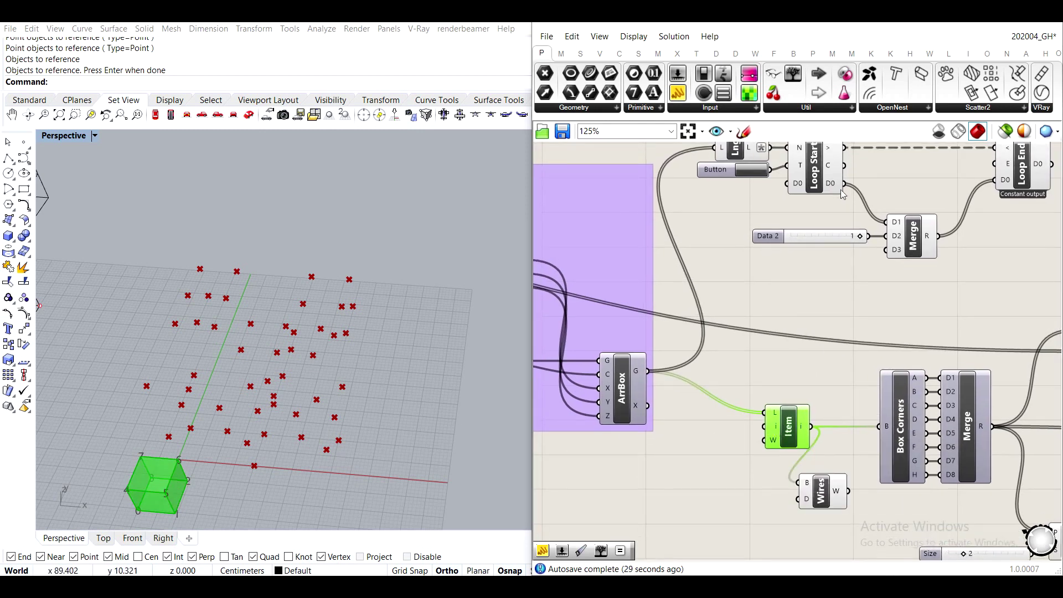
{"action": "left_click_drag", "start_coordinate": [845, 167], "coordinate": [768, 431]}
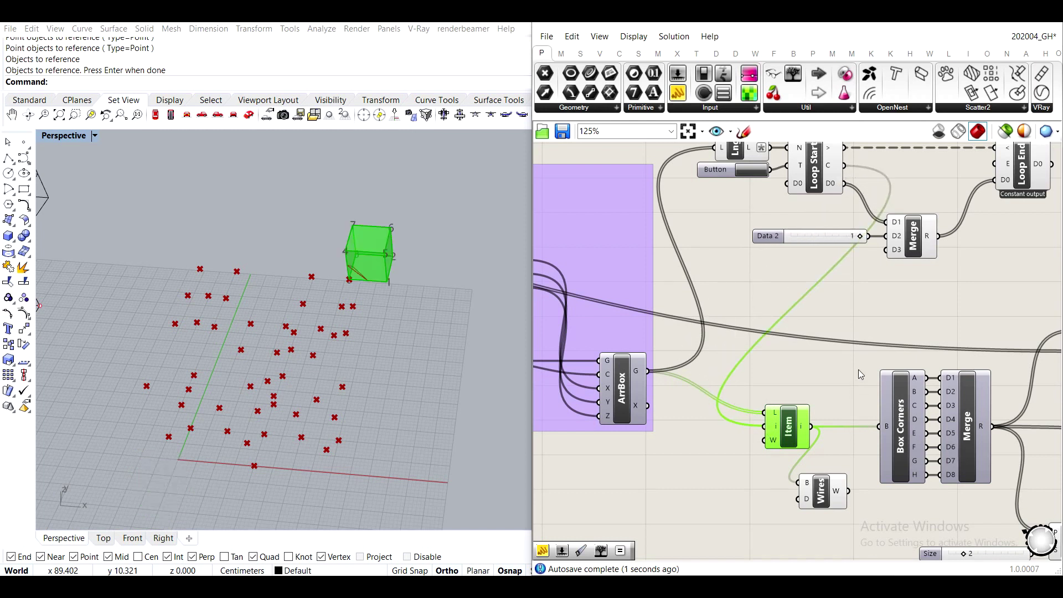
{"action": "right_click_drag", "start_coordinate": [858, 370], "coordinate": [852, 452]}
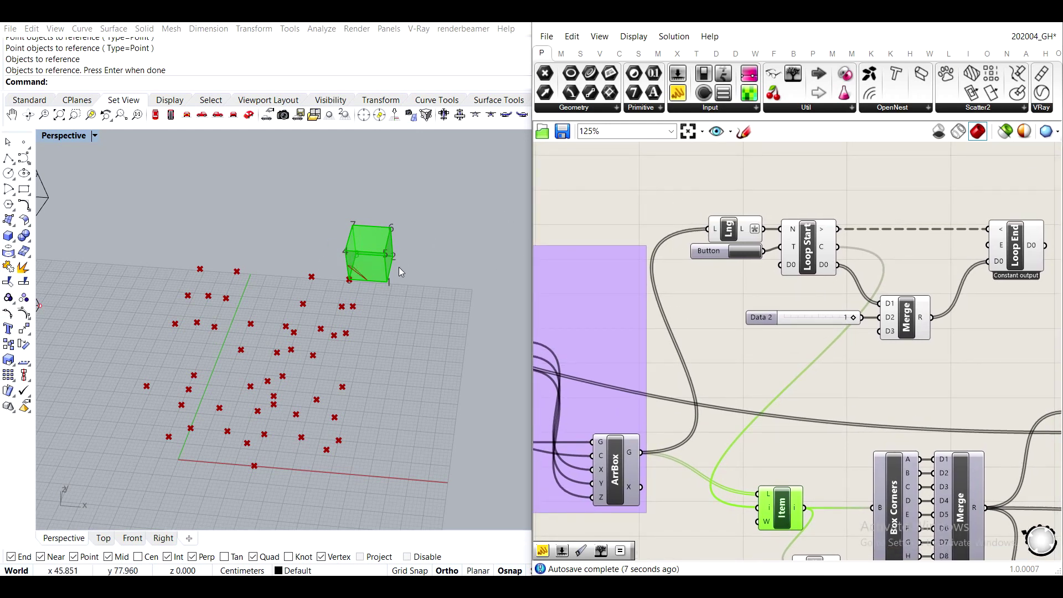
Delete the number slider feeding the D2 input of the Merge between Loop Start and Loop End.
{"action": "right_click_drag", "start_coordinate": [864, 274], "coordinate": [746, 302]}
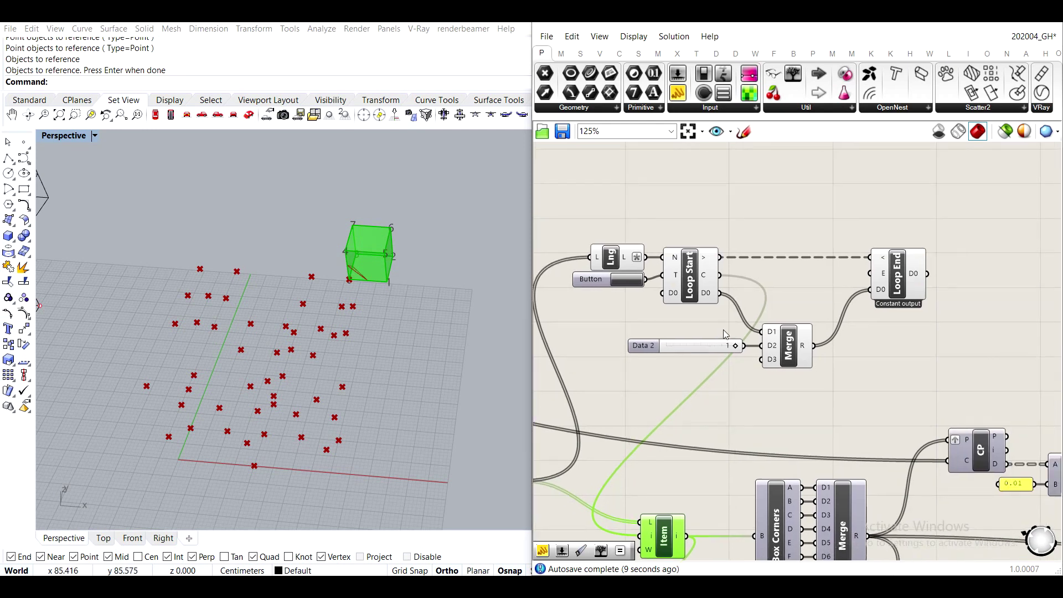
{"action": "left_click", "coordinate": [676, 348]}
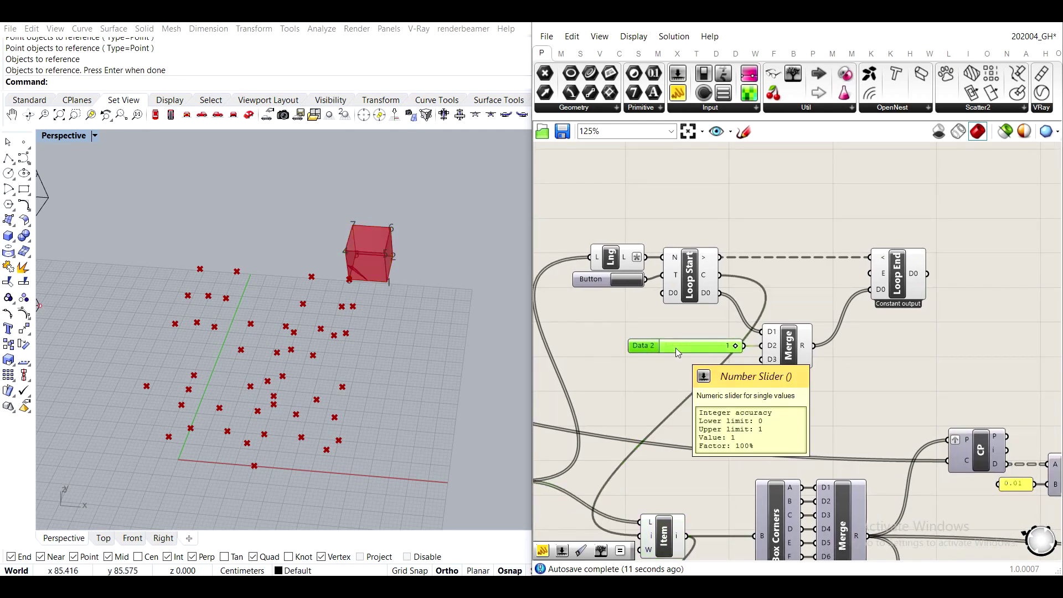
{"action": "key", "text": "Delete"}
{"action": "right_click_drag", "start_coordinate": [952, 342], "coordinate": [914, 341]}
{"action": "left_click_drag", "start_coordinate": [687, 346], "coordinate": [607, 238]}
{"action": "middle_click", "coordinate": [575, 238]}
{"action": "scroll", "coordinate": [615, 221], "scroll_direction": "down", "scroll_amount": 5}
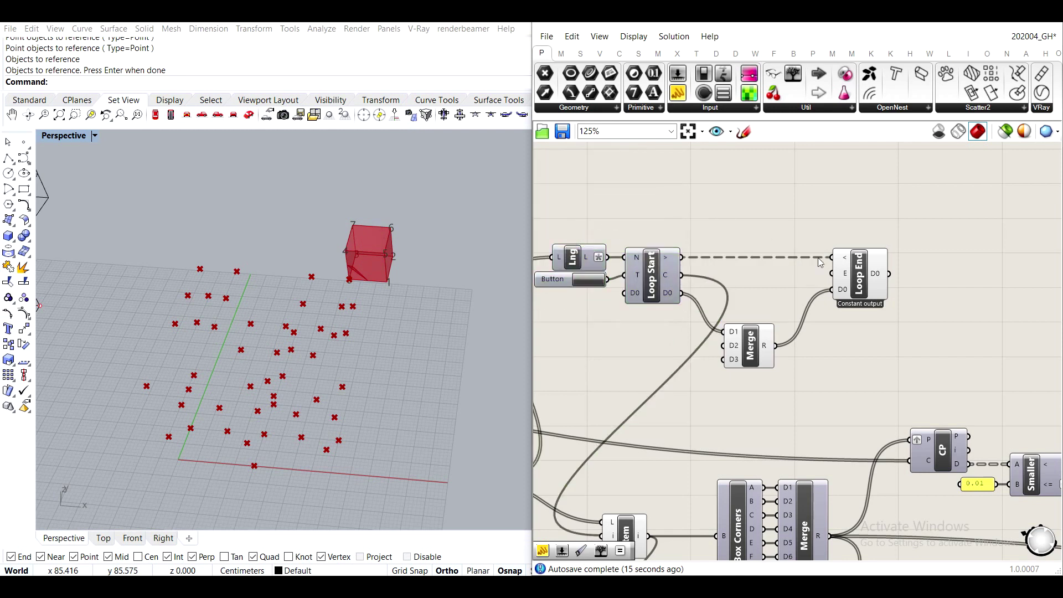
Relocate Loop End and its Merge component across the canvas to sit above the final Move component.
{"action": "left_click_drag", "start_coordinate": [708, 256], "coordinate": [1038, 283]}
{"action": "right_click_drag", "start_coordinate": [731, 305], "coordinate": [1043, 280]}
{"action": "left_click_drag", "start_coordinate": [716, 249], "coordinate": [1061, 276]}
{"action": "right_click", "coordinate": [645, 285]}
{"action": "left_click", "coordinate": [843, 255]}
{"action": "right_click_drag", "start_coordinate": [843, 254], "coordinate": [787, 302]}
{"action": "scroll", "coordinate": [948, 287], "scroll_direction": "up", "scroll_amount": 2}
{"action": "right_click_drag", "start_coordinate": [949, 287], "coordinate": [677, 286]}
{"action": "left_click_drag", "start_coordinate": [908, 248], "coordinate": [986, 221]}
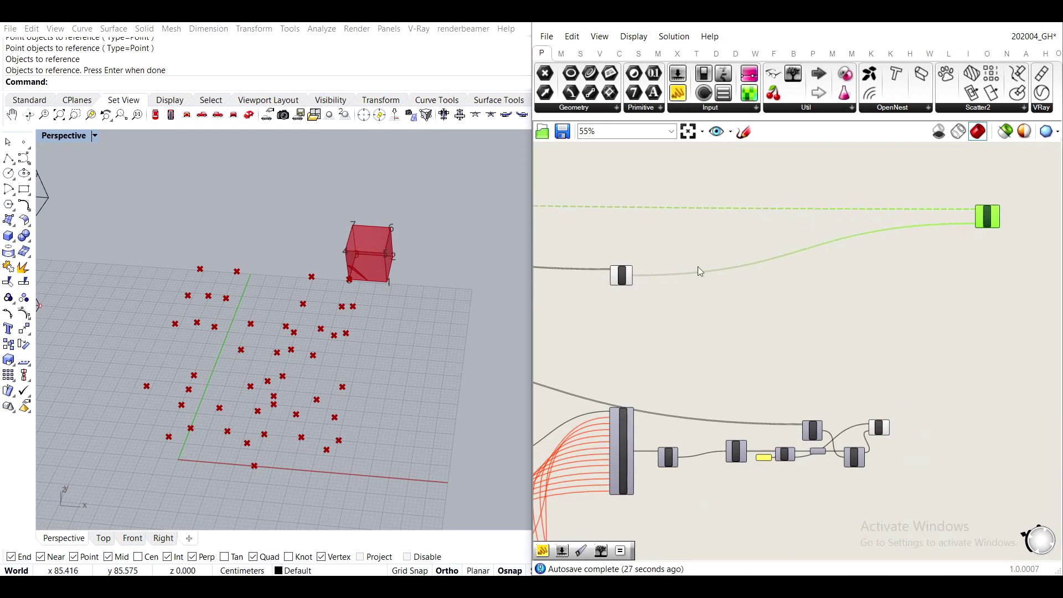
{"action": "left_click_drag", "start_coordinate": [993, 224], "coordinate": [920, 252]}
Remove the spare D3 input from the Merge component that feeds Loop End.
{"action": "scroll", "coordinate": [922, 253], "scroll_direction": "up", "scroll_amount": 3}
{"action": "scroll", "coordinate": [899, 283], "scroll_direction": "up", "scroll_amount": 7}
{"action": "left_click", "coordinate": [901, 304]}
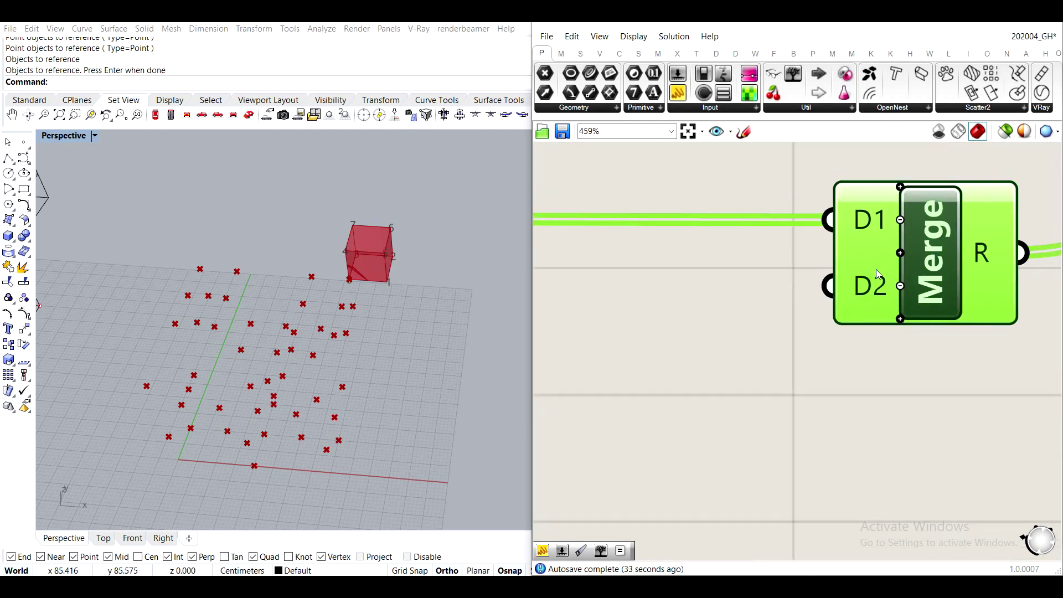
{"action": "scroll", "coordinate": [784, 291], "scroll_direction": "down", "scroll_amount": 3}
{"action": "scroll", "coordinate": [789, 296], "scroll_direction": "down", "scroll_amount": 6}
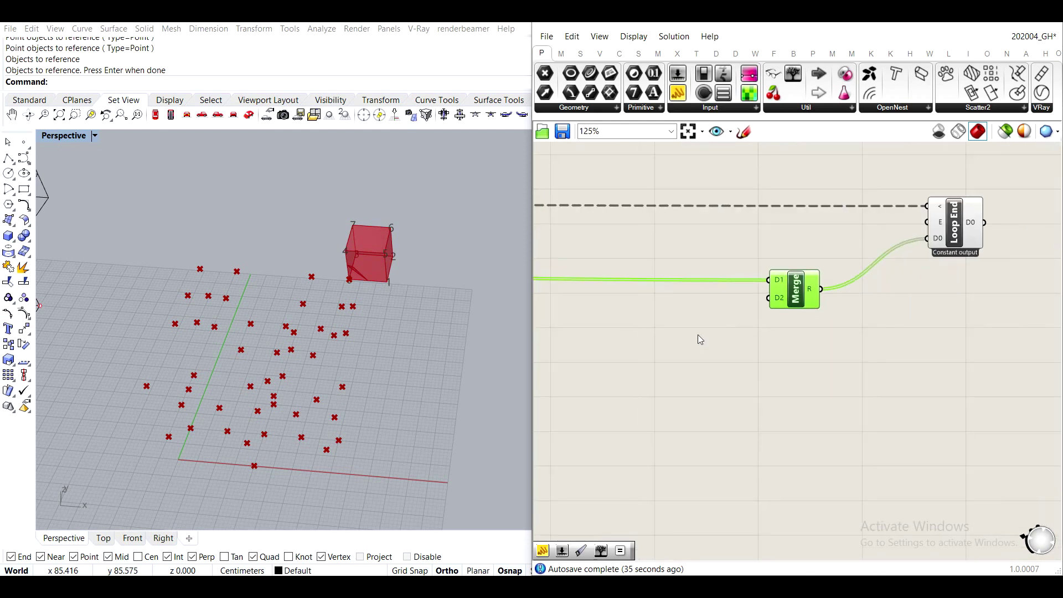
Reposition the final Move component and connect its G output to the D2 input of the loop's Merge.
{"action": "right_click_drag", "start_coordinate": [667, 360], "coordinate": [752, 305]}
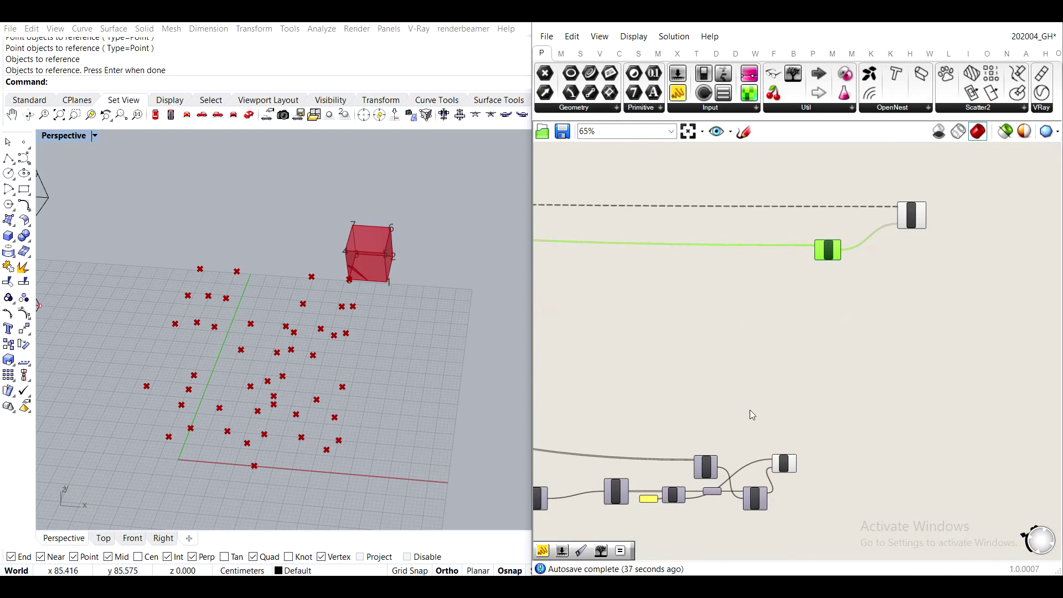
{"action": "scroll", "coordinate": [776, 442], "scroll_direction": "up", "scroll_amount": 3}
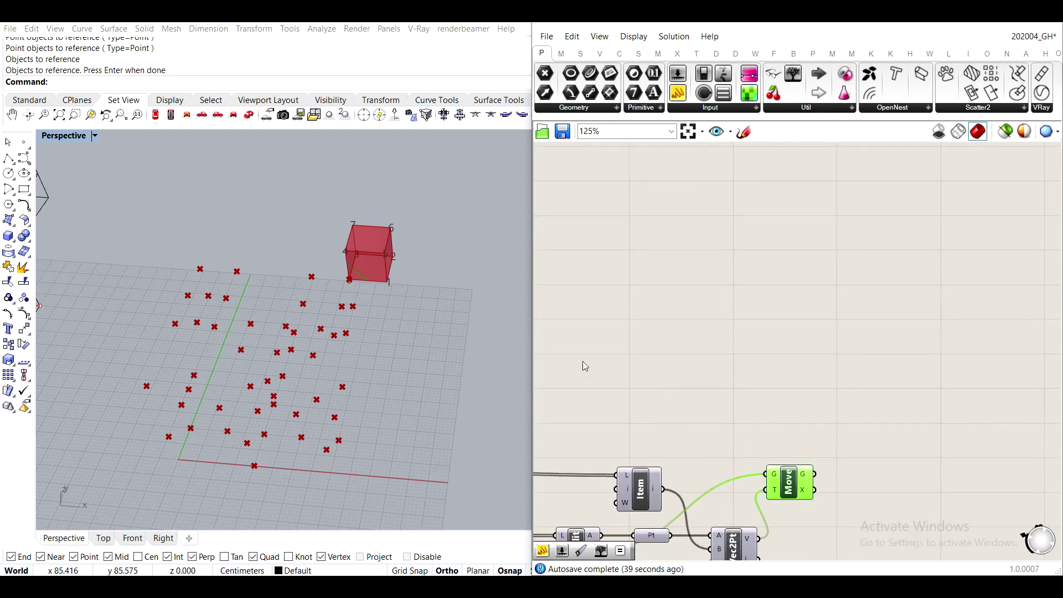
{"action": "scroll", "coordinate": [338, 274], "scroll_direction": "up", "scroll_amount": 5}
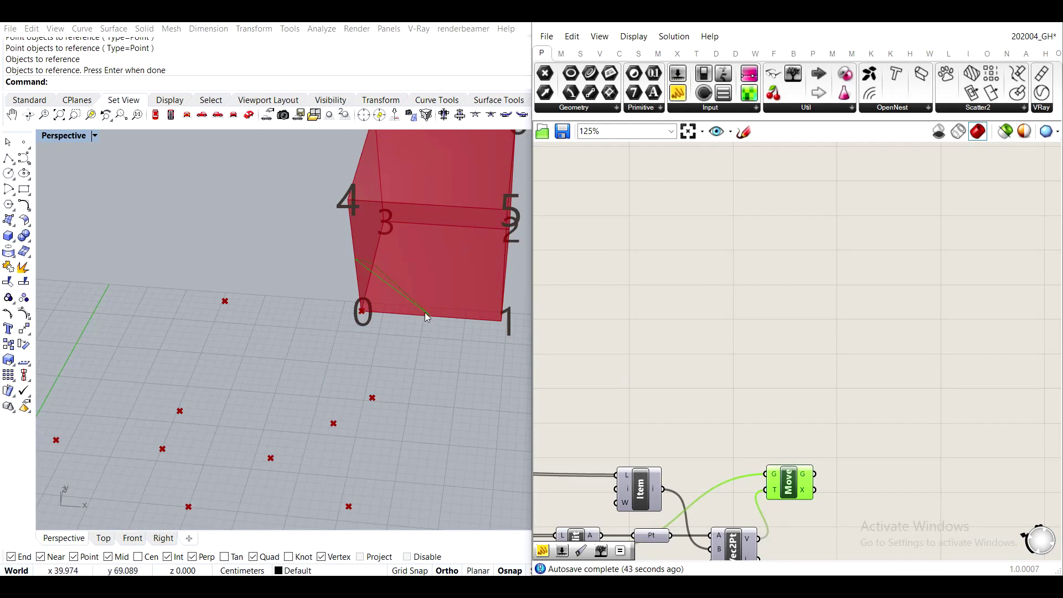
{"action": "scroll", "coordinate": [425, 313], "scroll_direction": "down", "scroll_amount": 6}
{"action": "scroll", "coordinate": [424, 312], "scroll_direction": "up", "scroll_amount": 3}
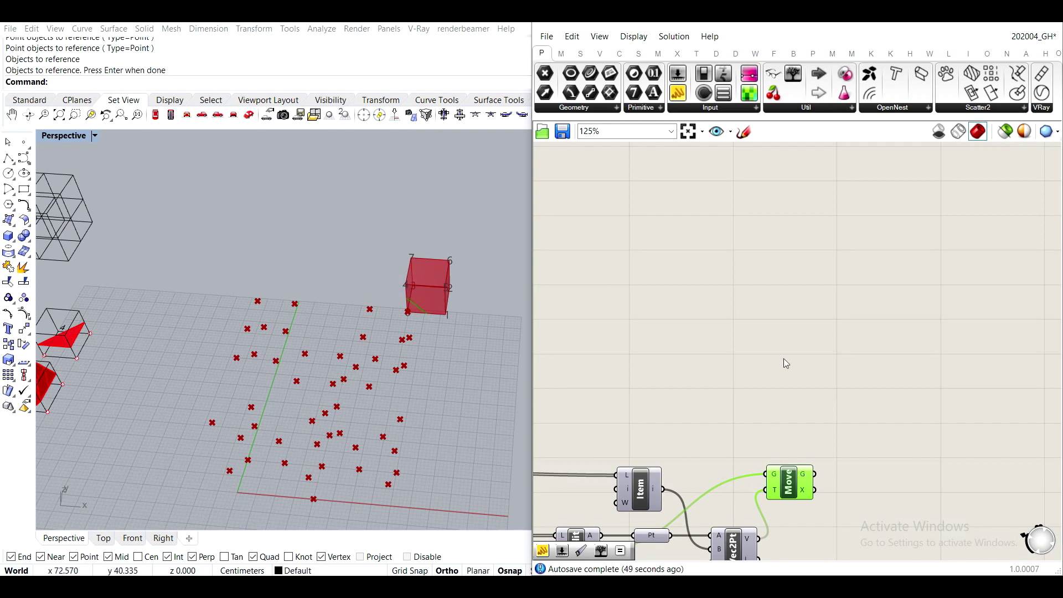
{"action": "scroll", "coordinate": [791, 508], "scroll_direction": "down", "scroll_amount": 5}
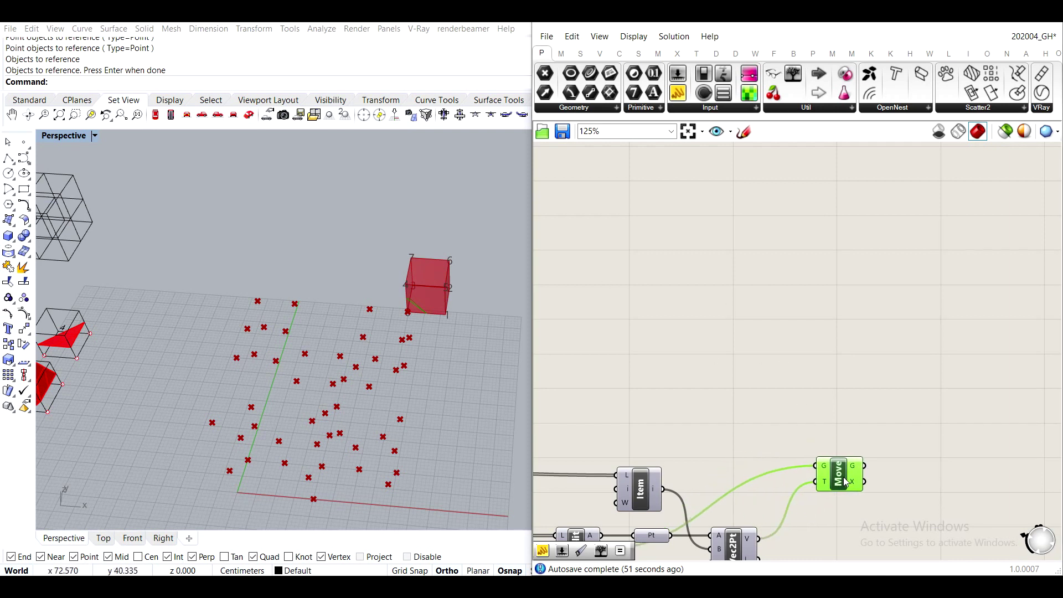
{"action": "scroll", "coordinate": [803, 473], "scroll_direction": "up", "scroll_amount": 4}
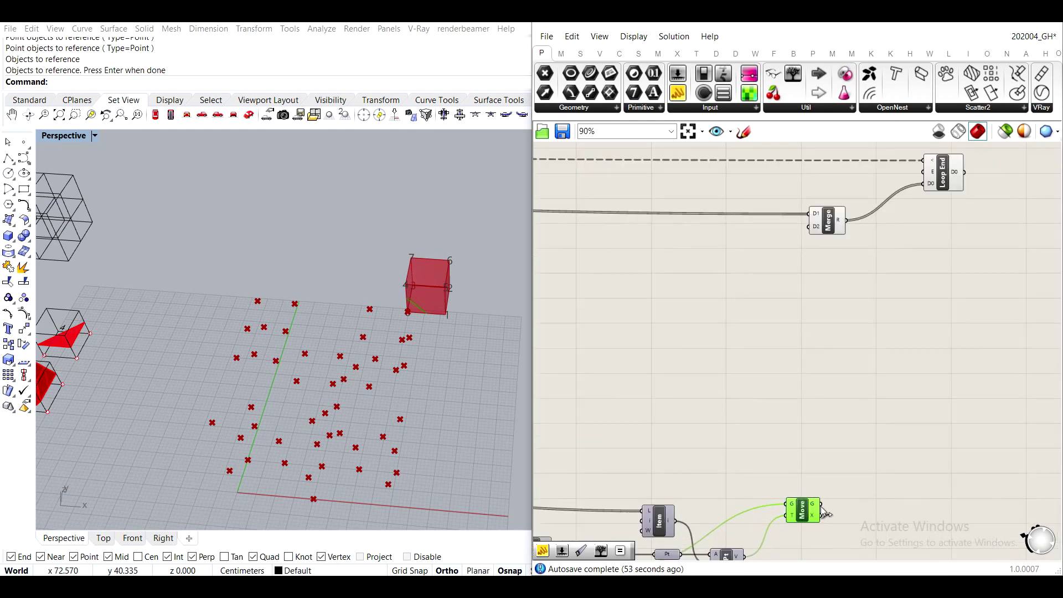
{"action": "left_click_drag", "start_coordinate": [825, 510], "coordinate": [813, 229]}
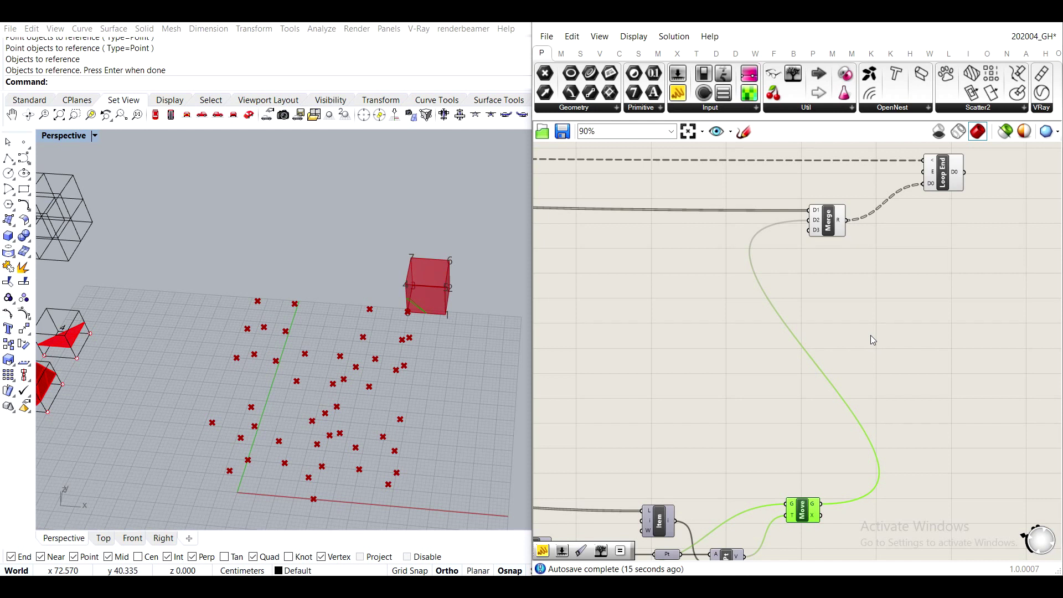
Attach a Param Viewer to the R output of the loop's Merge and examine its data structure.
{"action": "scroll", "coordinate": [902, 292], "scroll_direction": "up", "scroll_amount": 3}
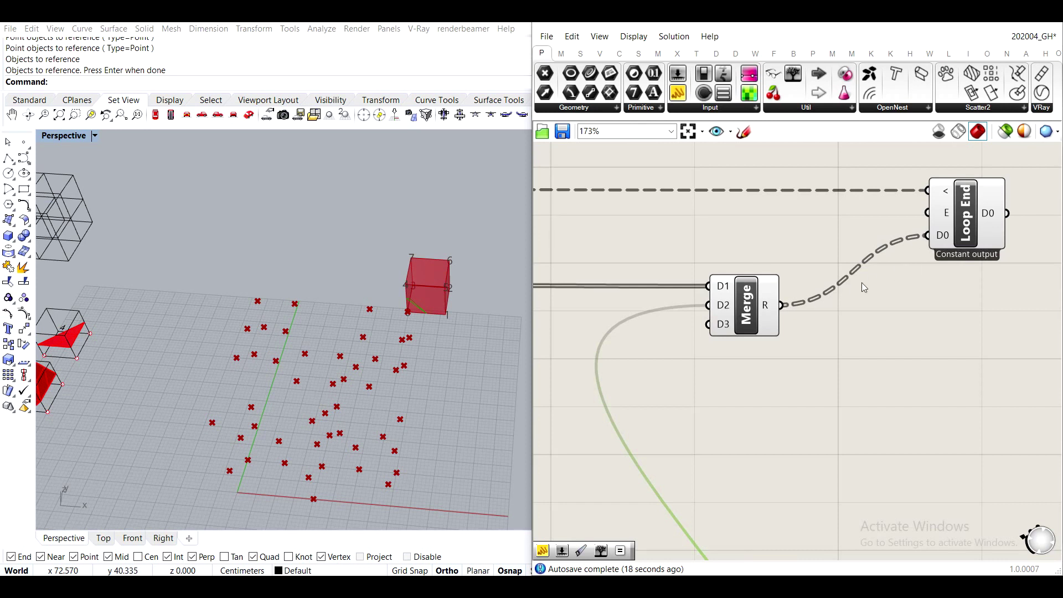
{"action": "left_click_drag", "start_coordinate": [794, 73], "coordinate": [806, 341]}
{"action": "left_click_drag", "start_coordinate": [782, 305], "coordinate": [812, 391]}
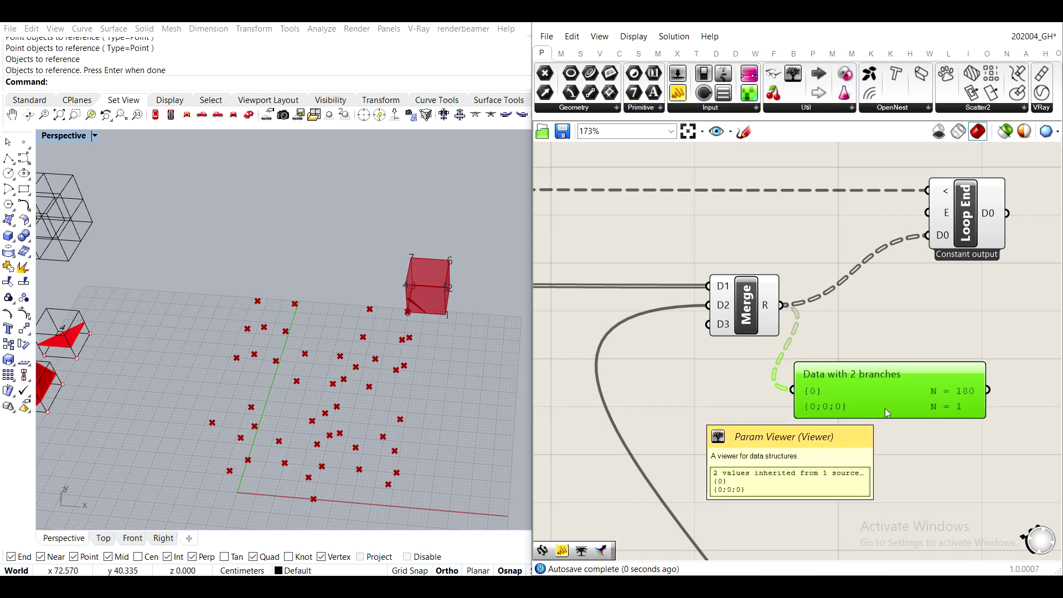
{"action": "left_click_drag", "start_coordinate": [884, 387], "coordinate": [918, 381]}
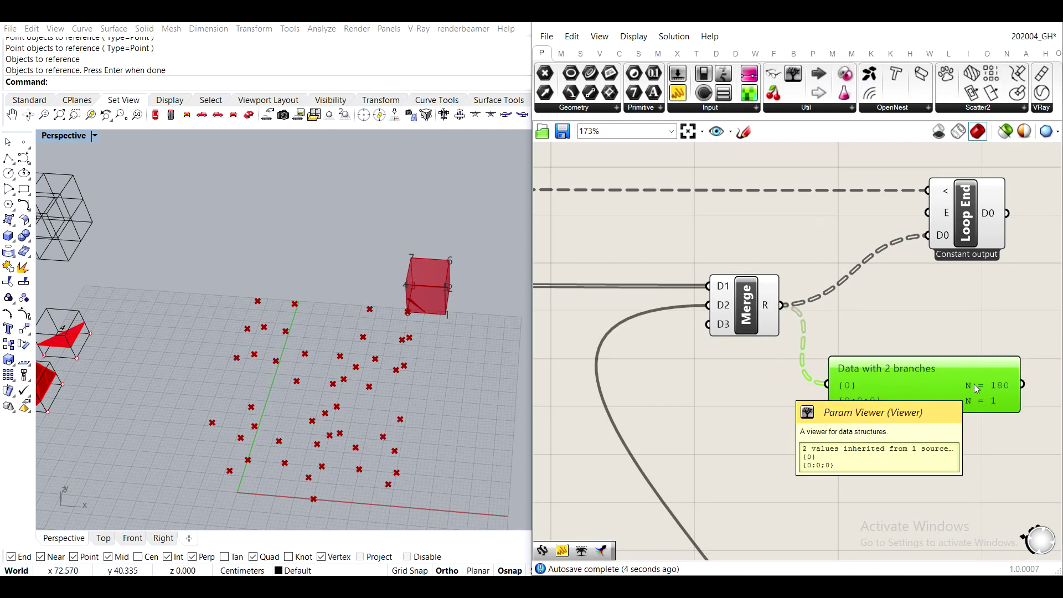
{"action": "scroll", "coordinate": [958, 390], "scroll_direction": "down", "scroll_amount": 4}
{"action": "right_click_drag", "start_coordinate": [945, 419], "coordinate": [798, 268]}
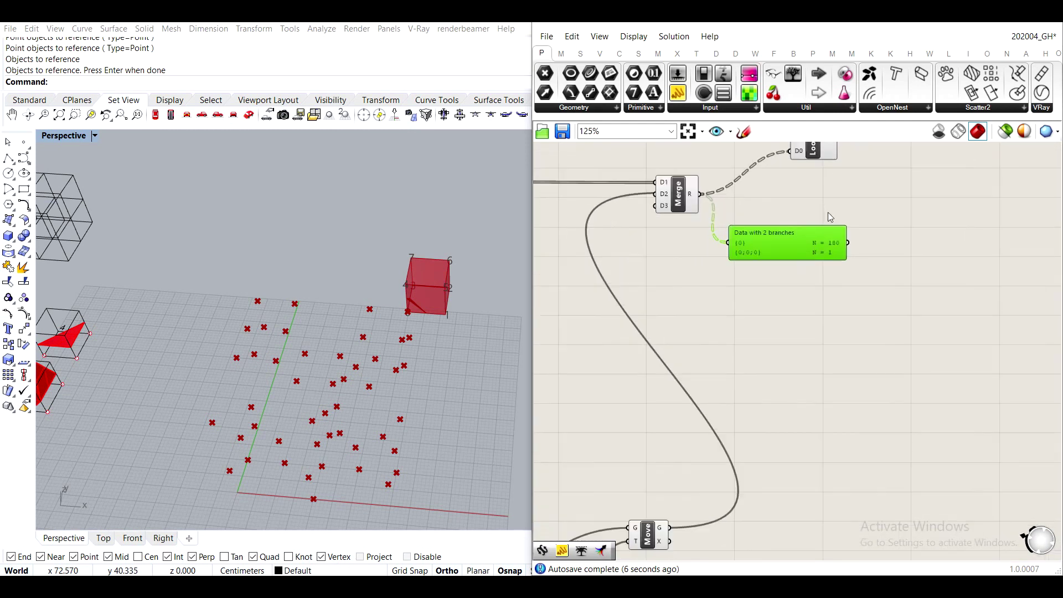
{"action": "scroll", "coordinate": [828, 230], "scroll_direction": "up", "scroll_amount": 5}
{"action": "left_click", "coordinate": [678, 93]}
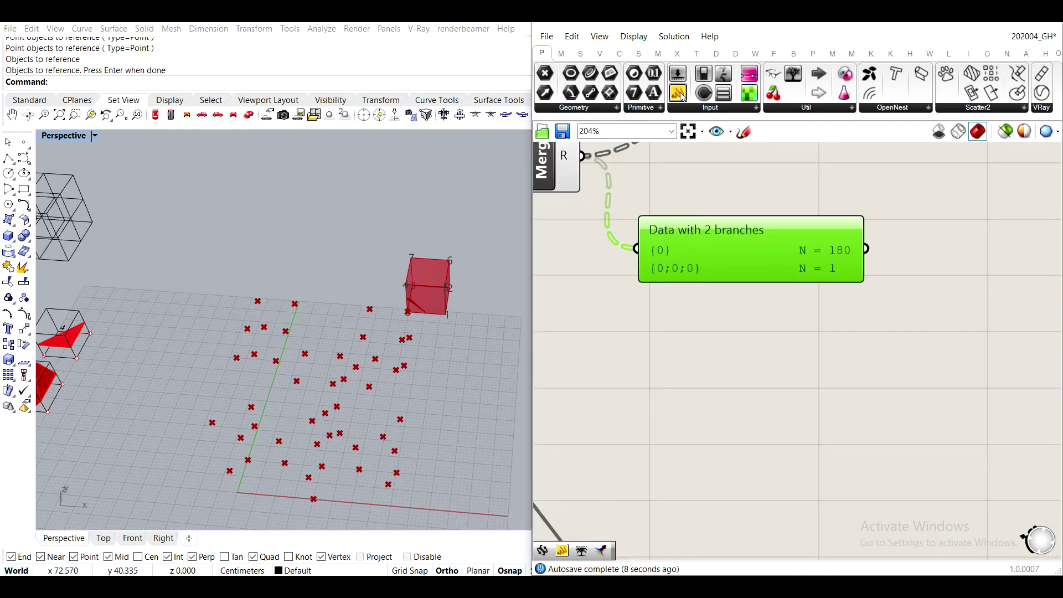
{"action": "left_click", "coordinate": [718, 380]}
{"action": "right_click_drag", "start_coordinate": [614, 230], "coordinate": [695, 283]}
{"action": "left_click_drag", "start_coordinate": [666, 209], "coordinate": [709, 434]}
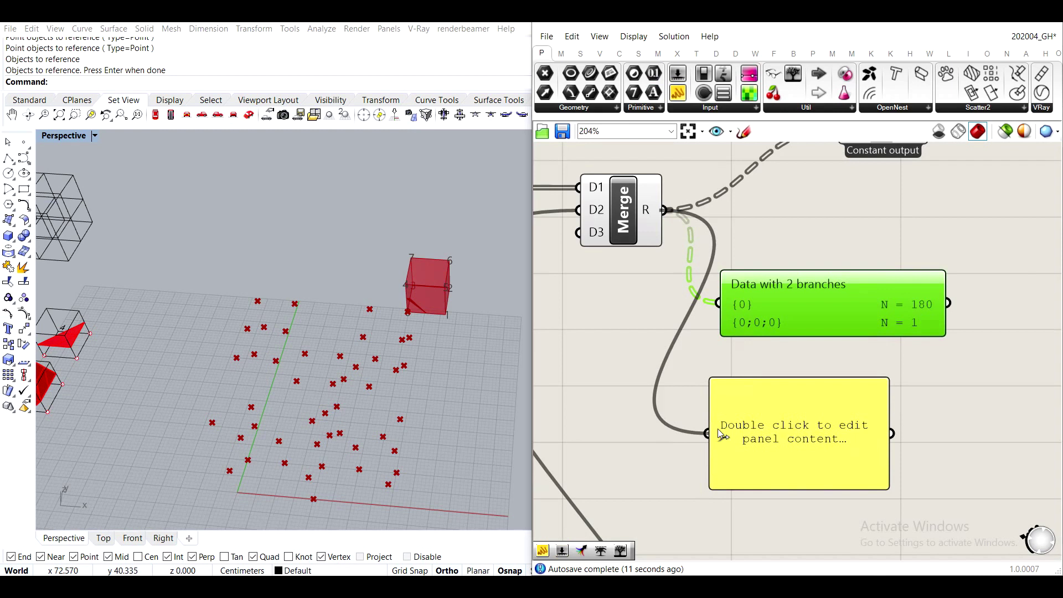
{"action": "left_click", "coordinate": [762, 427]}
{"action": "key", "text": "Delete"}
{"action": "scroll", "coordinate": [762, 428], "scroll_direction": "down", "scroll_amount": 3}
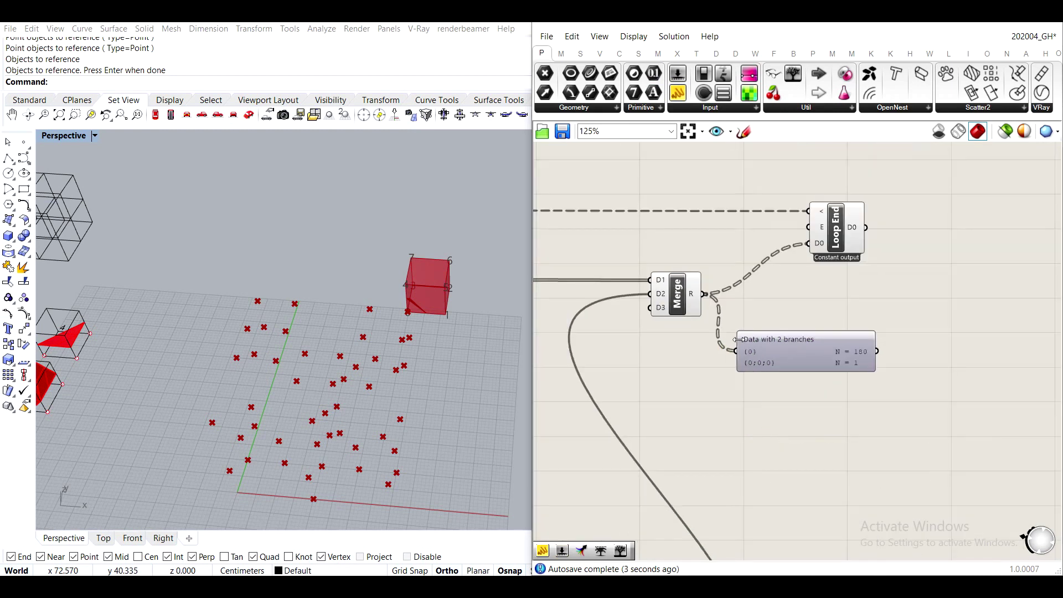
Flatten the R output of the loop's Merge and delete the Param Viewer.
{"action": "scroll", "coordinate": [687, 304], "scroll_direction": "up", "scroll_amount": 3}
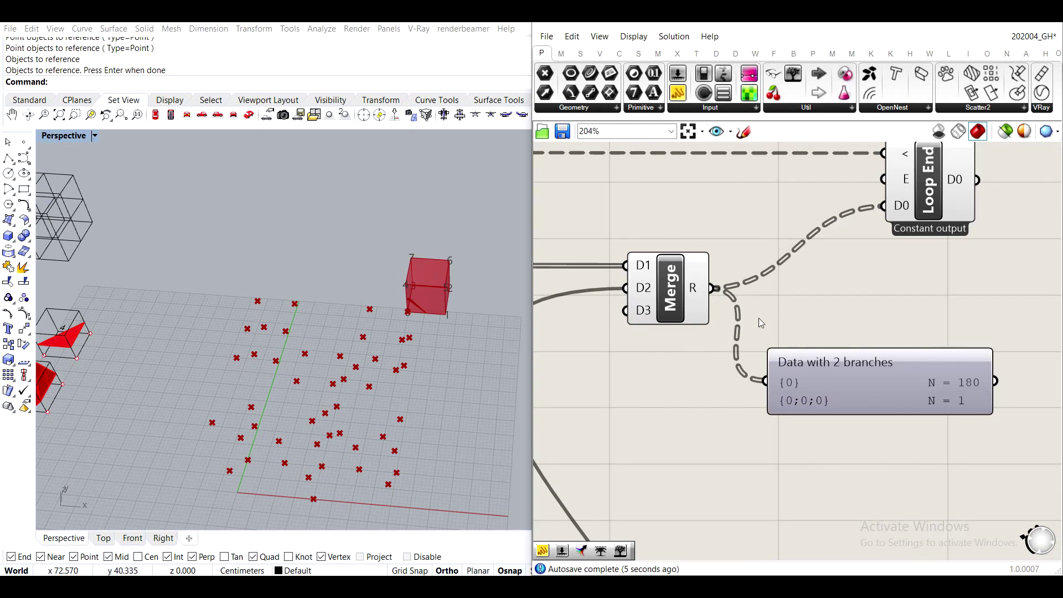
{"action": "right_click", "coordinate": [695, 301]}
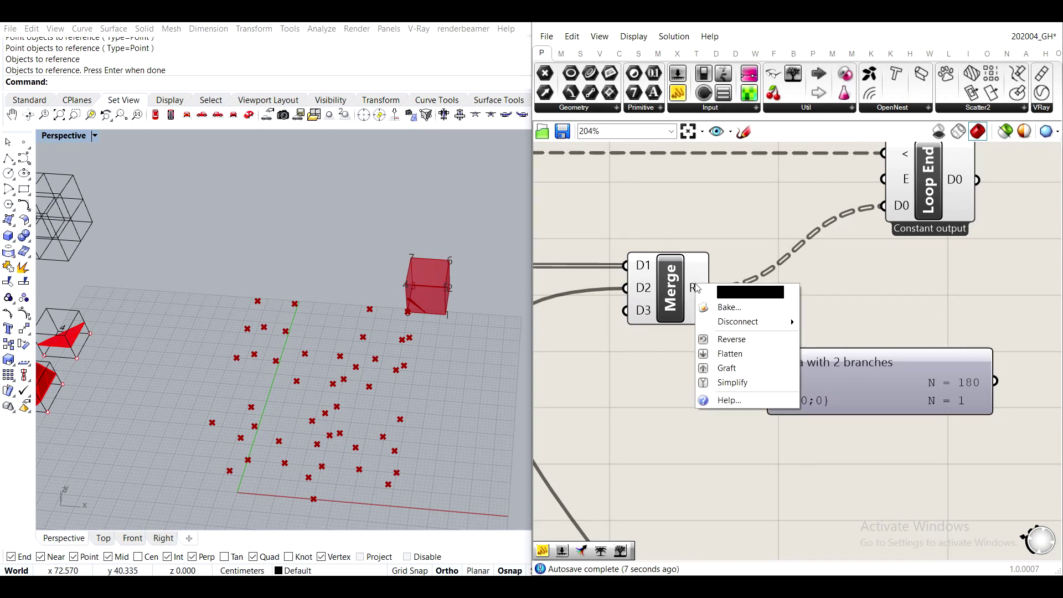
{"action": "left_click", "coordinate": [755, 355]}
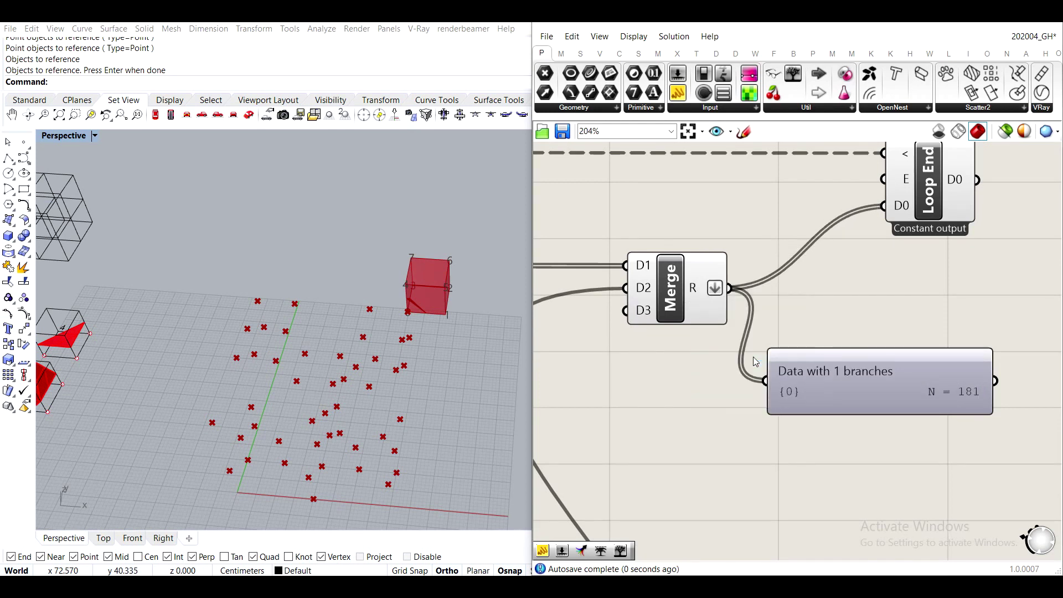
{"action": "left_click", "coordinate": [846, 380]}
{"action": "key", "text": "Delete"}
Run the loop with the Button connected to Loop Start and inspect the accumulated module geometry in Perspective.
{"action": "scroll", "coordinate": [844, 378], "scroll_direction": "down", "scroll_amount": 7}
{"action": "right_click_drag", "start_coordinate": [844, 378], "coordinate": [901, 361]}
{"action": "scroll", "coordinate": [693, 353], "scroll_direction": "up", "scroll_amount": 4}
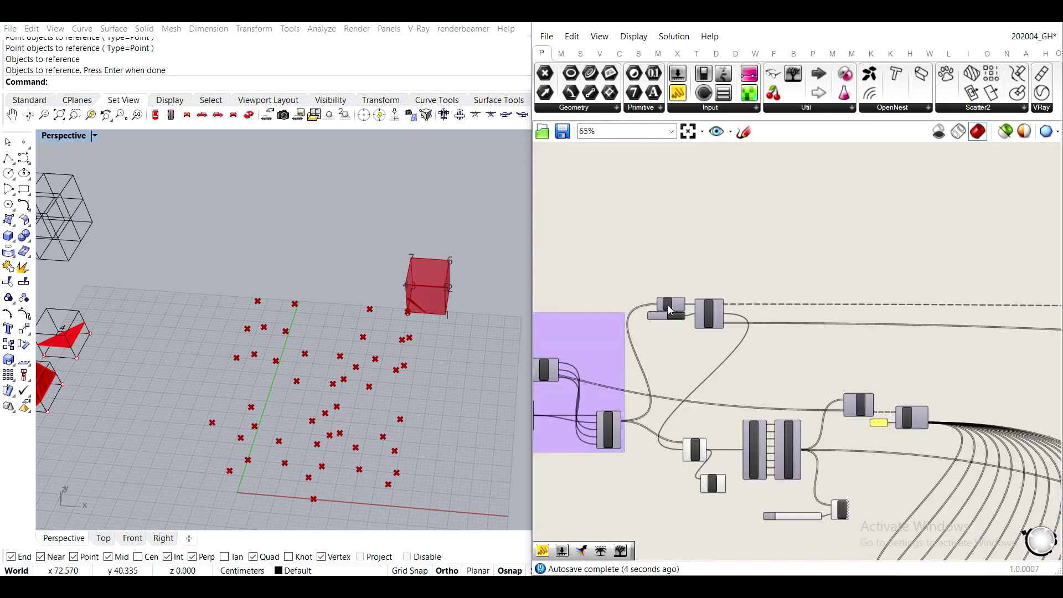
{"action": "scroll", "coordinate": [691, 329], "scroll_direction": "up", "scroll_amount": 1}
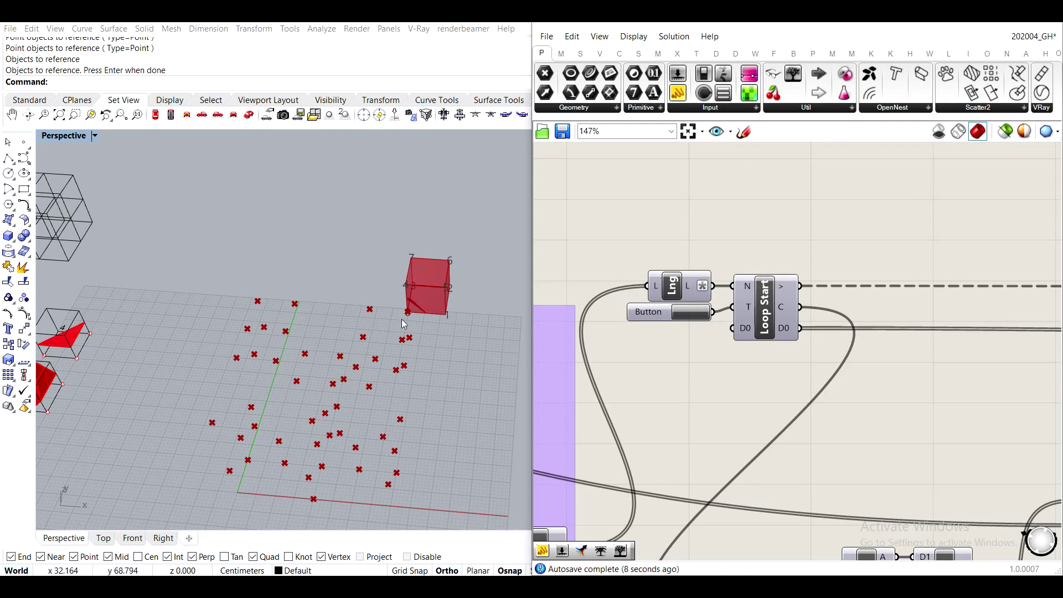
{"action": "left_click", "coordinate": [700, 318]}
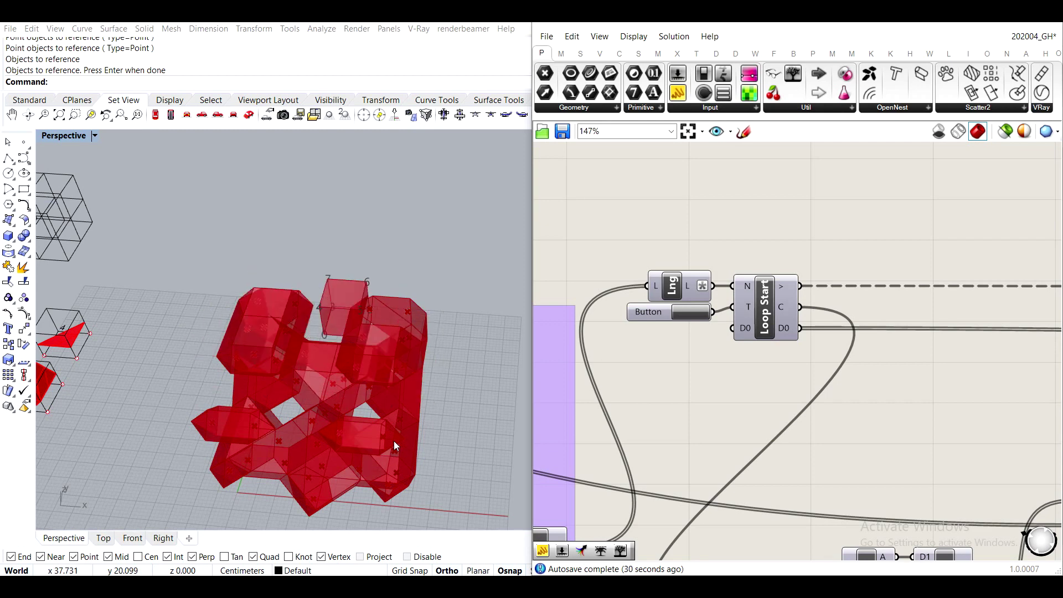
{"action": "right_click_drag", "start_coordinate": [394, 441], "coordinate": [367, 390]}
{"action": "scroll", "coordinate": [366, 377], "scroll_direction": "down", "scroll_amount": 3}
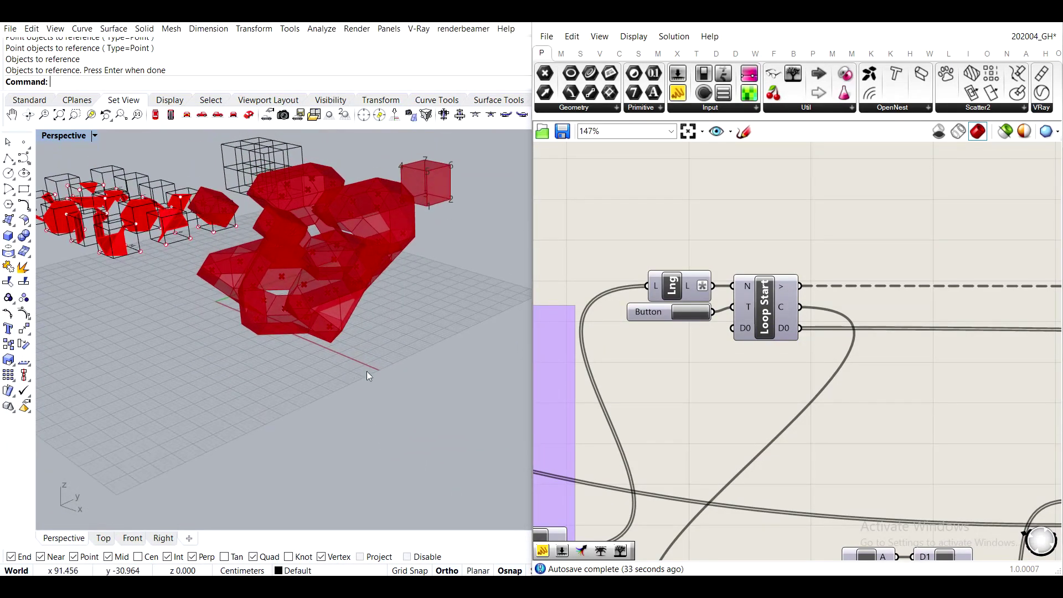
Add a Brep parameter beyond Loop End and connect the R output of the loop's Merge to it.
{"action": "scroll", "coordinate": [949, 329], "scroll_direction": "down", "scroll_amount": 8}
{"action": "scroll", "coordinate": [813, 316], "scroll_direction": "up", "scroll_amount": 8}
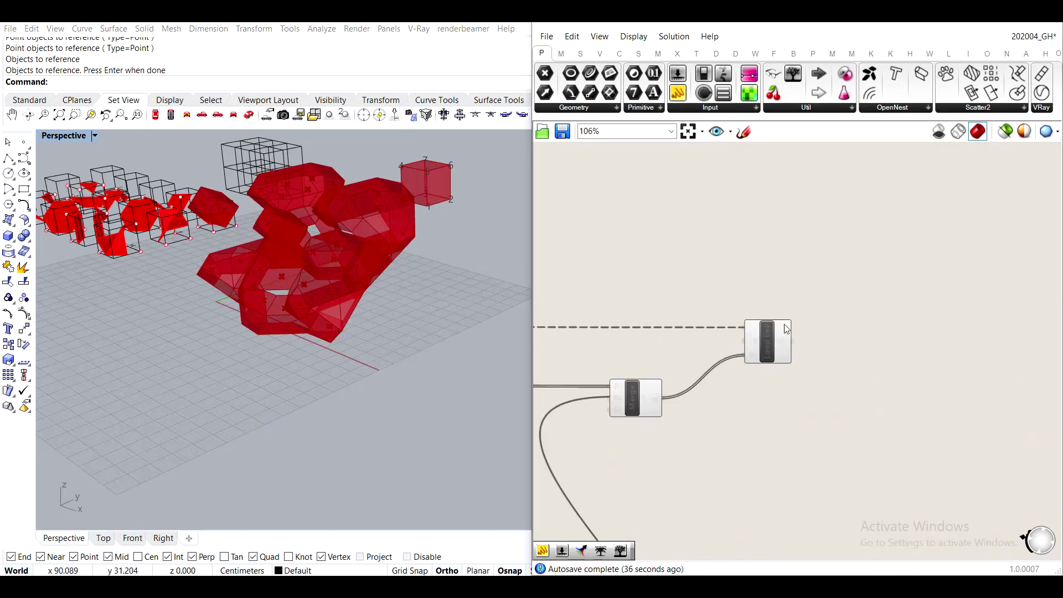
{"action": "right_click_drag", "start_coordinate": [638, 404], "coordinate": [669, 343]}
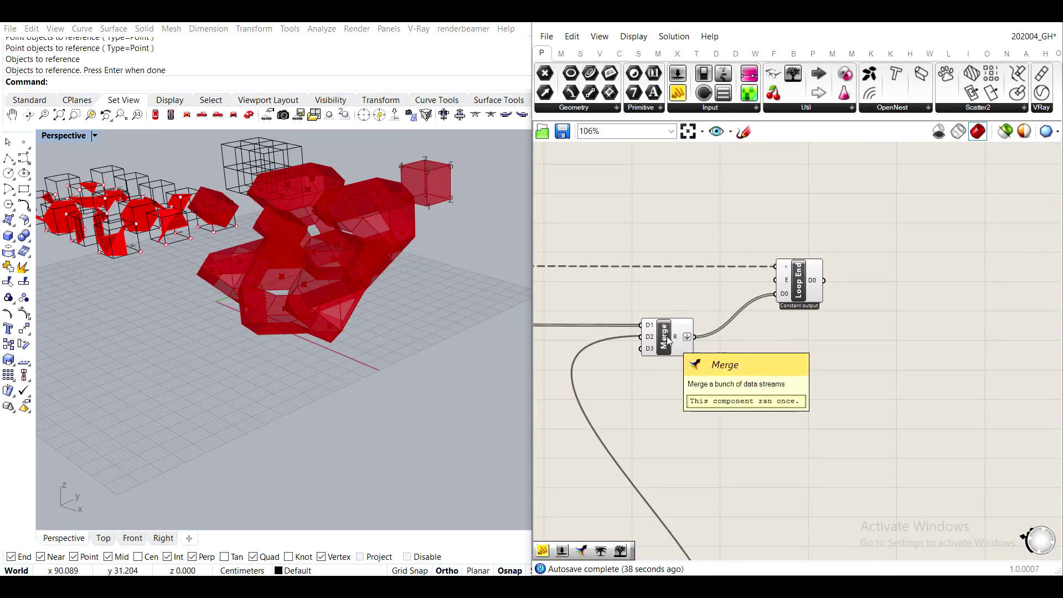
{"action": "left_click", "coordinate": [670, 342]}
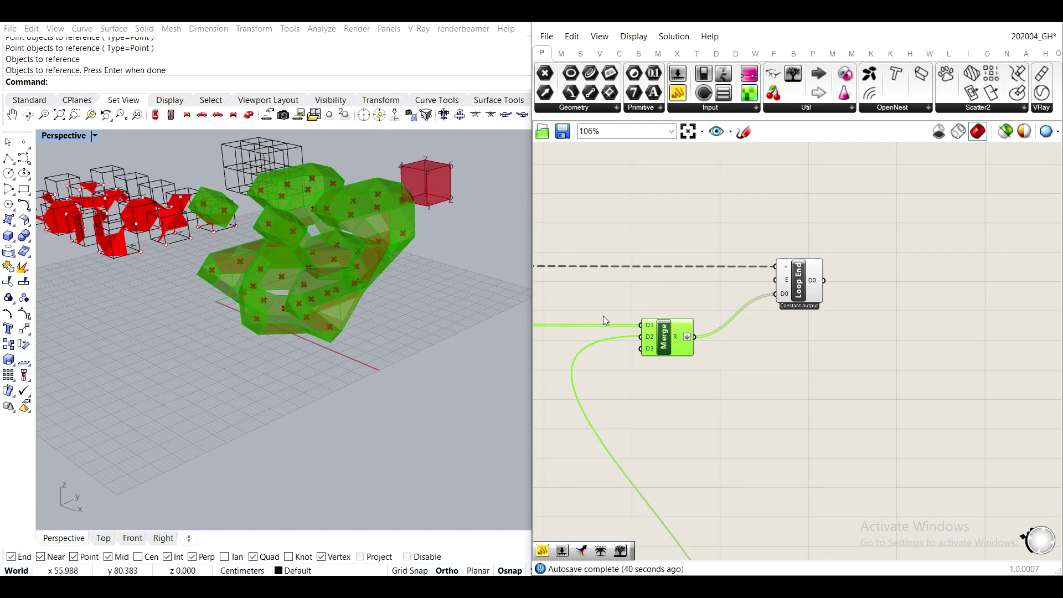
{"action": "double_click", "coordinate": [812, 457]}
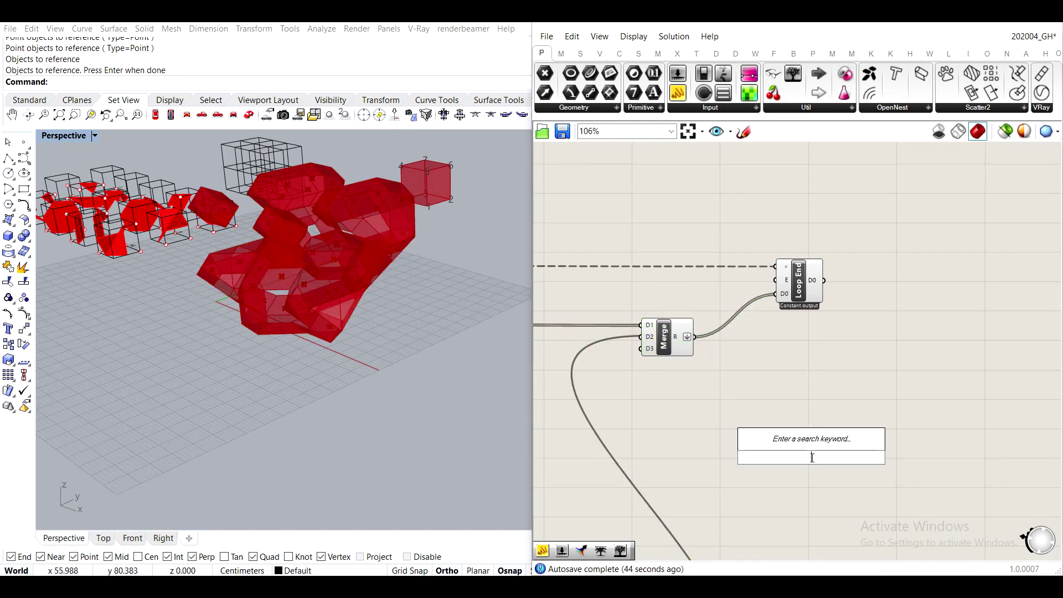
{"action": "type", "text": "brep"}
{"action": "key", "text": "Return"}
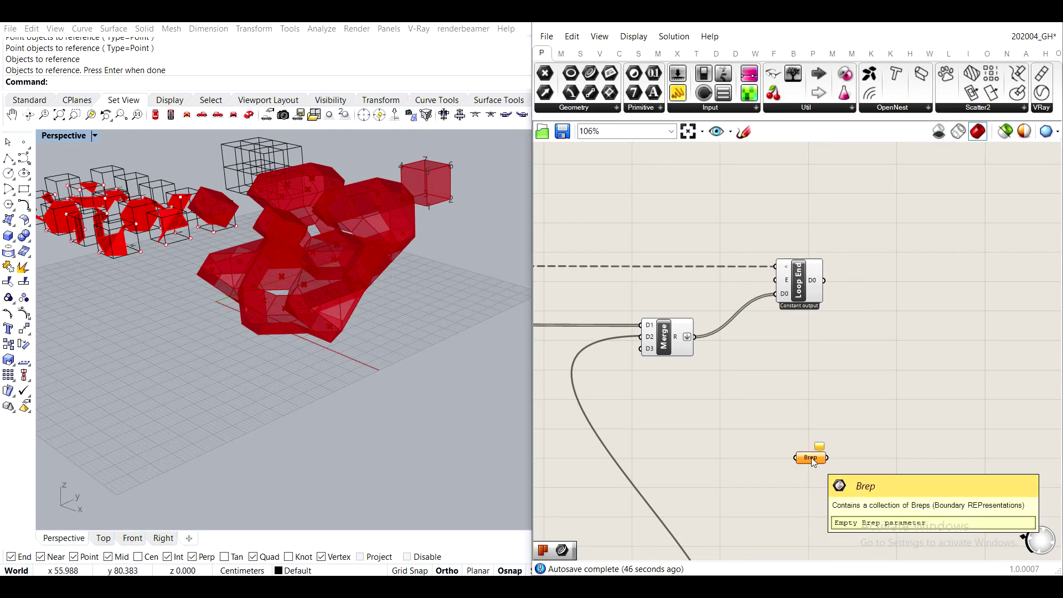
{"action": "left_click_drag", "start_coordinate": [696, 339], "coordinate": [952, 450]}
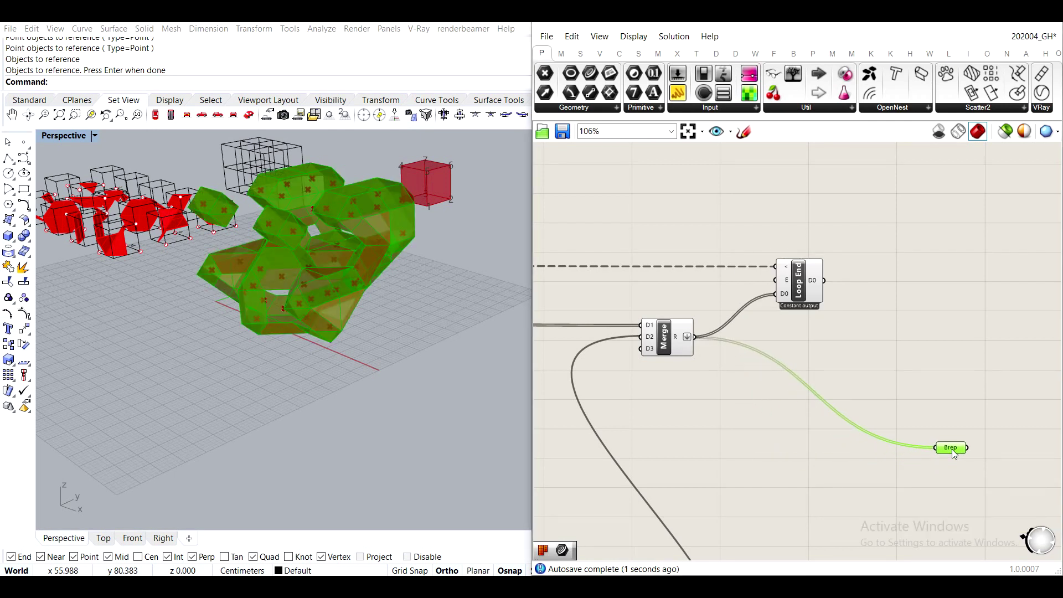
{"action": "right_click", "coordinate": [952, 449]}
{"action": "left_click", "coordinate": [777, 437]}
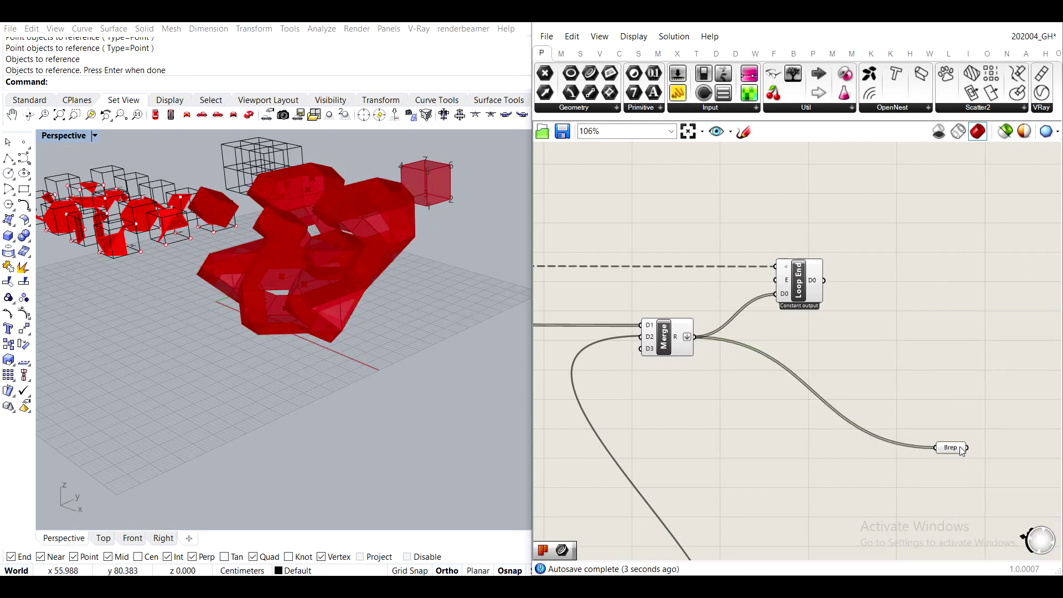
Turn off the preview of the loop's Merge and Loop End components.
{"action": "left_click", "coordinate": [960, 447]}
{"action": "key", "text": "space"}
{"action": "left_click", "coordinate": [959, 410]}
{"action": "left_click", "coordinate": [886, 391]}
{"action": "left_click", "coordinate": [656, 342]}
{"action": "middle_click", "coordinate": [654, 344]}
{"action": "left_click", "coordinate": [696, 300]}
{"action": "left_click", "coordinate": [737, 302]}
{"action": "left_click", "coordinate": [809, 281]}
{"action": "middle_click", "coordinate": [809, 282]}
{"action": "left_click", "coordinate": [859, 238]}
{"action": "left_click", "coordinate": [920, 252]}
{"action": "scroll", "coordinate": [954, 258], "scroll_direction": "down", "scroll_amount": 10}
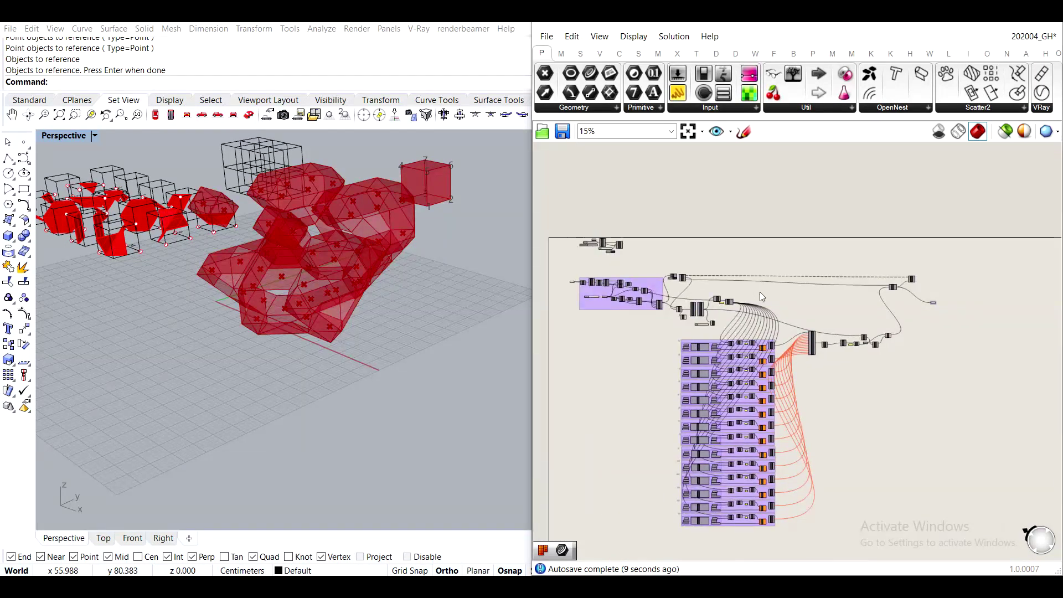
Turn off the preview of every component in the definition, leaving only the final Brep parameter's preview on.
{"action": "left_click_drag", "start_coordinate": [593, 201], "coordinate": [920, 448]}
{"action": "middle_click", "coordinate": [920, 447]}
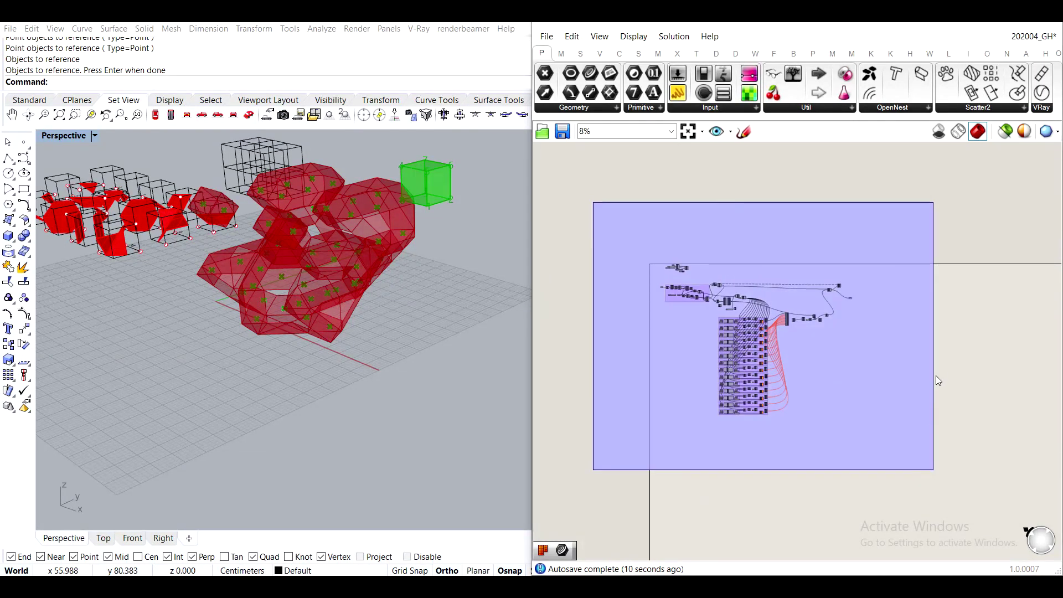
{"action": "left_click", "coordinate": [962, 405]}
{"action": "scroll", "coordinate": [847, 285], "scroll_direction": "up", "scroll_amount": 12}
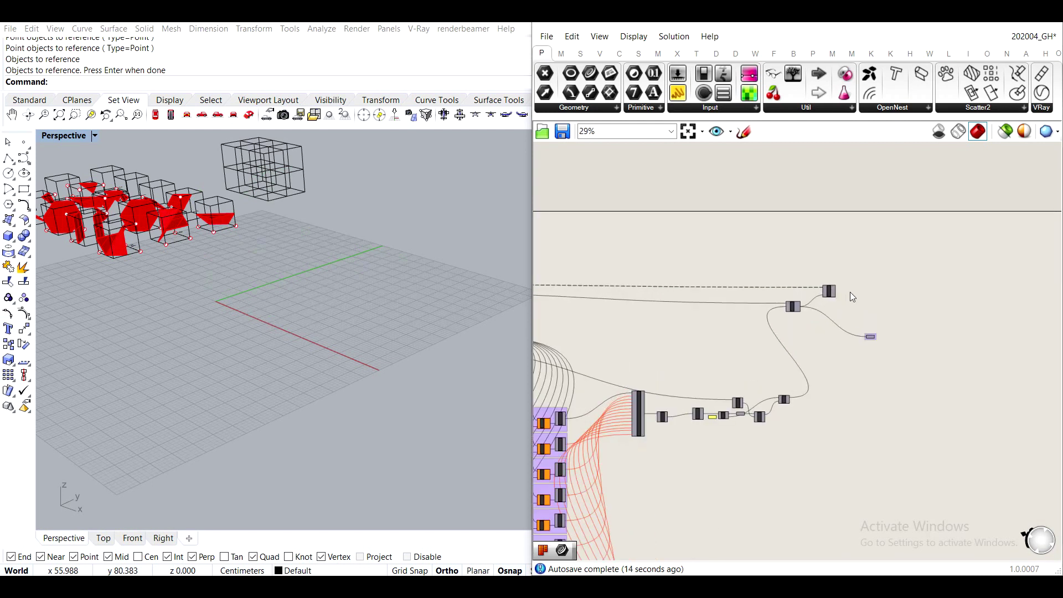
{"action": "left_click", "coordinate": [889, 335]}
{"action": "middle_click", "coordinate": [893, 331]}
{"action": "left_click", "coordinate": [920, 303]}
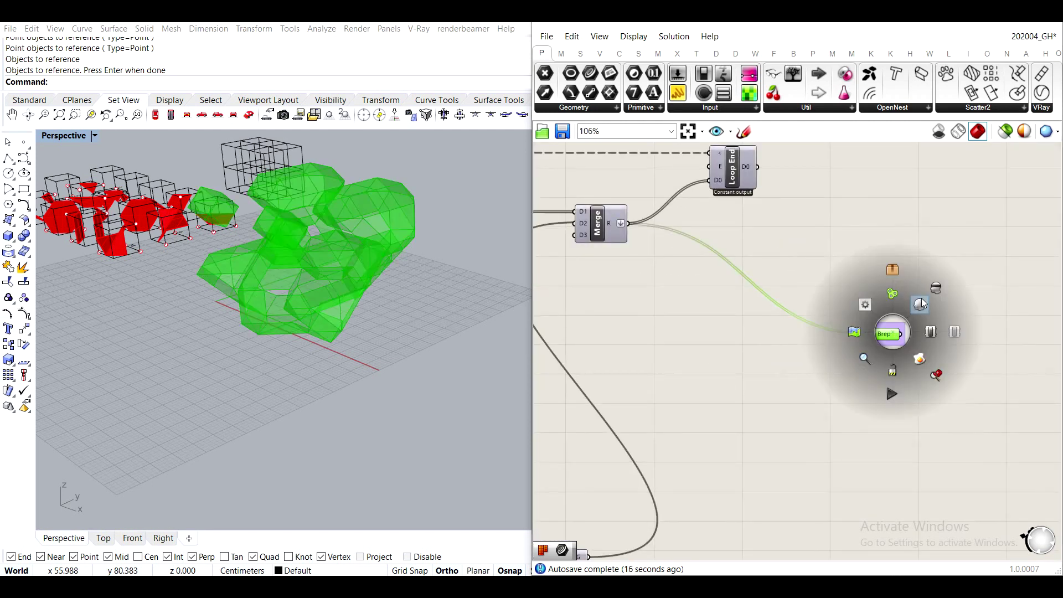
{"action": "left_click", "coordinate": [965, 371]}
Bake the Brep parameter's geometry to the Default layer and undo the bake.
{"action": "left_click", "coordinate": [885, 337]}
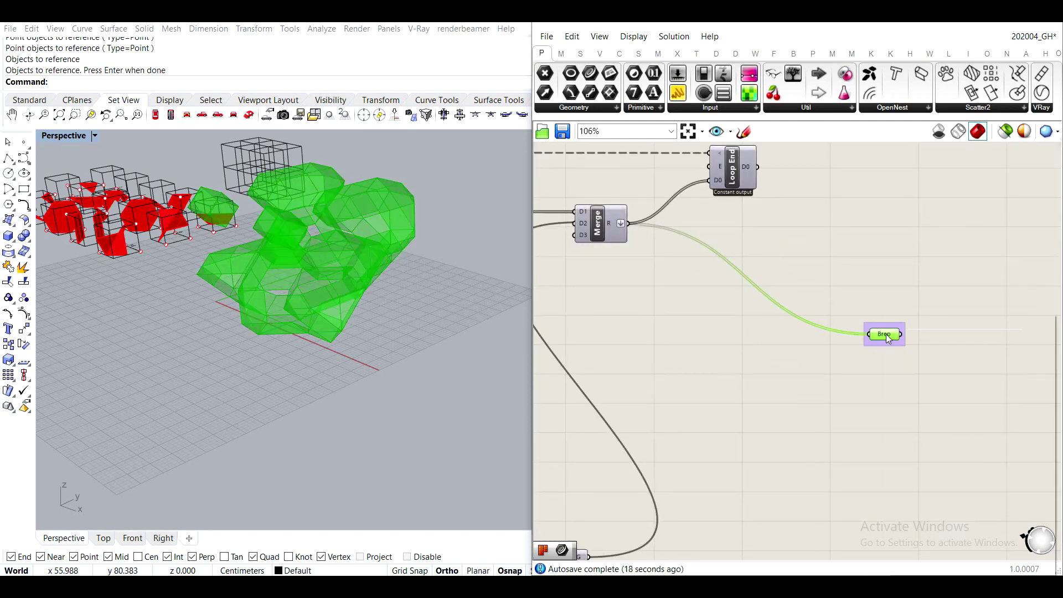
{"action": "right_click", "coordinate": [886, 334]}
{"action": "left_click", "coordinate": [914, 367]}
{"action": "left_click", "coordinate": [898, 266]}
{"action": "left_click", "coordinate": [910, 495]}
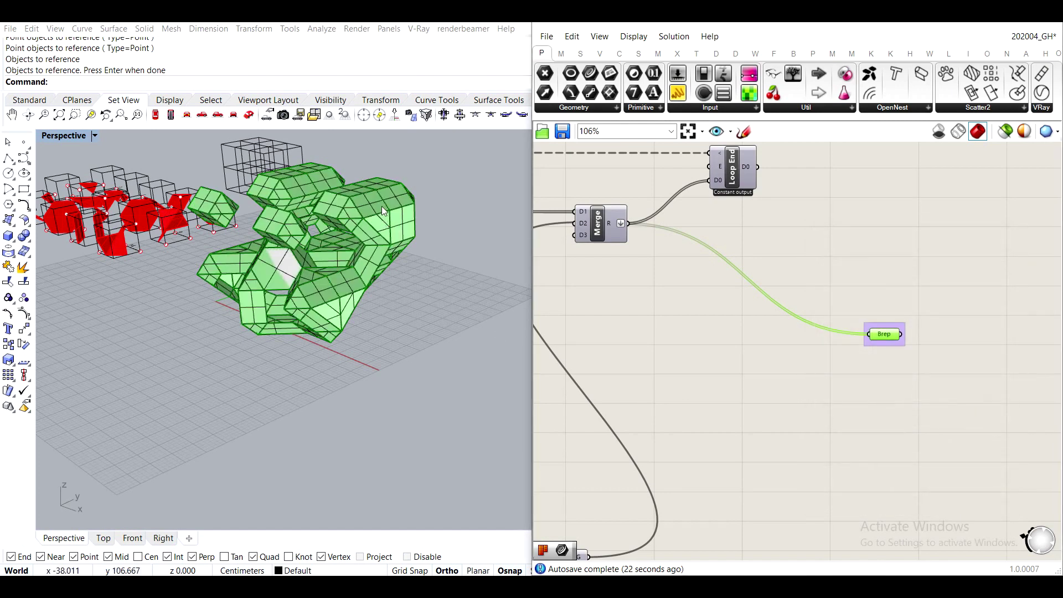
{"action": "right_click_drag", "start_coordinate": [381, 206], "coordinate": [414, 277]}
{"action": "key", "text": "ctrl+z"}
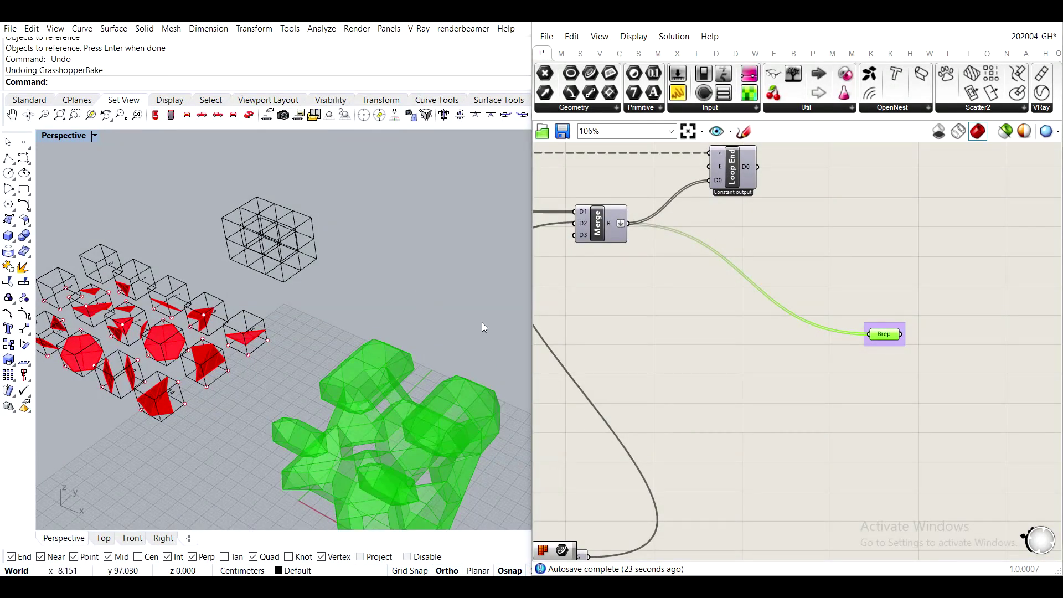
Bake the Brep parameter's geometry with the default attributes and move the baked modules aside from the preview.
{"action": "right_click", "coordinate": [889, 335]}
{"action": "left_click", "coordinate": [927, 370]}
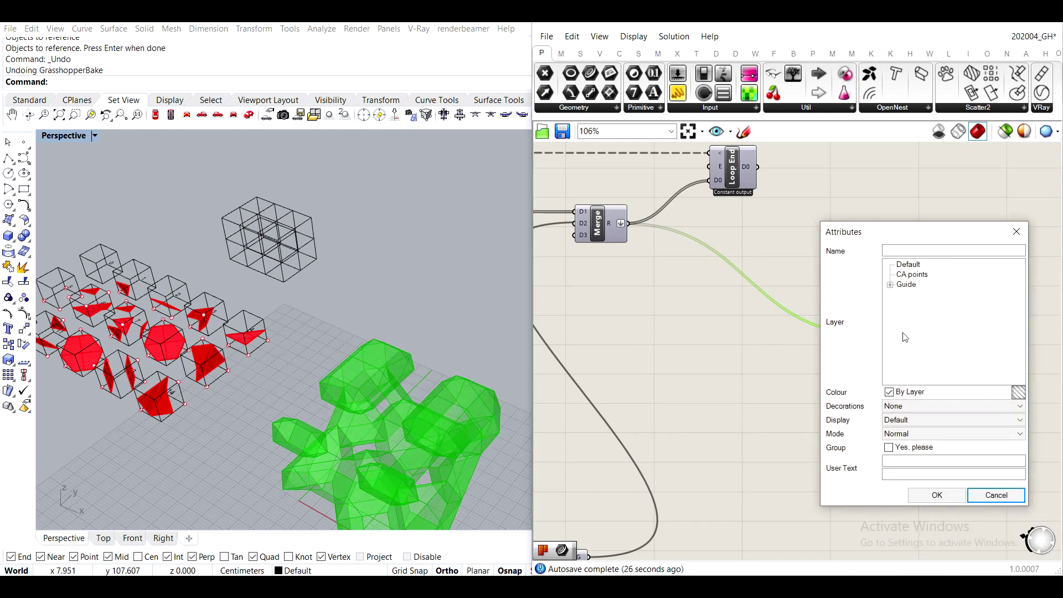
{"action": "left_click", "coordinate": [936, 495]}
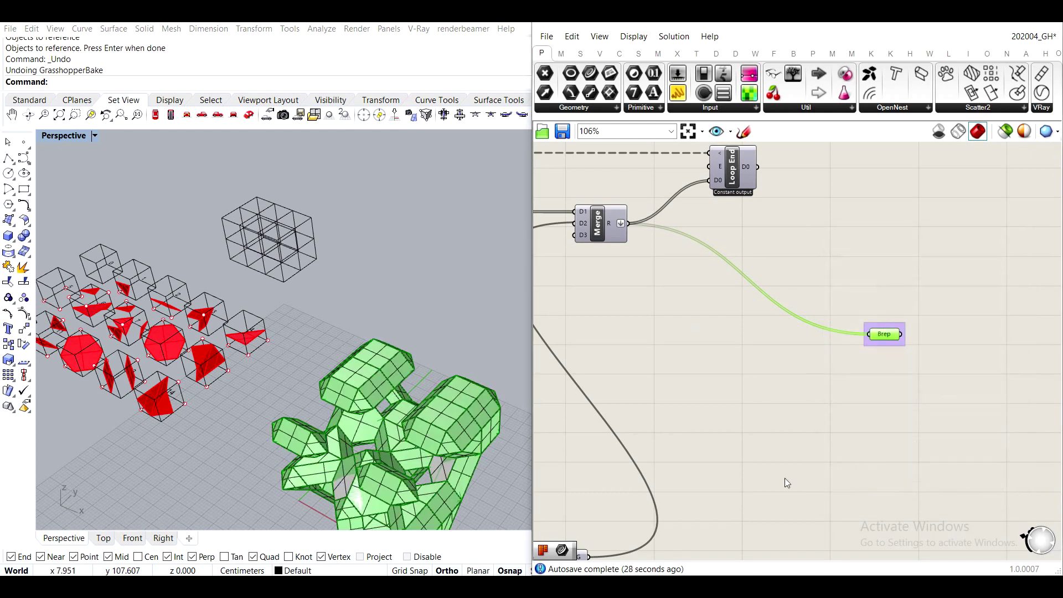
{"action": "scroll", "coordinate": [467, 420], "scroll_direction": "down", "scroll_amount": 5}
{"action": "left_click_drag", "start_coordinate": [378, 327], "coordinate": [459, 361]}
{"action": "left_click", "coordinate": [388, 367]}
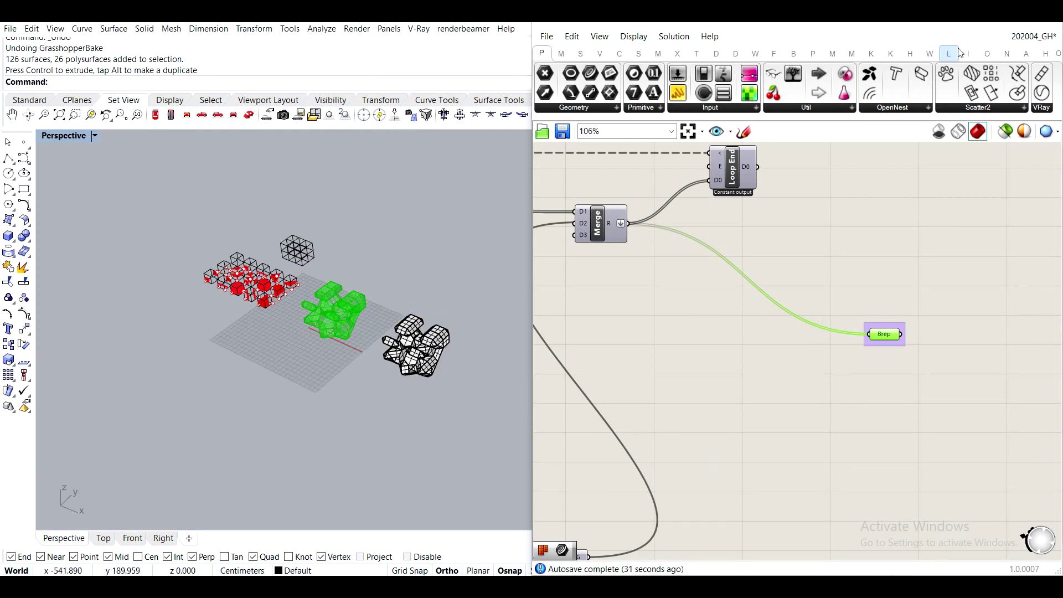
Minimise Grasshopper, zoom Perspective to the baked modules and examine how they connect from several angles.
{"action": "left_click", "coordinate": [980, 29]}
{"action": "left_click", "coordinate": [413, 366]}
{"action": "type", "text": "ZS"}
{"action": "key", "text": "Return"}
{"action": "left_click", "coordinate": [715, 344]}
{"action": "right_click_drag", "start_coordinate": [715, 344], "coordinate": [838, 484]}
{"action": "scroll", "coordinate": [566, 370], "scroll_direction": "up", "scroll_amount": 8}
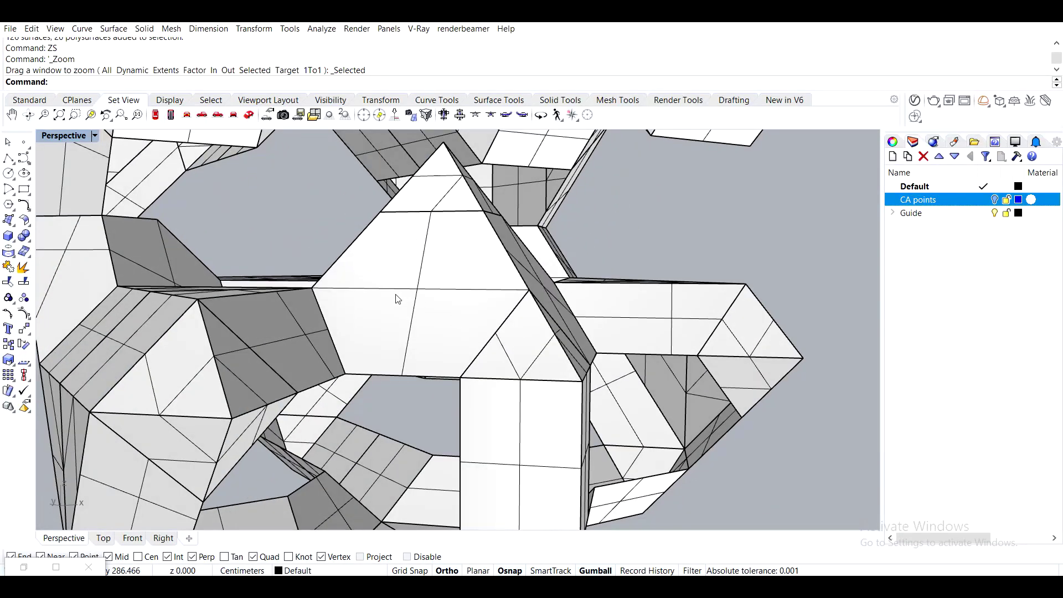
{"action": "scroll", "coordinate": [394, 296], "scroll_direction": "down", "scroll_amount": 6}
{"action": "right_click_drag", "start_coordinate": [415, 294], "coordinate": [527, 344]}
{"action": "scroll", "coordinate": [527, 343], "scroll_direction": "up", "scroll_amount": 10}
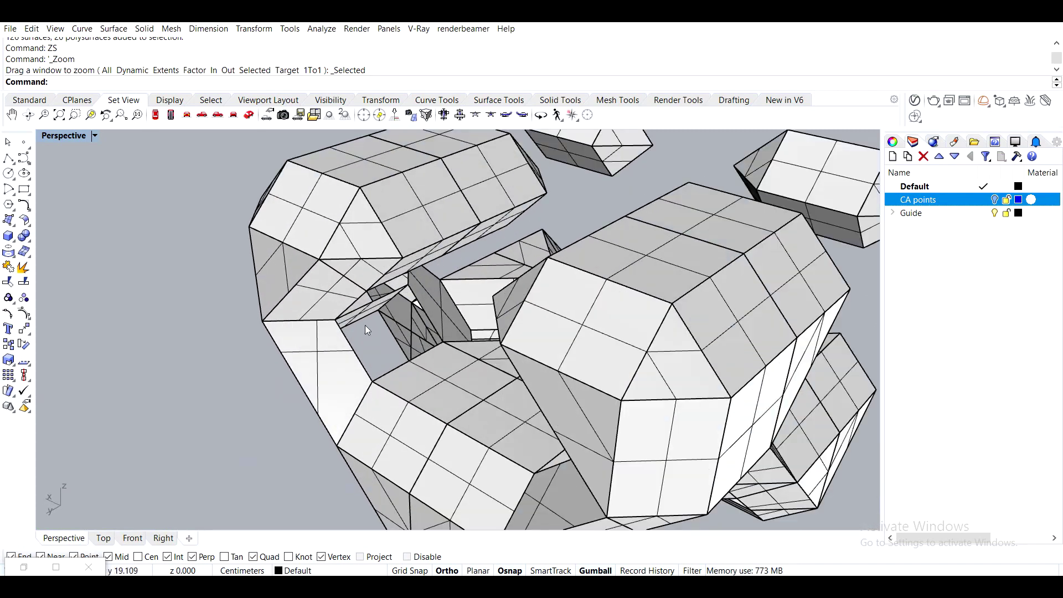
{"action": "right_click_drag", "start_coordinate": [461, 327], "coordinate": [404, 304]}
{"action": "scroll", "coordinate": [484, 314], "scroll_direction": "down", "scroll_amount": 5}
{"action": "right_click_drag", "start_coordinate": [484, 315], "coordinate": [431, 321]}
{"action": "scroll", "coordinate": [486, 333], "scroll_direction": "up", "scroll_amount": 3}
{"action": "scroll", "coordinate": [488, 311], "scroll_direction": "down", "scroll_amount": 5}
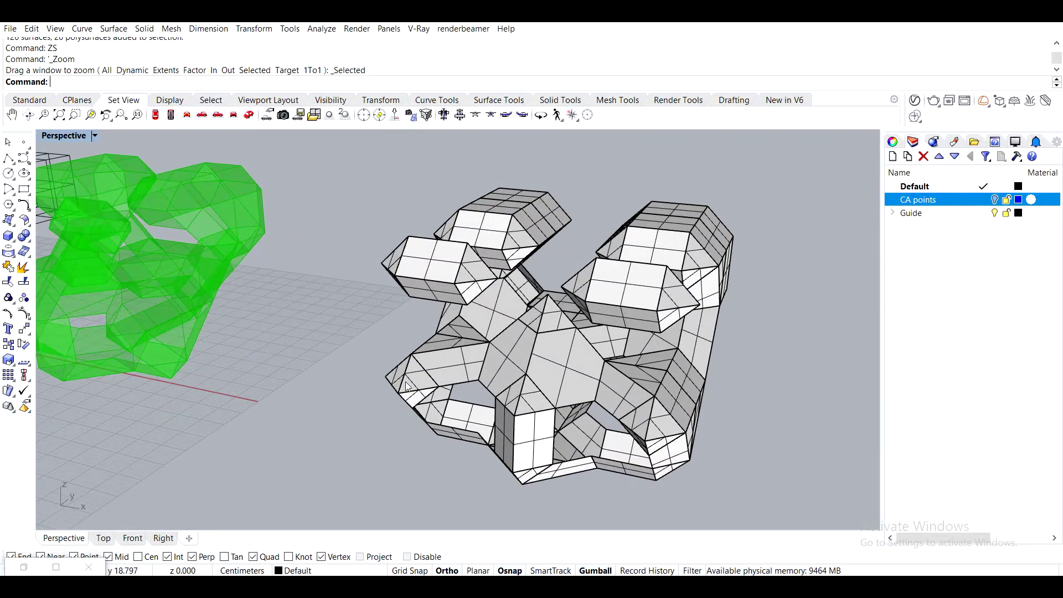
Delete the baked module geometry from the Rhino model.
{"action": "right_click_drag", "start_coordinate": [407, 386], "coordinate": [237, 254]}
{"action": "scroll", "coordinate": [271, 301], "scroll_direction": "up", "scroll_amount": 4}
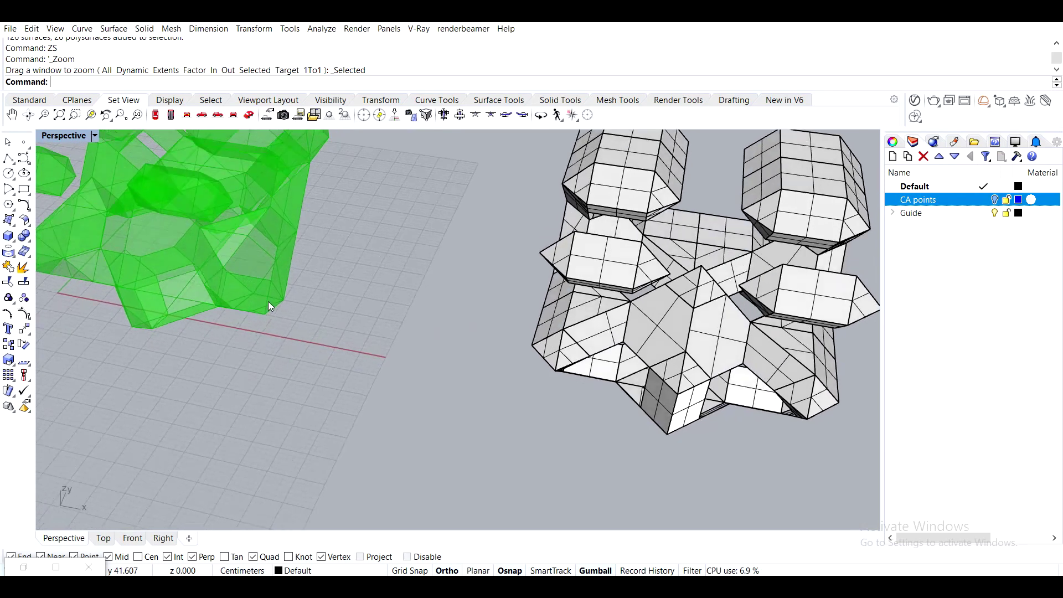
{"action": "left_click", "coordinate": [645, 321]}
{"action": "key", "text": "Delete"}
Examine the numbered reference modules and compare them with the previewed assembly in Perspective.
{"action": "scroll", "coordinate": [643, 324], "scroll_direction": "down", "scroll_amount": 5}
{"action": "right_click_drag", "start_coordinate": [642, 325], "coordinate": [479, 452]}
{"action": "scroll", "coordinate": [482, 302], "scroll_direction": "up", "scroll_amount": 5}
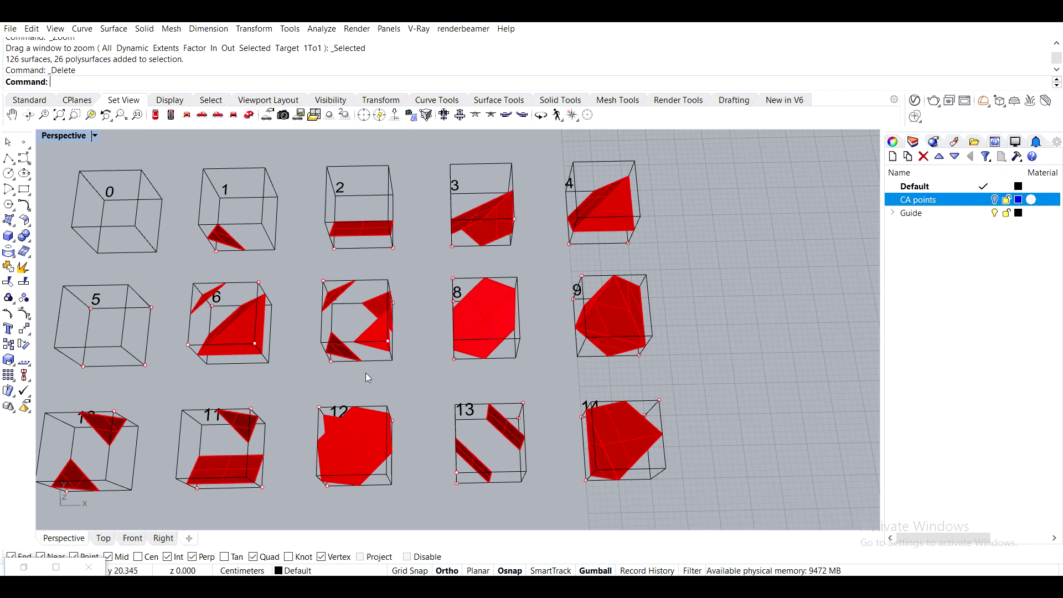
{"action": "right_click_drag", "start_coordinate": [582, 437], "coordinate": [530, 420]}
{"action": "scroll", "coordinate": [531, 422], "scroll_direction": "down", "scroll_amount": 6}
{"action": "right_click_drag", "start_coordinate": [646, 430], "coordinate": [524, 302], "text": "shift"}
{"action": "scroll", "coordinate": [524, 301], "scroll_direction": "down", "scroll_amount": 5}
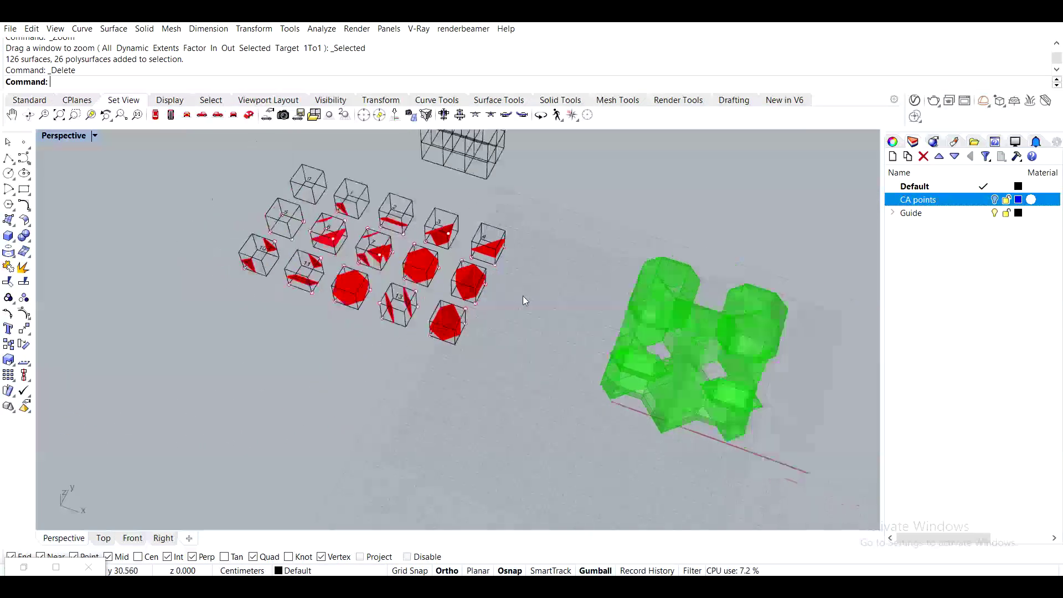
{"action": "right_click_drag", "start_coordinate": [659, 349], "coordinate": [540, 368], "text": "shift"}
{"action": "scroll", "coordinate": [490, 340], "scroll_direction": "up", "scroll_amount": 3}
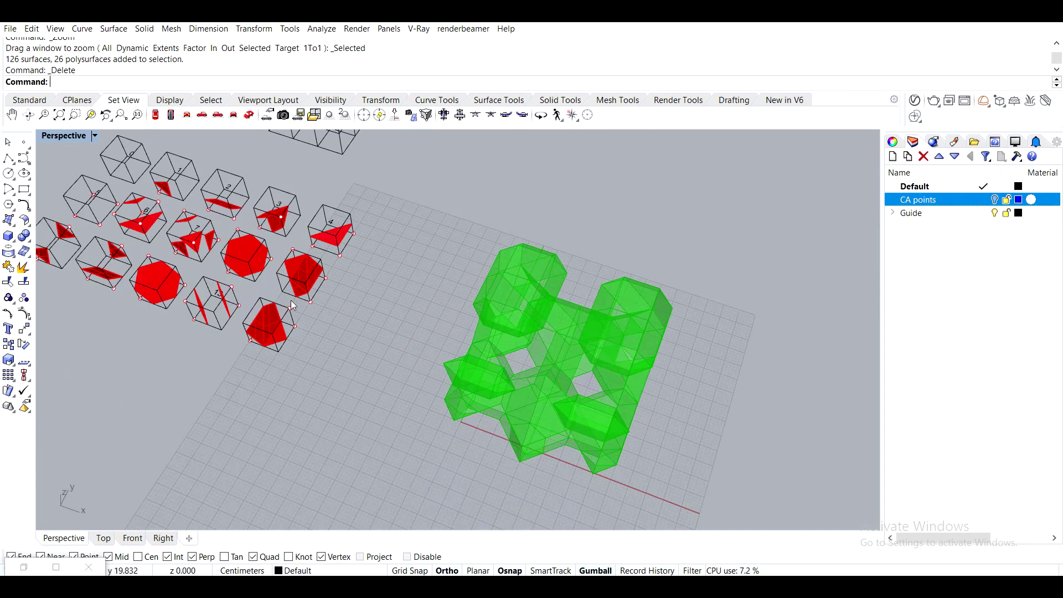
{"action": "right_click_drag", "start_coordinate": [132, 213], "coordinate": [239, 201], "text": "shift"}
{"action": "right_click_drag", "start_coordinate": [573, 390], "coordinate": [559, 332]}
{"action": "right_click_drag", "start_coordinate": [598, 394], "coordinate": [511, 315], "text": "shift"}
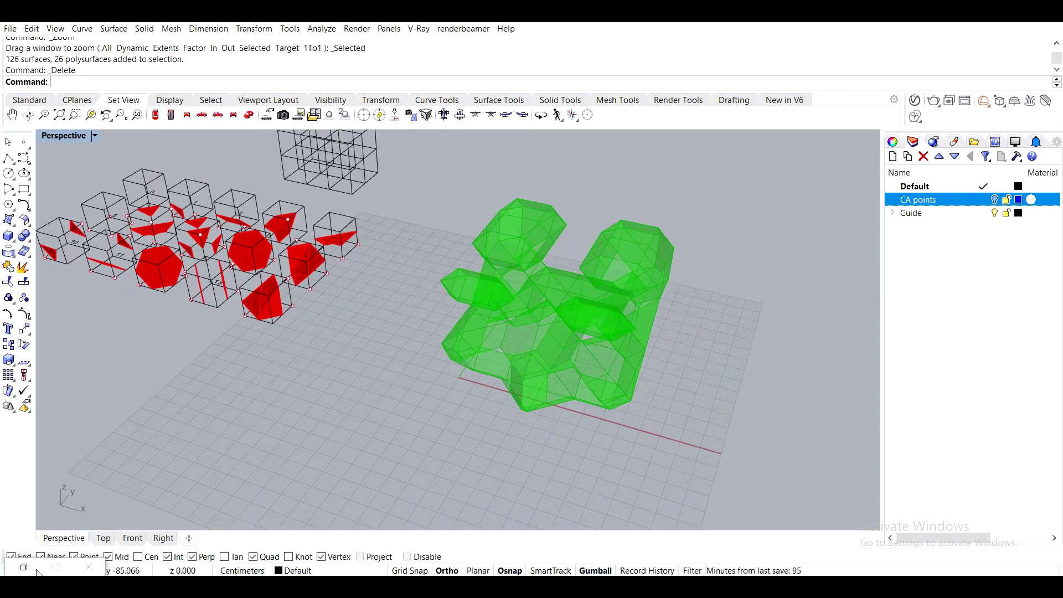
Restore the Grasshopper window and delete the wireframe grid of stacked boxes behind the reference modules.
{"action": "left_click", "coordinate": [34, 570]}
{"action": "scroll", "coordinate": [689, 322], "scroll_direction": "down", "scroll_amount": 6}
{"action": "right_click_drag", "start_coordinate": [726, 332], "coordinate": [1046, 328]}
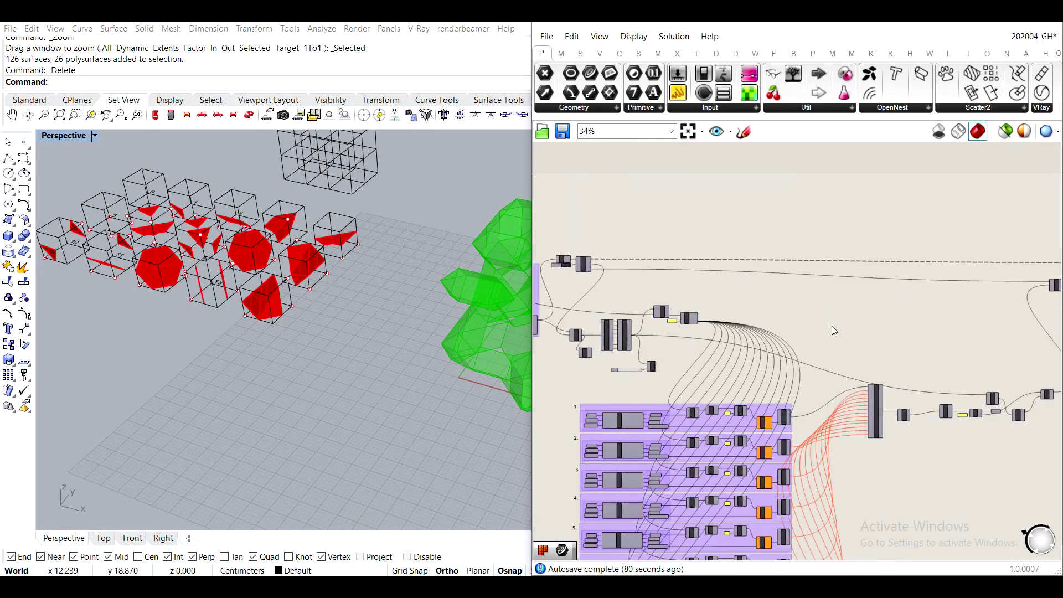
{"action": "right_click_drag", "start_coordinate": [575, 318], "coordinate": [710, 306]}
{"action": "right_click_drag", "start_coordinate": [299, 258], "coordinate": [504, 408]}
{"action": "scroll", "coordinate": [384, 284], "scroll_direction": "down", "scroll_amount": 5}
{"action": "scroll", "coordinate": [403, 331], "scroll_direction": "up", "scroll_amount": 6}
{"action": "scroll", "coordinate": [404, 331], "scroll_direction": "up", "scroll_amount": 4}
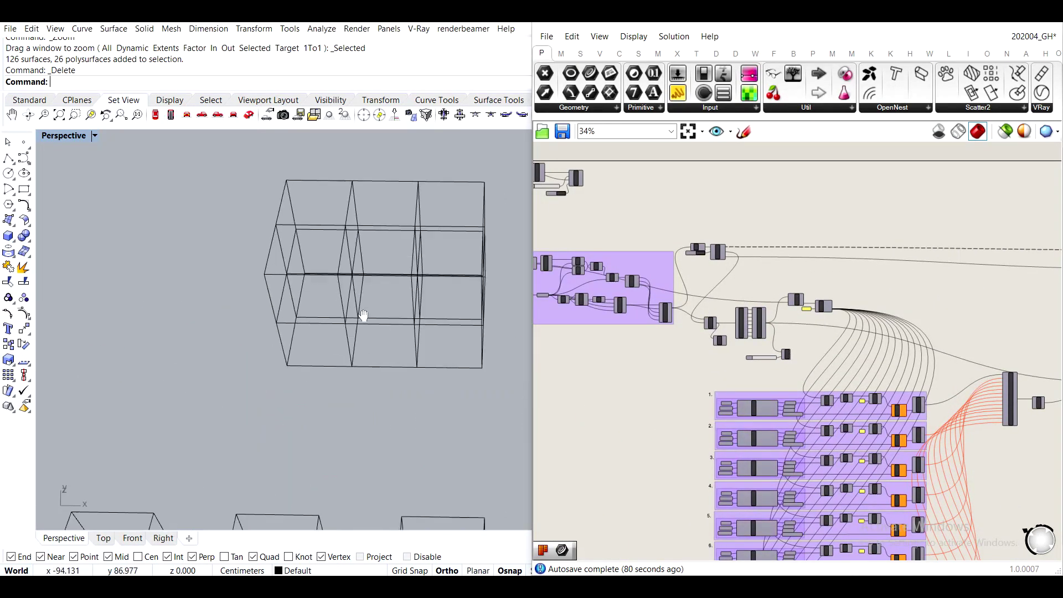
{"action": "scroll", "coordinate": [271, 254], "scroll_direction": "down", "scroll_amount": 1}
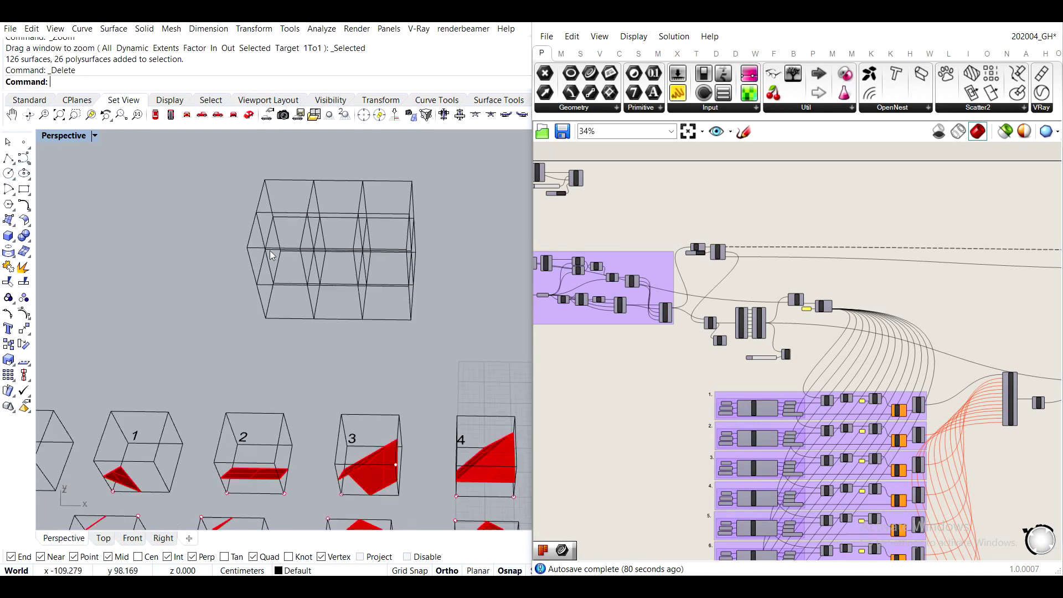
{"action": "left_click", "coordinate": [271, 183]}
{"action": "left_click", "coordinate": [241, 194]}
{"action": "left_click_drag", "start_coordinate": [201, 165], "coordinate": [465, 351]}
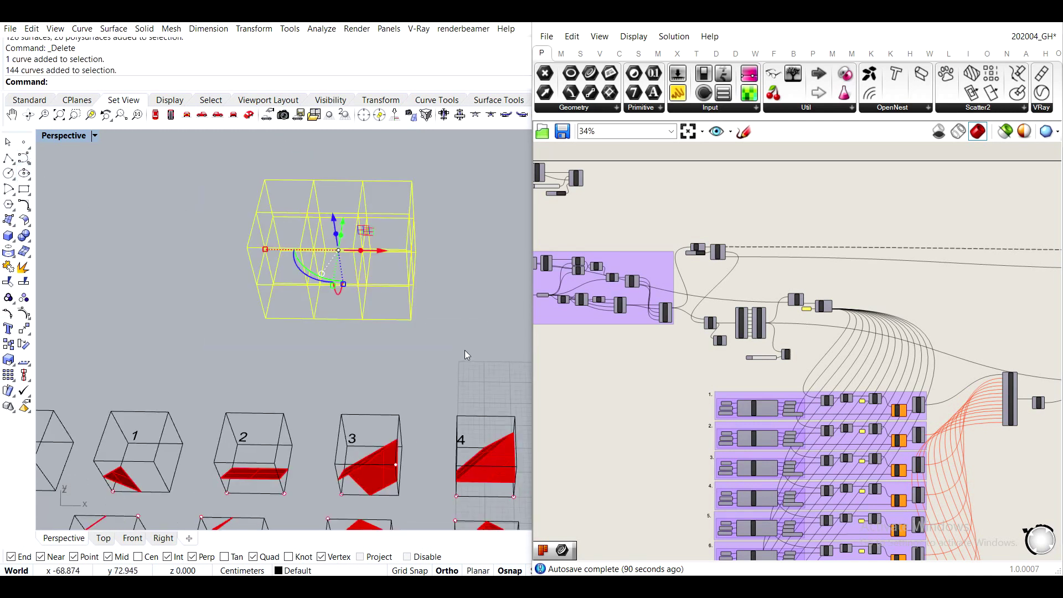
{"action": "key", "text": "Delete"}
Duplicate reference module 1 with its box, point, surface and number into the empty space behind the module rows.
{"action": "right_click_drag", "start_coordinate": [108, 391], "coordinate": [189, 234], "text": "shift"}
{"action": "left_click_drag", "start_coordinate": [190, 238], "coordinate": [322, 368]}
{"action": "right_click_drag", "start_coordinate": [277, 290], "coordinate": [335, 417], "text": "shift"}
{"action": "left_click_drag", "start_coordinate": [335, 417], "coordinate": [400, 207]}
{"action": "key", "text": "Escape"}
{"action": "scroll", "coordinate": [370, 366], "scroll_direction": "up", "scroll_amount": 5}
{"action": "right_click_drag", "start_coordinate": [312, 341], "coordinate": [302, 356], "text": "shift"}
{"action": "left_click", "coordinate": [290, 388]}
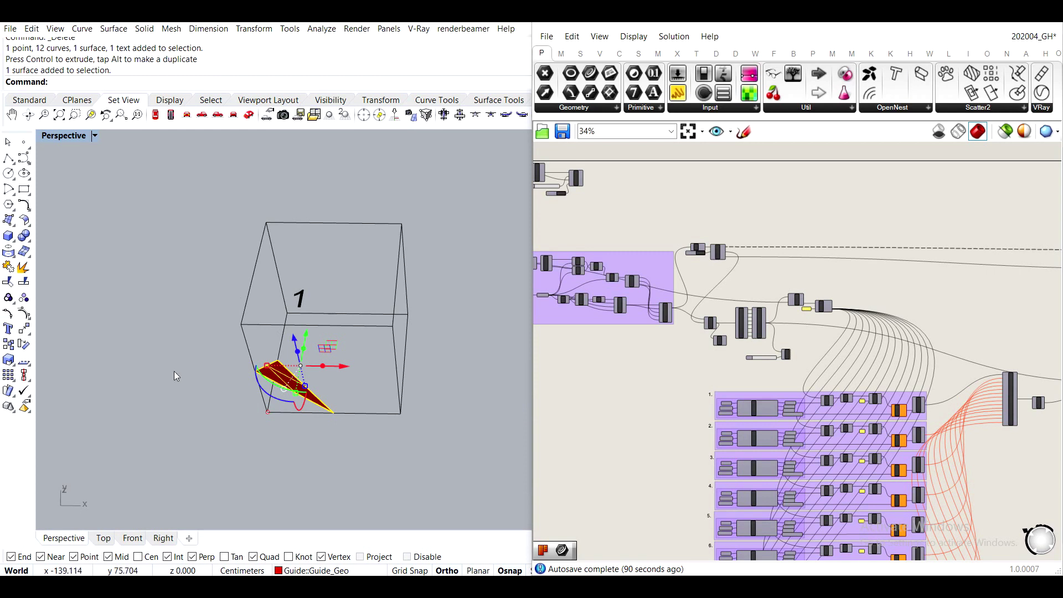
{"action": "key", "text": "Escape"}
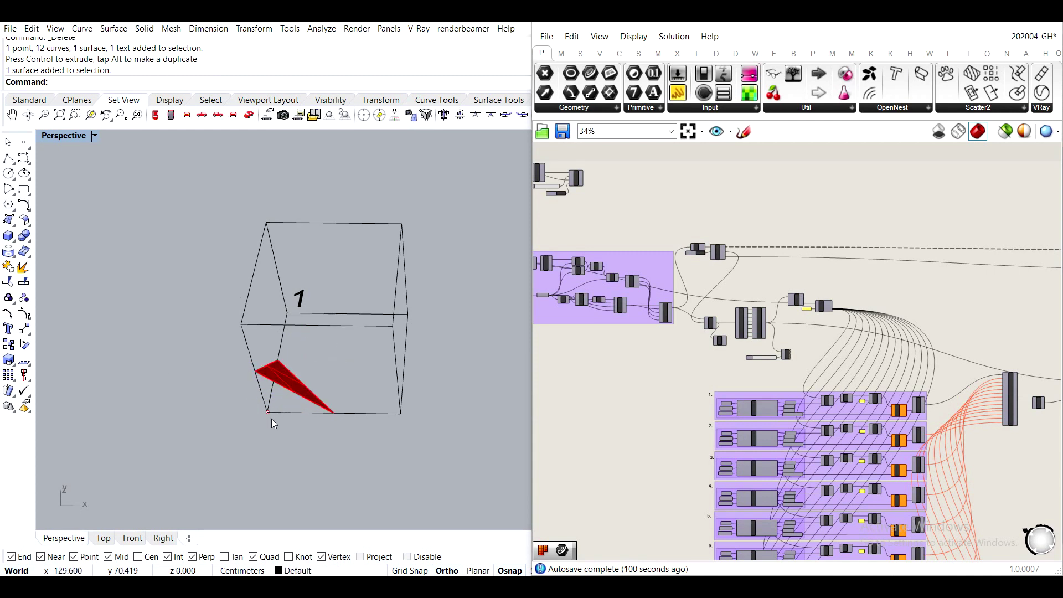
Copy the duplicated module's corner point to six other box corners and delete the original point.
{"action": "left_click_drag", "start_coordinate": [287, 438], "coordinate": [287, 437]}
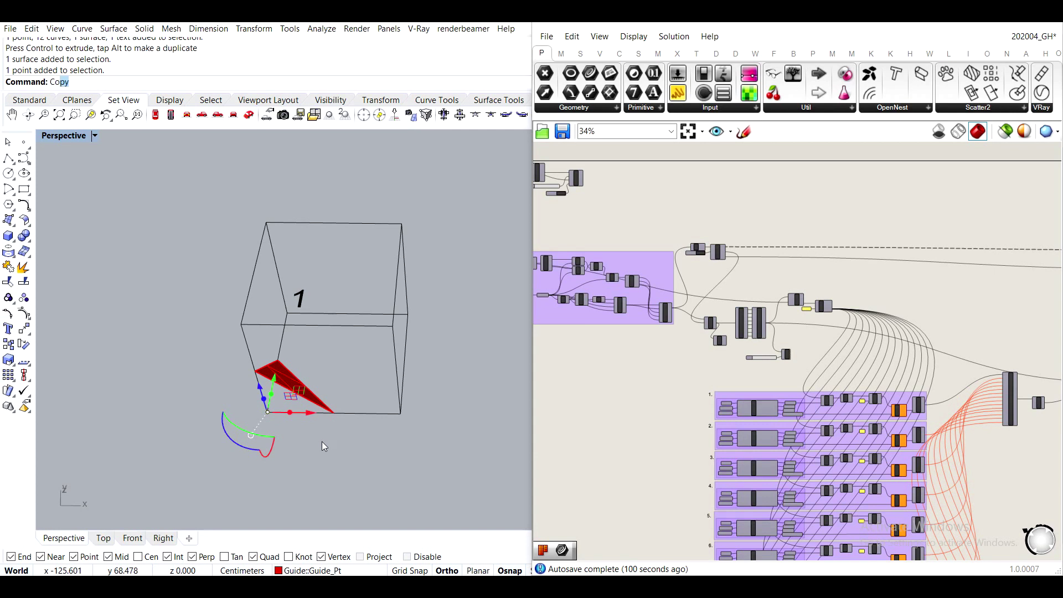
{"action": "key", "text": "Return"}
{"action": "left_click", "coordinate": [268, 412]}
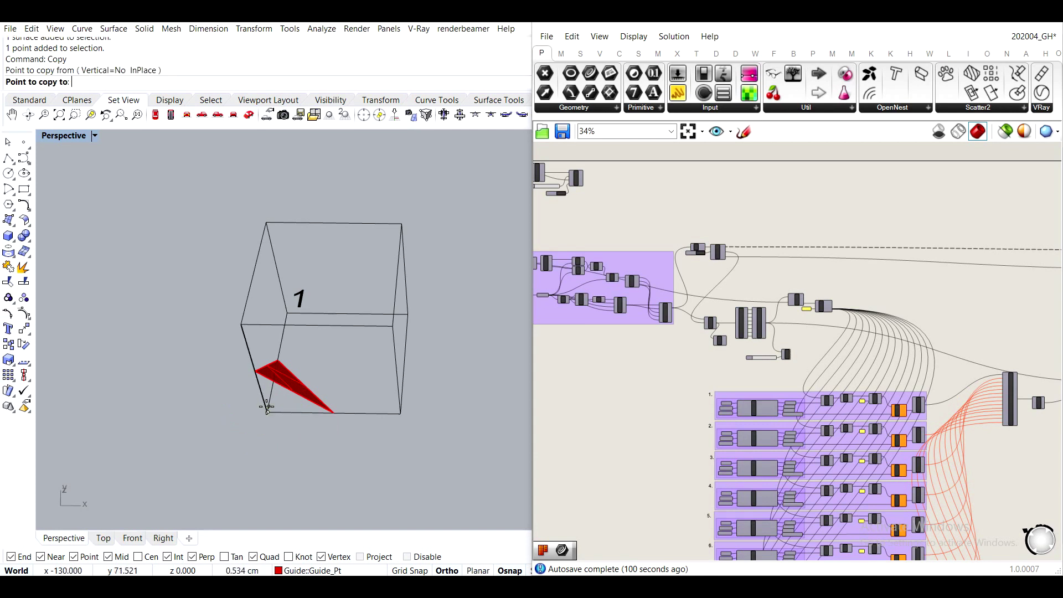
{"action": "left_click", "coordinate": [242, 325]}
{"action": "left_click", "coordinate": [266, 223]}
{"action": "left_click", "coordinate": [402, 223]}
{"action": "left_click", "coordinate": [408, 315]}
{"action": "left_click", "coordinate": [401, 413]}
{"action": "left_click", "coordinate": [288, 314]}
{"action": "key", "text": "Return"}
{"action": "left_click_drag", "start_coordinate": [267, 429], "coordinate": [278, 434]}
{"action": "key", "text": "Delete"}
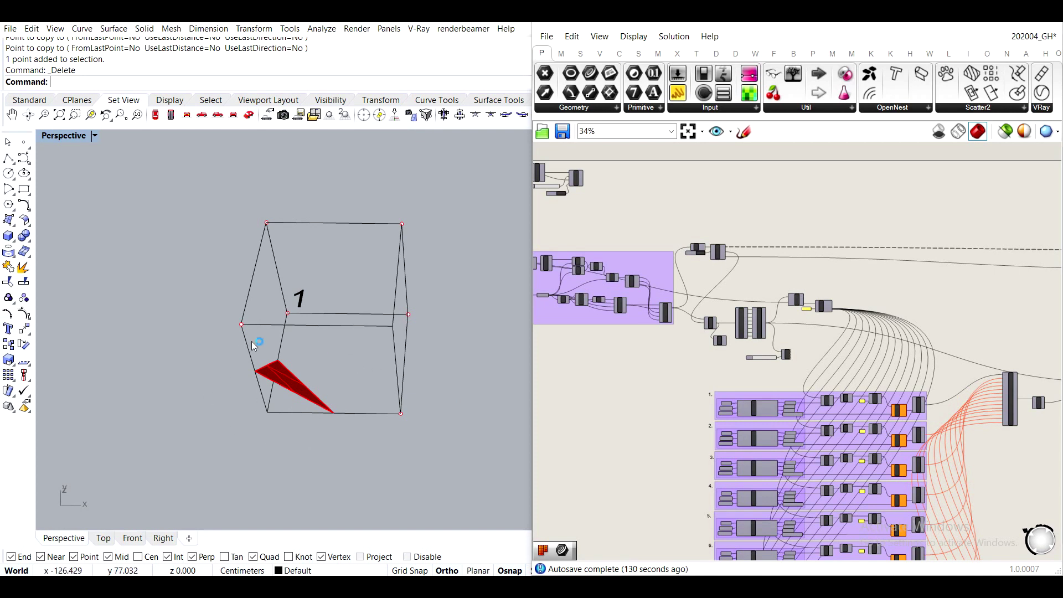
Delete the duplicate of module 1 together with its box, surface, number and corner points.
{"action": "left_click", "coordinate": [265, 370]}
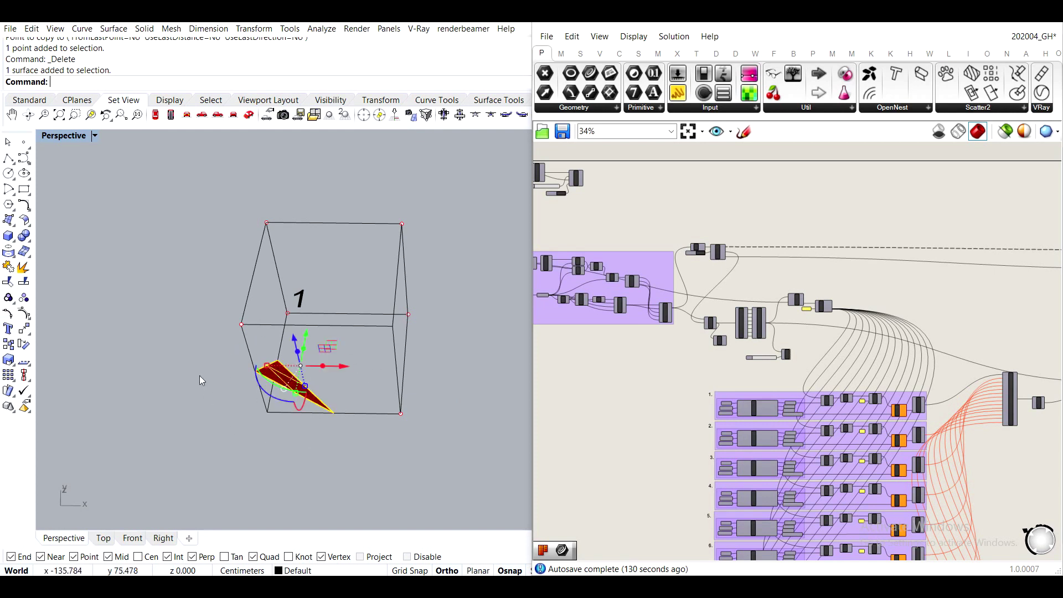
{"action": "left_click", "coordinate": [383, 463]}
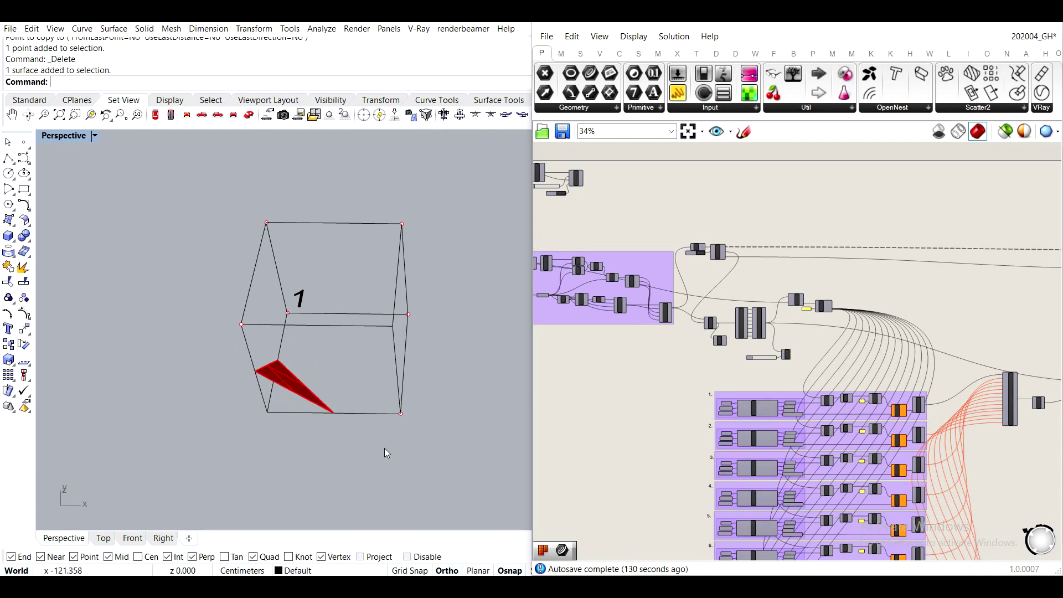
{"action": "left_click_drag", "start_coordinate": [111, 176], "coordinate": [163, 199]}
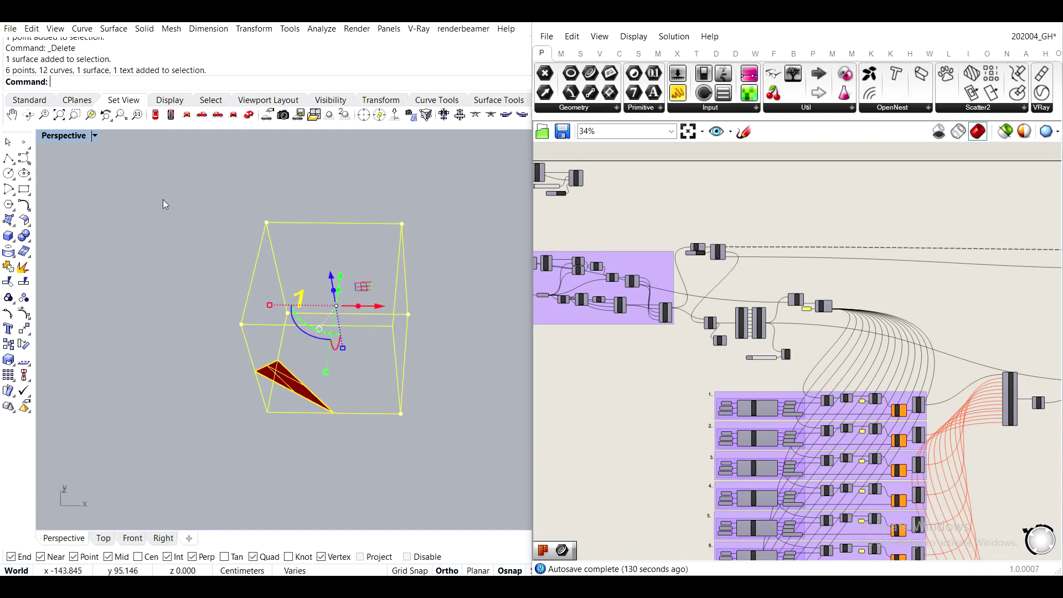
{"action": "key", "text": "Delete"}
{"action": "scroll", "coordinate": [271, 230], "scroll_direction": "down", "scroll_amount": 5}
{"action": "scroll", "coordinate": [451, 323], "scroll_direction": "up", "scroll_amount": 2}
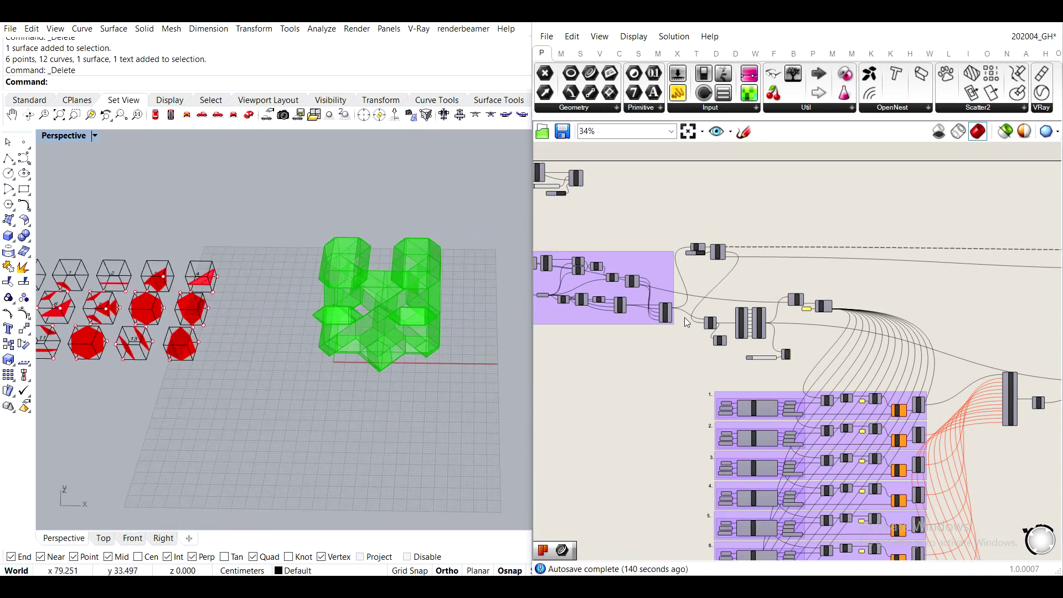
Examine the Closest Point and Smaller Than components that feed the module groups' matching patterns.
{"action": "scroll", "coordinate": [686, 322], "scroll_direction": "up", "scroll_amount": 4}
{"action": "scroll", "coordinate": [822, 342], "scroll_direction": "up", "scroll_amount": 2}
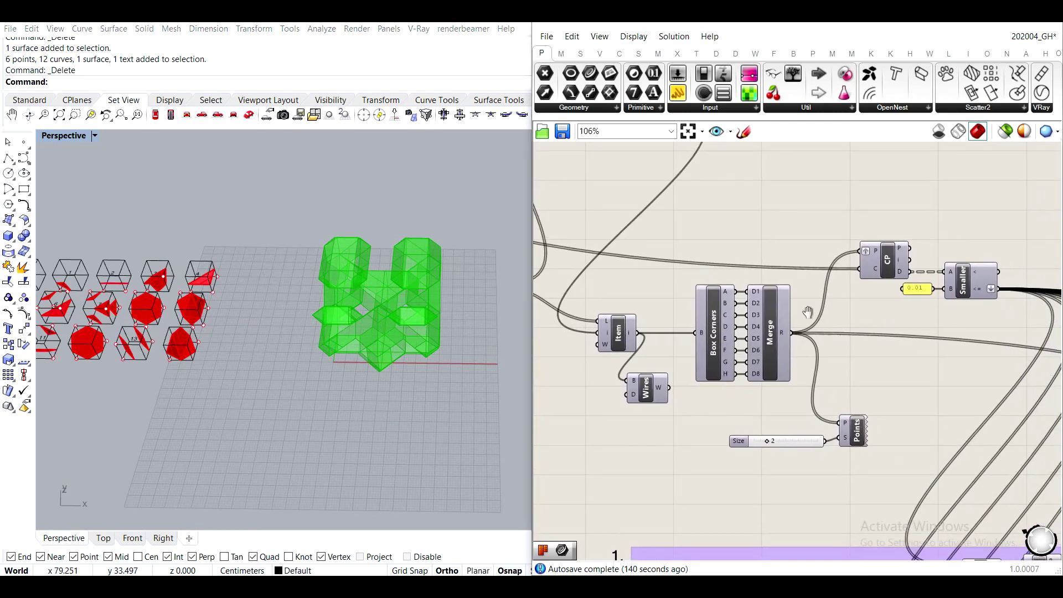
{"action": "right_click_drag", "start_coordinate": [808, 312], "coordinate": [585, 311]}
{"action": "scroll", "coordinate": [773, 301], "scroll_direction": "up", "scroll_amount": 3}
{"action": "left_click", "coordinate": [739, 289]}
{"action": "left_click", "coordinate": [915, 251]}
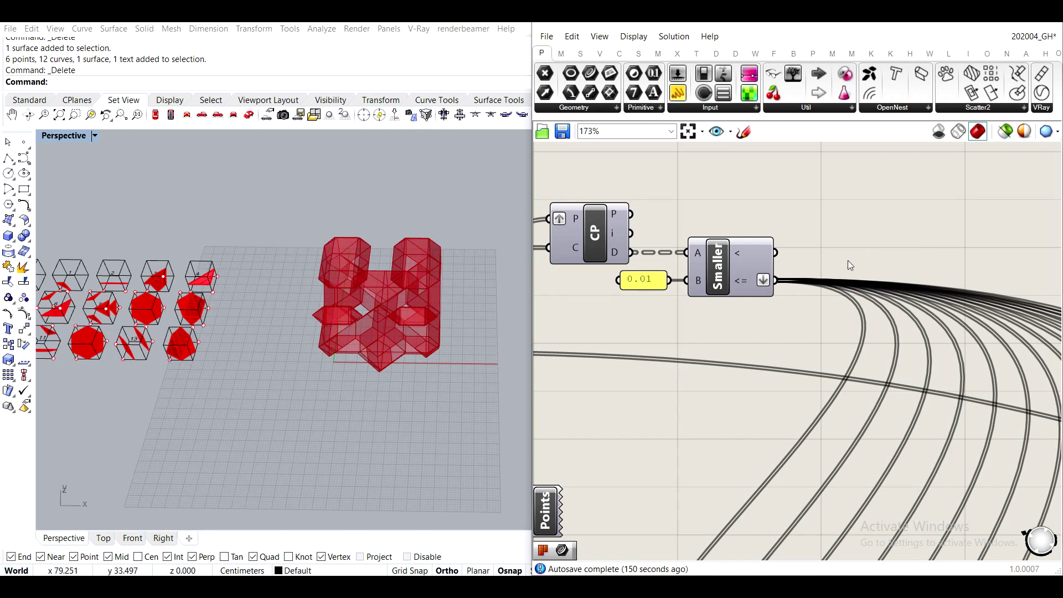
Inspect the data options and the list of values of the Smaller Than component's <= output.
{"action": "scroll", "coordinate": [799, 244], "scroll_direction": "down", "scroll_amount": 3}
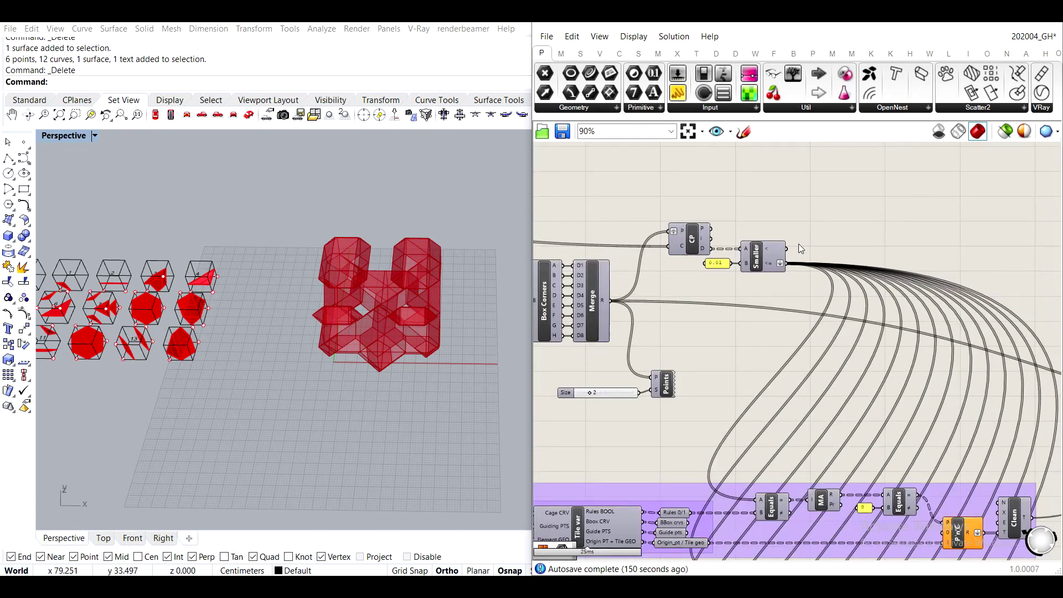
{"action": "scroll", "coordinate": [799, 244], "scroll_direction": "up", "scroll_amount": 5}
{"action": "right_click", "coordinate": [724, 300]}
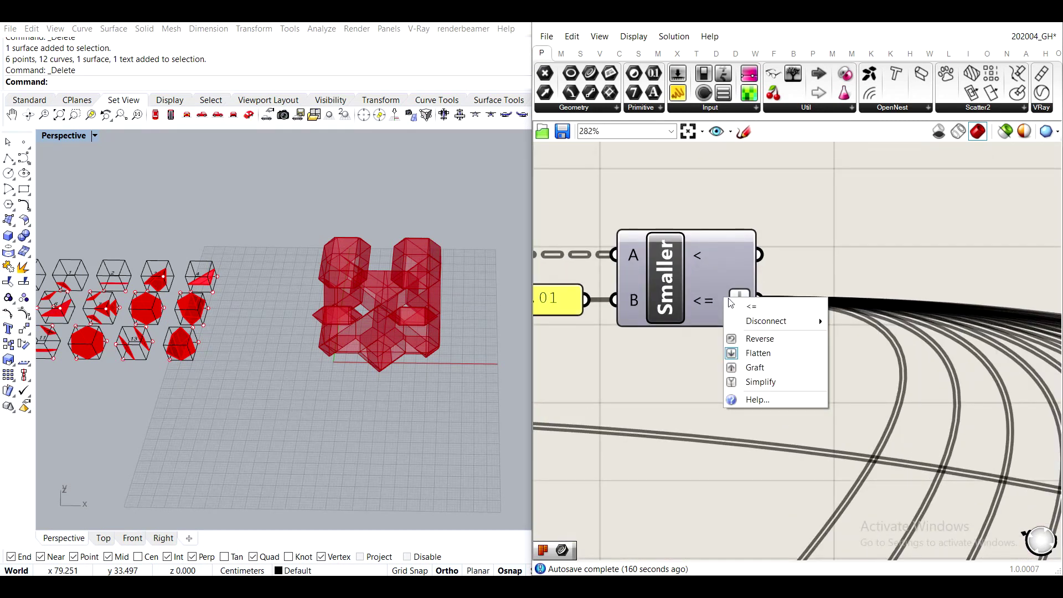
{"action": "right_click", "coordinate": [704, 300]}
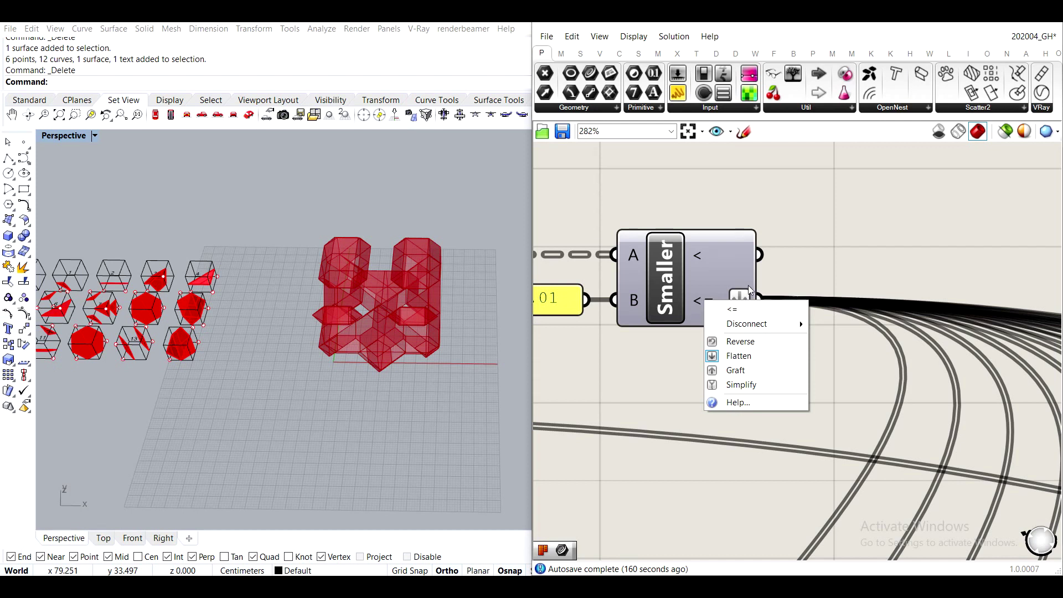
{"action": "left_click", "coordinate": [739, 356]}
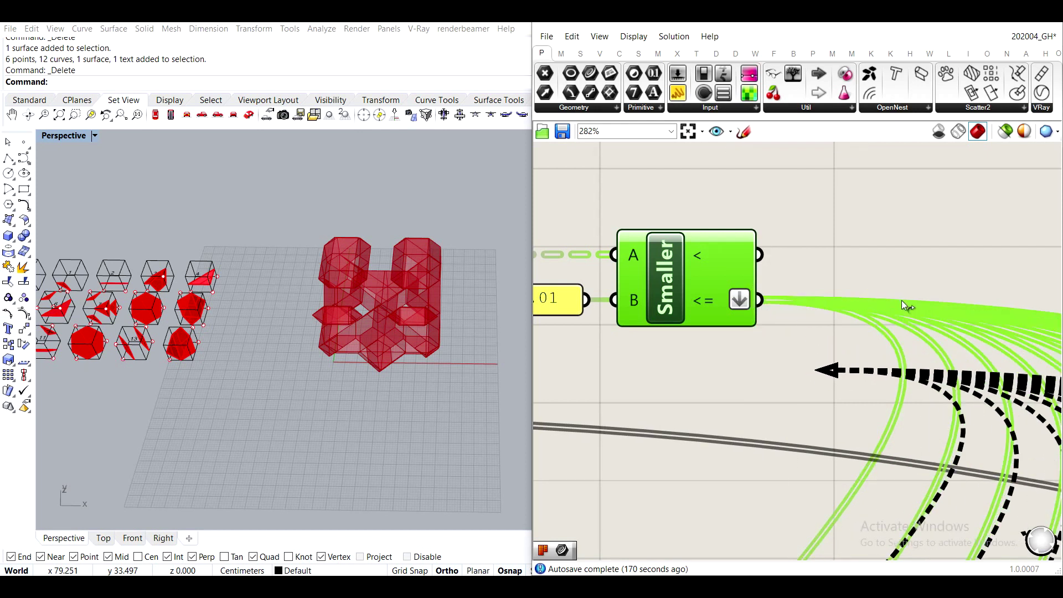
{"action": "left_click", "coordinate": [817, 345]}
{"action": "right_click_drag", "start_coordinate": [873, 216], "coordinate": [795, 303]}
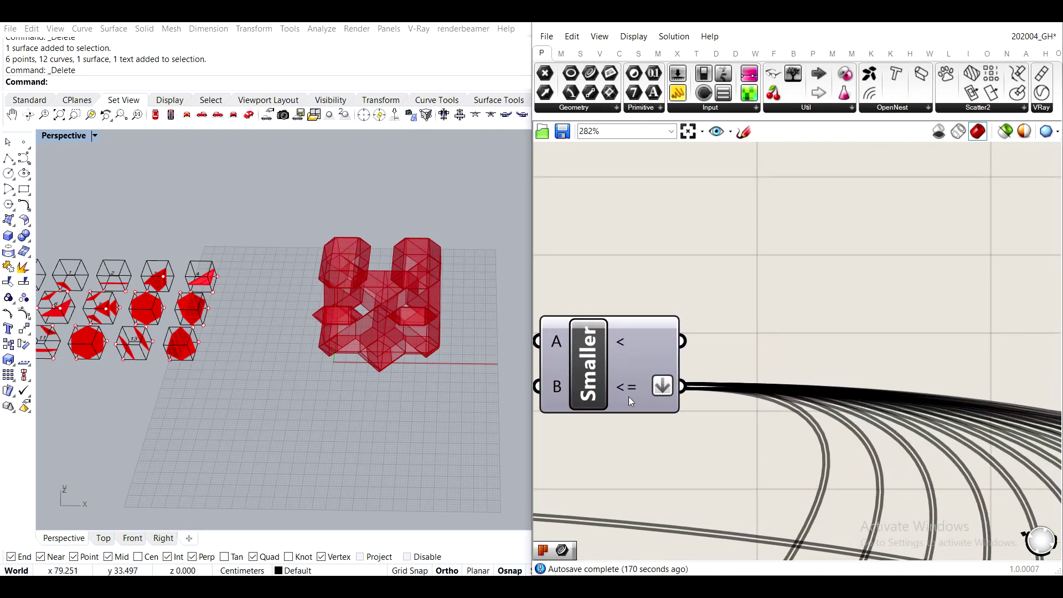
{"action": "mouse_move", "coordinate": [630, 398]}
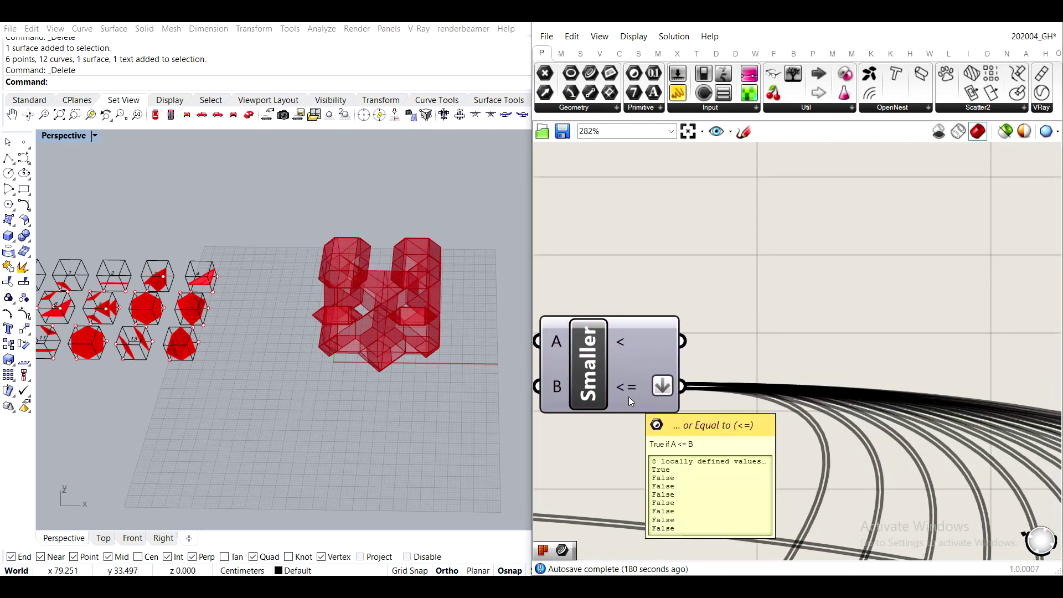
Add a Boolean parameter to the canvas beside the Smaller Than component.
{"action": "double_click", "coordinate": [816, 297]}
{"action": "type", "text": "bool"}
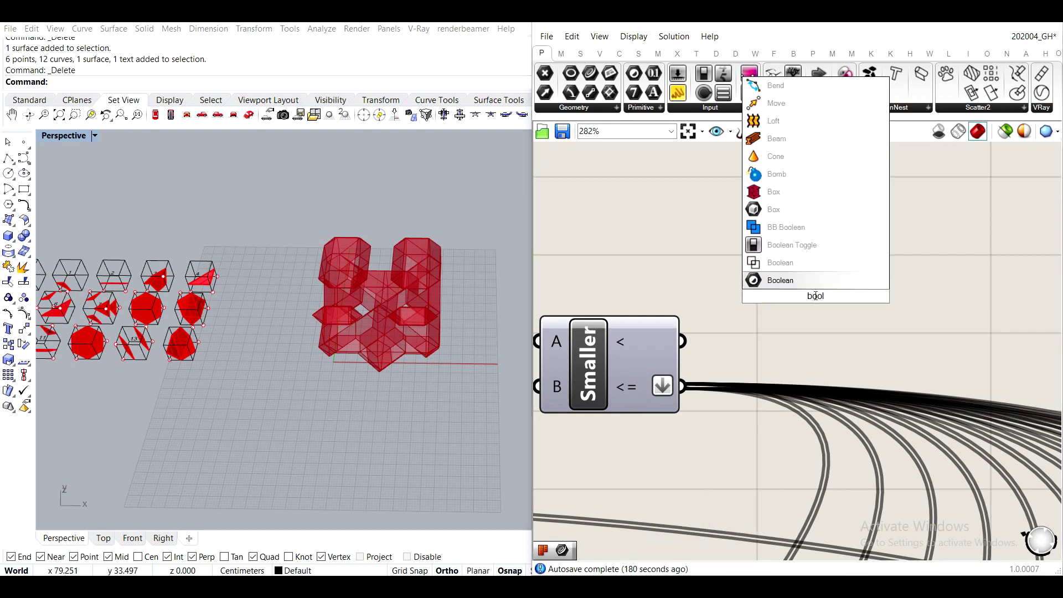
{"action": "left_click", "coordinate": [806, 281]}
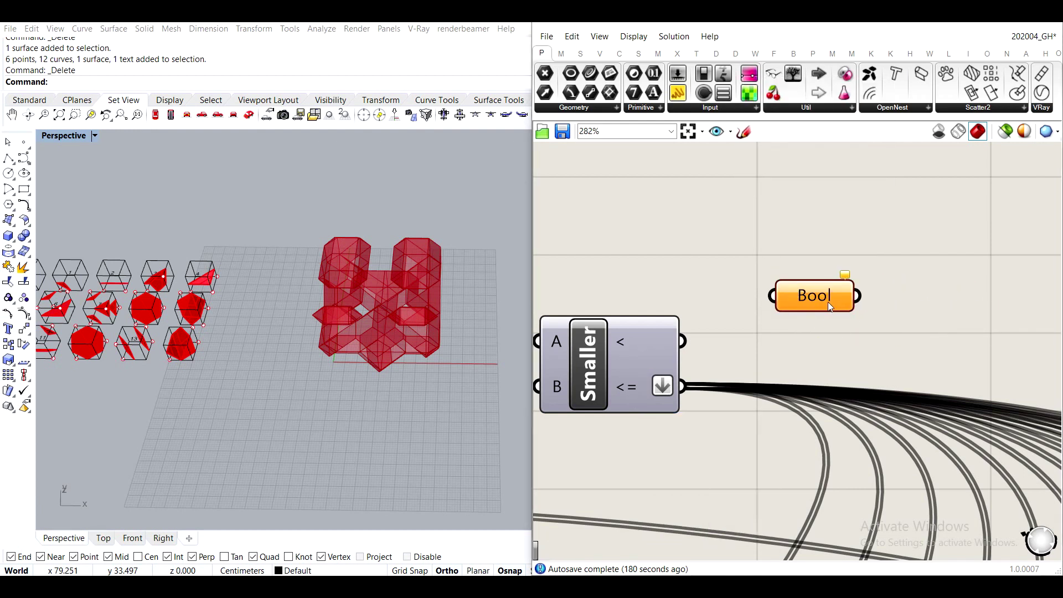
Transfer all outgoing wires from the Smaller Than <= output to the Boolean parameter and space it further from that component.
{"action": "mouse_move", "coordinate": [657, 371]}
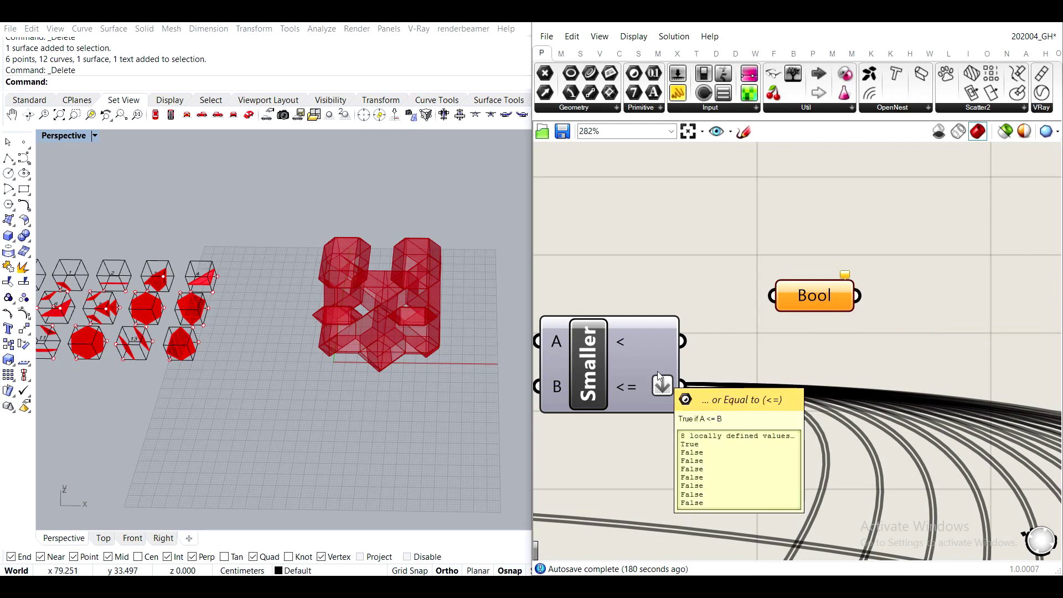
{"action": "left_click_drag", "start_coordinate": [658, 373], "coordinate": [905, 390]}
{"action": "left_click", "coordinate": [855, 280]}
{"action": "scroll", "coordinate": [947, 395], "scroll_direction": "down", "scroll_amount": 5}
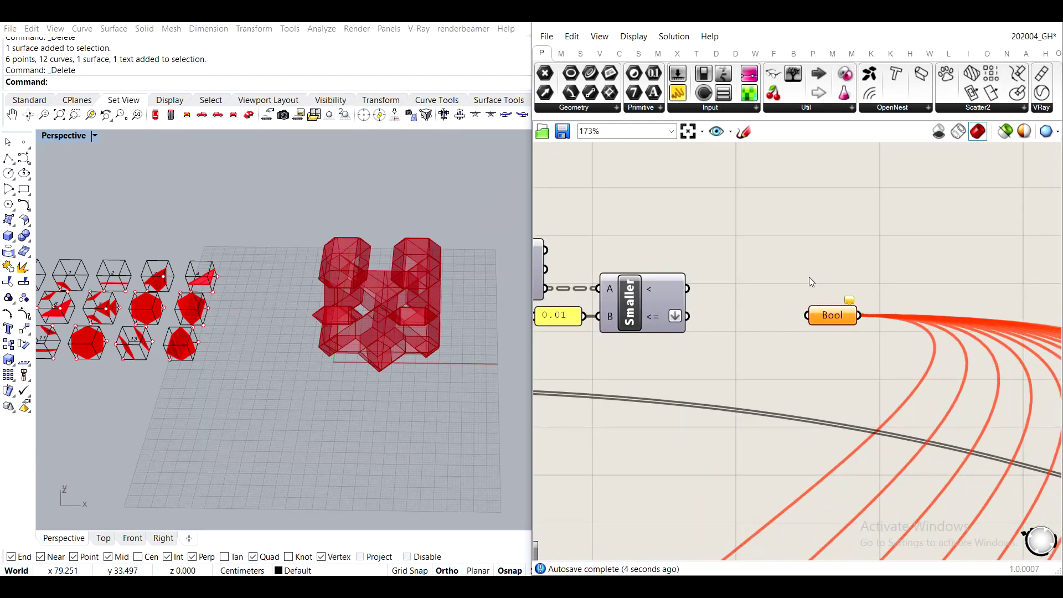
{"action": "left_click_drag", "start_coordinate": [823, 314], "coordinate": [940, 314]}
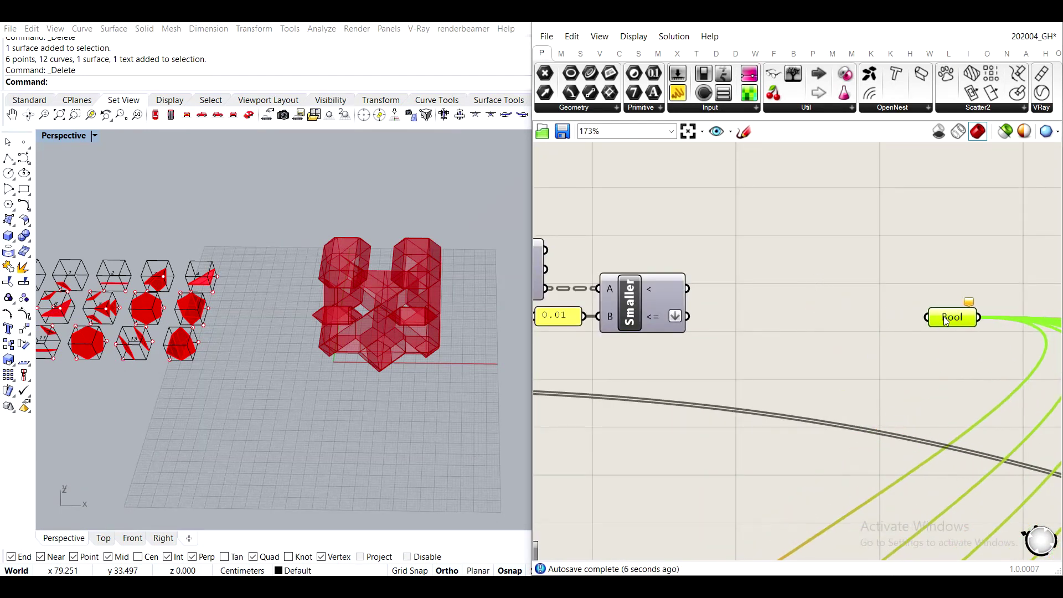
{"action": "scroll", "coordinate": [941, 315], "scroll_direction": "down", "scroll_amount": 3}
{"action": "scroll", "coordinate": [886, 320], "scroll_direction": "up", "scroll_amount": 2}
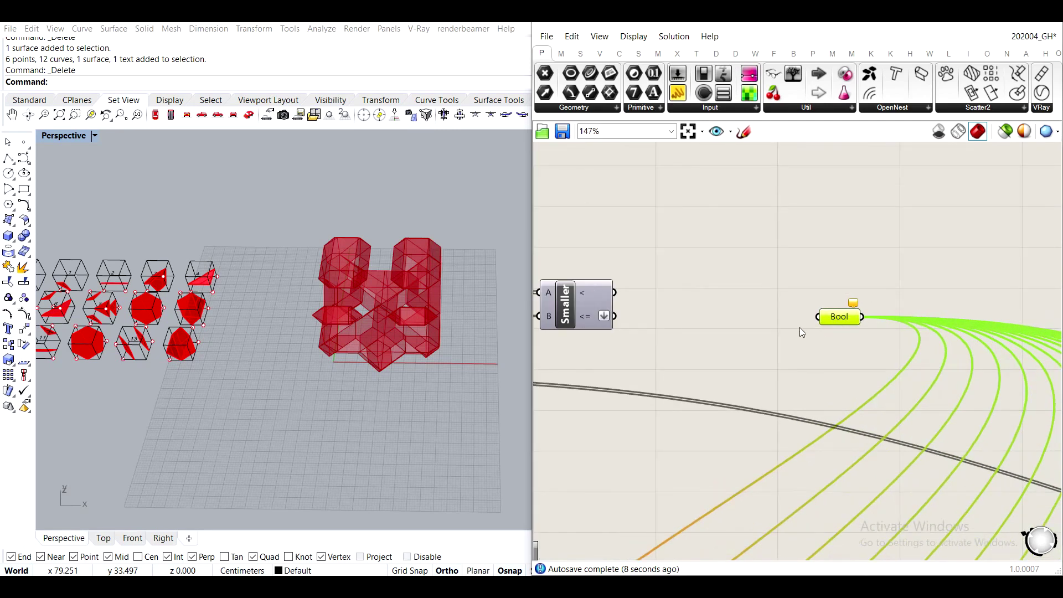
{"action": "right_click_drag", "start_coordinate": [800, 327], "coordinate": [791, 313]}
Turn on the preview of the Wires component that is fed by the Item component.
{"action": "scroll", "coordinate": [710, 311], "scroll_direction": "up", "scroll_amount": 2}
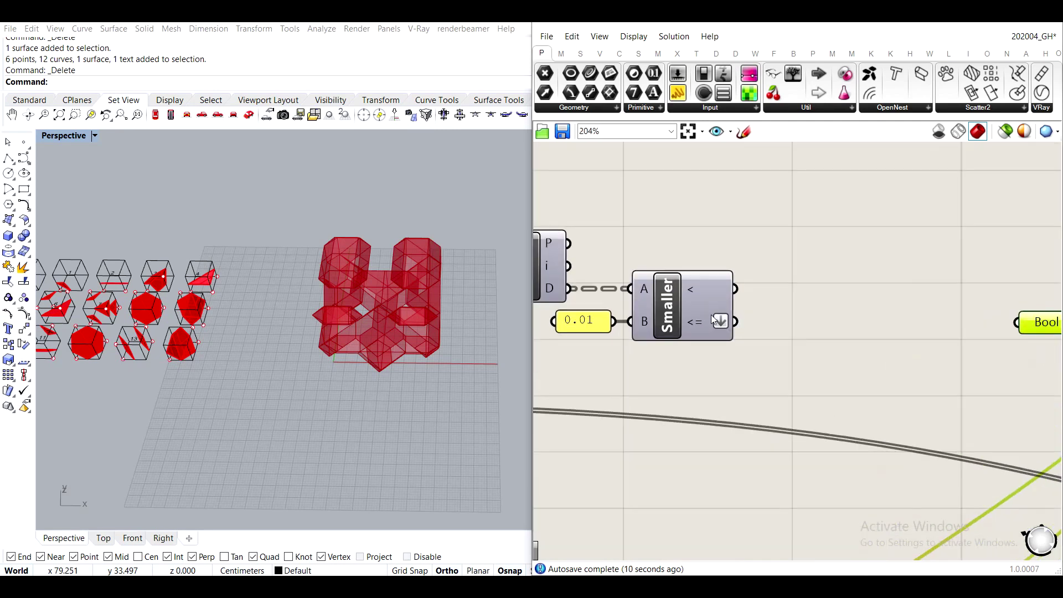
{"action": "mouse_move", "coordinate": [705, 330]}
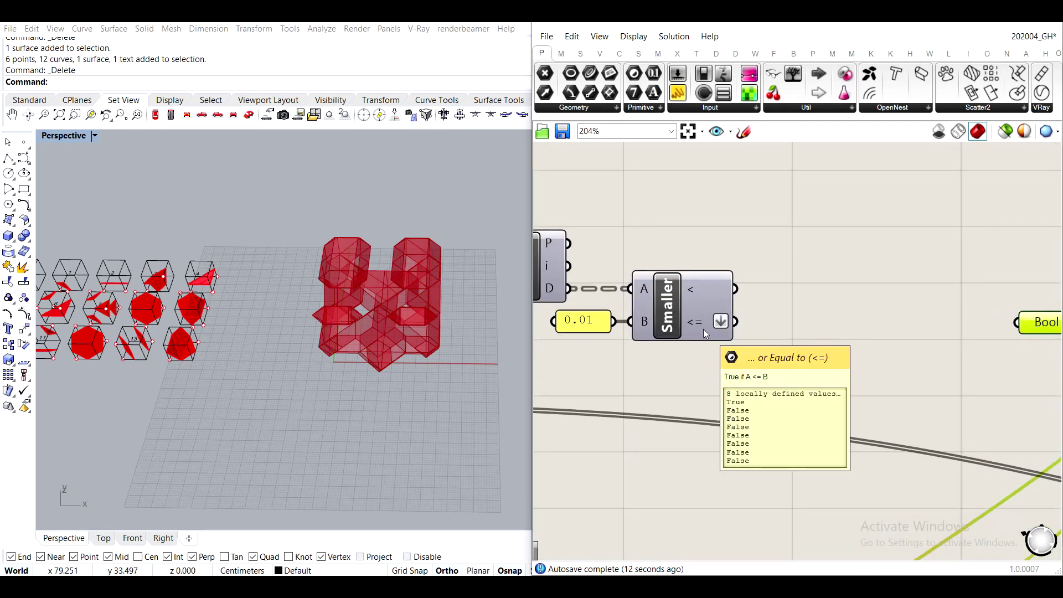
{"action": "scroll", "coordinate": [714, 277], "scroll_direction": "down", "scroll_amount": 4}
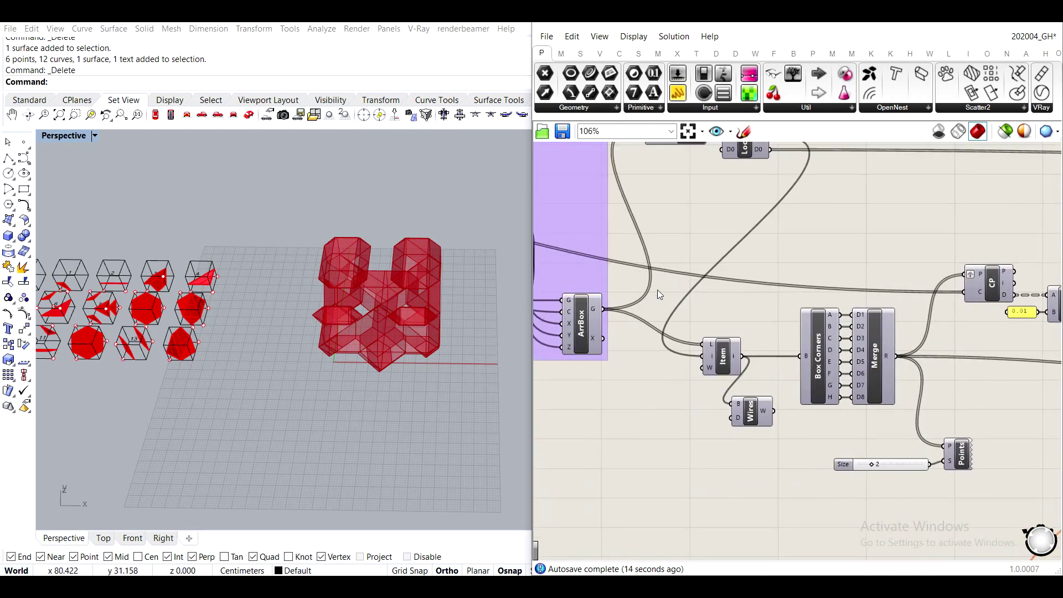
{"action": "scroll", "coordinate": [731, 393], "scroll_direction": "up", "scroll_amount": 2}
{"action": "left_click", "coordinate": [759, 419]}
{"action": "middle_click", "coordinate": [775, 421]}
{"action": "left_click", "coordinate": [818, 443]}
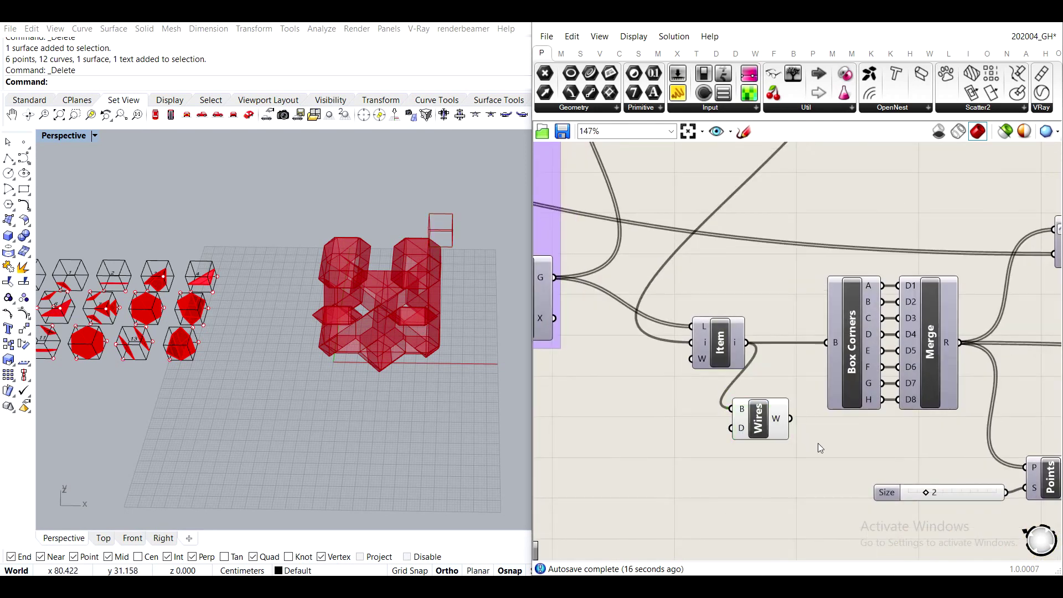
Examine the previewed box wireframe beside the red mesh in the Perspective view.
{"action": "scroll", "coordinate": [495, 228], "scroll_direction": "up", "scroll_amount": 10}
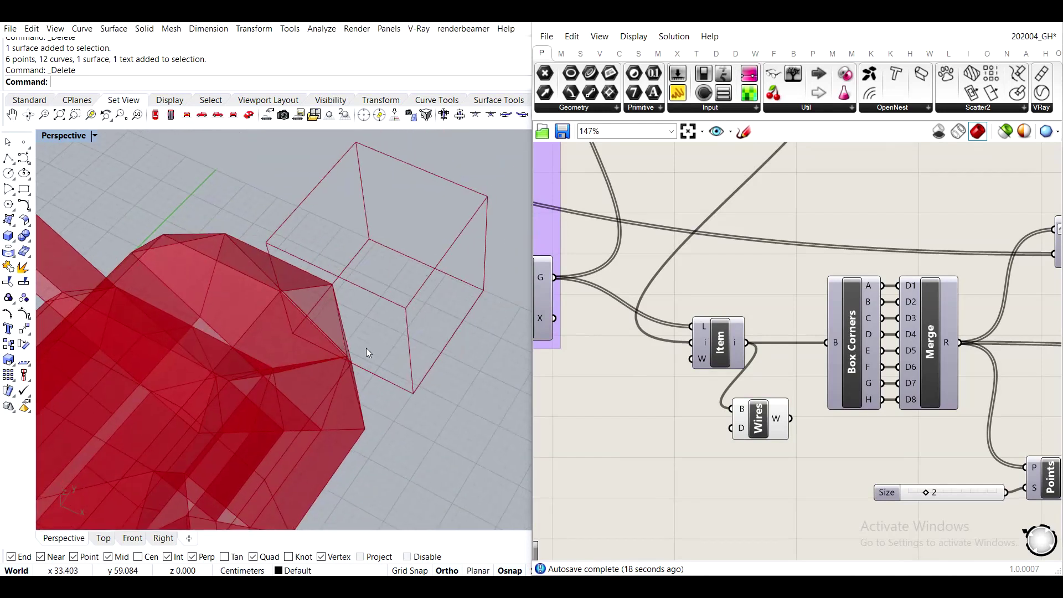
{"action": "scroll", "coordinate": [839, 309], "scroll_direction": "down", "scroll_amount": 5}
{"action": "mouse_move", "coordinate": [386, 311]}
{"action": "right_mouse_down"}
{"action": "mouse_move", "coordinate": [408, 266]}
{"action": "mouse_move", "coordinate": [348, 291]}
{"action": "mouse_move", "coordinate": [331, 318]}
{"action": "mouse_move", "coordinate": [373, 303]}
{"action": "right_mouse_up"}
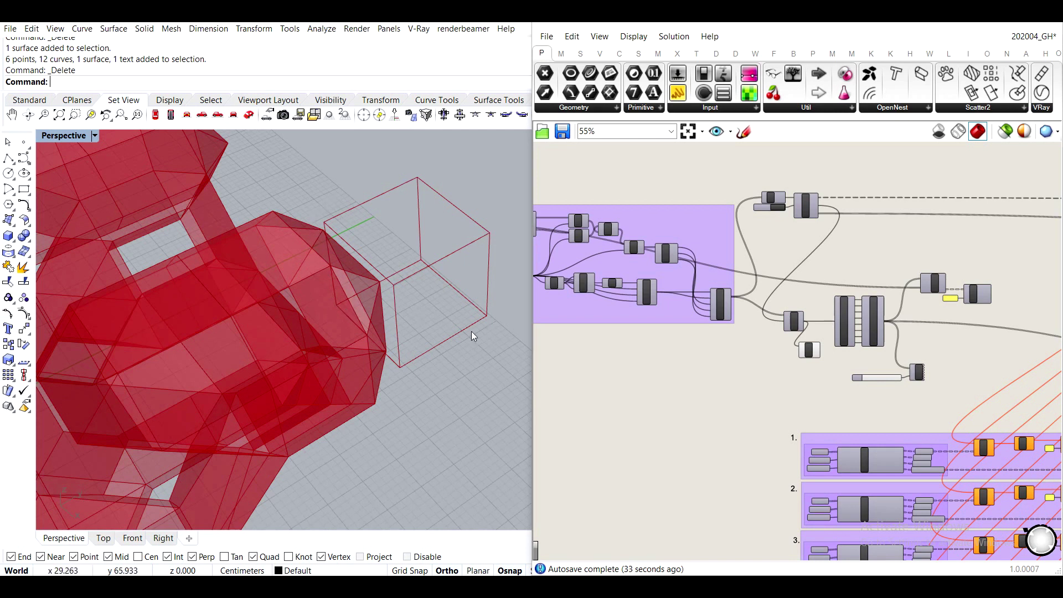
Review the closest-point distances, the Smaller Than comparison and the first rule groups fed by the Boolean parameter.
{"action": "right_click_drag", "start_coordinate": [976, 302], "coordinate": [723, 322]}
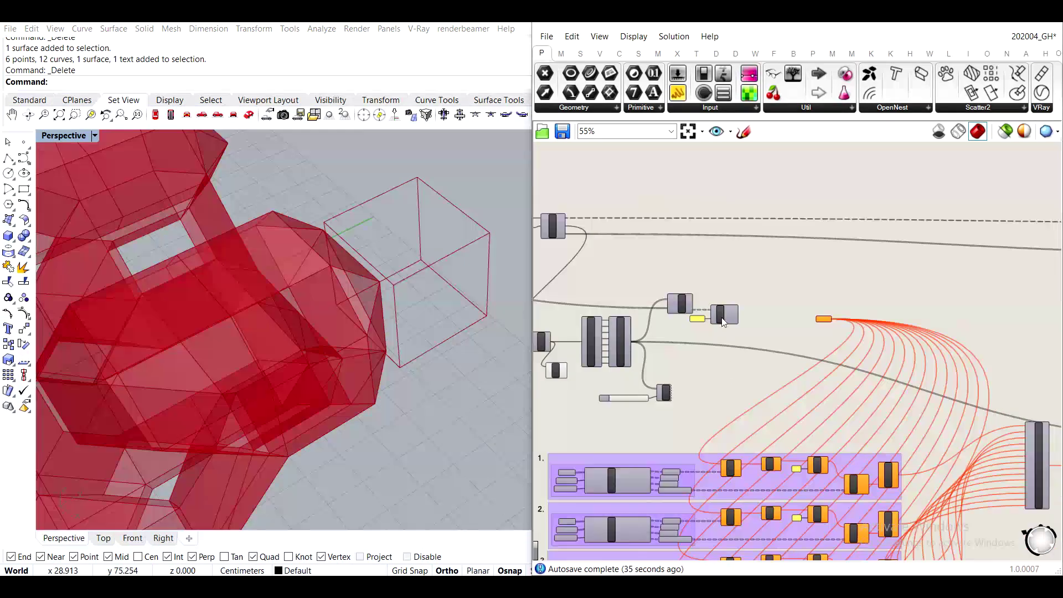
{"action": "scroll", "coordinate": [723, 322], "scroll_direction": "up", "scroll_amount": 5}
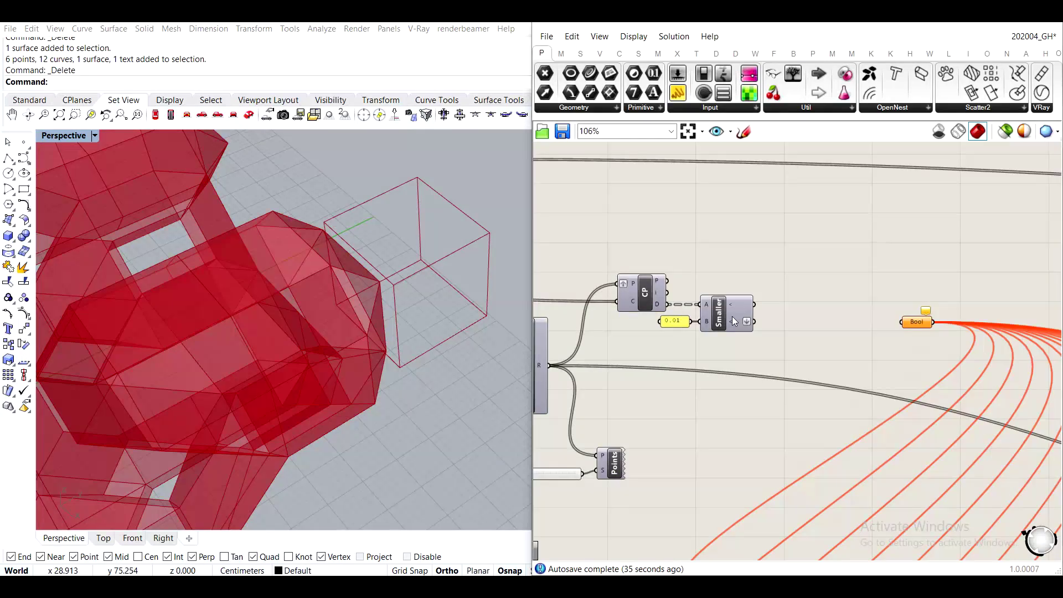
{"action": "double_click", "coordinate": [768, 228]}
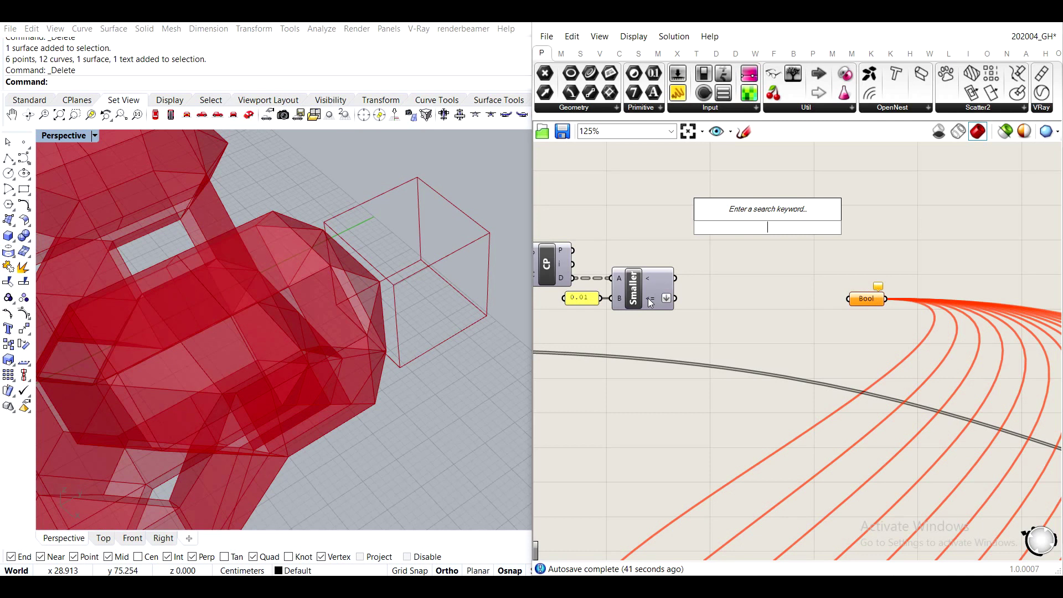
{"action": "mouse_move", "coordinate": [649, 301]}
{"action": "key", "text": "Escape"}
{"action": "right_click_drag", "start_coordinate": [664, 357], "coordinate": [847, 330]}
{"action": "scroll", "coordinate": [847, 331], "scroll_direction": "down", "scroll_amount": 2}
{"action": "scroll", "coordinate": [883, 309], "scroll_direction": "up", "scroll_amount": 4}
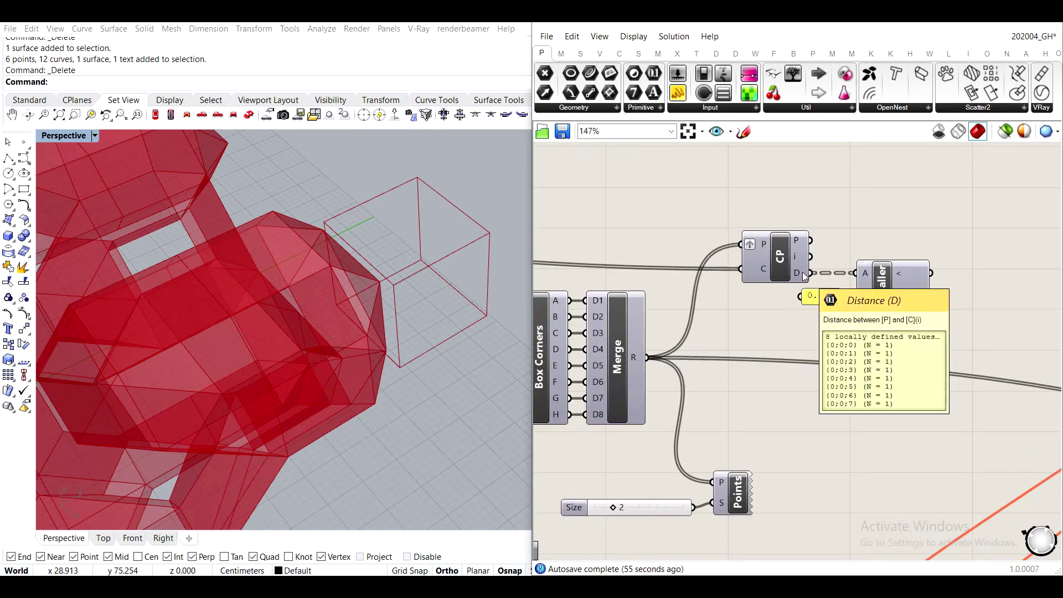
{"action": "scroll", "coordinate": [759, 313], "scroll_direction": "down", "scroll_amount": 5}
{"action": "scroll", "coordinate": [713, 483], "scroll_direction": "up", "scroll_amount": 4}
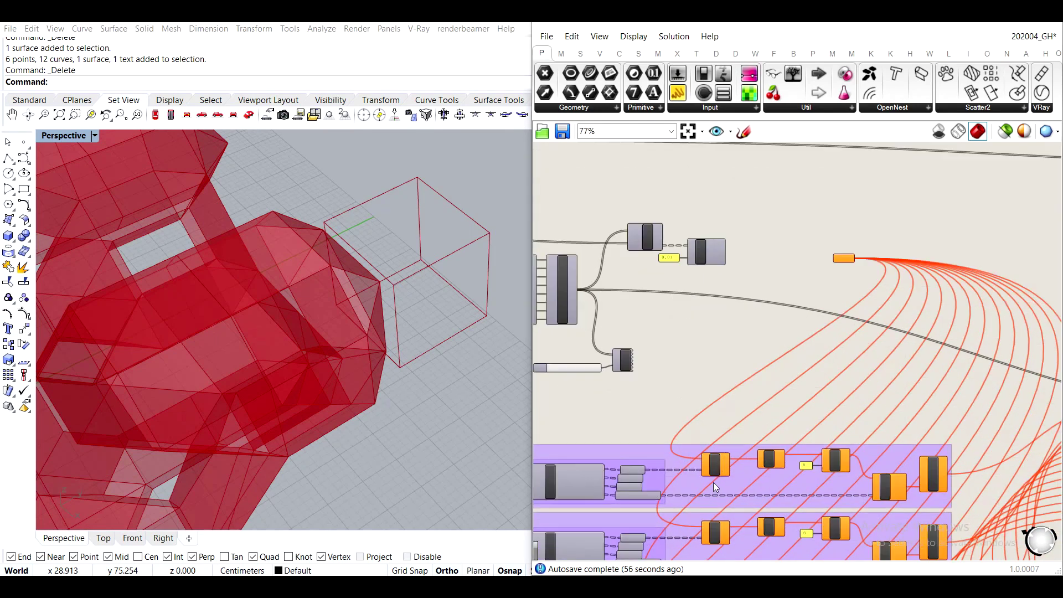
{"action": "scroll", "coordinate": [782, 367], "scroll_direction": "down", "scroll_amount": 2}
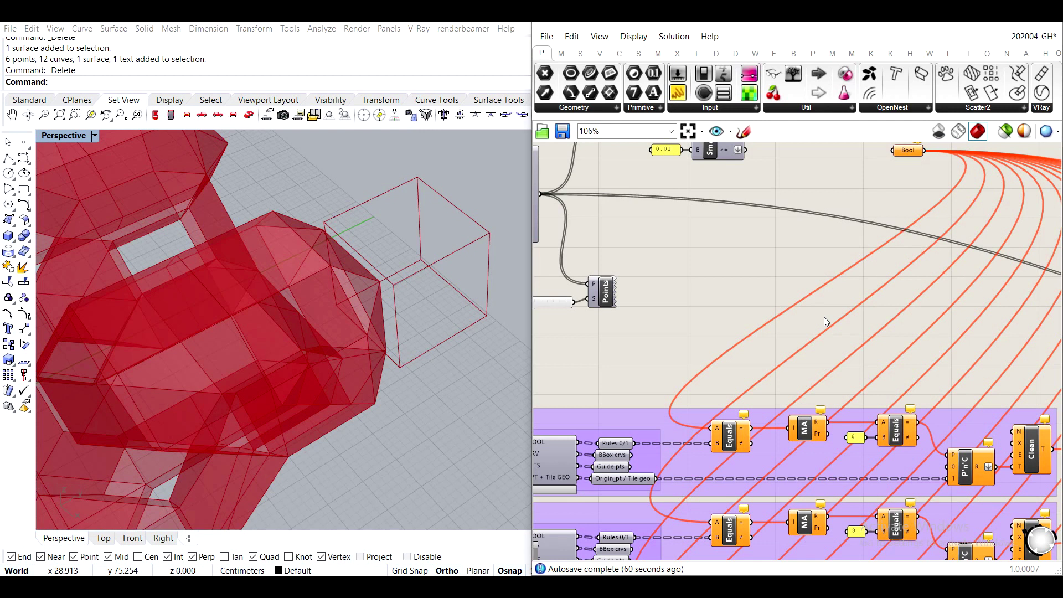
{"action": "right_click_drag", "start_coordinate": [777, 249], "coordinate": [789, 417]}
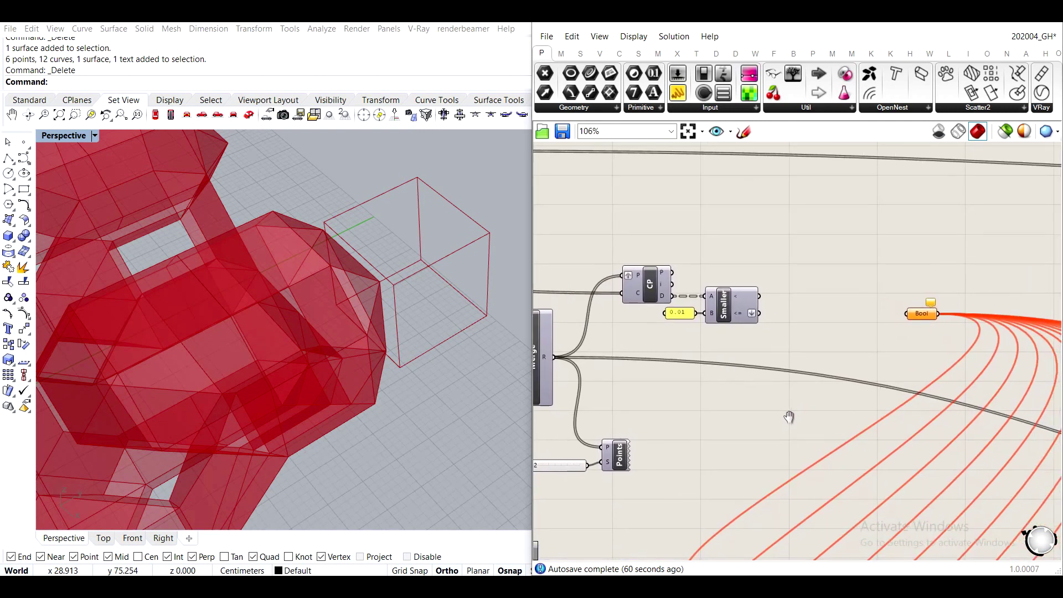
Add a panel above the Smaller Than component and connect its <= output to the panel.
{"action": "scroll", "coordinate": [806, 273], "scroll_direction": "up", "scroll_amount": 3}
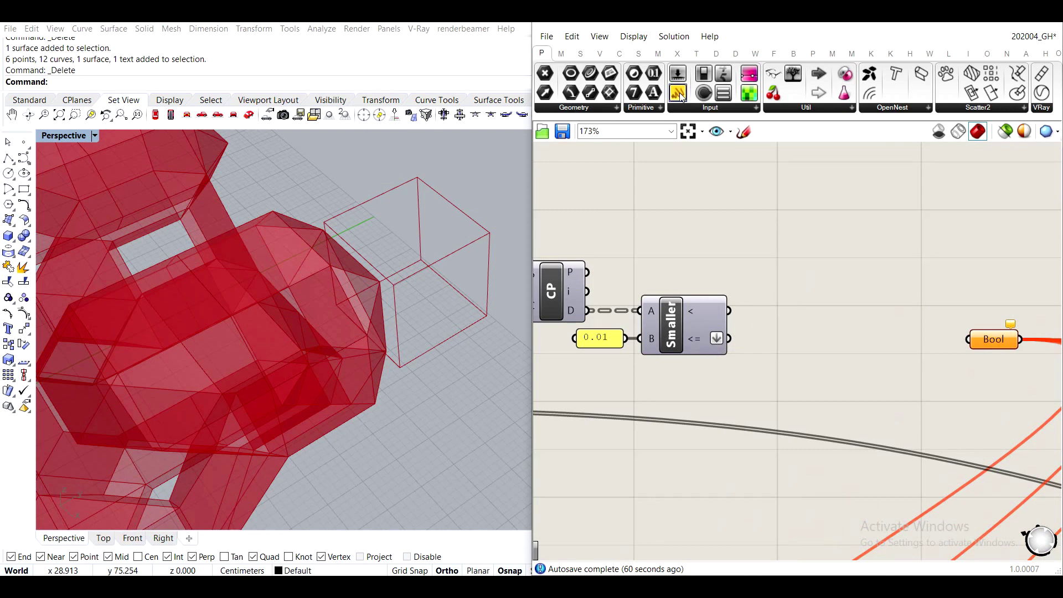
{"action": "left_click_drag", "start_coordinate": [800, 284], "coordinate": [799, 284]}
{"action": "left_click_drag", "start_coordinate": [729, 338], "coordinate": [724, 285]}
{"action": "left_click_drag", "start_coordinate": [781, 307], "coordinate": [836, 322]}
{"action": "left_click_drag", "start_coordinate": [859, 273], "coordinate": [825, 279]}
Add a Mass Addition component fed by the <= output, wire its result to the panel, and align it beside Smaller Than.
{"action": "double_click", "coordinate": [798, 398]}
{"action": "type", "text": "mass"}
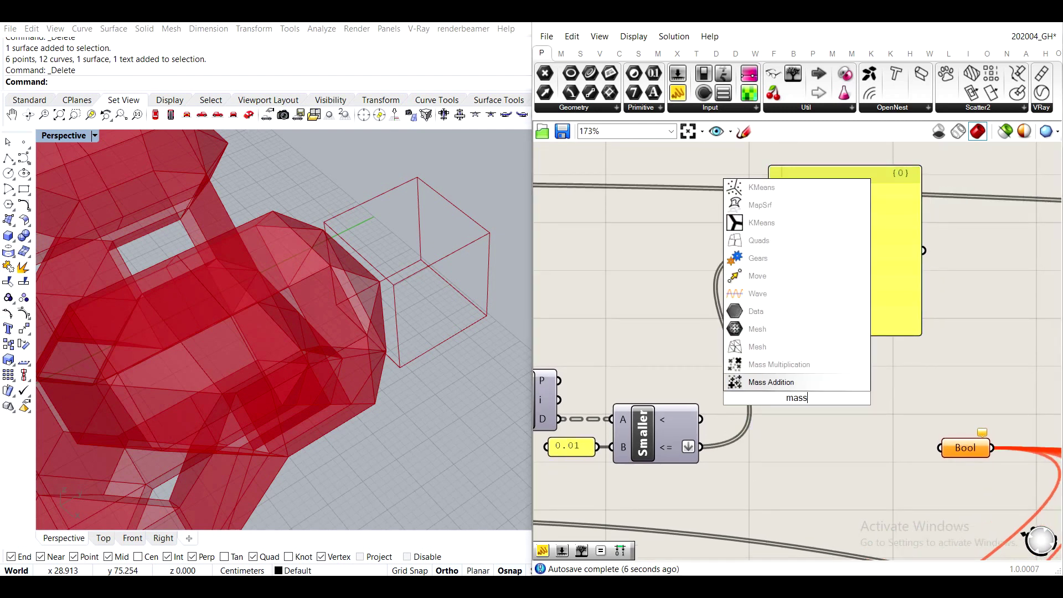
{"action": "key", "text": "Return"}
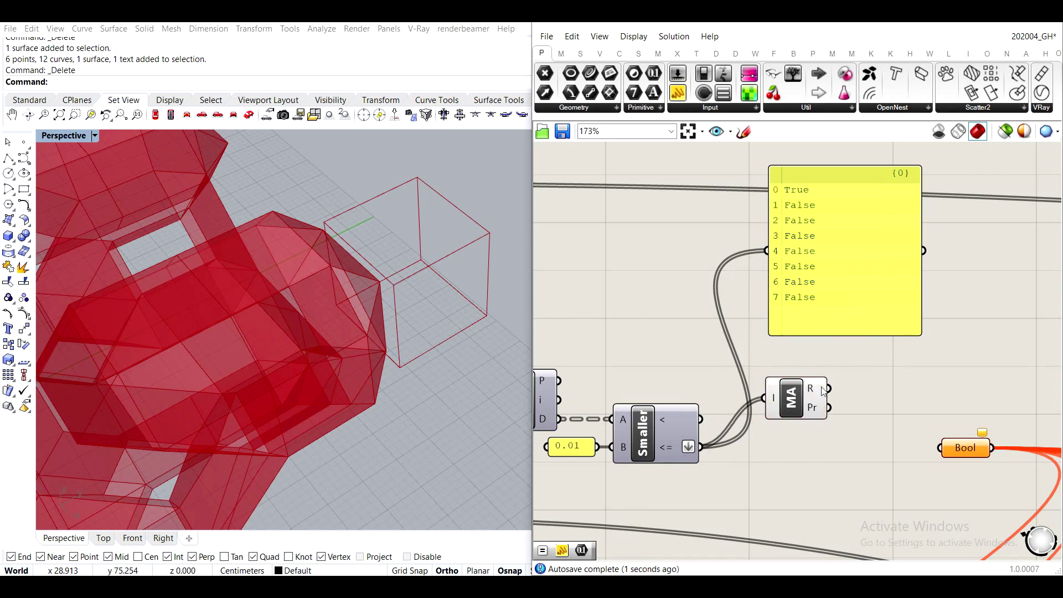
{"action": "left_click_drag", "start_coordinate": [828, 388], "coordinate": [889, 251]}
{"action": "left_click_drag", "start_coordinate": [790, 403], "coordinate": [751, 468]}
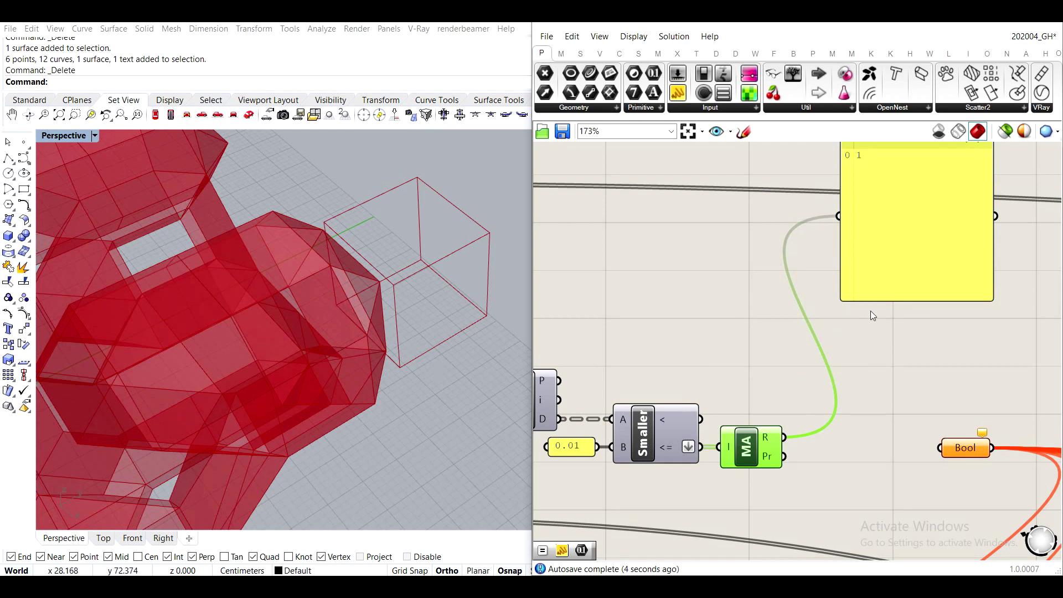
Add a Larger Than component between Mass Addition and the Boolean parameter, connecting the Mass Addition result to its A input.
{"action": "left_click", "coordinate": [906, 397]}
{"action": "double_click", "coordinate": [905, 393]}
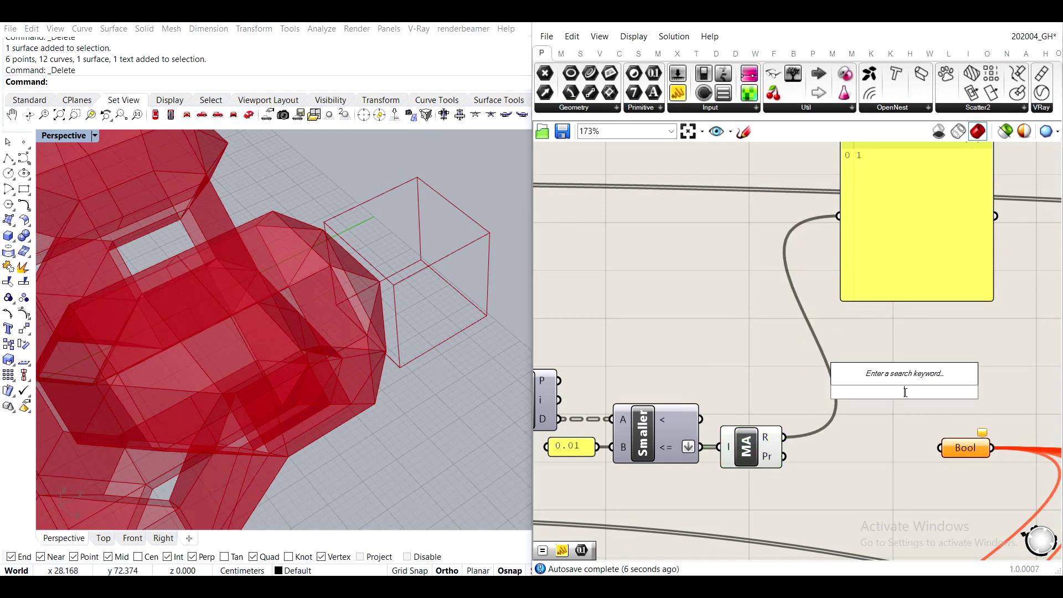
{"action": "type", "text": "larger"}
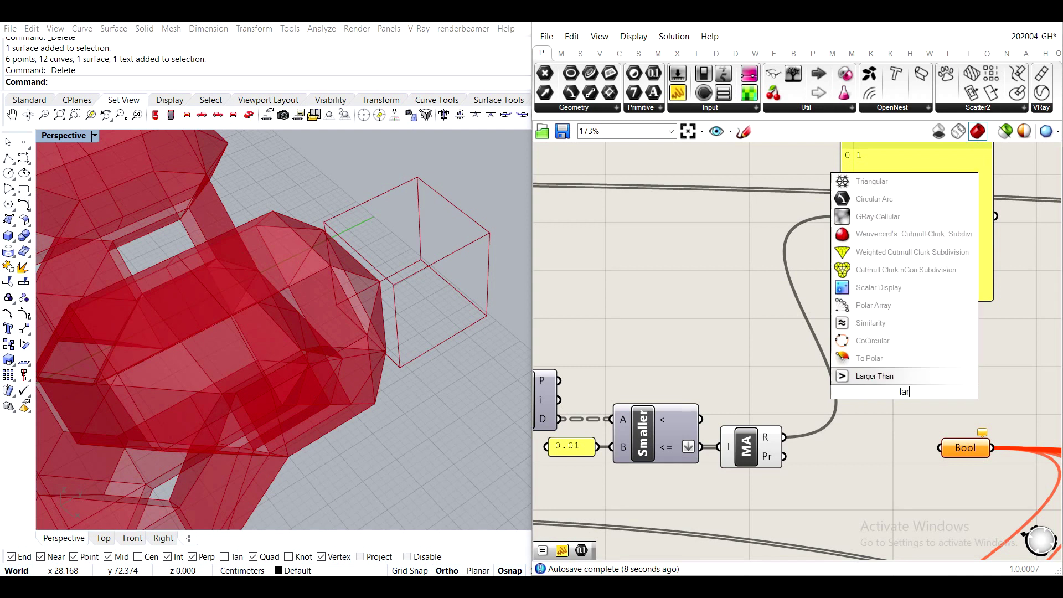
{"action": "left_click", "coordinate": [889, 372]}
{"action": "left_click_drag", "start_coordinate": [889, 371], "coordinate": [822, 451]}
{"action": "left_click_drag", "start_coordinate": [785, 437], "coordinate": [853, 444]}
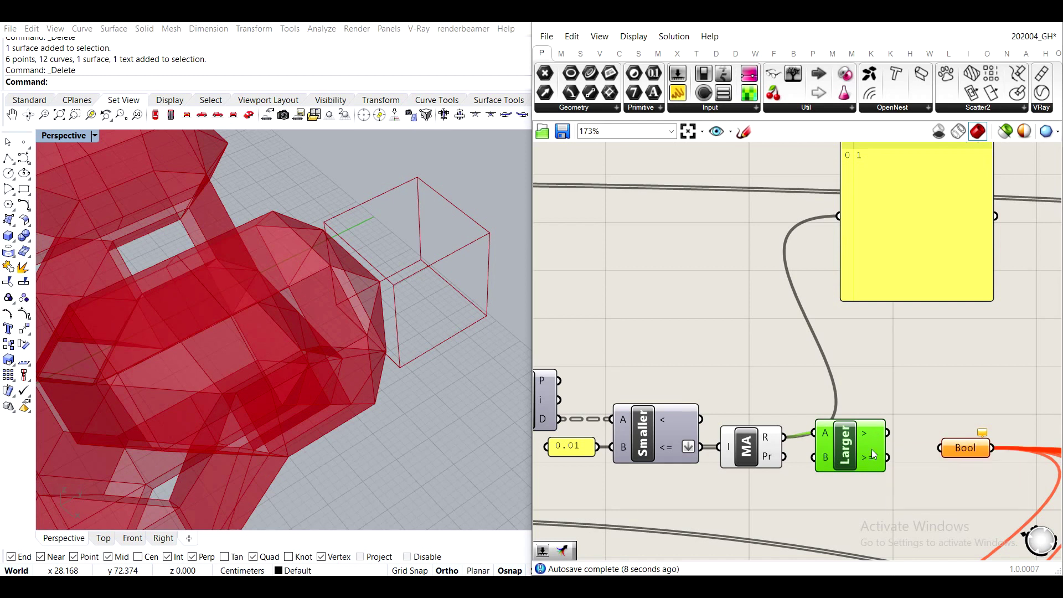
{"action": "right_click_drag", "start_coordinate": [858, 477], "coordinate": [918, 388]}
{"action": "left_click_drag", "start_coordinate": [892, 360], "coordinate": [906, 363]}
Create a panel with the value 5 below Mass Addition and connect it to the B input of Larger Than.
{"action": "left_click", "coordinate": [826, 410]}
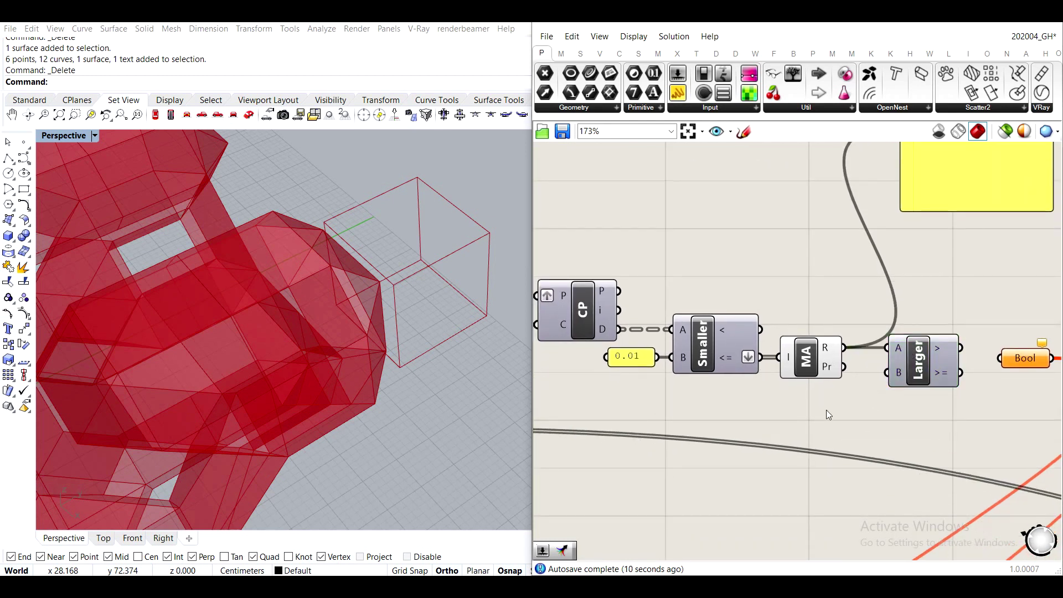
{"action": "double_click", "coordinate": [826, 410]}
{"action": "type", "text": "//"}
{"action": "type", "text": "5"}
{"action": "key", "text": "Return"}
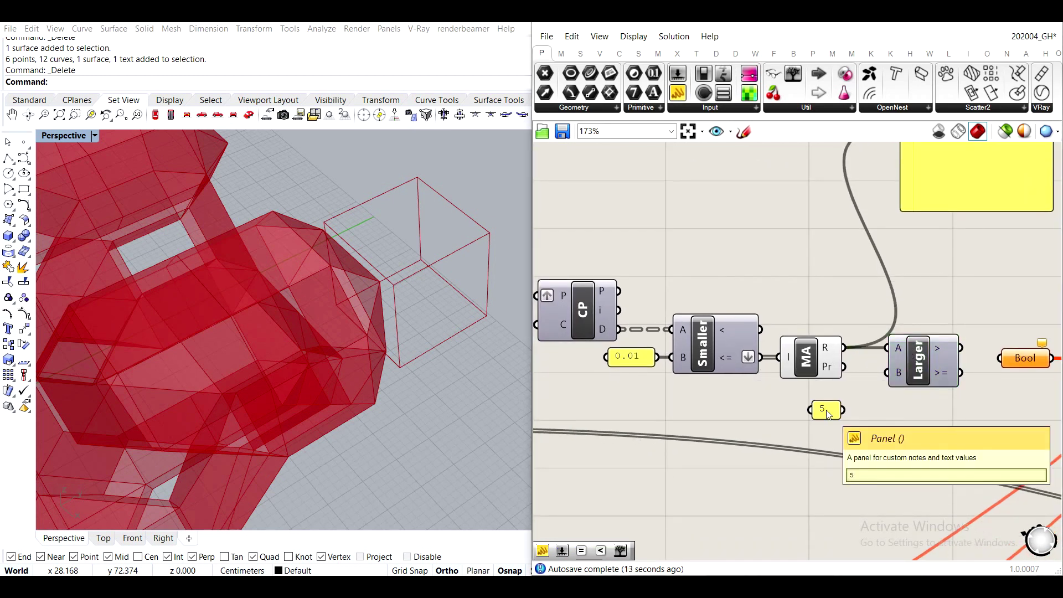
{"action": "left_click_drag", "start_coordinate": [843, 410], "coordinate": [886, 375]}
{"action": "left_click_drag", "start_coordinate": [824, 414], "coordinate": [837, 407]}
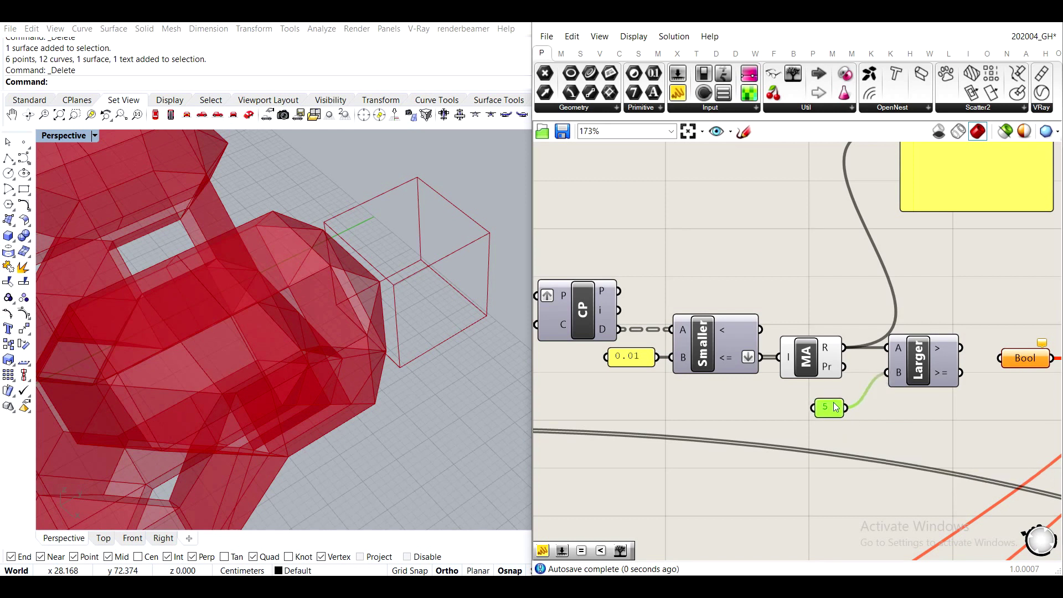
Move the Boolean parameter farther from Larger Than and connect the >= output of Larger Than to the large panel.
{"action": "scroll", "coordinate": [831, 394], "scroll_direction": "down", "scroll_amount": 4}
{"action": "left_click", "coordinate": [897, 375]}
{"action": "left_click_drag", "start_coordinate": [899, 379], "coordinate": [968, 378]}
{"action": "left_click_drag", "start_coordinate": [789, 380], "coordinate": [828, 273]}
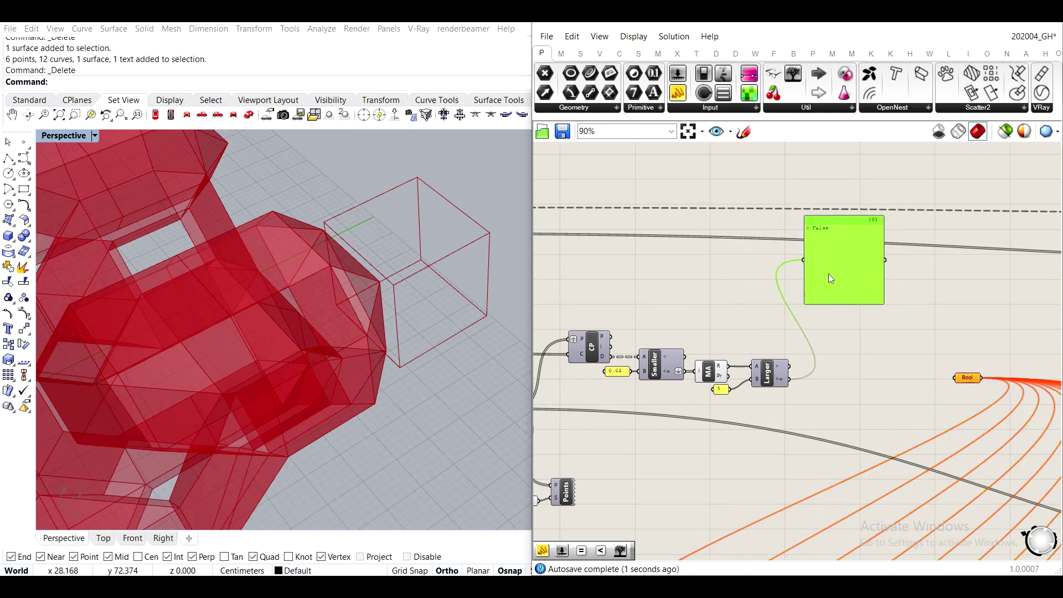
{"action": "scroll", "coordinate": [811, 368], "scroll_direction": "up", "scroll_amount": 2}
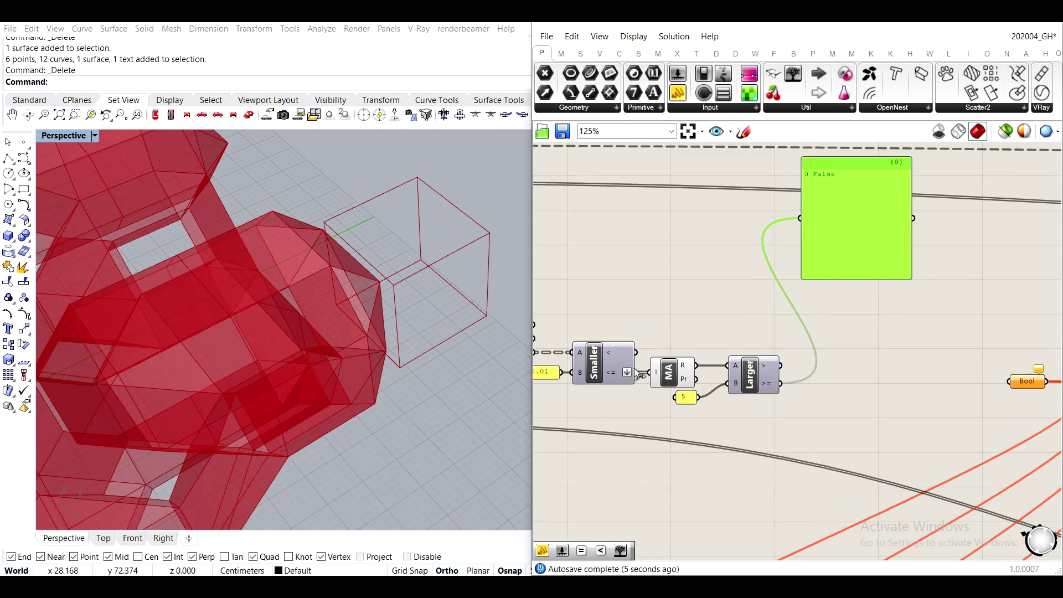
Shift Mass Addition, Larger Than and the 5 panel below Smaller Than, and connect the Smaller Than <= output to the large panel.
{"action": "left_click_drag", "start_coordinate": [831, 422], "coordinate": [672, 408]}
{"action": "left_click", "coordinate": [702, 360]}
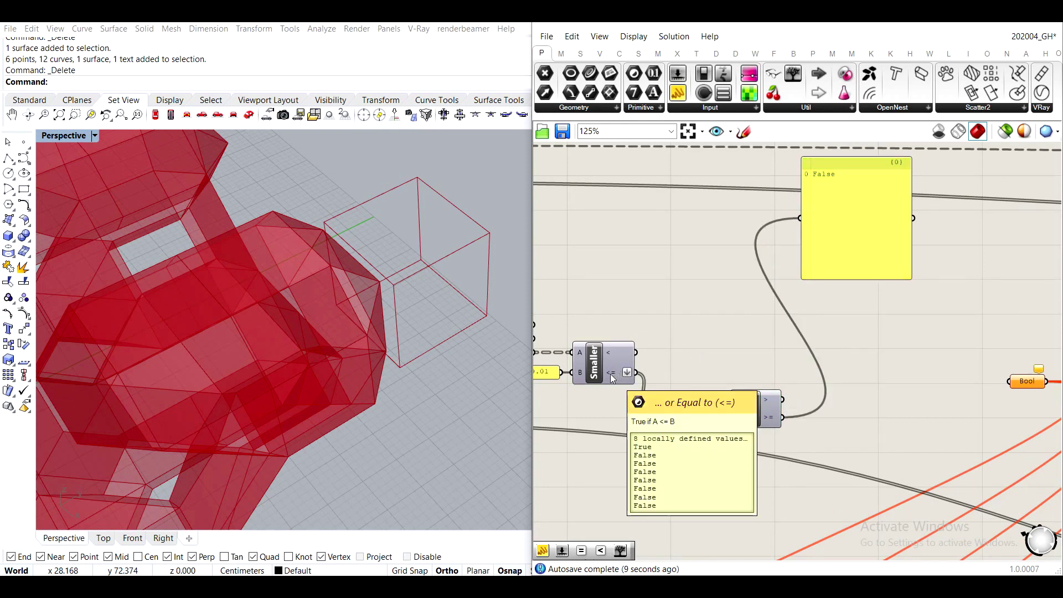
{"action": "double_click", "coordinate": [729, 362]}
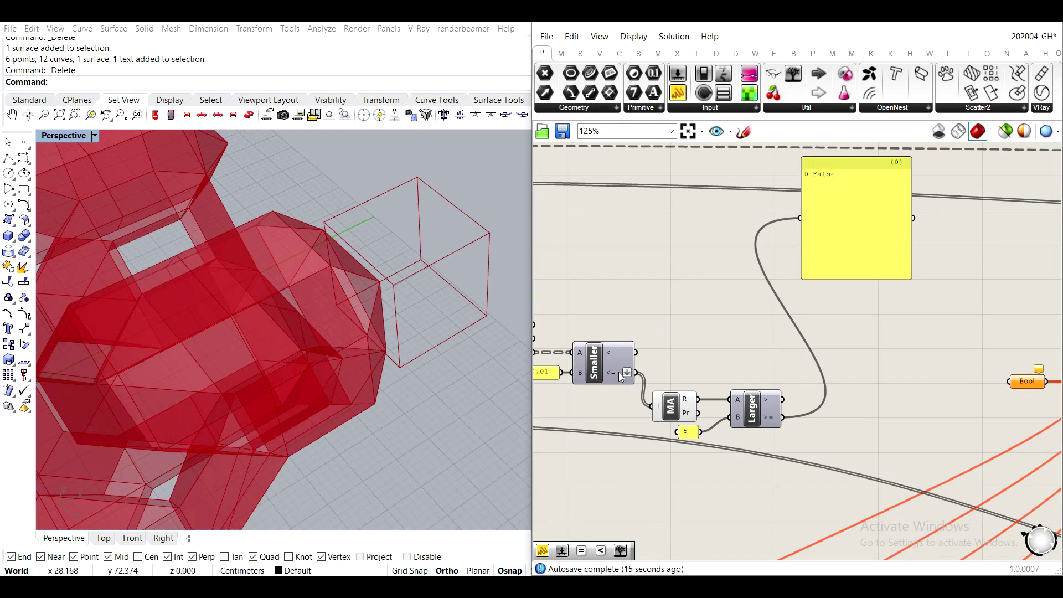
{"action": "left_click_drag", "start_coordinate": [637, 373], "coordinate": [801, 219]}
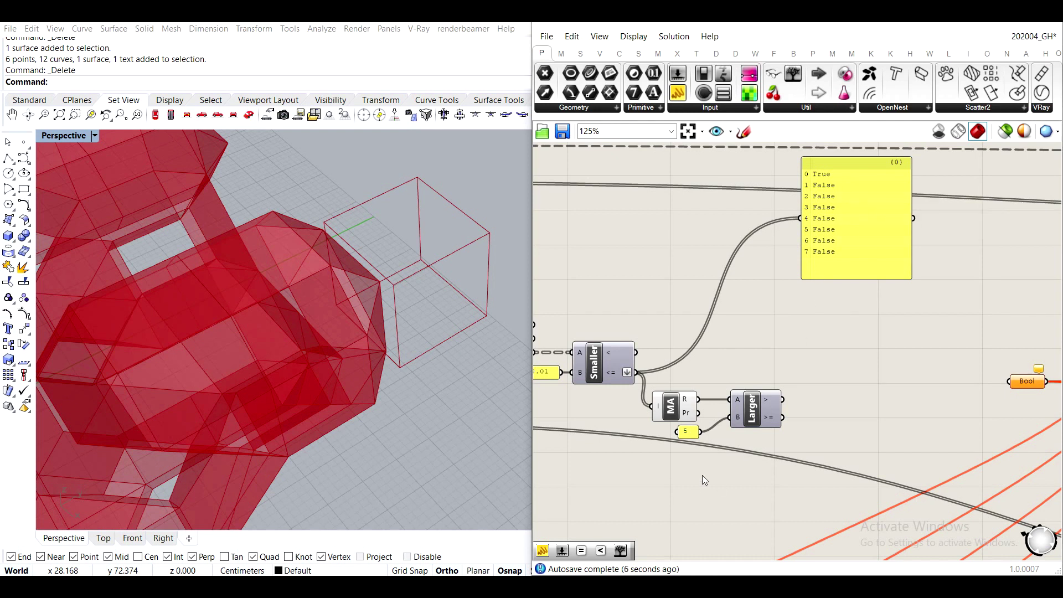
Add a Gate Not component fed by the Smaller Than <= output and connect its result to the large panel.
{"action": "double_click", "coordinate": [688, 501]}
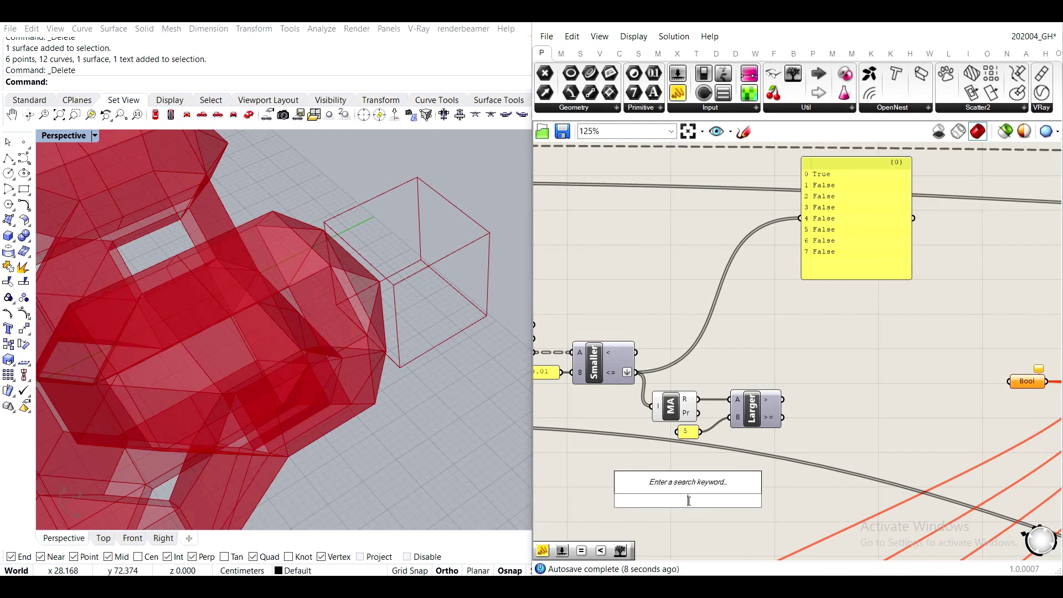
{"action": "type", "text": "not"}
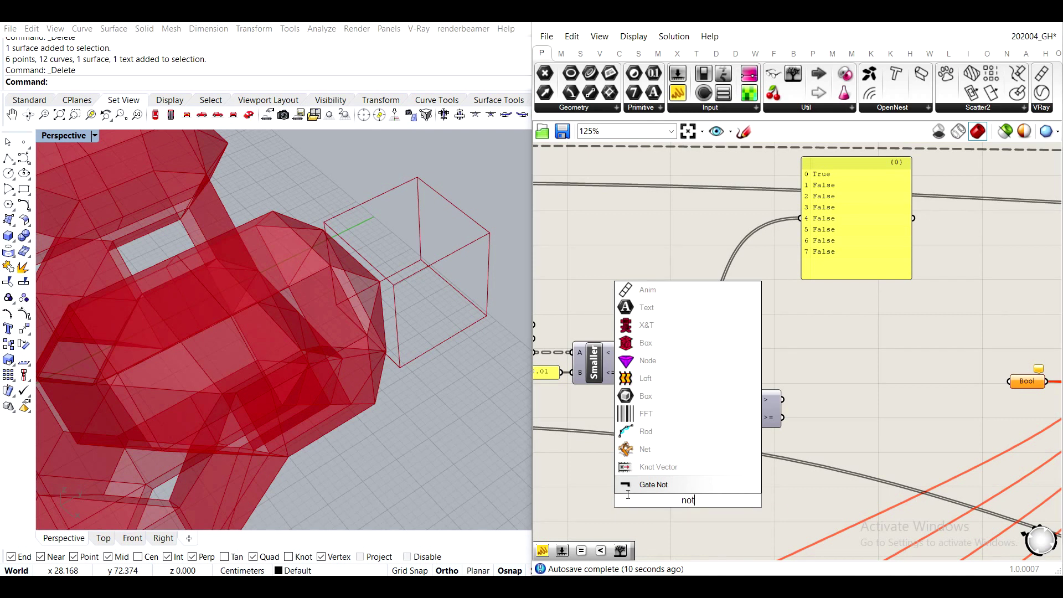
{"action": "left_click", "coordinate": [686, 485]}
{"action": "left_click_drag", "start_coordinate": [636, 372], "coordinate": [842, 202]}
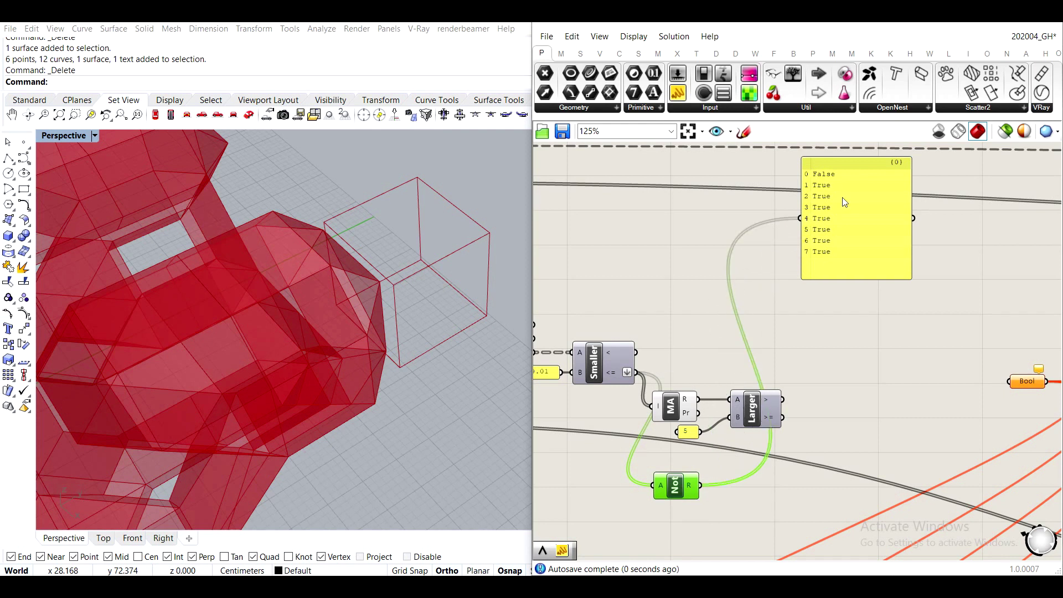
Delete the large panel and arrange Mass Addition, Larger Than and the 5 panel in a row above the Not gate.
{"action": "left_click_drag", "start_coordinate": [675, 493], "coordinate": [680, 477]}
{"action": "left_click", "coordinate": [861, 229]}
{"action": "key", "text": "Delete"}
{"action": "left_click_drag", "start_coordinate": [681, 479], "coordinate": [697, 329]}
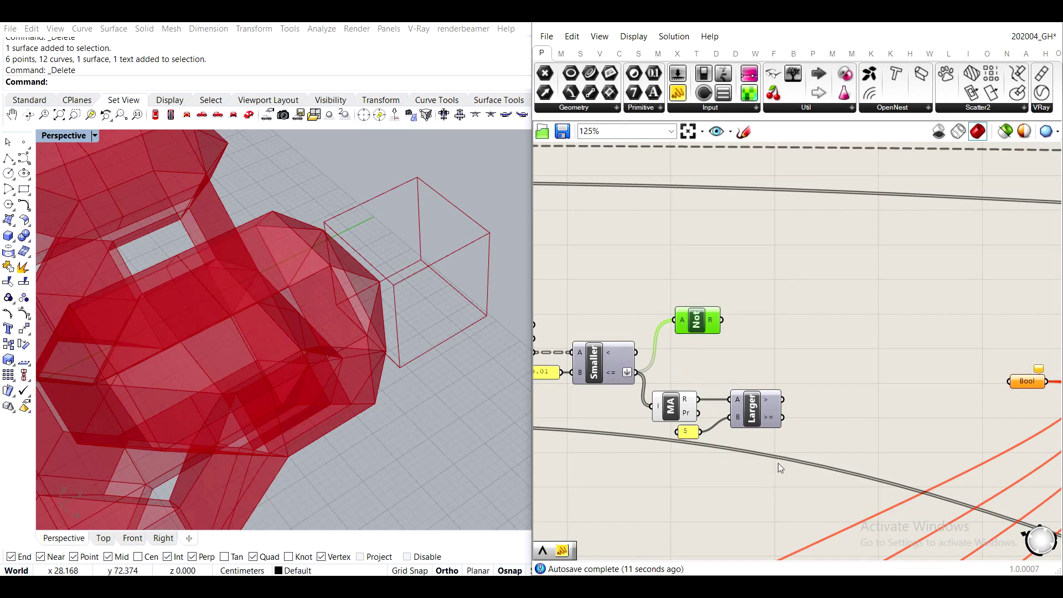
{"action": "left_click_drag", "start_coordinate": [803, 427], "coordinate": [662, 283]}
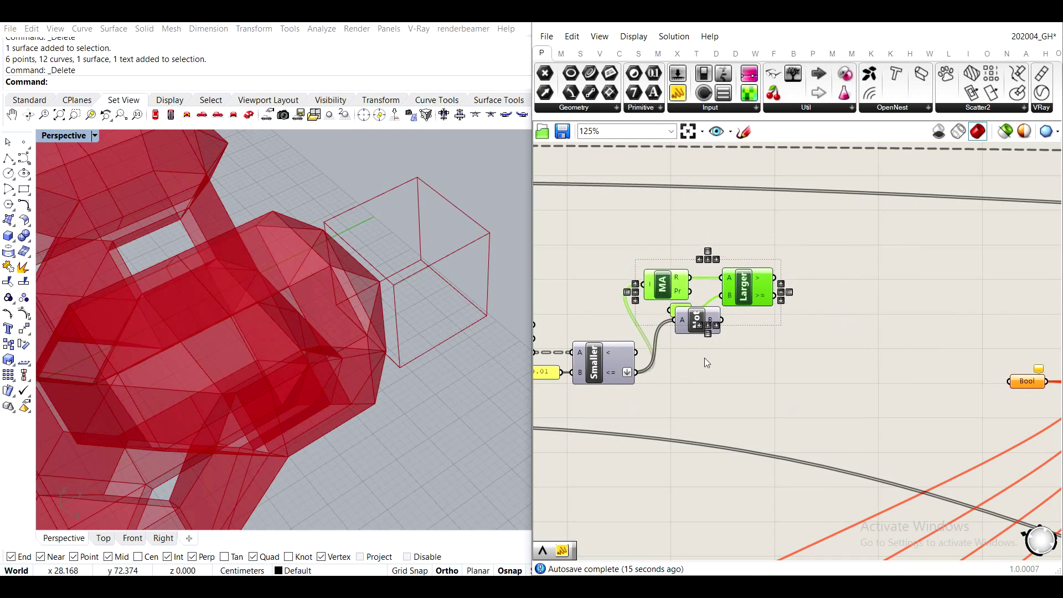
{"action": "left_click_drag", "start_coordinate": [697, 321], "coordinate": [681, 418]}
{"action": "left_click_drag", "start_coordinate": [825, 338], "coordinate": [690, 339]}
Add a Stream Filter gated by the Larger Than >= output and connect the Smaller Than <= output to its stream 0.
{"action": "right_click_drag", "start_coordinate": [849, 349], "coordinate": [824, 361]}
{"action": "double_click", "coordinate": [836, 363]}
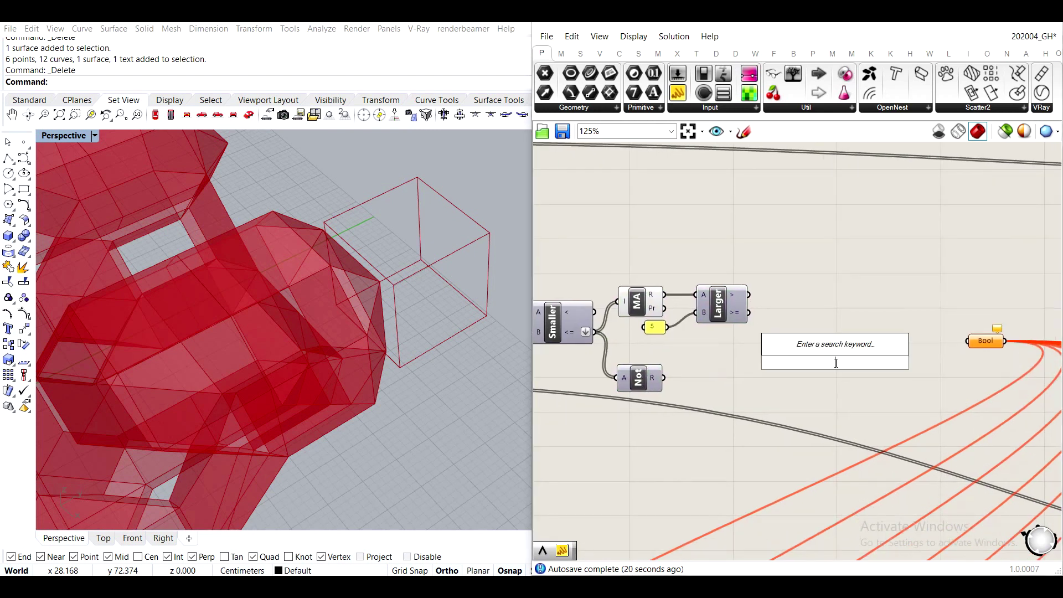
{"action": "type", "text": "filter"}
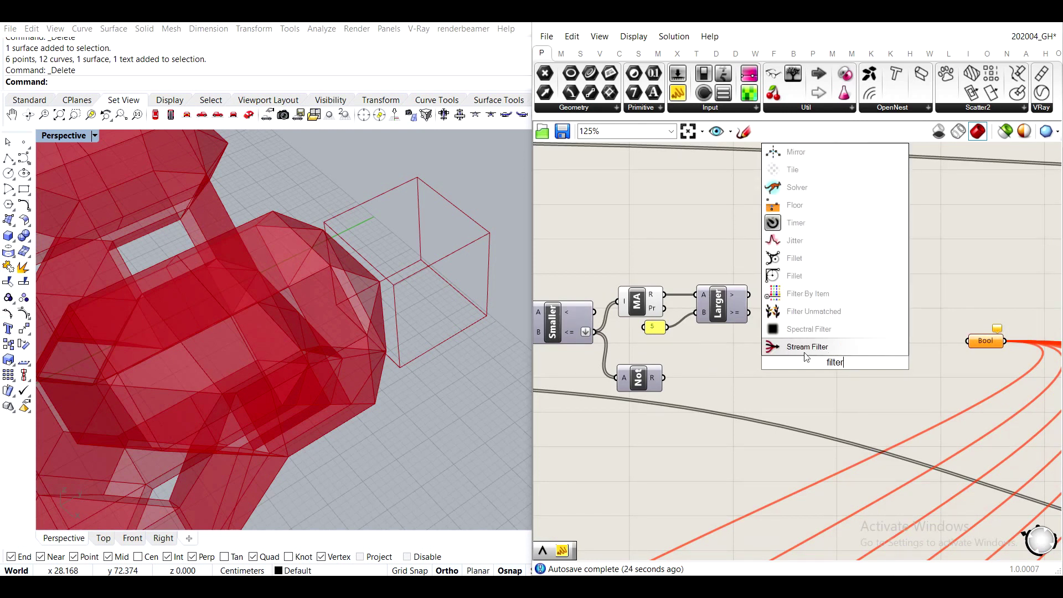
{"action": "left_click", "coordinate": [805, 349]}
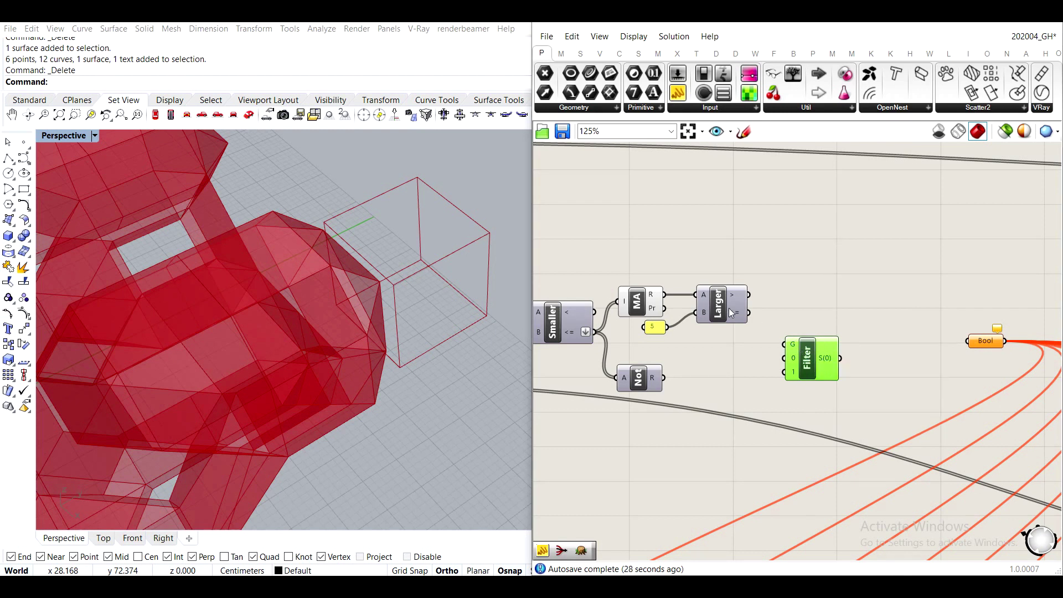
{"action": "left_click_drag", "start_coordinate": [800, 347], "coordinate": [801, 338]}
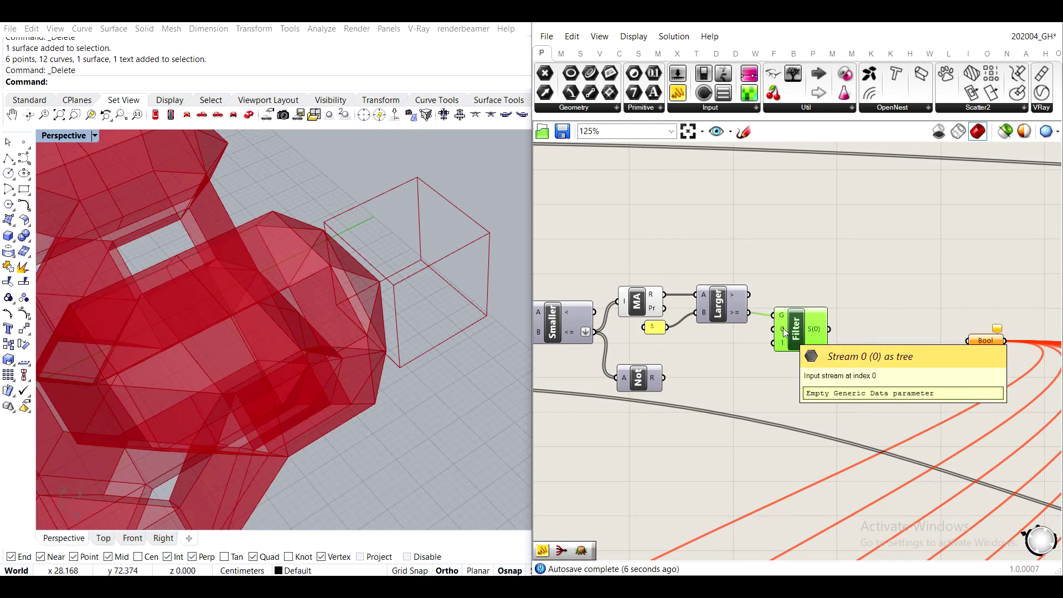
{"action": "left_click_drag", "start_coordinate": [596, 332], "coordinate": [775, 330]}
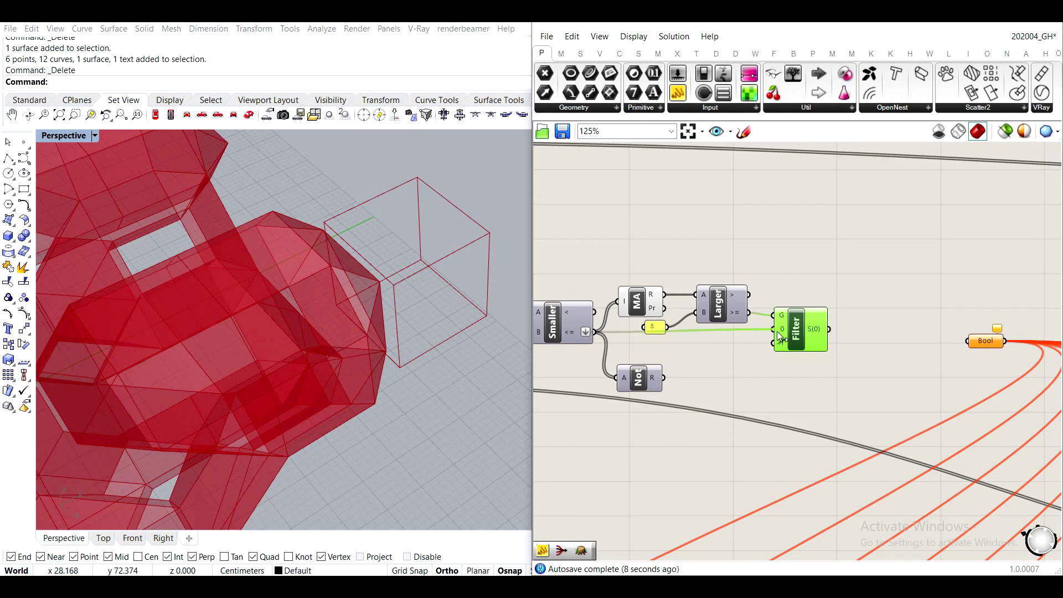
Align the components before the Stream Filter, and wire the Not result to its stream 1 and its output to the Boolean parameter.
{"action": "left_click", "coordinate": [747, 384]}
{"action": "left_click", "coordinate": [653, 379]}
{"action": "left_click_drag", "start_coordinate": [656, 330], "coordinate": [638, 304]}
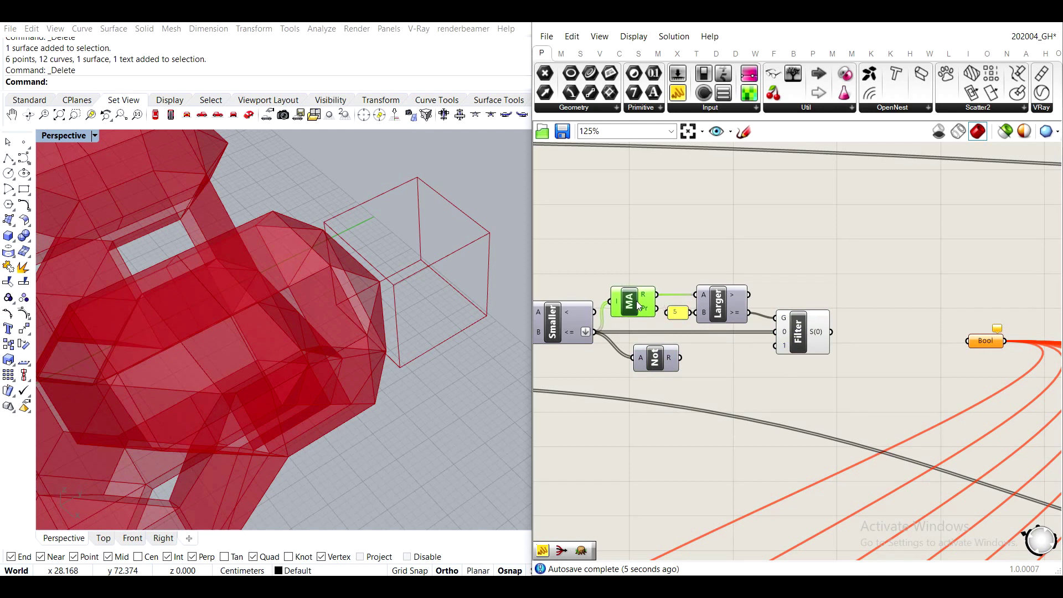
{"action": "left_click", "coordinate": [683, 314]}
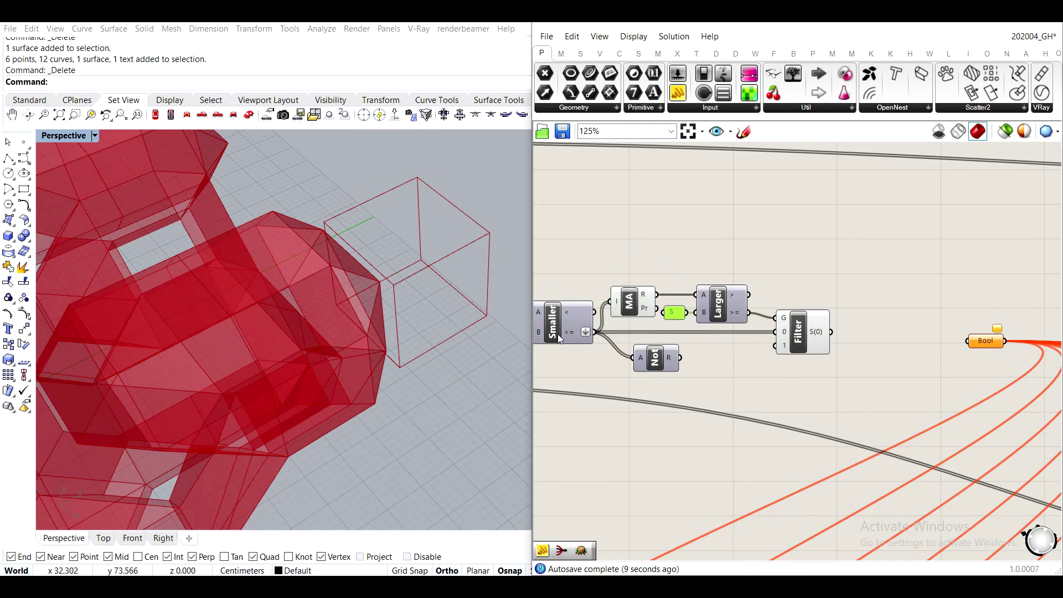
{"action": "left_click_drag", "start_coordinate": [673, 364], "coordinate": [664, 361]}
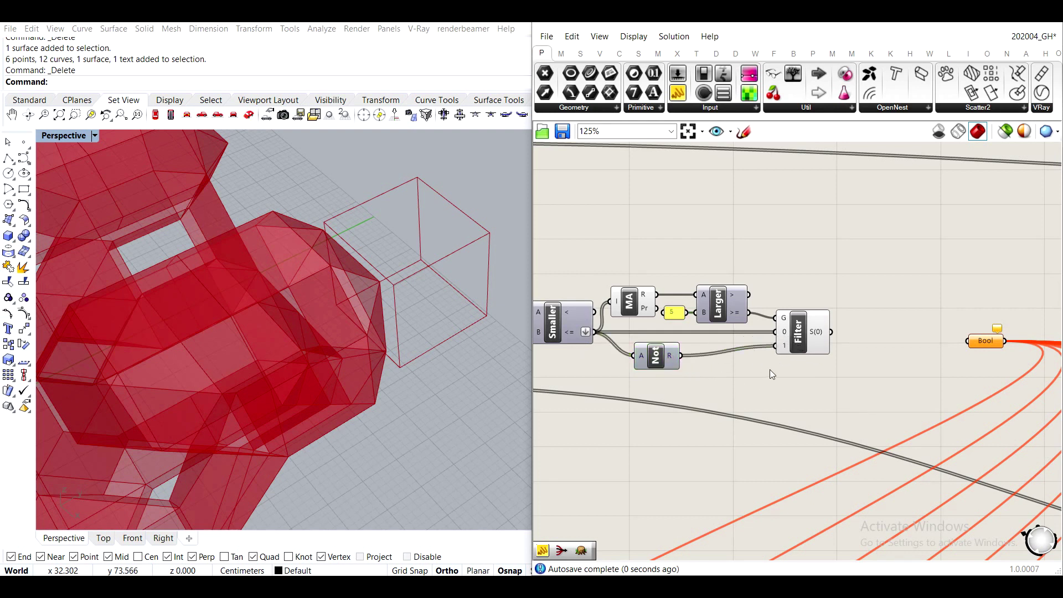
{"action": "left_click_drag", "start_coordinate": [832, 332], "coordinate": [969, 341]}
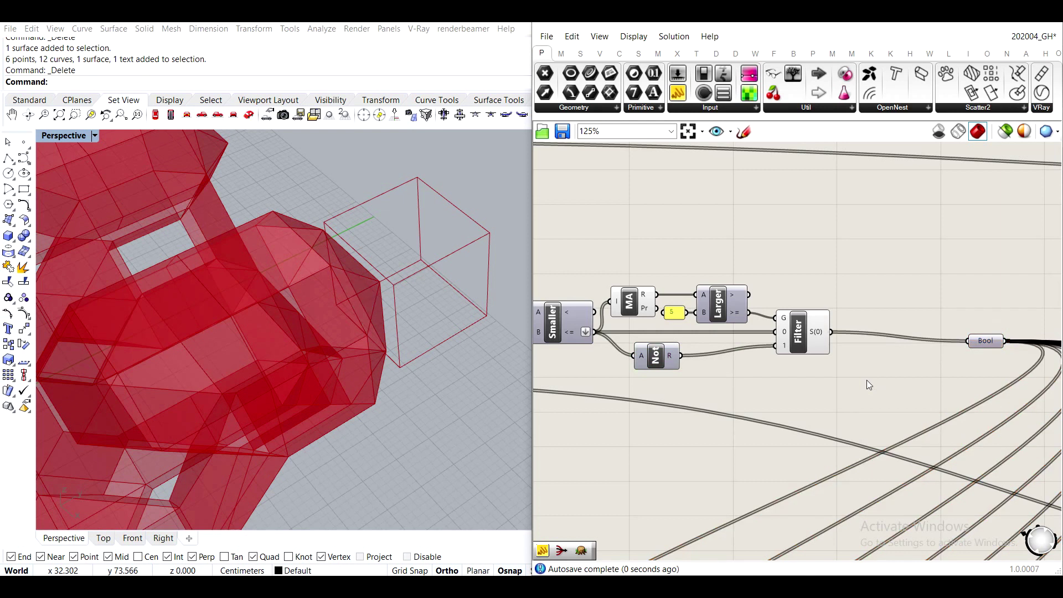
Disable the preview of the Stream Filter and Mass Addition components.
{"action": "left_click", "coordinate": [814, 333]}
{"action": "middle_click", "coordinate": [812, 333]}
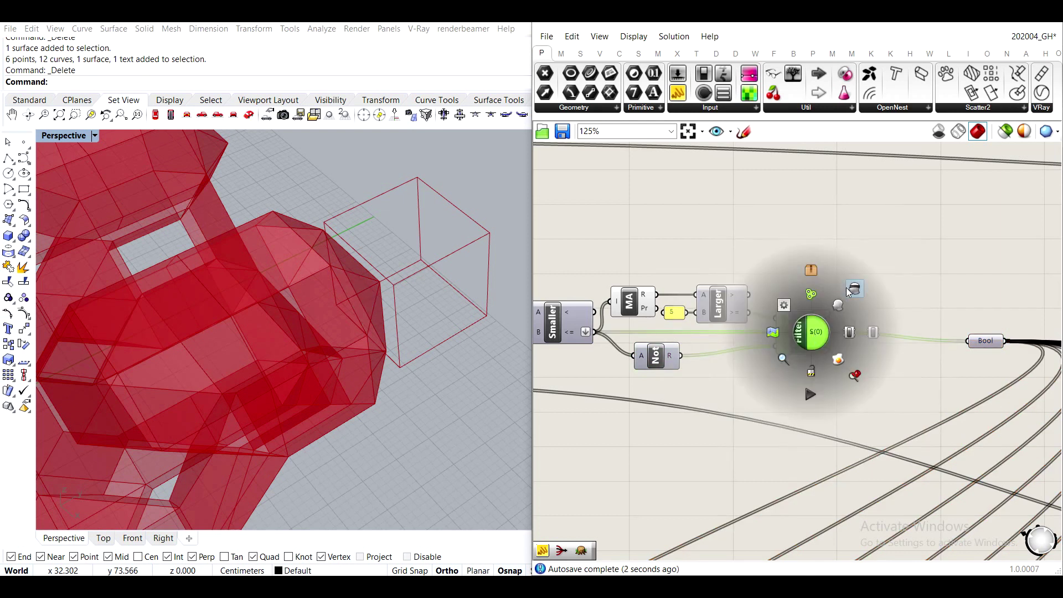
{"action": "left_click", "coordinate": [762, 232]}
{"action": "left_click", "coordinate": [632, 303]}
{"action": "middle_click", "coordinate": [632, 304]}
{"action": "left_click", "coordinate": [747, 226]}
Trigger the Button connected to Loop Start to rerun the loop and inspect the resulting geometry in the Perspective viewport.
{"action": "scroll", "coordinate": [747, 225], "scroll_direction": "down", "scroll_amount": 6}
{"action": "right_click_drag", "start_coordinate": [563, 224], "coordinate": [762, 305]}
{"action": "scroll", "coordinate": [720, 302], "scroll_direction": "up", "scroll_amount": 8}
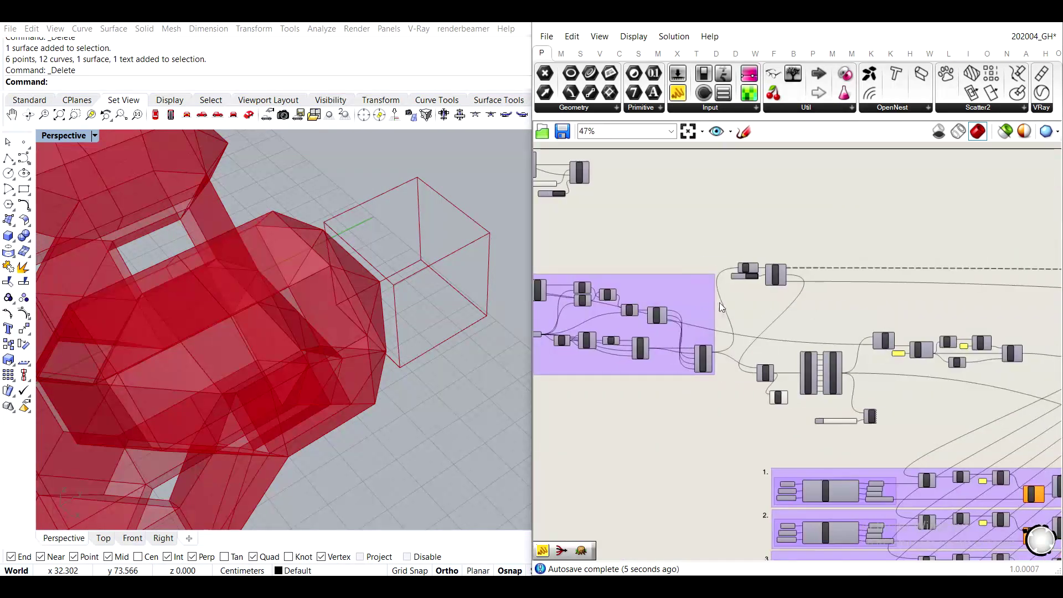
{"action": "scroll", "coordinate": [769, 264], "scroll_direction": "up", "scroll_amount": 1}
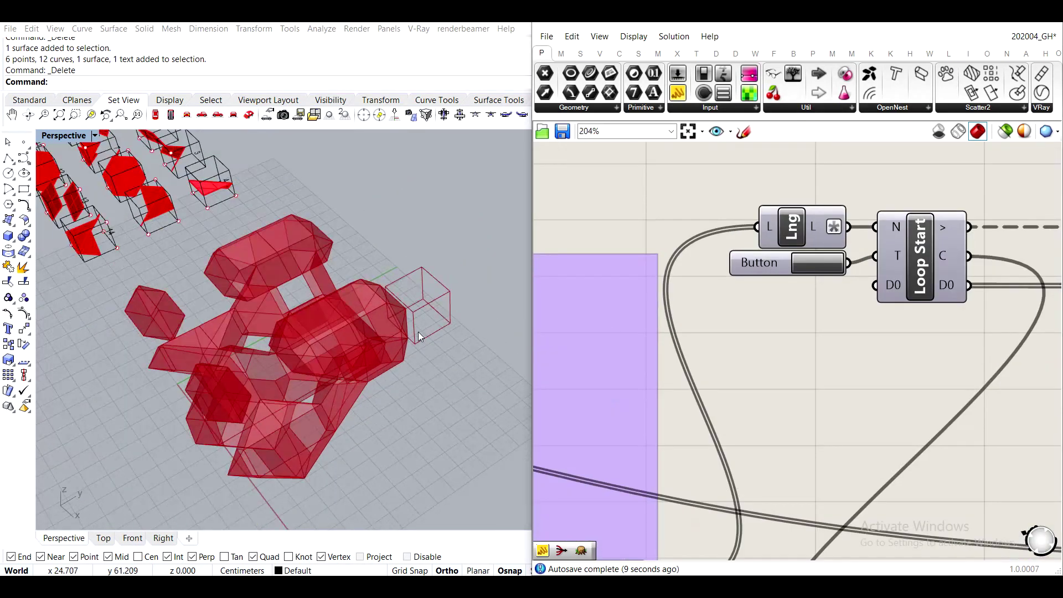
{"action": "left_click", "coordinate": [805, 261]}
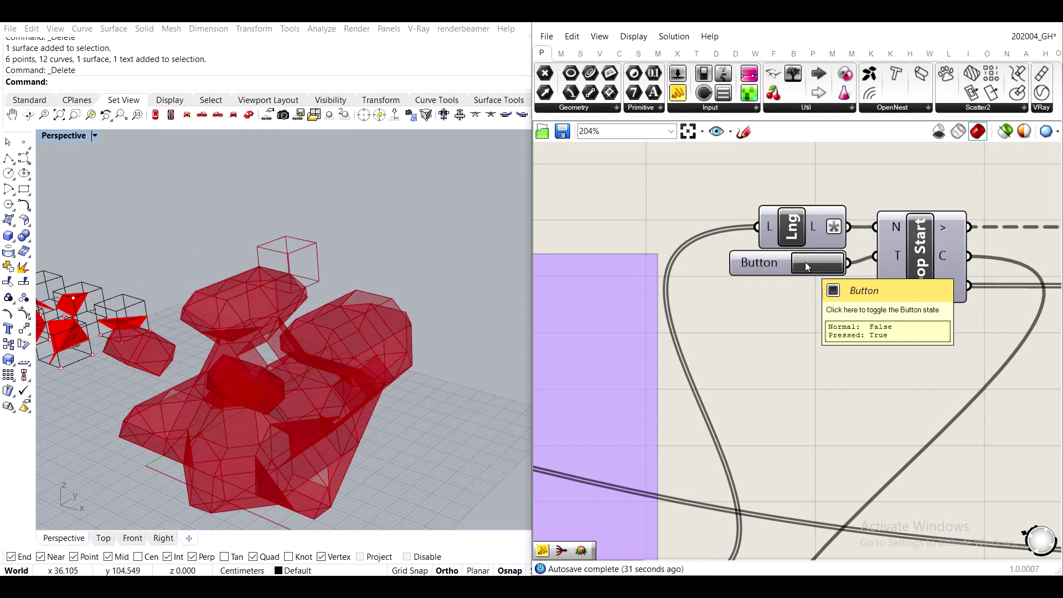
{"action": "scroll", "coordinate": [326, 418], "scroll_direction": "up", "scroll_amount": 6}
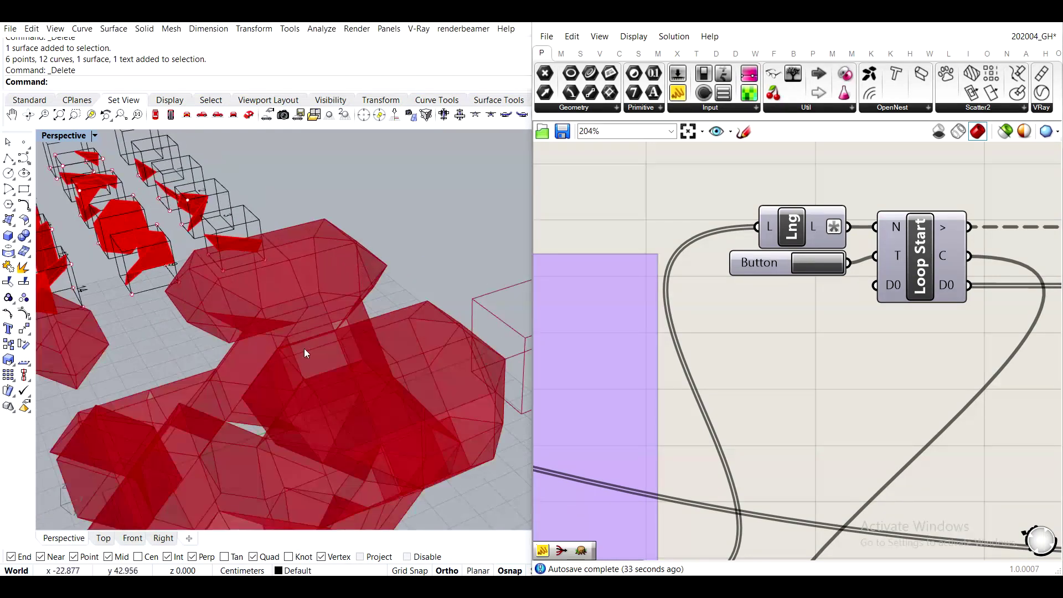
{"action": "right_click_drag", "start_coordinate": [429, 378], "coordinate": [349, 297], "text": "shift"}
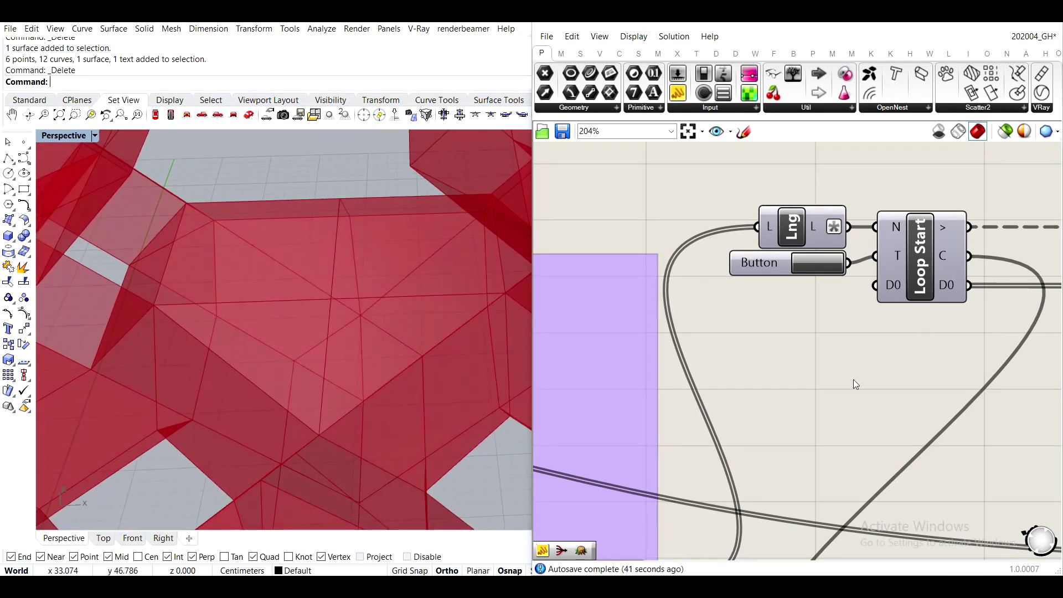
Bake the Brep parameter fed by the final Merge onto the Default layer without grouping.
{"action": "left_click", "coordinate": [853, 380]}
{"action": "scroll", "coordinate": [853, 380], "scroll_direction": "down", "scroll_amount": 3}
{"action": "right_click_drag", "start_coordinate": [925, 390], "coordinate": [695, 325]}
{"action": "scroll", "coordinate": [809, 344], "scroll_direction": "down", "scroll_amount": 5}
{"action": "right_click_drag", "start_coordinate": [859, 375], "coordinate": [779, 361]}
{"action": "scroll", "coordinate": [1014, 330], "scroll_direction": "up", "scroll_amount": 6}
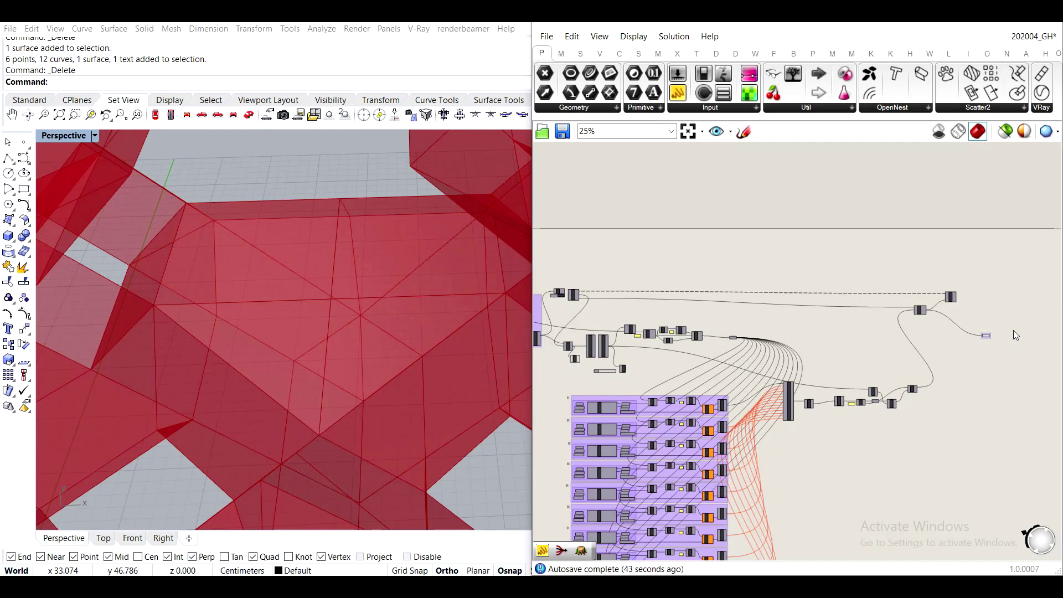
{"action": "left_click", "coordinate": [939, 339]}
{"action": "right_click", "coordinate": [942, 340]}
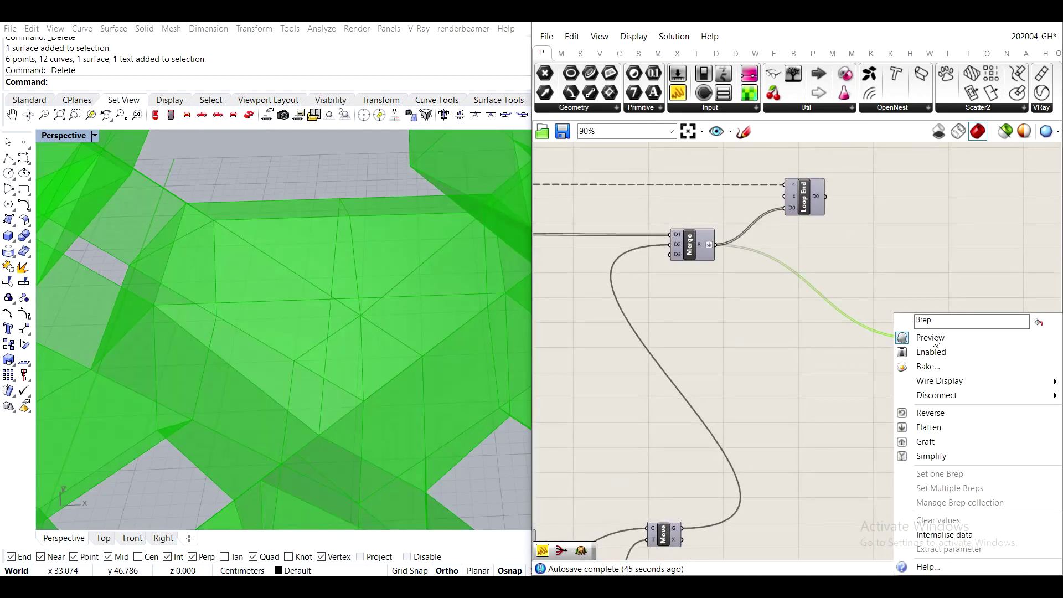
{"action": "key", "text": "Escape"}
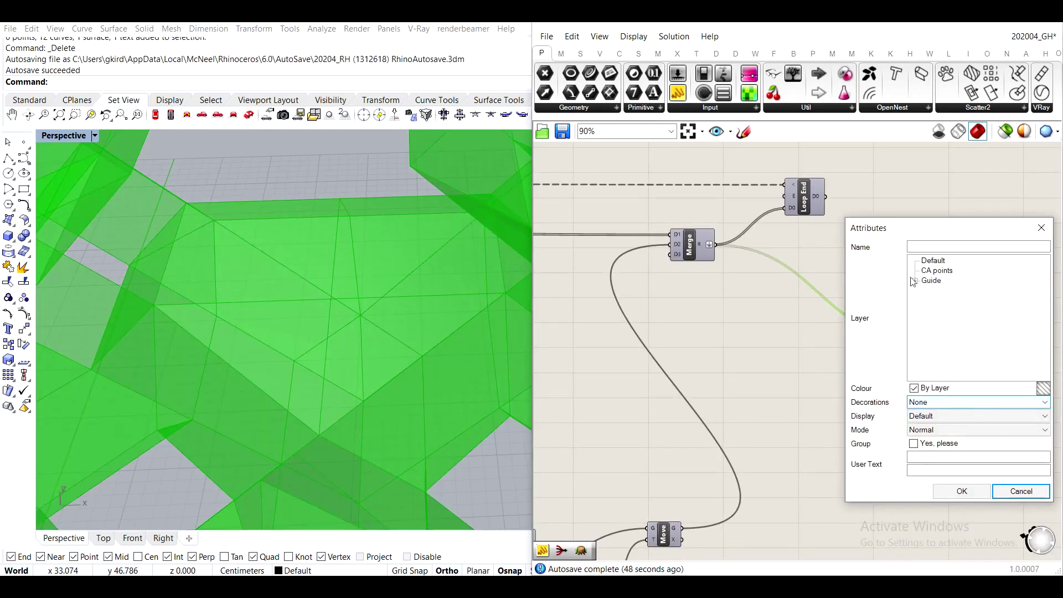
{"action": "left_click", "coordinate": [935, 262]}
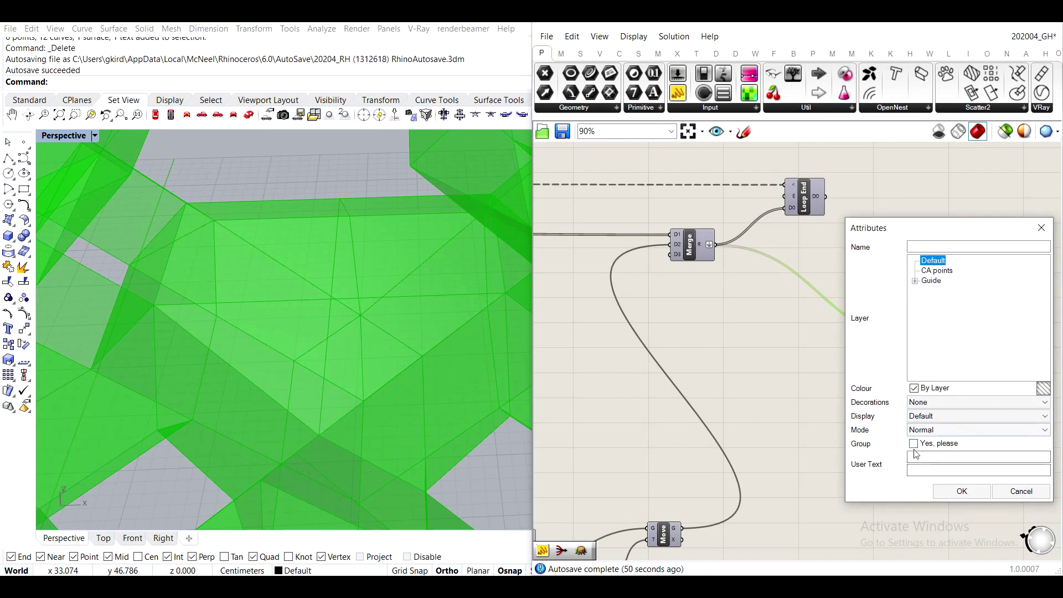
{"action": "left_click", "coordinate": [945, 489]}
Select all of the baked geometry in Rhino and move it aside, clear of the Grasshopper preview.
{"action": "scroll", "coordinate": [416, 364], "scroll_direction": "up", "scroll_amount": 3}
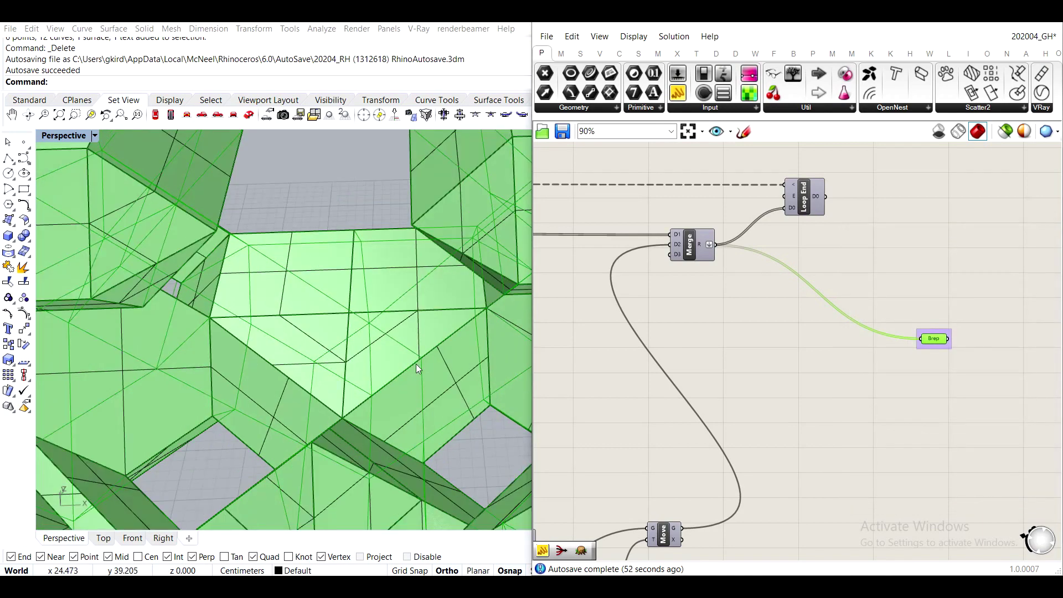
{"action": "scroll", "coordinate": [382, 336], "scroll_direction": "down", "scroll_amount": 8}
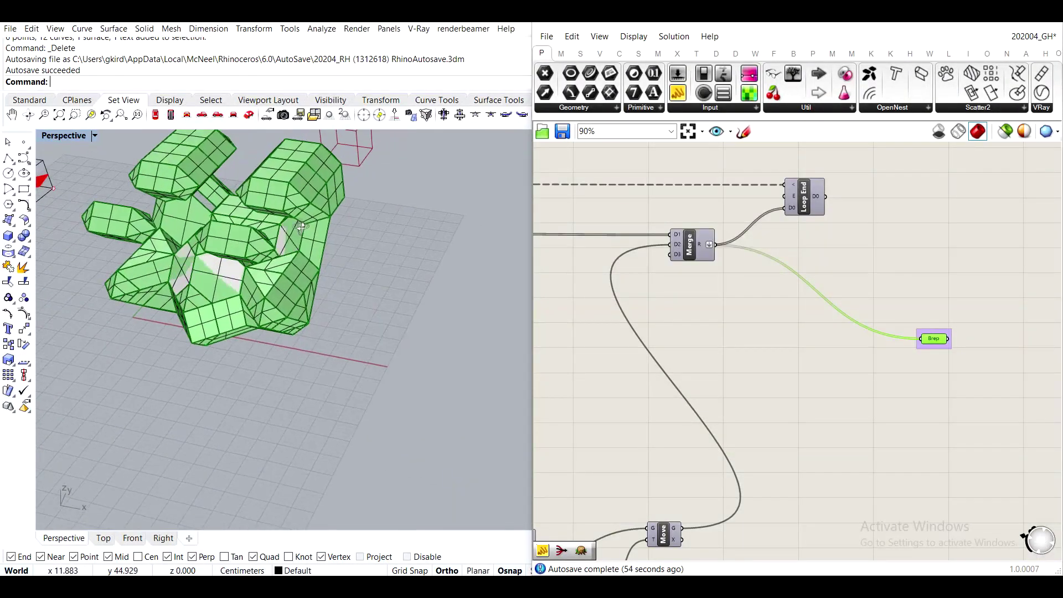
{"action": "right_click_drag", "start_coordinate": [303, 233], "coordinate": [239, 233]}
{"action": "left_click", "coordinate": [277, 201]}
{"action": "scroll", "coordinate": [294, 215], "scroll_direction": "down", "scroll_amount": 8}
{"action": "left_click_drag", "start_coordinate": [242, 230], "coordinate": [368, 278]}
{"action": "left_click", "coordinate": [368, 279]}
Examine the faces, joints and openings of the moved baked geometry up close from several angles.
{"action": "scroll", "coordinate": [355, 230], "scroll_direction": "up", "scroll_amount": 6}
{"action": "right_click_drag", "start_coordinate": [360, 228], "coordinate": [527, 232]}
{"action": "scroll", "coordinate": [498, 243], "scroll_direction": "up", "scroll_amount": 10}
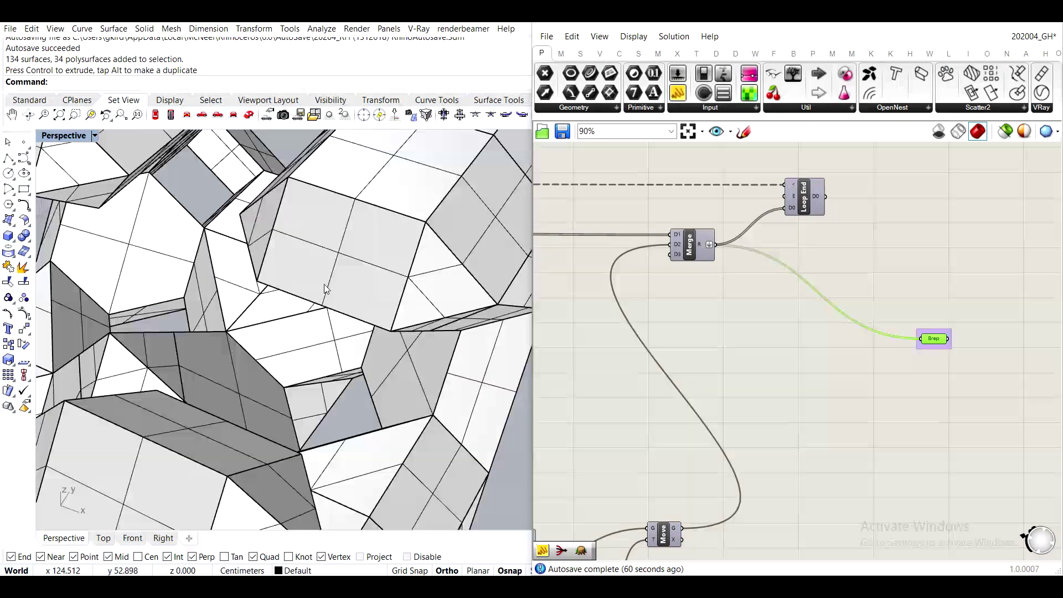
{"action": "right_click_drag", "start_coordinate": [324, 302], "coordinate": [313, 299], "text": "shift"}
{"action": "right_click_drag", "start_coordinate": [313, 300], "coordinate": [205, 244]}
{"action": "scroll", "coordinate": [341, 291], "scroll_direction": "up", "scroll_amount": 10}
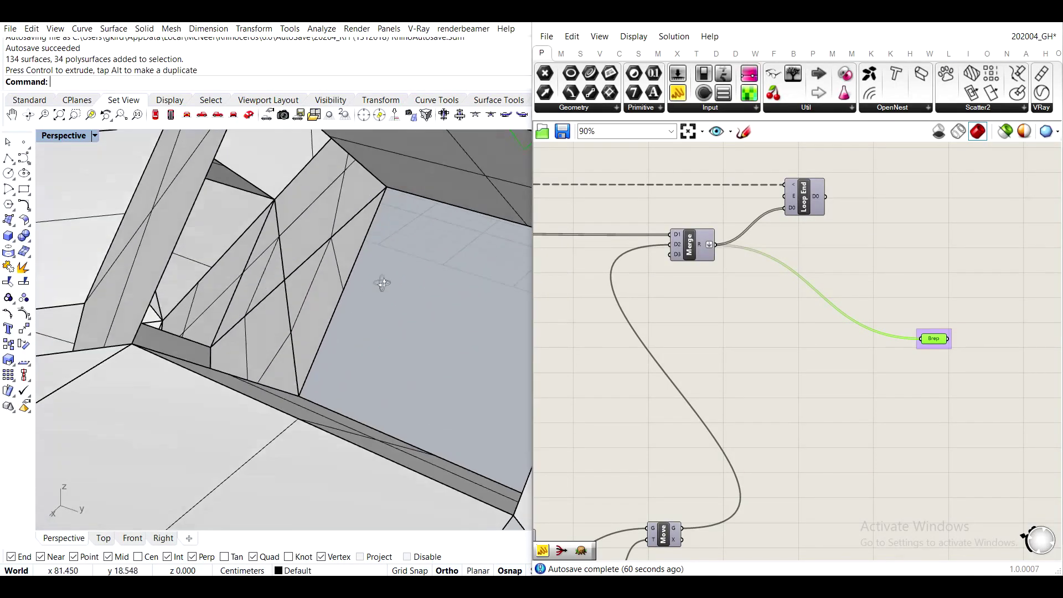
{"action": "right_click_drag", "start_coordinate": [380, 280], "coordinate": [412, 253]}
{"action": "scroll", "coordinate": [412, 252], "scroll_direction": "up", "scroll_amount": 5}
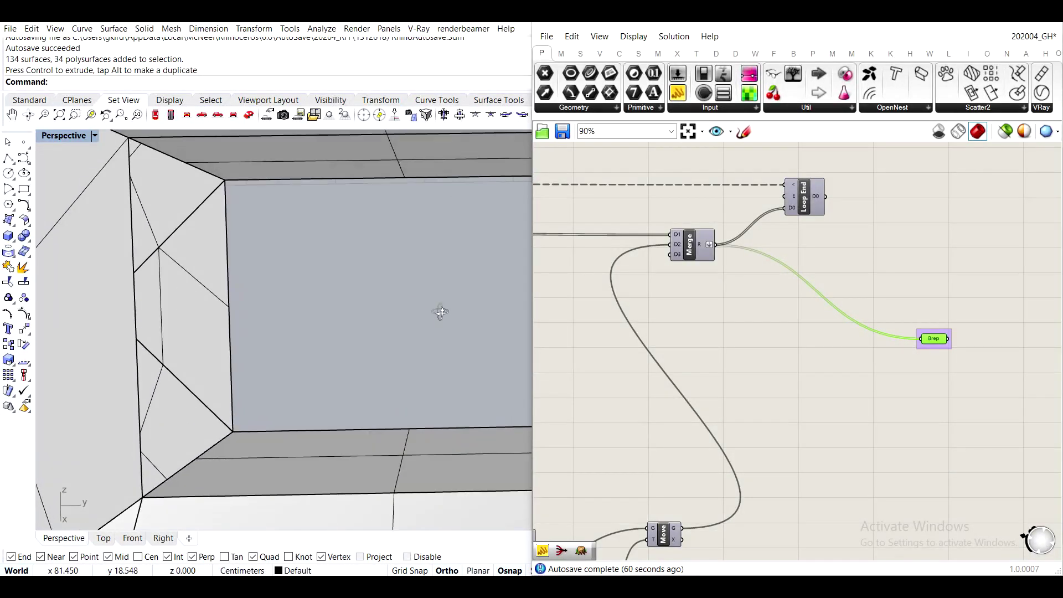
{"action": "right_click_drag", "start_coordinate": [422, 305], "coordinate": [373, 490]}
{"action": "right_click_drag", "start_coordinate": [498, 297], "coordinate": [360, 288]}
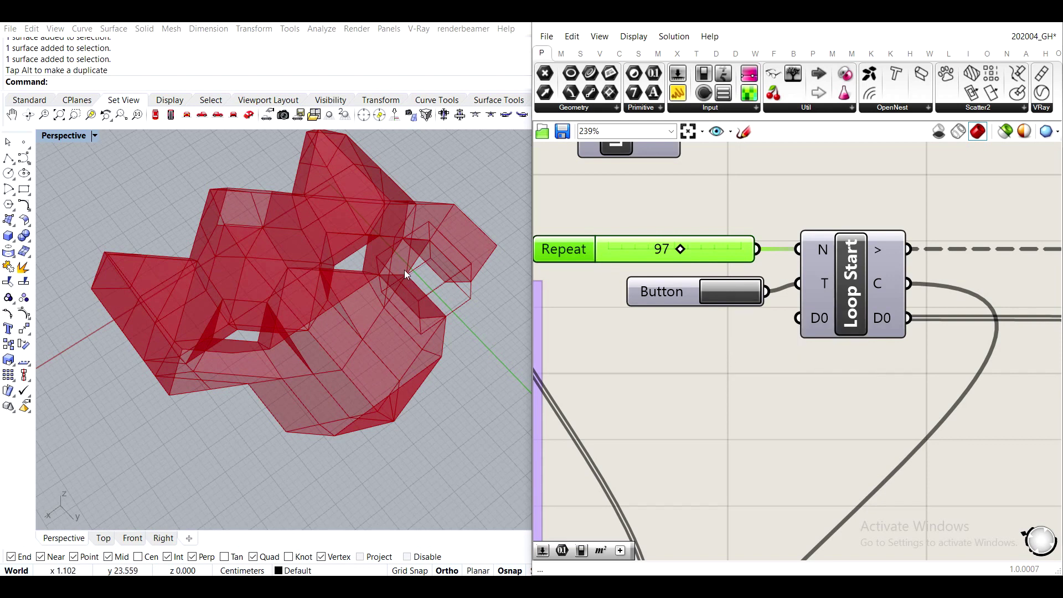
Turn on the CA points layer so its points show around the open cell of the baked geometry.
{"action": "mouse_move", "coordinate": [404, 270]}
{"action": "right_mouse_down"}
{"action": "mouse_move", "coordinate": [373, 247]}
{"action": "mouse_move", "coordinate": [436, 279]}
{"action": "mouse_move", "coordinate": [413, 292]}
{"action": "mouse_move", "coordinate": [314, 205]}
{"action": "mouse_move", "coordinate": [363, 226]}
{"action": "mouse_move", "coordinate": [300, 241]}
{"action": "mouse_move", "coordinate": [303, 224]}
{"action": "mouse_move", "coordinate": [367, 304]}
{"action": "mouse_move", "coordinate": [332, 244]}
{"action": "mouse_move", "coordinate": [380, 254]}
{"action": "mouse_move", "coordinate": [402, 273]}
{"action": "right_mouse_up"}
{"action": "scroll", "coordinate": [413, 292], "scroll_direction": "up", "scroll_amount": 2}
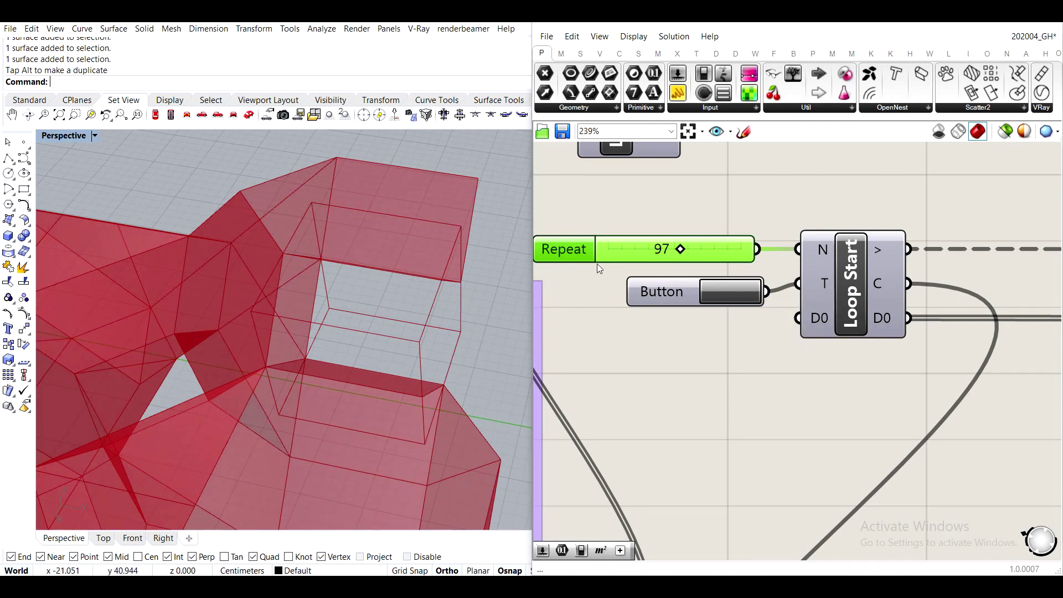
{"action": "left_click", "coordinate": [955, 201]}
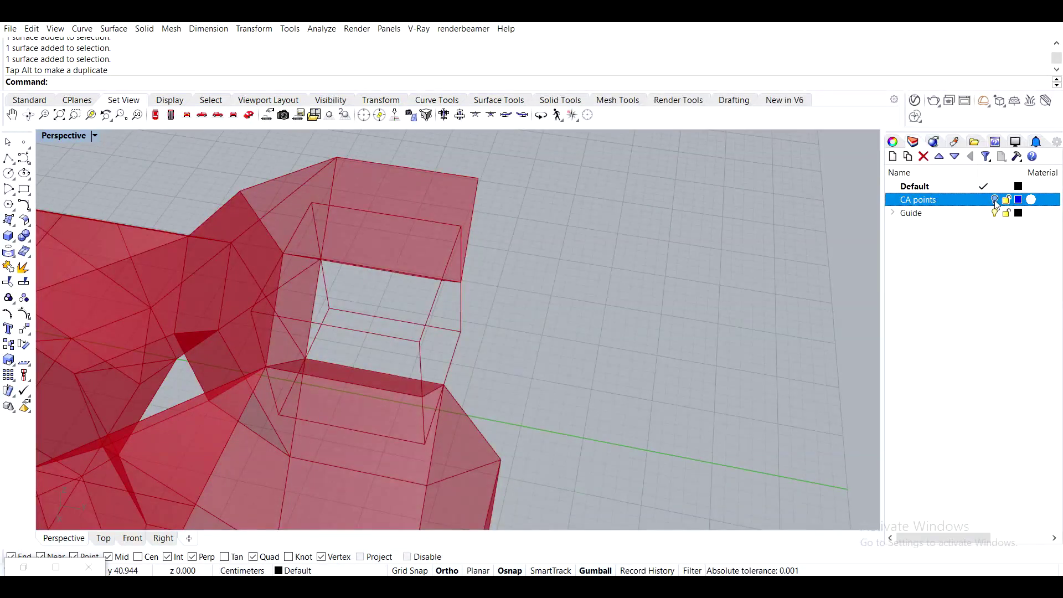
{"action": "right_click_drag", "start_coordinate": [451, 344], "coordinate": [439, 332]}
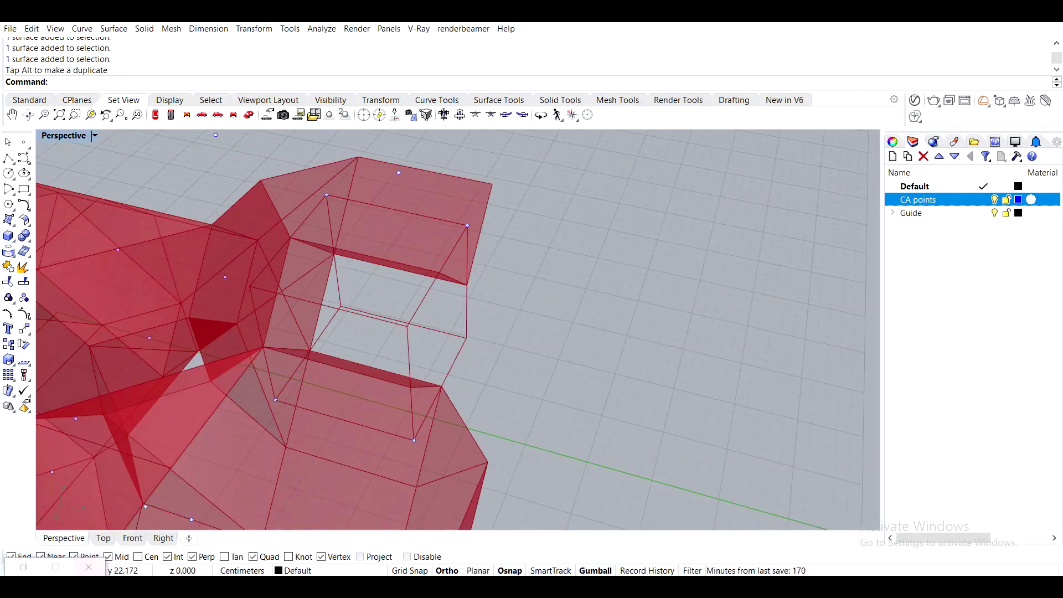
{"action": "left_click", "coordinate": [24, 571]}
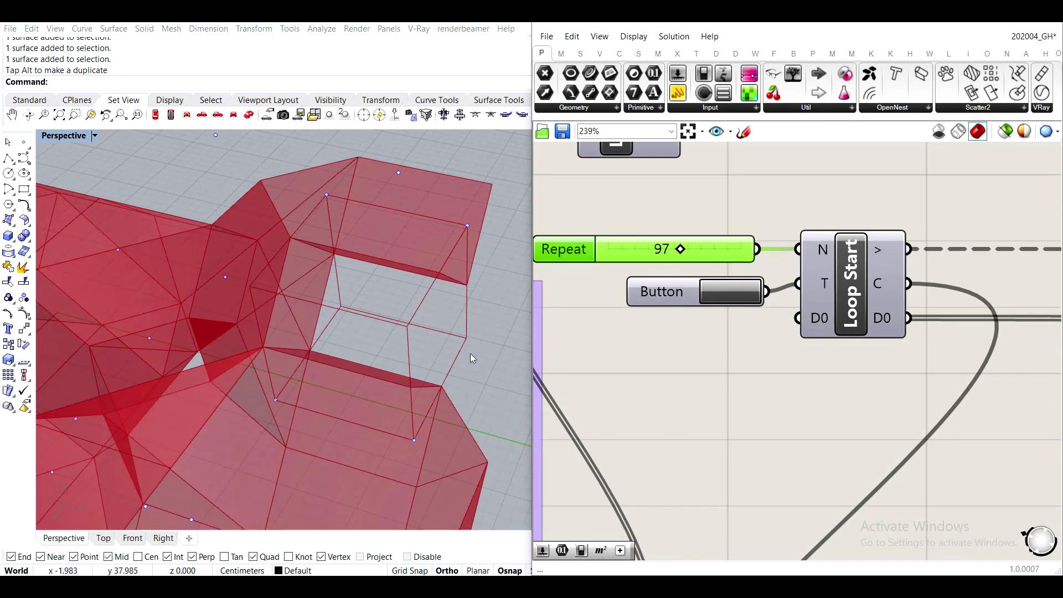
Examine the numbered guide tiles up close, focusing on the two faces and corner points of tile 13.
{"action": "scroll", "coordinate": [262, 250], "scroll_direction": "down", "scroll_amount": 10}
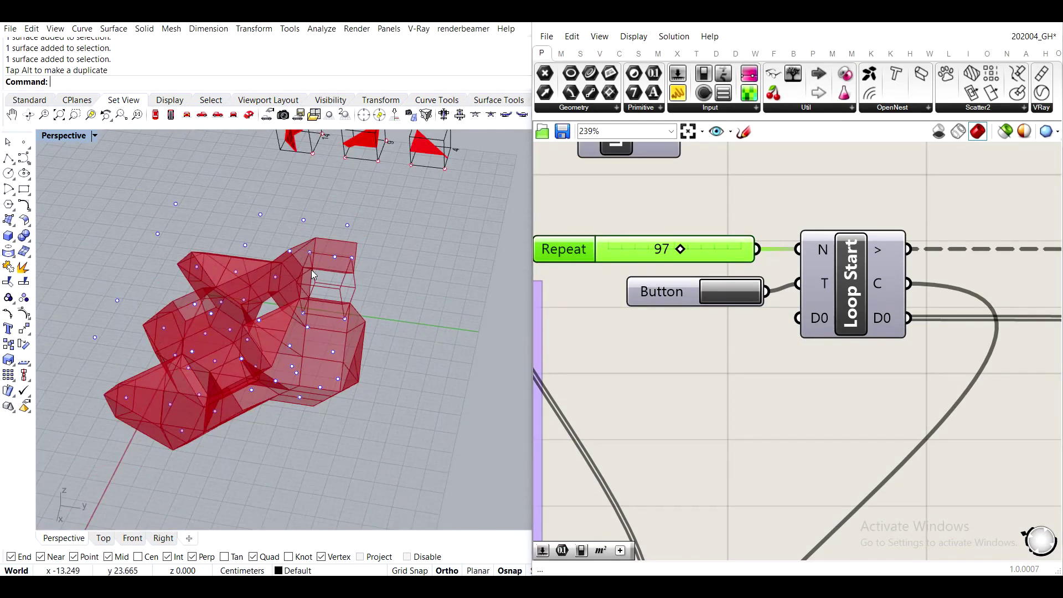
{"action": "right_click_drag", "start_coordinate": [197, 266], "coordinate": [251, 366]}
{"action": "right_click_drag", "start_coordinate": [160, 454], "coordinate": [266, 248], "text": "shift"}
{"action": "scroll", "coordinate": [263, 247], "scroll_direction": "up", "scroll_amount": 10}
{"action": "right_click_drag", "start_coordinate": [325, 316], "coordinate": [328, 285], "text": "shift"}
{"action": "scroll", "coordinate": [328, 284], "scroll_direction": "up", "scroll_amount": 3}
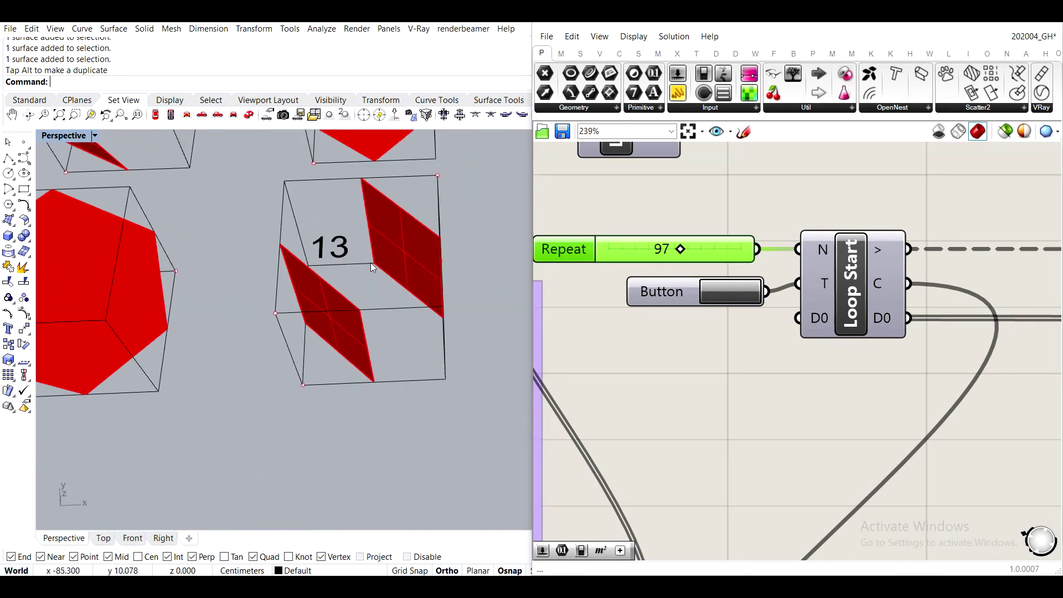
{"action": "scroll", "coordinate": [372, 268], "scroll_direction": "down", "scroll_amount": 3}
{"action": "right_click_drag", "start_coordinate": [436, 267], "coordinate": [372, 268]}
{"action": "right_click_drag", "start_coordinate": [260, 238], "coordinate": [321, 260]}
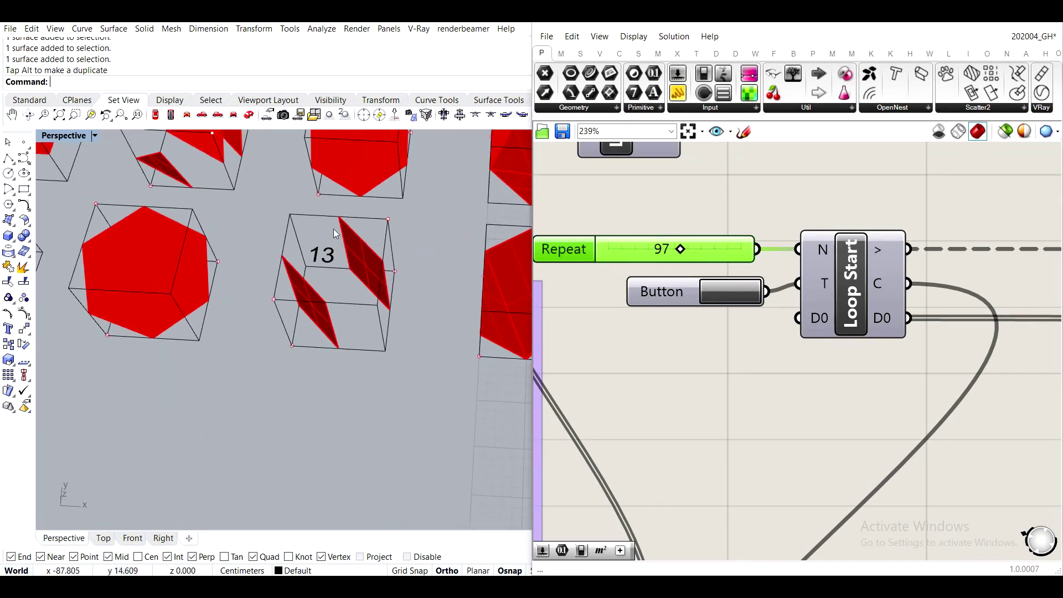
{"action": "scroll", "coordinate": [362, 281], "scroll_direction": "up", "scroll_amount": 3}
{"action": "scroll", "coordinate": [370, 316], "scroll_direction": "down", "scroll_amount": 5}
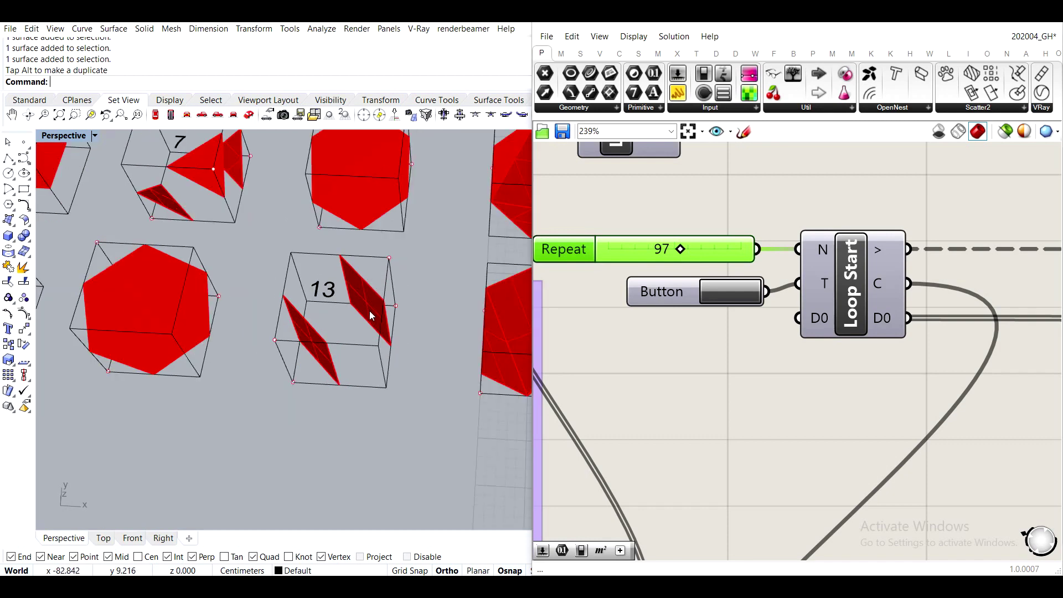
{"action": "scroll", "coordinate": [421, 368], "scroll_direction": "up", "scroll_amount": 5}
Inspect the open cell in the generated geometry and the CA points at its corners from several angles.
{"action": "right_click_drag", "start_coordinate": [421, 368], "coordinate": [233, 369]}
{"action": "right_click_drag", "start_coordinate": [172, 284], "coordinate": [297, 305], "text": "shift"}
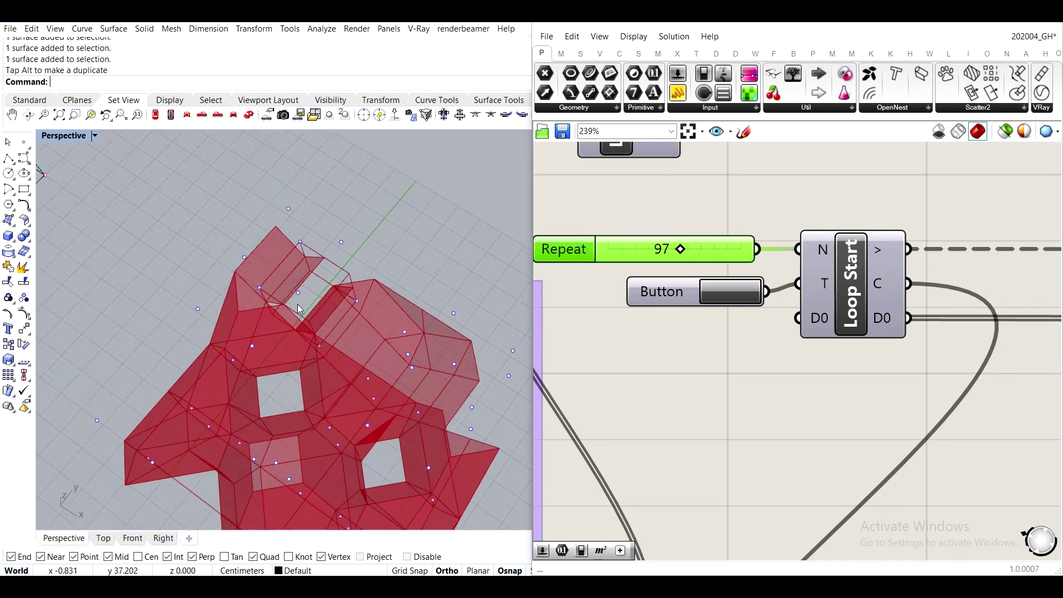
{"action": "scroll", "coordinate": [310, 303], "scroll_direction": "up", "scroll_amount": 5}
{"action": "right_click_drag", "start_coordinate": [385, 298], "coordinate": [343, 337]}
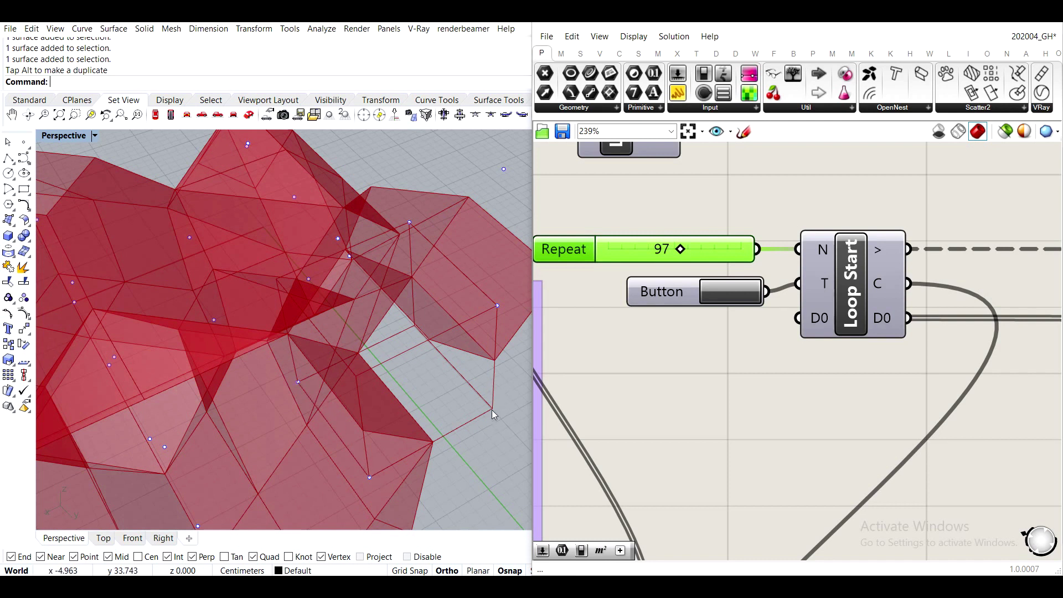
{"action": "right_click_drag", "start_coordinate": [477, 413], "coordinate": [442, 377]}
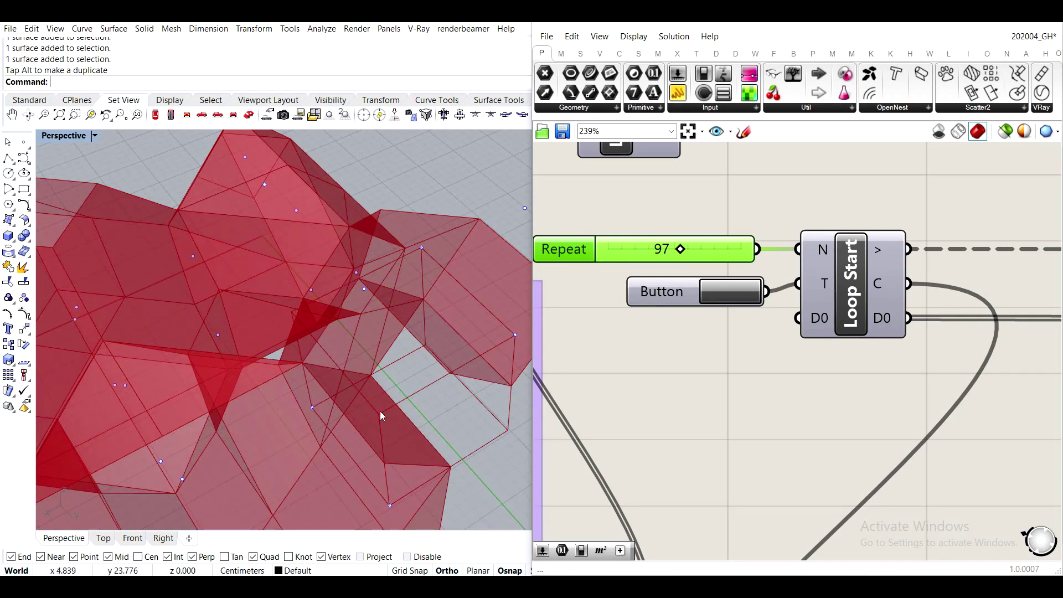
Select the four marked corner points of guide tile 13.
{"action": "scroll", "coordinate": [393, 299], "scroll_direction": "down", "scroll_amount": 5}
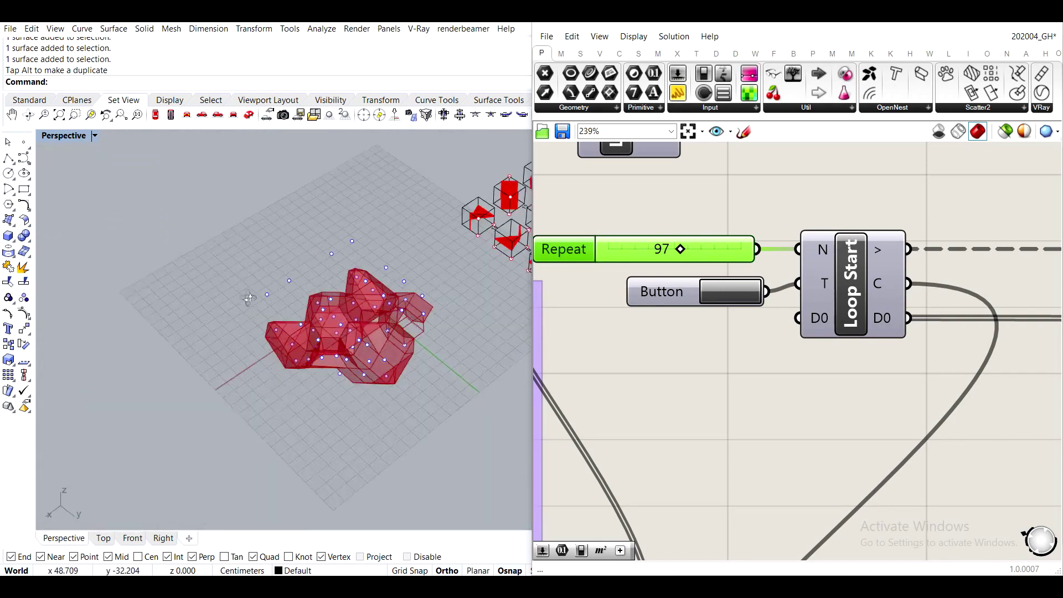
{"action": "right_click_drag", "start_coordinate": [393, 299], "coordinate": [420, 304]}
{"action": "scroll", "coordinate": [309, 268], "scroll_direction": "up", "scroll_amount": 5}
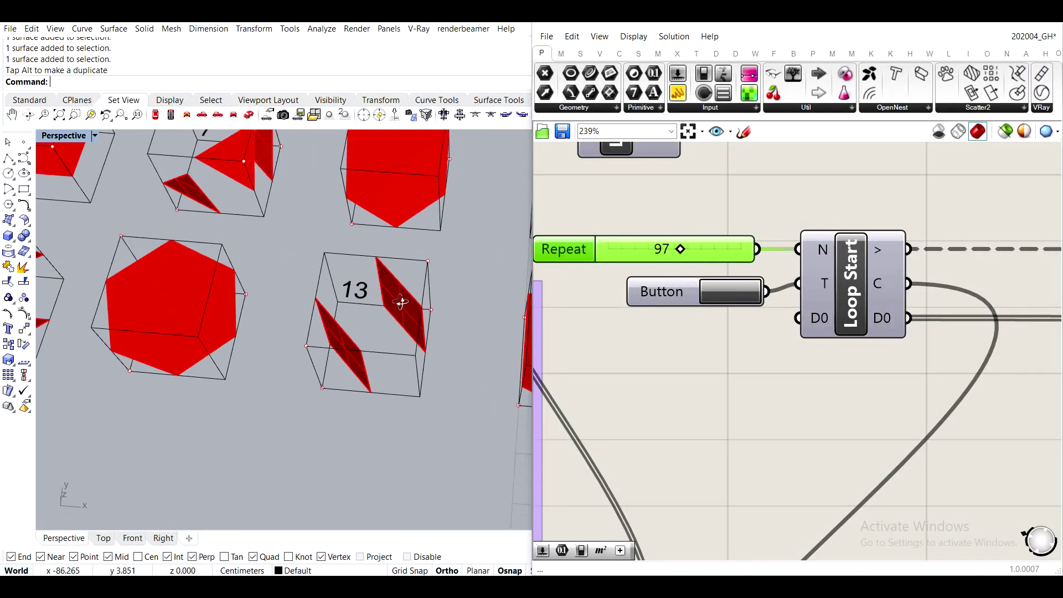
{"action": "right_click_drag", "start_coordinate": [304, 275], "coordinate": [299, 280]}
{"action": "scroll", "coordinate": [300, 280], "scroll_direction": "up", "scroll_amount": 4}
{"action": "left_click_drag", "start_coordinate": [264, 300], "coordinate": [367, 474]}
{"action": "right_click_drag", "start_coordinate": [424, 420], "coordinate": [294, 456]}
{"action": "left_click_drag", "start_coordinate": [378, 264], "coordinate": [452, 440], "text": "shift"}
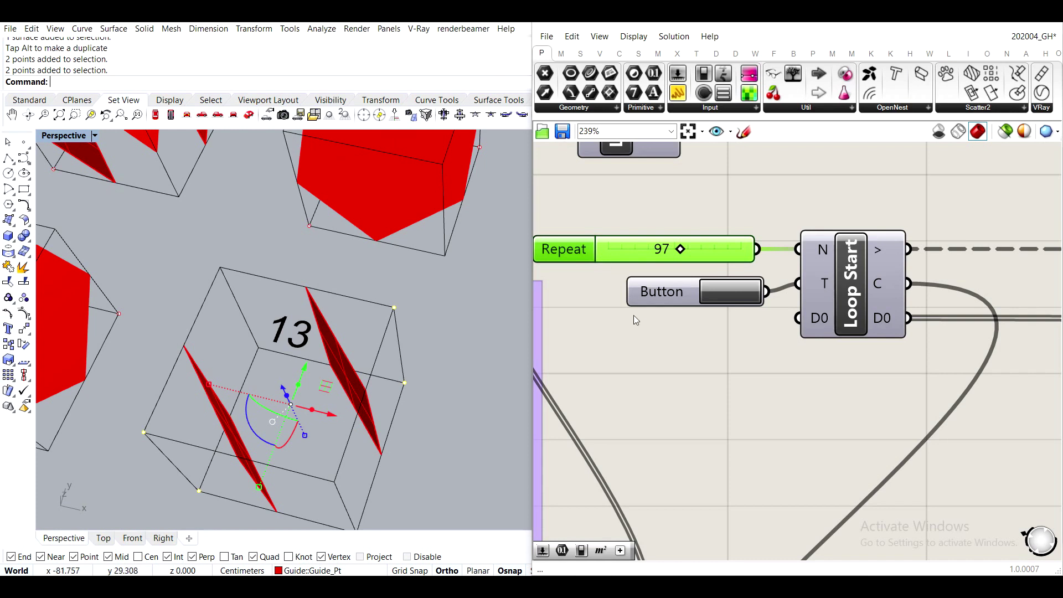
Select the Grasshopper components from Smaller Than through Mass Addition, Larger Than and Not to Filter that invert the corner test.
{"action": "scroll", "coordinate": [636, 317], "scroll_direction": "down", "scroll_amount": 5}
{"action": "right_click_drag", "start_coordinate": [944, 457], "coordinate": [789, 357]}
{"action": "scroll", "coordinate": [849, 391], "scroll_direction": "up", "scroll_amount": 2}
{"action": "right_click_drag", "start_coordinate": [1041, 388], "coordinate": [789, 332]}
{"action": "scroll", "coordinate": [654, 325], "scroll_direction": "up", "scroll_amount": 2}
{"action": "right_click_drag", "start_coordinate": [655, 325], "coordinate": [798, 313]}
{"action": "scroll", "coordinate": [799, 313], "scroll_direction": "down", "scroll_amount": 2}
{"action": "left_click_drag", "start_coordinate": [990, 378], "coordinate": [622, 221]}
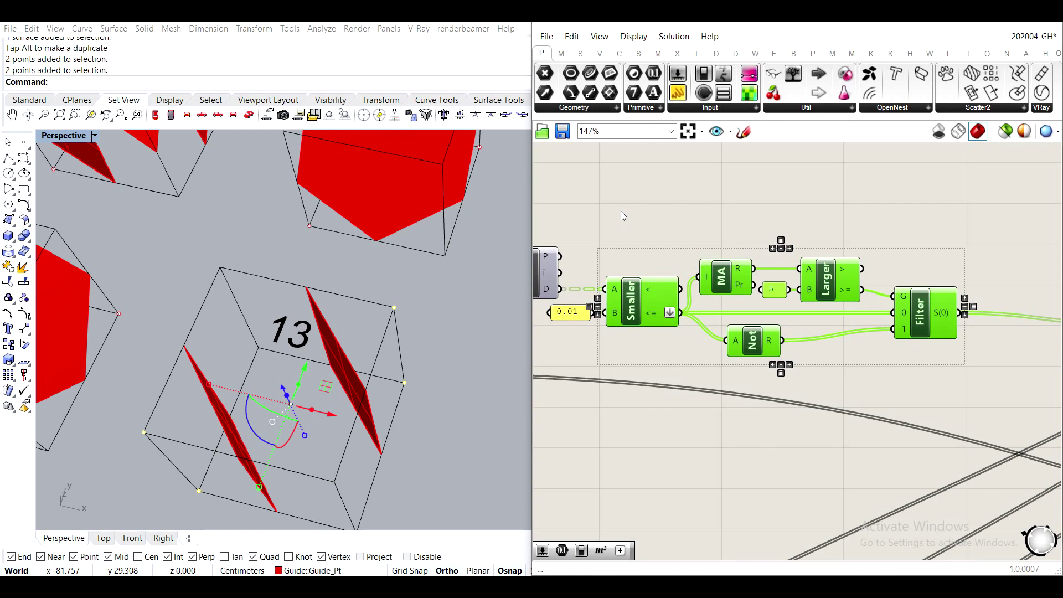
Rotate the two surfaces of guide tile 13 together a quarter turn about the vertical axis within their cube.
{"action": "left_click", "coordinate": [235, 220]}
{"action": "left_click", "coordinate": [346, 353]}
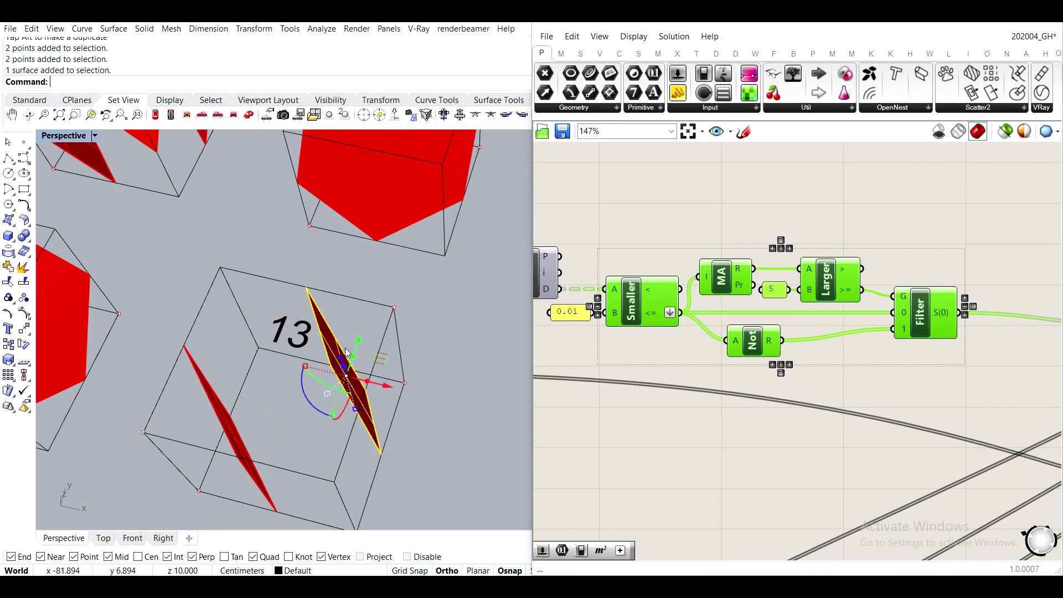
{"action": "left_click", "coordinate": [239, 438], "text": "shift"}
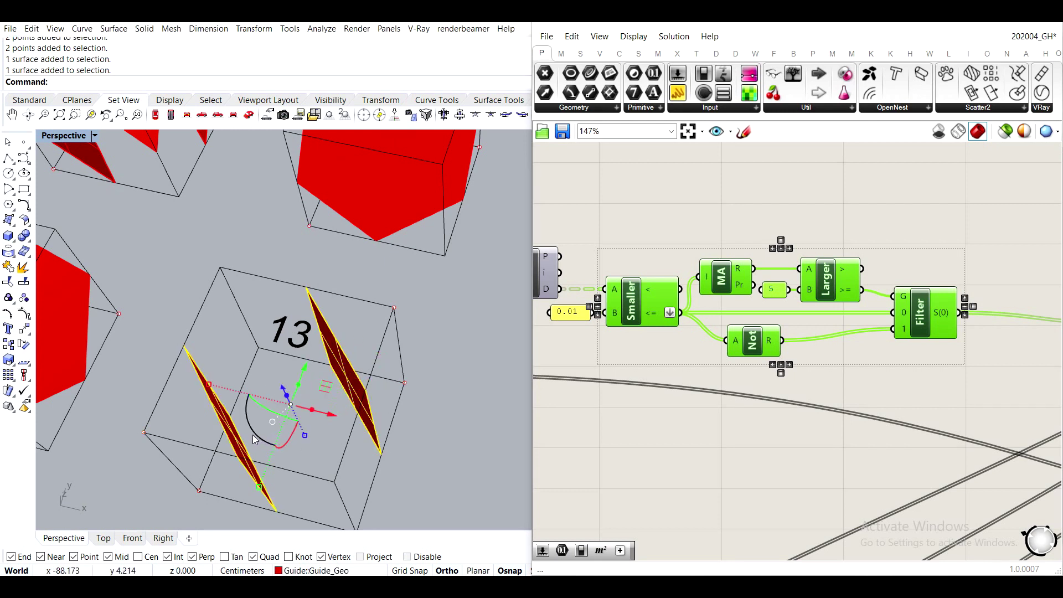
{"action": "left_click", "coordinate": [255, 440]}
{"action": "key", "text": "Return"}
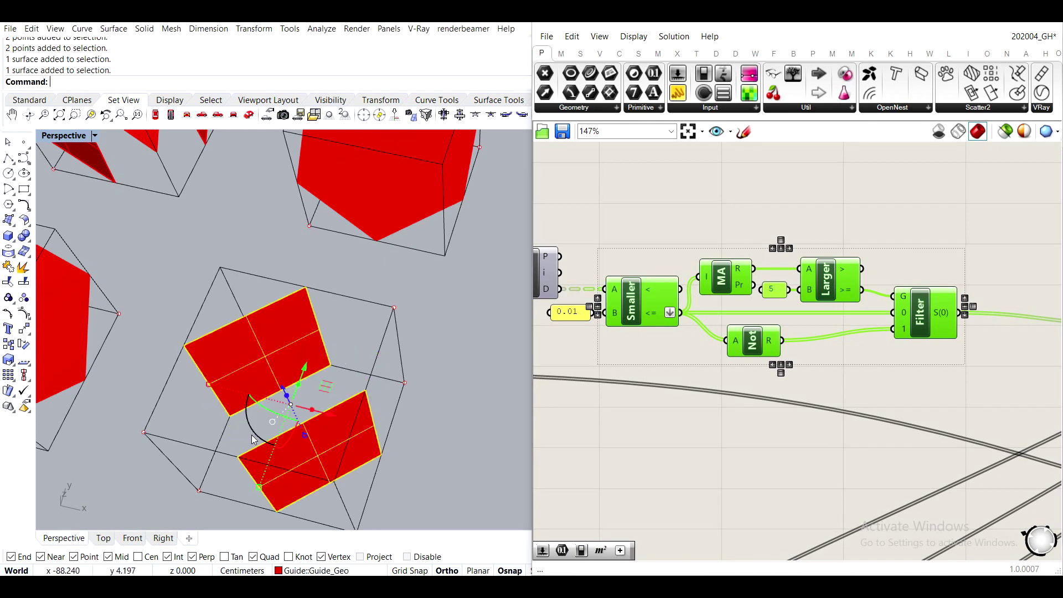
{"action": "left_click", "coordinate": [448, 326]}
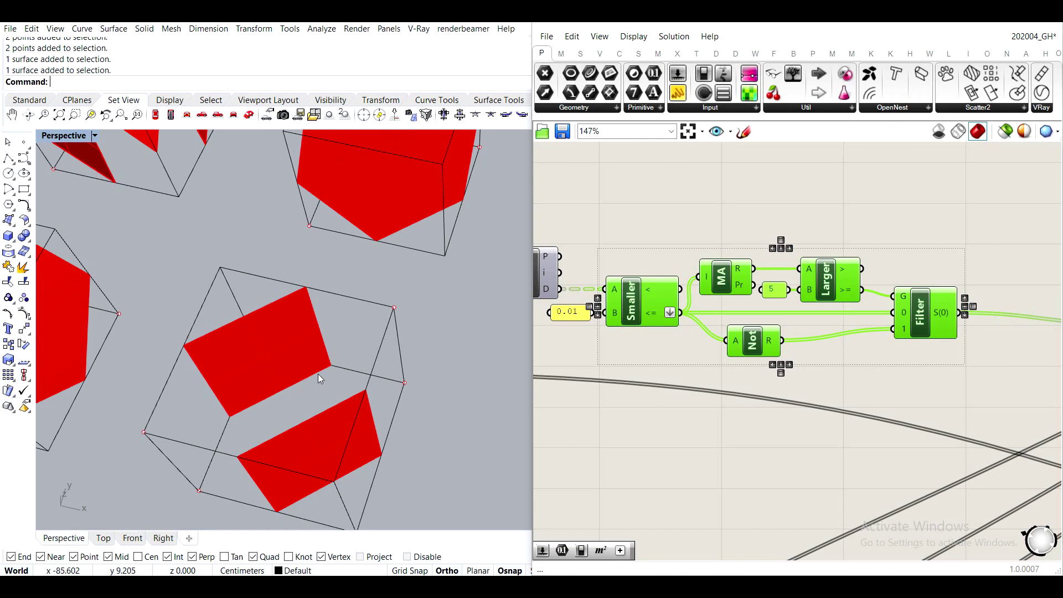
Compare the rotated faces of tile 13 with the open cell in the generated geometry.
{"action": "scroll", "coordinate": [371, 351], "scroll_direction": "down", "scroll_amount": 5}
{"action": "scroll", "coordinate": [178, 387], "scroll_direction": "up", "scroll_amount": 4}
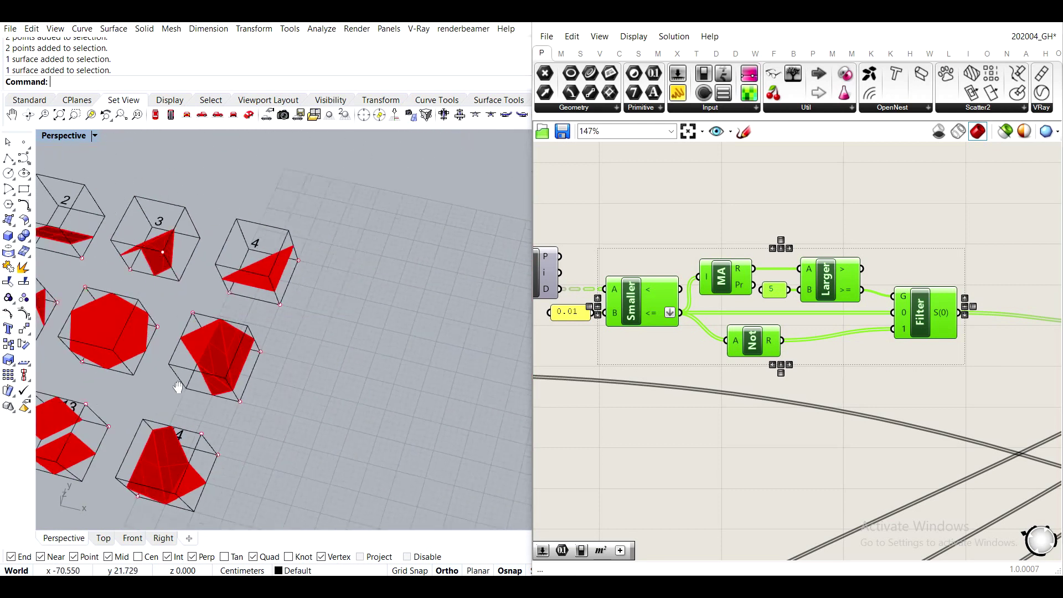
{"action": "right_click_drag", "start_coordinate": [177, 387], "coordinate": [118, 391], "text": "shift"}
{"action": "scroll", "coordinate": [215, 384], "scroll_direction": "down", "scroll_amount": 5}
{"action": "right_click_drag", "start_coordinate": [432, 359], "coordinate": [297, 363]}
{"action": "scroll", "coordinate": [343, 222], "scroll_direction": "up", "scroll_amount": 8}
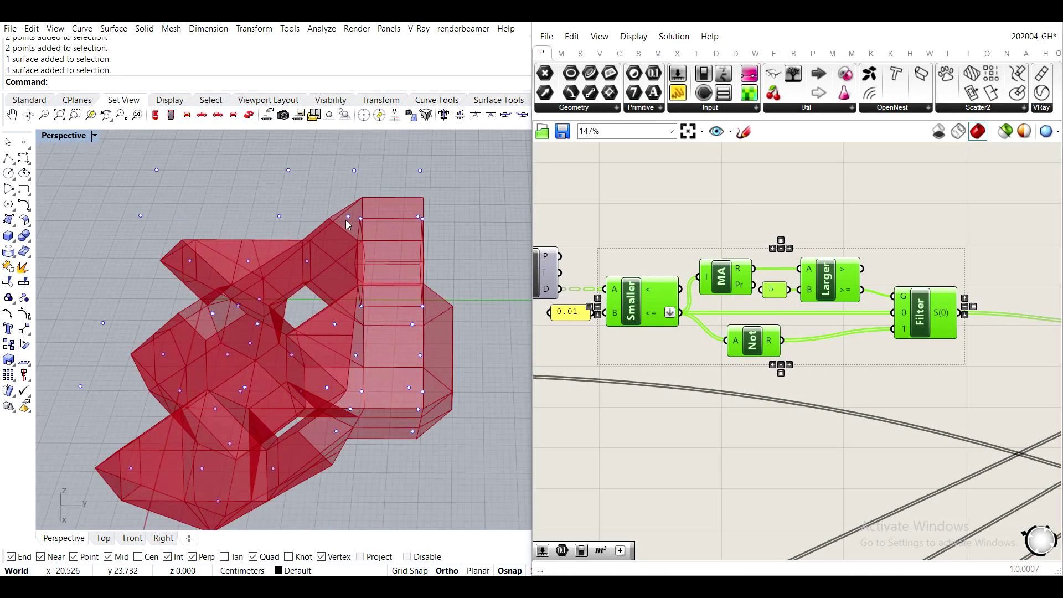
{"action": "right_click_drag", "start_coordinate": [348, 223], "coordinate": [443, 289]}
{"action": "scroll", "coordinate": [307, 279], "scroll_direction": "up", "scroll_amount": 8}
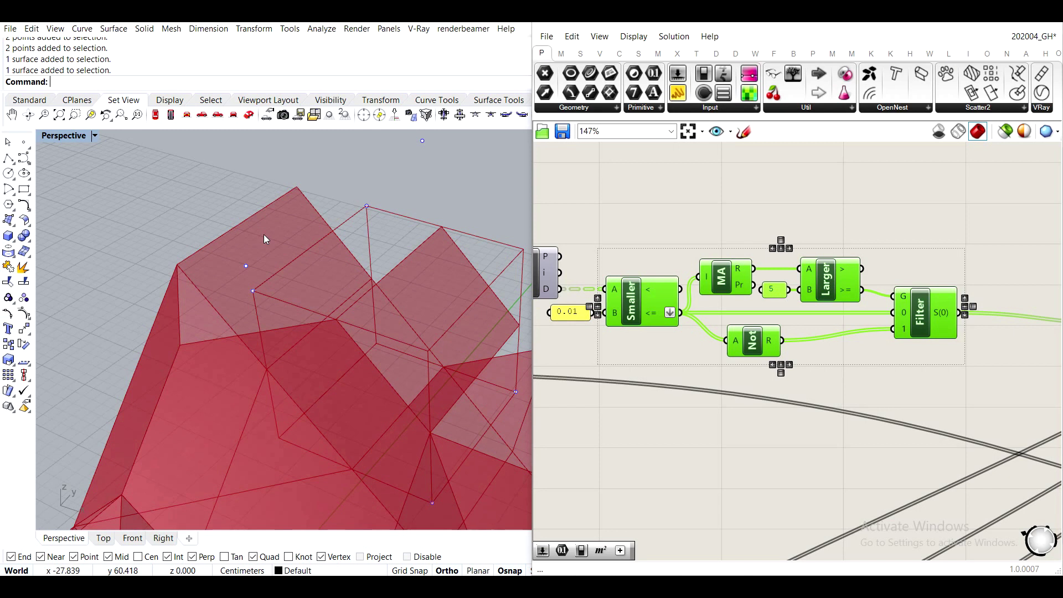
Check the guide tile set again against the faces and corner points surrounding the open cell.
{"action": "scroll", "coordinate": [264, 239], "scroll_direction": "down", "scroll_amount": 6}
{"action": "scroll", "coordinate": [297, 312], "scroll_direction": "up", "scroll_amount": 1}
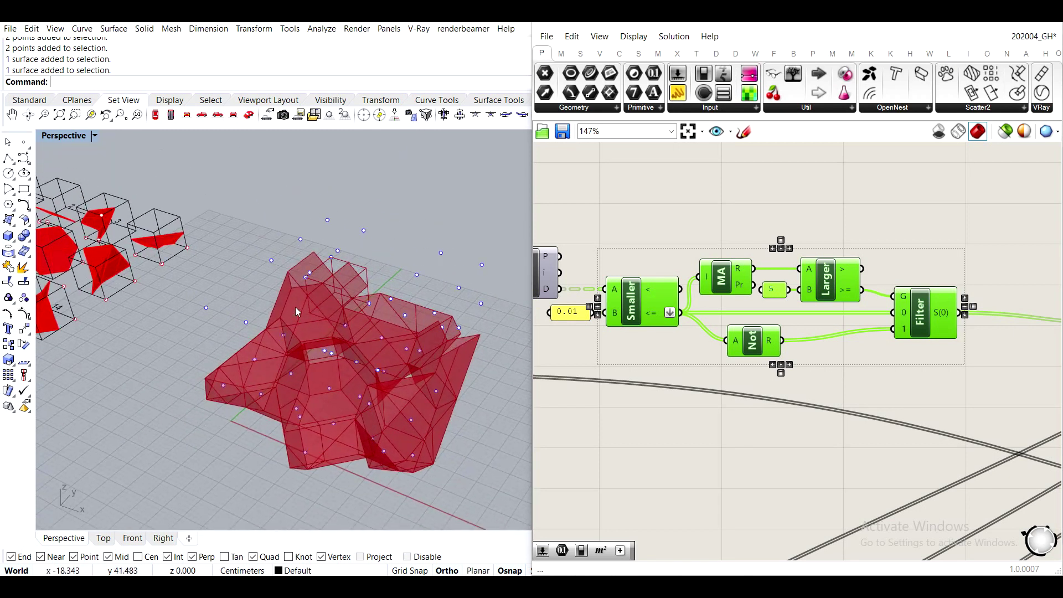
{"action": "scroll", "coordinate": [282, 291], "scroll_direction": "up", "scroll_amount": 4}
{"action": "scroll", "coordinate": [261, 302], "scroll_direction": "down", "scroll_amount": 6}
{"action": "scroll", "coordinate": [119, 291], "scroll_direction": "up", "scroll_amount": 1}
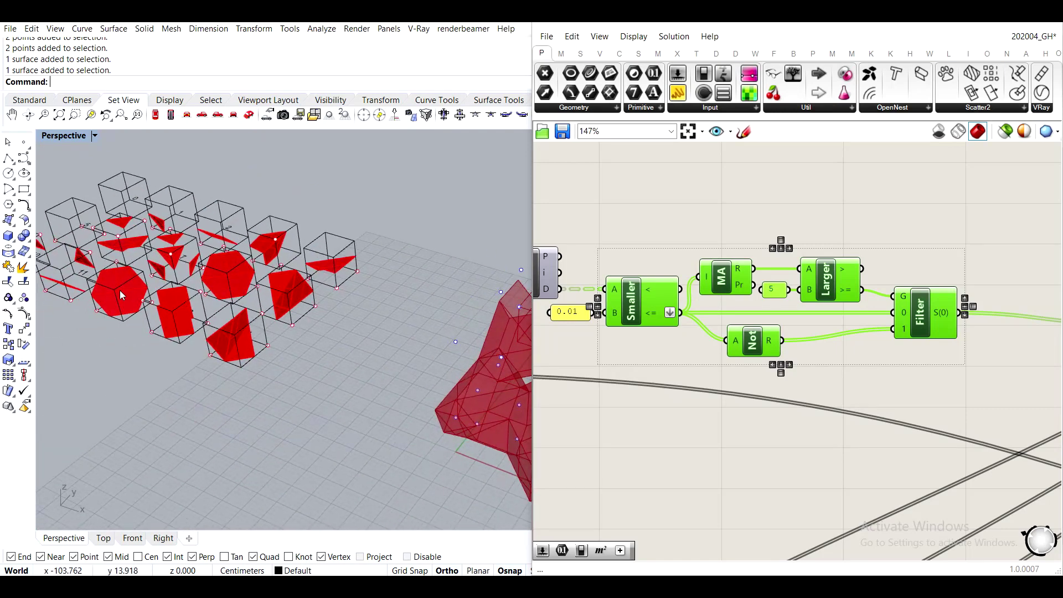
{"action": "scroll", "coordinate": [120, 290], "scroll_direction": "up", "scroll_amount": 2}
{"action": "scroll", "coordinate": [152, 305], "scroll_direction": "up", "scroll_amount": 1}
{"action": "scroll", "coordinate": [195, 277], "scroll_direction": "up", "scroll_amount": 1}
{"action": "scroll", "coordinate": [210, 338], "scroll_direction": "up", "scroll_amount": 1}
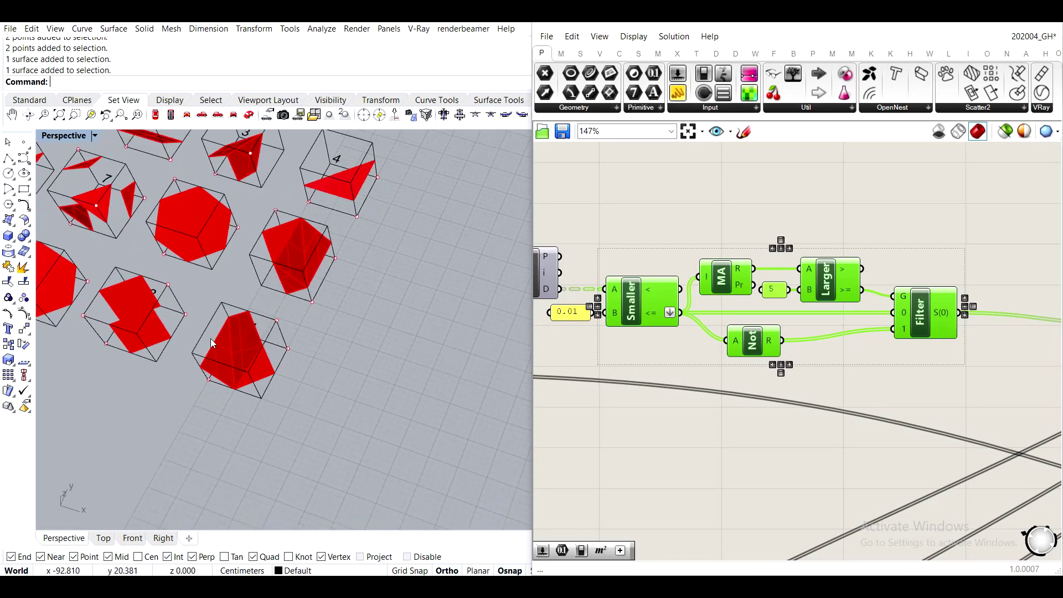
{"action": "scroll", "coordinate": [211, 338], "scroll_direction": "down", "scroll_amount": 5}
{"action": "scroll", "coordinate": [408, 300], "scroll_direction": "up", "scroll_amount": 3}
{"action": "scroll", "coordinate": [327, 386], "scroll_direction": "up", "scroll_amount": 2}
{"action": "scroll", "coordinate": [316, 301], "scroll_direction": "up", "scroll_amount": 1}
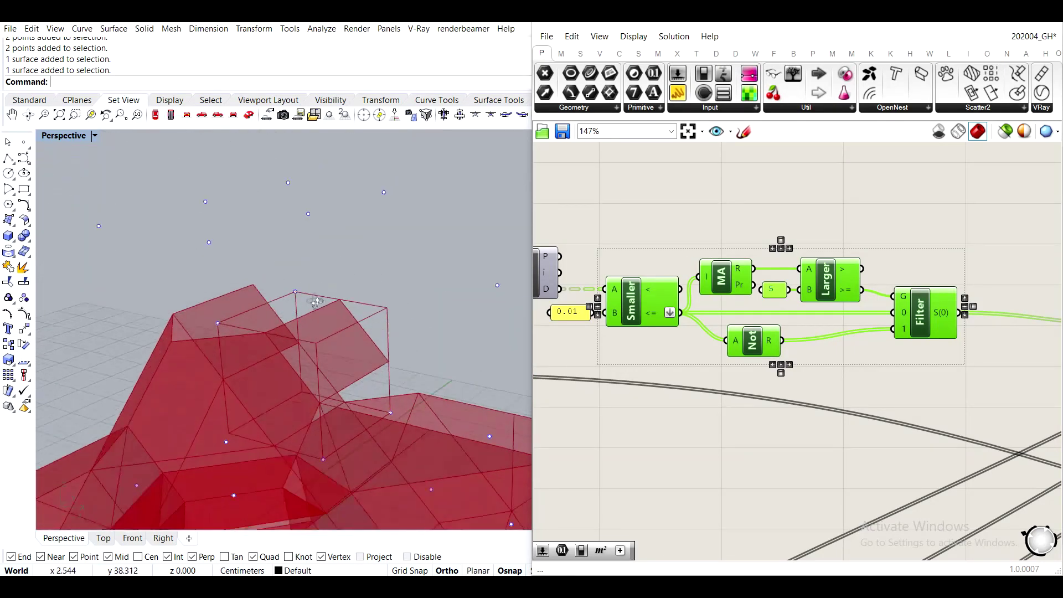
{"action": "scroll", "coordinate": [316, 302], "scroll_direction": "up", "scroll_amount": 1}
{"action": "scroll", "coordinate": [332, 299], "scroll_direction": "down", "scroll_amount": 4}
{"action": "scroll", "coordinate": [355, 294], "scroll_direction": "up", "scroll_amount": 4}
{"action": "right_click_drag", "start_coordinate": [366, 290], "coordinate": [360, 387]}
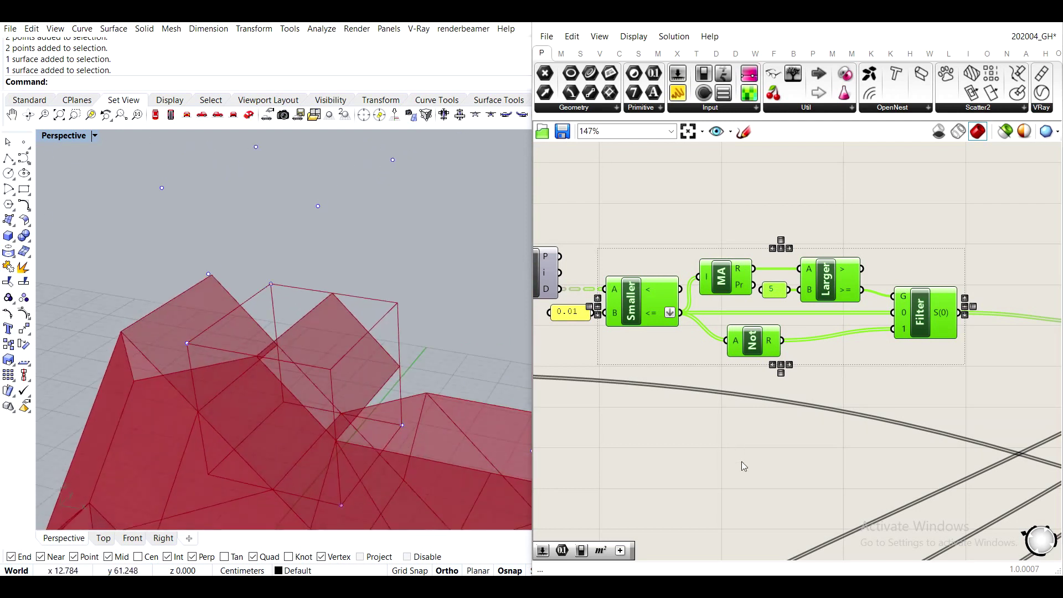
Turn on the preview of the Cocoon component.
{"action": "scroll", "coordinate": [734, 468], "scroll_direction": "down", "scroll_amount": 5}
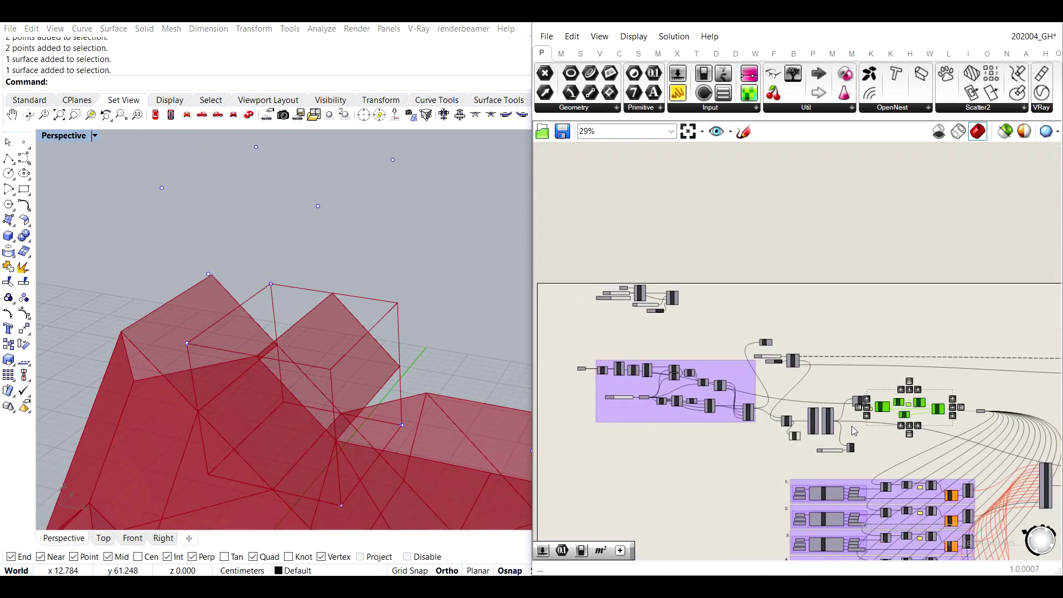
{"action": "scroll", "coordinate": [685, 291], "scroll_direction": "up", "scroll_amount": 4}
{"action": "middle_click", "coordinate": [743, 380]}
{"action": "left_click", "coordinate": [742, 315]}
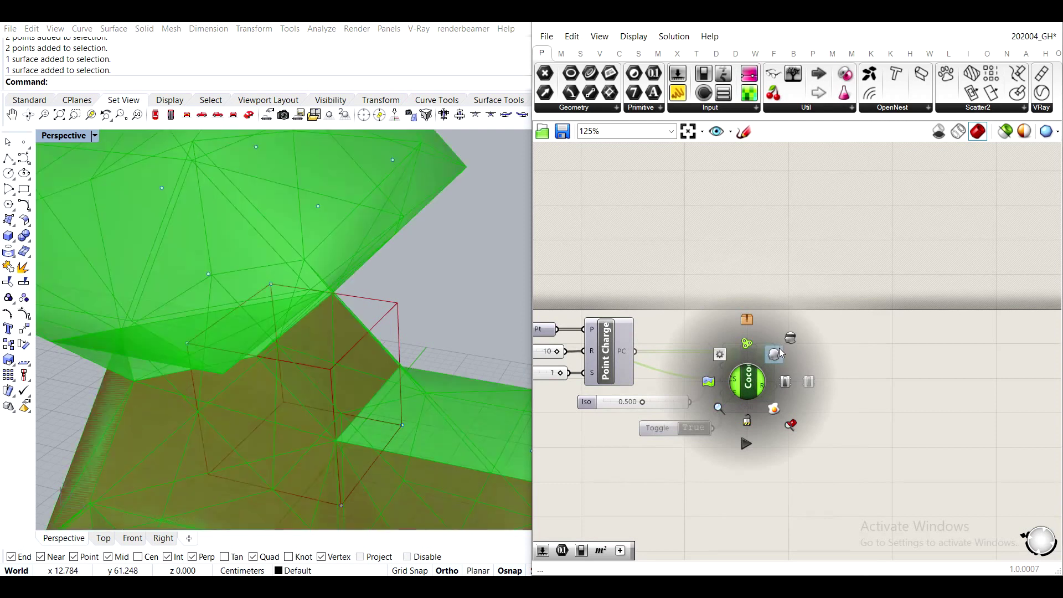
{"action": "left_click", "coordinate": [905, 358]}
Add a Custom Preview component and feed its geometry input from Cocoon's mesh output.
{"action": "double_click", "coordinate": [938, 377]}
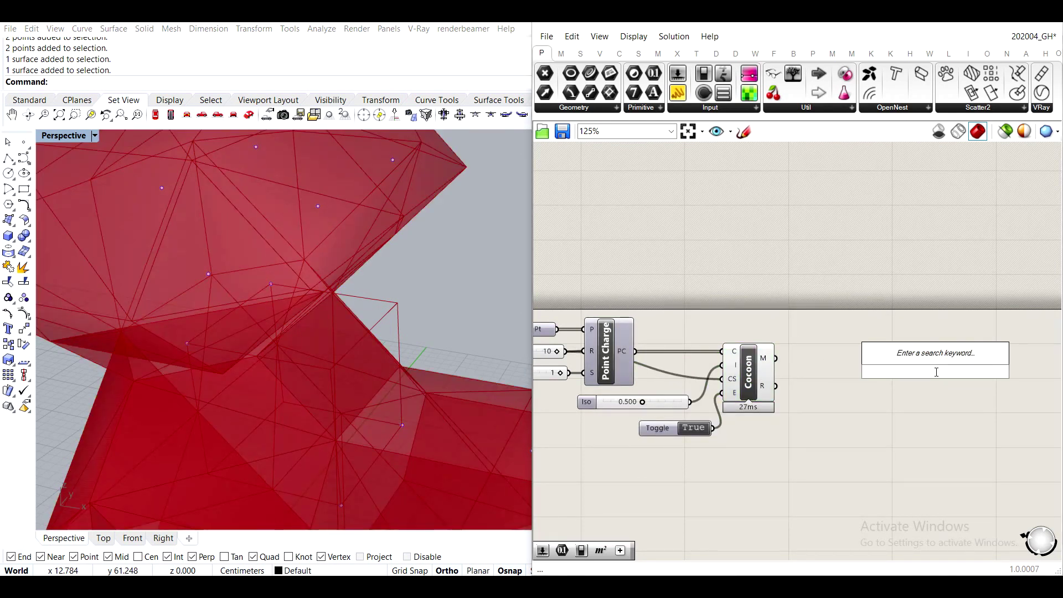
{"action": "type", "text": "custom pre"}
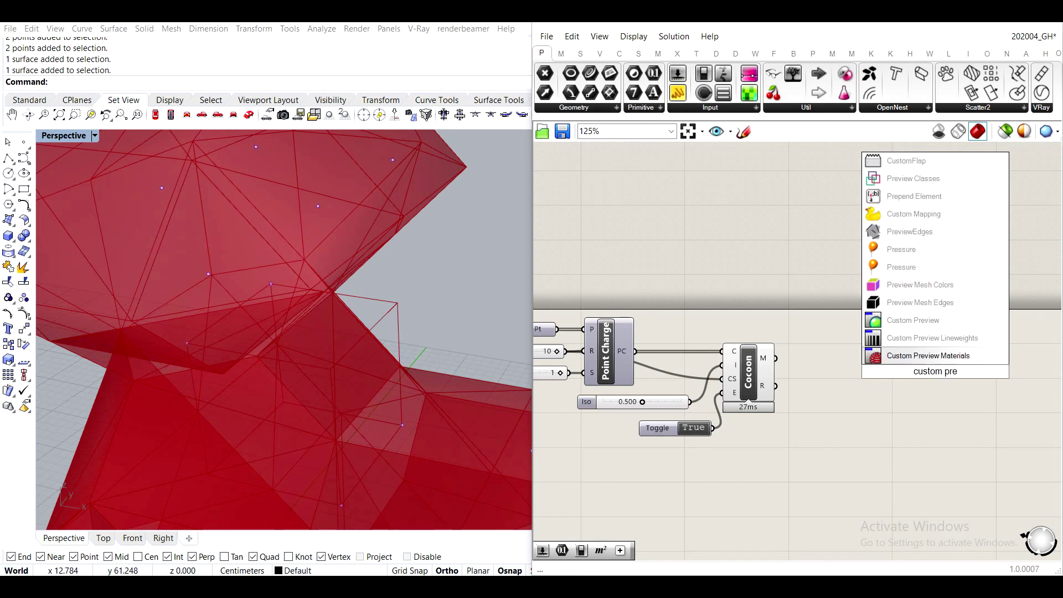
{"action": "left_click", "coordinate": [935, 322]}
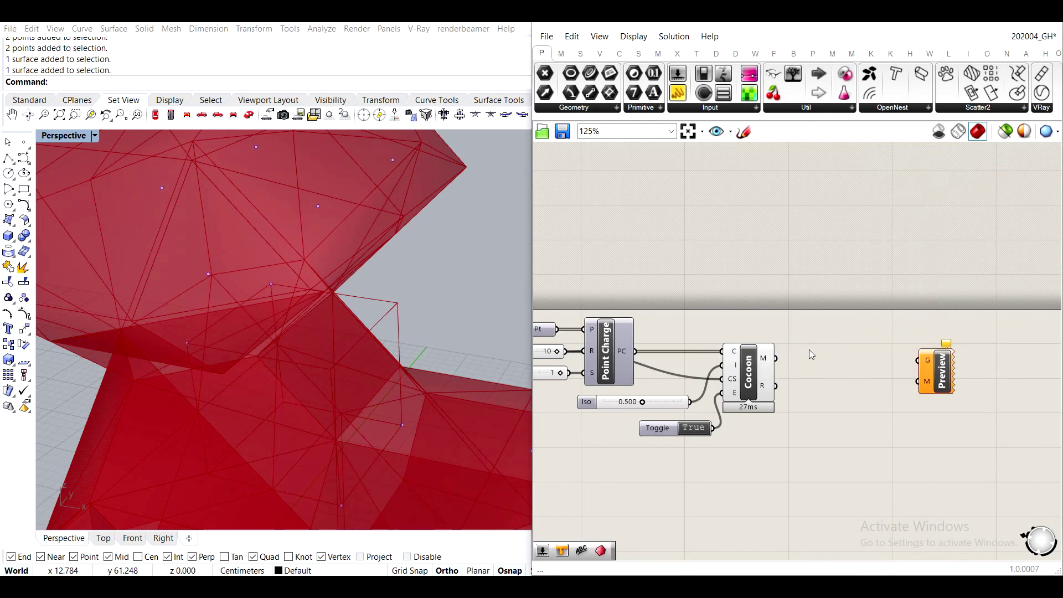
{"action": "left_click_drag", "start_coordinate": [776, 361], "coordinate": [936, 360]}
{"action": "left_click_drag", "start_coordinate": [777, 353], "coordinate": [918, 361]}
Turn off the Cocoon component's own preview so that only the Custom Preview displays its mesh.
{"action": "left_click", "coordinate": [743, 372]}
{"action": "middle_click", "coordinate": [741, 371]}
{"action": "left_click", "coordinate": [778, 340]}
{"action": "left_click", "coordinate": [889, 413]}
Add a Colour Swatch component and connect it to the material input of the Cocoon mesh's Custom Preview.
{"action": "right_click_drag", "start_coordinate": [886, 465], "coordinate": [821, 387]}
{"action": "double_click", "coordinate": [821, 384]}
{"action": "type", "text": "swa"}
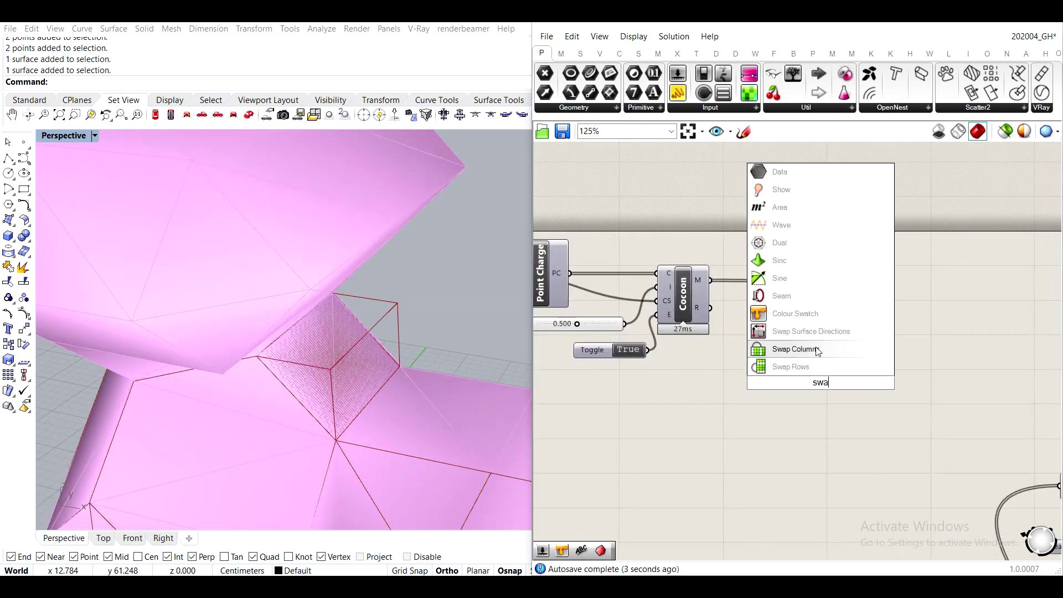
{"action": "left_click", "coordinate": [820, 314]}
{"action": "left_click_drag", "start_coordinate": [866, 308], "coordinate": [866, 304]}
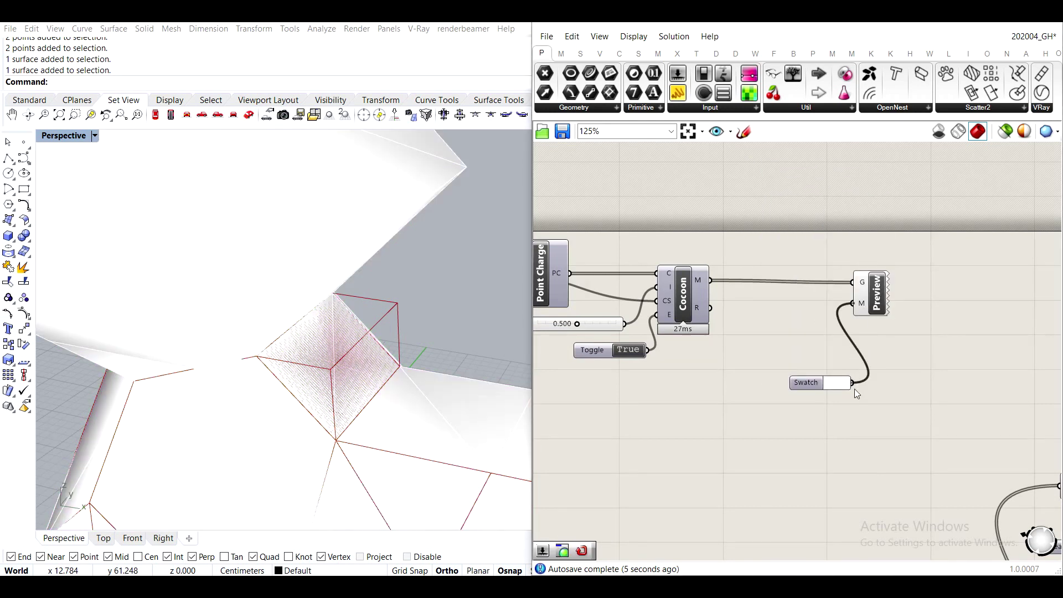
Lower the swatch's alpha to 111 for a translucent white and place the swatch beside the Custom Preview.
{"action": "left_click", "coordinate": [832, 386]}
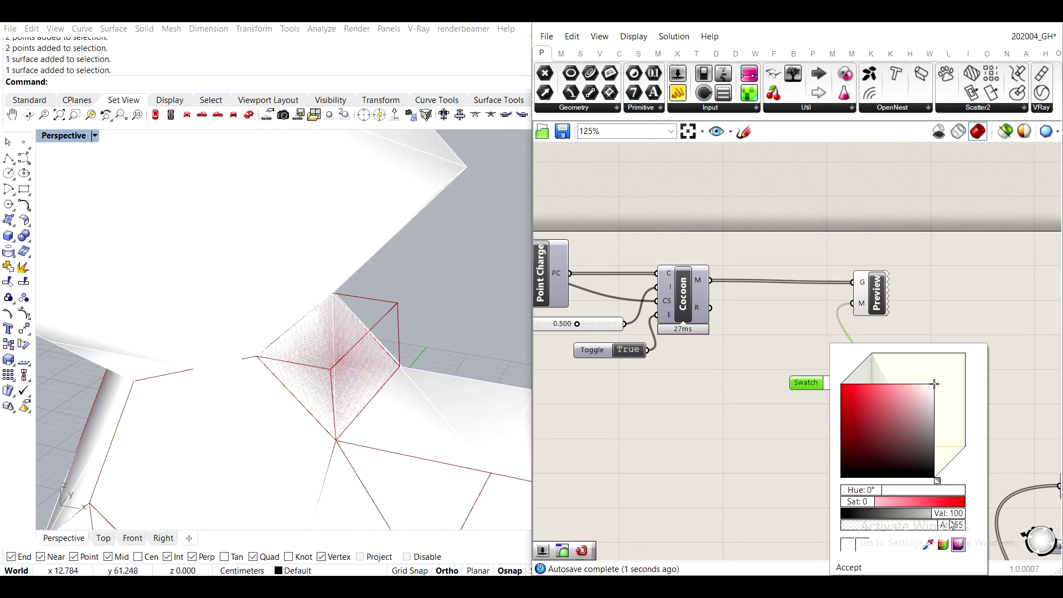
{"action": "left_click_drag", "start_coordinate": [950, 528], "coordinate": [892, 526]}
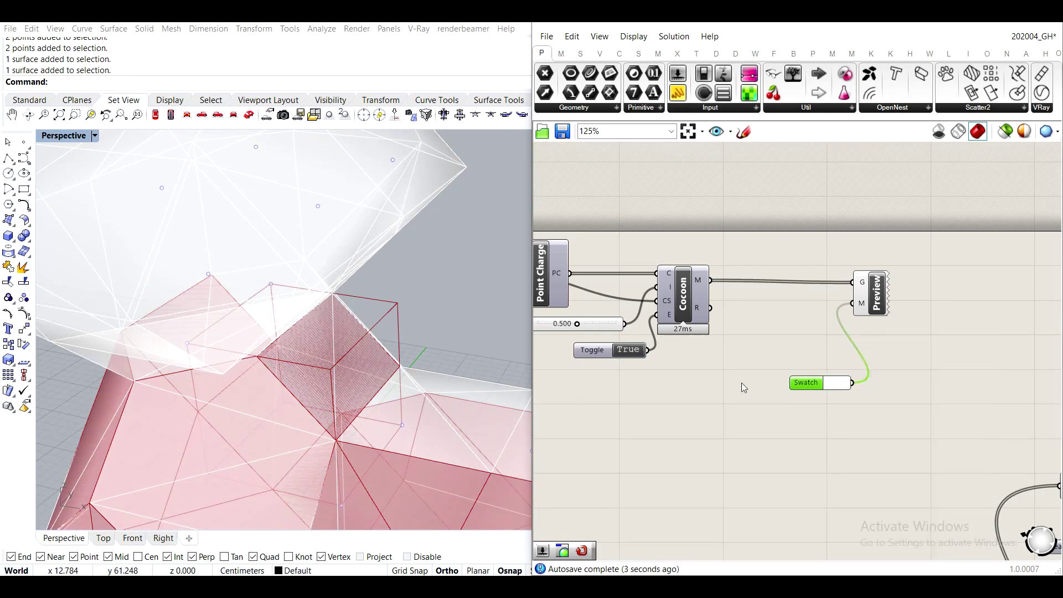
{"action": "left_click_drag", "start_coordinate": [818, 390], "coordinate": [789, 305]}
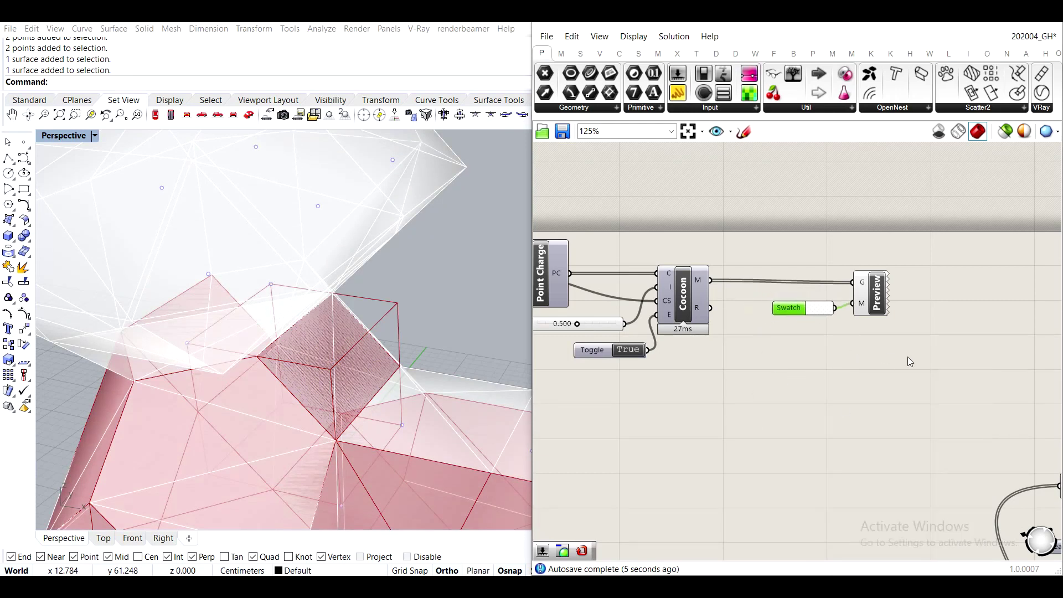
Copy the Colour Swatch and Custom Preview to the end of the definition and feed the copy's geometry from the final Brep container.
{"action": "left_click_drag", "start_coordinate": [908, 362], "coordinate": [799, 259]}
{"action": "scroll", "coordinate": [799, 259], "scroll_direction": "down", "scroll_amount": 8}
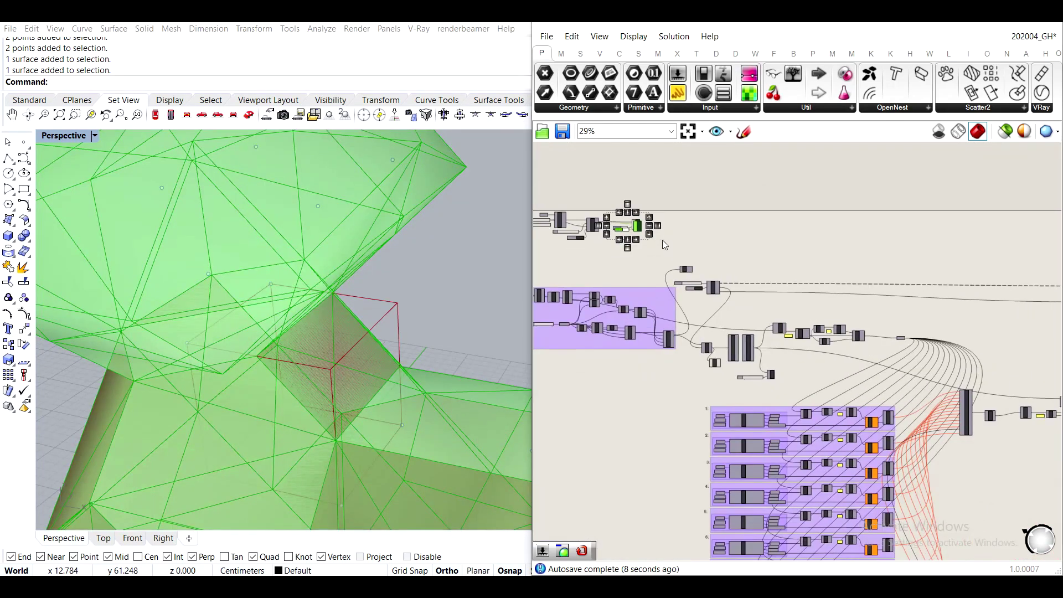
{"action": "scroll", "coordinate": [640, 237], "scroll_direction": "down", "scroll_amount": 2}
{"action": "left_click_drag", "start_coordinate": [640, 232], "coordinate": [955, 278]}
{"action": "scroll", "coordinate": [1017, 308], "scroll_direction": "up", "scroll_amount": 6}
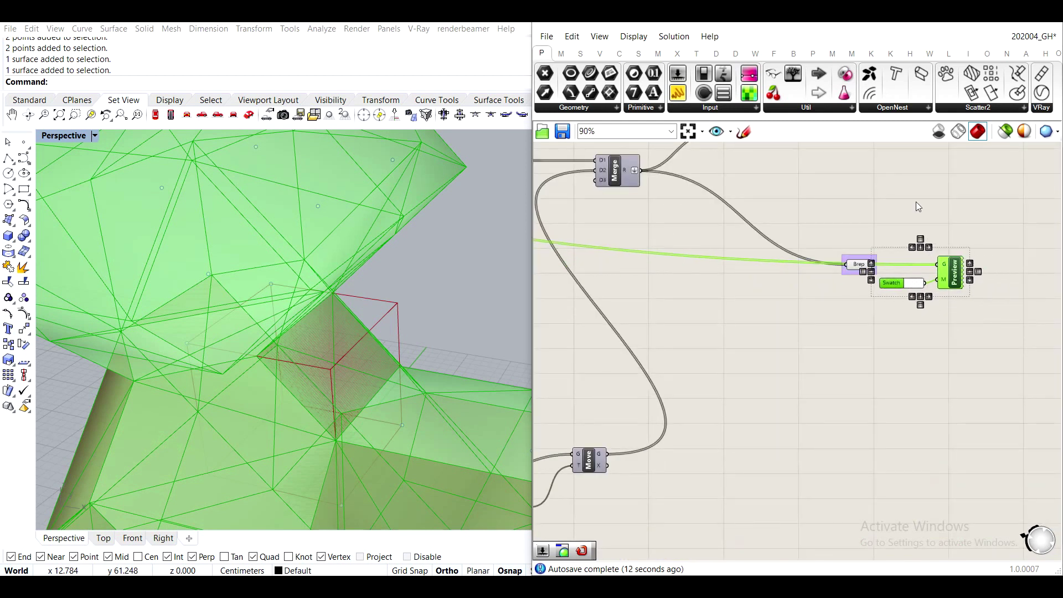
{"action": "left_click", "coordinate": [903, 236]}
{"action": "scroll", "coordinate": [897, 241], "scroll_direction": "up", "scroll_amount": 3}
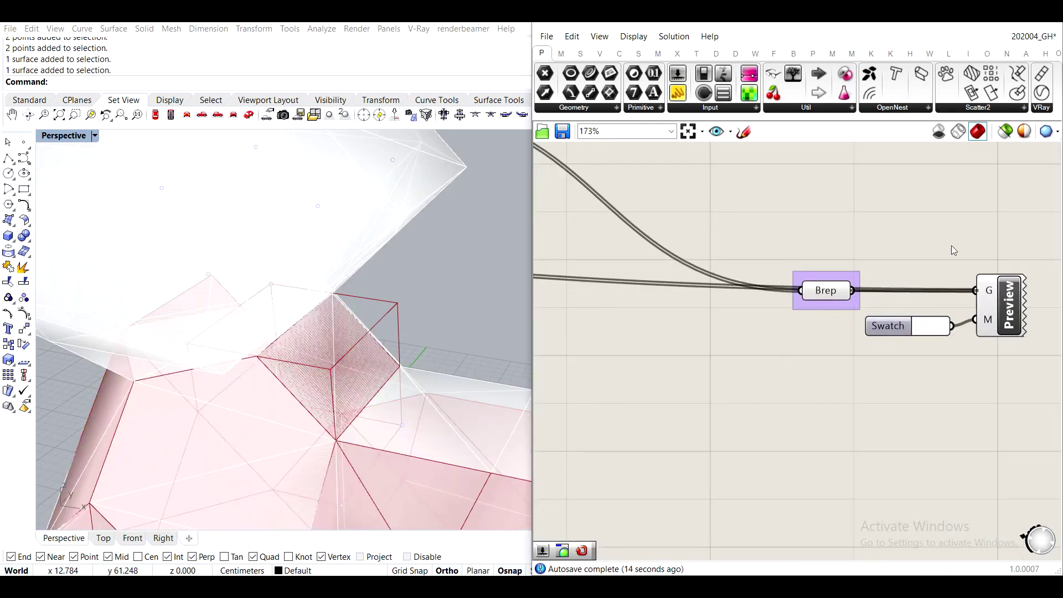
Turn off the final Brep container's own preview so only the copied Custom Preview displays its geometry.
{"action": "left_click", "coordinate": [827, 288]}
{"action": "scroll", "coordinate": [827, 288], "scroll_direction": "up", "scroll_amount": 1}
{"action": "middle_click", "coordinate": [827, 288]}
{"action": "left_click", "coordinate": [871, 237]}
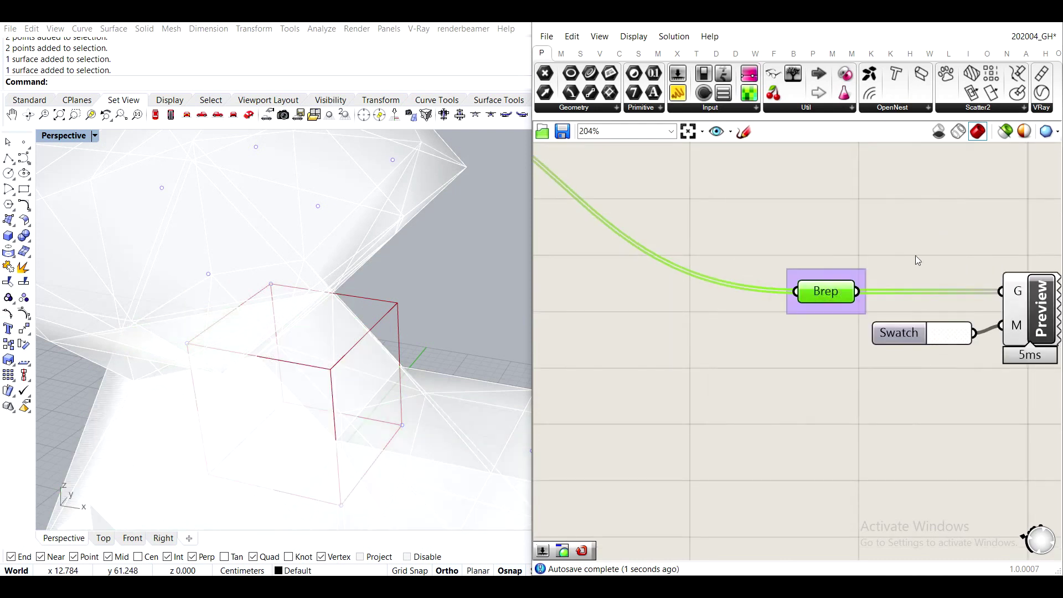
{"action": "left_click", "coordinate": [917, 259]}
Set the copied swatch to a turquoise with hue 186°, saturation 100 and value 69.
{"action": "left_click", "coordinate": [936, 335]}
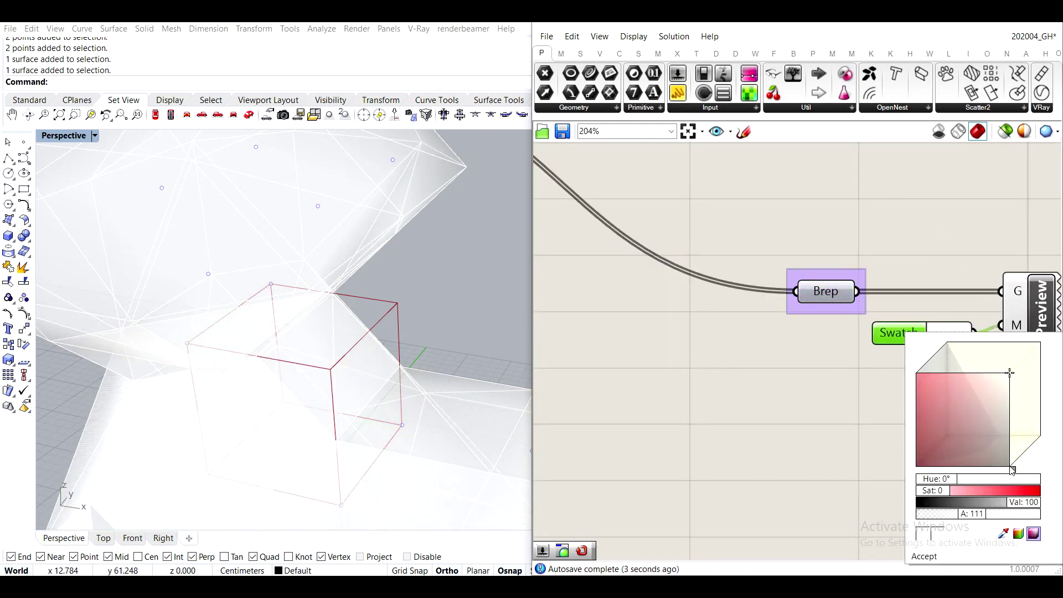
{"action": "left_click_drag", "start_coordinate": [1013, 473], "coordinate": [1029, 453]}
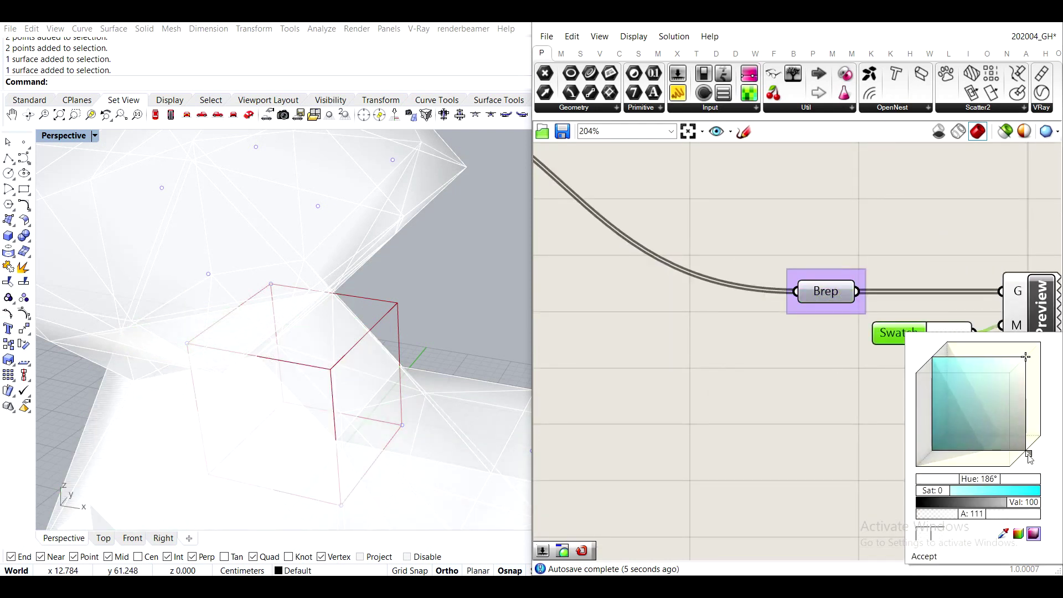
{"action": "left_click", "coordinate": [967, 384]}
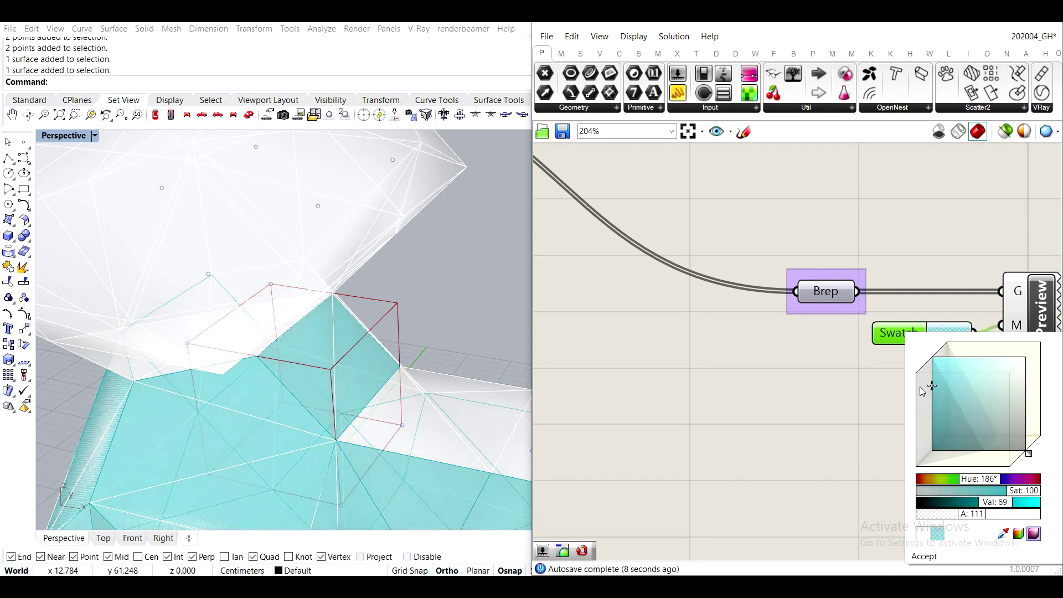
Delete the Repeat slider, restart the loop driven by the list length, and move the List Length component beside Loop Start.
{"action": "scroll", "coordinate": [344, 262], "scroll_direction": "down", "scroll_amount": 10}
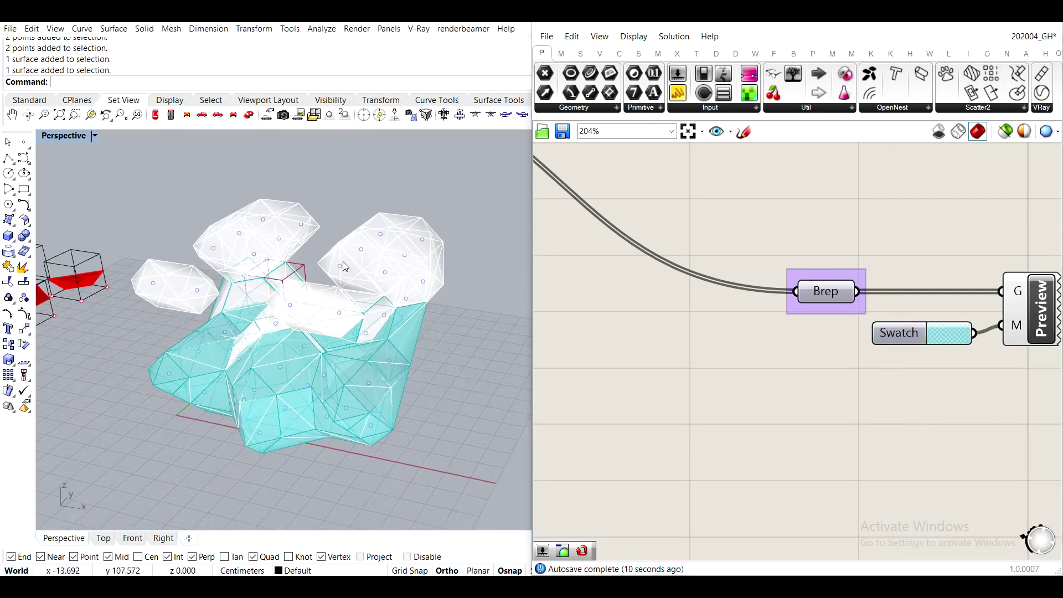
{"action": "scroll", "coordinate": [343, 274], "scroll_direction": "up", "scroll_amount": 2}
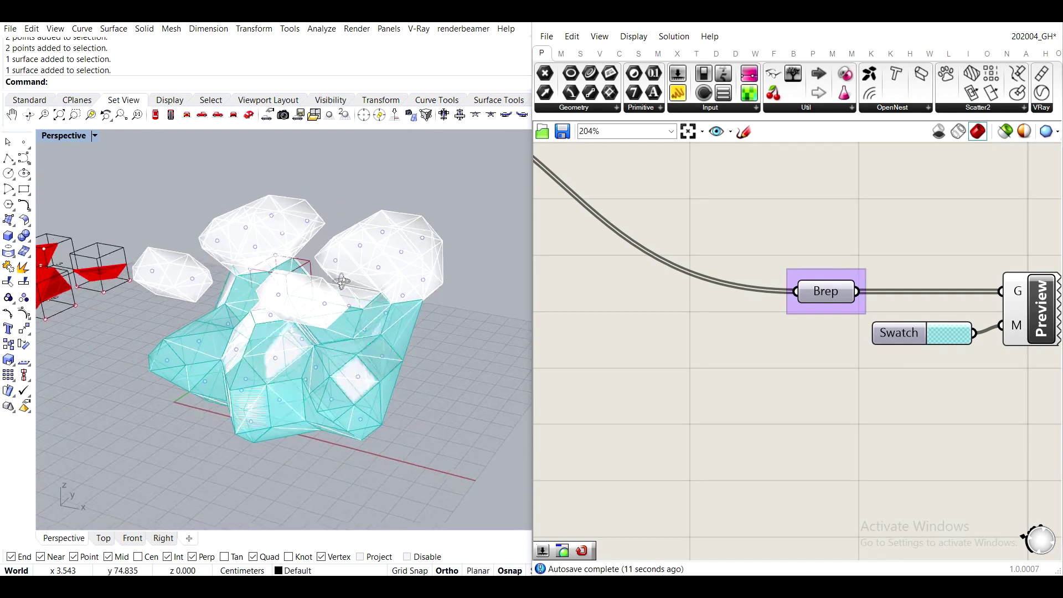
{"action": "scroll", "coordinate": [742, 256], "scroll_direction": "down", "scroll_amount": 6}
{"action": "scroll", "coordinate": [704, 304], "scroll_direction": "up", "scroll_amount": 5}
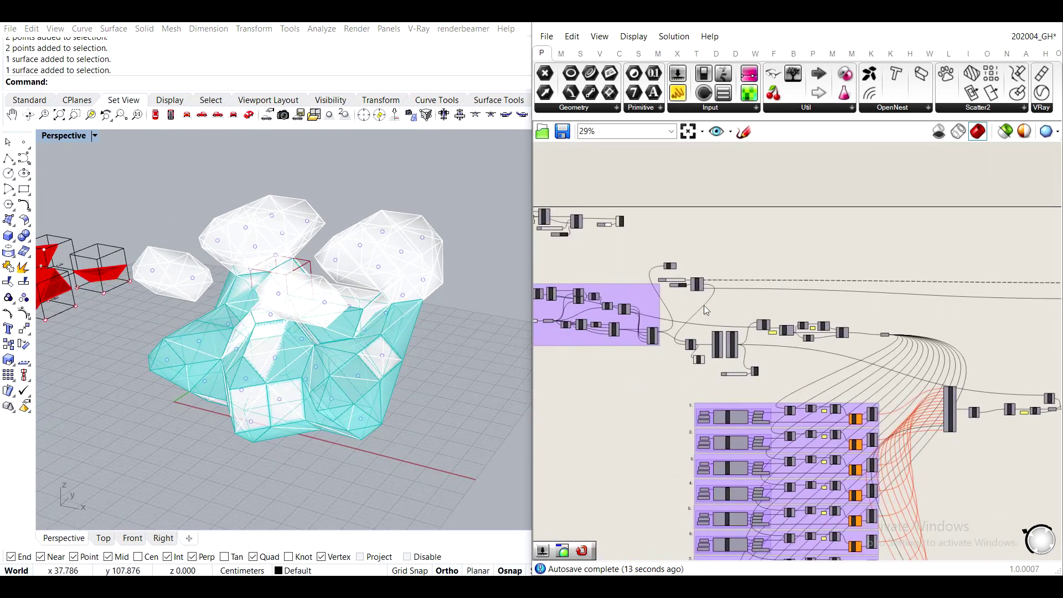
{"action": "left_click_drag", "start_coordinate": [810, 300], "coordinate": [819, 309]}
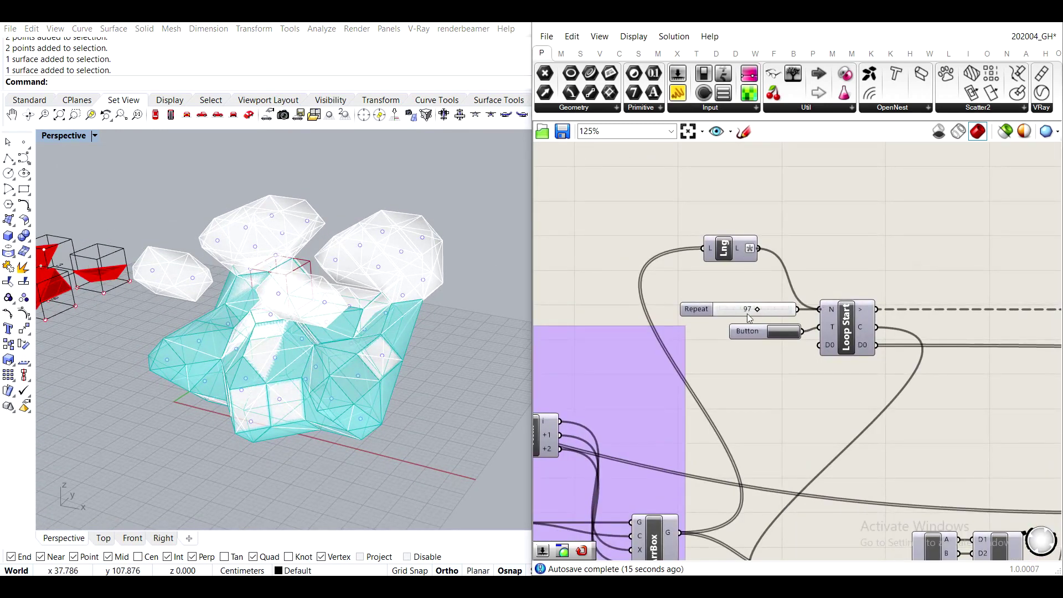
{"action": "left_click", "coordinate": [769, 313]}
{"action": "key", "text": "Delete"}
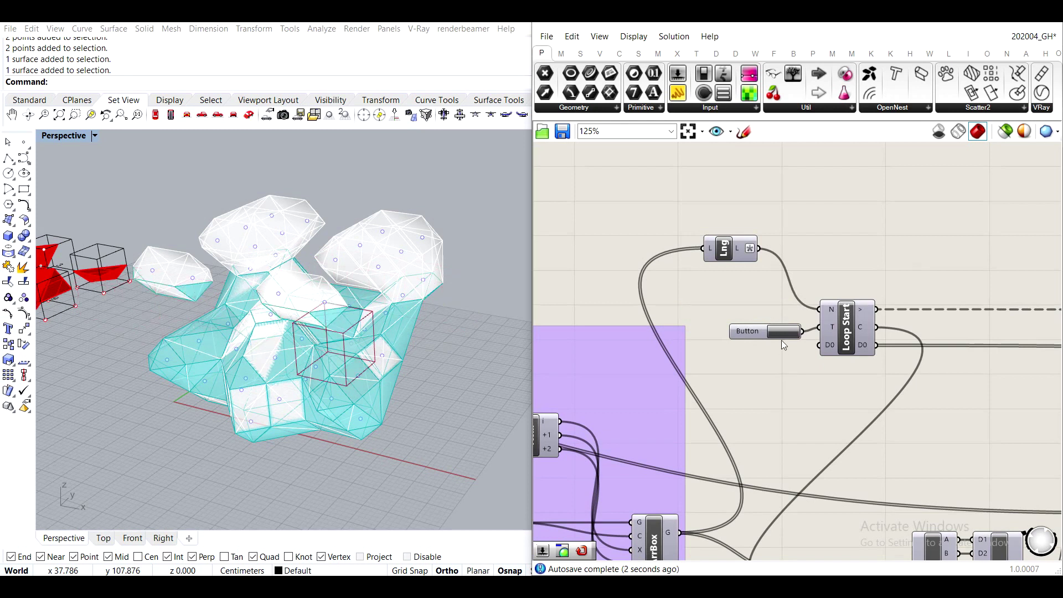
{"action": "left_click", "coordinate": [782, 335]}
{"action": "left_click_drag", "start_coordinate": [741, 246], "coordinate": [791, 306]}
Examine the looped geometry from several sides against the white Cocoon mesh as the loop runs.
{"action": "right_click_drag", "start_coordinate": [409, 352], "coordinate": [383, 313]}
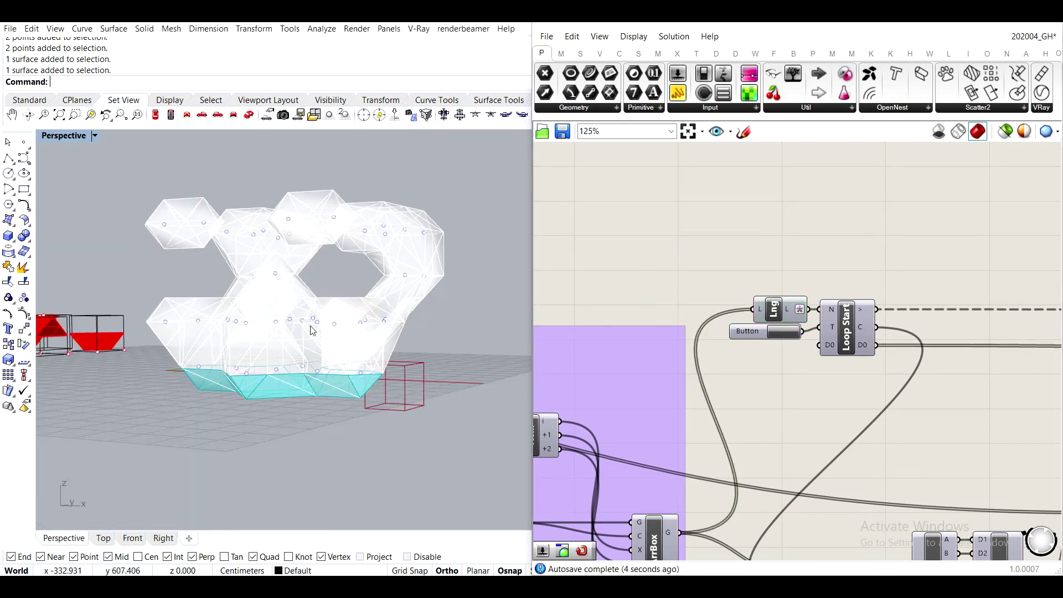
{"action": "scroll", "coordinate": [318, 339], "scroll_direction": "up", "scroll_amount": 5}
{"action": "scroll", "coordinate": [319, 339], "scroll_direction": "down", "scroll_amount": 5}
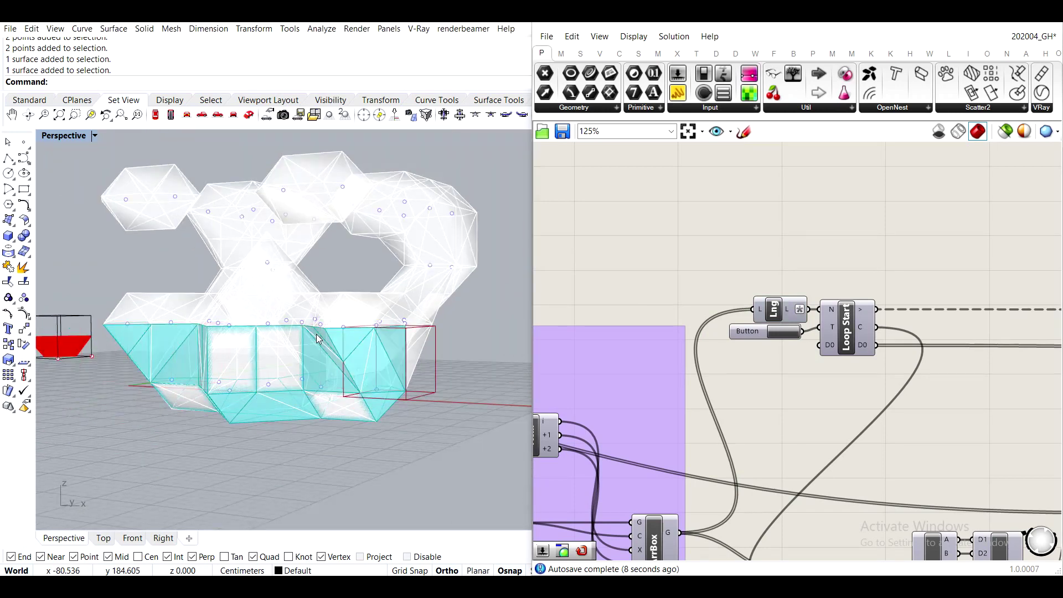
{"action": "right_click_drag", "start_coordinate": [319, 339], "coordinate": [376, 401]}
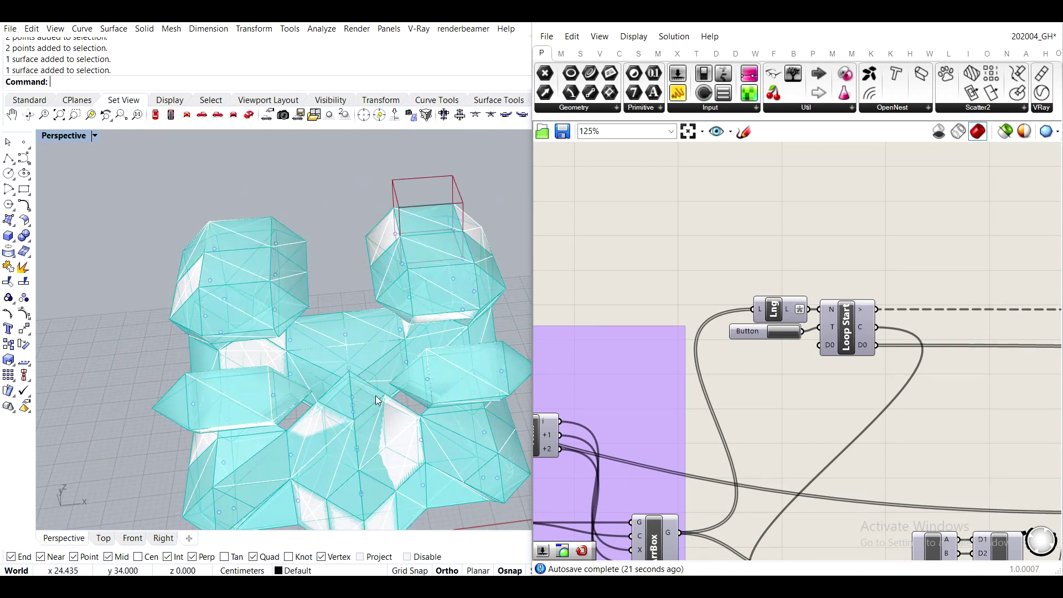
{"action": "scroll", "coordinate": [231, 311], "scroll_direction": "down", "scroll_amount": 7}
{"action": "right_click_drag", "start_coordinate": [231, 311], "coordinate": [303, 299]}
{"action": "scroll", "coordinate": [328, 268], "scroll_direction": "down", "scroll_amount": 5}
{"action": "scroll", "coordinate": [287, 275], "scroll_direction": "up", "scroll_amount": 5}
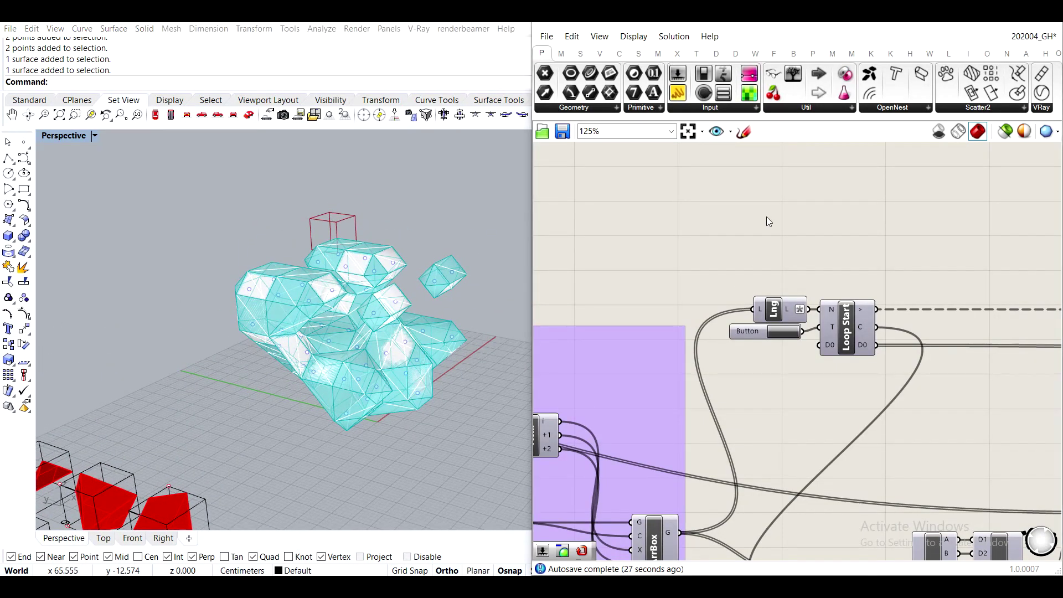
Delete the Cocoon mesh's Custom Preview and Colour Swatch, and inspect the looped geometry on its own from several sides.
{"action": "scroll", "coordinate": [811, 290], "scroll_direction": "down", "scroll_amount": 9}
{"action": "scroll", "coordinate": [779, 273], "scroll_direction": "up", "scroll_amount": 3}
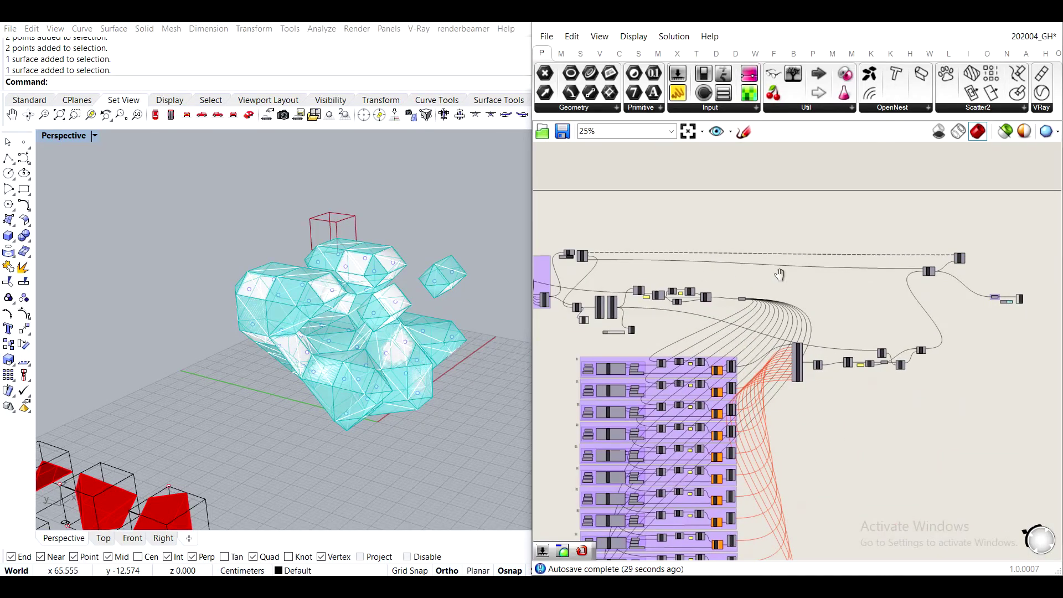
{"action": "left_click_drag", "start_coordinate": [711, 250], "coordinate": [648, 200]}
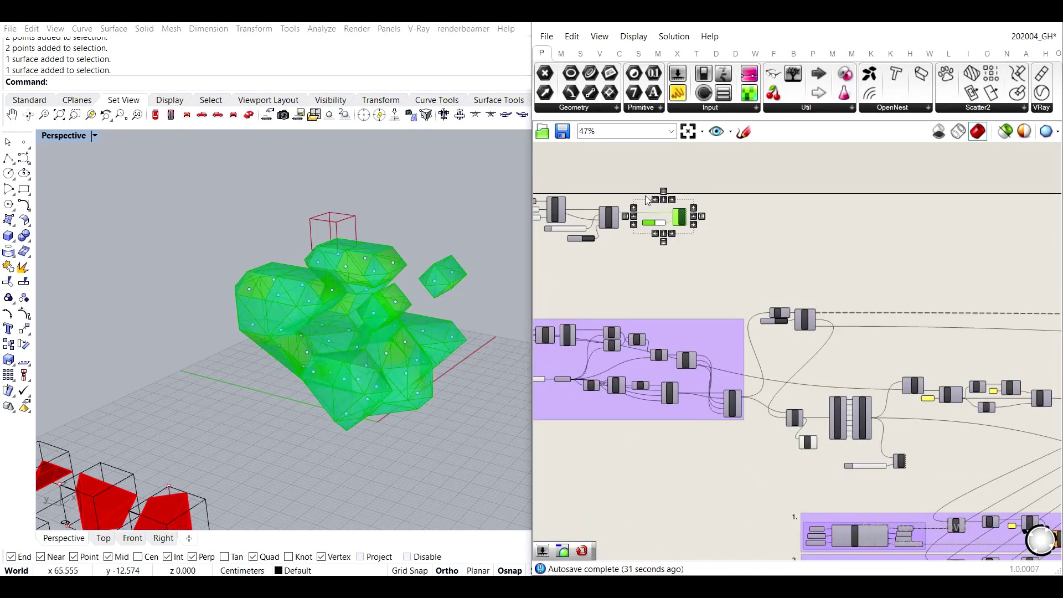
{"action": "left_click", "coordinate": [646, 195]}
{"action": "scroll", "coordinate": [646, 195], "scroll_direction": "down", "scroll_amount": 2}
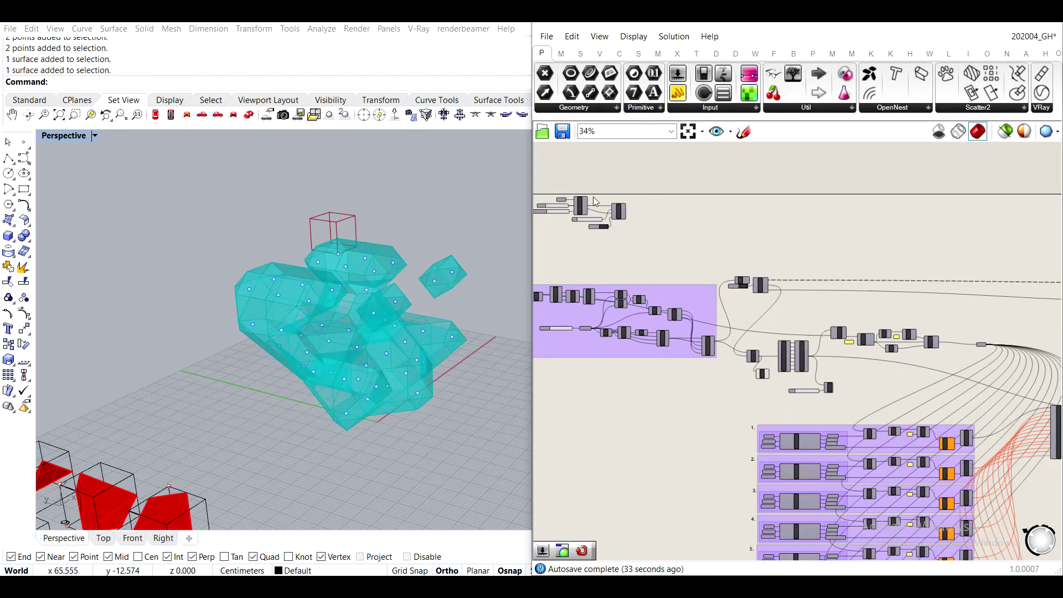
{"action": "right_click_drag", "start_coordinate": [392, 331], "coordinate": [239, 358]}
{"action": "scroll", "coordinate": [584, 216], "scroll_direction": "up", "scroll_amount": 3}
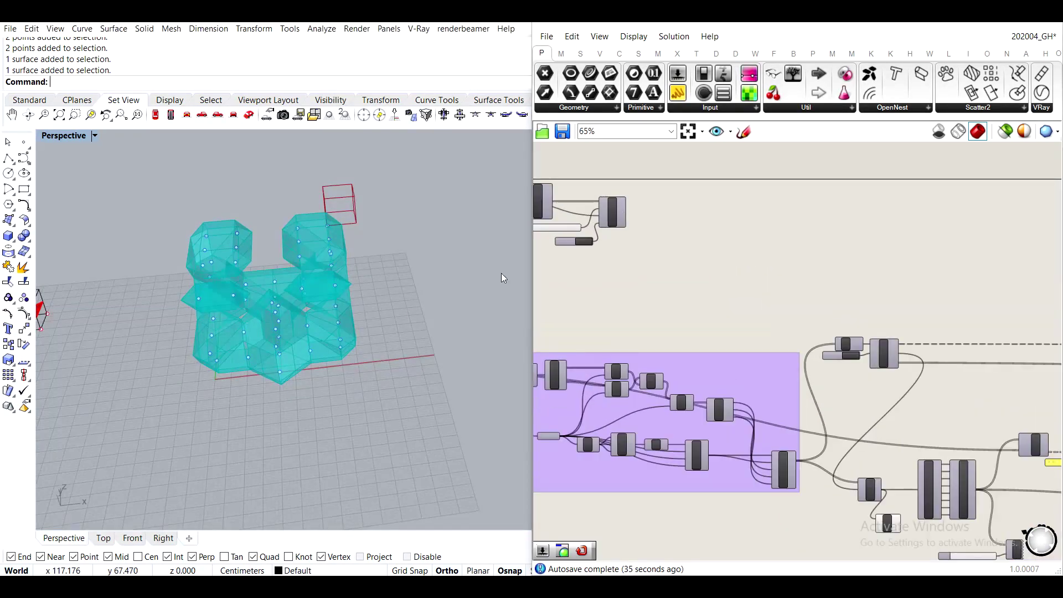
{"action": "right_click_drag", "start_coordinate": [501, 275], "coordinate": [393, 347]}
{"action": "scroll", "coordinate": [430, 302], "scroll_direction": "up", "scroll_amount": 5}
{"action": "right_click_drag", "start_coordinate": [346, 308], "coordinate": [308, 260]}
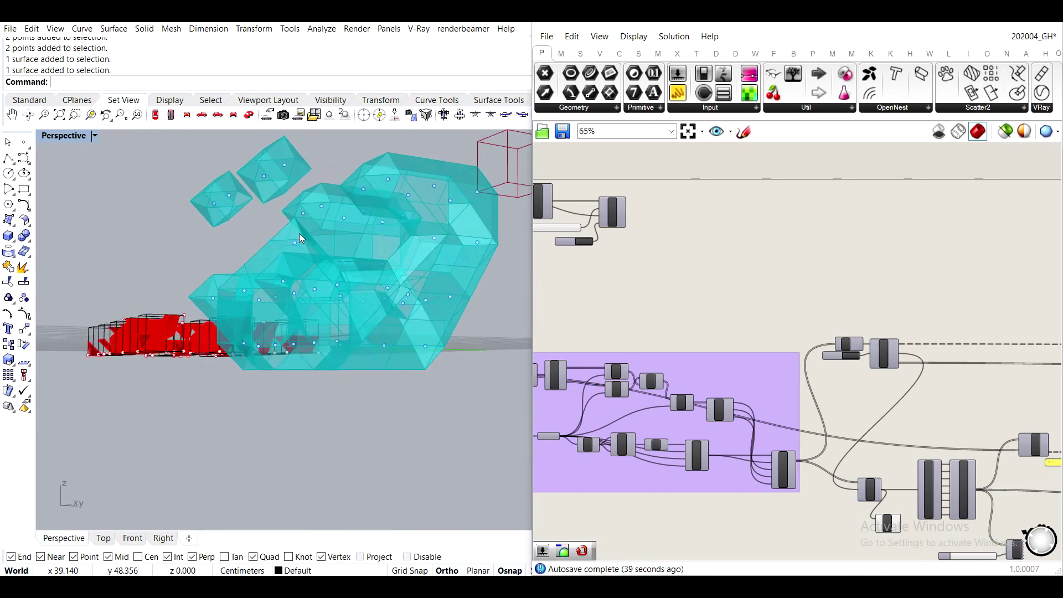
Add a Brep Join fed by the final Brep container and read its joined breps in a Panel.
{"action": "scroll", "coordinate": [740, 283], "scroll_direction": "down", "scroll_amount": 9}
{"action": "right_click_drag", "start_coordinate": [853, 327], "coordinate": [684, 310]}
{"action": "scroll", "coordinate": [689, 292], "scroll_direction": "up", "scroll_amount": 4}
{"action": "scroll", "coordinate": [631, 349], "scroll_direction": "up", "scroll_amount": 6}
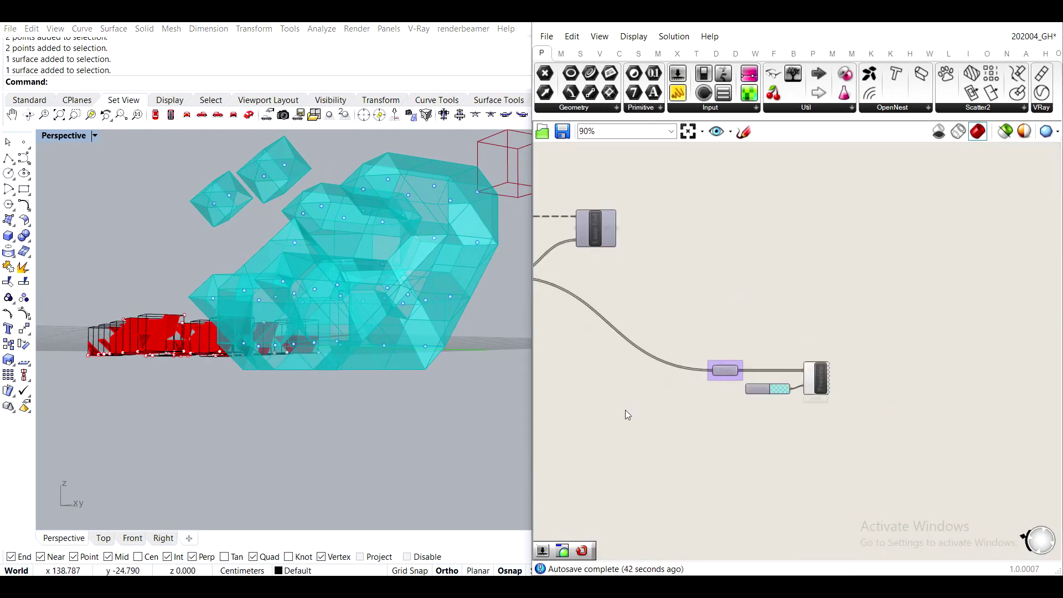
{"action": "double_click", "coordinate": [719, 289]}
{"action": "type", "text": "join"}
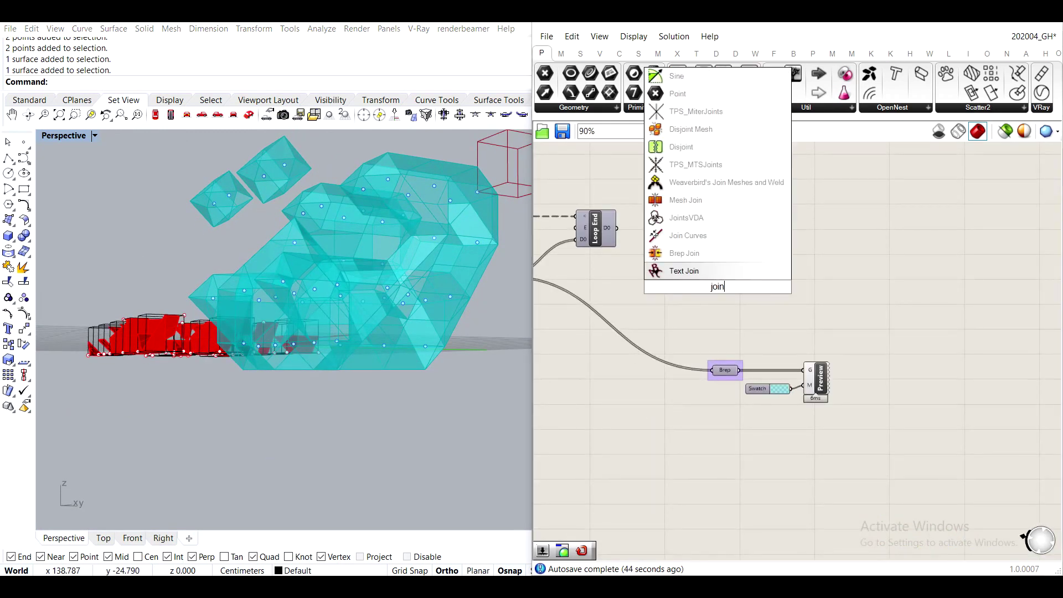
{"action": "left_click", "coordinate": [712, 253]}
{"action": "left_click_drag", "start_coordinate": [743, 370], "coordinate": [796, 305]}
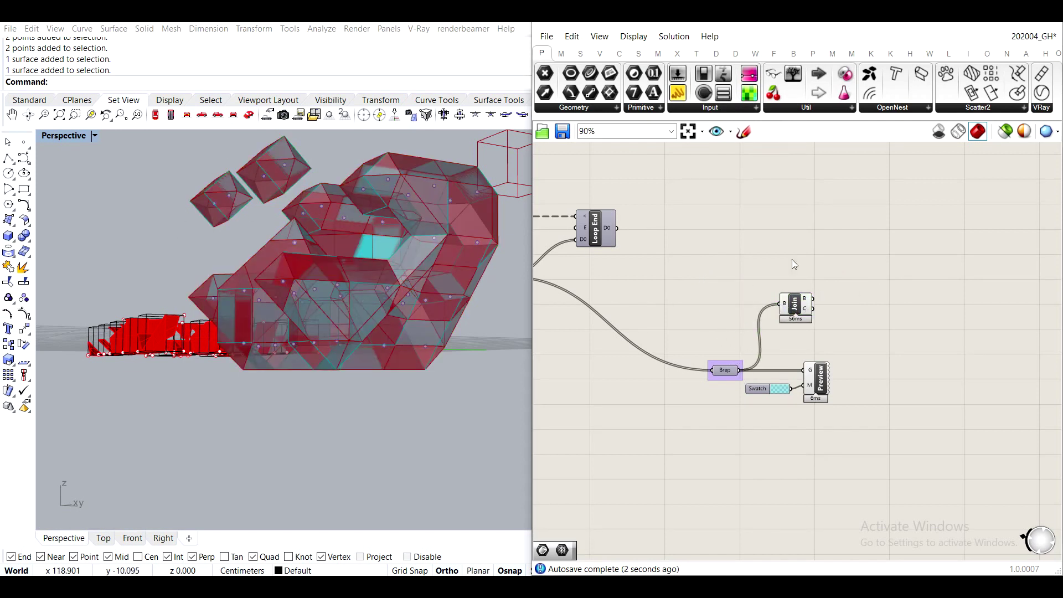
{"action": "left_click_drag", "start_coordinate": [866, 270], "coordinate": [830, 280]}
{"action": "scroll", "coordinate": [853, 259], "scroll_direction": "up", "scroll_amount": 3}
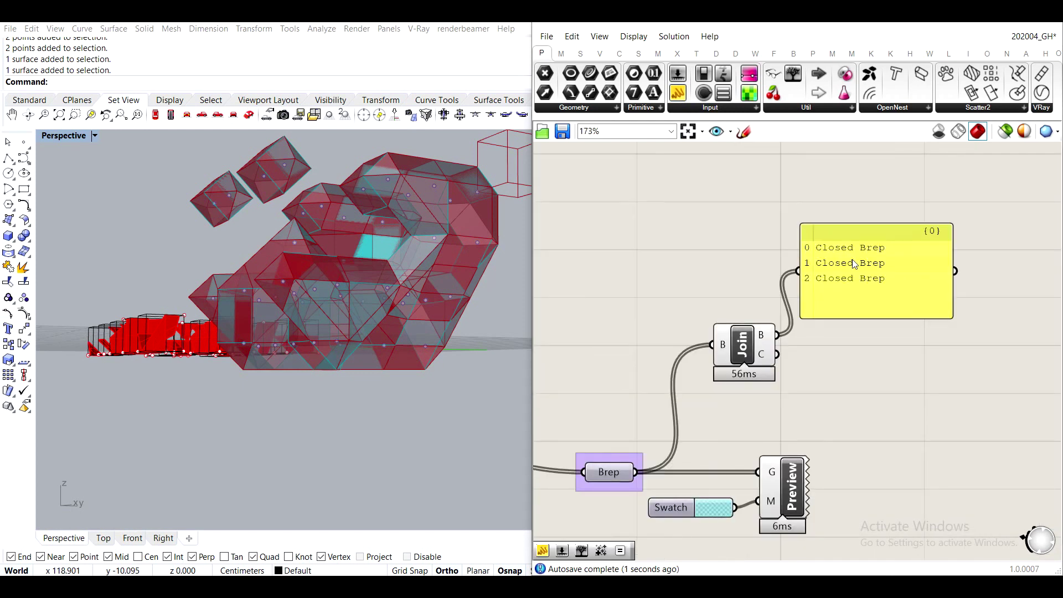
Delete the Panel and the Brep Join component.
{"action": "left_click", "coordinate": [854, 263]}
{"action": "key", "text": "Delete"}
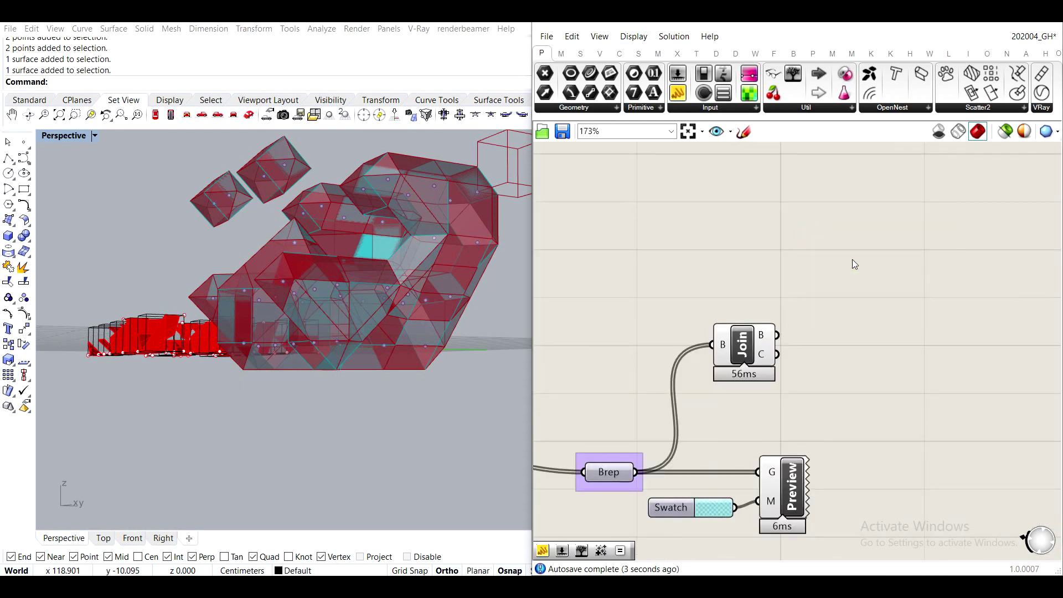
{"action": "left_click", "coordinate": [727, 358]}
{"action": "key", "text": "Delete"}
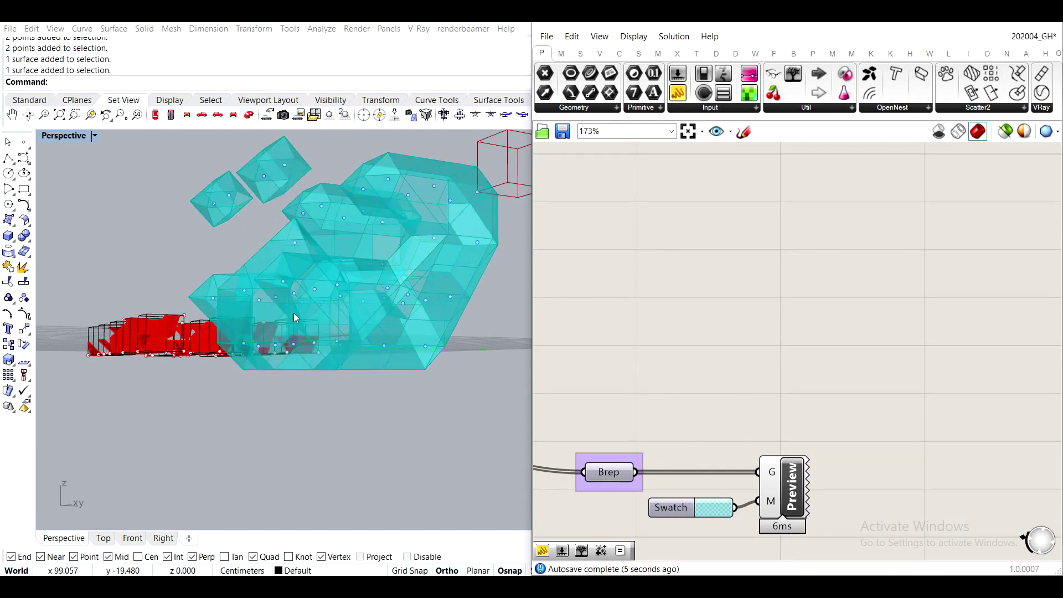
Move the Brep container with its Colour Swatch and Custom Preview closer to the Merge component.
{"action": "right_click_drag", "start_coordinate": [294, 318], "coordinate": [344, 385]}
{"action": "scroll", "coordinate": [809, 396], "scroll_direction": "down", "scroll_amount": 4}
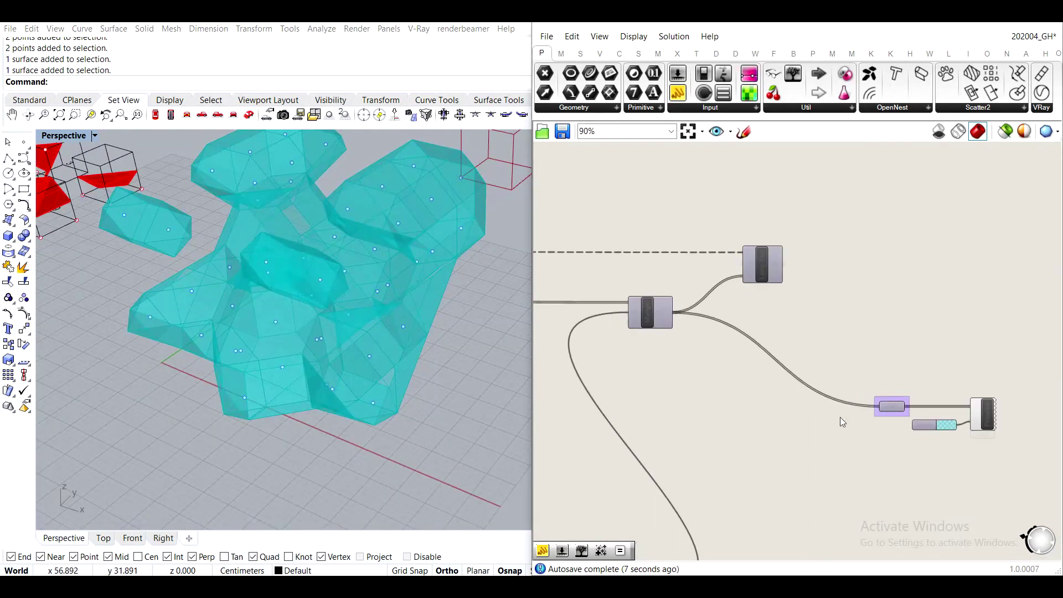
{"action": "scroll", "coordinate": [843, 422], "scroll_direction": "up", "scroll_amount": 1}
{"action": "left_click", "coordinate": [935, 418]}
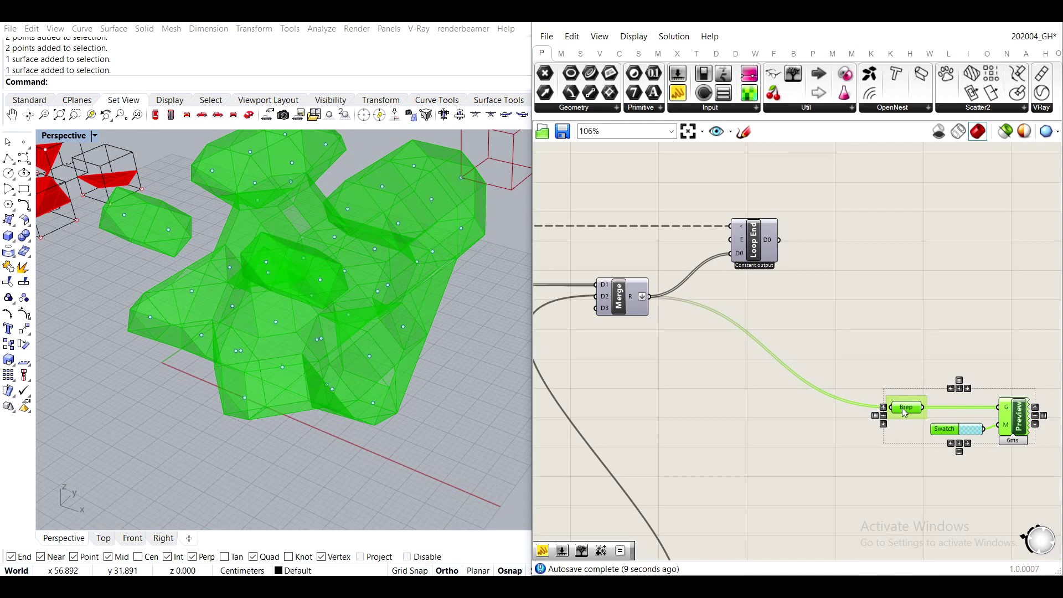
{"action": "left_click_drag", "start_coordinate": [903, 413], "coordinate": [860, 370]}
{"action": "left_click", "coordinate": [787, 366]}
Duplicate the border of the triangular surface in tile 1.
{"action": "right_click_drag", "start_coordinate": [305, 267], "coordinate": [460, 348]}
{"action": "scroll", "coordinate": [353, 334], "scroll_direction": "down", "scroll_amount": 5}
{"action": "scroll", "coordinate": [200, 289], "scroll_direction": "up", "scroll_amount": 5}
{"action": "right_click_drag", "start_coordinate": [200, 292], "coordinate": [249, 337]}
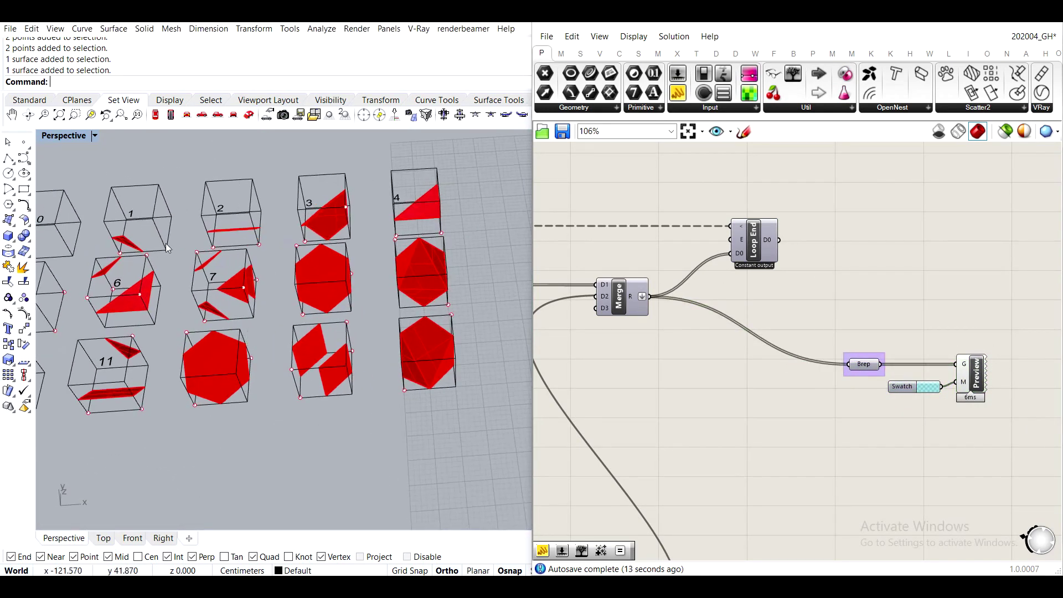
{"action": "right_click_drag", "start_coordinate": [166, 244], "coordinate": [279, 273], "text": "shift"}
{"action": "scroll", "coordinate": [279, 274], "scroll_direction": "up", "scroll_amount": 3}
{"action": "scroll", "coordinate": [279, 273], "scroll_direction": "up", "scroll_amount": 2}
{"action": "scroll", "coordinate": [254, 374], "scroll_direction": "up", "scroll_amount": 3}
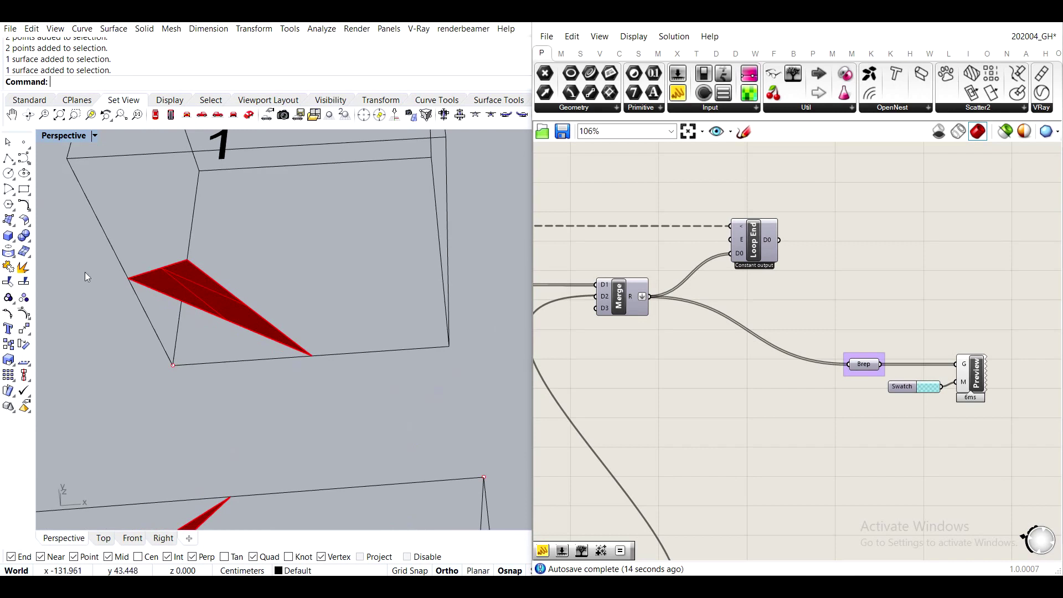
{"action": "left_click", "coordinate": [9, 237]}
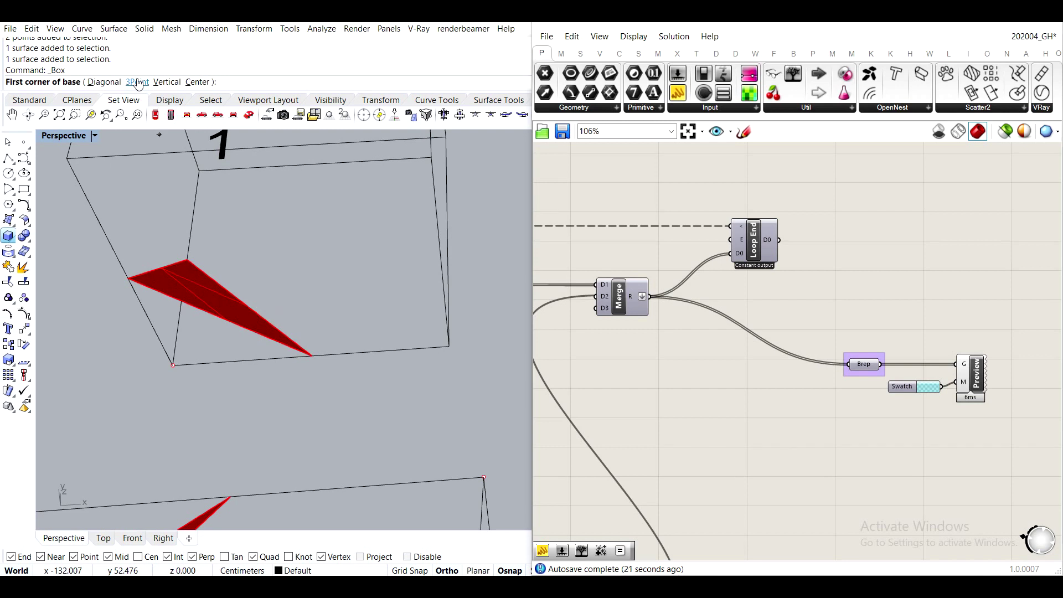
{"action": "key", "text": "Escape"}
{"action": "left_click", "coordinate": [201, 294]}
{"action": "type", "text": "DupBorder"}
{"action": "key", "text": "Return"}
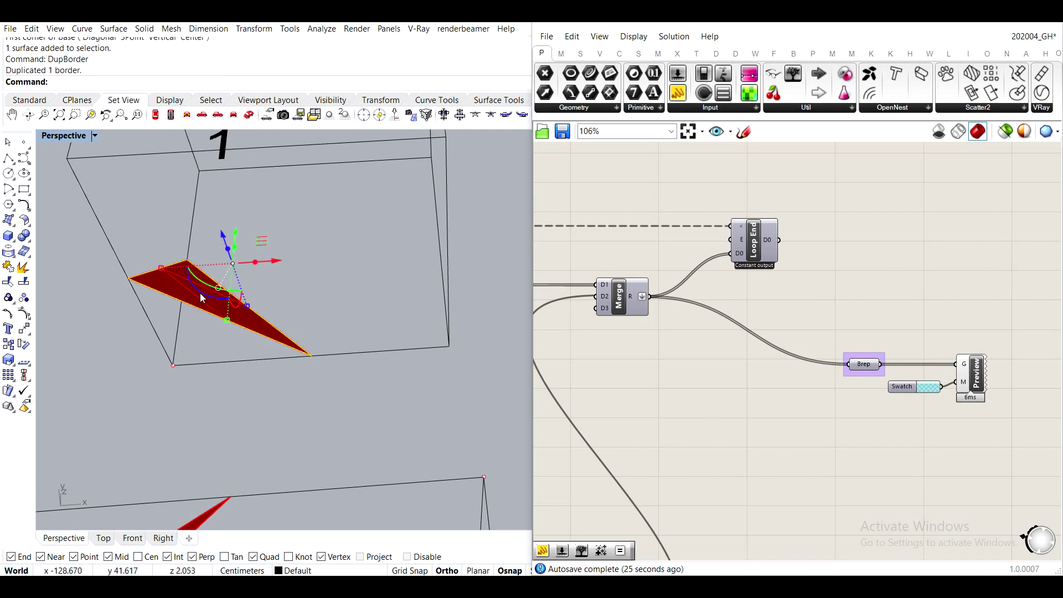
Offset the duplicated border curve by 1 cm toward the inside of tile 1's triangular surface.
{"action": "type", "text": "Offset"}
{"action": "key", "text": "Return"}
{"action": "scroll", "coordinate": [201, 293], "scroll_direction": "up", "scroll_amount": 2}
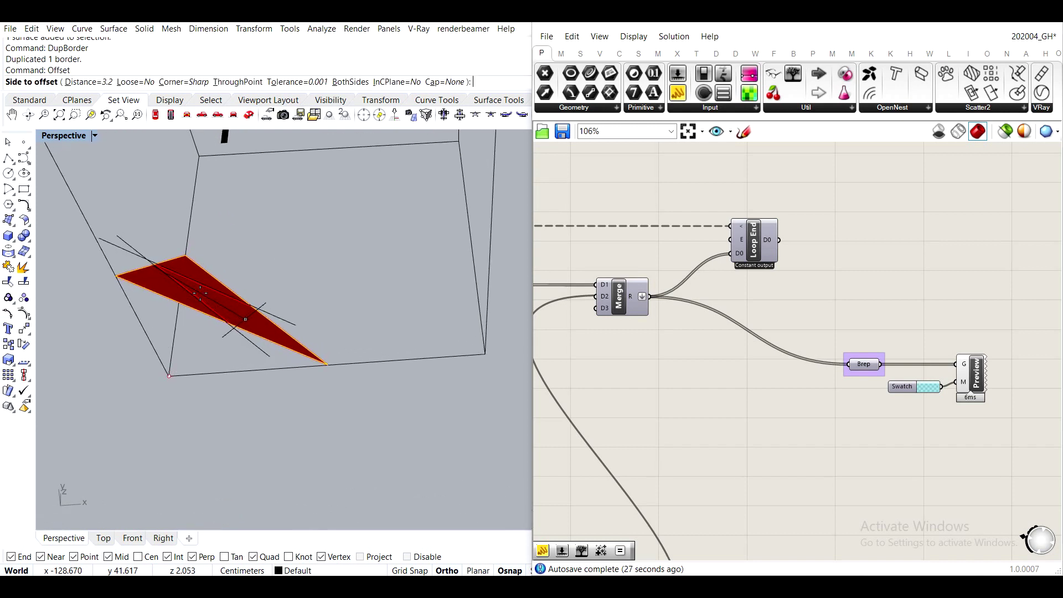
{"action": "scroll", "coordinate": [201, 293], "scroll_direction": "down", "scroll_amount": 1}
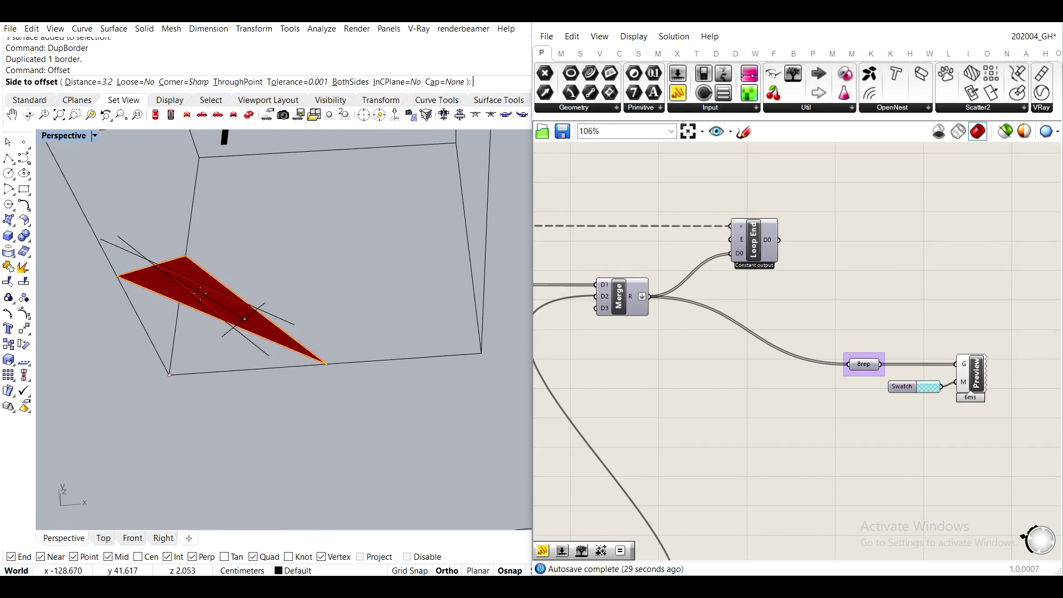
{"action": "type", "text": "1"}
{"action": "key", "text": "Return"}
{"action": "left_click", "coordinate": [181, 284]}
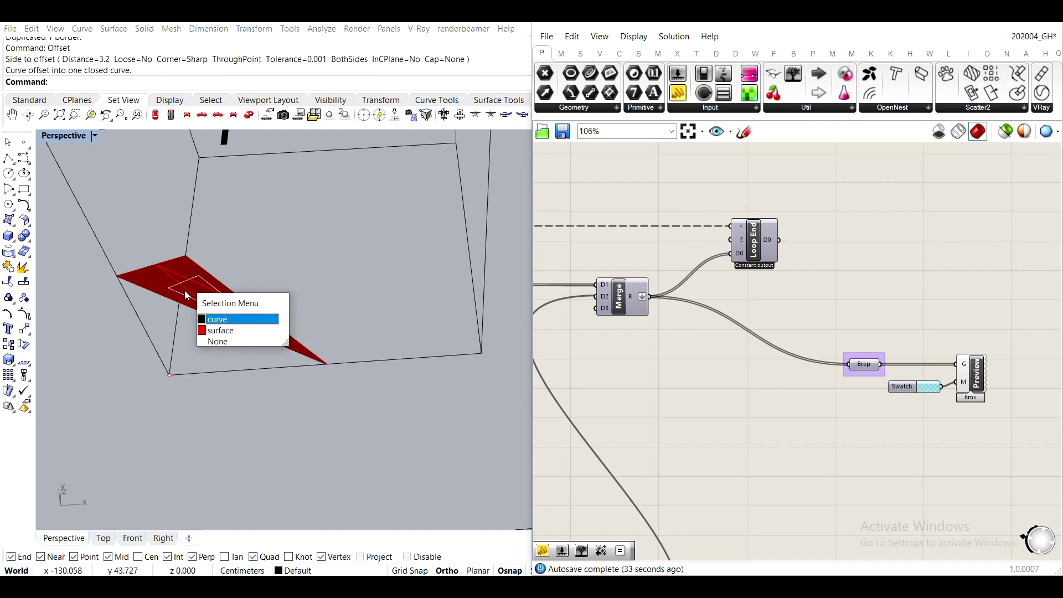
Extrude the offset triangle as a solid from the surface into tile 1's box and delete the offset curve.
{"action": "left_click", "coordinate": [216, 321]}
{"action": "type", "text": "Extr"}
{"action": "key", "text": "Return"}
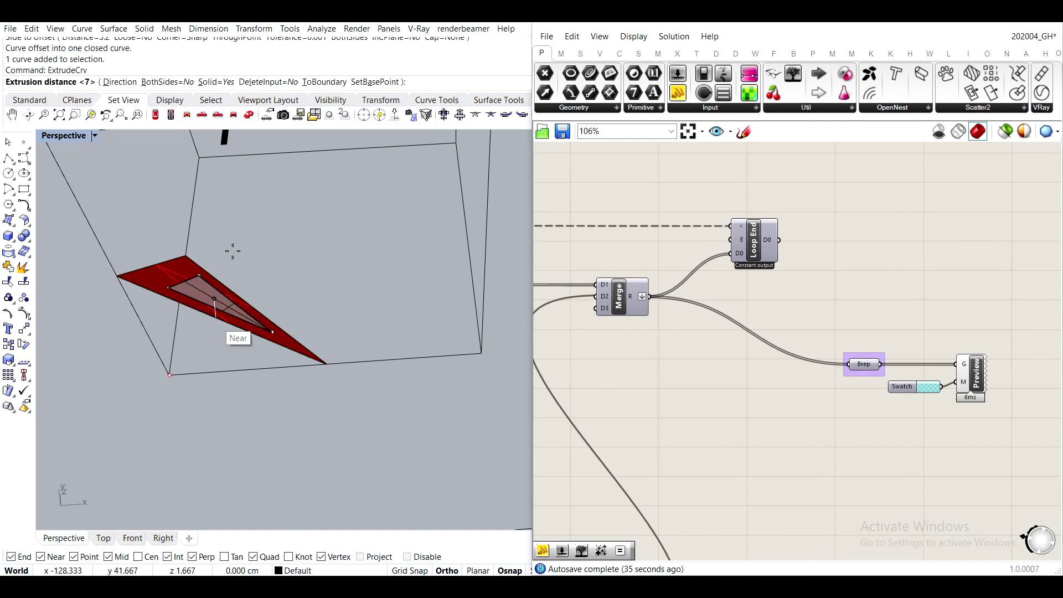
{"action": "left_click", "coordinate": [326, 255]}
{"action": "key", "text": "Delete"}
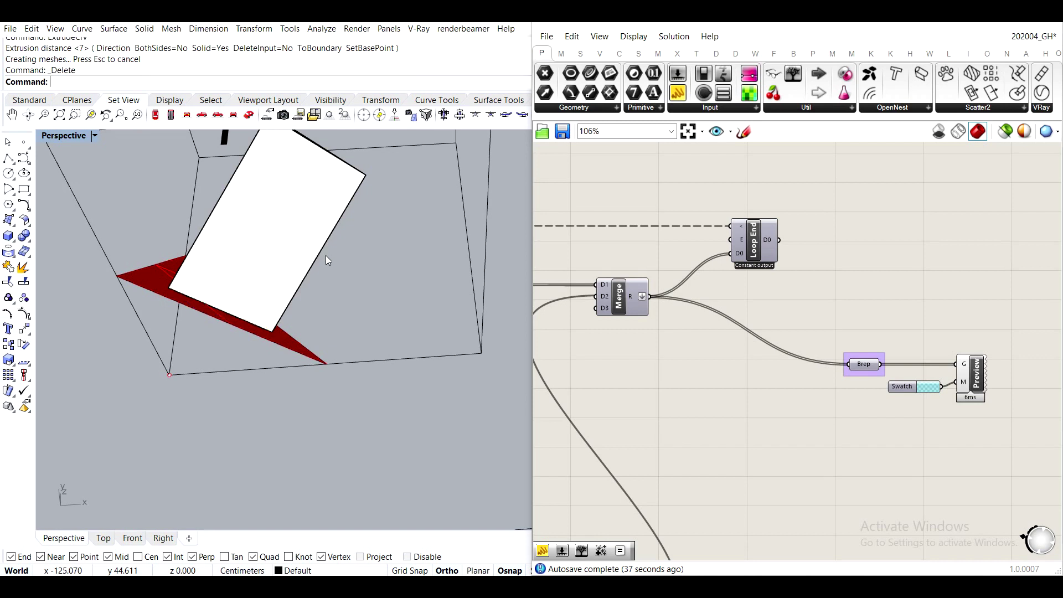
Reference the extruded block together with the triangular surface as multiple geometries in tile 1's Element geo container.
{"action": "scroll", "coordinate": [326, 254], "scroll_direction": "up", "scroll_amount": 5}
{"action": "scroll", "coordinate": [244, 354], "scroll_direction": "down", "scroll_amount": 4}
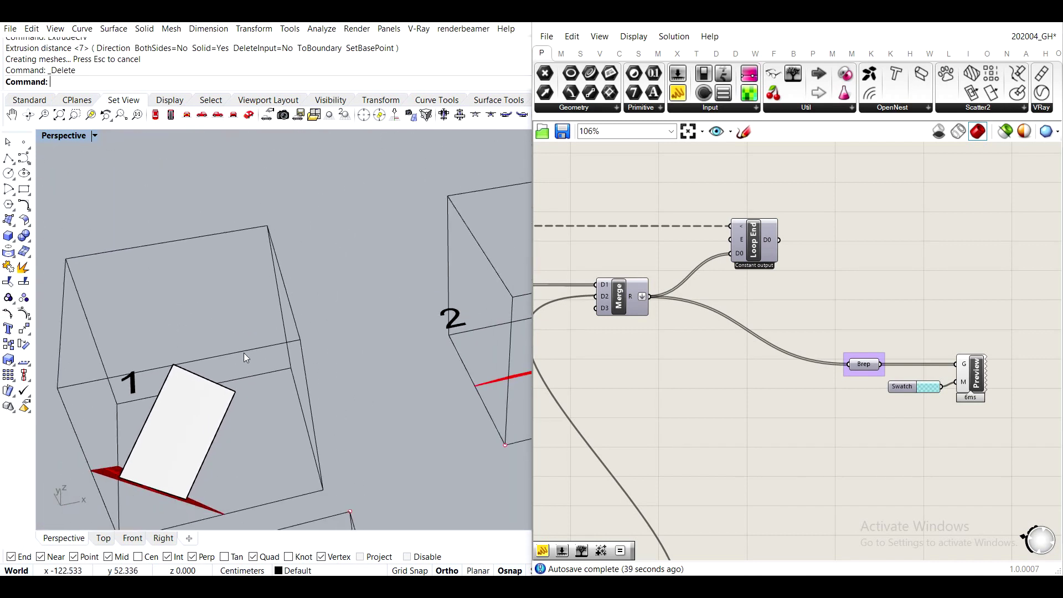
{"action": "left_click", "coordinate": [189, 436]}
{"action": "left_click", "coordinate": [191, 434]}
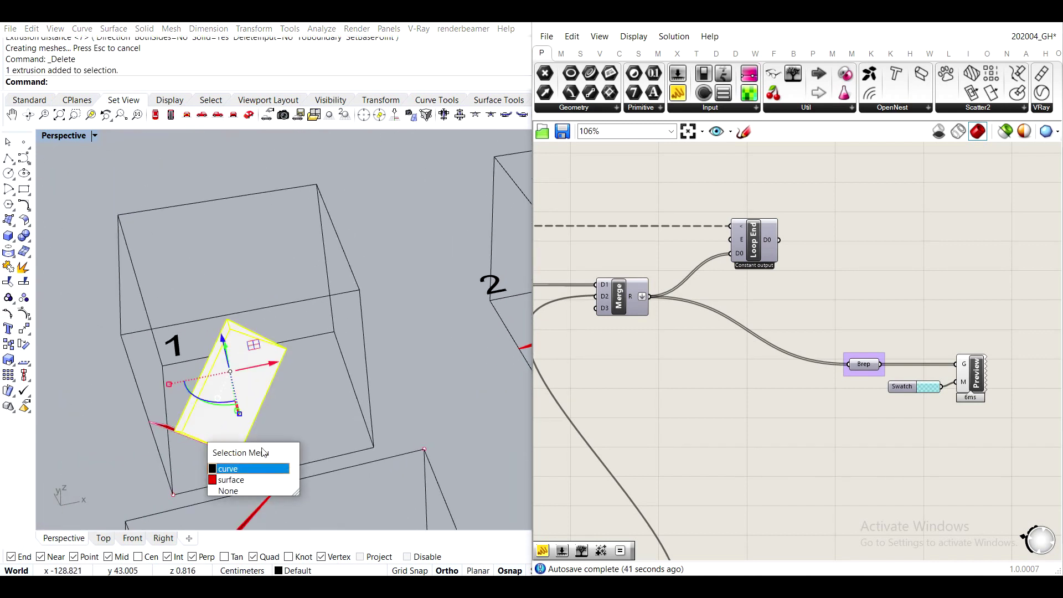
{"action": "left_click", "coordinate": [244, 481]}
{"action": "scroll", "coordinate": [702, 401], "scroll_direction": "down", "scroll_amount": 3}
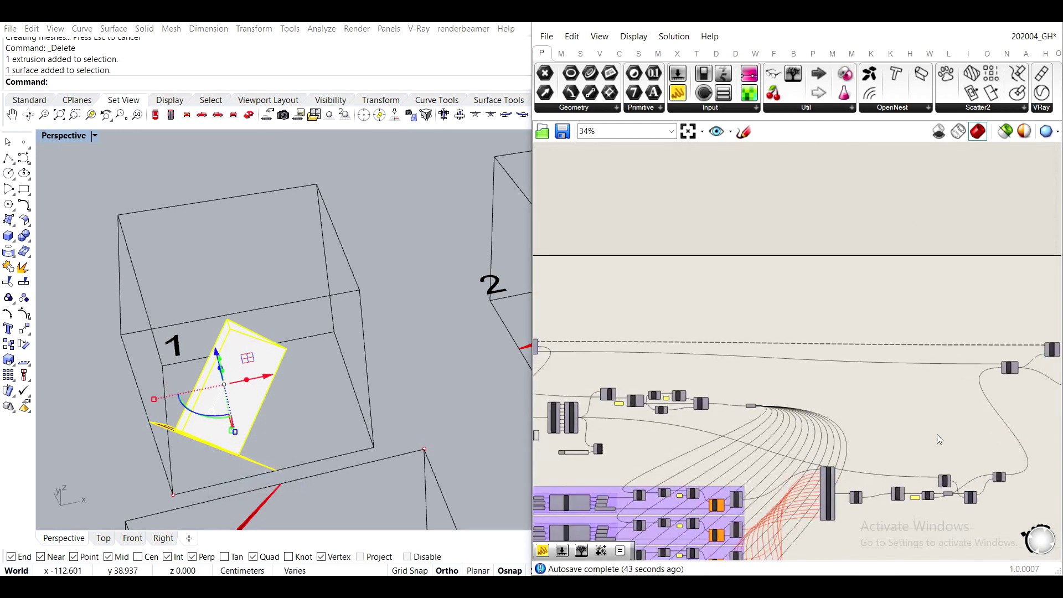
{"action": "scroll", "coordinate": [783, 456], "scroll_direction": "up", "scroll_amount": 6}
{"action": "scroll", "coordinate": [806, 404], "scroll_direction": "up", "scroll_amount": 4}
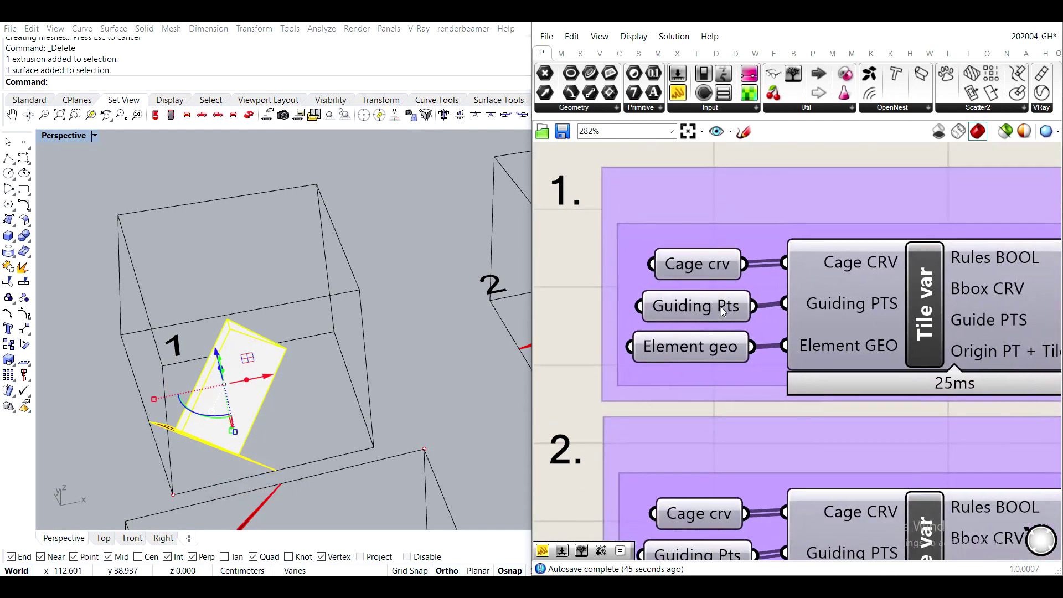
{"action": "left_click", "coordinate": [681, 340]}
{"action": "right_click", "coordinate": [694, 345]}
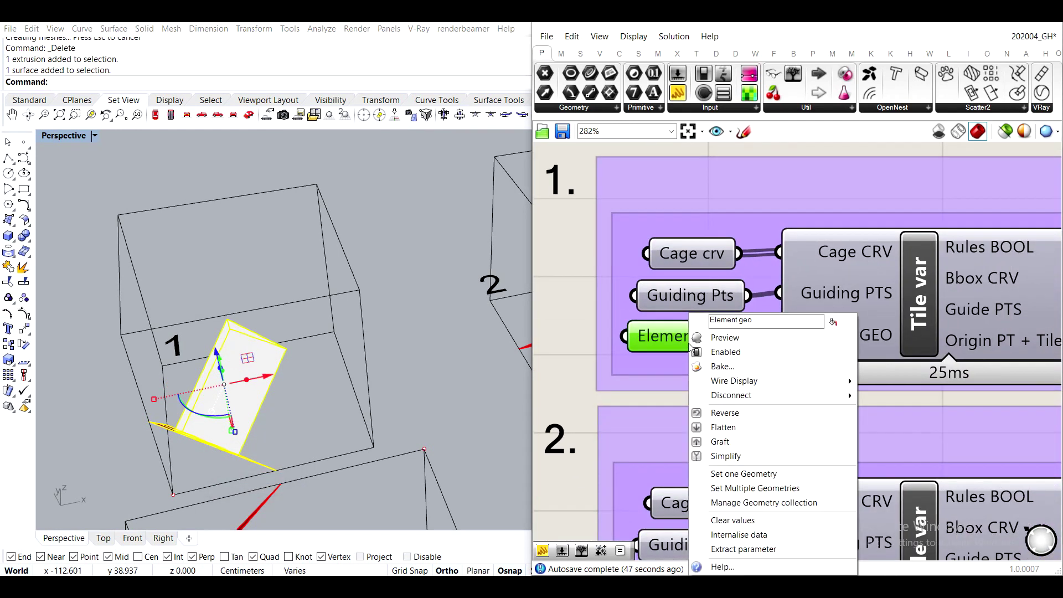
{"action": "left_click", "coordinate": [756, 488]}
Rerun the loop from the Loop Start trigger and inspect the regenerated geometry from several sides.
{"action": "scroll", "coordinate": [312, 407], "scroll_direction": "down", "scroll_amount": 2}
{"action": "scroll", "coordinate": [312, 407], "scroll_direction": "down", "scroll_amount": 5}
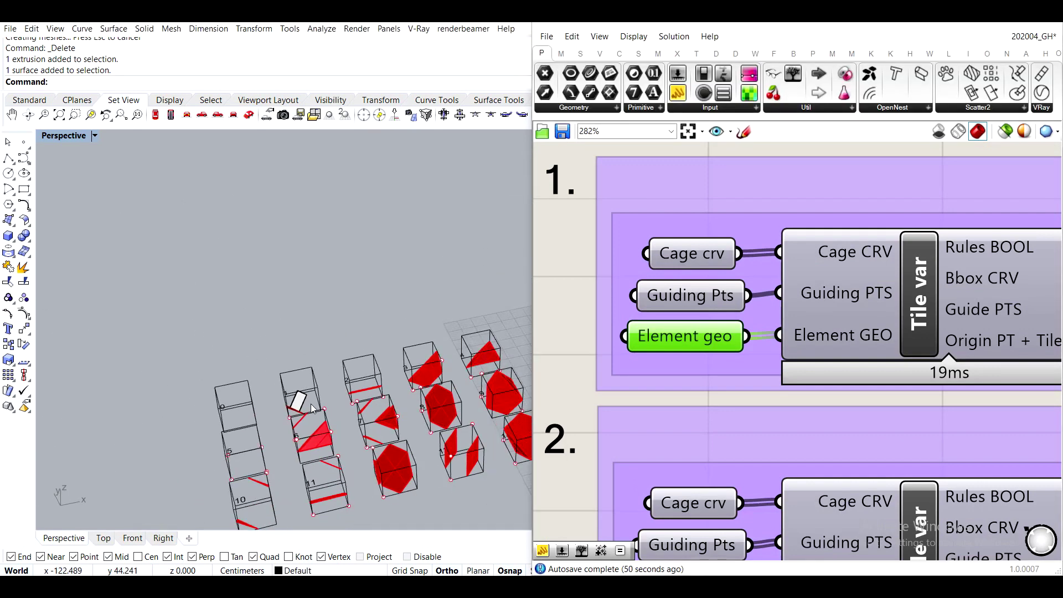
{"action": "scroll", "coordinate": [360, 366], "scroll_direction": "up", "scroll_amount": 6}
{"action": "scroll", "coordinate": [748, 334], "scroll_direction": "down", "scroll_amount": 10}
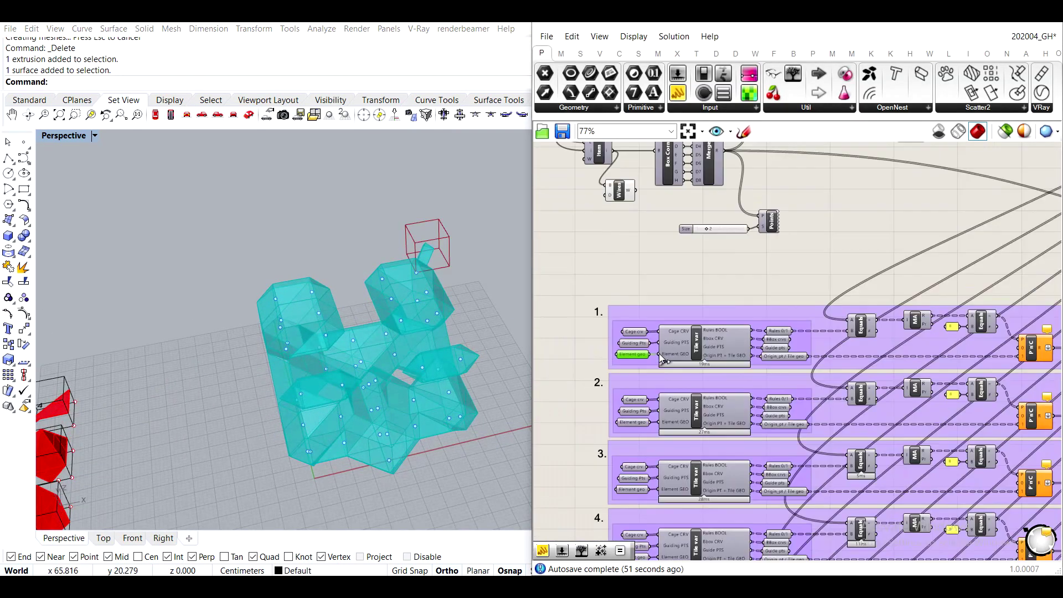
{"action": "scroll", "coordinate": [771, 339], "scroll_direction": "up", "scroll_amount": 10}
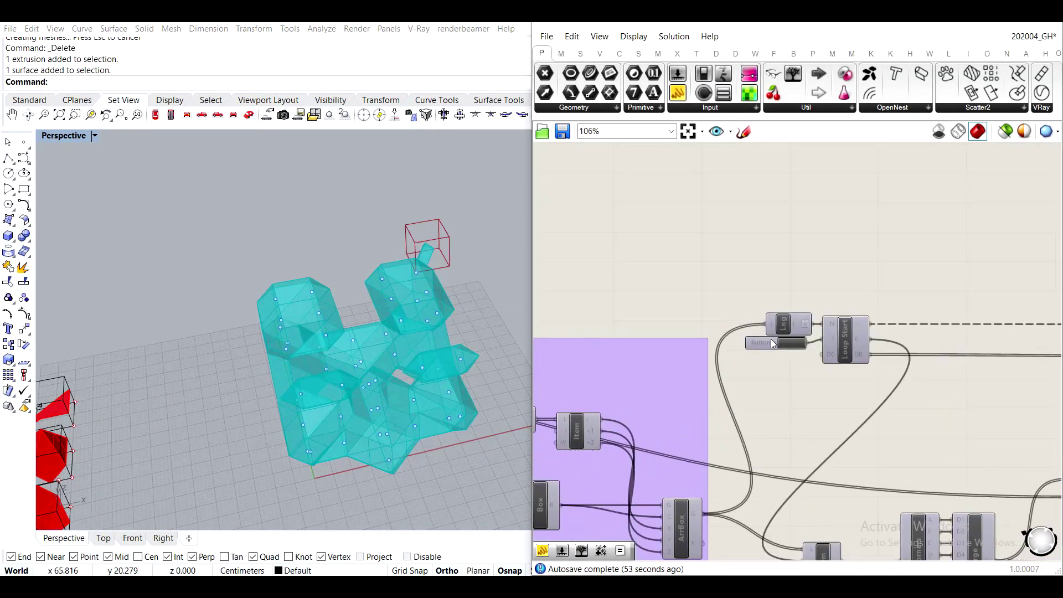
{"action": "left_click", "coordinate": [785, 330]}
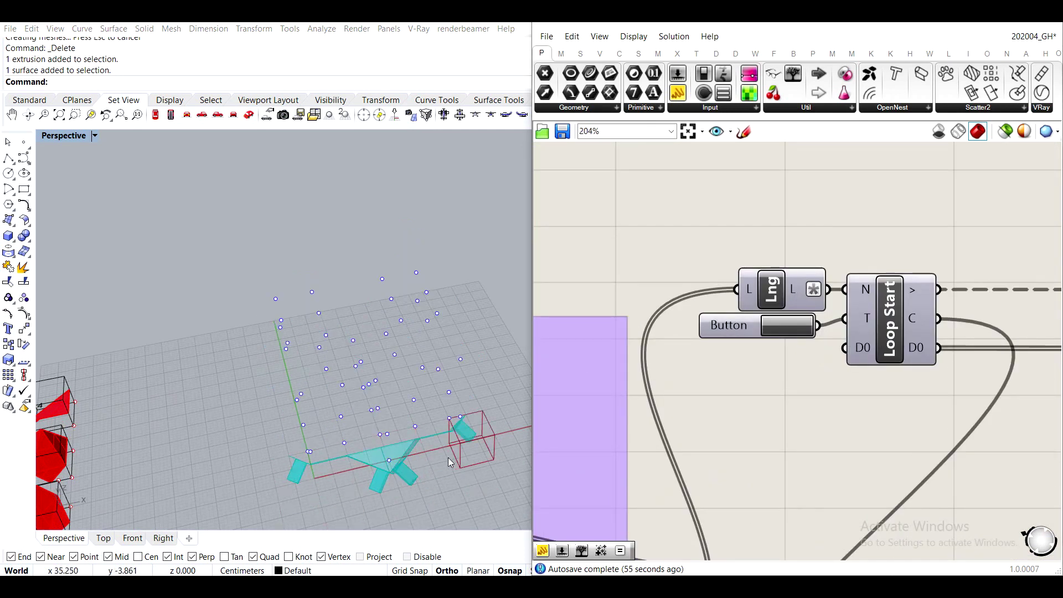
{"action": "scroll", "coordinate": [447, 458], "scroll_direction": "up", "scroll_amount": 5}
{"action": "right_click_drag", "start_coordinate": [432, 486], "coordinate": [290, 409], "text": "shift"}
{"action": "scroll", "coordinate": [298, 384], "scroll_direction": "up", "scroll_amount": 6}
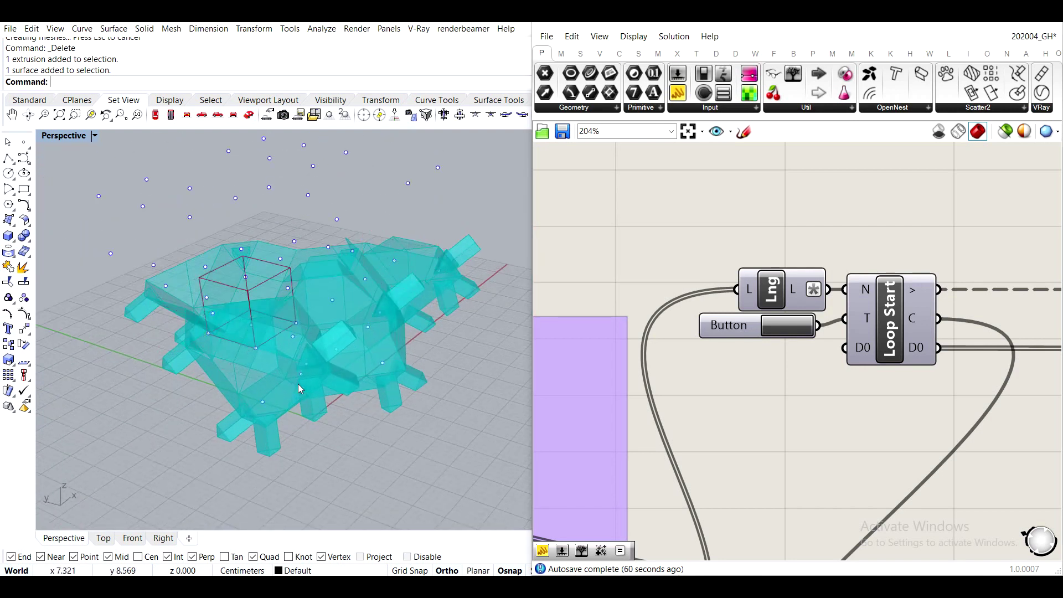
{"action": "right_click_drag", "start_coordinate": [210, 407], "coordinate": [334, 356]}
{"action": "scroll", "coordinate": [284, 394], "scroll_direction": "down", "scroll_amount": 3}
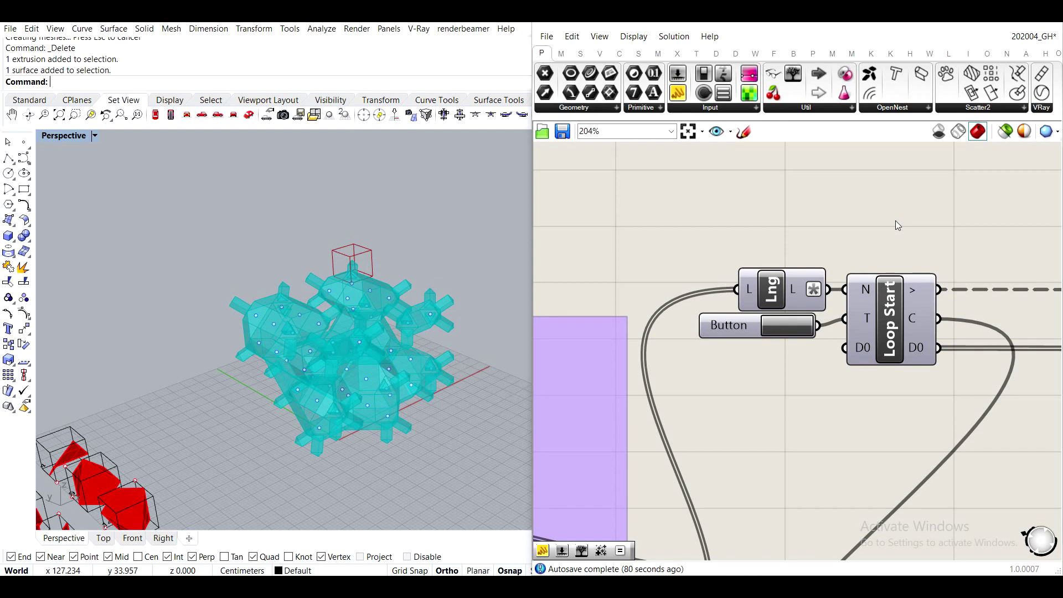
{"action": "scroll", "coordinate": [895, 220], "scroll_direction": "down", "scroll_amount": 8}
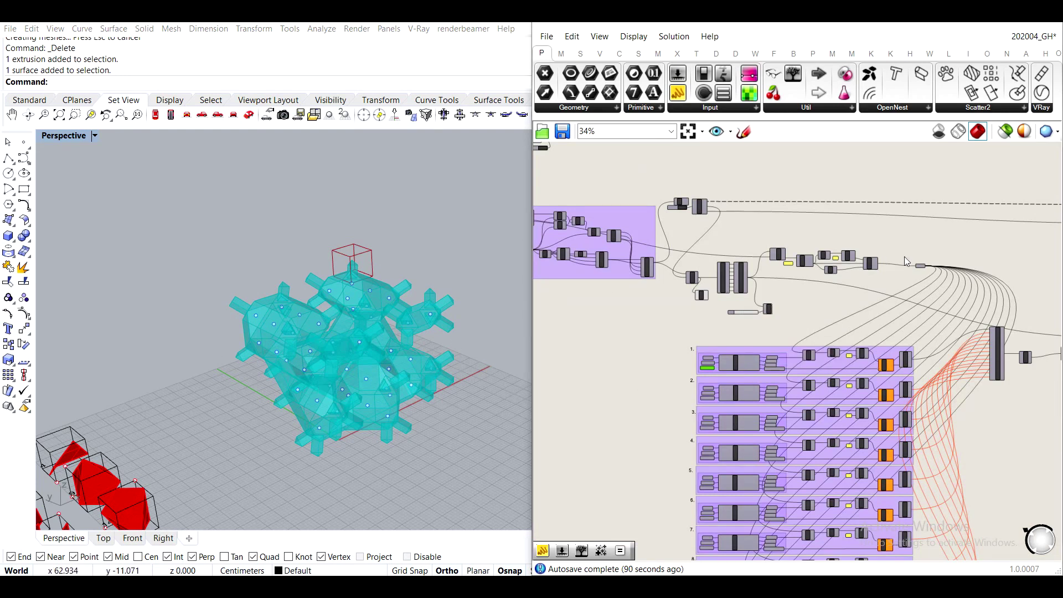
{"action": "right_click_drag", "start_coordinate": [952, 340], "coordinate": [710, 270]}
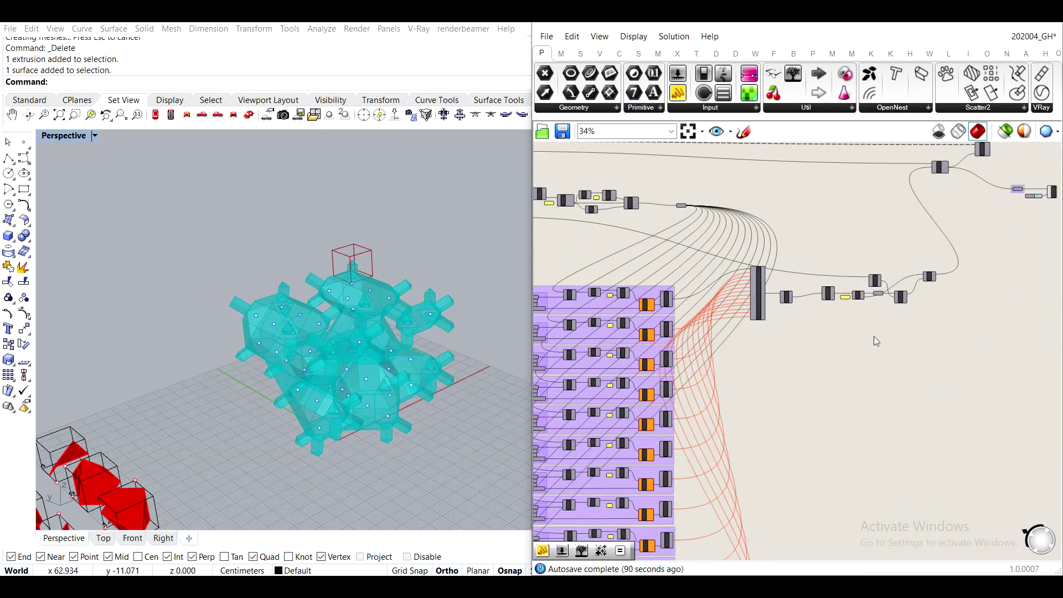
{"action": "right_click_drag", "start_coordinate": [1053, 157], "coordinate": [844, 243]}
{"action": "scroll", "coordinate": [842, 238], "scroll_direction": "up", "scroll_amount": 5}
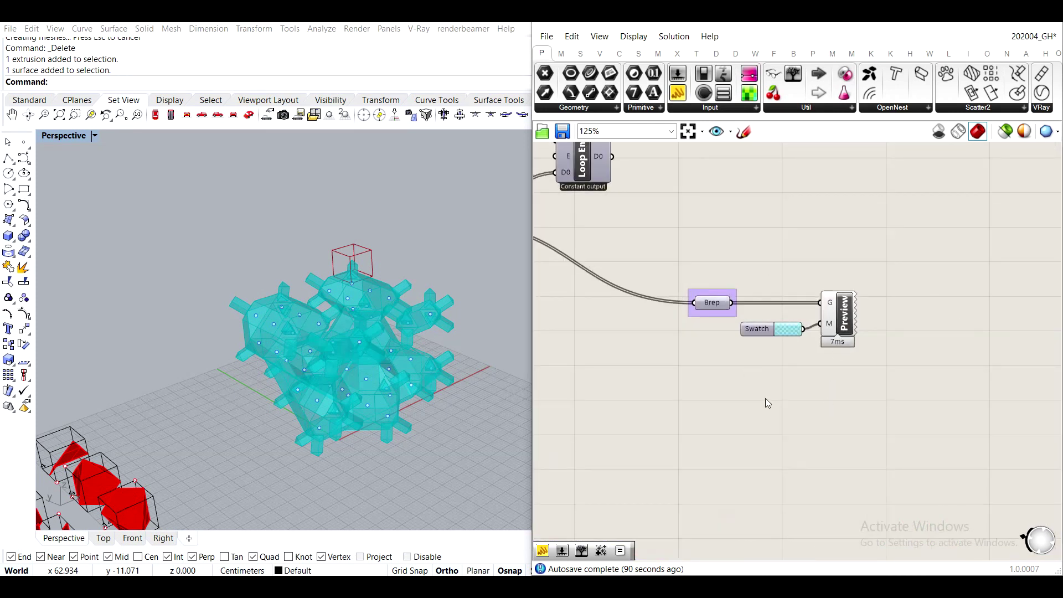
{"action": "right_click_drag", "start_coordinate": [726, 391], "coordinate": [909, 354]}
Delete the extruded triangular block from tile 1.
{"action": "right_click_drag", "start_coordinate": [441, 325], "coordinate": [397, 340]}
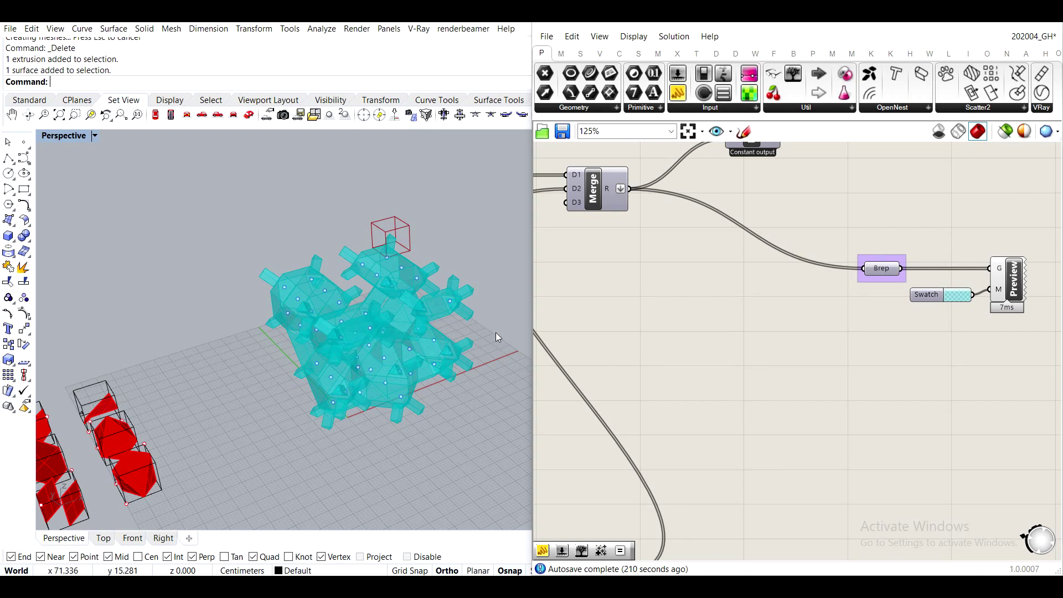
{"action": "scroll", "coordinate": [496, 332], "scroll_direction": "down", "scroll_amount": 6}
{"action": "right_click_drag", "start_coordinate": [496, 332], "coordinate": [463, 357]}
{"action": "scroll", "coordinate": [358, 243], "scroll_direction": "up", "scroll_amount": 9}
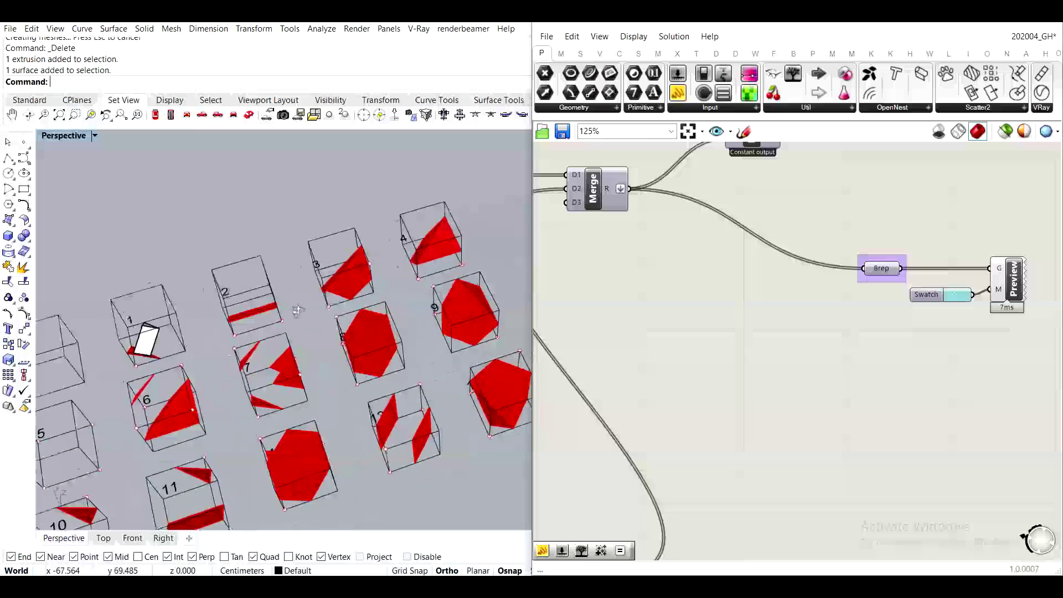
{"action": "scroll", "coordinate": [177, 315], "scroll_direction": "up", "scroll_amount": 4}
{"action": "left_click", "coordinate": [271, 266]}
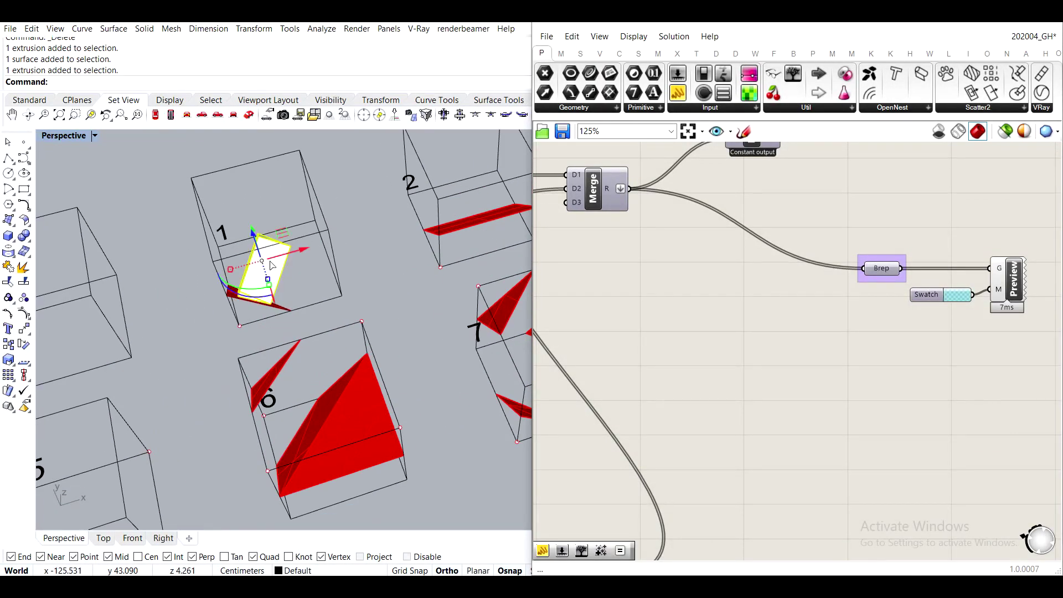
{"action": "key", "text": "Delete"}
Set the triangular surface in tile 1 as the single geometry of that tile's Element geo container.
{"action": "scroll", "coordinate": [787, 315], "scroll_direction": "down", "scroll_amount": 6}
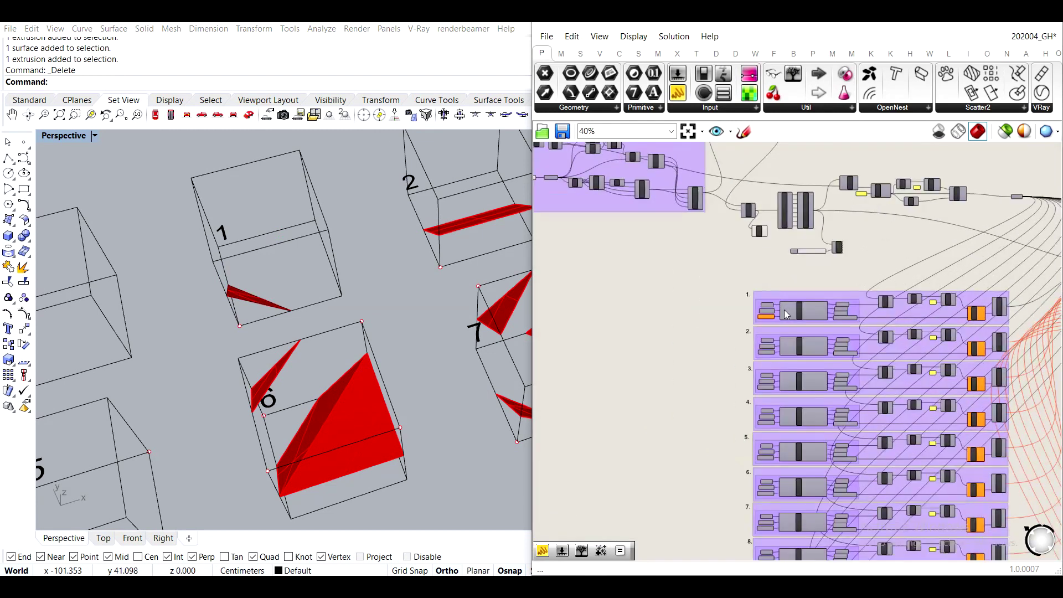
{"action": "scroll", "coordinate": [787, 315], "scroll_direction": "up", "scroll_amount": 6}
{"action": "right_click", "coordinate": [740, 322]}
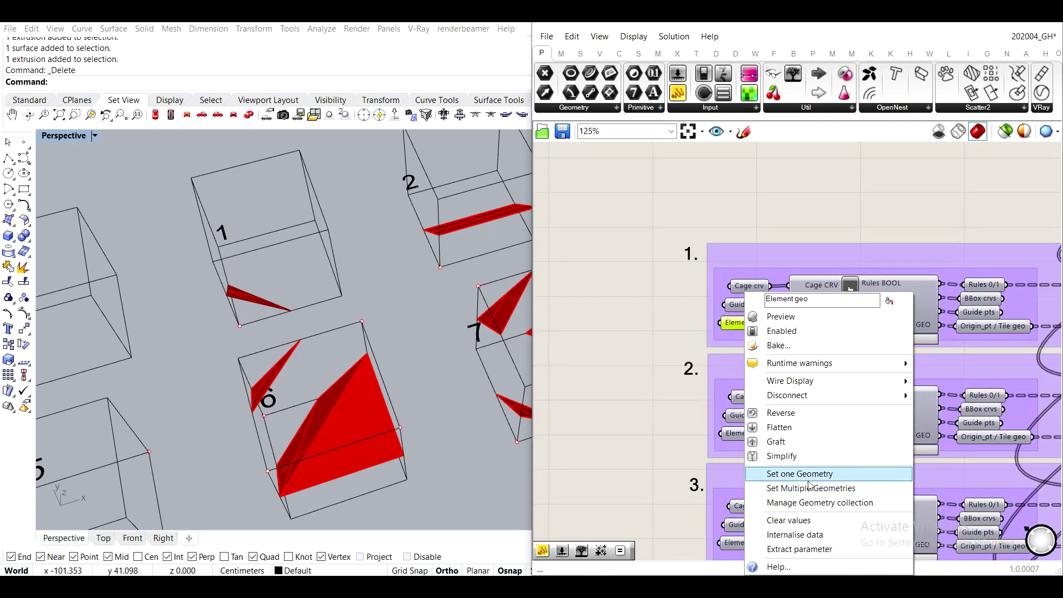
{"action": "left_click", "coordinate": [800, 474]}
{"action": "scroll", "coordinate": [215, 308], "scroll_direction": "up", "scroll_amount": 3}
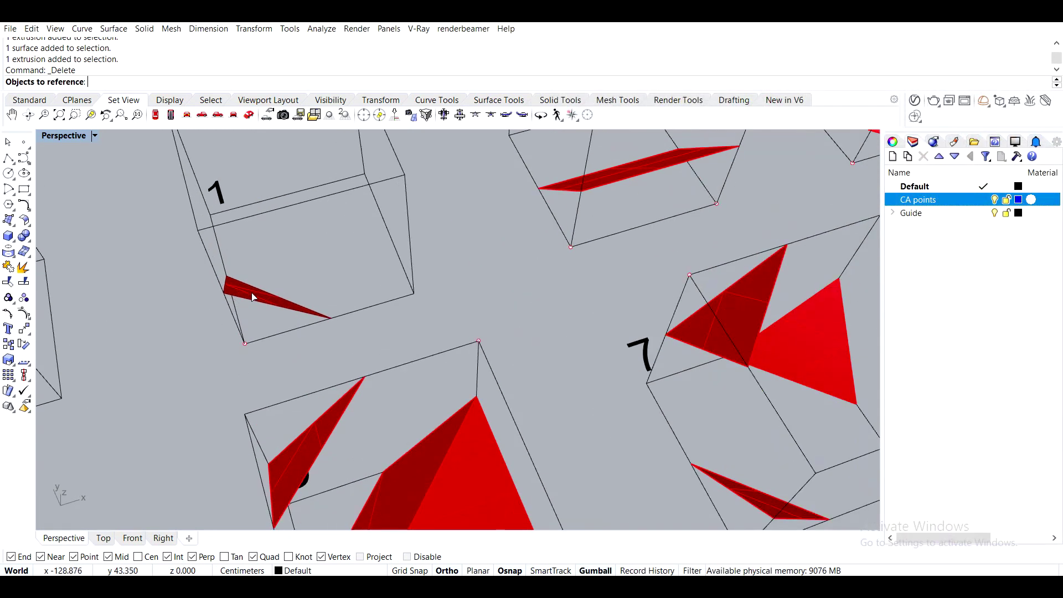
{"action": "left_click", "coordinate": [279, 304]}
Delete the leftover border curve around the triangular surface in tile 1.
{"action": "left_click", "coordinate": [284, 314]}
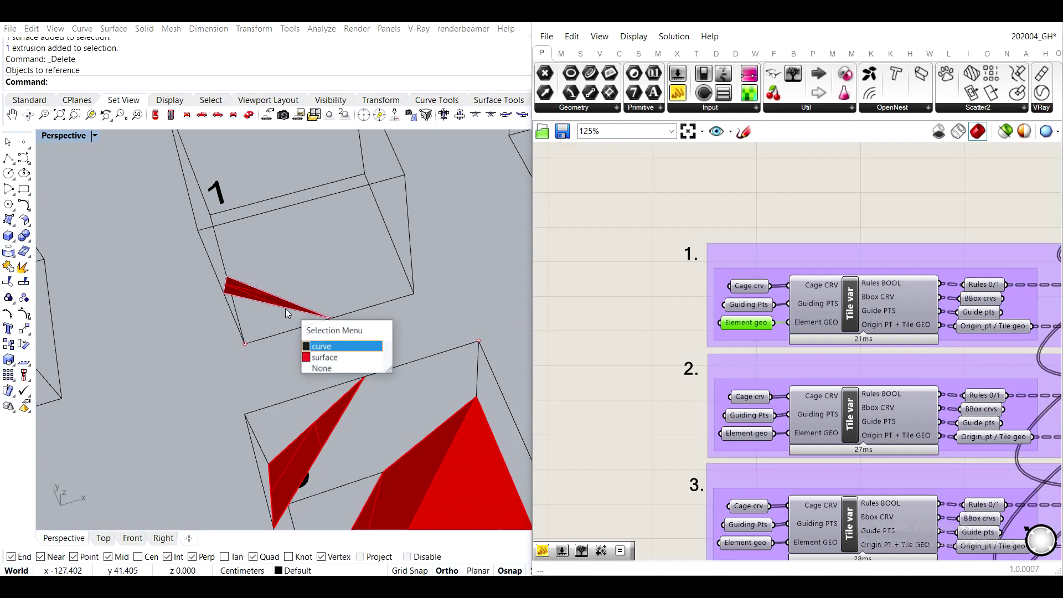
{"action": "left_click", "coordinate": [330, 347]}
{"action": "key", "text": "Delete"}
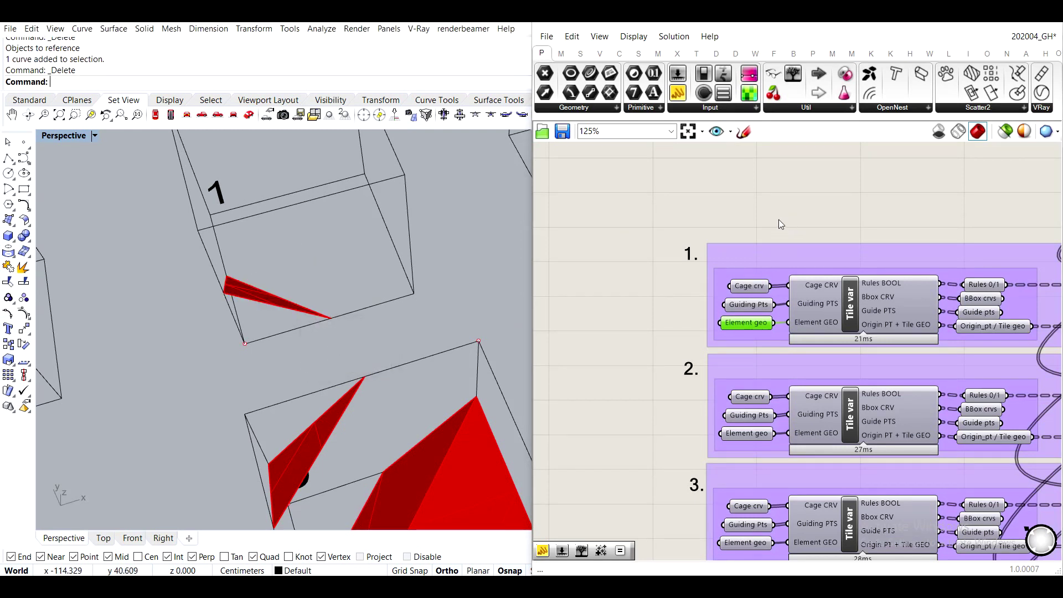
Save the current Grasshopper definition under its existing name.
{"action": "scroll", "coordinate": [729, 224], "scroll_direction": "down", "scroll_amount": 10}
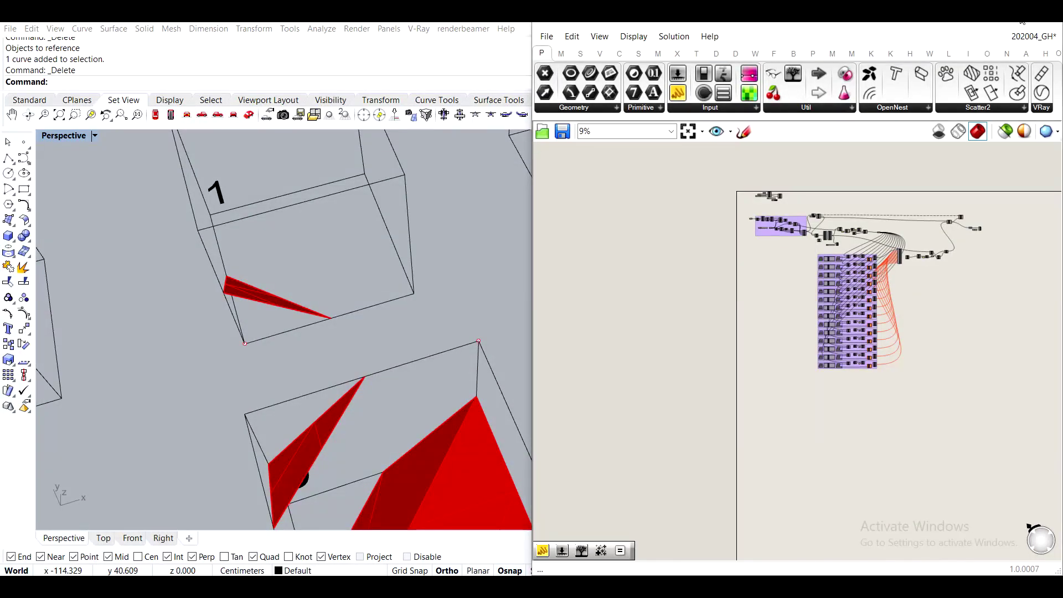
{"action": "left_click", "coordinate": [547, 36]}
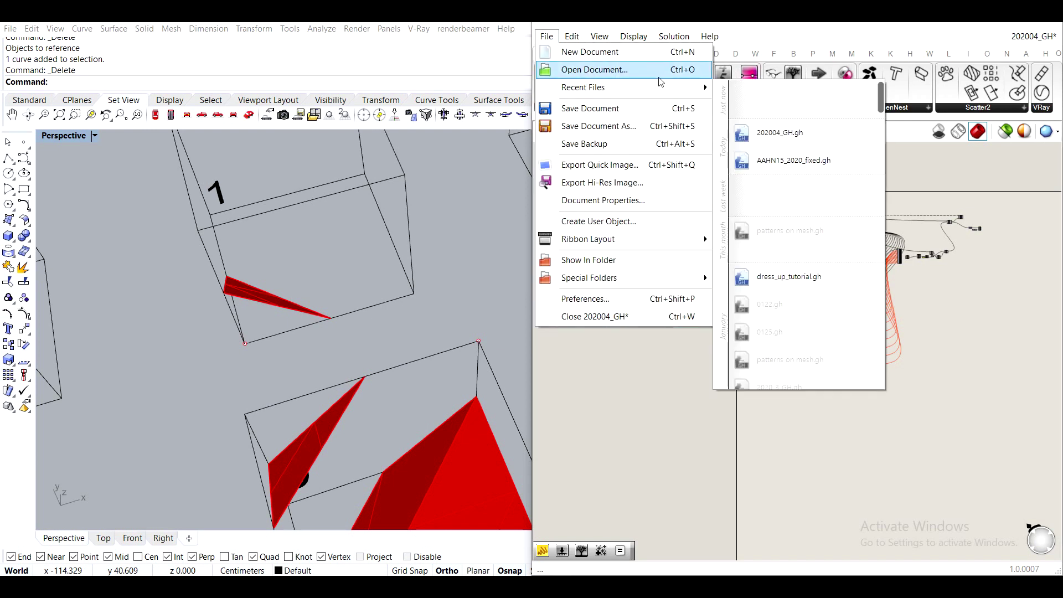
{"action": "left_click", "coordinate": [622, 110]}
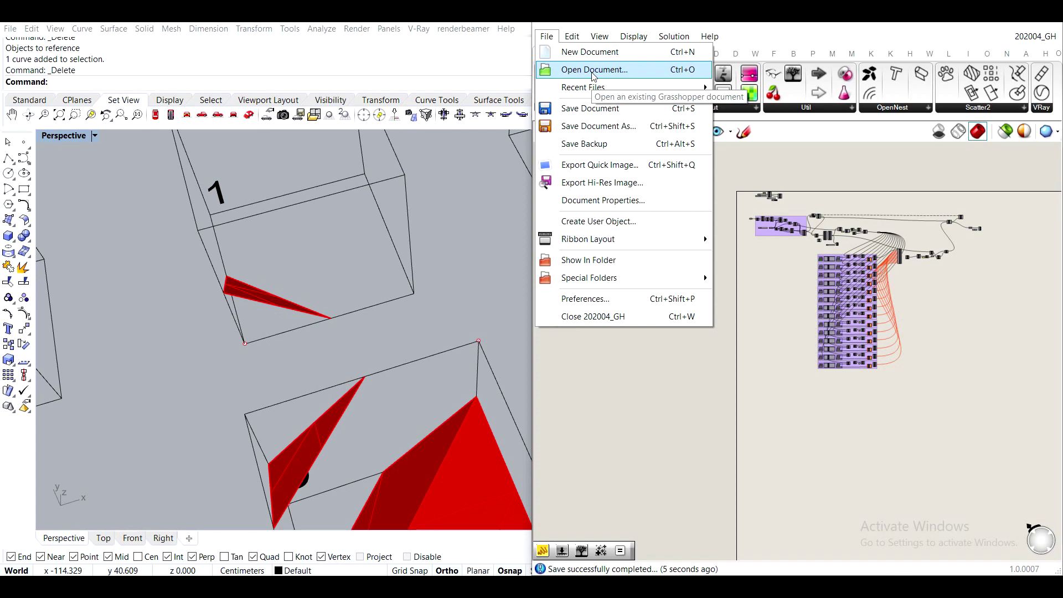
Save a copy of the definition as 202005_GH in a new folder Tut_2020_5 inside AAHN15 Youtube.
{"action": "left_click", "coordinate": [596, 126]}
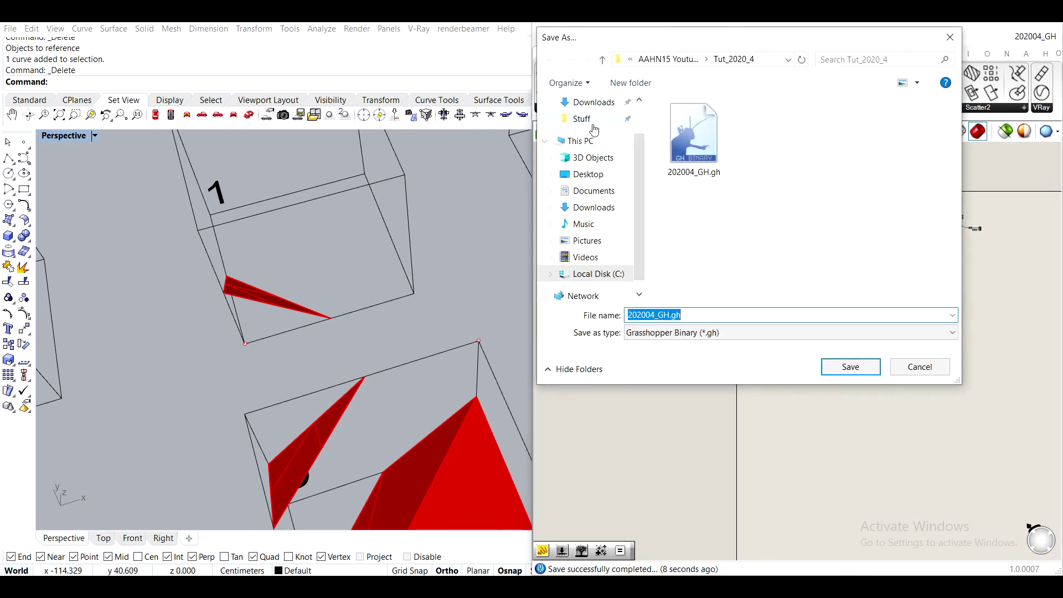
{"action": "left_click", "coordinate": [664, 60]}
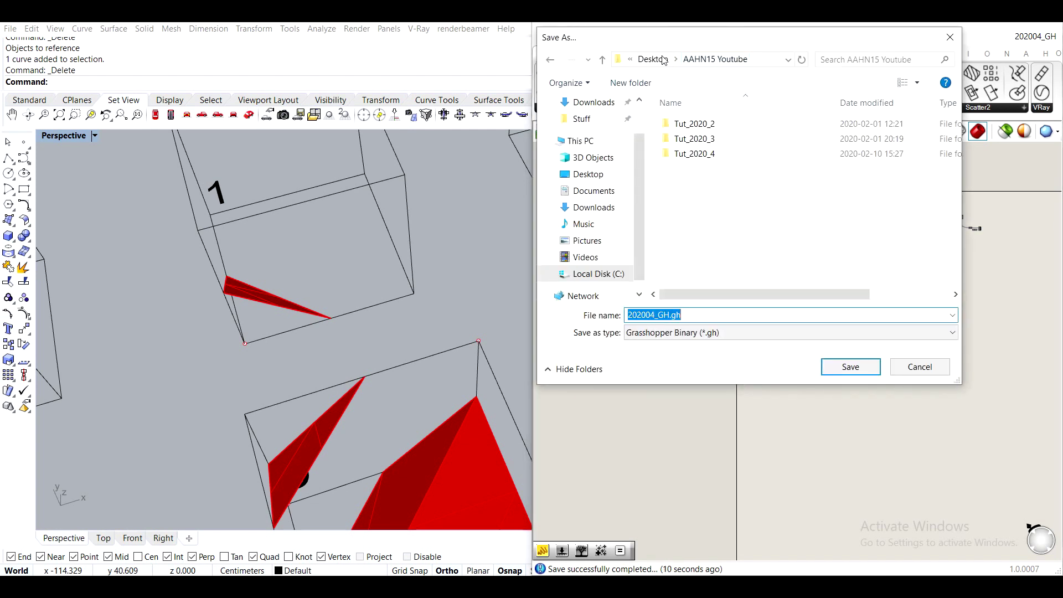
{"action": "right_click", "coordinate": [711, 203]}
{"action": "mouse_move", "coordinate": [786, 361]}
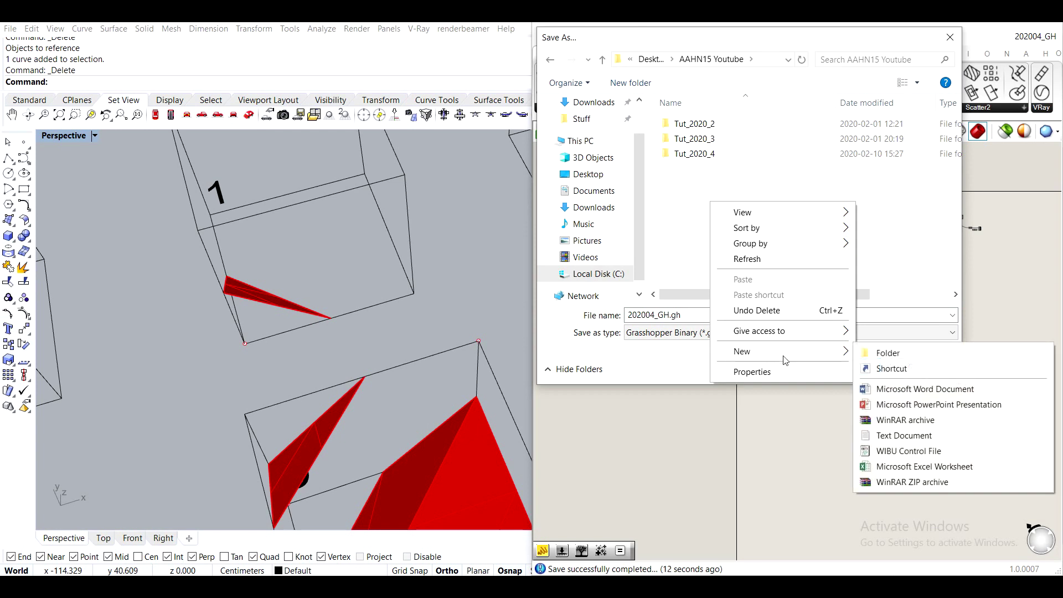
{"action": "left_click", "coordinate": [889, 353]}
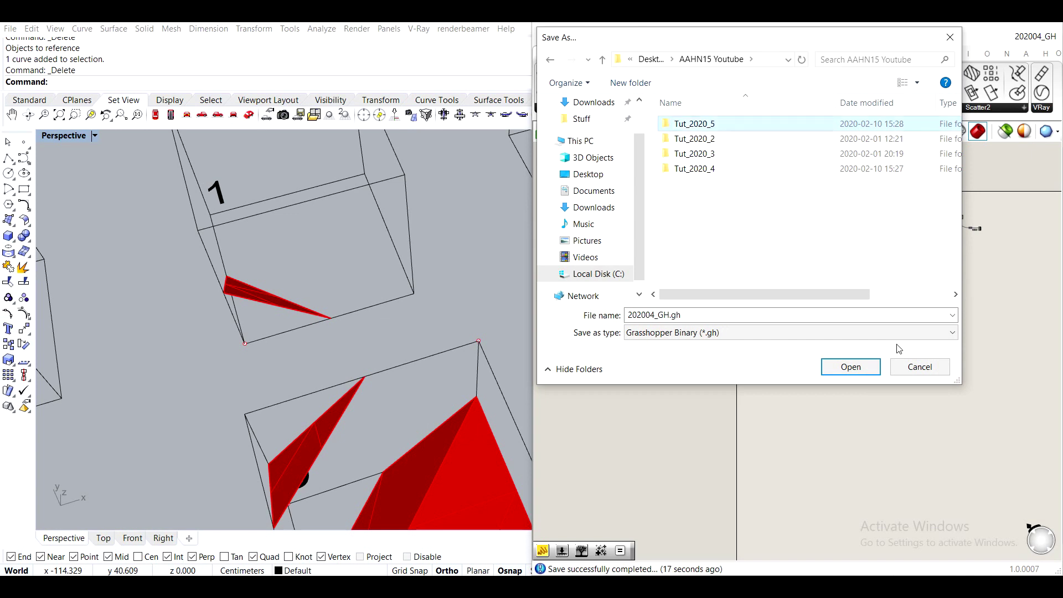
{"action": "double_click", "coordinate": [692, 123]}
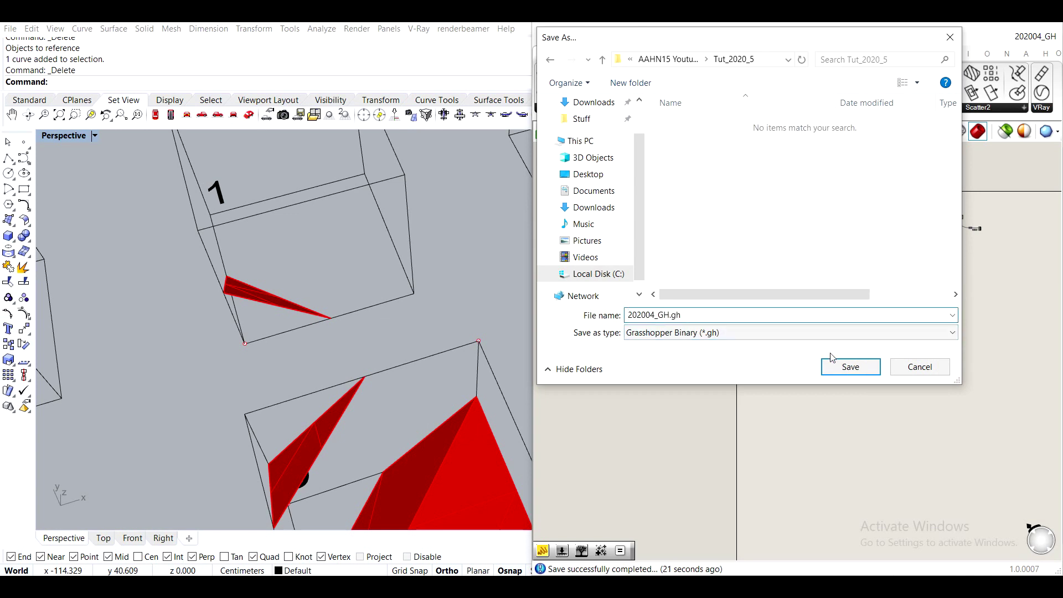
{"action": "key", "text": "Return"}
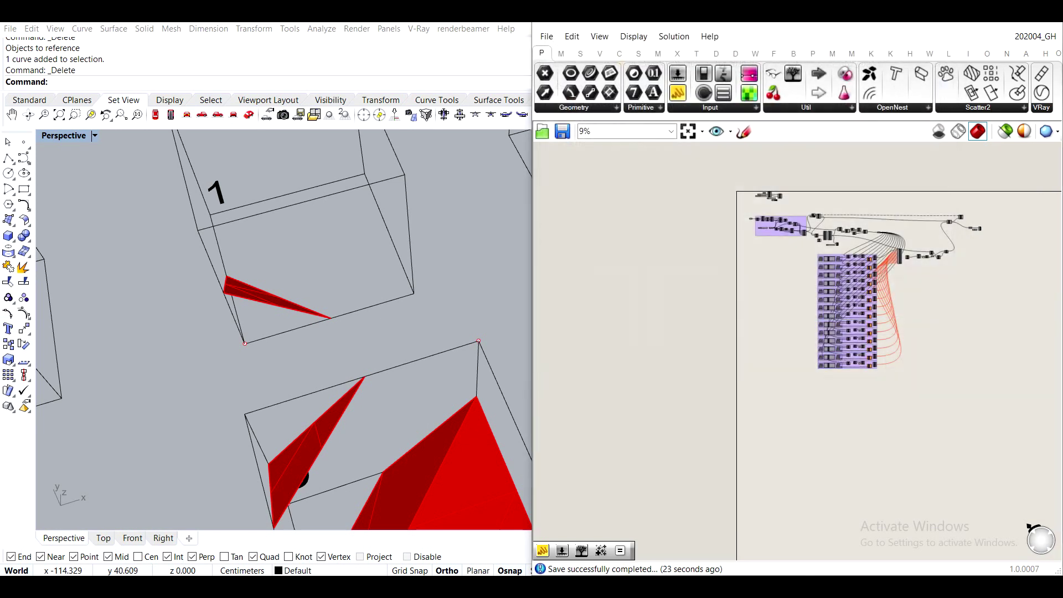
Save a copy of the Rhino model as 20205_RH.3dm in the Tut_2020_5 folder.
{"action": "left_click", "coordinate": [10, 28]}
{"action": "left_click", "coordinate": [56, 128]}
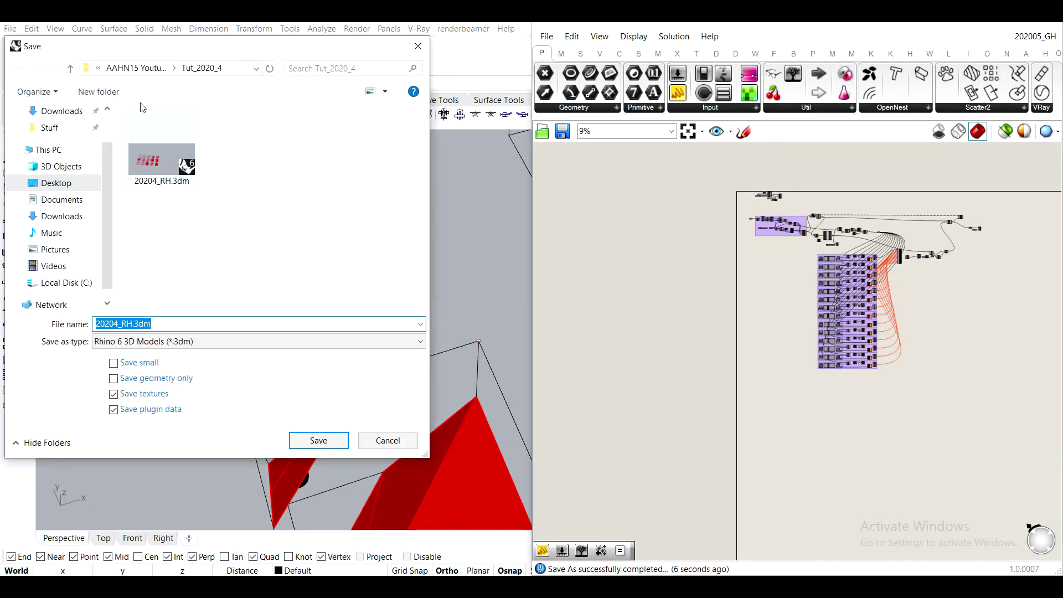
{"action": "left_click", "coordinate": [152, 70]}
{"action": "double_click", "coordinate": [162, 177]}
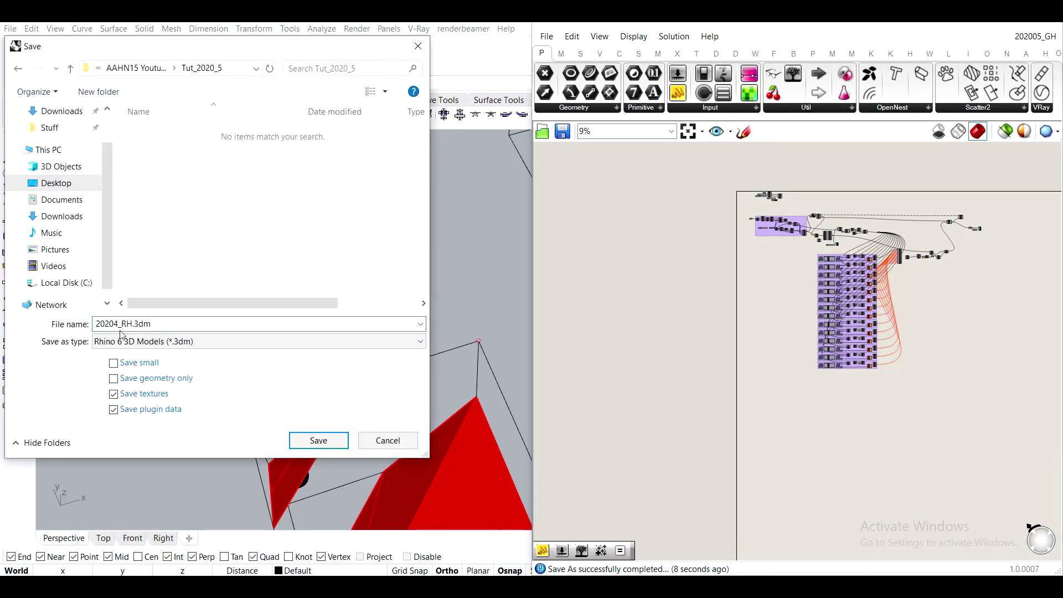
{"action": "left_click", "coordinate": [119, 325]}
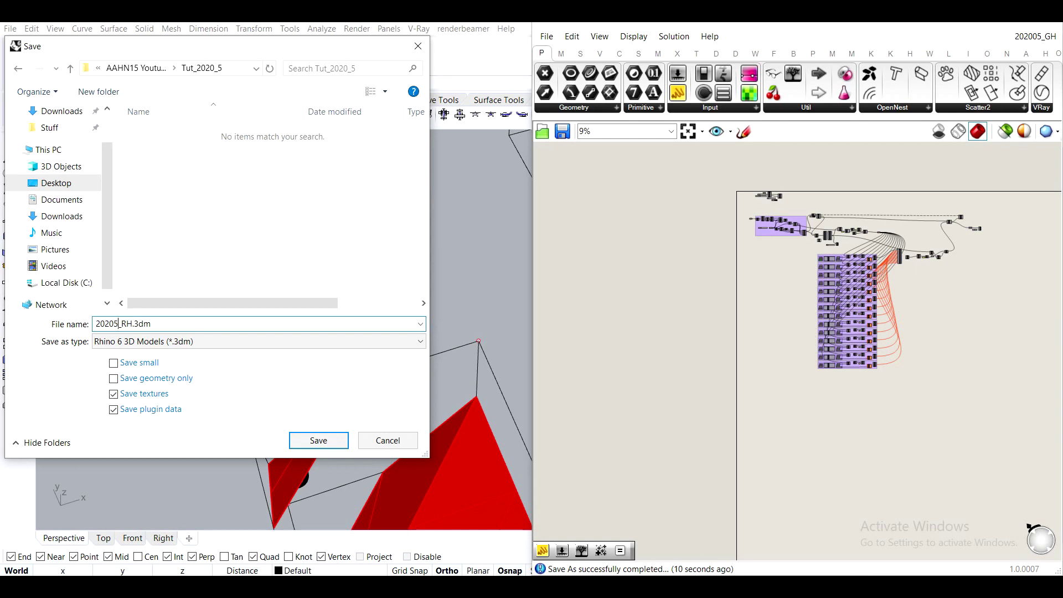
{"action": "key", "text": "Return"}
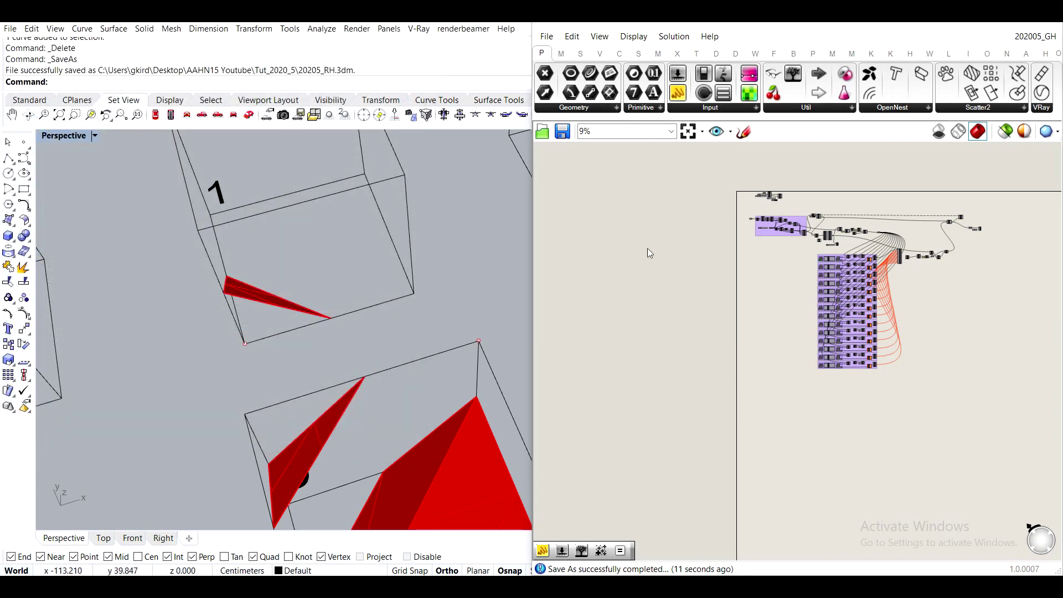
Open the recently used Grasshopper definition AAHN15_2020_fixed.gh.
{"action": "scroll", "coordinate": [387, 231], "scroll_direction": "down", "scroll_amount": 10}
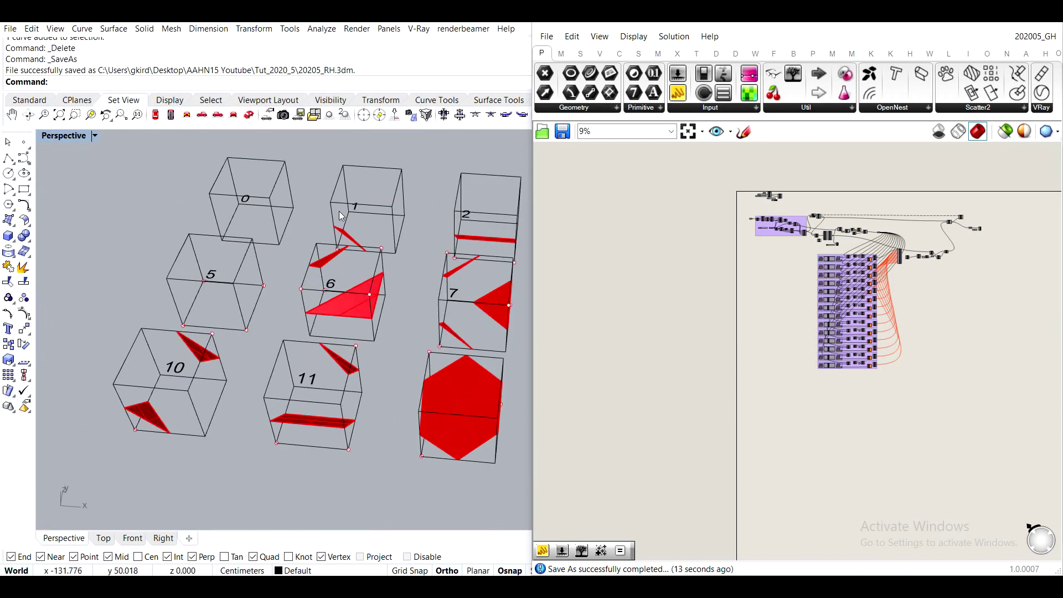
{"action": "scroll", "coordinate": [387, 244], "scroll_direction": "up", "scroll_amount": 4}
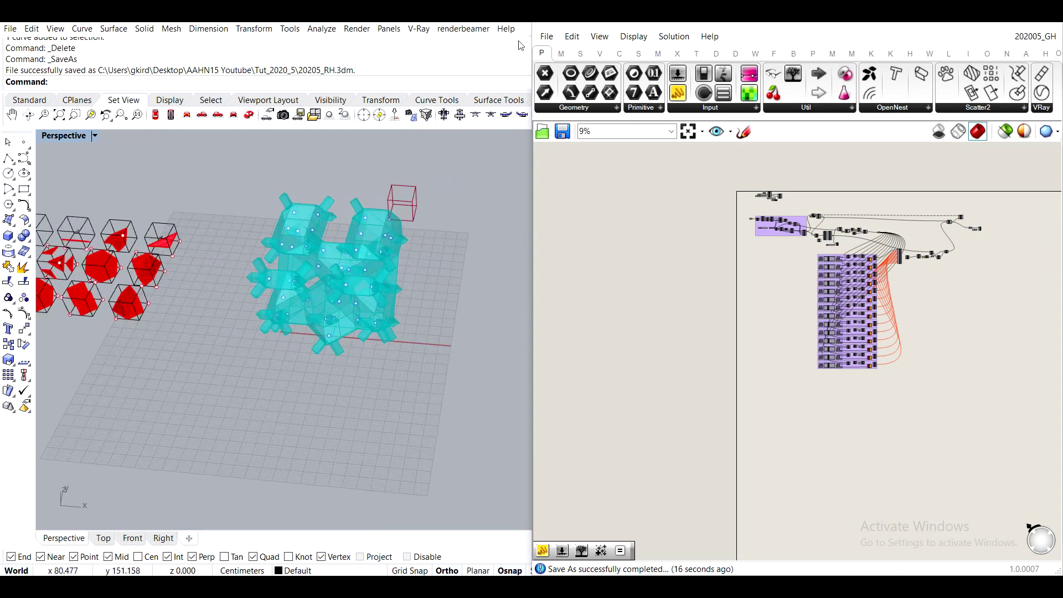
{"action": "left_click", "coordinate": [547, 36]}
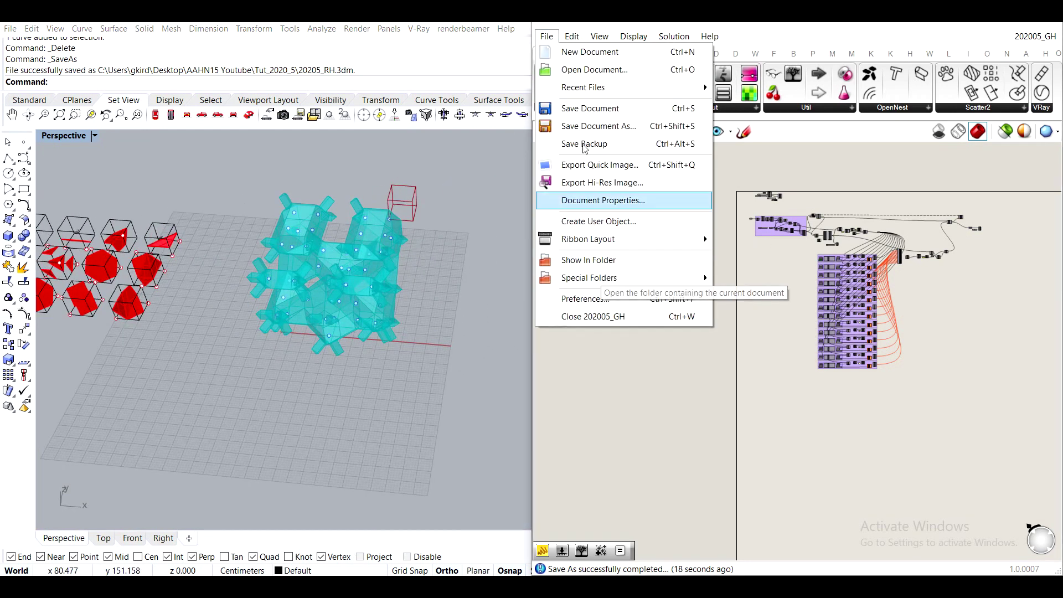
{"action": "mouse_move", "coordinate": [609, 88]}
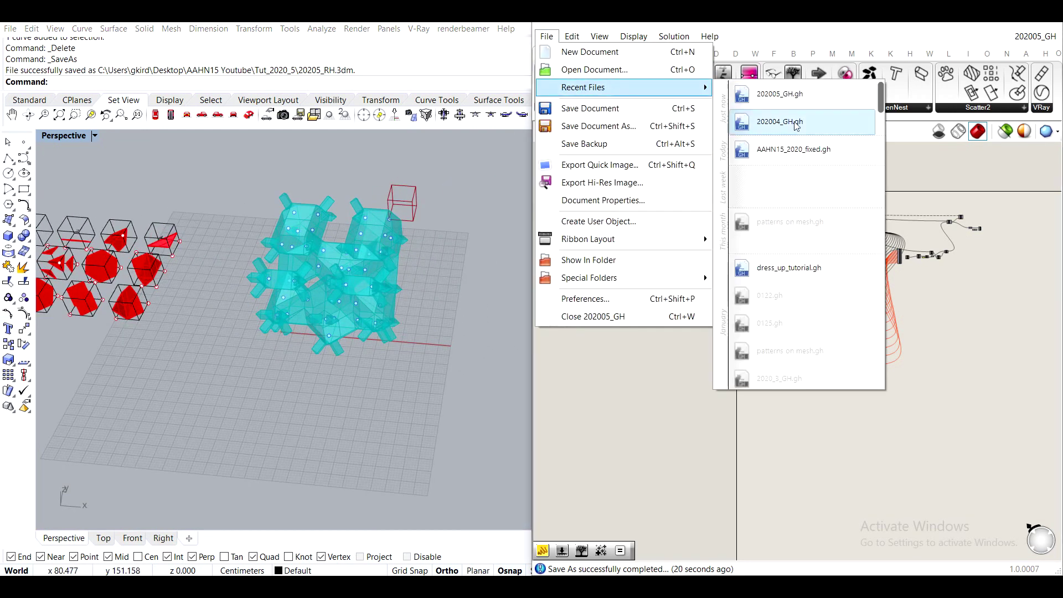
{"action": "left_click", "coordinate": [787, 154]}
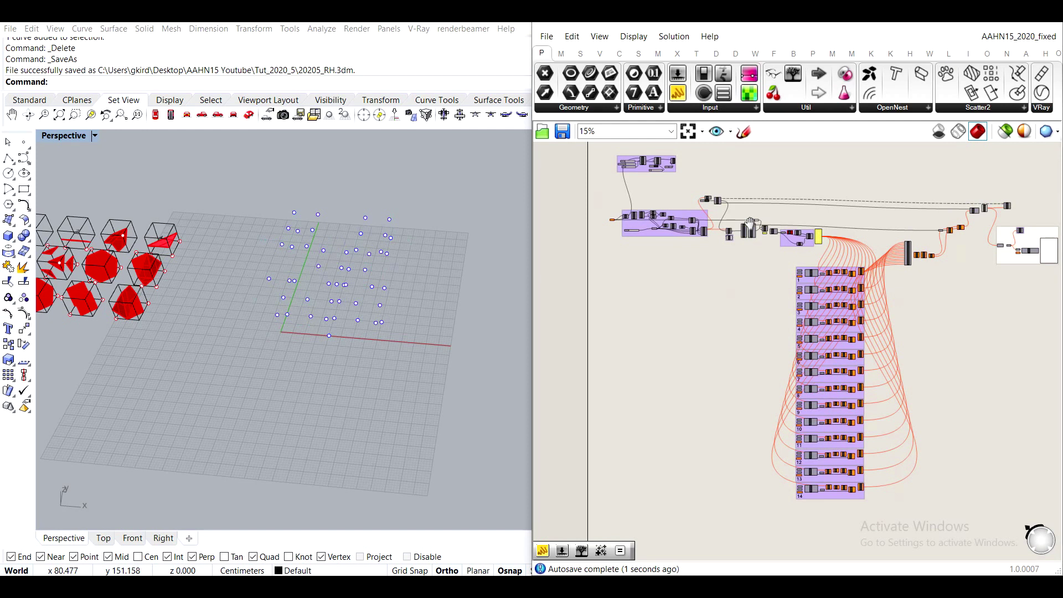
Open the CA_gen_clean definition from the PREP folder of Stuff > Darbai > AAHN15 > 2020-1-spring.
{"action": "left_click", "coordinate": [547, 36]}
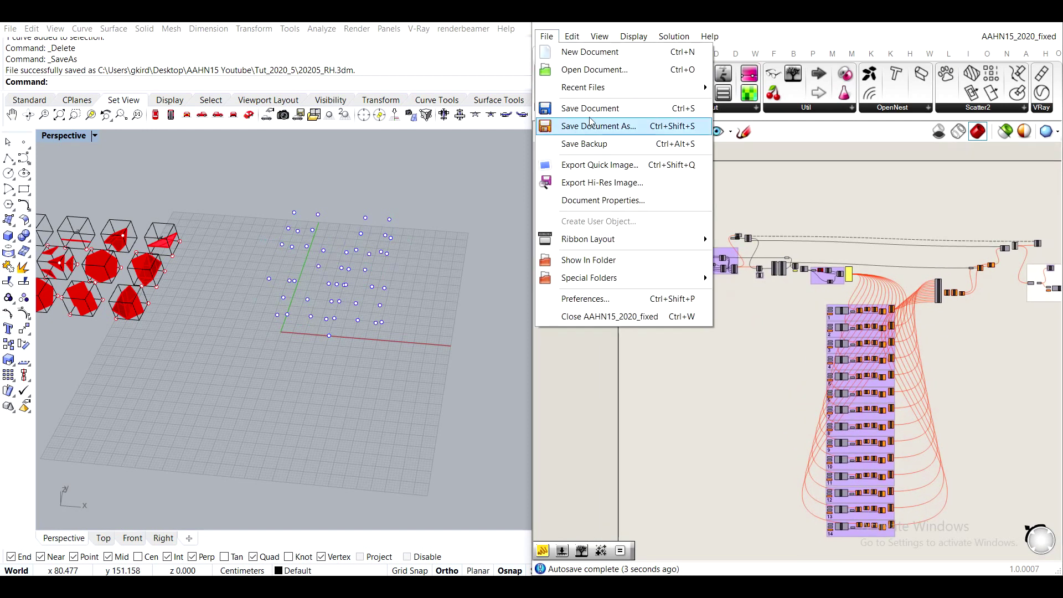
{"action": "key", "text": "Escape"}
{"action": "key", "text": "ctrl+o"}
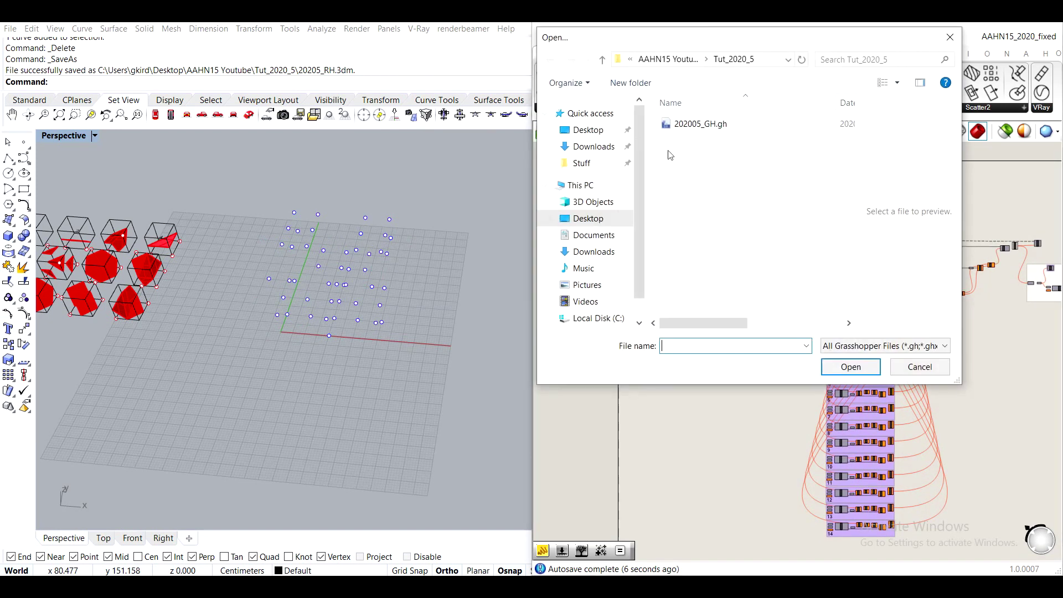
{"action": "left_click", "coordinate": [673, 60]}
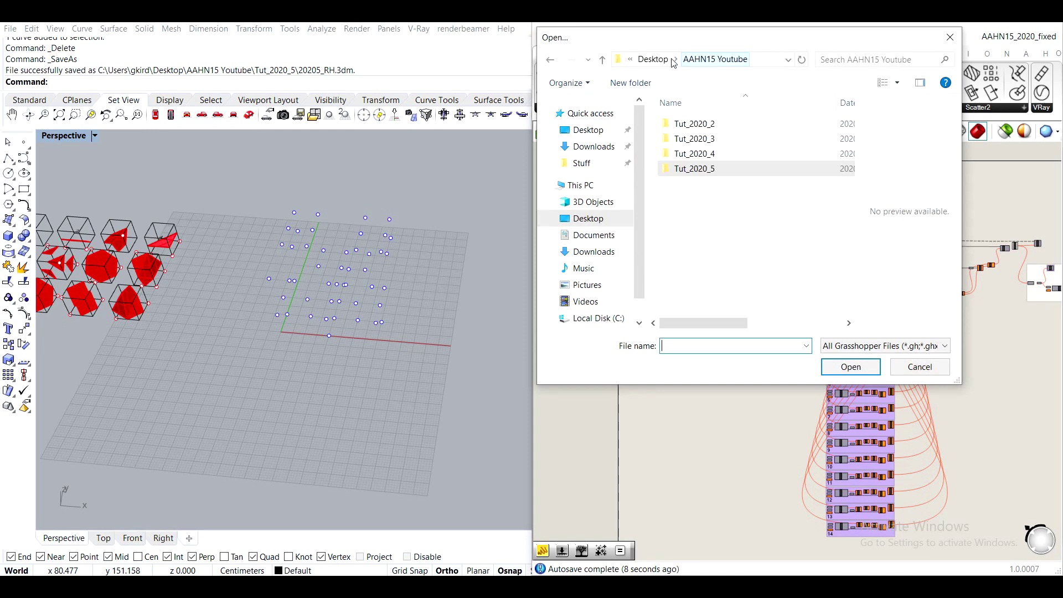
{"action": "left_click", "coordinate": [652, 60]}
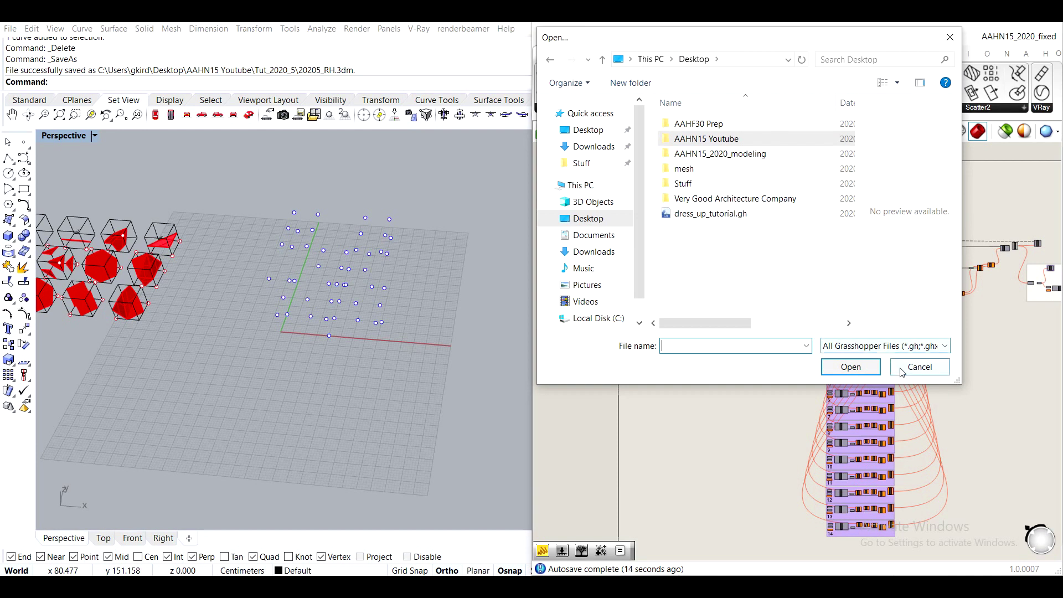
{"action": "double_click", "coordinate": [684, 184]}
{"action": "double_click", "coordinate": [696, 180]}
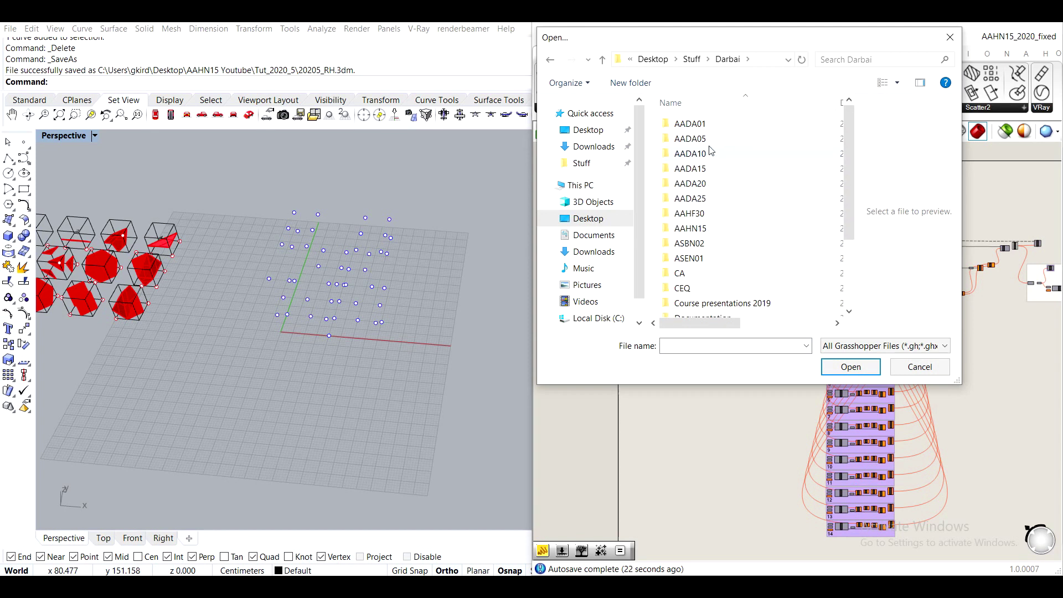
{"action": "double_click", "coordinate": [704, 230]}
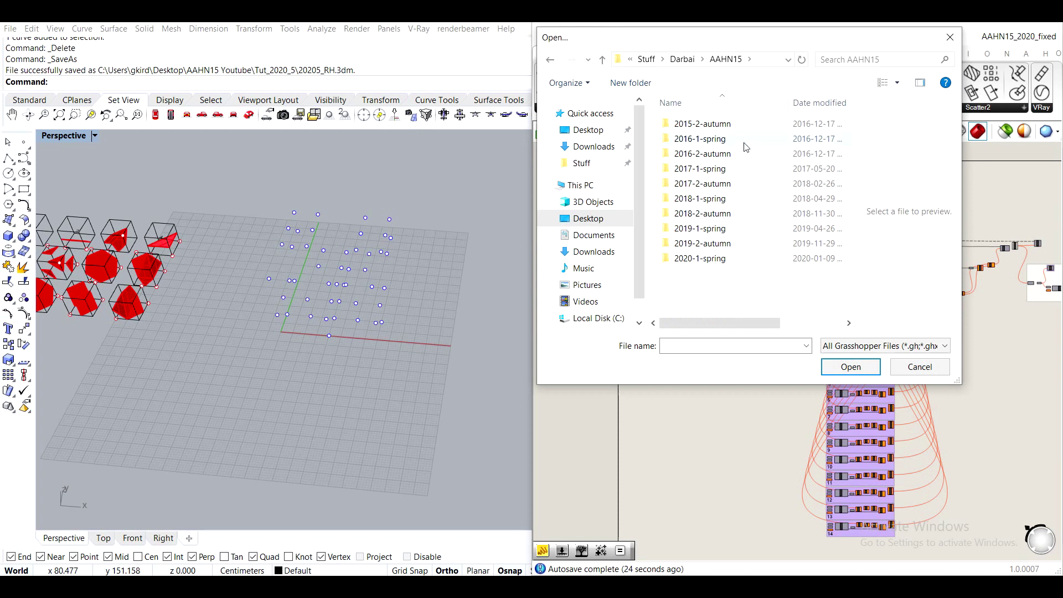
{"action": "double_click", "coordinate": [719, 259]}
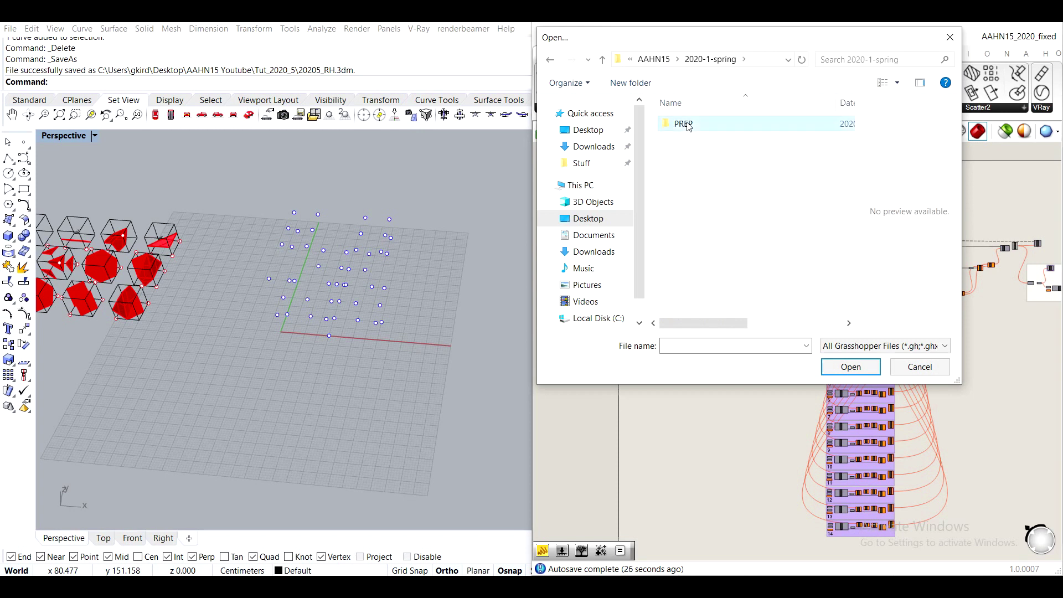
{"action": "double_click", "coordinate": [690, 124]}
{"action": "left_click", "coordinate": [709, 139]}
{"action": "left_click", "coordinate": [864, 367]}
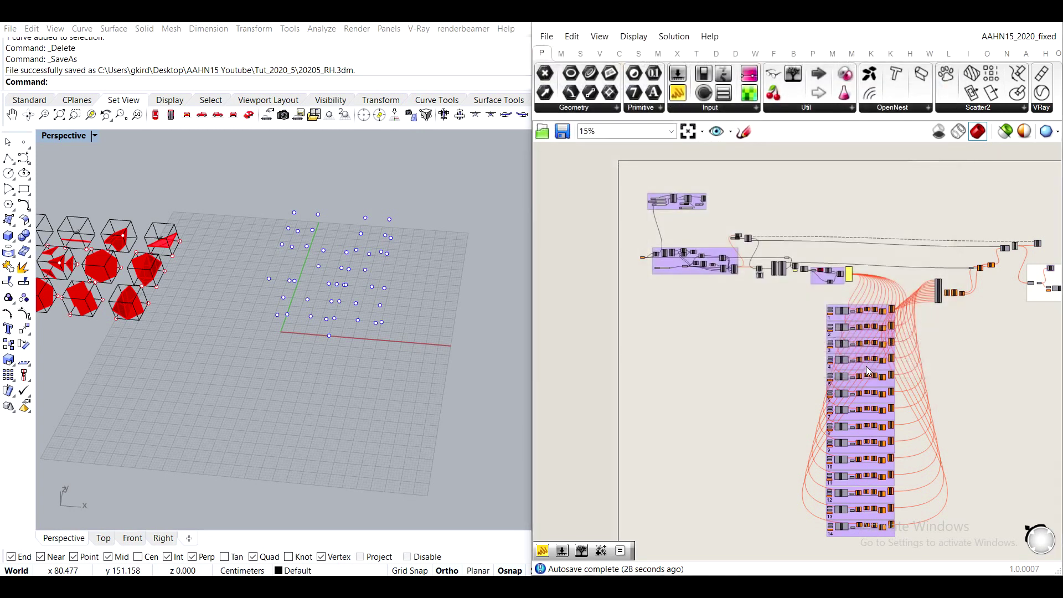
Create a Rhino layer named Active, matching the name in the Layer Ref input, and colour it red.
{"action": "scroll", "coordinate": [343, 294], "scroll_direction": "up", "scroll_amount": 5}
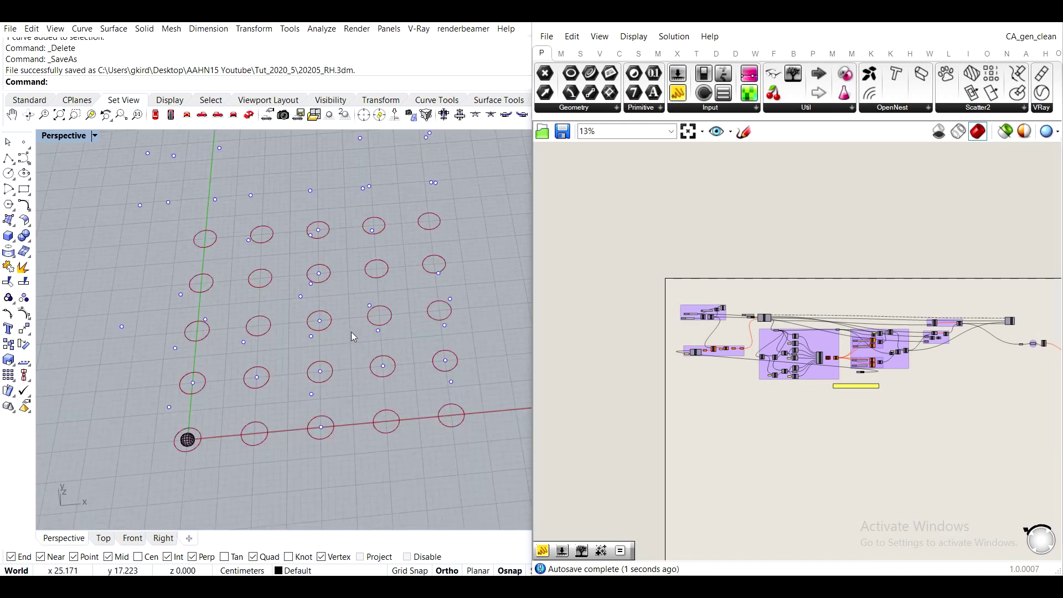
{"action": "scroll", "coordinate": [693, 364], "scroll_direction": "up", "scroll_amount": 3}
{"action": "scroll", "coordinate": [692, 364], "scroll_direction": "up", "scroll_amount": 8}
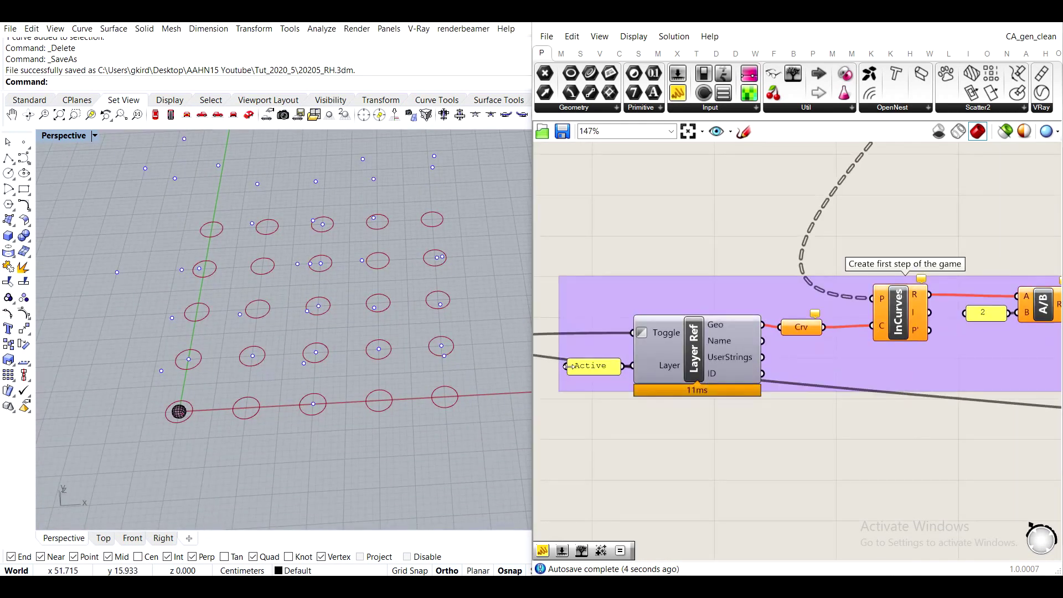
{"action": "left_click", "coordinate": [983, 27]}
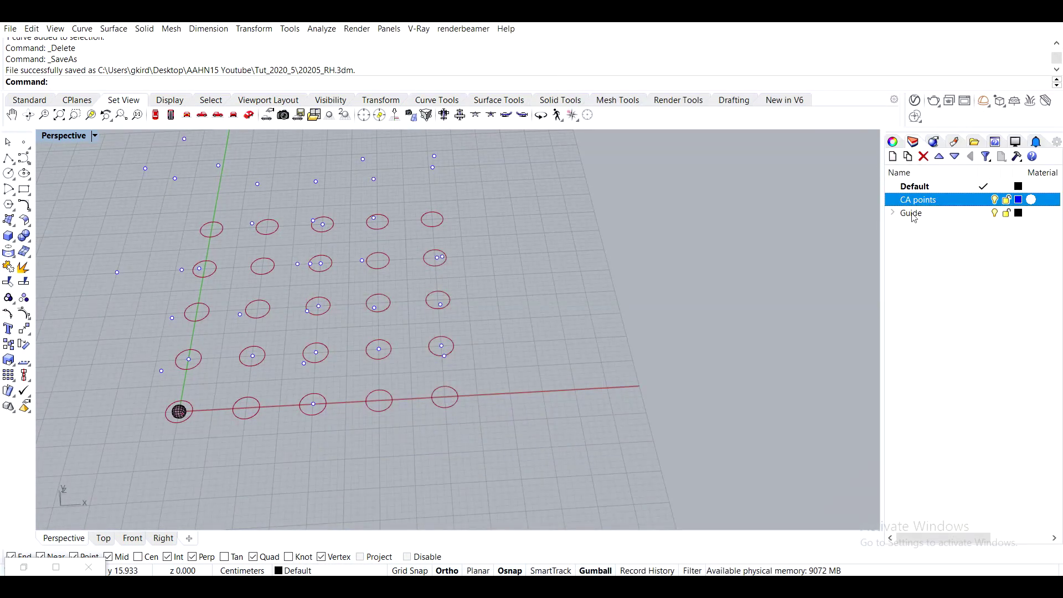
{"action": "left_click", "coordinate": [893, 156]}
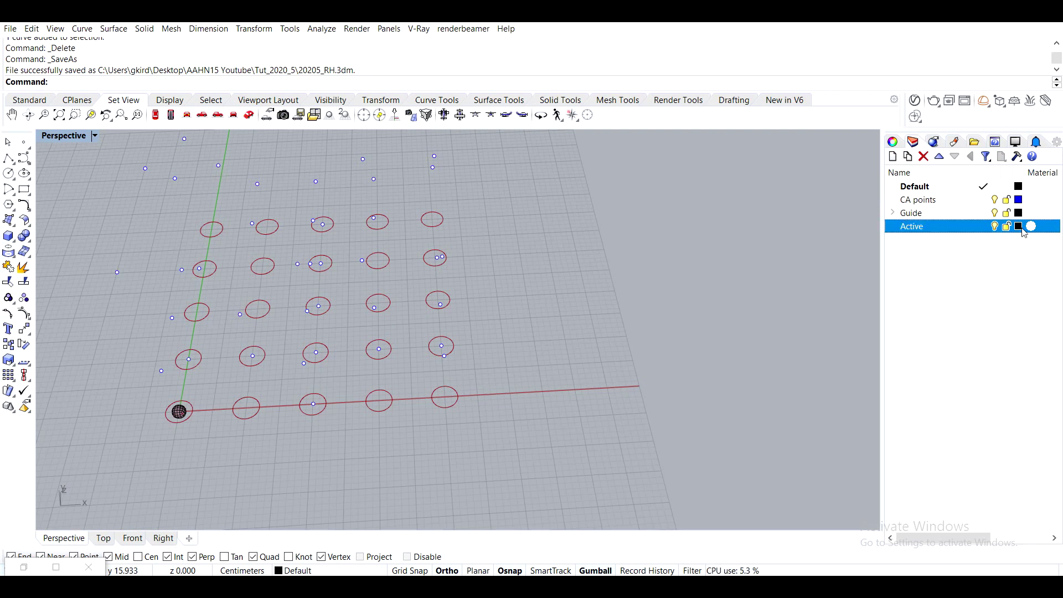
{"action": "left_click", "coordinate": [1020, 227]}
{"action": "left_click", "coordinate": [576, 455]}
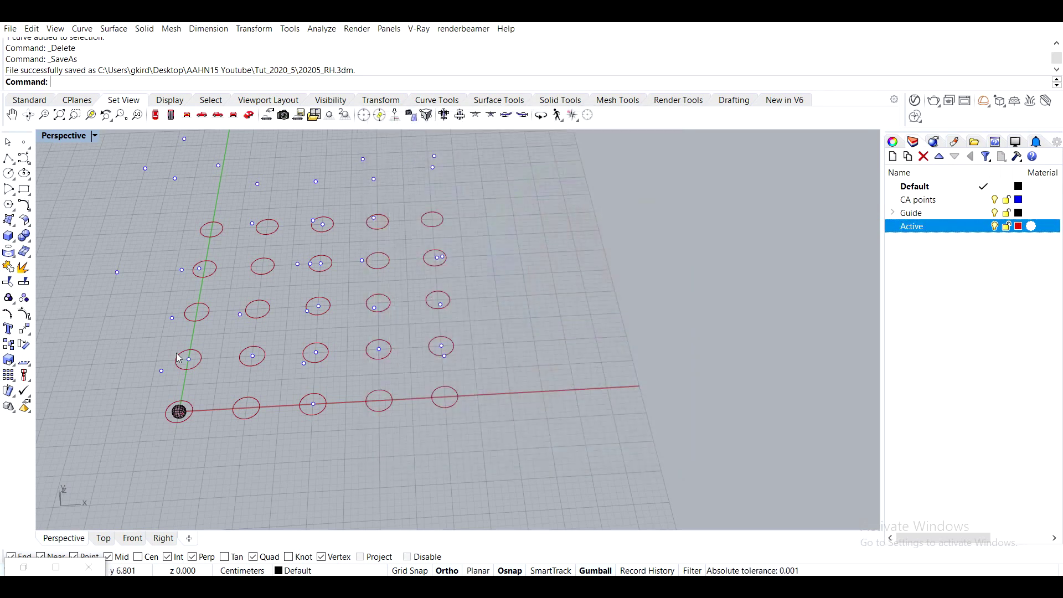
{"action": "left_click", "coordinate": [24, 191]}
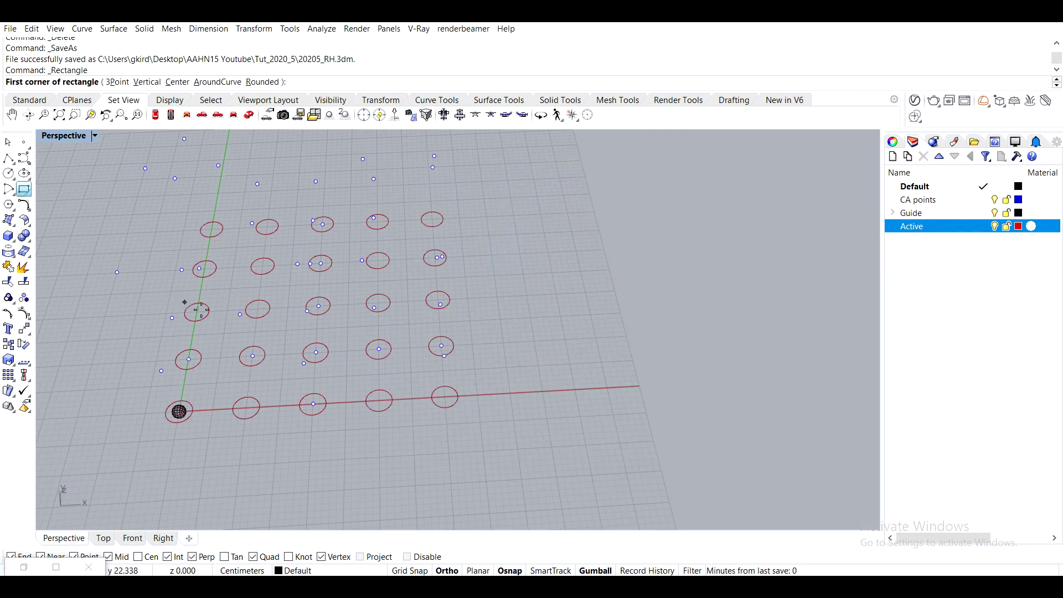
{"action": "key", "text": "Escape"}
{"action": "left_click", "coordinate": [24, 567]}
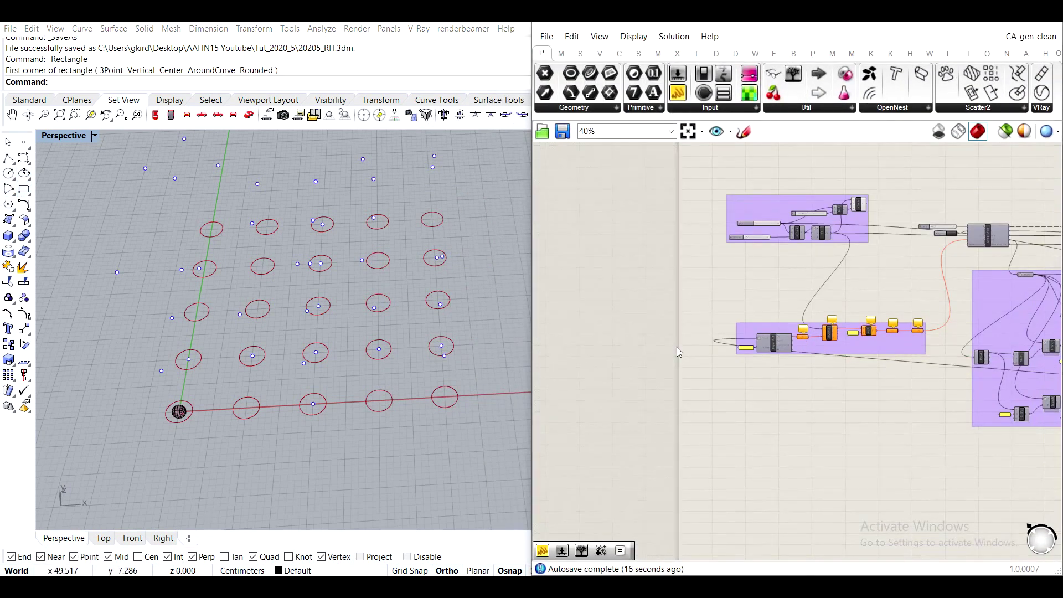
Select all objects on the CA points layer in Rhino and delete them.
{"action": "left_click", "coordinate": [990, 22]}
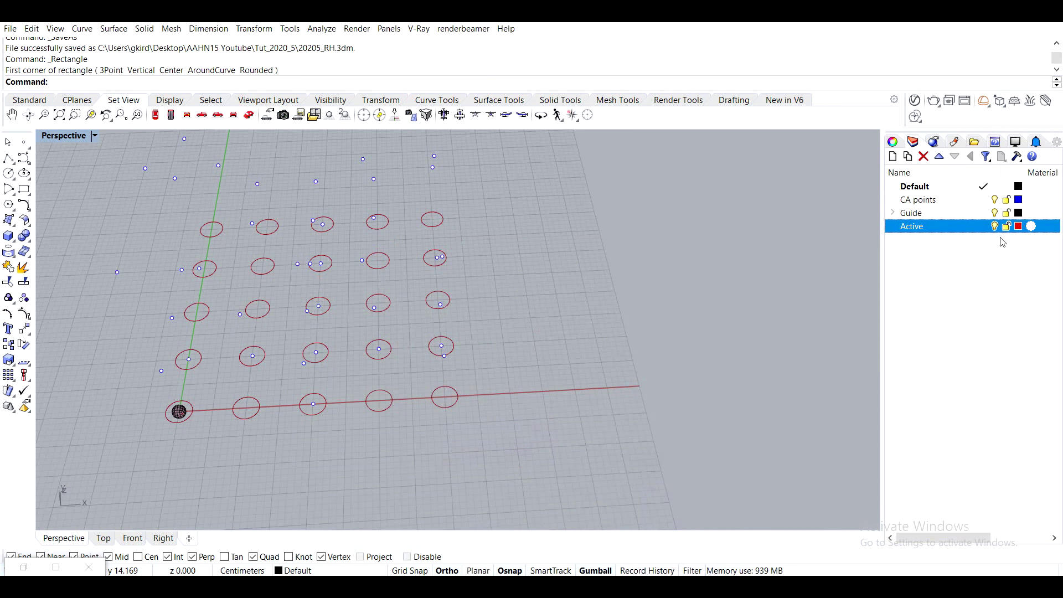
{"action": "left_click", "coordinate": [994, 201]}
{"action": "right_click", "coordinate": [995, 204]}
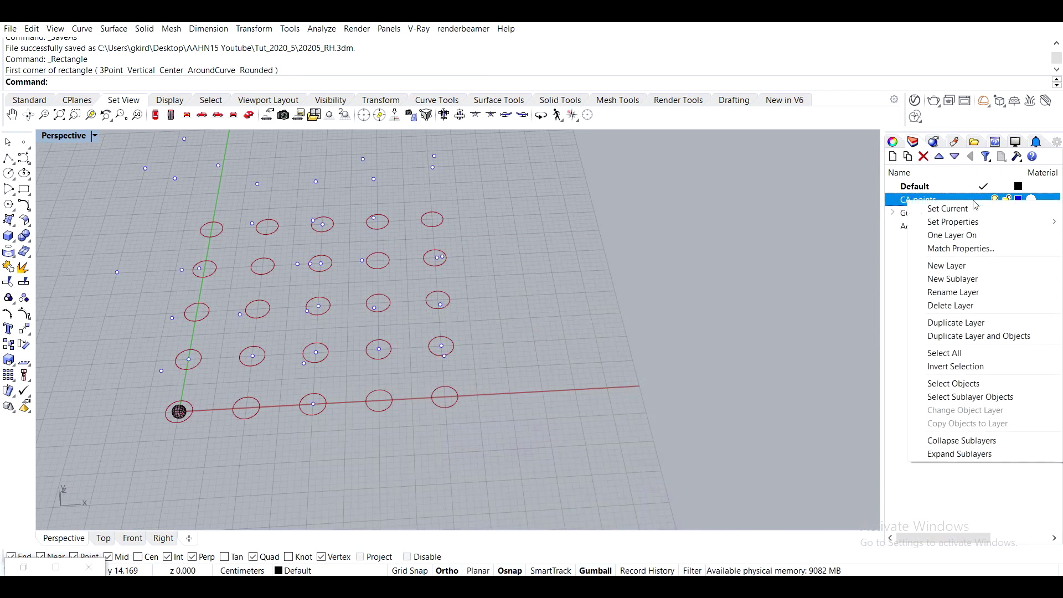
{"action": "left_click", "coordinate": [941, 383]}
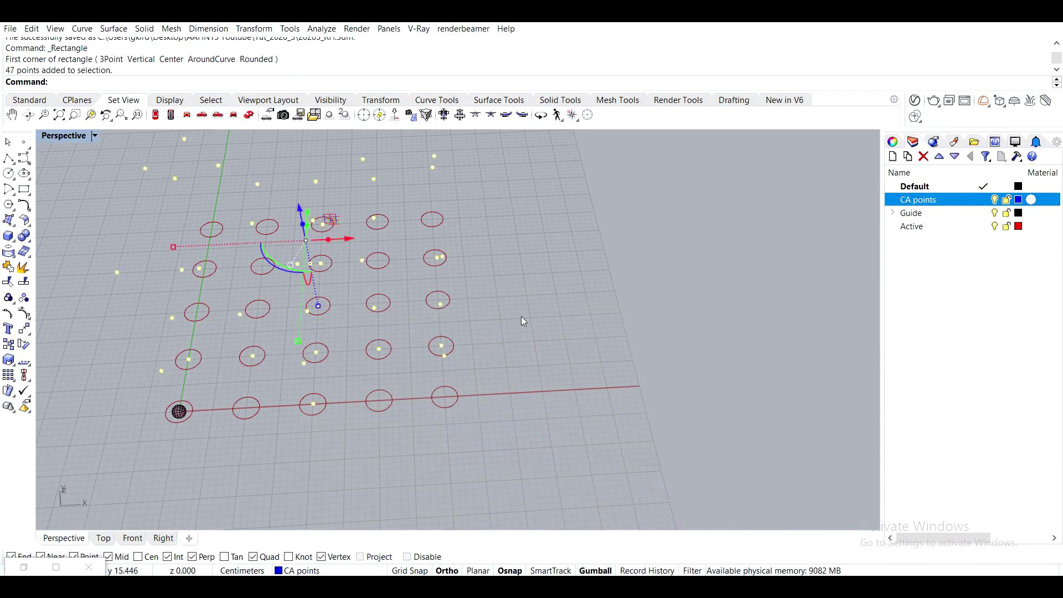
{"action": "key", "text": "Delete"}
{"action": "right_click_drag", "start_coordinate": [357, 329], "coordinate": [420, 342]}
{"action": "left_click", "coordinate": [24, 566]}
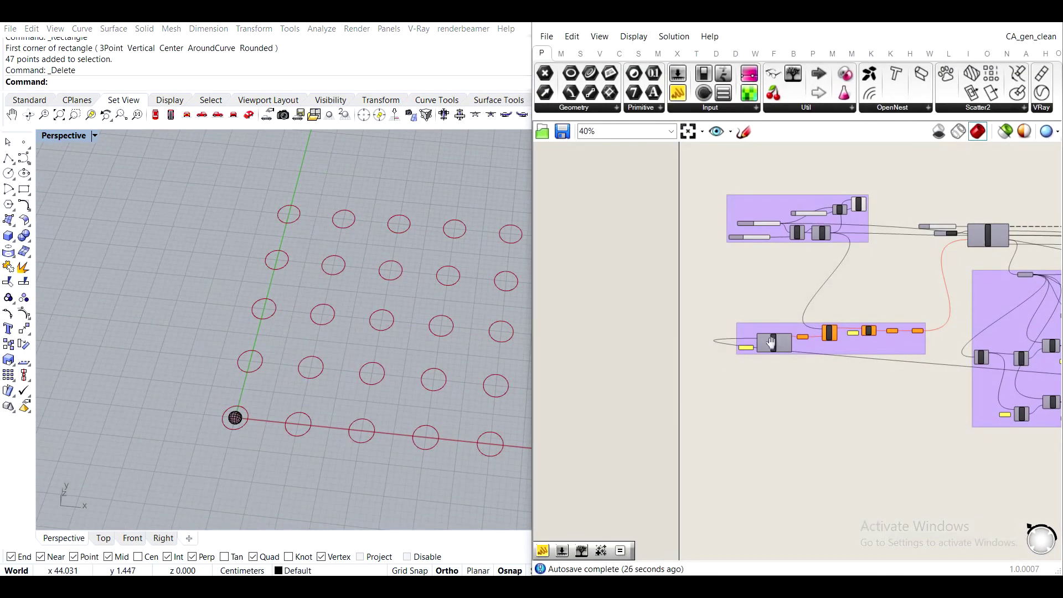
{"action": "scroll", "coordinate": [723, 283], "scroll_direction": "up", "scroll_amount": 6}
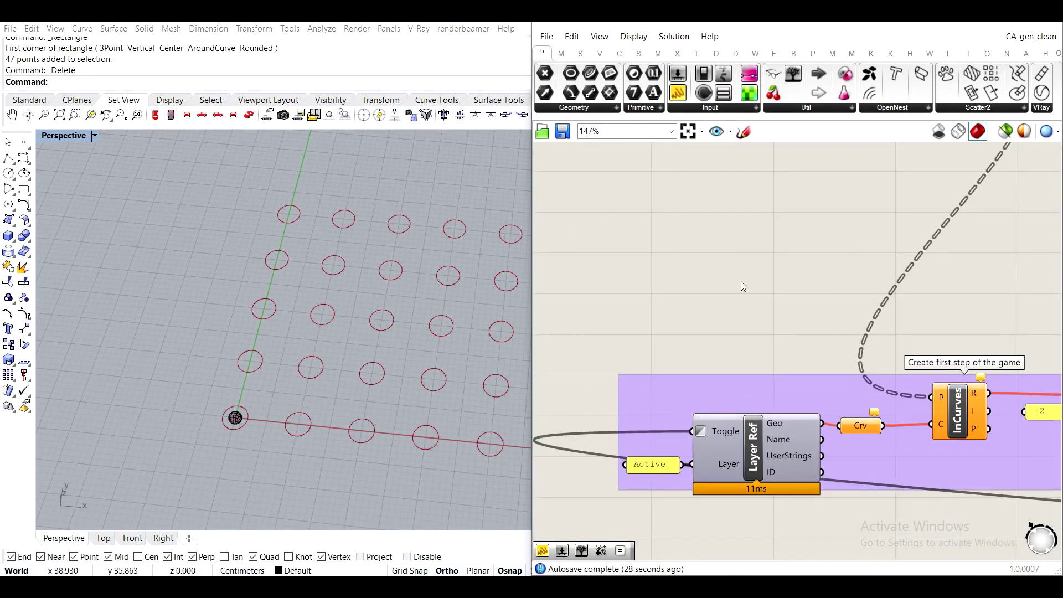
{"action": "scroll", "coordinate": [787, 280], "scroll_direction": "down", "scroll_amount": 5}
{"action": "scroll", "coordinate": [797, 257], "scroll_direction": "up", "scroll_amount": 2}
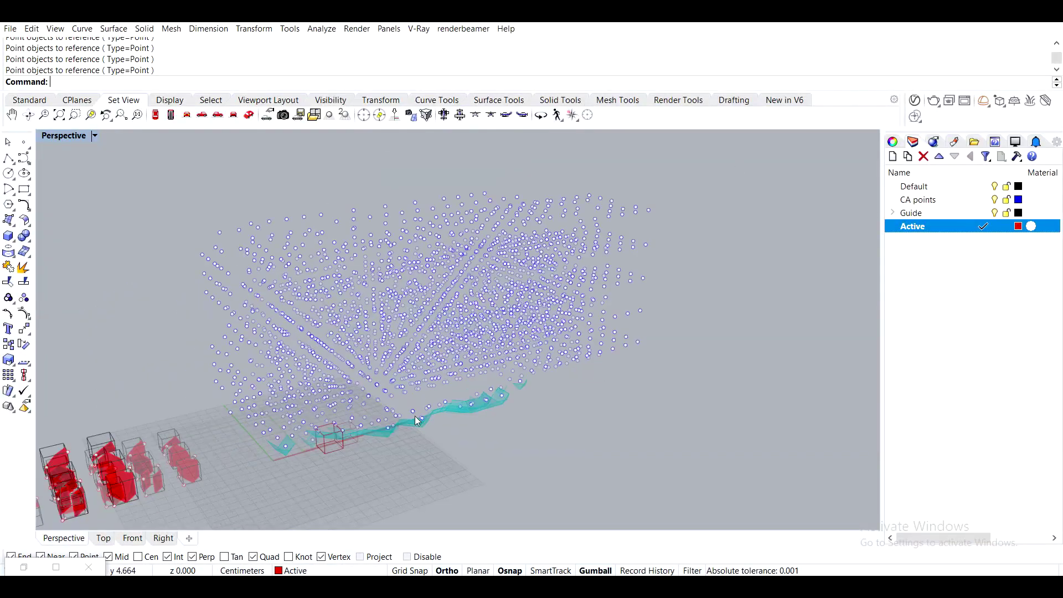
{"action": "right_click_drag", "start_coordinate": [418, 421], "coordinate": [352, 343]}
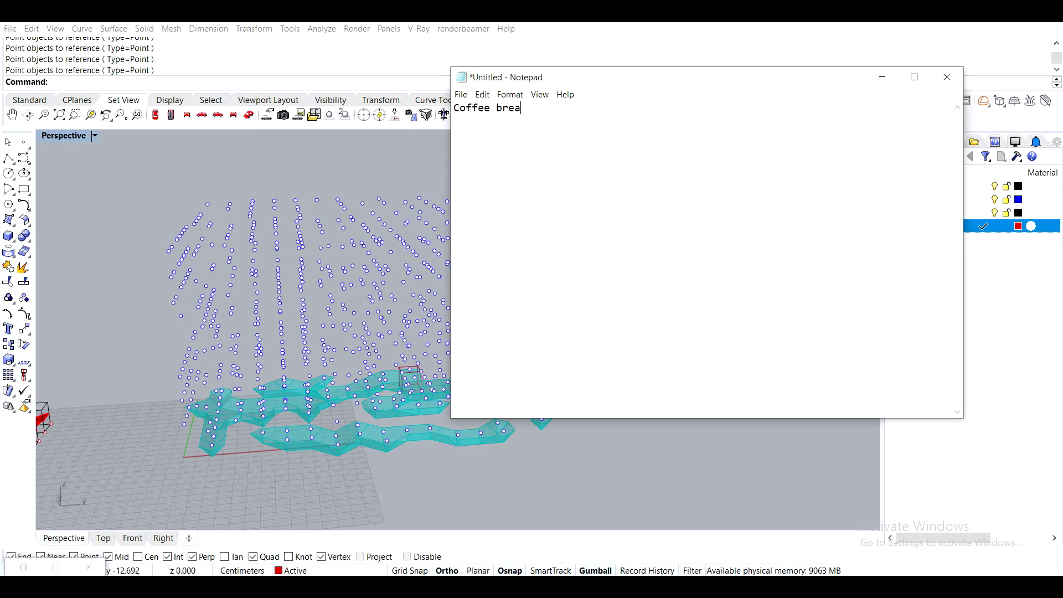
Enlarge the font of the "Coffee break." note in Notepad, then shrink and reposition its window above the model.
{"action": "key", "text": "ctrl+a"}
{"action": "key", "text": "alt+o"}
{"action": "key", "text": "f"}
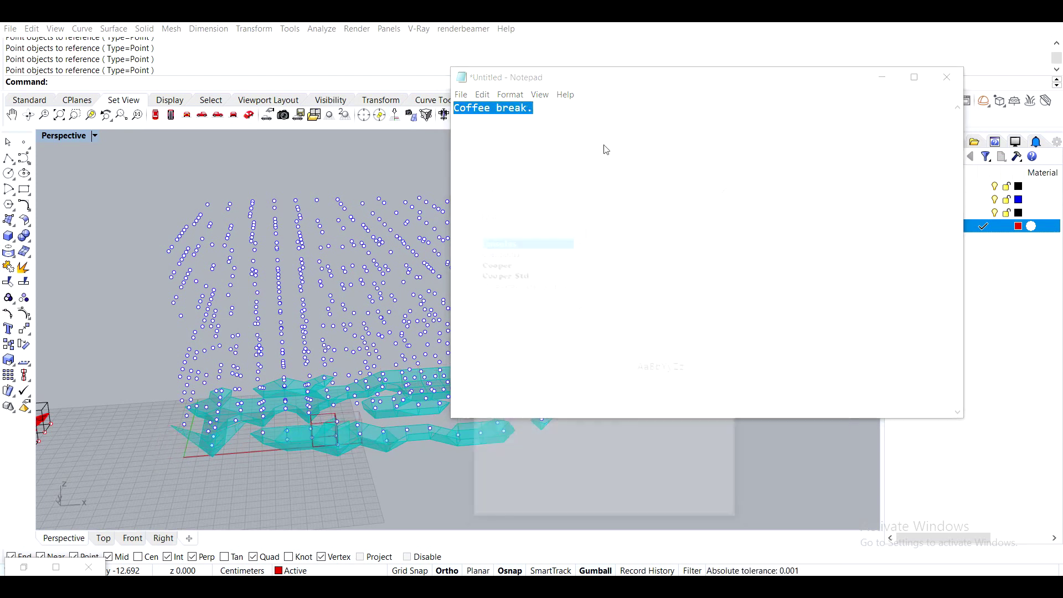
{"action": "left_click", "coordinate": [699, 299]}
{"action": "left_click", "coordinate": [651, 505]}
{"action": "left_click", "coordinate": [691, 183]}
{"action": "left_click_drag", "start_coordinate": [451, 178], "coordinate": [586, 178]}
{"action": "left_click_drag", "start_coordinate": [744, 67], "coordinate": [421, 64]}
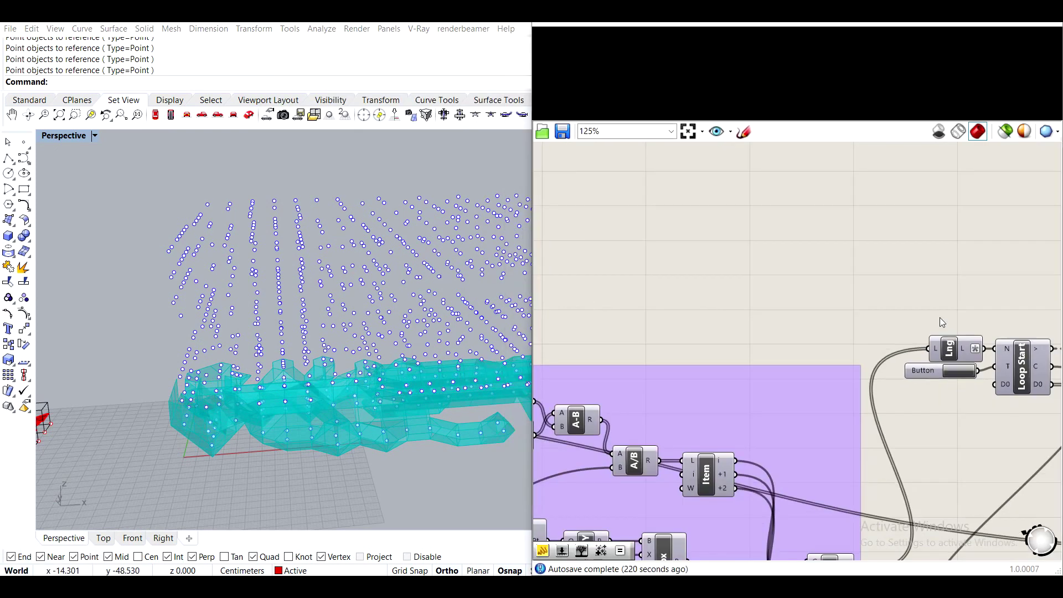
In Grasshopper, add a Brep Edges component and feed it from the Brep parameter beside the custom preview.
{"action": "scroll", "coordinate": [942, 321], "scroll_direction": "down", "scroll_amount": 5}
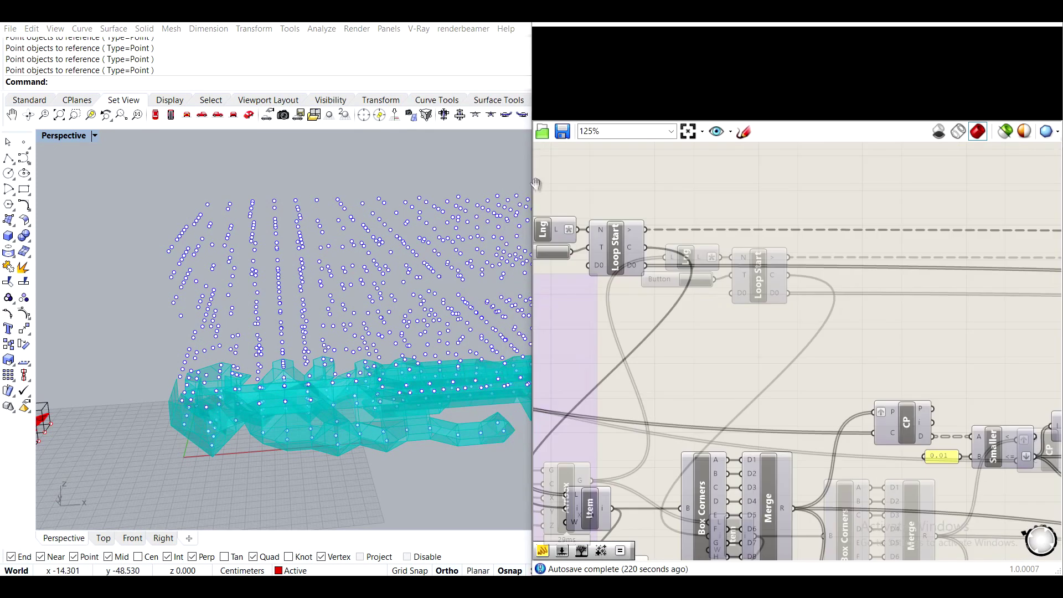
{"action": "scroll", "coordinate": [744, 361], "scroll_direction": "up", "scroll_amount": 5}
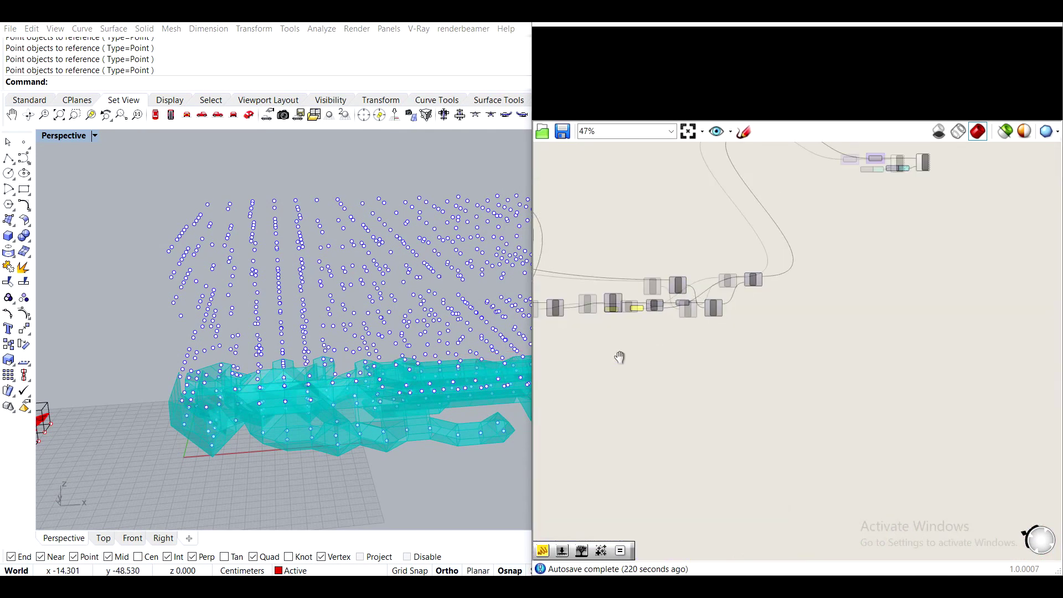
{"action": "double_click", "coordinate": [901, 234]}
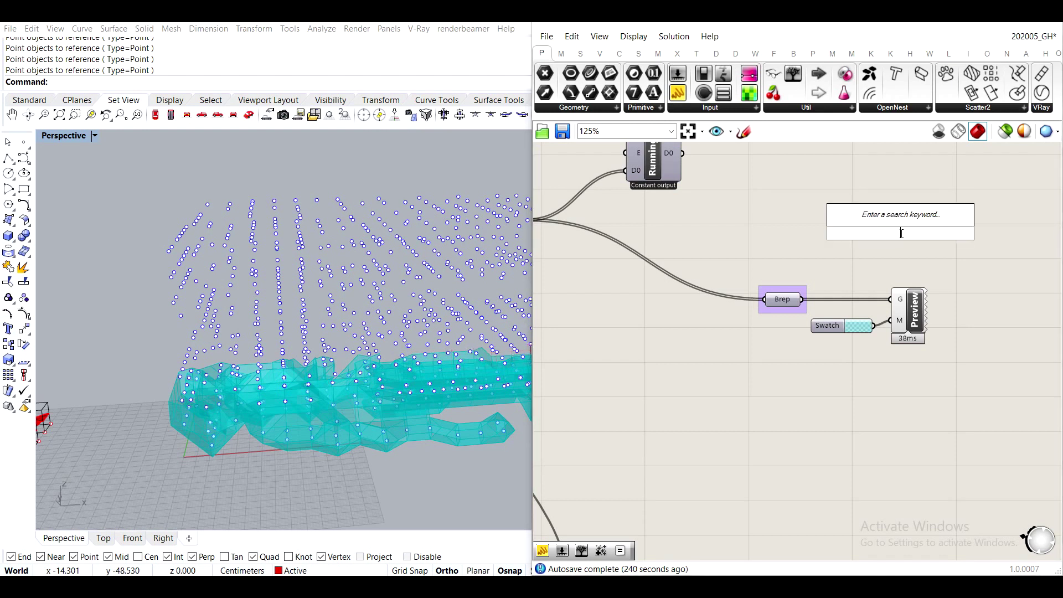
{"action": "type", "text": "edges"}
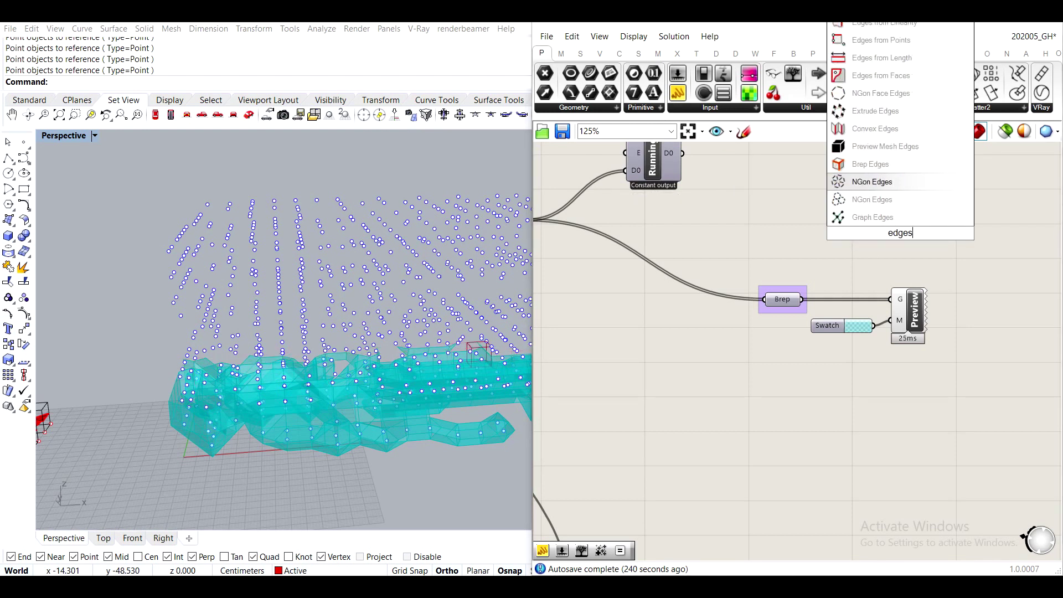
{"action": "left_click", "coordinate": [886, 164]}
{"action": "left_click_drag", "start_coordinate": [803, 300], "coordinate": [874, 233]}
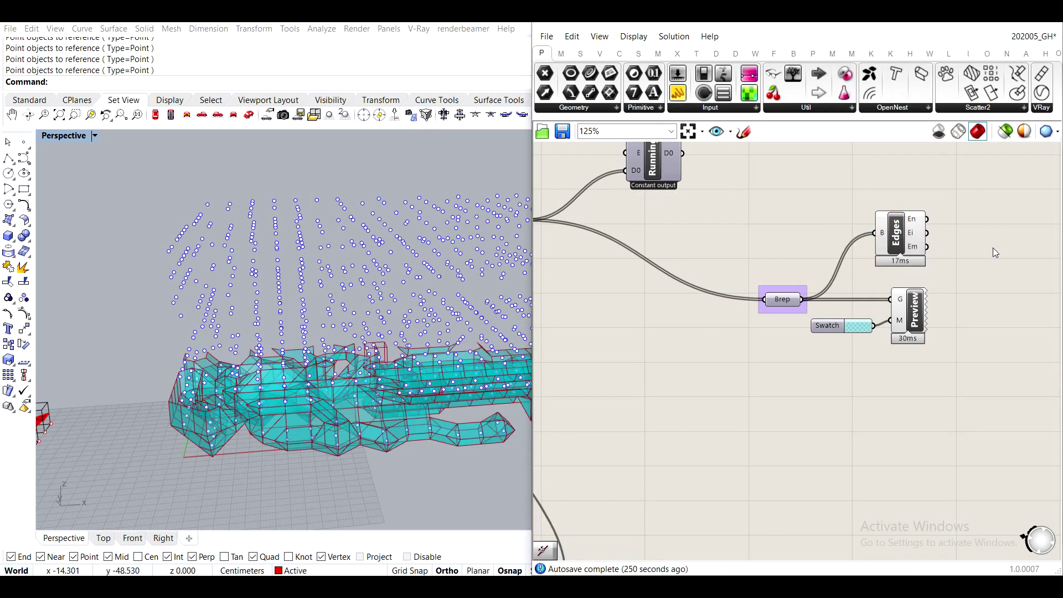
Examine the growing shell and its edge lines from several angles in Rhino, and bring up the break note.
{"action": "left_click", "coordinate": [988, 25]}
{"action": "right_click_drag", "start_coordinate": [609, 277], "coordinate": [682, 138]}
{"action": "scroll", "coordinate": [426, 307], "scroll_direction": "up", "scroll_amount": 5}
{"action": "right_click_drag", "start_coordinate": [427, 307], "coordinate": [532, 352]}
{"action": "scroll", "coordinate": [399, 386], "scroll_direction": "up", "scroll_amount": 3}
{"action": "scroll", "coordinate": [525, 259], "scroll_direction": "down", "scroll_amount": 4}
{"action": "right_click_drag", "start_coordinate": [628, 358], "coordinate": [590, 410], "text": "shift"}
{"action": "scroll", "coordinate": [585, 374], "scroll_direction": "up", "scroll_amount": 2}
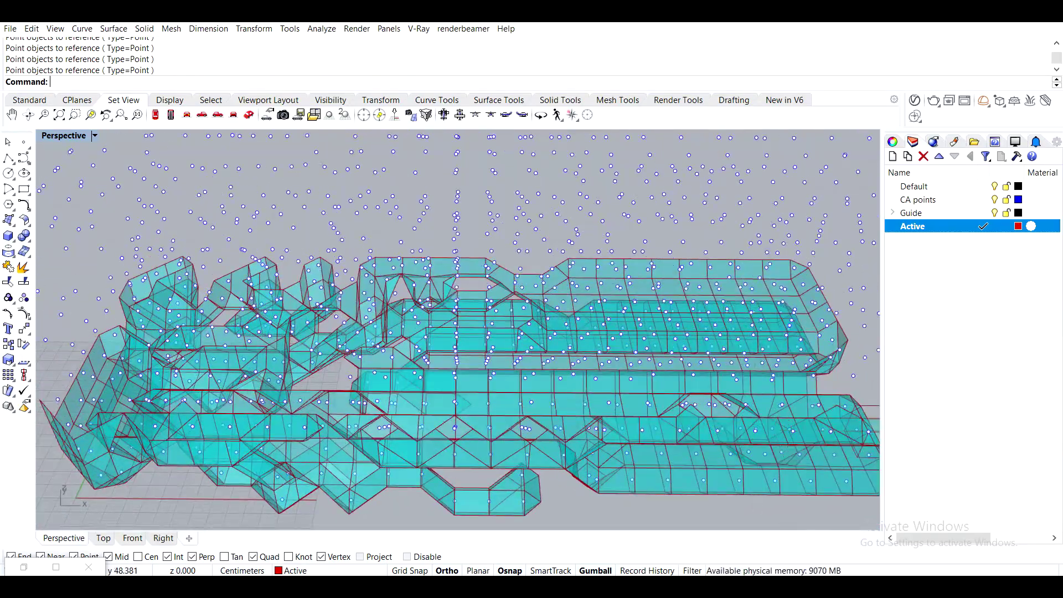
{"action": "mouse_move", "coordinate": [764, 555]}
{"action": "left_click", "coordinate": [909, 549]}
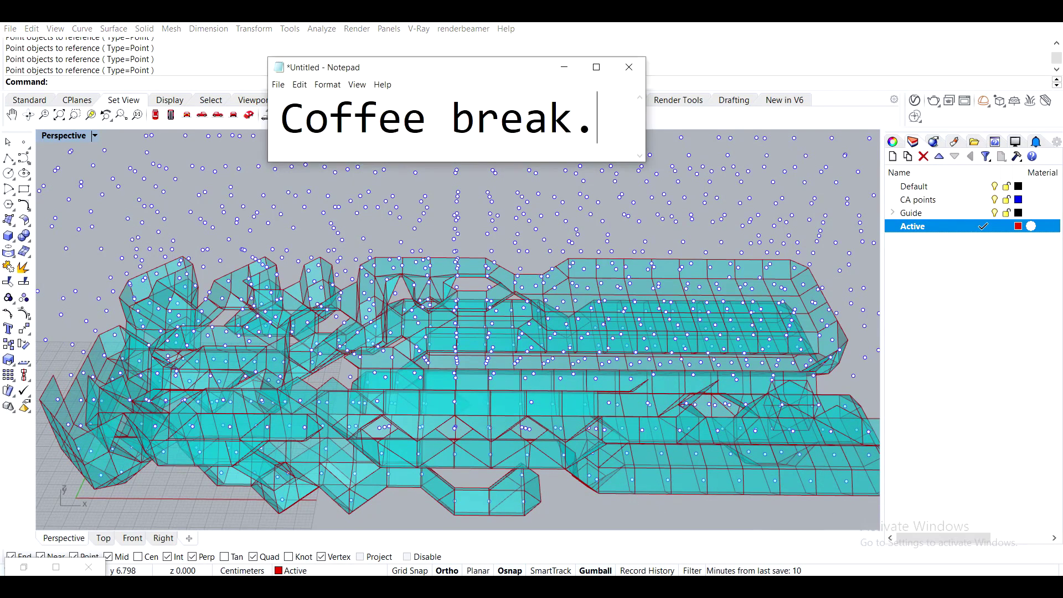
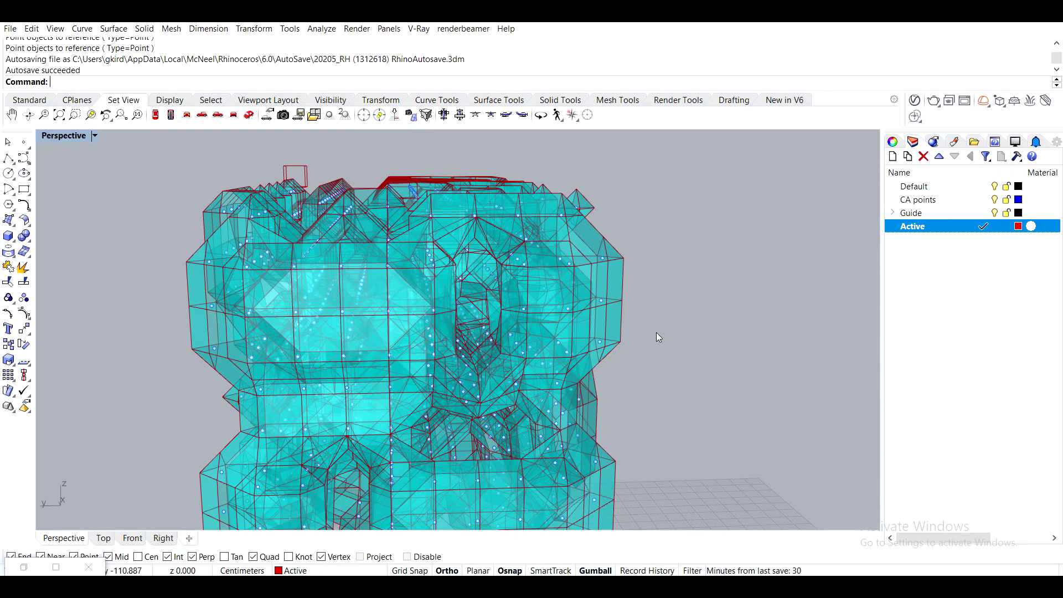
Hide the Grasshopper previews while baking the Brep parameter's geometry, and close the 202005_GH definition without saving changes.
{"action": "right_click_drag", "start_coordinate": [658, 337], "coordinate": [412, 344]}
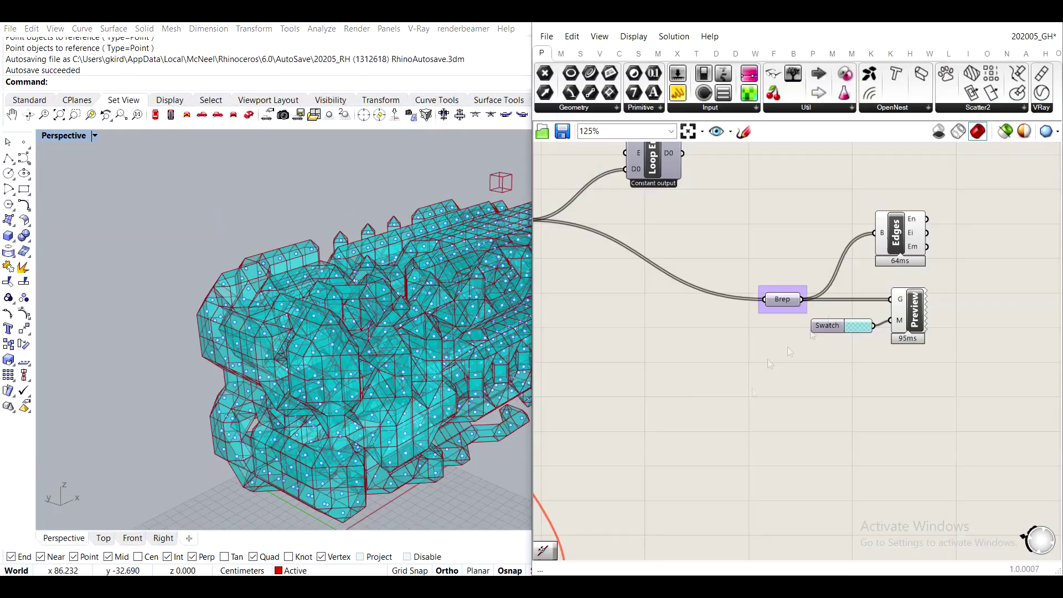
{"action": "middle_click", "coordinate": [859, 214]}
{"action": "right_click", "coordinate": [813, 267]}
{"action": "left_click", "coordinate": [866, 321]}
{"action": "left_click", "coordinate": [935, 443]}
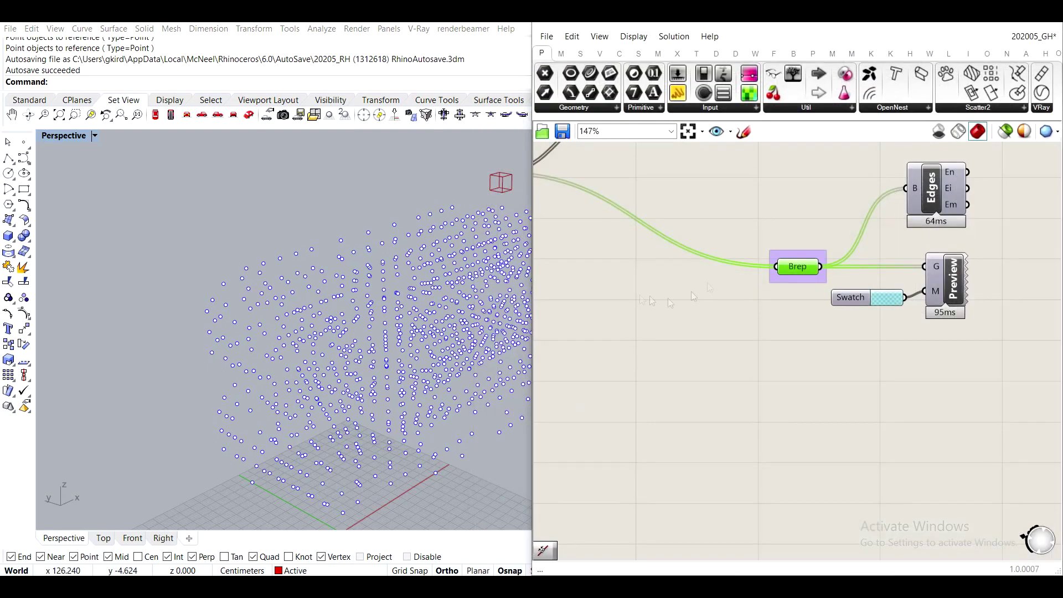
{"action": "right_click", "coordinate": [809, 267]}
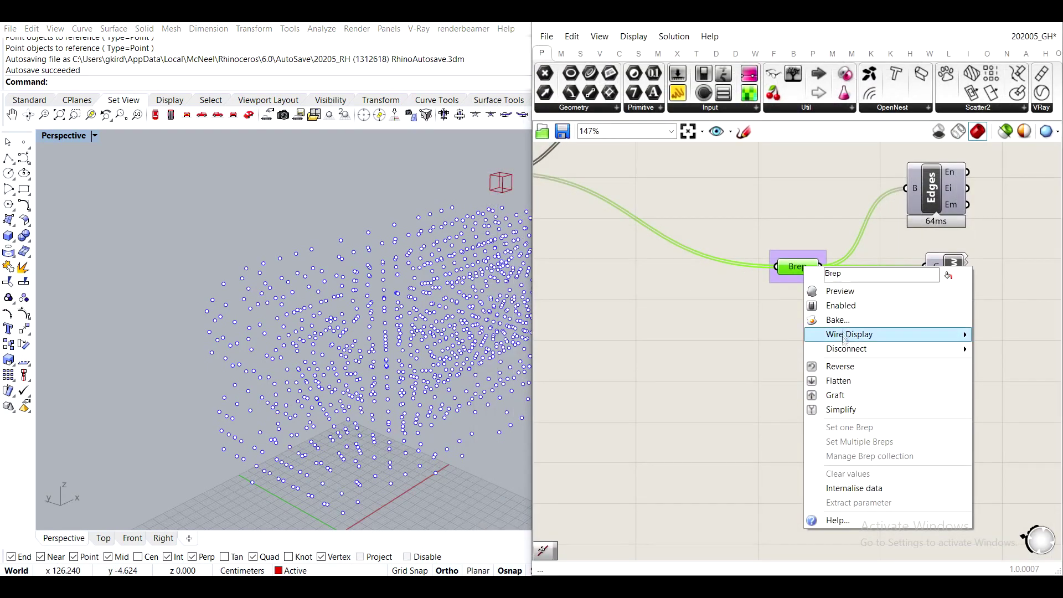
{"action": "left_click", "coordinate": [866, 319]}
{"action": "left_click", "coordinate": [857, 448]}
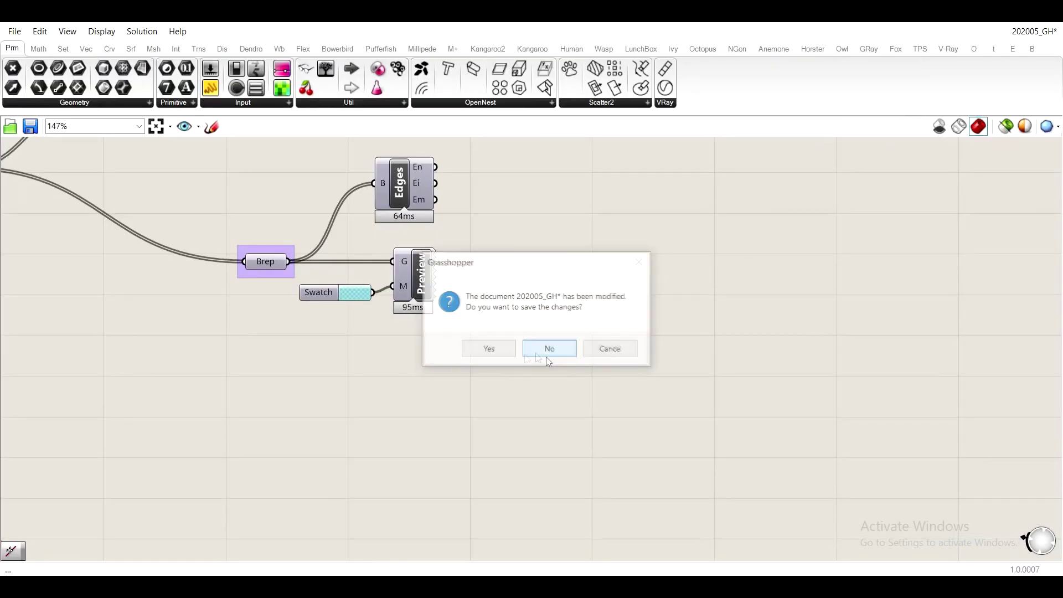
{"action": "left_click", "coordinate": [548, 350]}
Make Shape the current layer and hide the Active, Guide, CA points and Default layers.
{"action": "right_click_drag", "start_coordinate": [427, 321], "coordinate": [587, 327]}
{"action": "scroll", "coordinate": [475, 324], "scroll_direction": "up", "scroll_amount": 2}
{"action": "left_click", "coordinate": [983, 240]}
{"action": "left_click", "coordinate": [995, 227]}
{"action": "left_click", "coordinate": [995, 213]}
{"action": "left_click", "coordinate": [995, 200]}
{"action": "left_click", "coordinate": [995, 186]}
Set the perspective camera's lens length to 30.
{"action": "scroll", "coordinate": [609, 310], "scroll_direction": "up", "scroll_amount": 5}
{"action": "scroll", "coordinate": [458, 329], "scroll_direction": "up", "scroll_amount": 6}
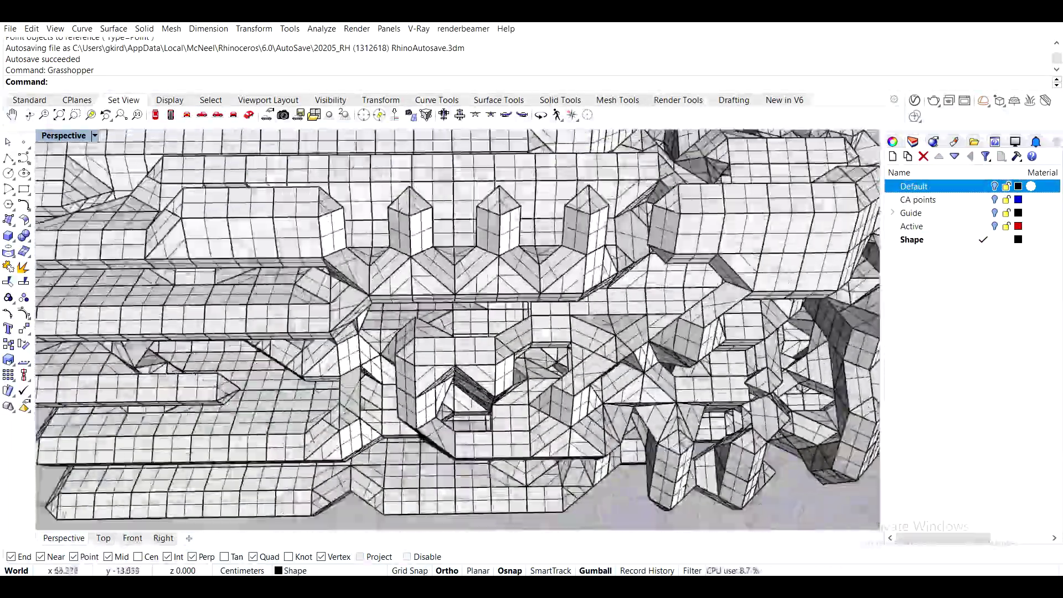
{"action": "scroll", "coordinate": [588, 339], "scroll_direction": "down", "scroll_amount": 2}
{"action": "left_click", "coordinate": [893, 142]}
{"action": "left_click", "coordinate": [1004, 272]}
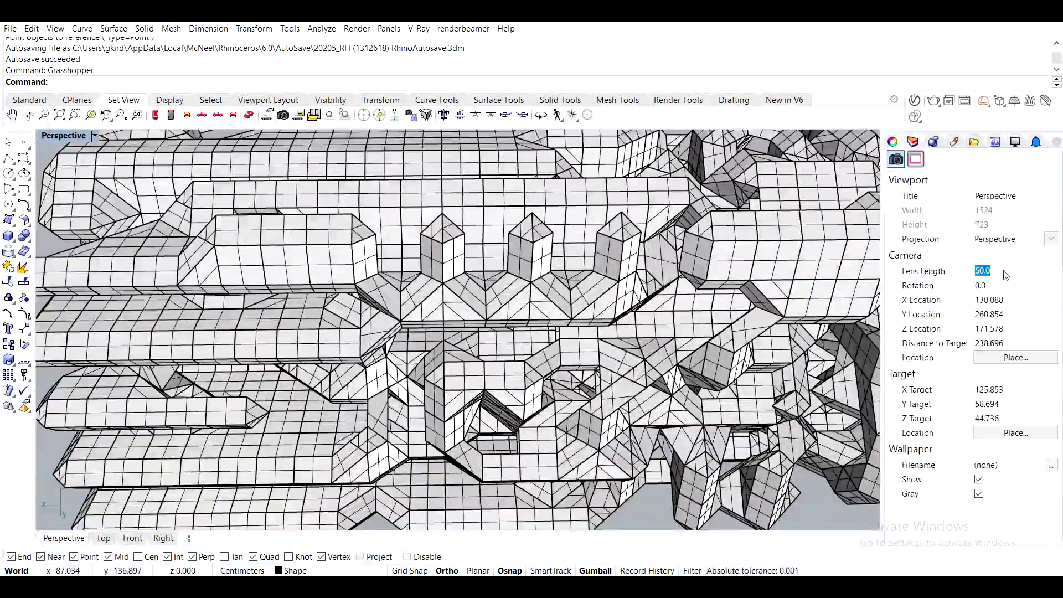
{"action": "type", "text": "30"}
{"action": "key", "text": "Return"}
Frame a close-up of the shell's row of pointed protrusions and save it as the named view c1.
{"action": "scroll", "coordinate": [534, 328], "scroll_direction": "up", "scroll_amount": 4}
{"action": "right_click_drag", "start_coordinate": [431, 228], "coordinate": [475, 219], "text": "shift"}
{"action": "scroll", "coordinate": [550, 289], "scroll_direction": "up", "scroll_amount": 4}
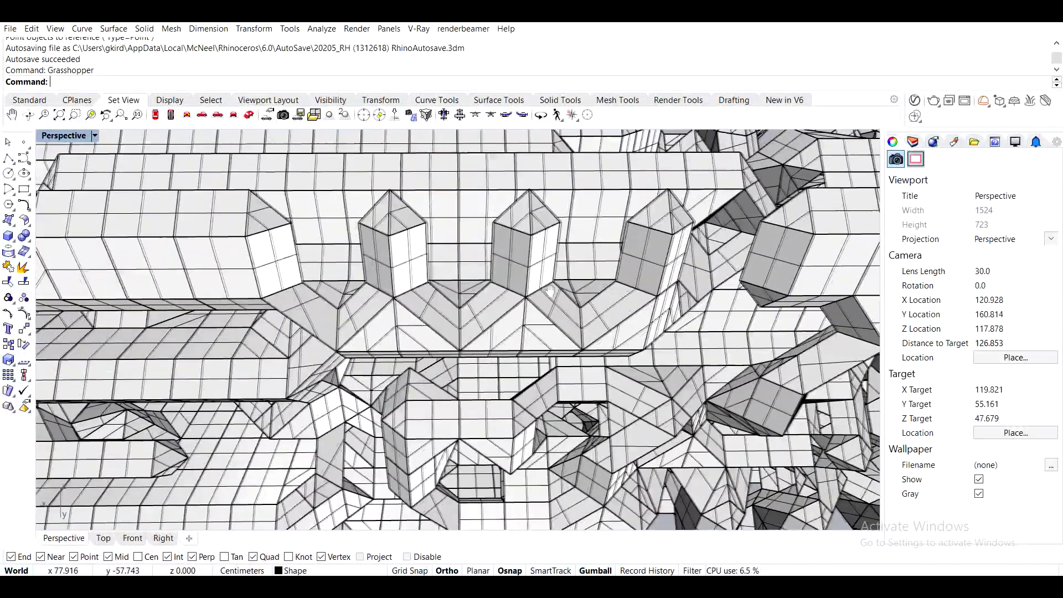
{"action": "right_click_drag", "start_coordinate": [548, 290], "coordinate": [543, 289], "text": "shift"}
{"action": "left_click", "coordinate": [934, 102]}
{"action": "left_click", "coordinate": [14, 49]}
{"action": "type", "text": "c1"}
{"action": "key", "text": "Return"}
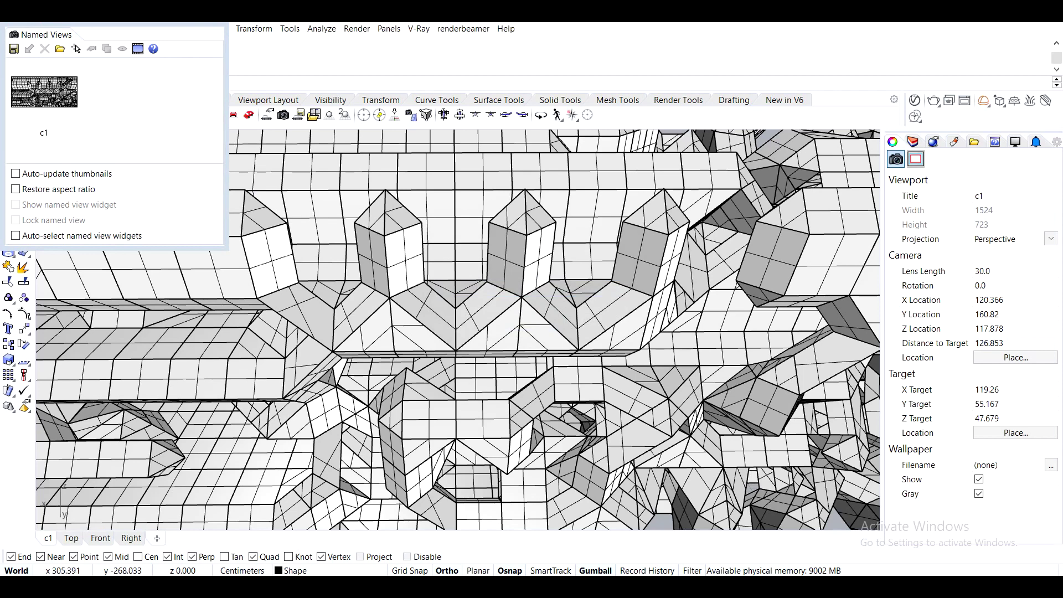
{"action": "left_click", "coordinate": [218, 16]}
Load a bitmap from the V-Ray program folder as the V-Ray environment's background texture.
{"action": "right_click_drag", "start_coordinate": [499, 221], "coordinate": [457, 220]}
{"action": "scroll", "coordinate": [455, 220], "scroll_direction": "down", "scroll_amount": 12}
{"action": "left_click", "coordinate": [916, 100]}
{"action": "left_click_drag", "start_coordinate": [563, 63], "coordinate": [701, 85]}
{"action": "left_click", "coordinate": [709, 113]}
{"action": "left_click", "coordinate": [588, 371]}
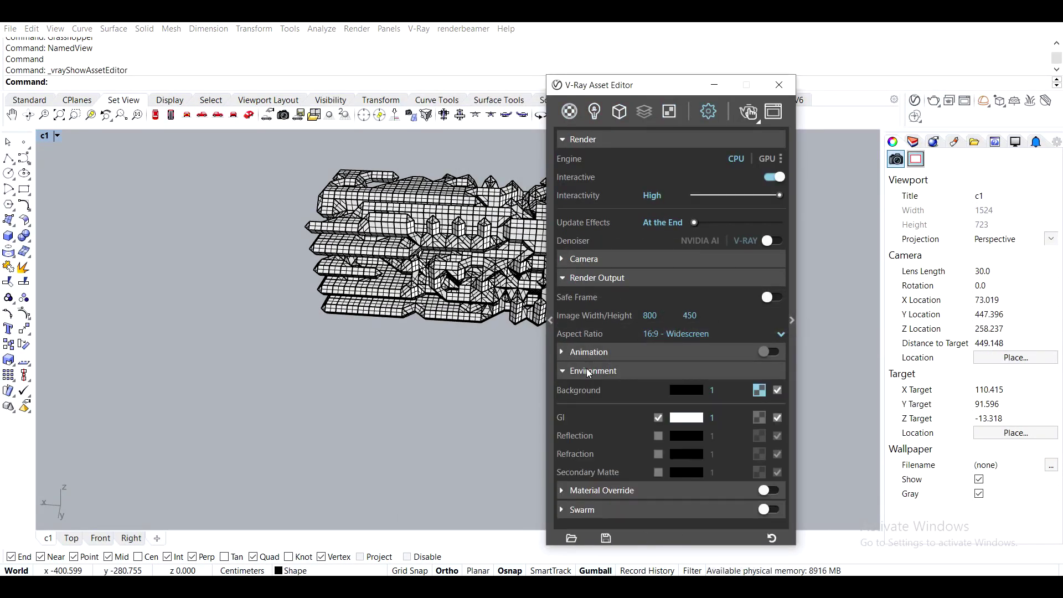
{"action": "left_click", "coordinate": [759, 390]}
{"action": "left_click_drag", "start_coordinate": [681, 85], "coordinate": [443, 70]}
{"action": "left_click", "coordinate": [824, 309]}
{"action": "double_click", "coordinate": [471, 166]}
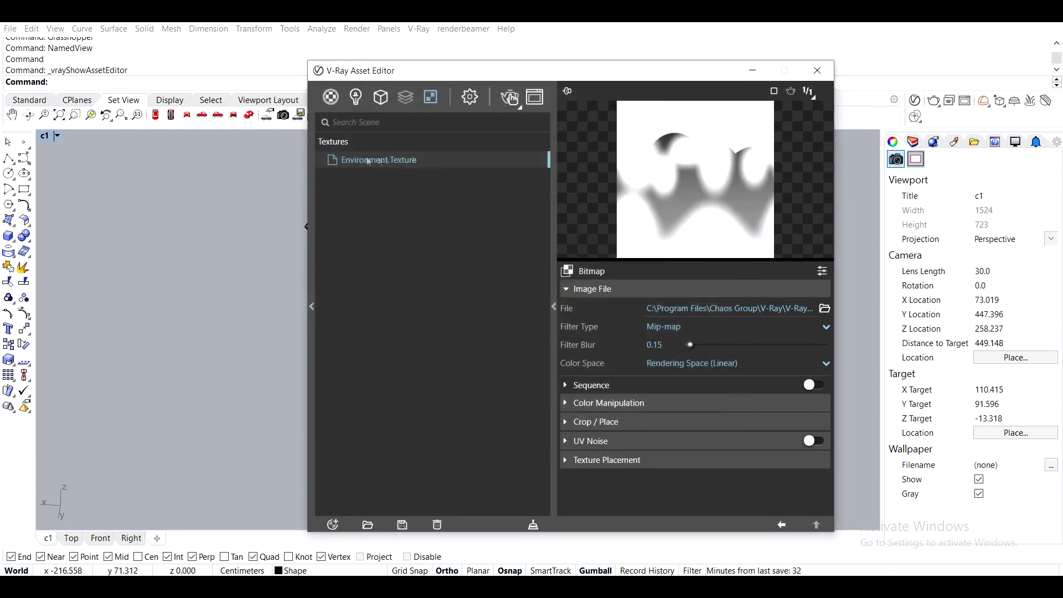
Copy the background texture to the environment's Reflection slot with the background disabled, and start an interactive V-Ray render.
{"action": "left_click", "coordinate": [470, 97]}
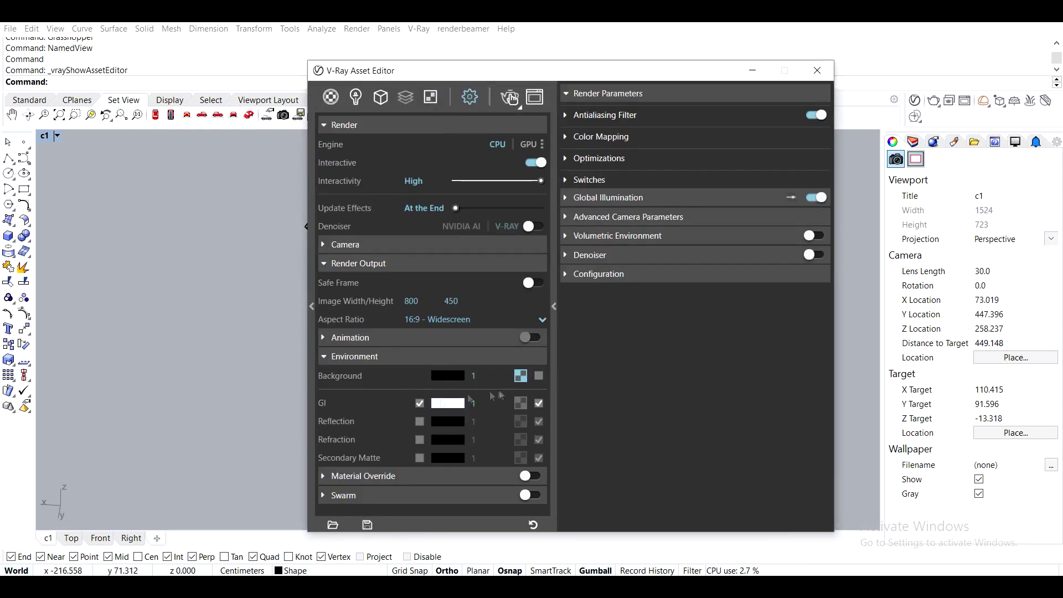
{"action": "left_click_drag", "start_coordinate": [527, 380], "coordinate": [520, 421]}
{"action": "left_click", "coordinate": [527, 443]}
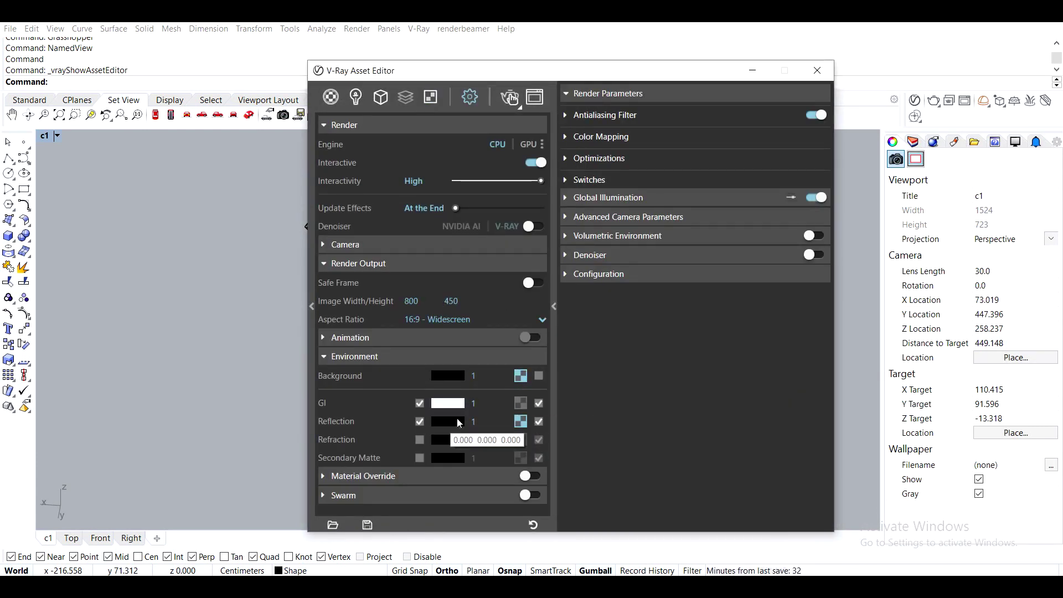
{"action": "left_click", "coordinate": [506, 100]}
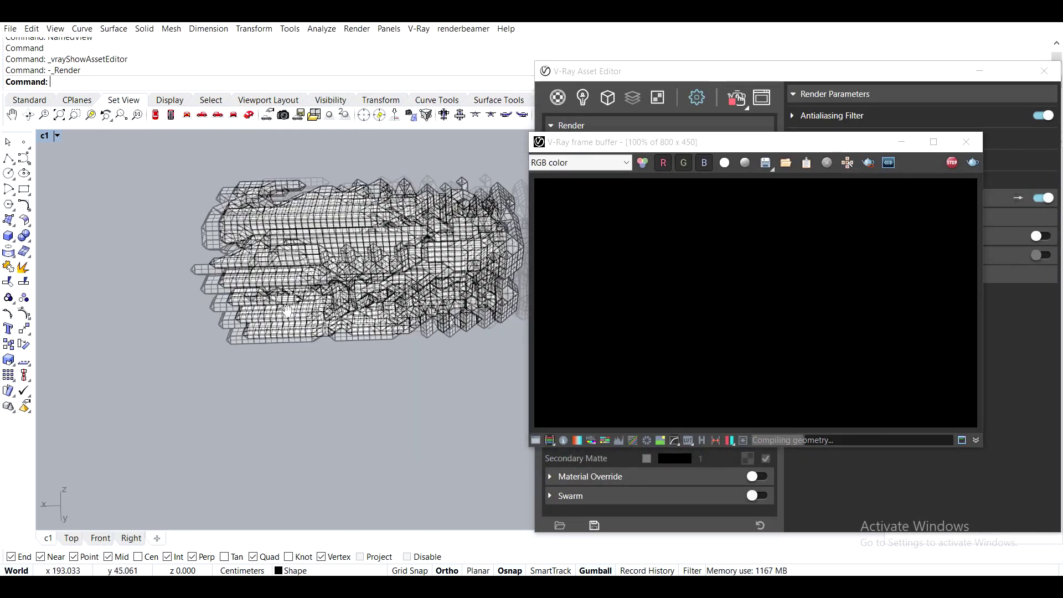
Select the whole baked shape and join its surfaces and polysurfaces.
{"action": "left_click_drag", "start_coordinate": [501, 422], "coordinate": [161, 210]}
{"action": "key", "text": "ctrl+j"}
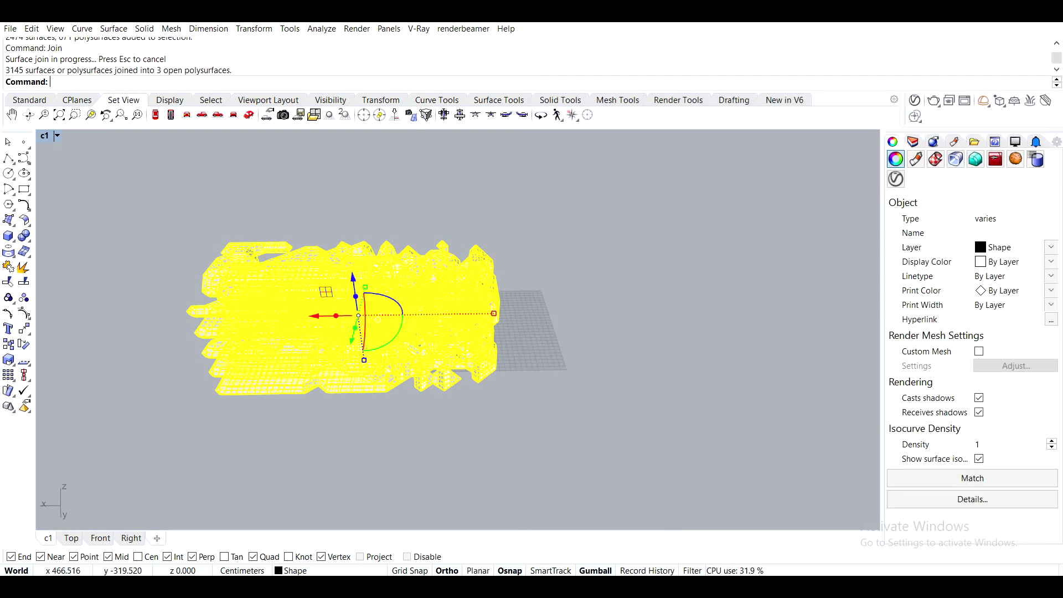
Bring up the V-Ray Asset Editor and close the V-Ray frame buffer.
{"action": "mouse_move", "coordinate": [978, 586]}
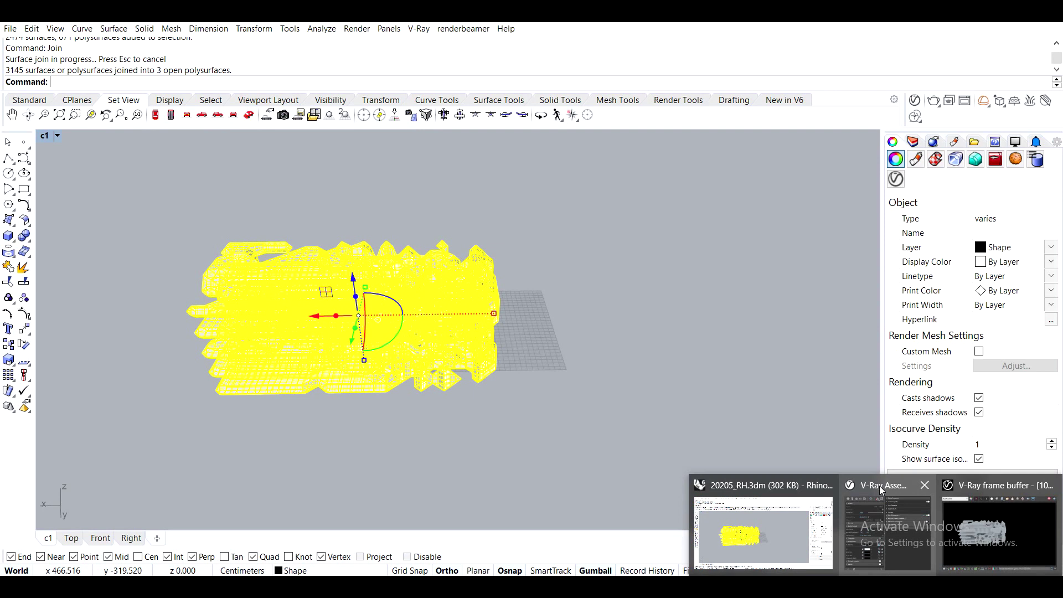
{"action": "left_click", "coordinate": [879, 487]}
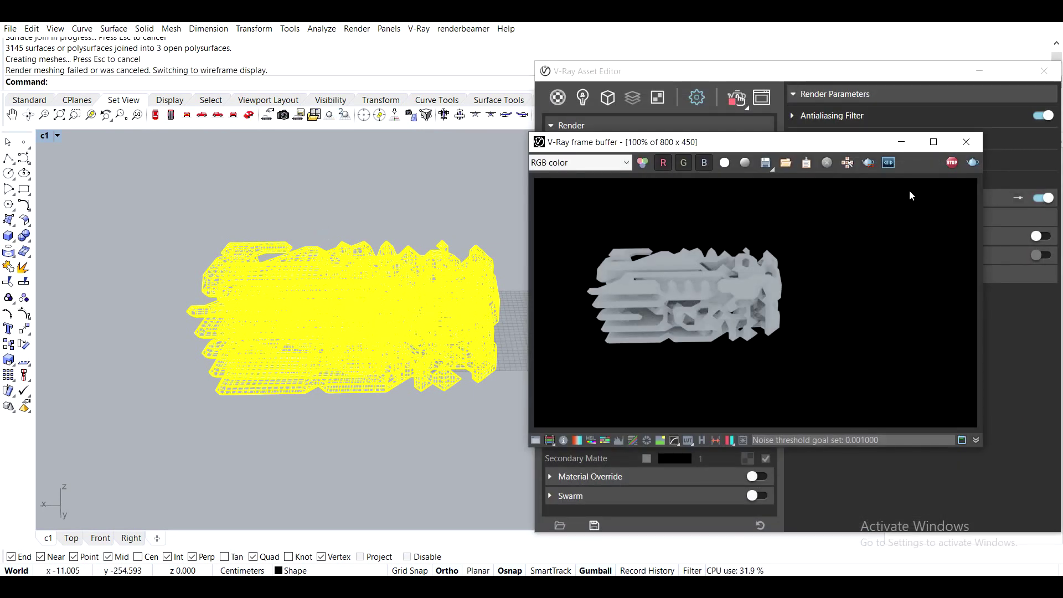
{"action": "left_click", "coordinate": [966, 142]}
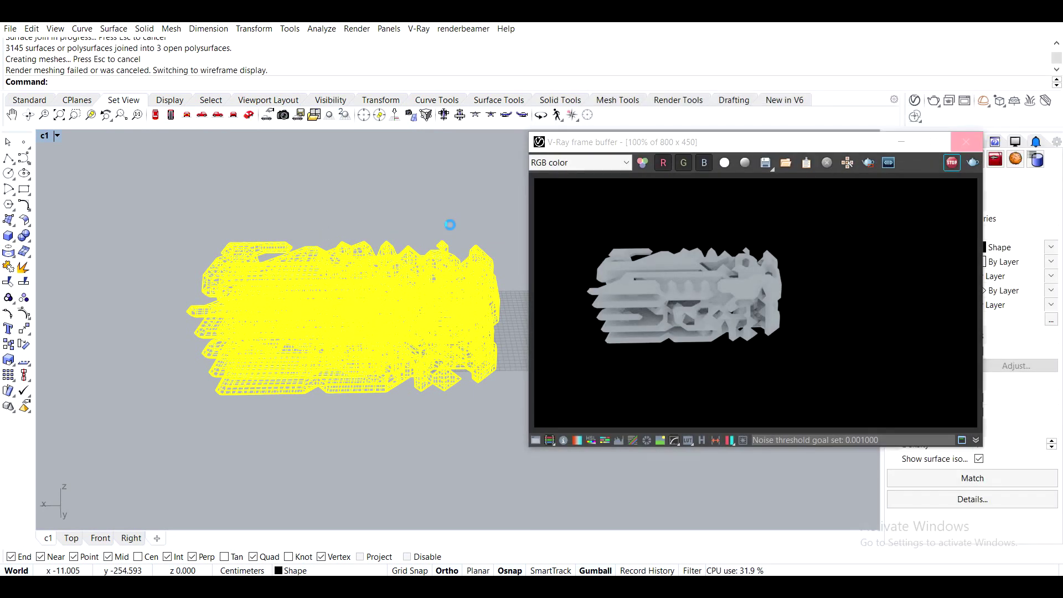
{"action": "left_click_drag", "start_coordinate": [858, 146], "coordinate": [812, 163]}
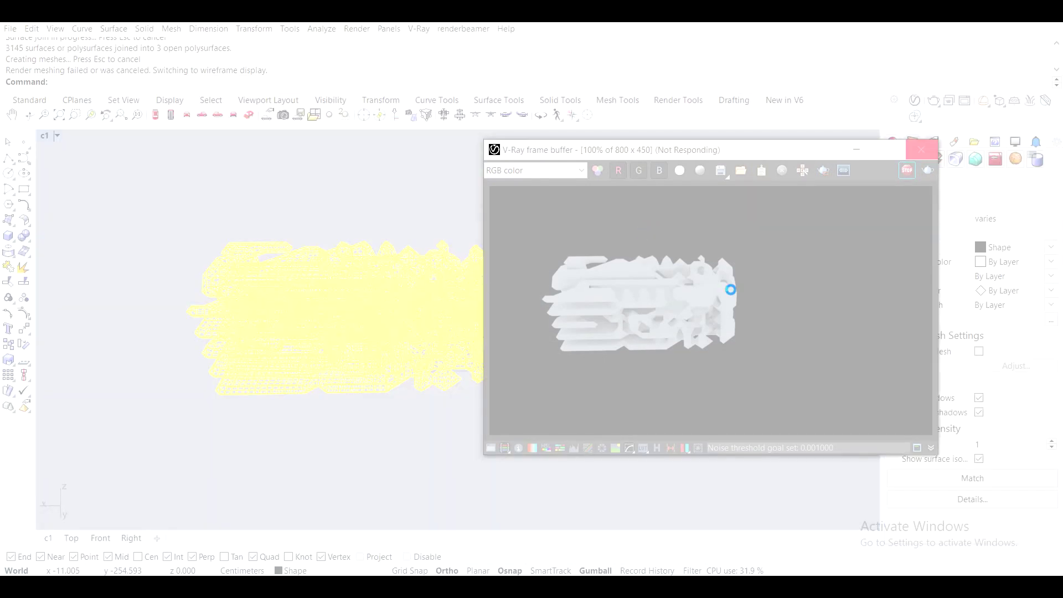
{"action": "left_click_drag", "start_coordinate": [597, 118], "coordinate": [248, 117]}
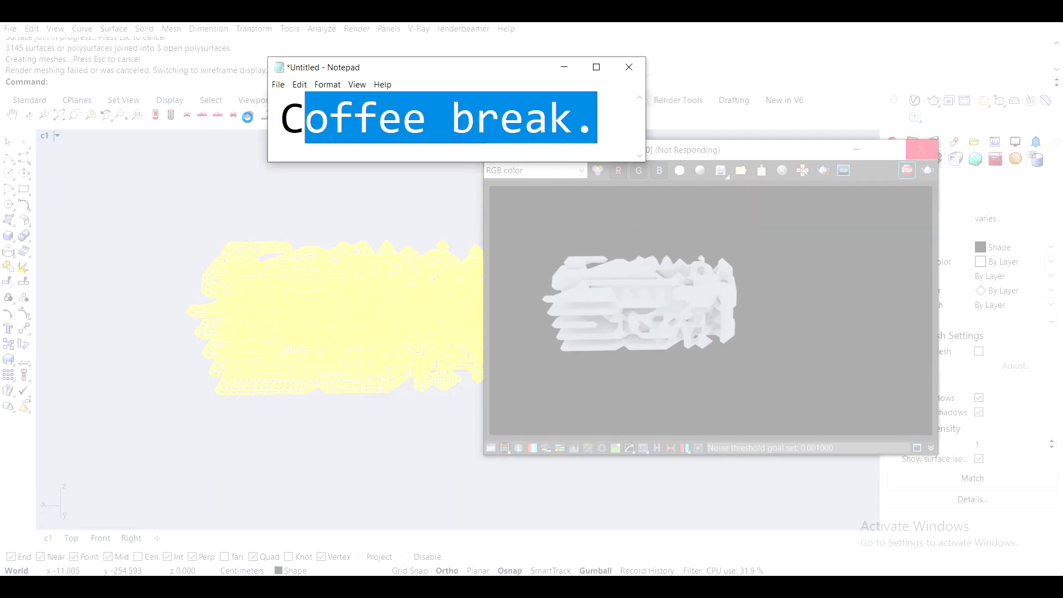
{"action": "type", "text": "ool."}
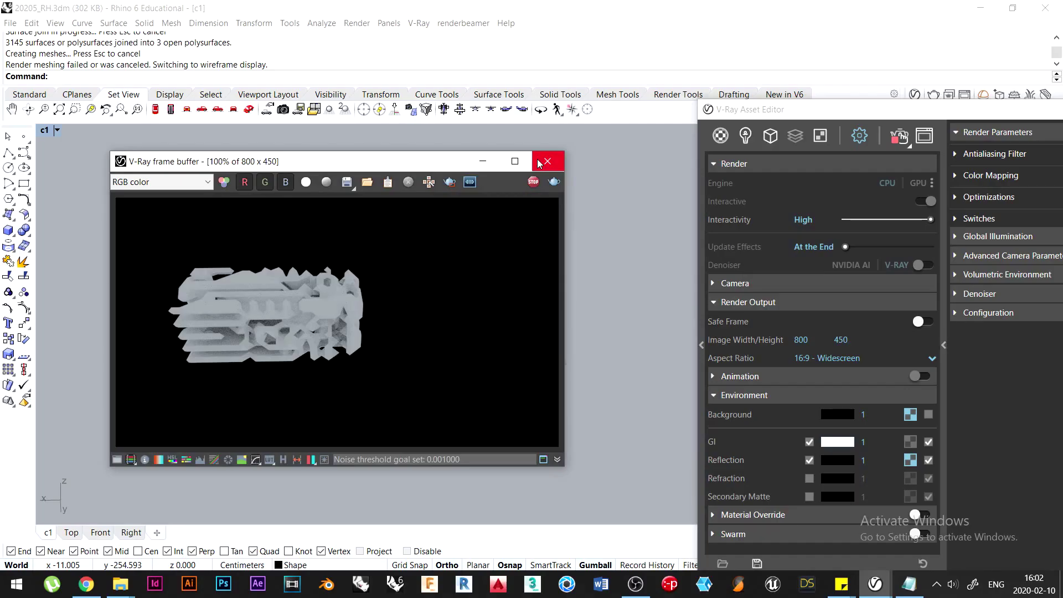
Hide the large joined polysurface and zoom in on the stray surfaces left behind.
{"action": "left_click", "coordinate": [343, 267]}
{"action": "type", "text": "hide"}
{"action": "key", "text": "Return"}
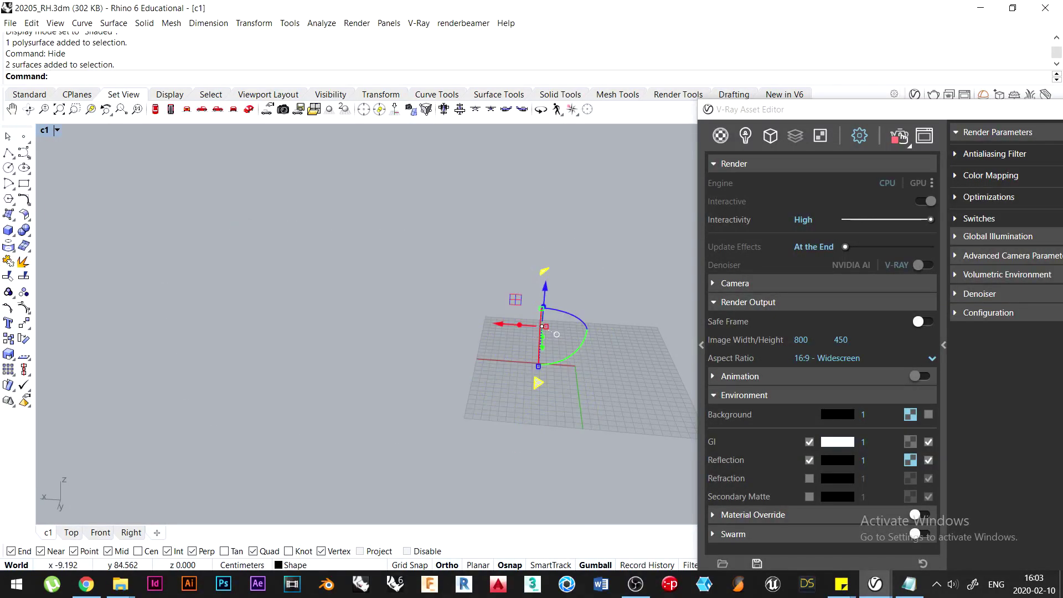
{"action": "type", "text": "zs"}
{"action": "key", "text": "Return"}
{"action": "right_click_drag", "start_coordinate": [361, 409], "coordinate": [549, 438]}
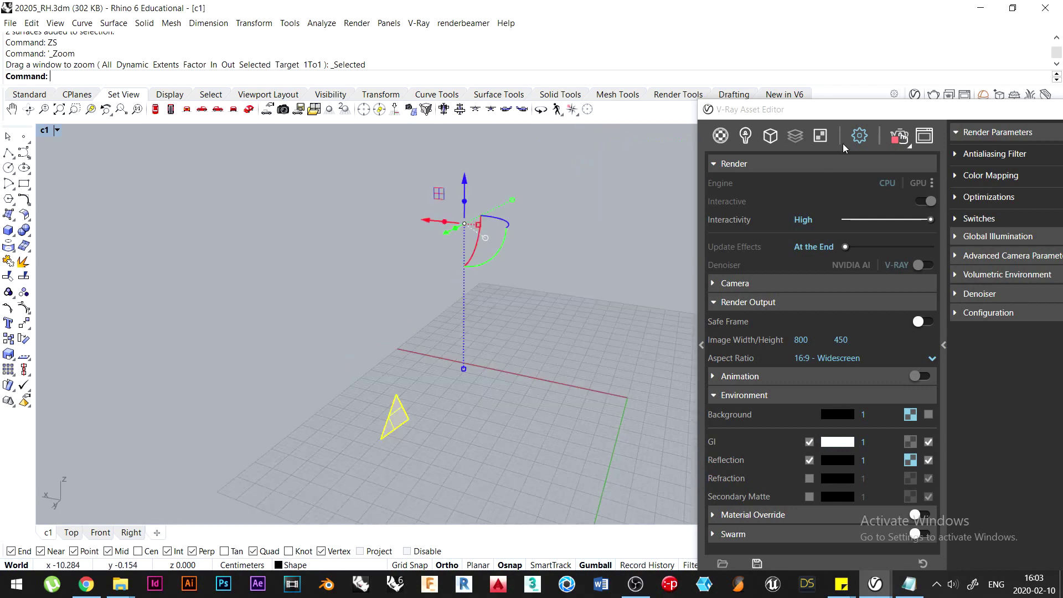
Close the V-Ray Asset Editor and show the hidden polysurface again.
{"action": "left_click_drag", "start_coordinate": [843, 111], "coordinate": [621, 34]}
{"action": "left_click", "coordinate": [680, 62]}
{"action": "left_click", "coordinate": [603, 335]}
{"action": "type", "text": "show"}
{"action": "key", "text": "Return"}
{"action": "right_click_drag", "start_coordinate": [437, 338], "coordinate": [417, 349]}
Locate the two stray trimmed surfaces within the shell and delete them.
{"action": "scroll", "coordinate": [416, 349], "scroll_direction": "down", "scroll_amount": 4}
{"action": "left_click_drag", "start_coordinate": [370, 143], "coordinate": [539, 438]}
{"action": "type", "text": "zs"}
{"action": "key", "text": "Return"}
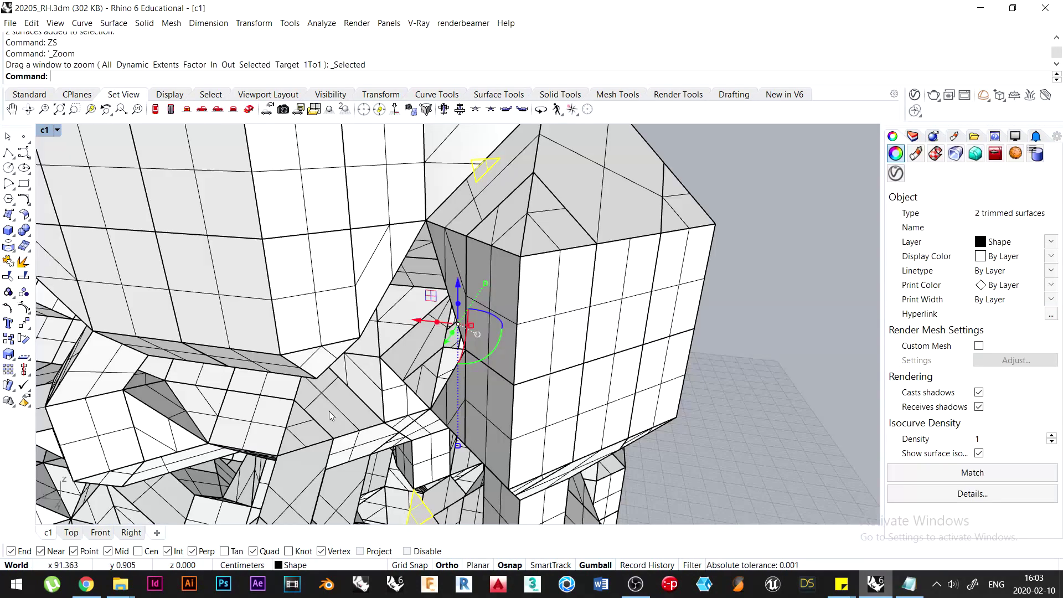
{"action": "scroll", "coordinate": [443, 304], "scroll_direction": "up", "scroll_amount": 6}
{"action": "right_click_drag", "start_coordinate": [484, 312], "coordinate": [440, 350]}
{"action": "scroll", "coordinate": [441, 350], "scroll_direction": "down", "scroll_amount": 5}
{"action": "key", "text": "Delete"}
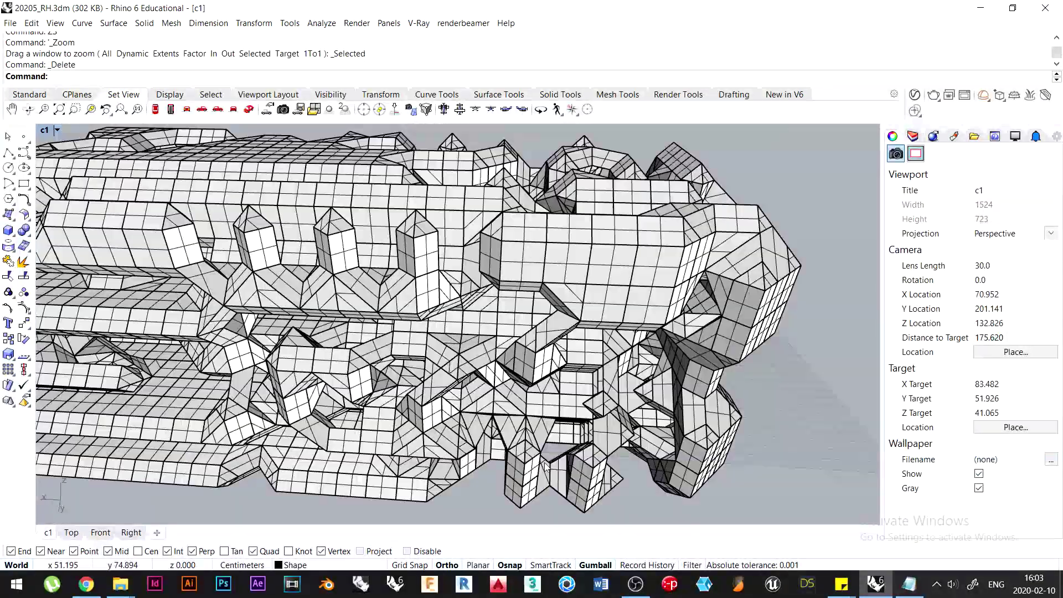
Try to cap the open polysurface of the shell.
{"action": "left_click", "coordinate": [441, 350]}
{"action": "type", "text": "What"}
{"action": "key", "text": "BackSpace"}
{"action": "key", "text": "BackSpace"}
{"action": "key", "text": "BackSpace"}
{"action": "key", "text": "BackSpace"}
{"action": "type", "text": "Cap"}
{"action": "key", "text": "Return"}
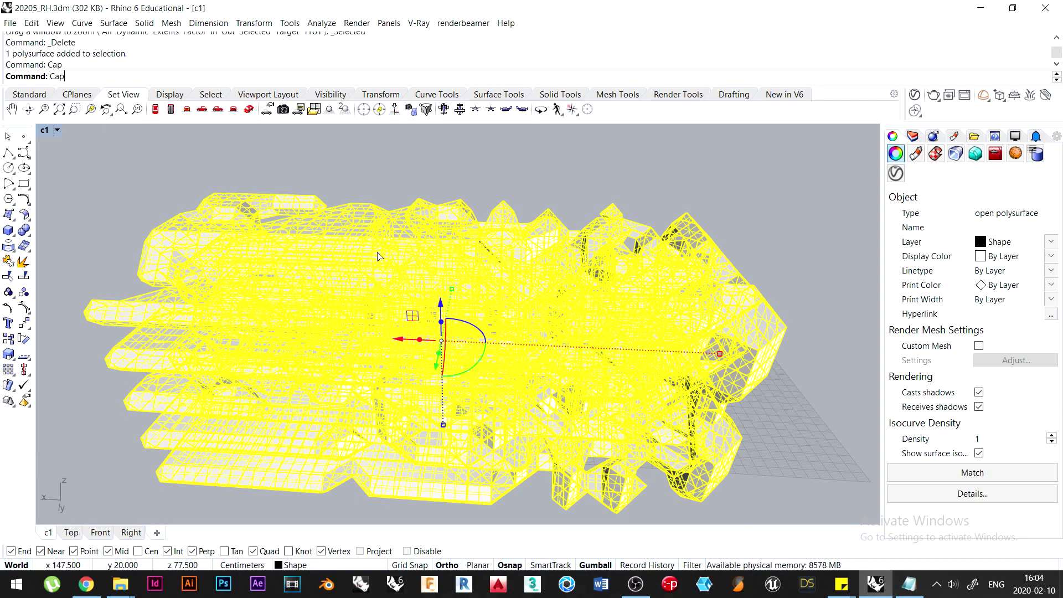
{"action": "key", "text": "Escape"}
Create a polygon mesh from the shell's open polysurface using the simple mesh controls.
{"action": "left_click", "coordinate": [235, 245]}
{"action": "type", "text": "Mesh"}
{"action": "key", "text": "Return"}
{"action": "left_click", "coordinate": [428, 392]}
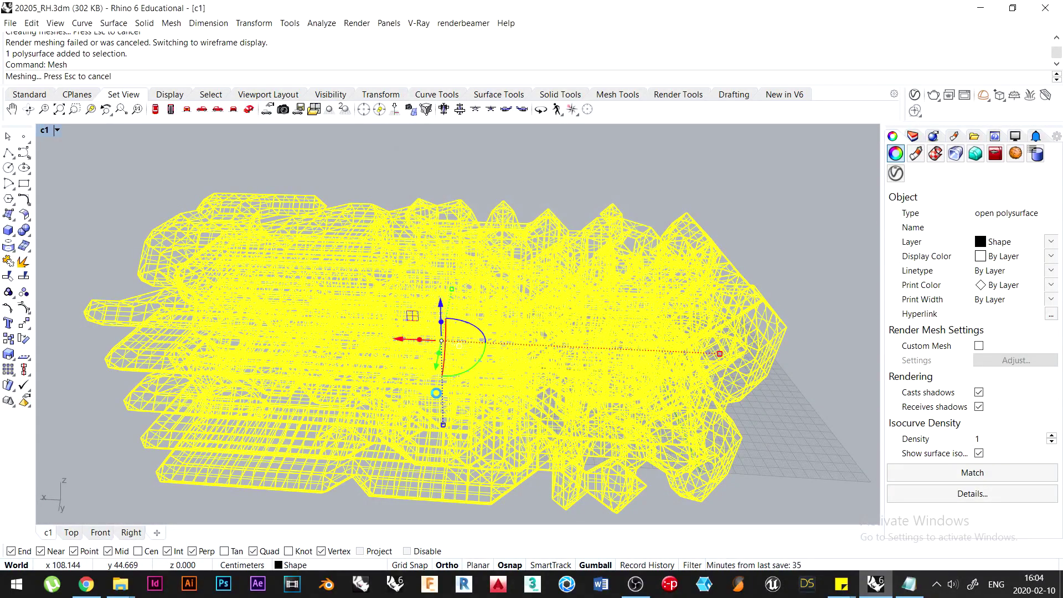
{"action": "key", "text": "Escape"}
{"action": "key", "text": "Return"}
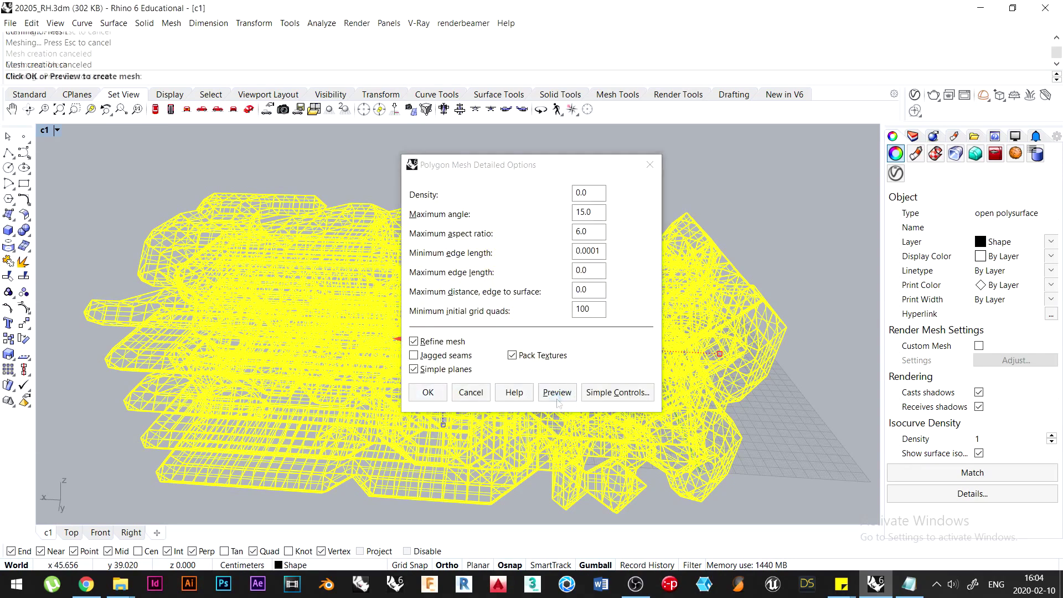
{"action": "left_click", "coordinate": [620, 392]}
{"action": "left_click", "coordinate": [434, 316]}
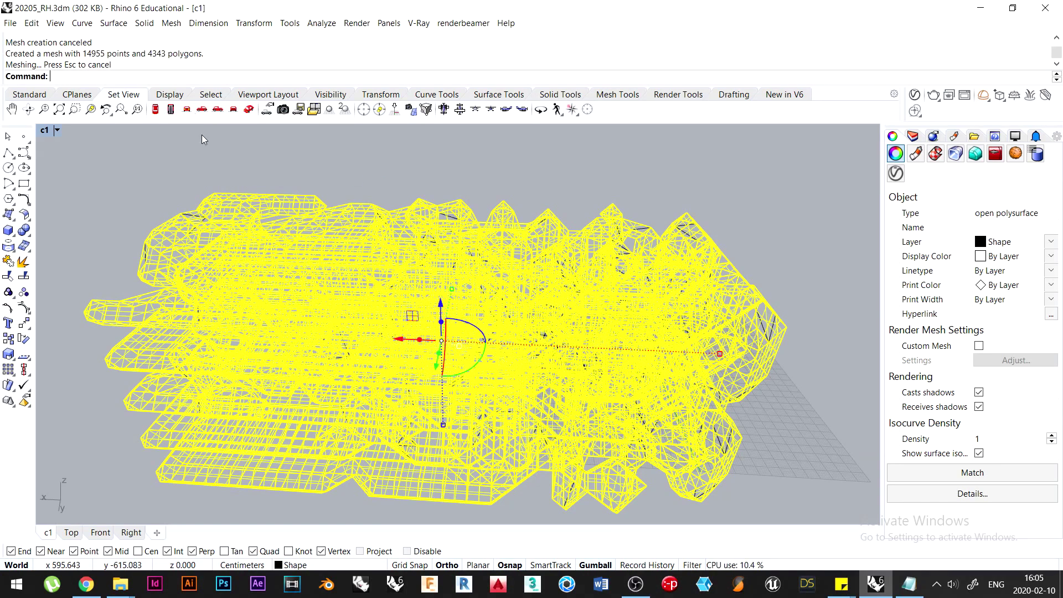
Delete the original polysurface and examine the remaining mesh closely in Shaded display mode.
{"action": "key", "text": "Delete"}
{"action": "key", "text": "ctrl+alt+s"}
{"action": "scroll", "coordinate": [474, 296], "scroll_direction": "up", "scroll_amount": 8}
{"action": "right_click_drag", "start_coordinate": [474, 297], "coordinate": [471, 255]}
{"action": "scroll", "coordinate": [466, 271], "scroll_direction": "down", "scroll_amount": 8}
{"action": "scroll", "coordinate": [634, 426], "scroll_direction": "up", "scroll_amount": 6}
{"action": "right_click_drag", "start_coordinate": [634, 426], "coordinate": [717, 382]}
{"action": "scroll", "coordinate": [495, 366], "scroll_direction": "down", "scroll_amount": 8}
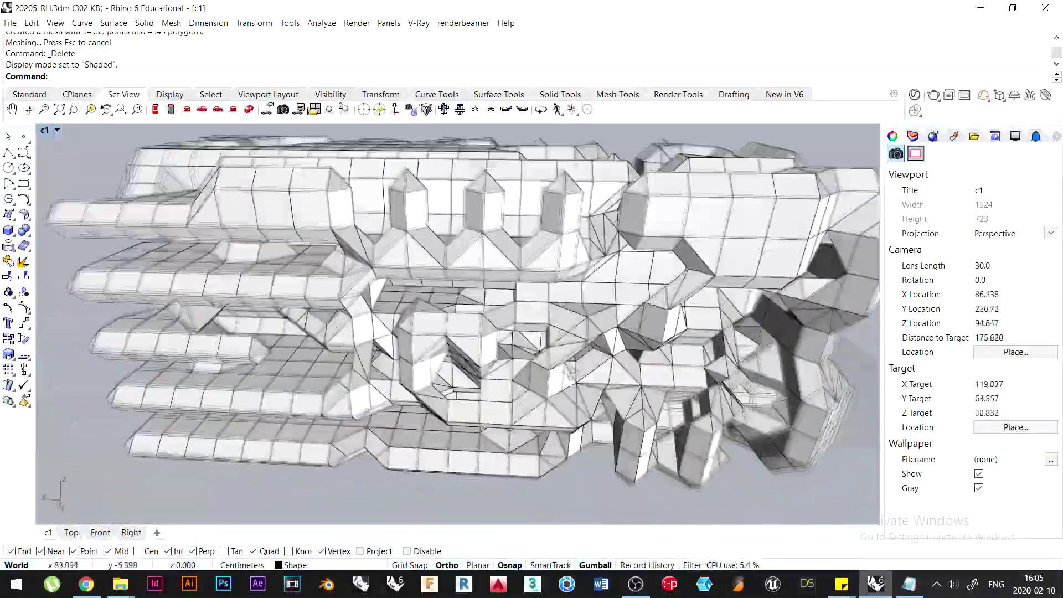
{"action": "scroll", "coordinate": [494, 366], "scroll_direction": "up", "scroll_amount": 8}
{"action": "scroll", "coordinate": [495, 366], "scroll_direction": "down", "scroll_amount": 10}
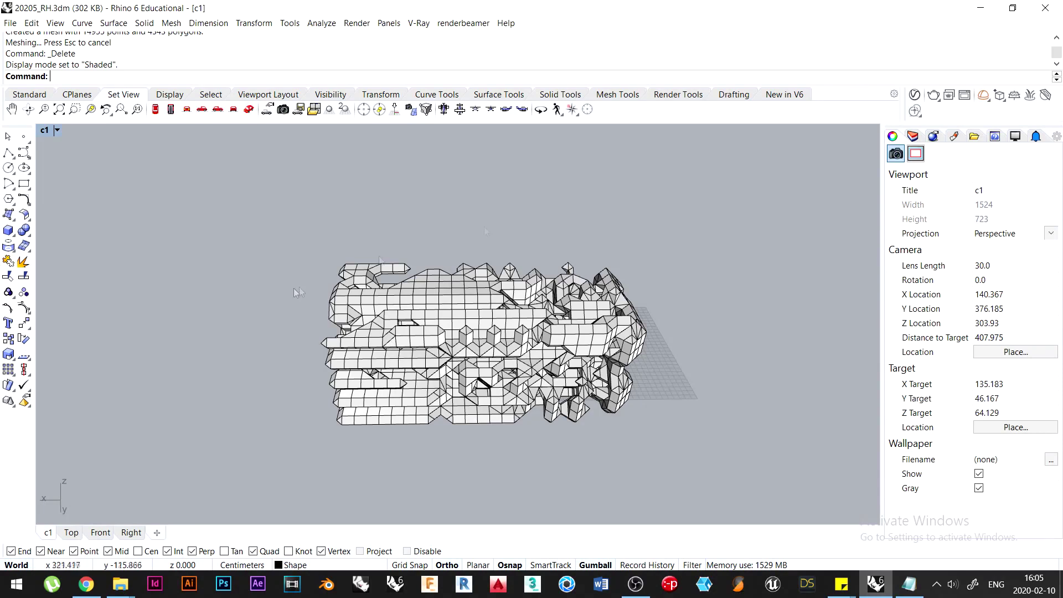
Place a V-Ray rectangle light on the ground plane, large enough to span the whole shell.
{"action": "left_click", "coordinate": [989, 100]}
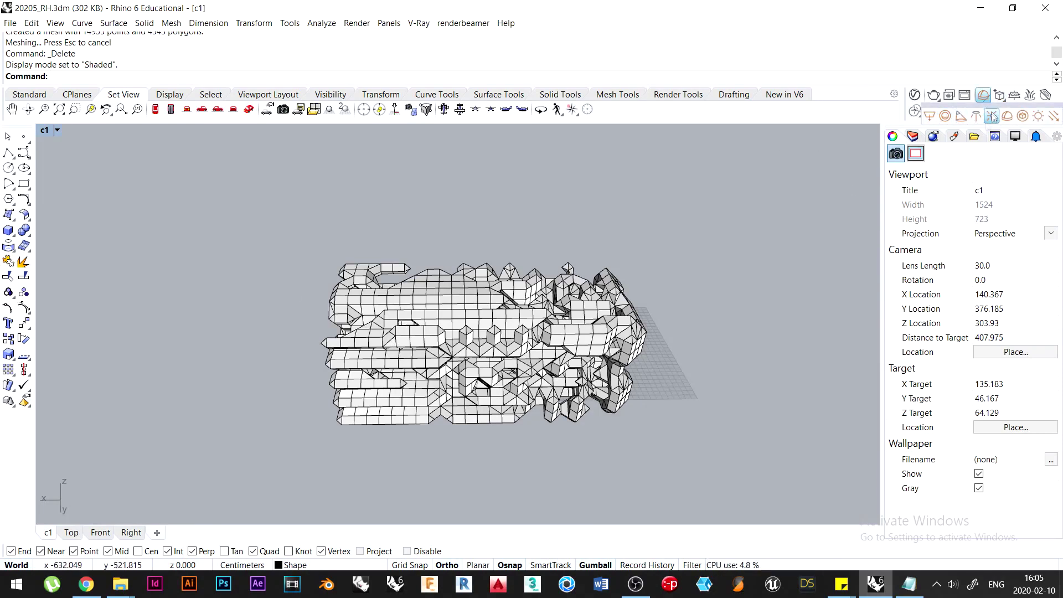
{"action": "left_click", "coordinate": [930, 116]}
{"action": "right_click_drag", "start_coordinate": [245, 308], "coordinate": [238, 382]}
{"action": "left_click", "coordinate": [317, 424]}
{"action": "left_click", "coordinate": [347, 225]}
{"action": "left_click", "coordinate": [673, 320]}
{"action": "right_click_drag", "start_coordinate": [671, 327], "coordinate": [656, 258]}
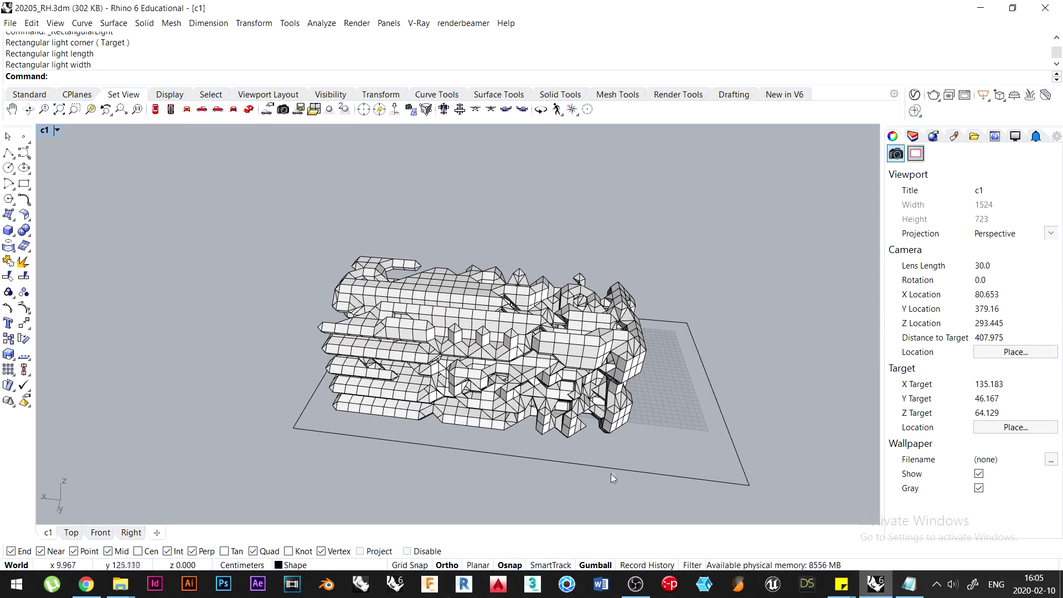
Move and rotate the rectangle light so it stands upright beyond the shell's rod ends and faces the shell, with Ortho off.
{"action": "left_click", "coordinate": [610, 473]}
{"action": "scroll", "coordinate": [611, 460], "scroll_direction": "down", "scroll_amount": 4}
{"action": "right_click_drag", "start_coordinate": [610, 452], "coordinate": [614, 401]}
{"action": "left_click_drag", "start_coordinate": [551, 377], "coordinate": [555, 217]}
{"action": "left_click_drag", "start_coordinate": [514, 259], "coordinate": [324, 259]}
{"action": "left_click_drag", "start_coordinate": [389, 291], "coordinate": [221, 274]}
{"action": "right_click_drag", "start_coordinate": [500, 265], "coordinate": [507, 301]}
{"action": "left_click", "coordinate": [448, 564]}
{"action": "left_click_drag", "start_coordinate": [317, 275], "coordinate": [307, 253]}
{"action": "left_click", "coordinate": [474, 297]}
{"action": "right_click_drag", "start_coordinate": [481, 326], "coordinate": [497, 317]}
{"action": "scroll", "coordinate": [480, 304], "scroll_direction": "up", "scroll_amount": 2}
Start an interactive V-Ray render with the rectangle light and restore the named view c1.
{"action": "left_click", "coordinate": [933, 95]}
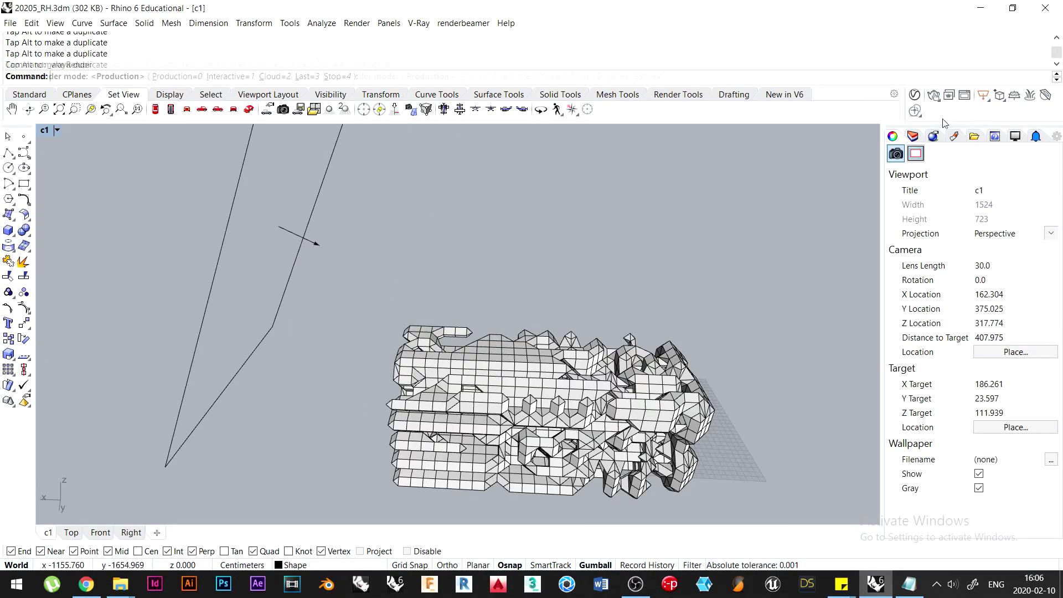
{"action": "scroll", "coordinate": [433, 255], "scroll_direction": "up", "scroll_amount": 5}
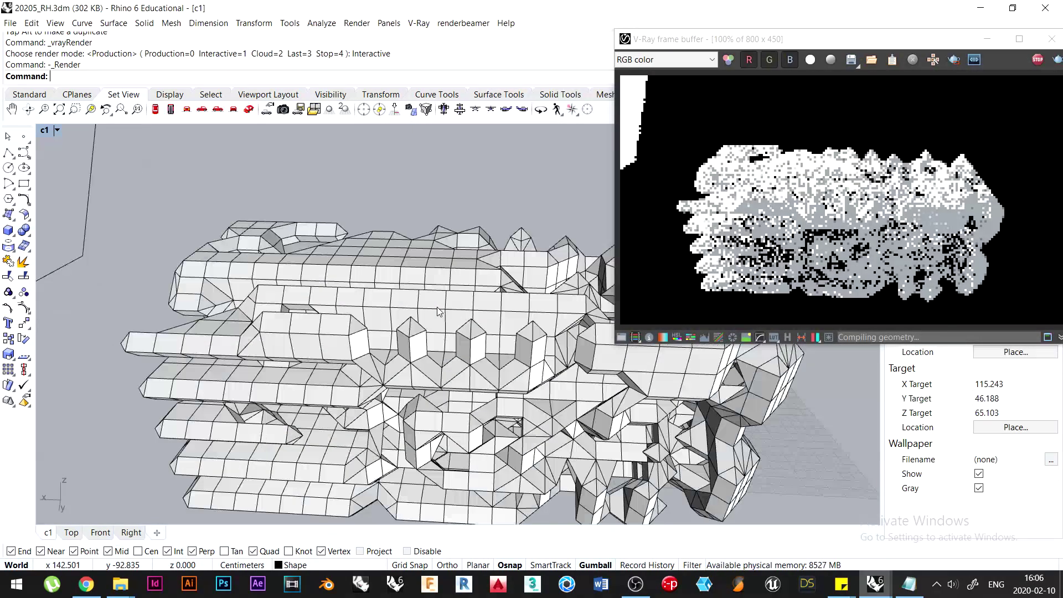
{"action": "left_click", "coordinate": [57, 130]}
{"action": "left_click", "coordinate": [252, 538]}
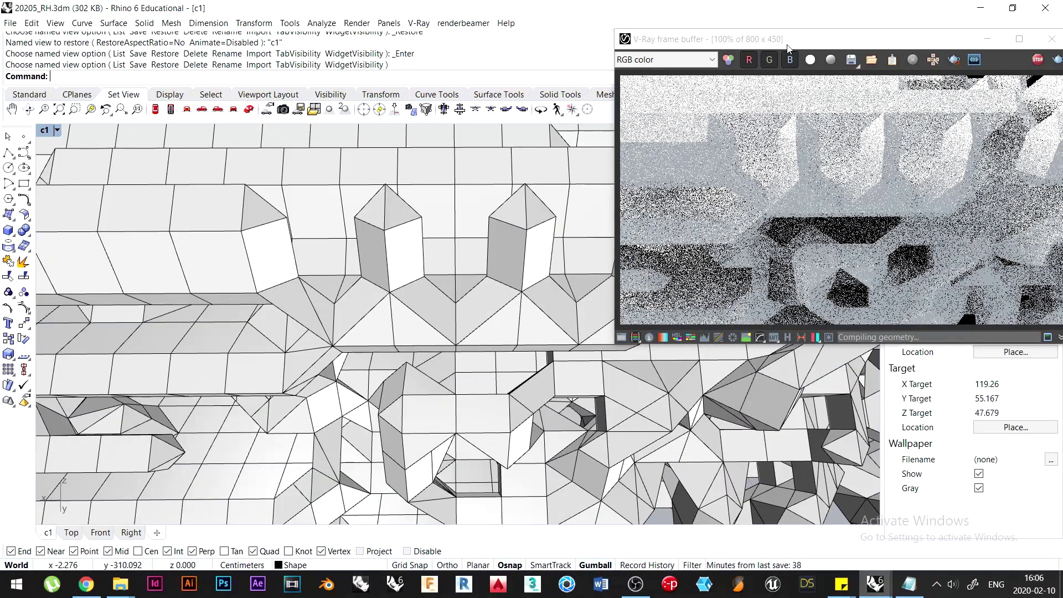
{"action": "left_click_drag", "start_coordinate": [789, 49], "coordinate": [584, 34]}
{"action": "scroll", "coordinate": [279, 298], "scroll_direction": "down", "scroll_amount": 3}
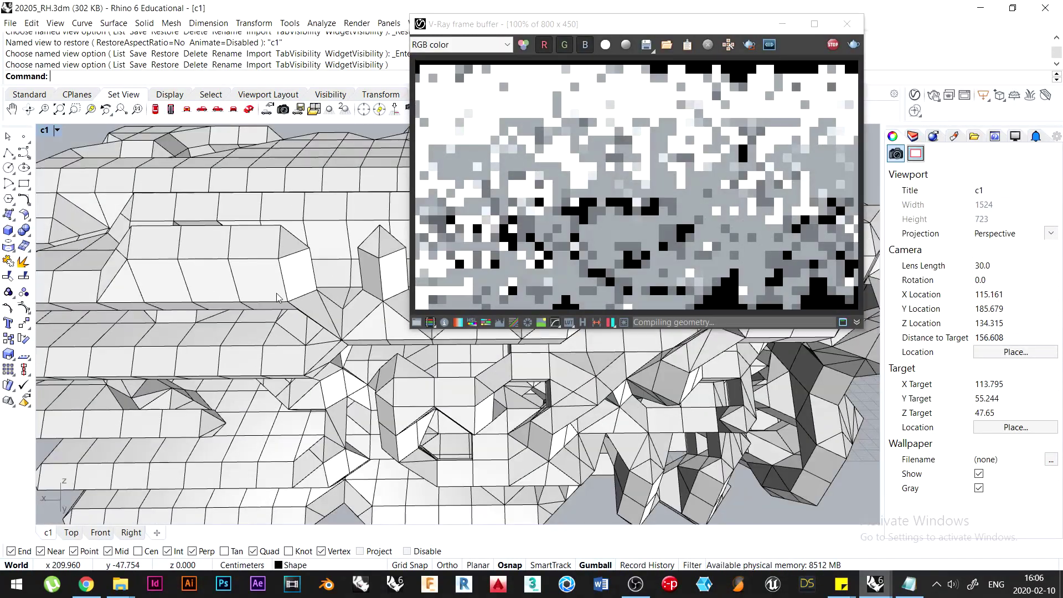
{"action": "right_click_drag", "start_coordinate": [279, 298], "coordinate": [245, 312], "text": "shift"}
{"action": "scroll", "coordinate": [297, 300], "scroll_direction": "up", "scroll_amount": 4}
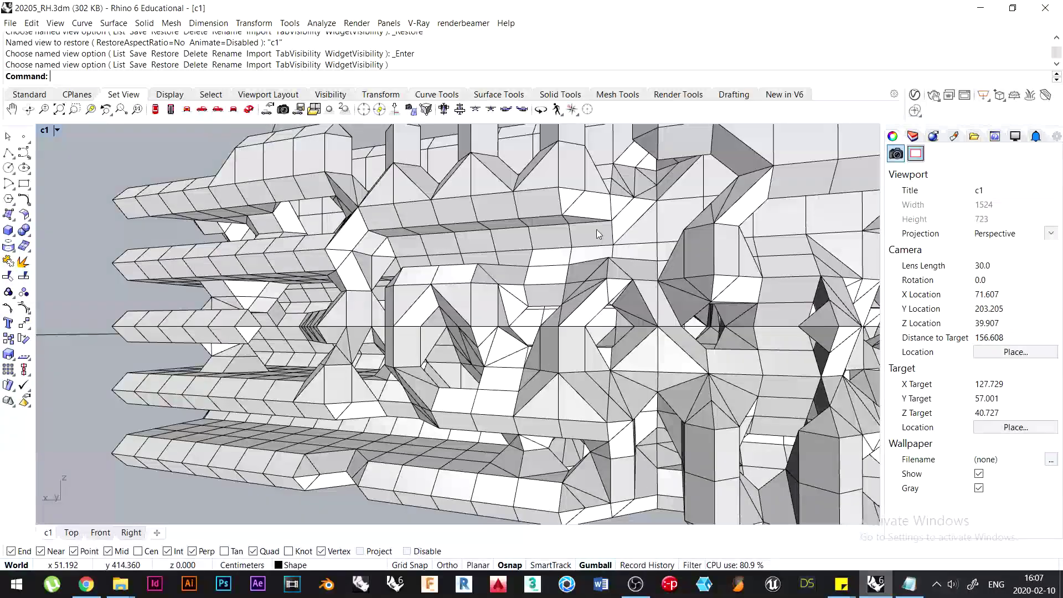
Frame the shell's protruding rods from a lower angle and start the interactive render from the V-Ray Asset Editor.
{"action": "scroll", "coordinate": [596, 230], "scroll_direction": "down", "scroll_amount": 2}
{"action": "right_click_drag", "start_coordinate": [597, 230], "coordinate": [556, 245]}
{"action": "right_click_drag", "start_coordinate": [556, 245], "coordinate": [505, 253], "text": "shift"}
{"action": "left_click", "coordinate": [915, 95]}
{"action": "left_click", "coordinate": [524, 57]}
{"action": "left_click", "coordinate": [679, 59]}
{"action": "left_click", "coordinate": [986, 33]}
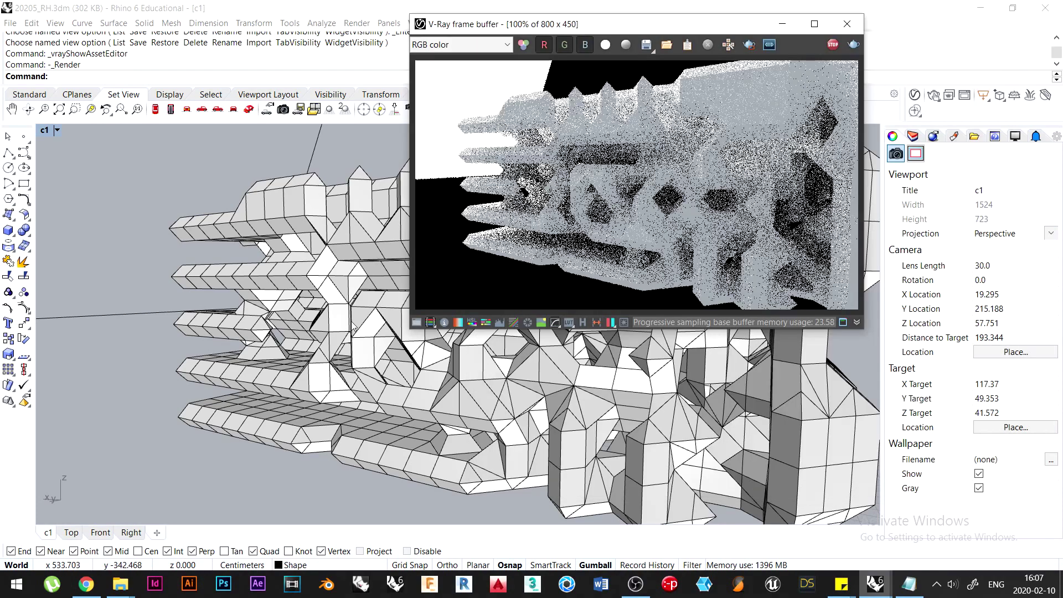
Refine the camera framing around the rod ends and openings, using a two-point perspective projection.
{"action": "scroll", "coordinate": [288, 326], "scroll_direction": "up", "scroll_amount": 2}
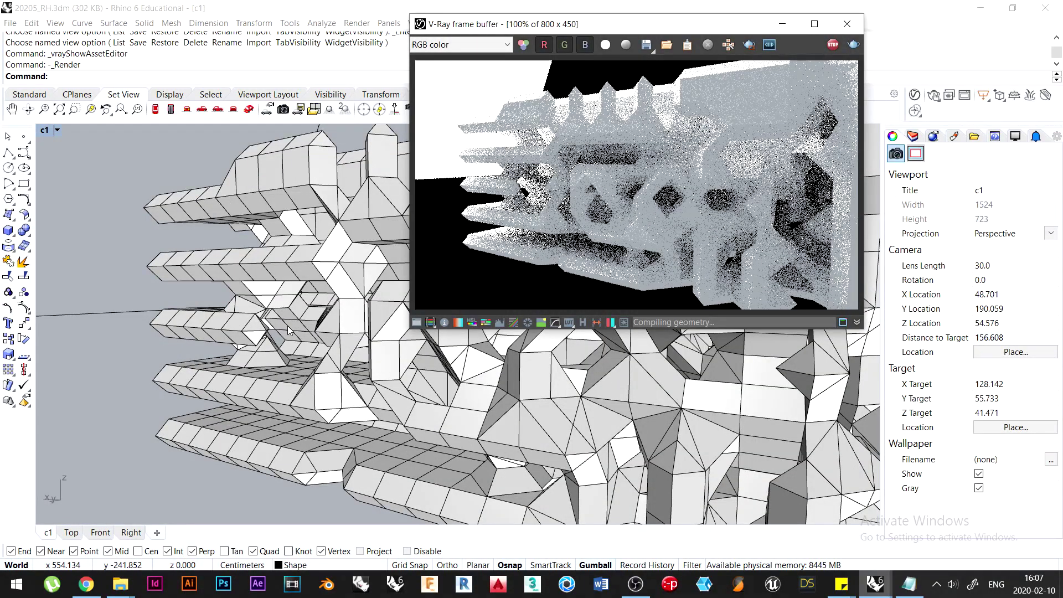
{"action": "right_click_drag", "start_coordinate": [288, 326], "coordinate": [263, 326], "text": "shift"}
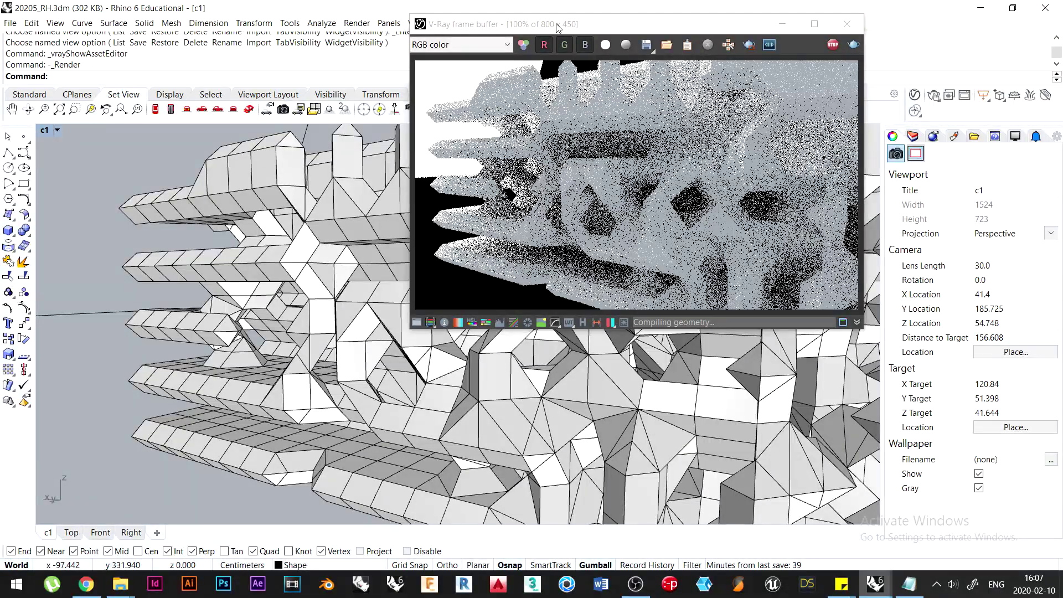
{"action": "right_click_drag", "start_coordinate": [308, 291], "coordinate": [247, 289], "text": "shift"}
{"action": "right_click_drag", "start_coordinate": [576, 449], "coordinate": [308, 334], "text": "shift"}
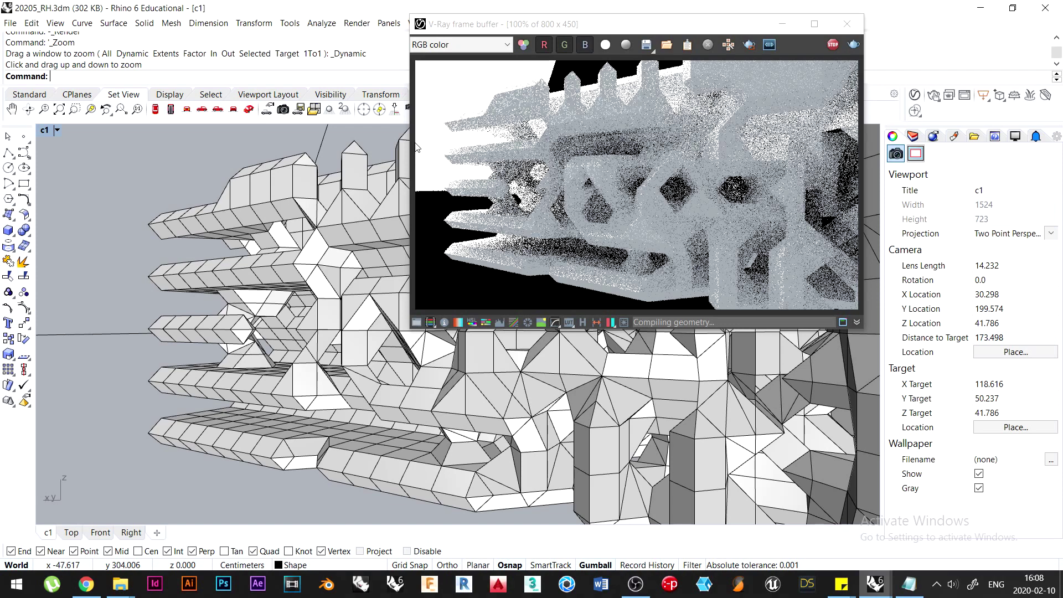
Fill the holes in the shell mesh and save the current camera framing as the named view c1.
{"action": "left_click", "coordinate": [404, 150]}
{"action": "type", "text": "FillMeshHoles"}
{"action": "key", "text": "Return"}
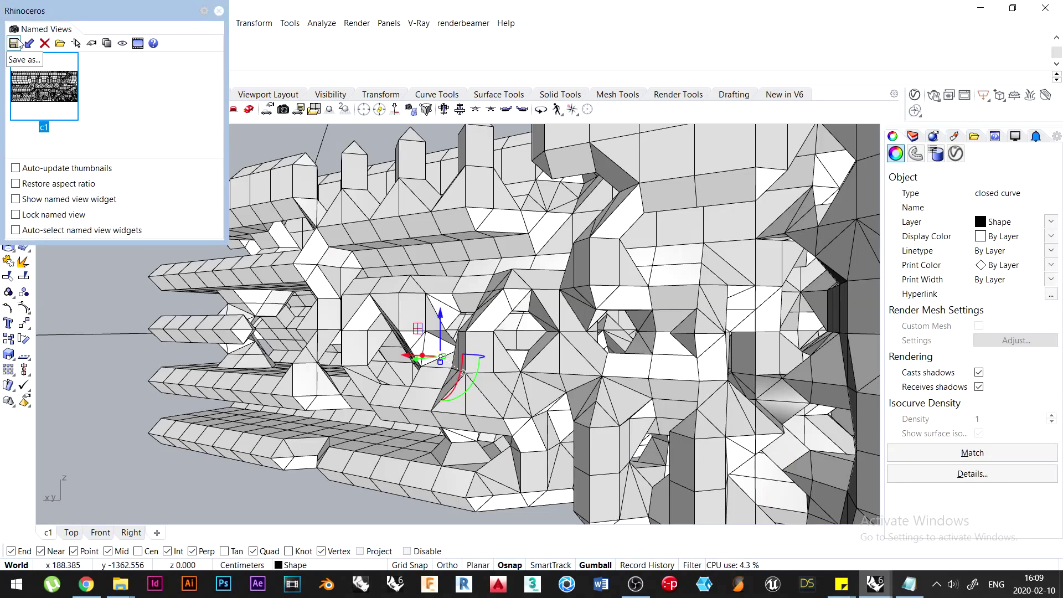
{"action": "left_click", "coordinate": [14, 42]}
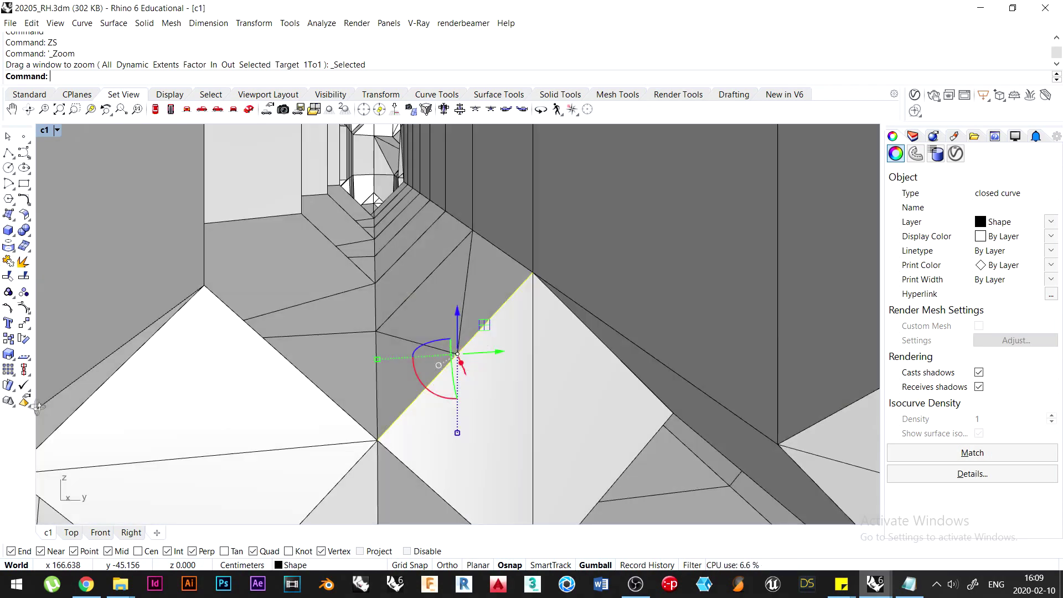
Delete the stray closed curve, and unweld the mesh at an angle tolerance of 180 with its normals rebuilt.
{"action": "key", "text": "Delete"}
{"action": "left_click", "coordinate": [261, 418]}
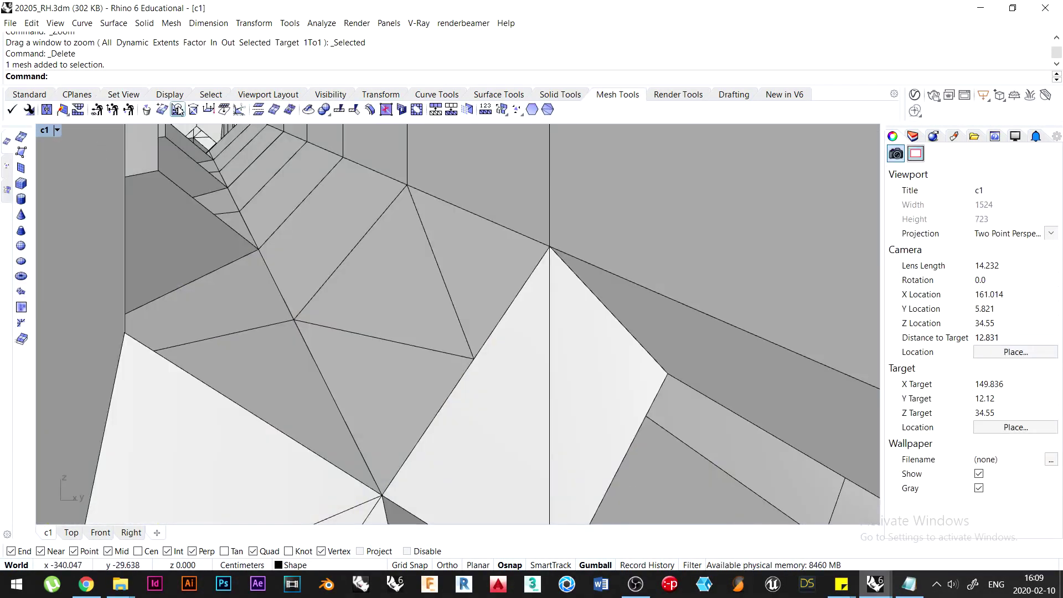
{"action": "left_click", "coordinate": [177, 109]}
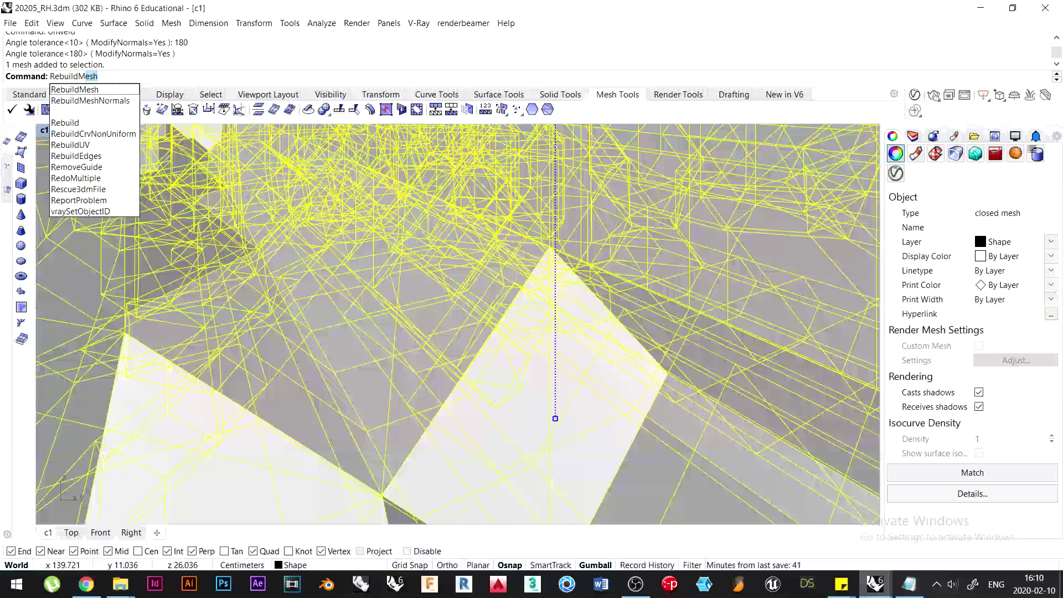
{"action": "type", "text": "Normals"}
{"action": "key", "text": "Return"}
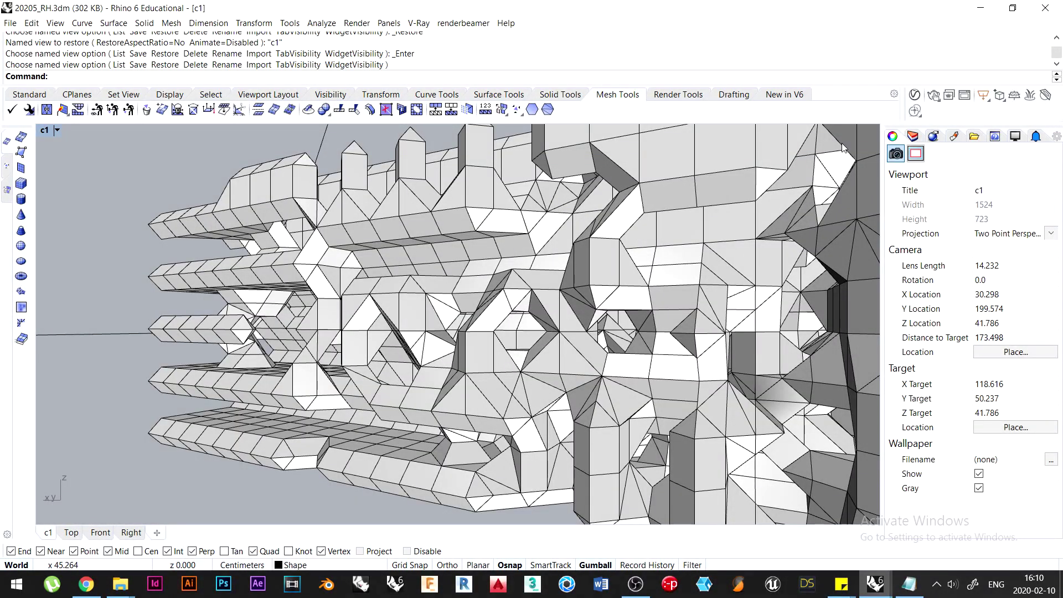
Change the Front viewport to Perspective and place a second rectangle light above the shell.
{"action": "double_click", "coordinate": [43, 132]}
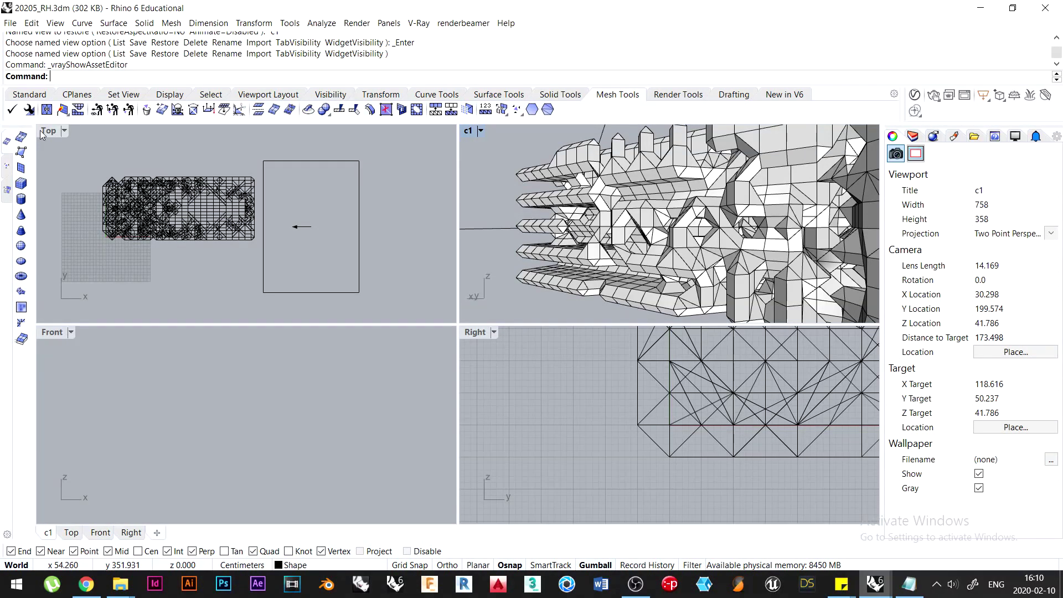
{"action": "key", "text": "ctrl+F4"}
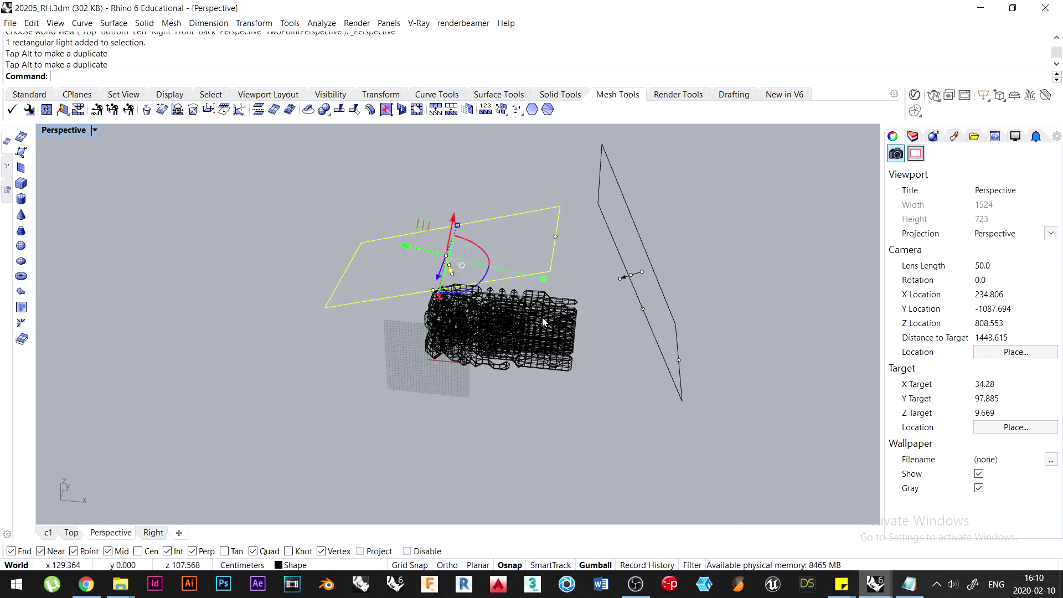
{"action": "right_click_drag", "start_coordinate": [543, 318], "coordinate": [573, 238]}
{"action": "left_click", "coordinate": [573, 238]}
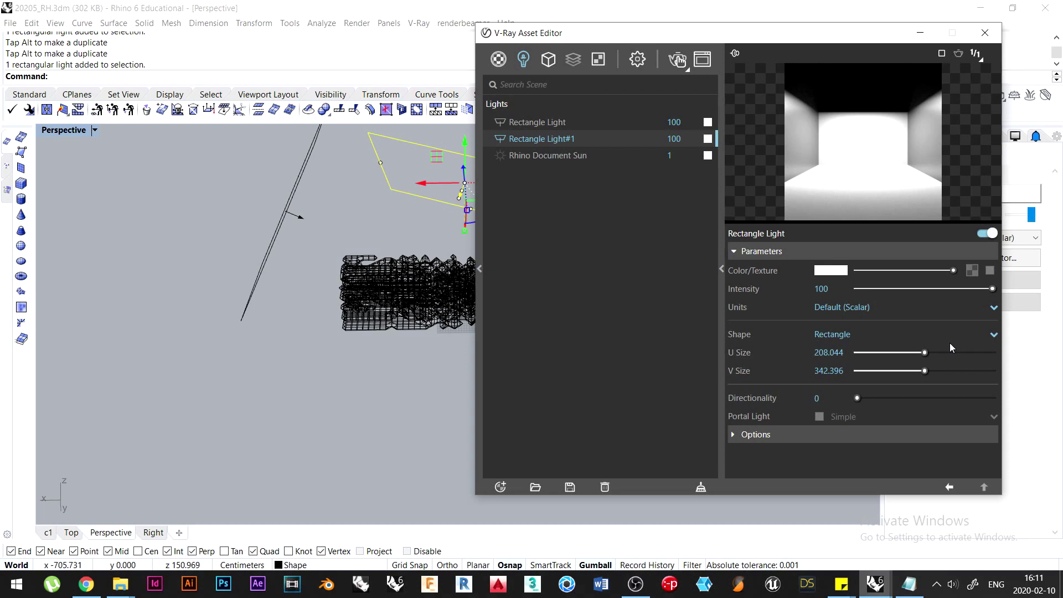
Change the second rectangle light's shape to Disc and start an interactive V-Ray render of the c1 view.
{"action": "left_click", "coordinate": [947, 335]}
{"action": "left_click", "coordinate": [845, 368]}
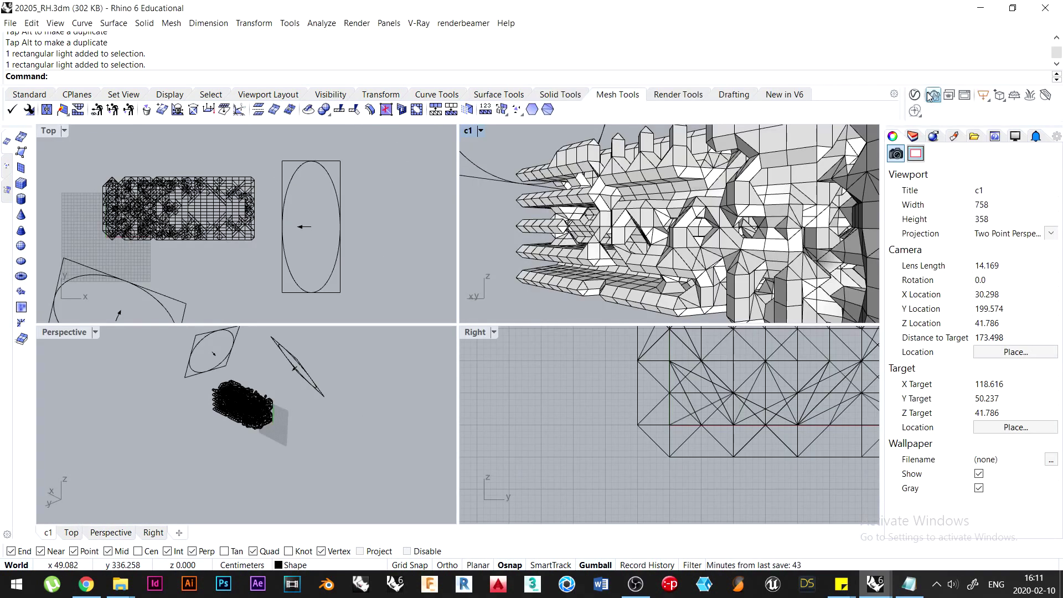
{"action": "left_click", "coordinate": [933, 96]}
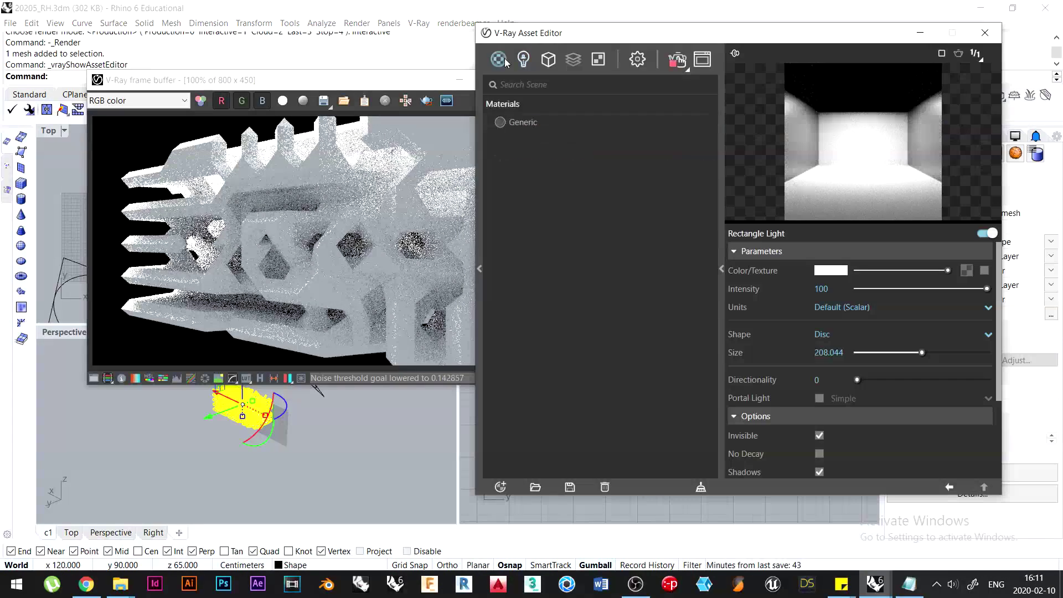
{"action": "left_click", "coordinate": [499, 58]}
{"action": "left_click", "coordinate": [501, 487]}
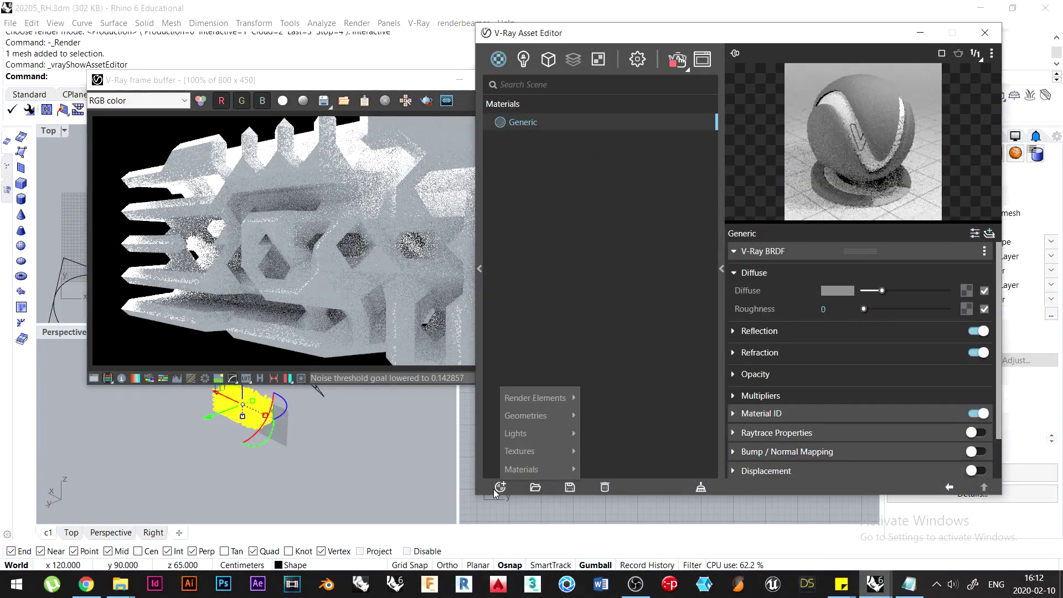
{"action": "mouse_move", "coordinate": [531, 416]}
{"action": "mouse_move", "coordinate": [523, 469]}
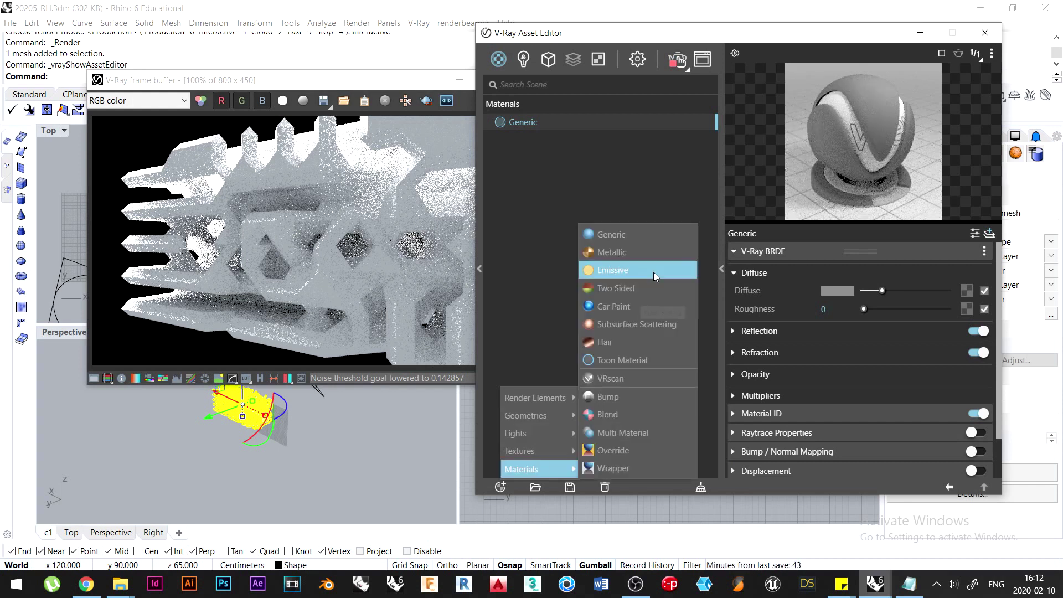
{"action": "left_click", "coordinate": [657, 256]}
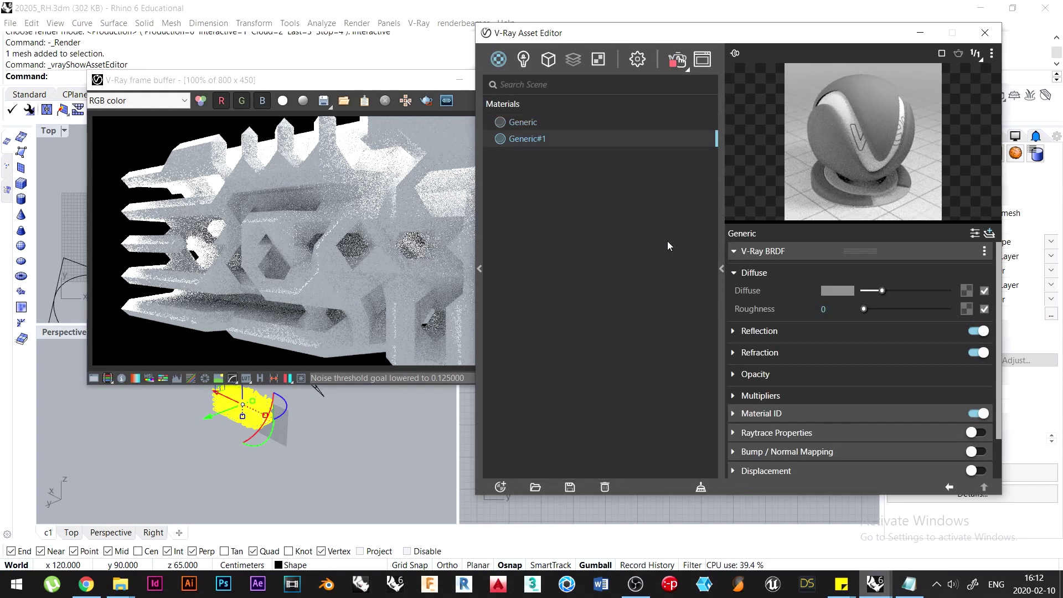
{"action": "key", "text": "Delete"}
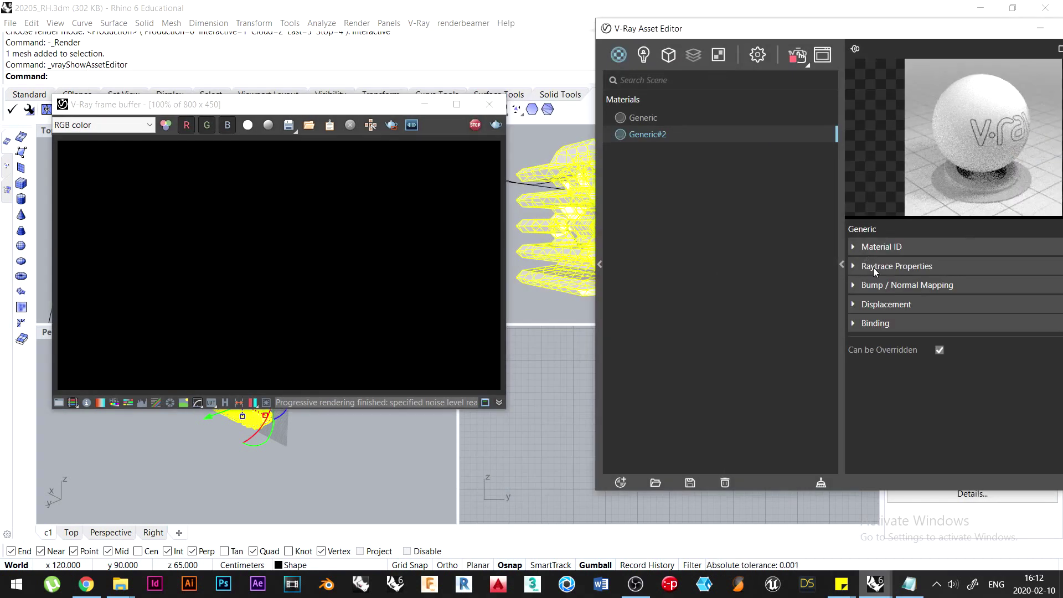
{"action": "key", "text": "Delete"}
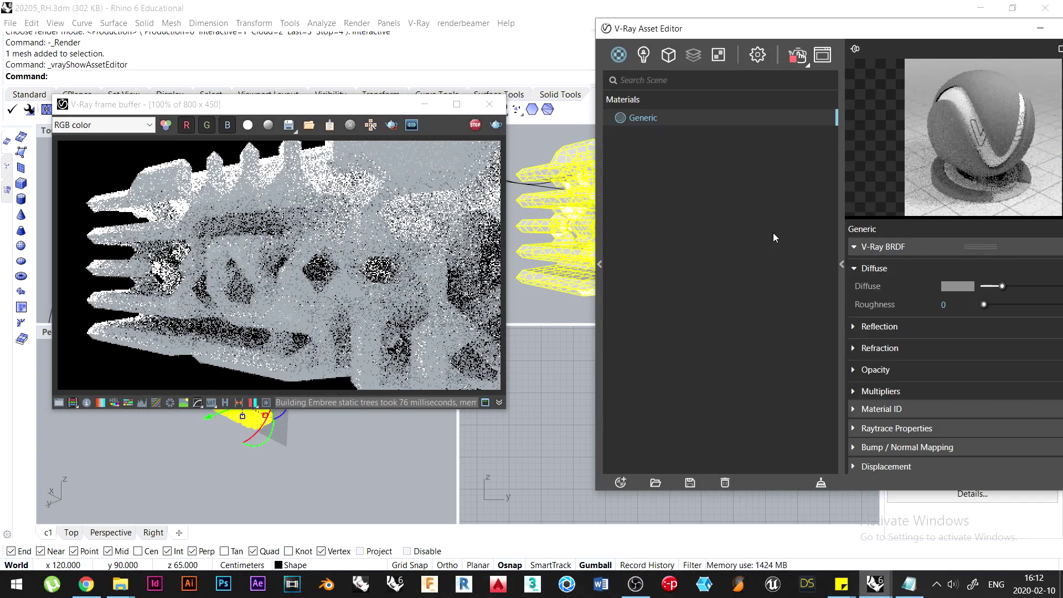
Duplicate the Generic material and raise the copy's refraction color to a mid grey.
{"action": "key", "text": "ctrl+d"}
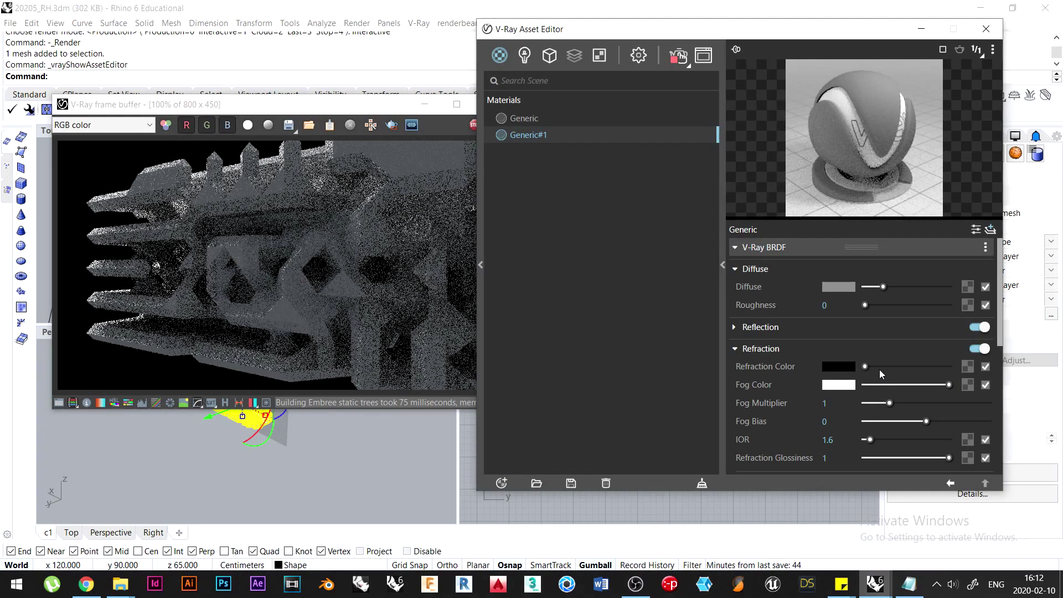
{"action": "left_click_drag", "start_coordinate": [880, 370], "coordinate": [890, 367]}
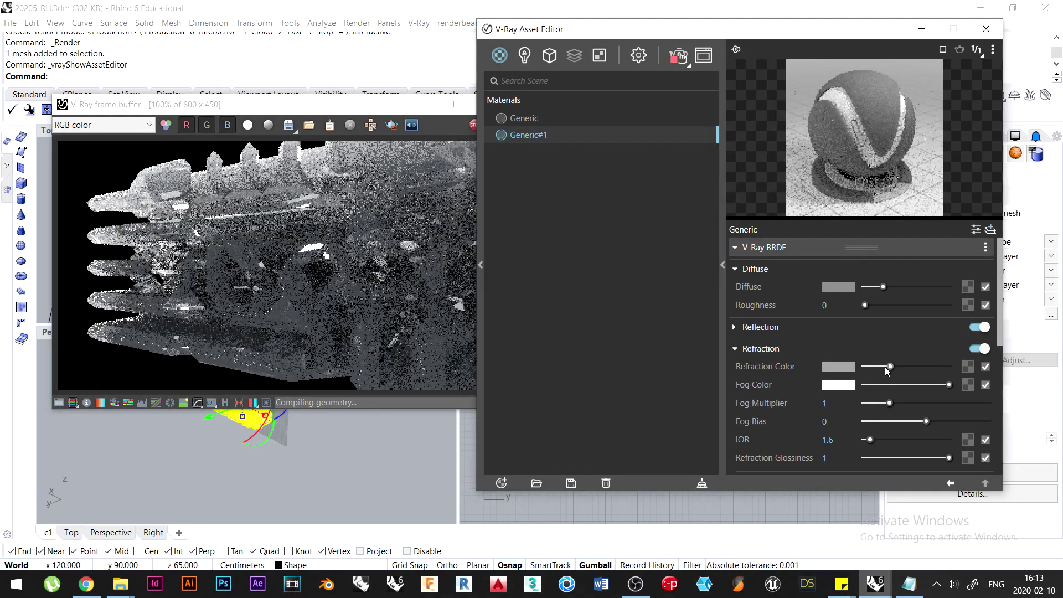
Enable fog scattering on Generic#1 with a pure red back-side color, and inspect the rendered shell up close.
{"action": "scroll", "coordinate": [991, 388], "scroll_direction": "down", "scroll_amount": 5}
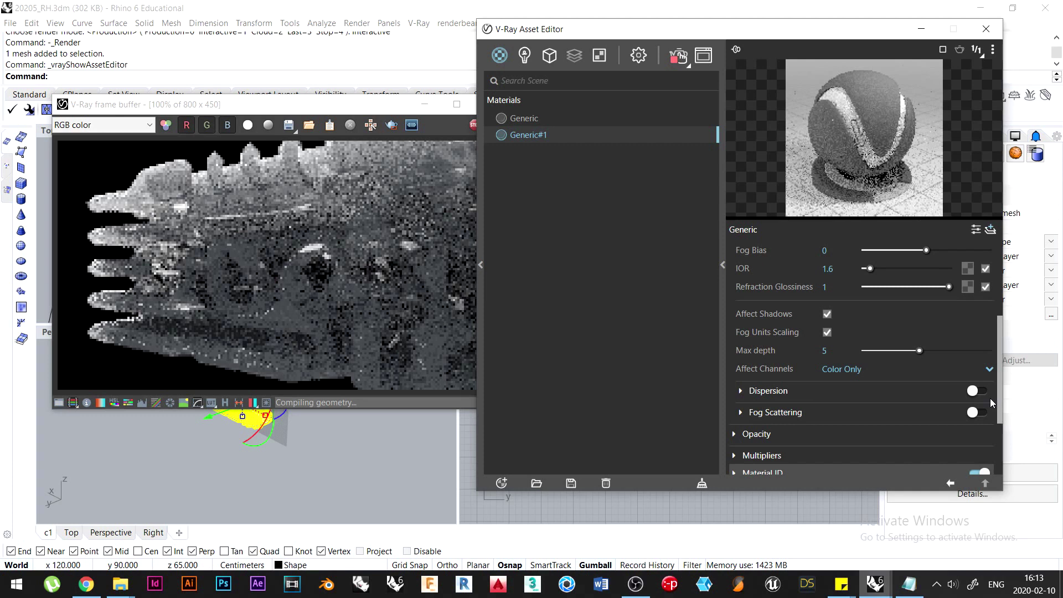
{"action": "left_click", "coordinate": [982, 395]}
{"action": "left_click", "coordinate": [846, 431]}
{"action": "left_click_drag", "start_coordinate": [421, 233], "coordinate": [734, 182]}
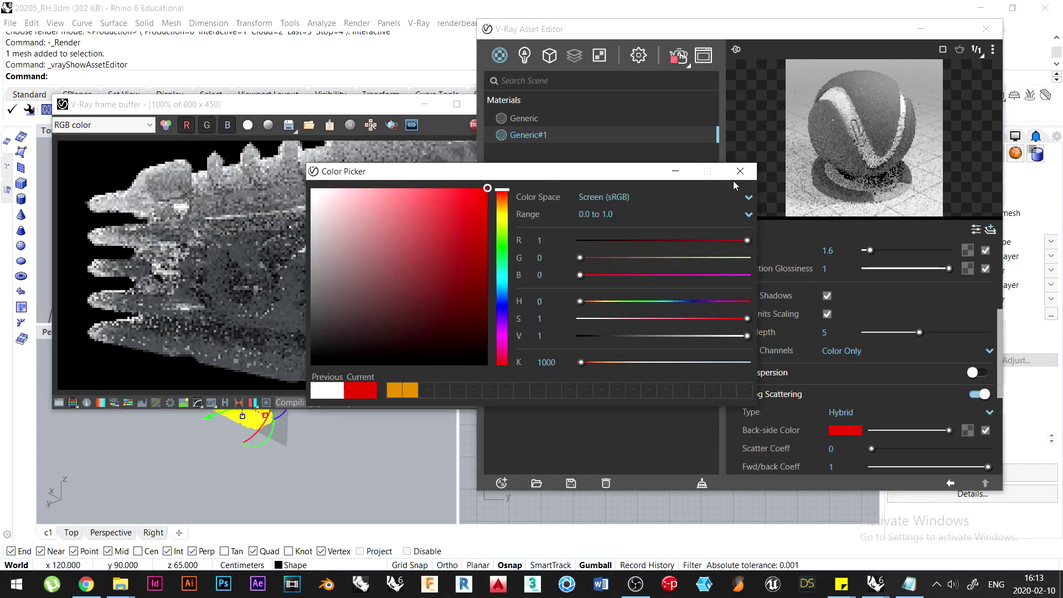
{"action": "left_click", "coordinate": [740, 171]}
{"action": "left_click", "coordinate": [307, 218]}
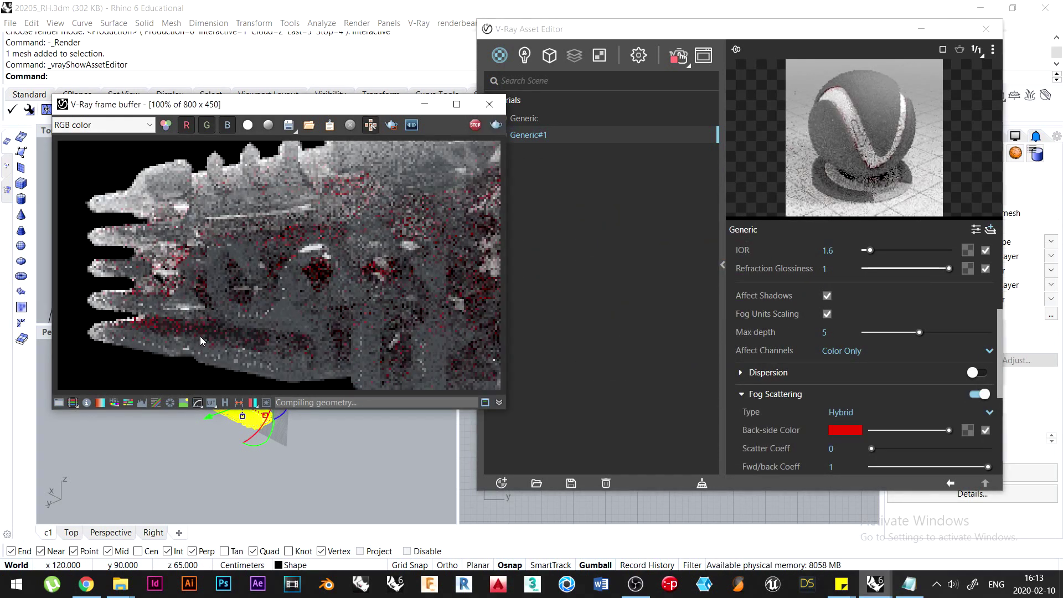
{"action": "scroll", "coordinate": [200, 341], "scroll_direction": "up", "scroll_amount": 1}
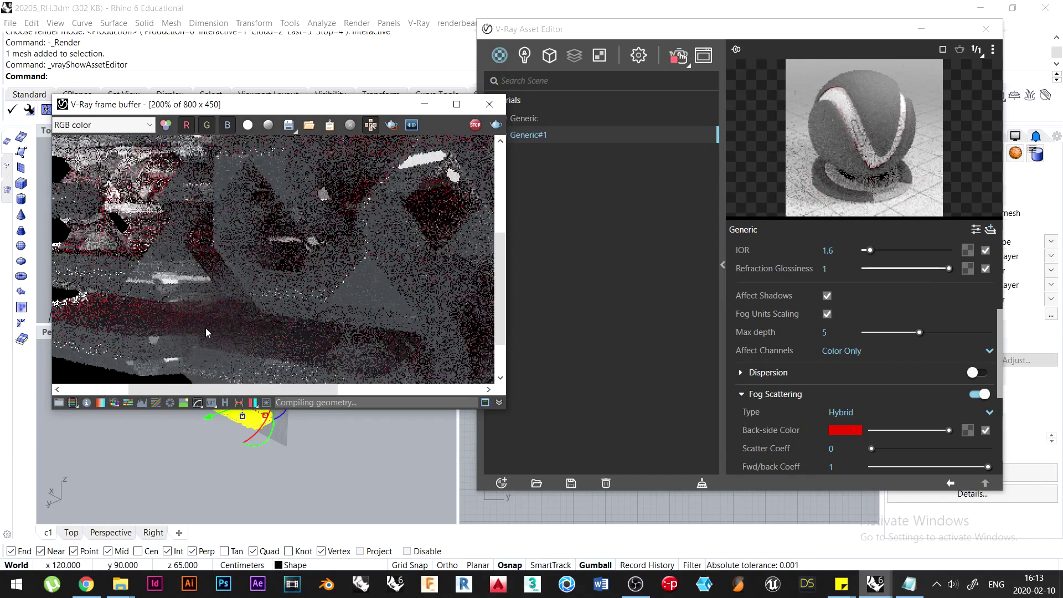
{"action": "scroll", "coordinate": [205, 331], "scroll_direction": "down", "scroll_amount": 1}
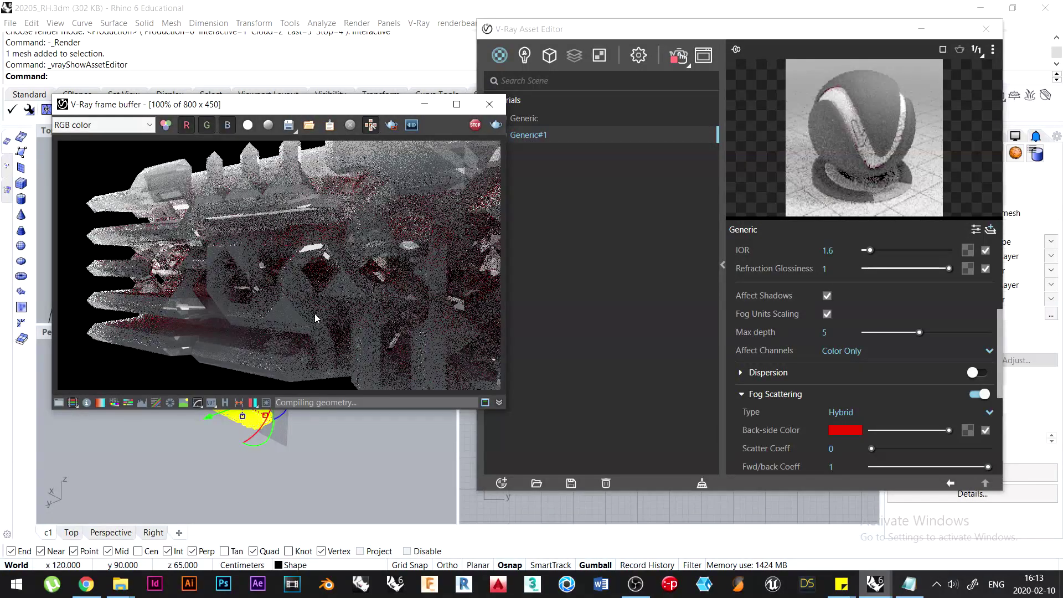
Turn on Chamfer in the shell mesh's edge softening settings, and stop the running render.
{"action": "left_click", "coordinate": [921, 27]}
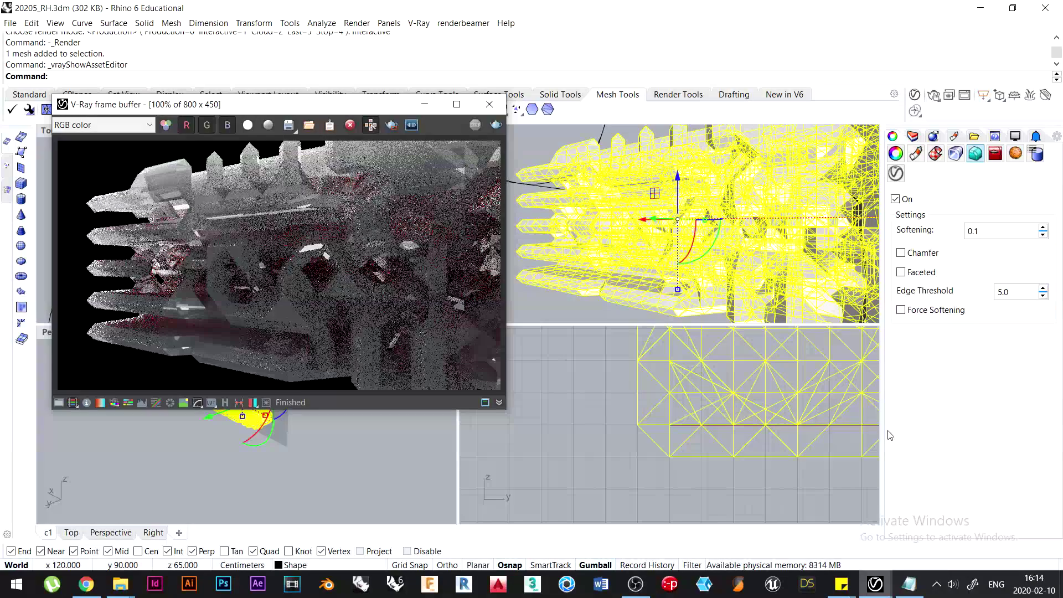
{"action": "left_click", "coordinate": [900, 254]}
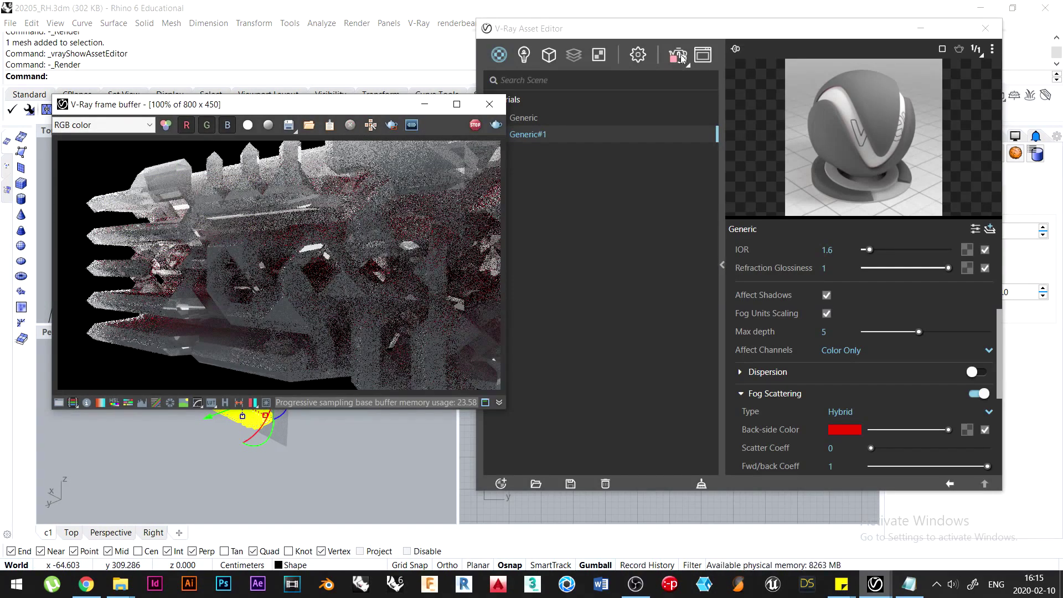
{"action": "left_click", "coordinate": [475, 125]}
Raise the reflection color of Generic#1 and set its reflection glossiness to 0.95.
{"action": "left_click_drag", "start_coordinate": [873, 347], "coordinate": [893, 344]}
{"action": "left_click", "coordinate": [825, 381]}
{"action": "type", "text": "95"}
{"action": "key", "text": "Return"}
Set the refraction glossiness of Generic#1 to 0.9.
{"action": "scroll", "coordinate": [809, 360], "scroll_direction": "down", "scroll_amount": 3}
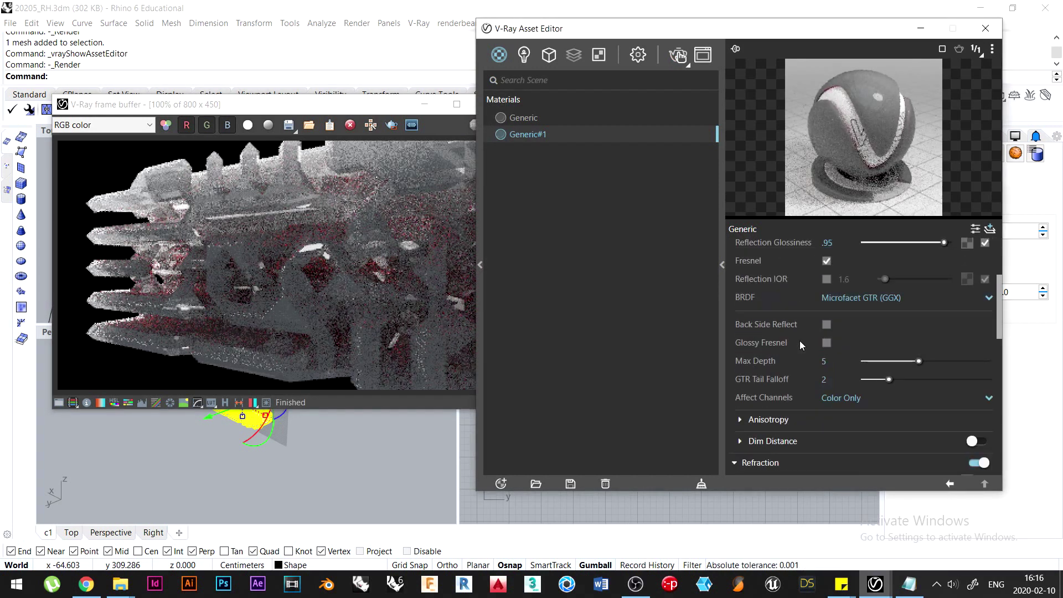
{"action": "scroll", "coordinate": [800, 341], "scroll_direction": "down", "scroll_amount": 3}
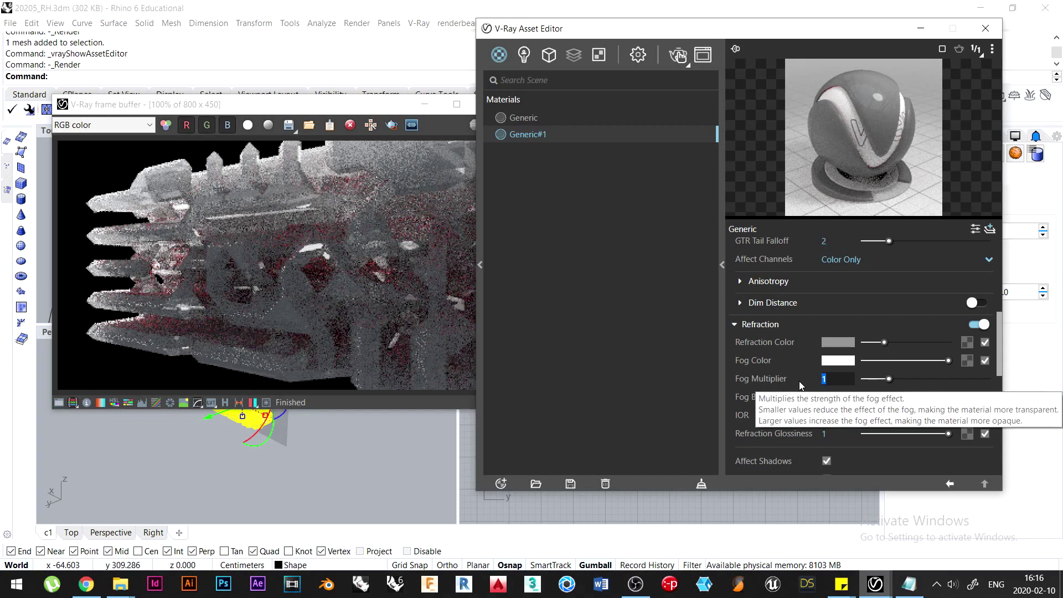
{"action": "left_click", "coordinate": [823, 434]}
{"action": "type", "text": ".9"}
{"action": "key", "text": "Return"}
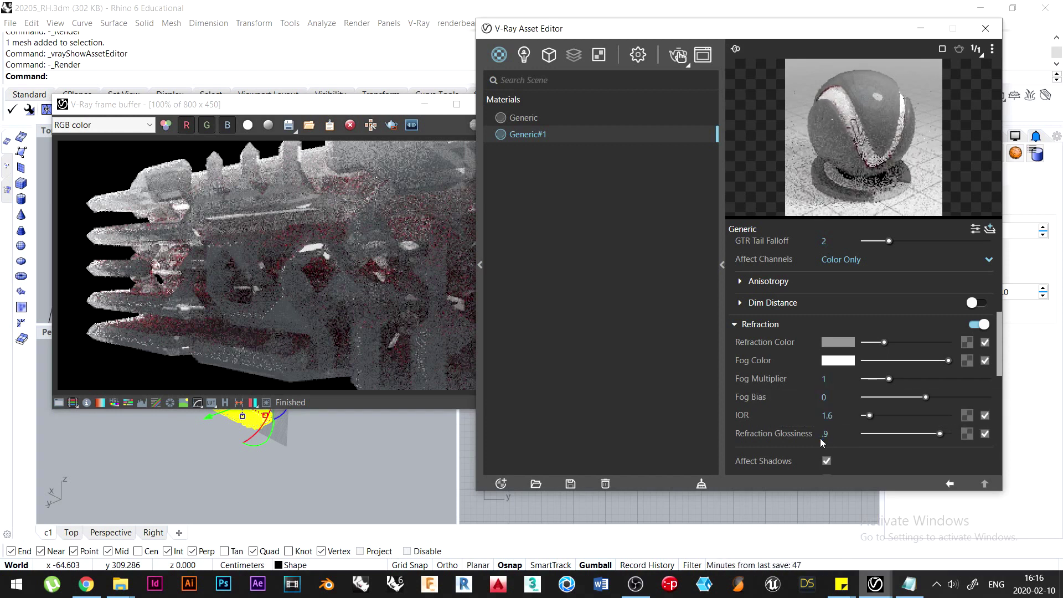
Reduce the material preview to half resolution and switch it to the preview scene with the ball on a pedestal.
{"action": "left_click", "coordinate": [992, 50]}
{"action": "left_click", "coordinate": [979, 83]}
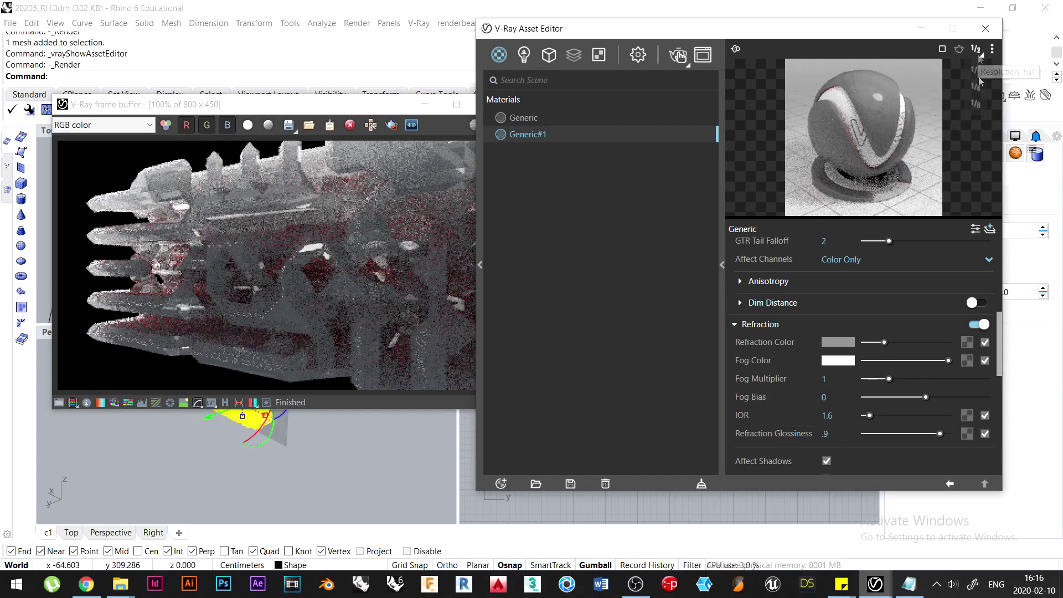
{"action": "left_click", "coordinate": [992, 50]}
{"action": "left_click", "coordinate": [923, 145]}
Set the fog scattering type of Generic#1 to Hard (wax) model with a thickness of 10.
{"action": "scroll", "coordinate": [901, 305], "scroll_direction": "down", "scroll_amount": 6}
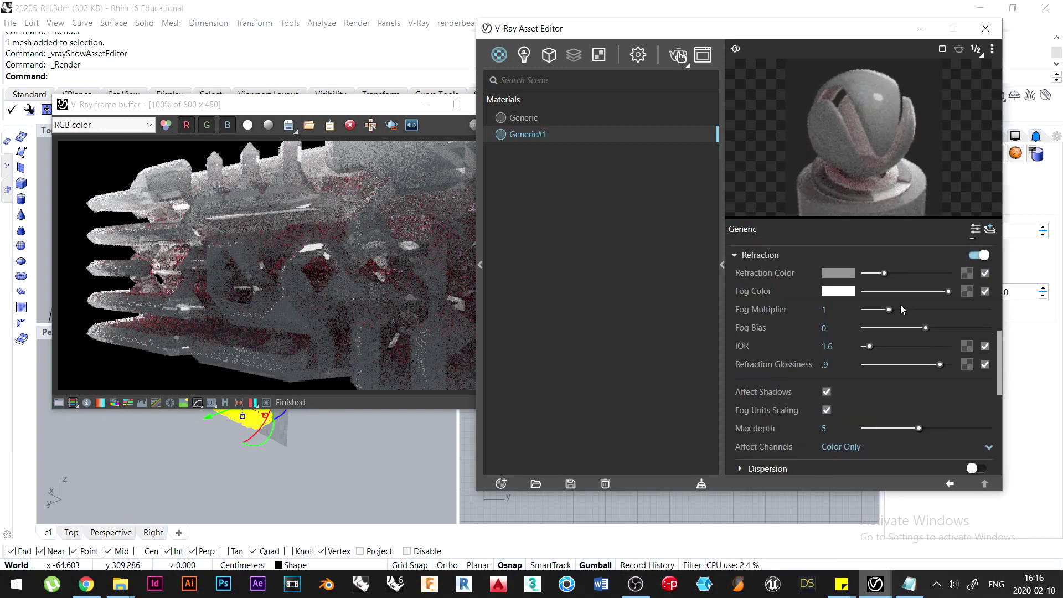
{"action": "left_click", "coordinate": [842, 300]}
{"action": "left_click", "coordinate": [852, 319]}
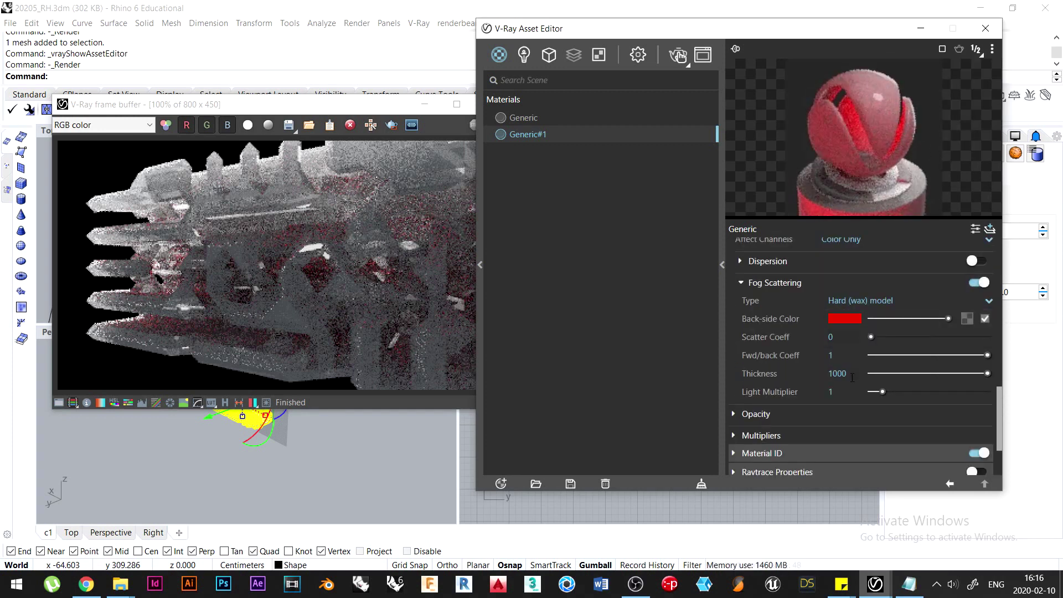
{"action": "left_click", "coordinate": [827, 374]}
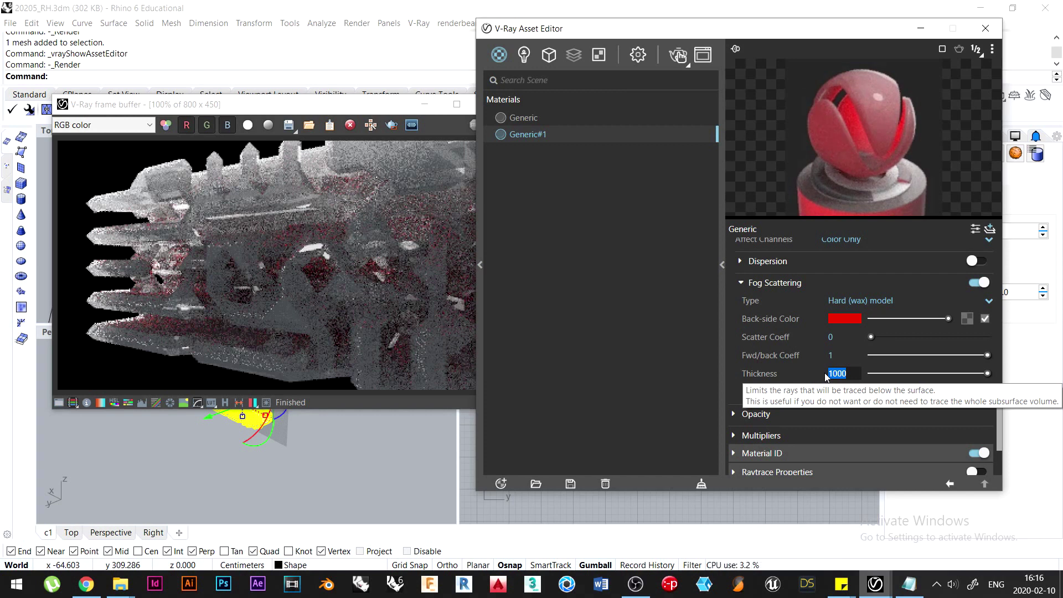
{"action": "type", "text": "10"}
{"action": "key", "text": "Return"}
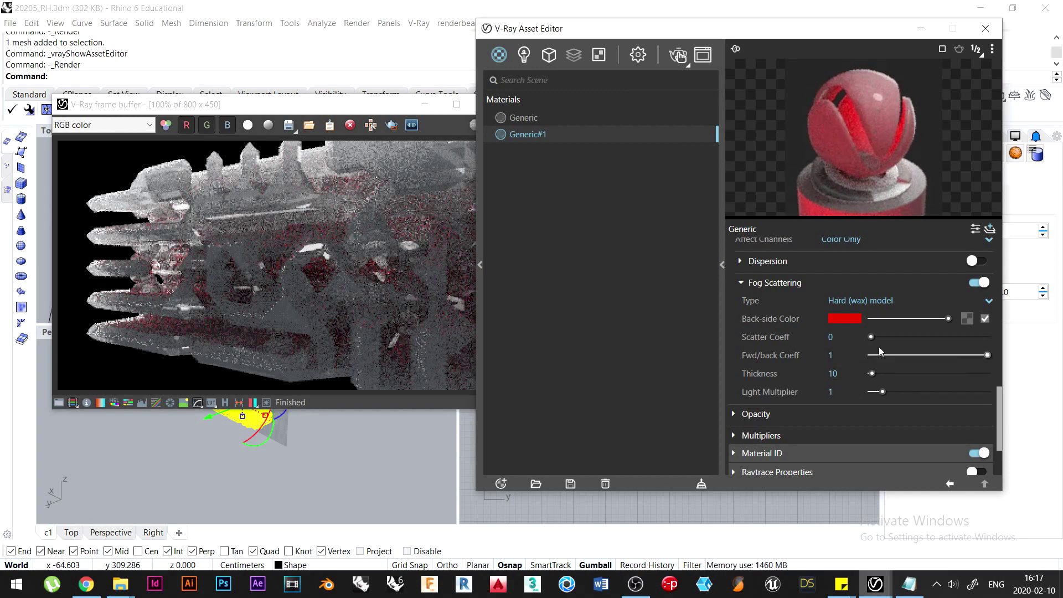
Restart the render, limit it to a narrow vertical strip across the shell, and inspect the strip at 400% zoom.
{"action": "left_click", "coordinate": [676, 53]}
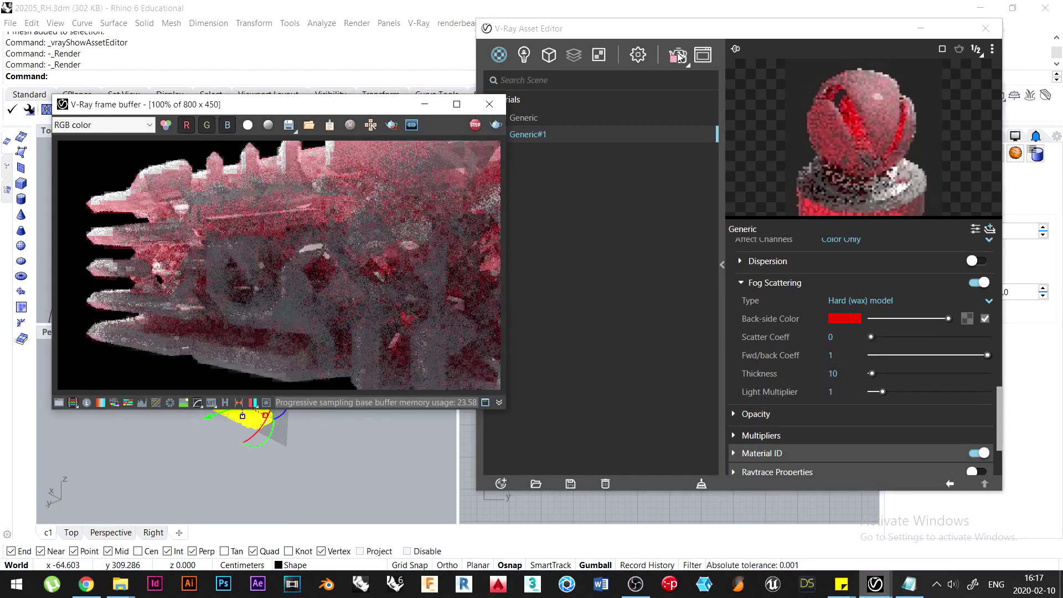
{"action": "left_click", "coordinate": [392, 124]}
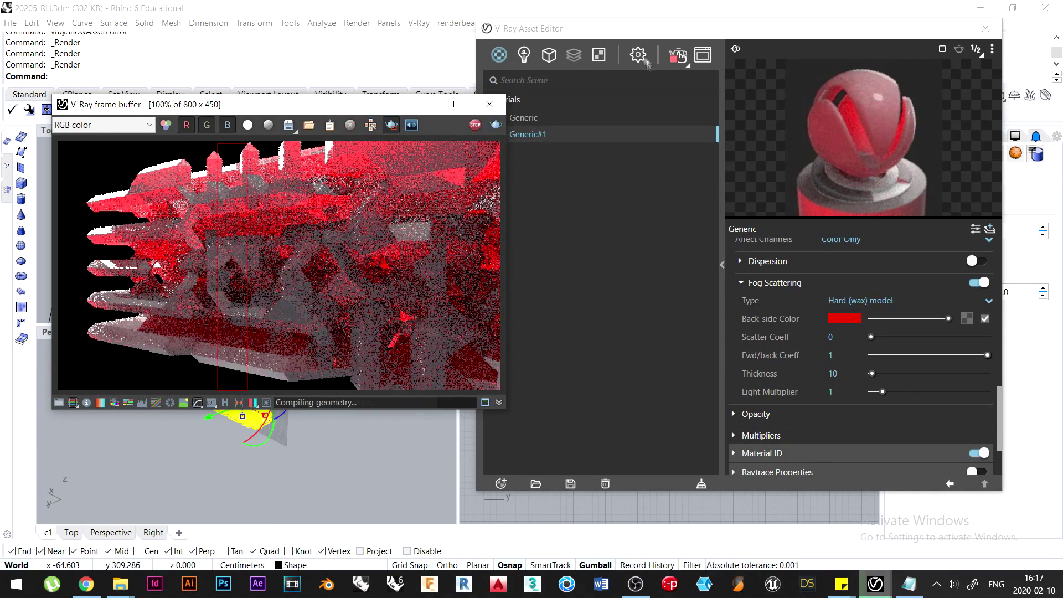
{"action": "left_click", "coordinate": [643, 57]}
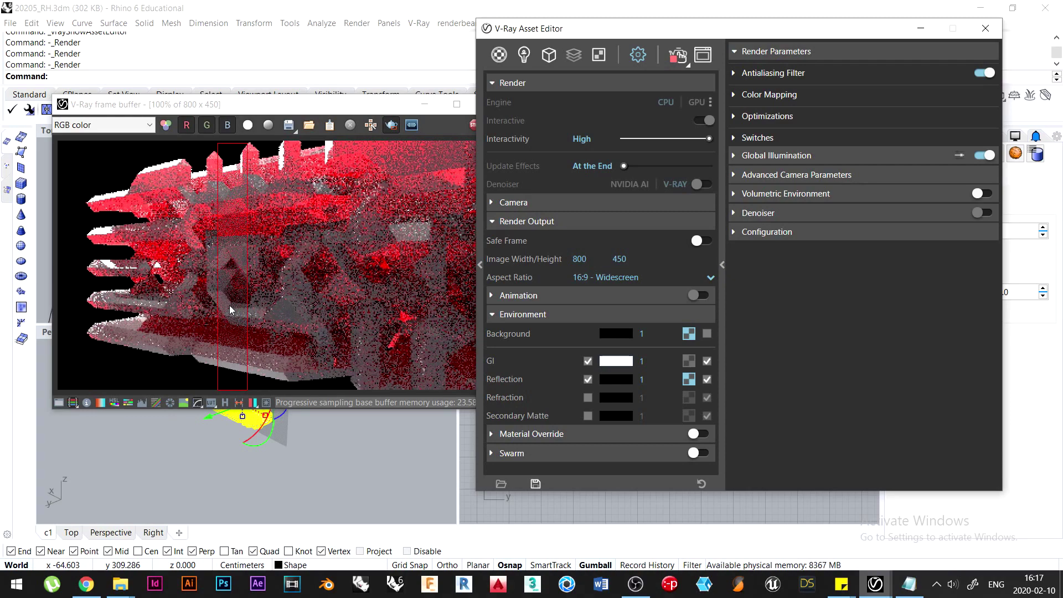
{"action": "scroll", "coordinate": [230, 305], "scroll_direction": "up", "scroll_amount": 2}
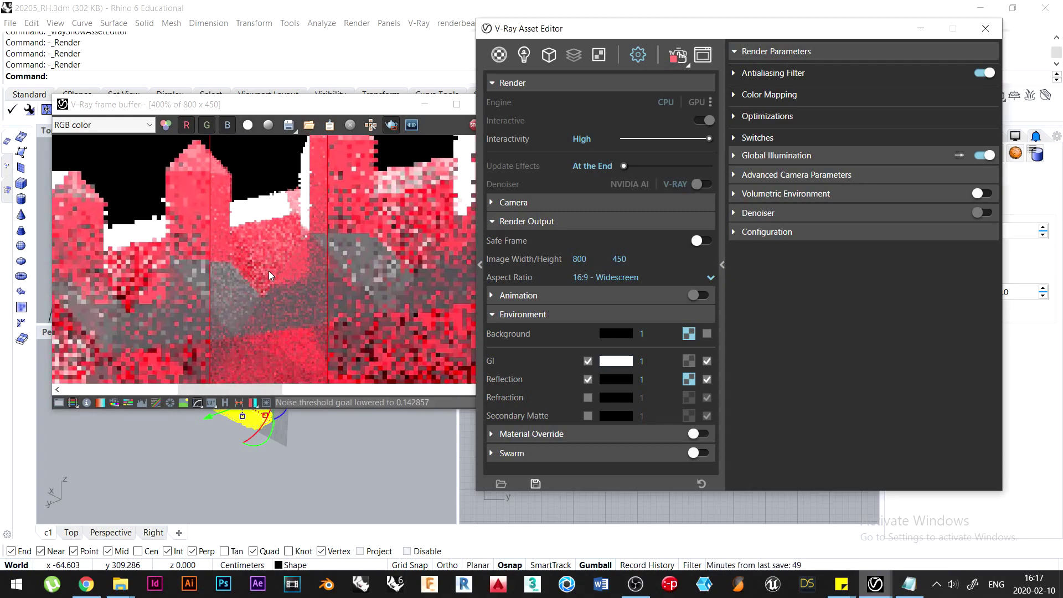
{"action": "middle_click_drag", "start_coordinate": [268, 271], "coordinate": [227, 337]}
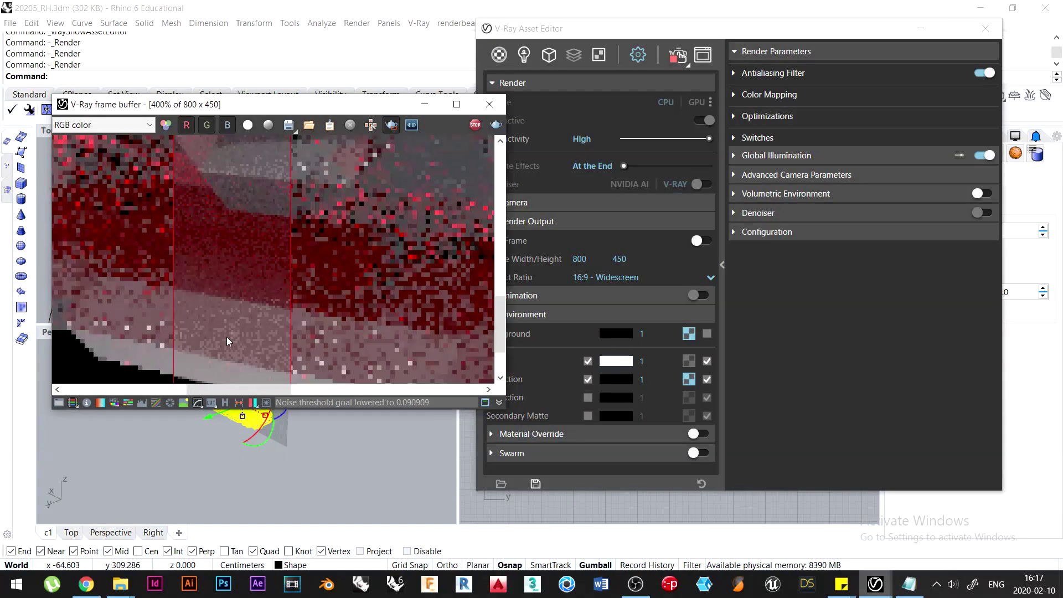
{"action": "scroll", "coordinate": [227, 337], "scroll_direction": "down", "scroll_amount": 2}
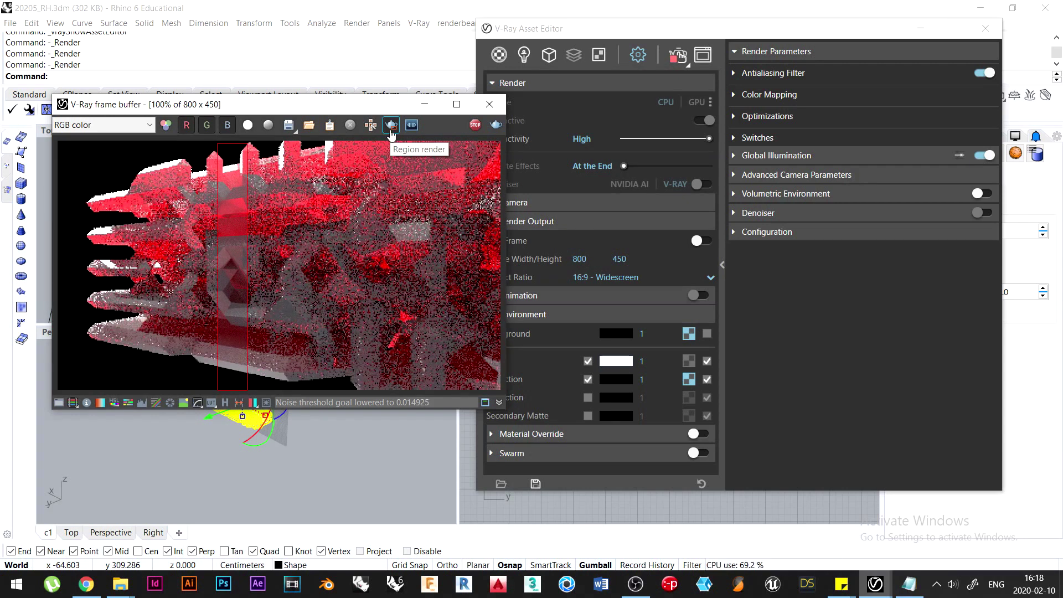
Create a Toon Material that uses Generic#1 as its base material.
{"action": "left_click", "coordinate": [499, 54]}
{"action": "left_click", "coordinate": [501, 484]}
{"action": "mouse_move", "coordinate": [538, 471]}
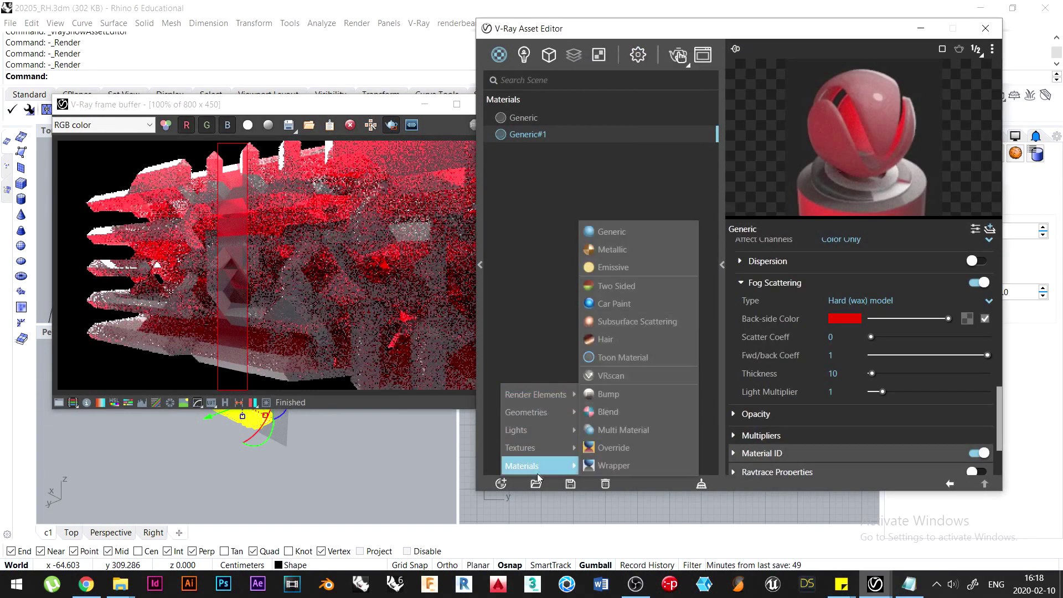
{"action": "left_click", "coordinate": [614, 357]}
{"action": "left_click", "coordinate": [831, 266]}
{"action": "left_click", "coordinate": [831, 316]}
Set the Toon Material's line width to 1.5 and normal threshold to 0.85, and enable Multiply Silhouette with a multiplier of 2.
{"action": "type", "text": "2"}
{"action": "key", "text": "Tab"}
{"action": "type", "text": "0.85"}
{"action": "key", "text": "Return"}
{"action": "left_click", "coordinate": [978, 443]}
{"action": "left_click", "coordinate": [831, 444]}
{"action": "left_click", "coordinate": [829, 460]}
{"action": "type", "text": "2"}
{"action": "key", "text": "Return"}
{"action": "left_click", "coordinate": [817, 330]}
{"action": "type", "text": "1.5"}
{"action": "key", "text": "Return"}
Test-render the toon outlines in the strip region, and lower the Toon Material's normal threshold to 0.7.
{"action": "left_click", "coordinate": [677, 58]}
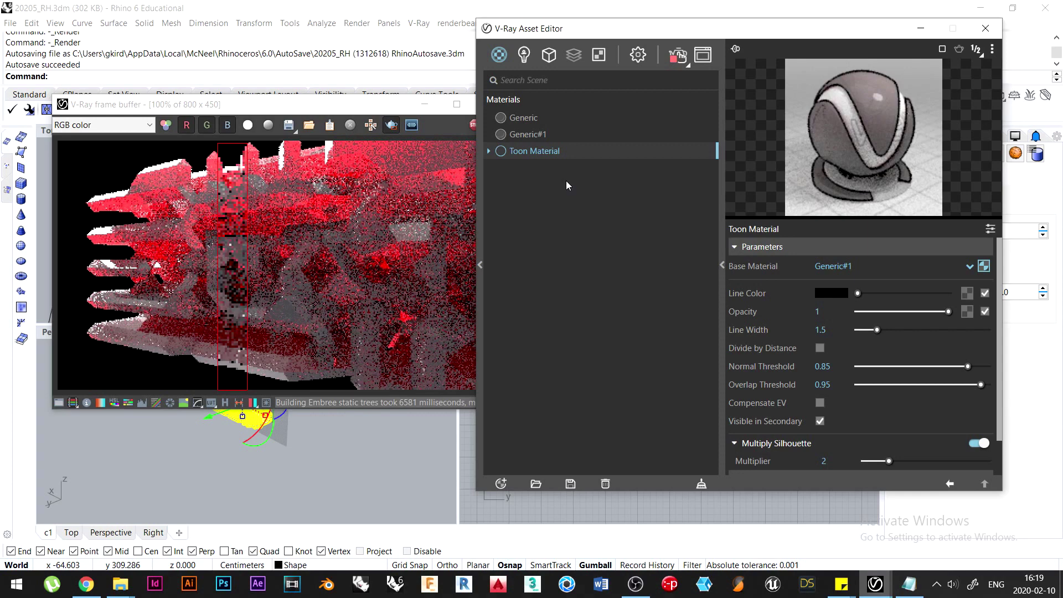
{"action": "scroll", "coordinate": [249, 277], "scroll_direction": "up", "scroll_amount": 4}
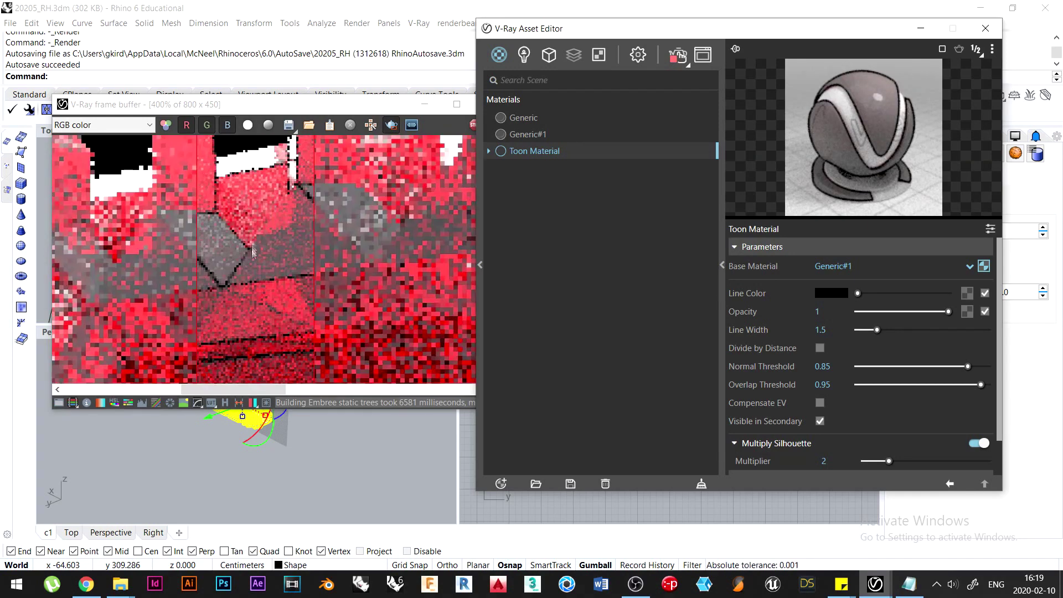
{"action": "left_click", "coordinate": [678, 55]}
{"action": "double_click", "coordinate": [824, 367]}
{"action": "type", "text": "0.7"}
{"action": "key", "text": "Return"}
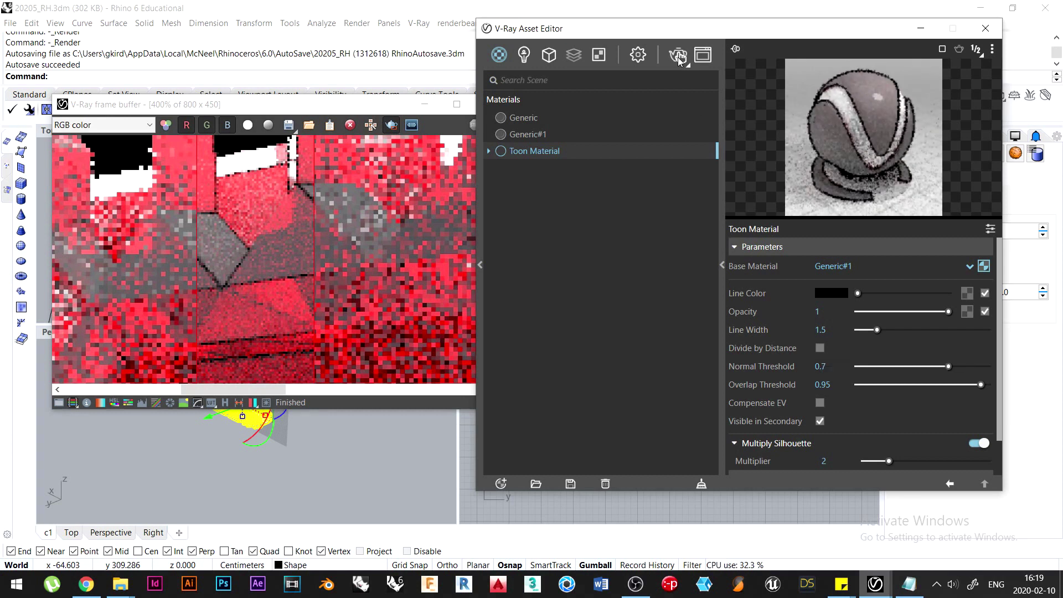
Limit the render region to a rectangle at the base of the spikes and try rendering it with the GPU engine.
{"action": "left_click_drag", "start_coordinate": [175, 141], "coordinate": [366, 312]}
{"action": "left_click", "coordinate": [638, 54]}
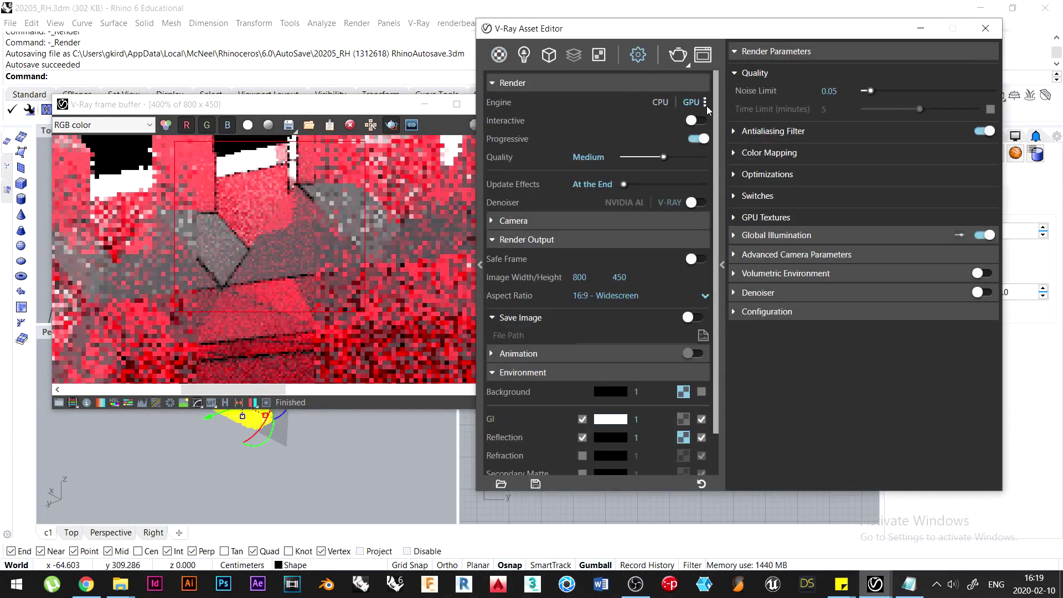
{"action": "left_click", "coordinate": [678, 54]}
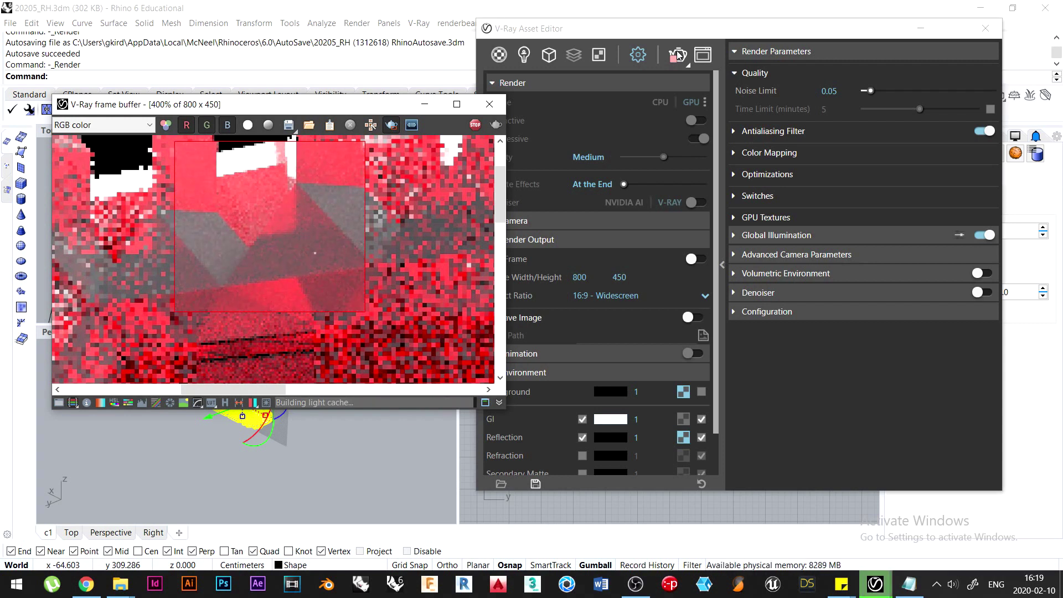
{"action": "left_click", "coordinate": [678, 54]}
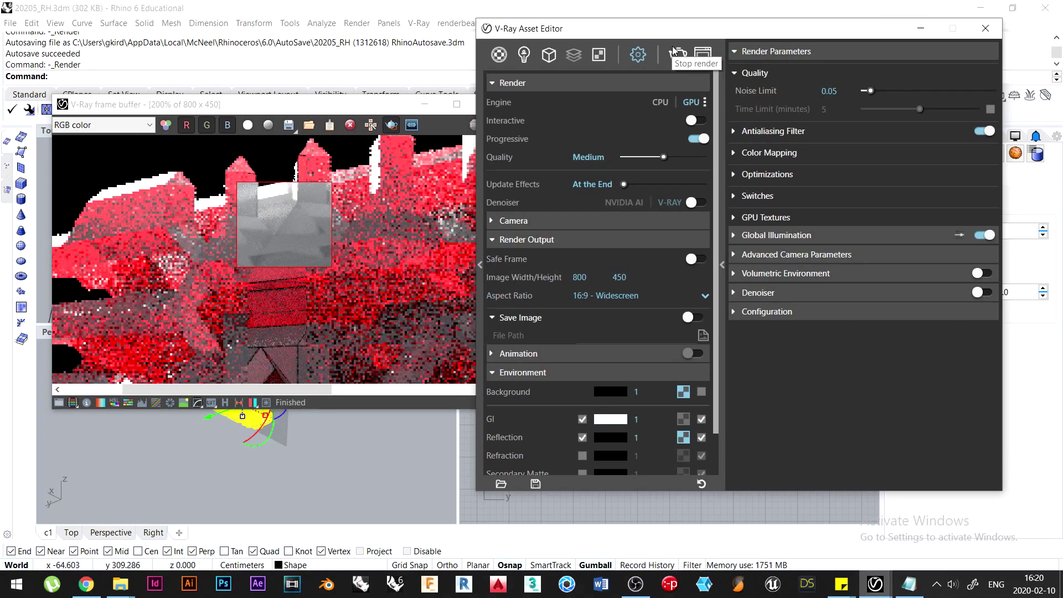
Re-render the region at 400% zoom, set the Toon Material's normal threshold to 0.49, and test-render the outlines.
{"action": "left_click", "coordinate": [675, 52]}
{"action": "scroll", "coordinate": [258, 198], "scroll_direction": "up", "scroll_amount": 1}
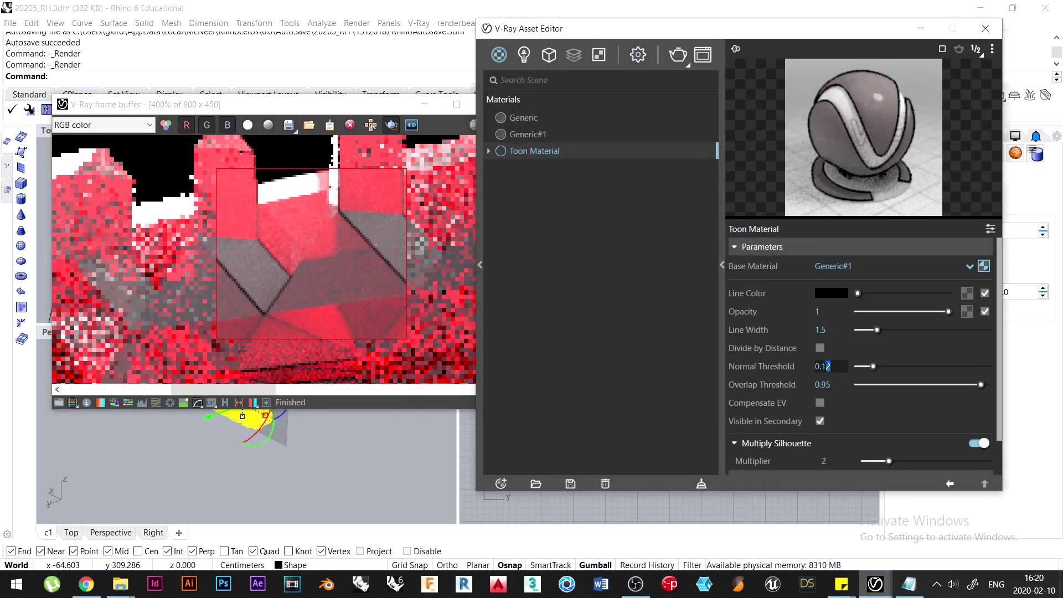
{"action": "key", "text": "BackSpace"}
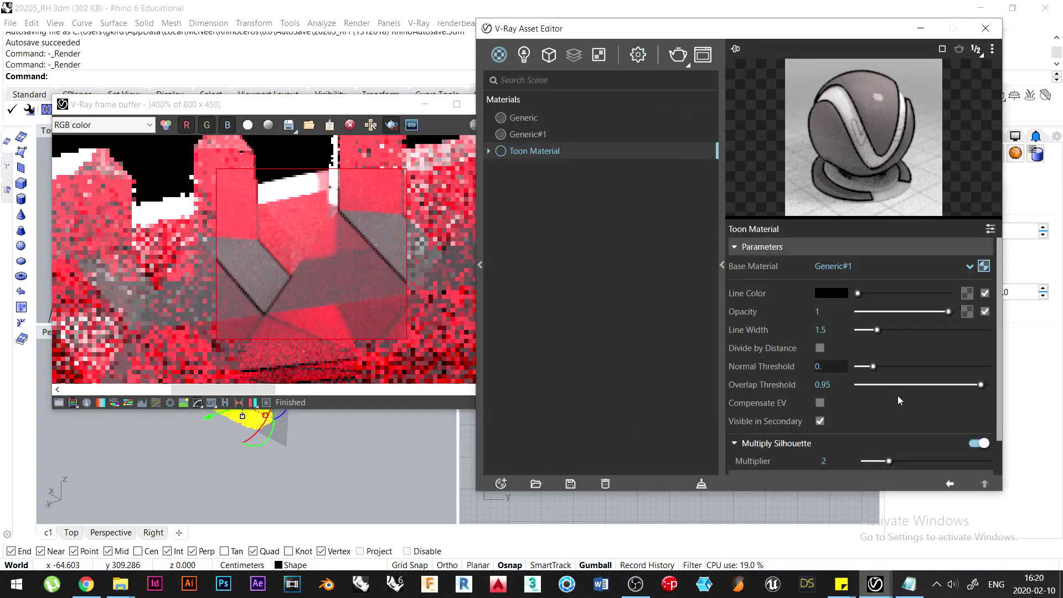
{"action": "type", "text": "49"}
{"action": "left_click", "coordinate": [678, 55]}
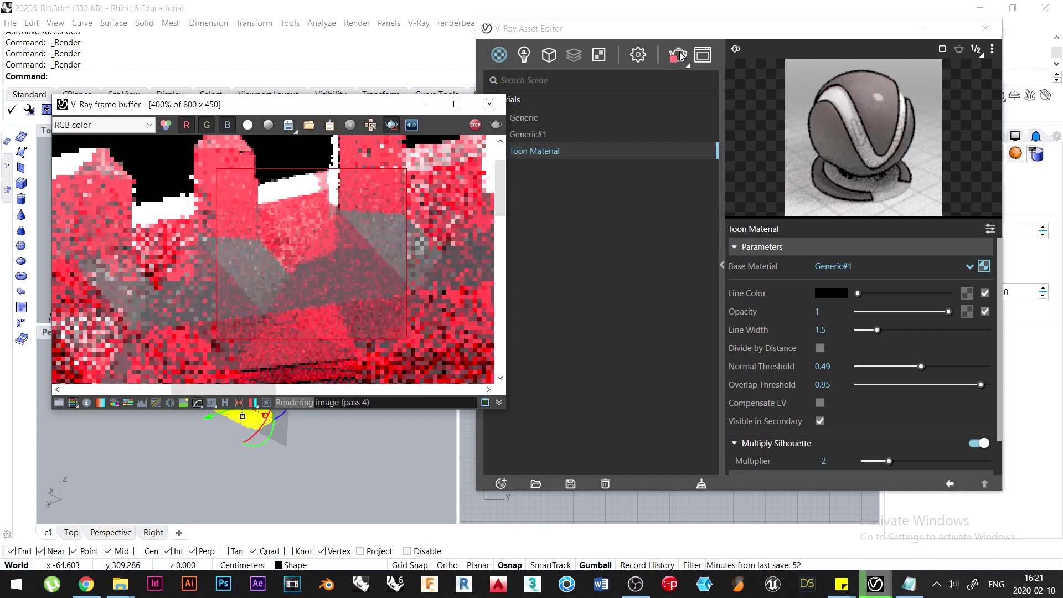
{"action": "left_click", "coordinate": [681, 57]}
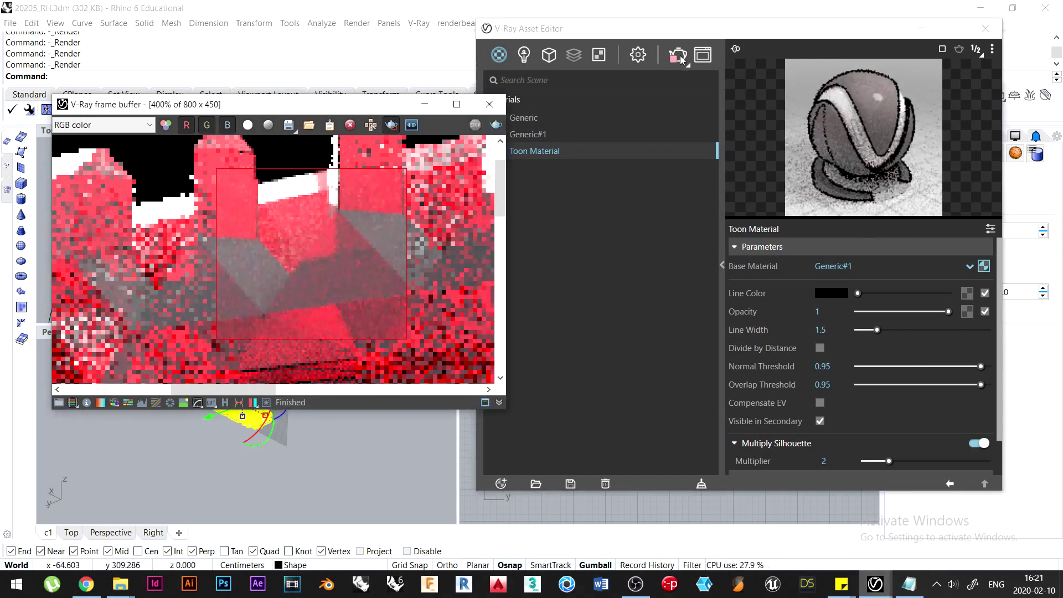
Test-render the region with the Toon Material's normal threshold at 0.95, and again with it at 1.
{"action": "left_click", "coordinate": [680, 55]}
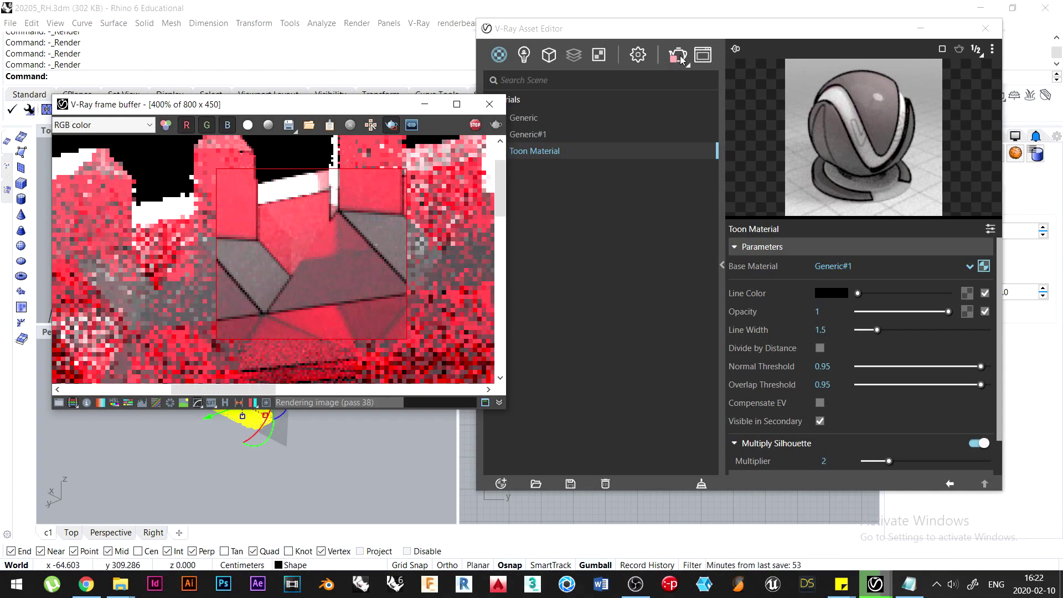
{"action": "left_click", "coordinate": [681, 57]}
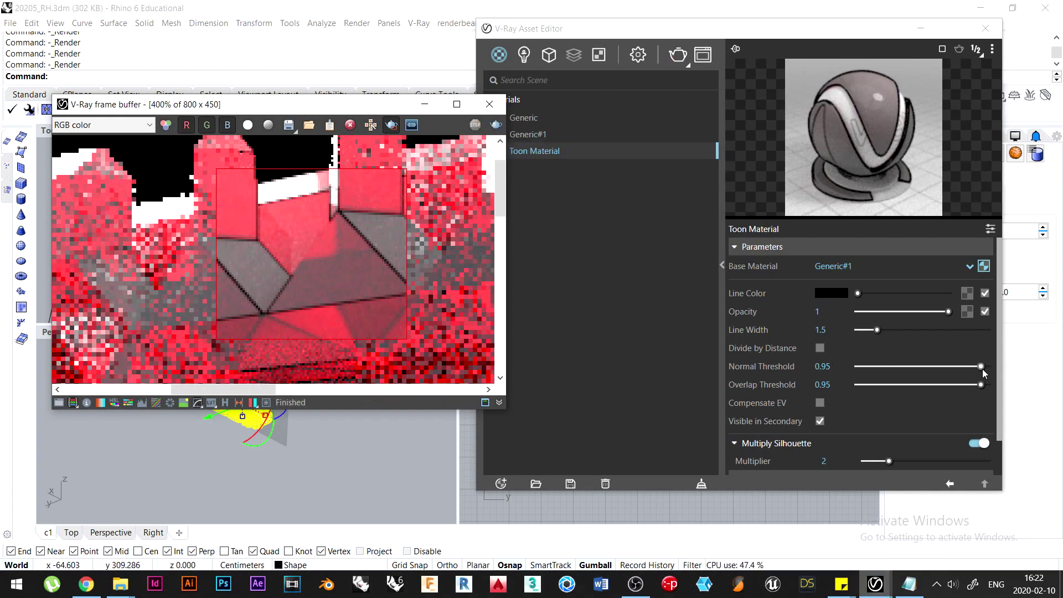
{"action": "left_click_drag", "start_coordinate": [983, 368], "coordinate": [989, 367]}
{"action": "left_click", "coordinate": [677, 55]}
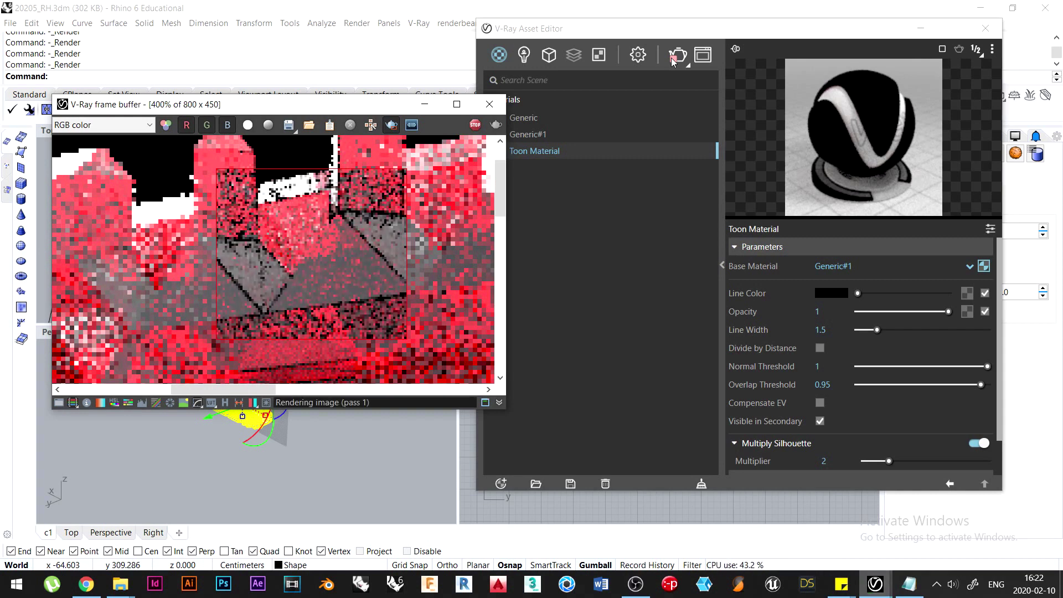
Switch to Notepad, write a row of question marks, and close the note.
{"action": "key", "text": "alt+Tab"}
{"action": "type", "text": "????????"}
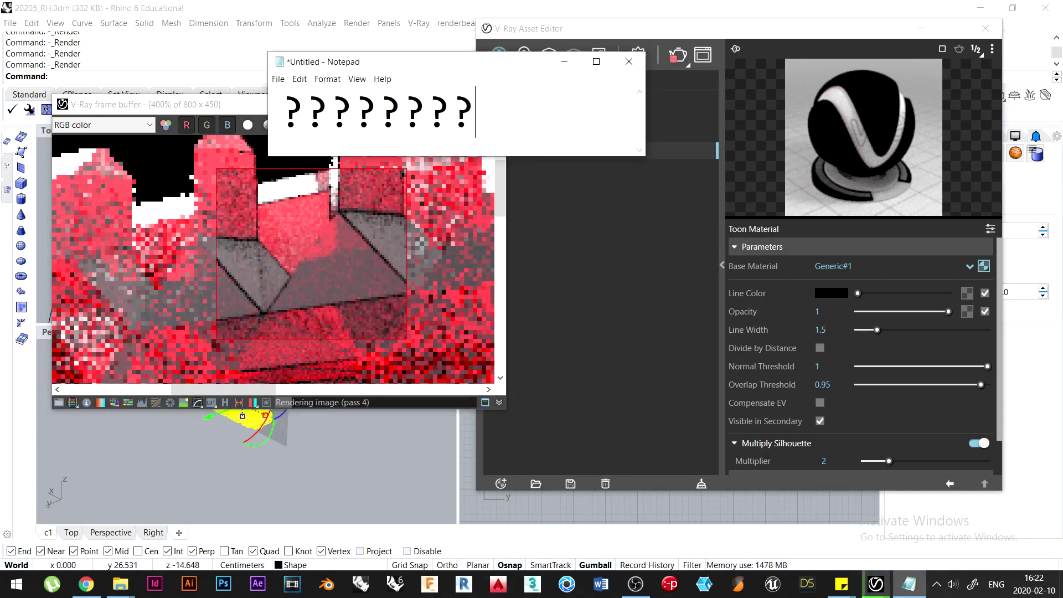
{"action": "type", "text": "???"}
{"action": "left_click", "coordinate": [630, 61]}
Set the Toon Material's overlap threshold to 0.5 and normal threshold to 0.9, and test-render the outlines.
{"action": "left_click", "coordinate": [556, 294]}
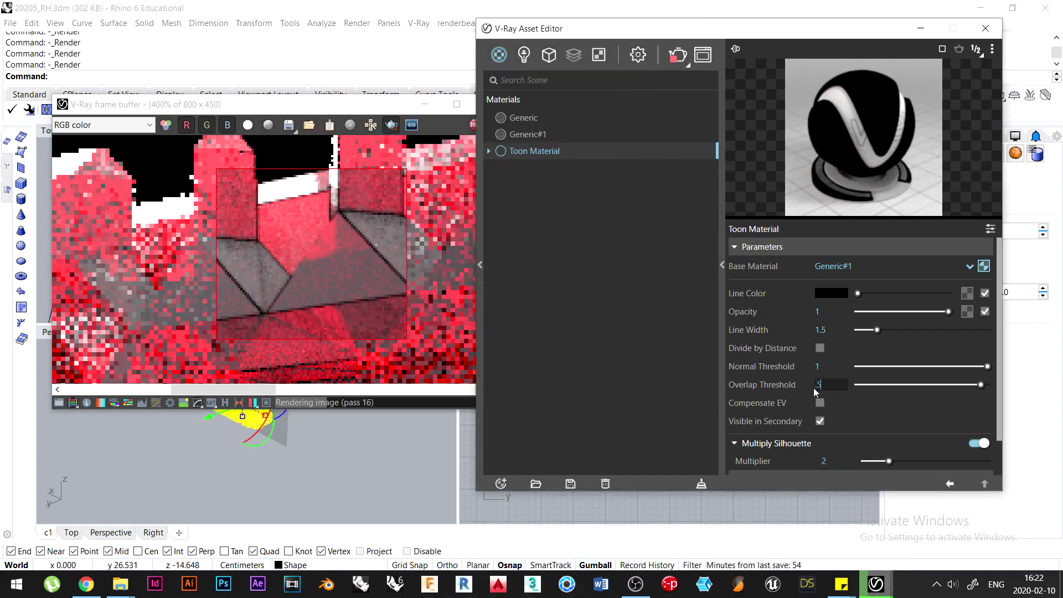
{"action": "double_click", "coordinate": [818, 367]}
{"action": "type", "text": ".9"}
{"action": "left_click", "coordinate": [678, 55]}
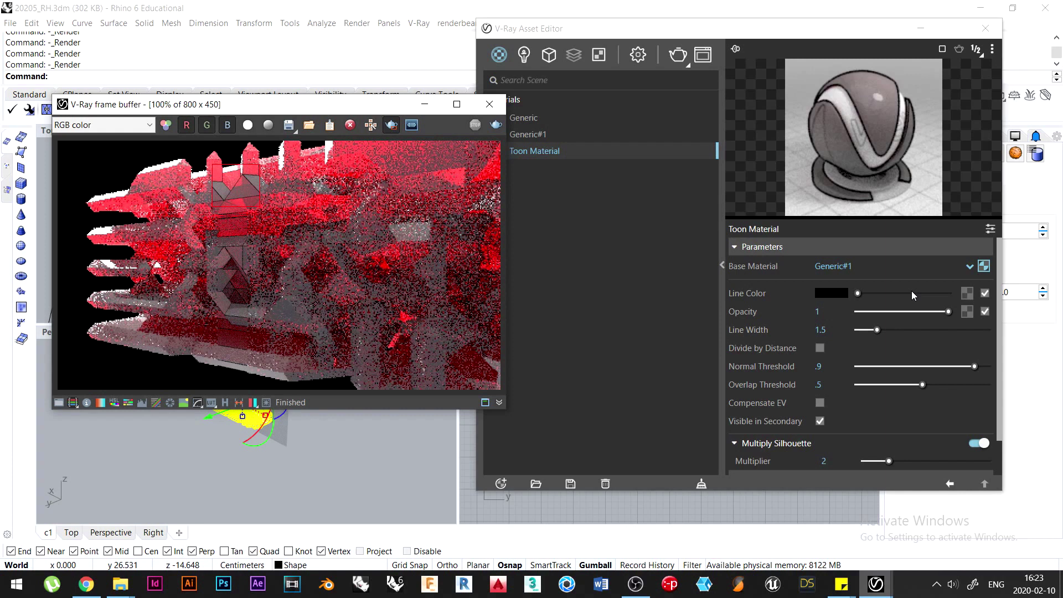
{"action": "left_click_drag", "start_coordinate": [997, 354], "coordinate": [997, 391]}
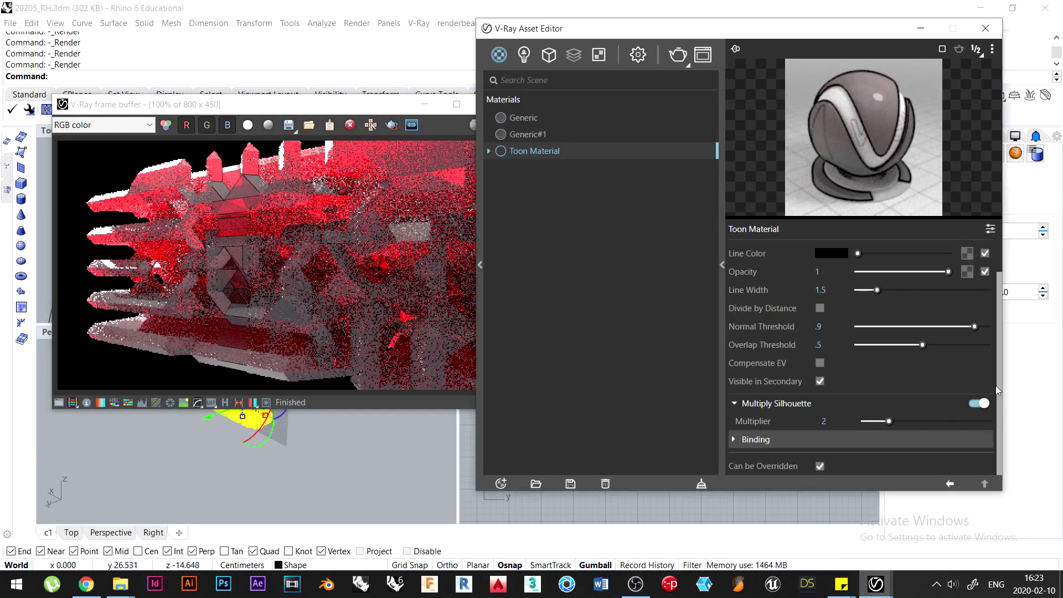
Open the file selection for the Environment Texture's bitmap and browse the HDR images in the HDRI library's Nature folder.
{"action": "left_click", "coordinate": [599, 55]}
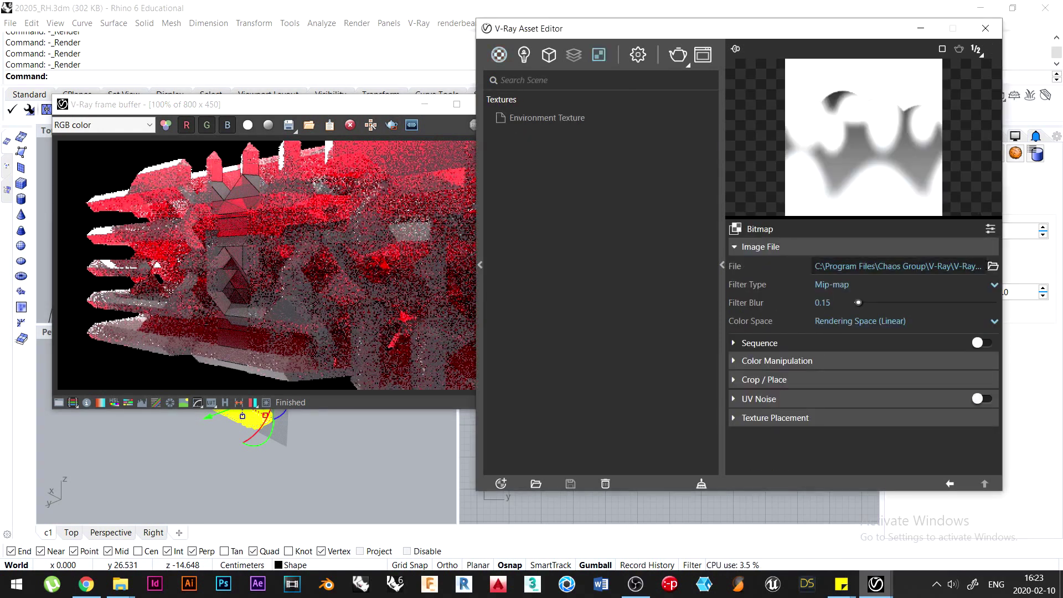
{"action": "left_click", "coordinate": [993, 266]}
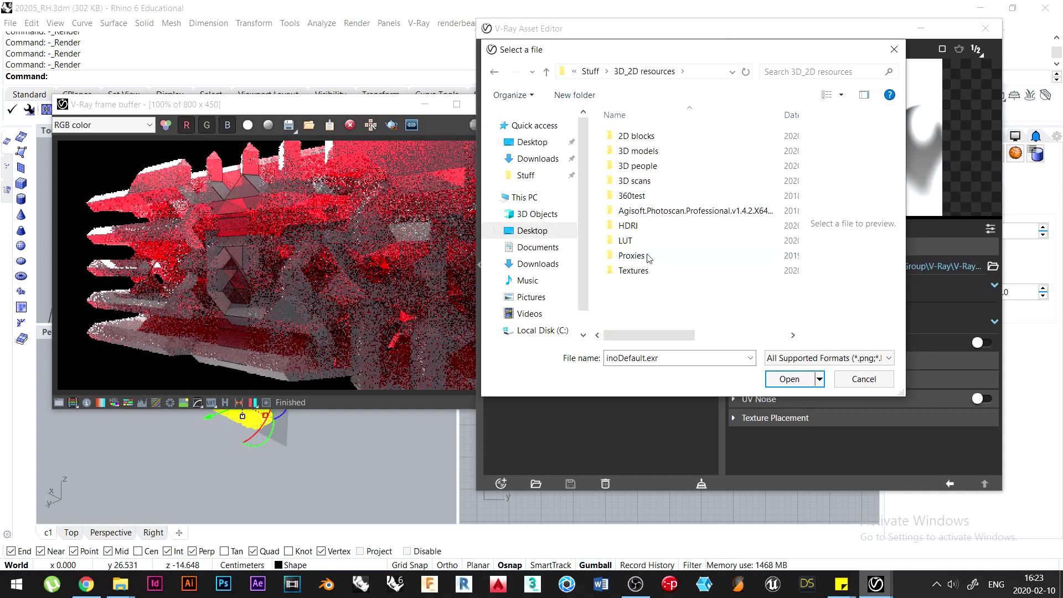
{"action": "double_click", "coordinate": [628, 225]}
{"action": "double_click", "coordinate": [632, 135]}
{"action": "double_click", "coordinate": [626, 136]}
{"action": "left_click", "coordinate": [735, 280]}
{"action": "left_click", "coordinate": [628, 72]}
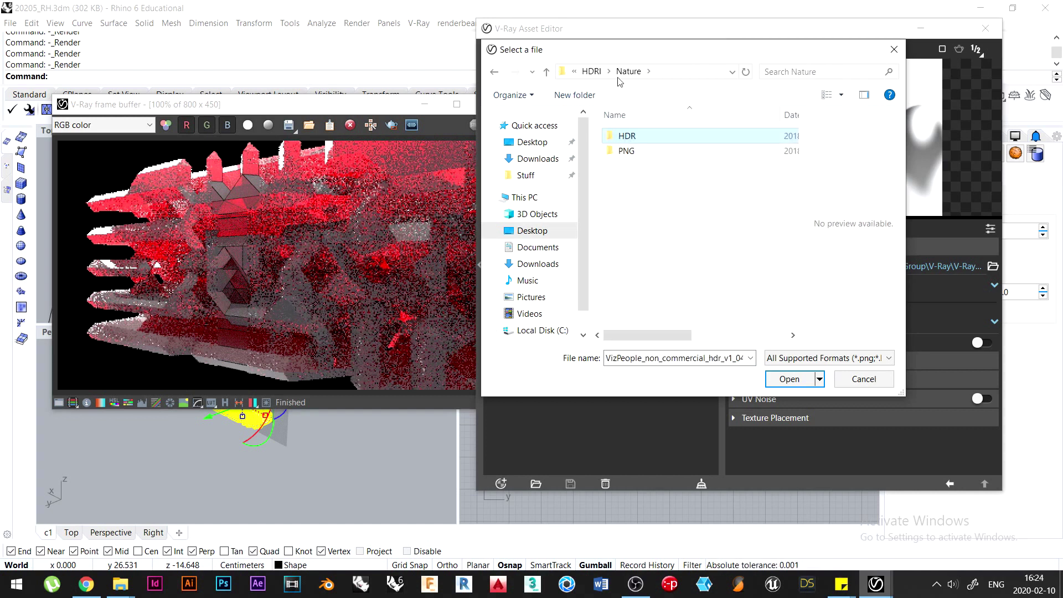
{"action": "left_click", "coordinate": [591, 72]}
Load a studio image from the HDRI library's Studio folder as the Environment Texture's bitmap.
{"action": "double_click", "coordinate": [630, 150]}
{"action": "scroll", "coordinate": [643, 241], "scroll_direction": "down", "scroll_amount": 6}
{"action": "scroll", "coordinate": [692, 221], "scroll_direction": "down", "scroll_amount": 6}
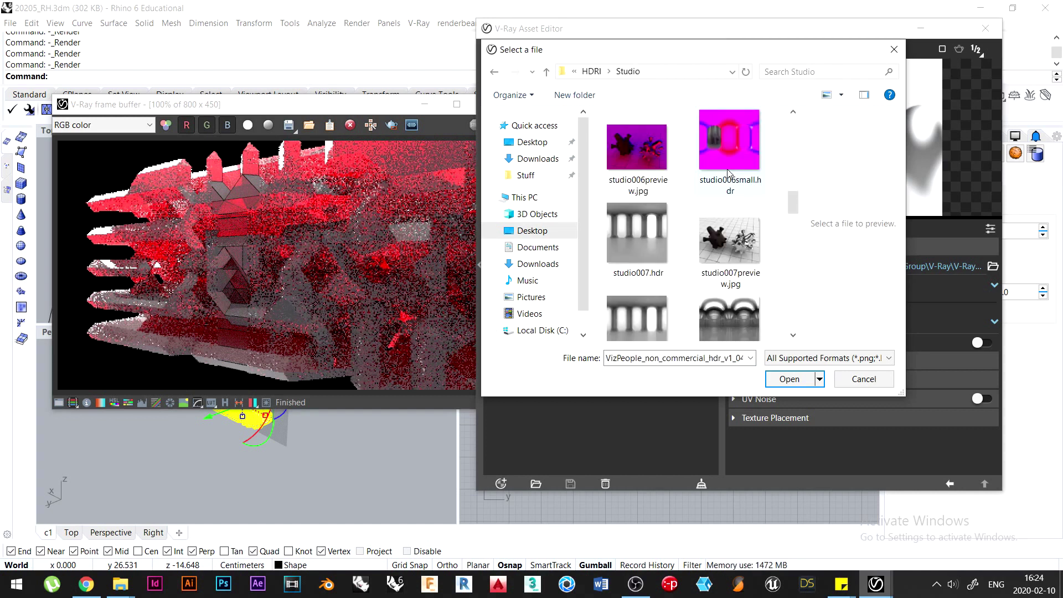
{"action": "left_click", "coordinate": [637, 200]}
{"action": "scroll", "coordinate": [670, 258], "scroll_direction": "down", "scroll_amount": 3}
{"action": "scroll", "coordinate": [671, 258], "scroll_direction": "down", "scroll_amount": 6}
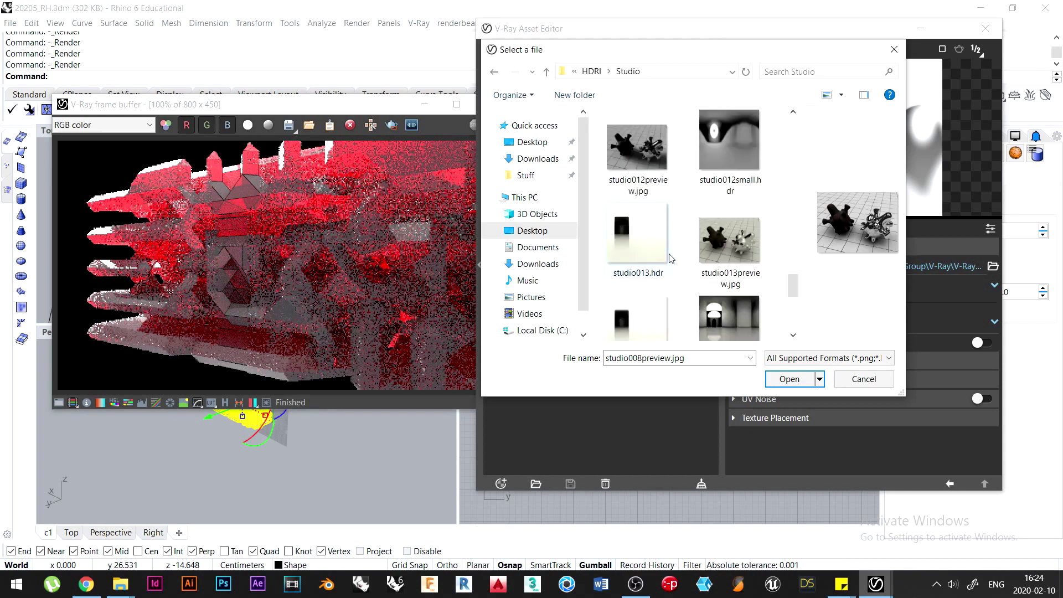
{"action": "left_click", "coordinate": [731, 198]}
{"action": "left_click", "coordinate": [639, 187]}
{"action": "left_click", "coordinate": [790, 380]}
{"action": "left_click", "coordinate": [951, 485]}
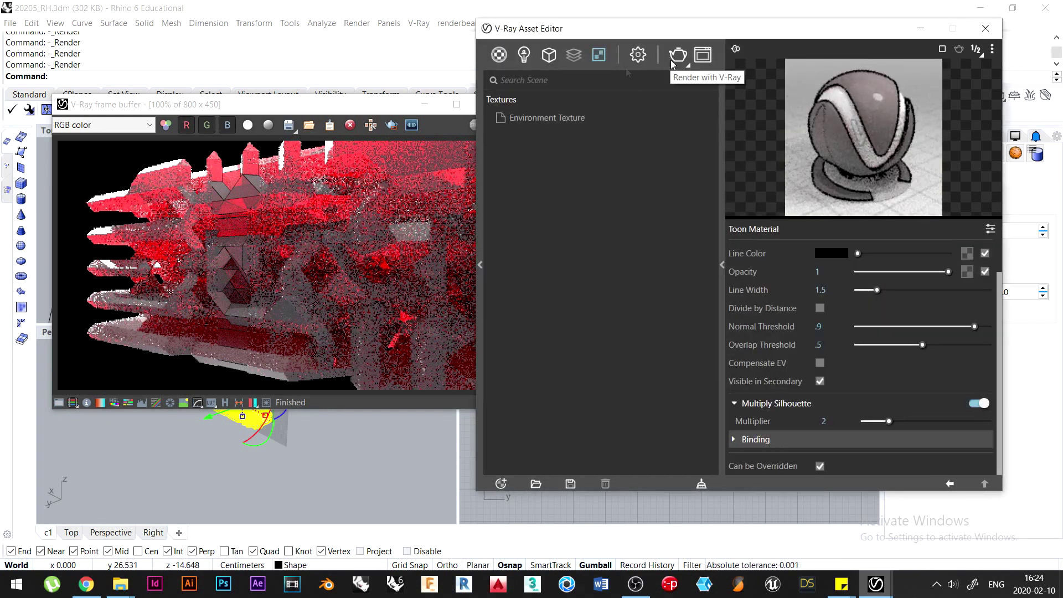
Set the reflection environment multiplier to 2, paste the environment texture as a copy into the GI slot, and test-render with the CPU engine.
{"action": "left_click", "coordinate": [638, 54]}
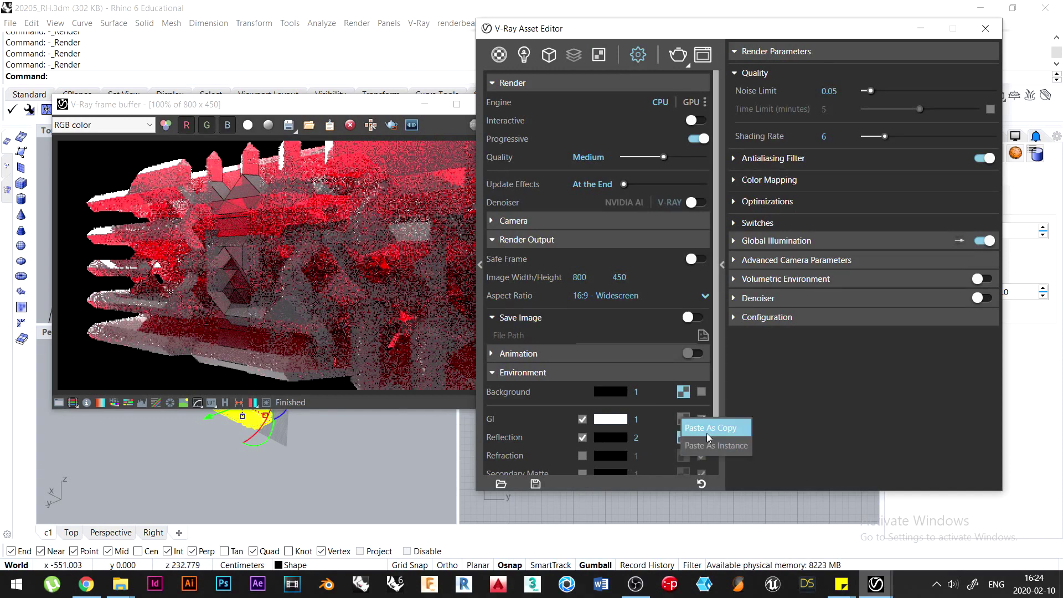
{"action": "left_click", "coordinate": [678, 56]}
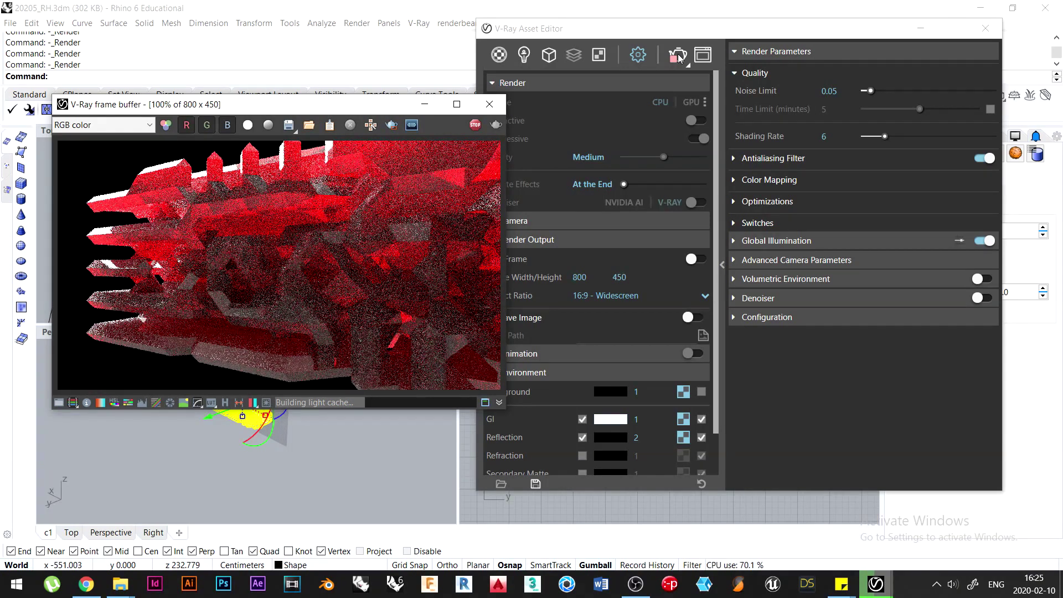
Move the rectangle light farther from the shell in the Perspective view, set its intensity to 50, and test-render.
{"action": "left_click", "coordinate": [490, 105]}
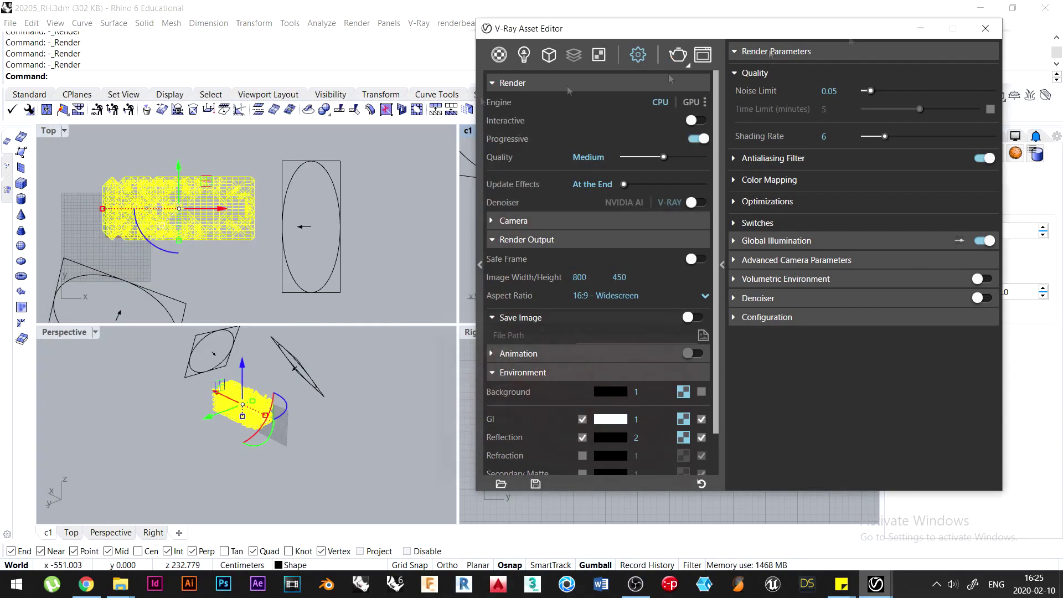
{"action": "left_click_drag", "start_coordinate": [224, 366], "coordinate": [206, 373]}
{"action": "double_click", "coordinate": [675, 118]}
{"action": "type", "text": "50"}
{"action": "key", "text": "Return"}
{"action": "left_click", "coordinate": [679, 56]}
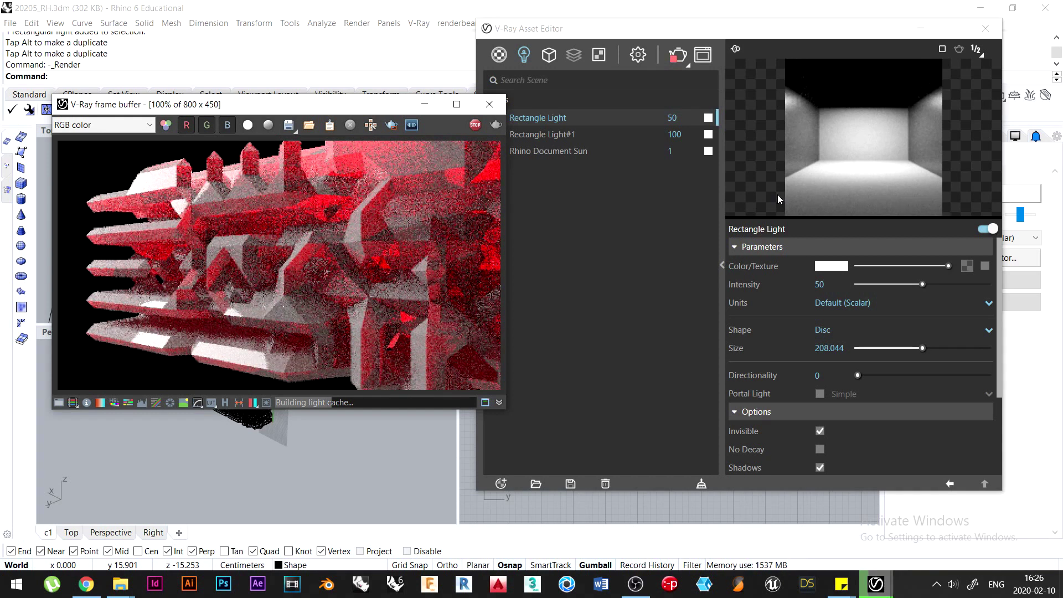
Tint Rectangle Light pale blue and turn off its Affect Specular option.
{"action": "left_click_drag", "start_coordinate": [1000, 288], "coordinate": [1032, 433]}
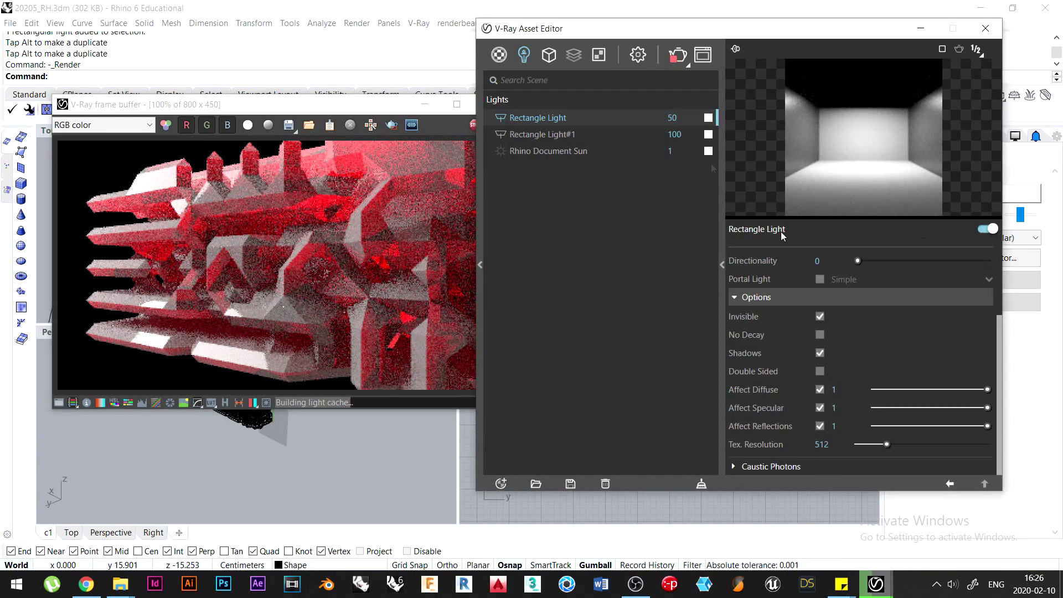
{"action": "left_click", "coordinate": [709, 118]}
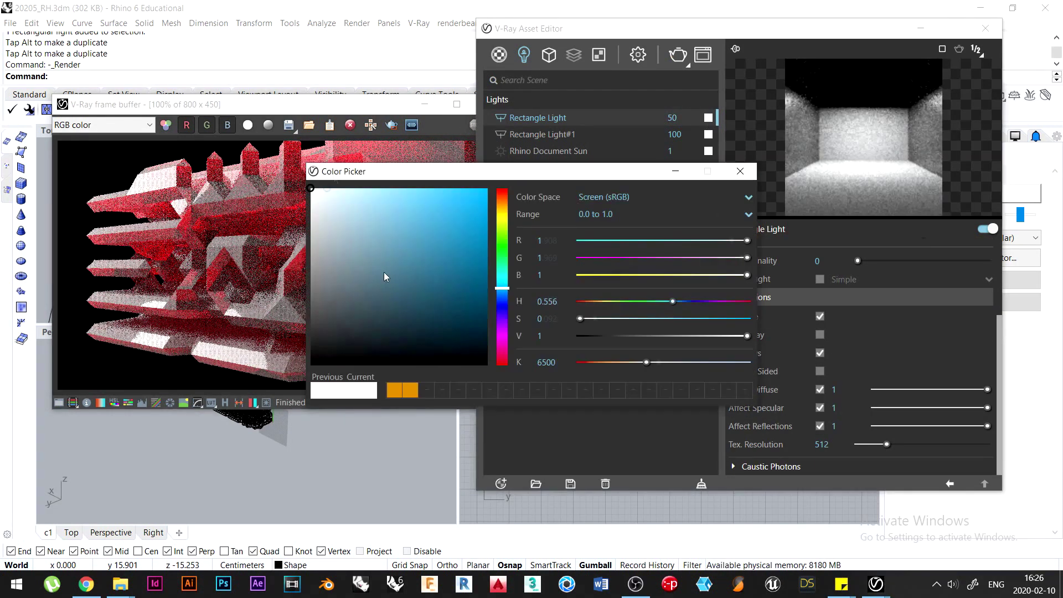
{"action": "left_click", "coordinate": [740, 171]}
{"action": "left_click", "coordinate": [820, 407]}
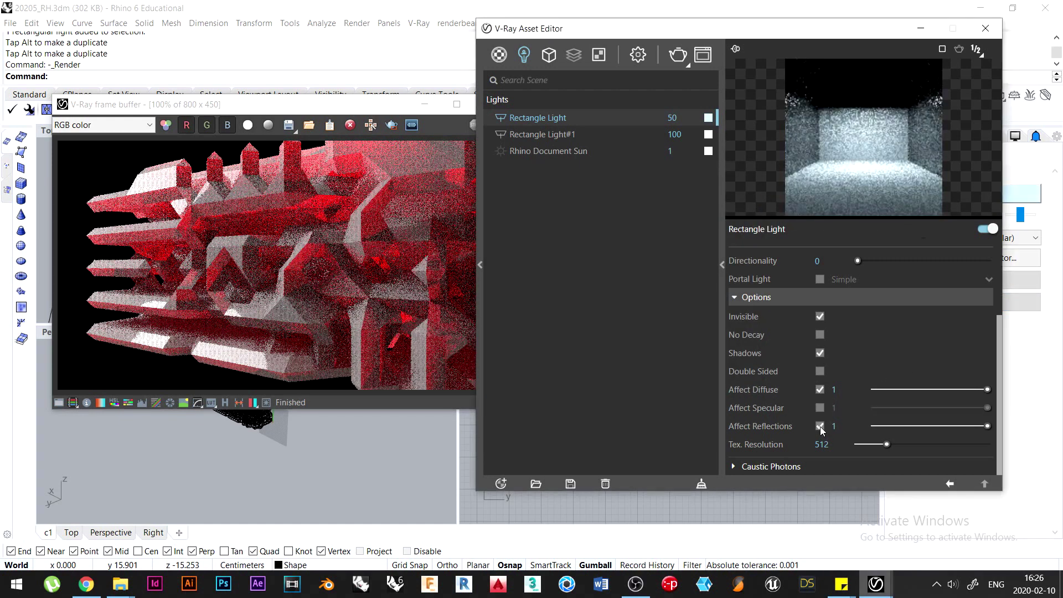
Set the reflection environment multiplier to 10, copy its texture to the enabled refraction environment with multiplier 10, and test-render.
{"action": "left_click", "coordinate": [639, 54]}
{"action": "left_click", "coordinate": [680, 55]}
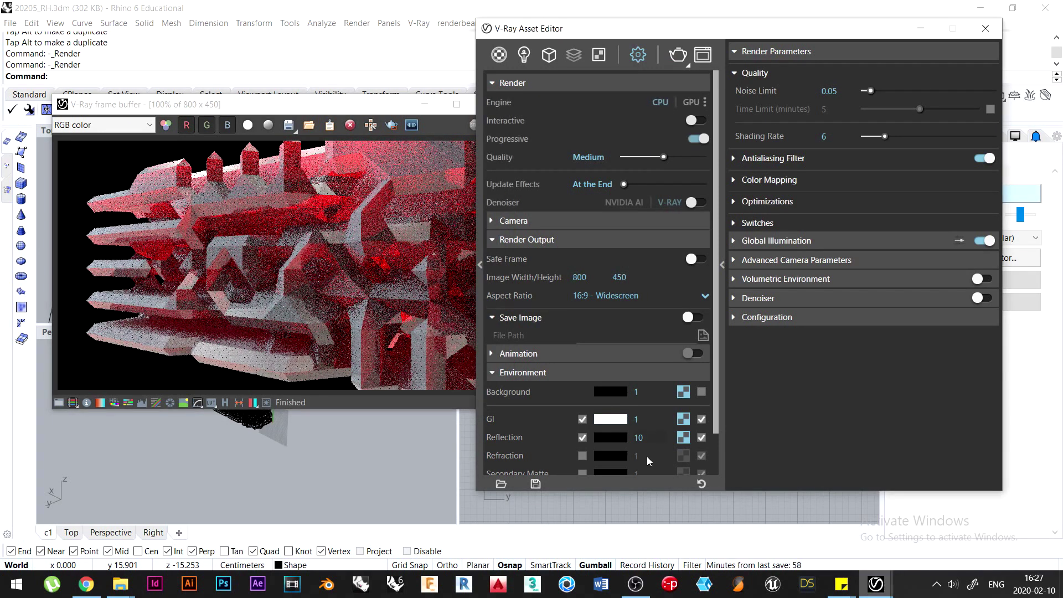
{"action": "left_click_drag", "start_coordinate": [687, 442], "coordinate": [685, 455]}
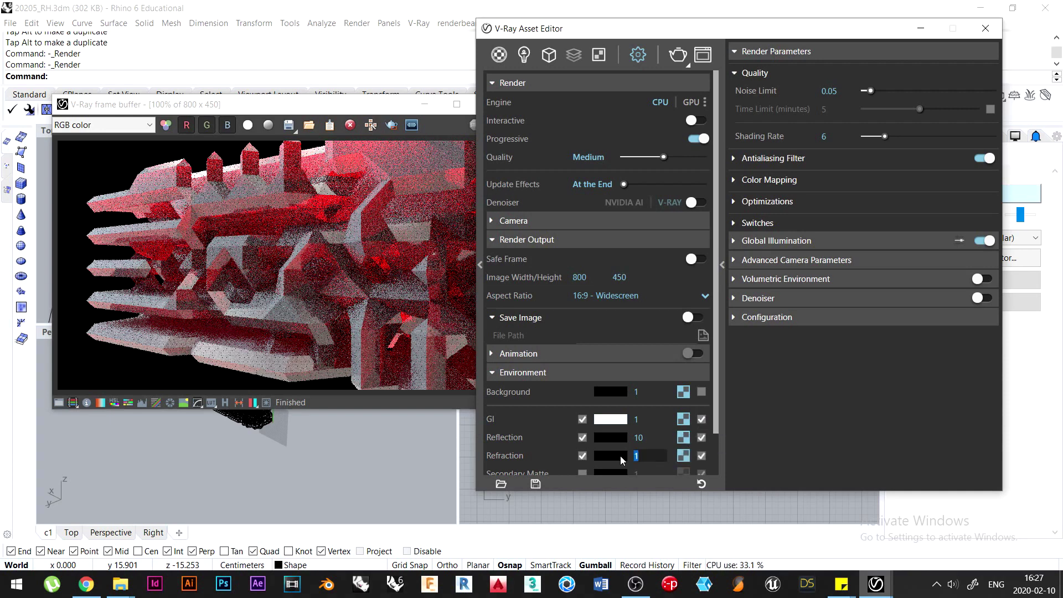
{"action": "left_click", "coordinate": [678, 54]}
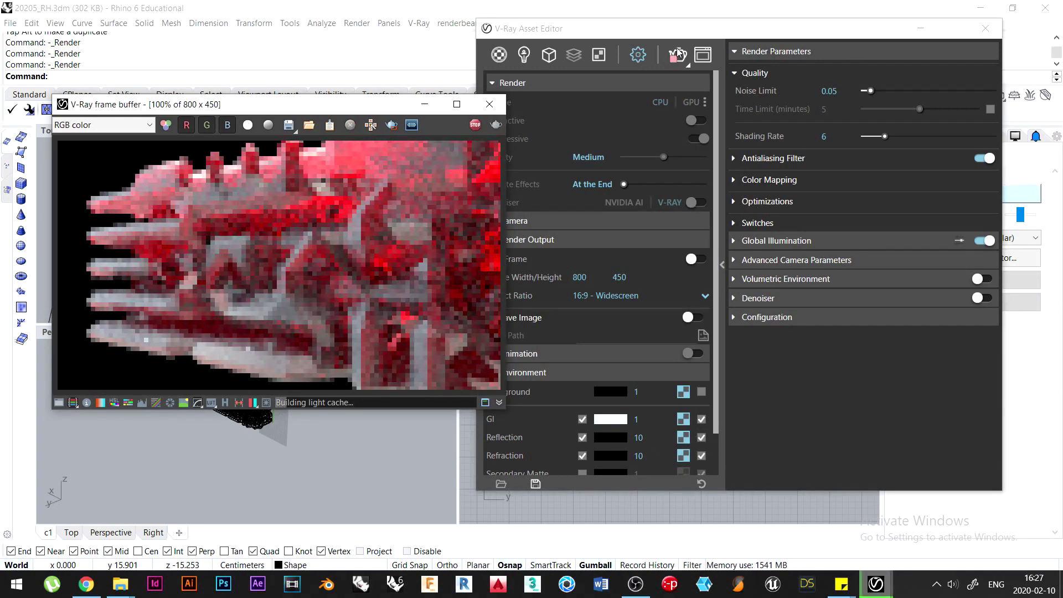
Darken the diffuse color of the Generic#1 material slightly and test-render the shell.
{"action": "left_click", "coordinate": [499, 55]}
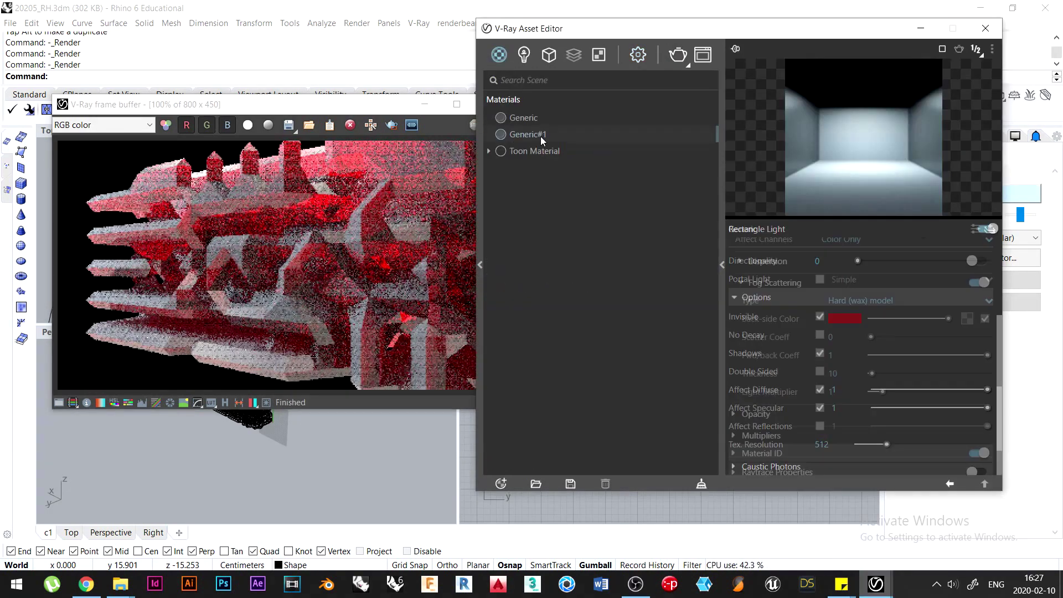
{"action": "left_click", "coordinate": [527, 134]}
{"action": "left_click_drag", "start_coordinate": [870, 288], "coordinate": [864, 288]}
{"action": "left_click", "coordinate": [678, 54]}
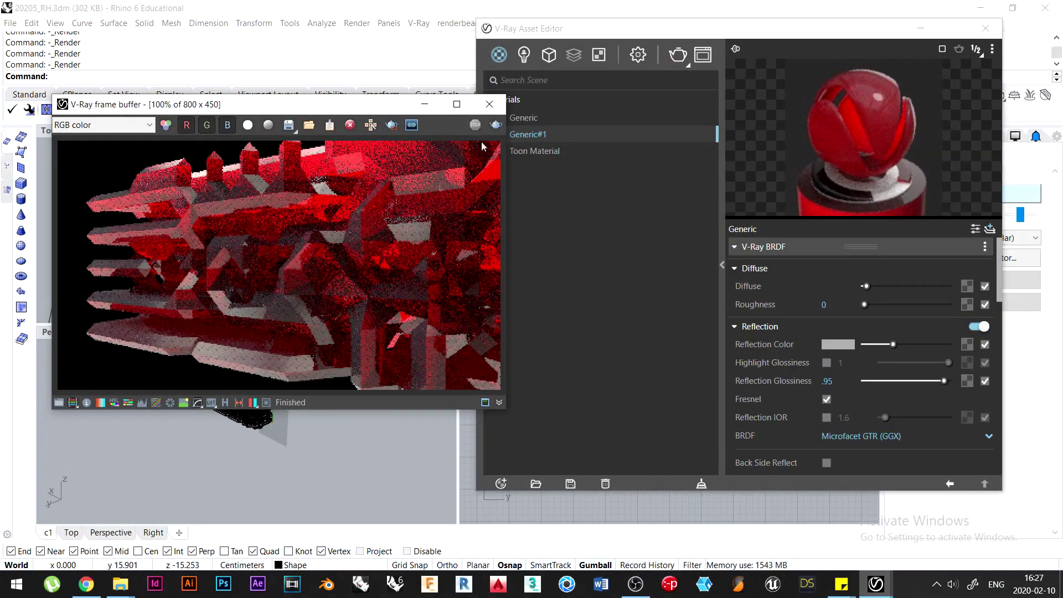
Set the render output size to 1920 × 1080, render the view, and inspect it in the maximized frame buffer at 100% zoom.
{"action": "left_click", "coordinate": [637, 55]}
{"action": "left_click", "coordinate": [619, 277]}
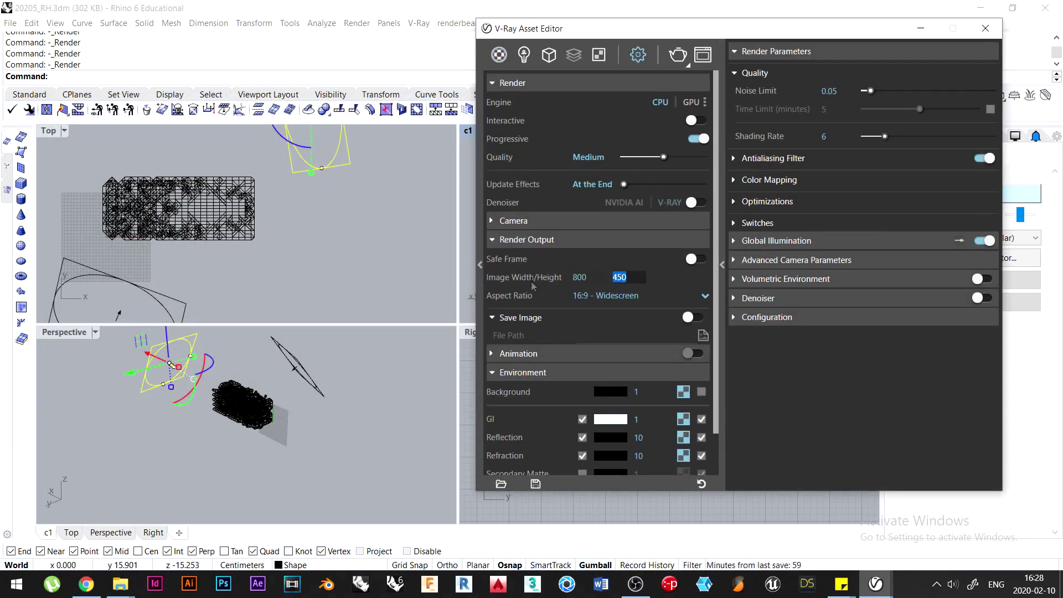
{"action": "left_click", "coordinate": [677, 56]}
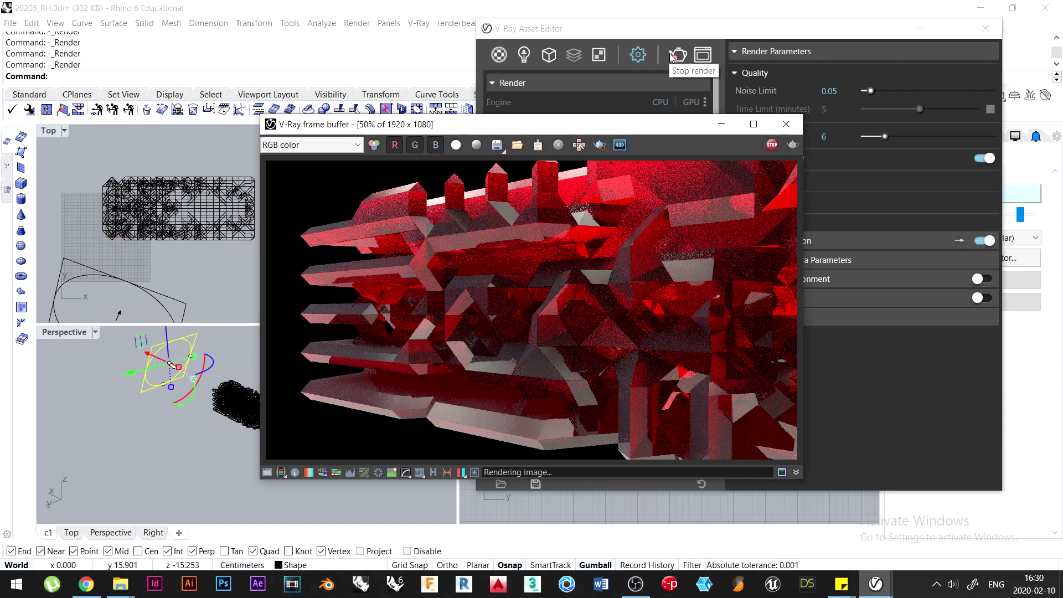
{"action": "double_click", "coordinate": [650, 124]}
{"action": "double_click", "coordinate": [614, 232]}
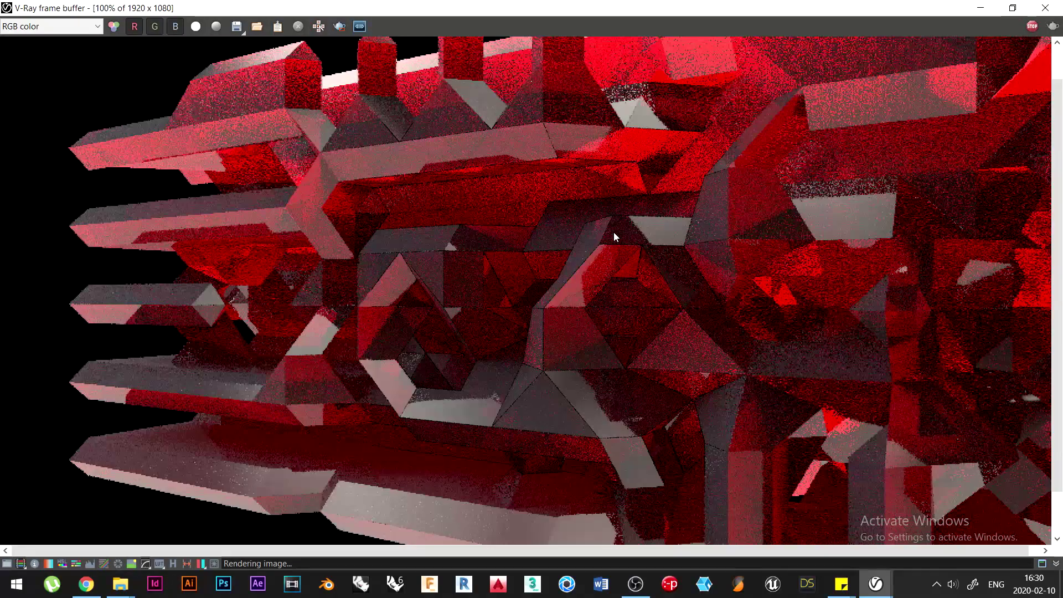
Edit the Toon Material's numeric settings, entering values of 1 and 2.
{"action": "middle_click_drag", "start_coordinate": [614, 231], "coordinate": [599, 233]}
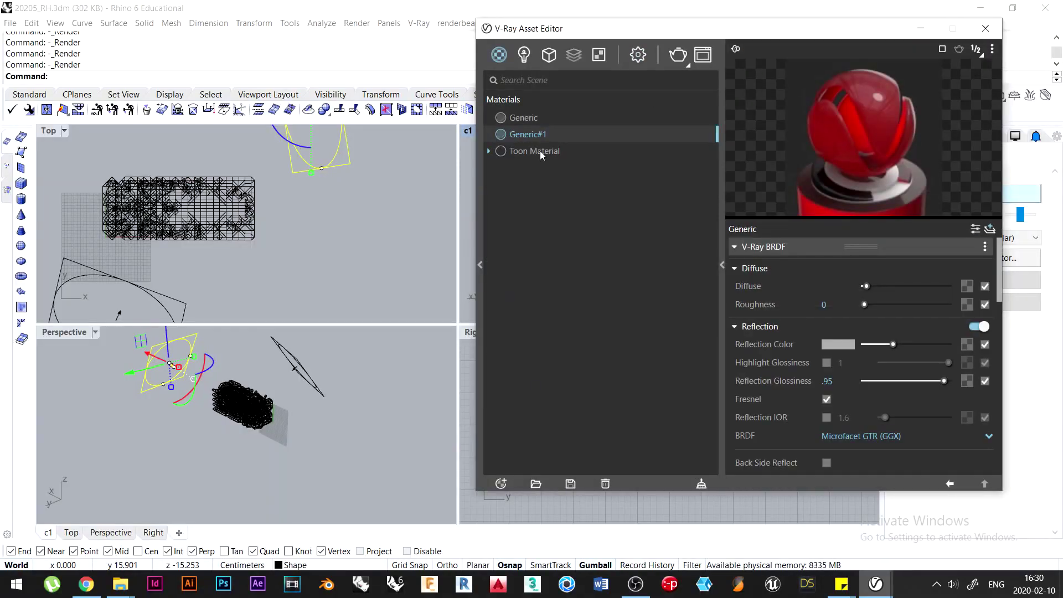
{"action": "left_click", "coordinate": [536, 150]}
{"action": "left_click", "coordinate": [829, 326]}
{"action": "type", "text": "1"}
{"action": "left_click", "coordinate": [830, 272]}
{"action": "left_click_drag", "start_coordinate": [999, 285], "coordinate": [989, 256]}
{"action": "left_click_drag", "start_coordinate": [831, 325], "coordinate": [765, 325]}
{"action": "type", "text": "2"}
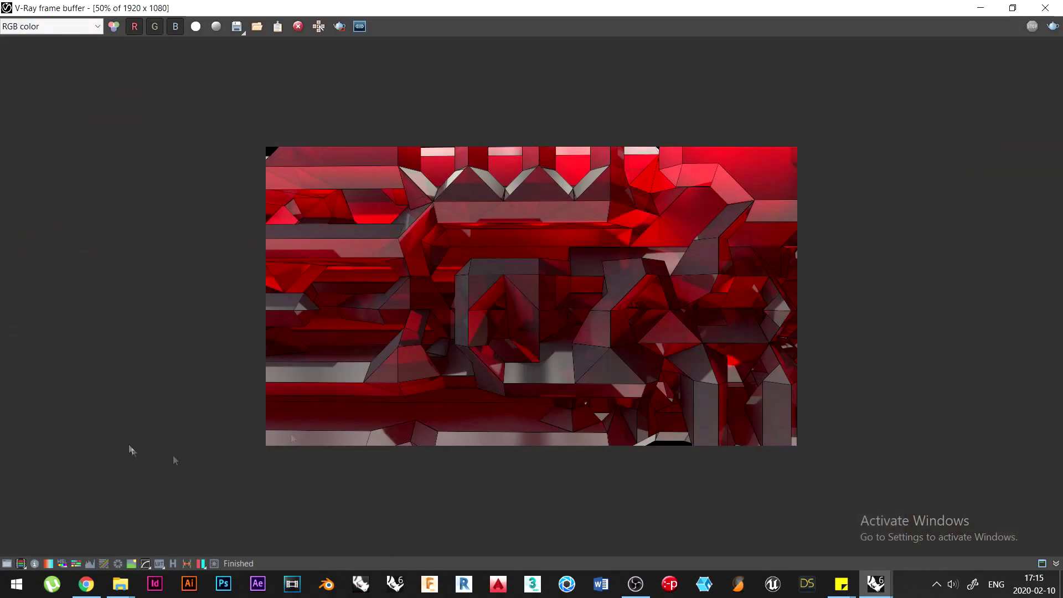
Enable the frame buffer's exposure correction on the finished render, with exposure 0.31 and contrast 0.31.
{"action": "left_click", "coordinate": [7, 563]}
{"action": "left_click", "coordinate": [829, 43]}
{"action": "left_click", "coordinate": [1036, 43]}
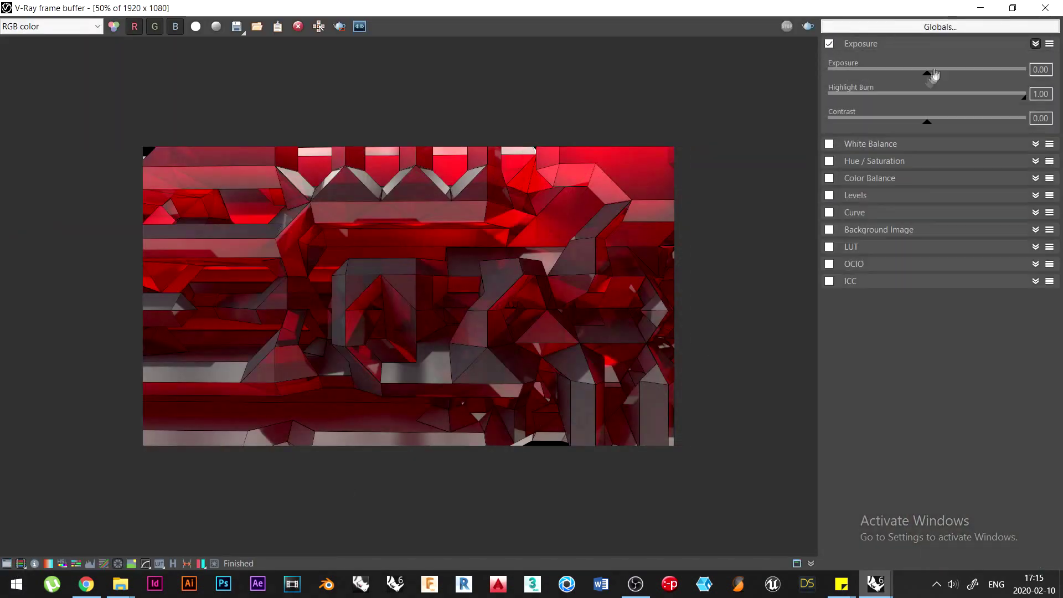
{"action": "left_click_drag", "start_coordinate": [928, 73], "coordinate": [935, 78]}
{"action": "left_click_drag", "start_coordinate": [927, 122], "coordinate": [948, 126]}
{"action": "left_click_drag", "start_coordinate": [935, 73], "coordinate": [933, 77]}
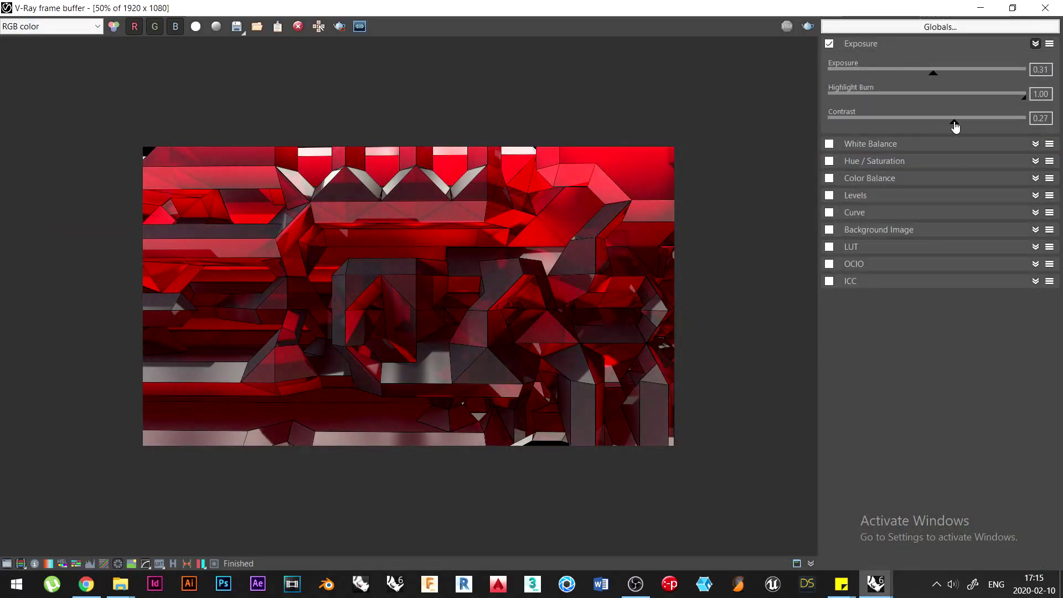
{"action": "left_click_drag", "start_coordinate": [958, 128], "coordinate": [959, 128]}
Enable the Bloom/Glare lens effect on the render with size 38.24, intensity 10 and threshold 0.37.
{"action": "left_click", "coordinate": [117, 564]}
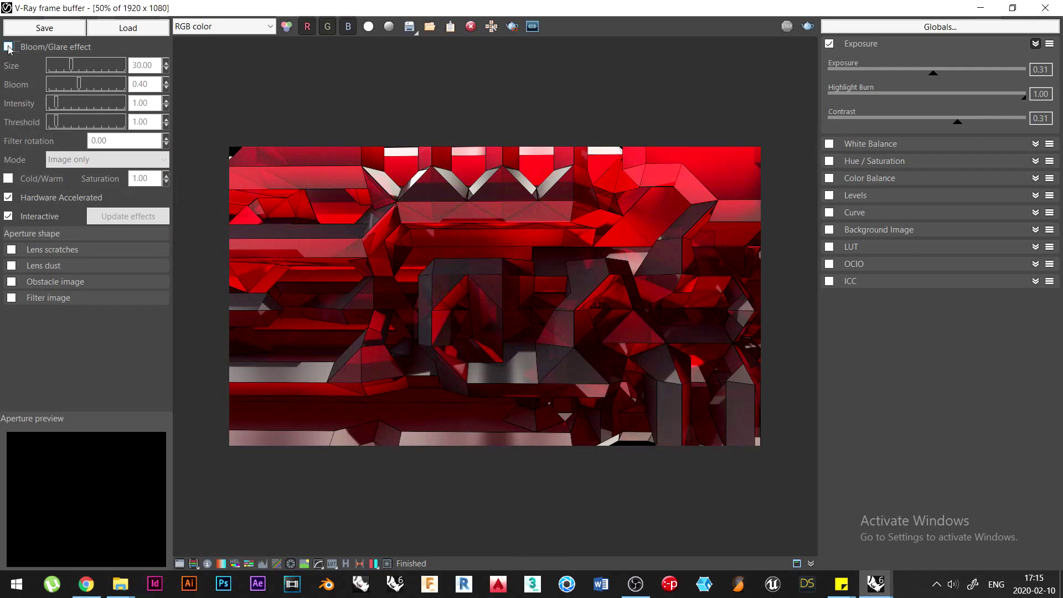
{"action": "left_click_drag", "start_coordinate": [71, 65], "coordinate": [77, 66]}
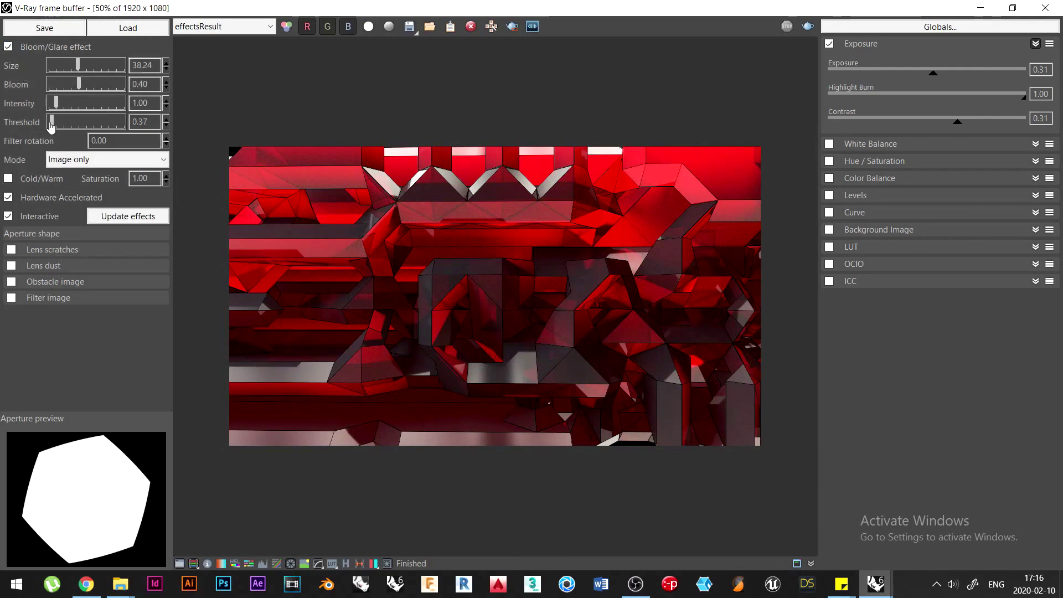
{"action": "scroll", "coordinate": [387, 100], "scroll_direction": "up", "scroll_amount": 2}
{"action": "scroll", "coordinate": [435, 172], "scroll_direction": "down", "scroll_amount": 2}
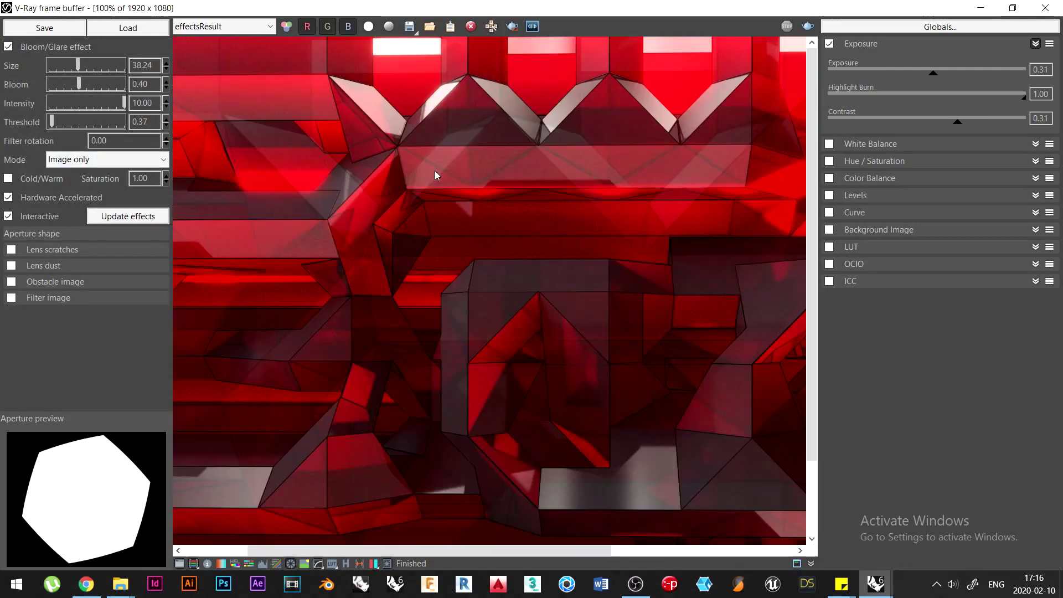
Compare the render with and without Bloom/Glare, leave the effect on, and inspect the enlarged image.
{"action": "left_click", "coordinate": [9, 46]}
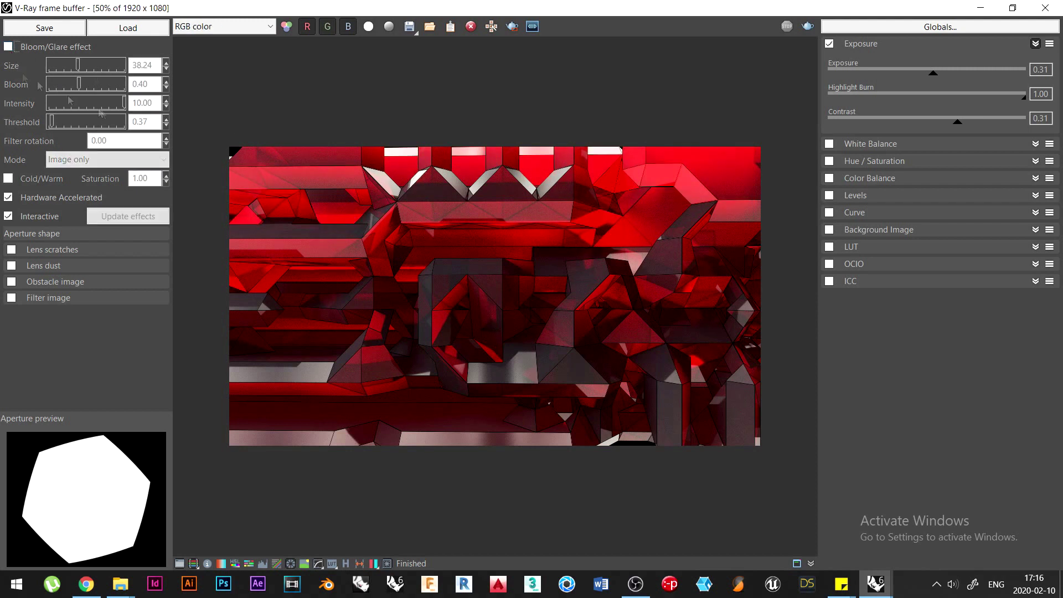
{"action": "left_click", "coordinate": [8, 47]}
{"action": "left_click", "coordinate": [8, 46]}
{"action": "left_click", "coordinate": [8, 46]}
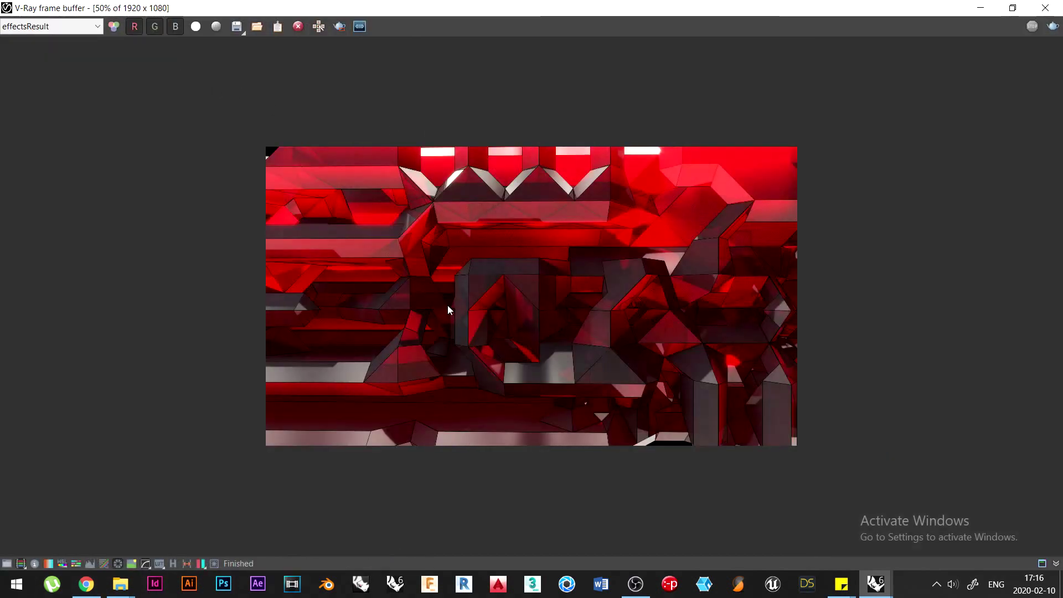
{"action": "double_click", "coordinate": [448, 305]}
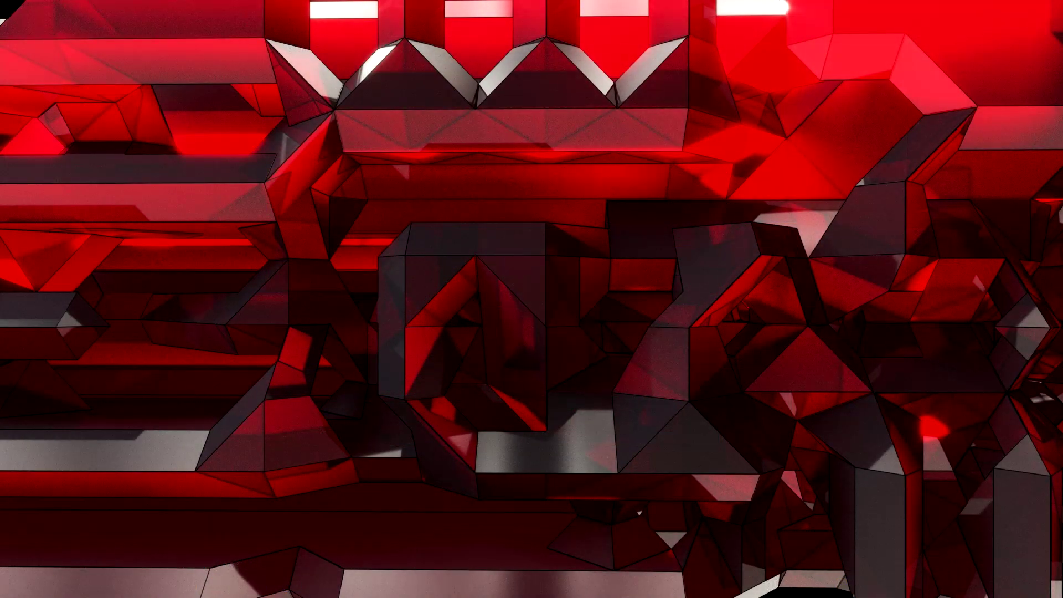